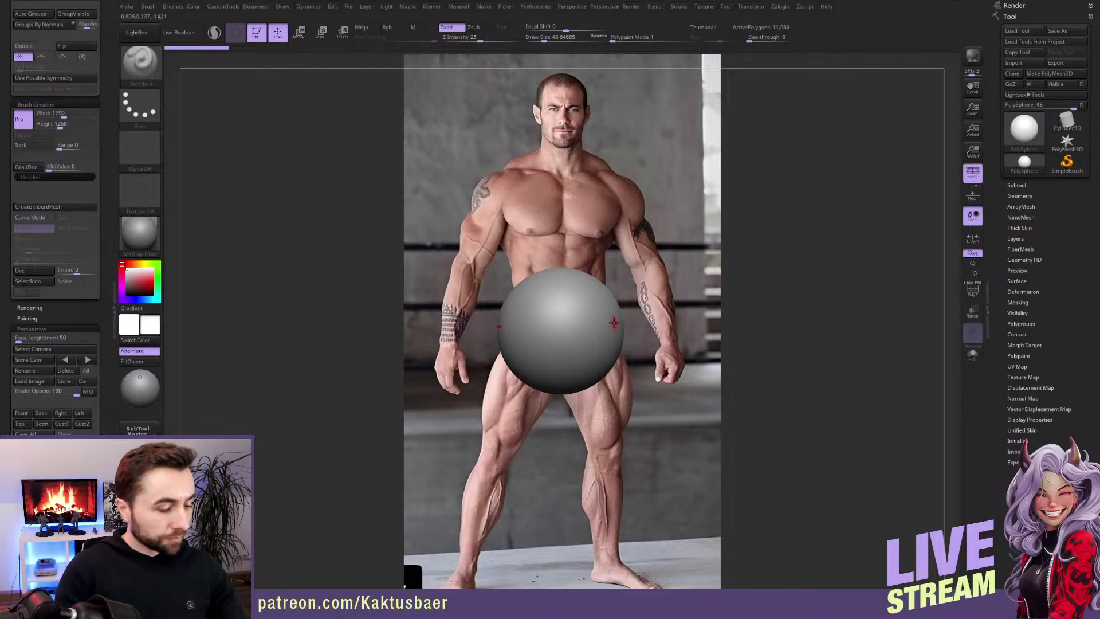
Step: Scale the sphere up uniformly using the transpose line
key(e)
key(y)
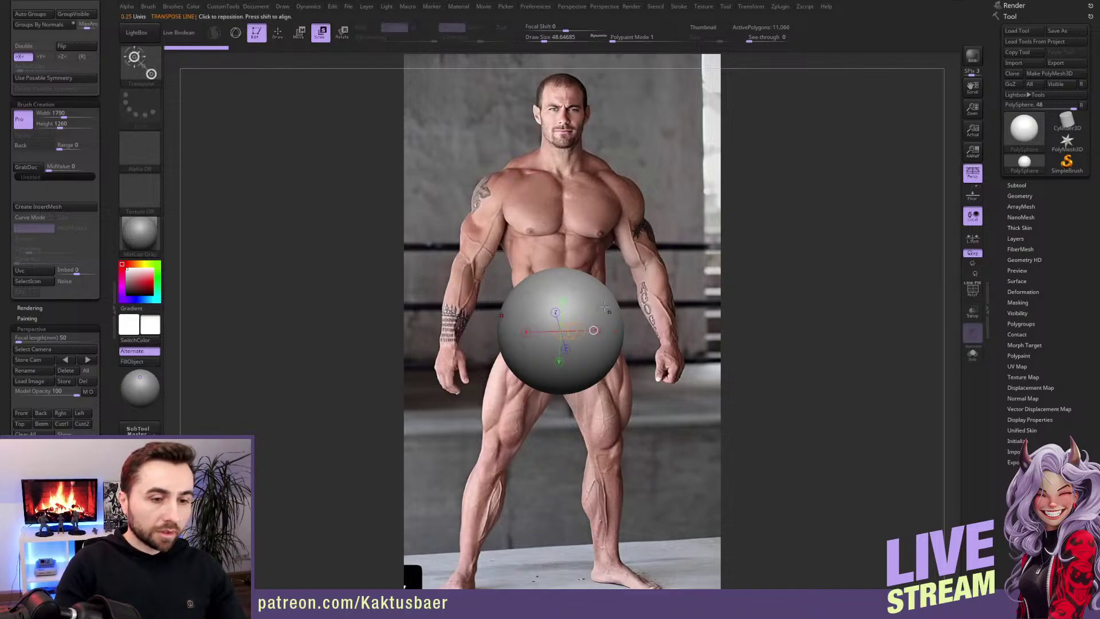
click(587, 319)
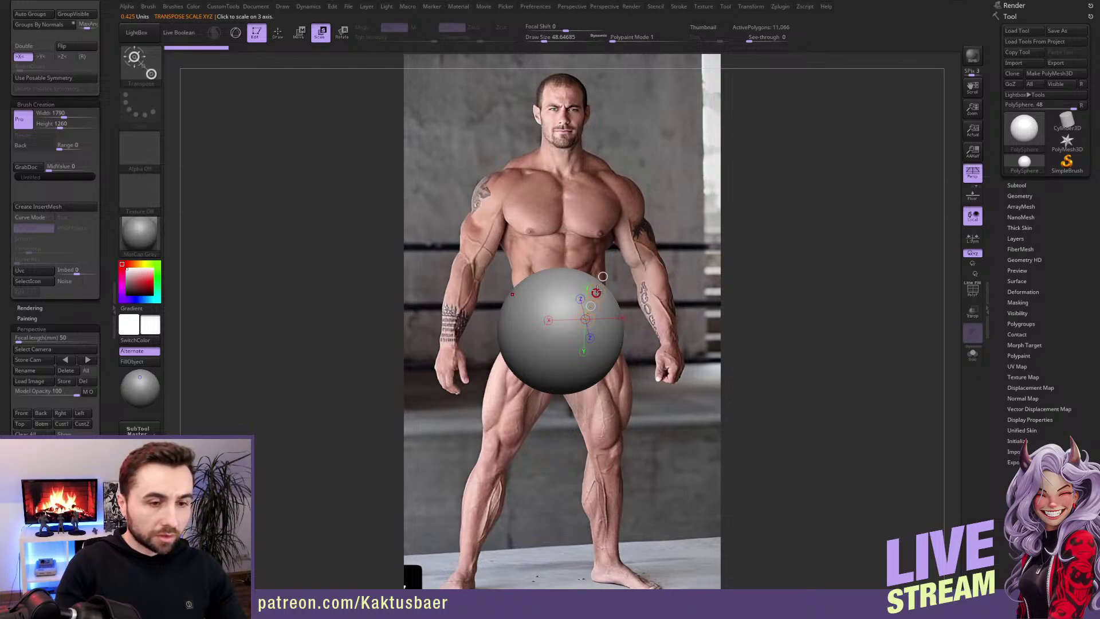
mouse_move(596, 293)
mouse_down()
mouse_move(612, 336)
mouse_move(576, 324)
mouse_move(570, 389)
mouse_move(637, 335)
mouse_move(644, 269)
mouse_move(626, 265)
mouse_up()
key(q)
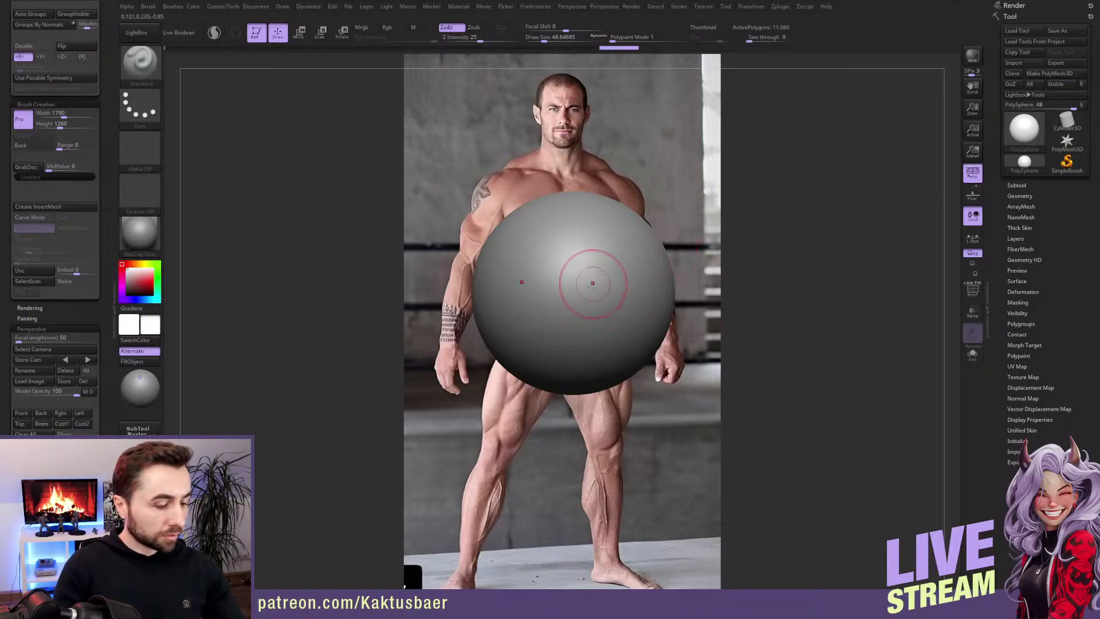
key(e)
click(596, 305)
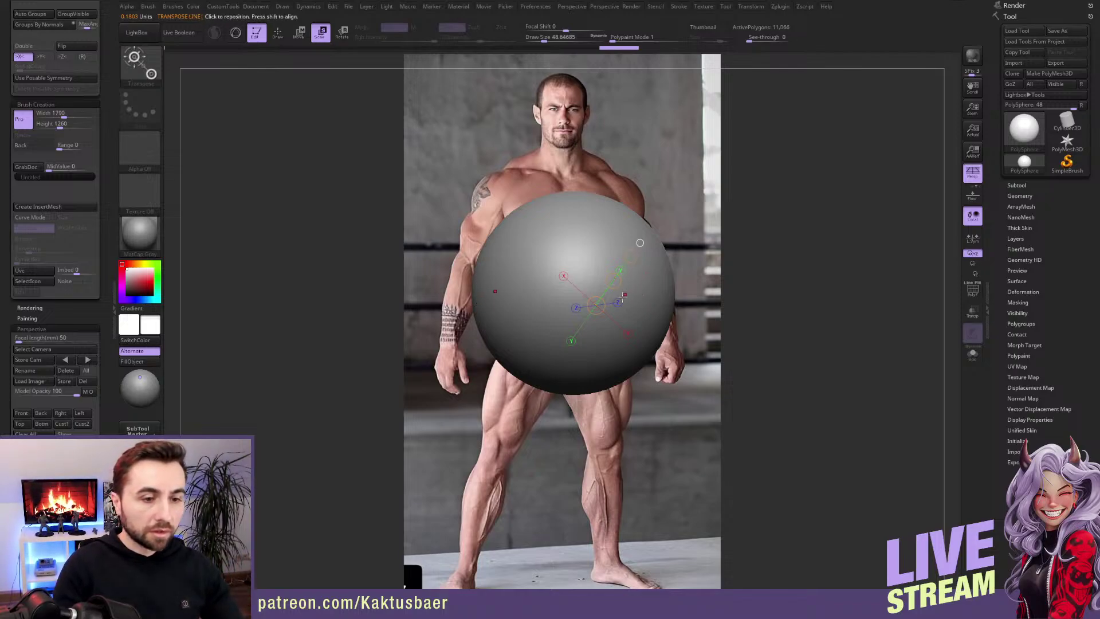
drag(593, 334, 621, 290)
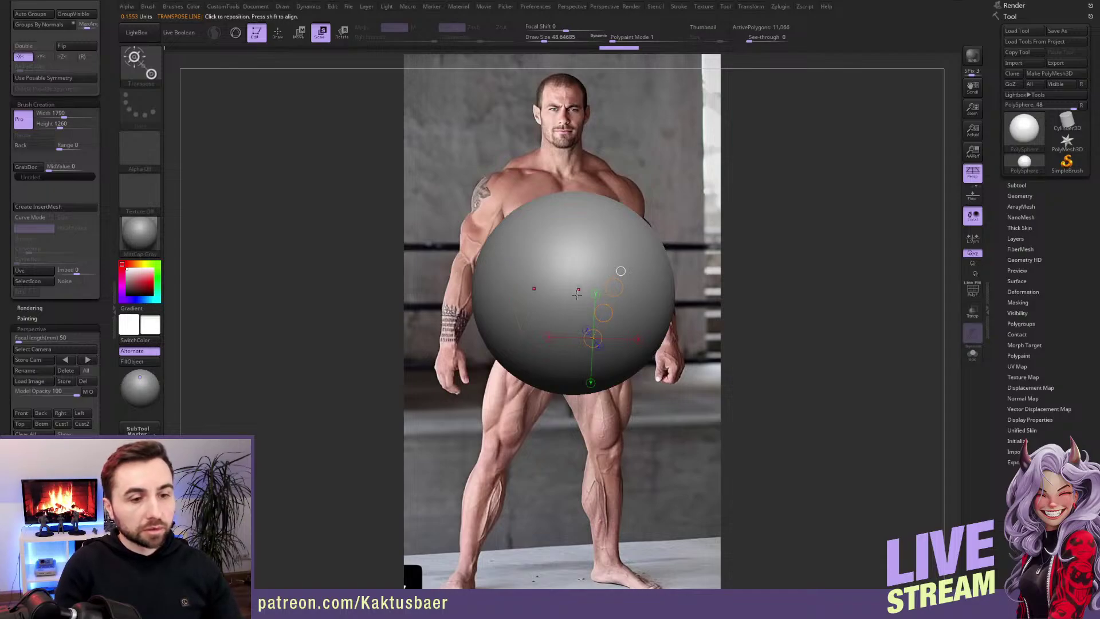
drag(577, 294, 635, 282)
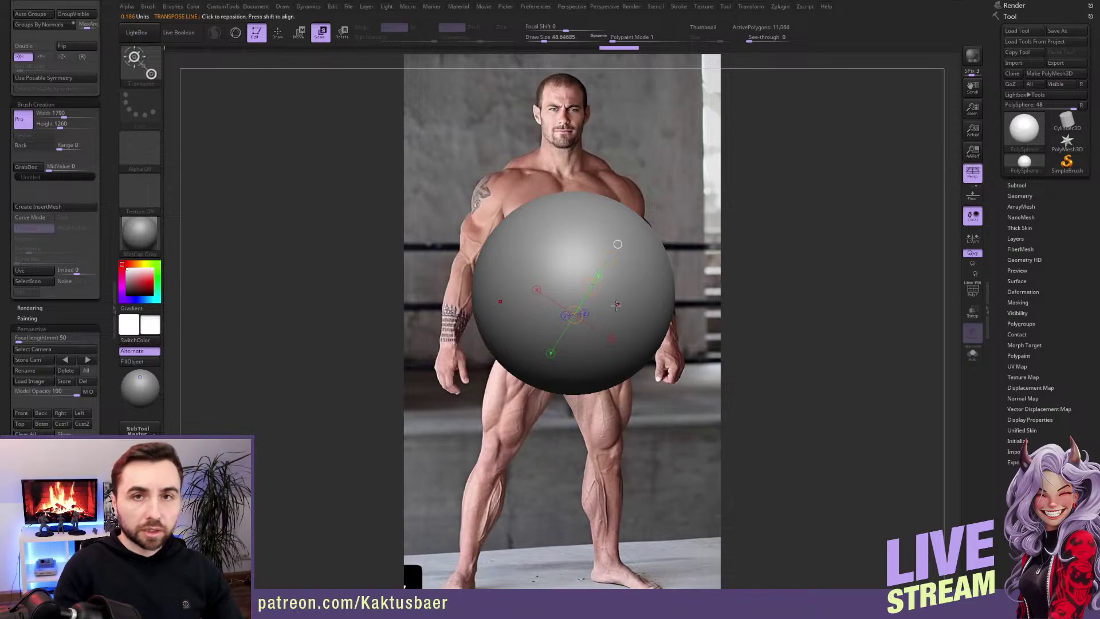
drag(613, 291, 618, 286)
key(ctrl+z)
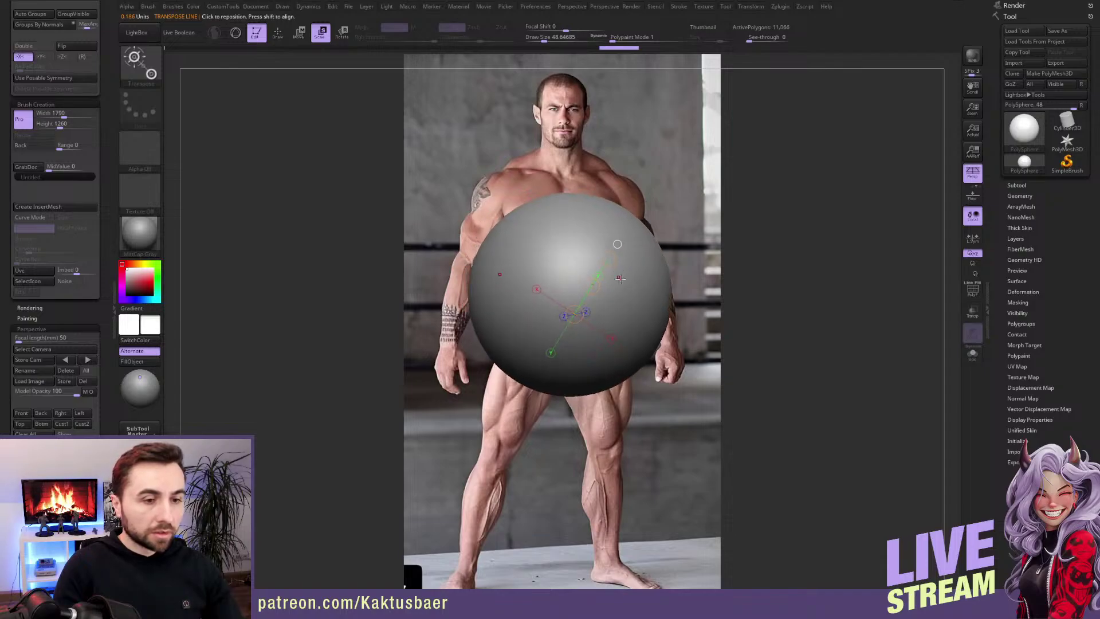
key(ctrl+z)
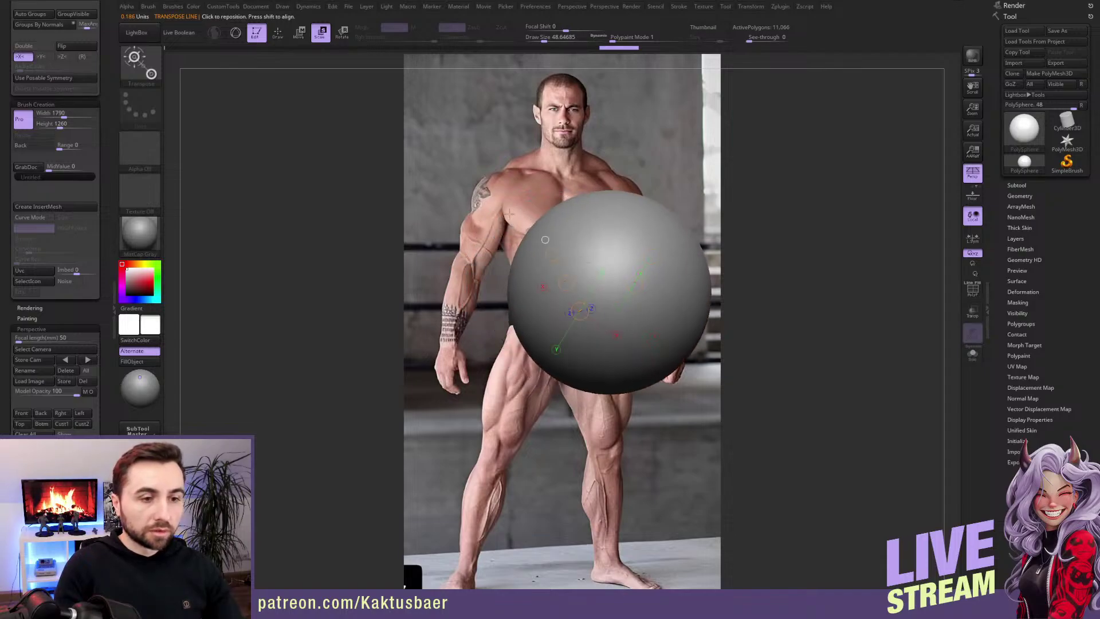
key(ctrl+z)
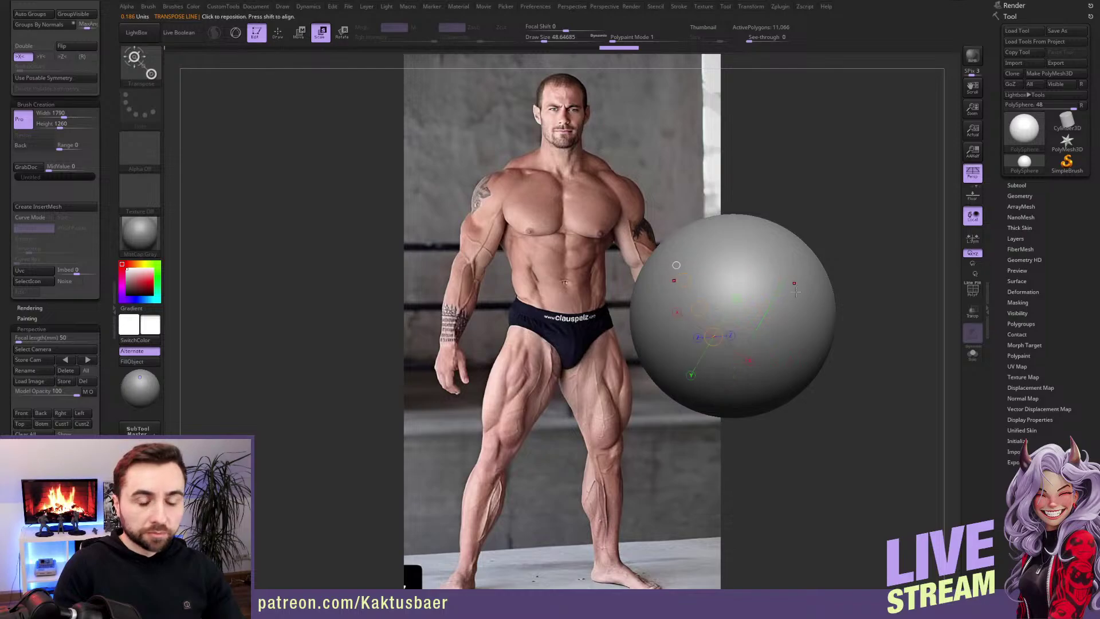
key(ctrl+z)
key(ctrl+z)
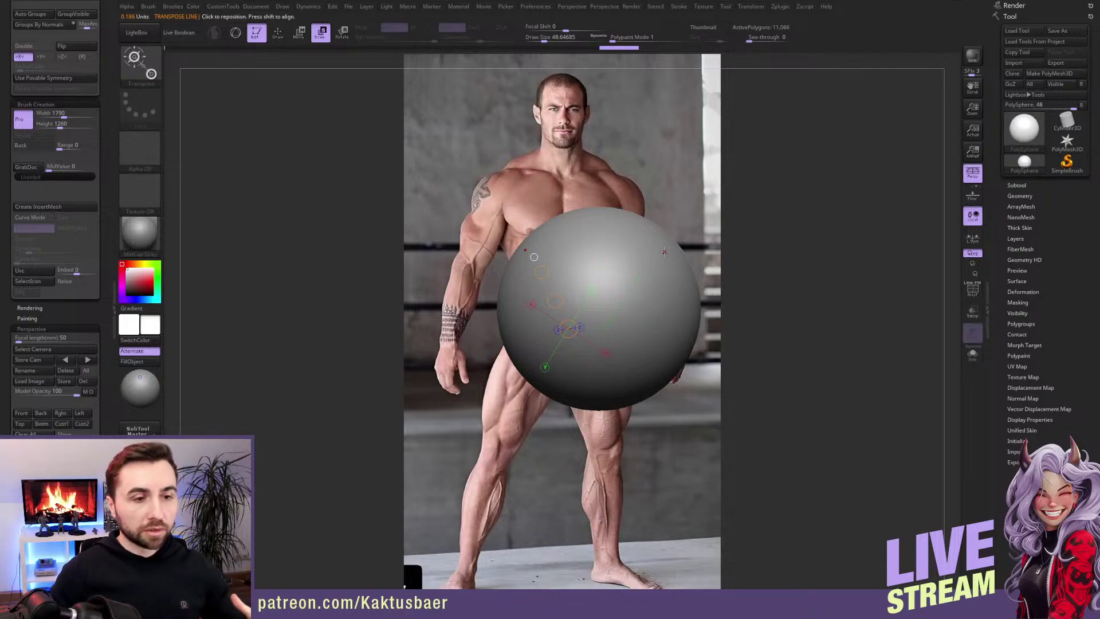
drag(635, 294, 628, 279)
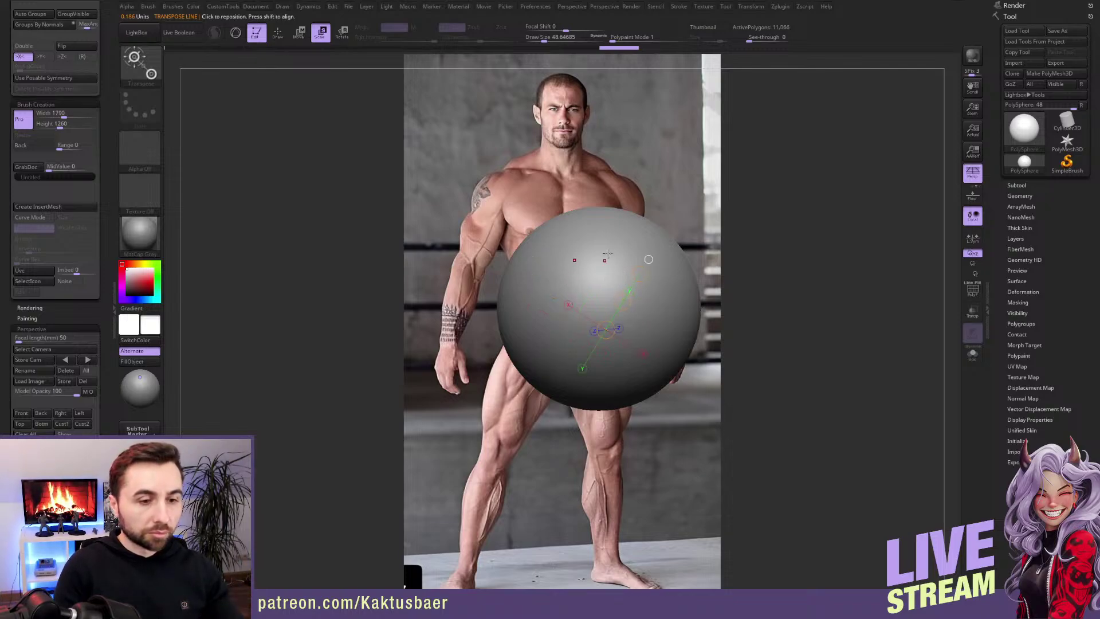
Step: Restrict view rotation to the Y axis and stretch the sphere vertically into a tall egg shape with the Move transpose line
key(q)
mouse_move(639, 349)
alt+right_down()
mouse_move(624, 329)
mouse_move(621, 347)
alt+right_up()
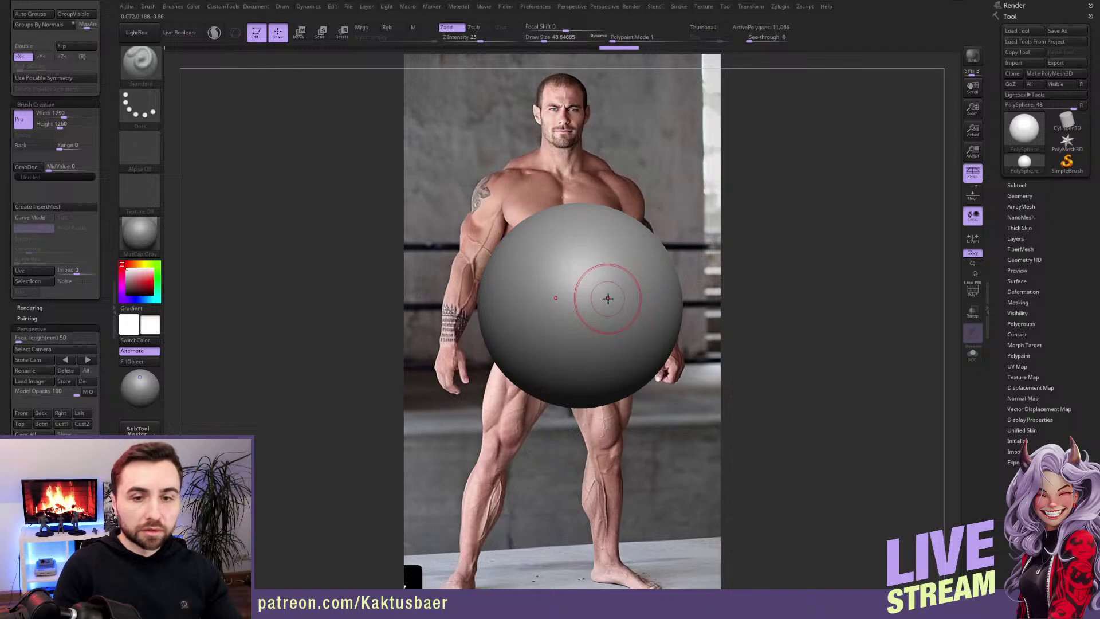
click(972, 263)
mouse_move(573, 293)
alt+right_down()
mouse_move(630, 298)
mouse_move(594, 282)
mouse_move(624, 284)
alt+right_up()
key(w)
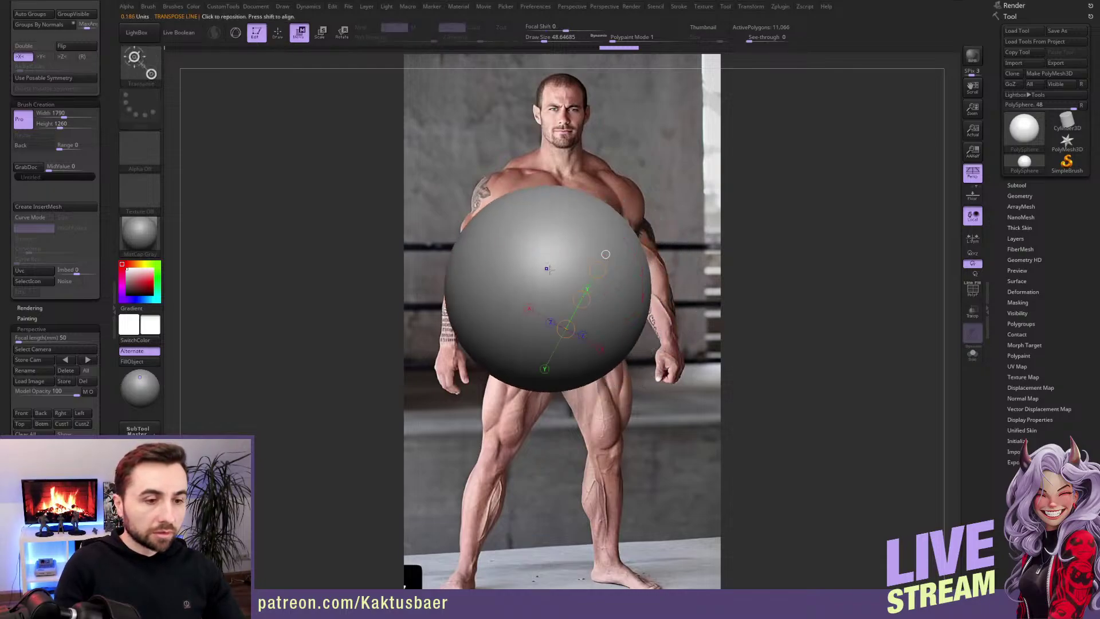
shift+drag(548, 269, 551, 171)
key(q)
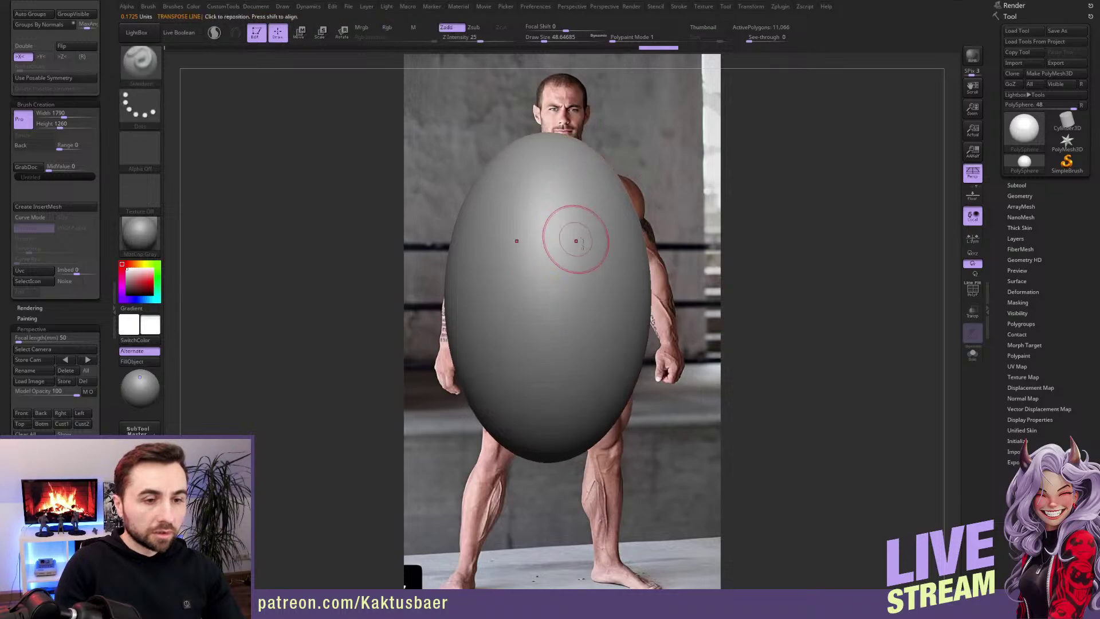
mouse_move(607, 327)
ctrl+right_down()
mouse_move(596, 289)
mouse_move(604, 301)
ctrl+right_up()
Step: Insert a mirrored pair of PolySpheres beside the upper part of the egg using the IMM Primitives brush
key(b)
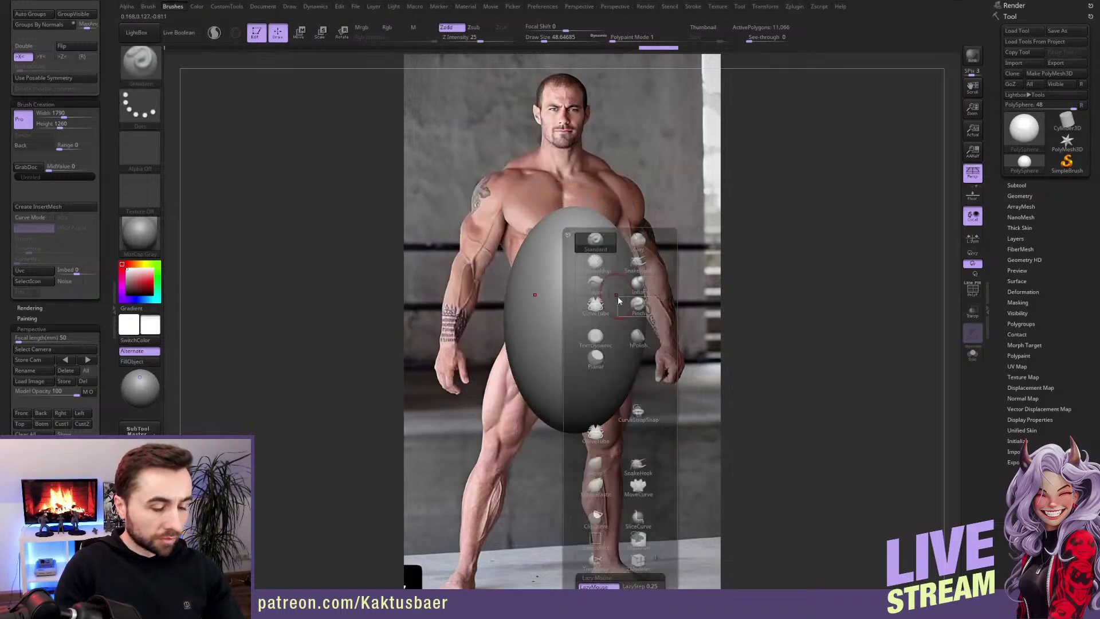
key(b)
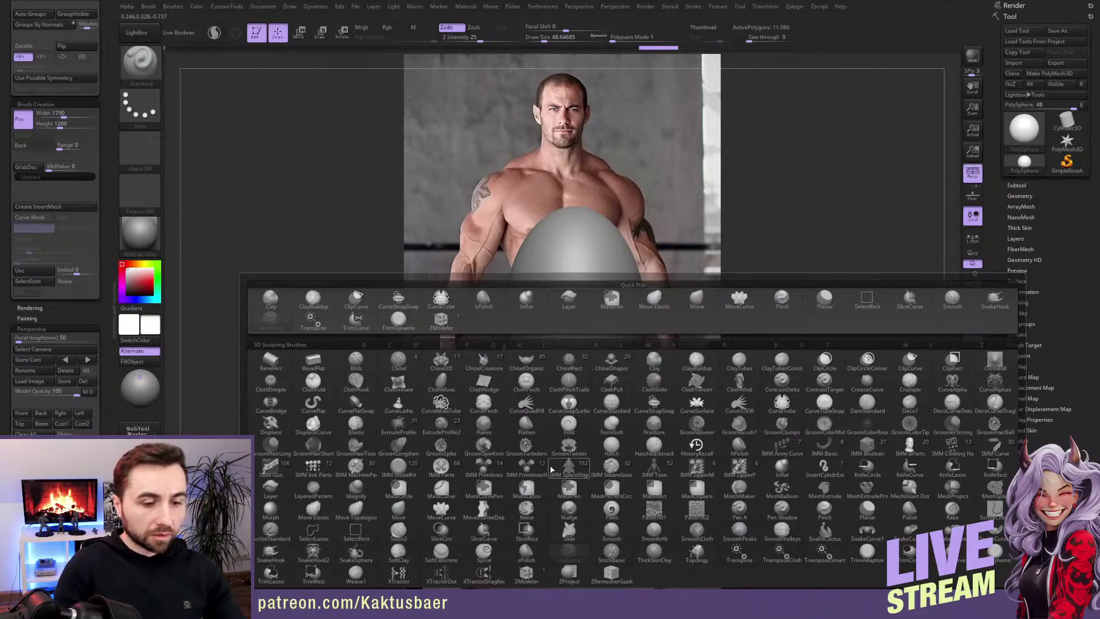
click(527, 467)
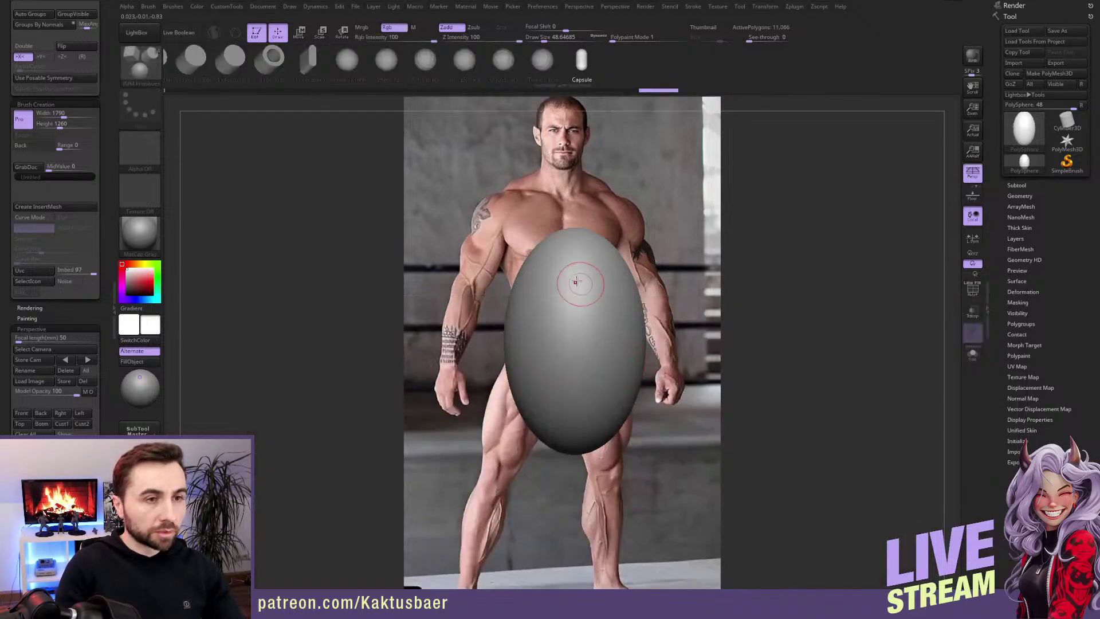
click(425, 59)
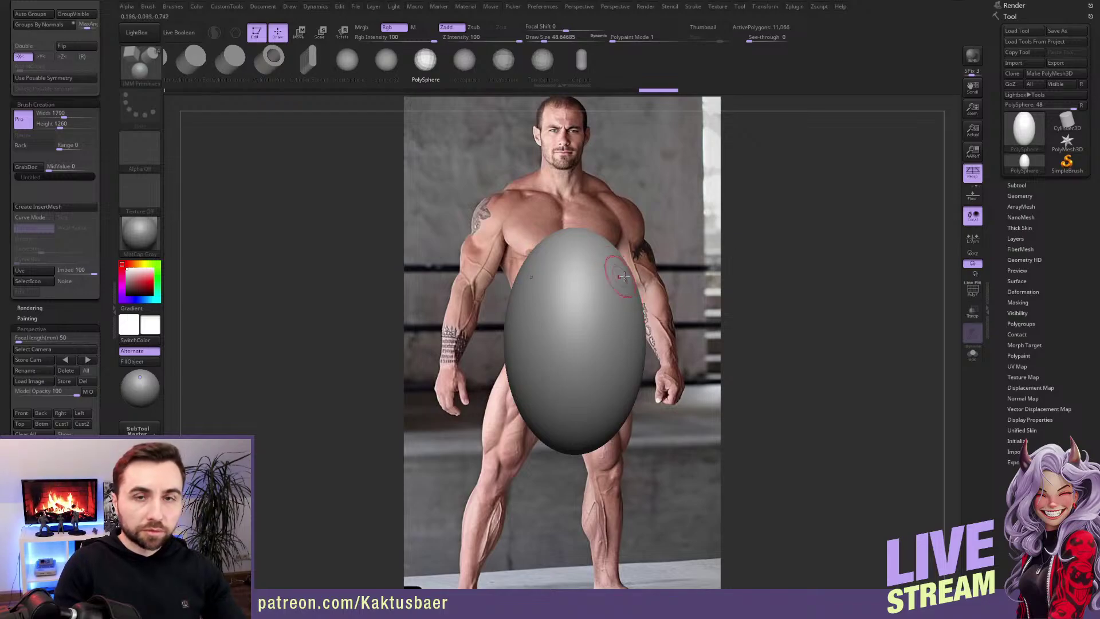
alt+right_drag(616, 269, 684, 279)
drag(683, 278, 683, 316)
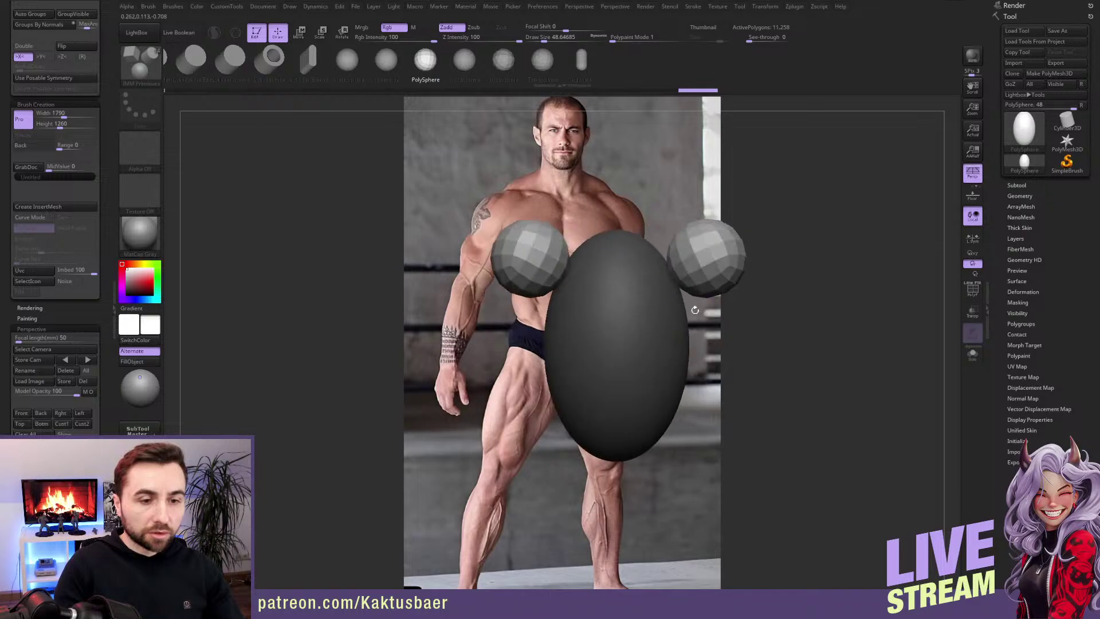
Step: Reposition the inserted side spheres against the upper part of the egg, and clear the mask
right_drag(683, 316, 658, 258)
key(w)
drag(656, 234, 690, 231)
key(q)
right_drag(651, 303, 696, 302)
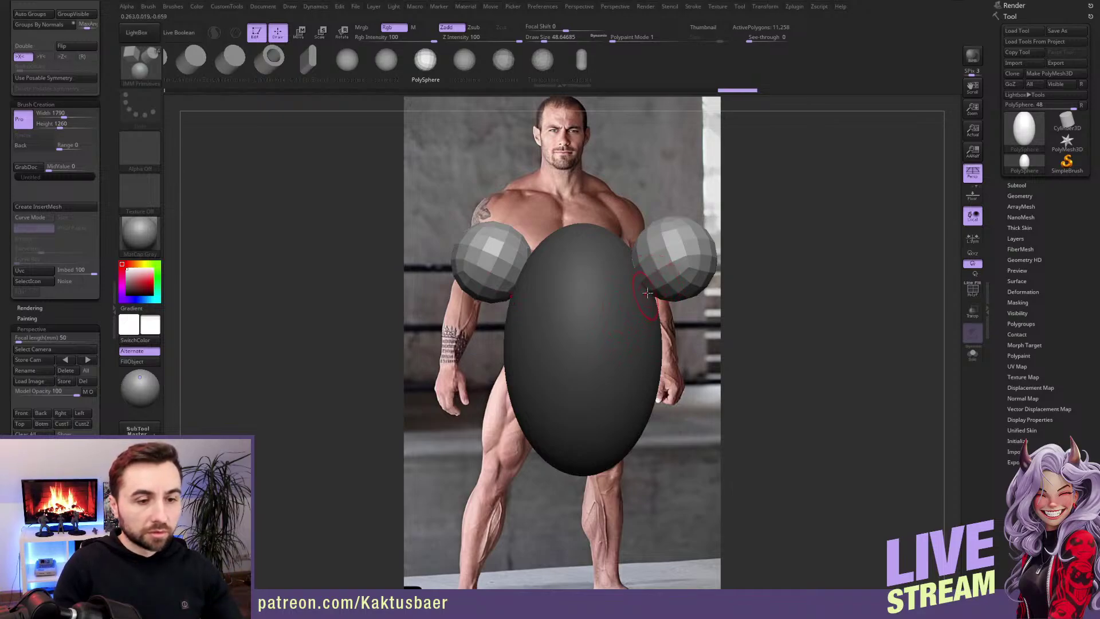
right_drag(647, 293, 643, 280)
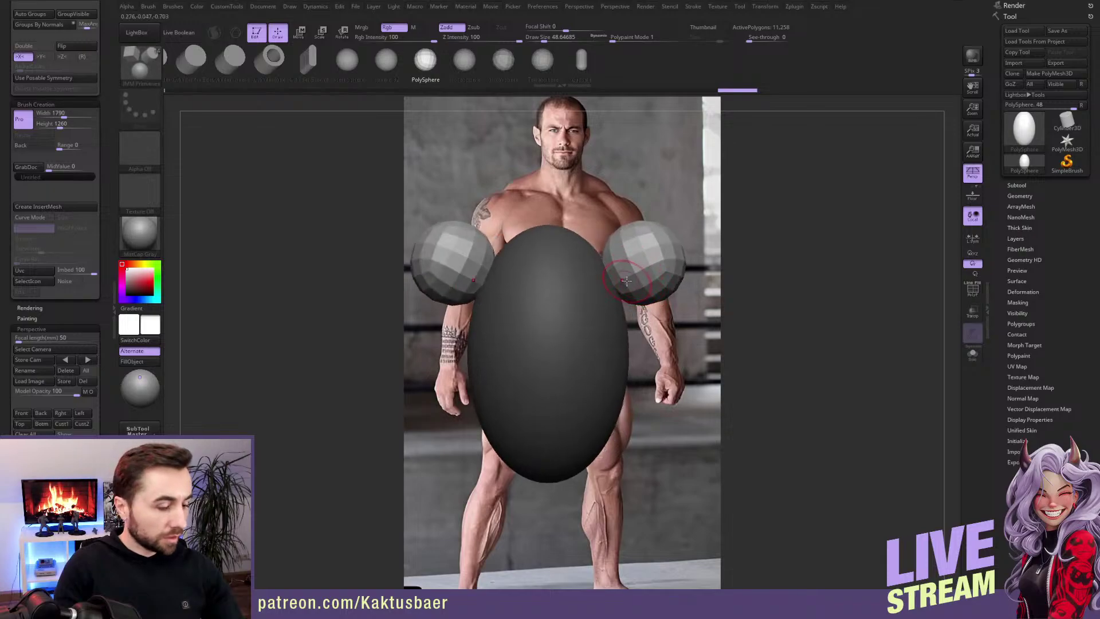
ctrl+drag(785, 227, 798, 314)
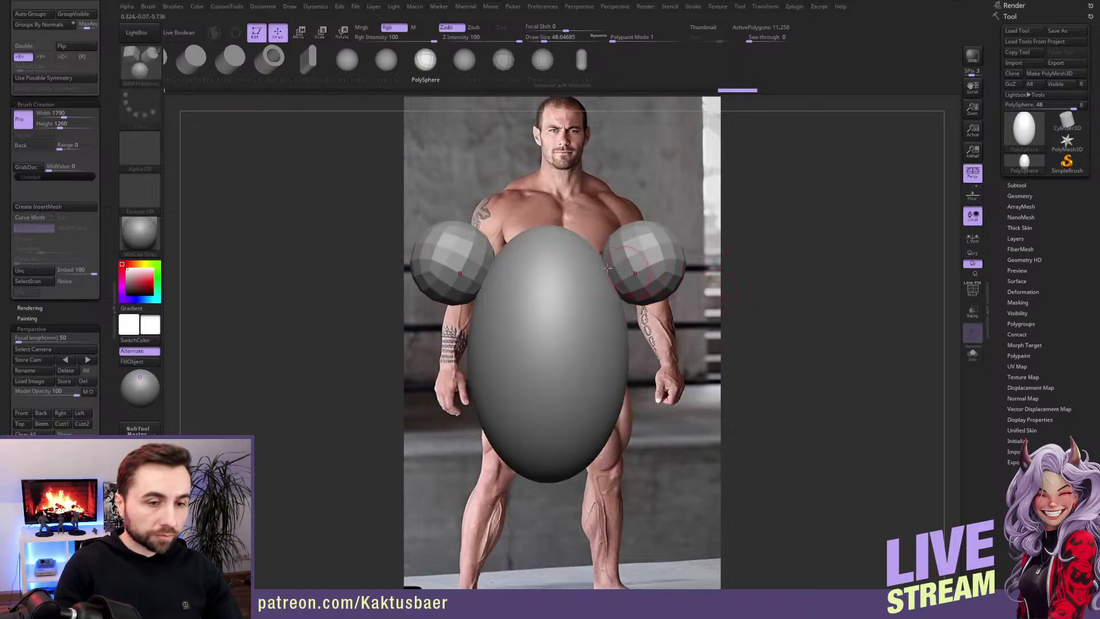
Step: Select the Move brush and mask the central egg so only the side spheres stay editable
key(b)
key(m)
key(v)
key(w)
click(649, 221)
key(q)
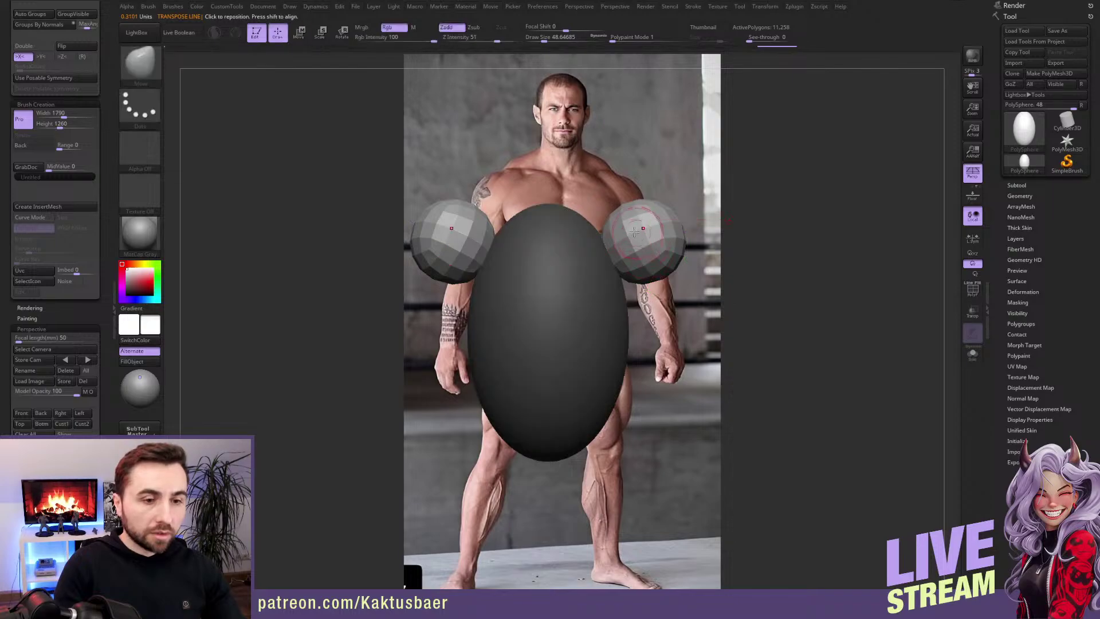
Step: Increase the draw size to about 140, pull the side spheres down and outward into elongated shoulder forms, and clear the mask
key(s)
drag(599, 243, 612, 243)
mouse_move(626, 241)
mouse_down()
mouse_move(612, 236)
mouse_move(673, 286)
mouse_up()
mouse_move(672, 244)
shift+right_down()
mouse_move(596, 243)
mouse_move(649, 245)
shift+right_up()
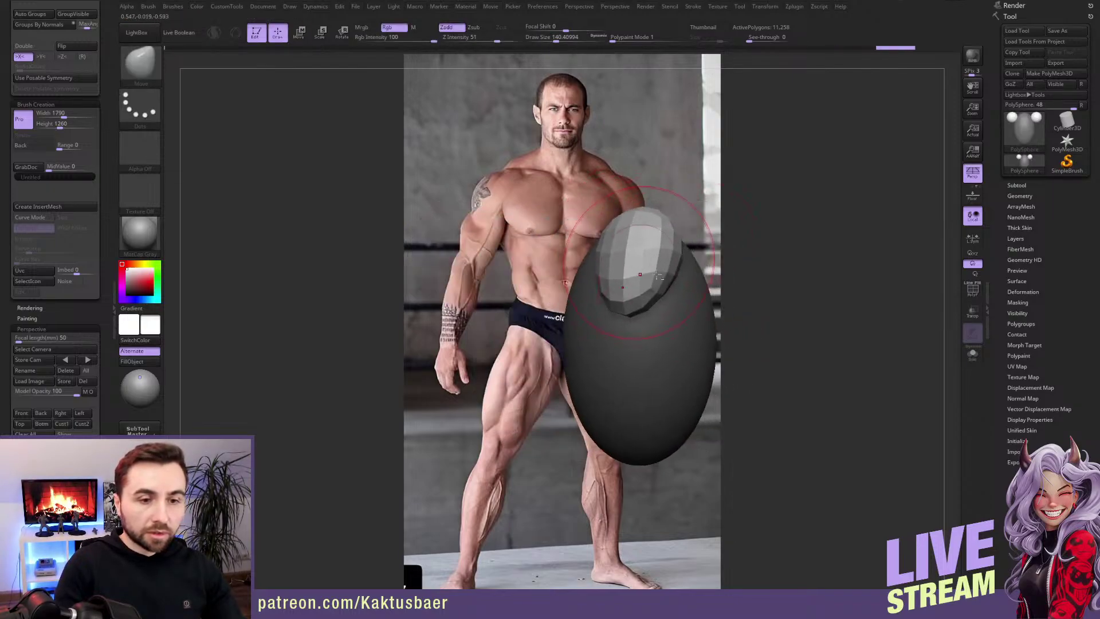
drag(639, 278, 636, 288)
mouse_move(645, 241)
mouse_down()
mouse_move(659, 293)
mouse_move(626, 313)
mouse_up()
shift+right_drag(625, 313, 699, 311)
alt+right_drag(593, 272, 682, 281)
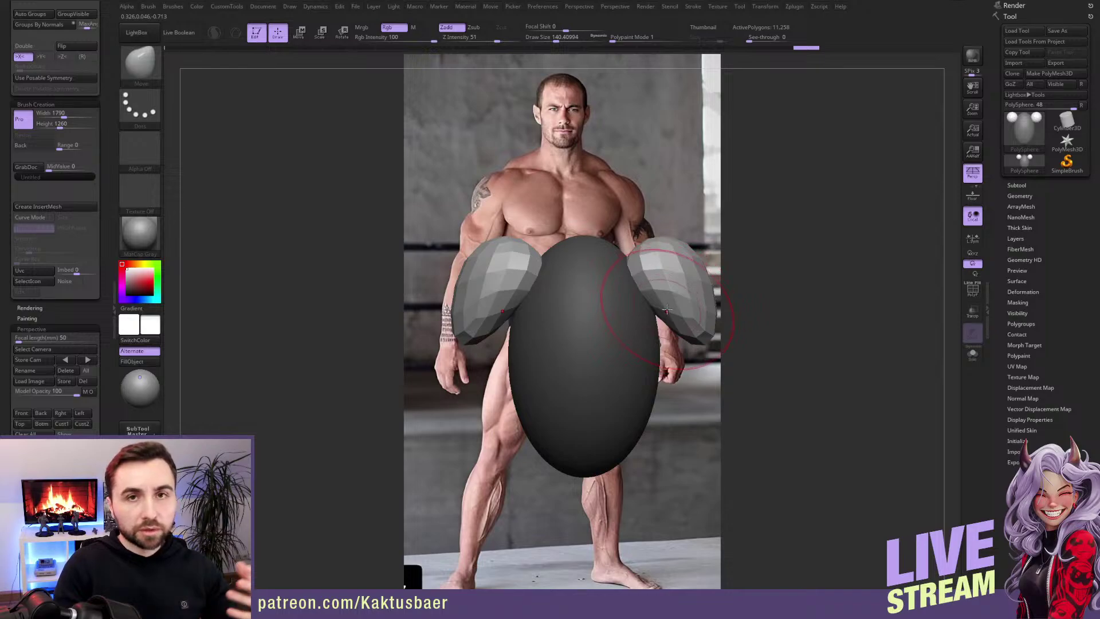
ctrl+drag(788, 239, 792, 279)
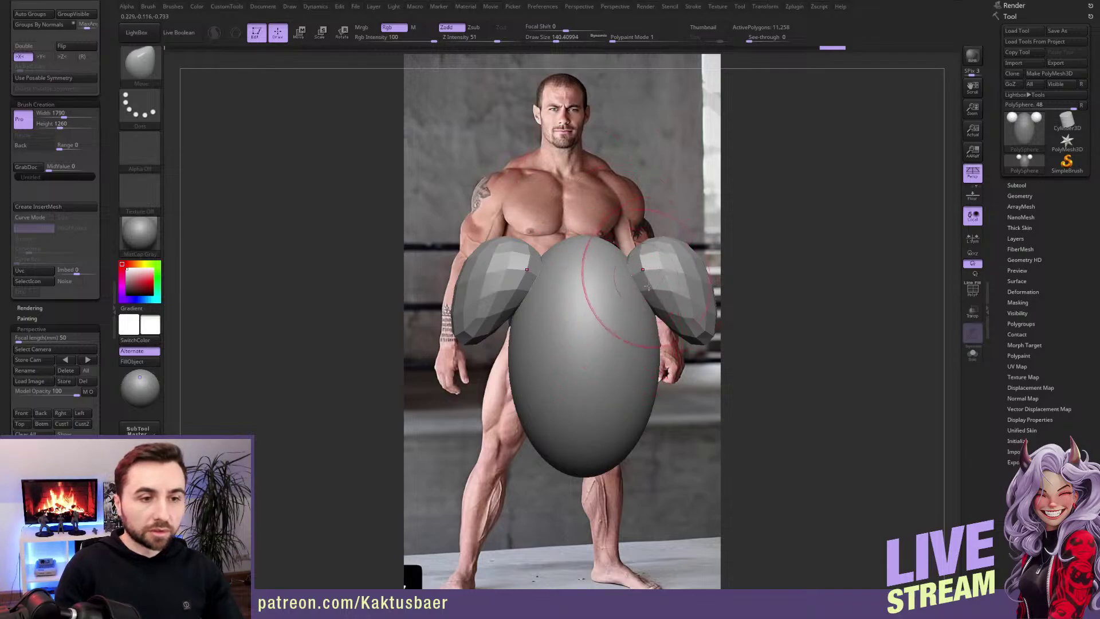
right_drag(648, 286, 652, 323)
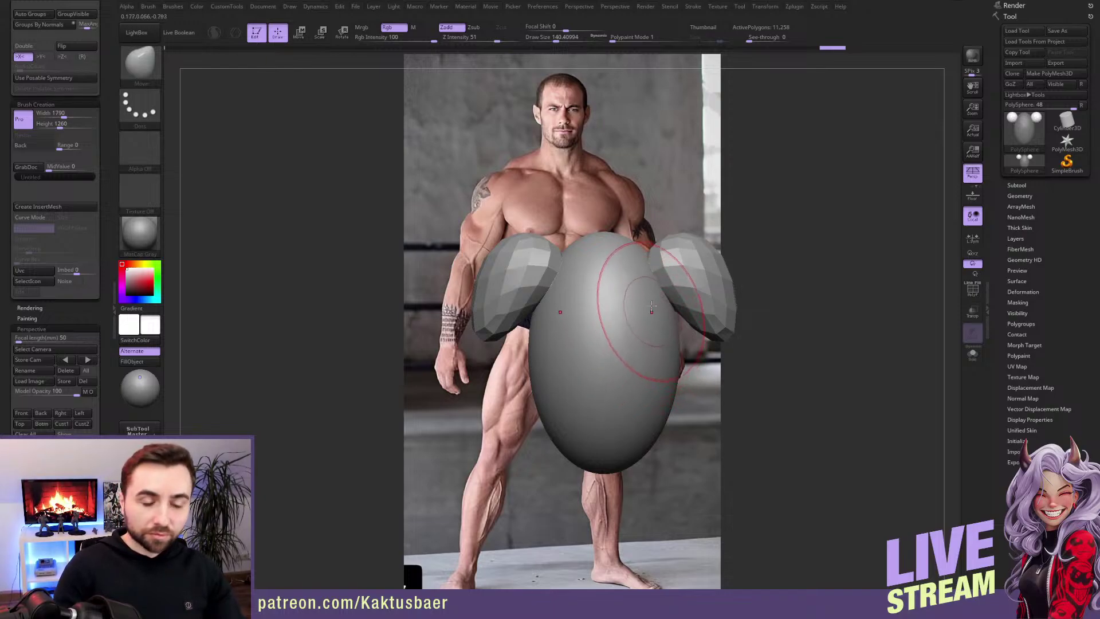
alt+right_drag(648, 289, 643, 292)
key(w)
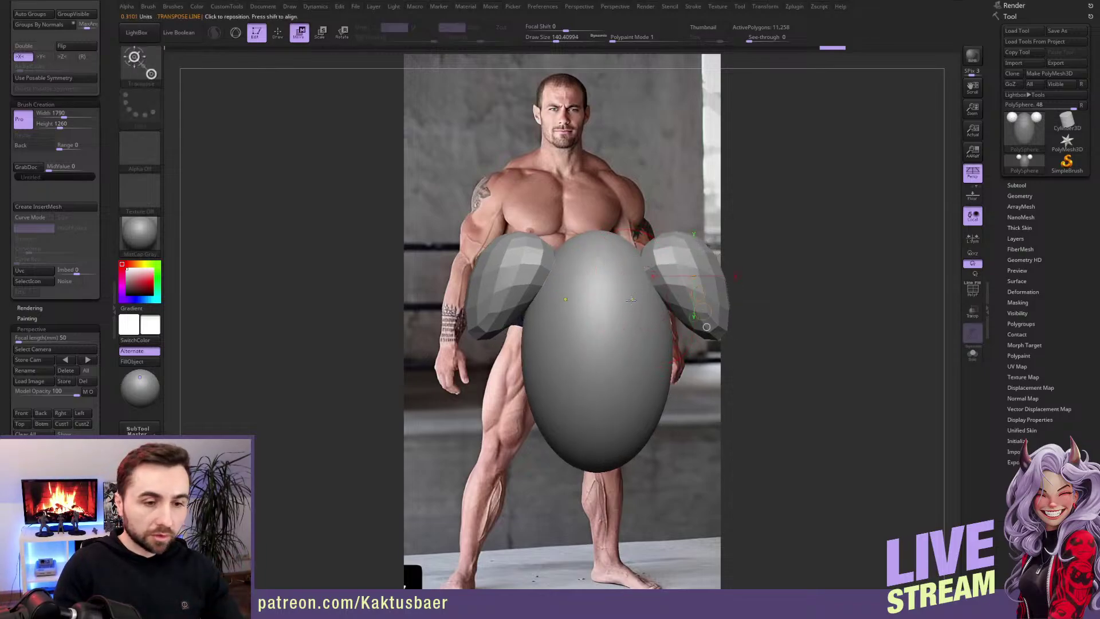
key(q)
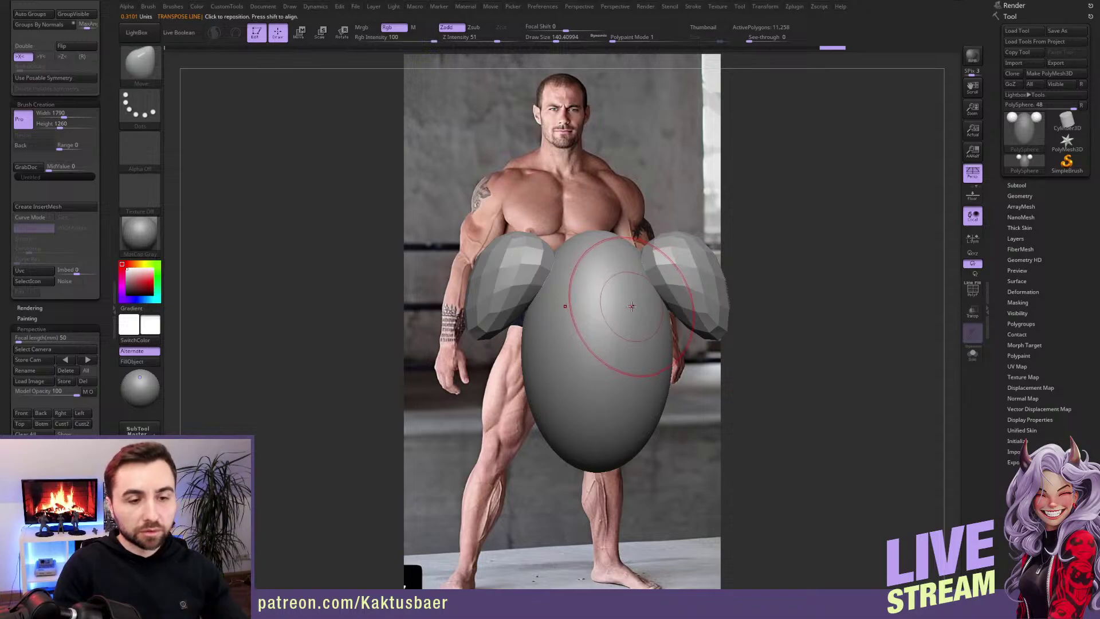
alt+right_drag(621, 256, 585, 282)
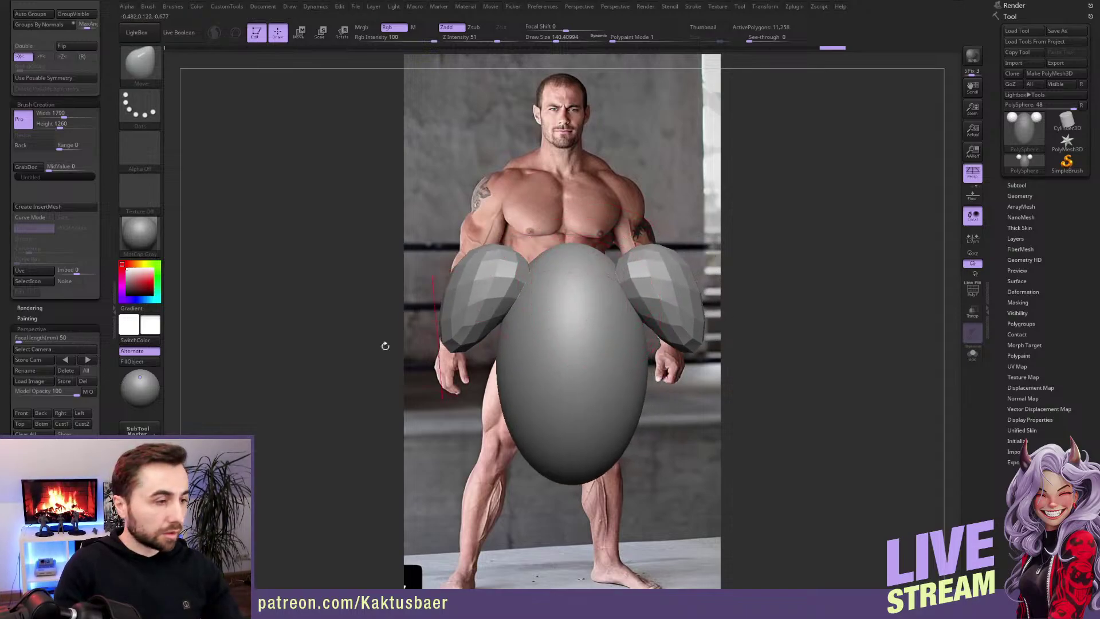
Step: DynaMesh the model at resolution 64 with Groups enabled so the torso and shoulder forms stay separate
scroll(71, 90, up, 10)
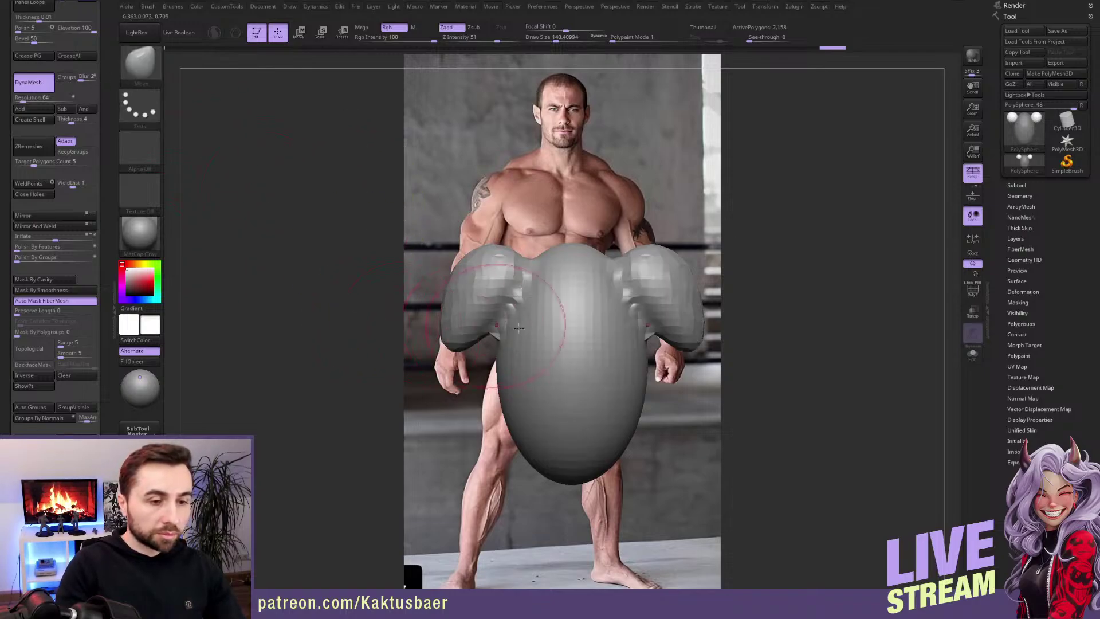
click(66, 77)
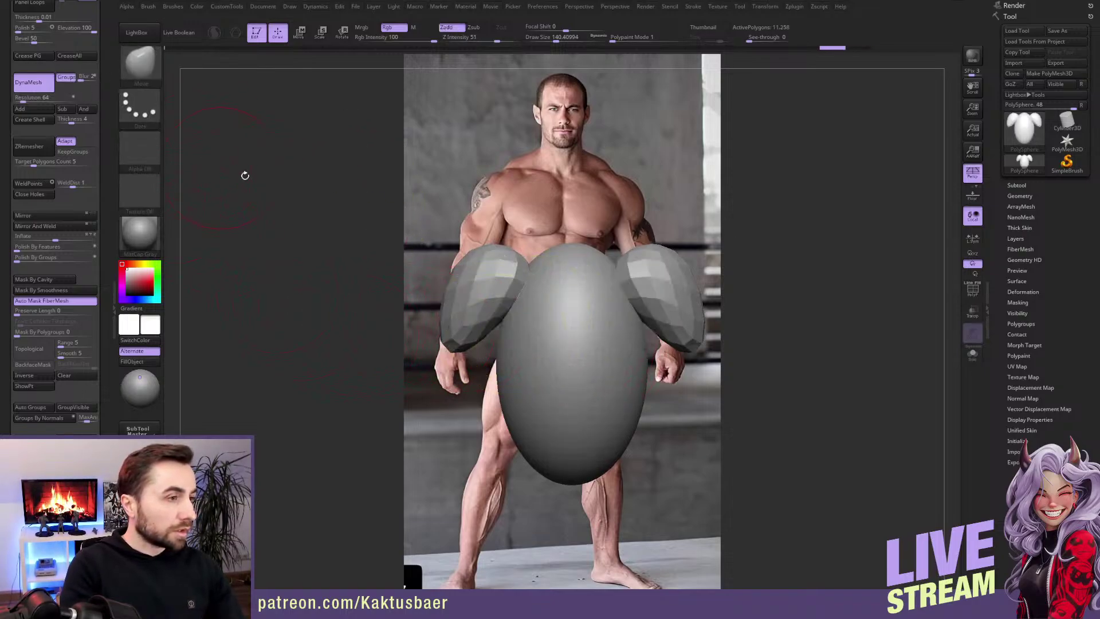
ctrl+drag(242, 174, 393, 339)
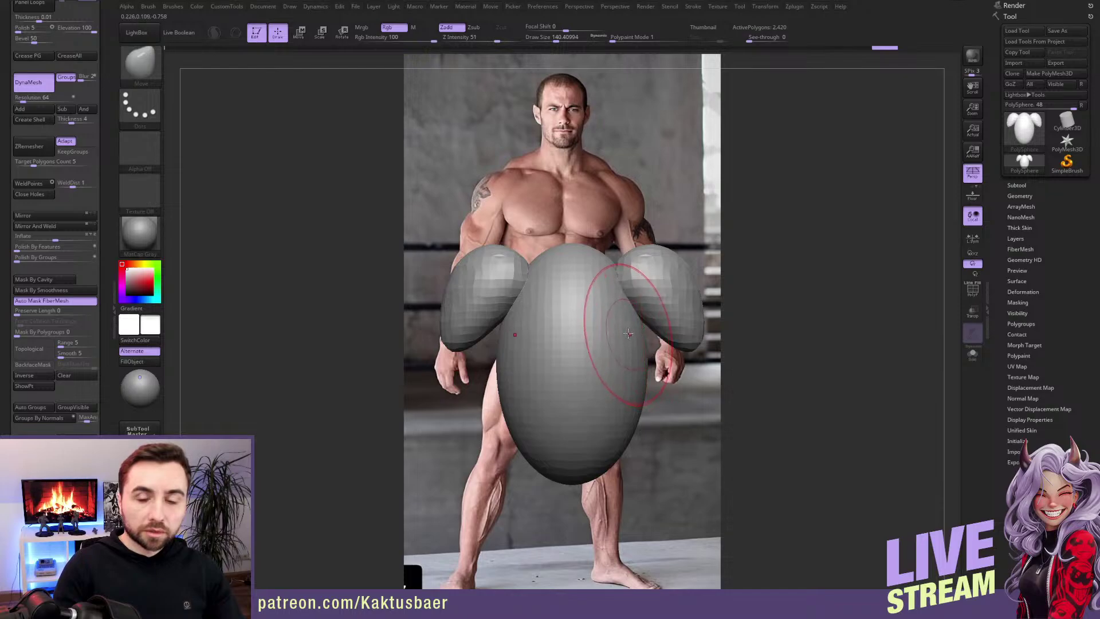
Step: Insert a mirrored pair of primitive spheres on the front of the egg as chest forms, using the IMM Primitives brush
mouse_move(636, 334)
right_down()
mouse_move(612, 326)
mouse_move(583, 342)
right_up()
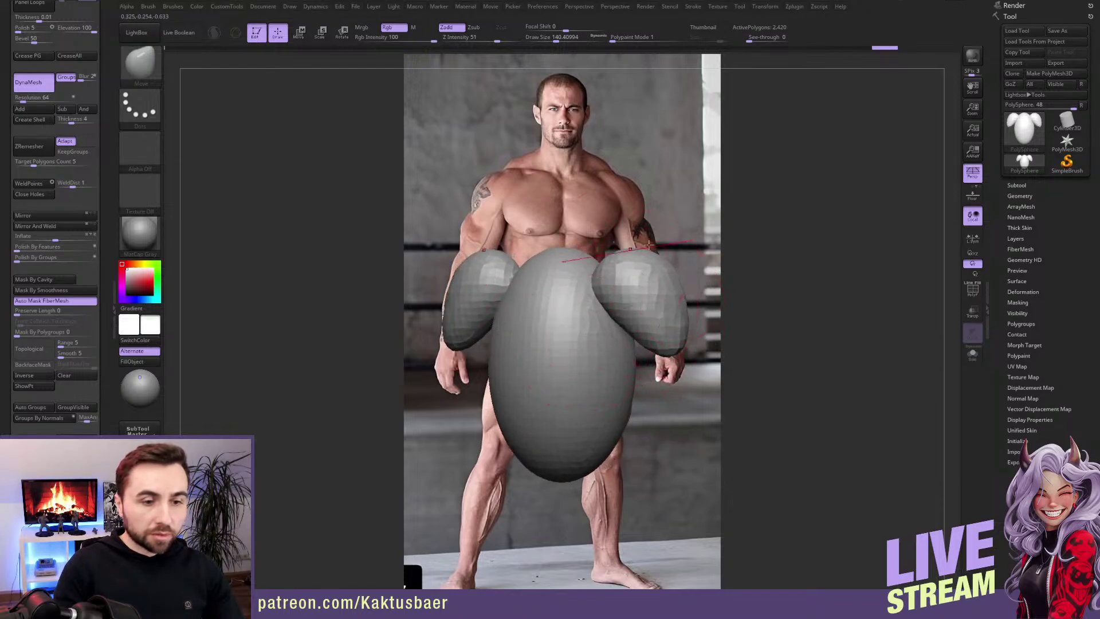
mouse_move(648, 245)
right_down()
mouse_move(573, 318)
mouse_move(581, 335)
right_up()
key(b)
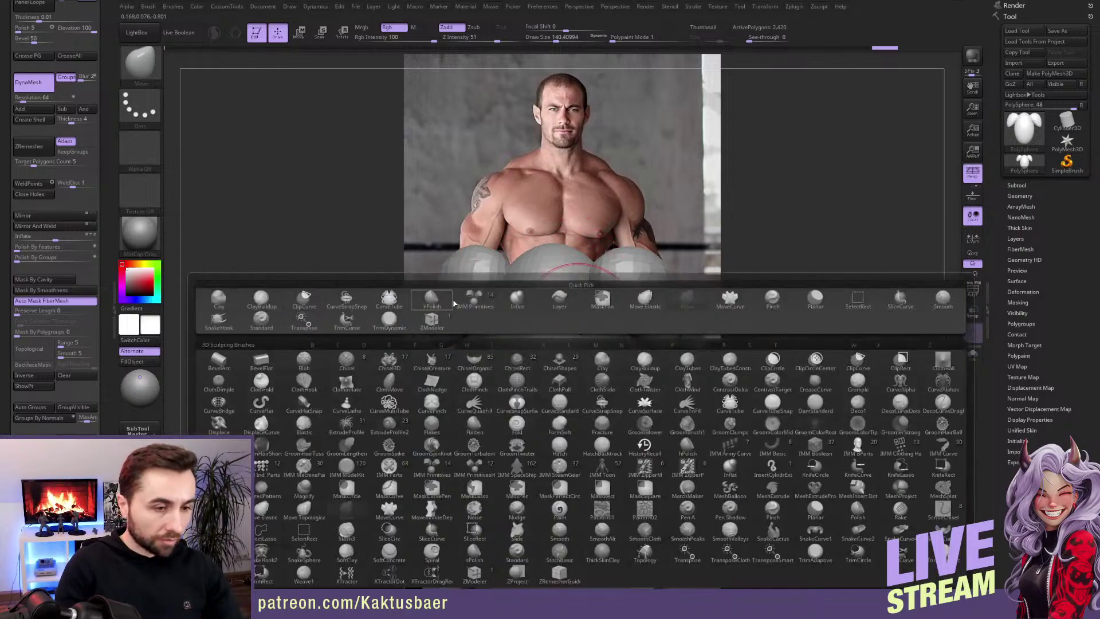
click(474, 299)
mouse_move(555, 354)
right_down()
mouse_move(616, 356)
mouse_move(544, 356)
mouse_move(571, 318)
mouse_move(585, 323)
right_up()
Step: Position the chest spheres against the egg and flatten them into broad pectoral slabs with the Move brush at draw size 112
key(w)
key(q)
key(b)
key(m)
key(v)
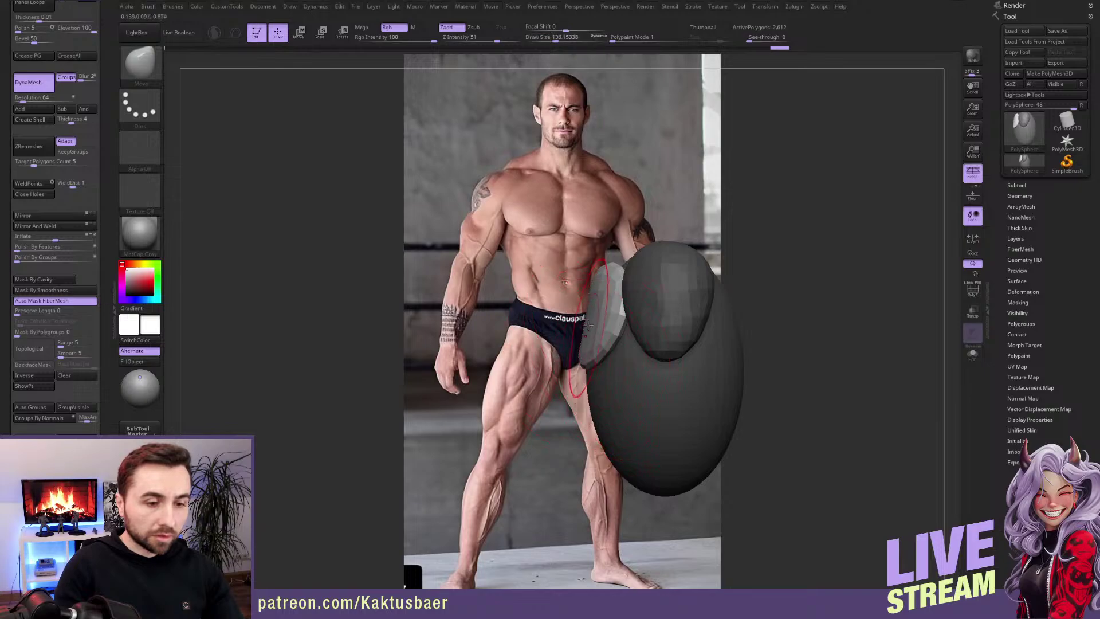
mouse_move(610, 312)
right_down()
mouse_move(635, 322)
mouse_move(600, 319)
mouse_move(592, 301)
right_up()
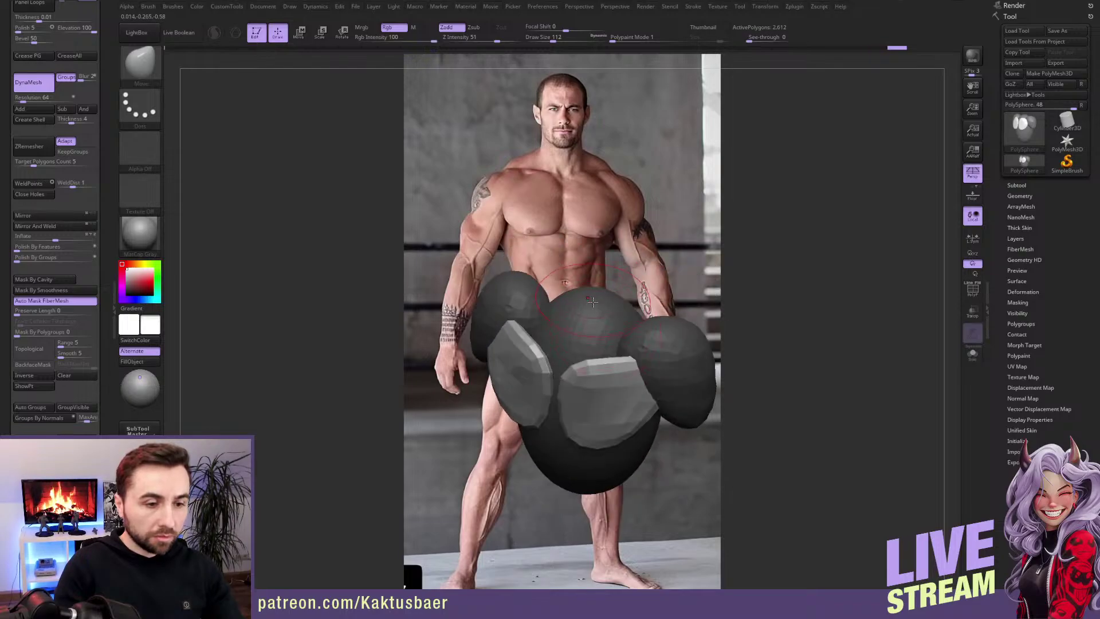
Step: Insert a cylinder from IMM Primitives above the egg as the neck, lengthen it, and clear the mask
key(b)
click(491, 297)
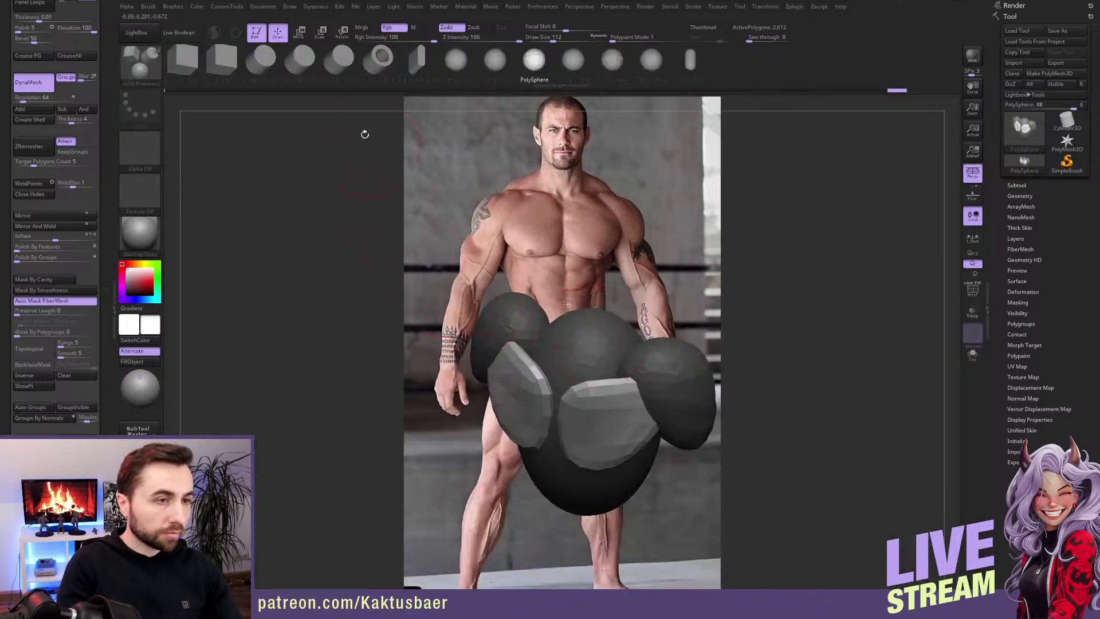
click(263, 67)
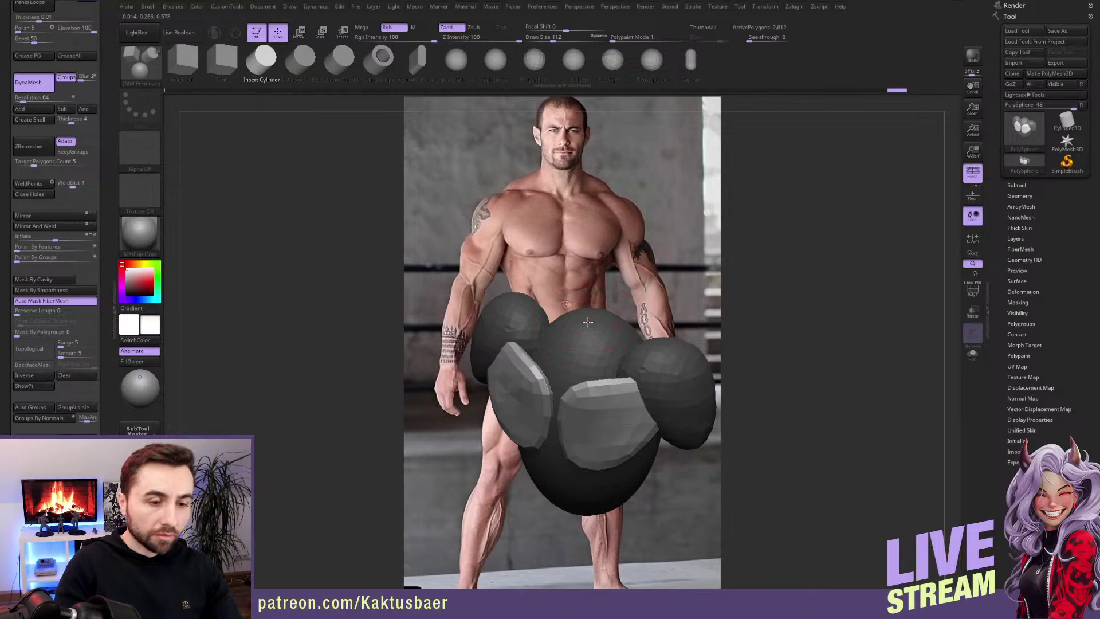
drag(588, 322, 595, 312)
right_drag(596, 312, 616, 307)
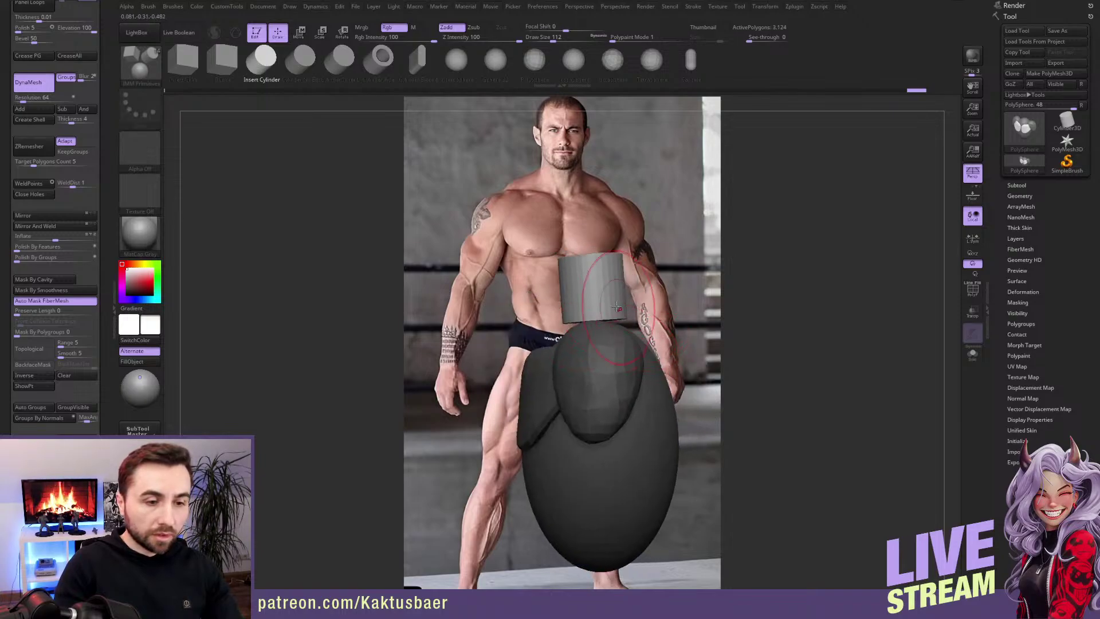
key(ctrl)
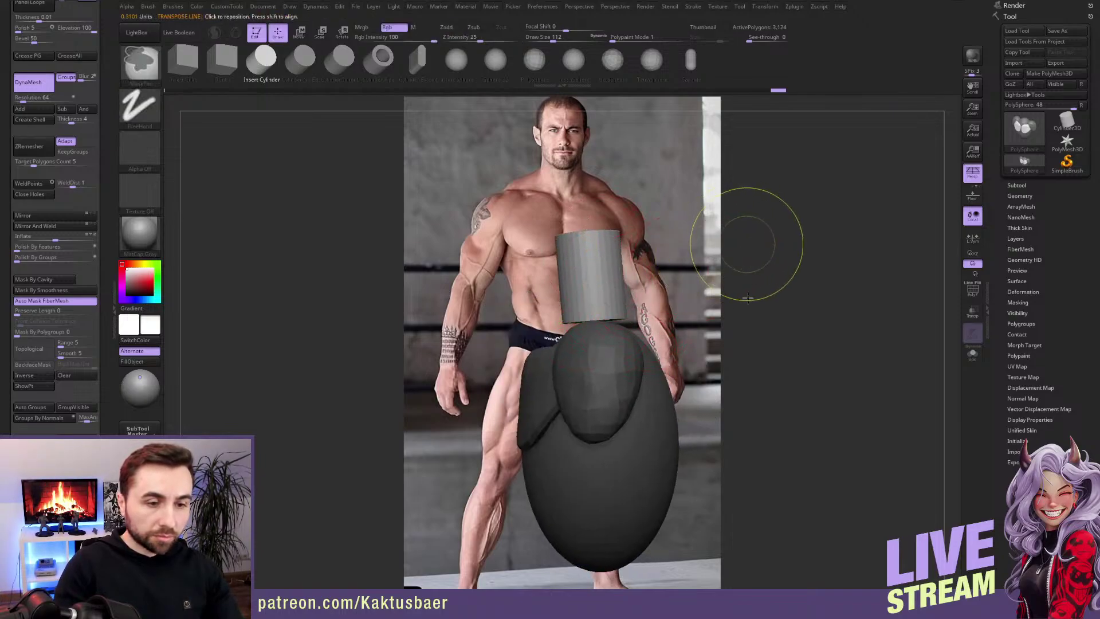
ctrl+drag(747, 297, 733, 310)
Step: Mask everything except the neck cylinder and lower it into the top of the egg
key(b)
key(m)
key(v)
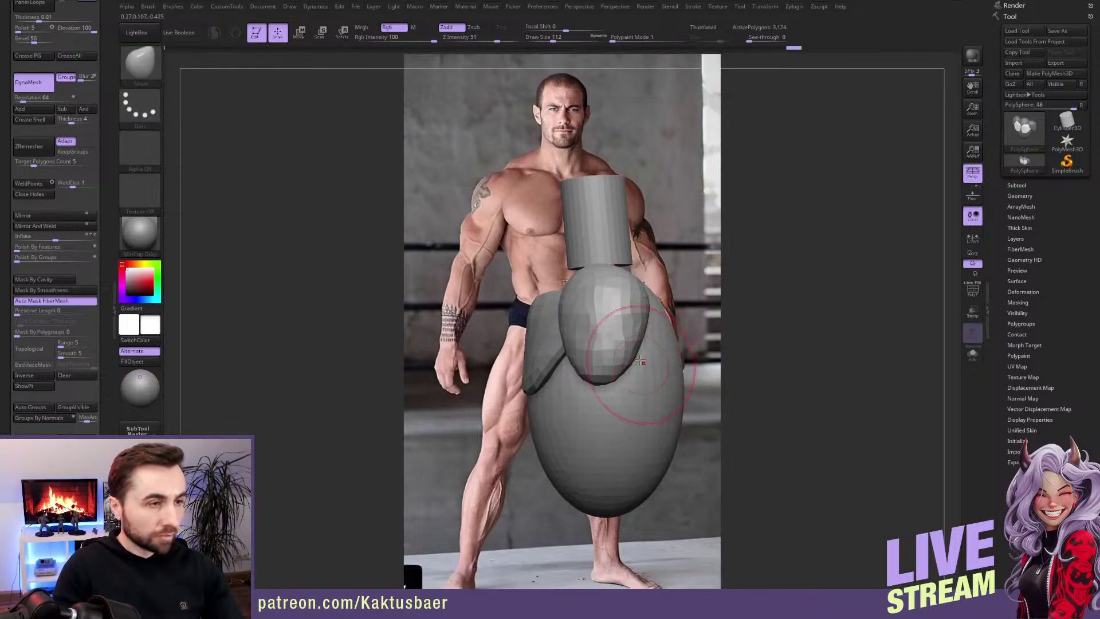
ctrl+click(607, 215)
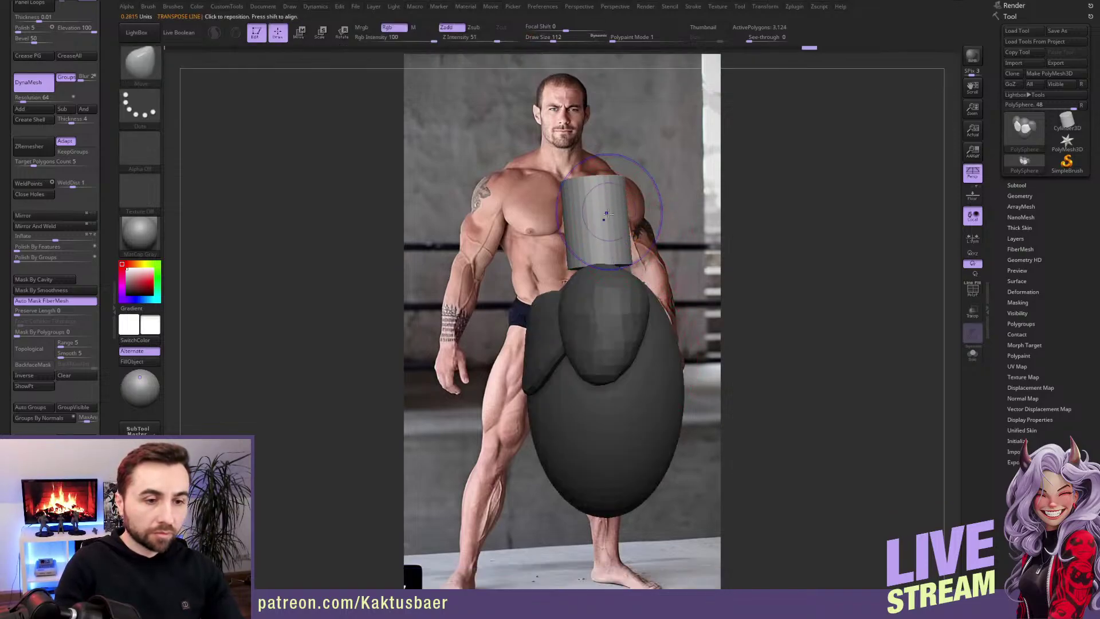
key(w)
drag(599, 215, 605, 237)
key(q)
right_drag(614, 294, 617, 254)
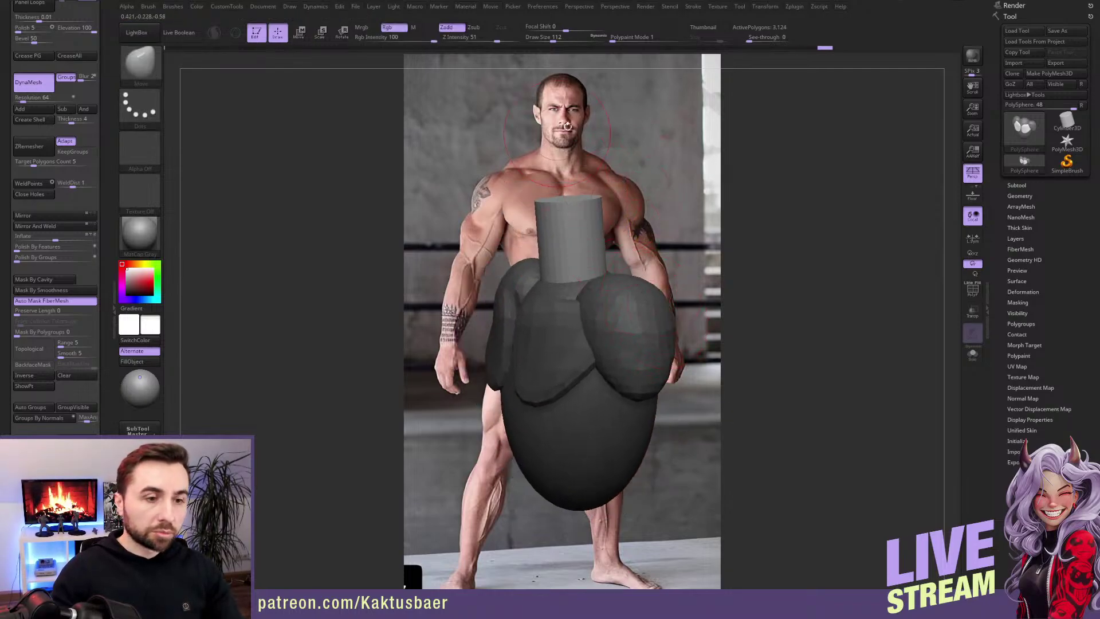
Step: Clear the mask and isolate the central egg by hiding the other forms
alt+right_drag(566, 125, 798, 224)
alt+right_drag(585, 232, 527, 216)
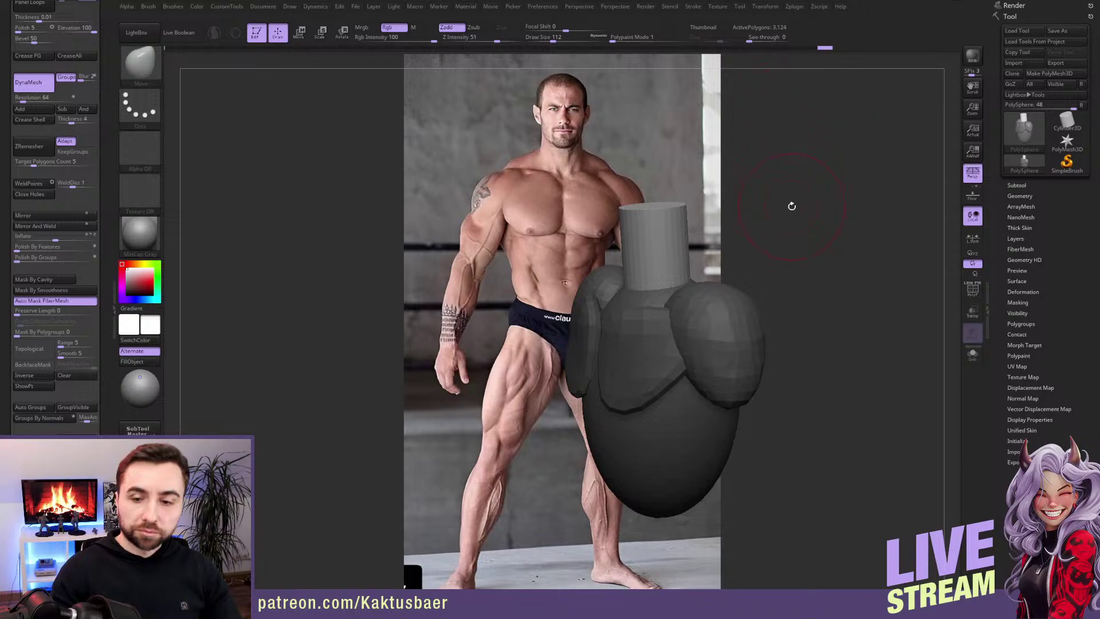
right_drag(708, 305, 673, 275)
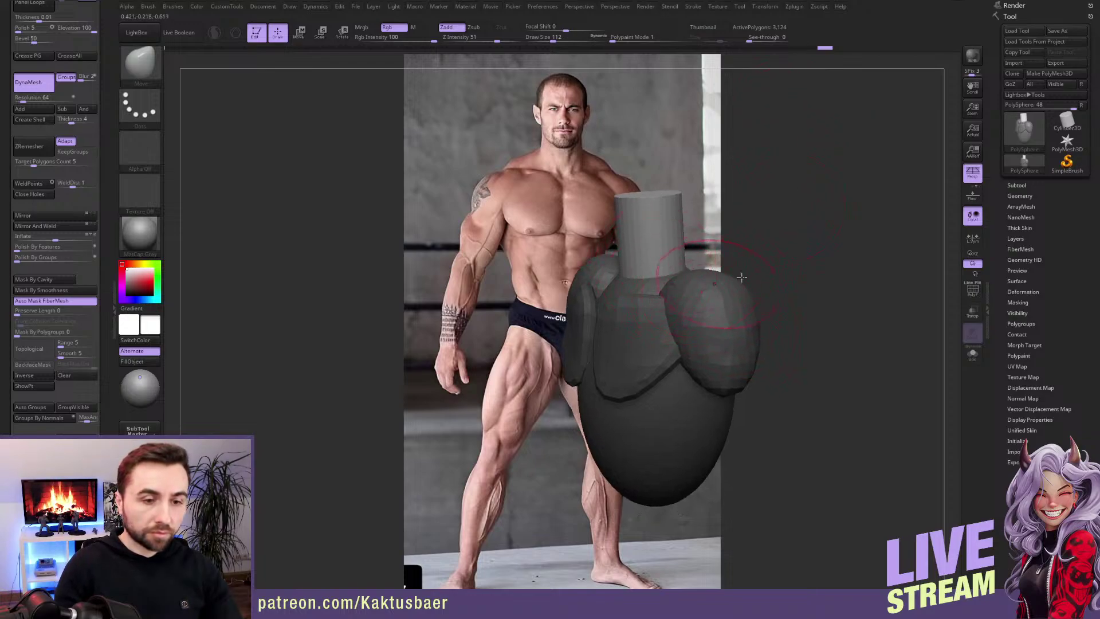
mouse_move(825, 295)
right_down()
mouse_move(688, 329)
mouse_move(712, 366)
mouse_move(737, 373)
mouse_move(714, 380)
right_up()
key(ctrl+shift)
ctrl+shift+click(710, 385)
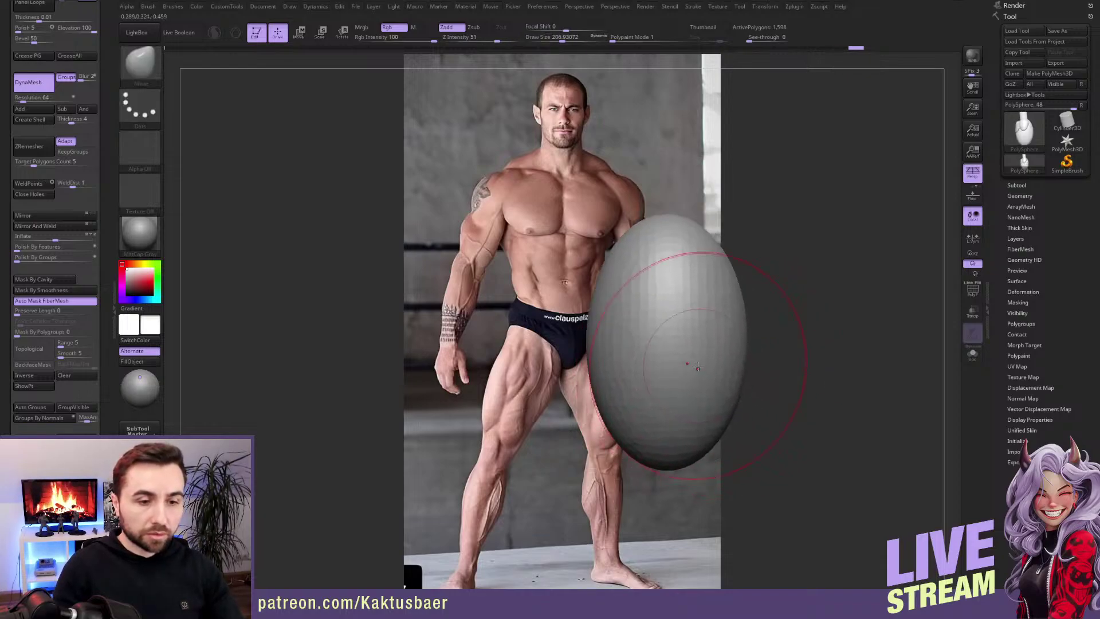
Step: Cut off the lower part of the egg along a slanted line with the TrimCurve brush and show all forms
key(b)
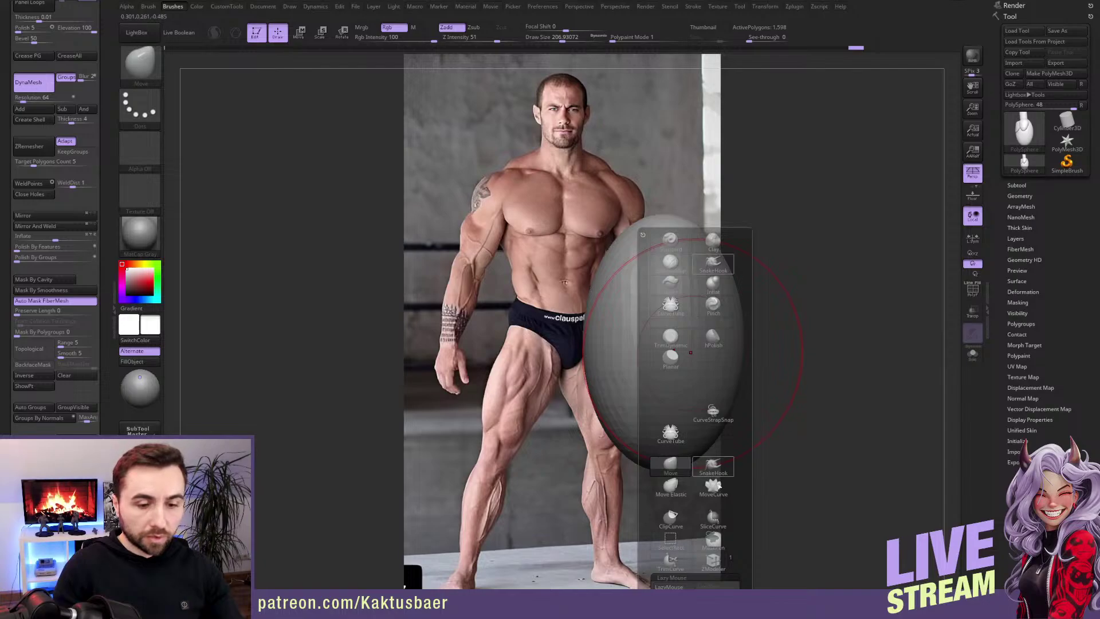
click(672, 563)
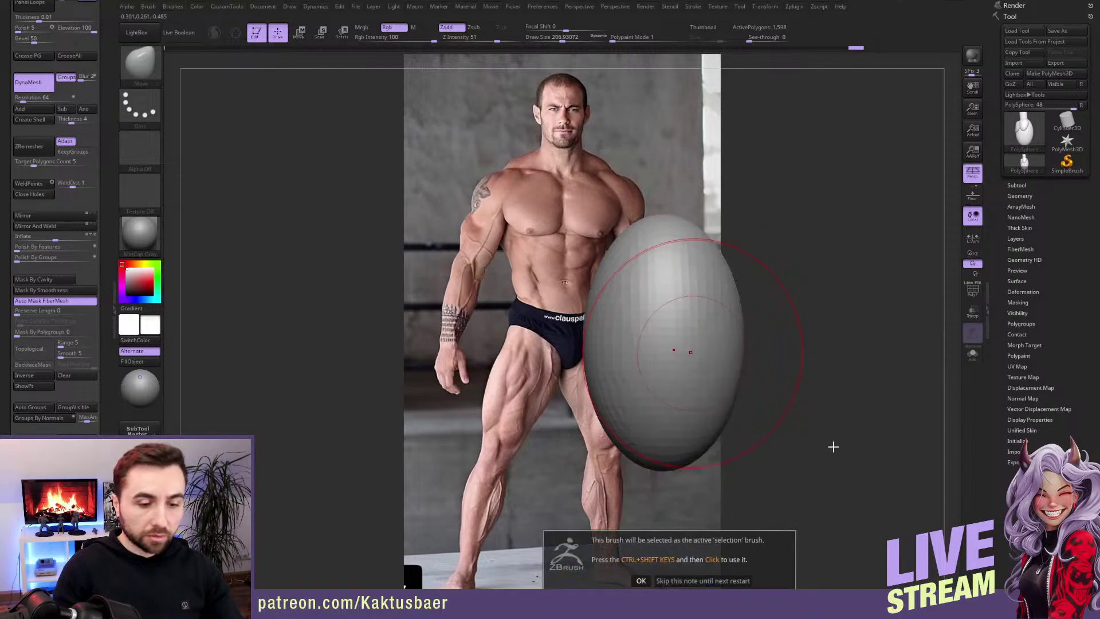
click(687, 579)
ctrl+shift+drag(750, 435, 565, 324)
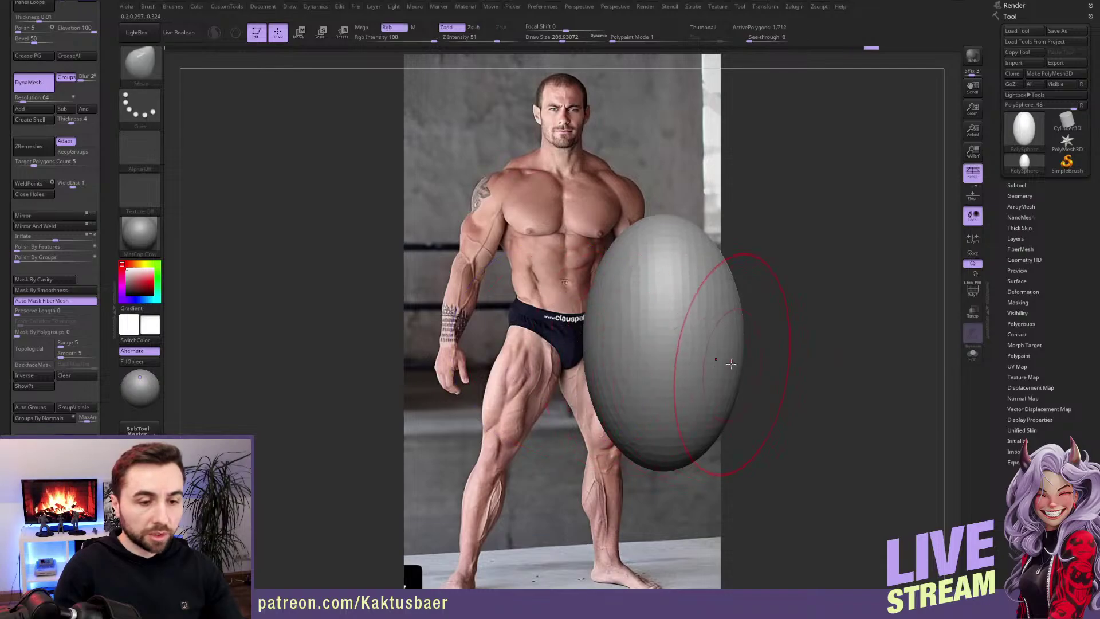
ctrl+shift+click(757, 354)
ctrl+shift+drag(760, 437, 536, 344)
Step: Mask everything except the trimmed torso, adjust its lower edge with the Move brush, and clear the mask
mouse_move(762, 367)
mouse_down()
mouse_move(683, 378)
mouse_move(716, 355)
mouse_up()
drag(671, 401, 679, 454)
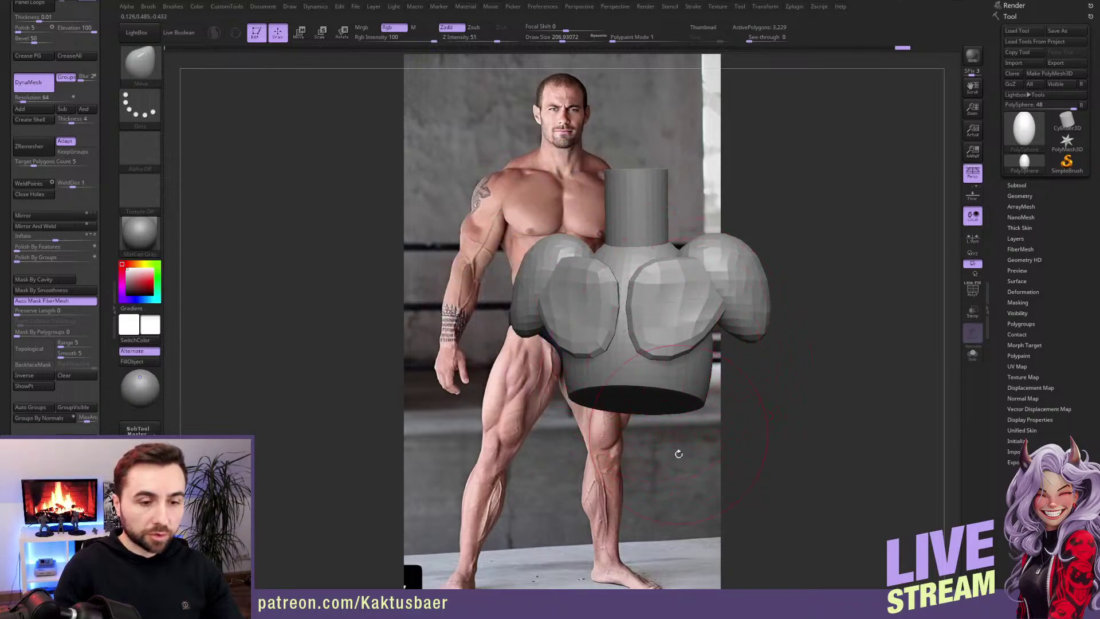
drag(641, 395, 640, 401)
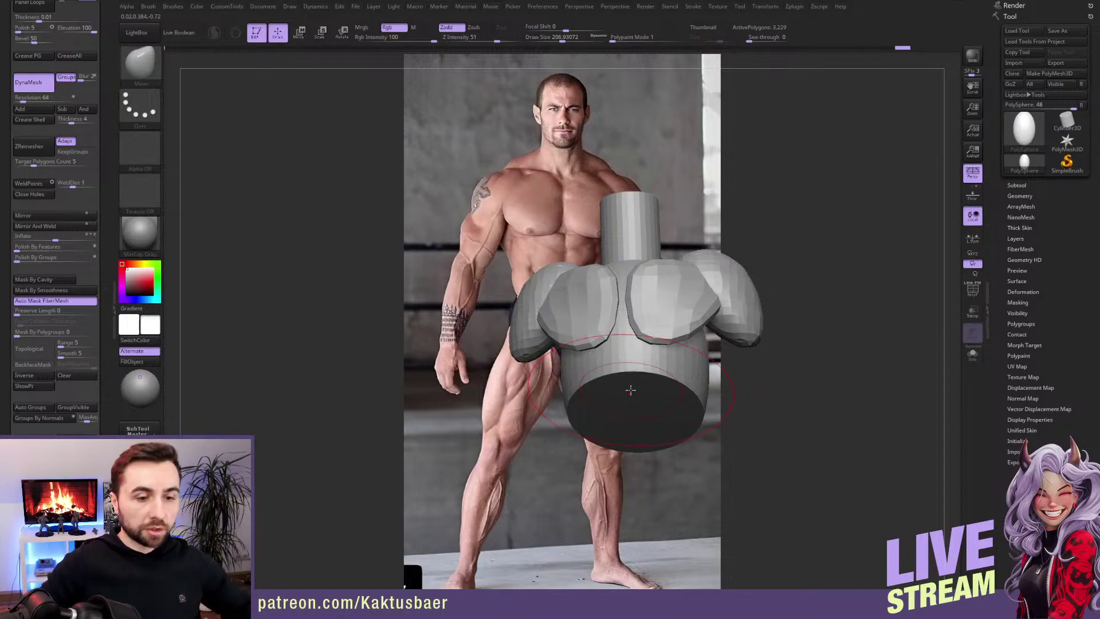
drag(732, 398, 639, 389)
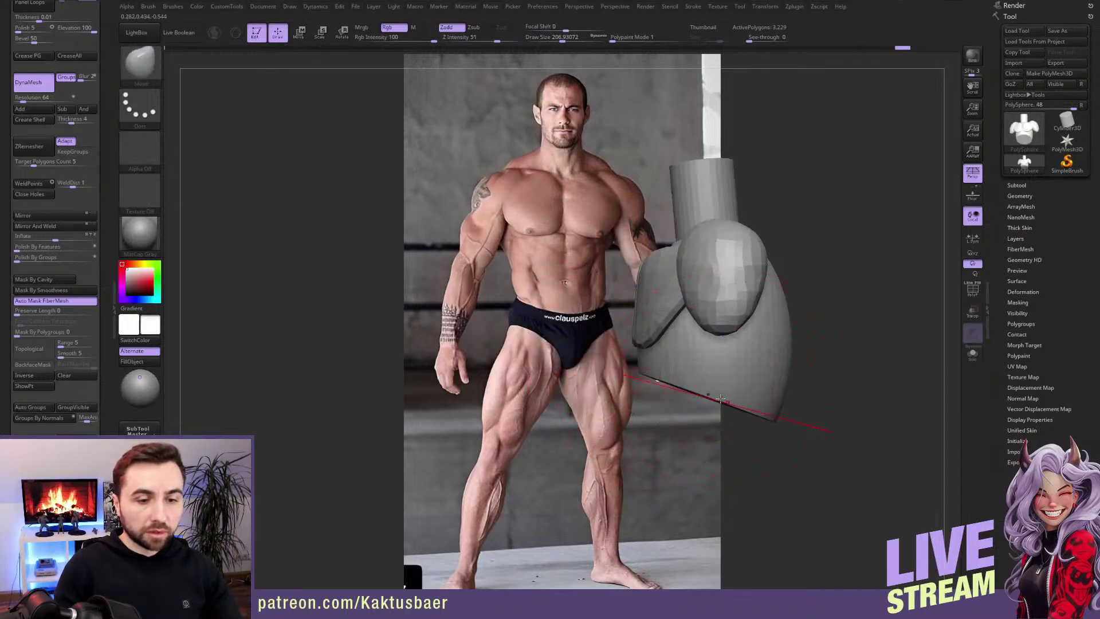
key(w)
ctrl+click(738, 379)
key(q)
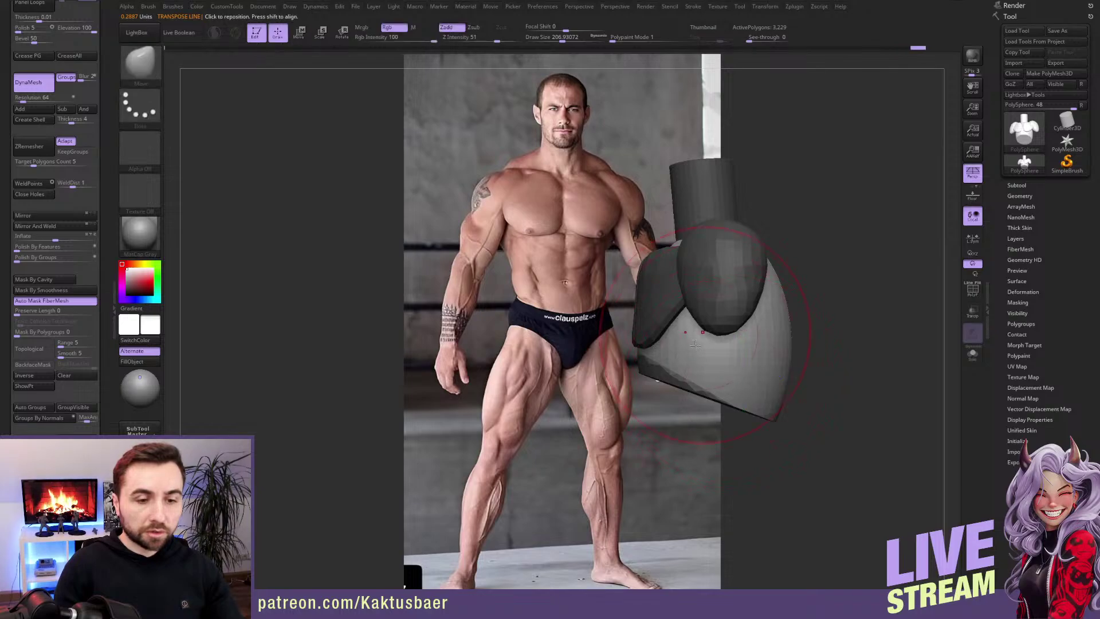
mouse_move(853, 310)
ctrl+mouse_down()
mouse_move(657, 364)
mouse_move(647, 379)
ctrl+mouse_up()
Step: Choose the PolySphere in the IMM Primitives brush for insertion under the torso
key(b)
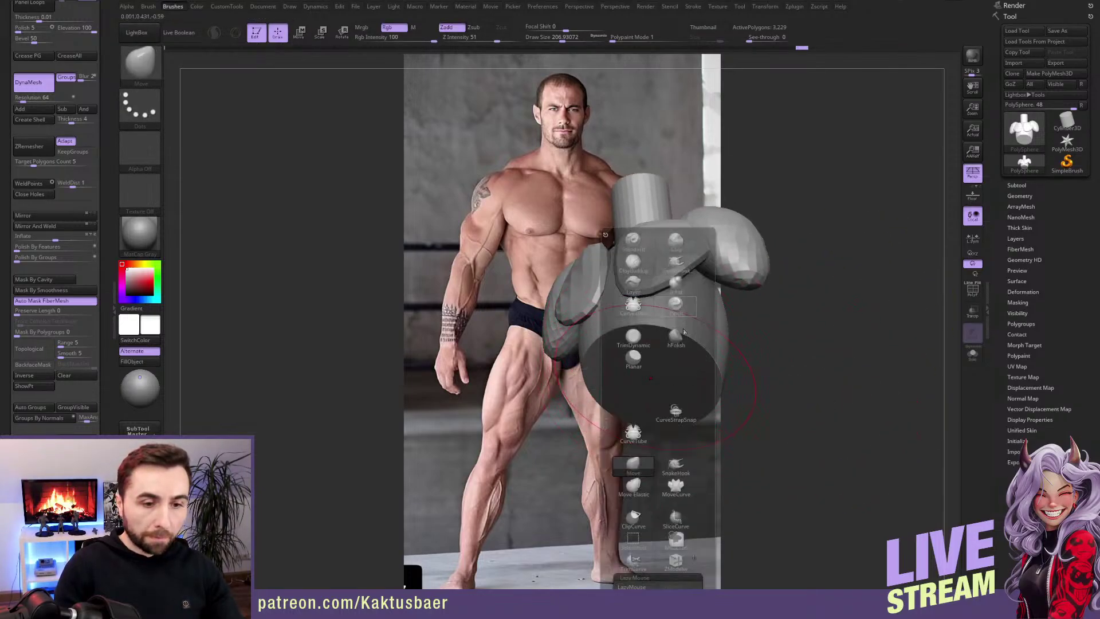
click(640, 470)
key(b)
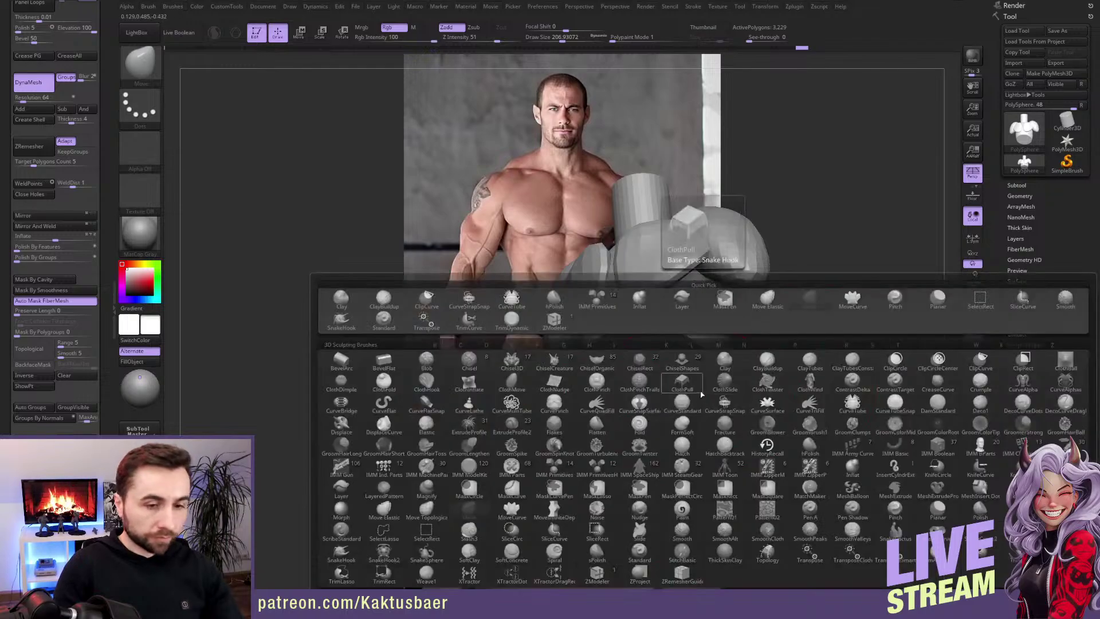
click(598, 300)
key(Right)
key(Right)
key(Right)
key(Right)
key(Right)
key(Right)
key(Right)
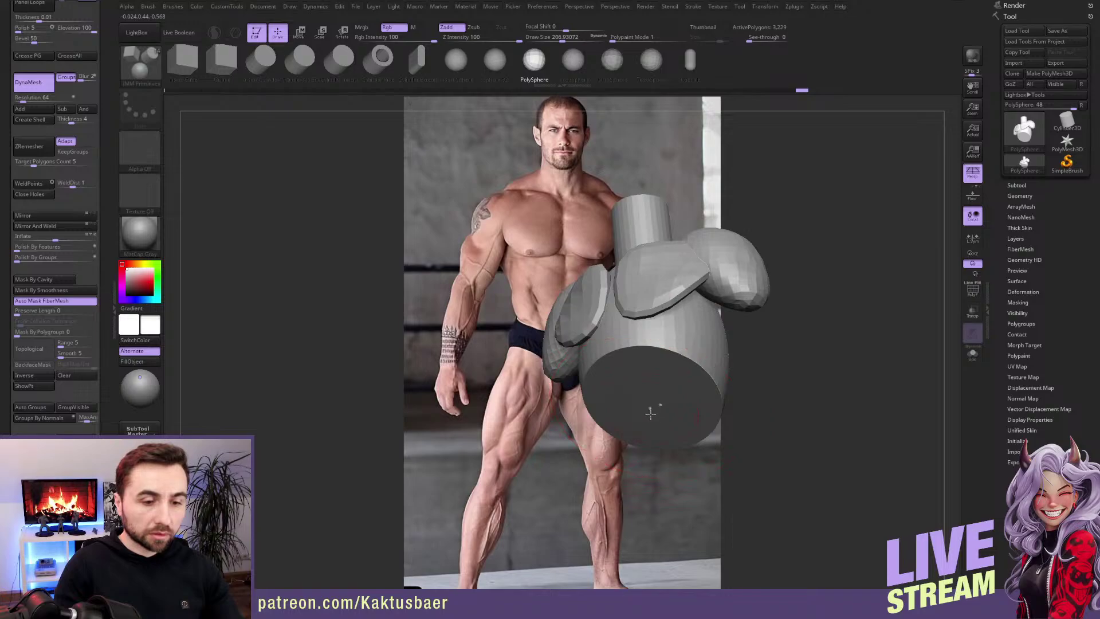
drag(650, 413, 653, 417)
key(ctrl+z)
key(ctrl+z)
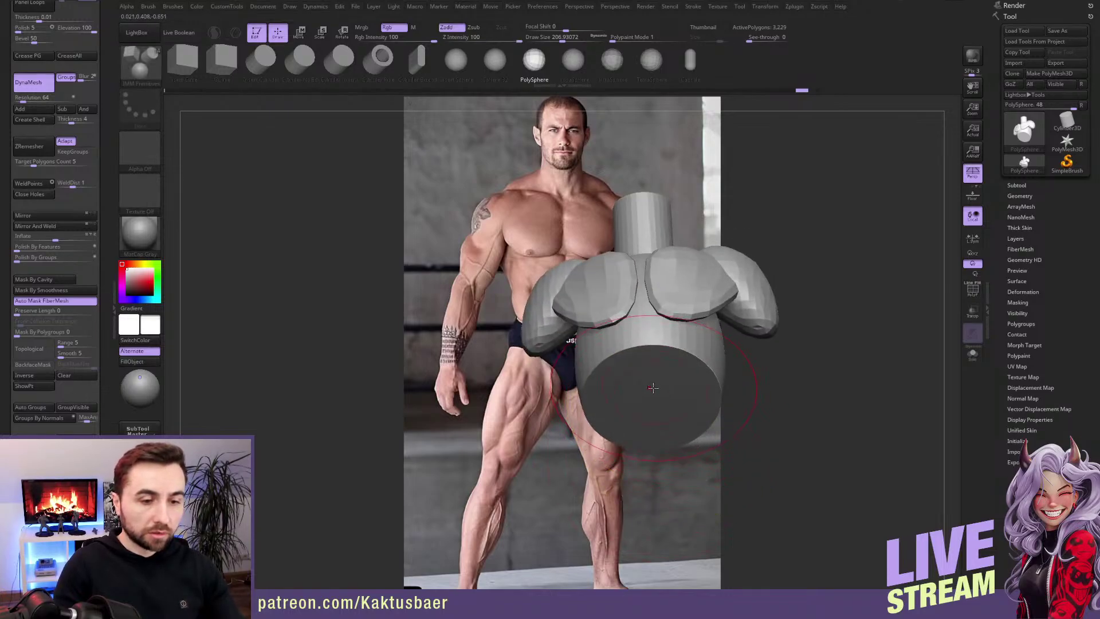
Step: Insert a PolySphere beneath the trimmed torso and pull its top up into the cut with the Move brush at draw size about 290
drag(650, 402, 652, 459)
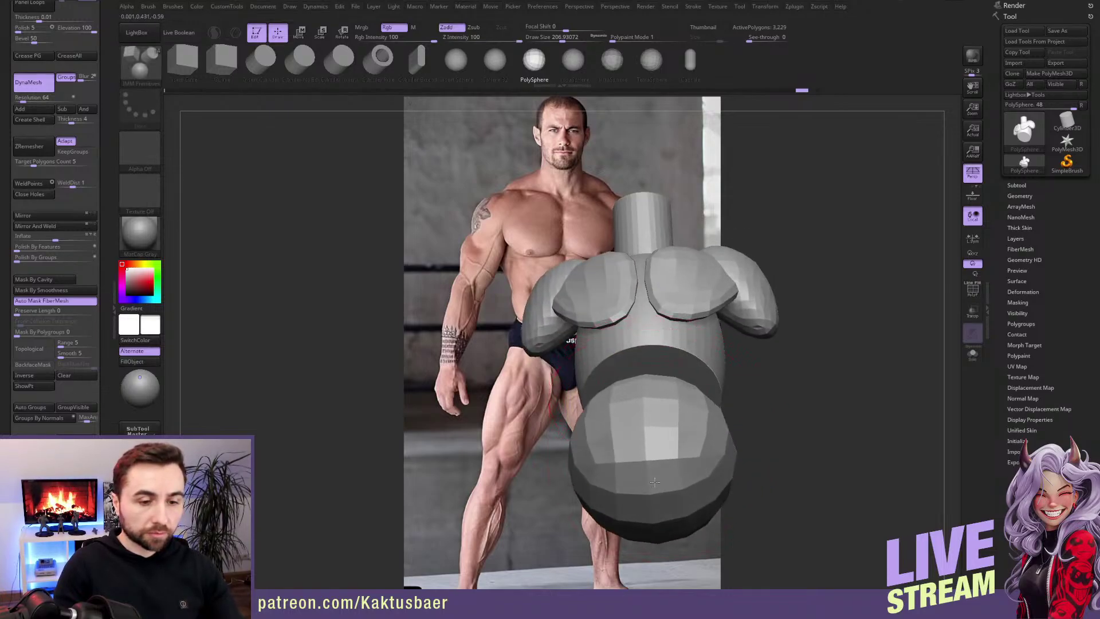
mouse_move(652, 418)
right_down()
mouse_move(659, 436)
mouse_move(637, 440)
mouse_move(648, 366)
right_up()
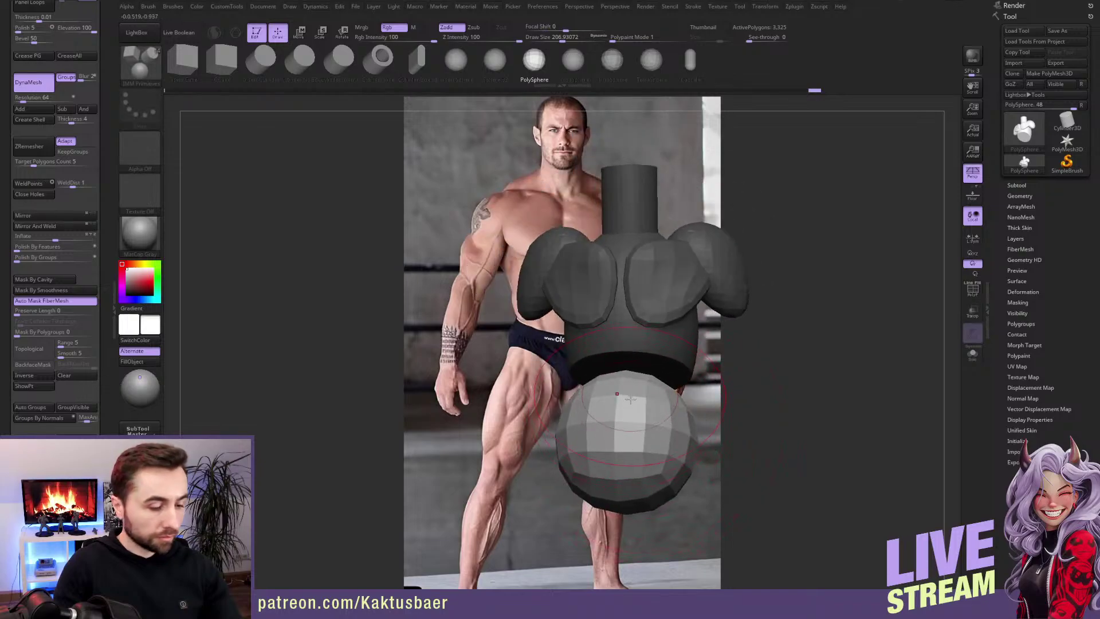
key(b)
key(m)
key(v)
drag(647, 359, 644, 315)
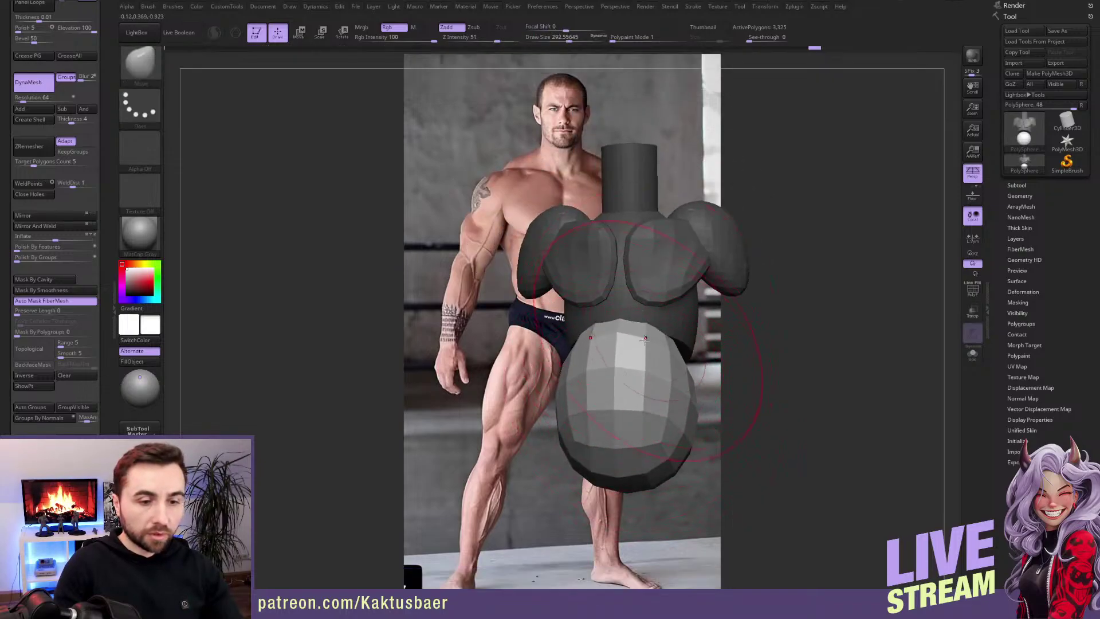
Step: Raise the draw size to about 386 and shape the abdomen sphere into a narrower, elongated form fitted to the slanted cut
right_drag(645, 339, 687, 384)
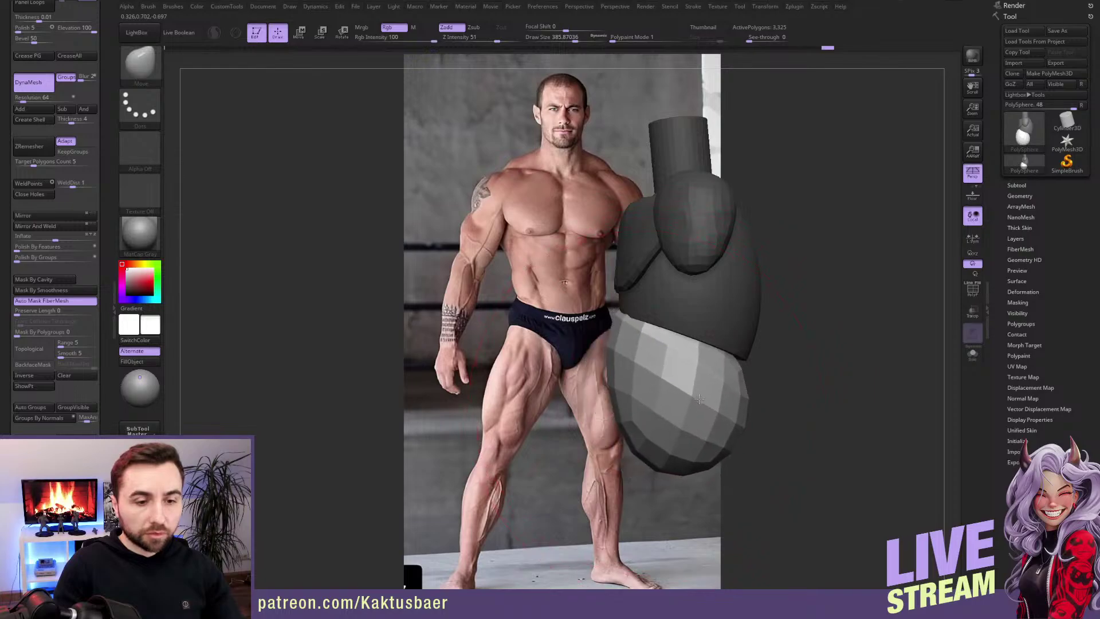
key(w)
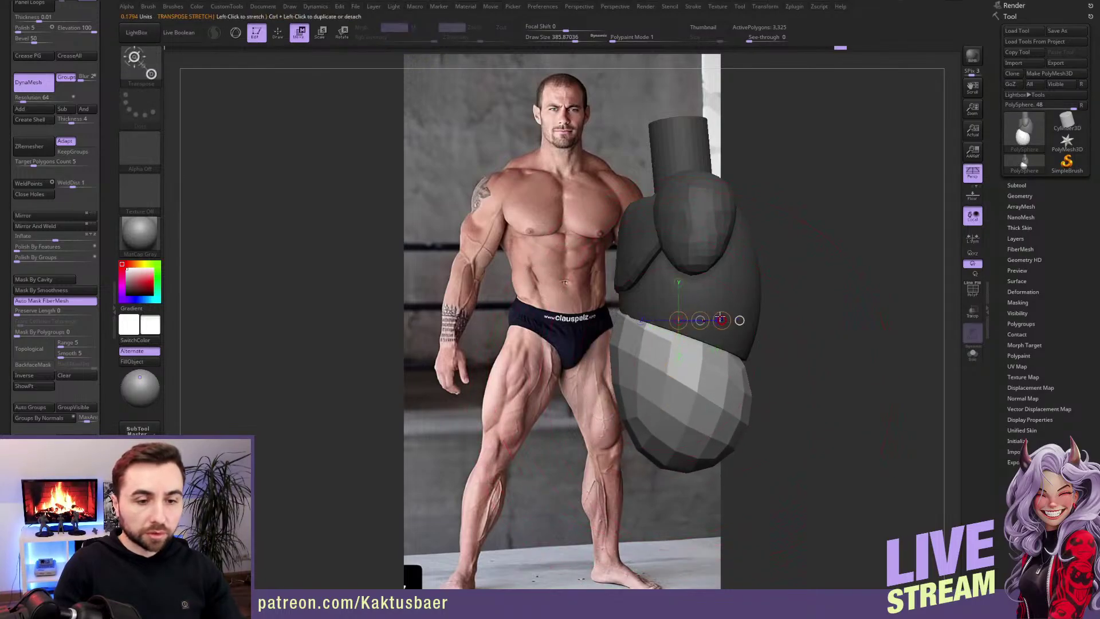
key(q)
mouse_move(720, 318)
right_down()
mouse_move(676, 390)
mouse_move(662, 380)
mouse_move(693, 414)
mouse_move(636, 293)
right_up()
Step: Mask everything except the chest forms and duplicate them to the upper back with the Transpose Move tool
key(w)
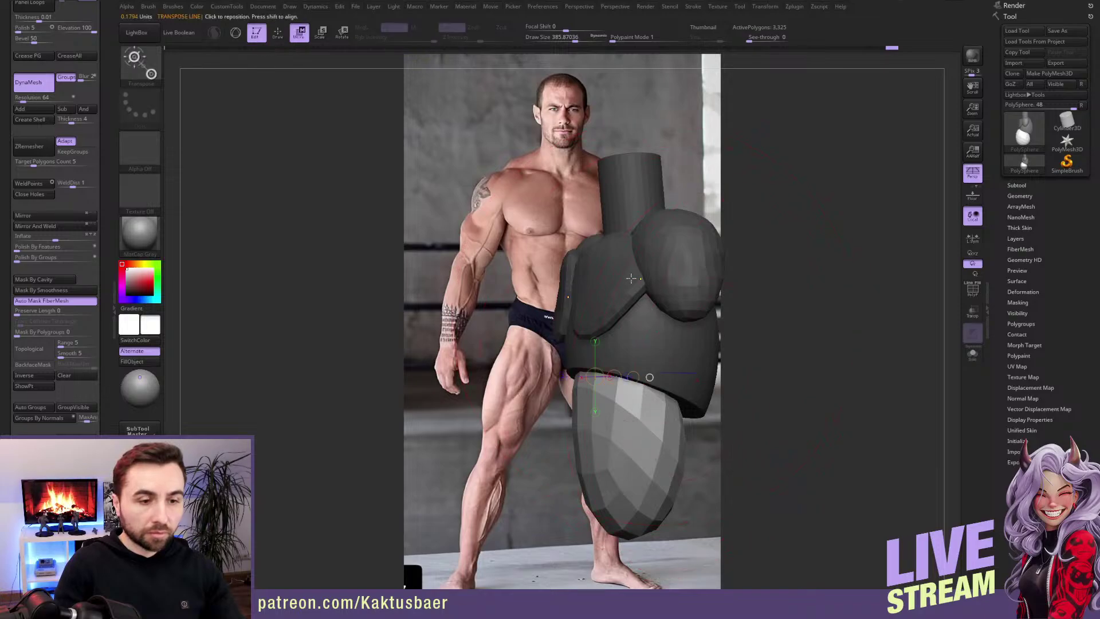
alt+click(634, 282)
shift+right_drag(700, 334, 688, 339)
drag(657, 258, 697, 295)
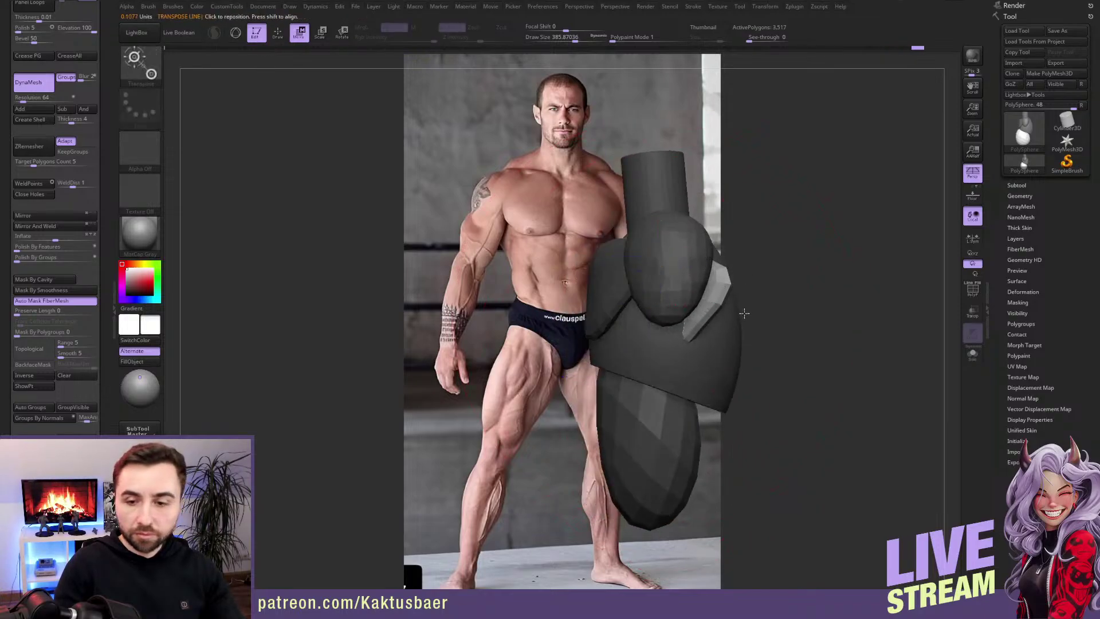
key(q)
Step: Rotate the duplicated forms with the Transpose line to follow the slope of the upper back
mouse_move(744, 312)
right_down()
mouse_move(705, 321)
mouse_move(696, 307)
mouse_move(639, 309)
right_up()
key(r)
click(637, 310)
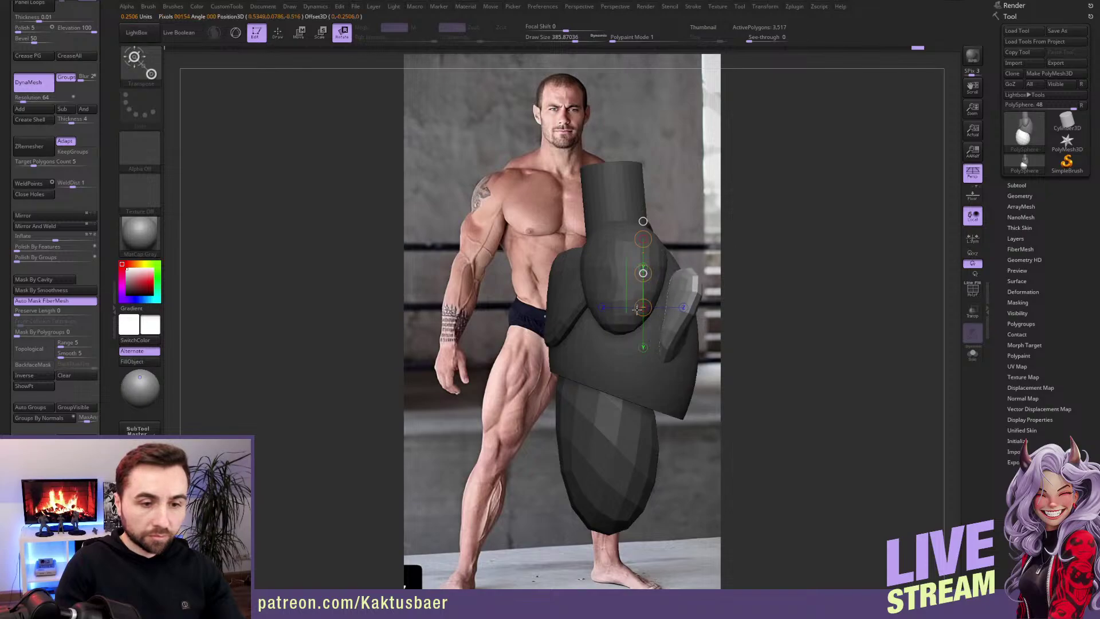
alt+click(691, 336)
shift+drag(699, 342, 704, 262)
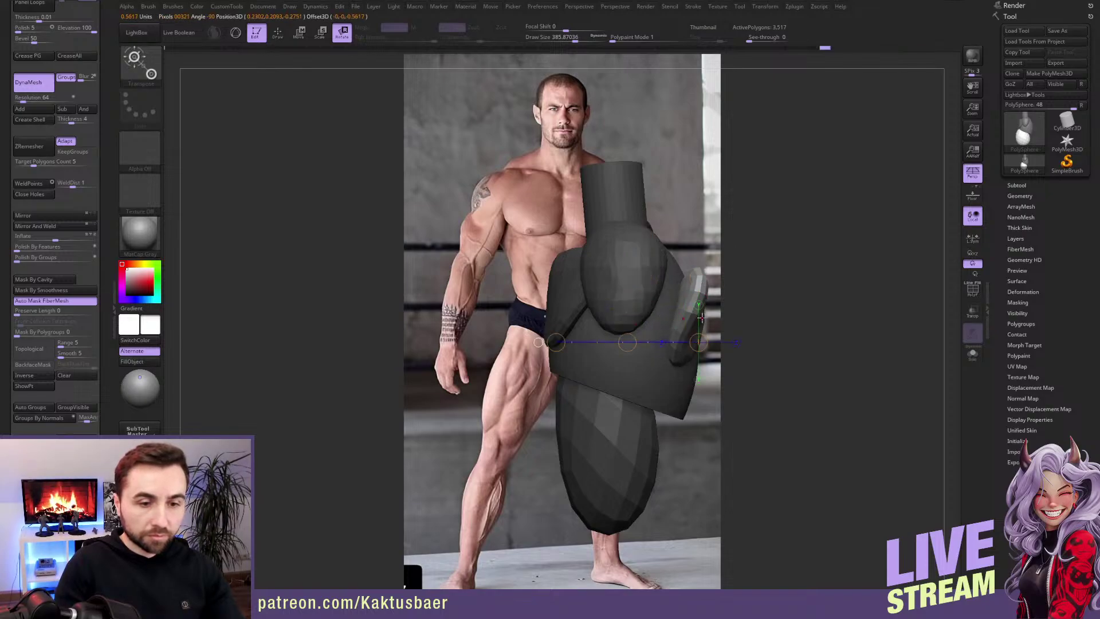
mouse_move(691, 312)
shift+mouse_down()
mouse_move(691, 266)
mouse_move(707, 292)
mouse_move(673, 289)
shift+mouse_up()
Step: Place the duplicated forms against the upper back and shape them into broad shoulder blades at draw size about 187
key(w)
key(q)
mouse_move(762, 275)
right_down()
mouse_move(636, 289)
mouse_move(648, 338)
mouse_move(618, 367)
right_up()
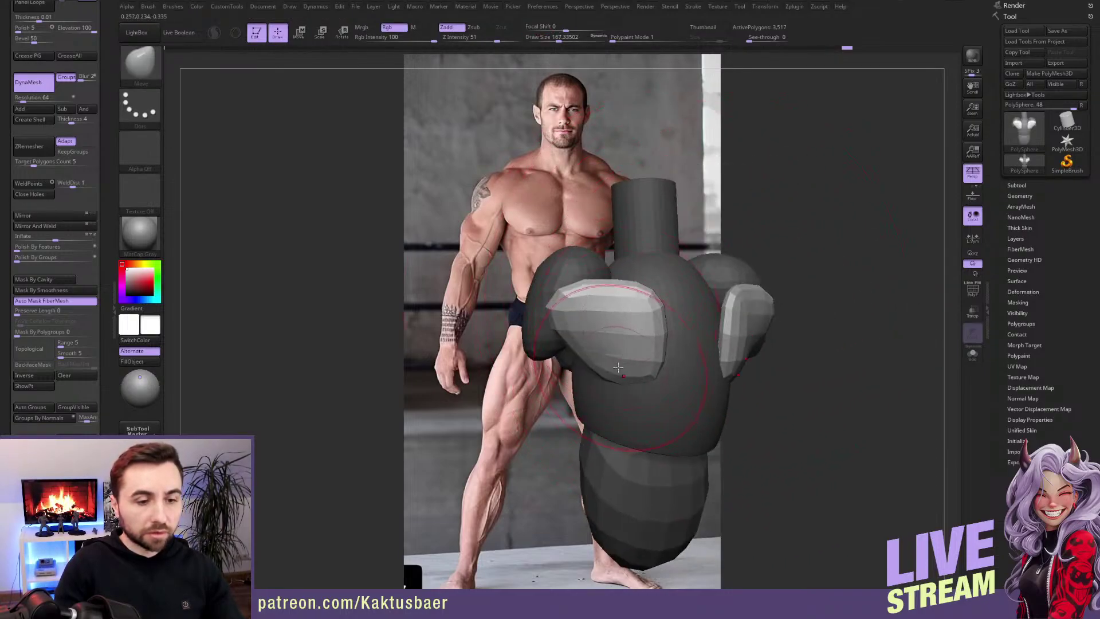
Step: Taper the shoulder blades into long wedges that narrow downward toward the spine with the Move brush
drag(636, 383, 612, 352)
mouse_move(558, 307)
right_down()
mouse_move(607, 312)
mouse_move(565, 317)
mouse_move(622, 282)
mouse_move(642, 353)
mouse_move(591, 471)
right_up()
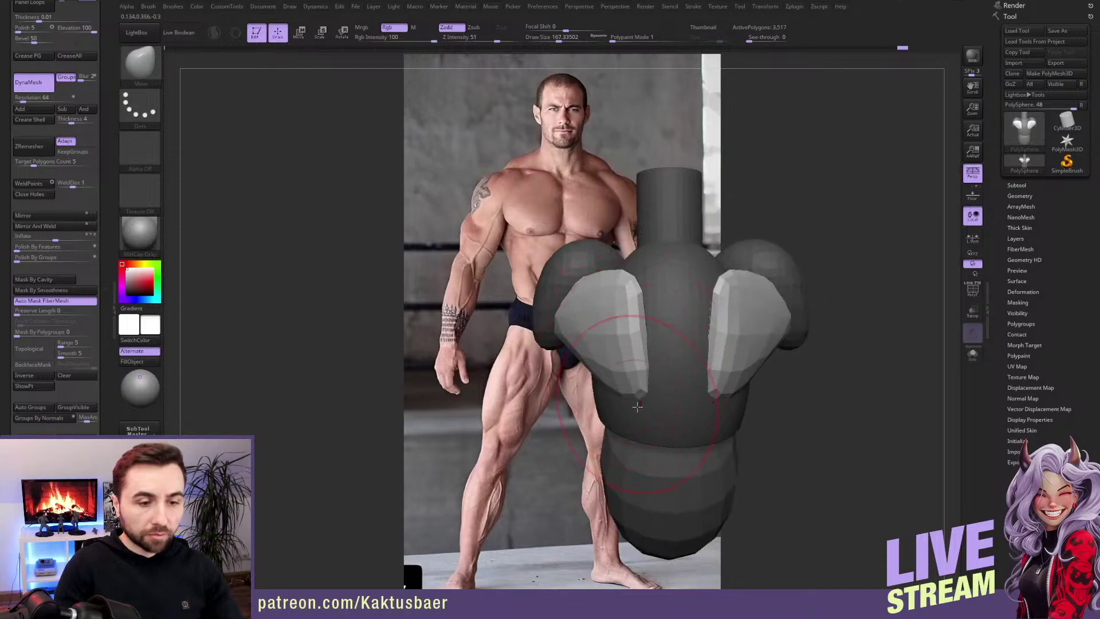
right_drag(673, 488, 655, 385)
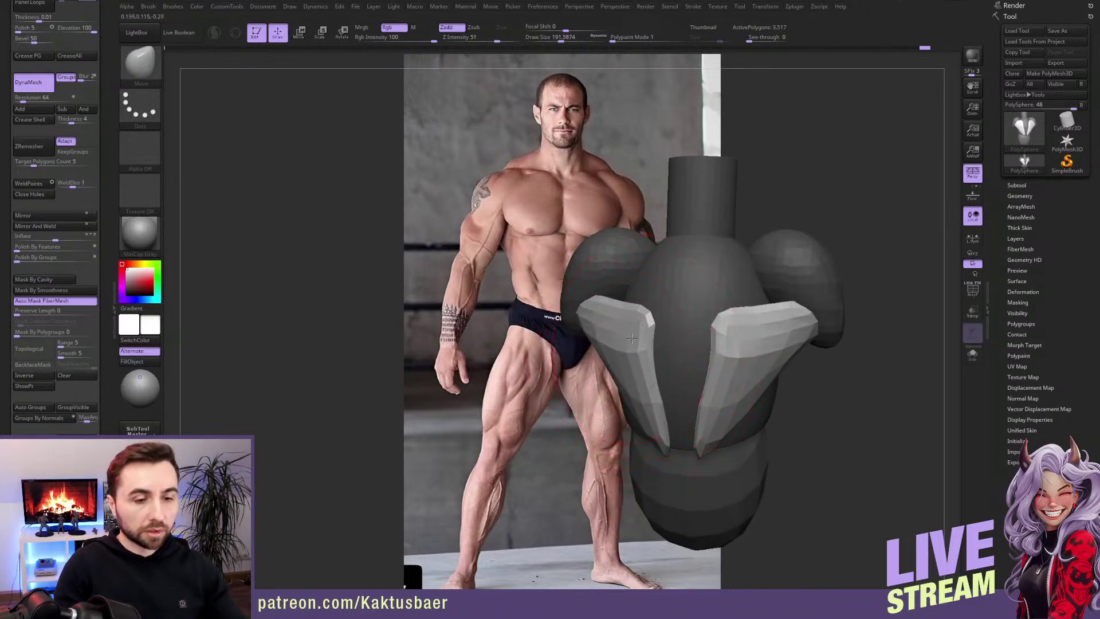
right_drag(631, 338, 674, 337)
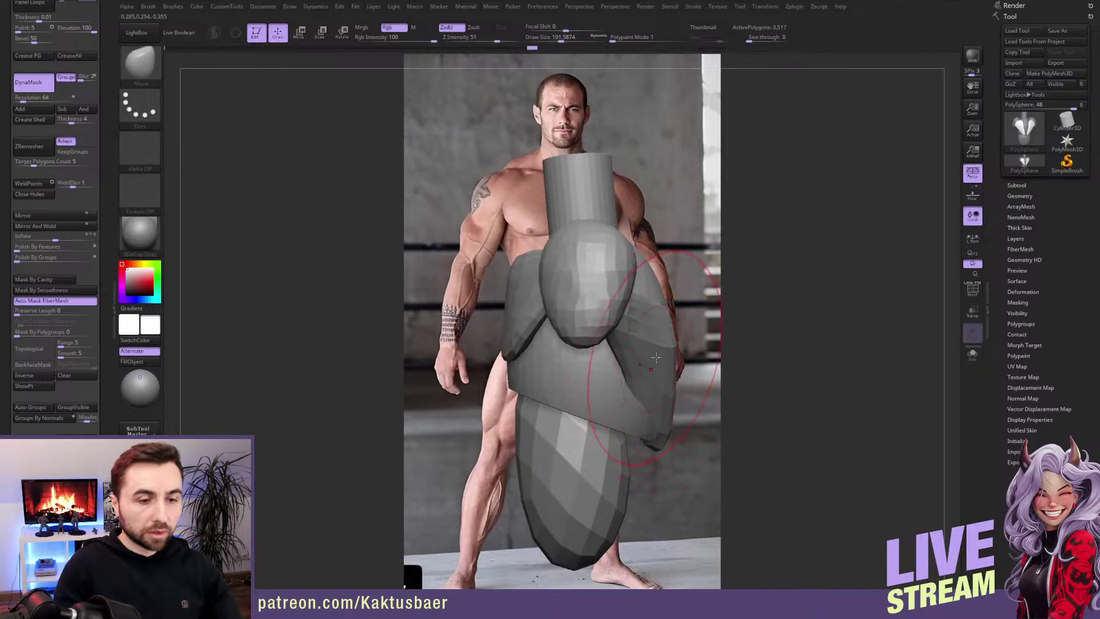
right_drag(658, 386, 641, 354)
Step: Pull the shoulder blades in closer to the back at draw size about 311, and return the draw size to about 187
key(s)
drag(641, 354, 672, 354)
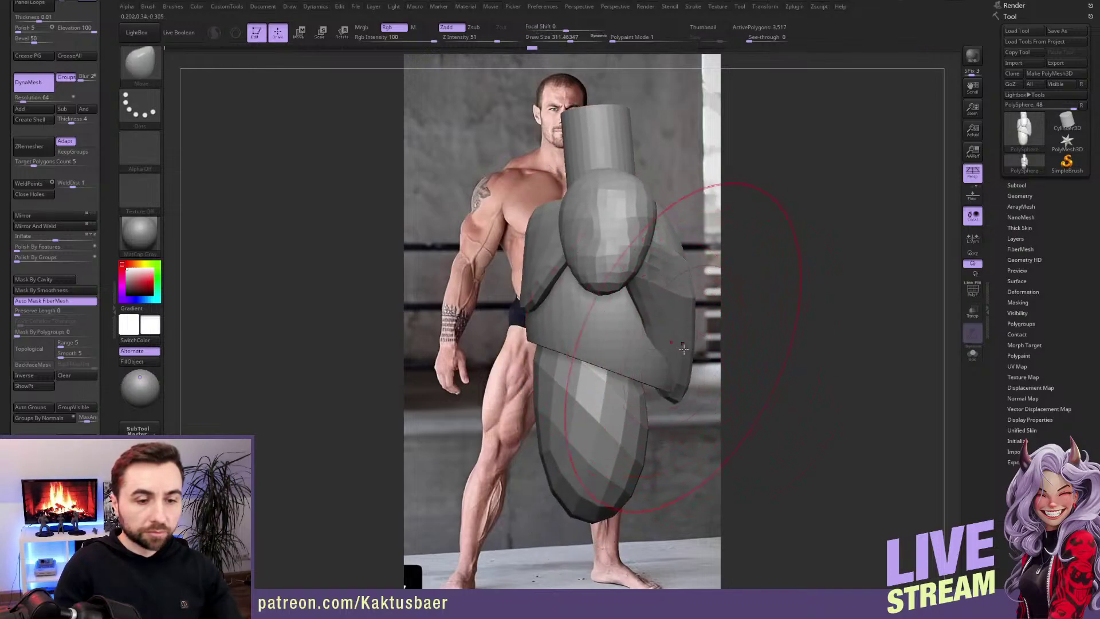
mouse_move(691, 338)
right_down()
mouse_move(649, 372)
mouse_move(694, 368)
right_up()
drag(698, 362, 657, 351)
key(s)
right_drag(659, 355, 677, 367)
Step: Mask everything except the abdomen, shift the abdomen slightly up toward the ribcage with the Transpose Move tool, and clear the mask
alt+click(625, 384)
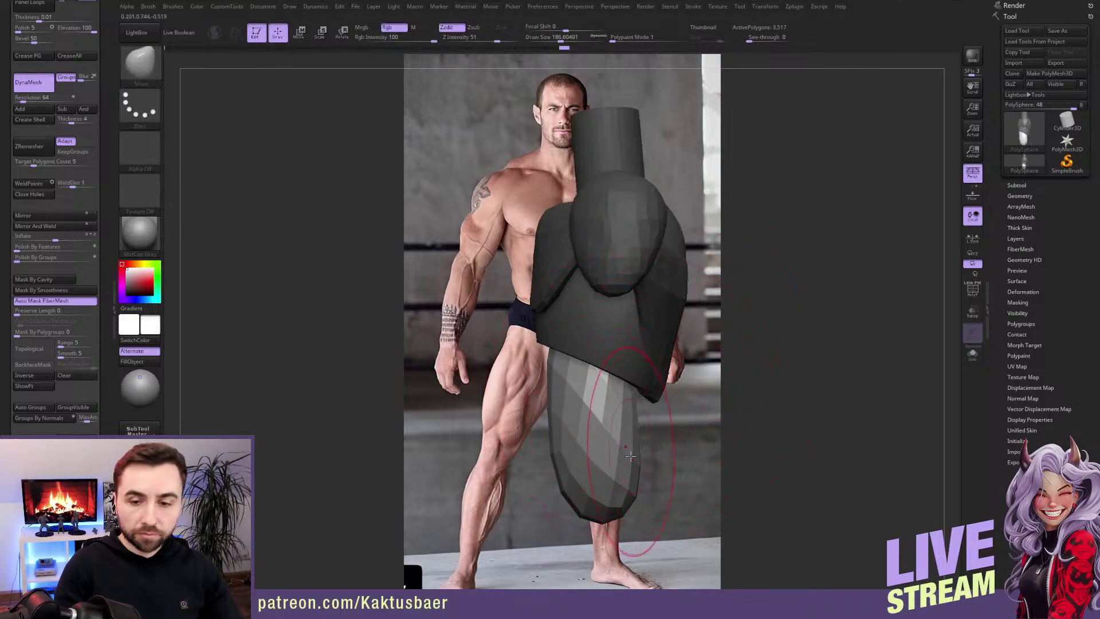
right_drag(630, 456, 631, 369)
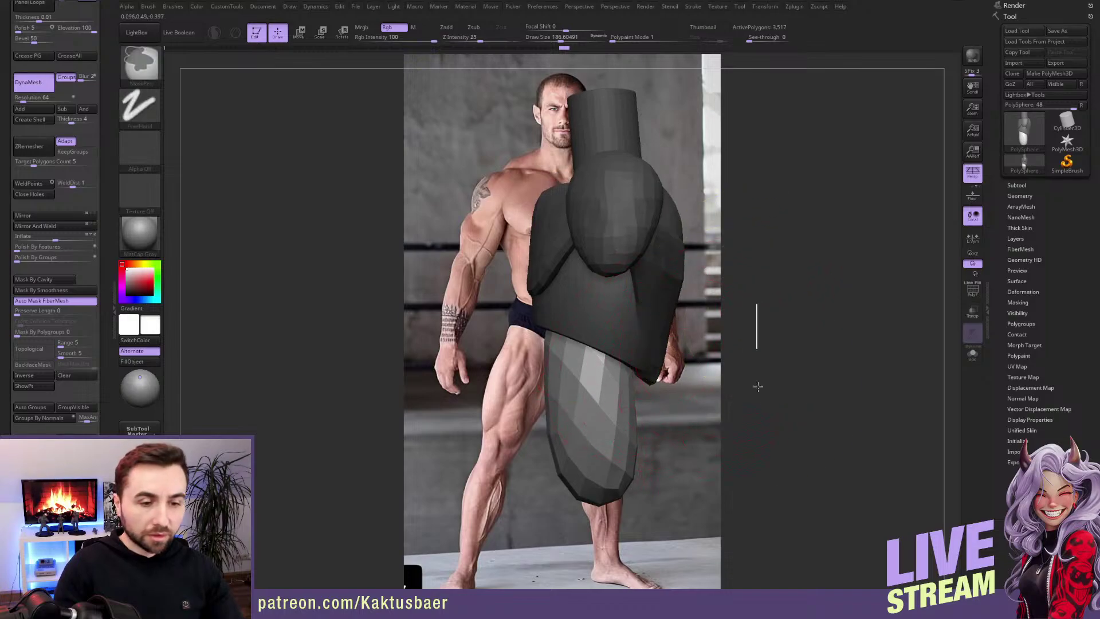
ctrl+drag(757, 327, 762, 343)
key(w)
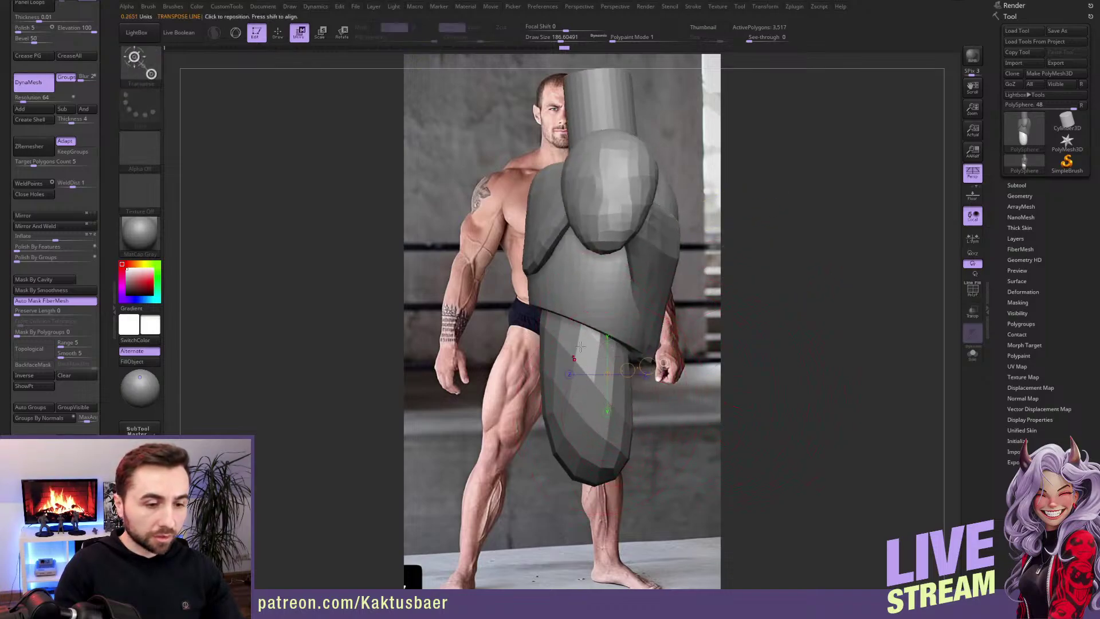
ctrl+drag(580, 321, 589, 384)
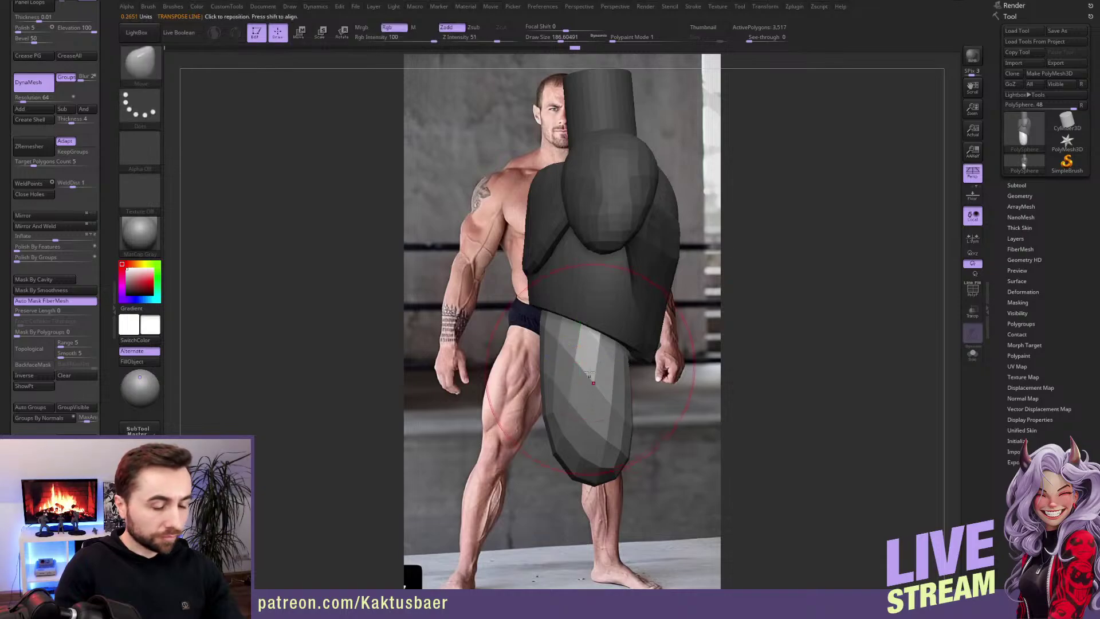
drag(590, 311, 590, 441)
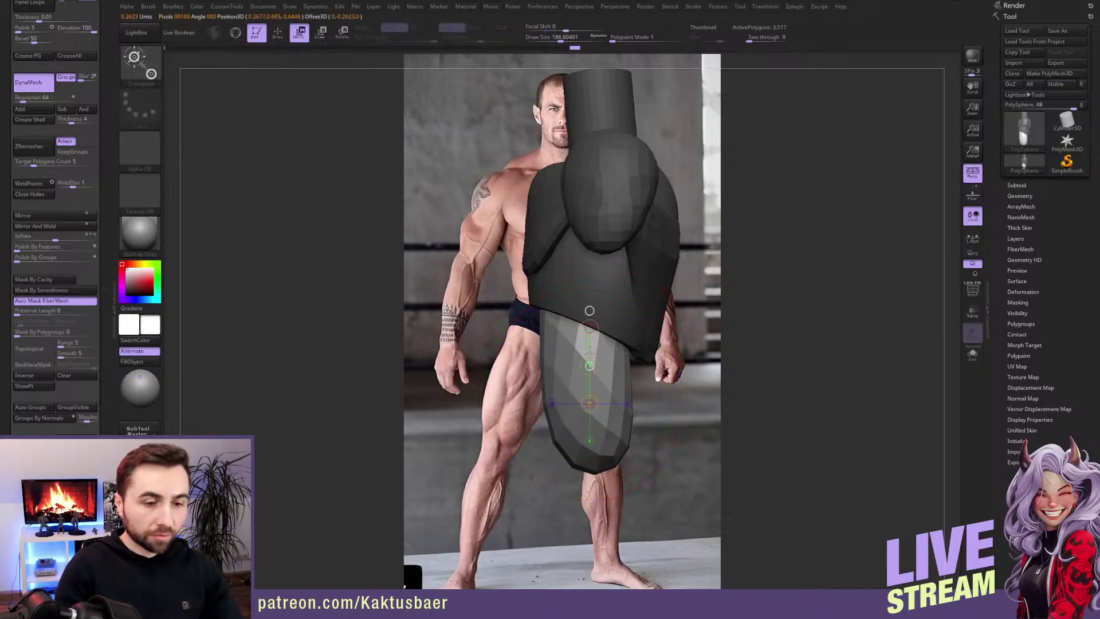
key(q)
mouse_move(676, 344)
mouse_down()
mouse_move(623, 349)
mouse_move(737, 294)
mouse_up()
ctrl+click(737, 294)
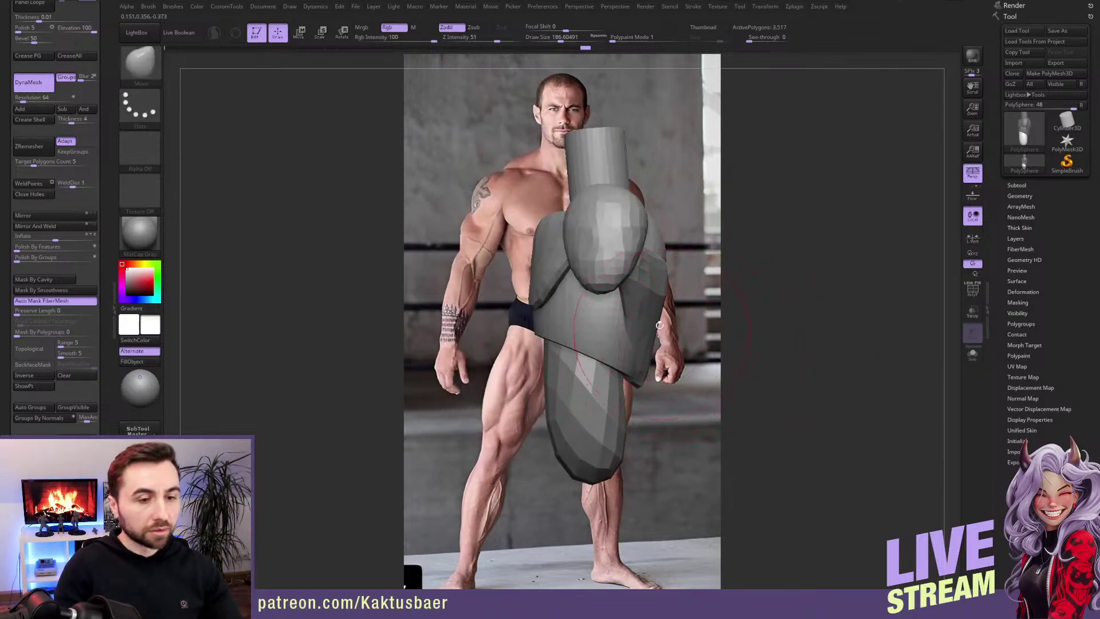
Step: Refine the contour of the shoulder blades along the back with the Move brush at draw size about 187
mouse_move(659, 325)
mouse_down()
mouse_move(648, 350)
mouse_move(639, 318)
mouse_move(690, 327)
mouse_up()
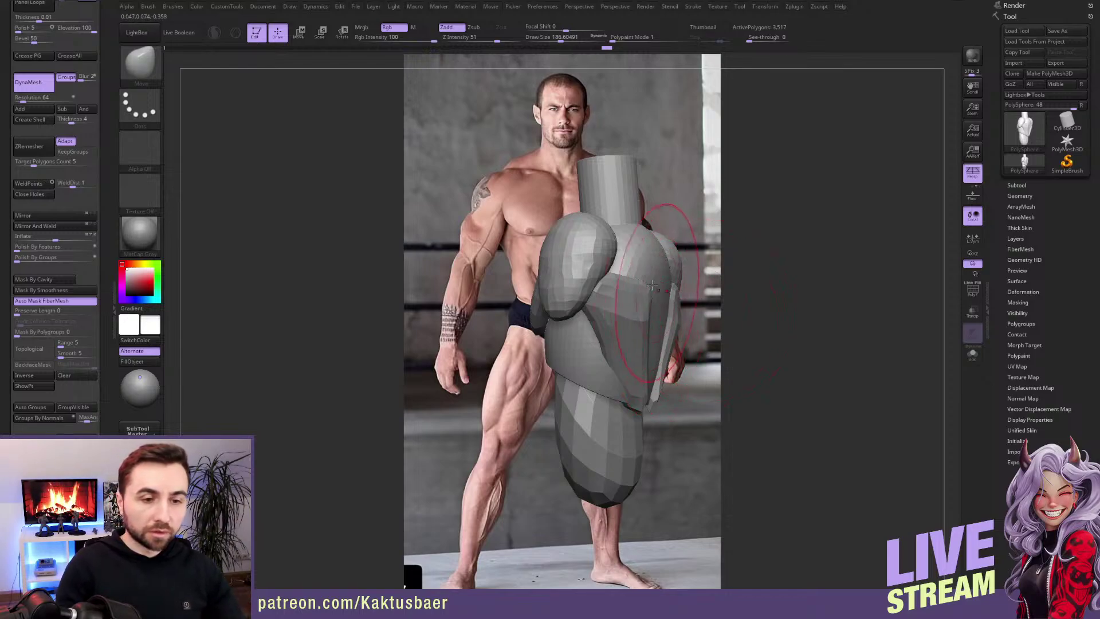
key(ctrl+z)
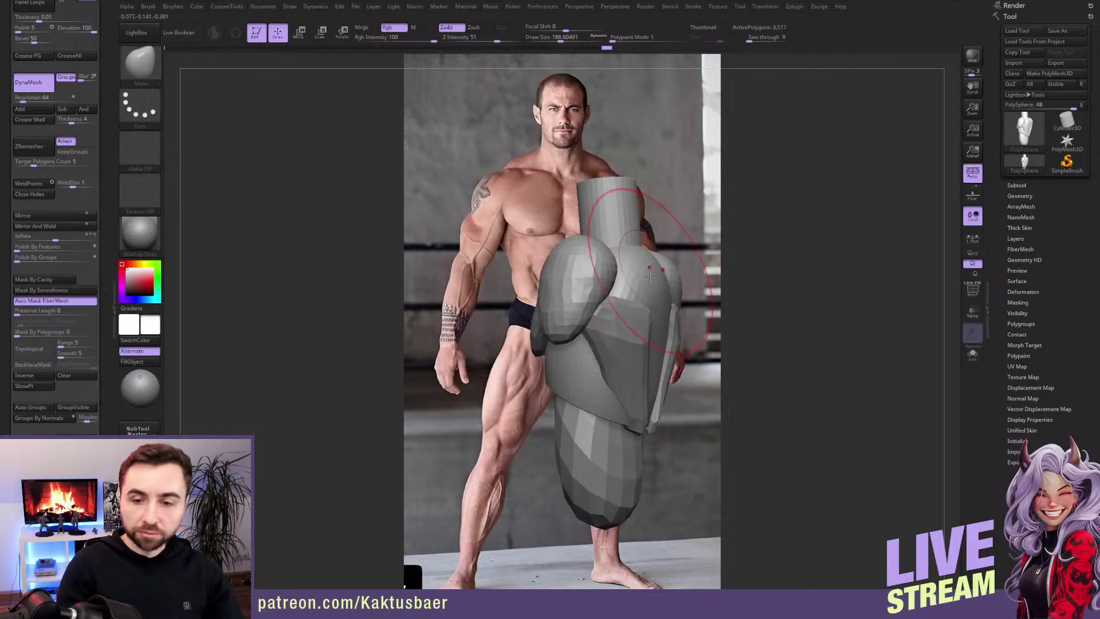
key(ctrl+z)
key(ctrl+z)
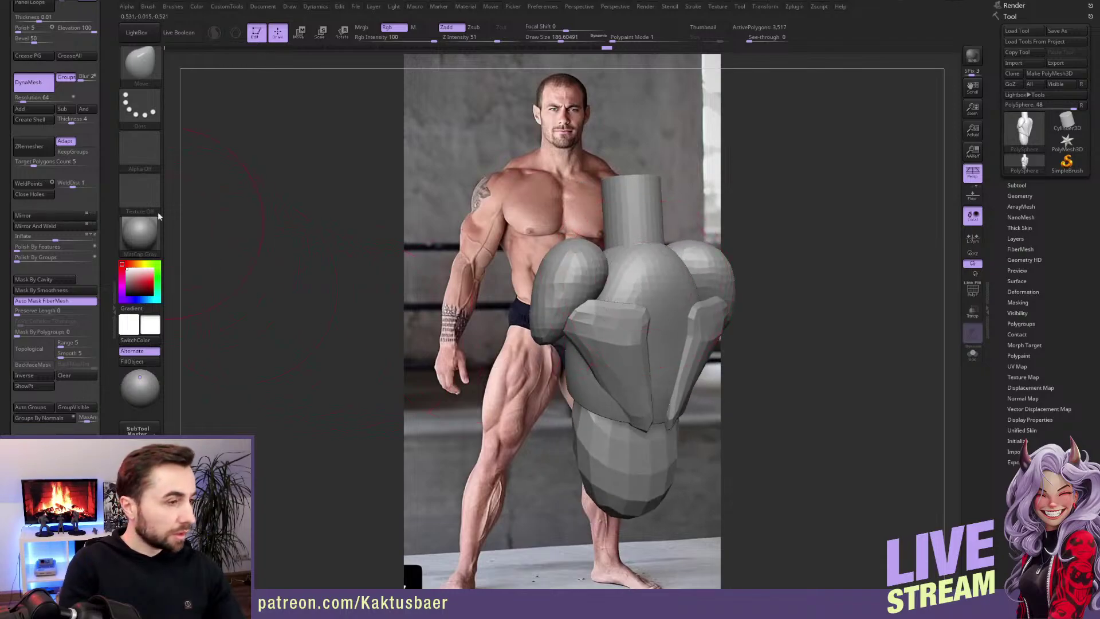
Step: Try to remesh the torso forms with DynaMesh at resolution 64 and apply Mirror And Weld
scroll(105, 169, down, 3)
scroll(105, 168, down, 5)
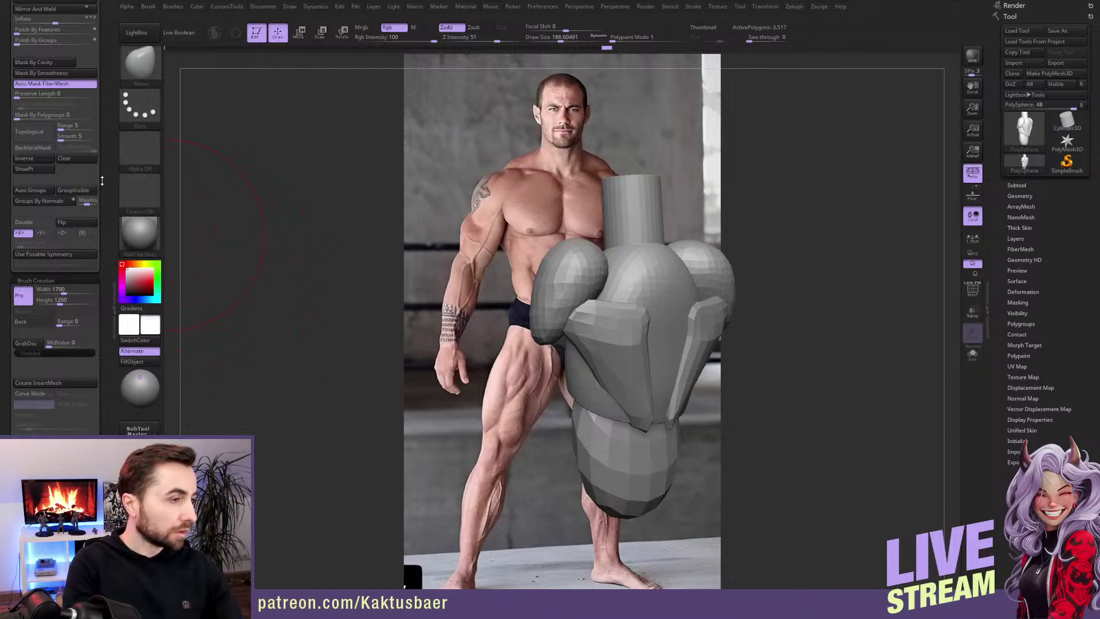
drag(103, 172, 109, 263)
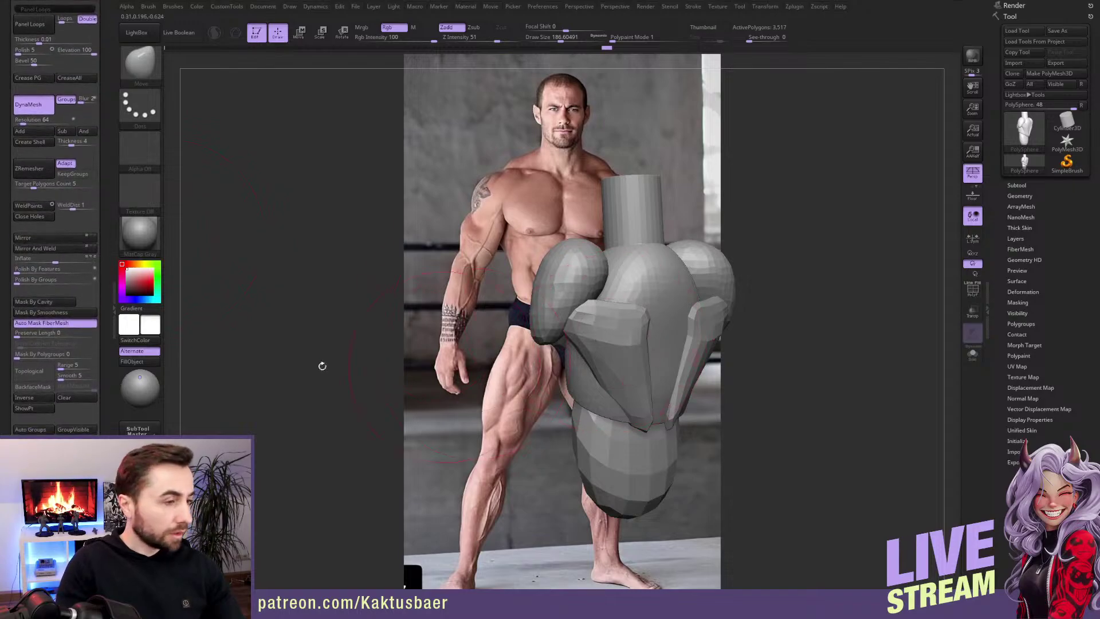
ctrl+drag(313, 216, 313, 246)
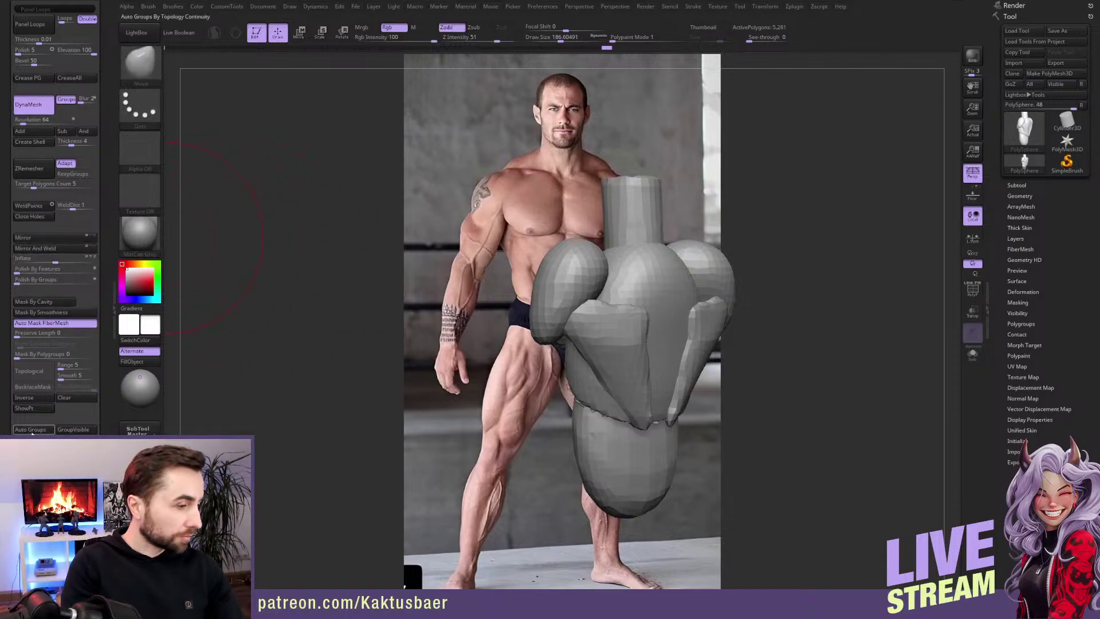
click(44, 249)
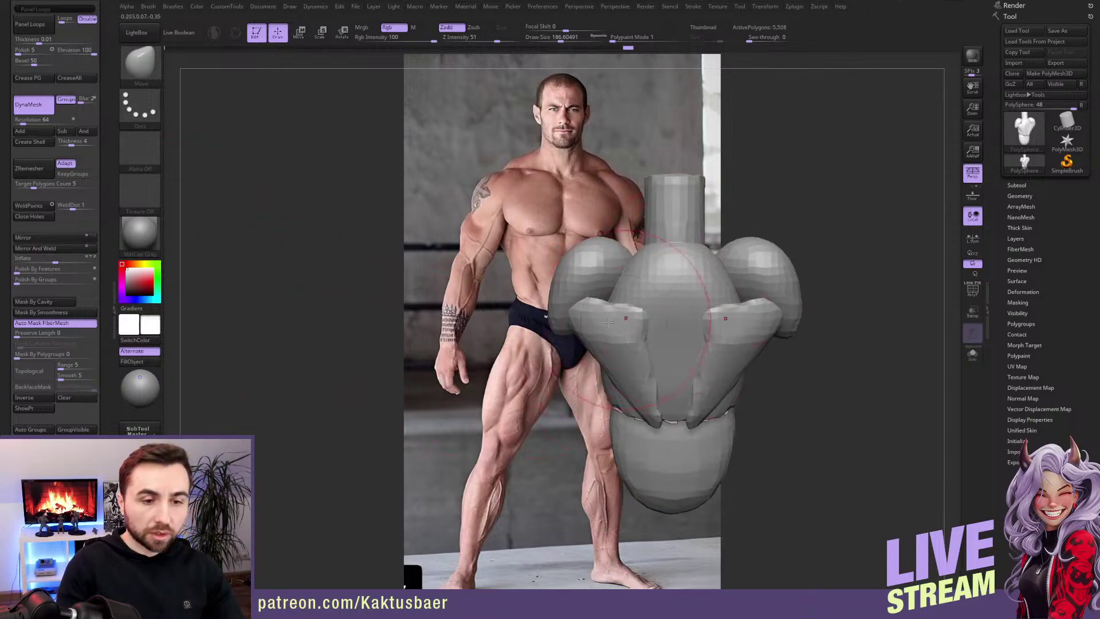
Step: Undo the Mirror And Weld and the DynaMesh remesh of the torso forms
key(ctrl+z)
key(ctrl+z)
key(ctrl+z)
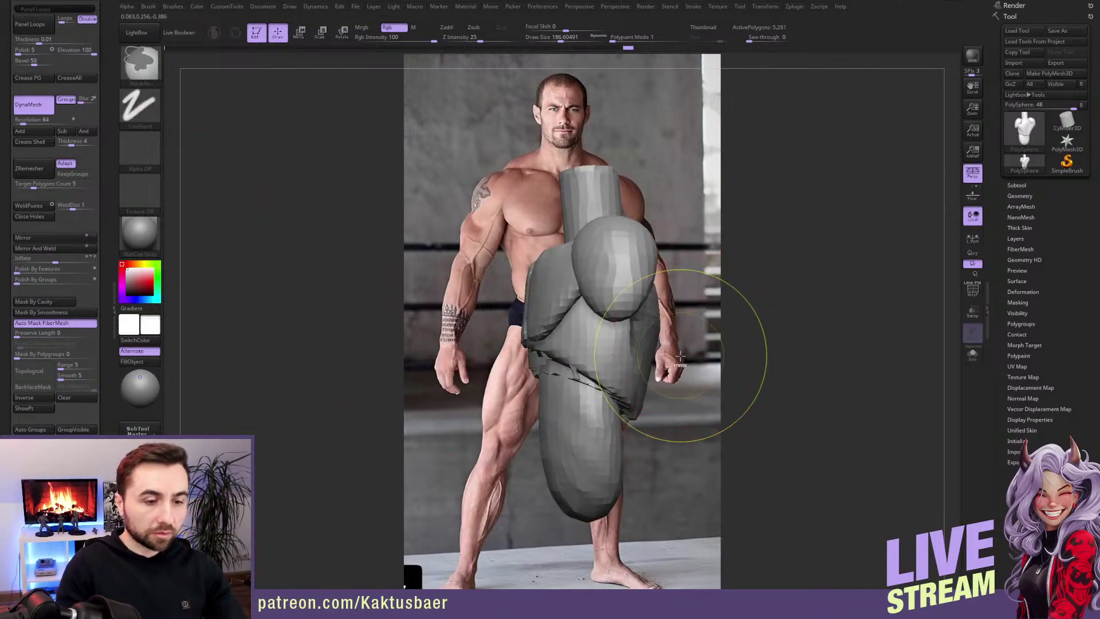
key(ctrl+shift+z)
key(ctrl+shift+z)
key(ctrl+shift+z)
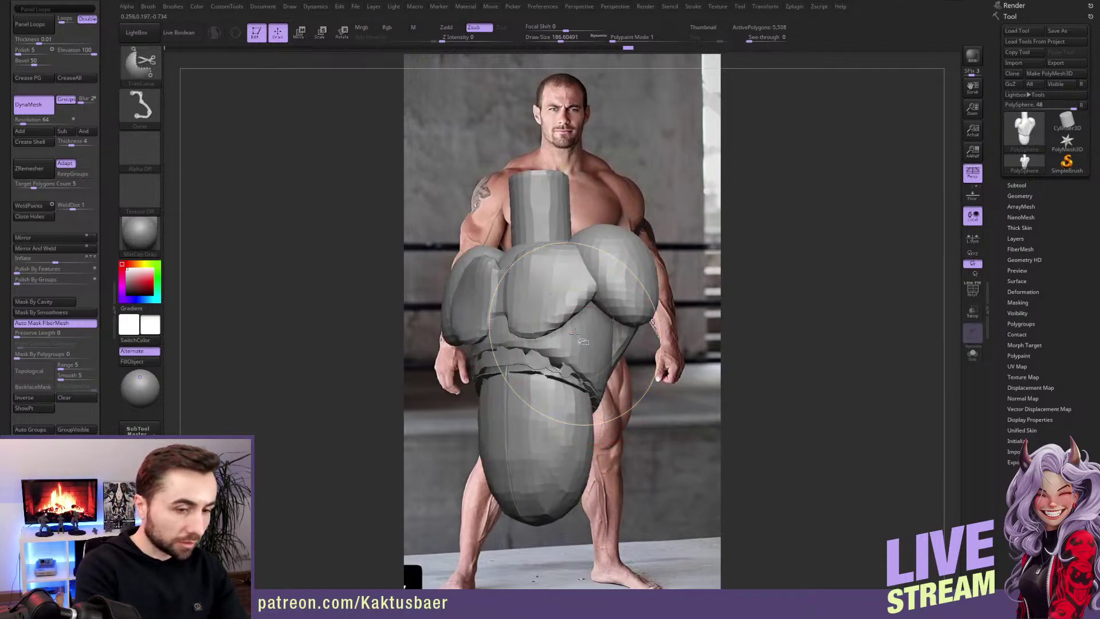
key(ctrl+z)
key(ctrl+z)
key(ctrl+z)
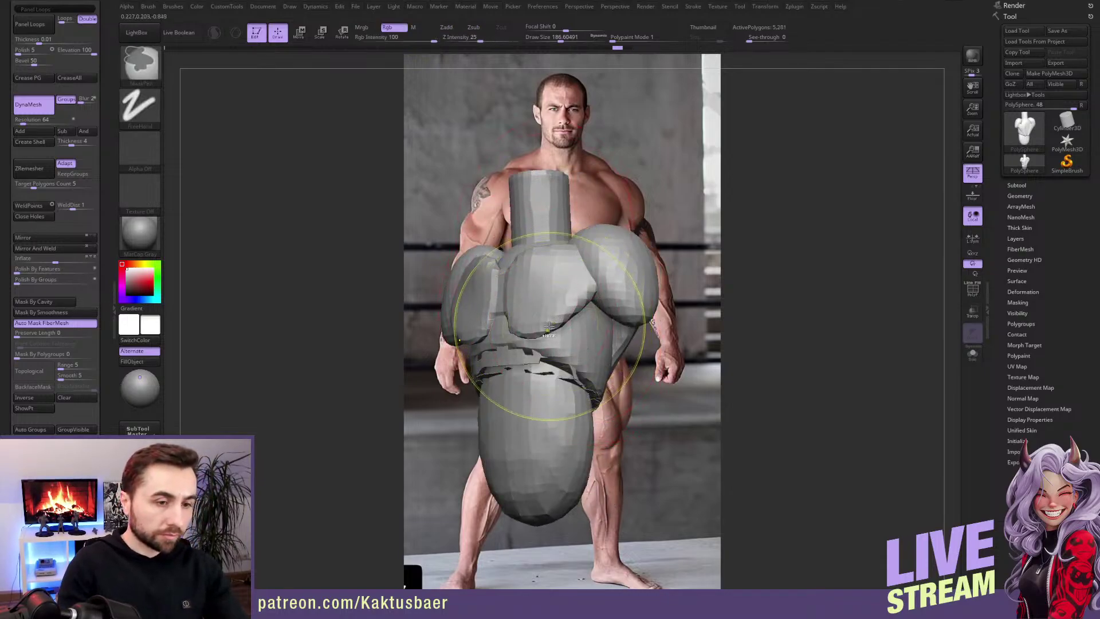
key(ctrl+z)
key(ctrl+z)
key(ctrl+z)
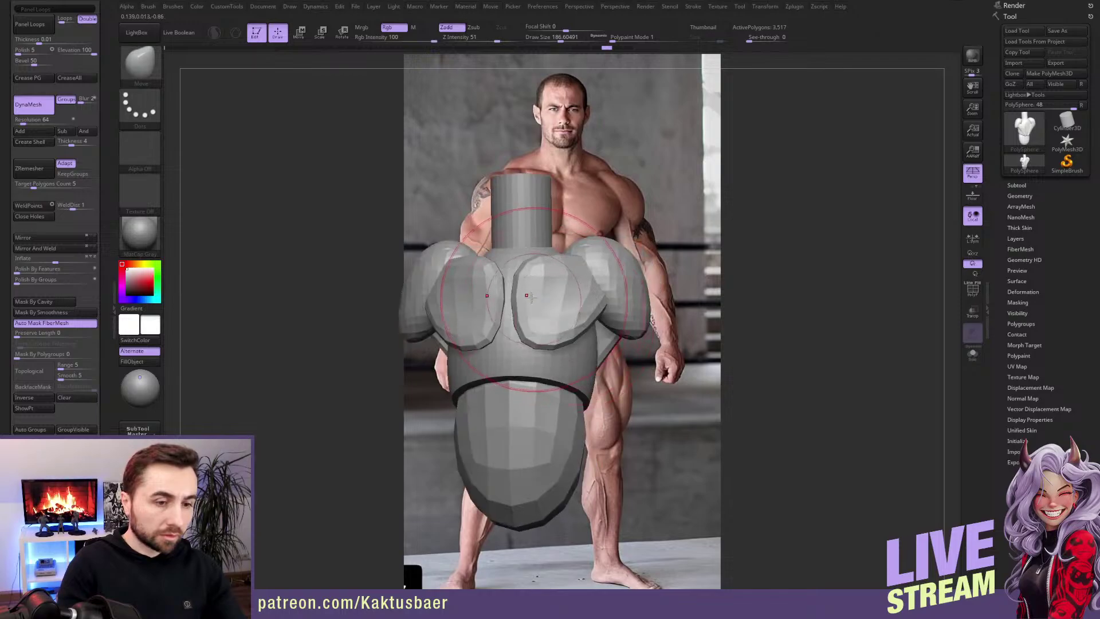
Step: Step back and forth through the undo history to compare the ribcage and abdomen before and after remeshing, ending on the unmeshed forms
key(ctrl+shift+z)
key(ctrl+shift+z)
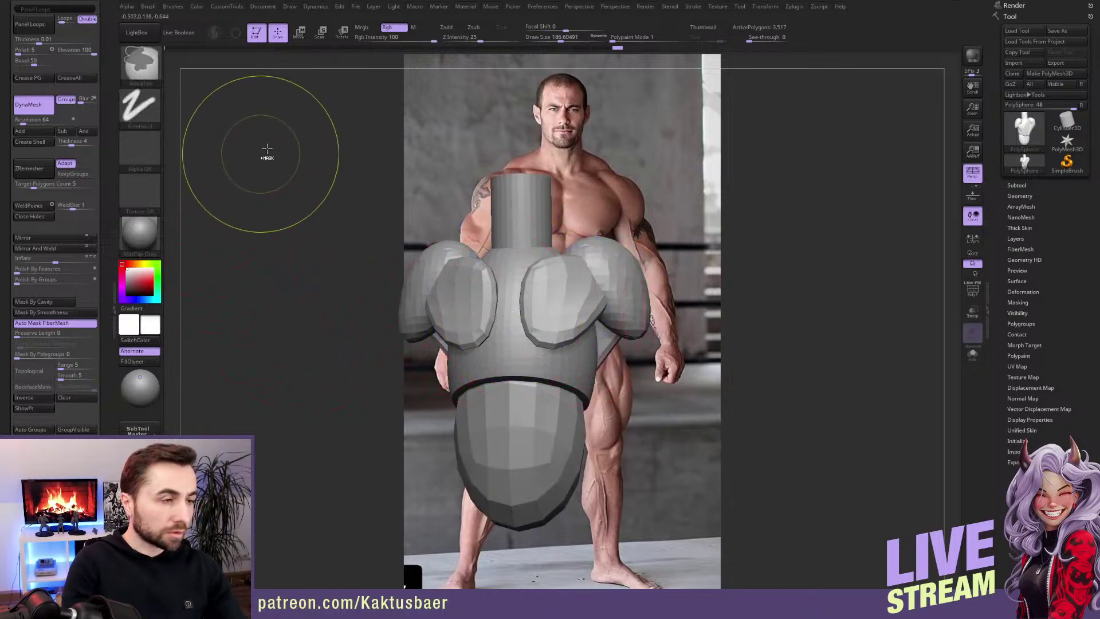
key(ctrl+shift+z)
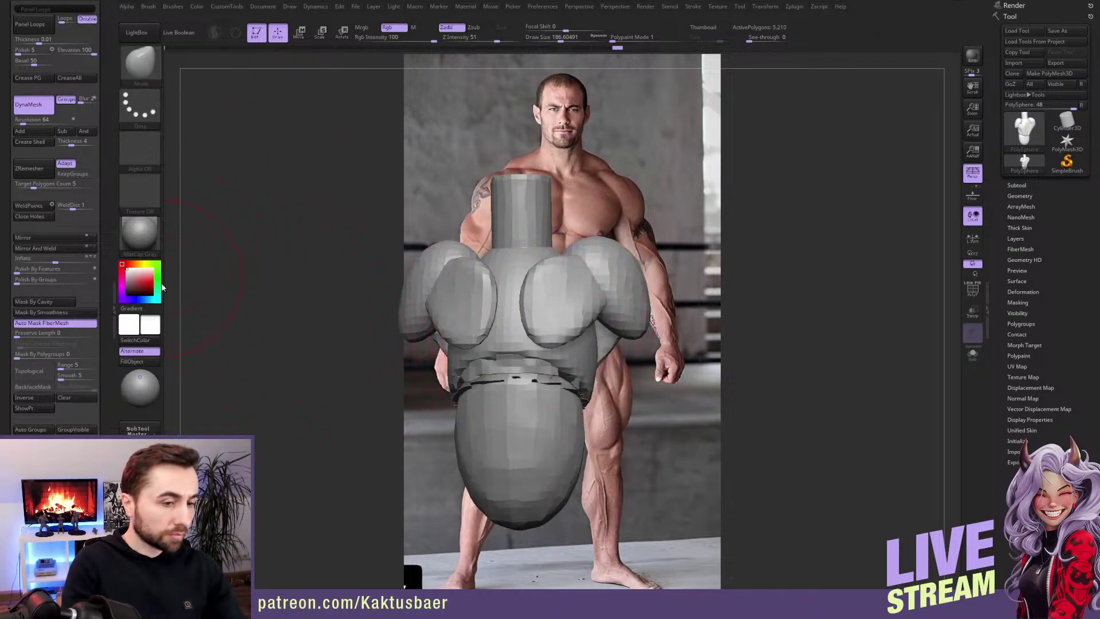
drag(427, 358, 592, 358)
key(ctrl+shift)
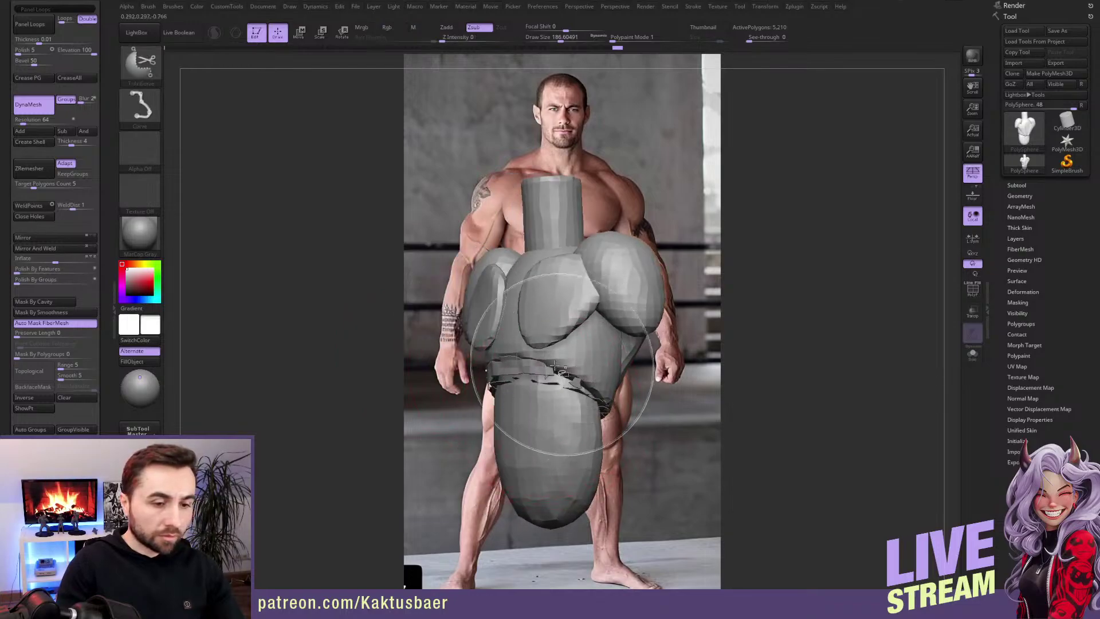
key(ctrl+shift+z)
key(ctrl+shift+z)
key(ctrl+shift+z)
key(ctrl+shift+z)
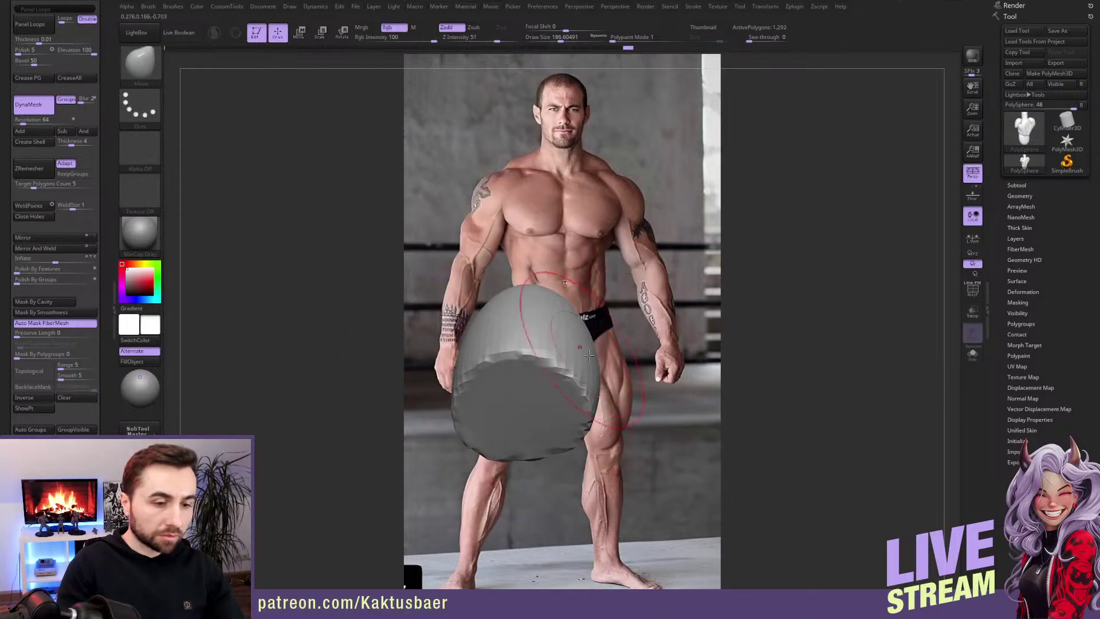
key(ctrl+shift+z)
key(ctrl+shift+z)
key(ctrl+shift+z)
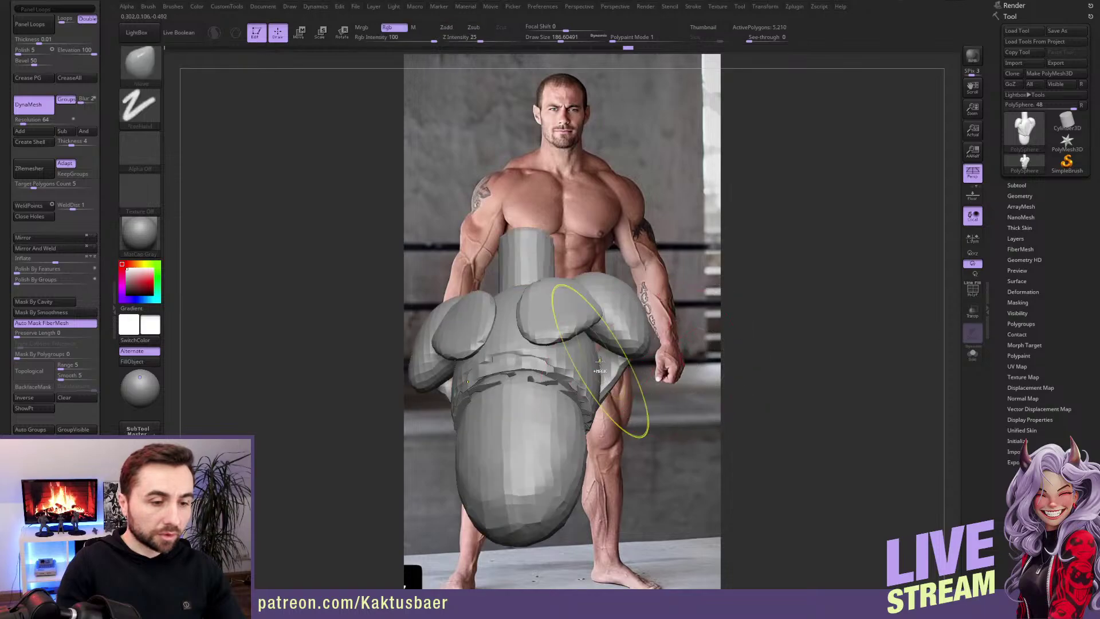
key(ctrl+z)
key(ctrl+z)
key(ctrl+shift)
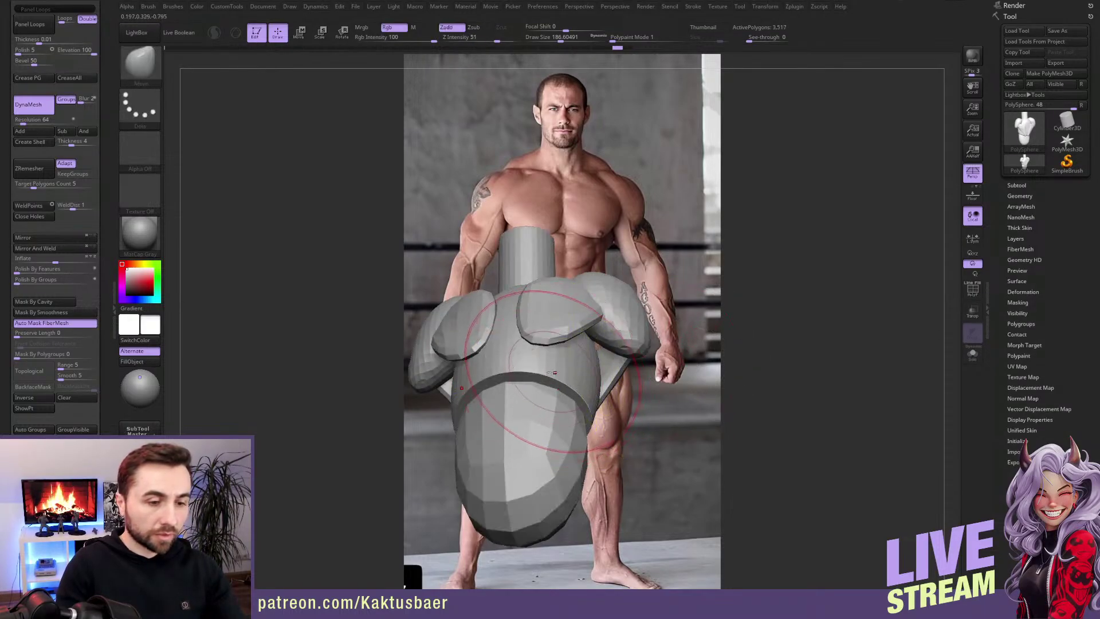
key(ctrl+shift+z)
key(ctrl+shift+z)
key(ctrl+shift+z)
key(ctrl+shift+z)
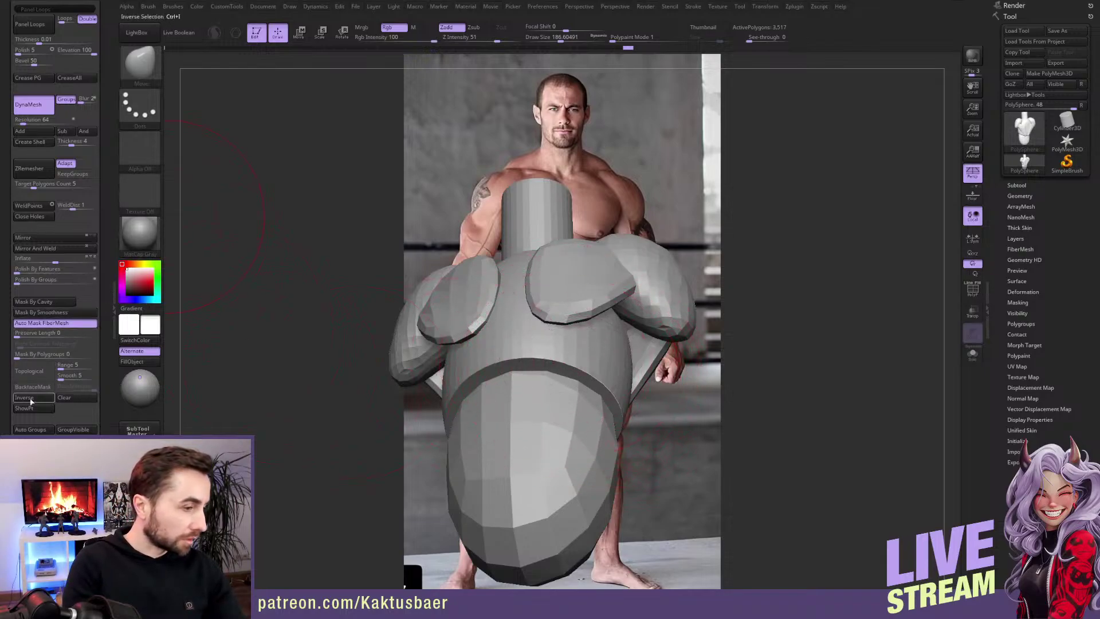
Step: Apply Auto Groups to the separate torso forms, remesh them with DynaMesh at resolution 64, and apply Mirror And Weld
click(36, 431)
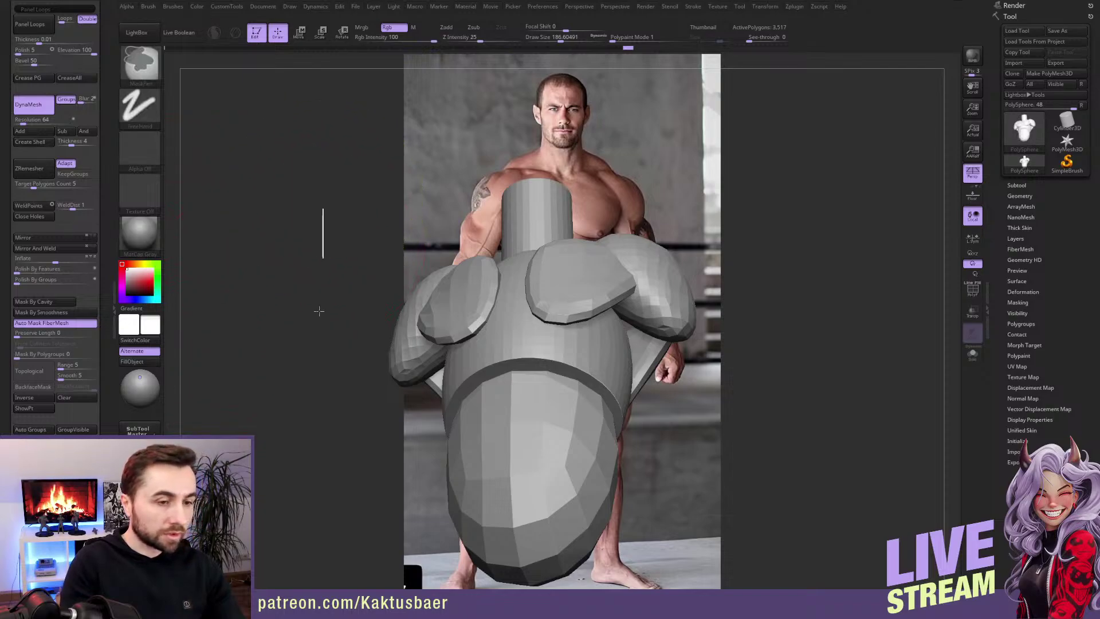
ctrl+drag(320, 229, 326, 410)
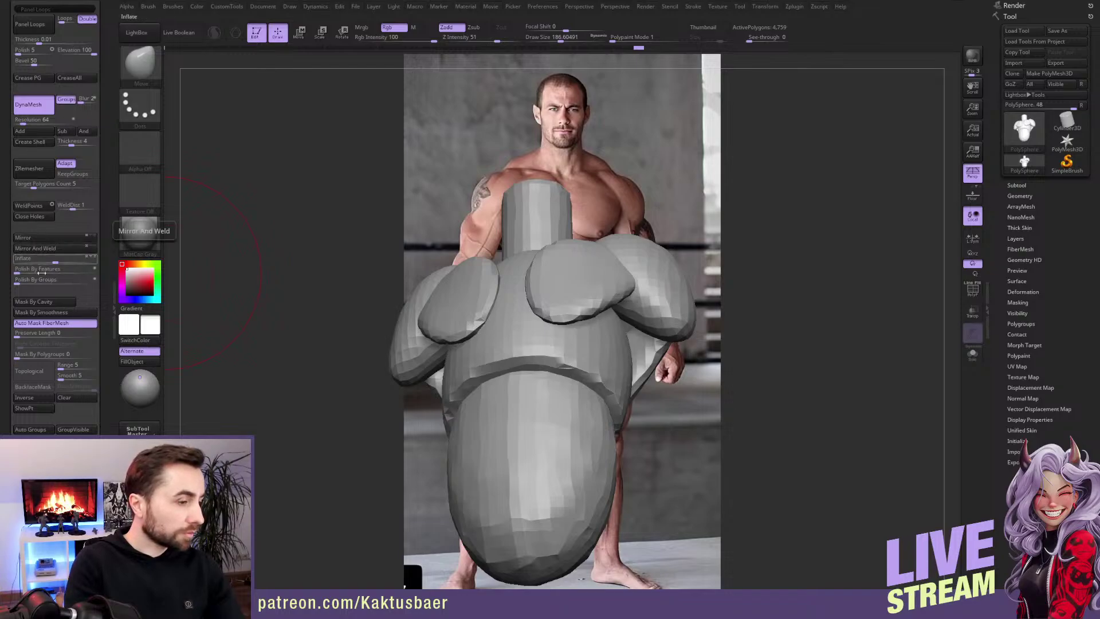
click(50, 248)
Step: Mask everything except the chest forms and shape their inner edges along the sternum at draw size about 101
right_drag(590, 338, 526, 370)
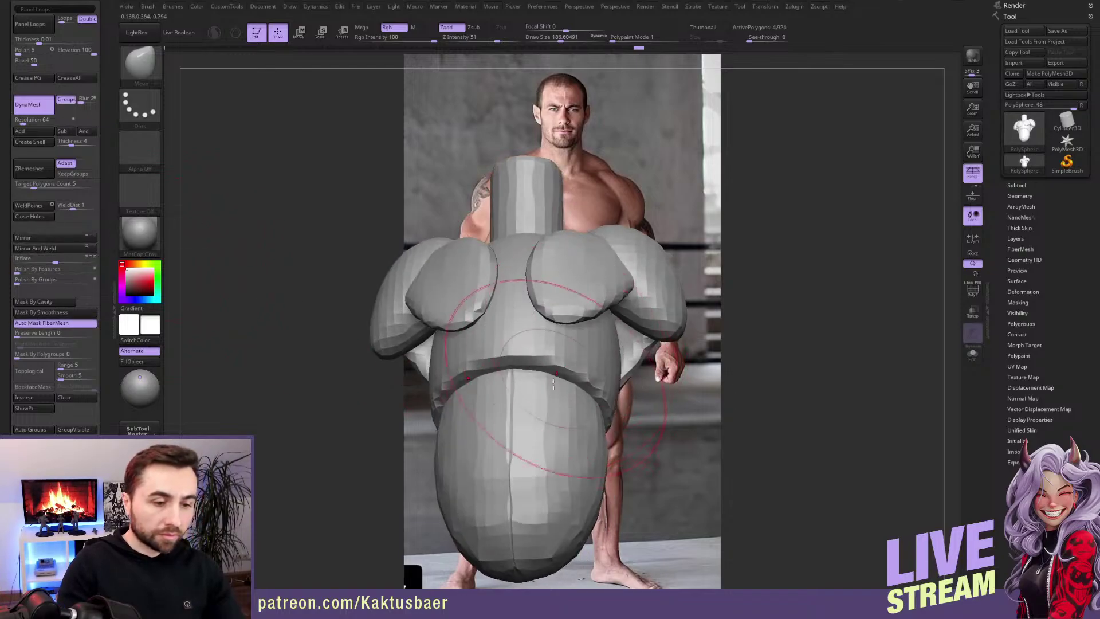
right_drag(568, 450, 579, 266)
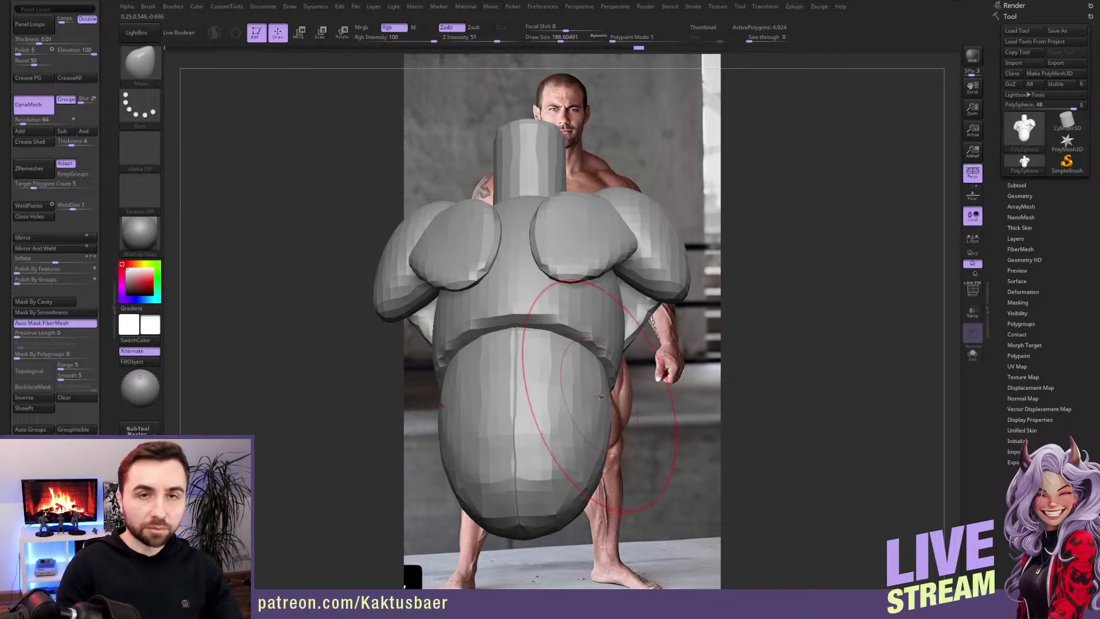
mouse_move(598, 380)
right_down()
mouse_move(504, 287)
mouse_move(537, 314)
mouse_move(541, 343)
mouse_move(521, 327)
right_up()
alt+click(533, 328)
drag(520, 322, 512, 320)
drag(524, 378, 518, 385)
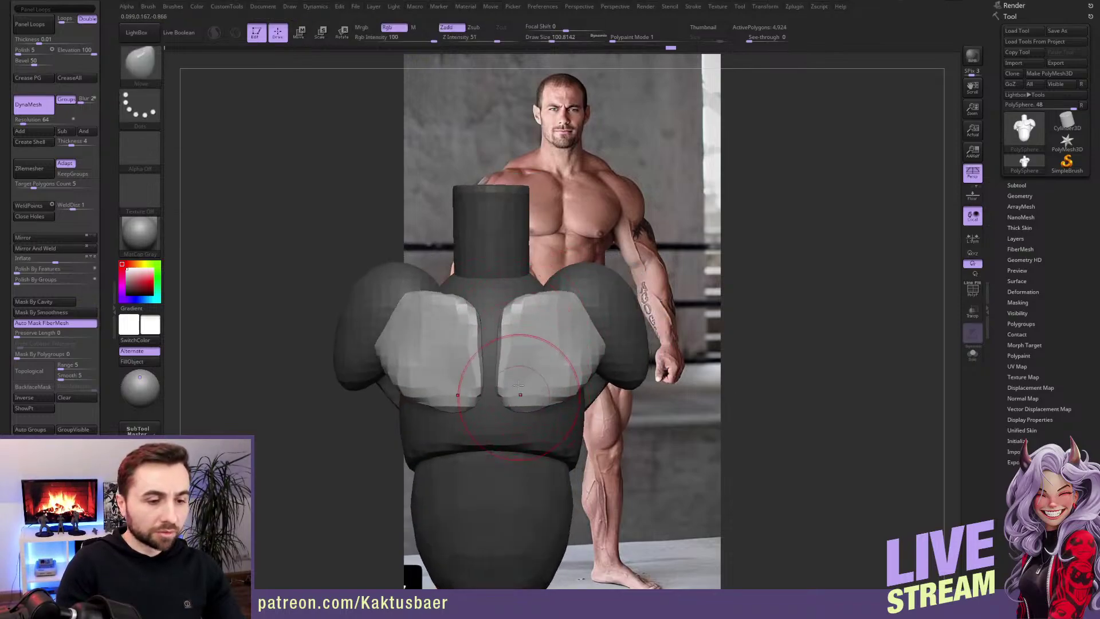
Step: Shape the outer ends of the chest forms toward the shoulders at draw size about 112, and raise the draw size to about 136
right_drag(551, 377, 560, 319)
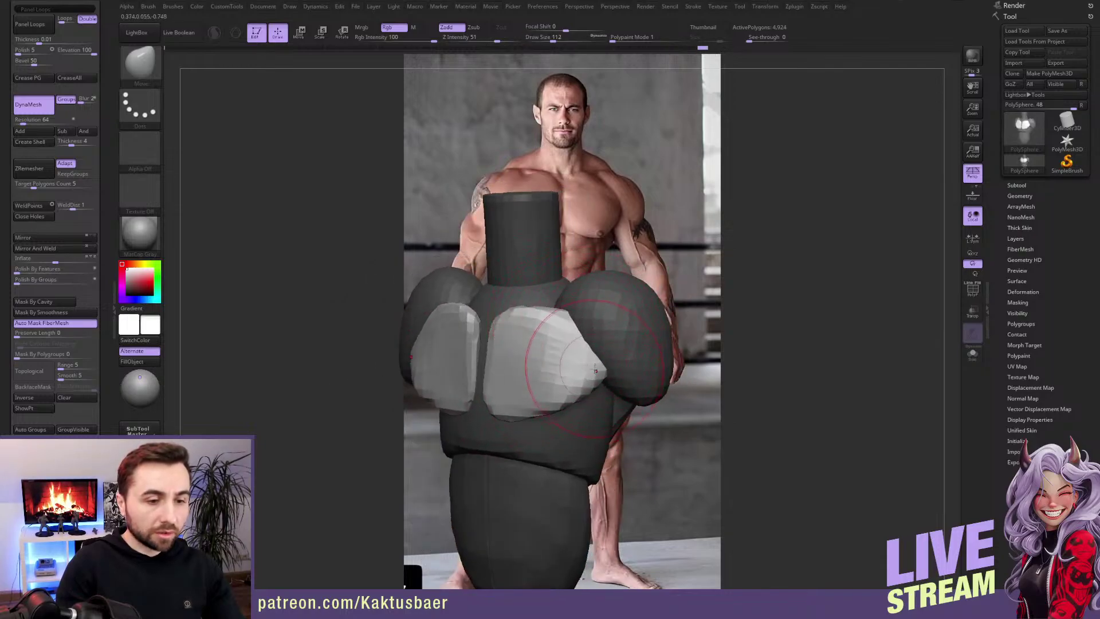
drag(596, 369, 599, 369)
right_drag(627, 366, 601, 353)
key(s)
drag(602, 347, 609, 346)
Step: Duplicate the chest forms and move the copies behind the neck to the upper back as trapezius forms
mouse_move(633, 353)
right_down()
mouse_move(615, 359)
mouse_move(579, 315)
mouse_move(553, 333)
mouse_move(553, 355)
right_up()
key(w)
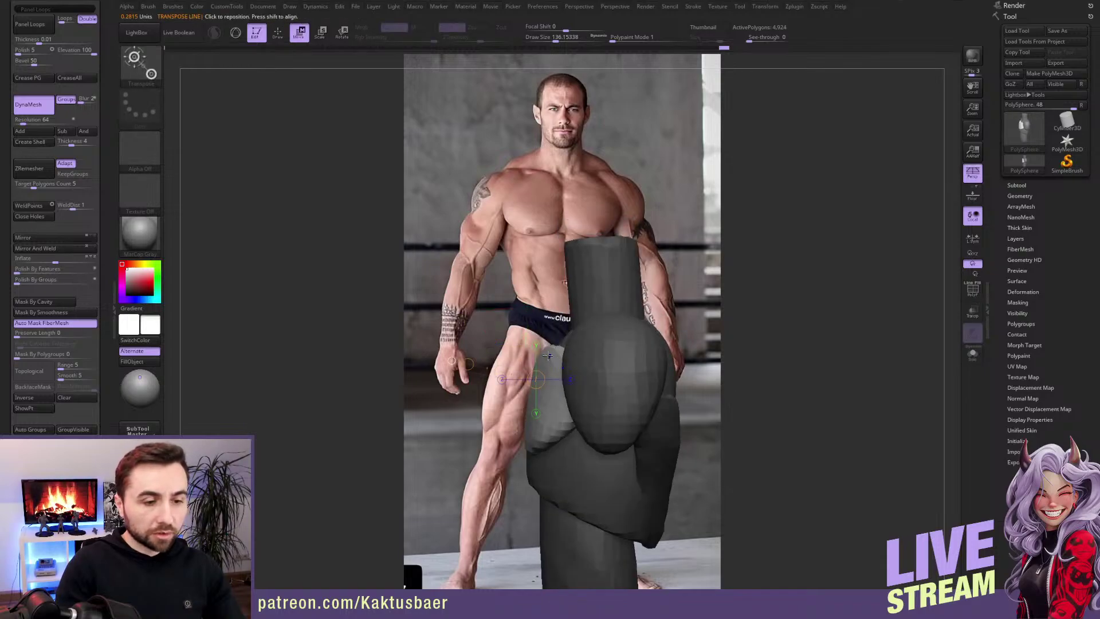
mouse_move(558, 354)
shift+mouse_down()
mouse_move(681, 331)
mouse_move(693, 313)
mouse_move(654, 392)
mouse_move(654, 376)
mouse_move(622, 355)
shift+mouse_up()
key(r)
key(w)
key(q)
drag(686, 328, 637, 327)
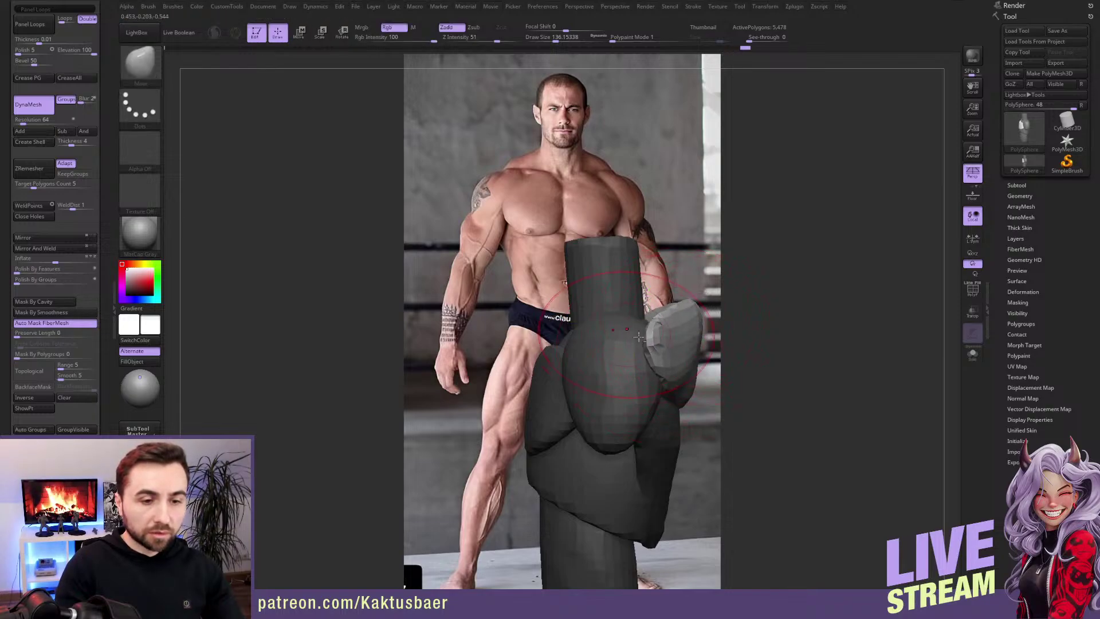
Step: Move the duplicated upper-back forms closer together toward the spine, keeping them symmetrical
right_drag(638, 337, 589, 318)
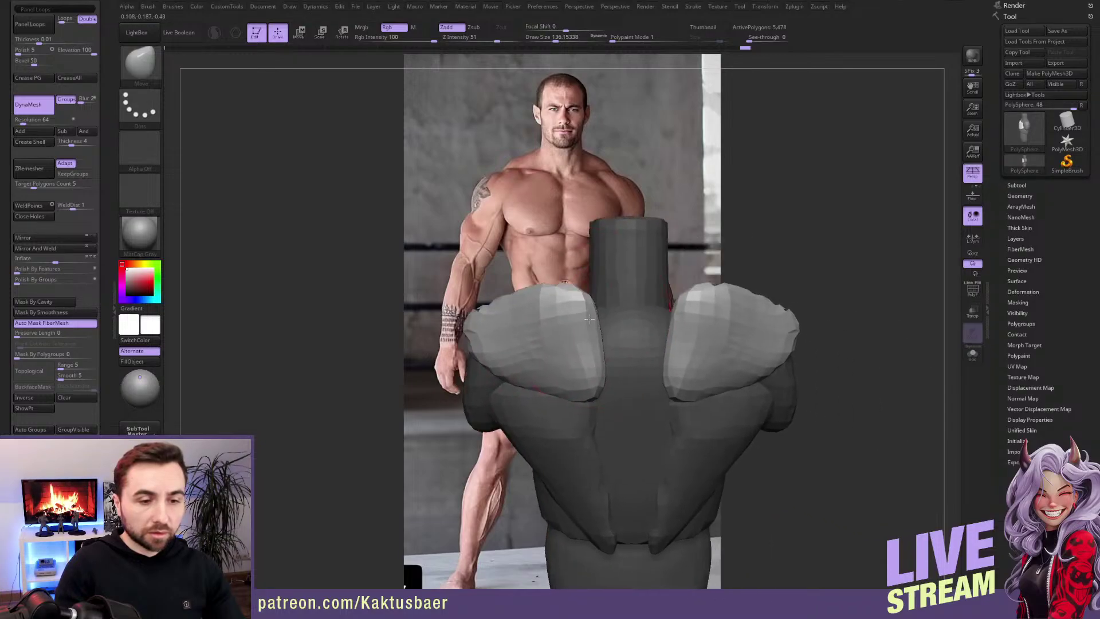
key(w)
drag(633, 314, 611, 313)
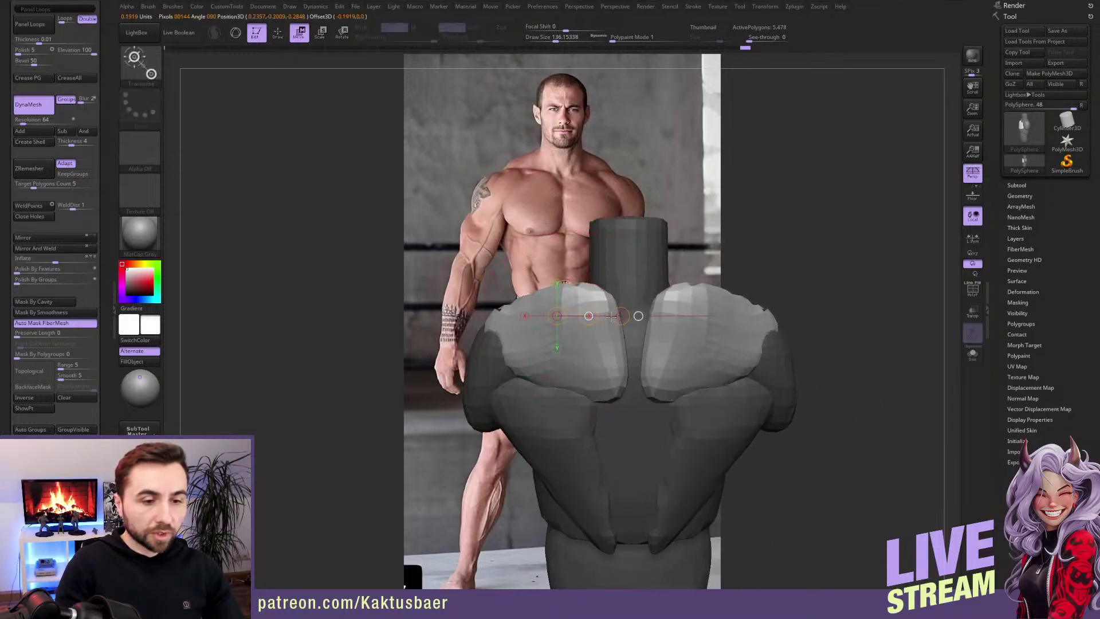
key(q)
mouse_move(604, 346)
right_down()
mouse_move(589, 308)
mouse_move(580, 325)
mouse_move(594, 309)
mouse_move(590, 284)
mouse_move(619, 329)
right_up()
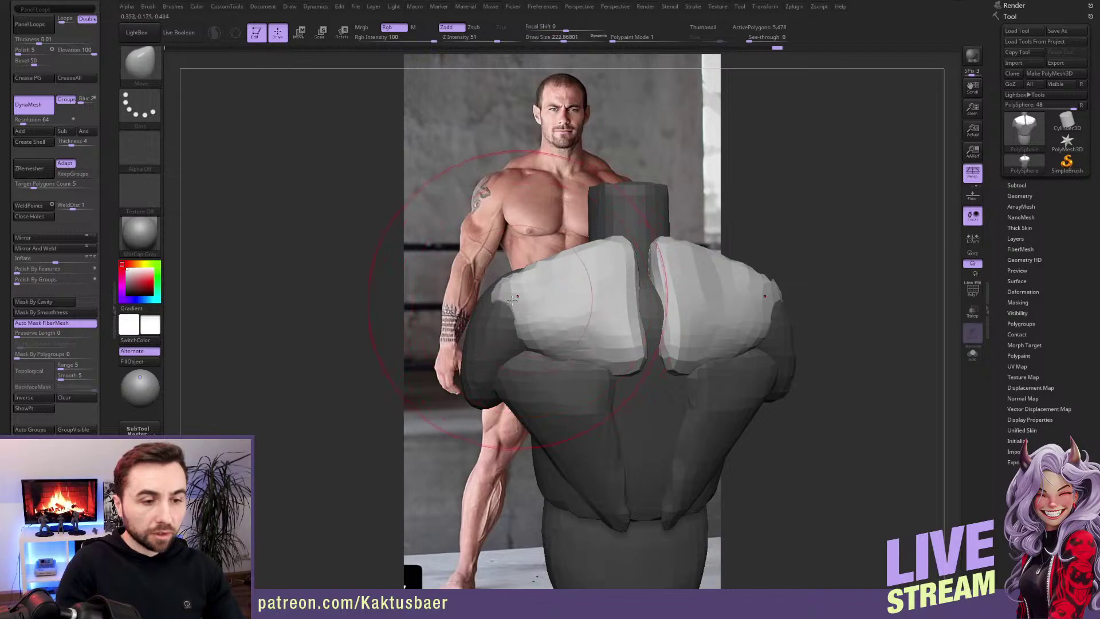
Step: Shape the upper-back forms into trapezius muscles tapering down the spine, using the Move brush at draw size about 223
right_drag(533, 298, 609, 367)
drag(634, 376, 636, 442)
drag(533, 298, 521, 335)
mouse_move(581, 264)
mouse_down()
mouse_move(618, 247)
mouse_move(607, 315)
mouse_up()
Step: Mask everything except the shoulder forms, shape their inner ends from above at draw size about 94, and raise the draw size to about 212
mouse_move(607, 315)
alt+right_down()
mouse_move(619, 297)
mouse_move(584, 303)
mouse_move(626, 317)
mouse_move(616, 327)
mouse_move(566, 326)
mouse_move(568, 288)
alt+right_up()
key(shift)
key(w)
key(q)
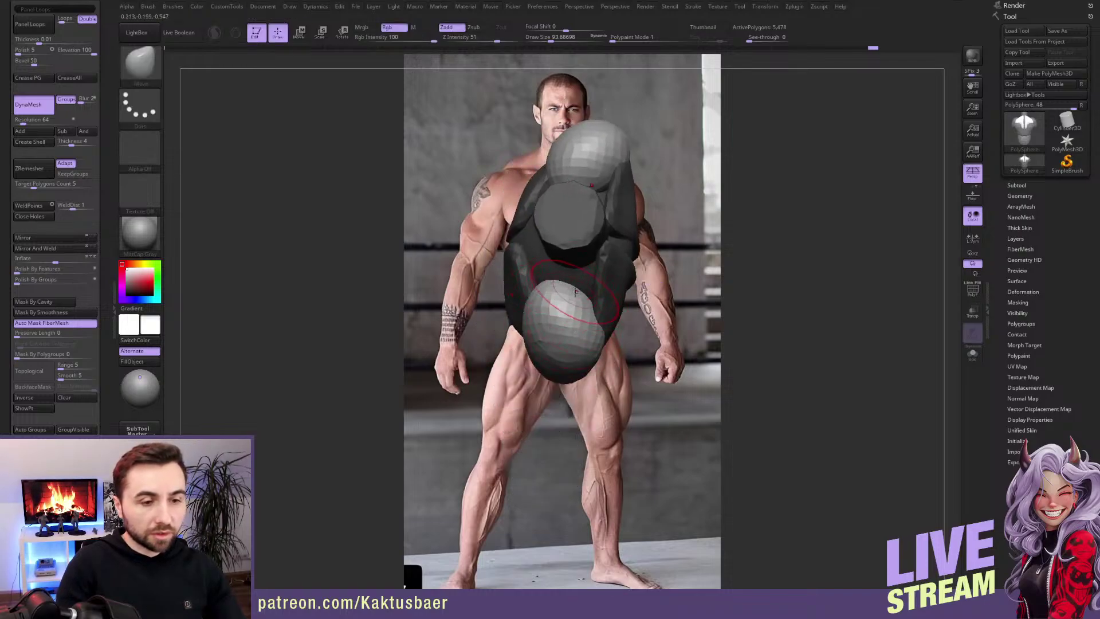
drag(576, 291, 561, 344)
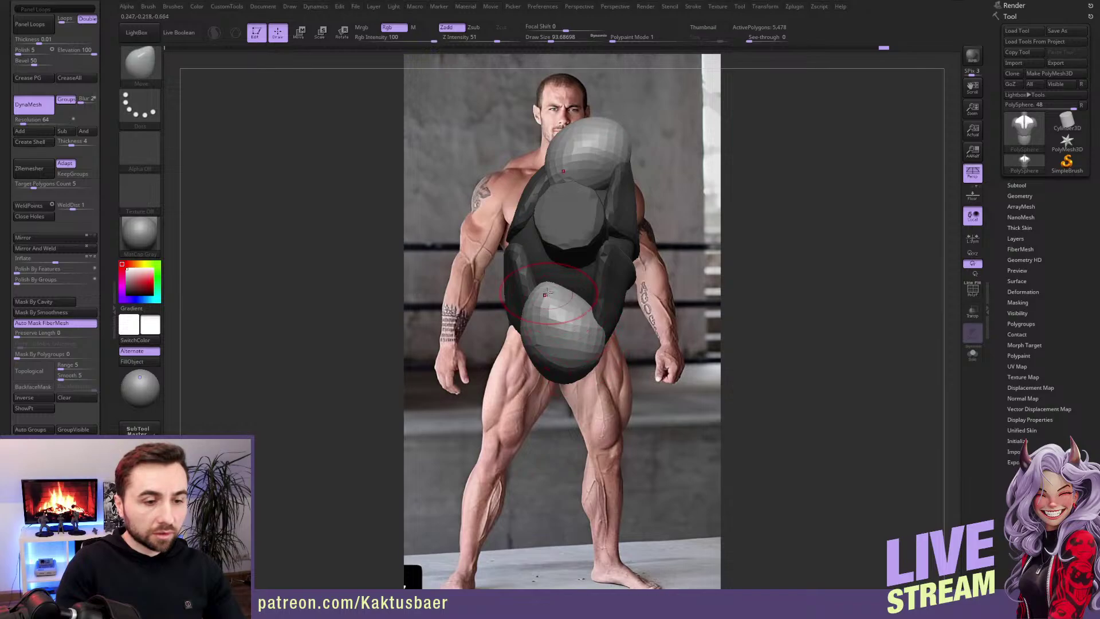
key(])
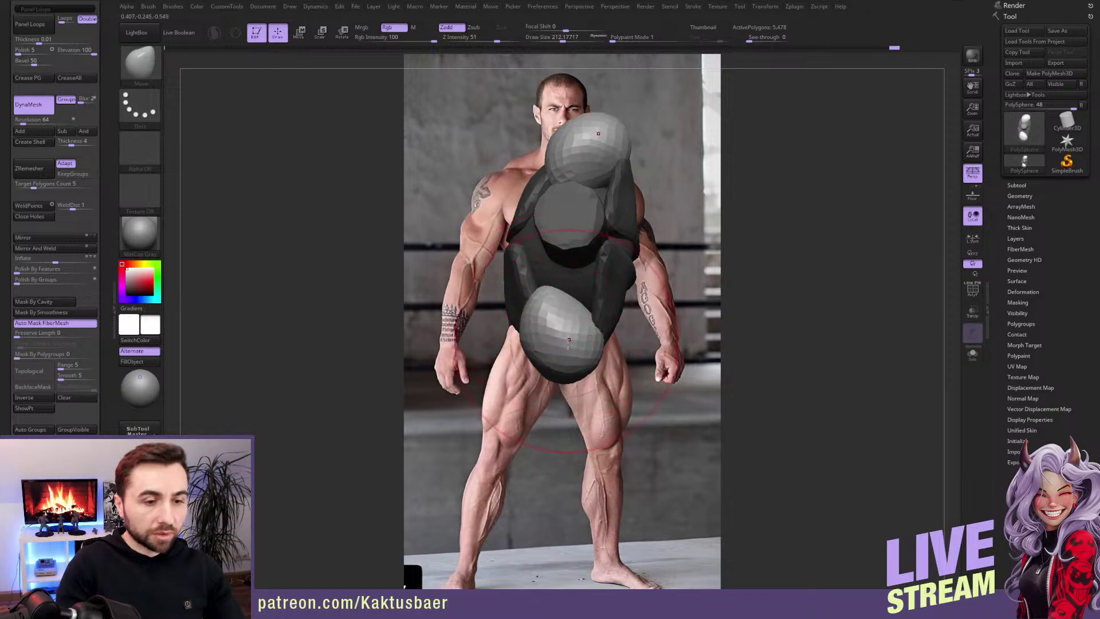
Step: Shape the shoulder forms from the back and front at draw sizes of about 124 and 158
mouse_move(550, 297)
right_down()
mouse_move(609, 298)
mouse_move(597, 279)
mouse_move(642, 324)
mouse_move(661, 327)
right_up()
right_drag(646, 365, 637, 301)
drag(637, 301, 687, 317)
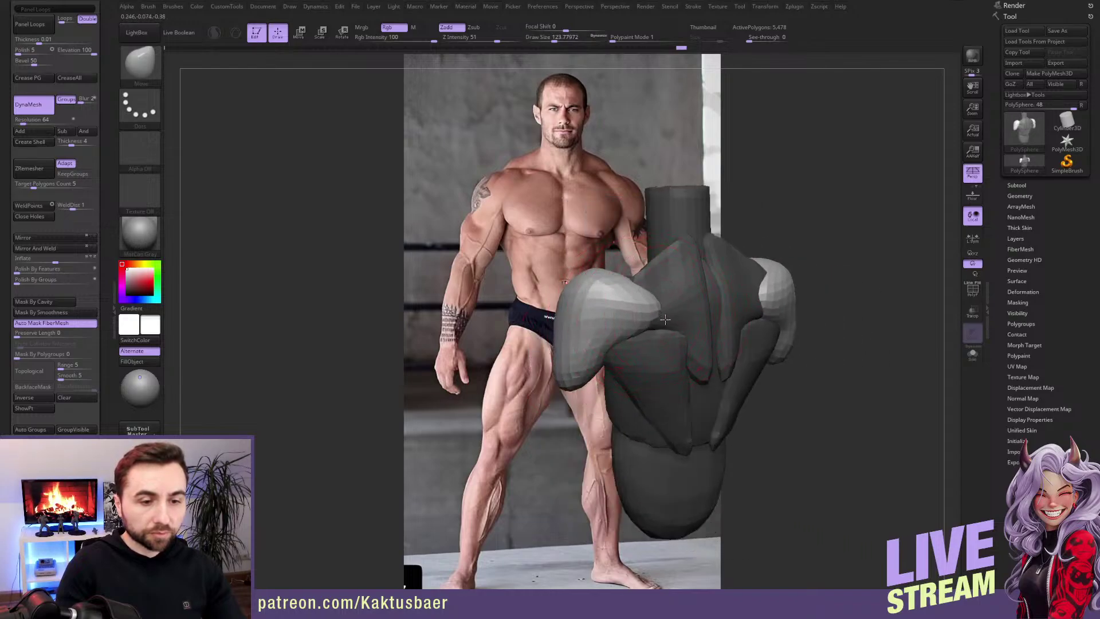
right_drag(589, 271, 655, 143)
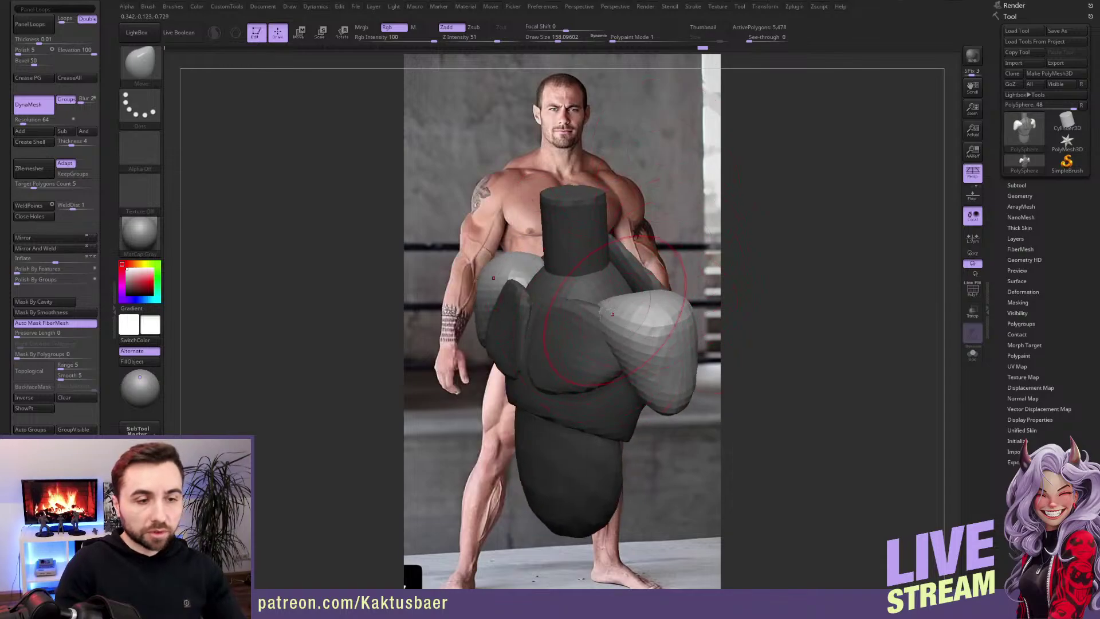
right_drag(612, 314, 601, 283)
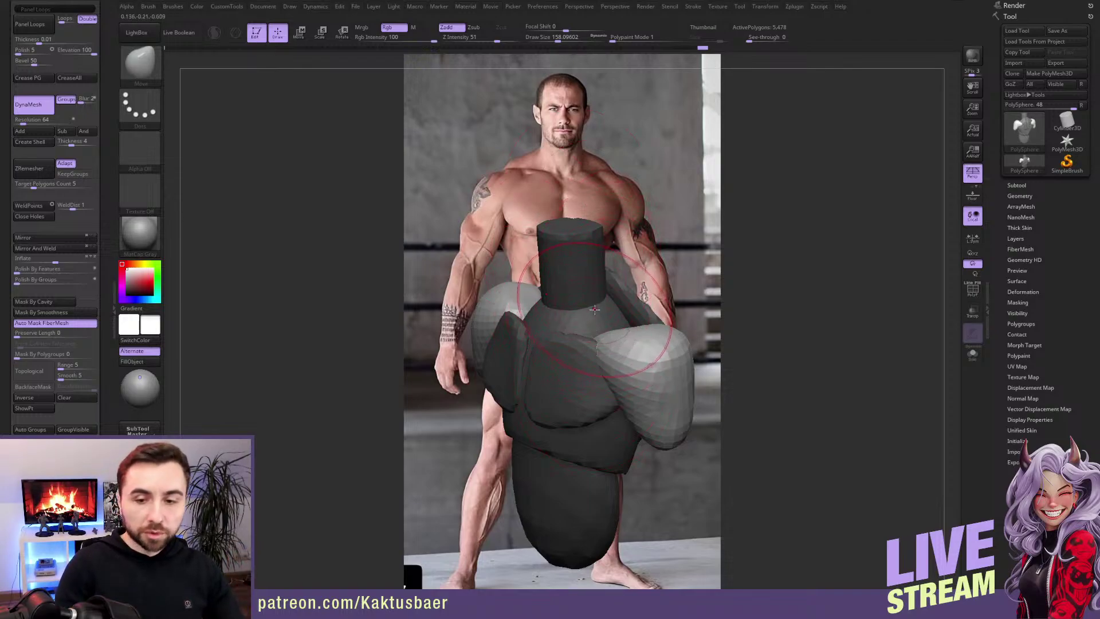
Step: Set the draw size to about 132 and clear the mask from all torso forms
mouse_move(592, 310)
right_down()
mouse_move(610, 310)
mouse_move(608, 331)
right_up()
mouse_move(548, 312)
mouse_down()
mouse_move(553, 352)
mouse_move(604, 398)
mouse_up()
drag(596, 304, 688, 343)
key(ctrl+z)
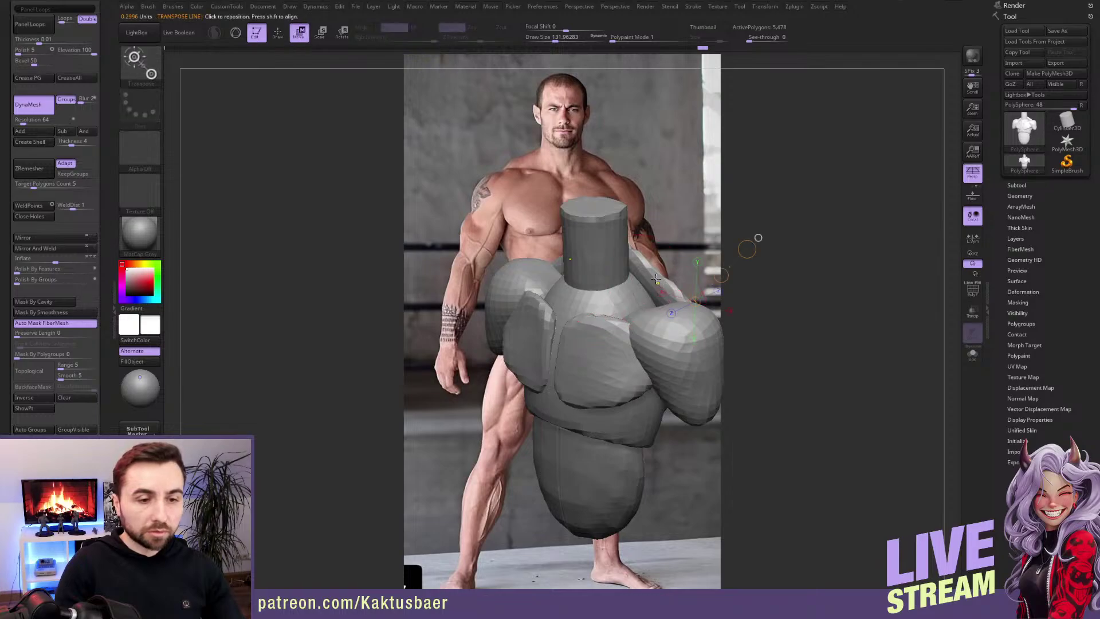
ctrl+click(751, 238)
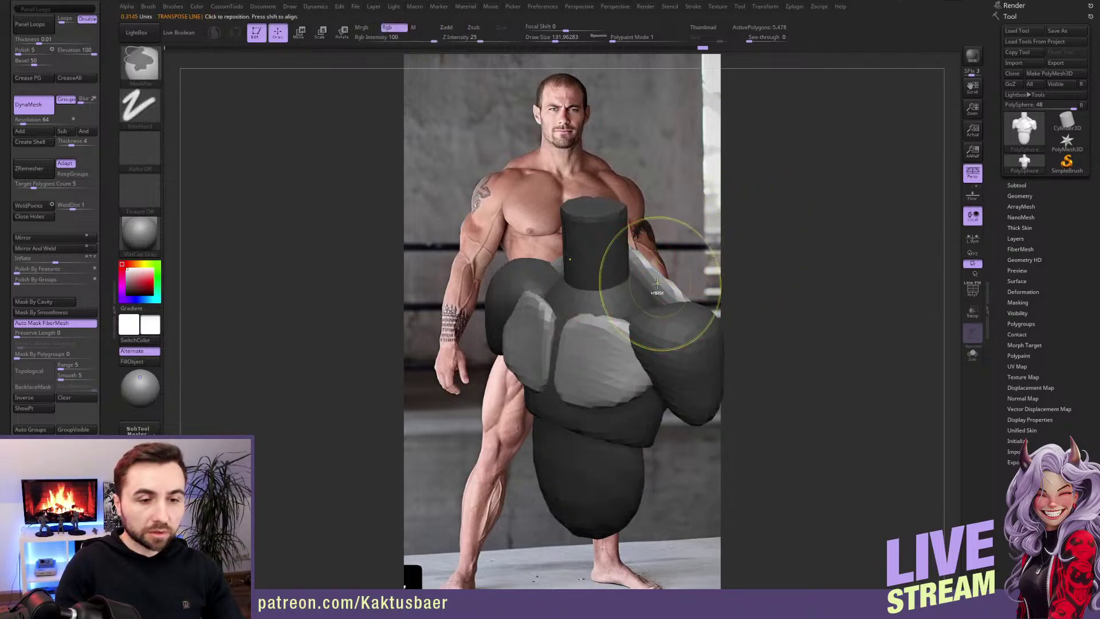
ctrl+drag(732, 251, 846, 240)
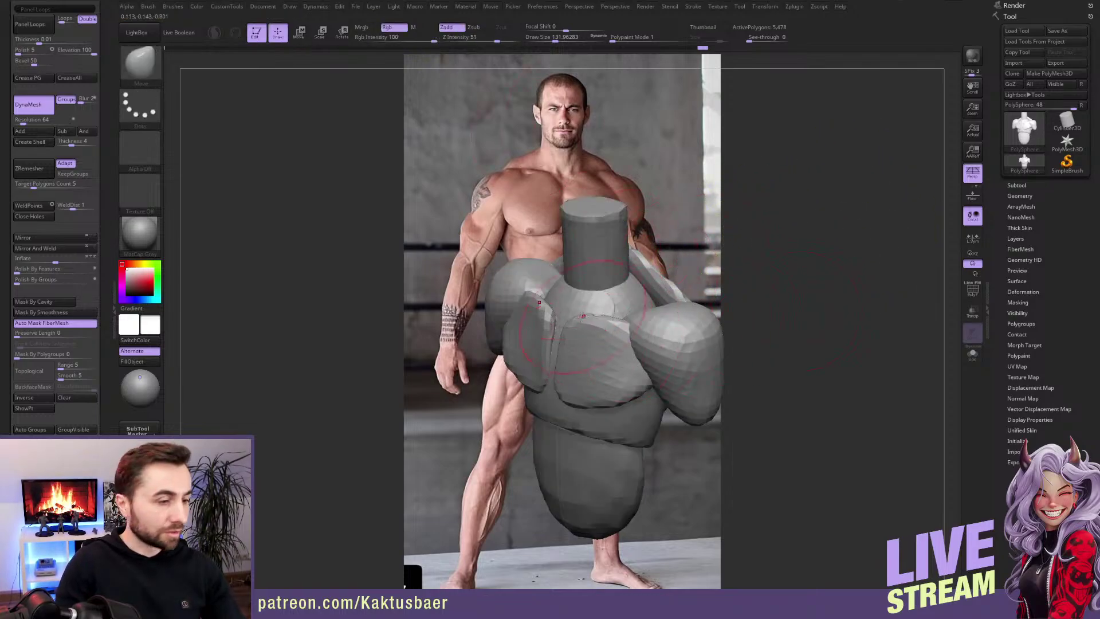
drag(100, 358, 102, 285)
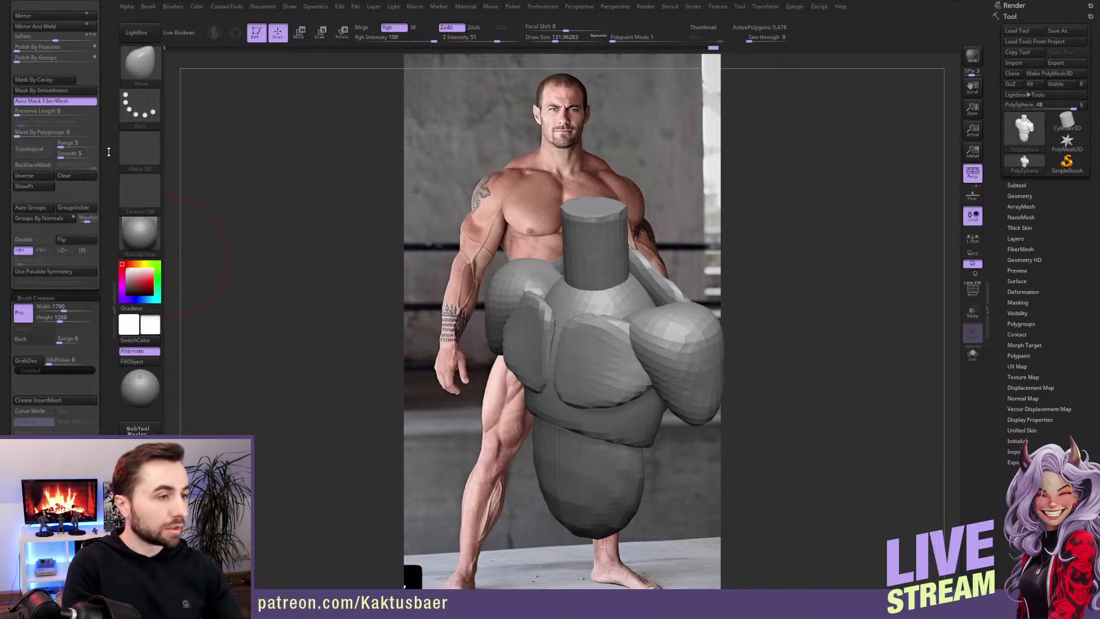
scroll(109, 152, up, 4)
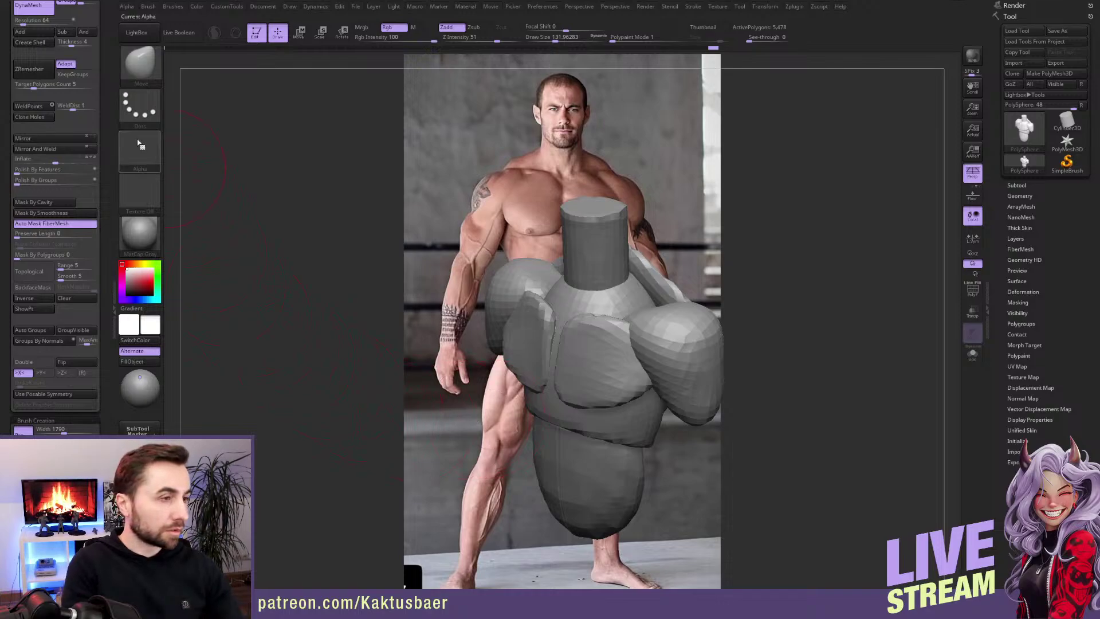
scroll(111, 170, up, 5)
scroll(110, 170, down, 2)
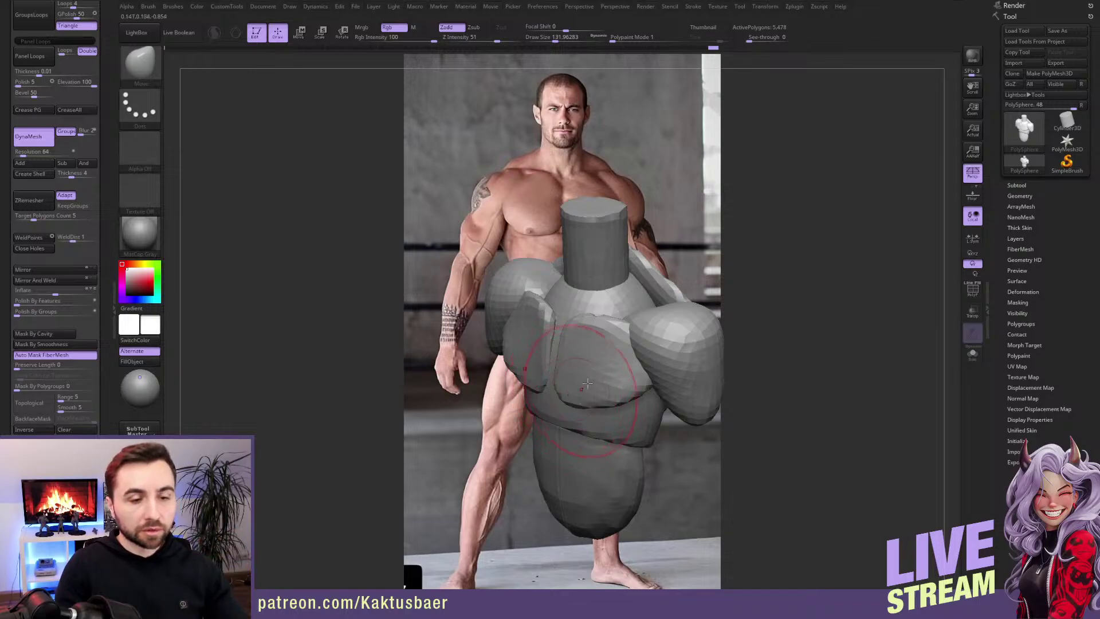
right_drag(561, 391, 631, 270)
key(ctrl)
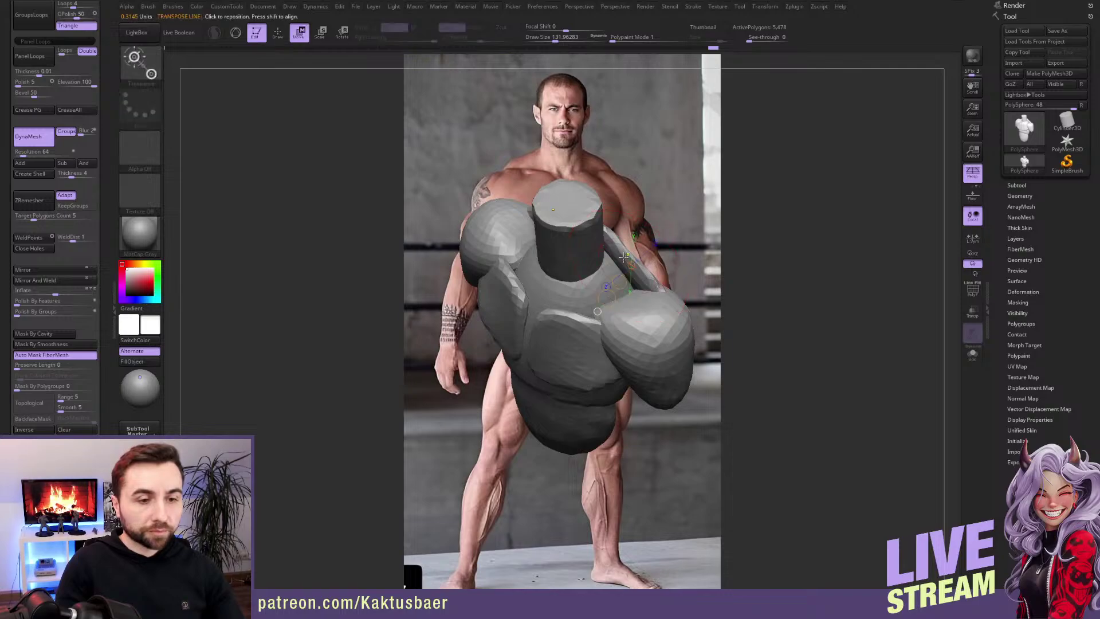
right_drag(619, 258, 594, 300)
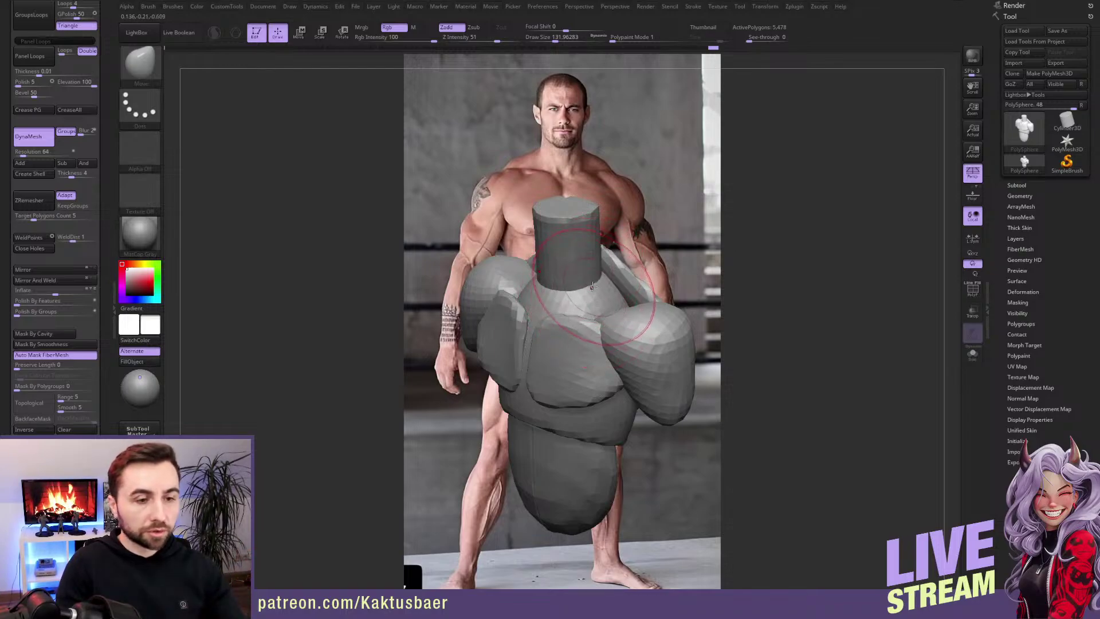
Step: Try to remesh the torso forms with DynaMesh at resolution 64
alt+right_drag(573, 328, 590, 298)
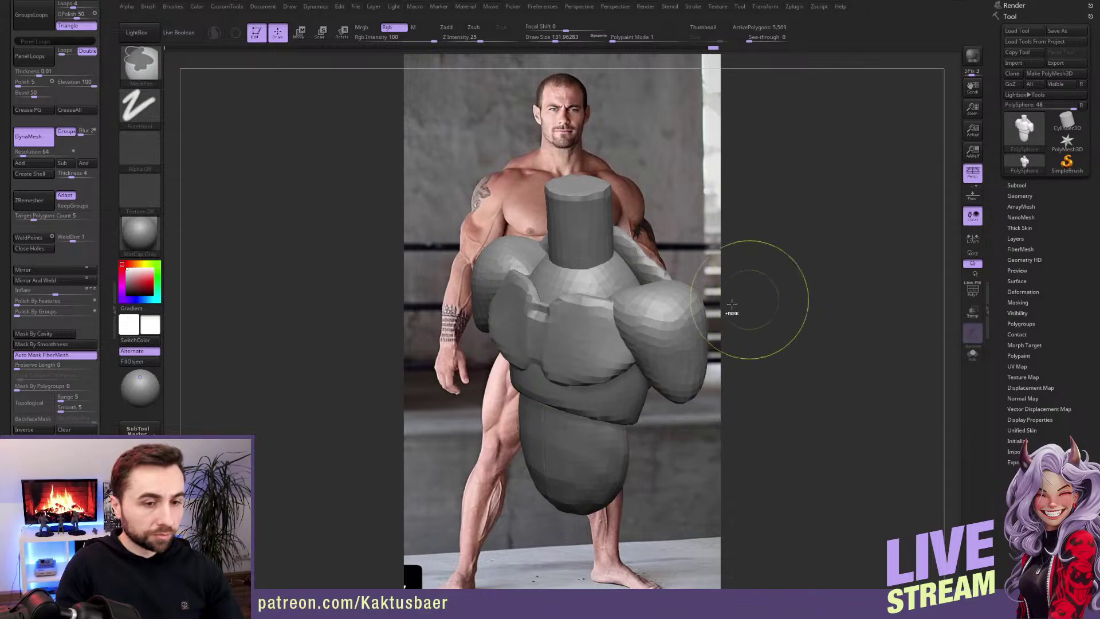
right_drag(717, 298, 624, 330)
key(ctrl)
key(ctrl+z)
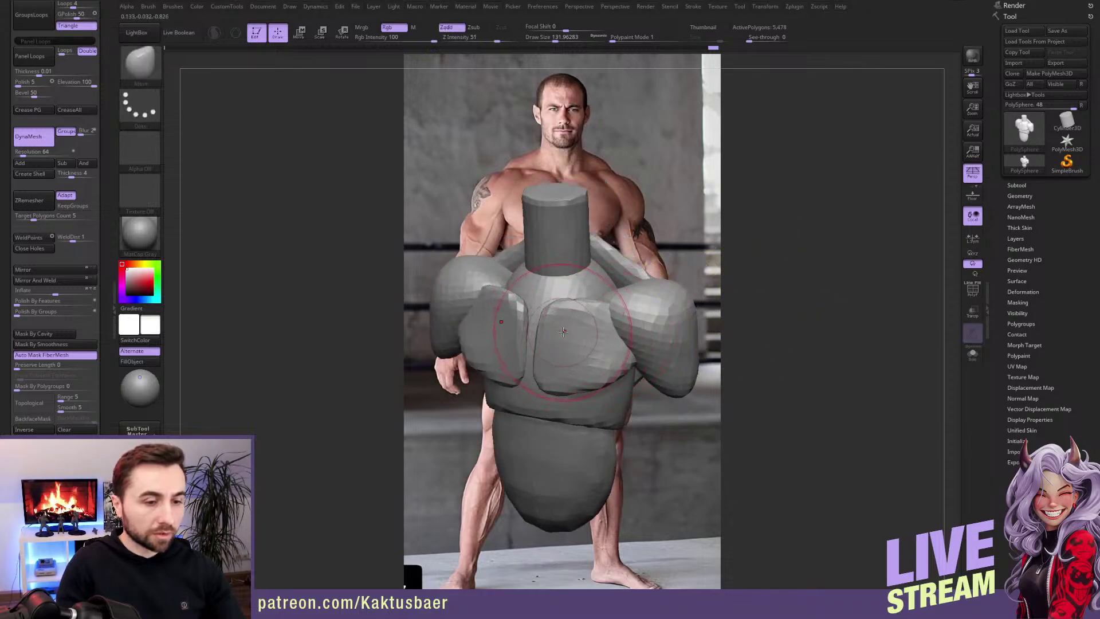
Step: Subdivide the torso forms once and reduce the Move brush to draw size about 94
key(ctrl)
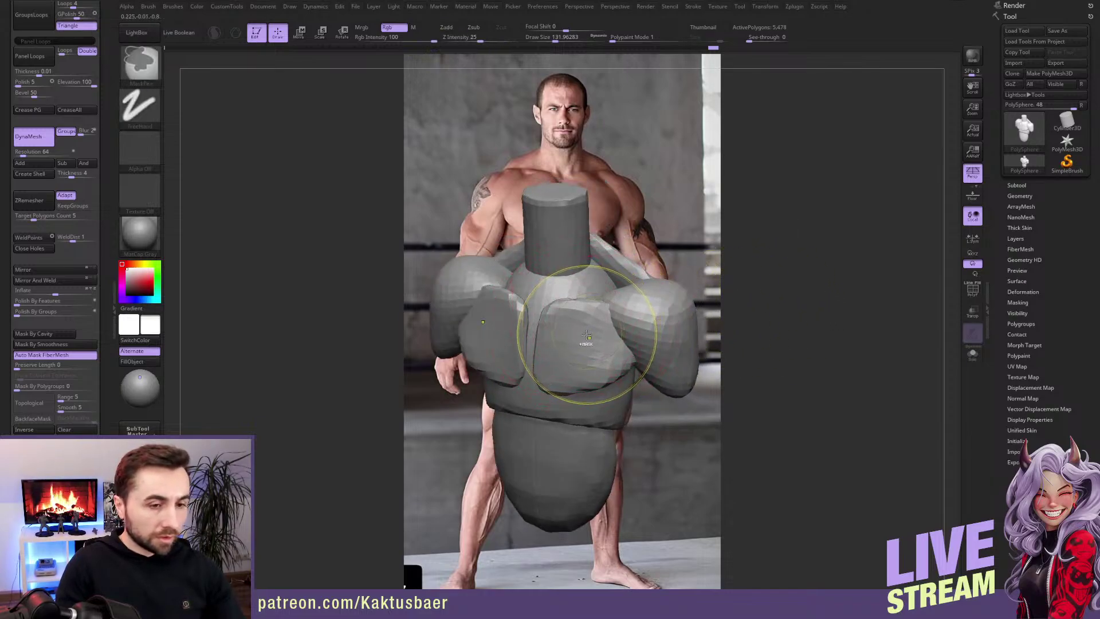
key(ctrl+d)
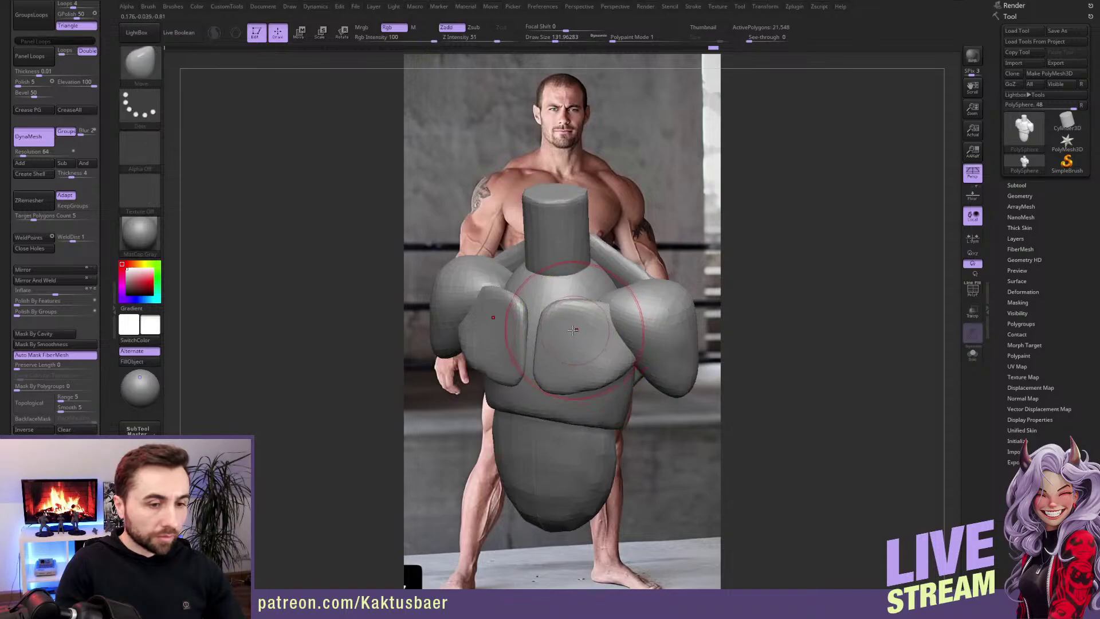
mouse_move(573, 330)
alt+right_down()
mouse_move(606, 337)
mouse_move(607, 355)
alt+right_up()
key(bracketleft)
alt+right_drag(611, 300, 613, 328)
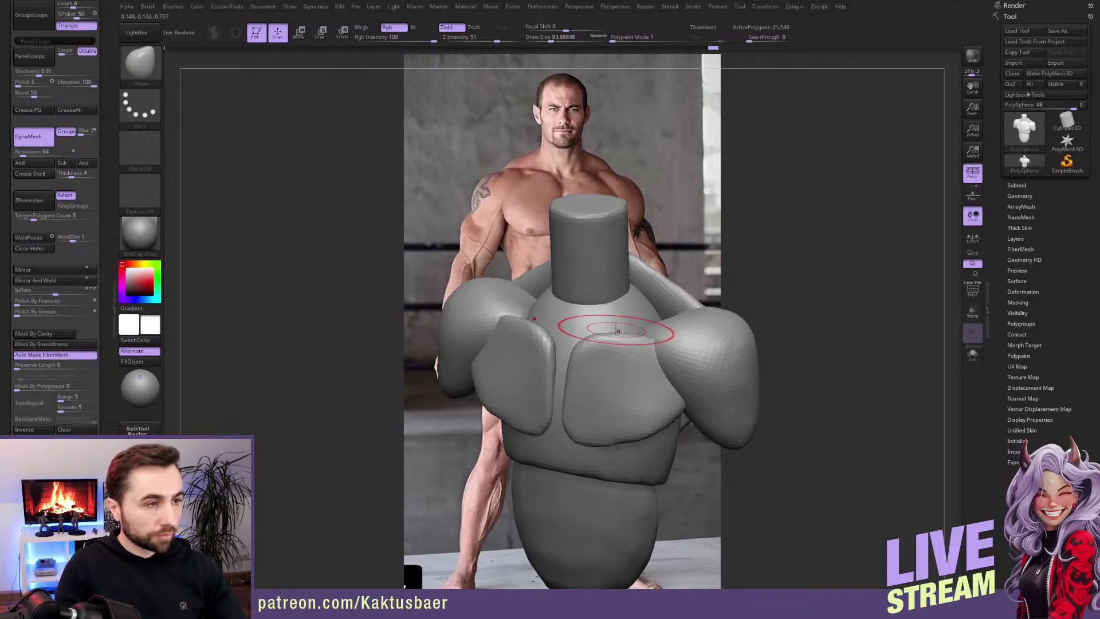
Step: Fill the gaps between the neck base, upper chest and shoulders with the ClayBuildup brush at draw size about 54
key(b)
key(c)
key(b)
mouse_move(617, 329)
right_down()
mouse_move(631, 332)
mouse_move(619, 348)
right_up()
key(s)
mouse_move(605, 368)
mouse_down()
mouse_move(580, 360)
mouse_move(562, 373)
mouse_move(513, 358)
mouse_up()
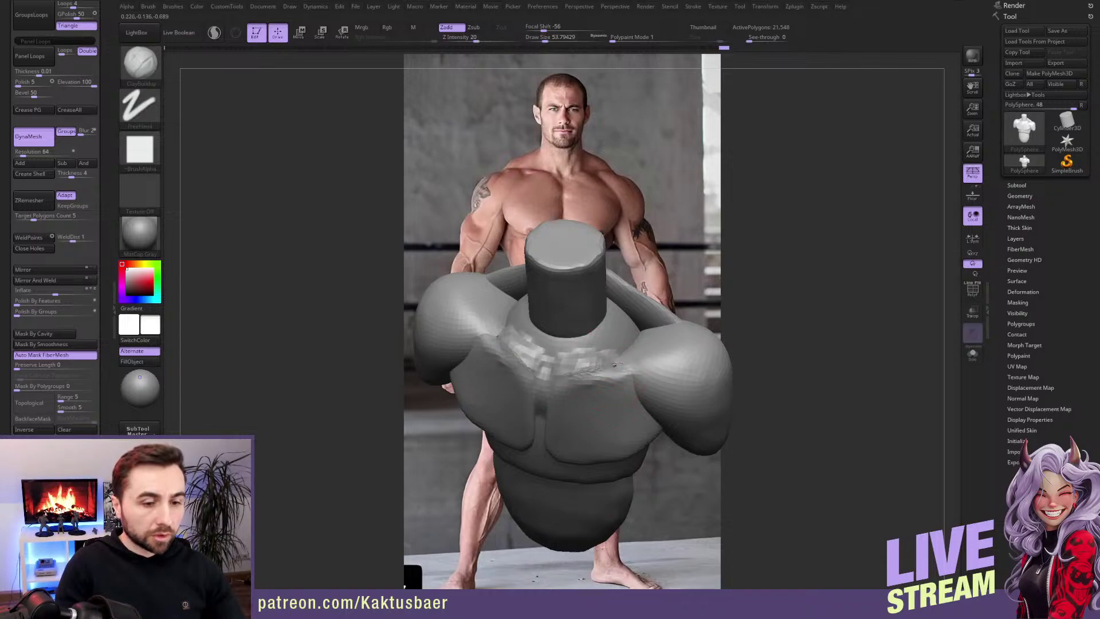
mouse_move(606, 331)
mouse_down()
mouse_move(637, 340)
mouse_move(619, 301)
mouse_move(608, 314)
mouse_up()
right_drag(566, 337, 638, 349)
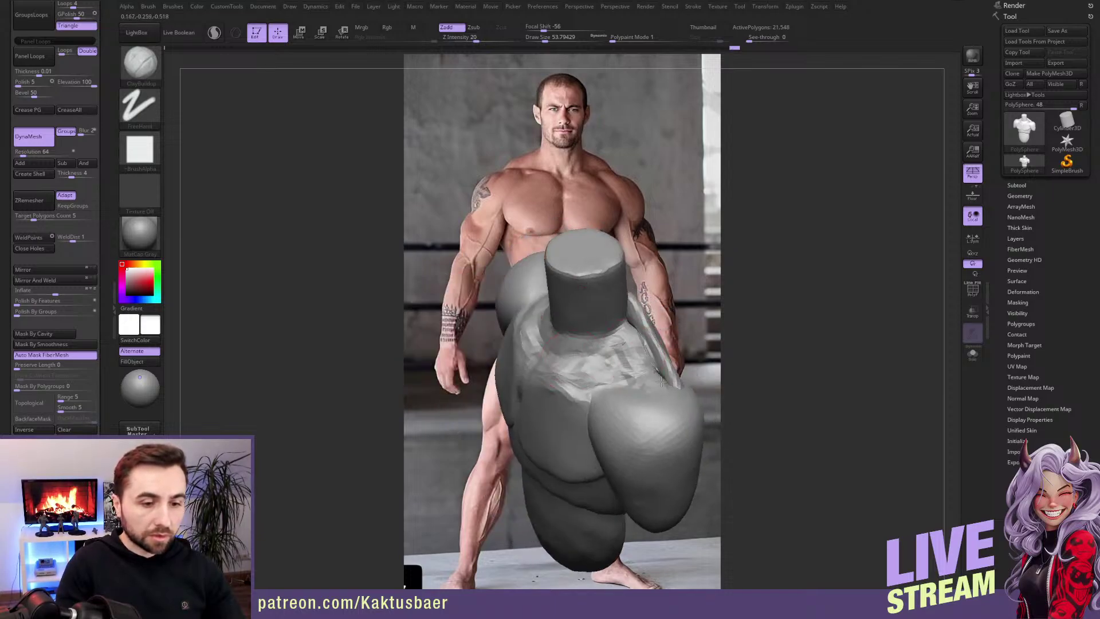
Step: Turn on BackfaceMask for the Move brush and adjust the trapezius forms beside the neck at draw size about 77, undoing the last stroke
mouse_move(667, 381)
right_down()
mouse_move(602, 348)
mouse_move(568, 361)
mouse_move(606, 376)
right_up()
key(b)
key(m)
key(v)
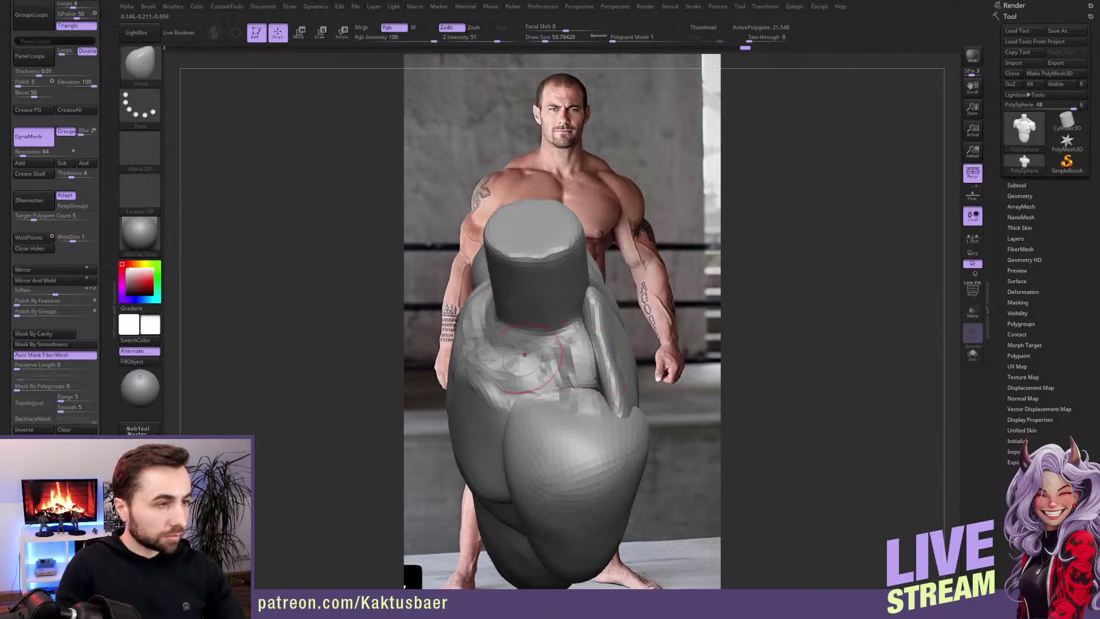
scroll(57, 286, down, 5)
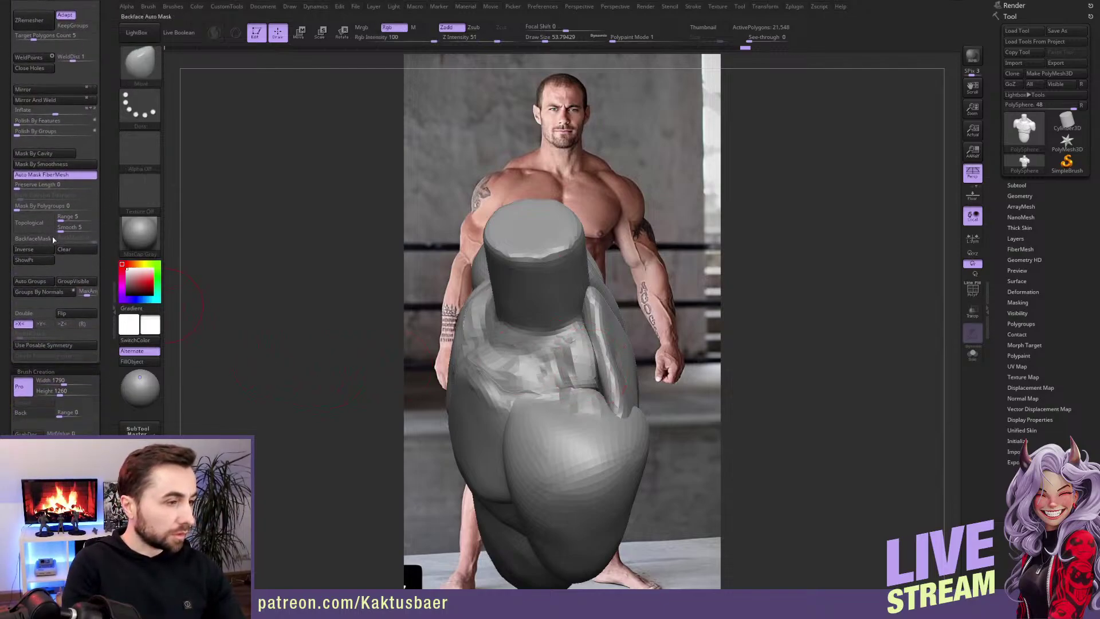
click(33, 239)
key(s)
drag(617, 380, 625, 380)
drag(621, 372, 600, 368)
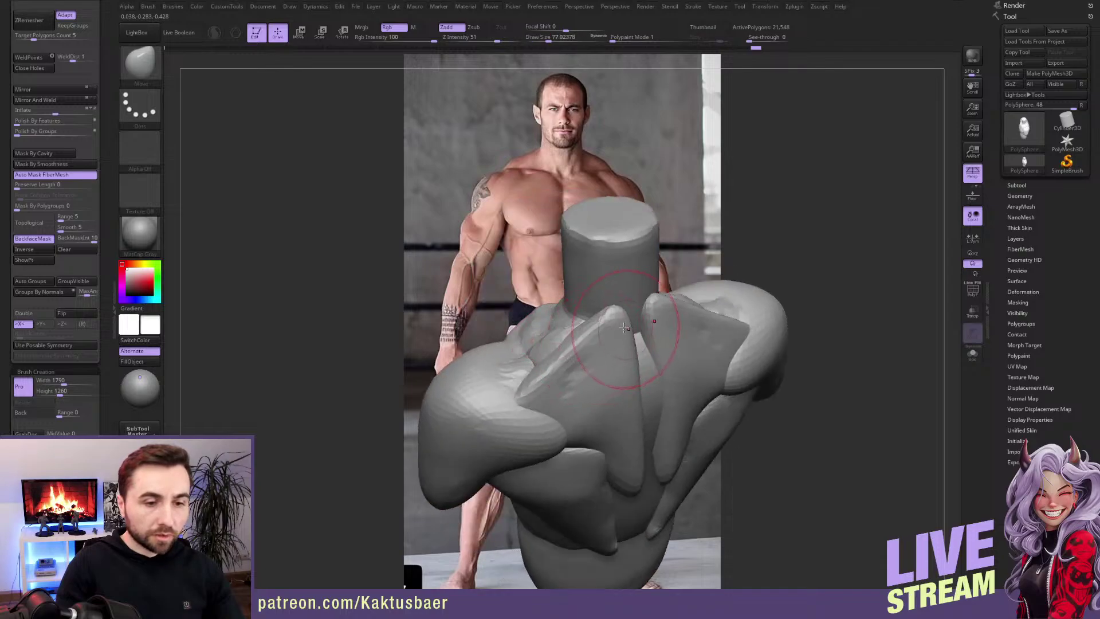
key(ctrl+z)
Step: Build up the area between the trapezius and shoulder forms with the ClayBuildup brush at draw size about 62
key(b)
key(c)
key(b)
key(s)
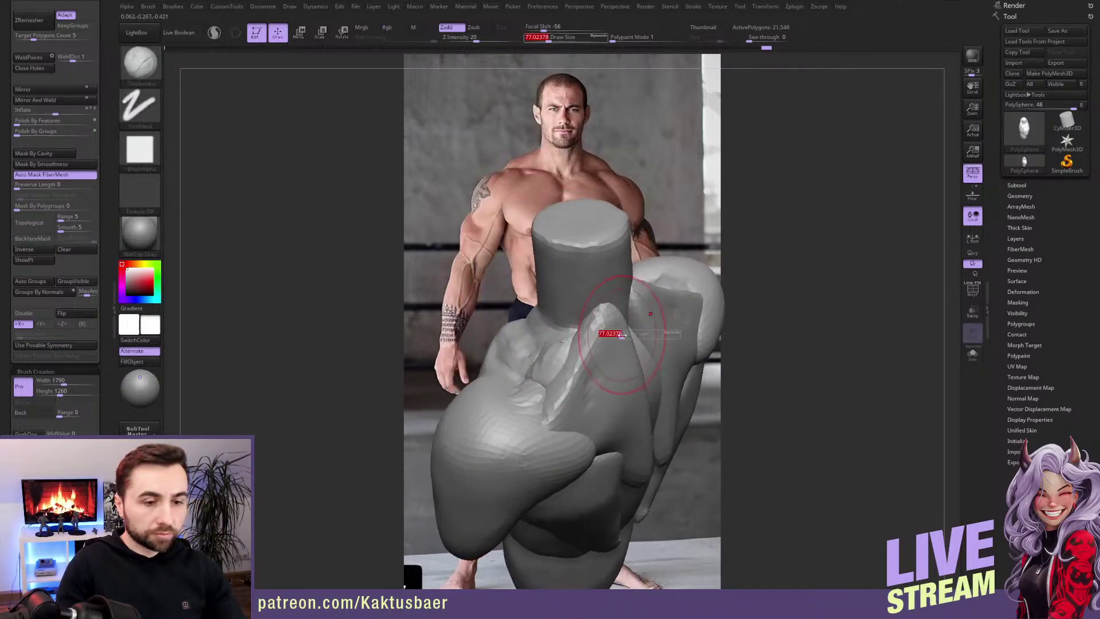
drag(623, 335, 611, 325)
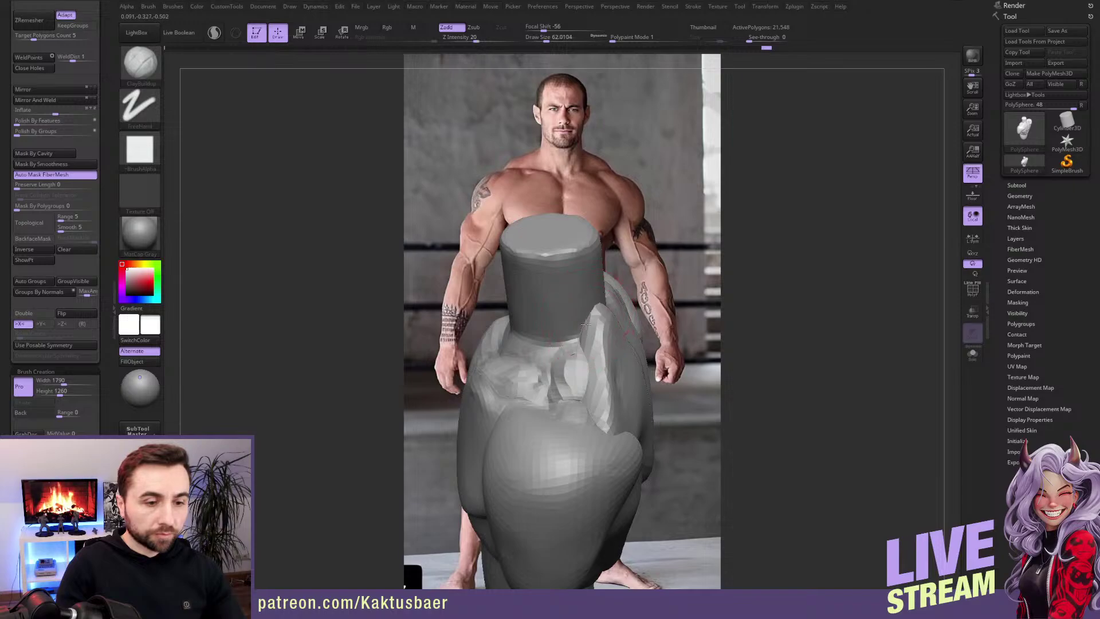
mouse_move(573, 351)
mouse_down()
mouse_move(564, 396)
mouse_move(590, 414)
mouse_up()
ctrl+right_drag(587, 409, 568, 338)
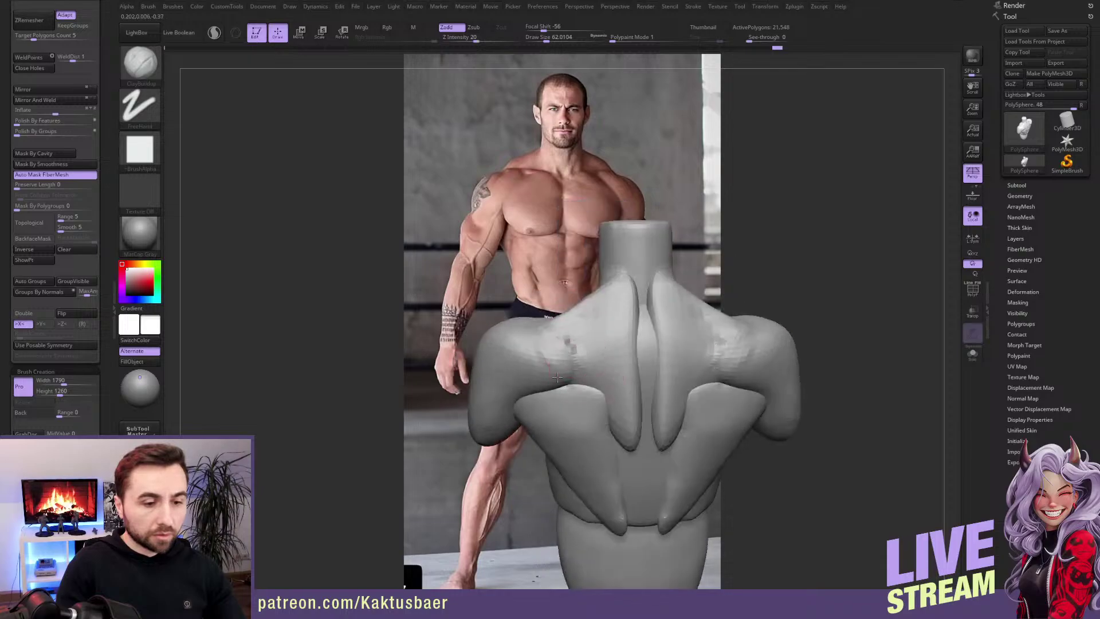
Step: Build up clay over the shoulder blades, the back of the neck and along the spine to bridge the upper-back forms
mouse_move(557, 377)
mouse_down()
mouse_move(591, 389)
mouse_move(615, 431)
mouse_up()
alt+right_drag(627, 400, 613, 370)
mouse_move(635, 291)
mouse_down()
mouse_move(633, 338)
mouse_move(629, 267)
mouse_move(594, 247)
mouse_move(588, 286)
mouse_move(609, 296)
mouse_move(624, 252)
mouse_move(613, 250)
mouse_move(619, 304)
mouse_move(628, 275)
mouse_up()
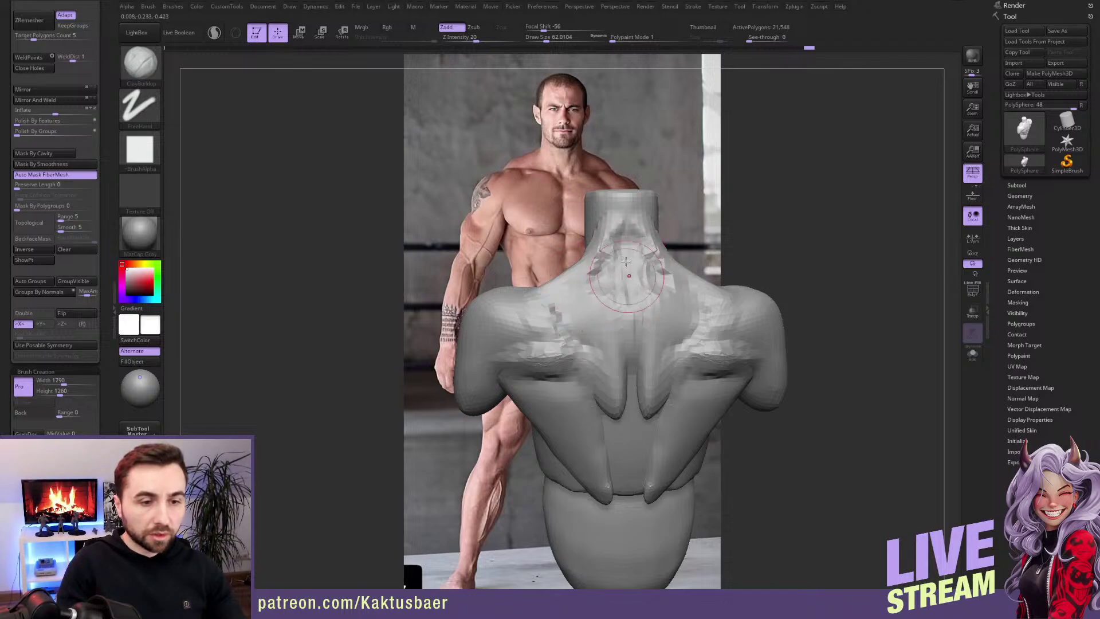
mouse_move(619, 272)
right_down()
mouse_move(682, 280)
mouse_move(619, 309)
mouse_move(623, 354)
right_up()
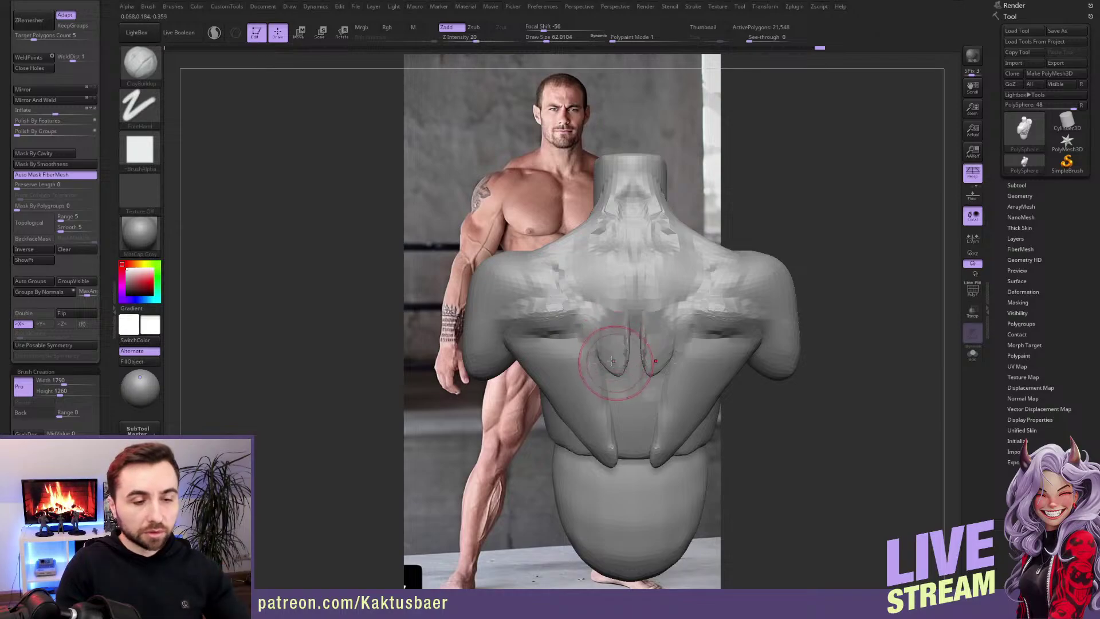
right_drag(608, 349, 599, 347)
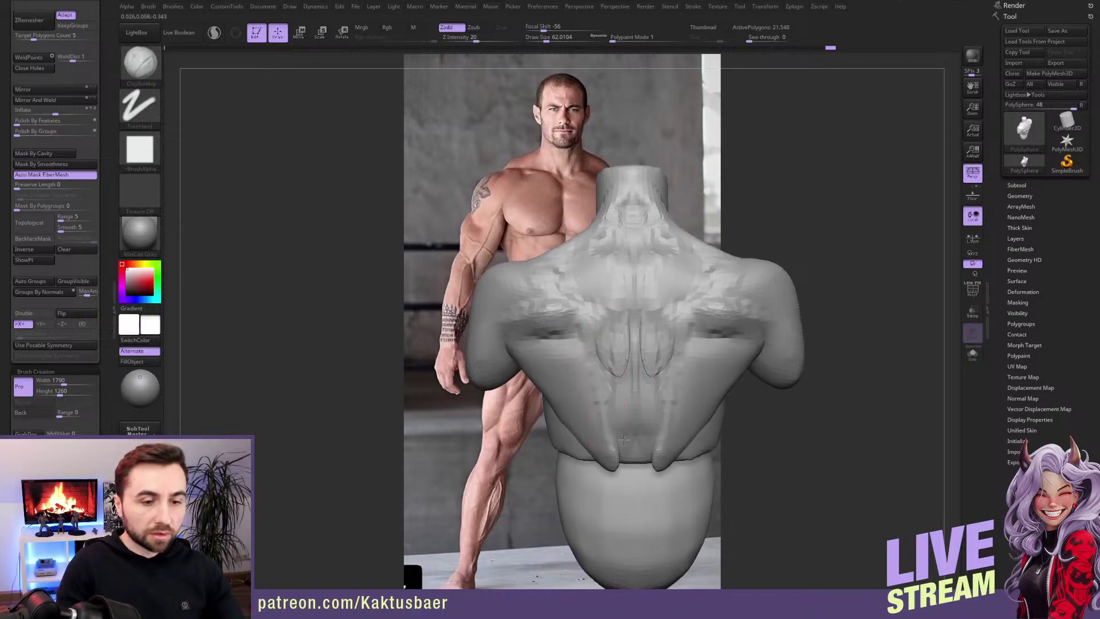
Step: Bridge the gap between the lower back and the abdomen form with ClayBuildup strokes at draw size about 83
alt+right_drag(619, 441, 627, 388)
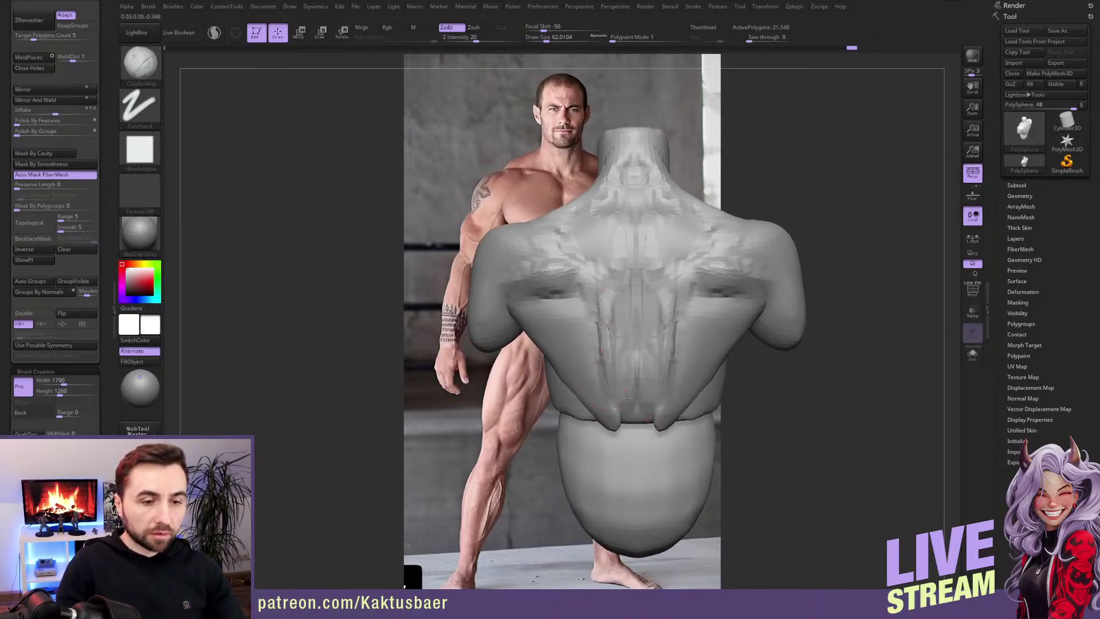
key(bracketright)
key(bracketright)
key(bracketright)
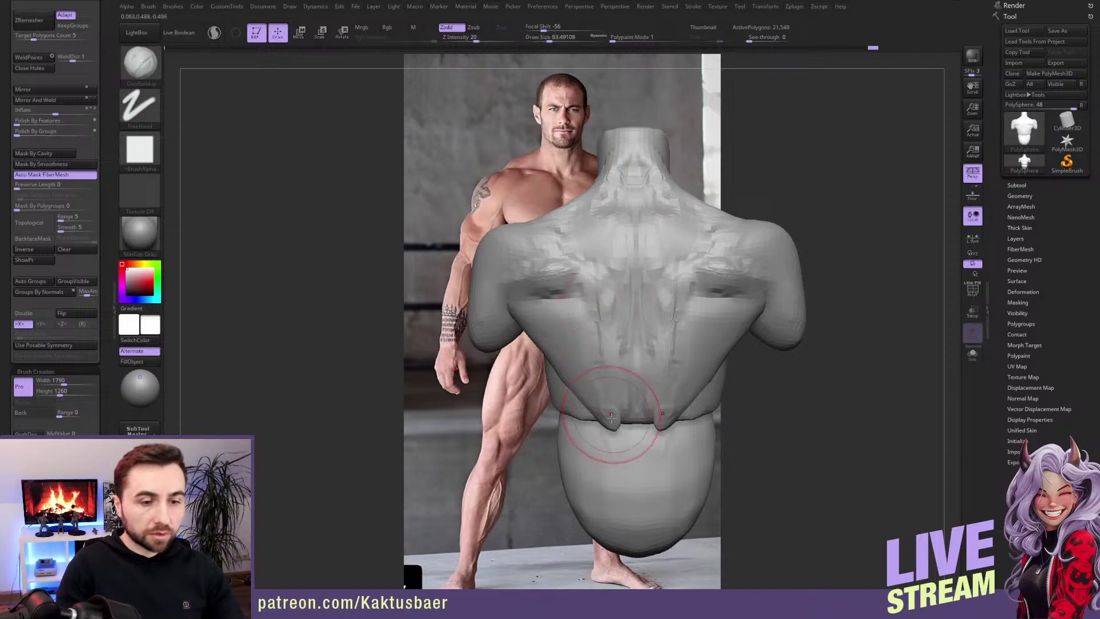
right_drag(600, 393, 604, 390)
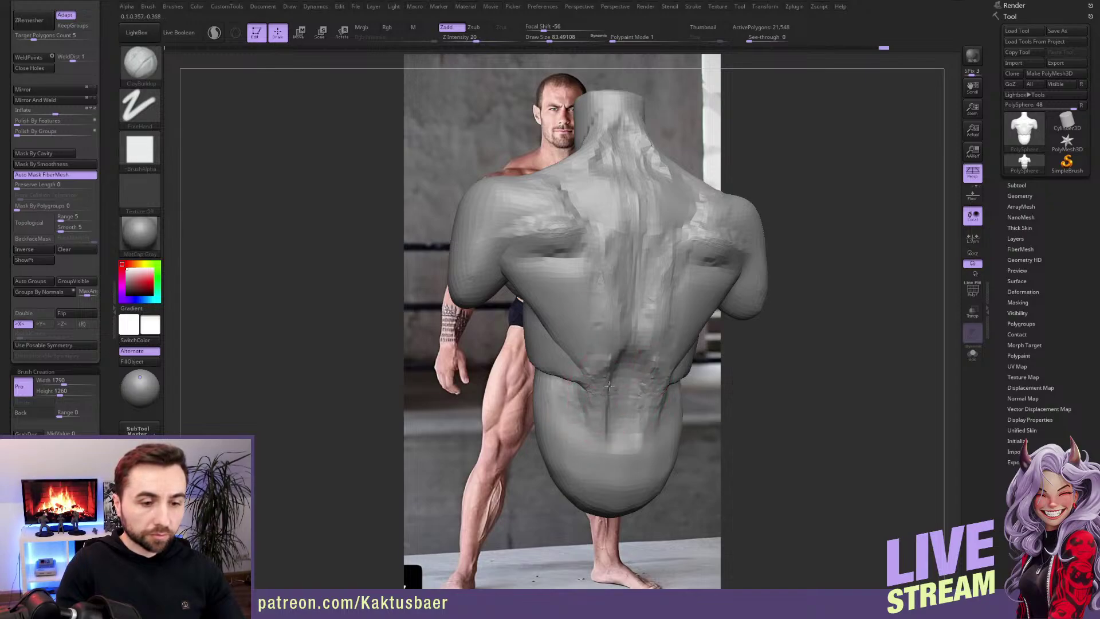
Step: Turn off BackfaceMask for the Move brush and adjust the lower tip of the lat at draw size 112
right_drag(598, 394, 636, 316)
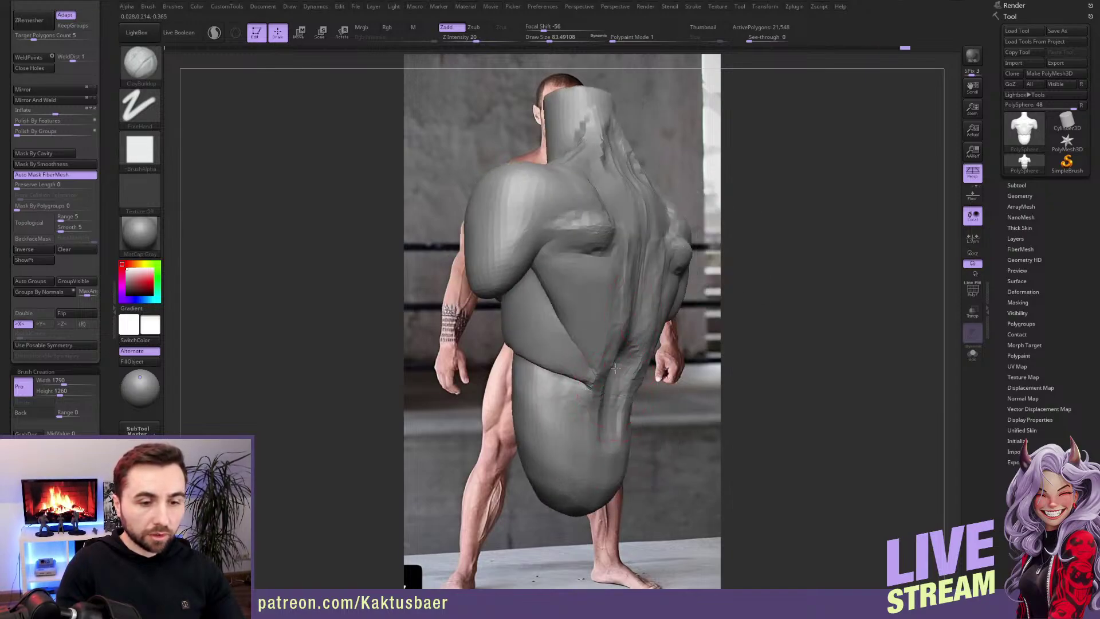
key(b)
key(m)
key(v)
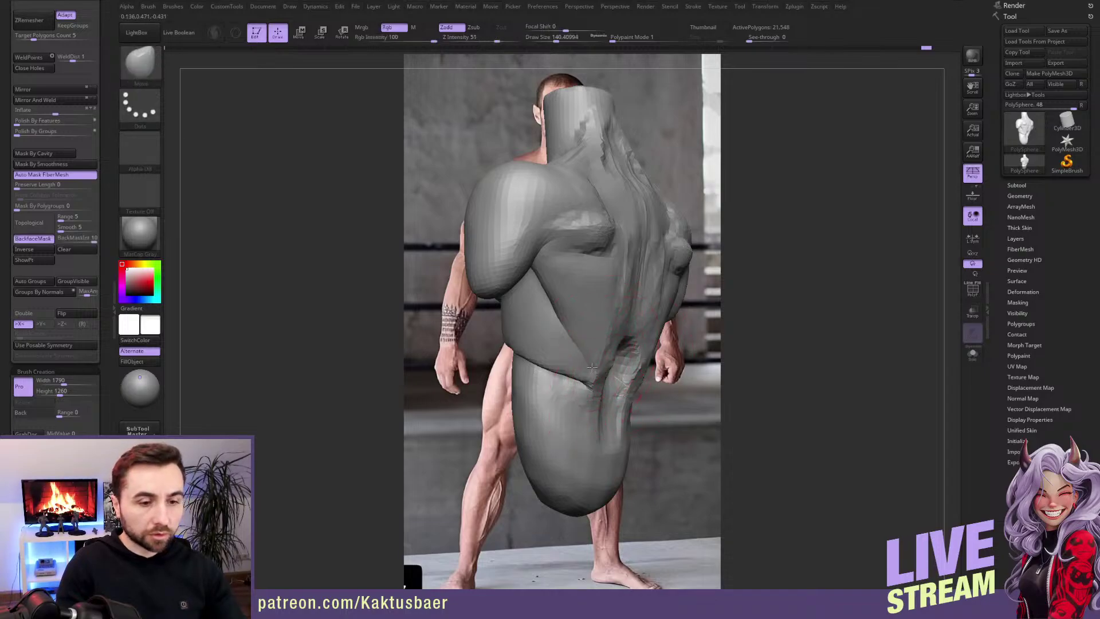
click(33, 238)
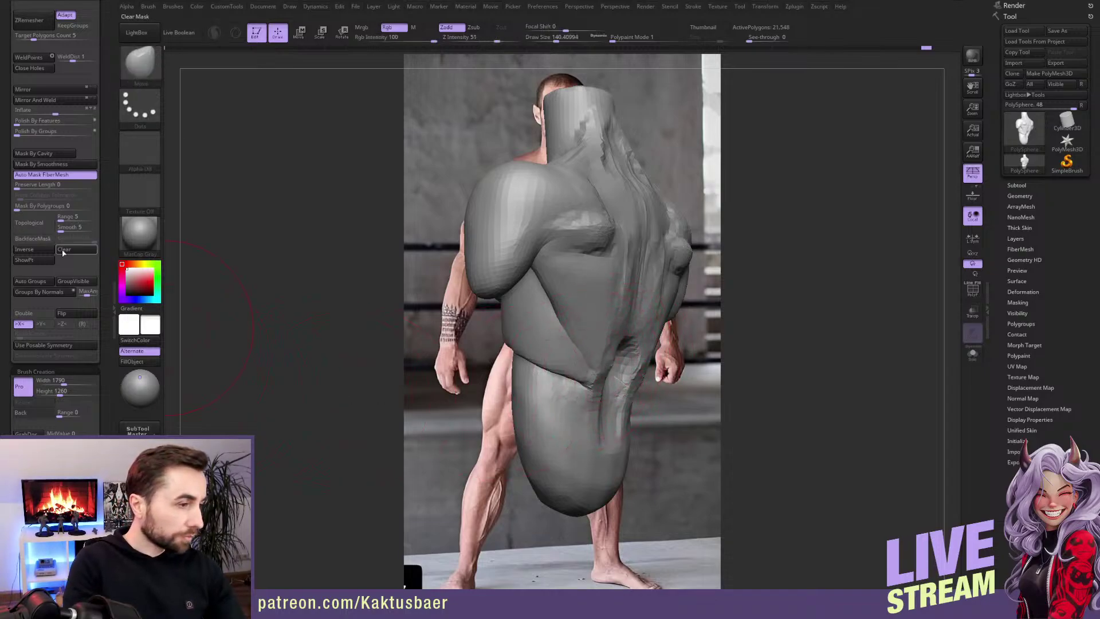
key([)
drag(604, 383, 596, 379)
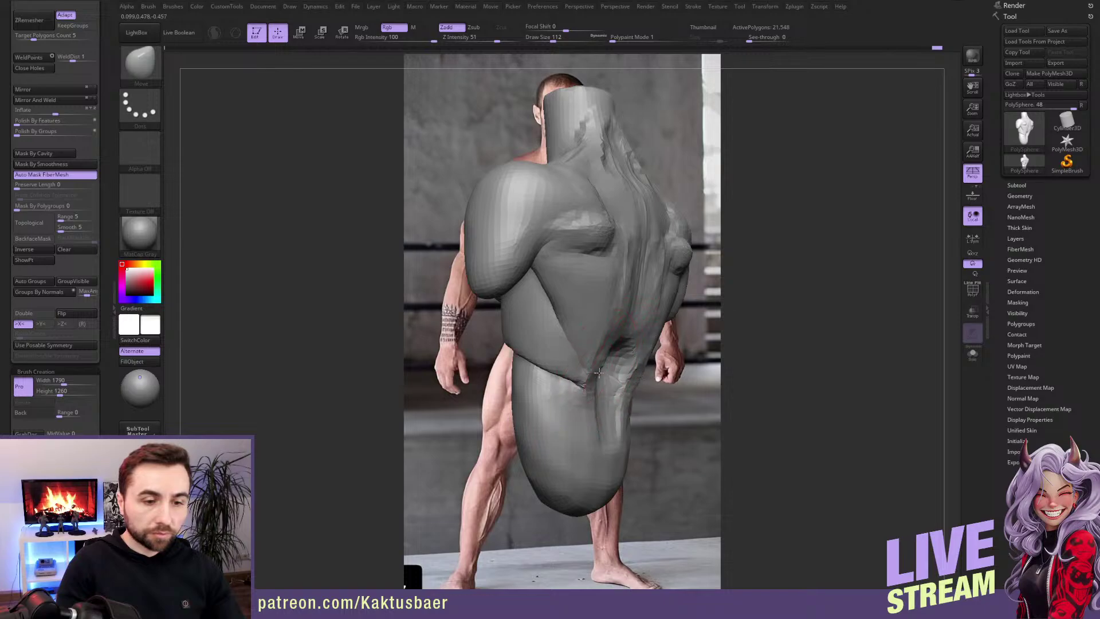
key([)
Step: Flatten the shoulder blade area and the hollow in the lower back with the TrimDynamic brush at draw size about 68
mouse_move(636, 262)
alt+right_down()
mouse_move(633, 282)
mouse_move(630, 247)
alt+right_up()
key(b)
key(t)
key(d)
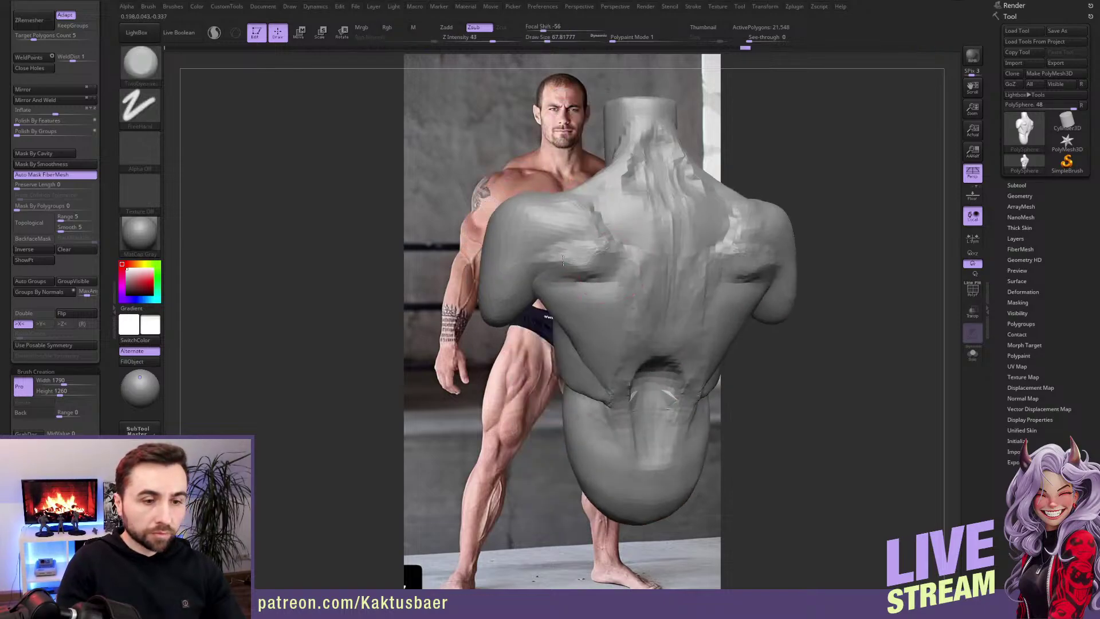
mouse_move(594, 295)
mouse_down()
mouse_move(606, 255)
mouse_move(590, 270)
mouse_up()
right_drag(590, 270, 650, 352)
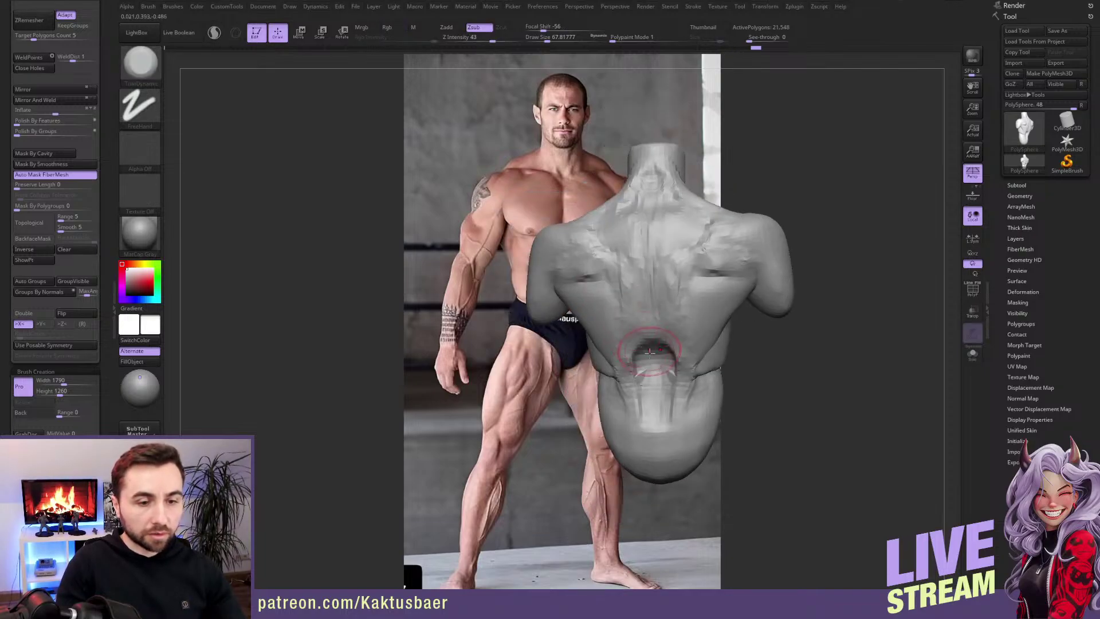
drag(640, 342, 632, 365)
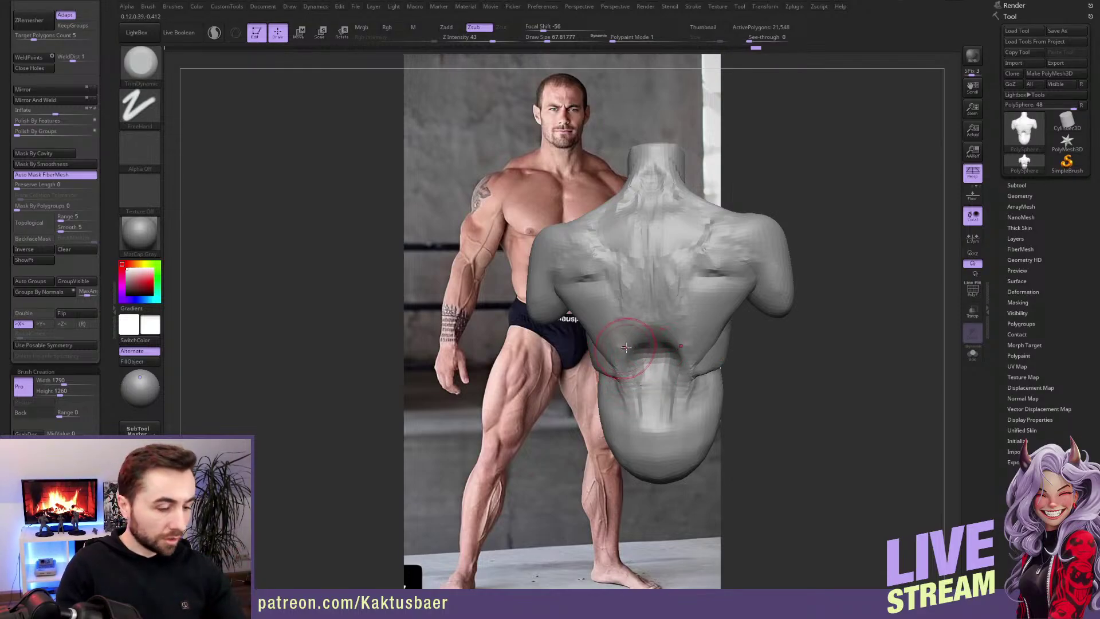
Step: Fill the lower-back hollow along the spine with the ClayBuildup brush at draw size about 54 and smooth the strokes
key(b)
key(c)
key(b)
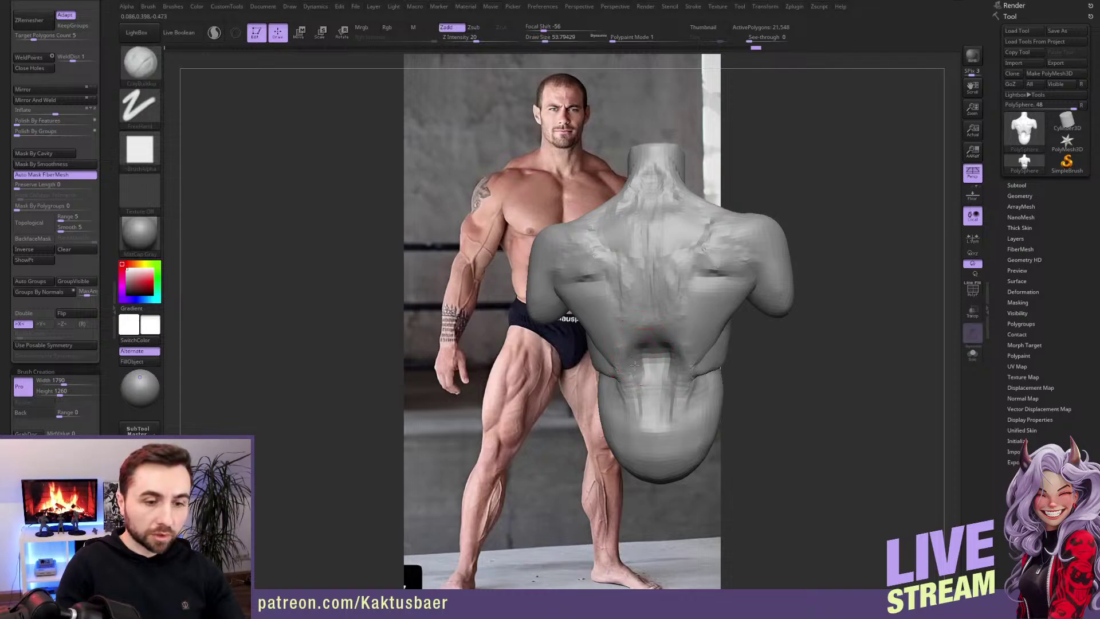
drag(634, 364, 636, 422)
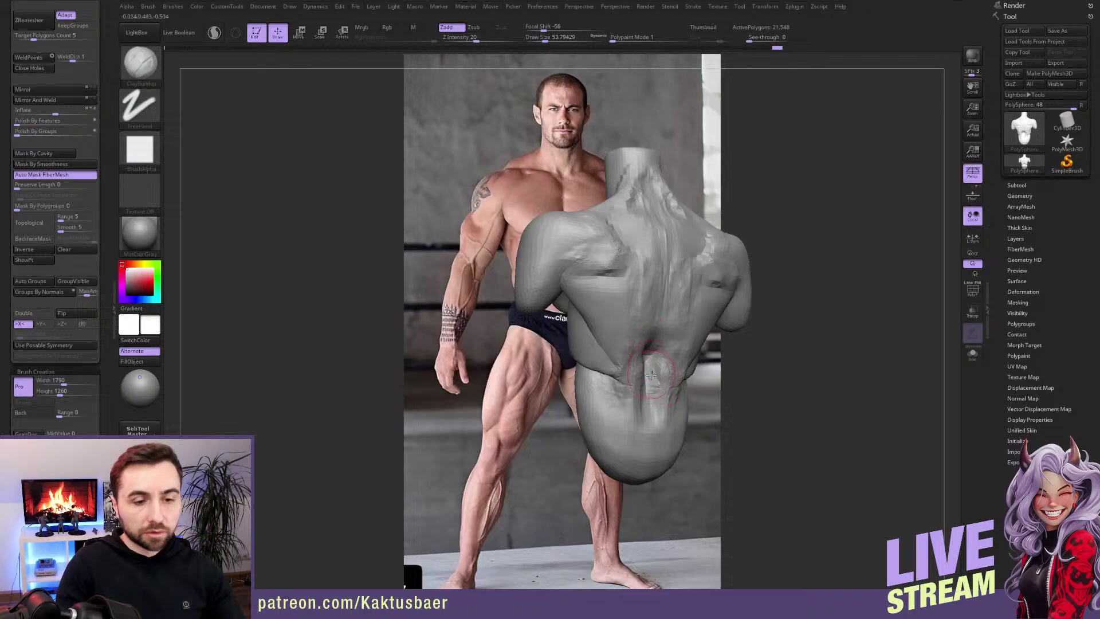
key(shift)
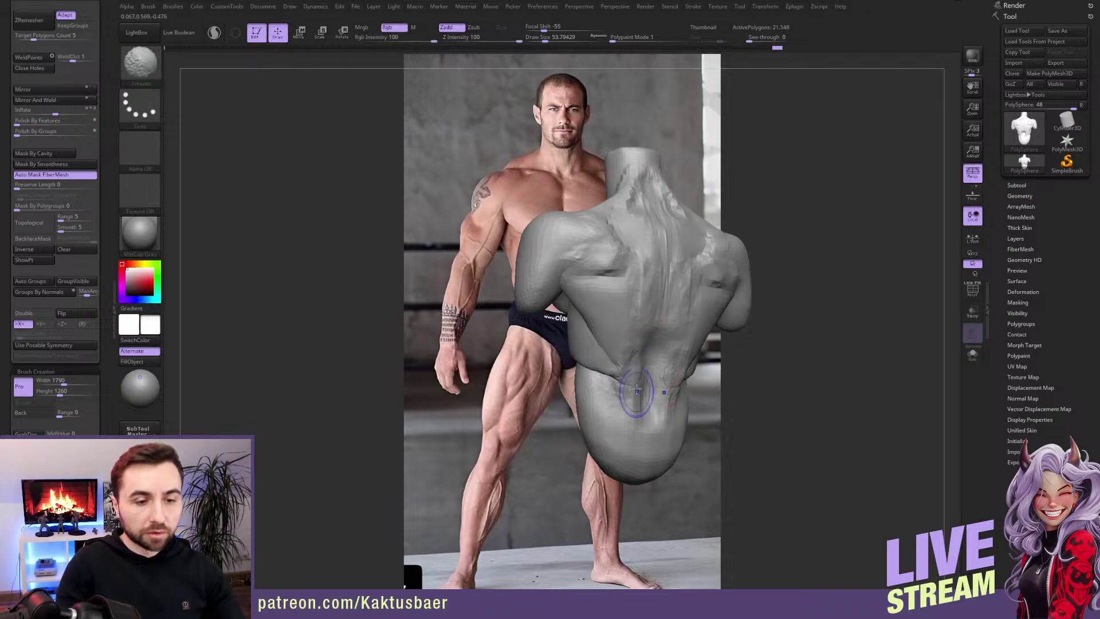
right_drag(637, 390, 629, 364)
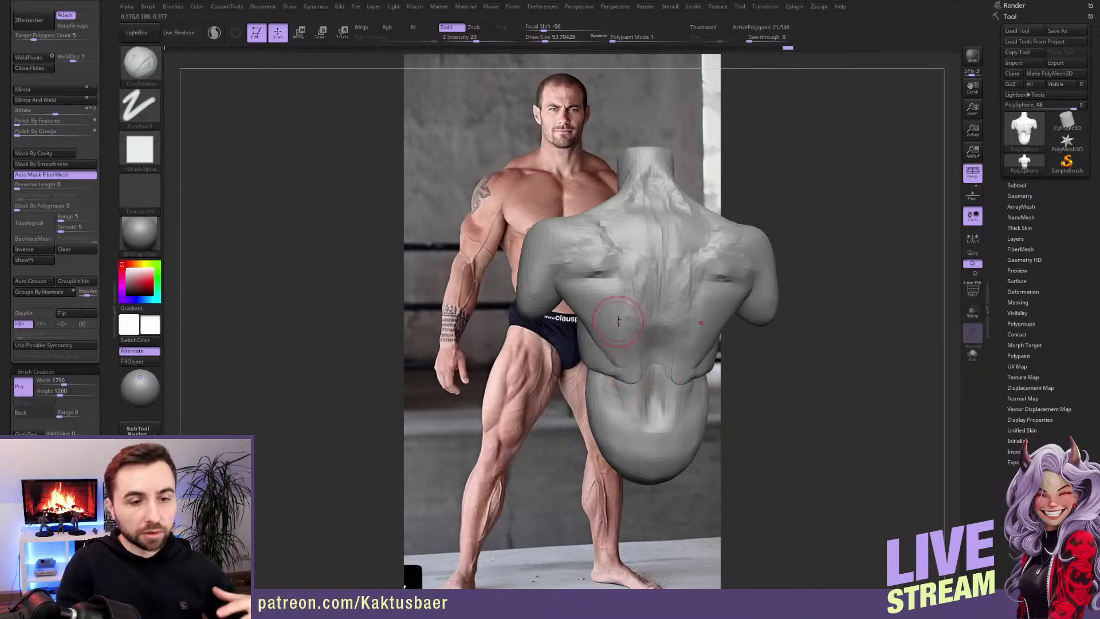
Step: Build up clay along the front seam under the ribcage and down the front of the abdomen form
mouse_move(629, 361)
right_down()
mouse_move(653, 344)
mouse_move(623, 306)
right_up()
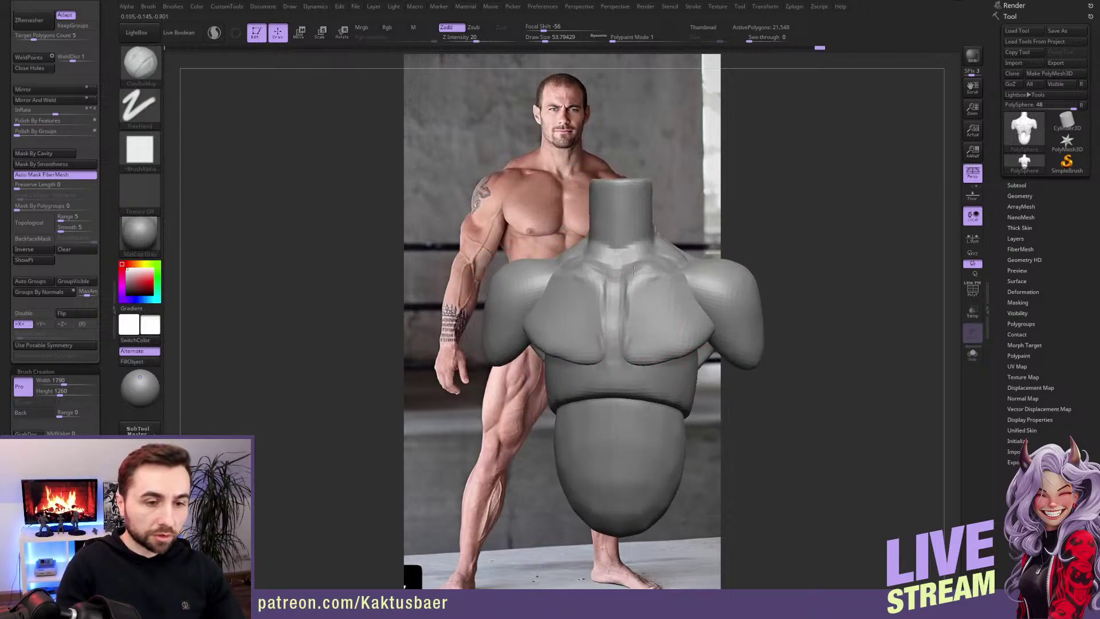
right_drag(644, 268, 644, 304)
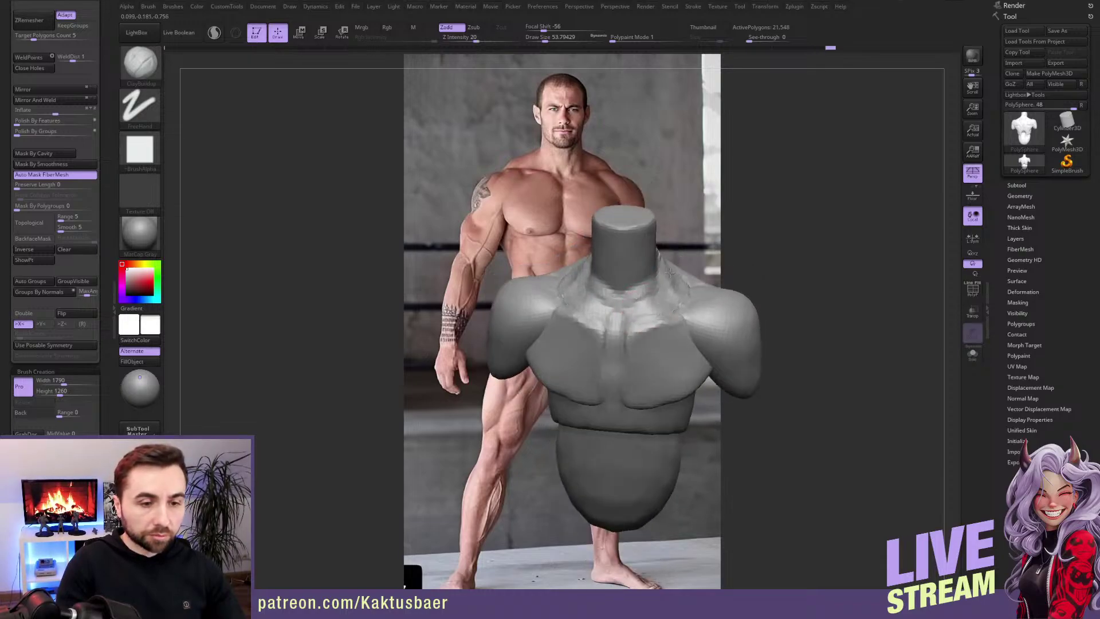
right_drag(670, 272, 672, 296)
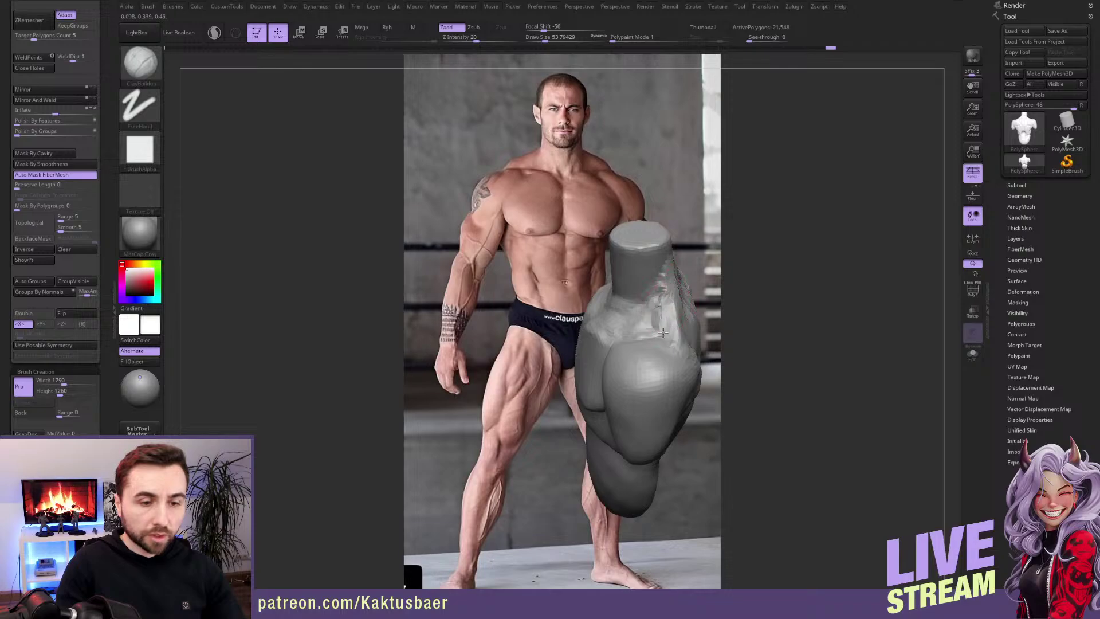
right_drag(651, 341, 636, 319)
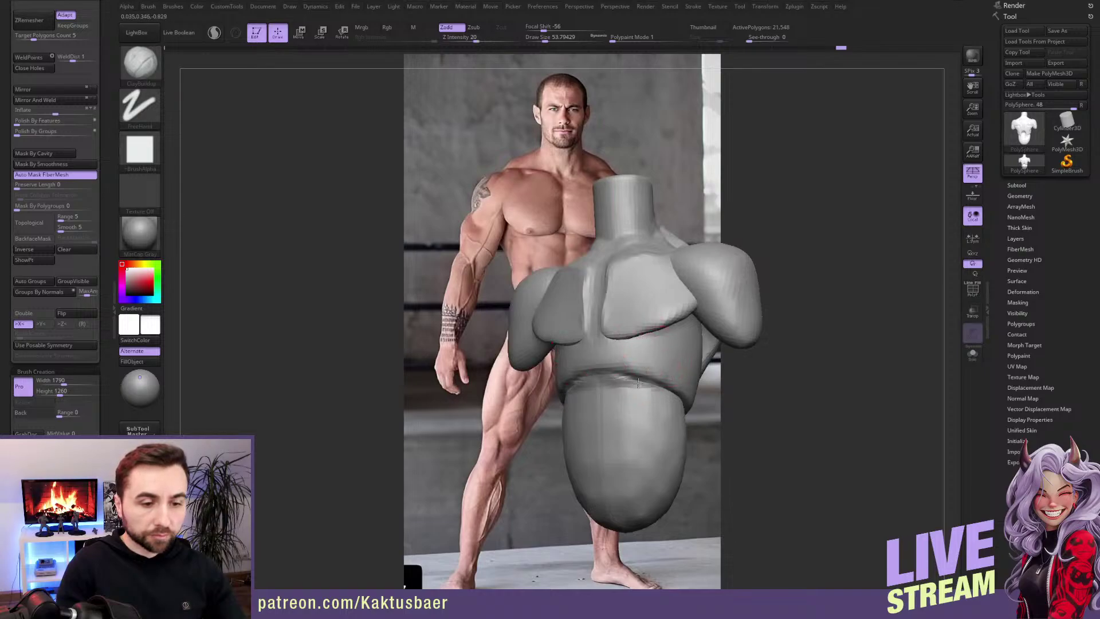
key(s)
drag(606, 417, 623, 487)
drag(648, 408, 650, 475)
mouse_move(633, 431)
alt+right_down()
mouse_move(670, 389)
mouse_move(669, 400)
mouse_move(644, 382)
alt+right_up()
Step: Mask everything except the ribcage and reshape its lower edge with the Move brush at draw size about 108
key(ctrl+i)
key(b)
key(m)
key(v)
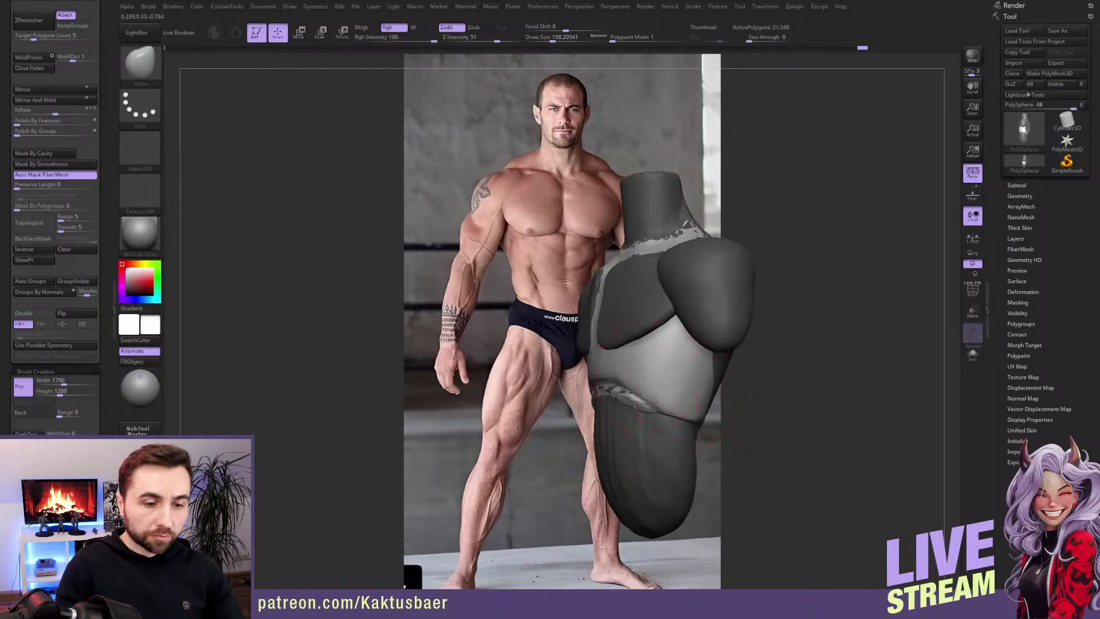
drag(643, 396, 635, 401)
Step: Smooth the ribcage-to-abdomen transition and build up the rib arch with the ClayBuildup brush at draw size about 59
mouse_move(635, 436)
right_down()
mouse_move(672, 411)
mouse_move(618, 412)
right_up()
key(shift)
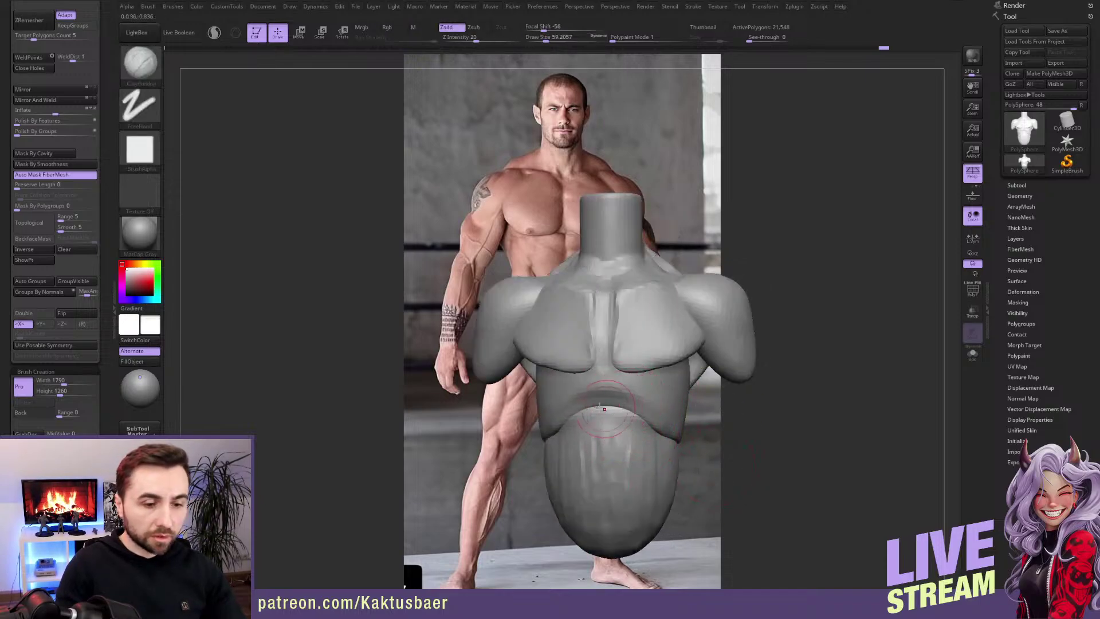
mouse_move(674, 442)
right_down()
mouse_move(650, 369)
mouse_move(611, 355)
mouse_move(658, 365)
mouse_move(641, 358)
mouse_move(616, 385)
right_up()
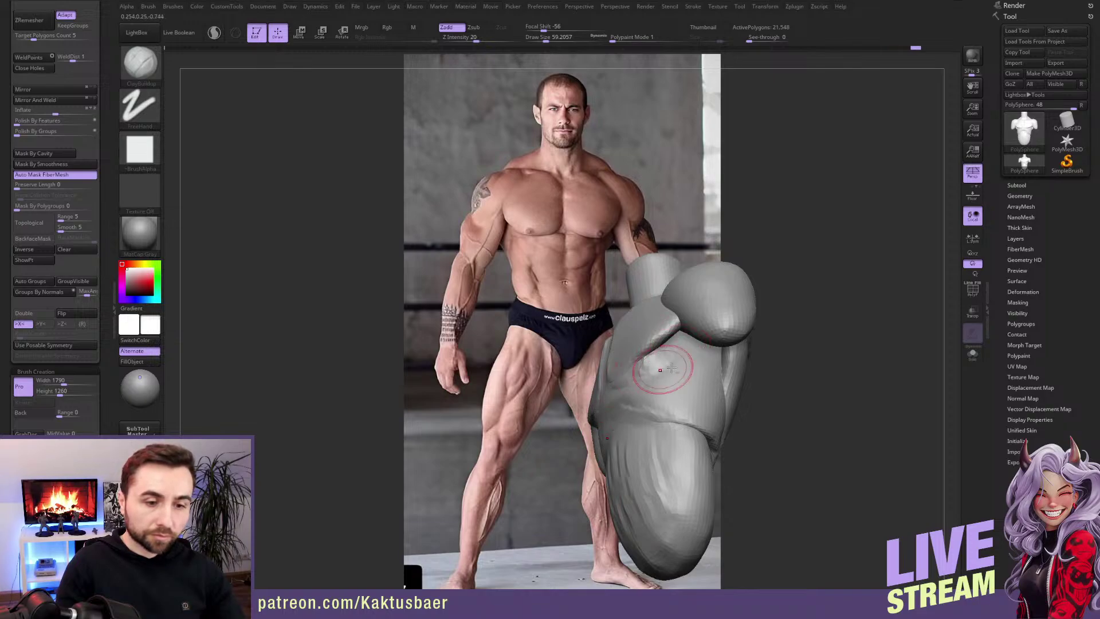
Step: Mask everything except the lats, turn on BackfaceMask for the Move brush and adjust the lats from the side
right_drag(671, 369, 726, 363)
key(b)
key(s)
key(t)
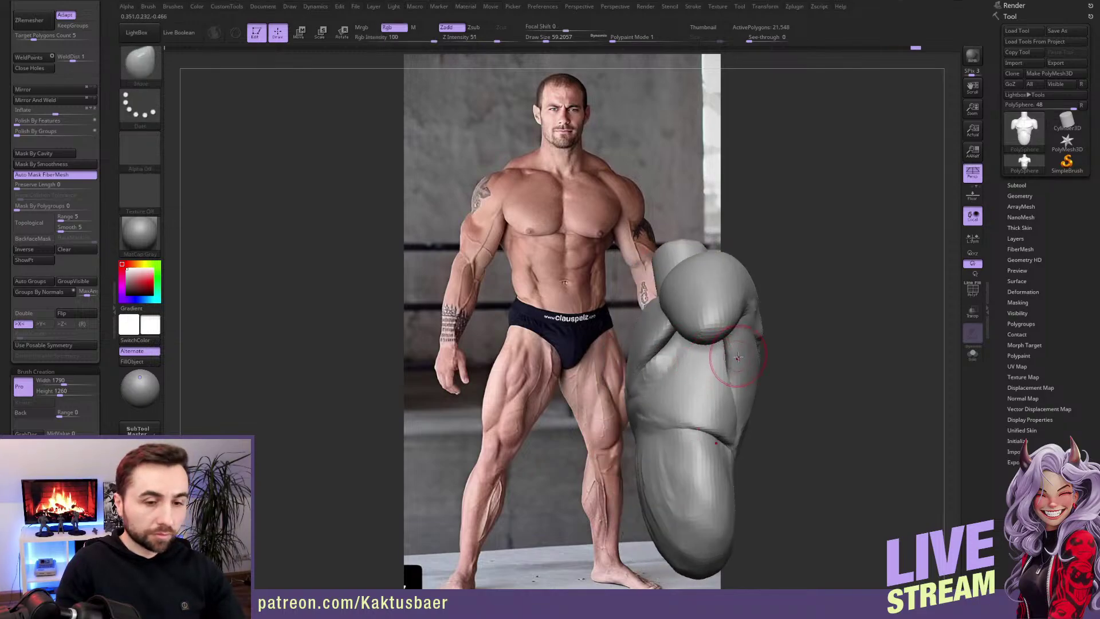
key(ctrl+a)
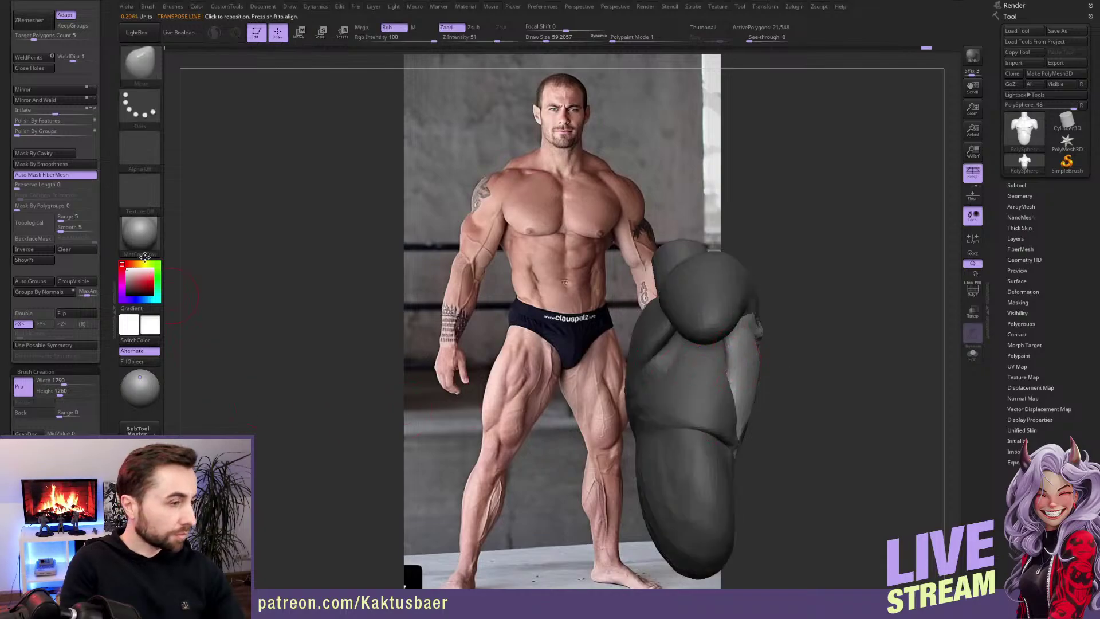
click(33, 238)
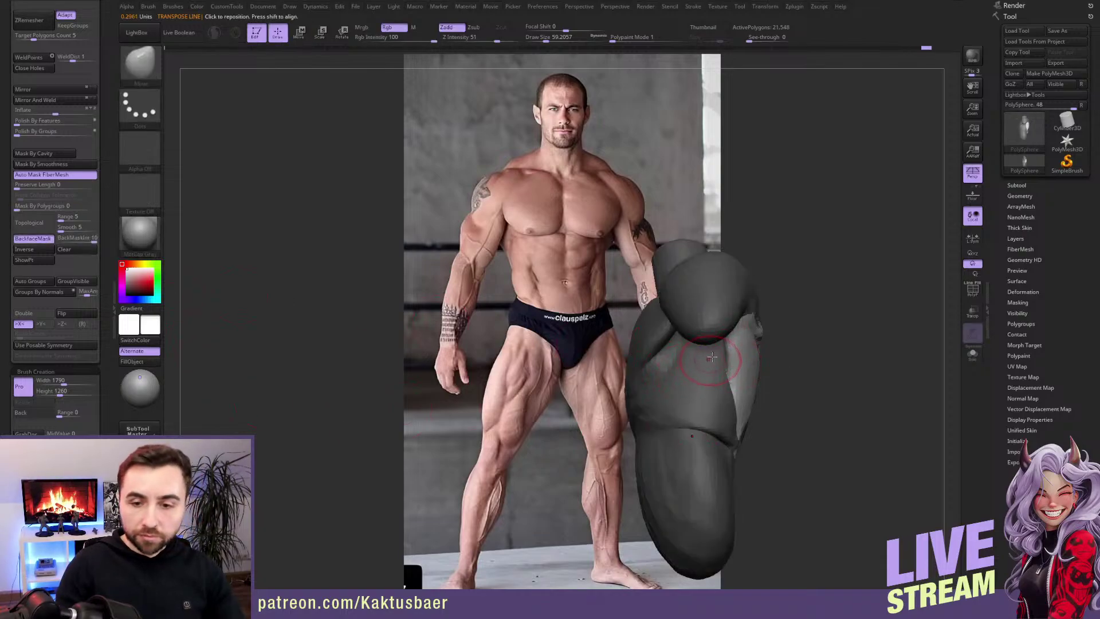
mouse_move(716, 355)
right_down()
mouse_move(705, 360)
mouse_move(695, 346)
mouse_move(704, 344)
right_up()
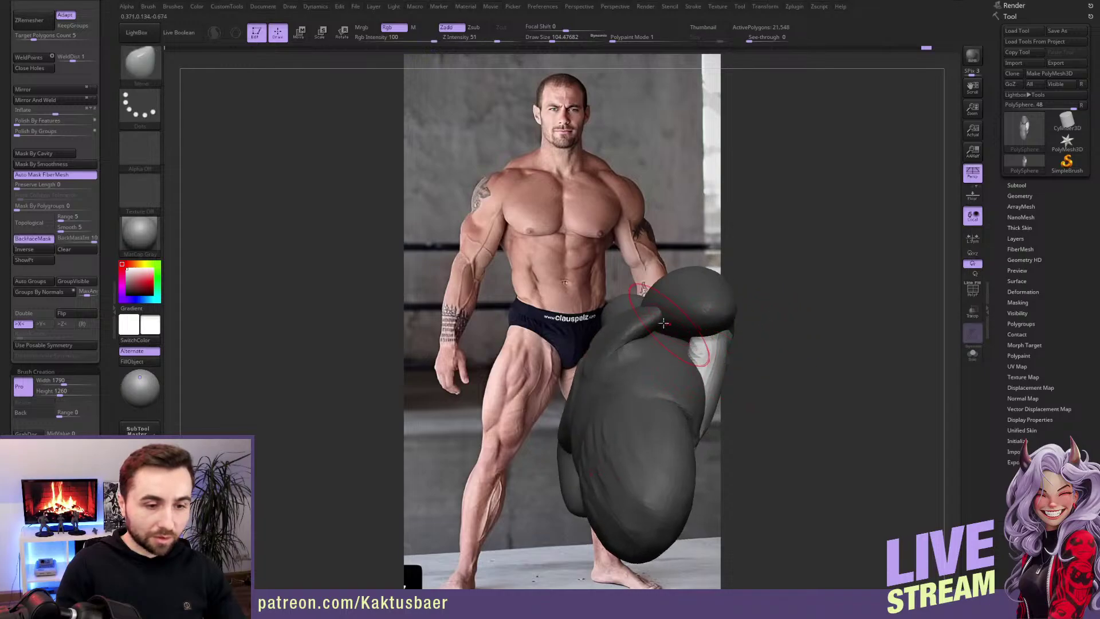
Step: Isolate the chest muscles with a mask, reshape them with the Move brush at draw size about 104, and clear the mask
key(w)
ctrl+drag(642, 327, 613, 244)
key(q)
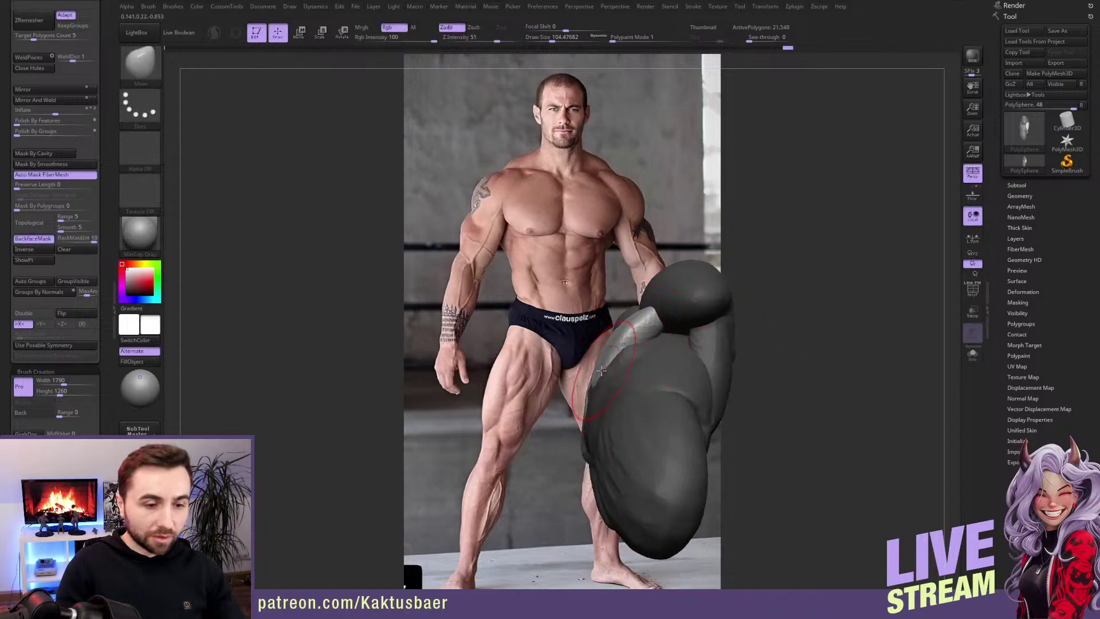
right_drag(600, 360, 599, 342)
key(s)
key(b)
key(c)
key(b)
key(b)
key(m)
key(v)
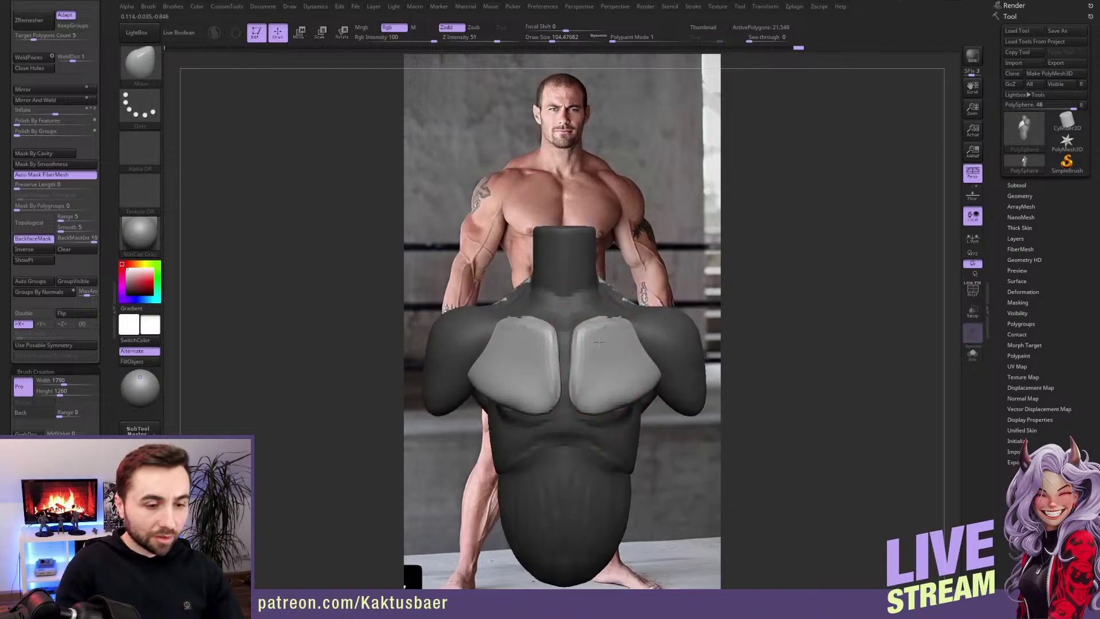
ctrl+drag(773, 315, 762, 321)
Step: Mask everything except the lats, turn off BackfaceMask and reshape them with the Move brush at draw sizes from about 128 down to 80
mouse_move(582, 373)
right_down()
mouse_move(594, 364)
mouse_move(585, 378)
mouse_move(576, 368)
mouse_move(625, 404)
mouse_move(666, 377)
mouse_move(647, 355)
mouse_move(652, 331)
mouse_move(714, 367)
mouse_move(677, 373)
right_up()
key(b)
key(c)
key(b)
ctrl+click(713, 367)
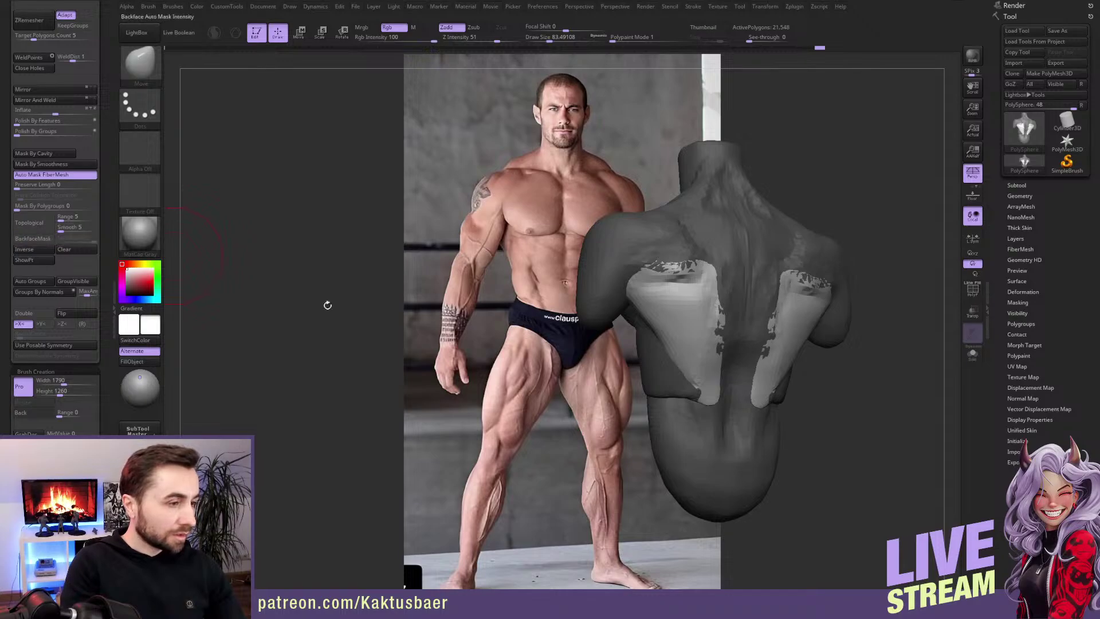
shift+right_drag(679, 364, 680, 361)
mouse_move(681, 361)
mouse_down()
mouse_move(673, 369)
mouse_move(663, 349)
mouse_up()
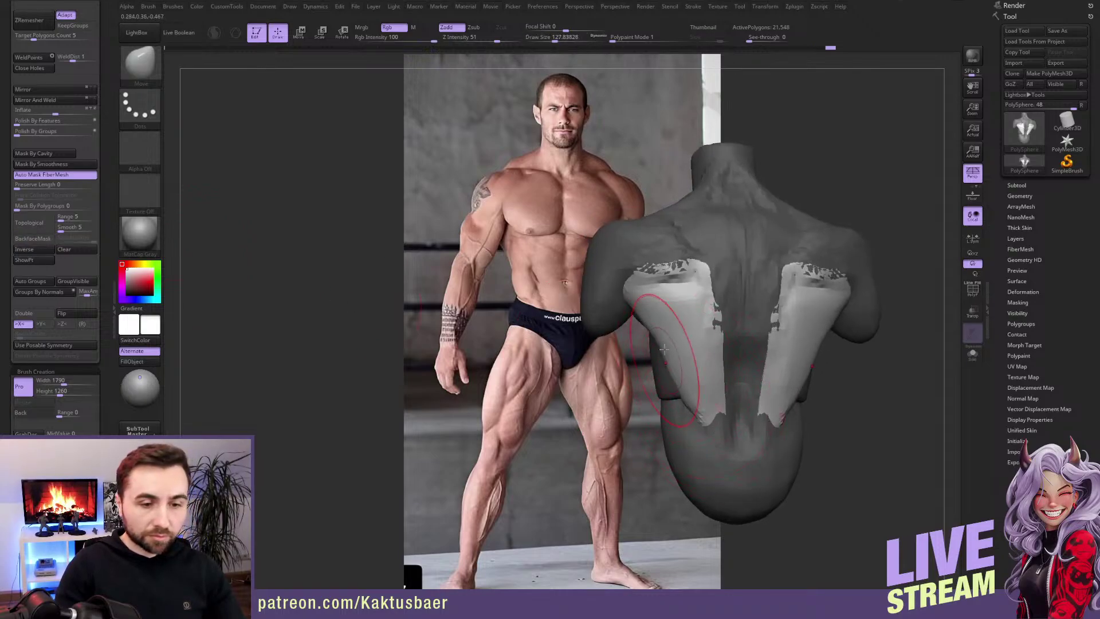
drag(723, 287, 723, 384)
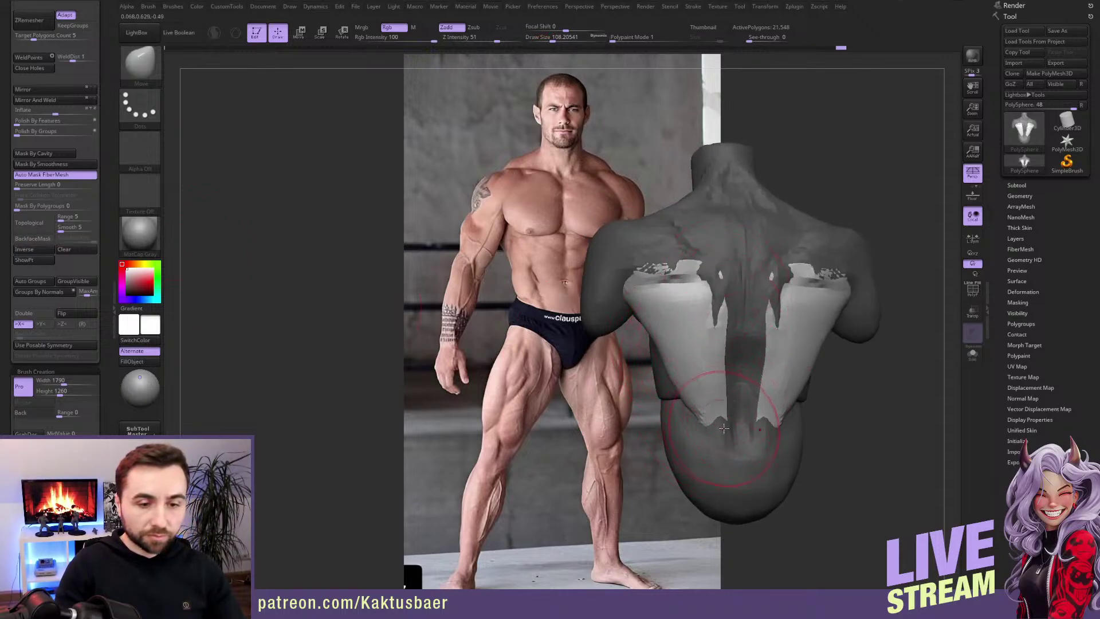
mouse_move(723, 428)
right_down()
mouse_move(710, 431)
mouse_move(724, 444)
right_up()
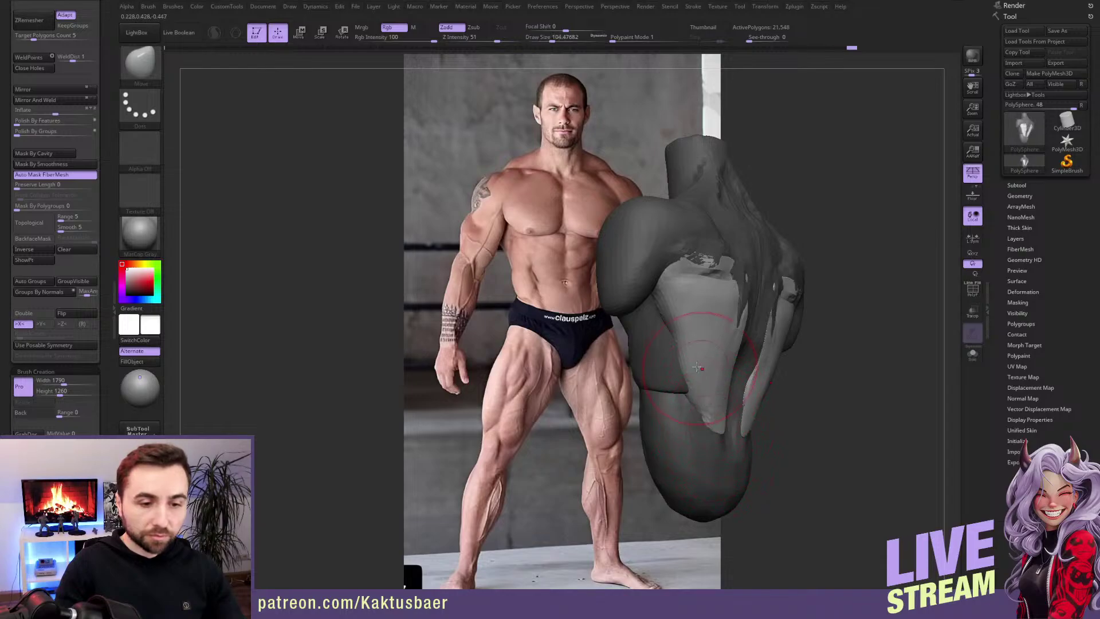
mouse_move(697, 367)
right_down()
mouse_move(650, 312)
mouse_move(656, 354)
right_up()
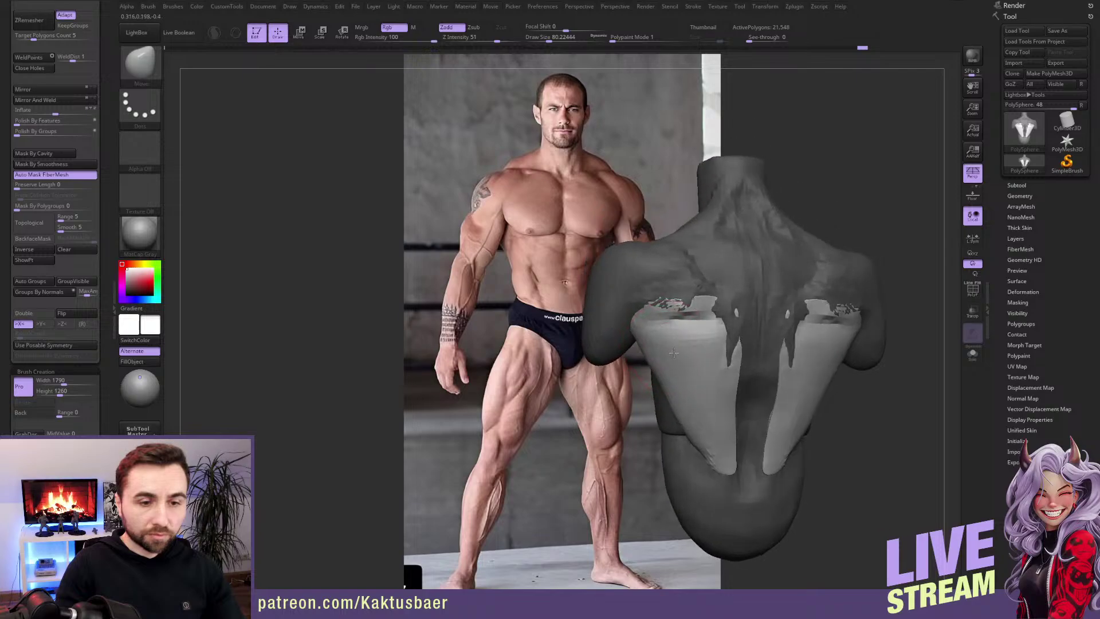
Step: Try deleting the torso's lower subdivision levels and inserting a PolySphere at the base of the abdomen
mouse_move(877, 172)
alt+right_down()
mouse_move(742, 338)
mouse_move(676, 341)
mouse_move(739, 335)
mouse_move(708, 336)
alt+right_up()
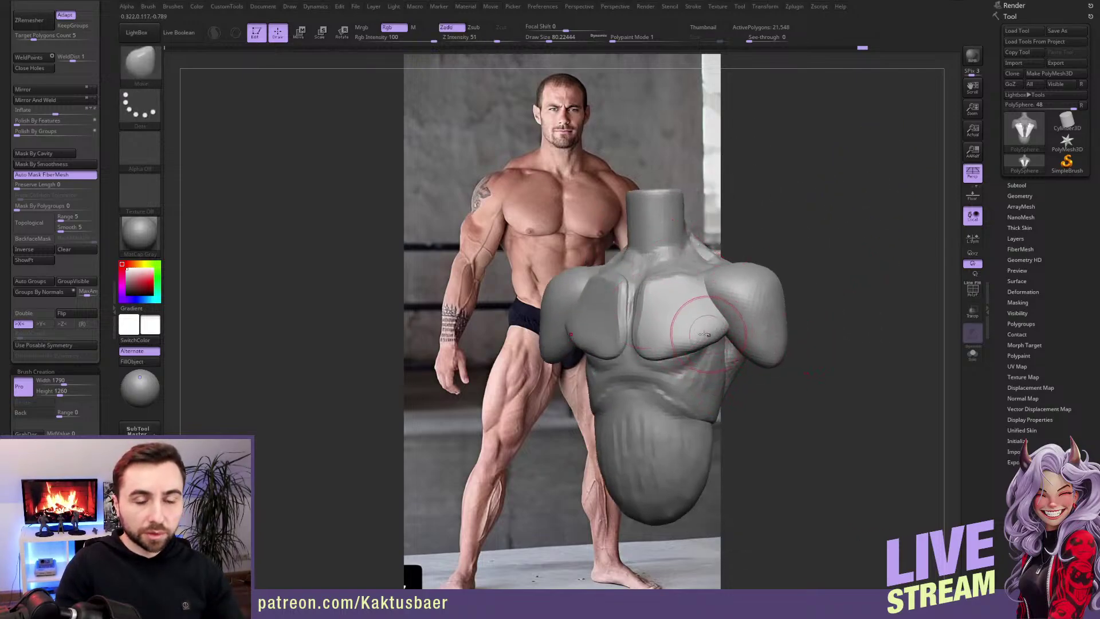
right_drag(676, 402, 668, 363)
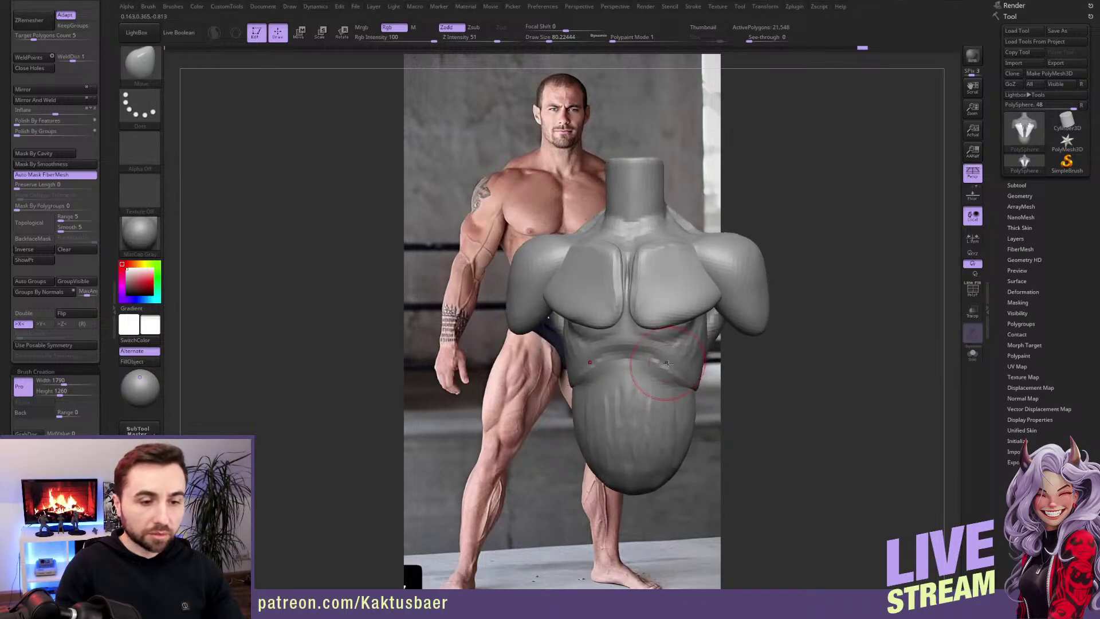
key(b)
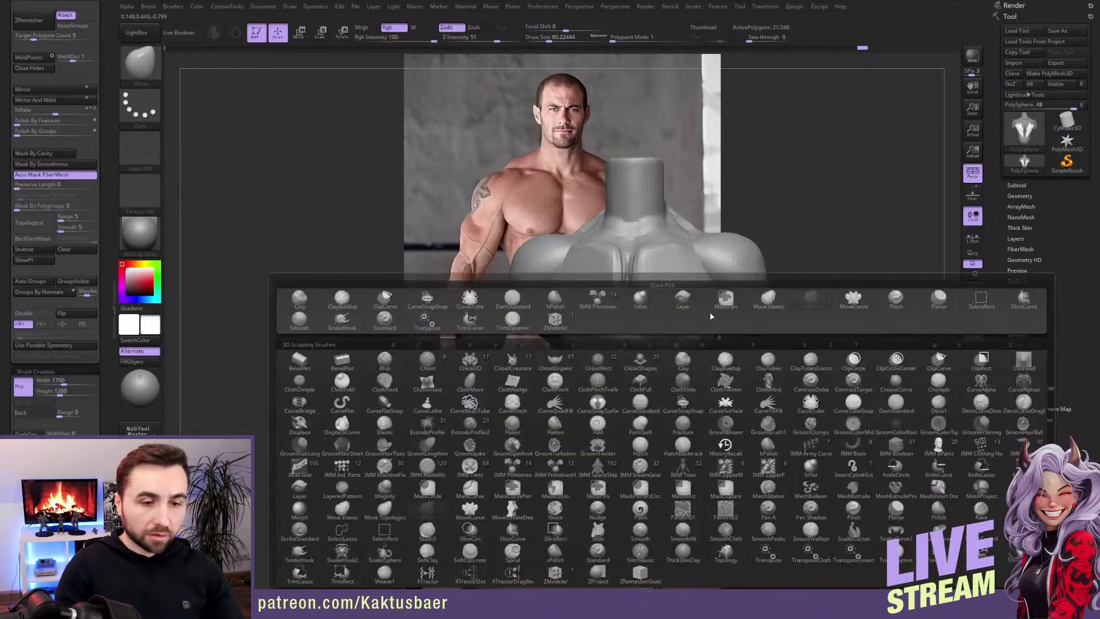
click(584, 299)
right_drag(659, 321, 625, 418)
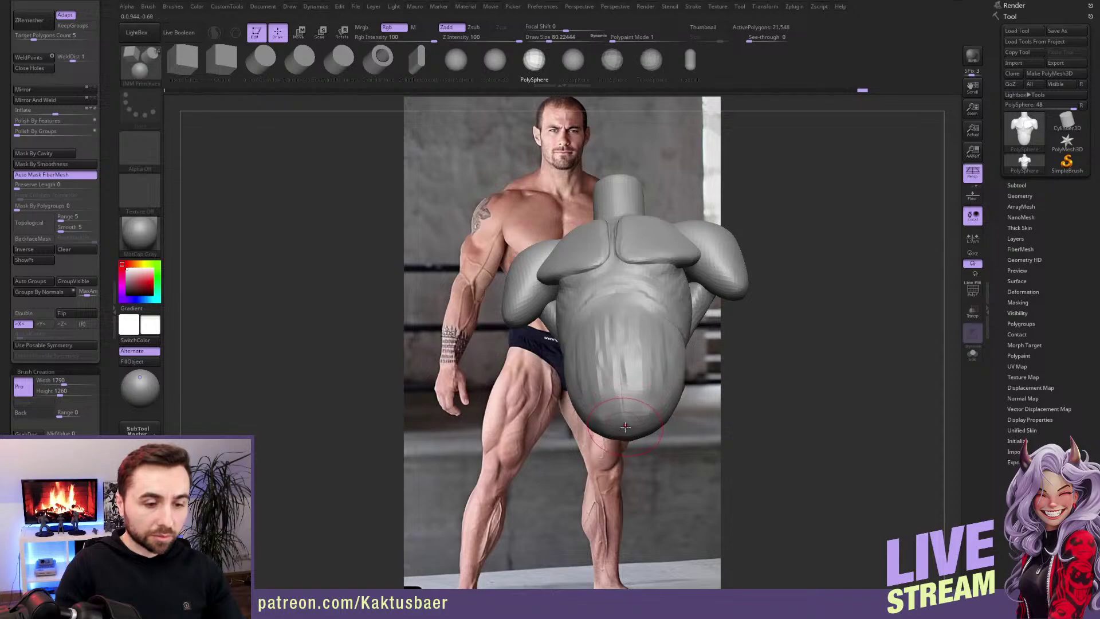
click(624, 426)
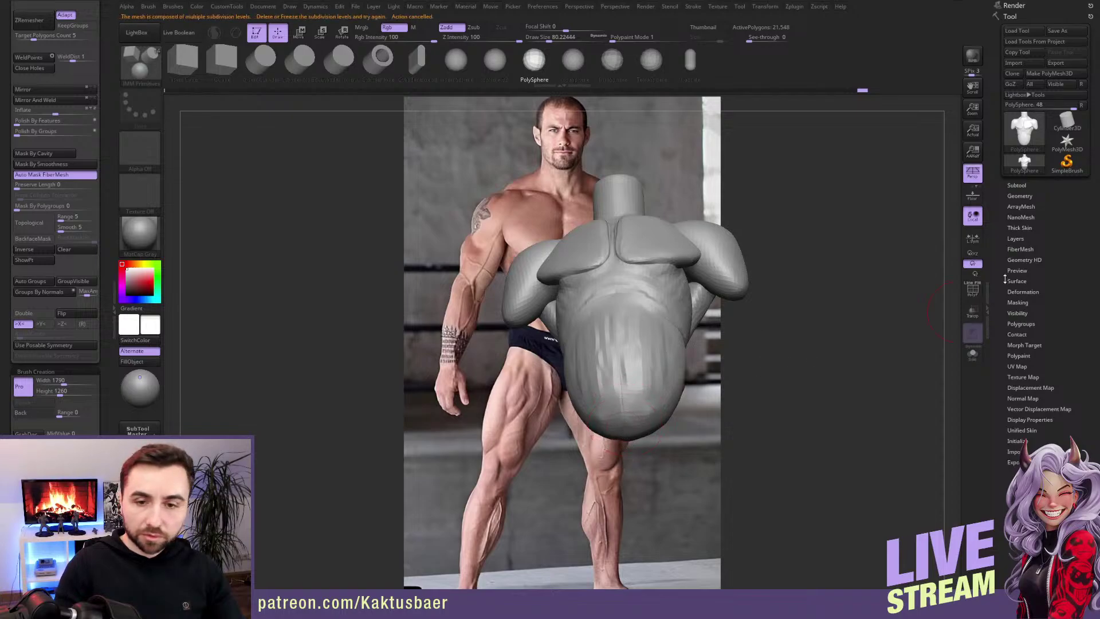
click(1020, 196)
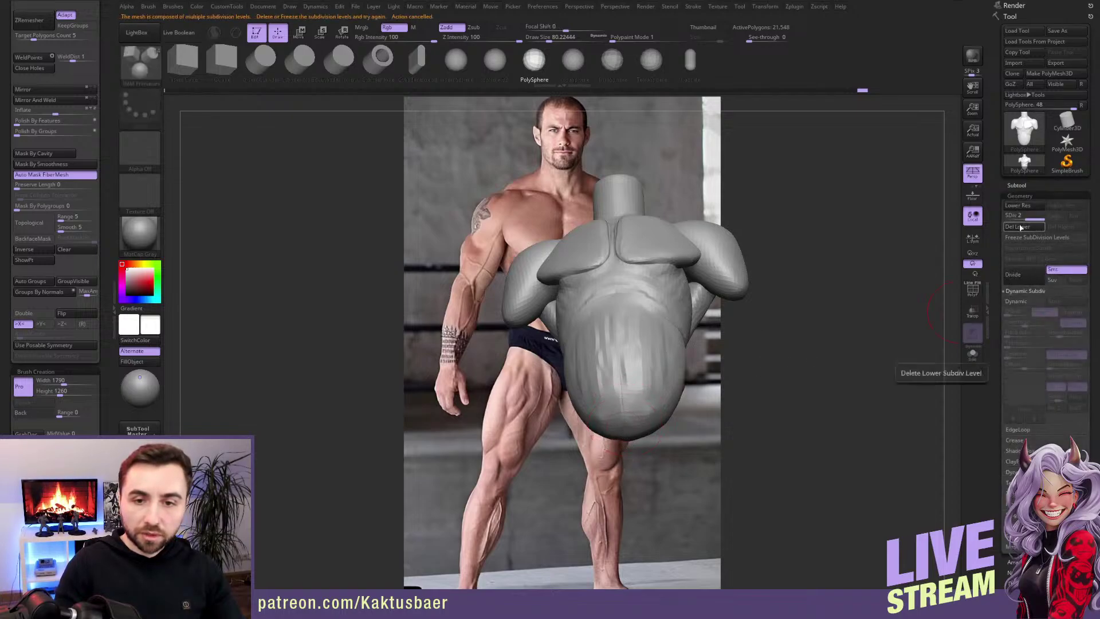
drag(626, 426, 626, 490)
ctrl+right_drag(627, 492, 650, 410)
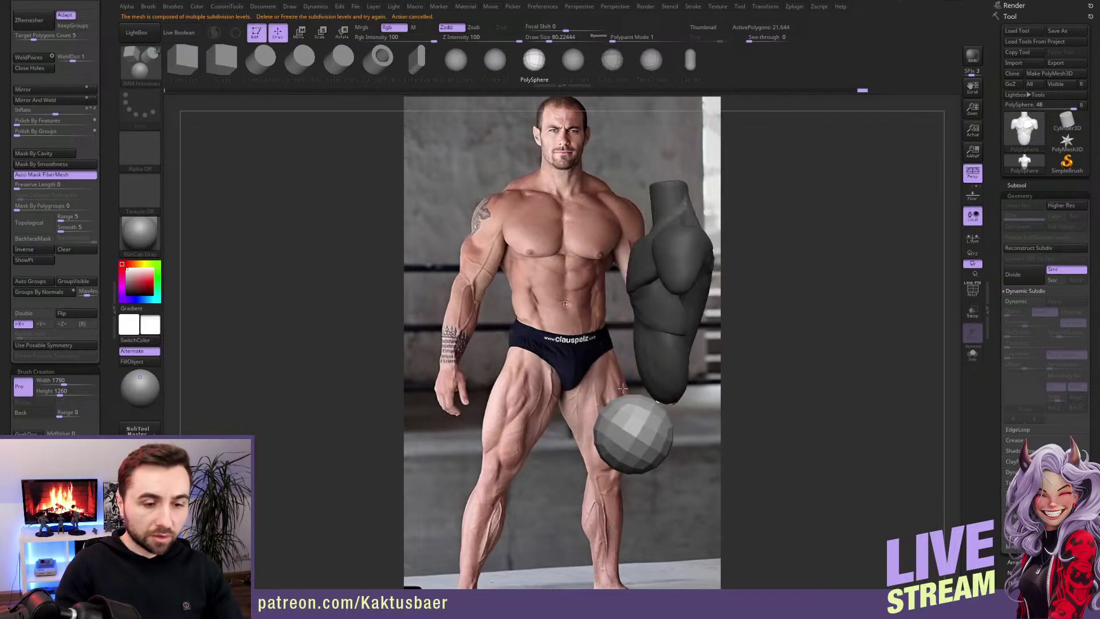
Step: Try to move the inserted sphere up into the lower torso, and undo the insertion
key(w)
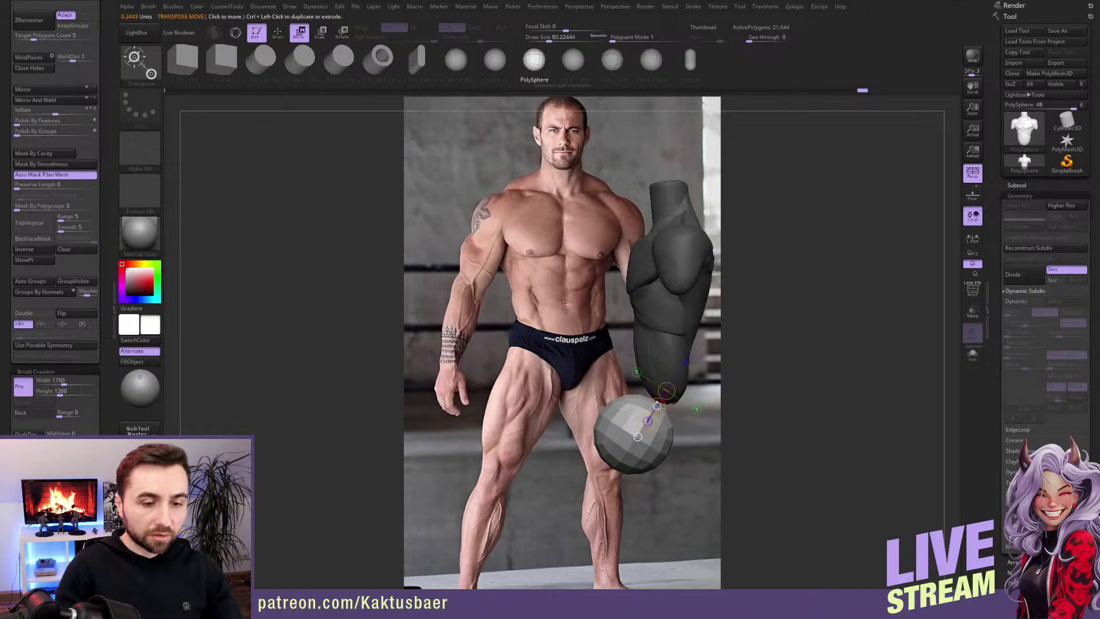
drag(646, 414, 686, 381)
key(q)
right_drag(686, 381, 652, 380)
alt+click(653, 381)
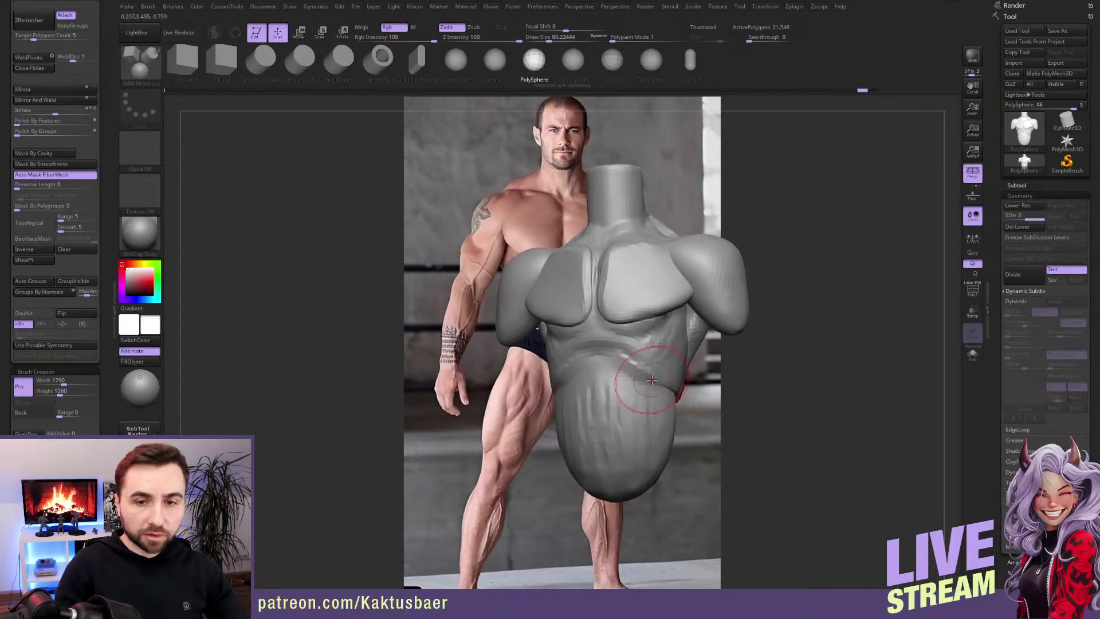
Step: Blend the lats into the sides of the waist with the ClayBuildup brush at a draw size down to about 62
click(1012, 217)
right_drag(790, 321, 677, 345)
key(d)
key(b)
key(c)
key(b)
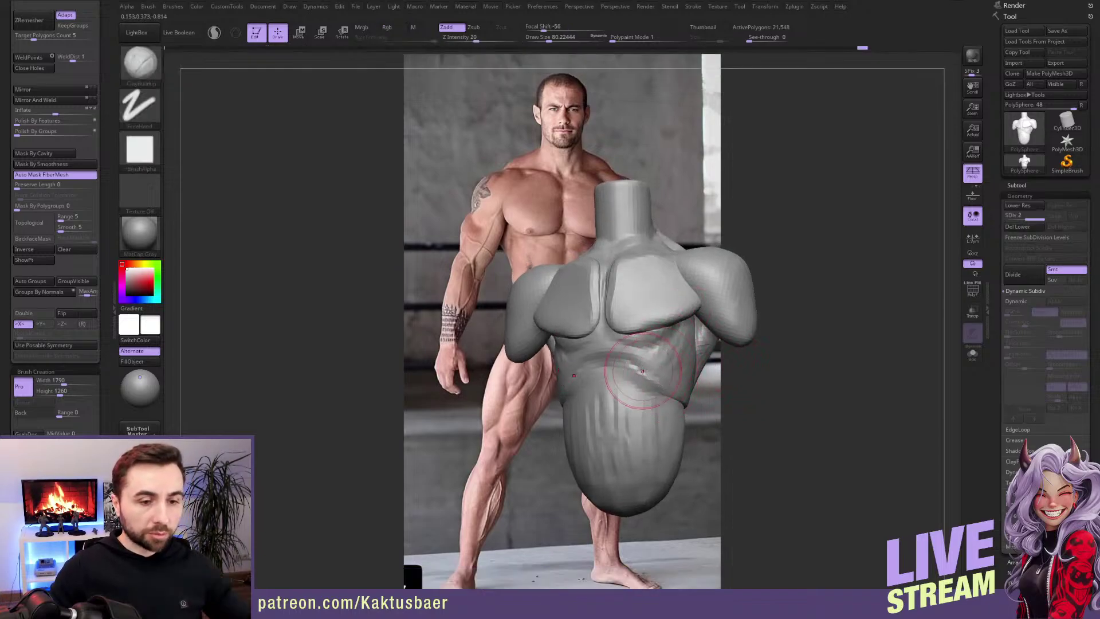
right_drag(653, 343, 671, 343)
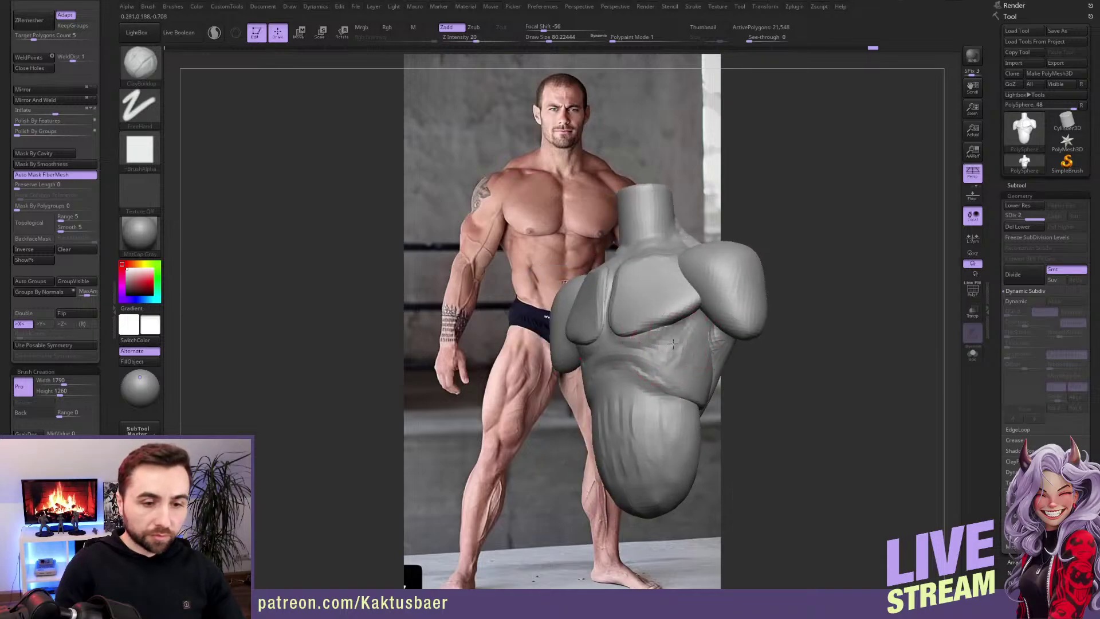
mouse_move(685, 393)
right_down()
mouse_move(663, 369)
mouse_move(715, 369)
mouse_move(700, 361)
right_up()
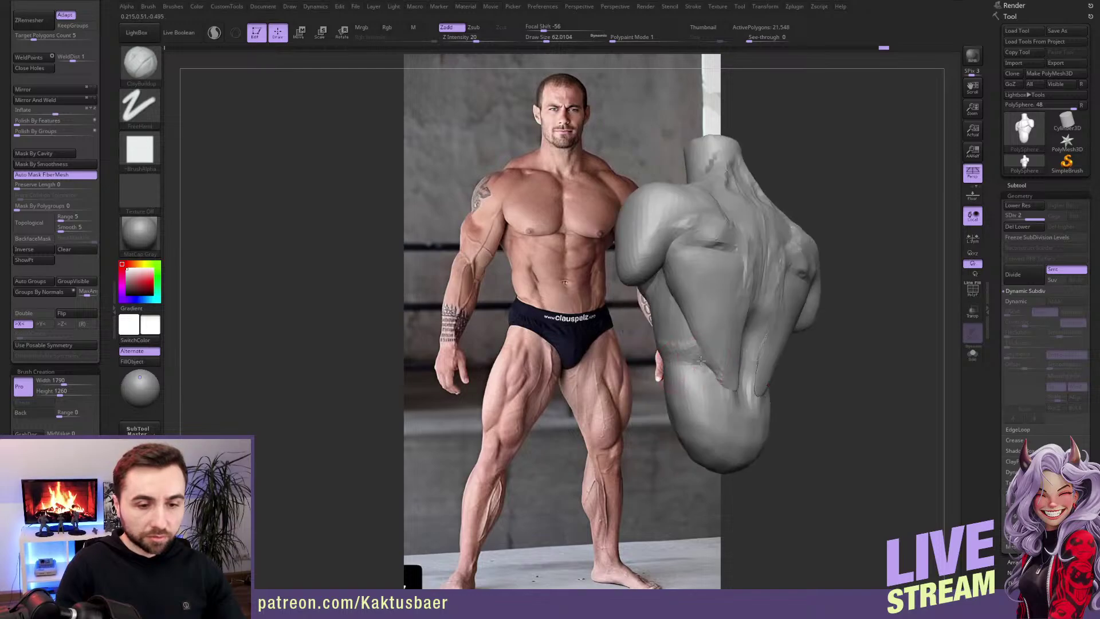
Step: Build up the lower spine and blend the lower ends of the lats with ClayBuildup at draw size about 62
right_drag(732, 397, 738, 367)
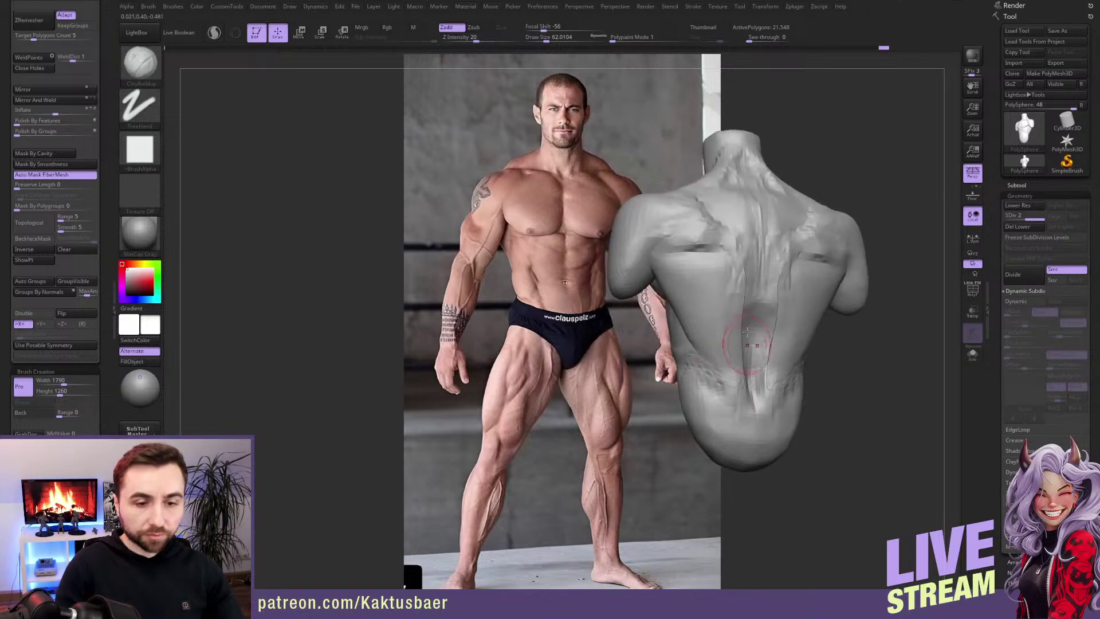
drag(748, 330, 754, 385)
alt+right_drag(745, 394, 730, 393)
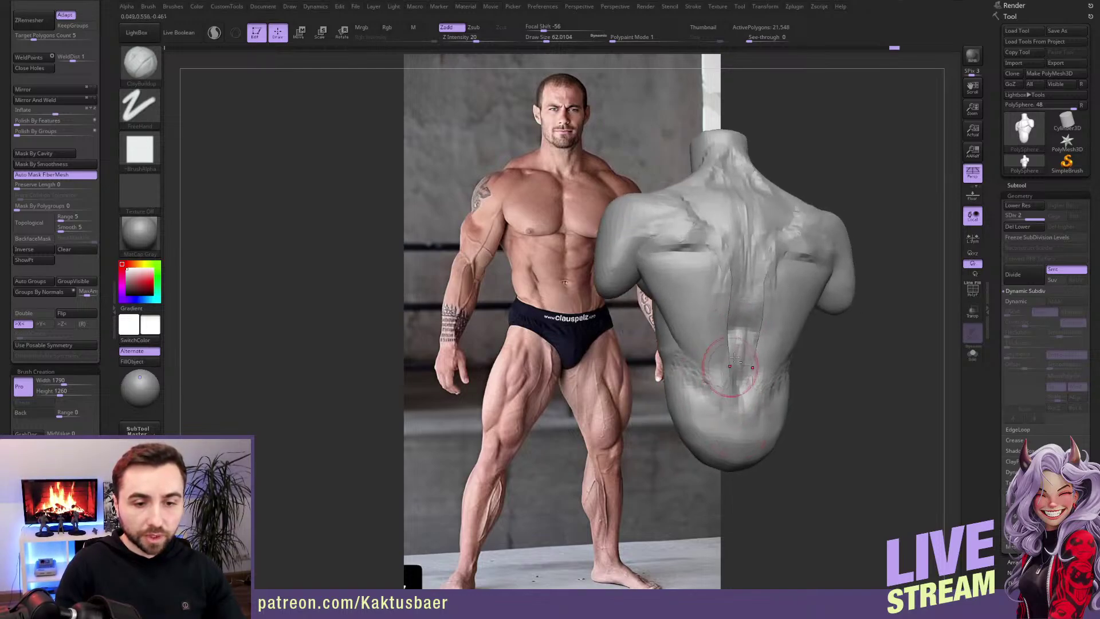
mouse_move(739, 387)
mouse_down()
mouse_move(712, 368)
mouse_move(718, 389)
mouse_up()
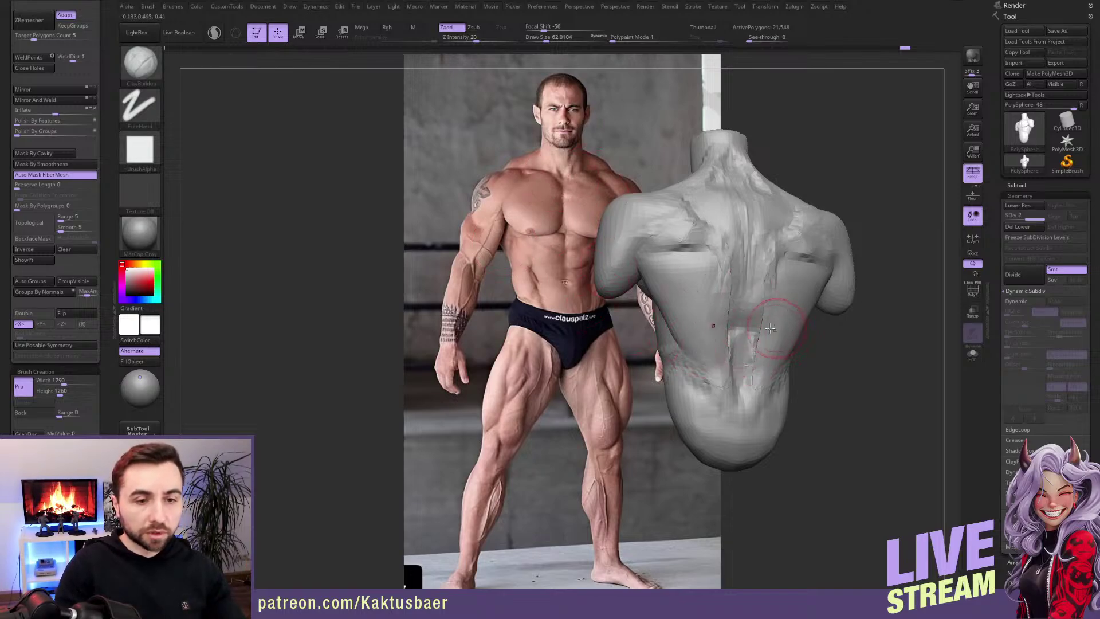
Step: Mask everything except the shoulder muscles
mouse_move(739, 321)
right_down()
mouse_move(749, 334)
mouse_move(726, 366)
mouse_move(699, 310)
mouse_move(704, 283)
mouse_move(737, 311)
right_up()
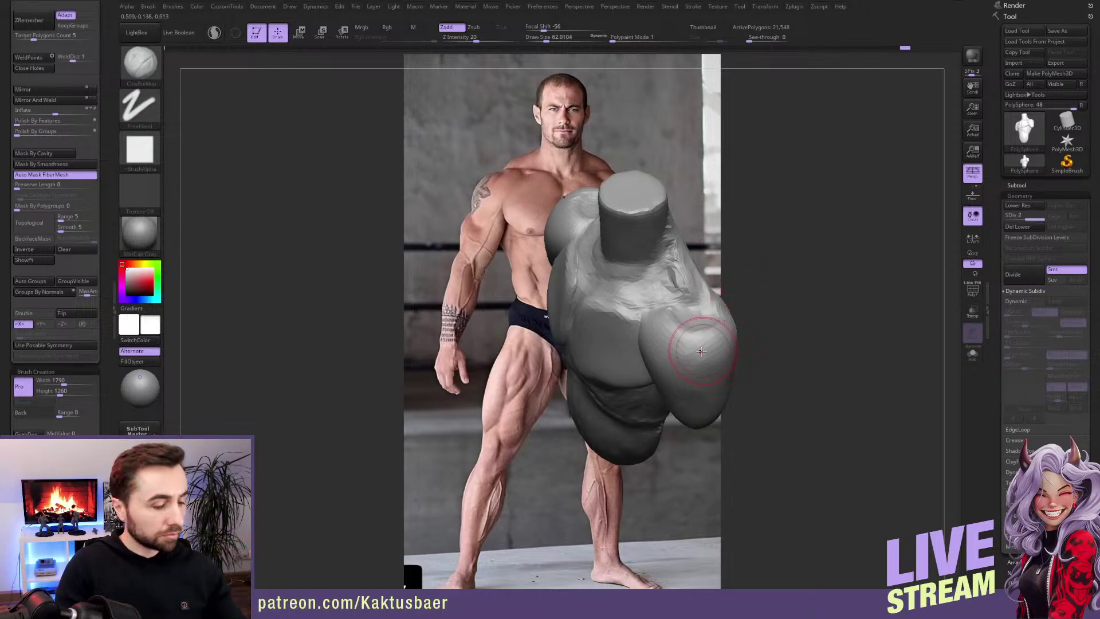
key(w)
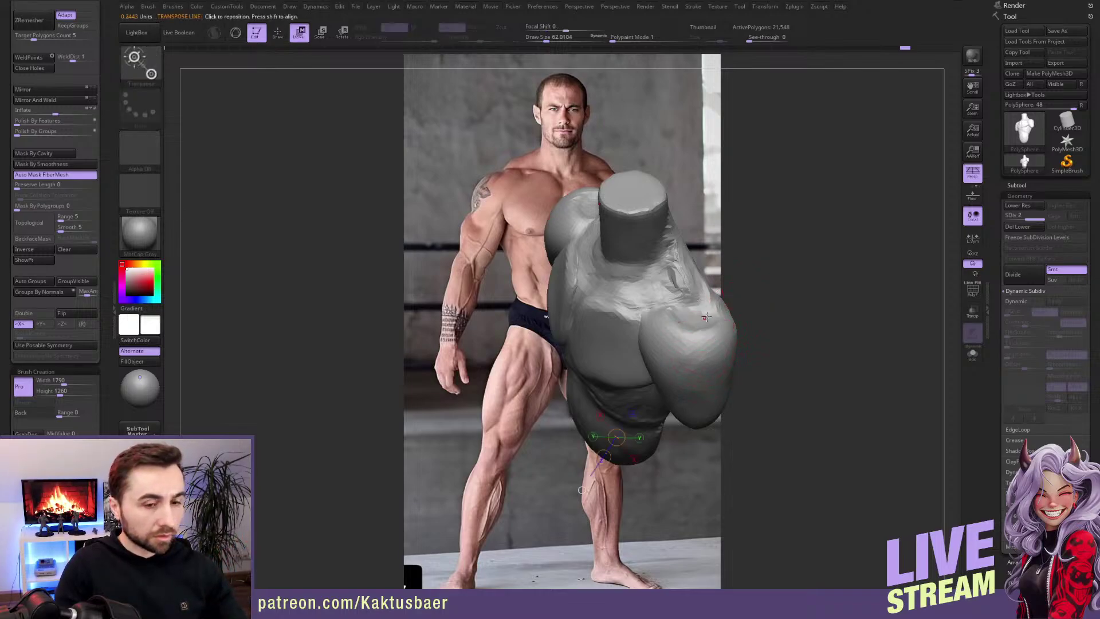
ctrl+drag(713, 342, 761, 304)
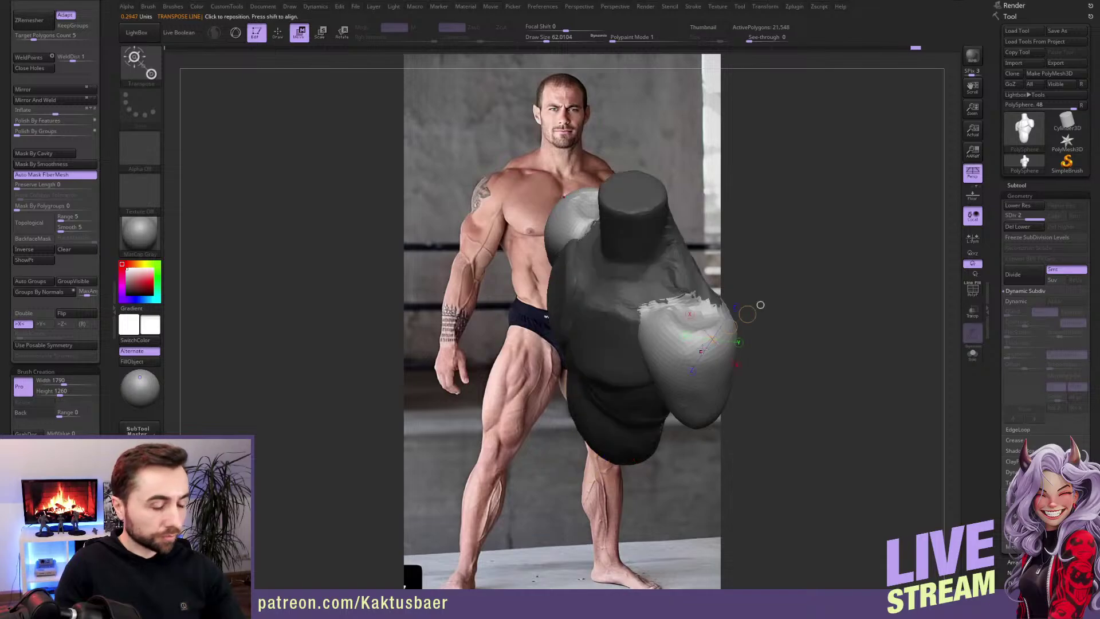
Step: Reshape the unmasked shoulder muscles with the Move brush at draw sizes from about 128 down to 101
key(q)
mouse_move(701, 351)
right_down()
mouse_move(699, 312)
mouse_move(676, 336)
mouse_move(660, 325)
mouse_move(668, 355)
right_up()
key(s)
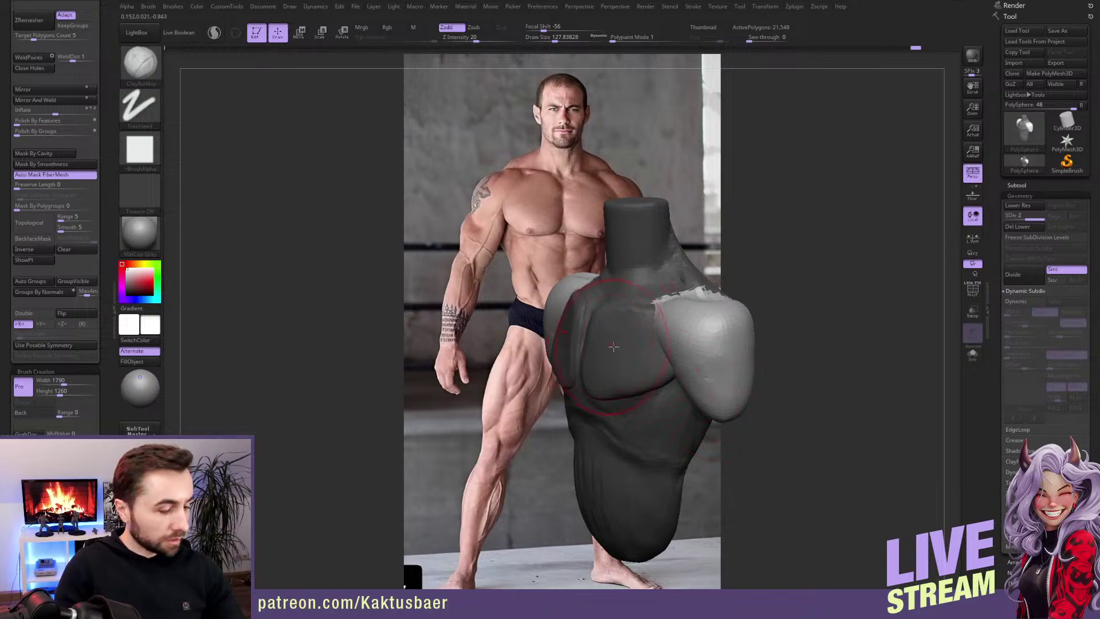
key(b)
key(m)
key(v)
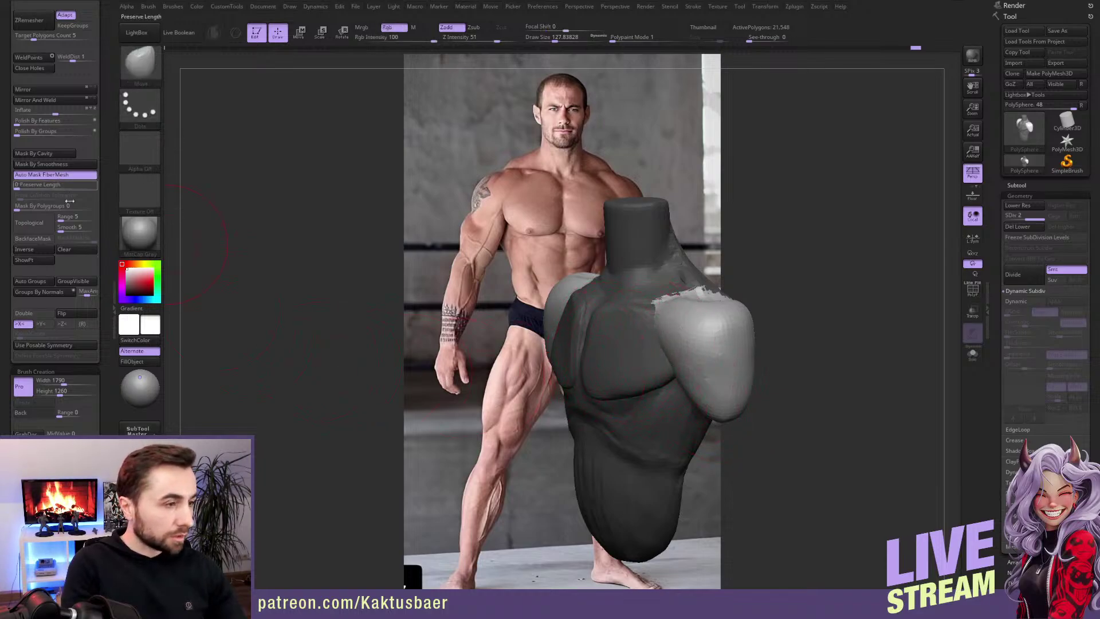
mouse_move(695, 392)
right_down()
mouse_move(692, 326)
mouse_move(664, 336)
mouse_move(696, 318)
mouse_move(681, 328)
right_up()
mouse_move(702, 373)
right_down()
mouse_move(703, 346)
mouse_move(677, 351)
right_up()
drag(714, 404, 726, 394)
right_drag(695, 322, 695, 335)
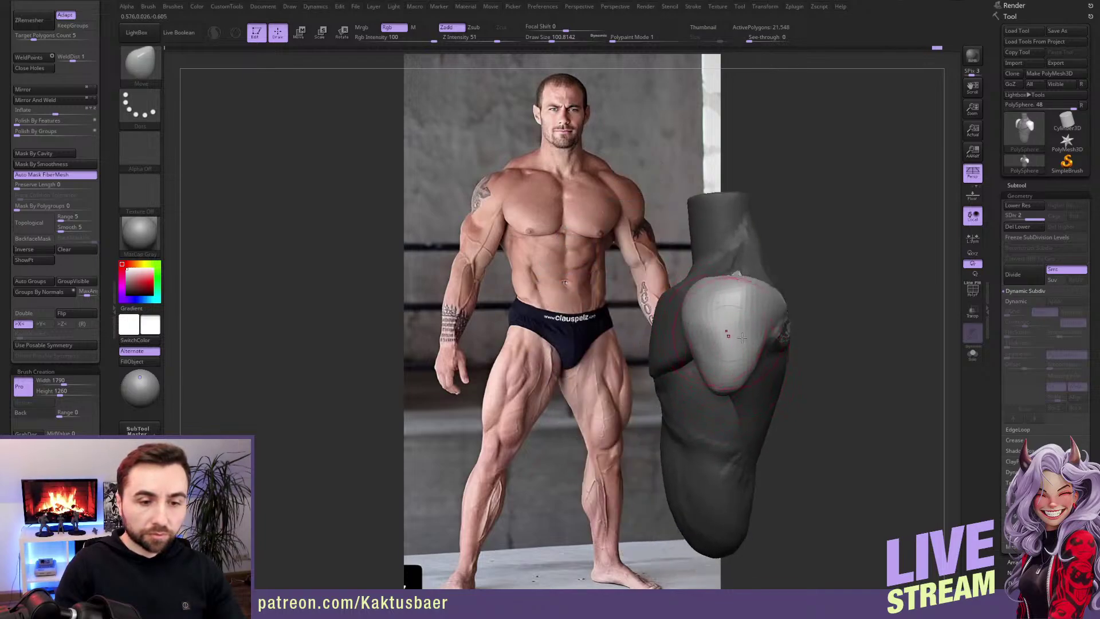
mouse_move(785, 292)
right_down()
mouse_move(721, 346)
mouse_move(647, 309)
right_up()
Step: Delete the lower subdivision levels and insert a mirrored pair of cylinders below the shoulders with the IMM Primitives brush
key(b)
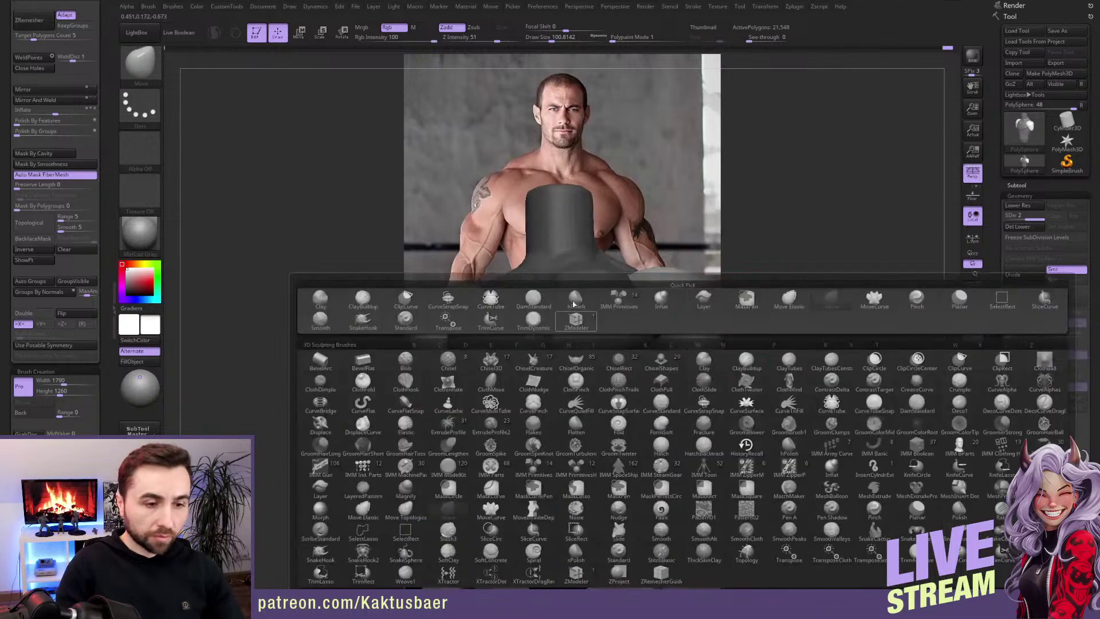
click(619, 298)
click(261, 59)
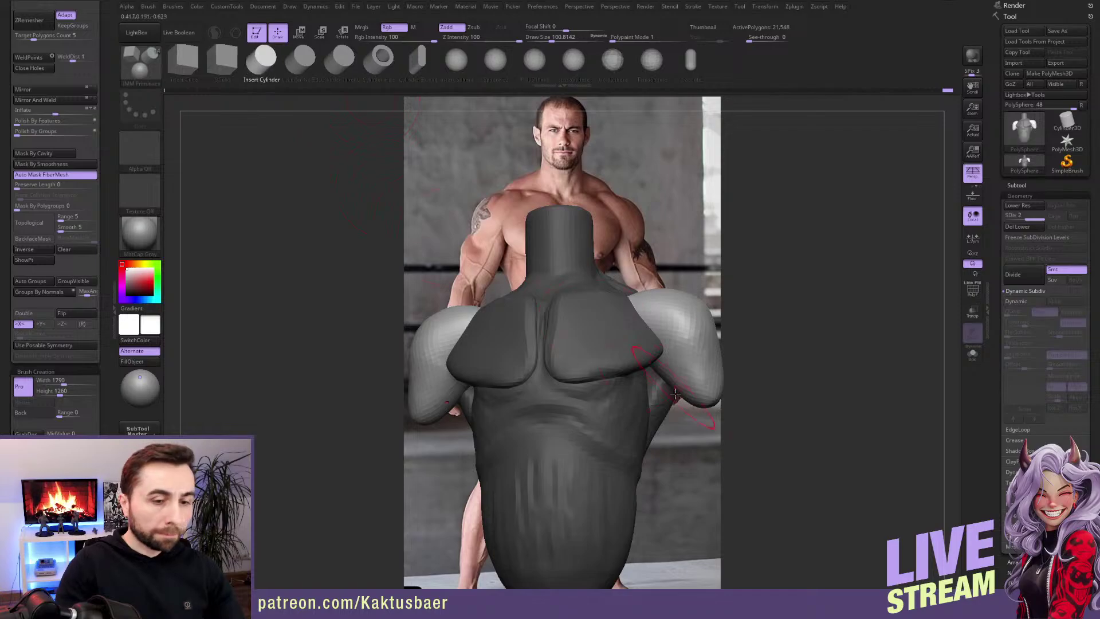
right_drag(544, 344, 653, 360)
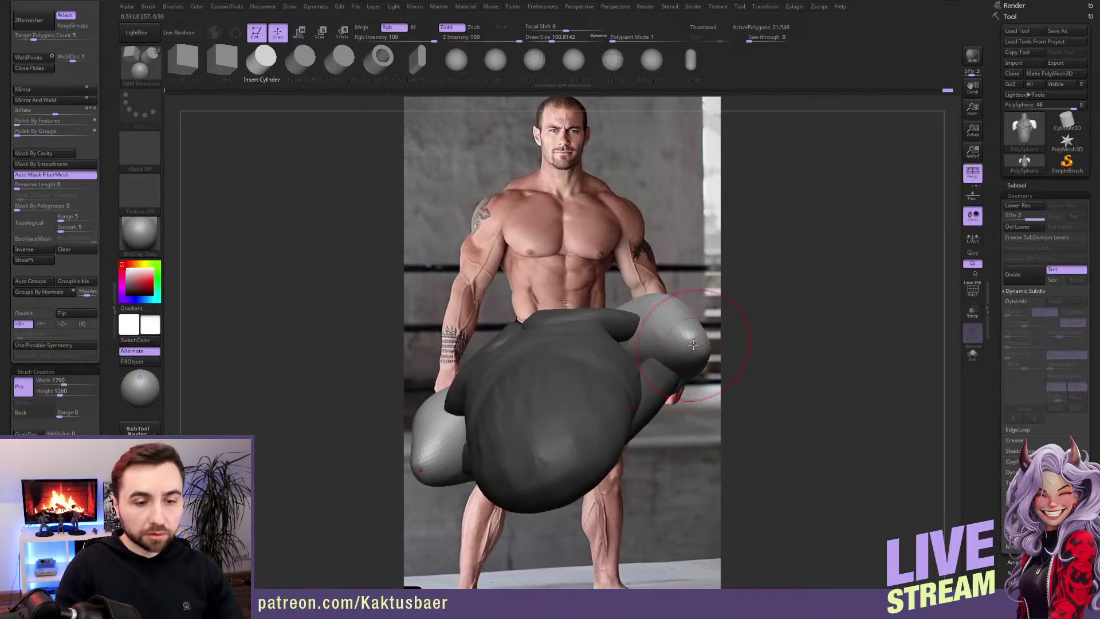
click(1017, 226)
drag(674, 355, 690, 398)
Step: Rotate the inserted cylinders upright and move them up under the shoulder muscles
right_drag(690, 398, 710, 420)
key(r)
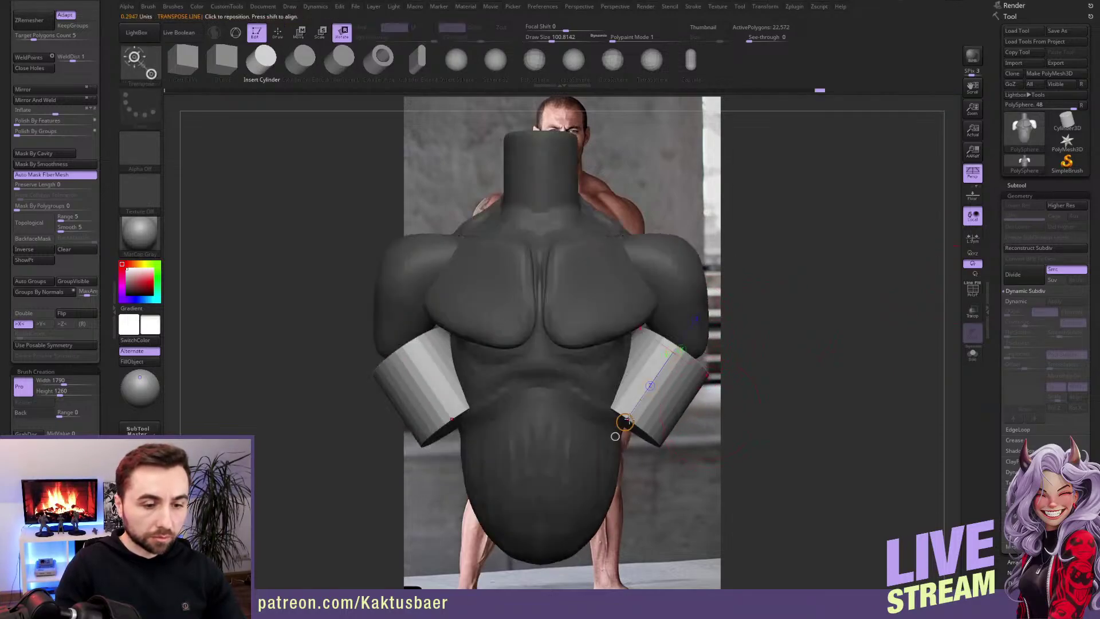
drag(625, 422, 681, 441)
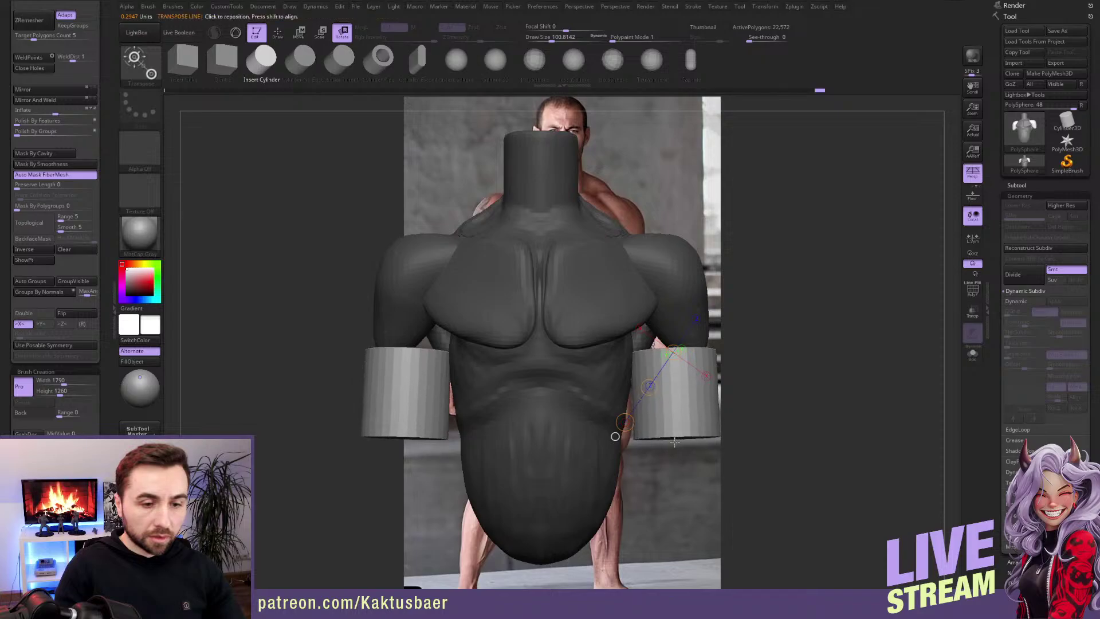
key(w)
drag(650, 389, 632, 342)
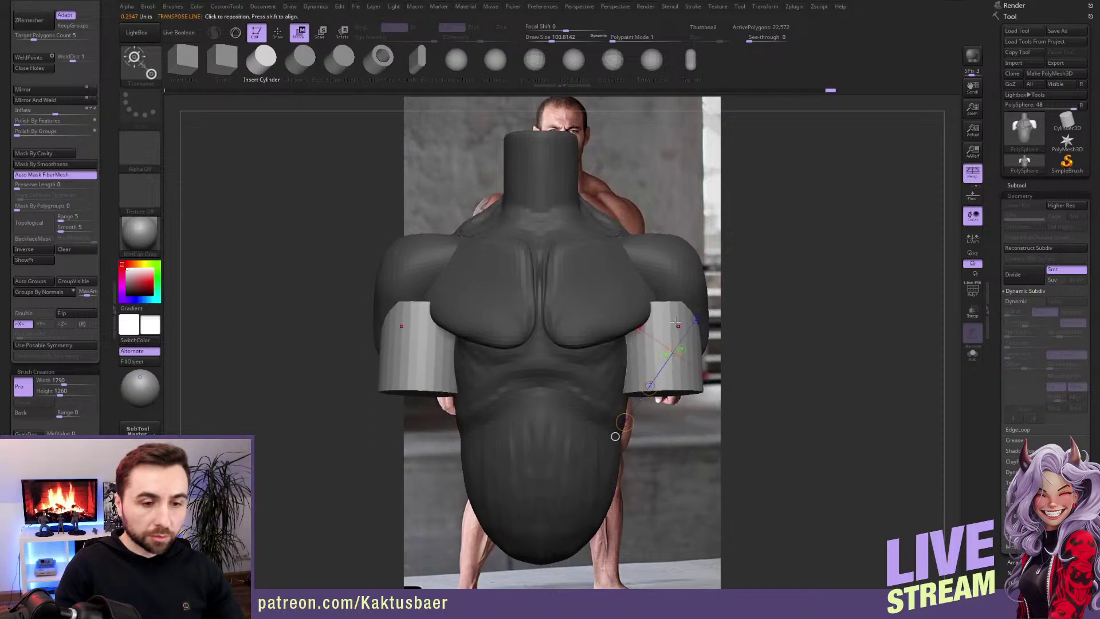
key(q)
Step: Isolate the arm cylinders, turn on local symmetry and scale them down
ctrl+shift+click(682, 356)
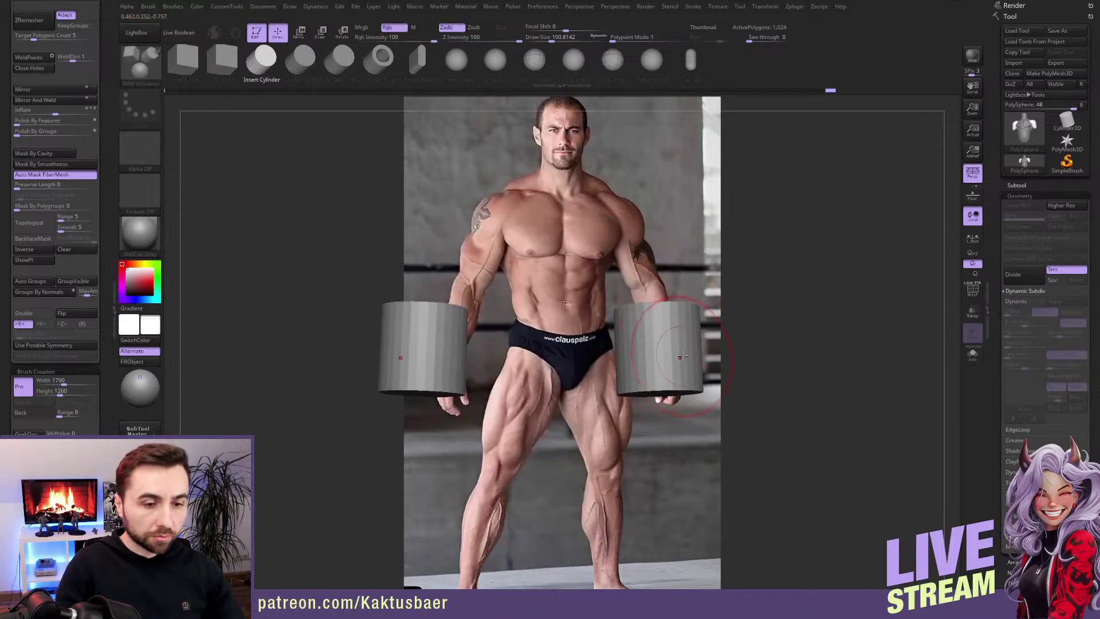
drag(705, 331, 702, 352)
key(e)
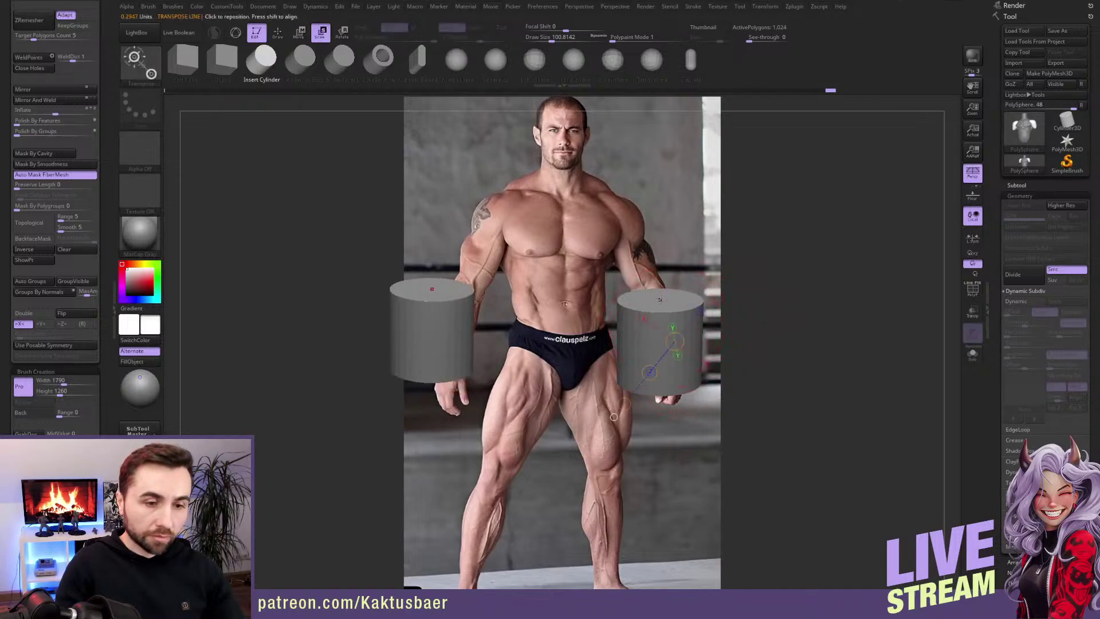
drag(661, 221, 660, 242)
click(972, 237)
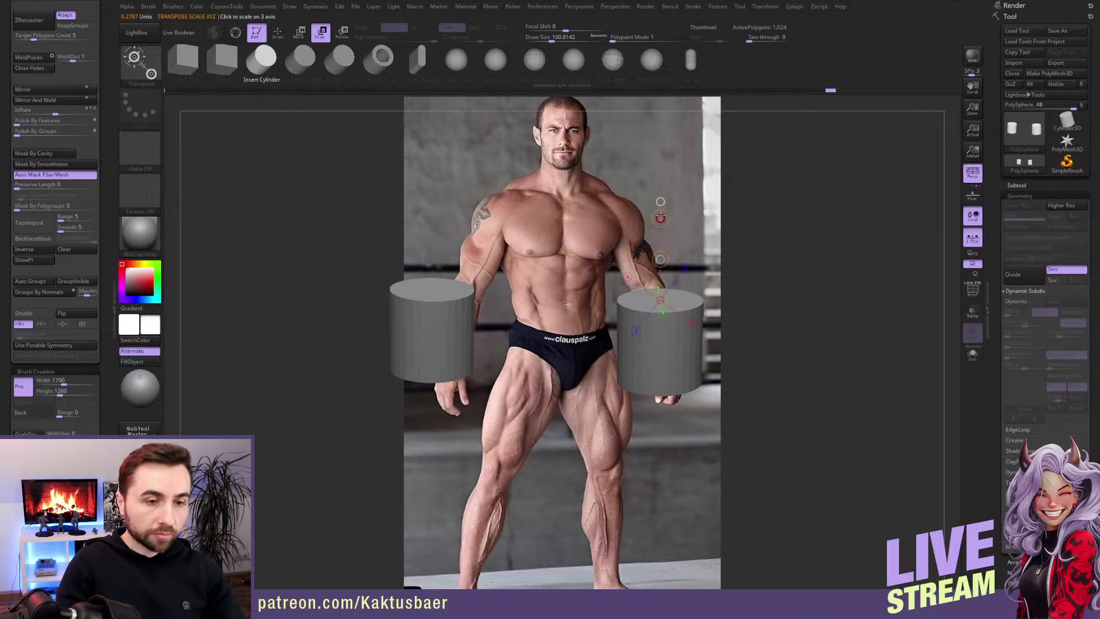
drag(704, 375, 706, 368)
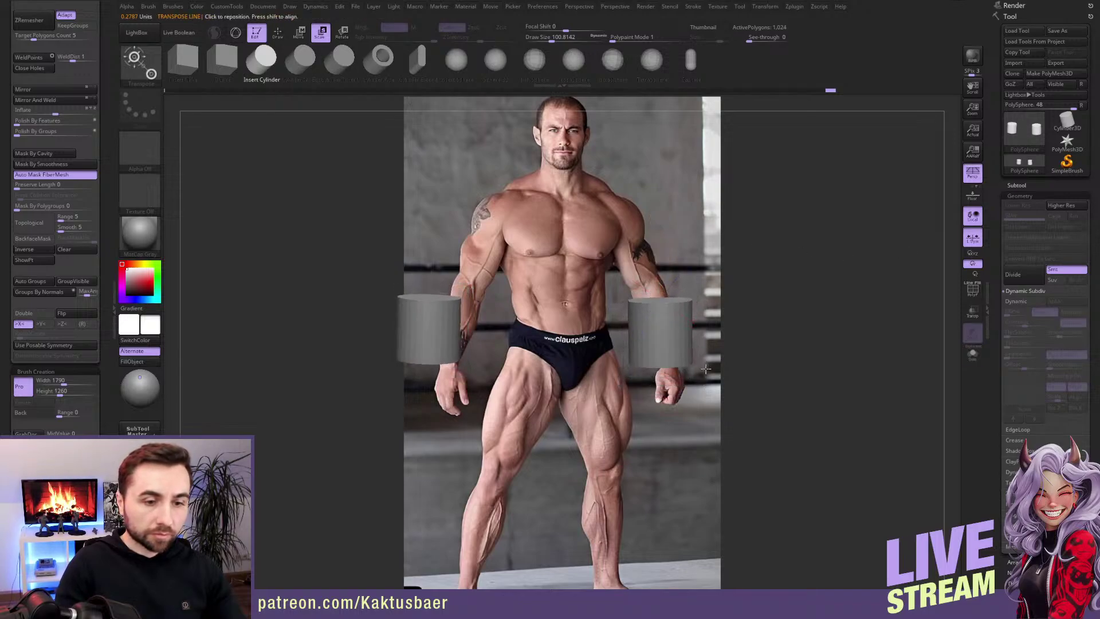
Step: Show the torso again, fit the cylinders under the shoulder muscles and adjust their rotation
key(w)
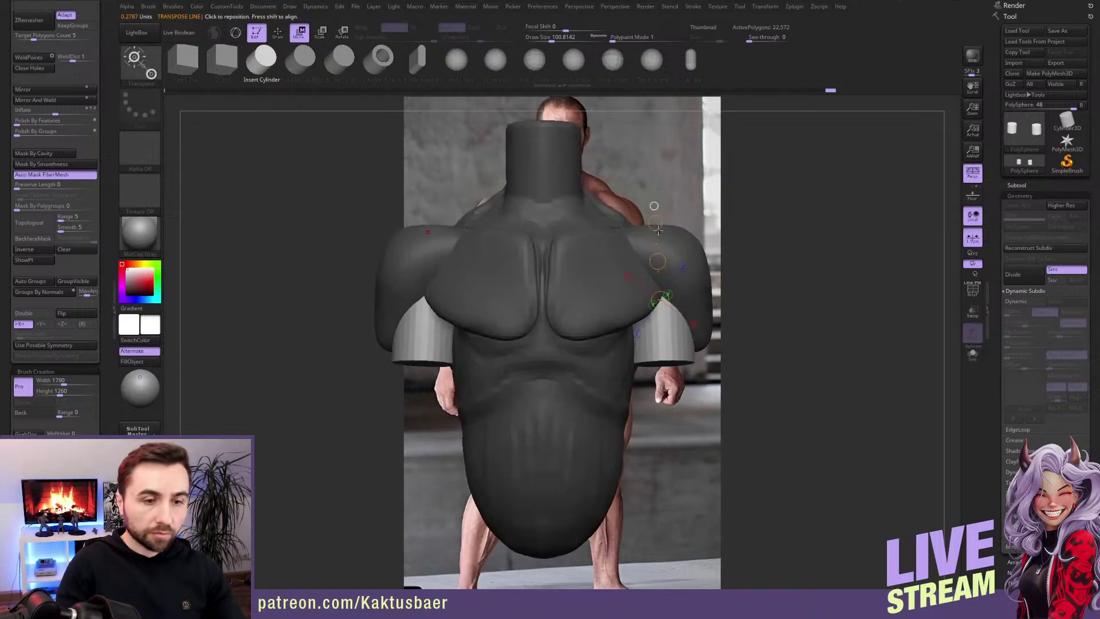
drag(653, 190, 669, 279)
drag(745, 280, 662, 298)
key(r)
mouse_move(676, 240)
mouse_down()
mouse_move(666, 234)
mouse_move(669, 267)
mouse_up()
key(w)
key(q)
Step: Extend the arm cylinders further down beside the torso in the front view
shift+drag(739, 270, 660, 327)
key(w)
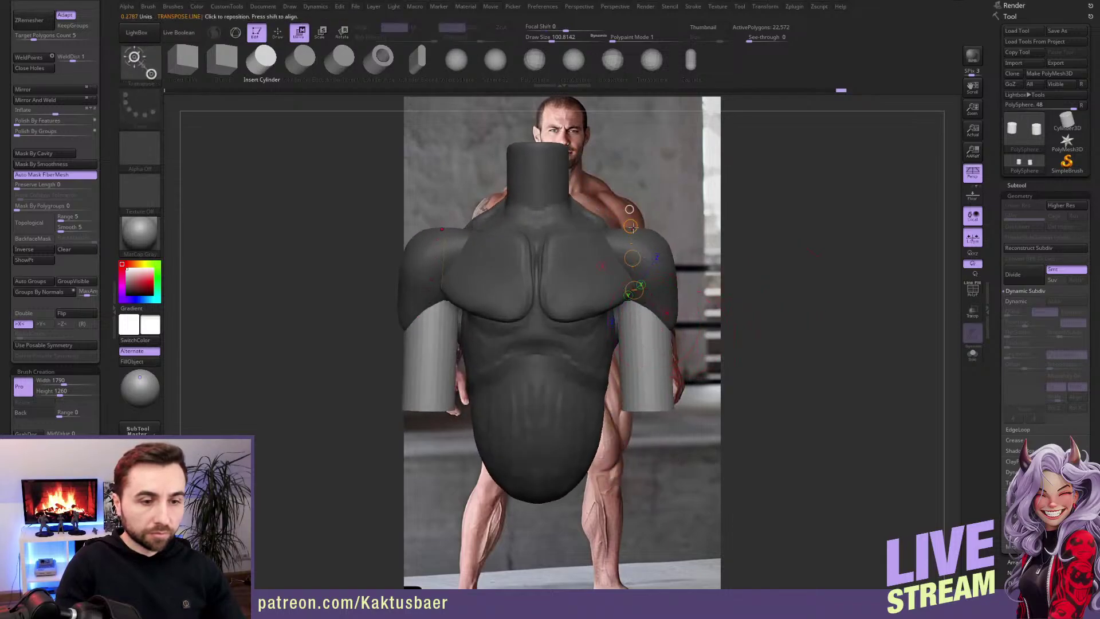
drag(632, 227, 632, 247)
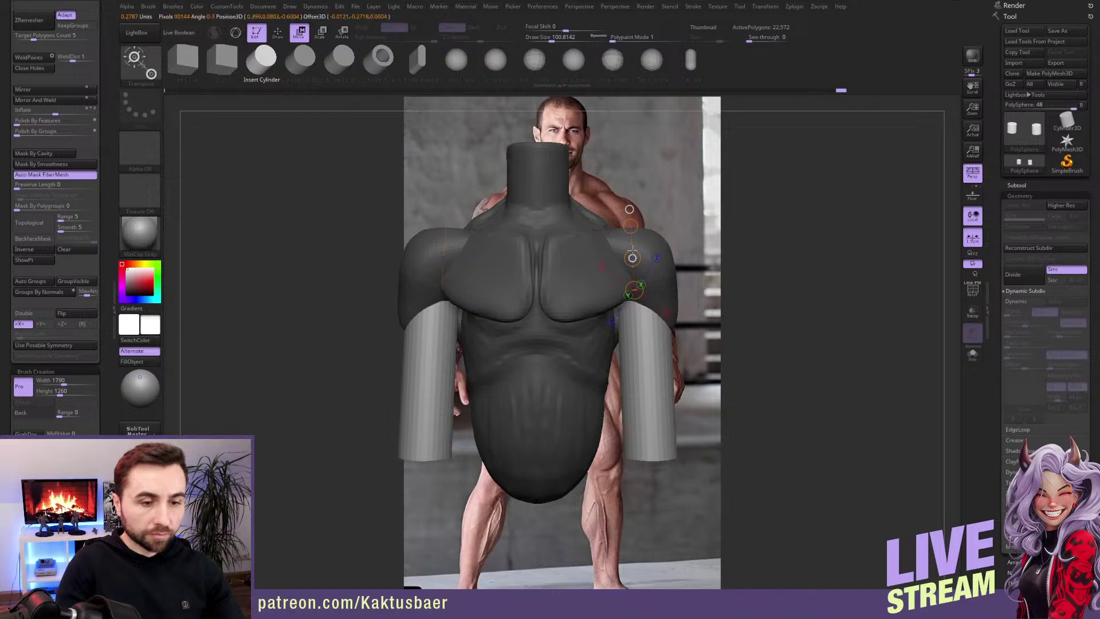
Step: Rotate the arm cylinders upright in the side view and align them beneath the shoulder muscles
key(q)
mouse_move(745, 343)
mouse_down()
mouse_move(619, 316)
mouse_move(640, 339)
mouse_up()
key(w)
key(r)
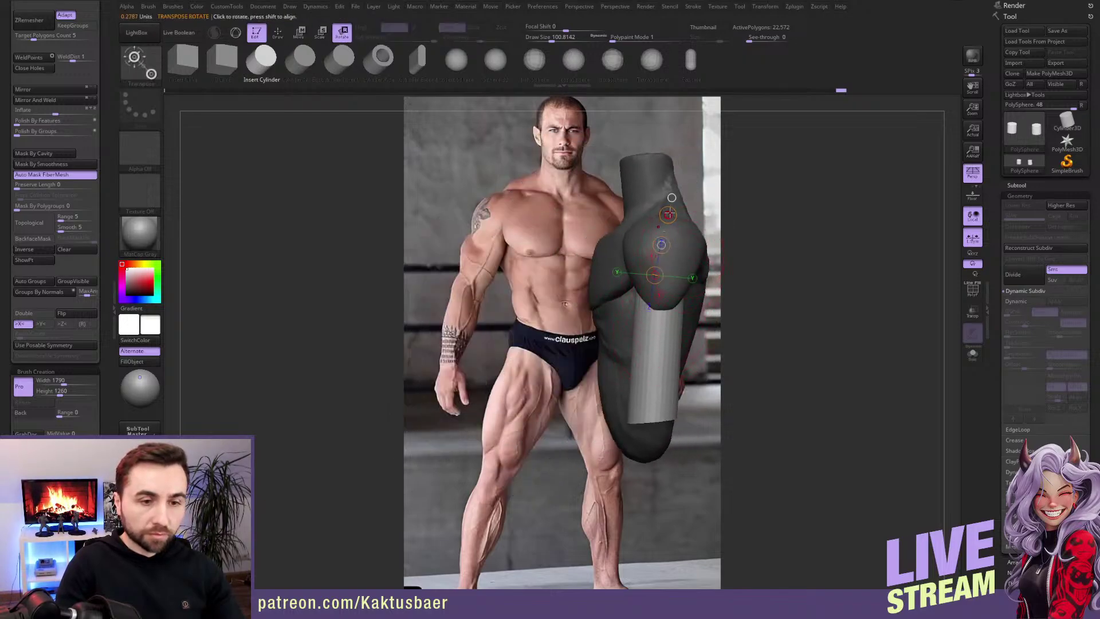
drag(670, 219, 671, 215)
key(w)
key(r)
key(q)
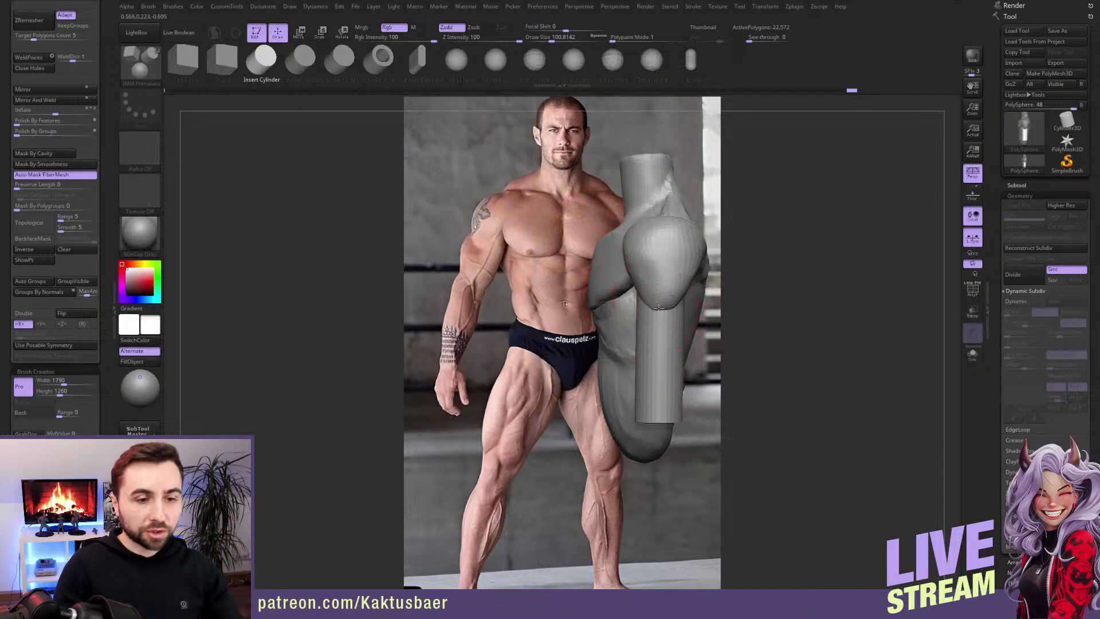
Step: Mask everything except the pectoral muscles and switch to the Move brush
right_drag(639, 321, 620, 228)
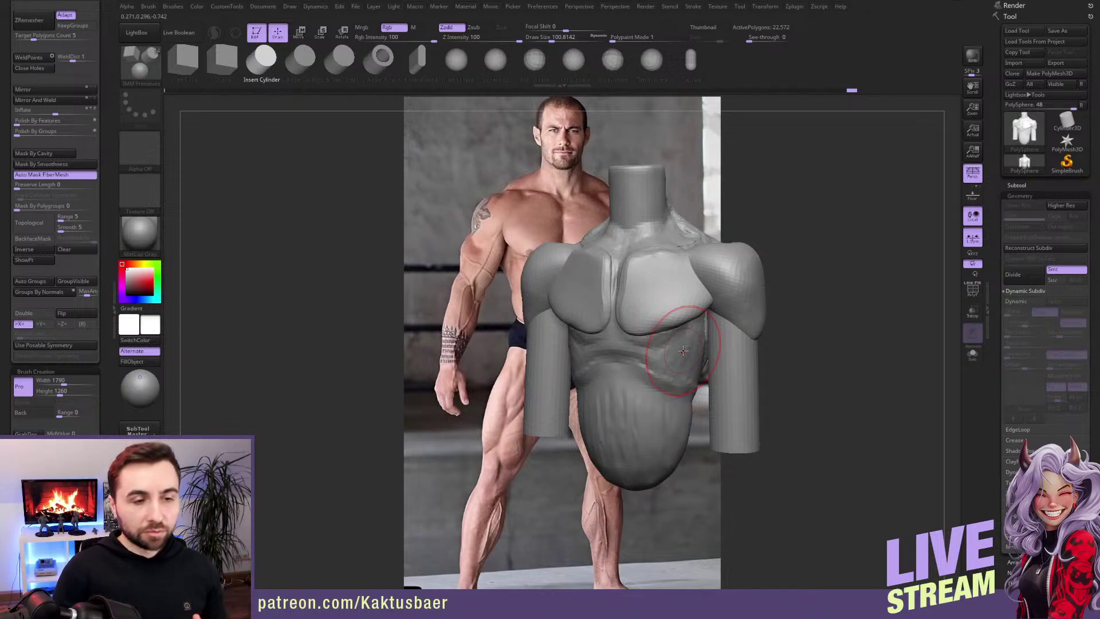
mouse_move(699, 333)
mouse_down()
mouse_move(659, 298)
mouse_move(688, 295)
mouse_move(720, 337)
mouse_move(670, 287)
mouse_move(645, 292)
mouse_move(663, 321)
mouse_move(658, 298)
mouse_move(653, 306)
mouse_move(665, 301)
mouse_move(659, 314)
mouse_up()
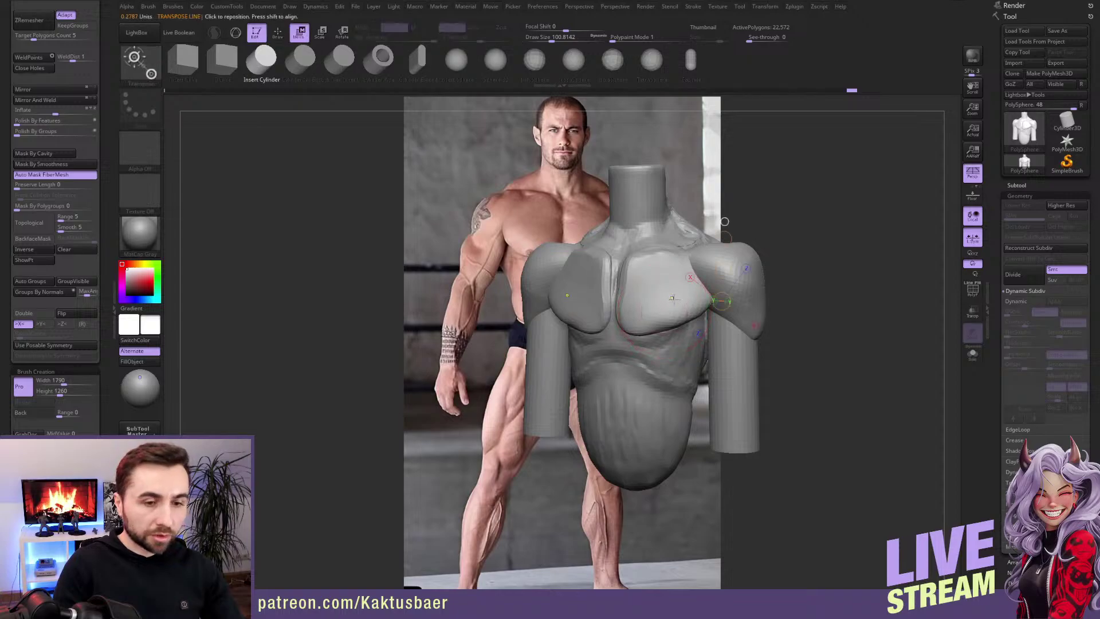
ctrl+click(663, 298)
right_drag(662, 298, 672, 304)
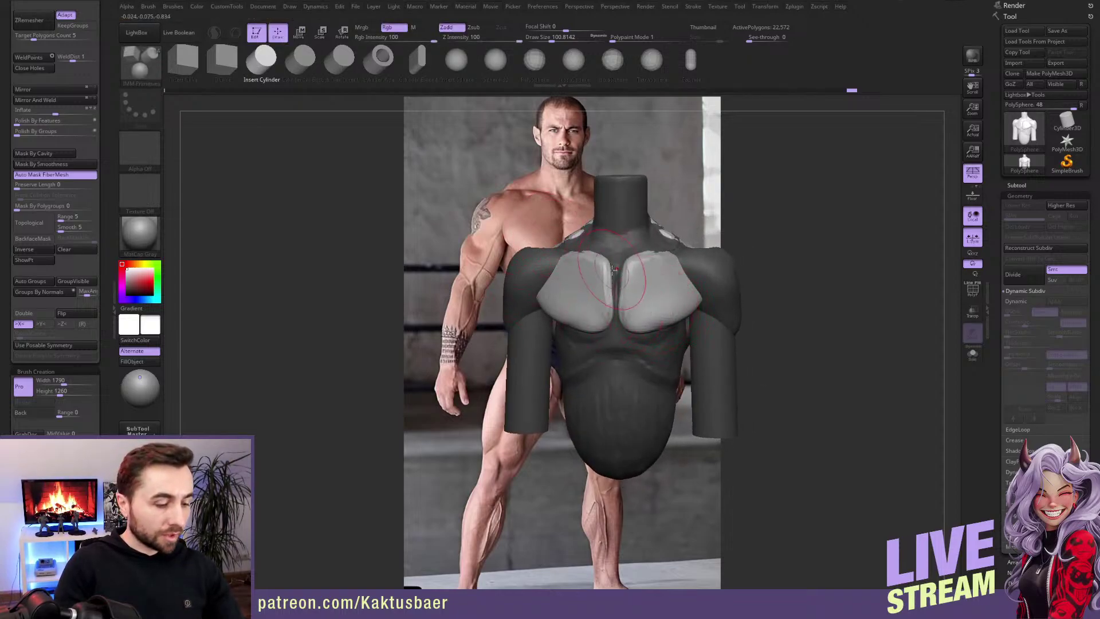
key(b)
key(m)
key(v)
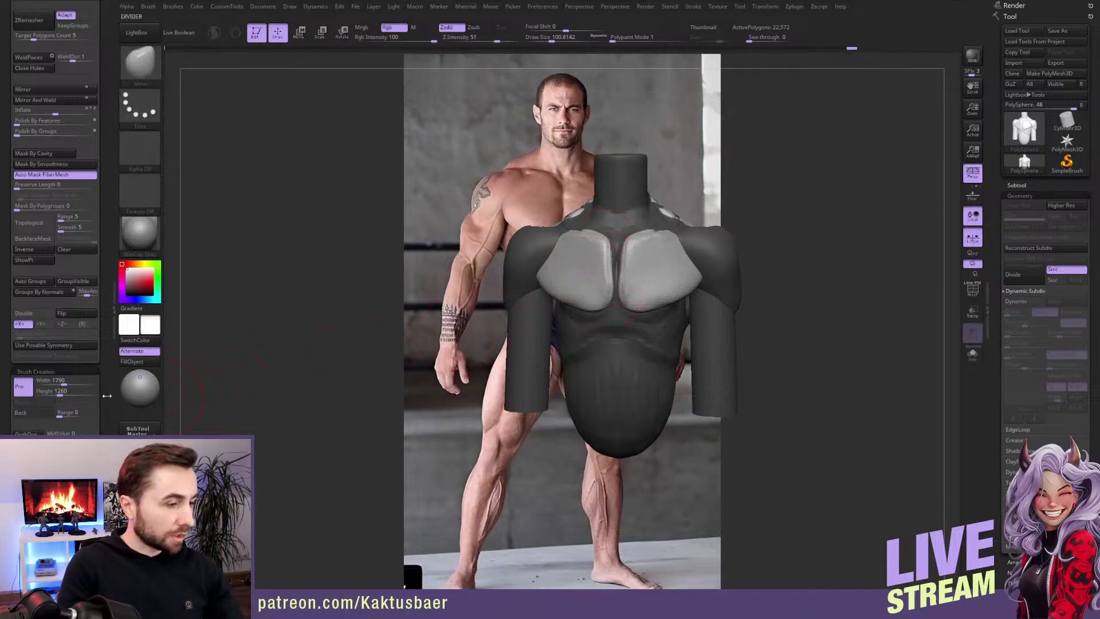
Step: Recall the stored Cust1 view to line the torso up with the photo and clear the mask
scroll(88, 295, down, 8)
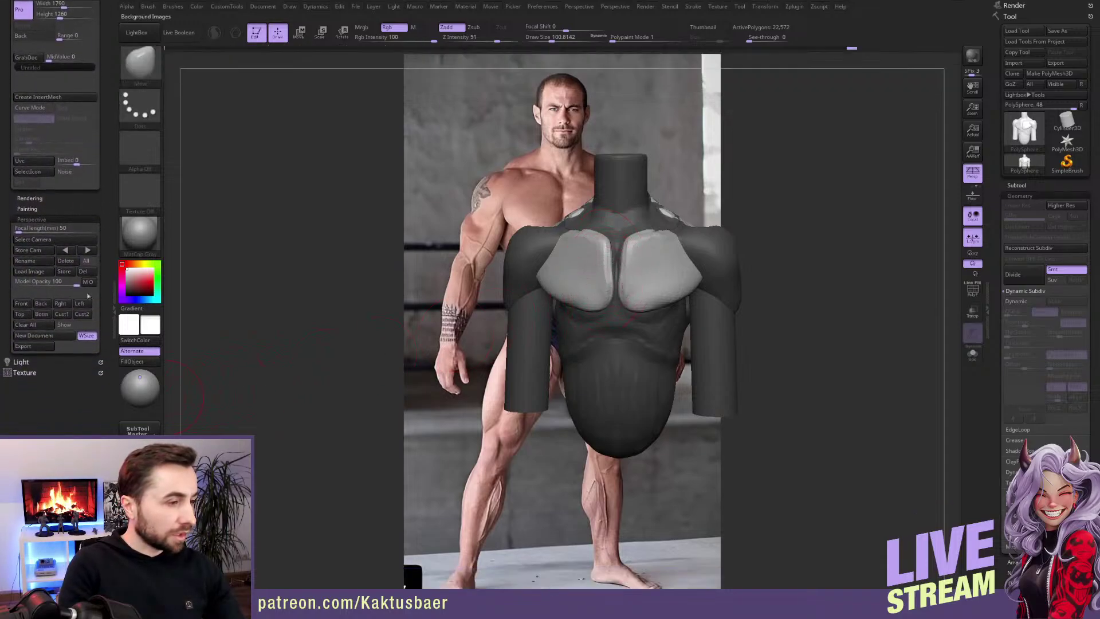
click(66, 312)
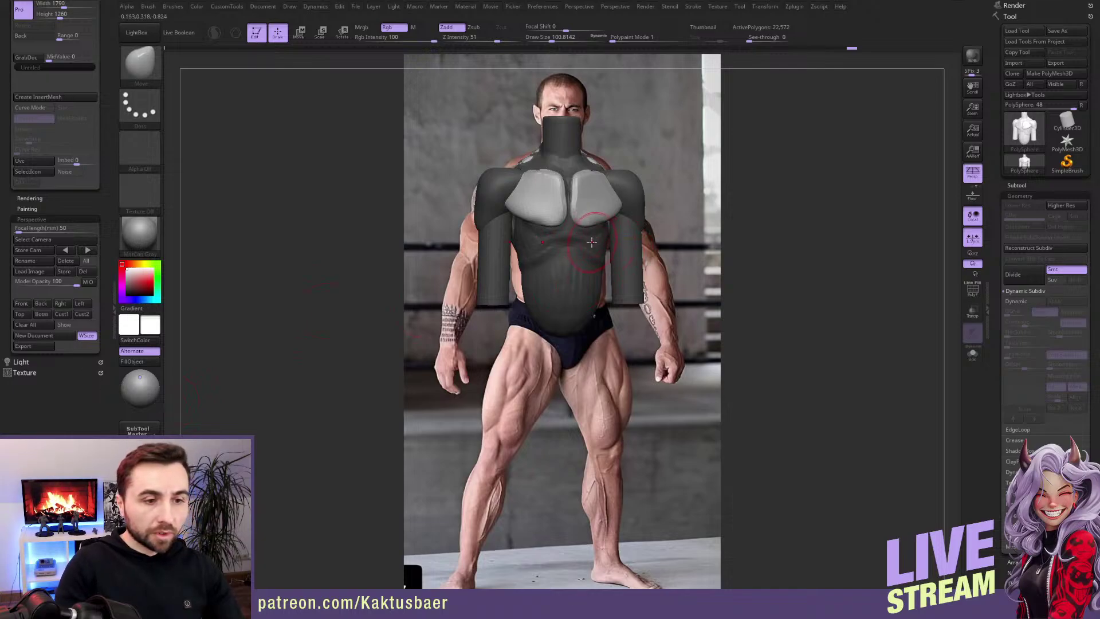
ctrl+shift+click(709, 167)
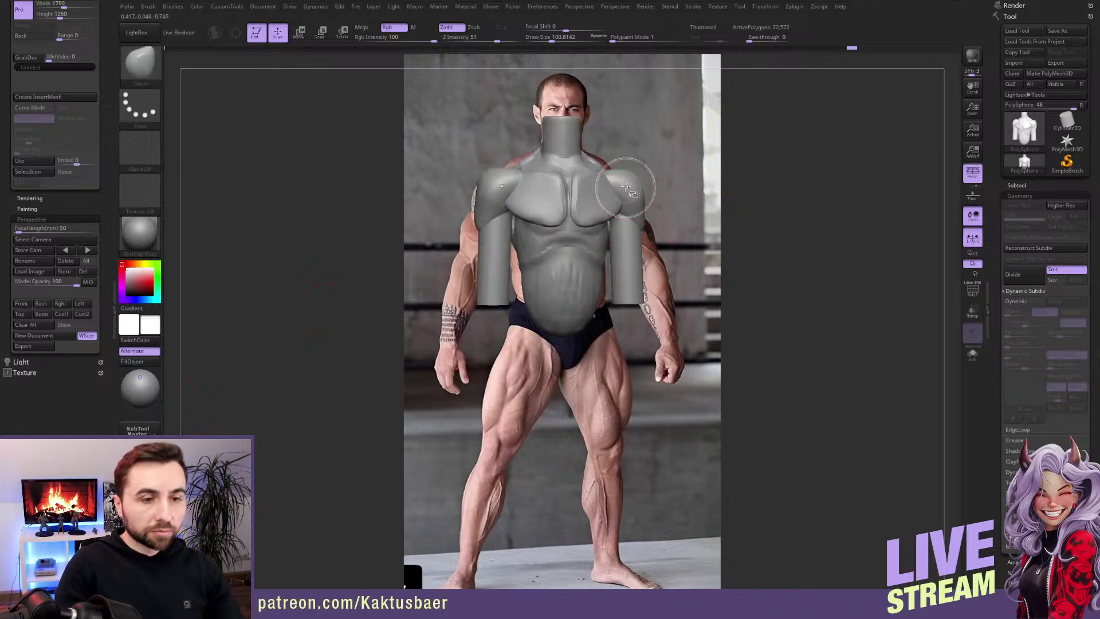
Step: Isolate the shoulder muscles and pull their outer contour to the photo's shoulders with the Move brush, undoing unwanted strokes
ctrl+shift+click(623, 185)
key(b)
key(s)
key(t)
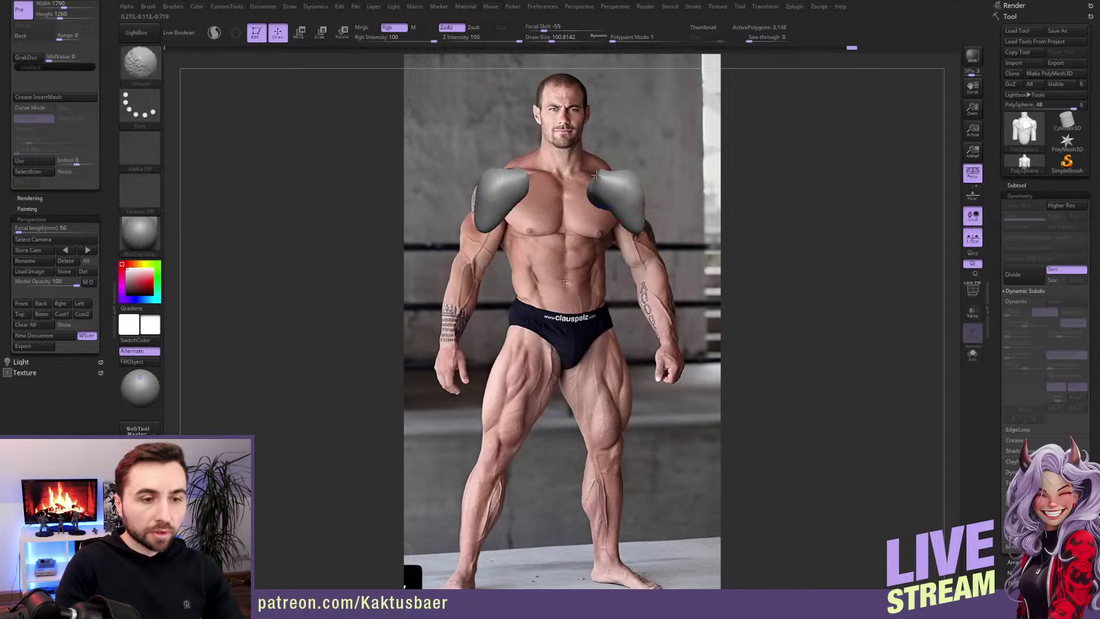
key(b)
key(m)
key(v)
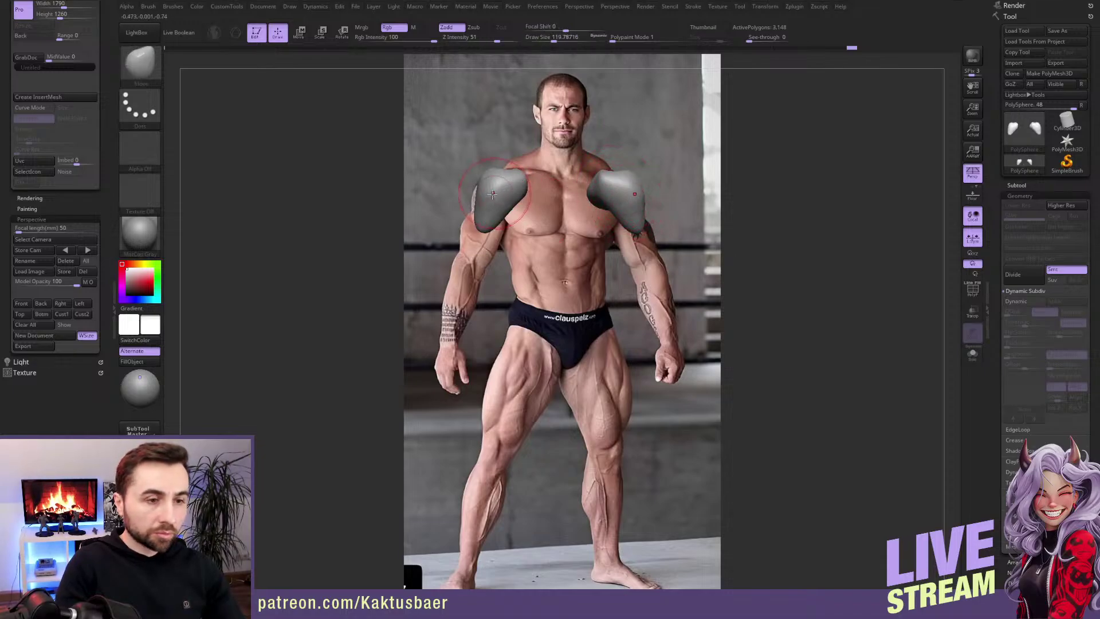
drag(483, 208, 491, 169)
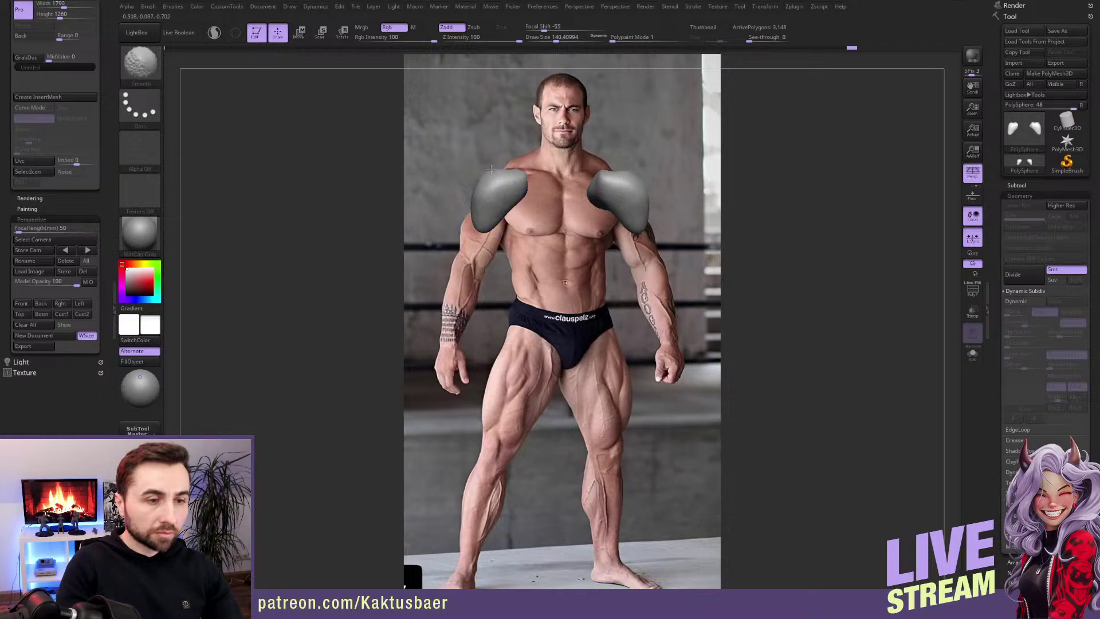
key(ctrl+z)
key(ctrl+z)
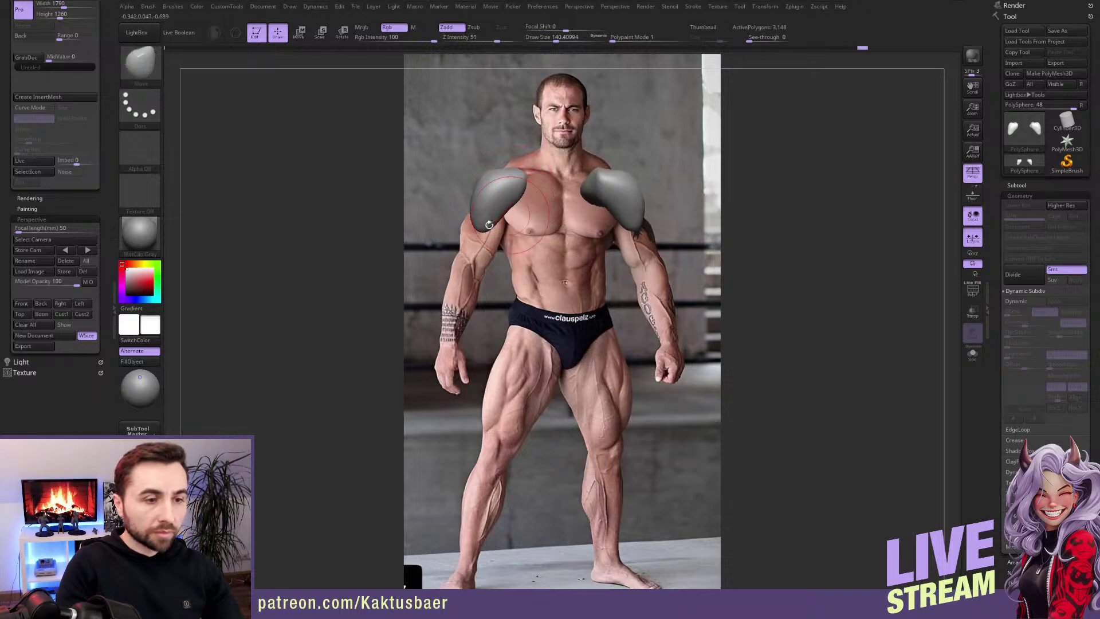
shift+drag(507, 220, 525, 194)
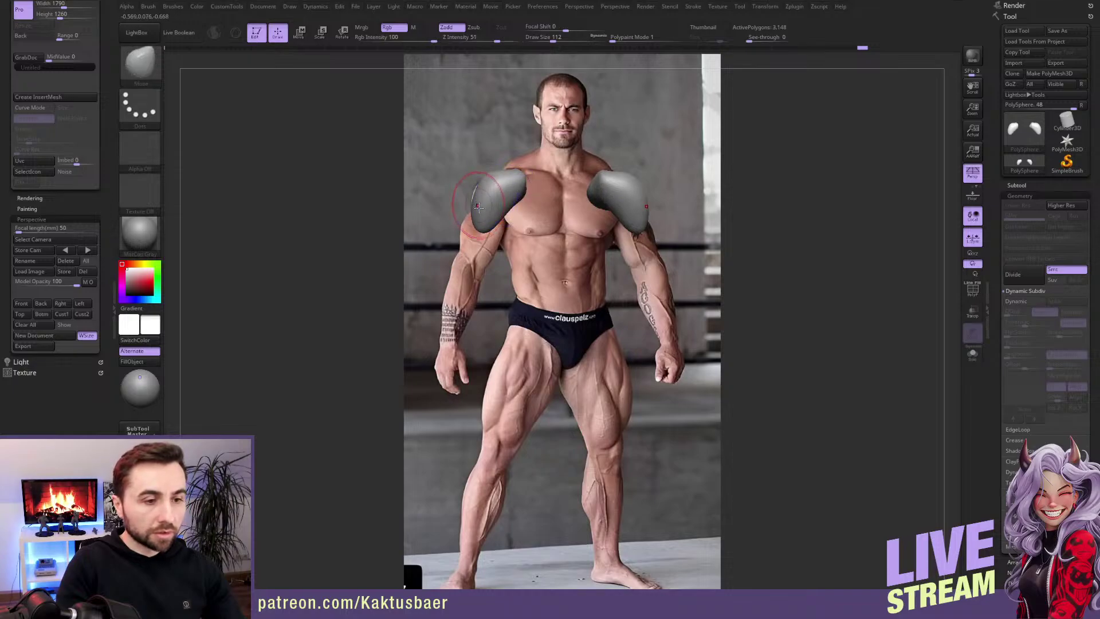
Step: Reshape and smooth the lower ends of the shoulder muscles from the front and other angles
drag(488, 231, 520, 193)
drag(573, 240, 439, 238)
shift+drag(515, 195, 521, 201)
mouse_move(521, 202)
right_down()
mouse_move(553, 201)
mouse_move(514, 179)
right_up()
shift+drag(514, 176, 528, 181)
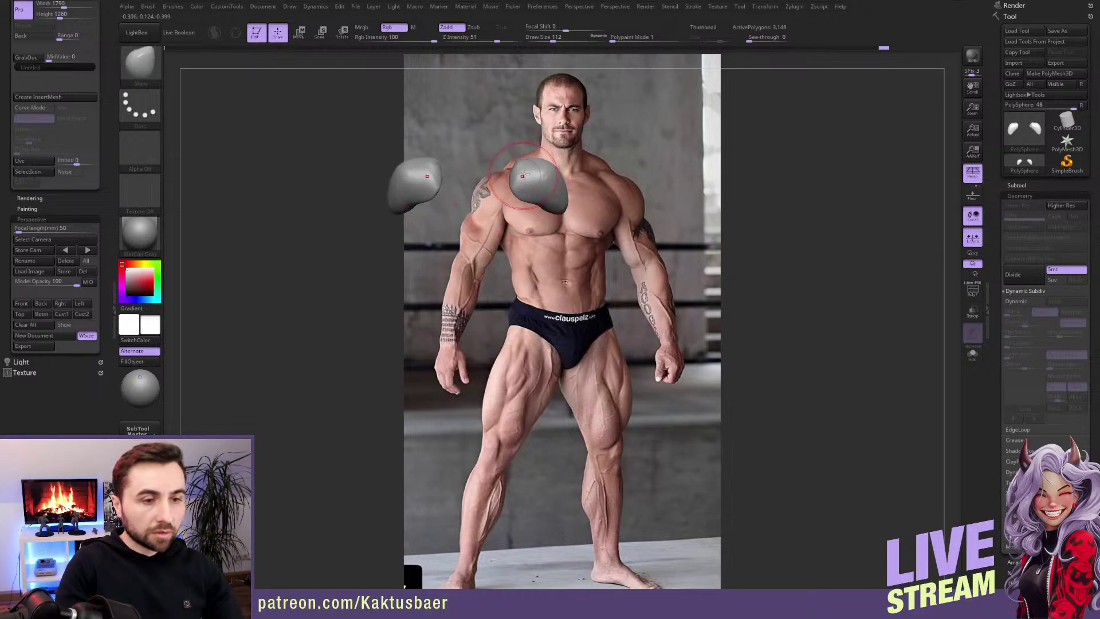
key(shift)
mouse_move(542, 181)
right_down()
mouse_move(535, 166)
mouse_move(517, 207)
right_up()
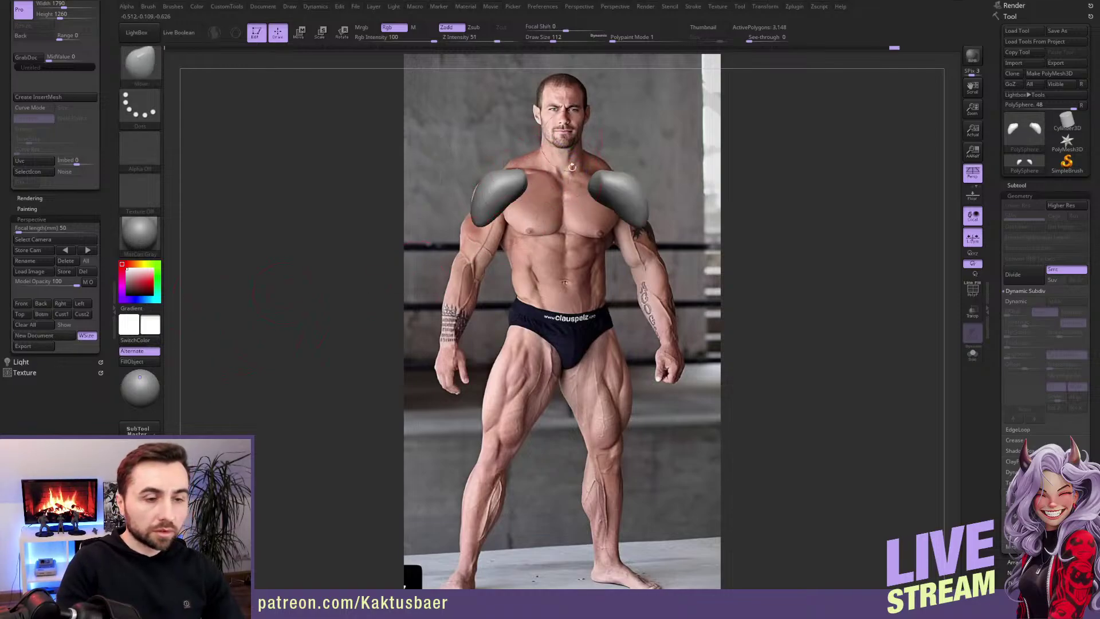
Step: Compare the shoulder muscles with the whole torso, isolate them again and refine their lower tips over the photo in the Front view
key(])
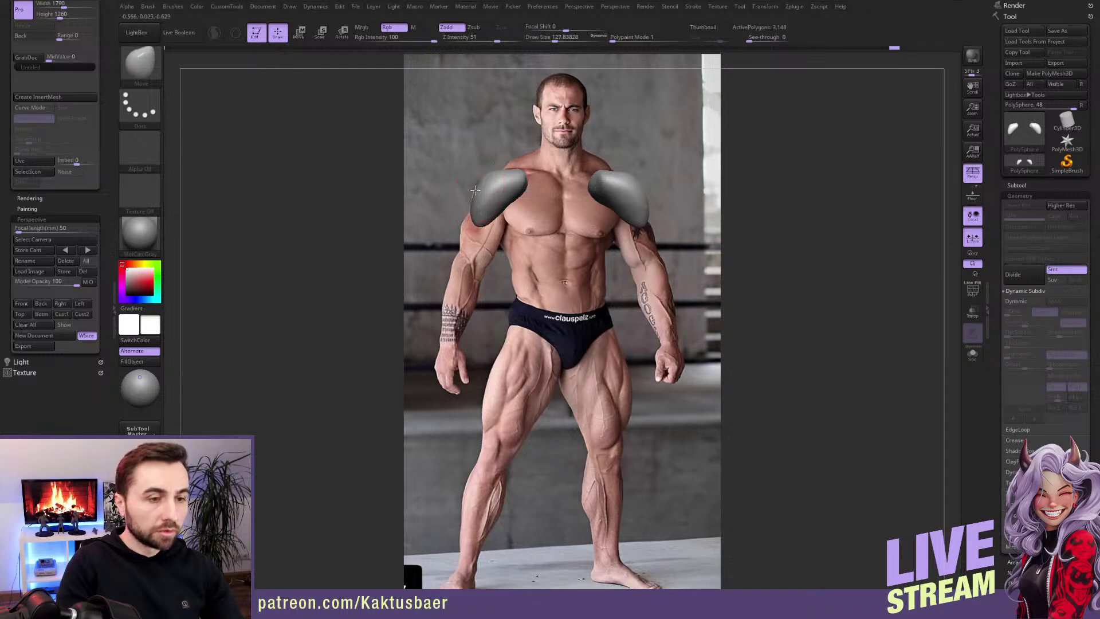
ctrl+shift+click(535, 218)
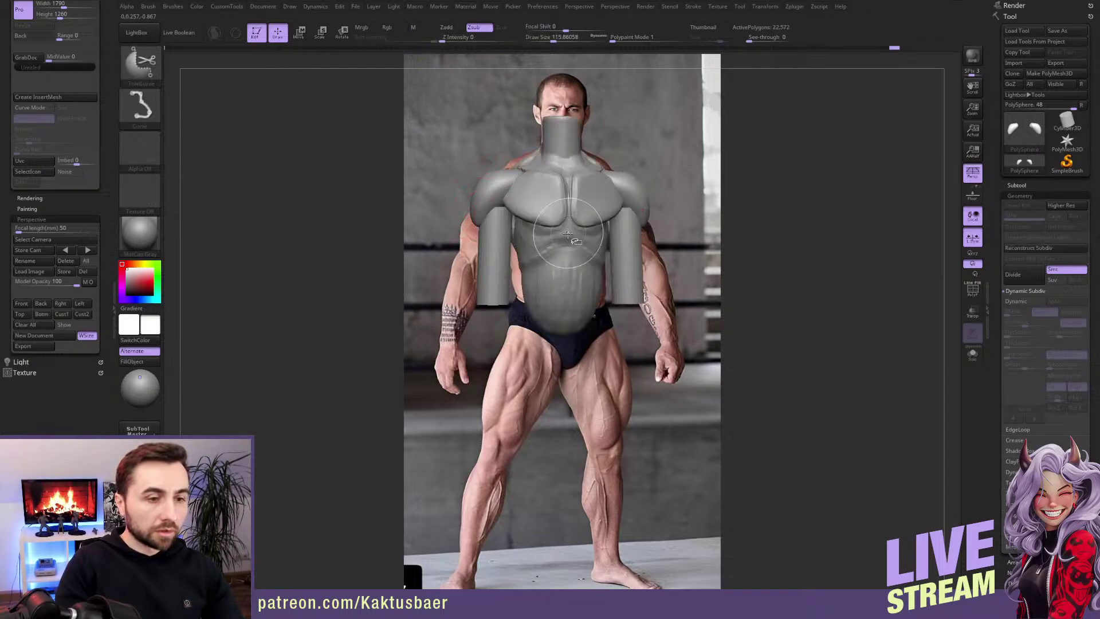
ctrl+shift+click(486, 207)
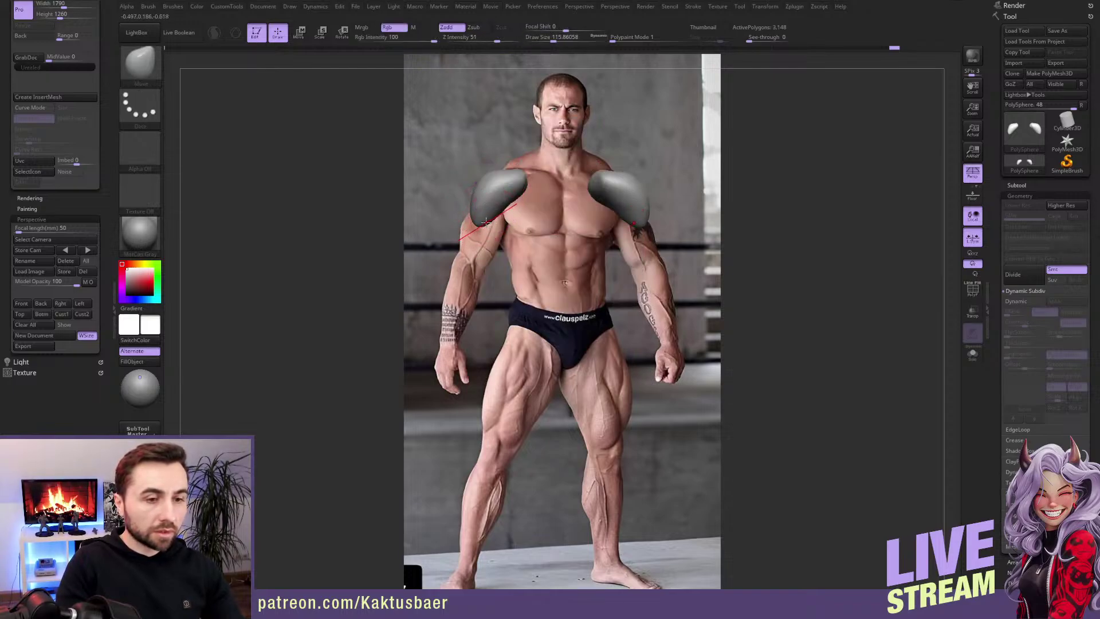
drag(488, 216, 496, 208)
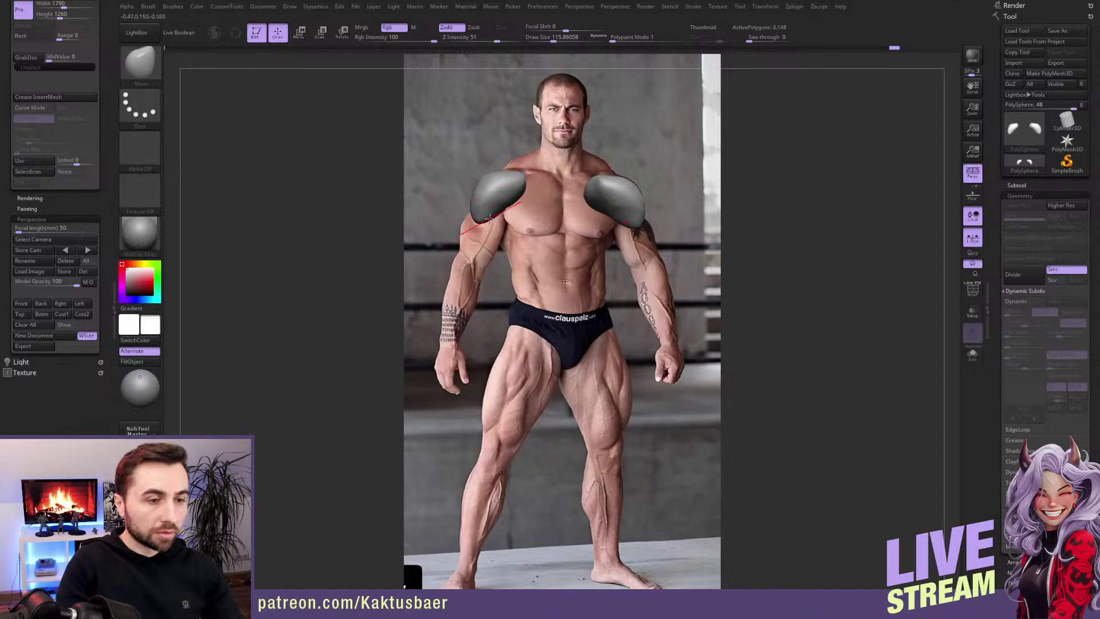
key(shift)
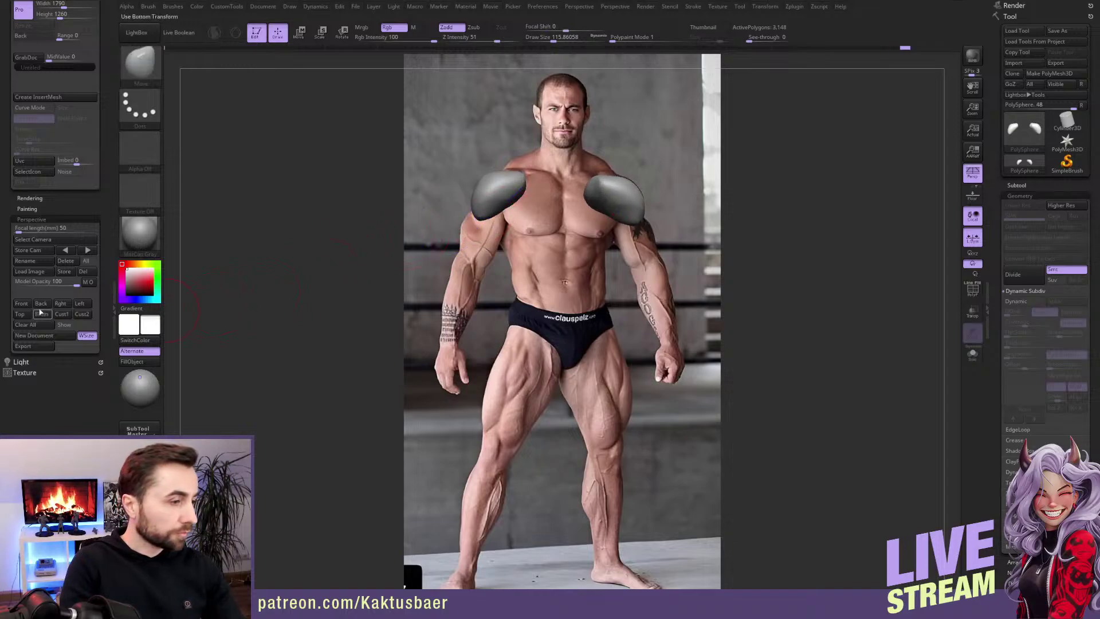
click(21, 303)
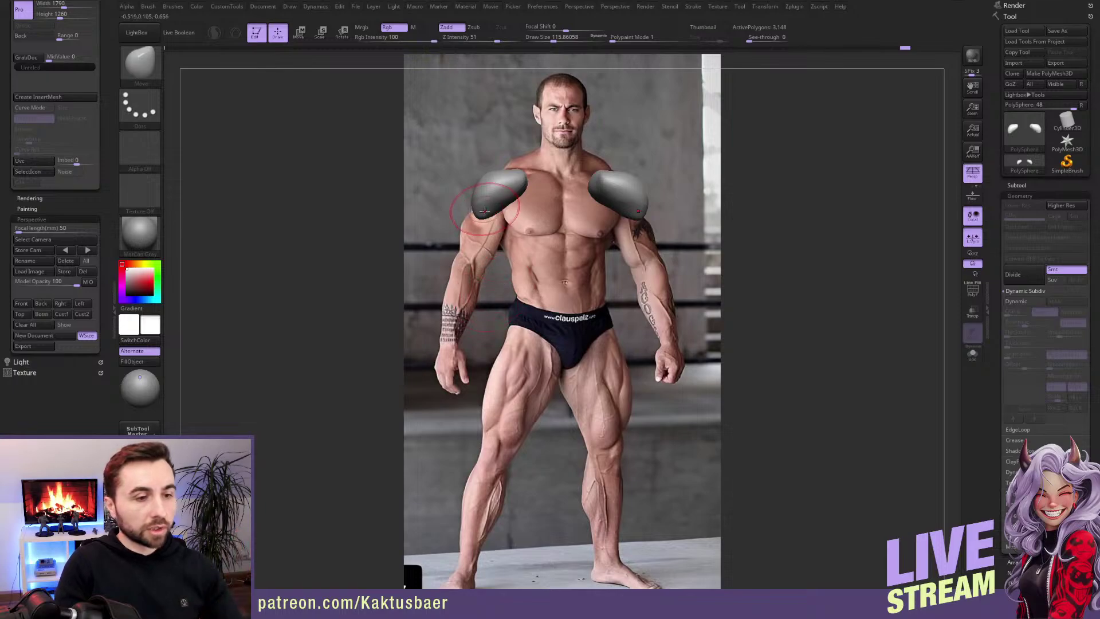
drag(480, 218, 477, 227)
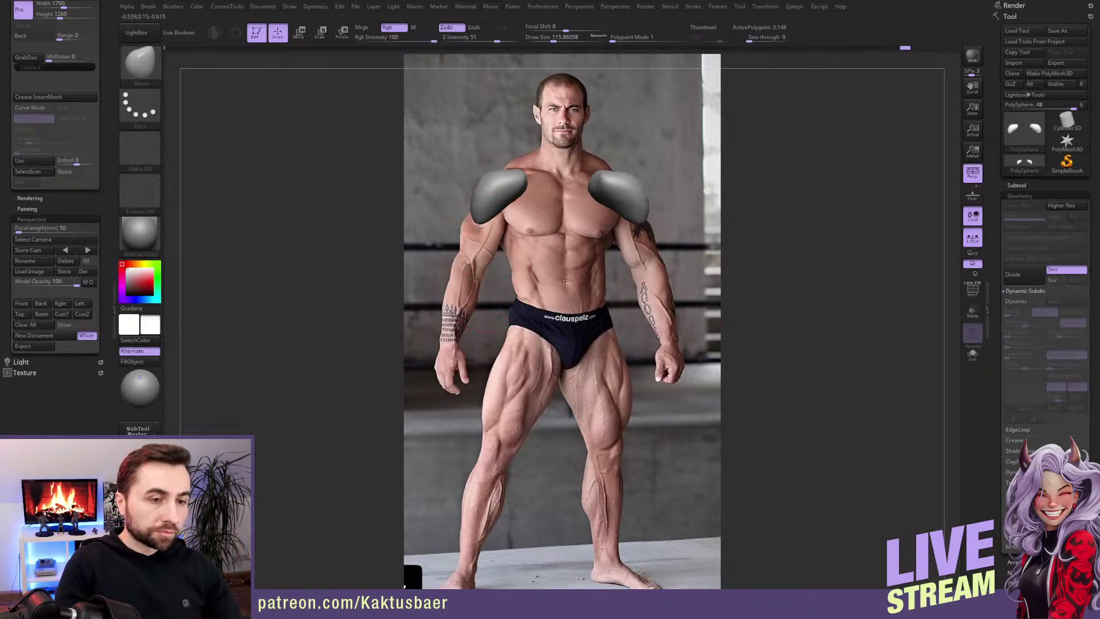
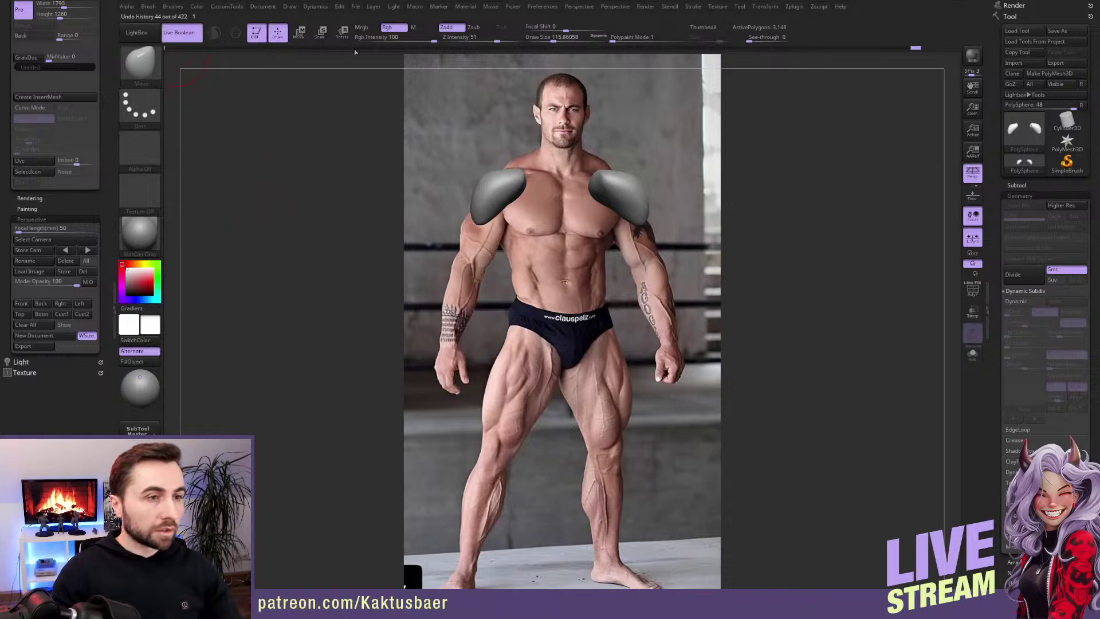
Step: Turn Live Boolean off and look up the human male average figure in the LightBox tool library
click(175, 38)
click(140, 36)
click(254, 60)
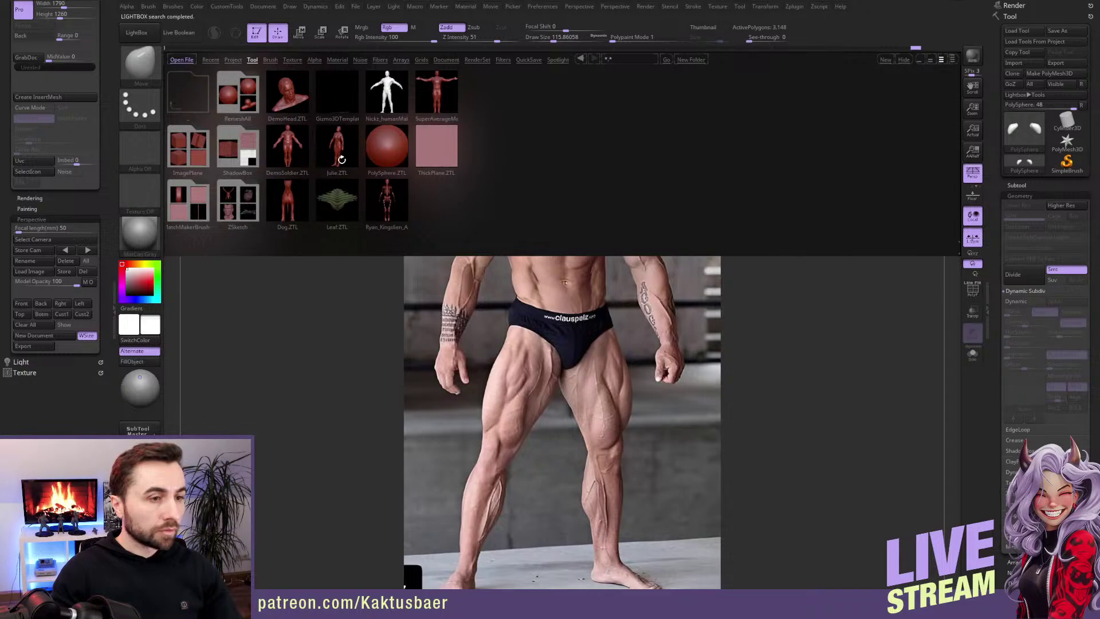
click(382, 93)
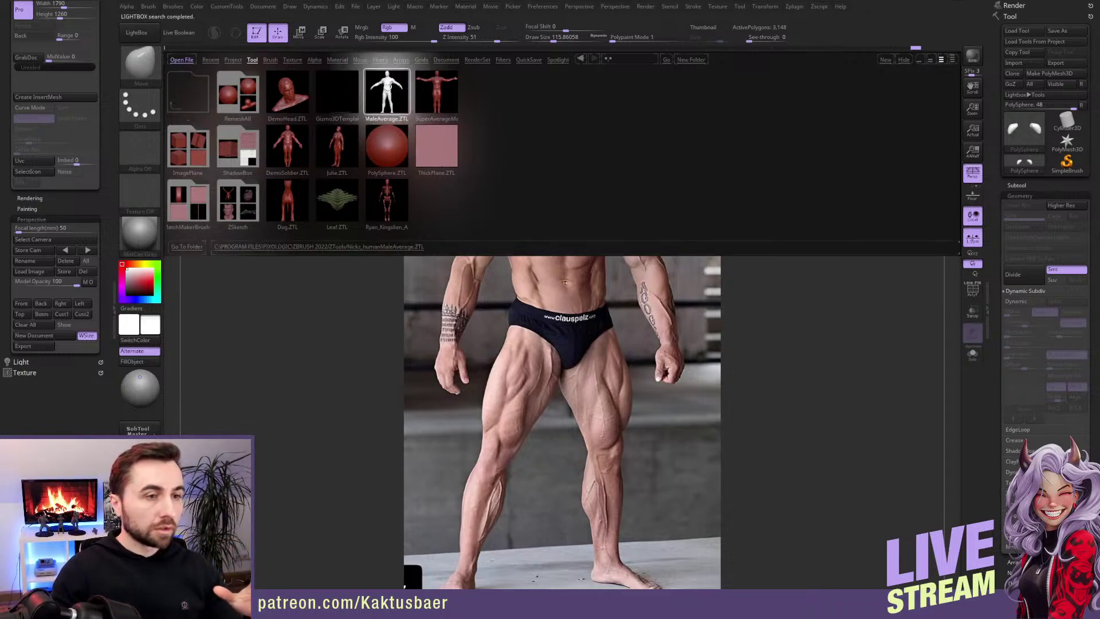
click(136, 32)
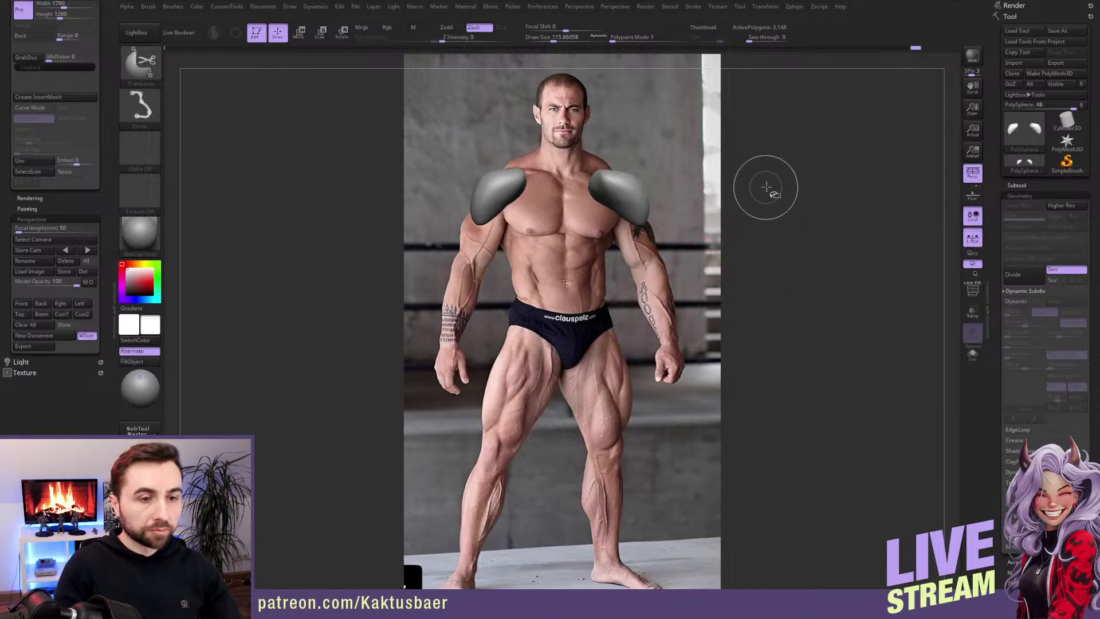
Step: Bring back the whole torso and isolate the group containing the chest and neck muscles
ctrl+shift+click(781, 200)
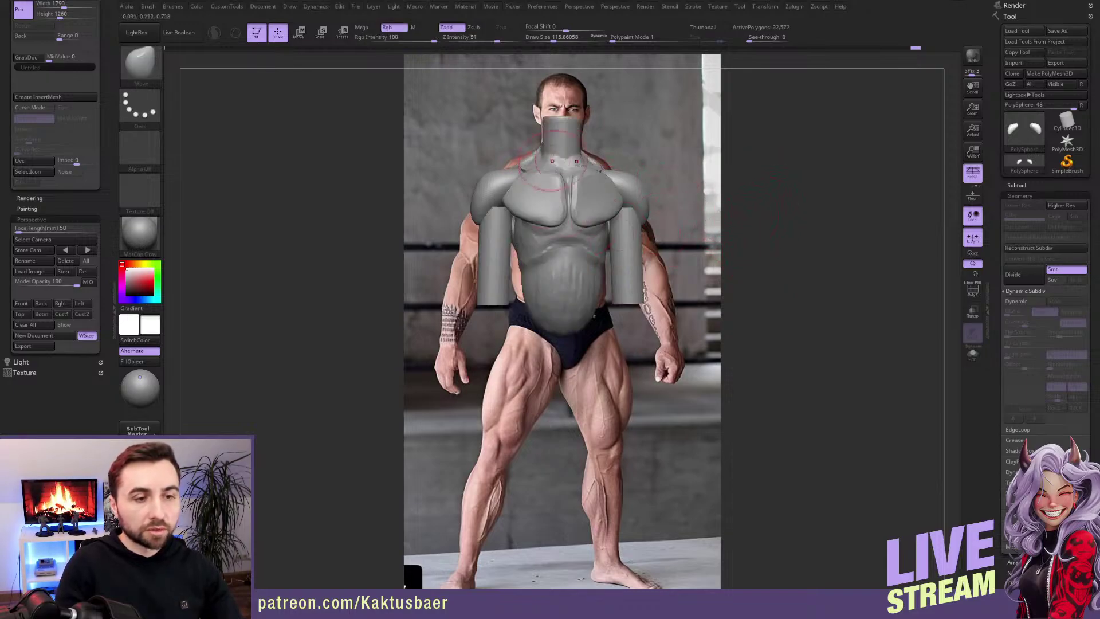
alt+click(552, 213)
ctrl+shift+click(550, 214)
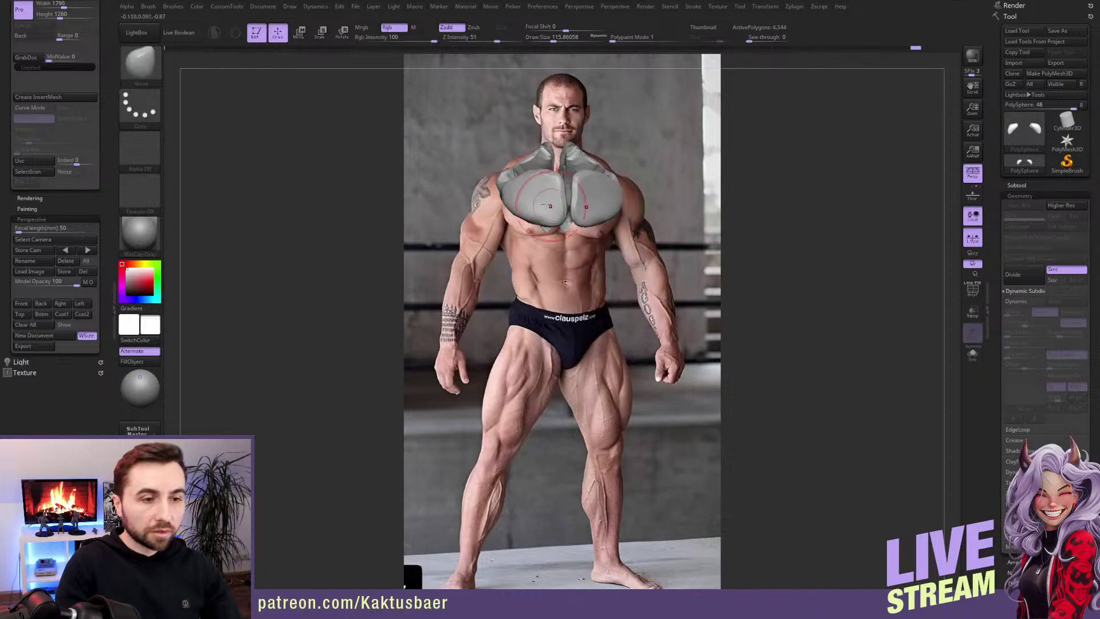
Step: Split the visible muscles into separate polygroups with Auto Groups and hide the neck pieces, leaving only the pectorals
scroll(99, 198, up, 10)
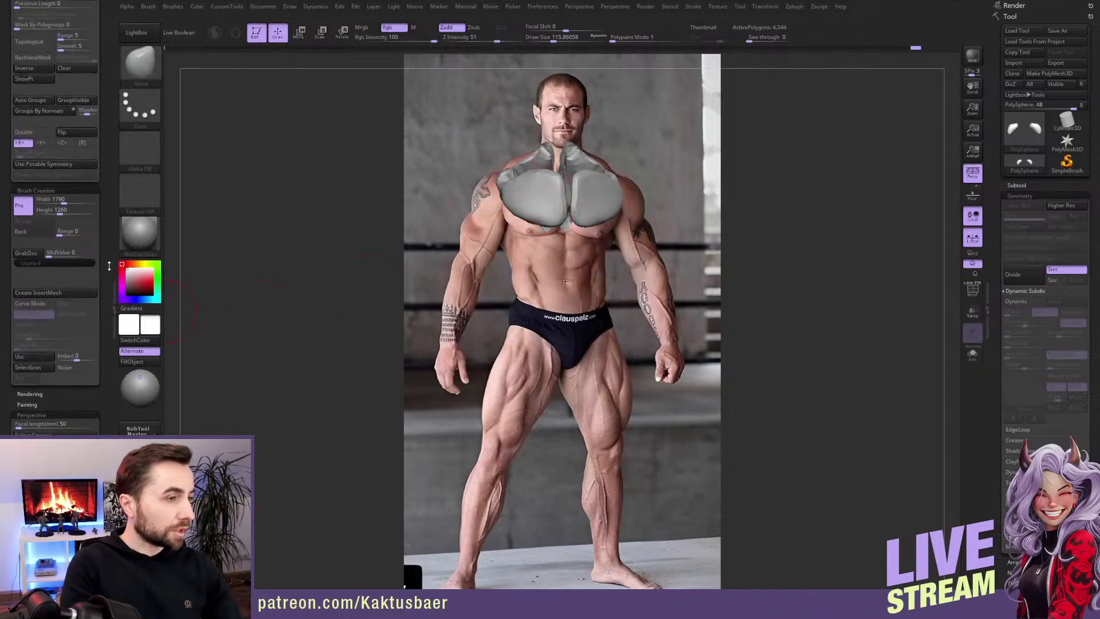
click(52, 217)
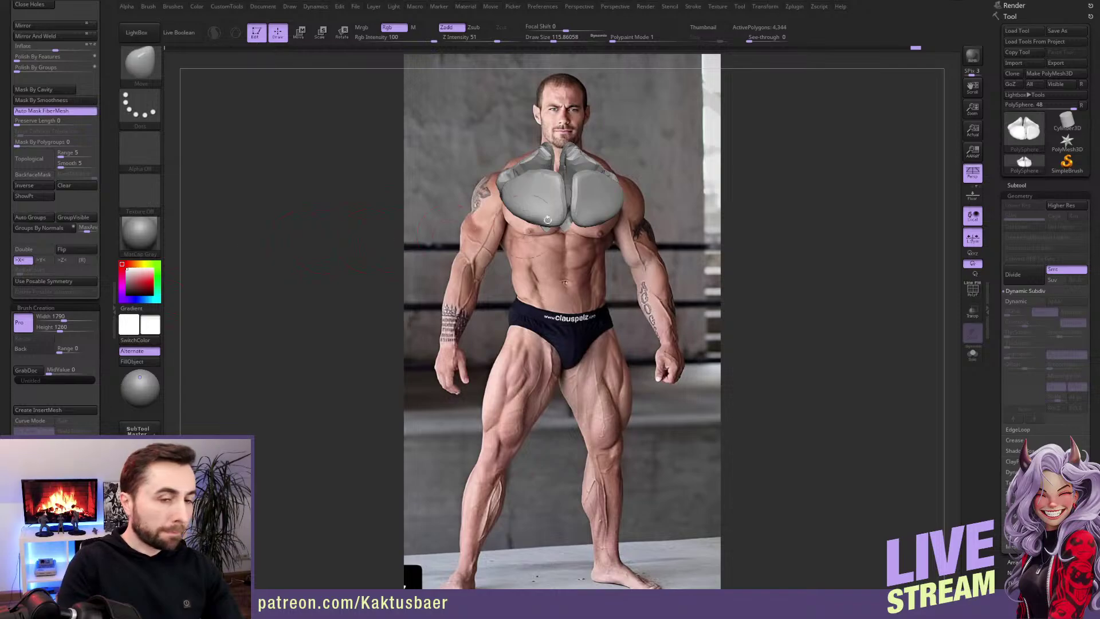
ctrl+alt+shift+click(554, 161)
ctrl+alt+shift+click(556, 162)
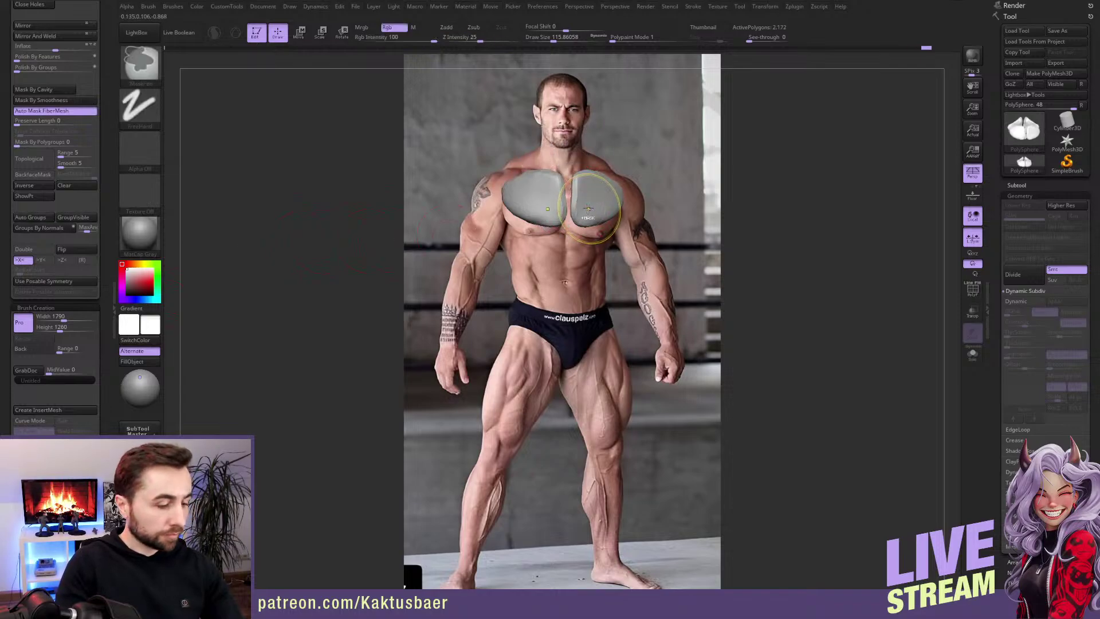
Step: Reshape the pectorals with the Move brush, stretching their outer lower corners toward the armpits and smoothing the surface
mouse_move(520, 213)
mouse_down()
mouse_move(514, 220)
mouse_move(530, 226)
mouse_up()
key(shift)
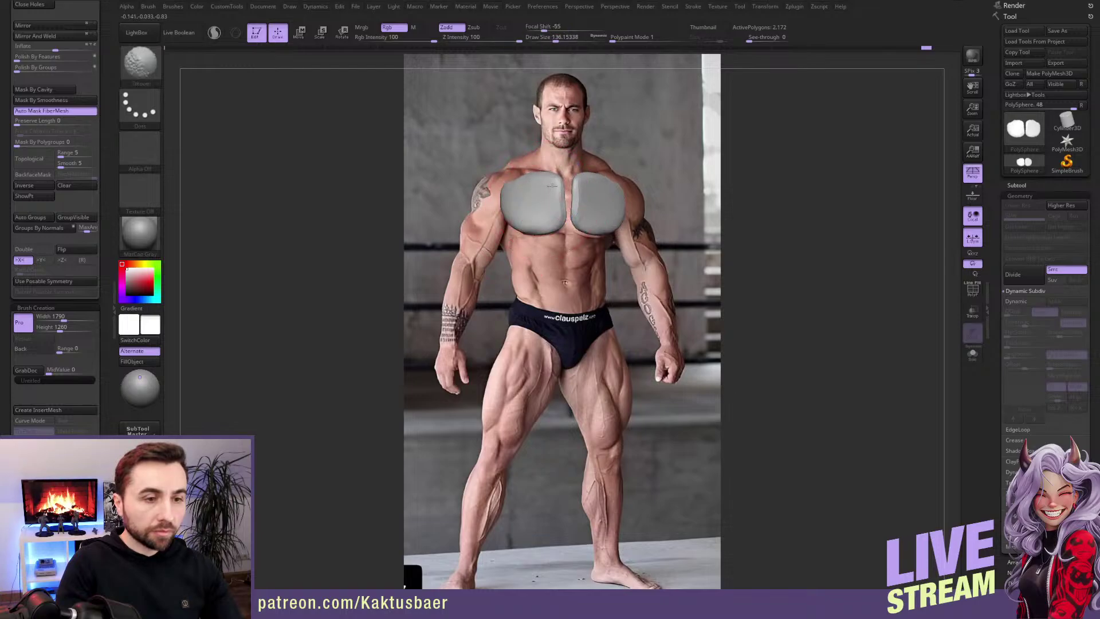
key(s)
click(558, 213)
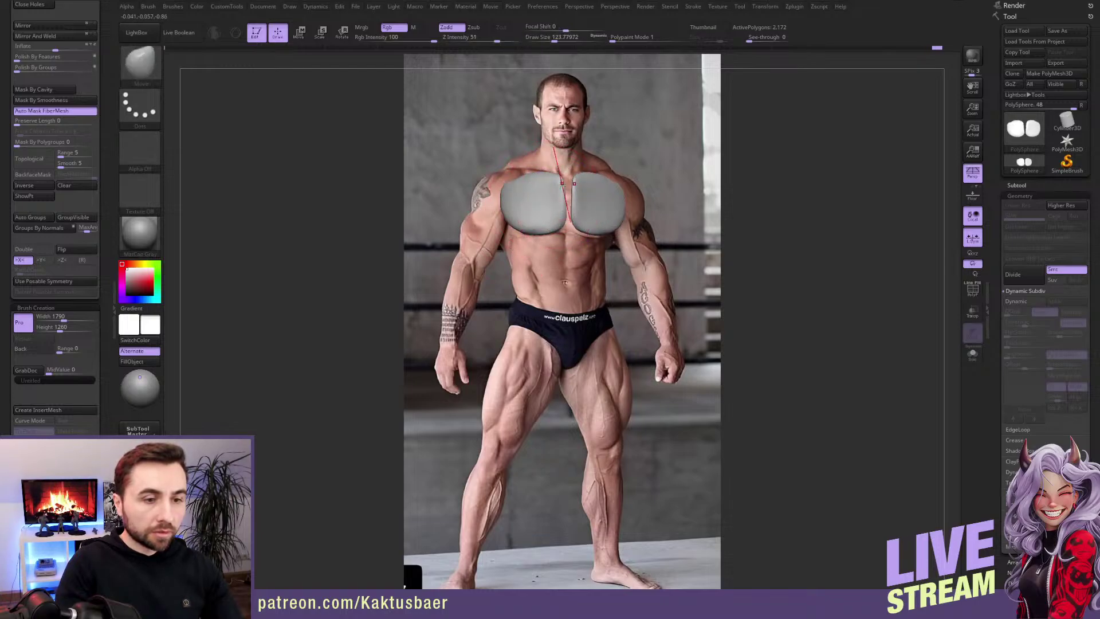
key(shift)
mouse_move(512, 184)
shift+mouse_down()
mouse_move(493, 214)
mouse_move(507, 201)
mouse_move(519, 223)
mouse_move(504, 226)
mouse_move(507, 204)
mouse_move(544, 212)
shift+mouse_up()
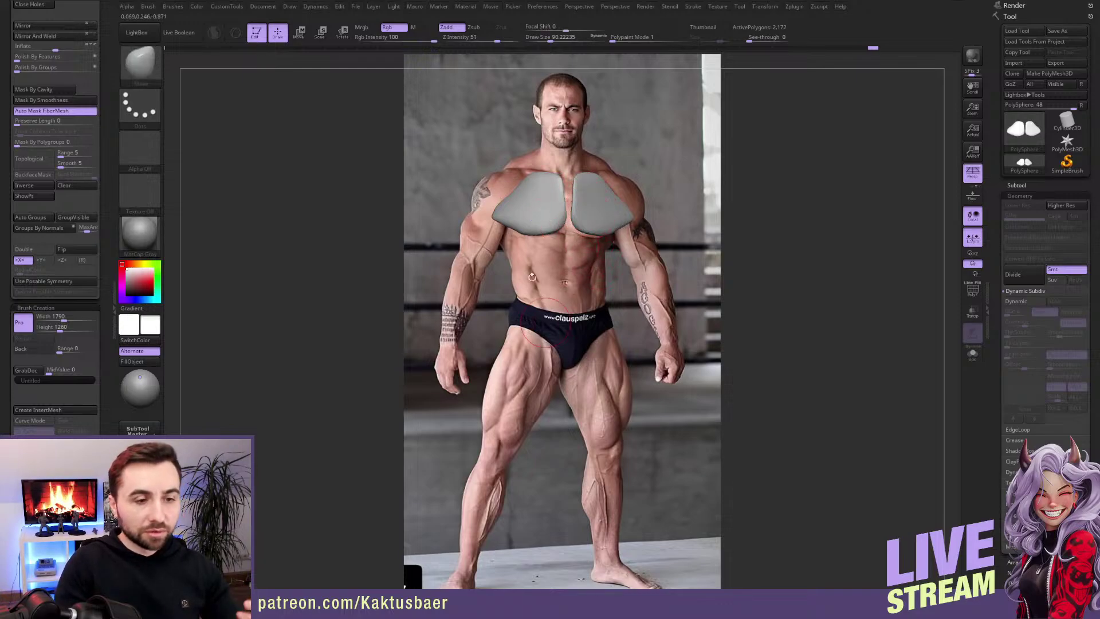
Step: Fill out the pectorals slightly with the Inflate brush and smooth their inner front surfaces
key(bracketright)
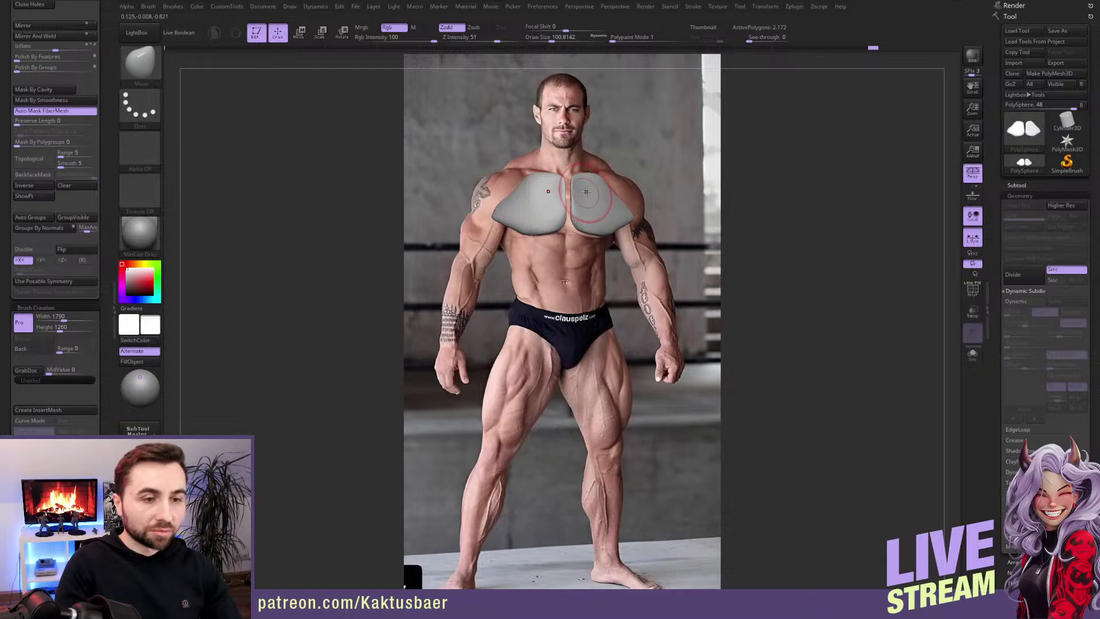
key(b)
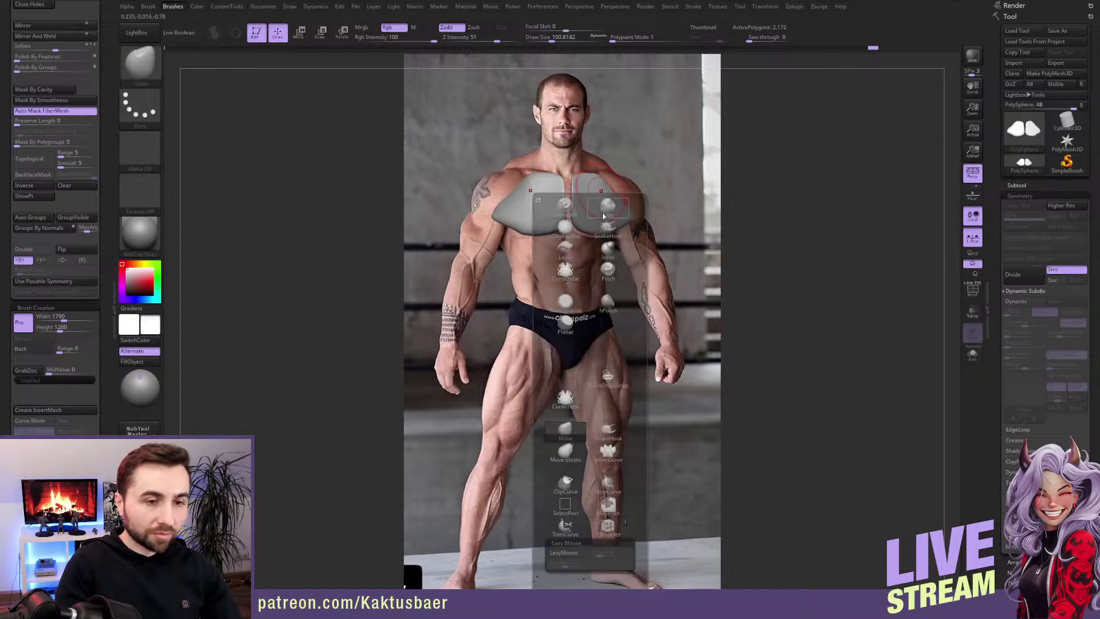
click(609, 249)
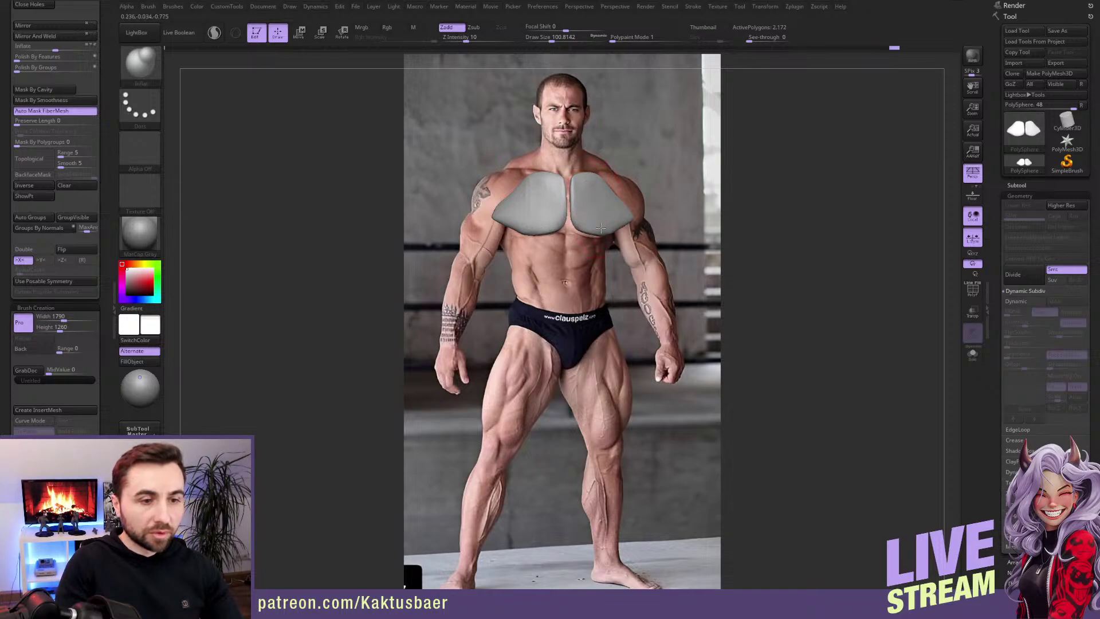
key(shift)
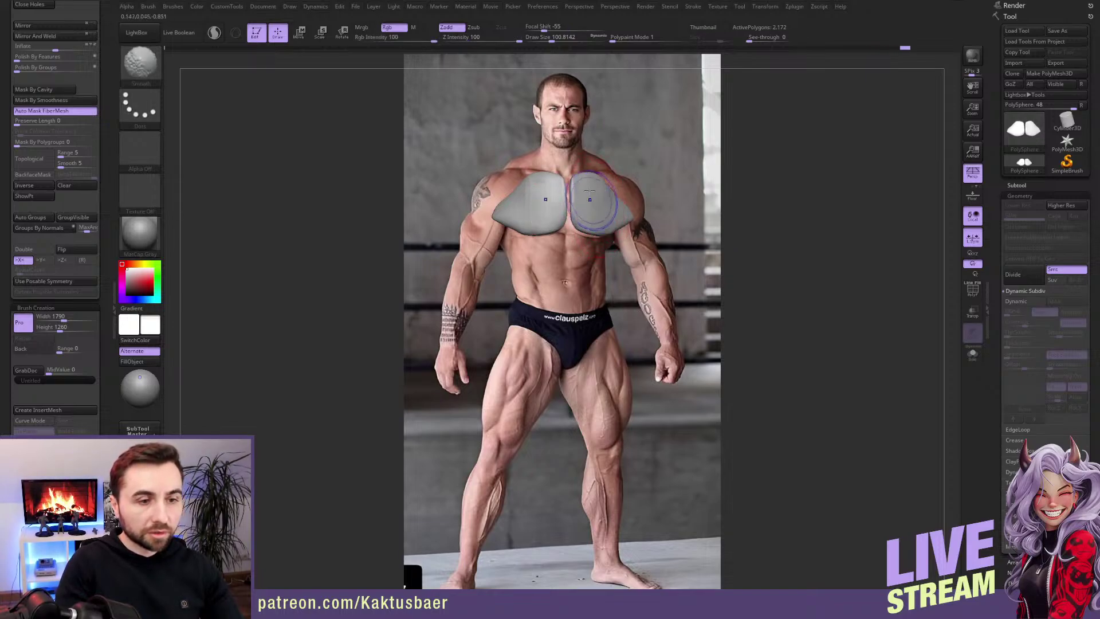
drag(580, 184, 572, 217)
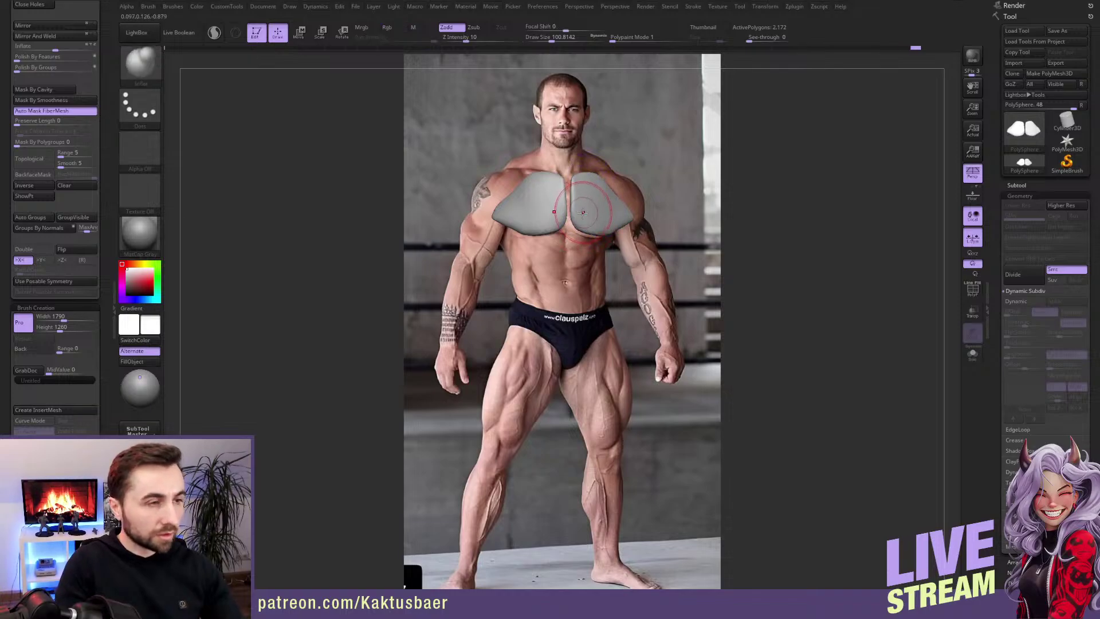
Step: Refine the outer lower contour of the pectorals with the Move brush and smooth it
key(b)
key(m)
key(v)
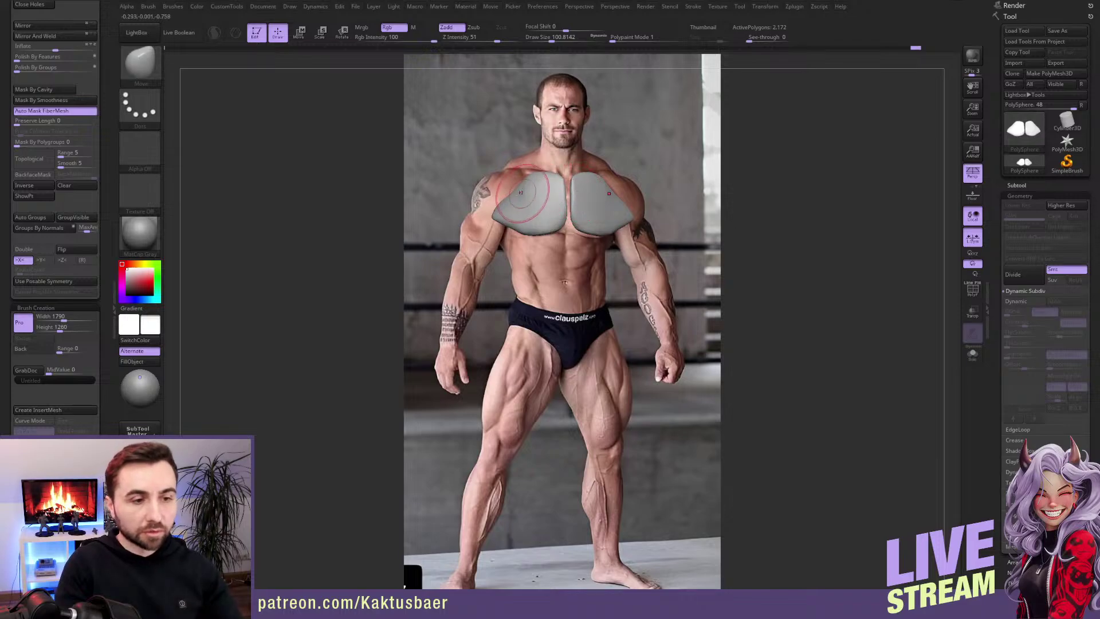
key(shift)
mouse_move(504, 203)
shift+mouse_down()
mouse_move(498, 219)
mouse_move(521, 220)
shift+mouse_up()
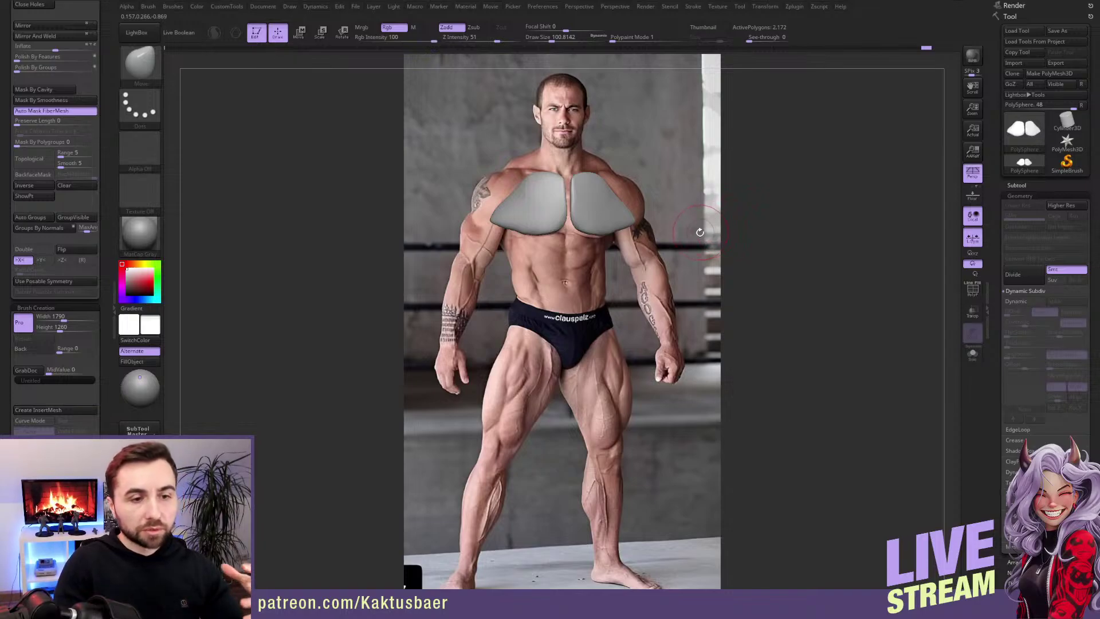
Step: Bring back the whole torso and isolate the trapezius pieces of the upper back
ctrl+shift+click(749, 226)
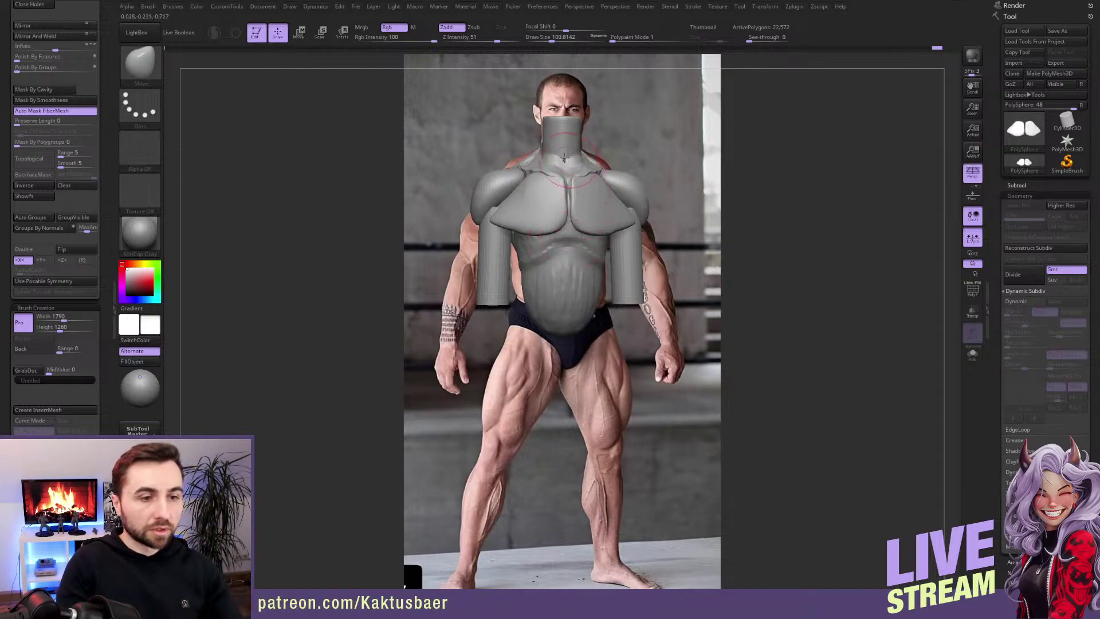
ctrl+shift+click(540, 175)
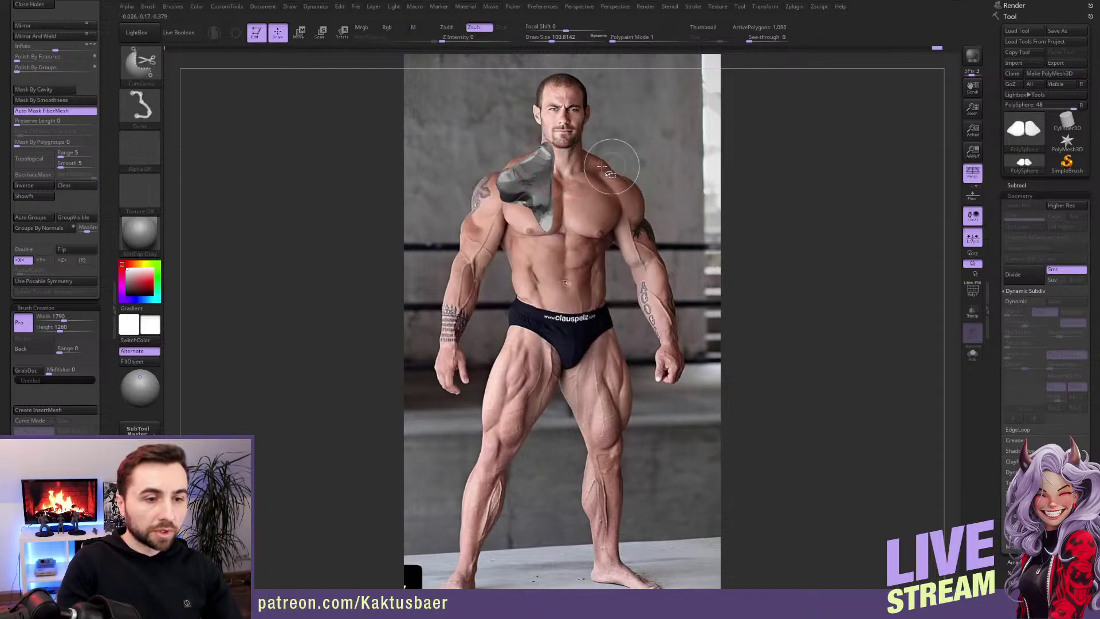
ctrl+shift+click(567, 172)
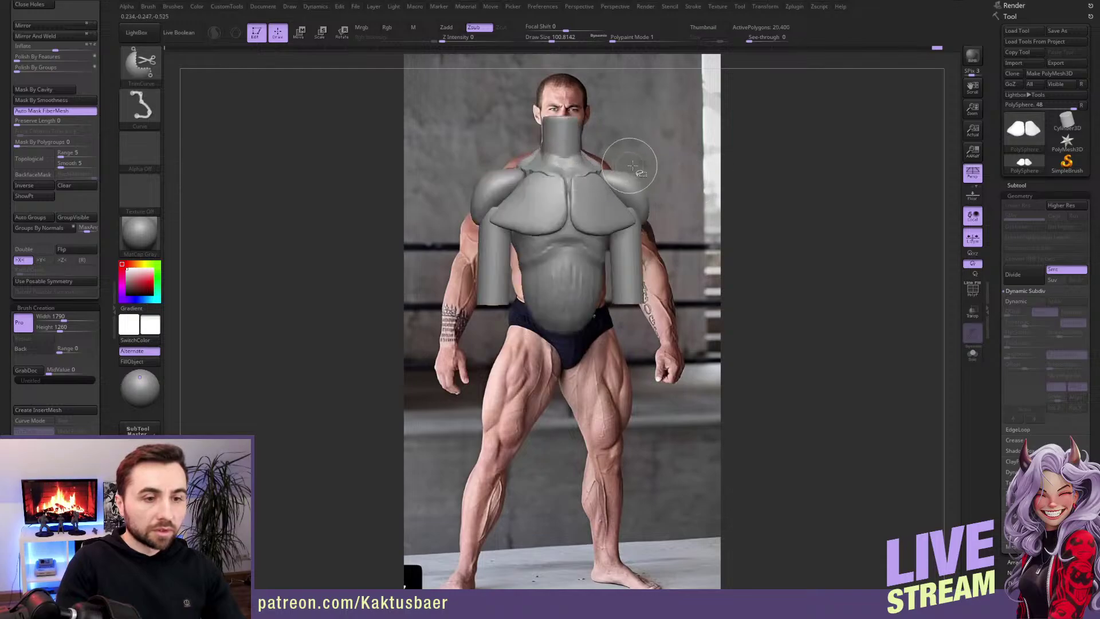
drag(669, 174, 702, 189)
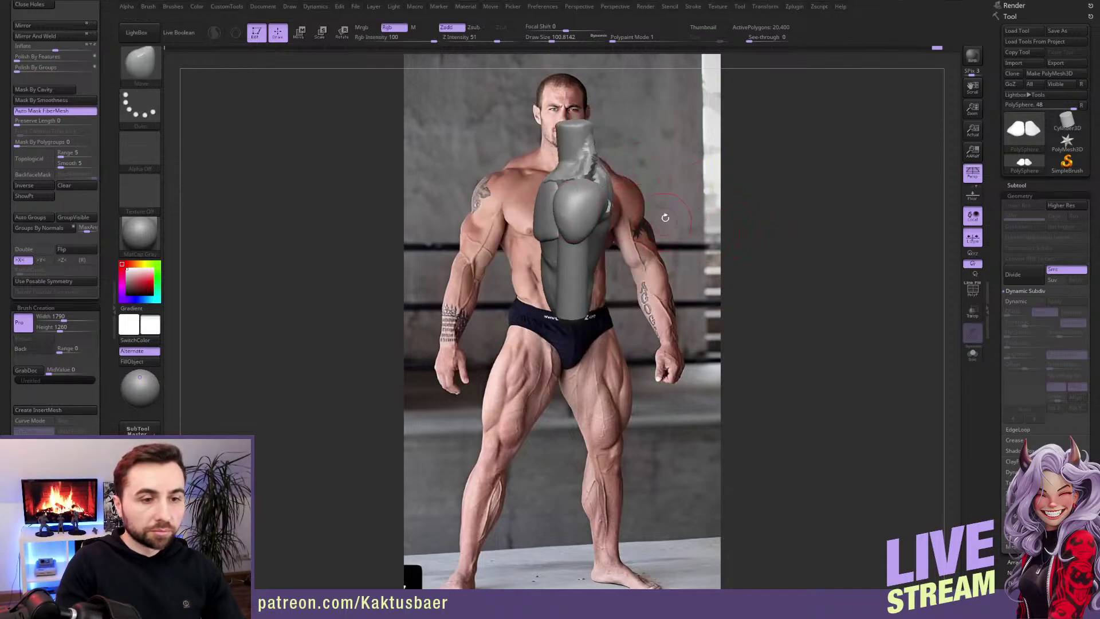
key(b)
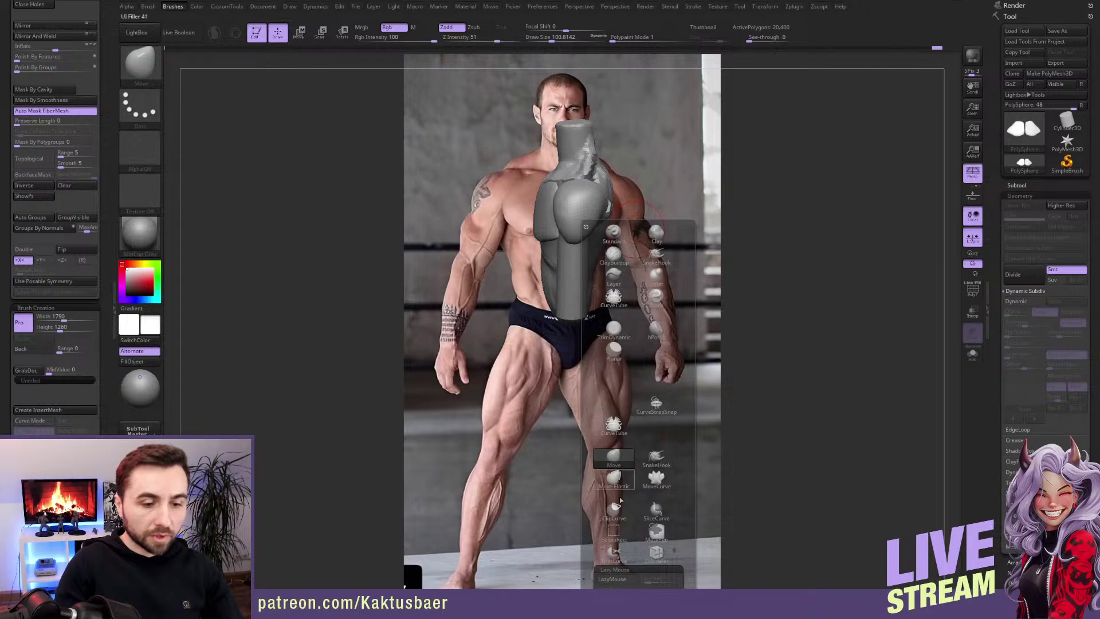
ctrl+shift+click(729, 369)
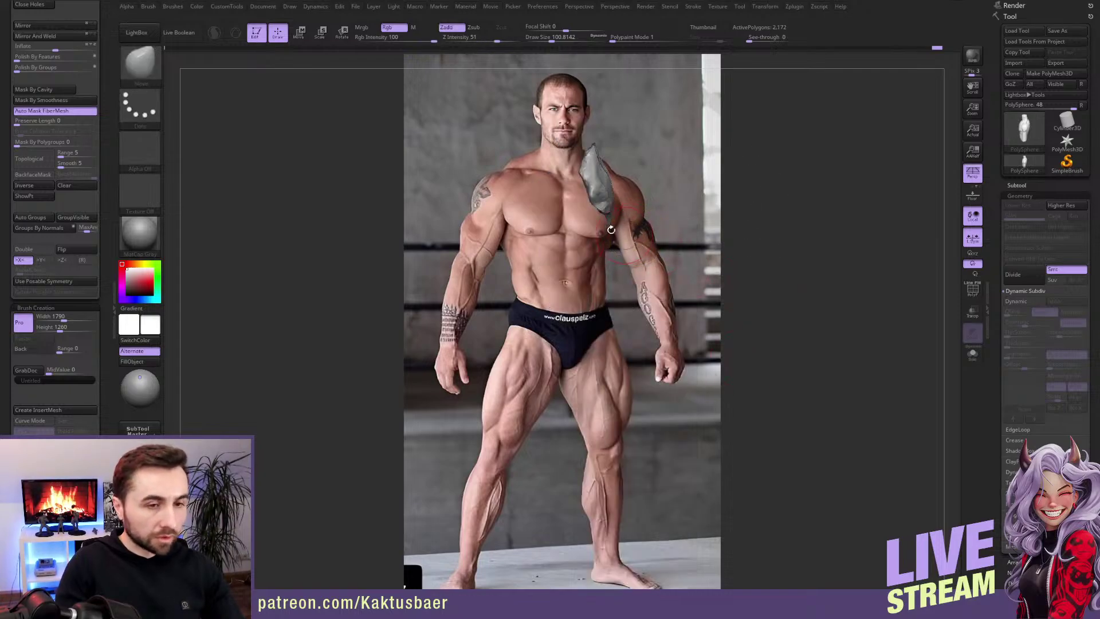
Step: Smooth the lumpy trapezius surface into clean forms and fill it out with the Inflate brush
drag(639, 235, 589, 209)
scroll(69, 410, down, 5)
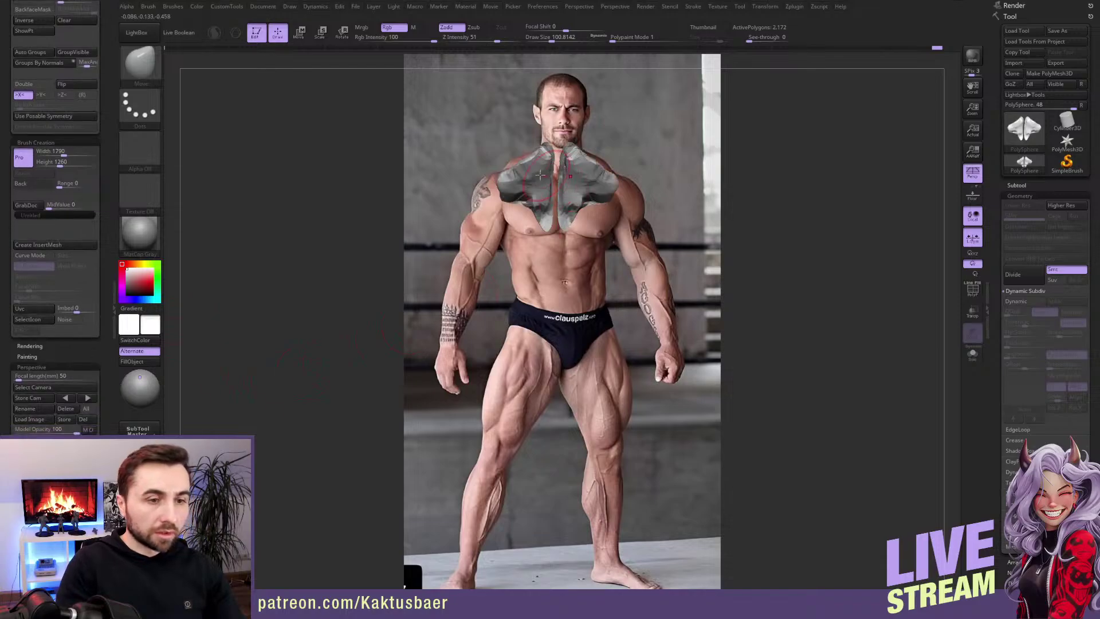
mouse_move(526, 170)
shift+mouse_down()
mouse_move(516, 172)
mouse_move(518, 160)
mouse_move(558, 161)
mouse_move(533, 200)
mouse_move(549, 214)
mouse_move(492, 194)
mouse_move(501, 172)
mouse_move(501, 194)
mouse_move(533, 170)
shift+mouse_up()
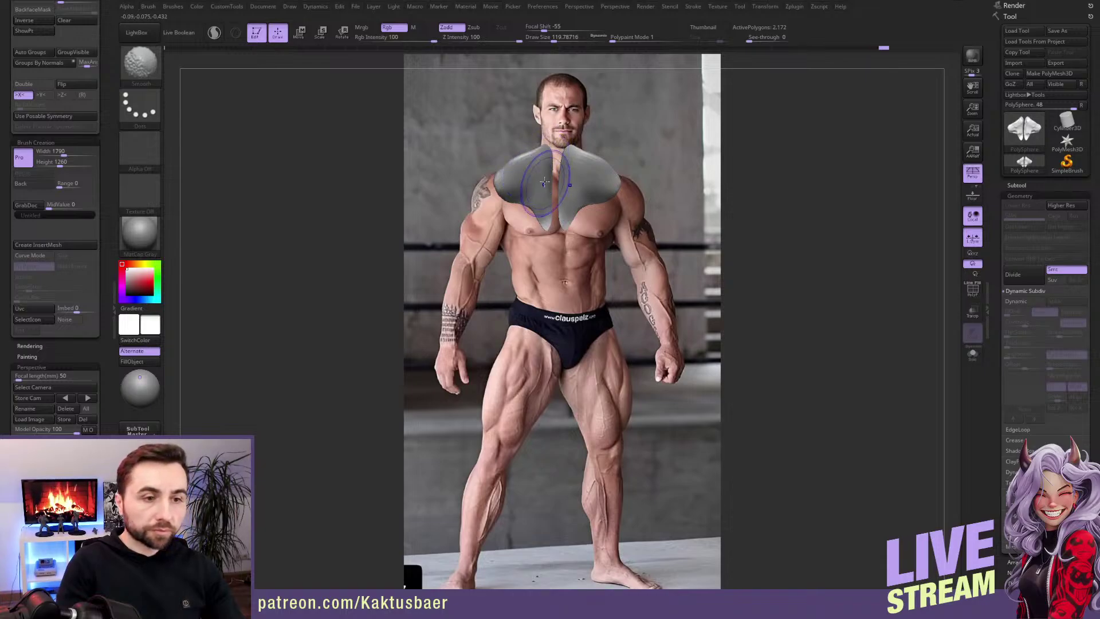
key(b)
key(i)
key(n)
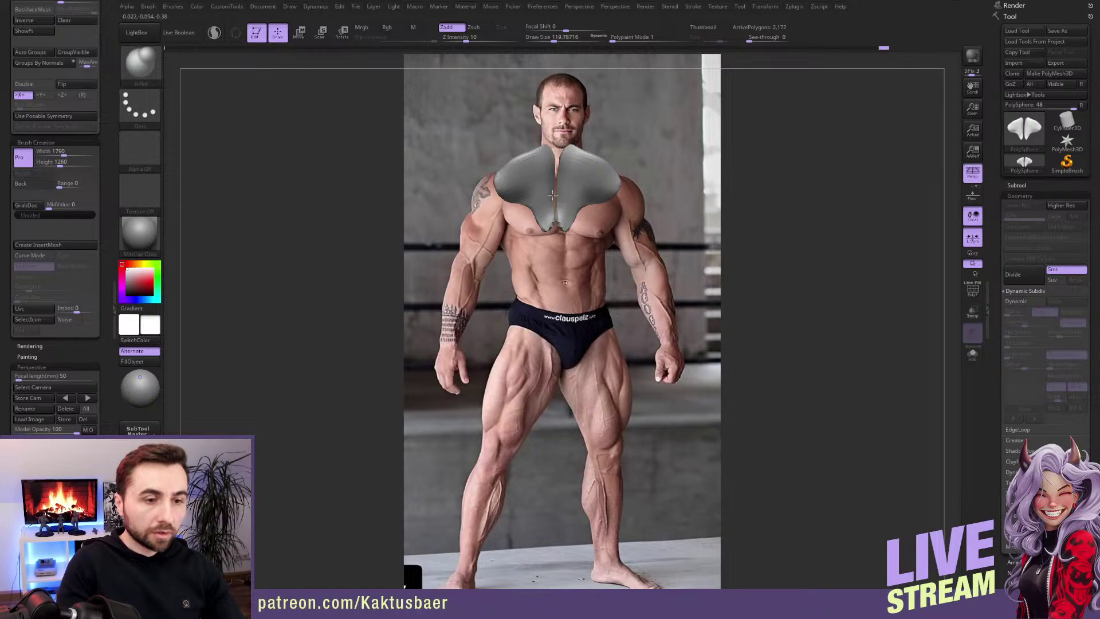
Step: Unhide the full torso, isolate the ribcage form and smooth its front surface
key(ctrl+shift)
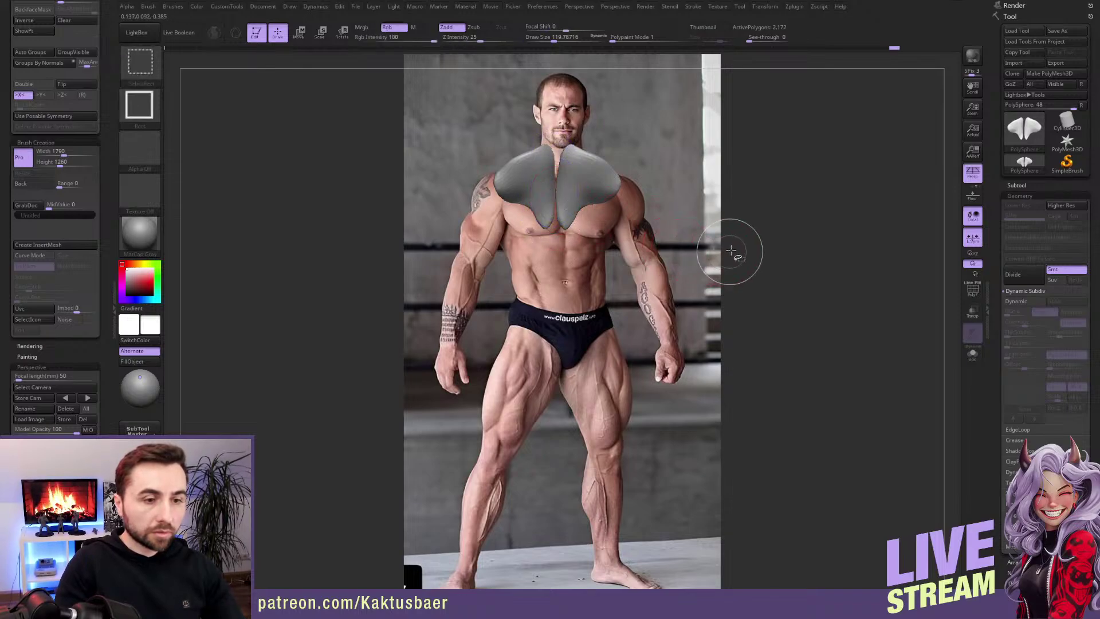
ctrl+shift+click(731, 251)
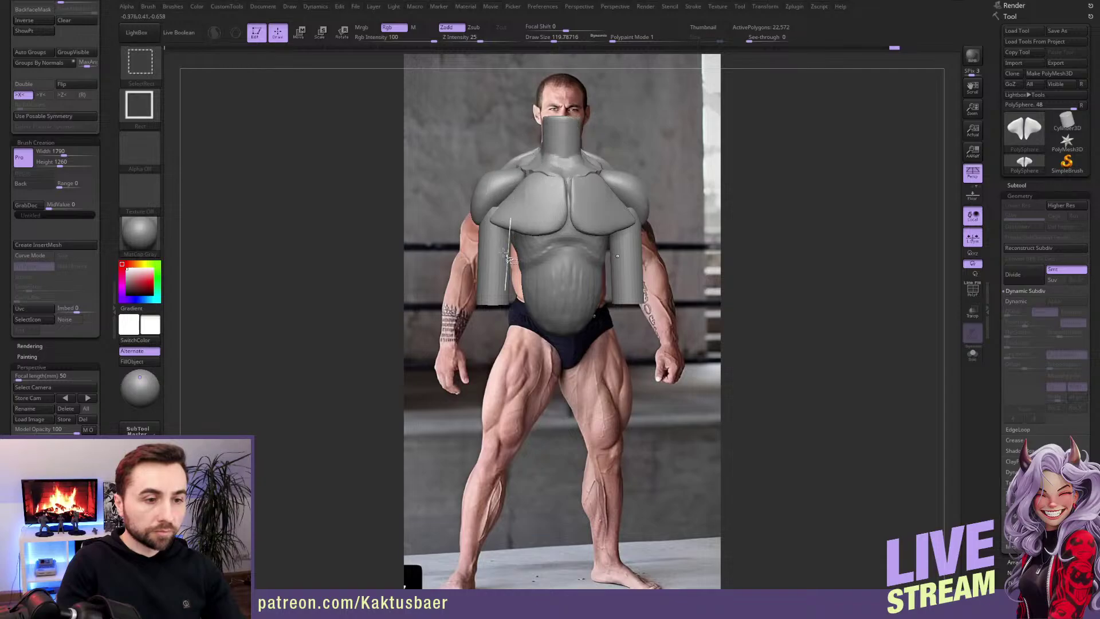
ctrl+shift+click(549, 220)
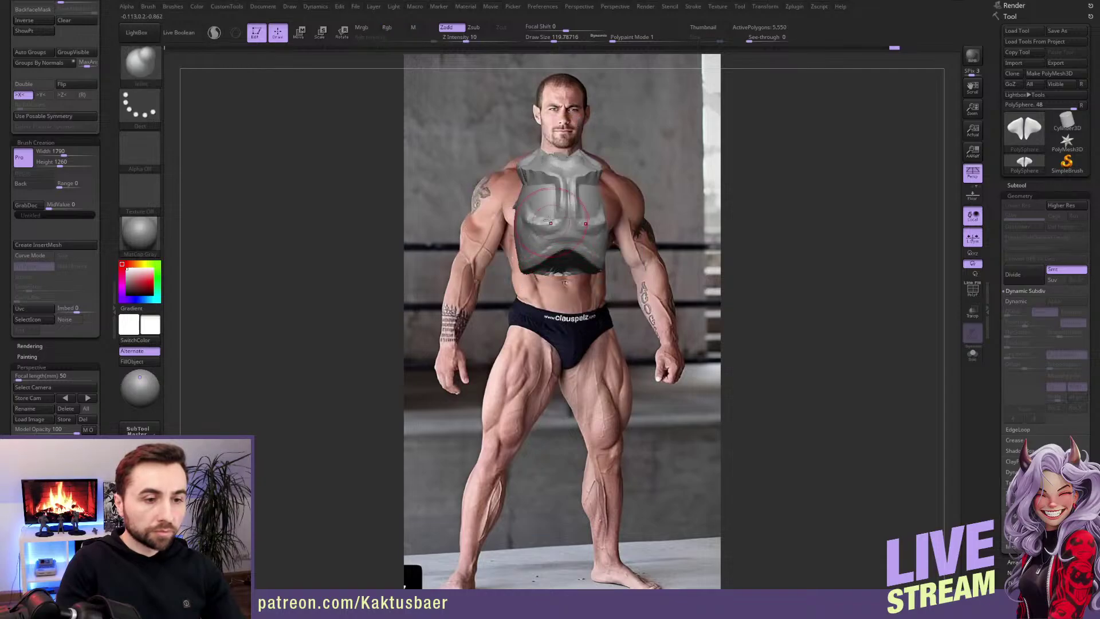
mouse_move(550, 206)
shift+mouse_down()
mouse_move(541, 192)
mouse_move(527, 202)
shift+mouse_up()
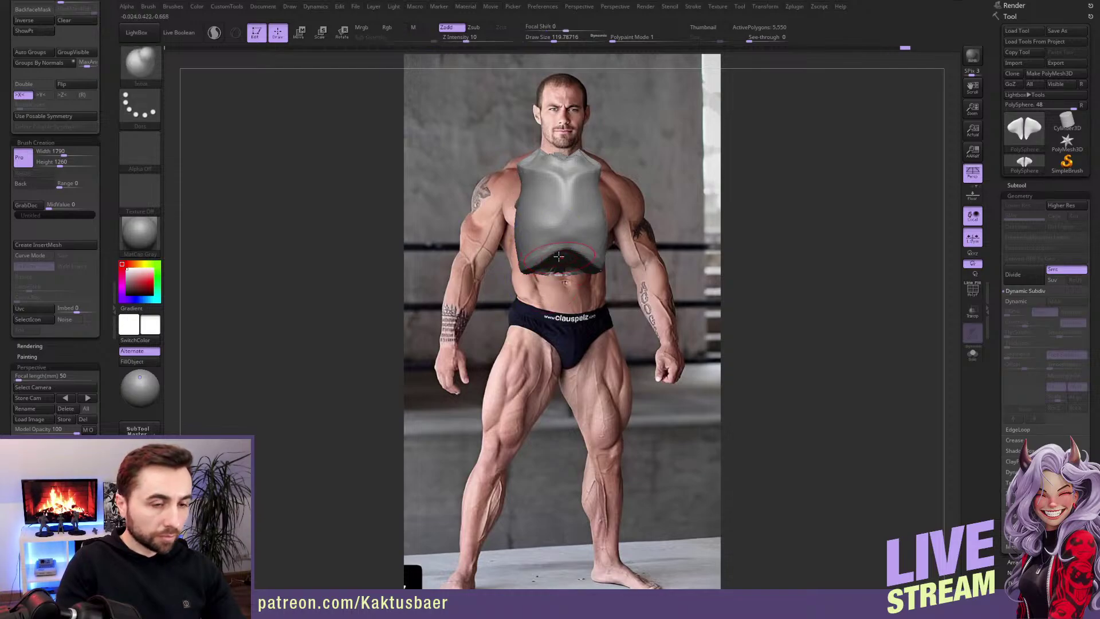
Step: Set the model opacity to 51 so the reference photo shows through the ribcage
mouse_move(76, 432)
mouse_down()
mouse_move(57, 432)
mouse_move(68, 431)
mouse_up()
text(5)
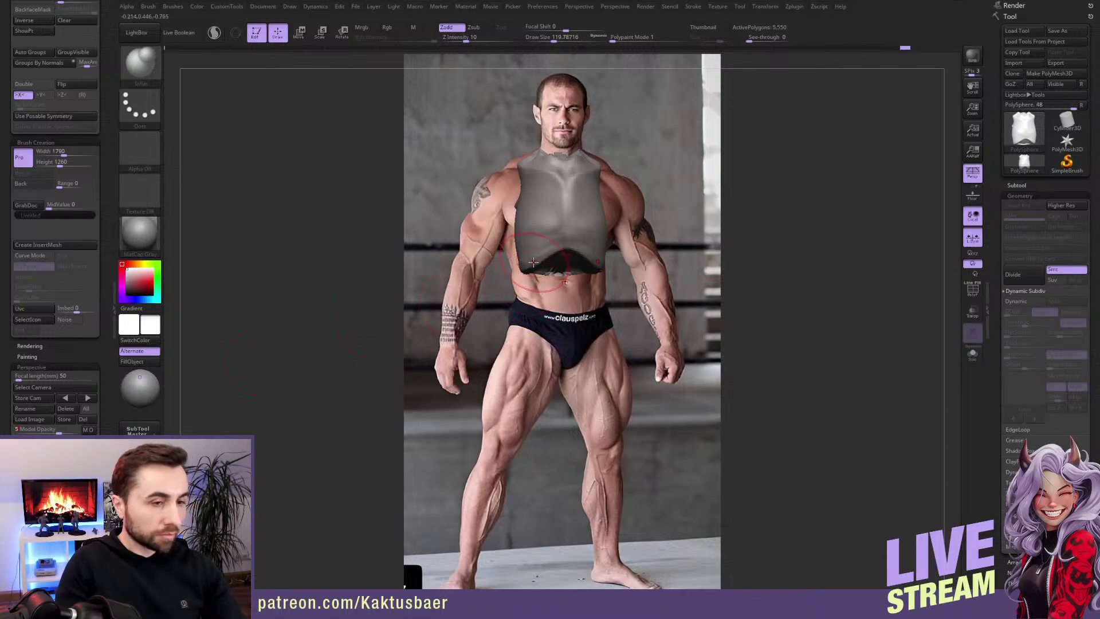
text(1)
key(Return)
Step: Widen the ribcage's lower flanks with a large Move brush to match the reference and smooth the bottom edge
key(b)
key(m)
key(v)
key(])
key(])
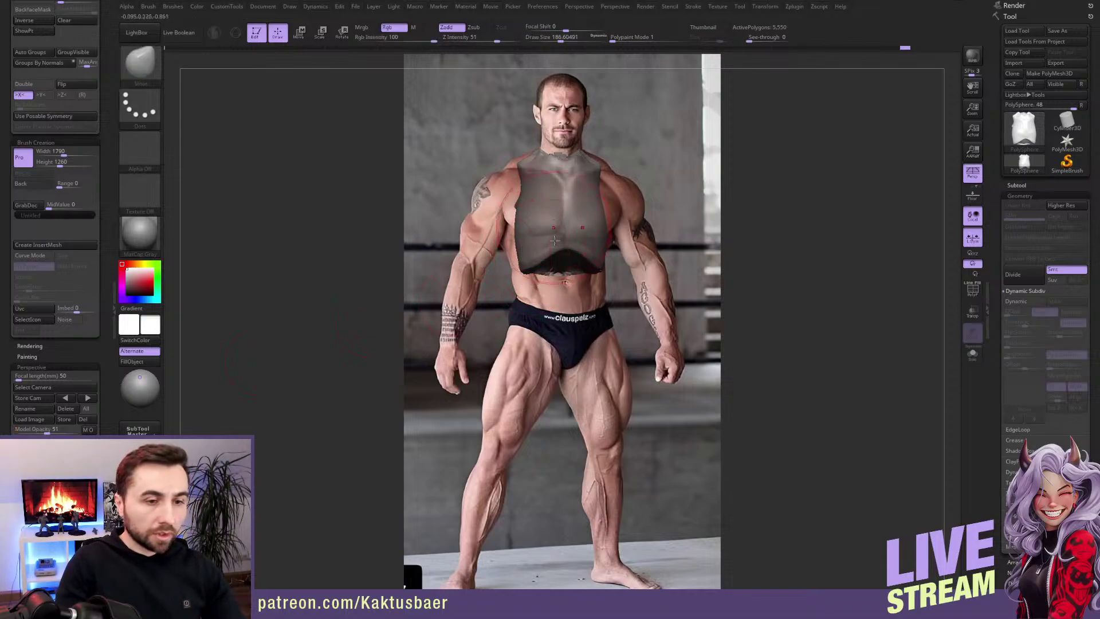
key(bracketright)
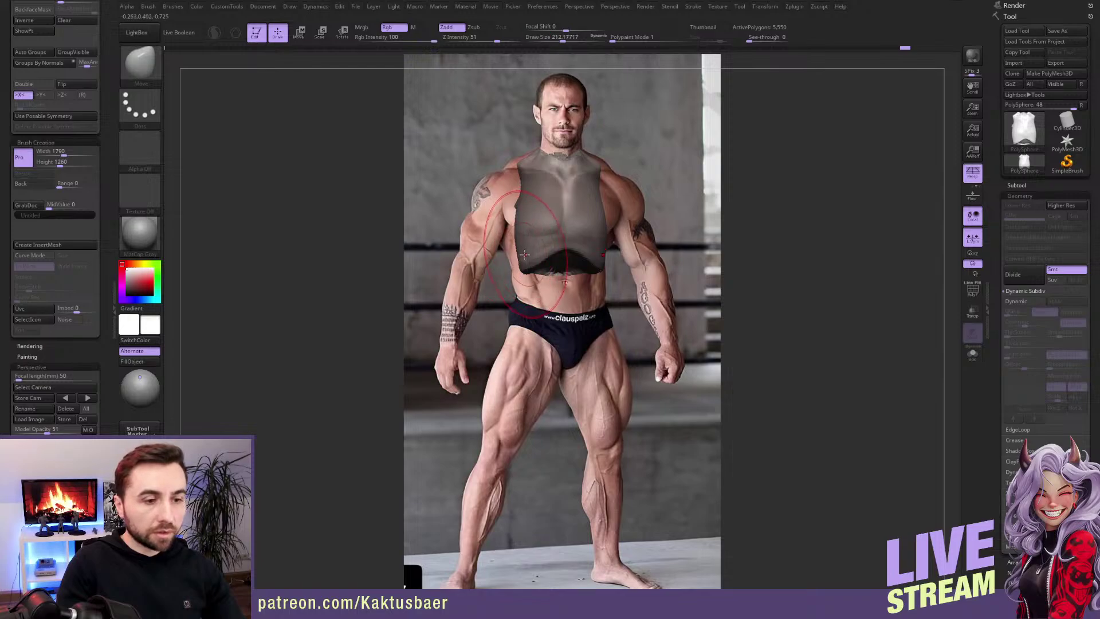
mouse_move(524, 254)
mouse_down()
mouse_move(515, 254)
mouse_move(564, 267)
mouse_up()
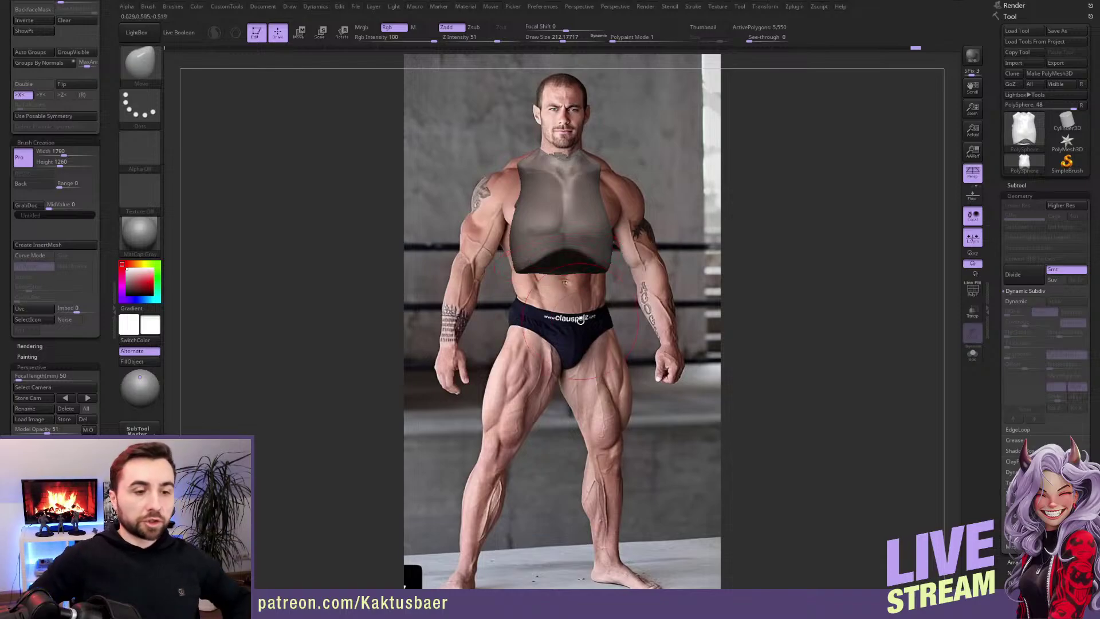
mouse_move(513, 273)
shift+mouse_down()
mouse_move(606, 271)
mouse_move(526, 276)
mouse_move(546, 245)
mouse_move(549, 257)
shift+mouse_up()
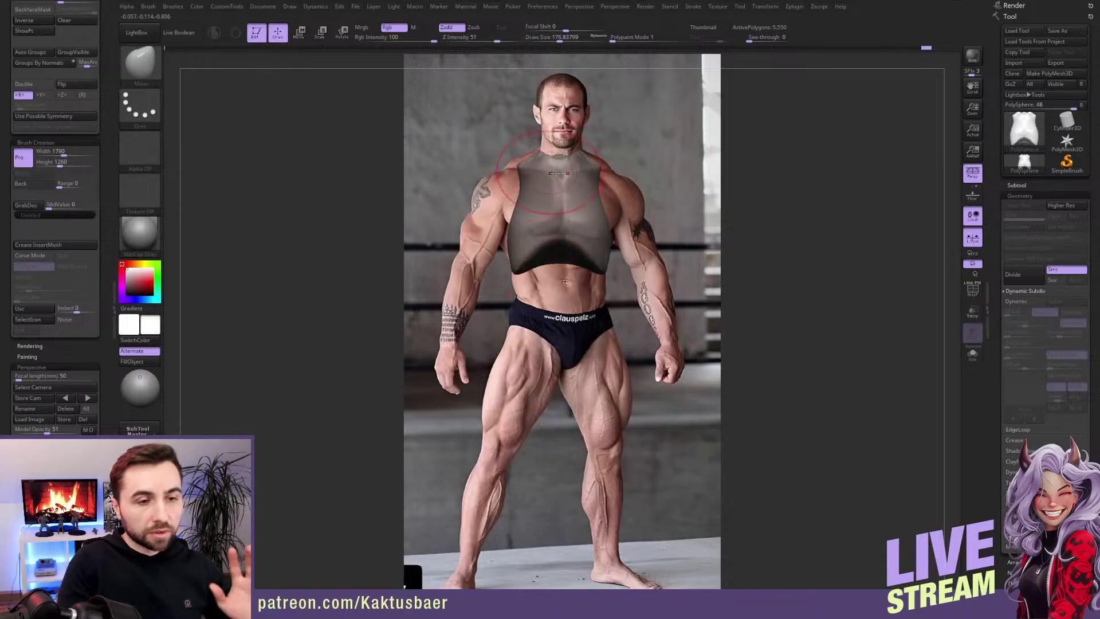
Step: Smooth the upper part of the ribcage and refine its volume from the side with the Move brush
key(shift)
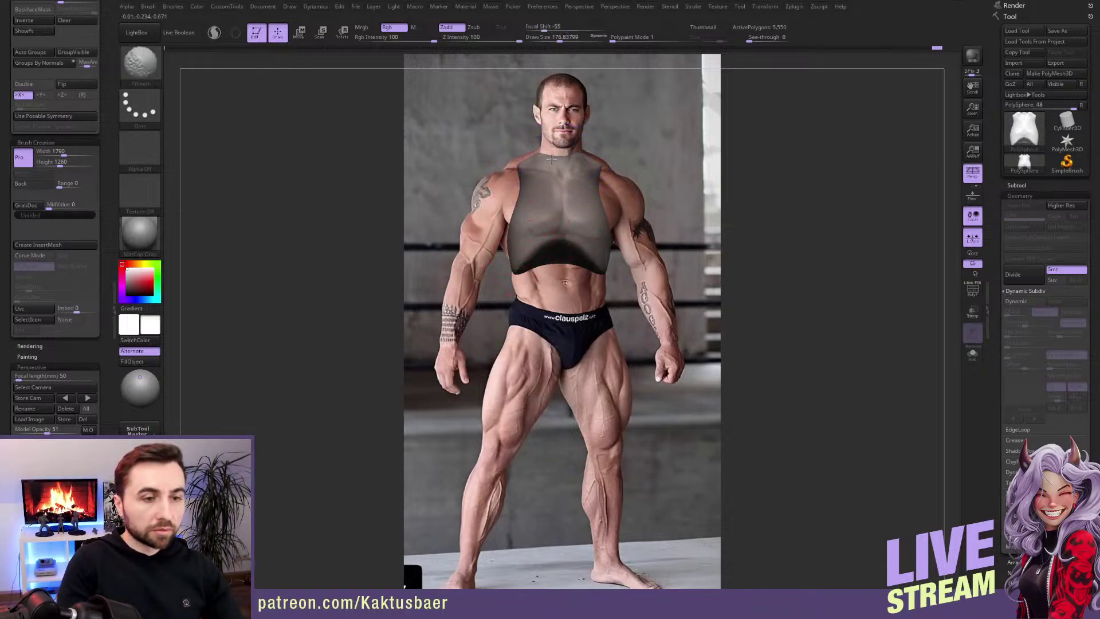
mouse_move(547, 165)
mouse_down()
mouse_move(499, 220)
mouse_move(545, 178)
mouse_move(545, 211)
mouse_move(628, 248)
mouse_up()
key(b)
key(m)
key(v)
key(shift)
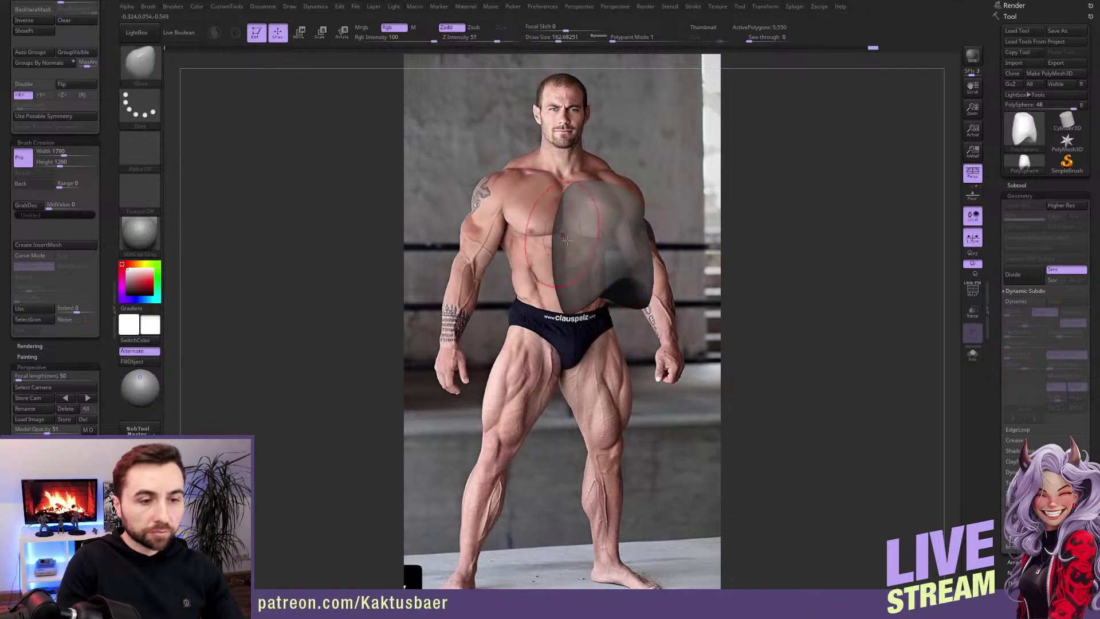
drag(566, 241, 651, 229)
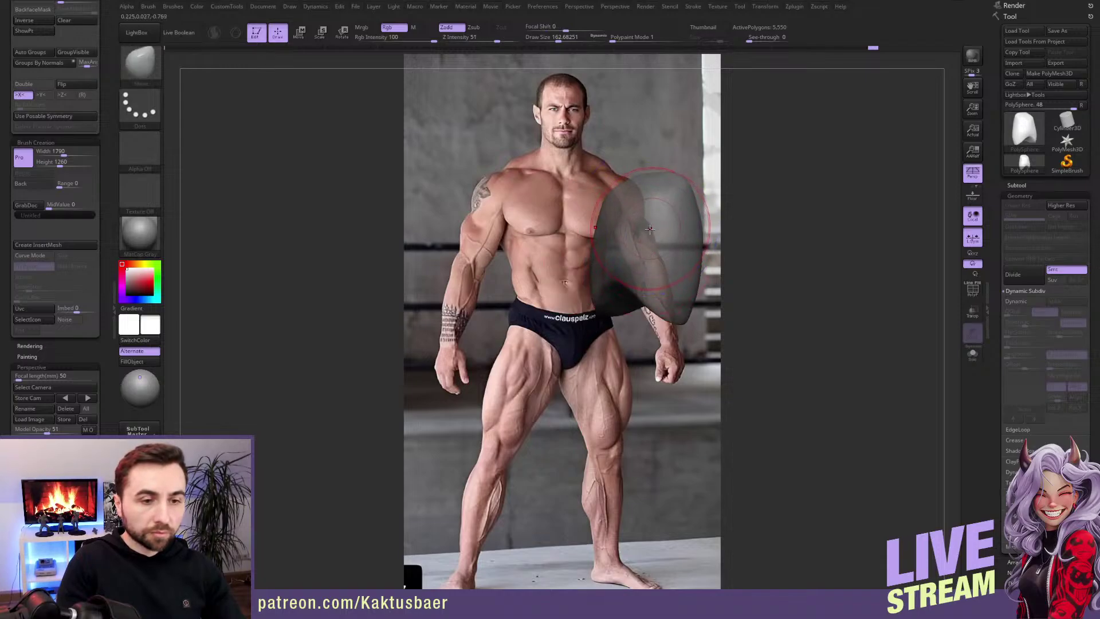
Step: Bring back the whole torso and isolate the neck cylinder
key(ctrl+z)
key(ctrl+z)
key(ctrl+z)
key(ctrl+z)
key(ctrl+z)
key(ctrl+z)
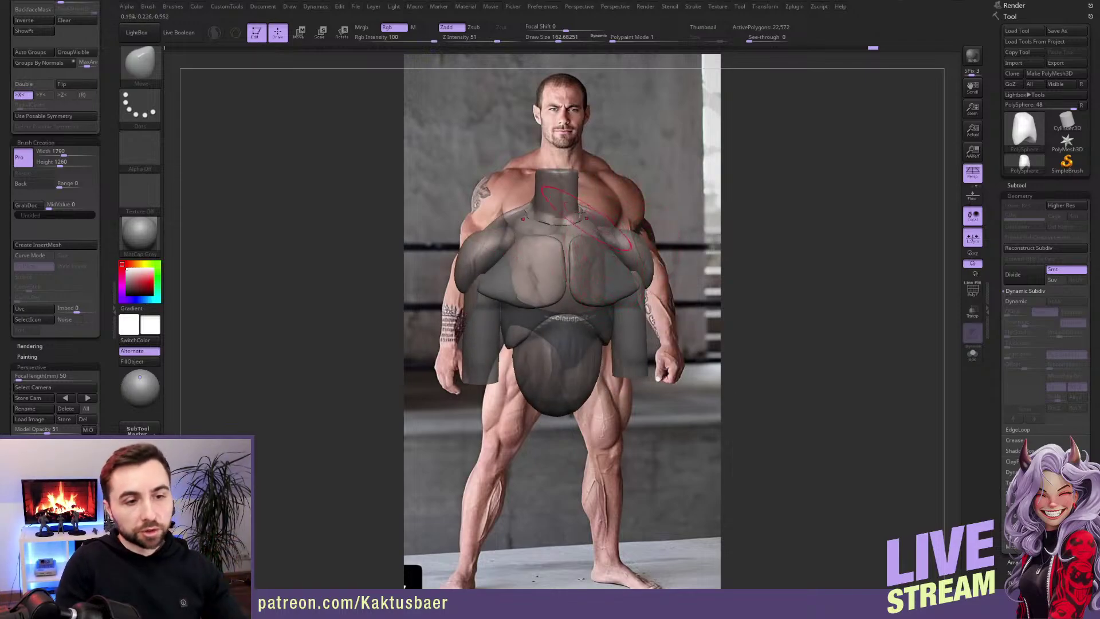
key(ctrl+z)
key(ctrl+z)
key(ctrl+z)
key(ctrl+z)
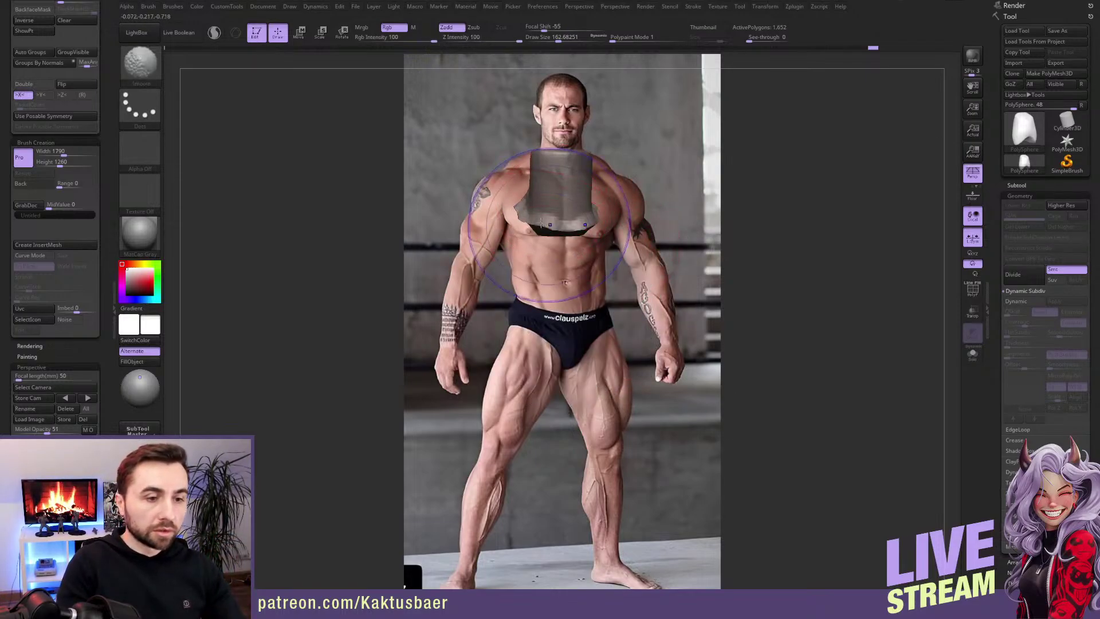
Step: Flare the base of the isolated neck cylinder with the Move brush and smooth its lower edge
key(ctrl+z)
key(ctrl+z)
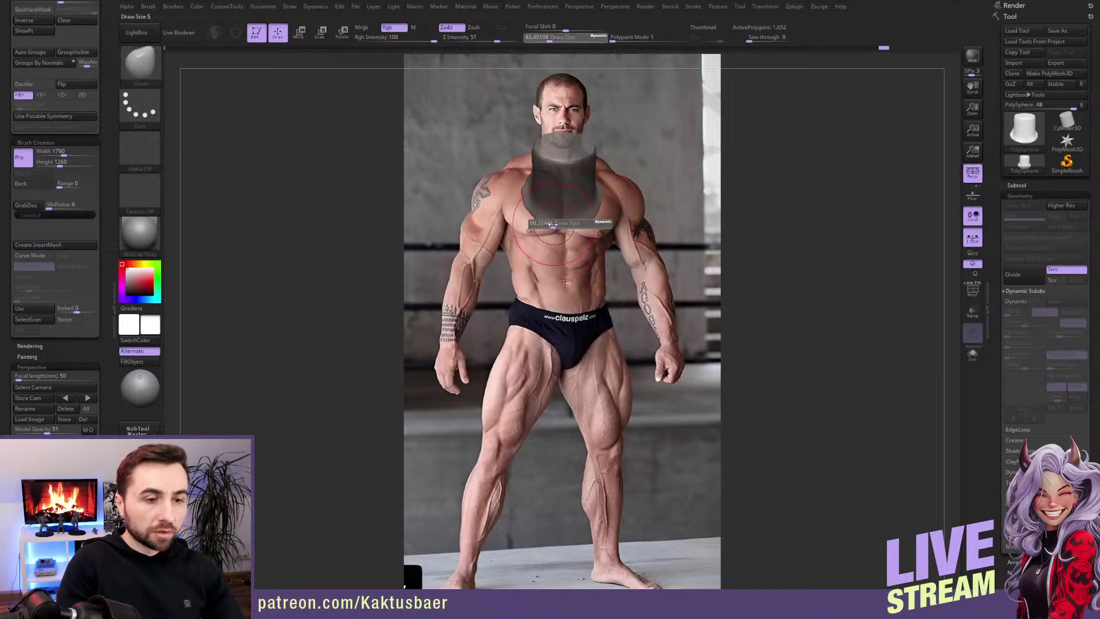
key(ctrl+z)
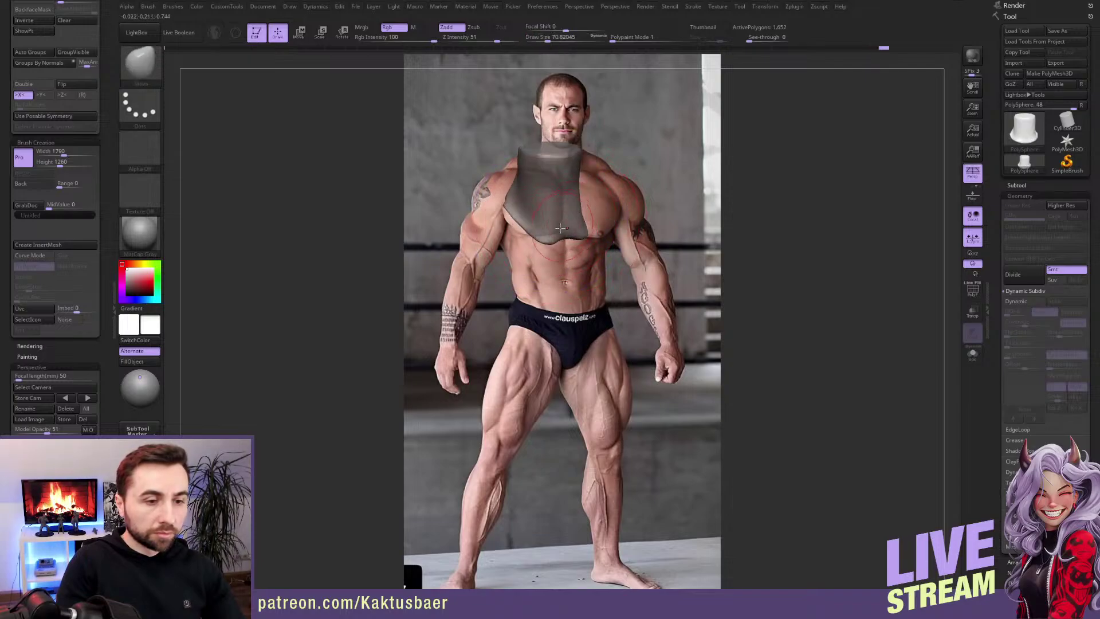
key(ctrl+z)
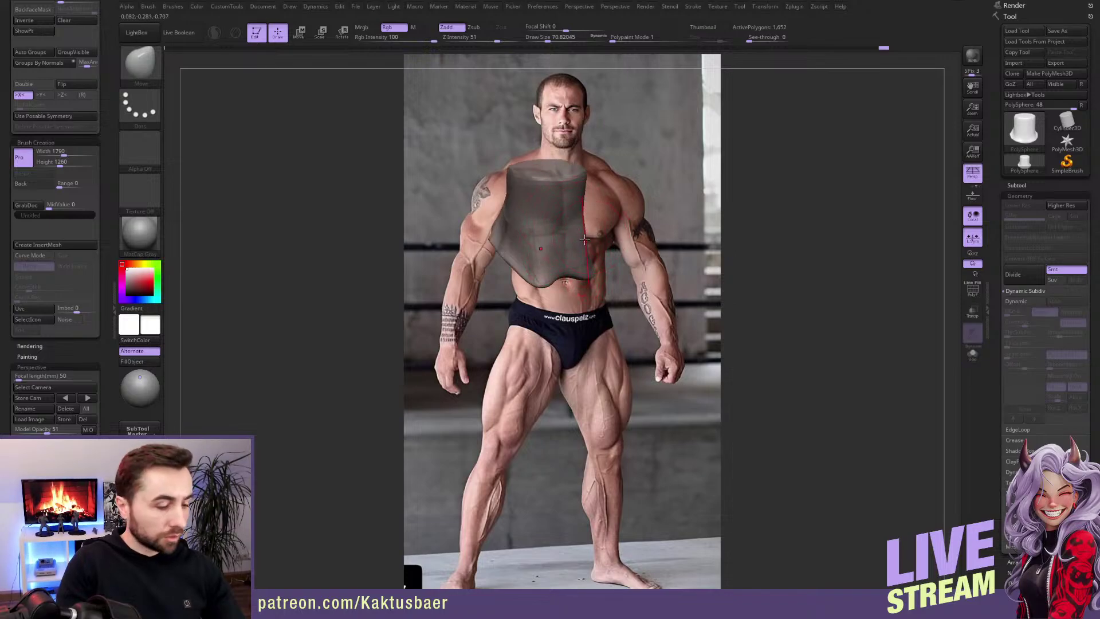
shift+drag(584, 240, 567, 216)
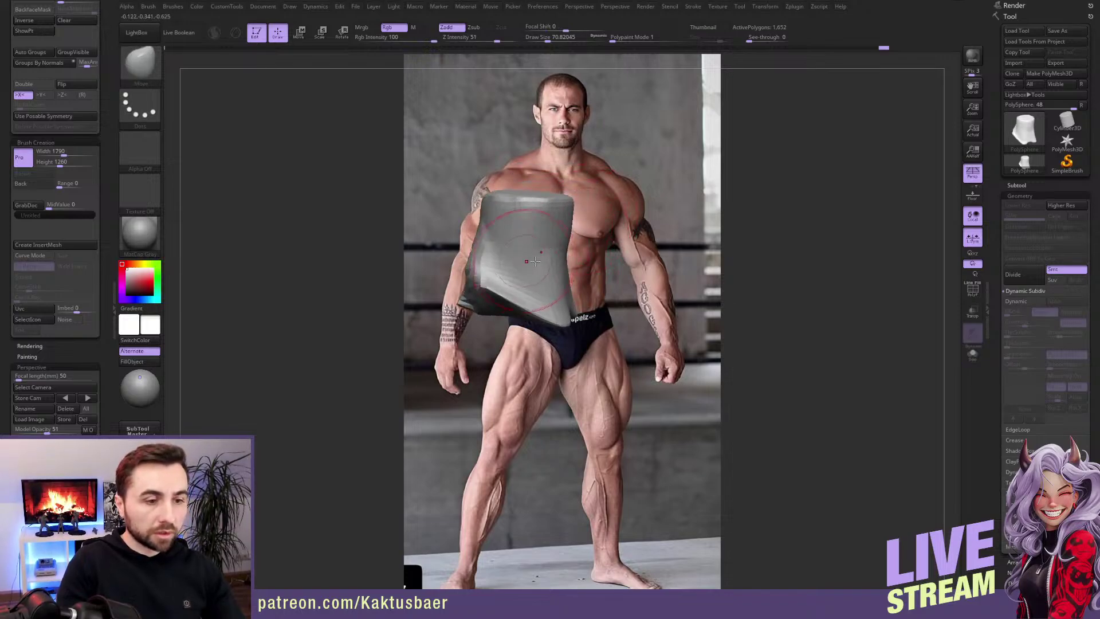
key(ctrl+z)
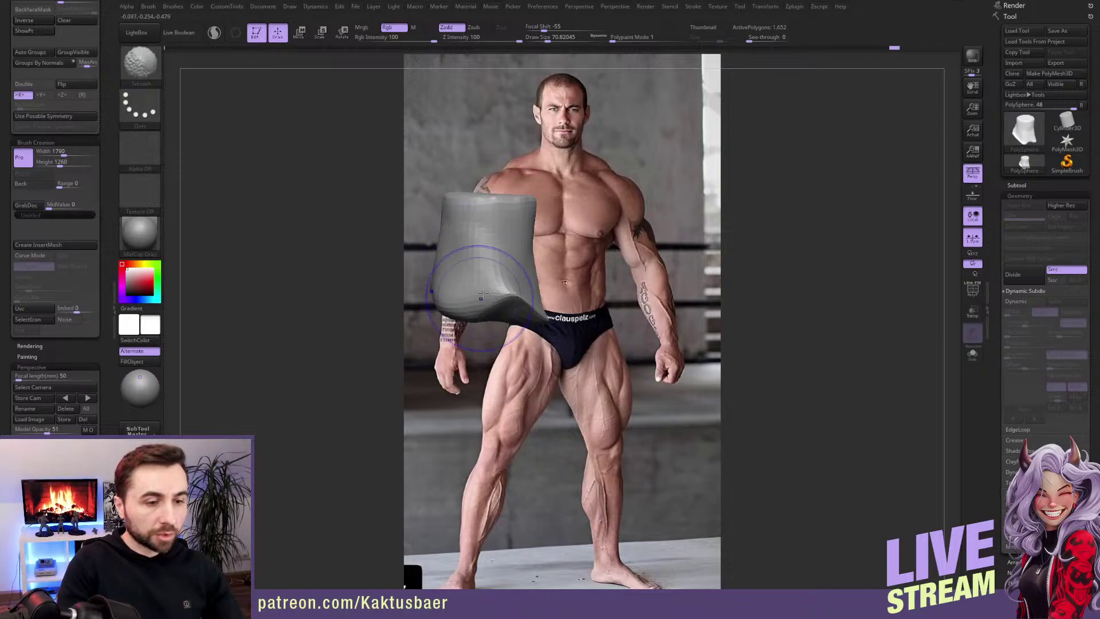
key(ctrl+shift+z)
key(shift)
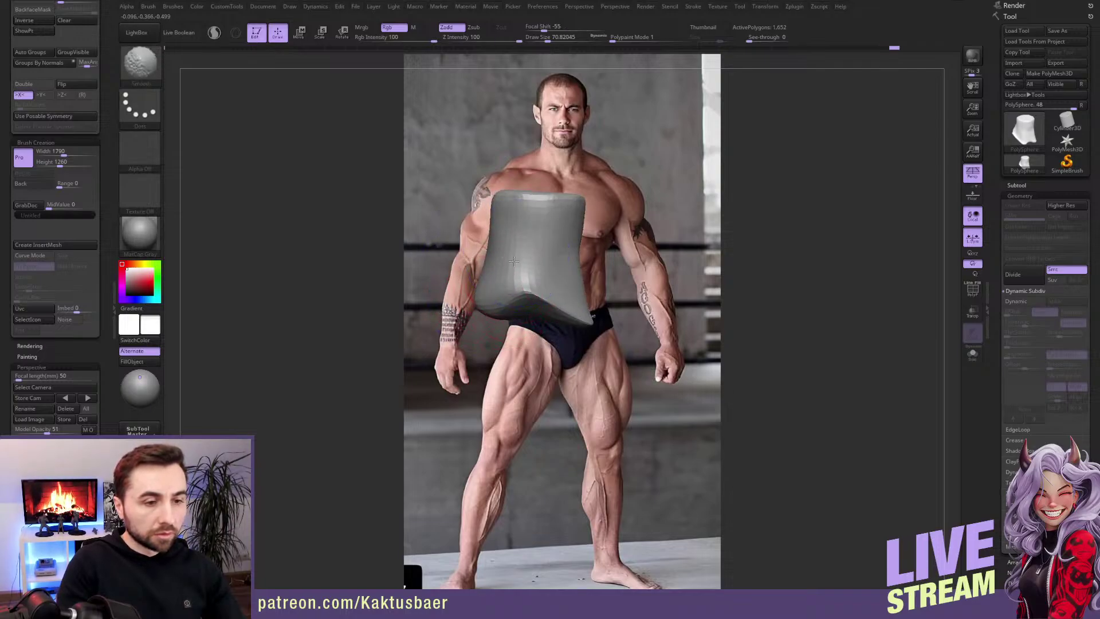
key(ctrl+z)
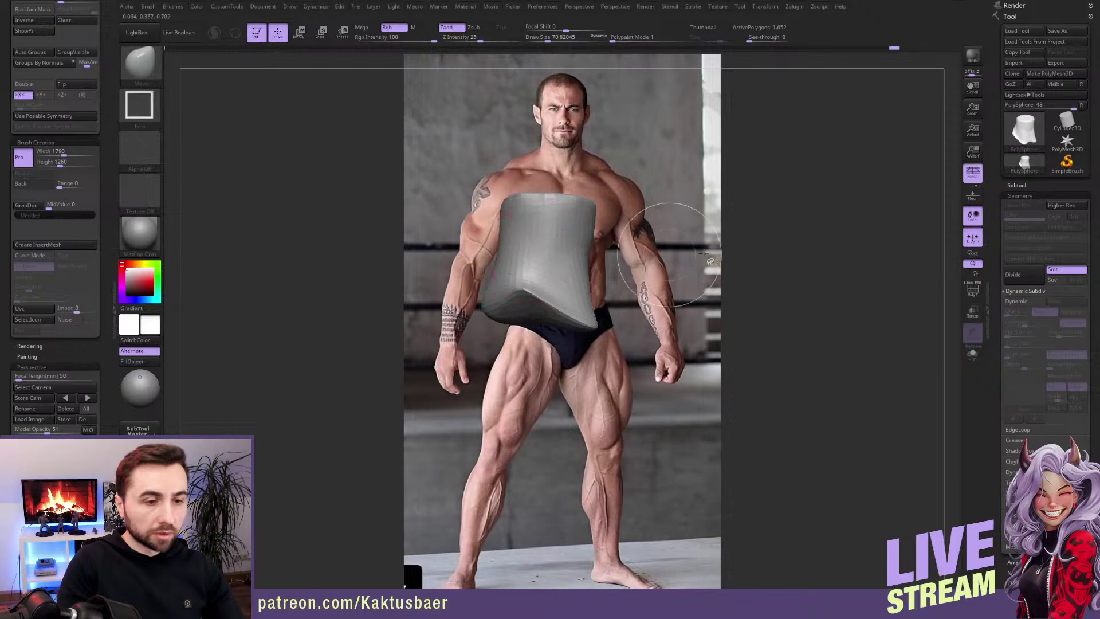
key(ctrl+shift+z)
Step: Bring back the whole torso and fit the neck's base against the surrounding shoulder forms with the Move brush
key(q)
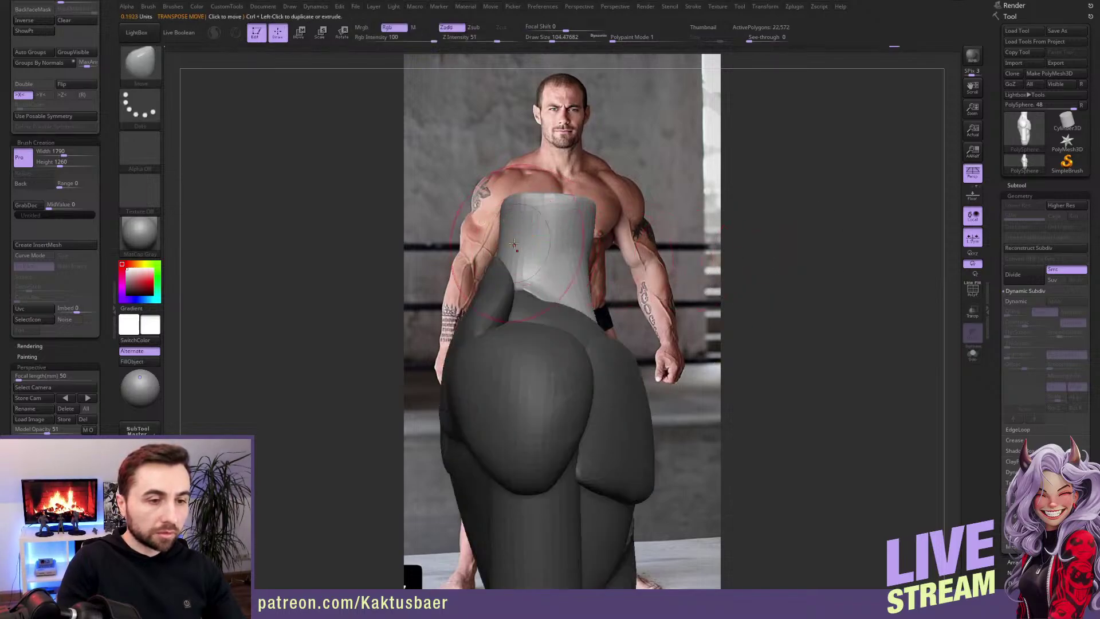
key(bracketleft)
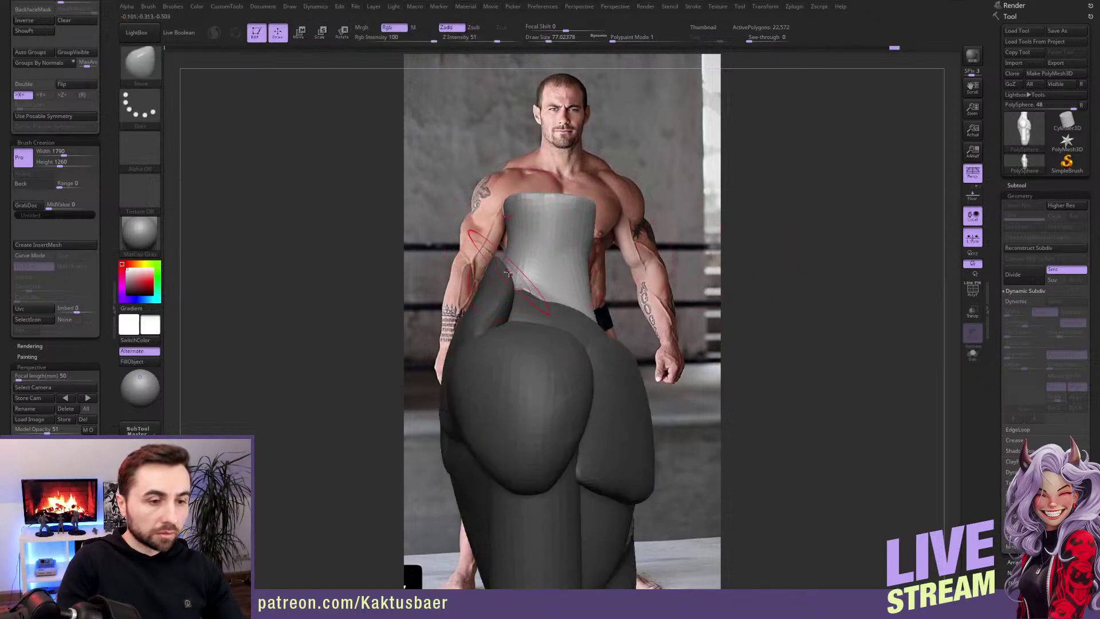
mouse_move(497, 279)
right_down()
mouse_move(494, 297)
mouse_move(500, 257)
right_up()
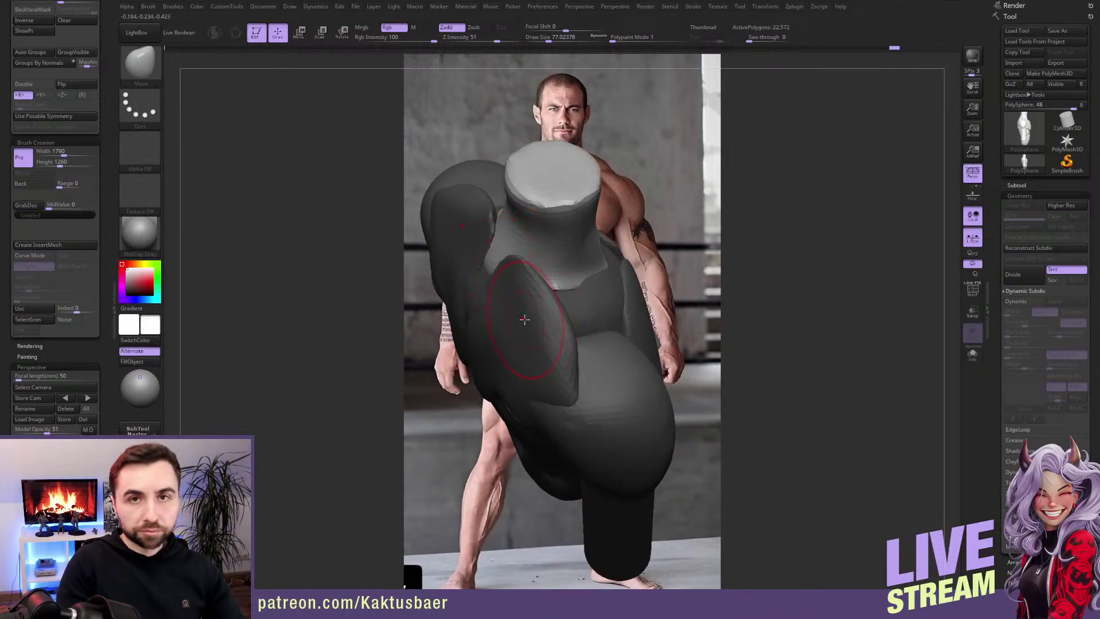
right_drag(558, 293, 591, 287)
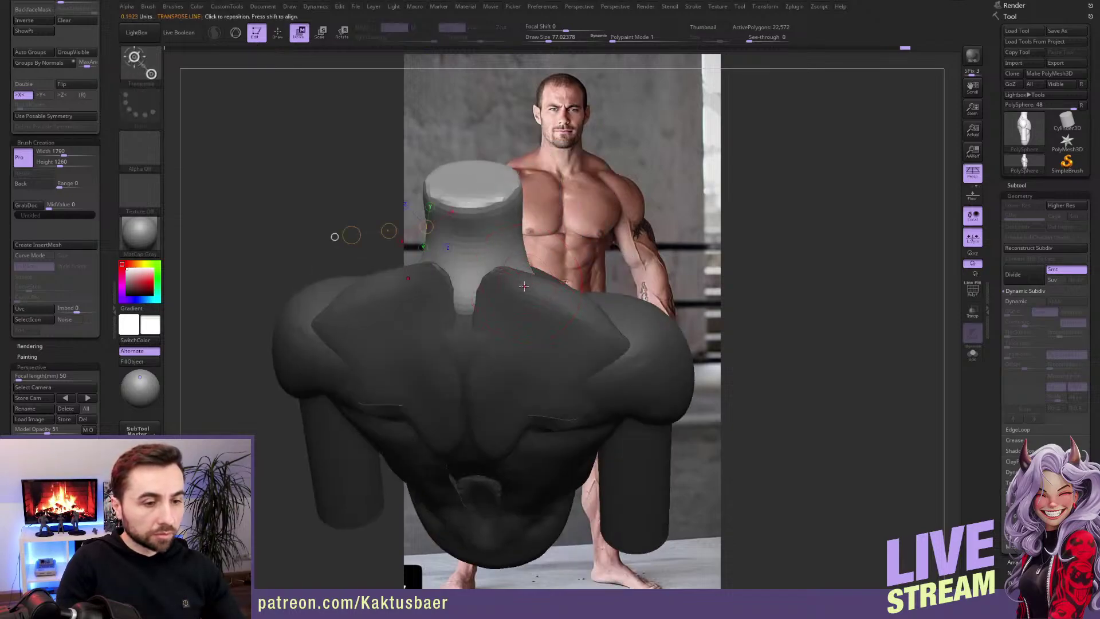
Step: Select the trapezius and pull its upper ends up along the back of the neck with the Move brush
ctrl+click(351, 236)
right_drag(525, 292, 522, 245)
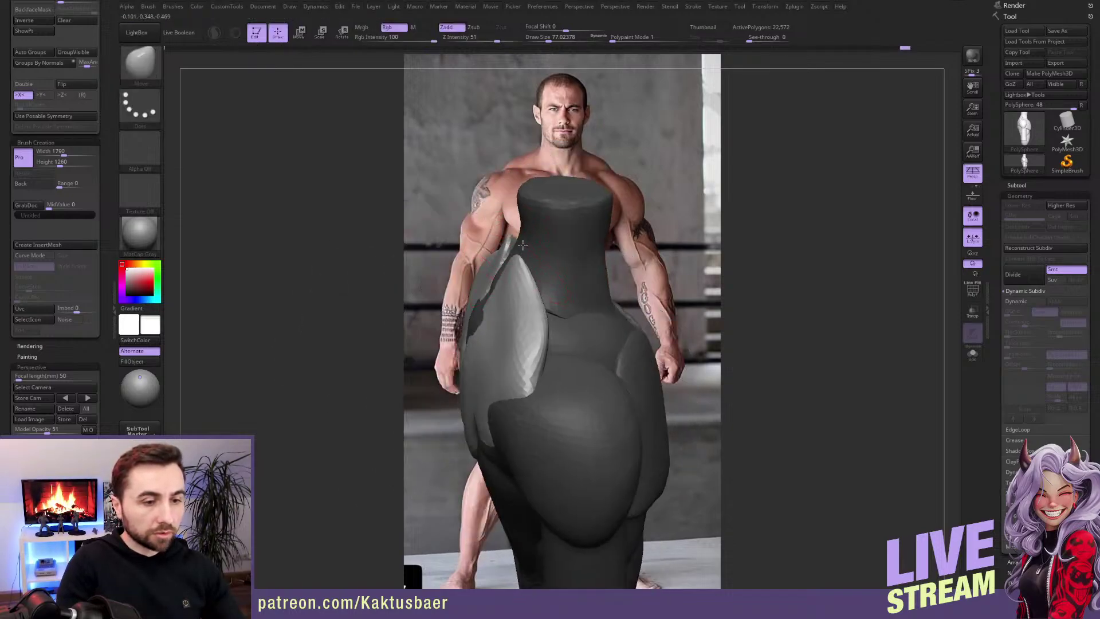
right_drag(540, 204, 544, 269)
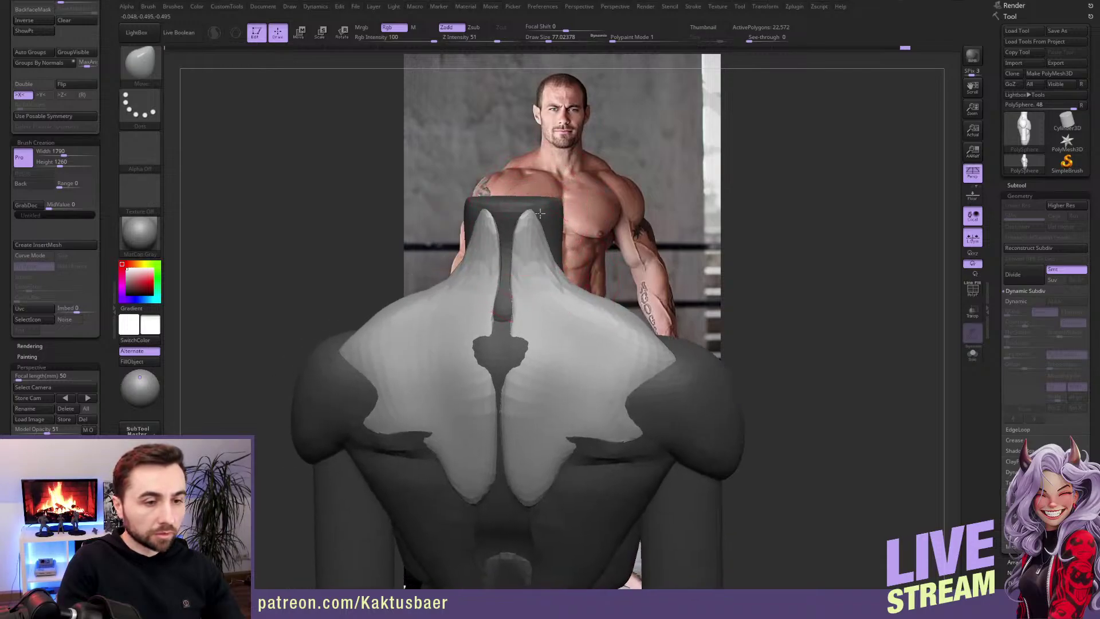
mouse_move(540, 214)
right_down()
mouse_move(519, 321)
mouse_move(523, 361)
mouse_move(509, 343)
mouse_move(530, 308)
mouse_move(501, 431)
mouse_move(519, 396)
mouse_move(466, 275)
mouse_move(468, 289)
mouse_move(435, 295)
right_up()
key(shift)
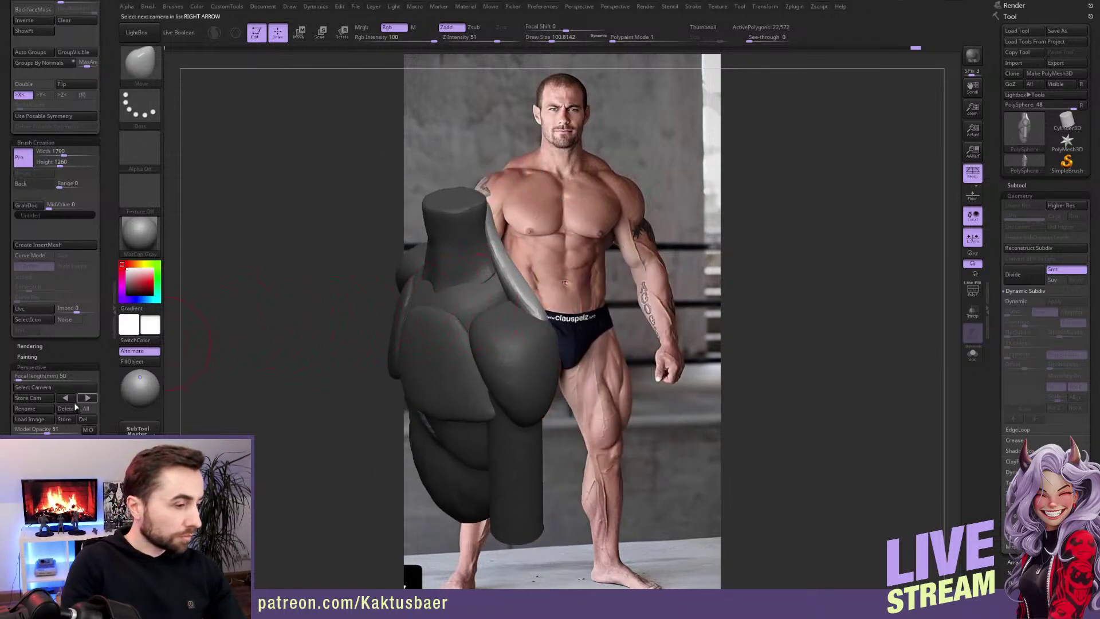
Step: Turn on BackfaceMask and adjust the upper edge of the trapezius with the Move brush
click(36, 86)
drag(109, 44, 110, 160)
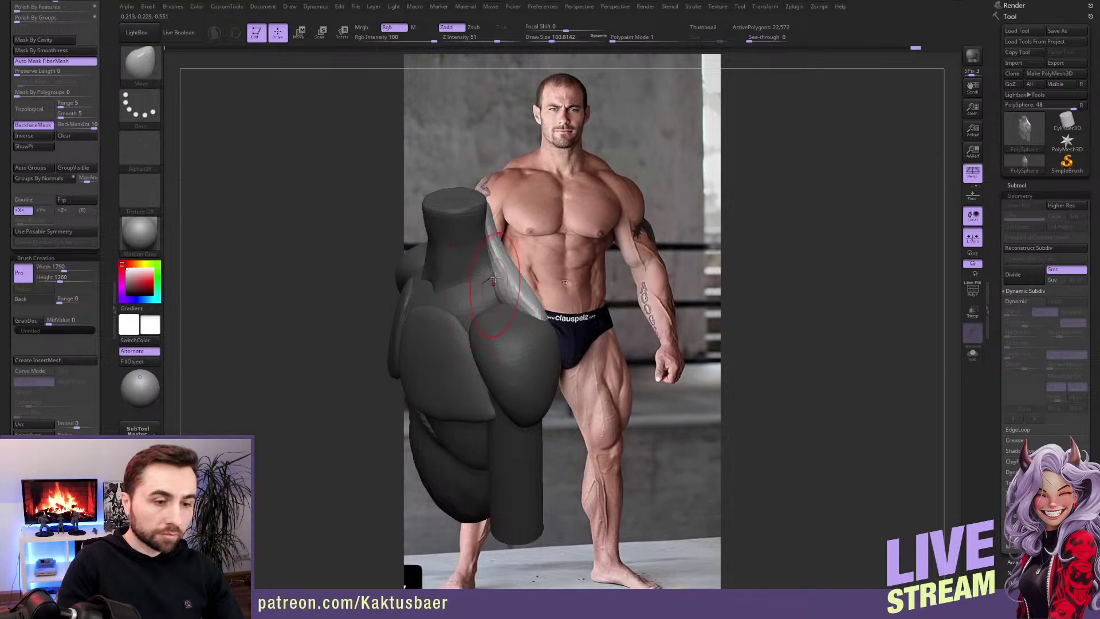
mouse_move(515, 288)
right_down()
mouse_move(601, 309)
mouse_move(586, 302)
right_up()
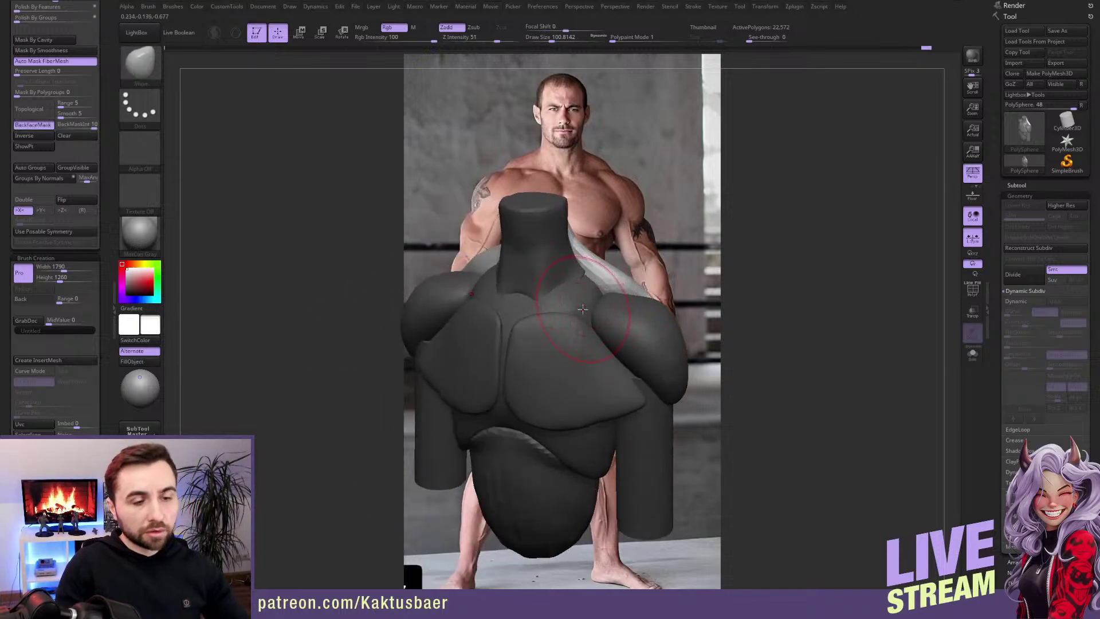
Step: Select the deltoids, turn off BackfaceMask, and reshape their front and rear ends with the Move brush
key(w)
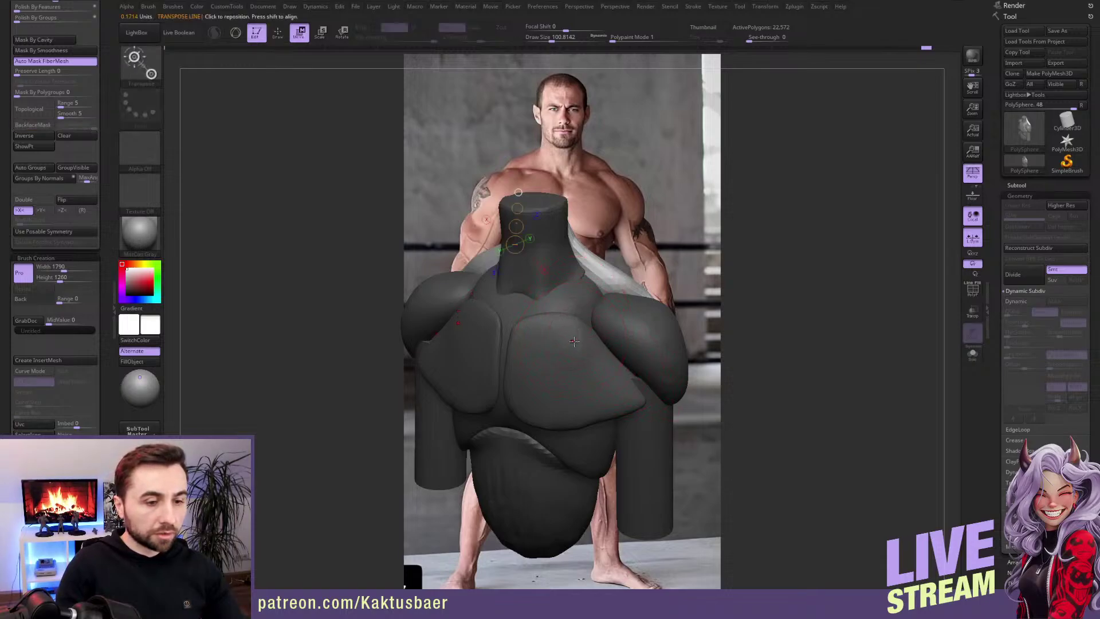
key(q)
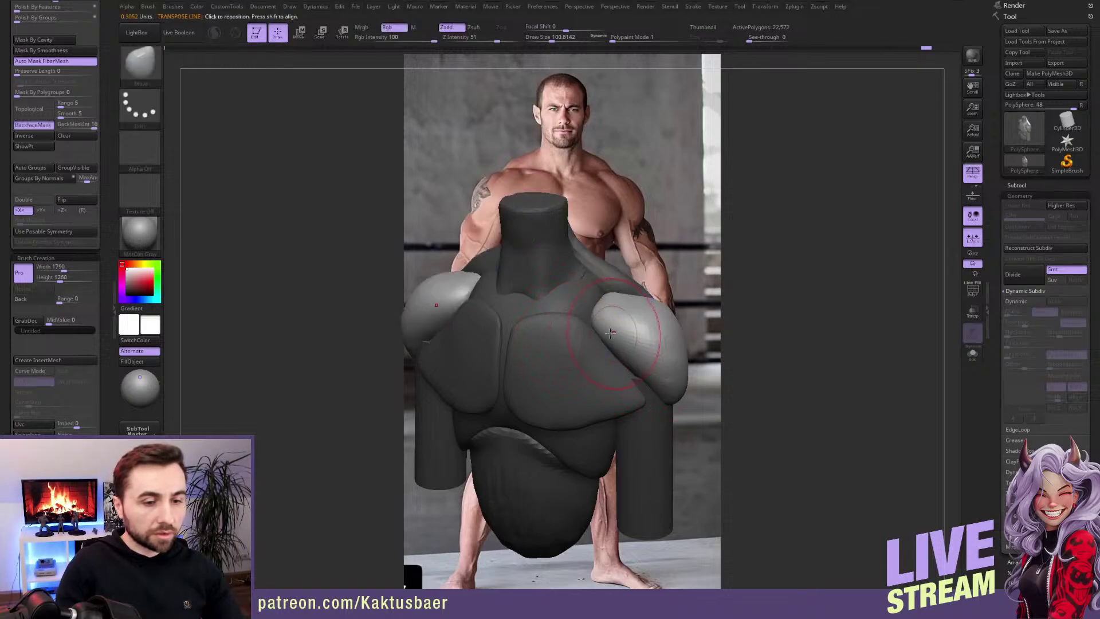
right_drag(627, 330, 416, 363)
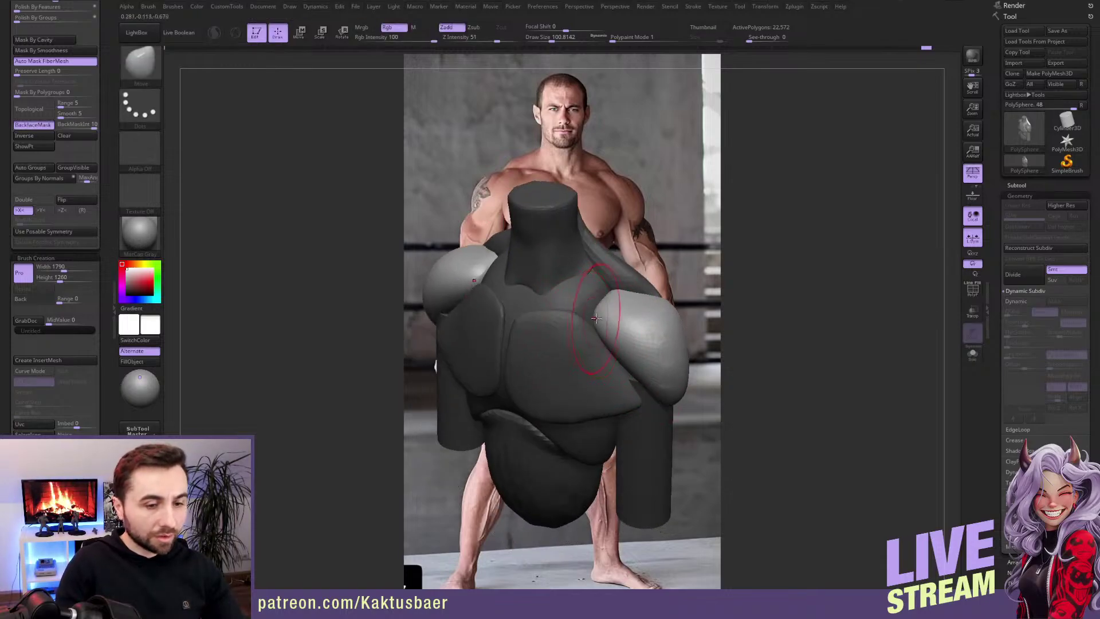
click(46, 125)
key(ctrl+z)
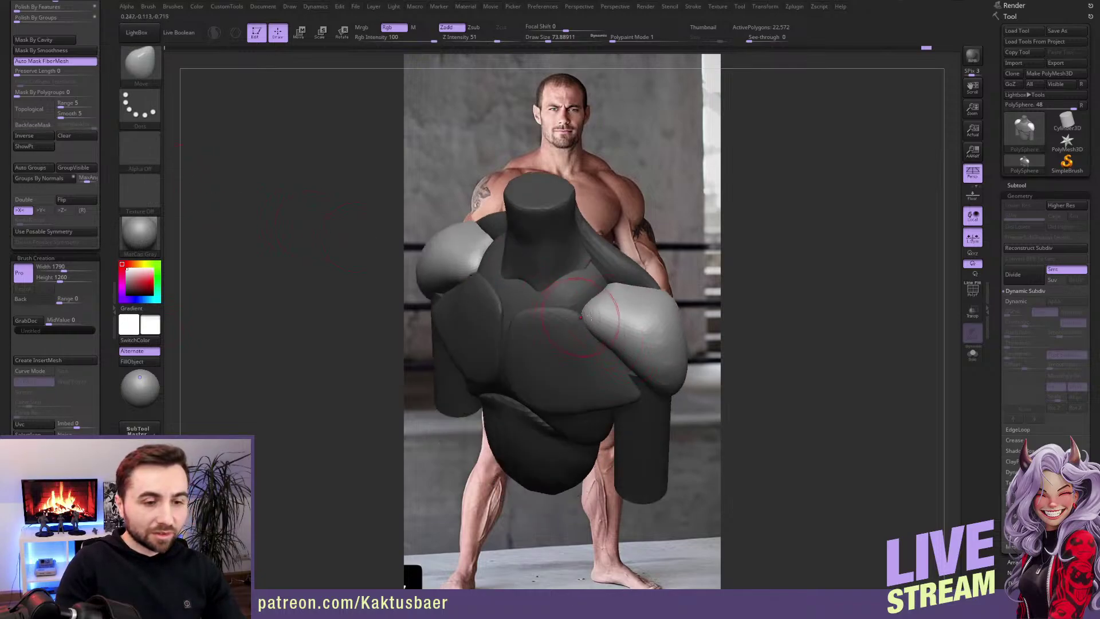
key(ctrl+z)
key(ctrl+z)
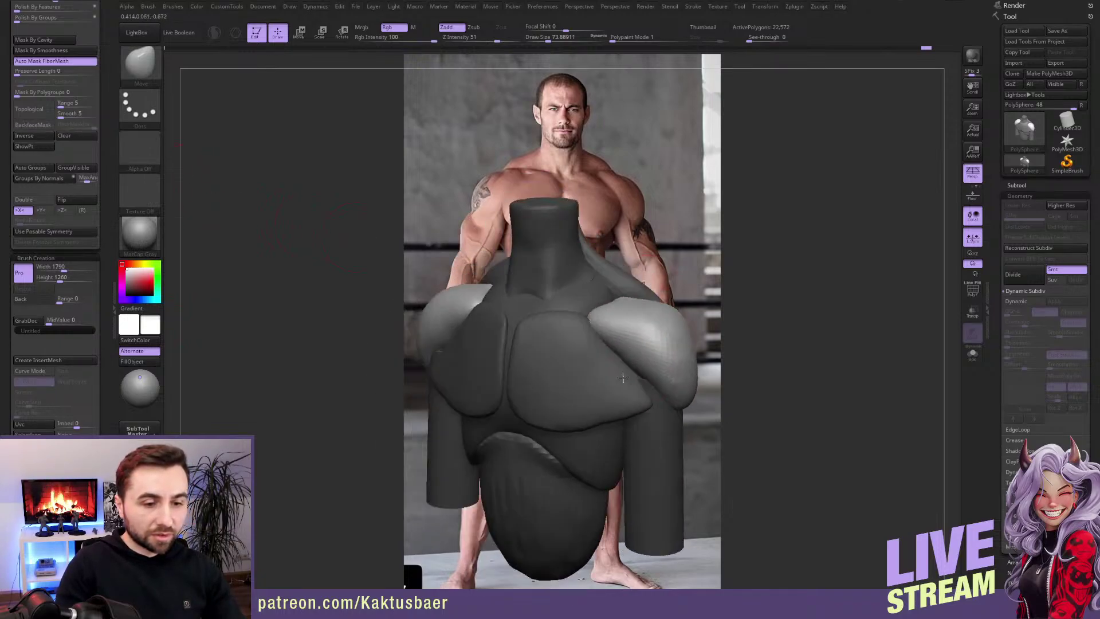
key(ctrl+z)
mouse_move(609, 341)
mouse_down()
mouse_move(658, 381)
mouse_move(740, 317)
mouse_move(690, 324)
mouse_up()
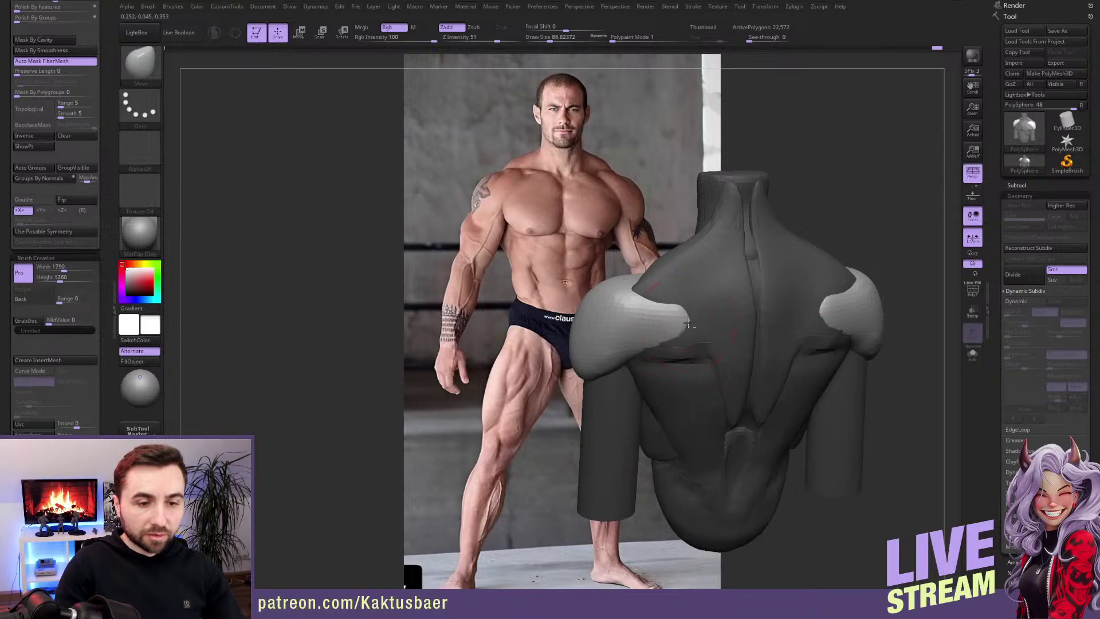
Step: Select the trapezius and adjust its outer edge around the rear deltoids
ctrl+click(705, 326)
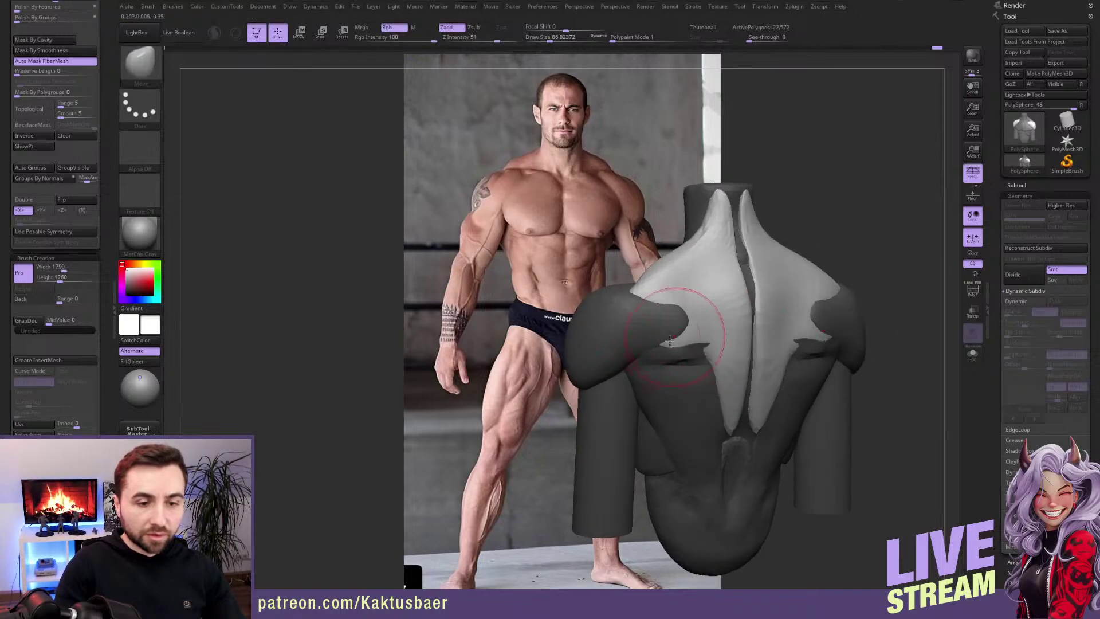
mouse_move(678, 323)
ctrl+mouse_down()
mouse_move(665, 298)
mouse_move(688, 286)
mouse_move(704, 332)
mouse_move(705, 315)
mouse_move(687, 344)
ctrl+mouse_up()
key(shift)
Step: Select the lats, inflate and smooth their upper edge behind the armpits, and refine it with the Move brush
key(w)
key(q)
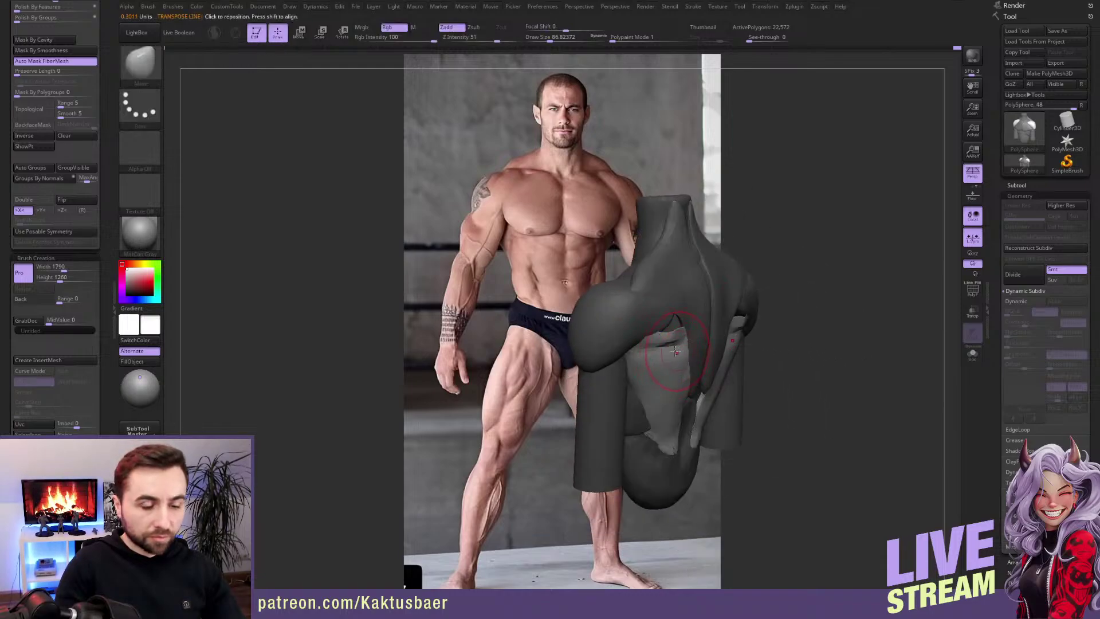
key(b)
click(698, 294)
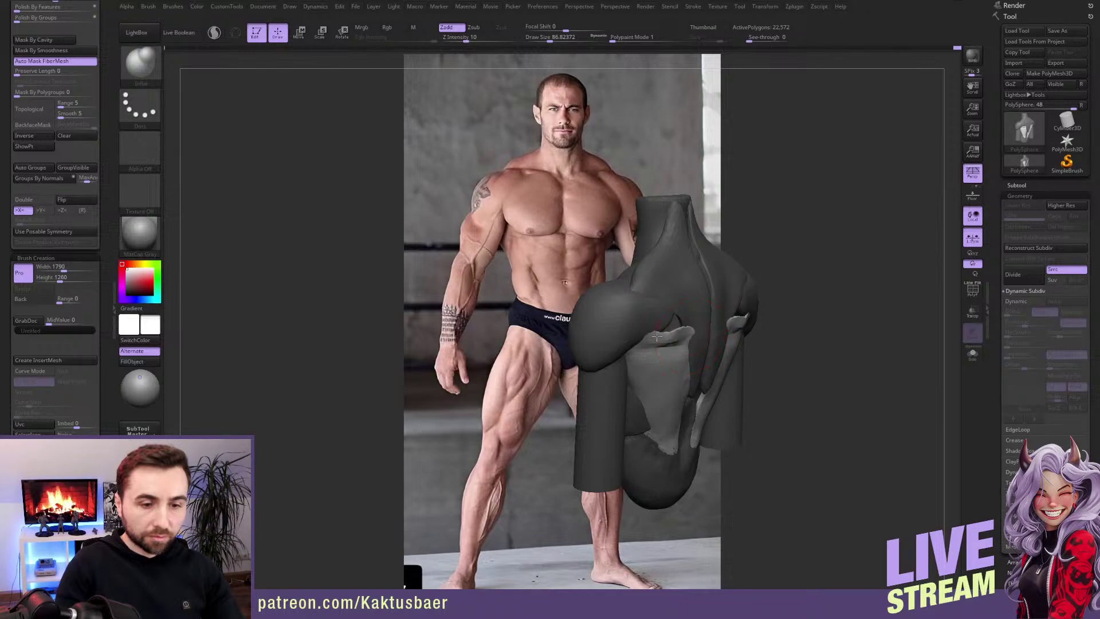
shift+drag(663, 334, 678, 324)
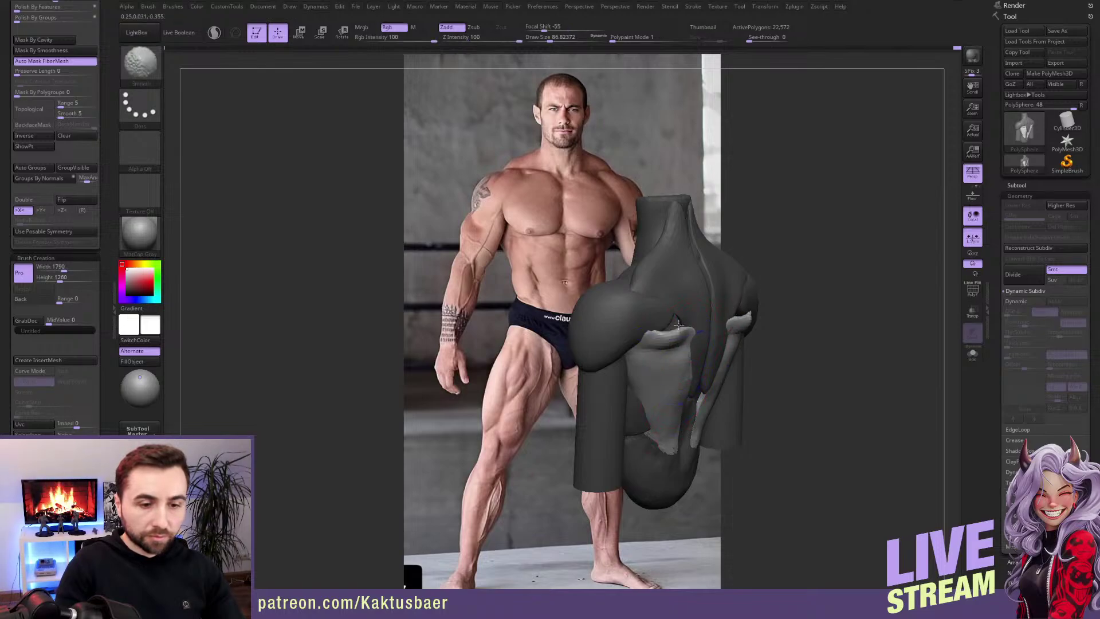
mouse_move(664, 344)
right_down()
mouse_move(675, 355)
mouse_move(658, 344)
right_up()
key(b)
key(m)
key(v)
drag(647, 338, 657, 348)
right_drag(711, 346, 673, 381)
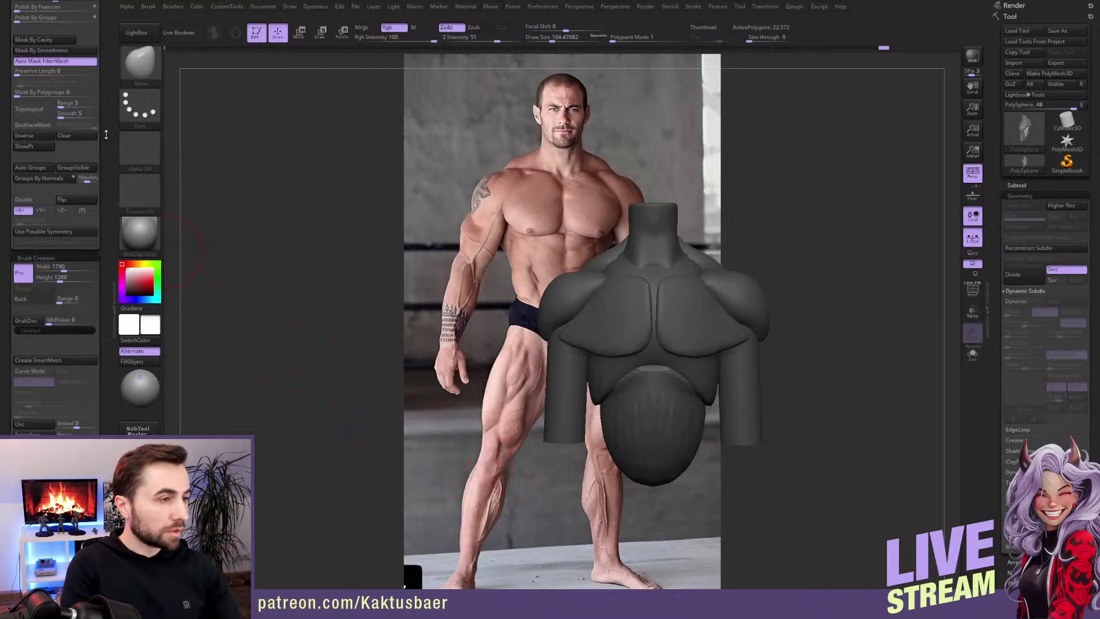
Step: Align the torso to the front reference view, isolate the abdomen form, smooth out its dents and widen it with the Move brush
scroll(106, 134, down, 10)
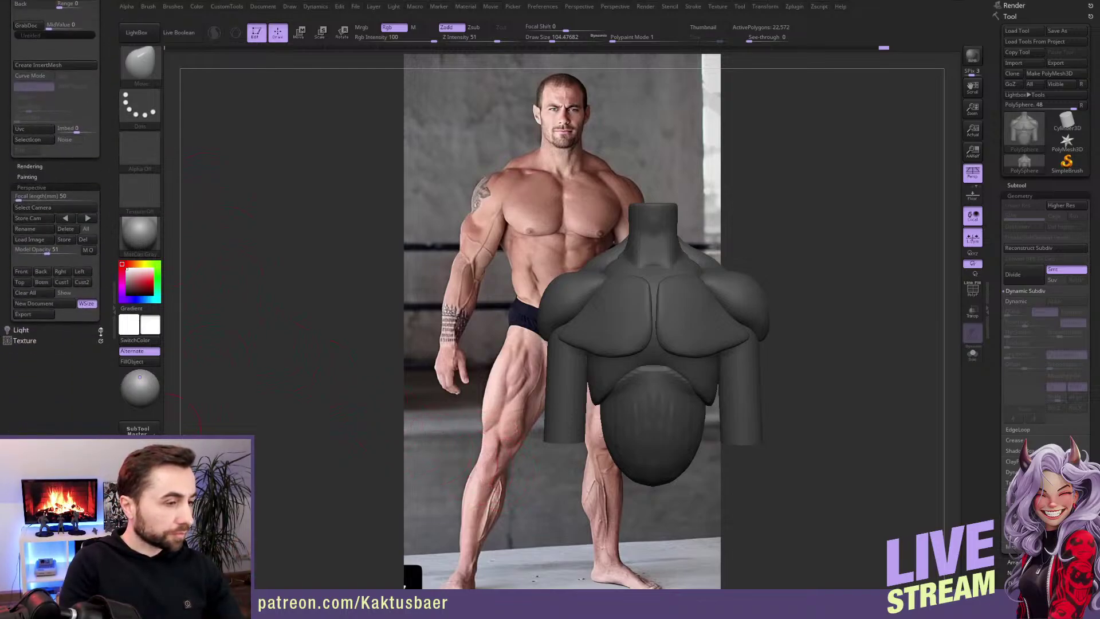
click(28, 272)
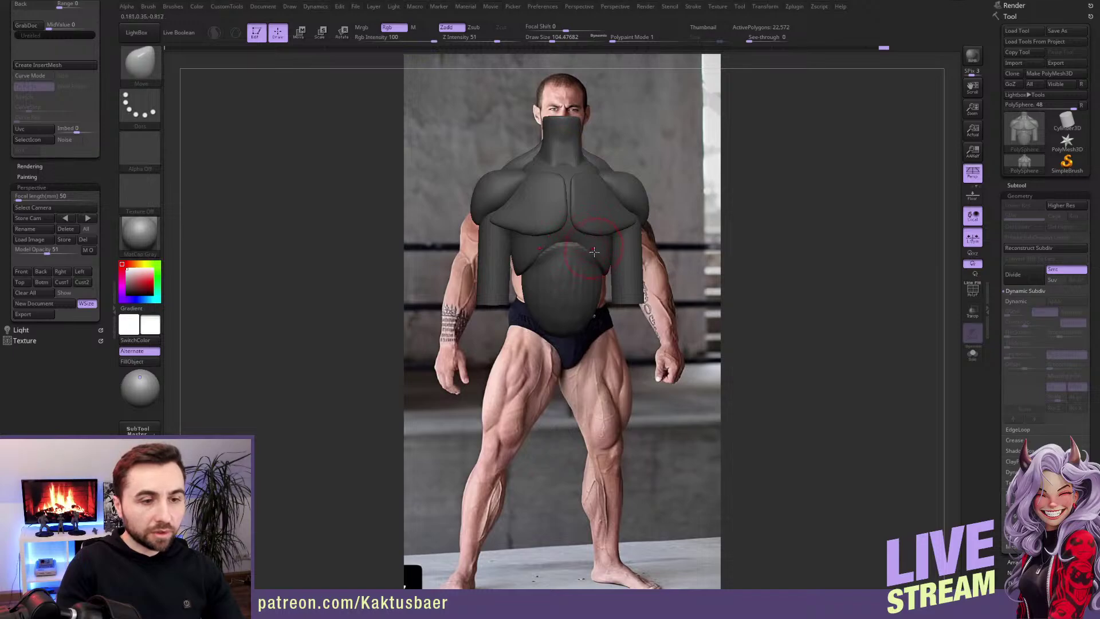
ctrl+shift+click(590, 279)
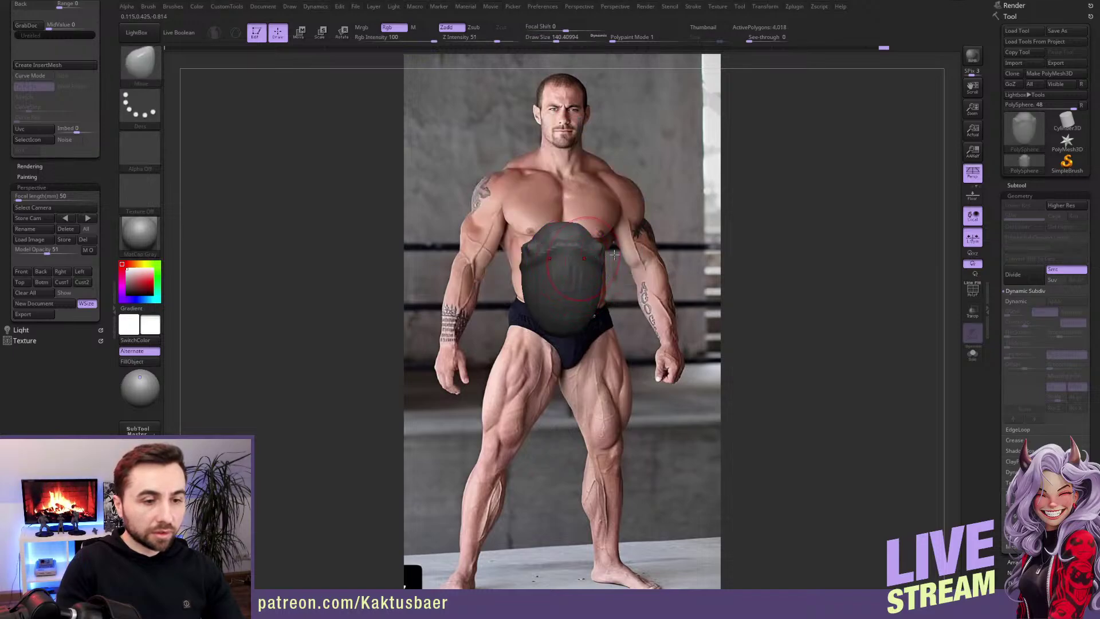
mouse_move(586, 269)
shift+mouse_down()
mouse_move(527, 254)
mouse_move(517, 273)
mouse_move(549, 293)
mouse_move(541, 243)
mouse_move(526, 279)
mouse_move(510, 277)
mouse_move(537, 309)
shift+mouse_up()
key(b)
key(m)
key(v)
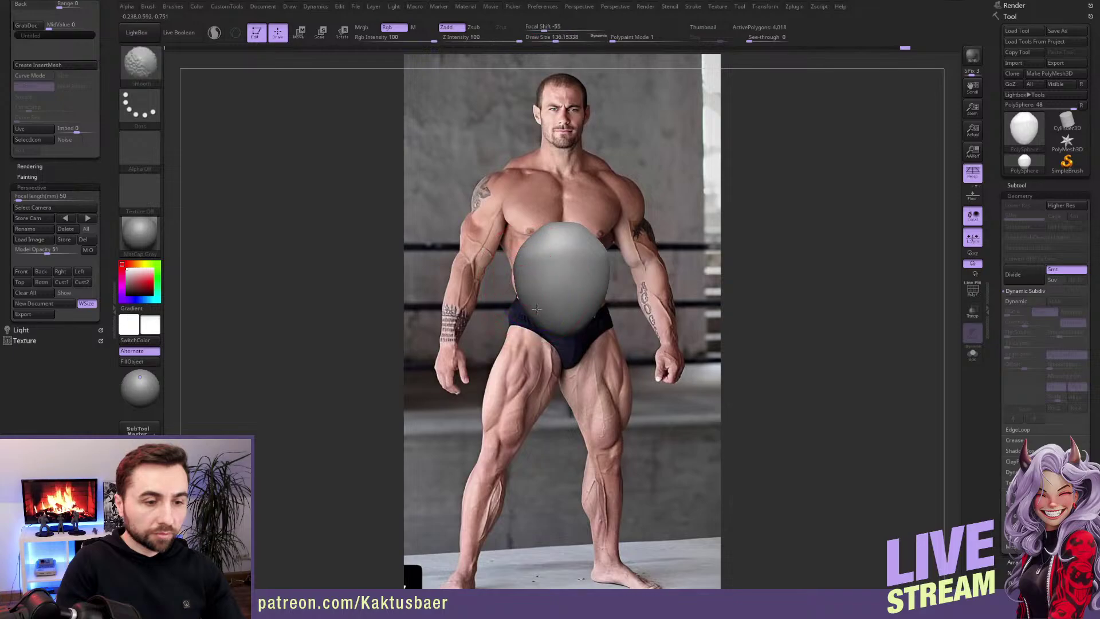
Step: Bring back the whole torso and isolate the lats
ctrl+shift+click(753, 298)
right_drag(594, 288, 547, 273)
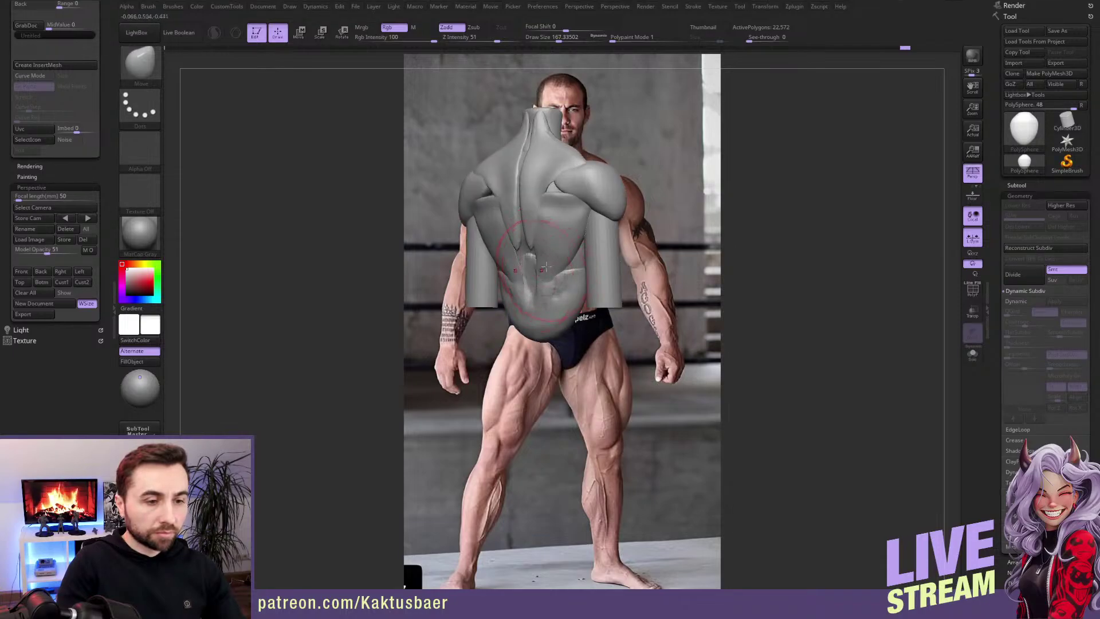
ctrl+shift+click(546, 268)
ctrl+shift+click(545, 270)
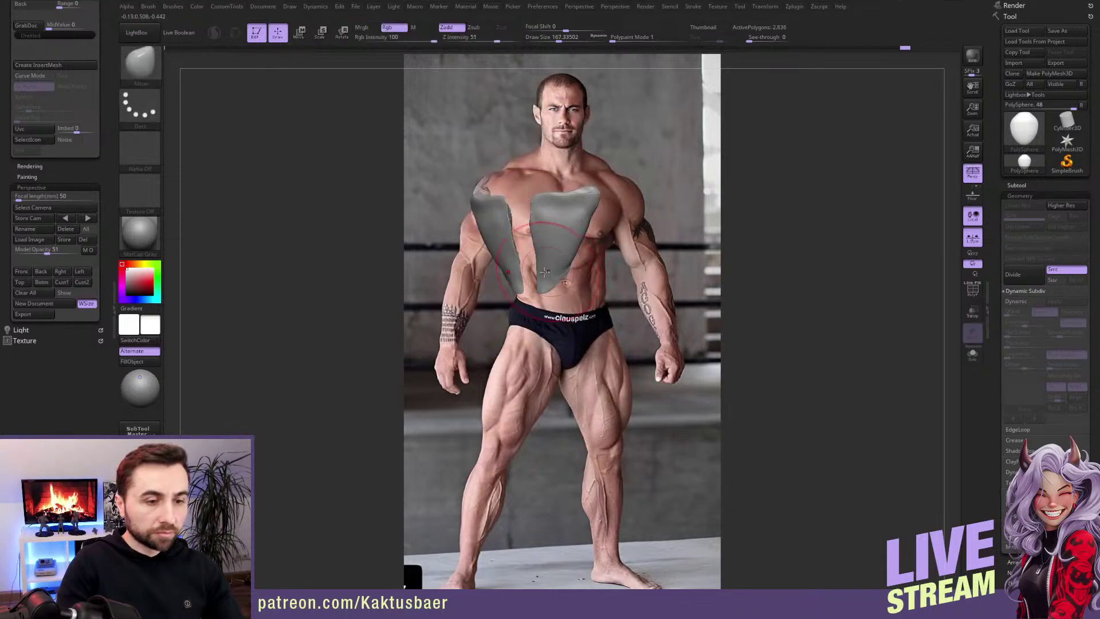
Step: Smooth the isolated lats from the back view and broaden their outline with the Move brush
click(40, 271)
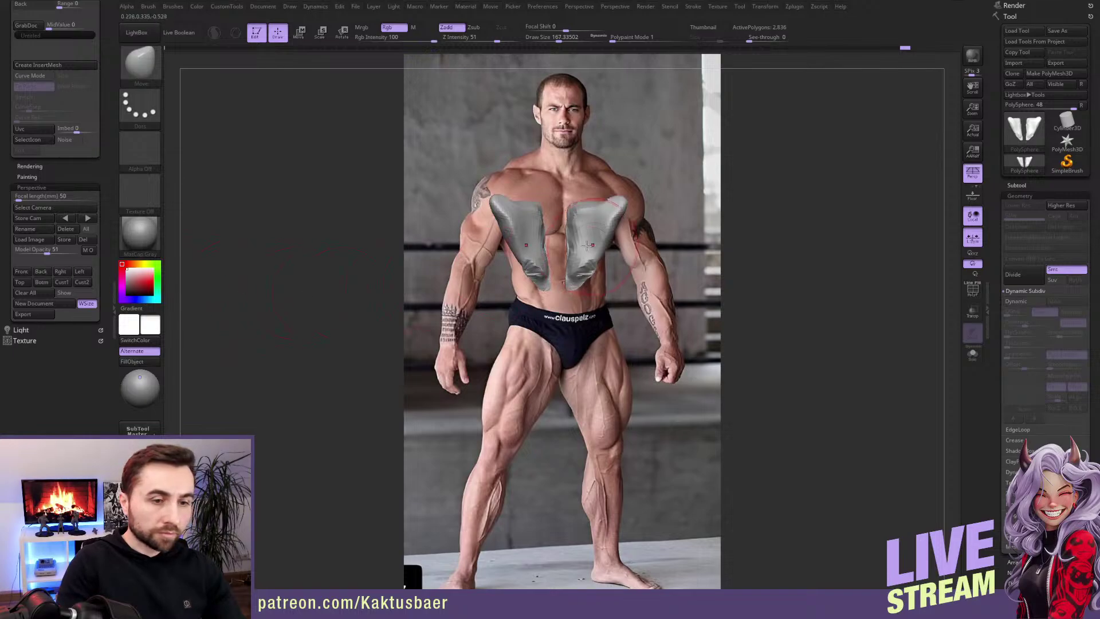
key(shift)
shift+drag(520, 256, 508, 236)
key(shift)
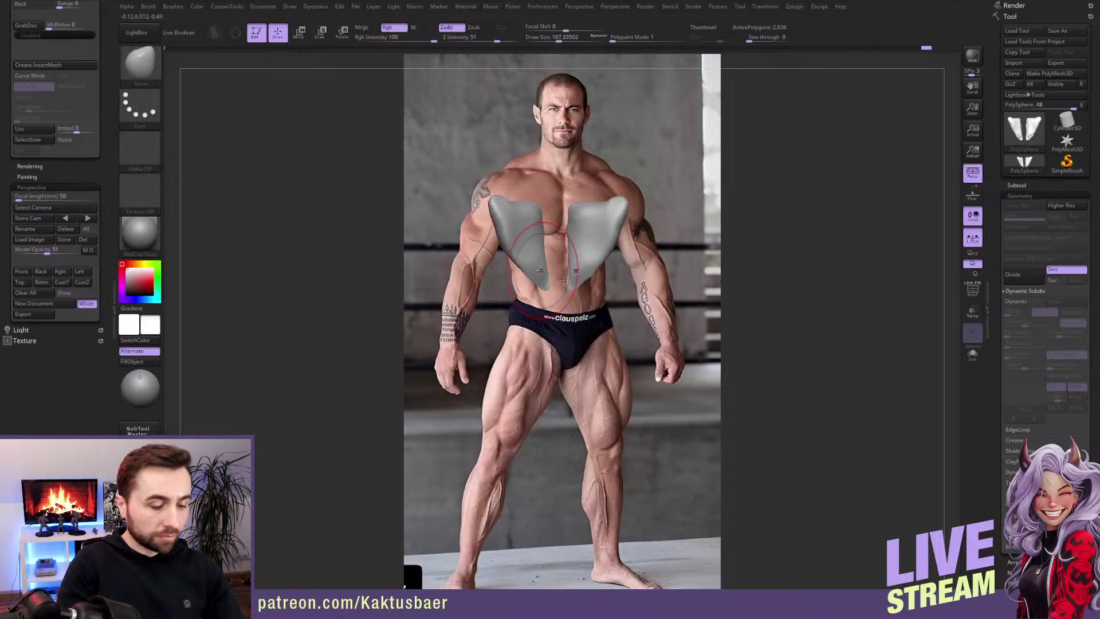
Step: Try inflating the isolated lats with the Inflat brush, and undo the last strokes
key(b)
click(563, 288)
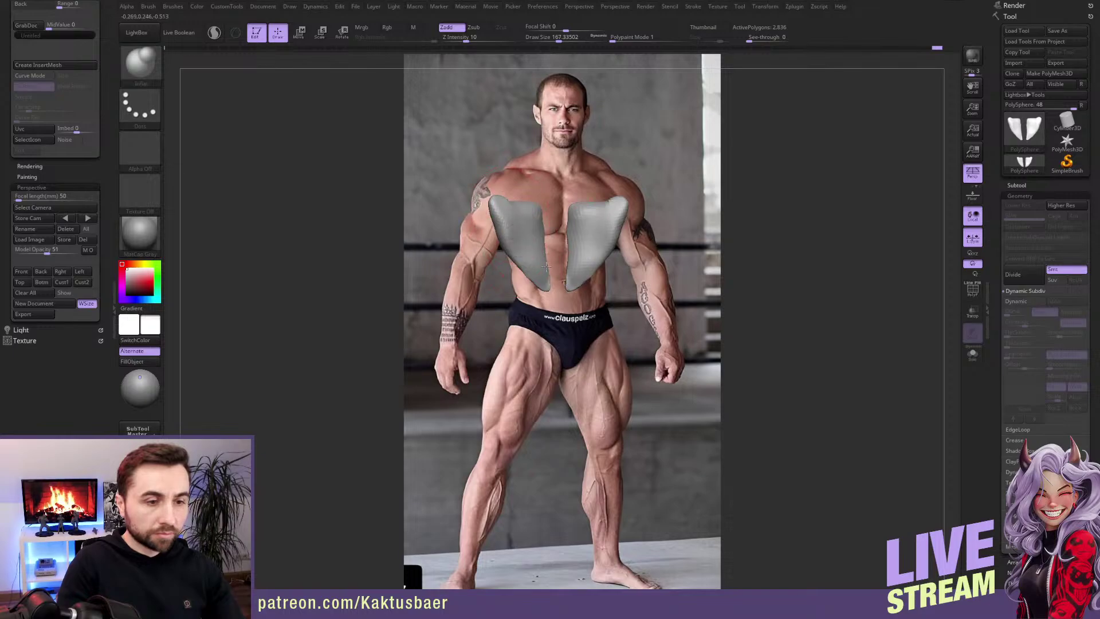
right_drag(546, 267, 547, 276)
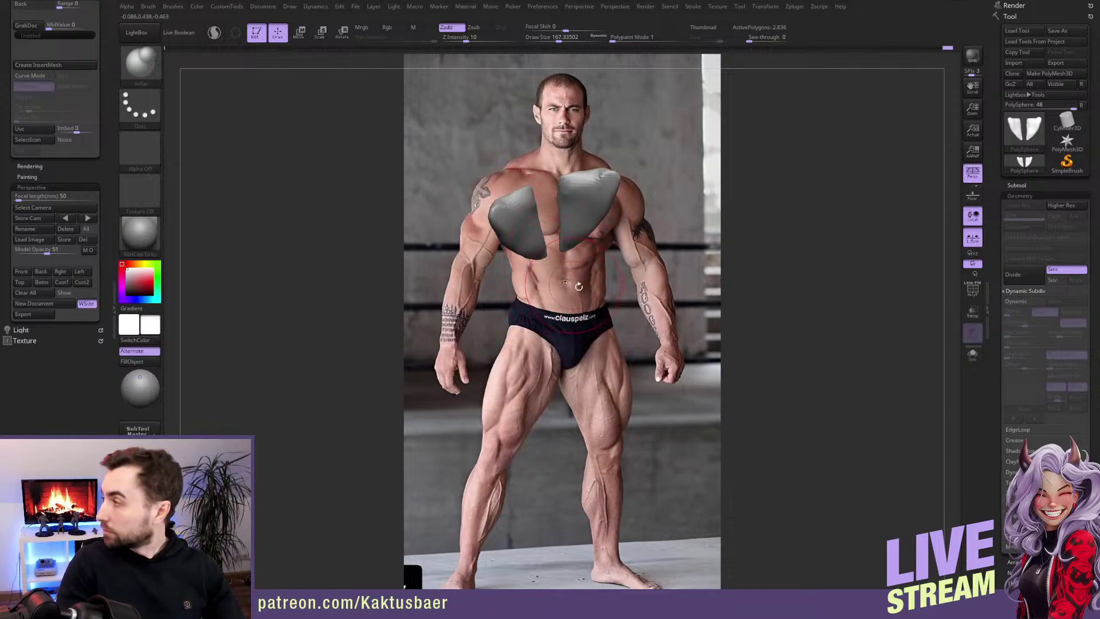
right_drag(563, 281, 545, 259)
key(ctrl+z)
key(ctrl+z)
key(ctrl+z)
key(ctrl+z)
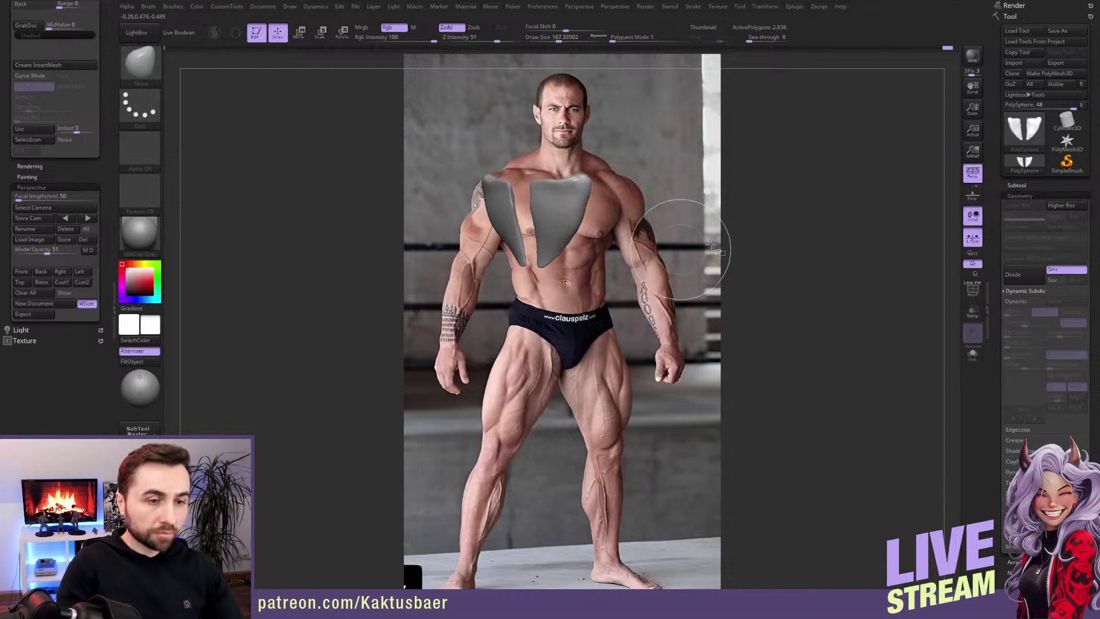
Step: Bring back the whole torso, mask everything except the upper arms, and align the model to the front reference view
mouse_move(562, 252)
right_down()
mouse_move(536, 281)
mouse_move(568, 323)
mouse_move(607, 316)
mouse_move(580, 321)
right_up()
key(w)
key(q)
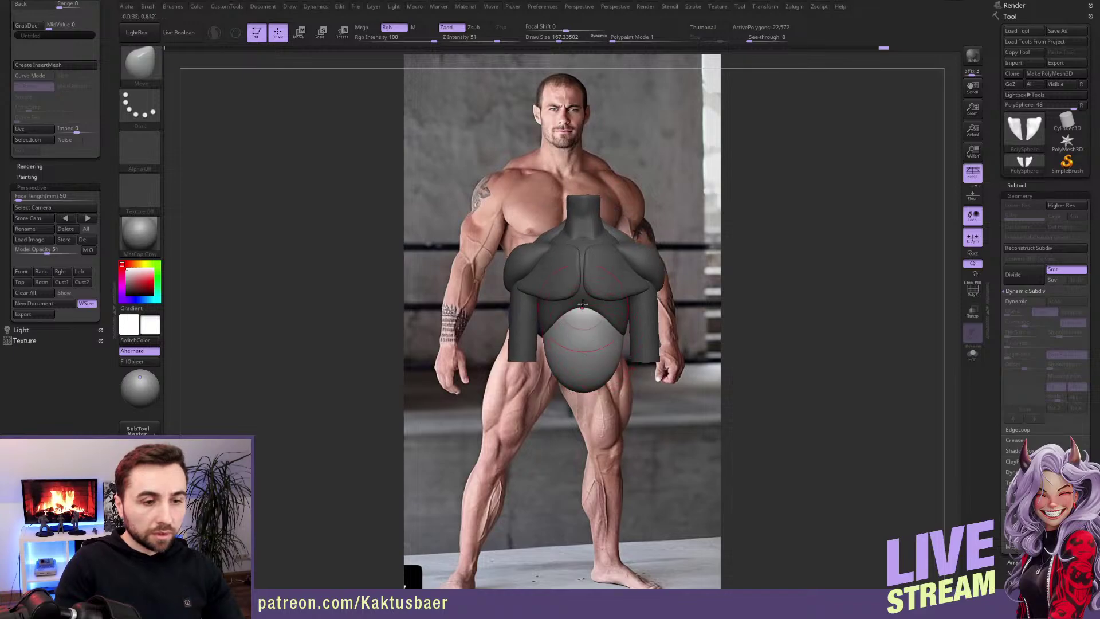
mouse_move(596, 341)
right_down()
mouse_move(577, 295)
mouse_move(533, 274)
mouse_move(516, 295)
mouse_move(534, 281)
mouse_move(576, 309)
mouse_move(550, 307)
right_up()
key(w)
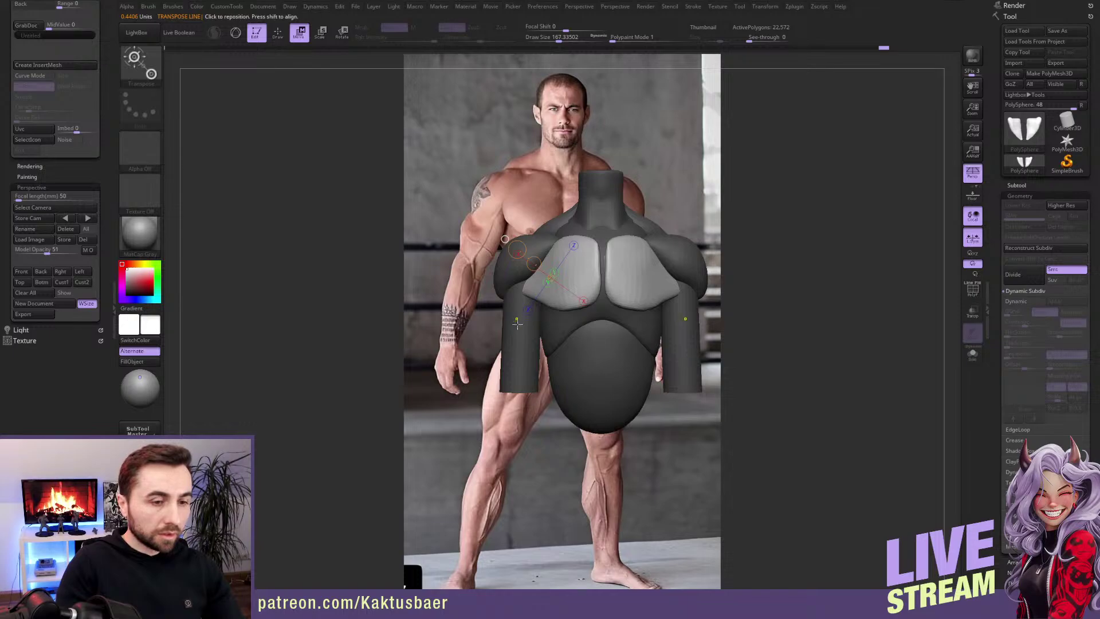
key(q)
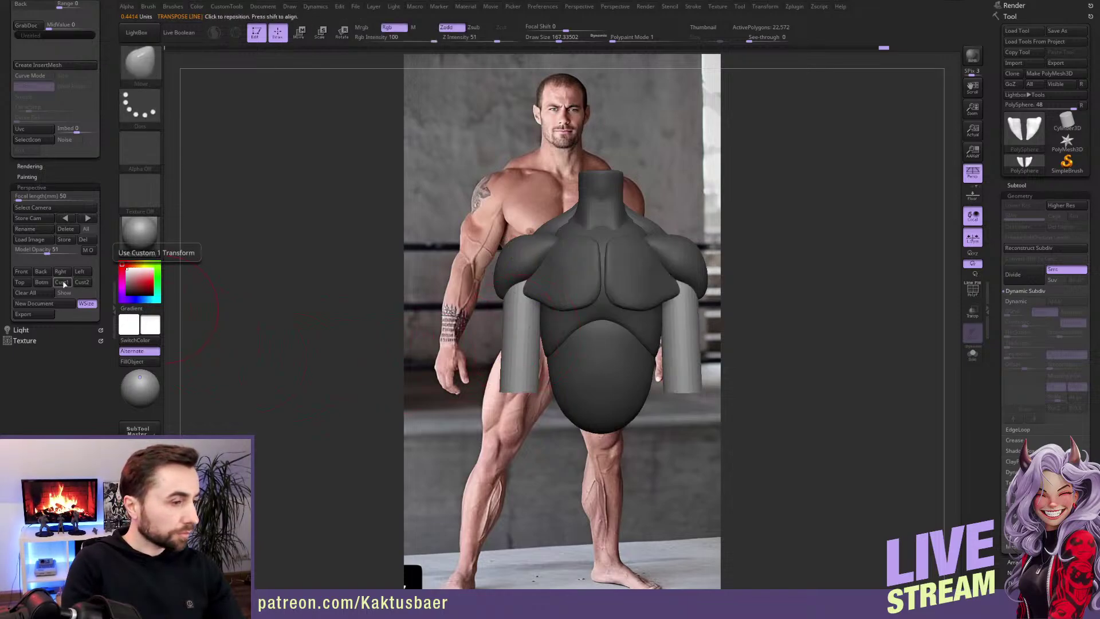
click(30, 274)
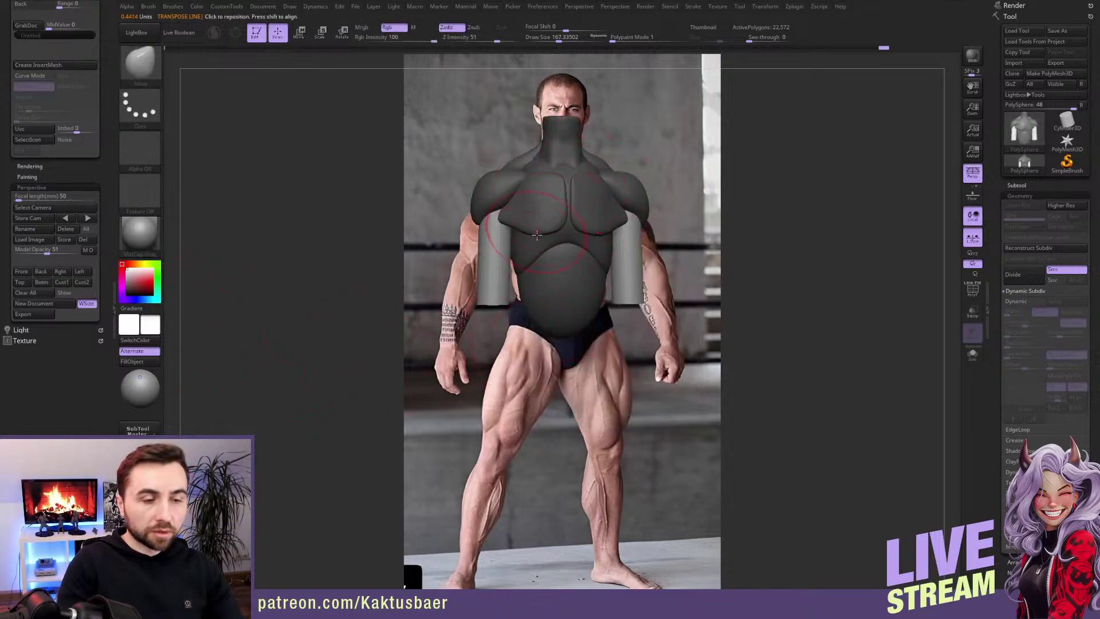
Step: Rotate the upper-arm cylinders outward at the shoulders to follow the arms in the reference photo
key(r)
drag(537, 167, 529, 183)
key(w)
key(q)
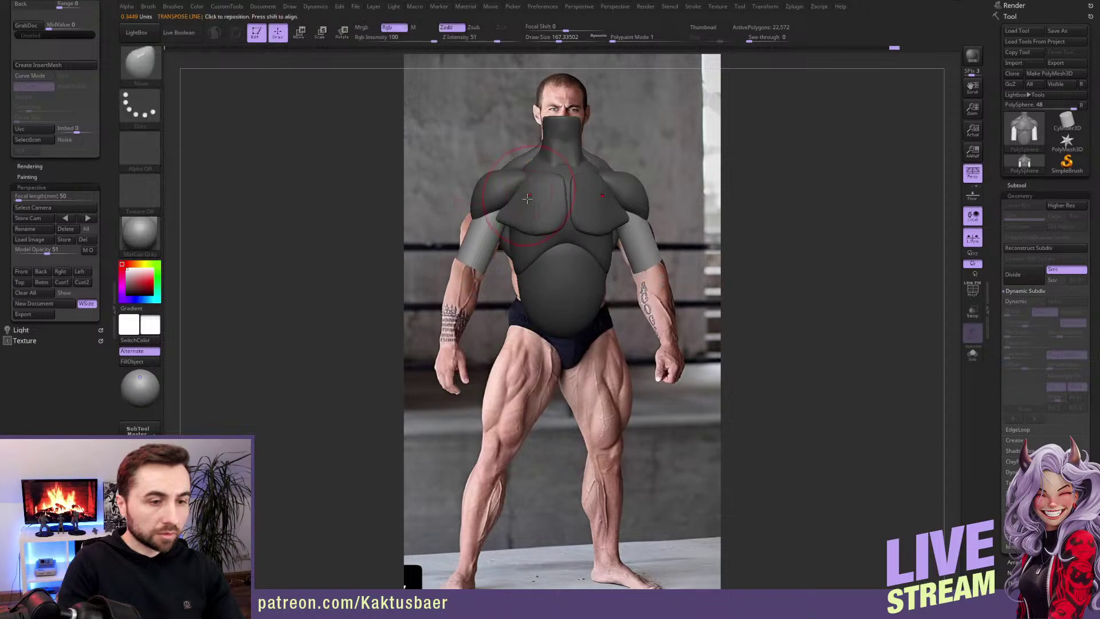
Step: Try to insert a PolySphere at the upper arm with the IMM Primitives brush at a draw size of about 68
mouse_move(528, 198)
right_down()
mouse_move(520, 245)
mouse_move(584, 241)
right_up()
key(b)
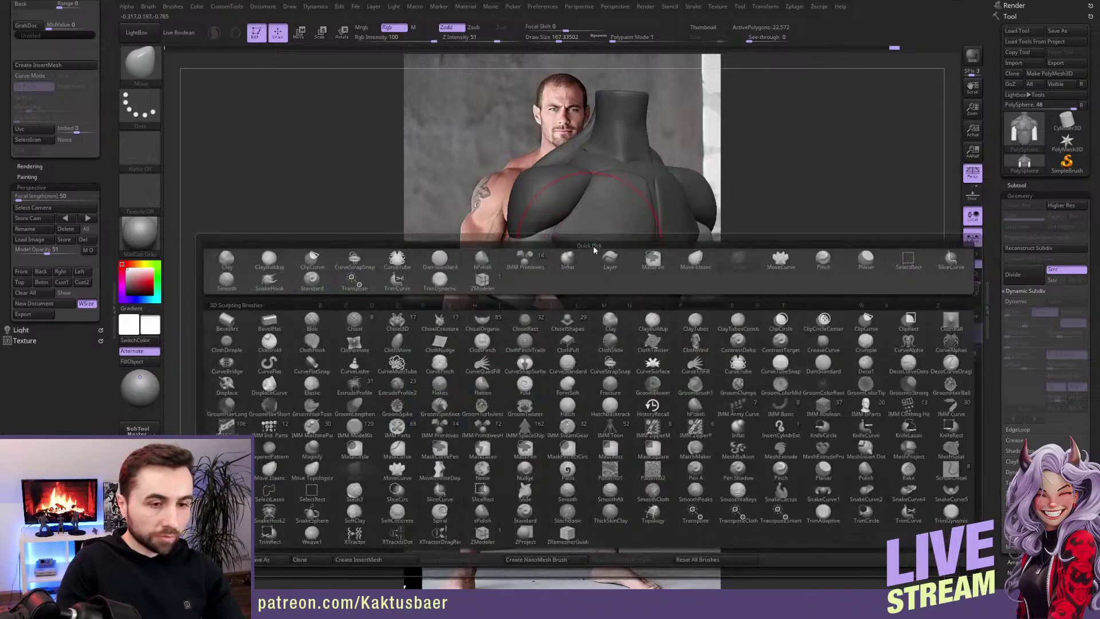
click(522, 256)
click(533, 60)
key(s)
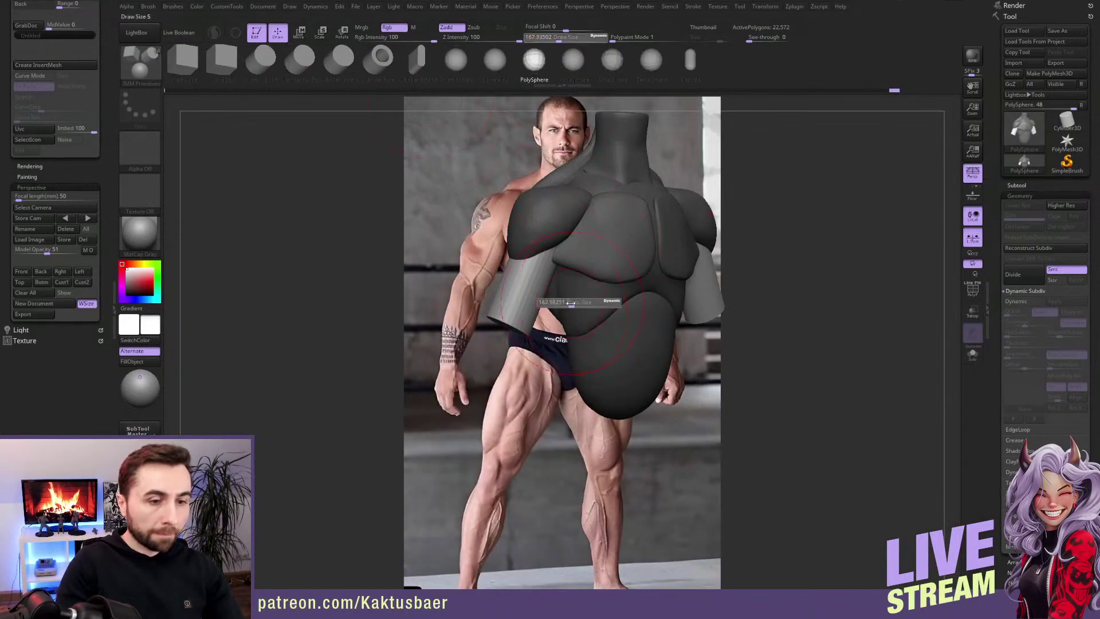
drag(572, 302, 557, 302)
right_drag(533, 270, 558, 282)
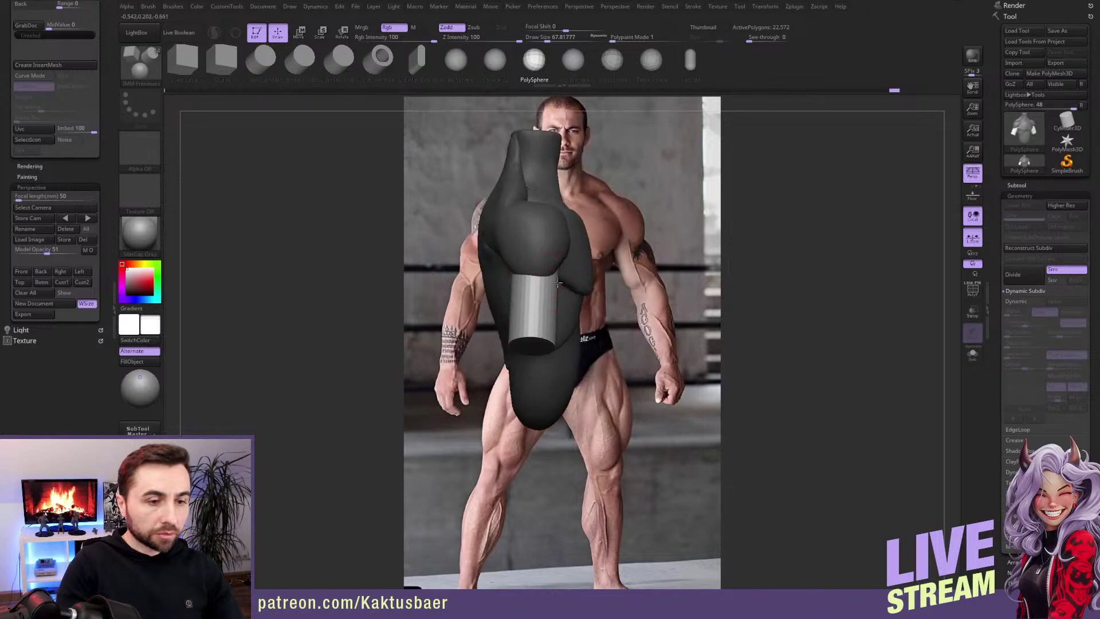
drag(541, 278, 543, 282)
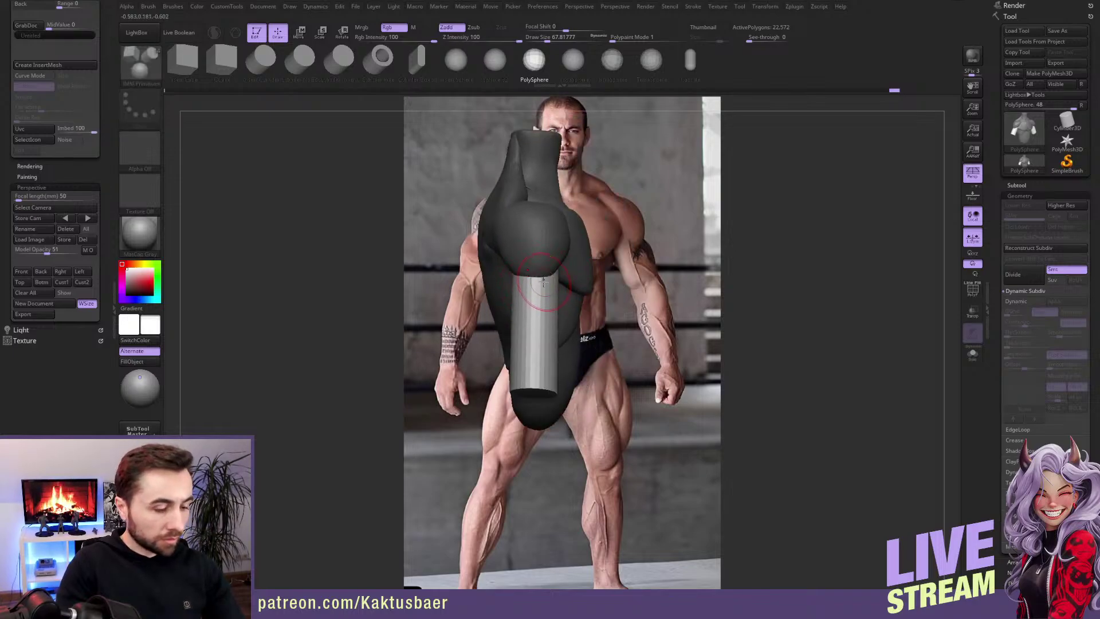
key(e)
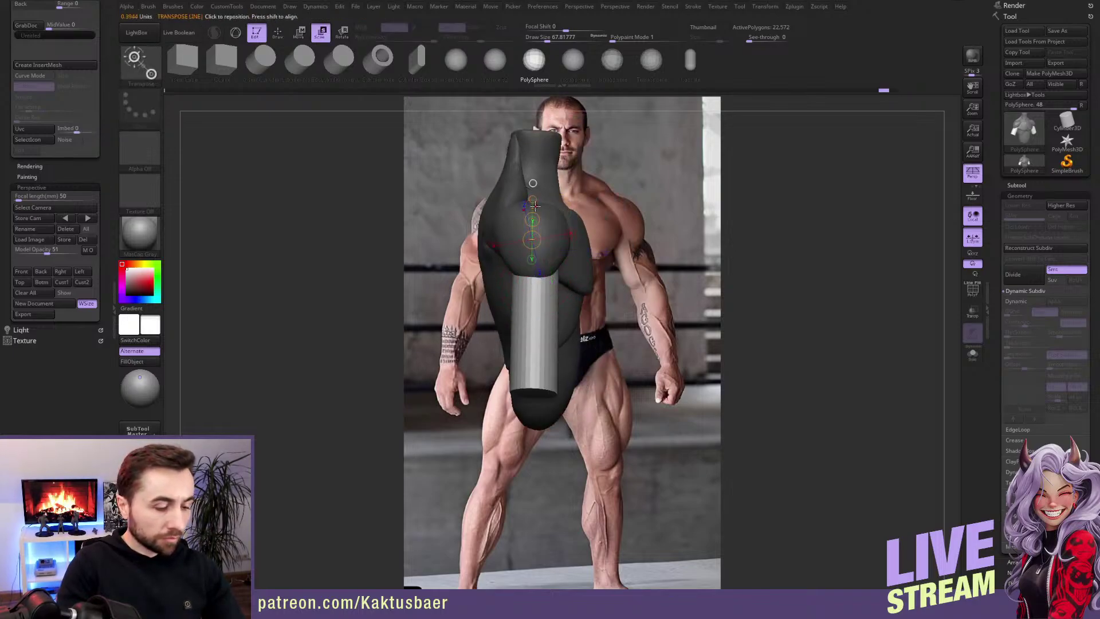
key(ctrl+z)
key(q)
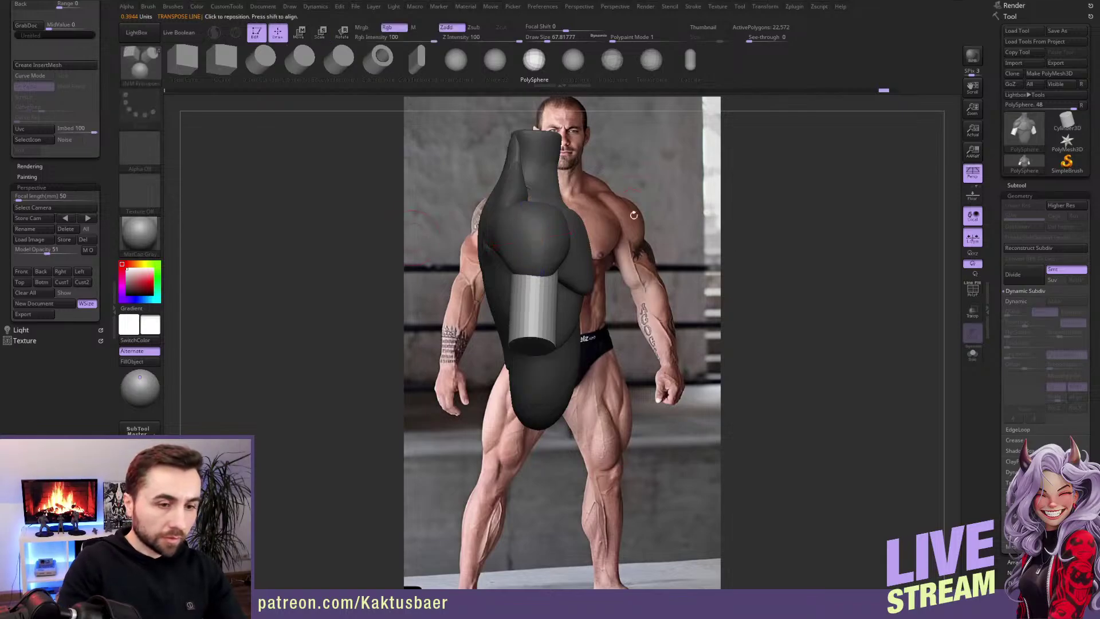
mouse_move(534, 252)
right_down()
mouse_move(551, 264)
mouse_move(539, 285)
right_up()
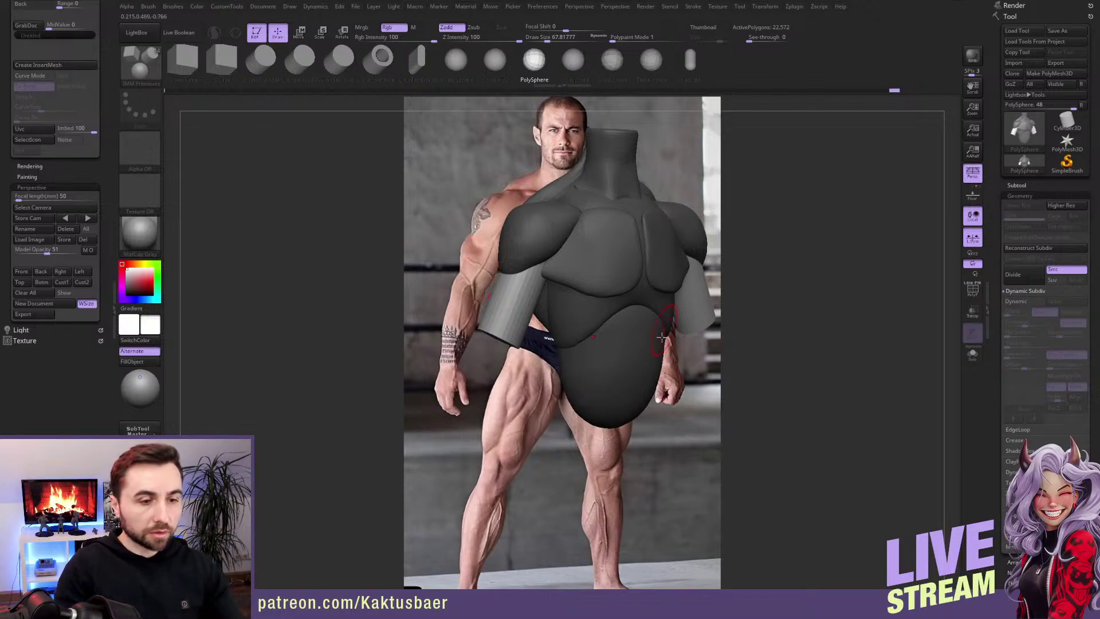
Step: Duplicate the upper-arm cylinders downward as forearms and rotate the copies slightly forward in side view
right_drag(519, 312, 524, 195)
key(w)
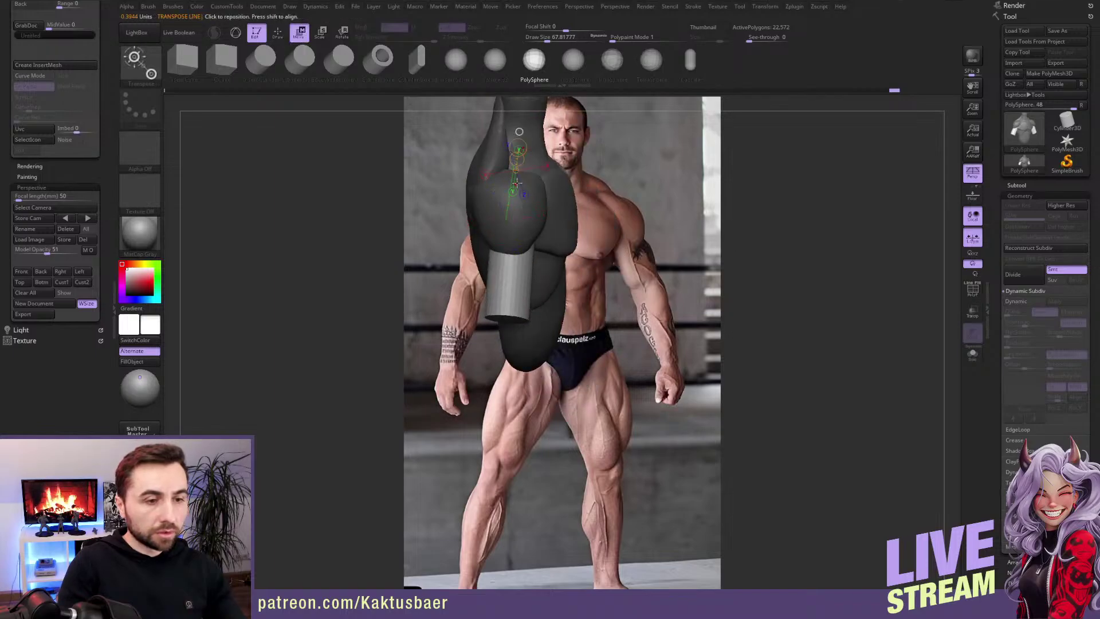
drag(519, 192, 510, 311)
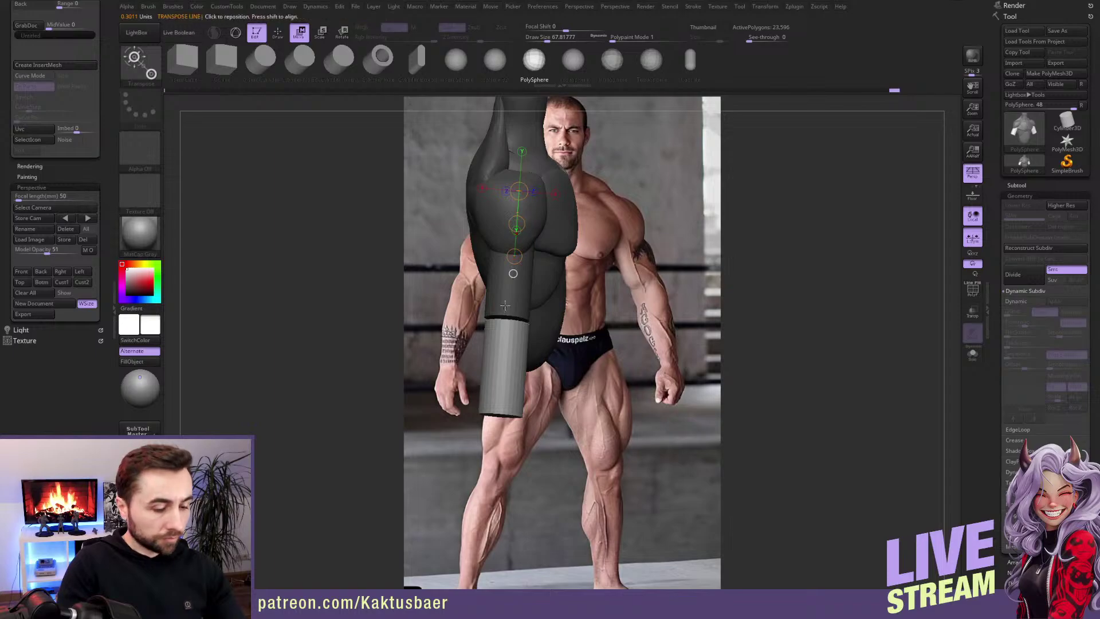
key(r)
mouse_move(511, 324)
mouse_down()
mouse_move(509, 275)
mouse_move(495, 277)
mouse_up()
key(q)
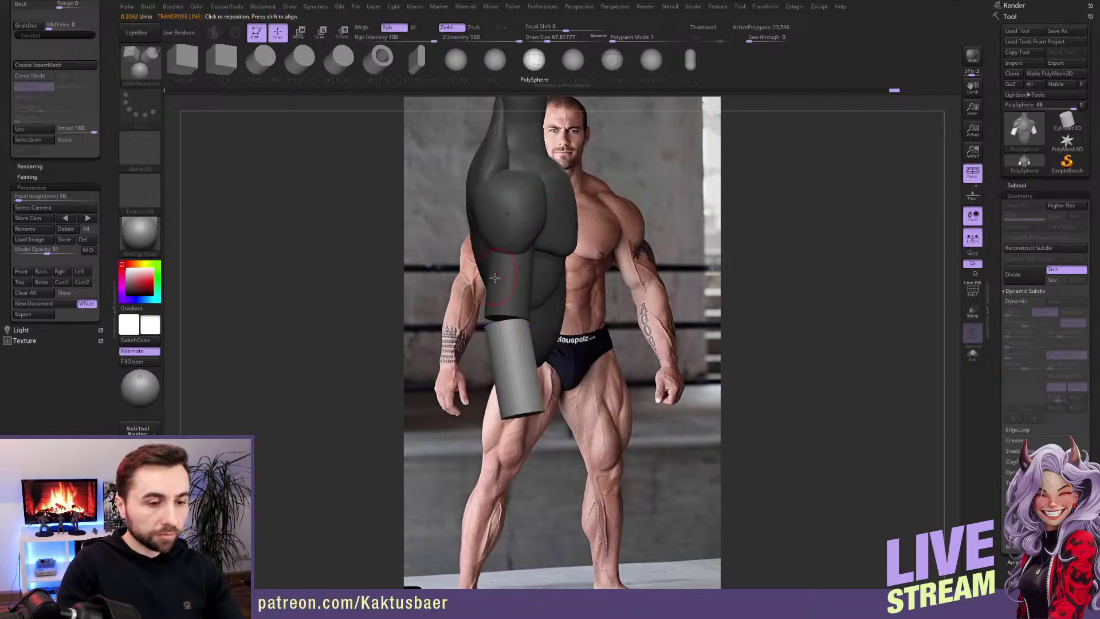
Step: Align to the front reference view, then rotate the forearm cylinders outward and move them over the photo's forearms
click(28, 274)
key(r)
drag(471, 293, 493, 227)
key(w)
drag(484, 268, 481, 262)
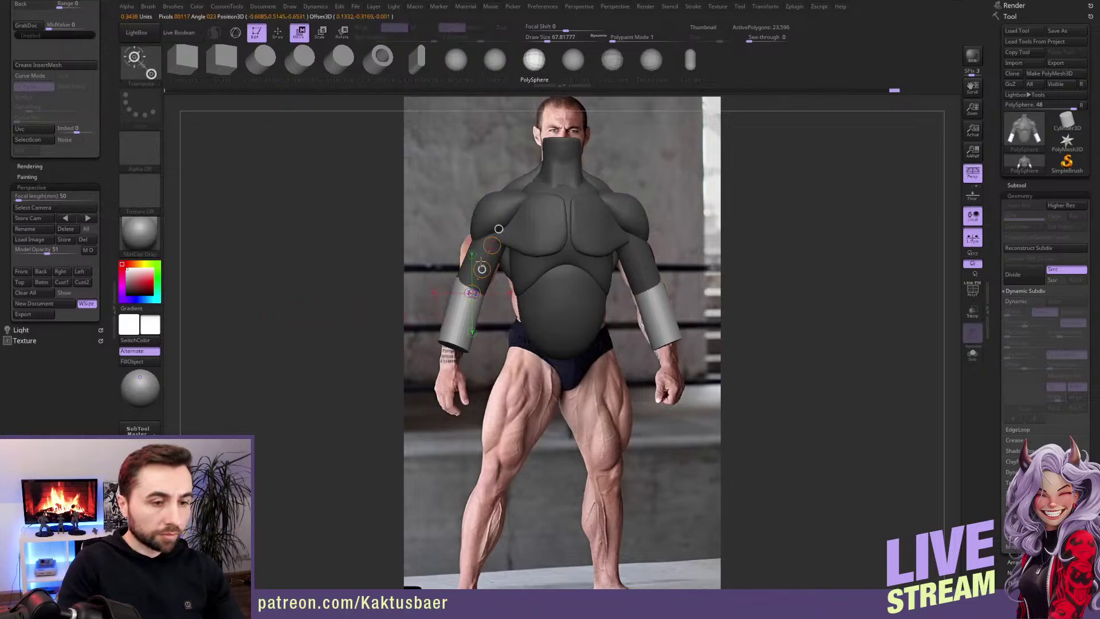
key(q)
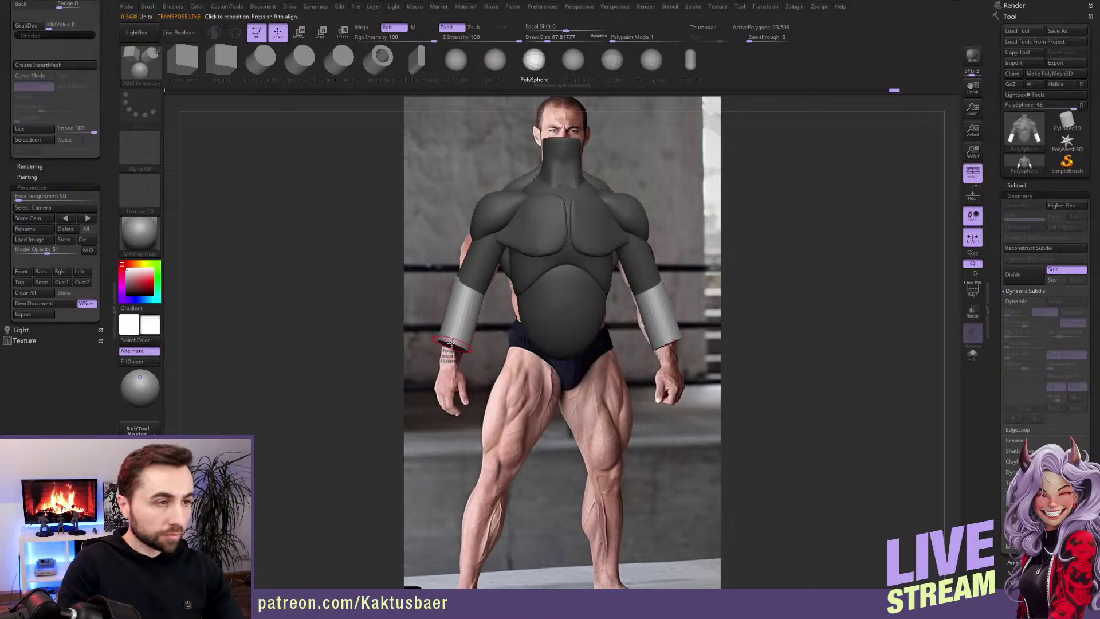
Step: Taper the forearms toward the wrists with the Move brush at draw sizes of about 154 and 124, and smooth them
key(b)
key(m)
key(v)
mouse_move(459, 337)
mouse_down()
mouse_move(456, 324)
mouse_move(450, 355)
mouse_move(458, 304)
mouse_move(453, 326)
mouse_up()
key(s)
mouse_move(453, 330)
mouse_down()
mouse_move(451, 345)
mouse_move(454, 325)
mouse_up()
key(s)
drag(452, 316, 450, 315)
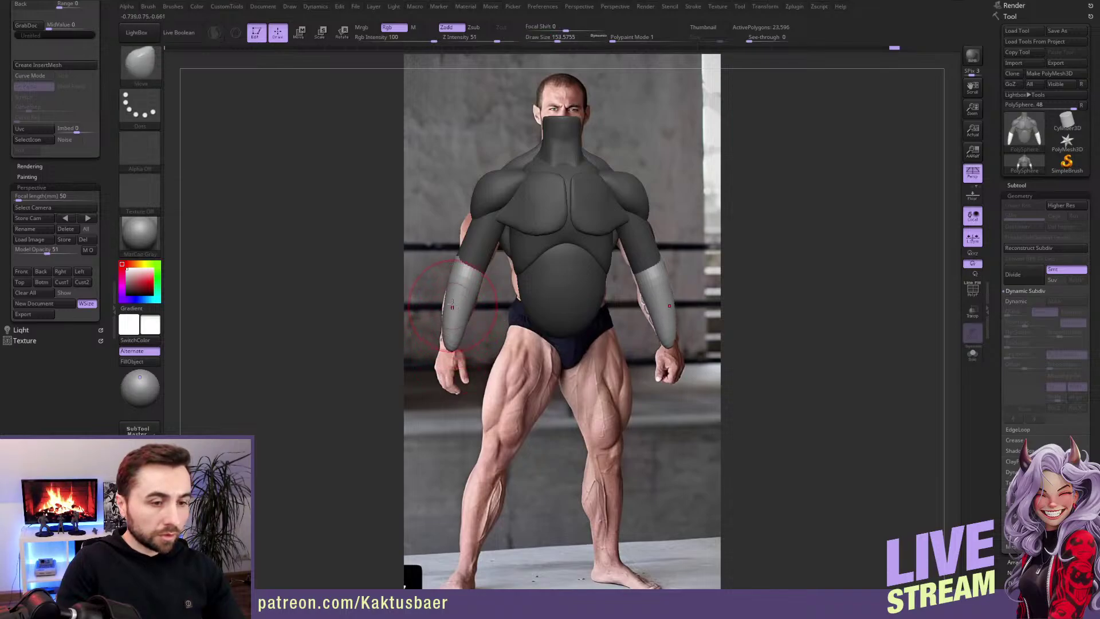
key(bracketleft)
mouse_move(454, 287)
right_down()
mouse_move(506, 278)
mouse_move(556, 296)
right_up()
shift+drag(518, 298, 527, 294)
right_drag(526, 294, 540, 293)
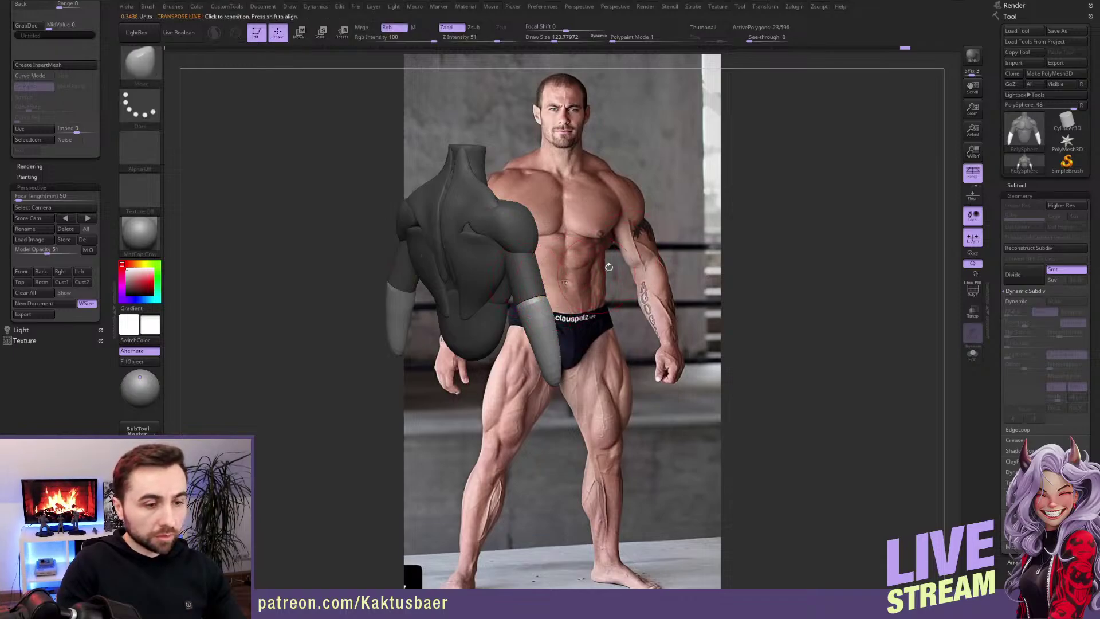
Step: Isolate the upper arms and forearms, and split them into separate polygroups with Auto Groups
key(ctrl+shift)
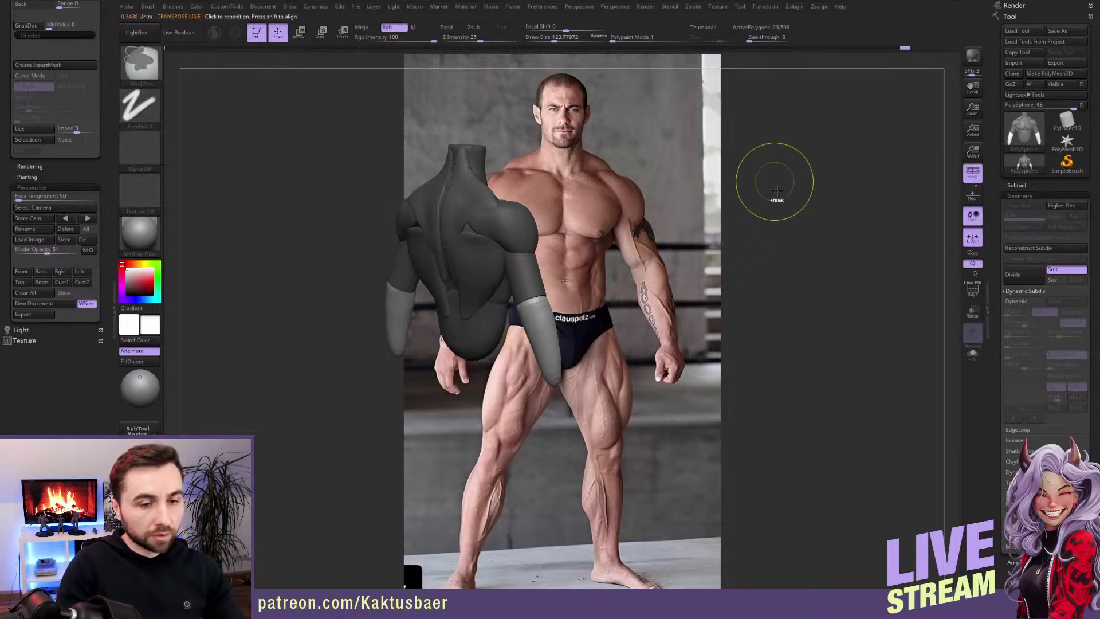
ctrl+shift+click(543, 317)
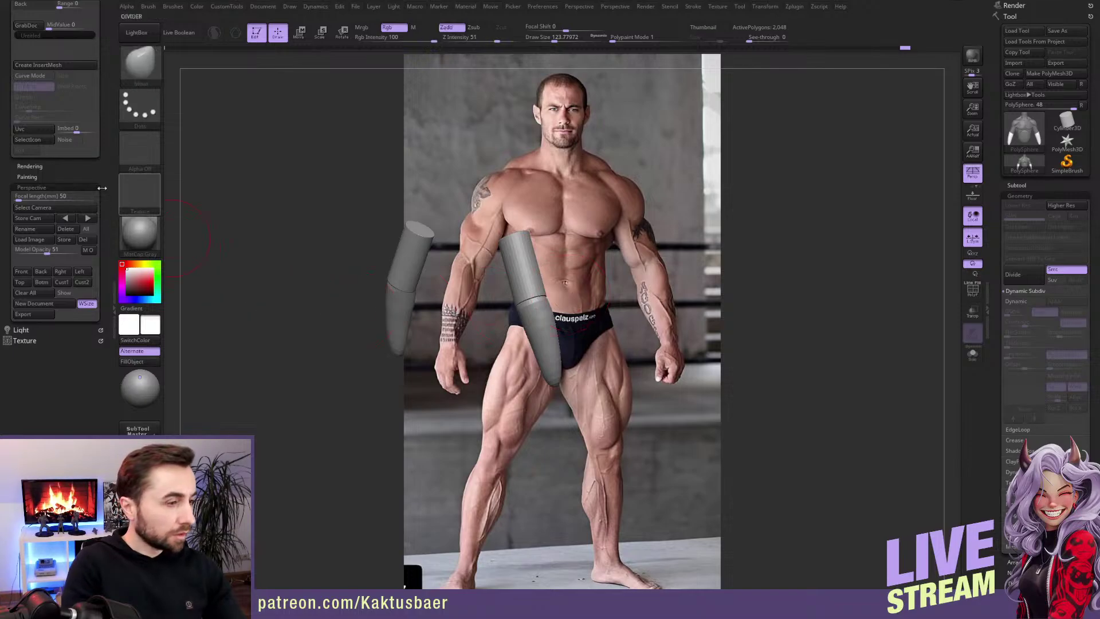
scroll(106, 149, up, 4)
scroll(86, 158, up, 5)
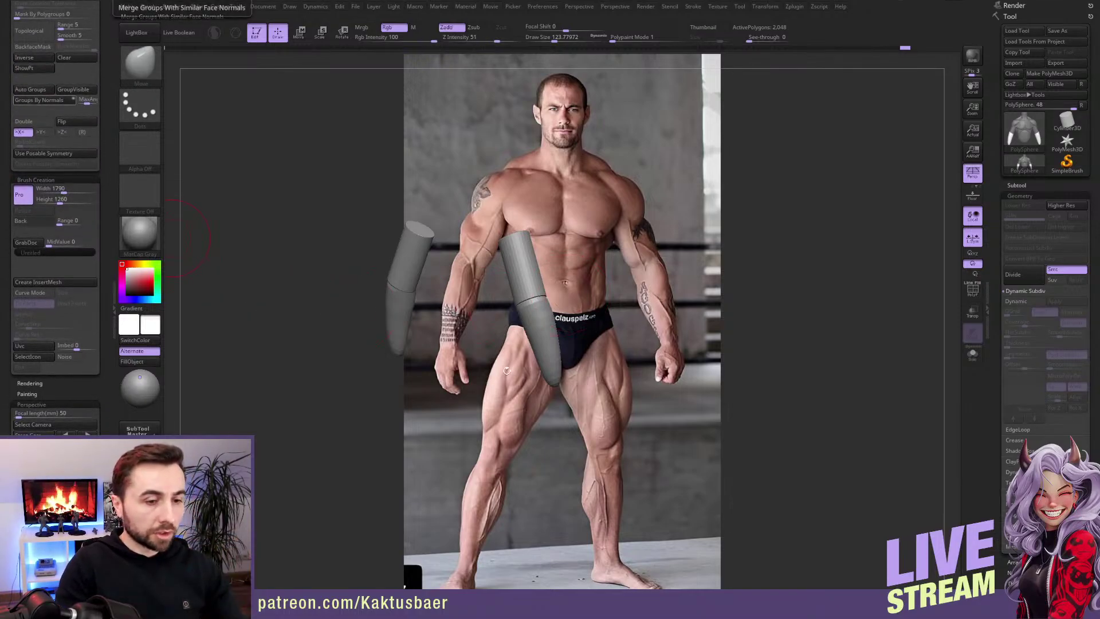
click(36, 93)
Step: Hide both upper arms to check their new polygroups, and bring back the whole torso
ctrl+alt+shift+click(530, 285)
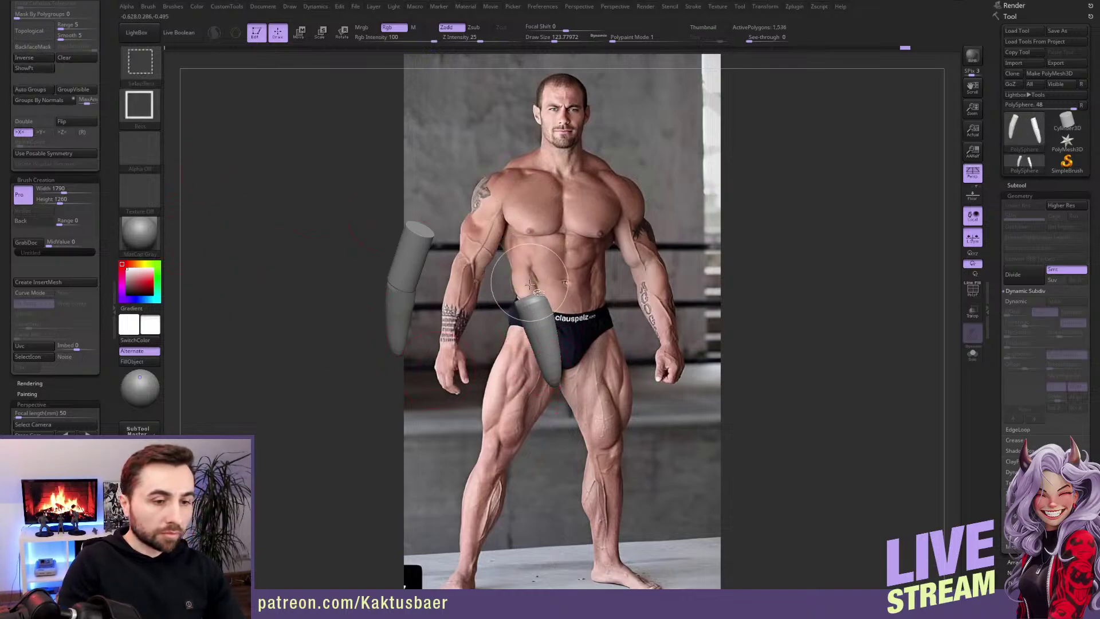
ctrl+alt+shift+click(418, 246)
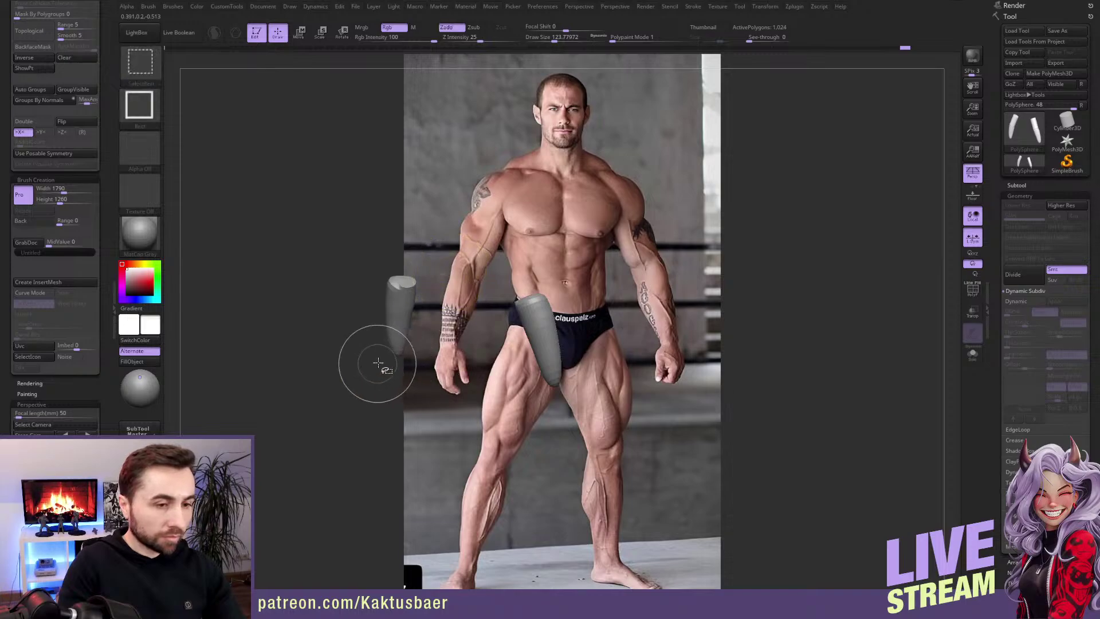
ctrl+shift+click(378, 362)
key(ctrl+z)
ctrl+shift+click(394, 260)
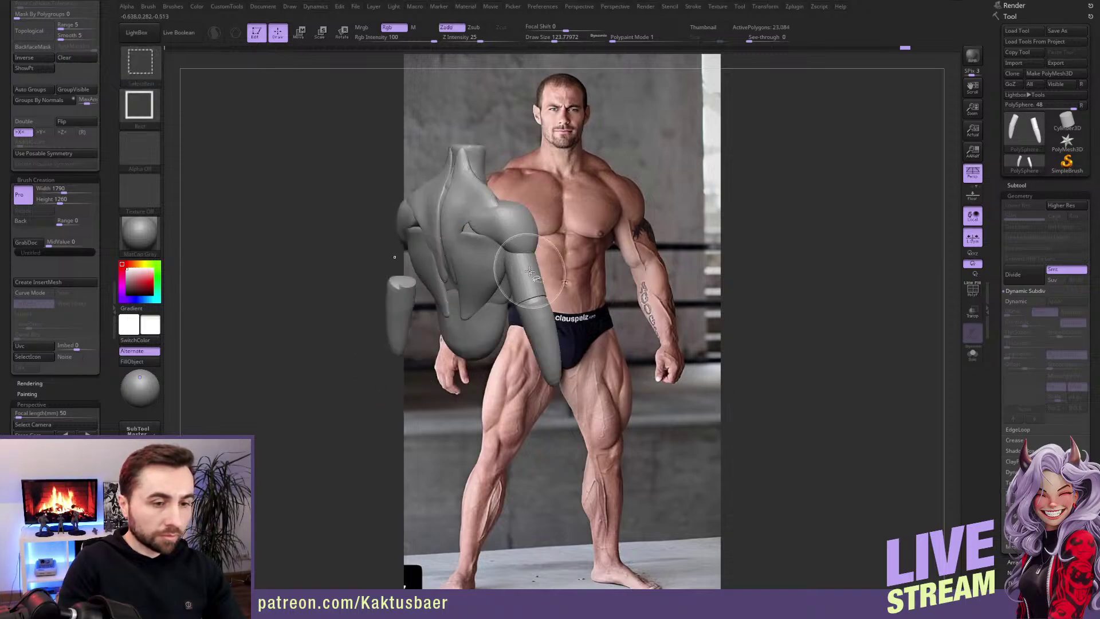
ctrl+shift+drag(708, 310, 712, 314)
ctrl+shift+click(712, 315)
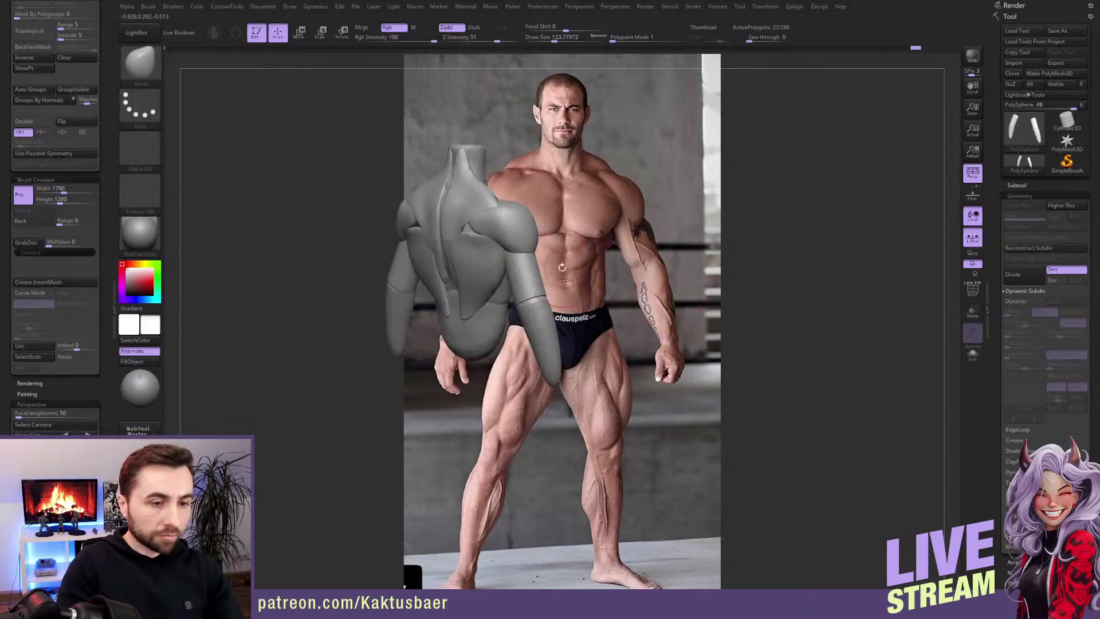
Step: Mask everything except the upper arms and smooth them from the back at a draw size of about 54
drag(562, 268, 543, 255)
key(w)
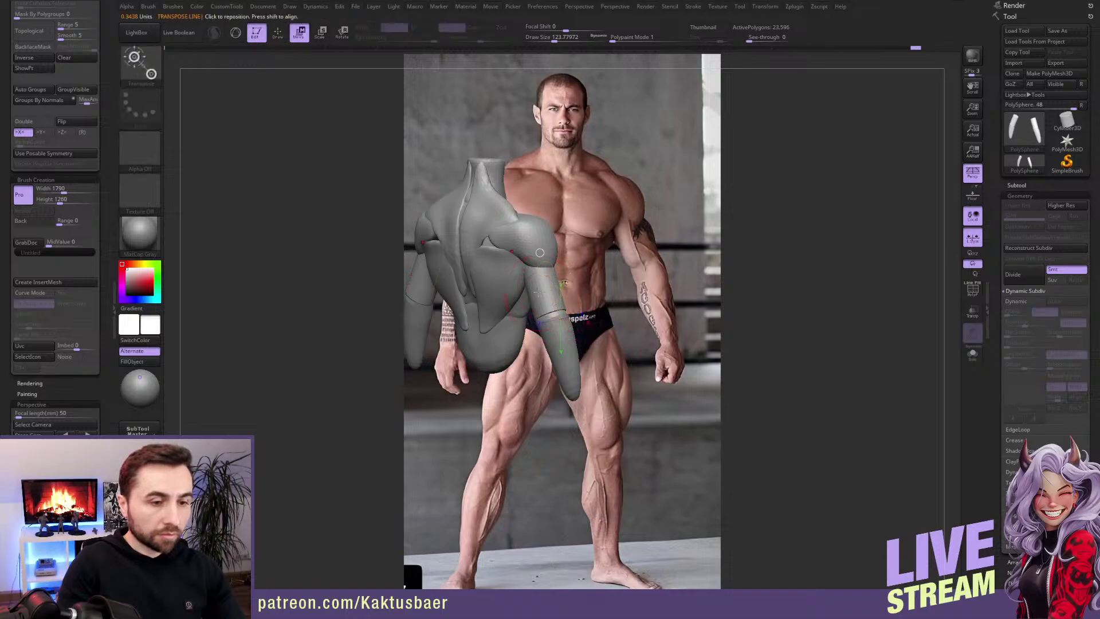
ctrl+click(538, 293)
key(q)
ctrl+right_drag(537, 294, 541, 320)
shift+drag(553, 272, 550, 323)
mouse_move(559, 326)
right_down()
mouse_move(531, 328)
mouse_move(549, 323)
mouse_move(548, 301)
mouse_move(562, 315)
mouse_move(599, 314)
right_up()
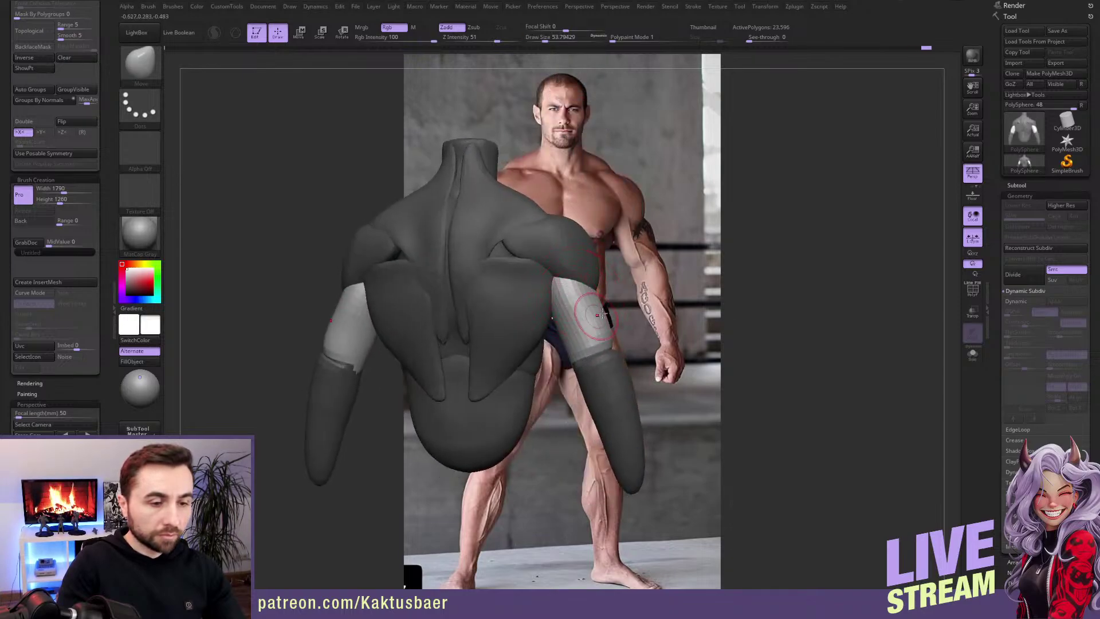
Step: Clear the mask to subdivide the model to level 2, and mask everything except the upper arms again
ctrl+drag(756, 316, 781, 315)
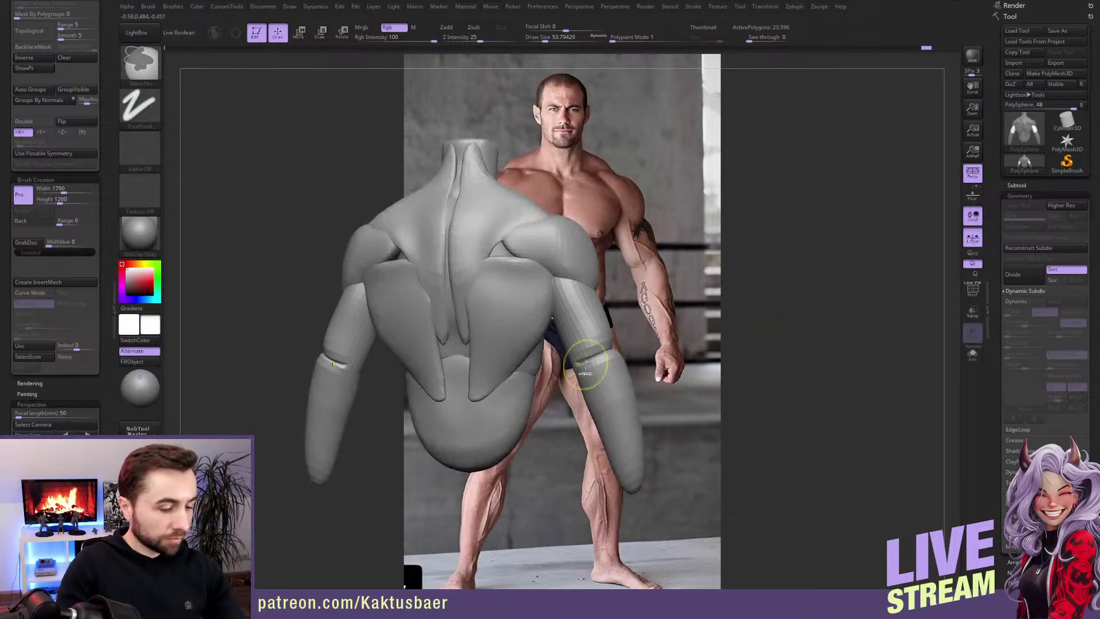
key(d)
key(w)
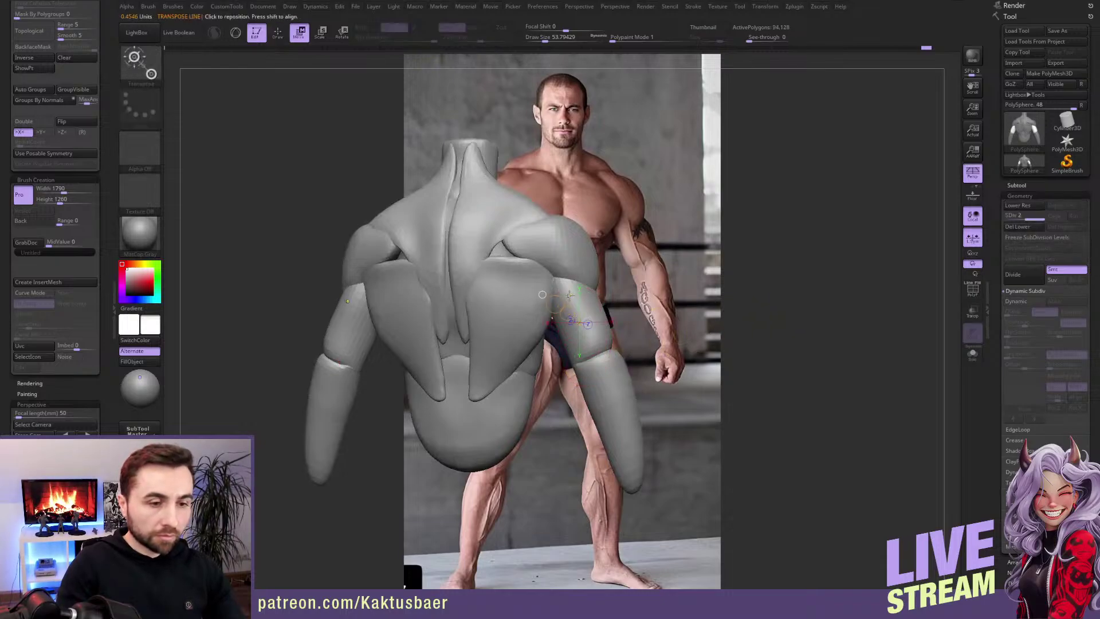
ctrl+click(569, 296)
key(q)
scroll(576, 310, up, 2)
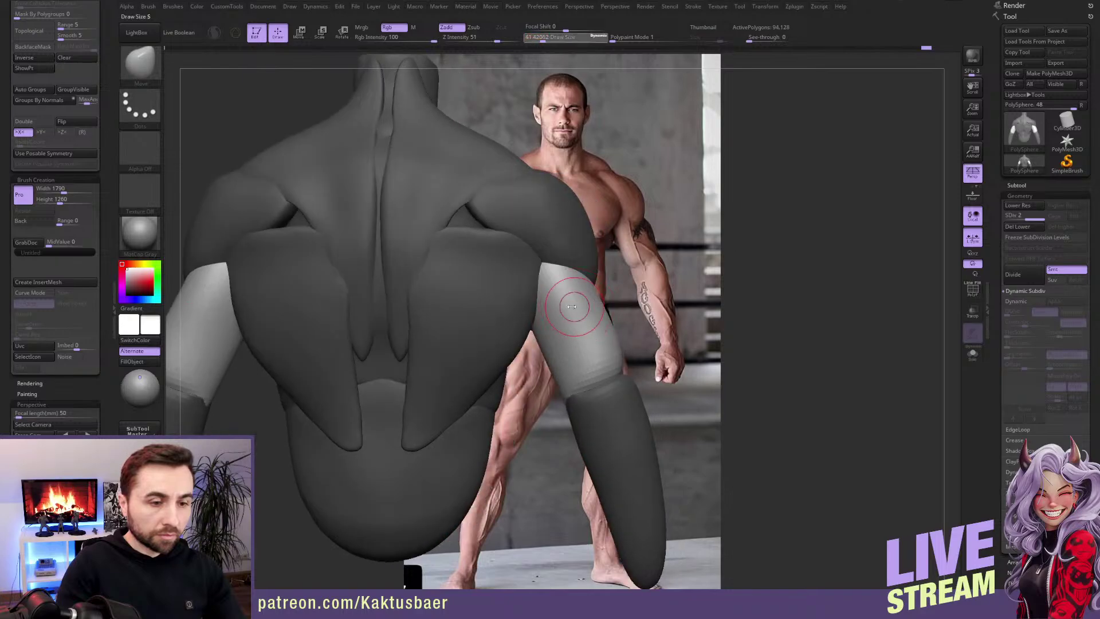
Step: Carve a diagonal groove into the back of the unmasked upper arms with the DamStandard brush at draw size about 41
key([)
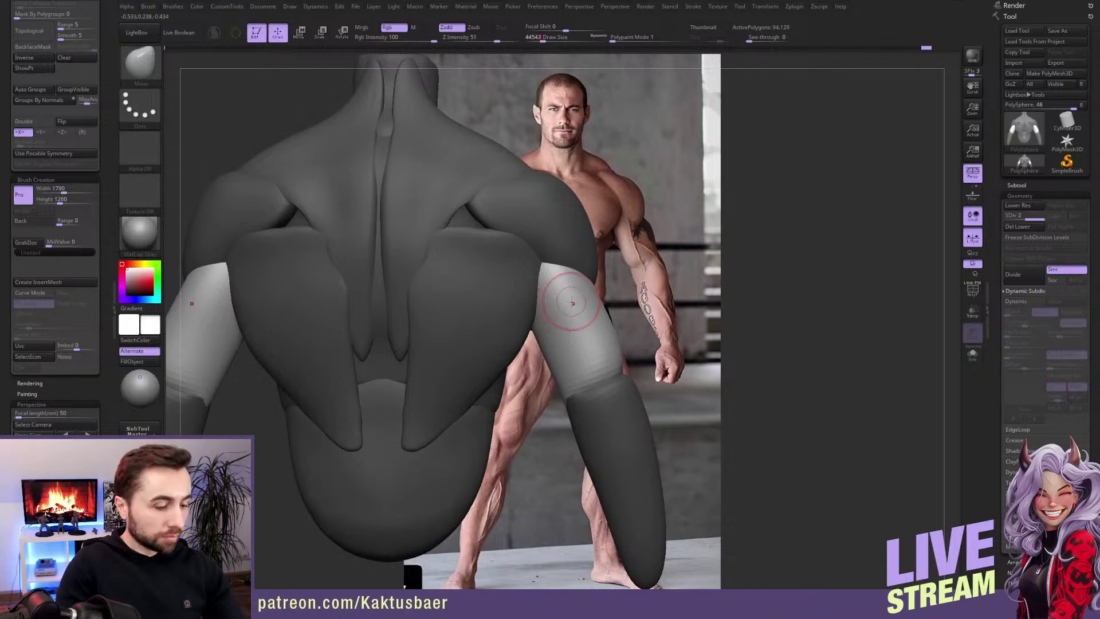
right_drag(572, 297, 579, 307)
key(b)
key(d)
key(s)
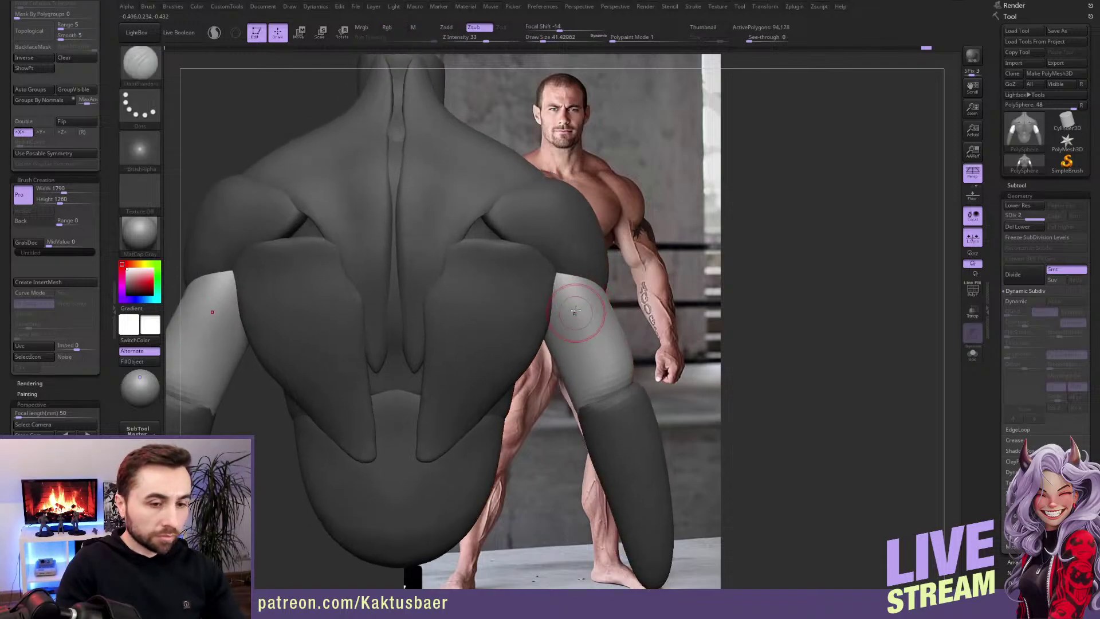
mouse_move(576, 310)
right_down()
mouse_move(540, 321)
mouse_move(585, 307)
right_up()
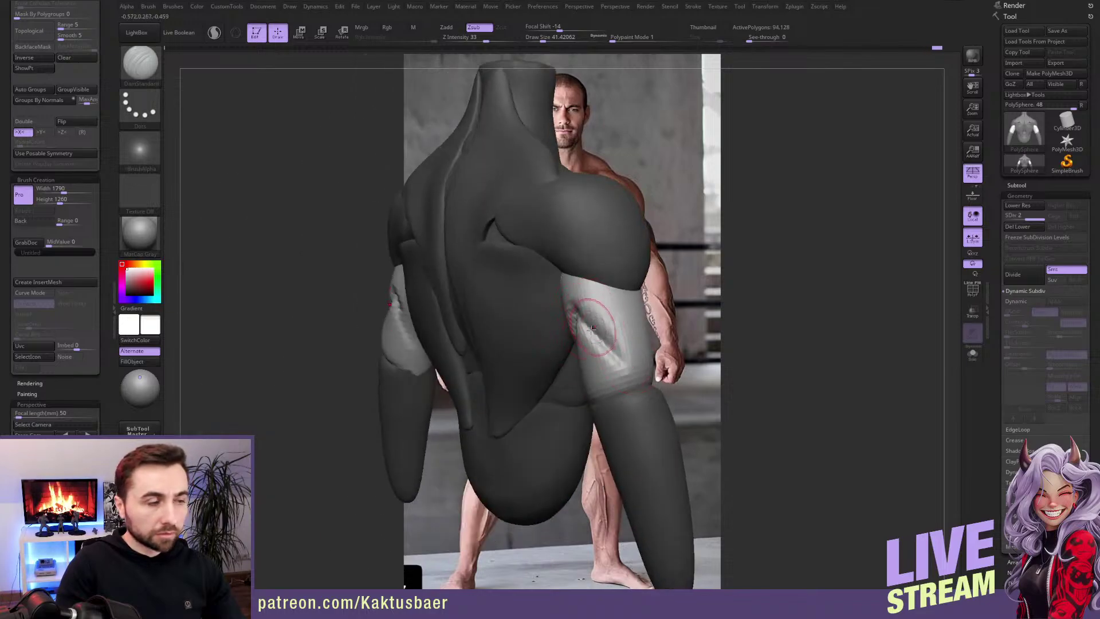
drag(599, 332, 596, 308)
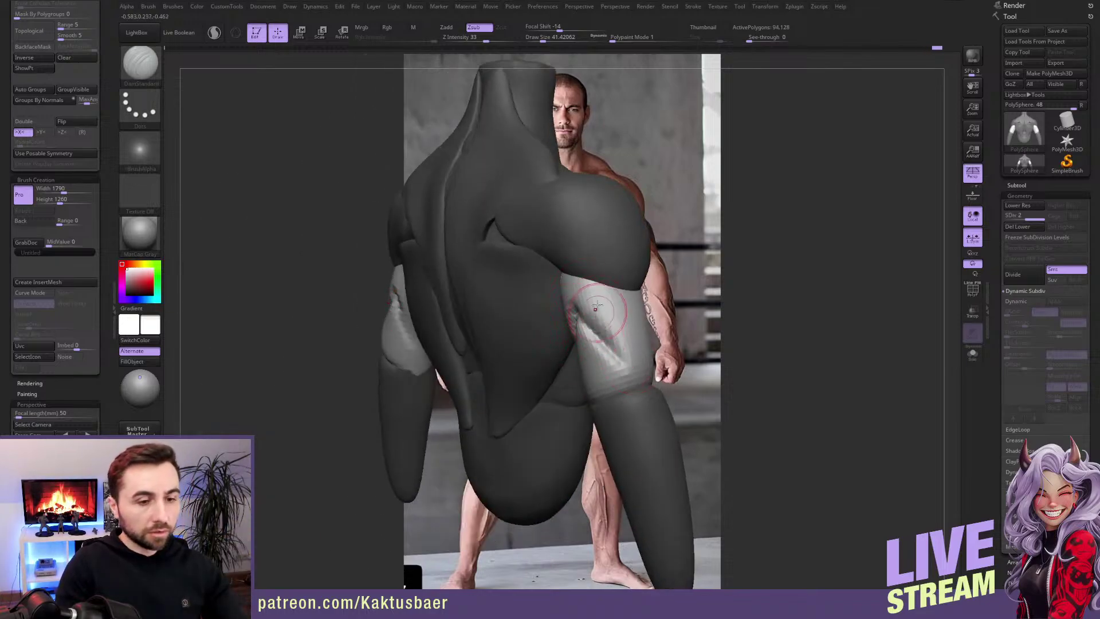
Step: Isolate the upper arms and build up muscle volume on their back side with ClayBuildup, smoothing the strokes
key(b)
key(c)
key(b)
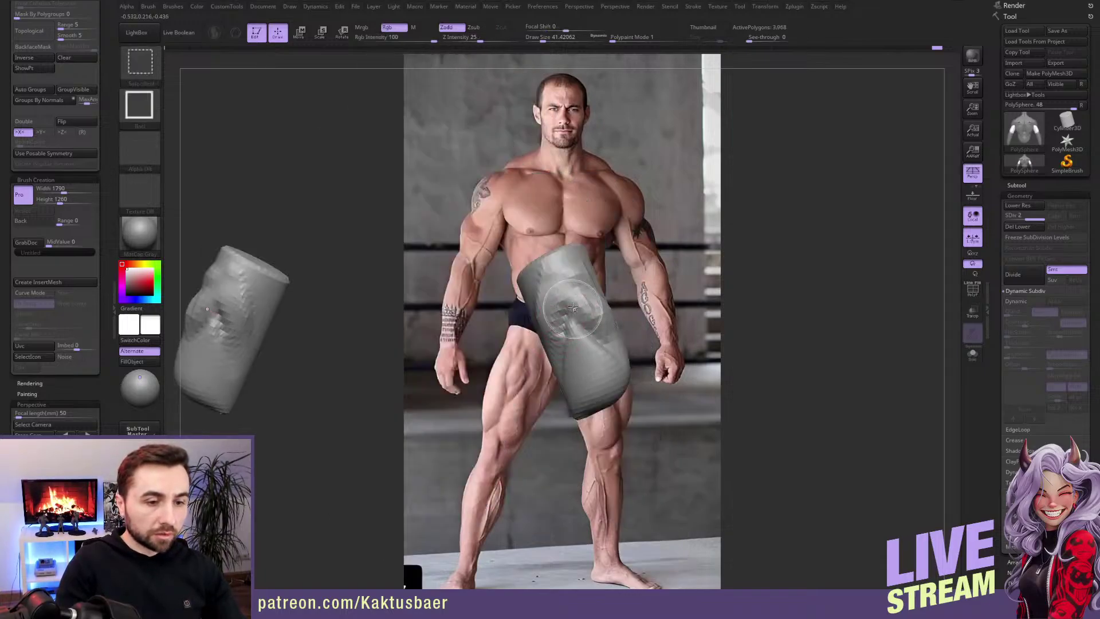
key(ctrl+shift+z)
key(ctrl+shift+z)
key(ctrl+shift+z)
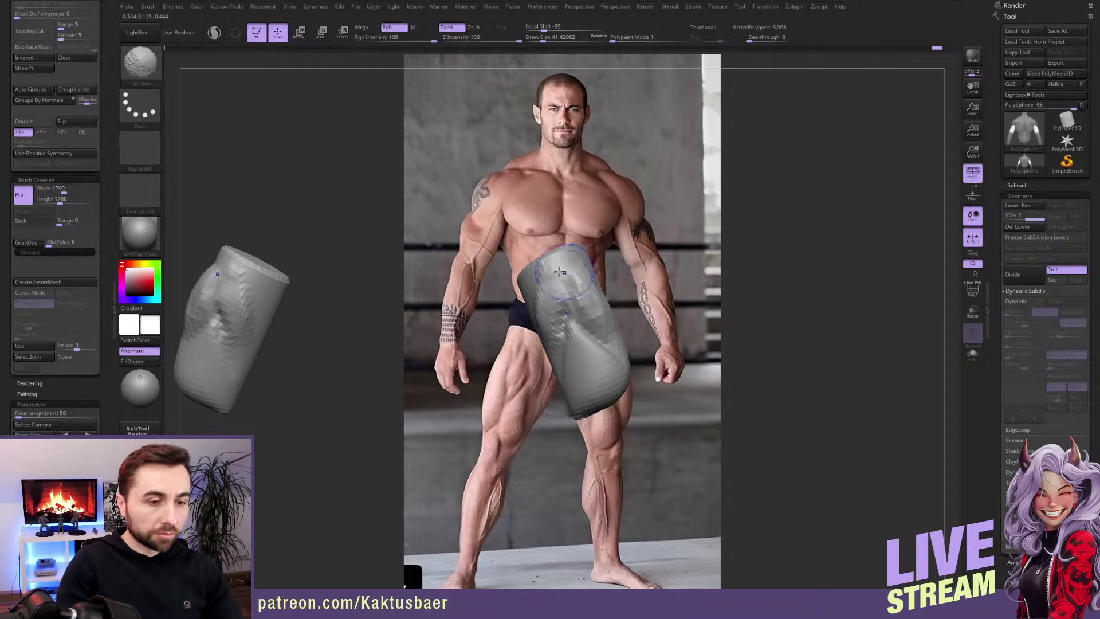
key(ctrl+shift+z)
key(ctrl+shift+z)
key(ctrl+shift+z)
key(ctrl+shift+z)
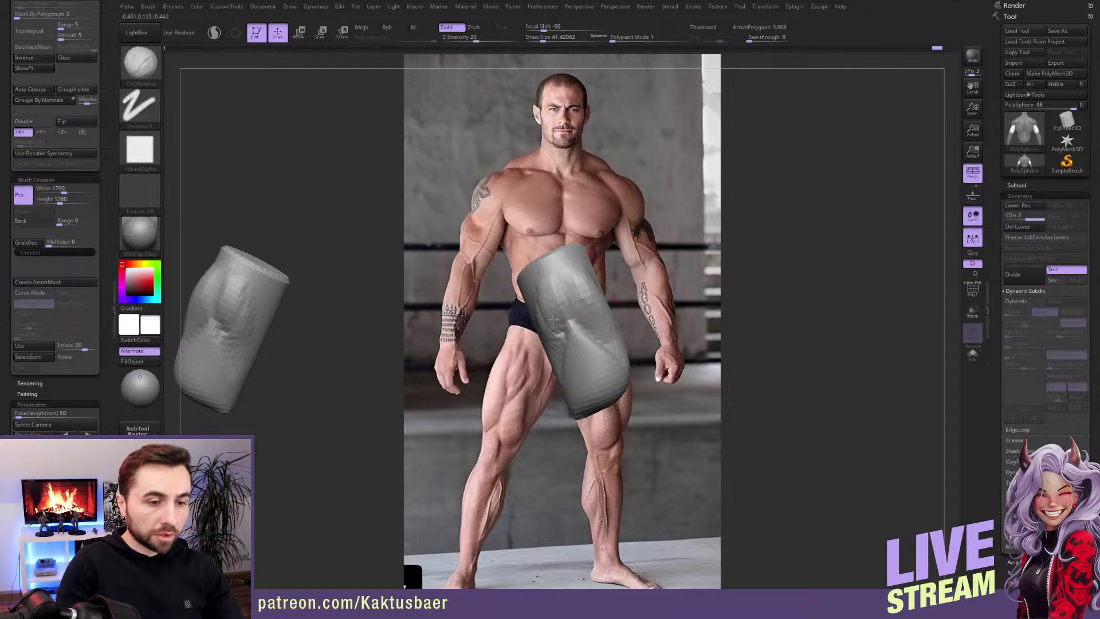
Step: Refine the triceps forms on the isolated upper arms with further ClayBuildup strokes and smoothing
key(ctrl+shift+z)
key(ctrl+shift+z)
key(ctrl+shift+z)
key(ctrl+shift+z)
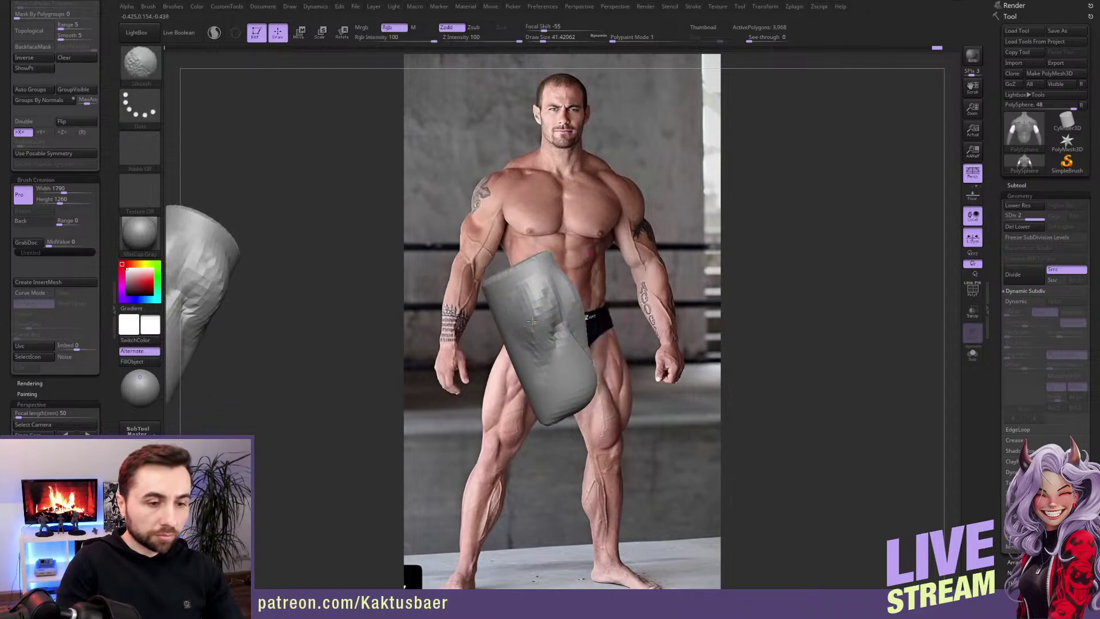
key(ctrl+shift+z)
key(ctrl+shift+z)
key(ctrl+shift+z)
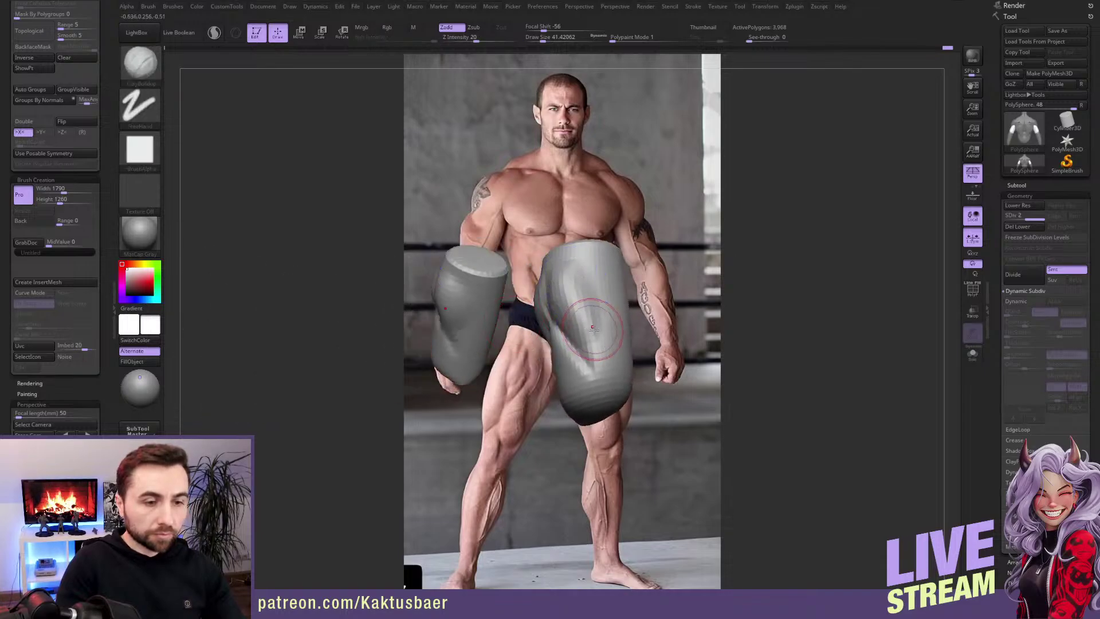
Step: Bring back the hidden torso and add clay to the back of the upper arms just beneath the deltoids
key(ctrl+shift+z)
key(ctrl+shift+z)
key(ctrl+shift+z)
key(ctrl+shift+z)
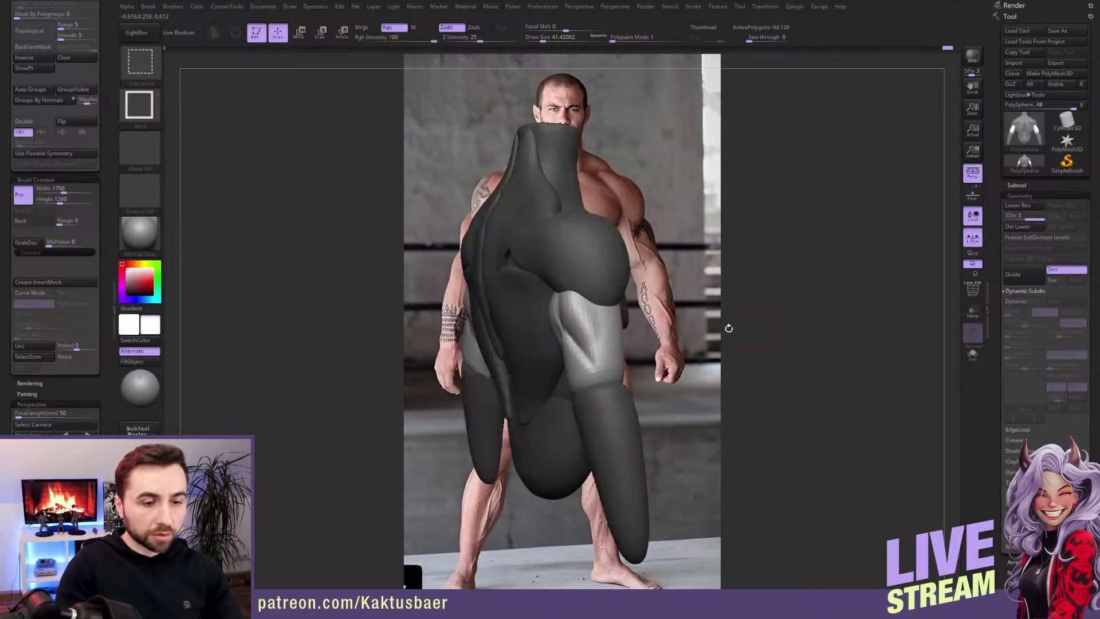
key(ctrl+shift+z)
key(ctrl+shift+z)
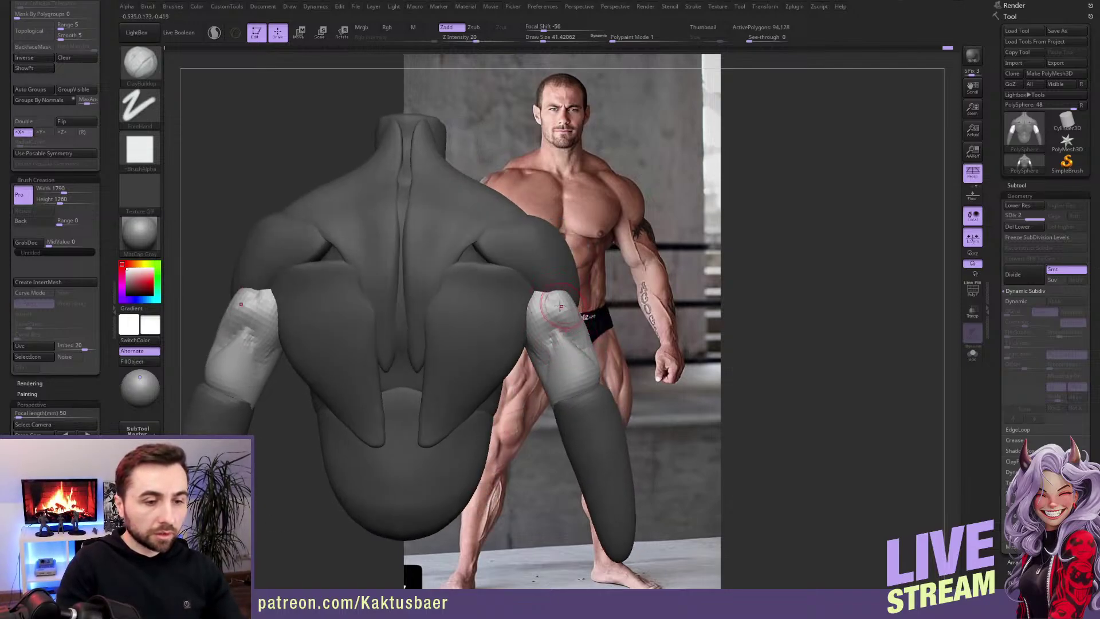
key(ctrl+shift+z)
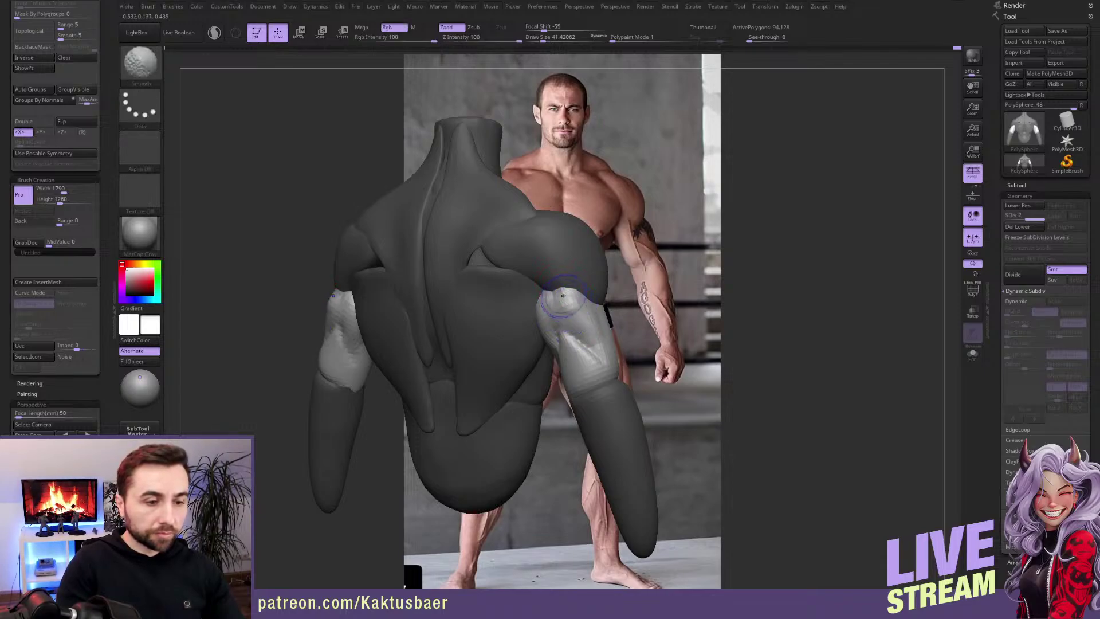
Step: Undo the last two strokes and rework the back of the upper arm with ClayBuildup
key(ctrl+z)
key(ctrl+z)
drag(572, 342, 607, 335)
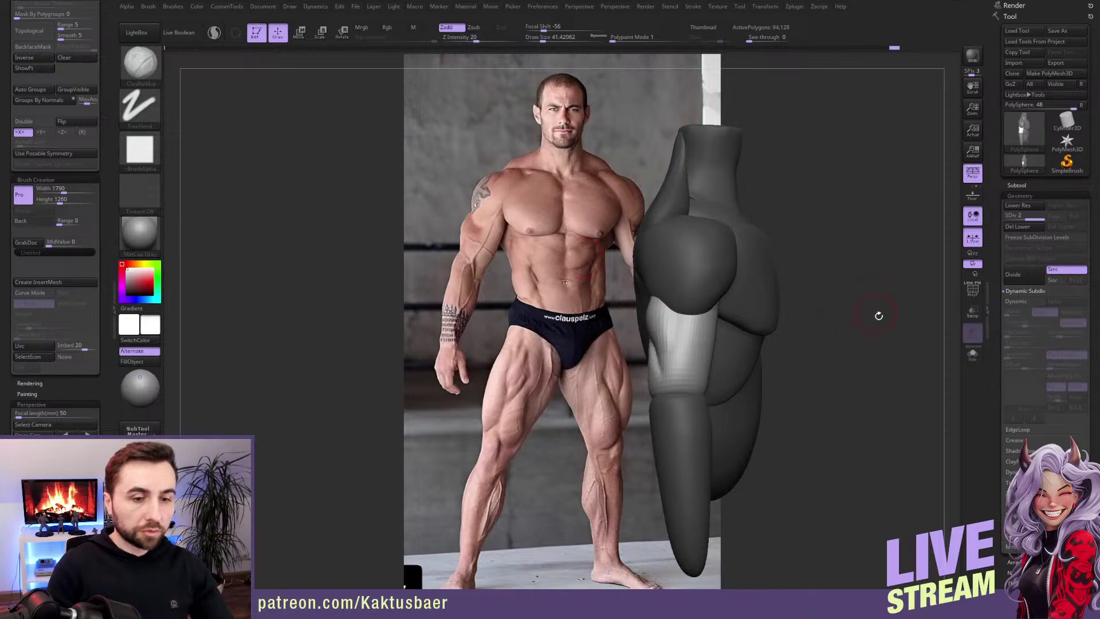
Step: Remask everything except the upper arms and build up the biceps on their front with ClayBuildup strokes
drag(827, 285, 837, 324)
drag(749, 307, 688, 326)
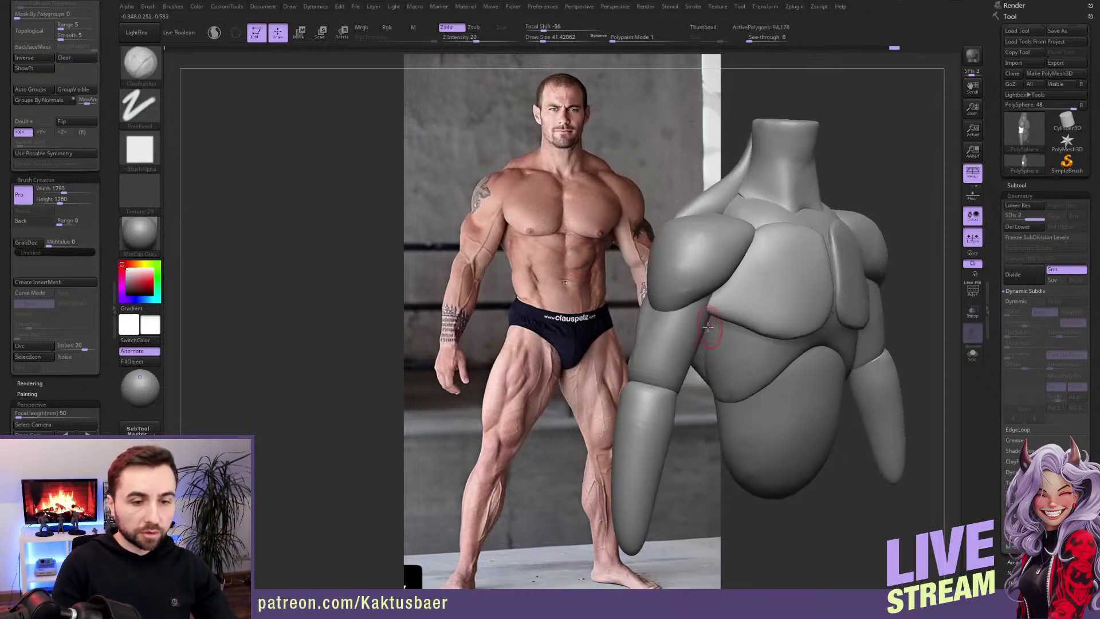
key(w)
ctrl+click(680, 332)
key(q)
drag(923, 321, 893, 323)
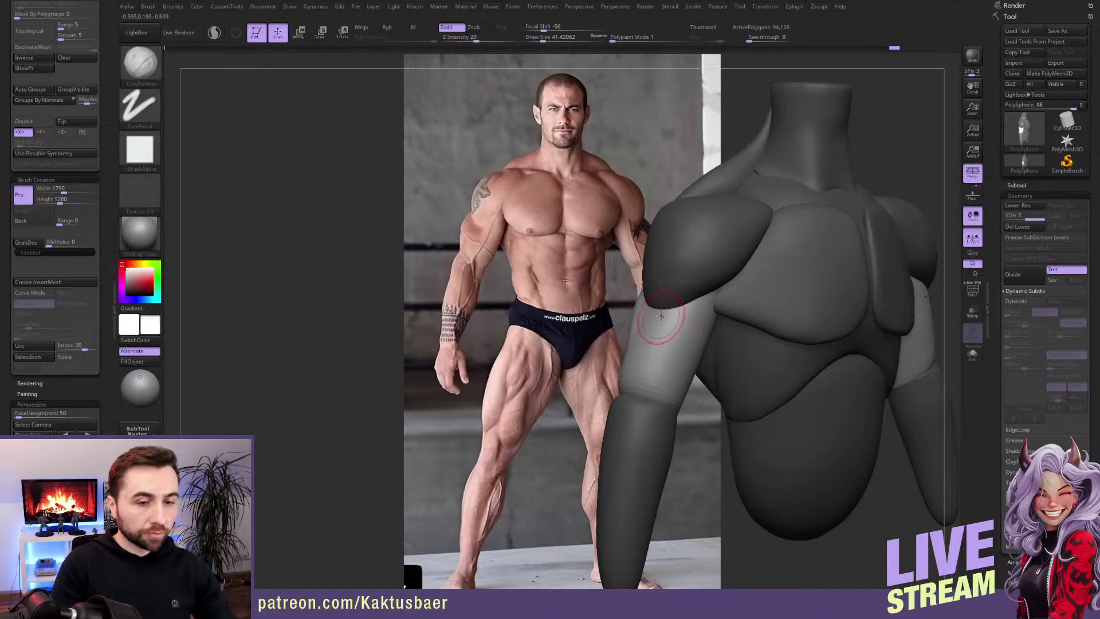
mouse_move(657, 347)
mouse_down()
mouse_move(650, 320)
mouse_move(659, 347)
mouse_move(680, 360)
mouse_move(691, 343)
mouse_move(697, 356)
mouse_move(682, 332)
mouse_move(669, 320)
mouse_move(659, 332)
mouse_move(682, 338)
mouse_move(694, 324)
mouse_up()
key(shift)
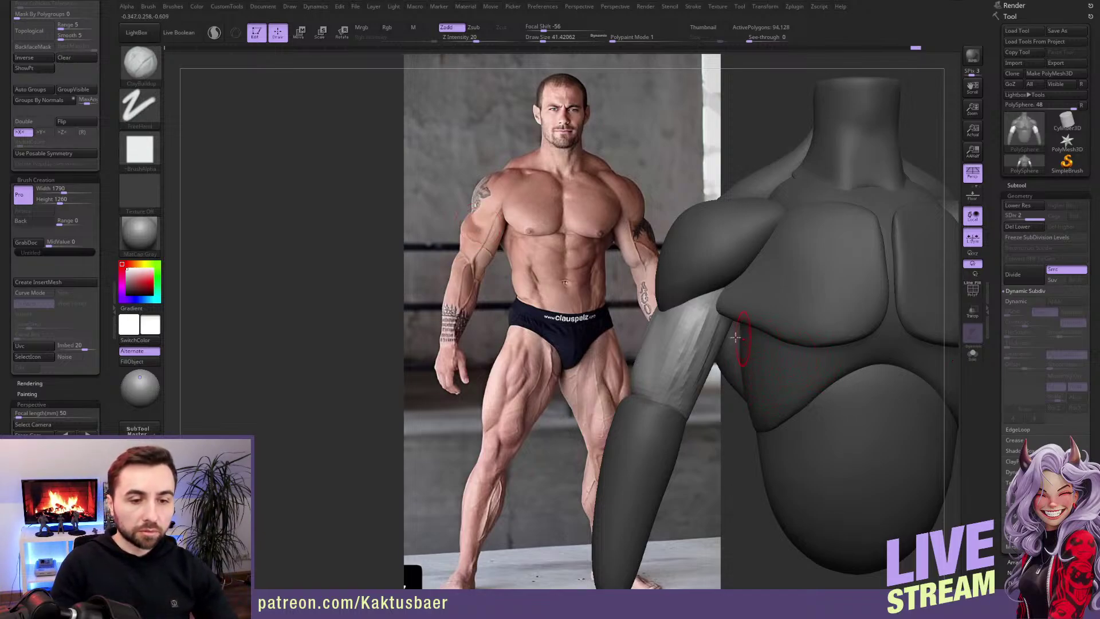
Step: Mask everything except the pectorals and activate the Move brush
right_drag(735, 338, 716, 312)
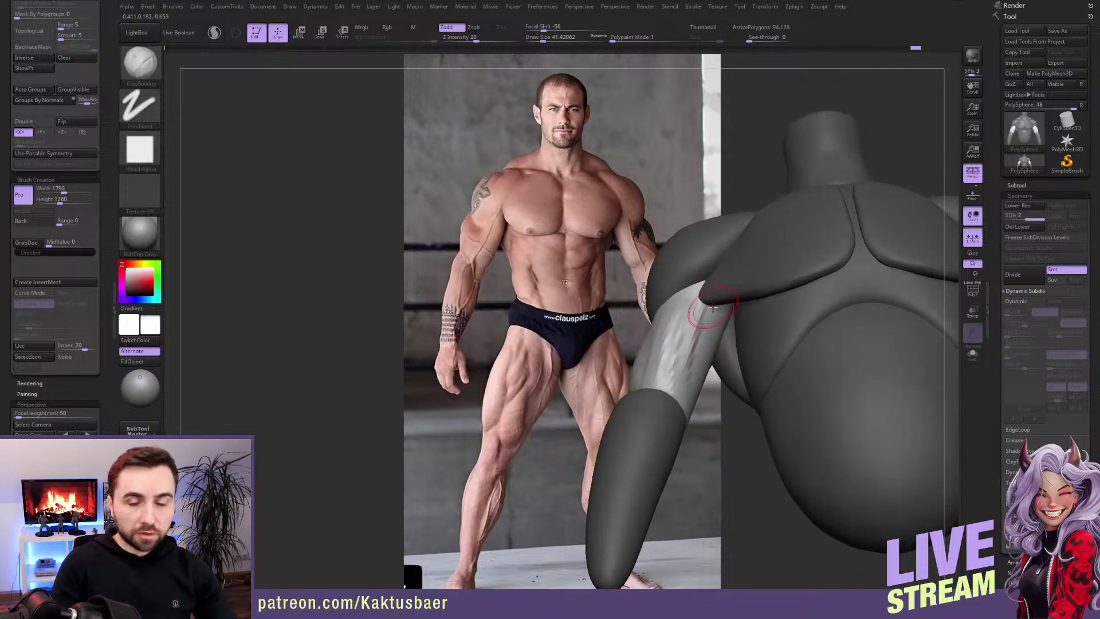
key(w)
ctrl+click(730, 300)
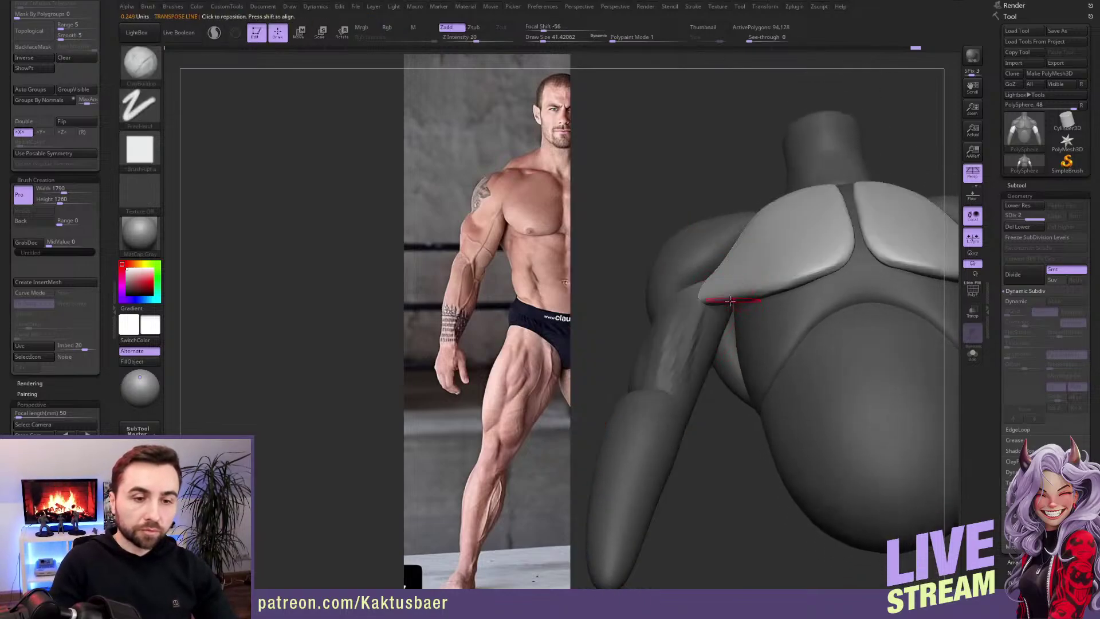
key(b)
key(m)
key(v)
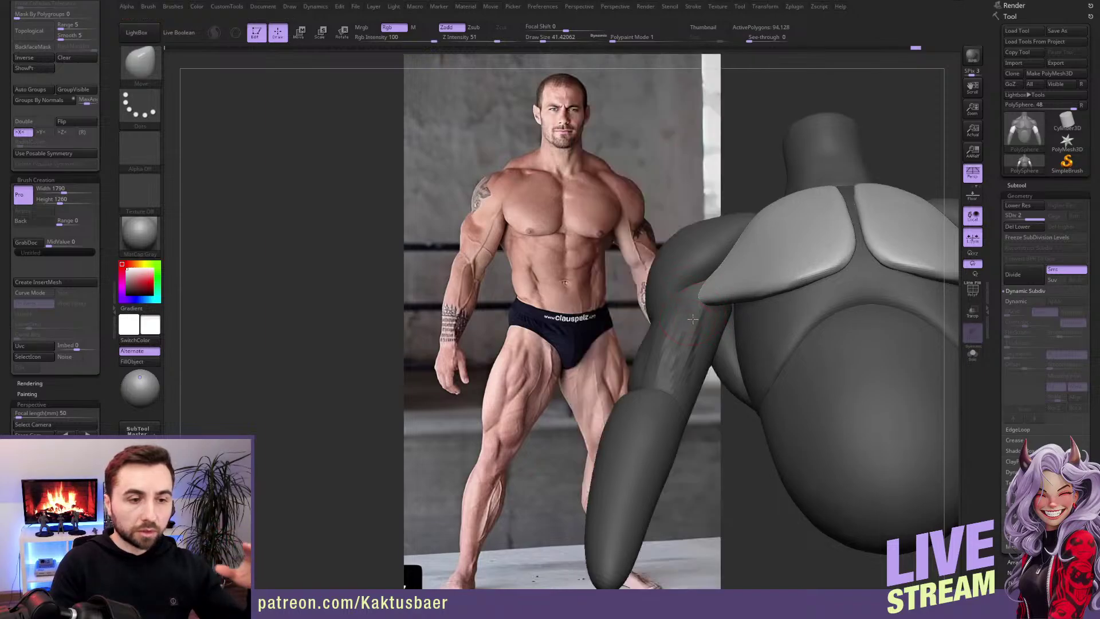
Step: Enlarge the Move brush and reshape the outer ends of the pectorals where they meet the deltoids and upper arms
right_drag(702, 310, 686, 324)
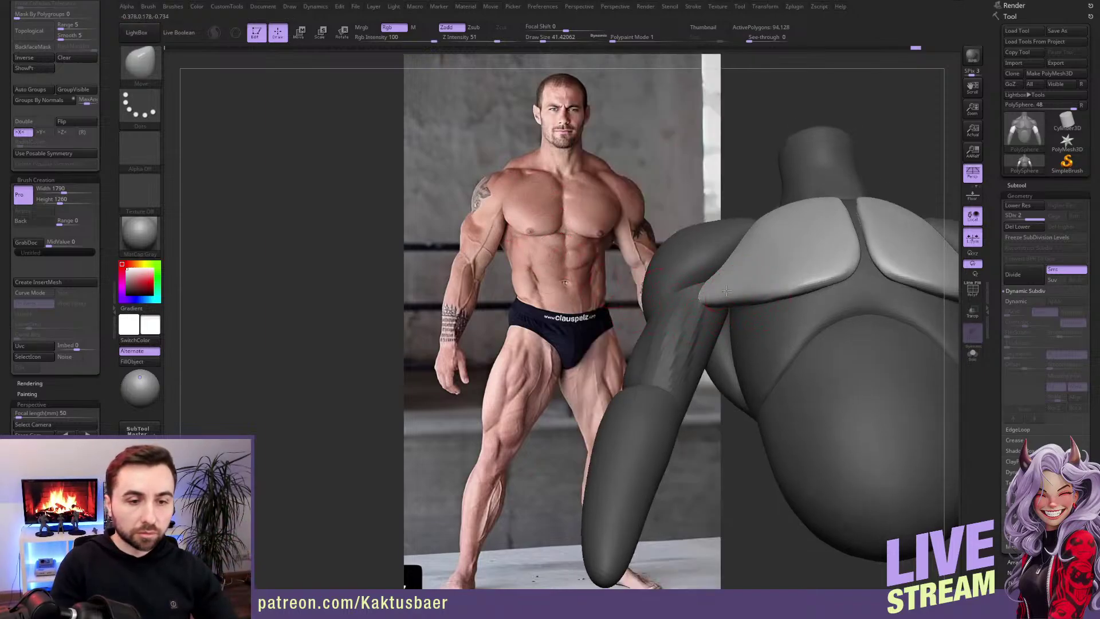
right_drag(739, 268, 724, 267)
key(s)
drag(725, 266, 747, 265)
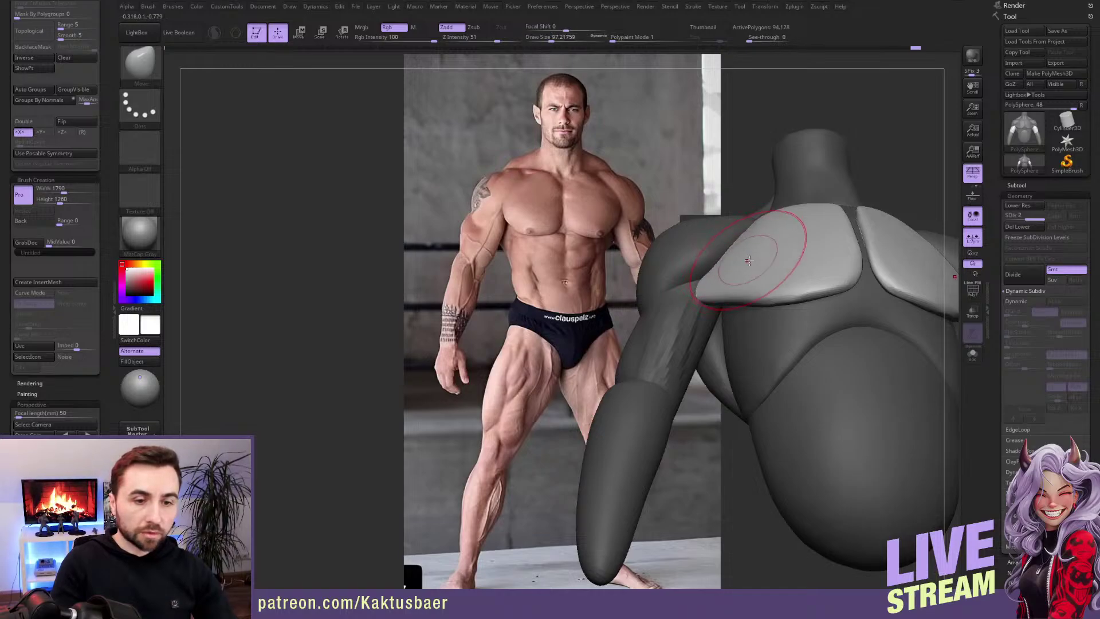
mouse_move(699, 288)
right_down()
mouse_move(703, 305)
mouse_move(695, 270)
right_up()
drag(706, 282, 709, 276)
right_drag(748, 286, 738, 286)
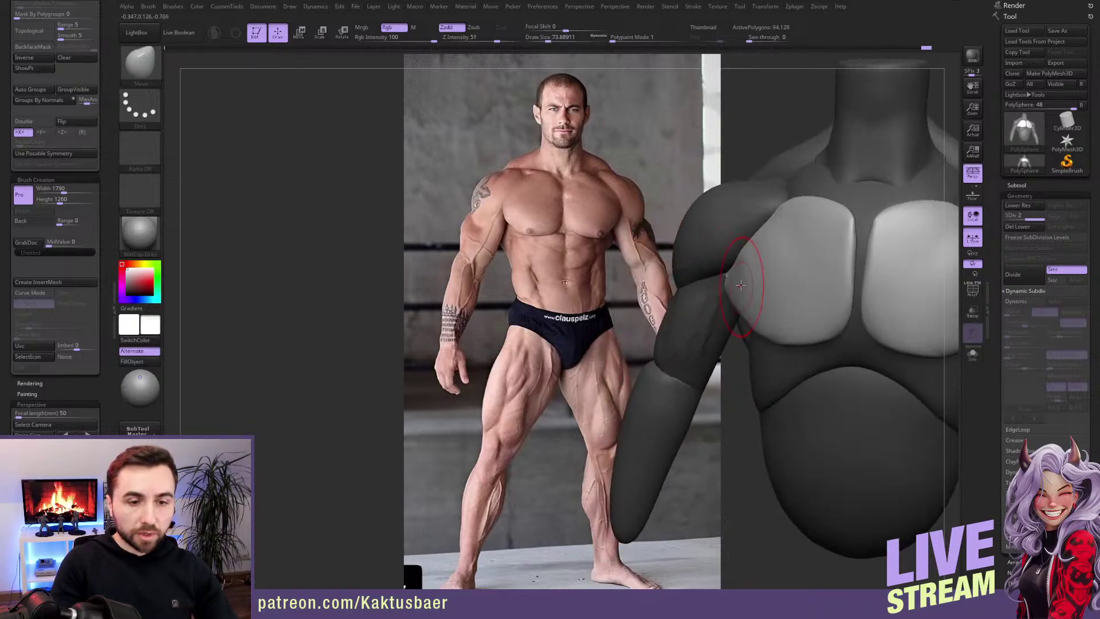
drag(752, 262, 763, 244)
Step: Mask everything except the neck and reshape its lower front ends above the sternum with the Move brush
mouse_move(763, 243)
right_down()
mouse_move(732, 285)
mouse_move(739, 277)
mouse_move(733, 309)
mouse_move(716, 278)
mouse_move(737, 281)
mouse_move(720, 277)
right_up()
key(w)
key(q)
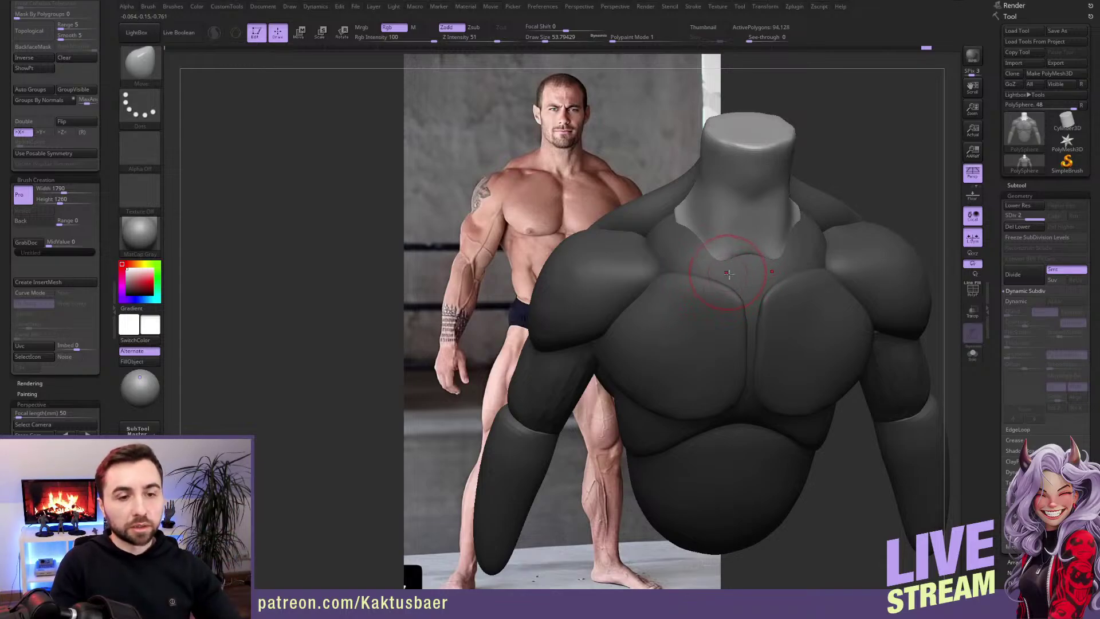
right_drag(727, 281, 729, 270)
drag(721, 266, 727, 282)
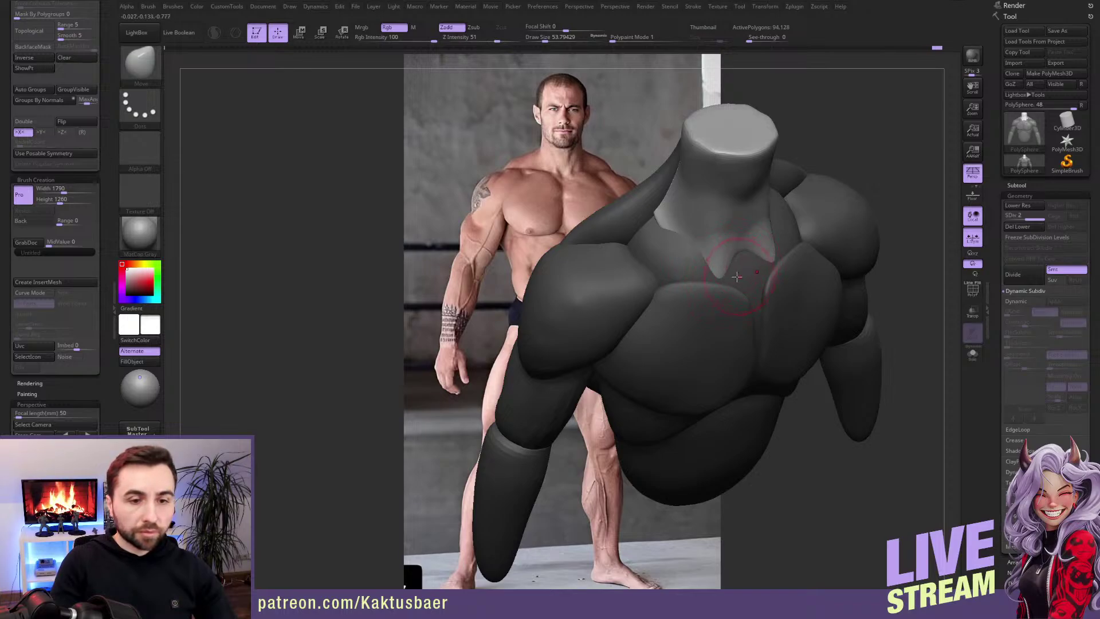
drag(725, 282, 668, 234)
right_drag(668, 234, 712, 264)
key(s)
mouse_move(726, 265)
mouse_down()
mouse_move(716, 250)
mouse_move(711, 291)
mouse_move(712, 277)
mouse_up()
Step: Build up the front neck muscles running down to the sternum with ClayBuildup at draw size about 27
key(b)
key(c)
key(b)
key(s)
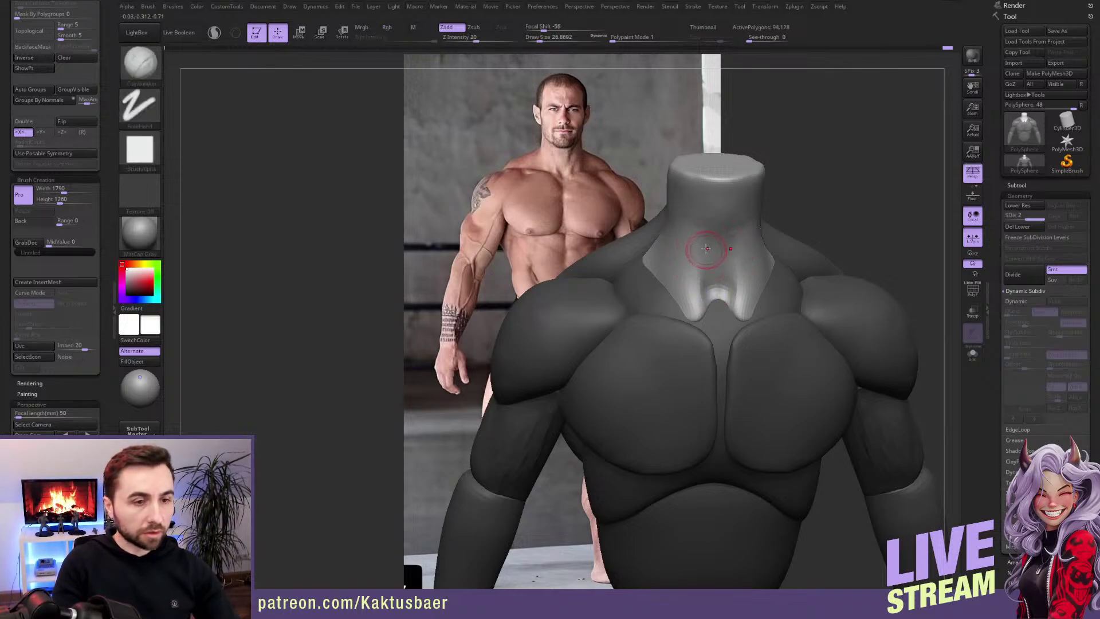
mouse_move(709, 257)
right_down()
mouse_move(738, 257)
mouse_move(735, 322)
right_up()
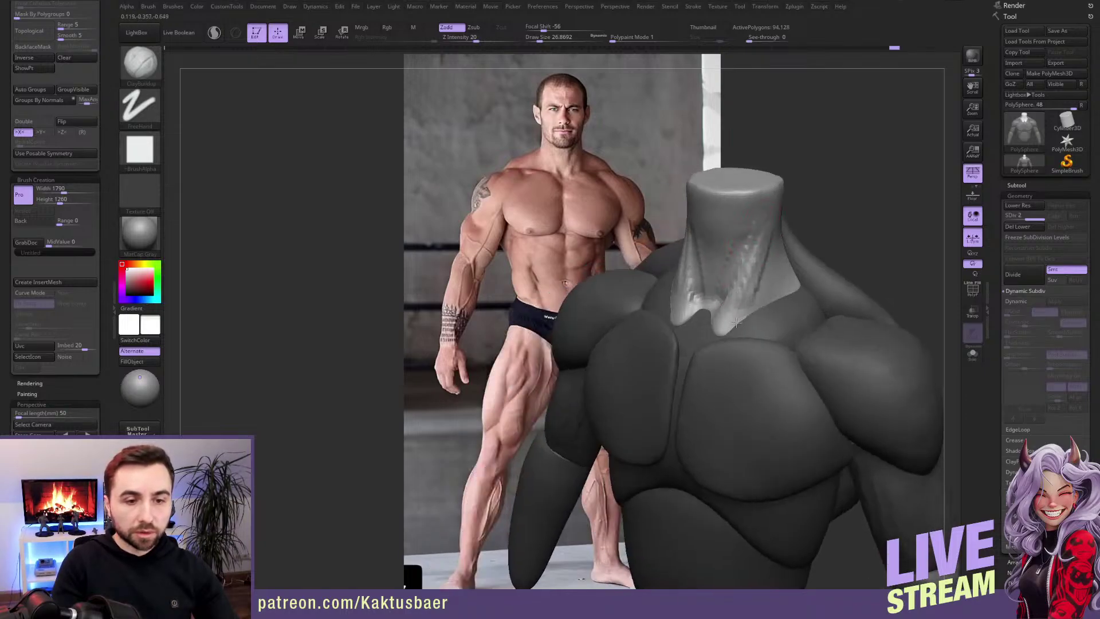
Step: Smooth the clay strokes along the neck muscles, adding some volume at the throat and softening the base of the neck
key(shift)
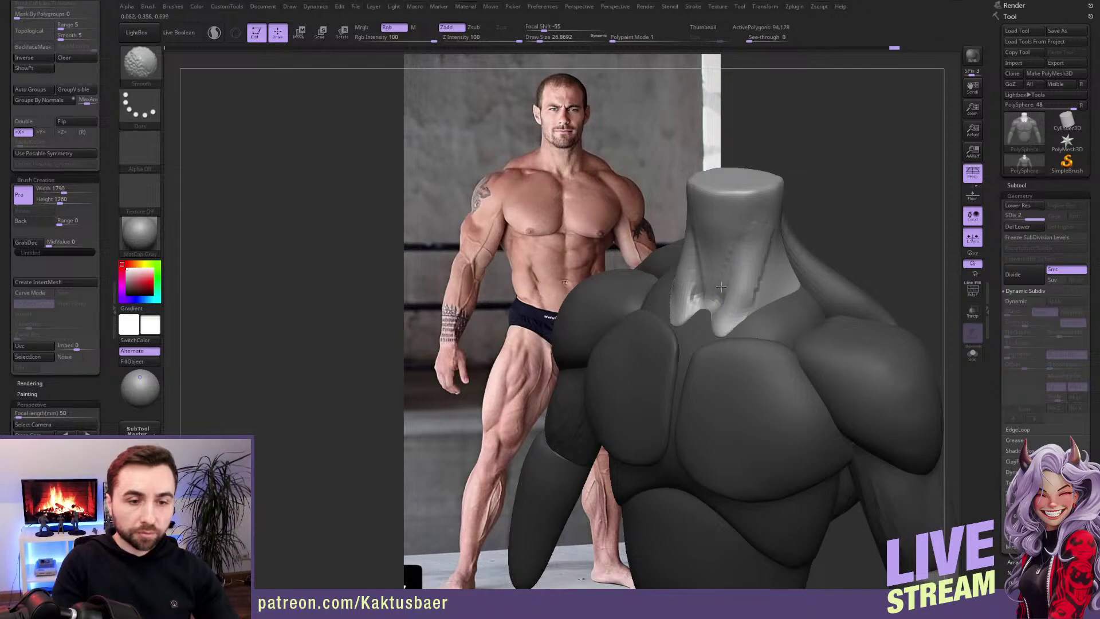
shift+drag(721, 286, 720, 255)
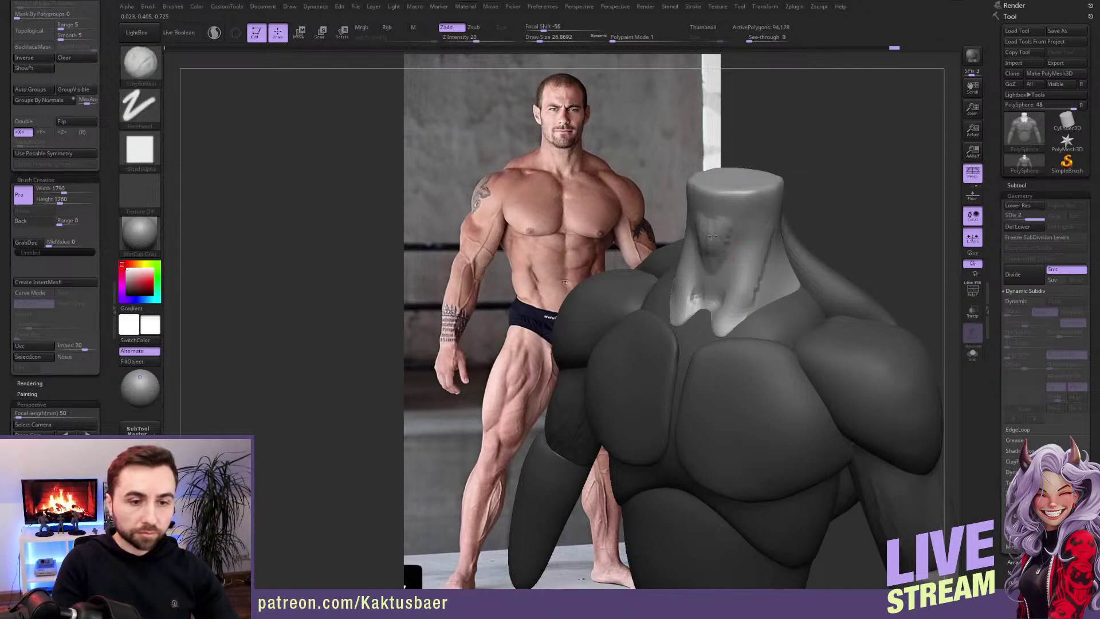
key(shift)
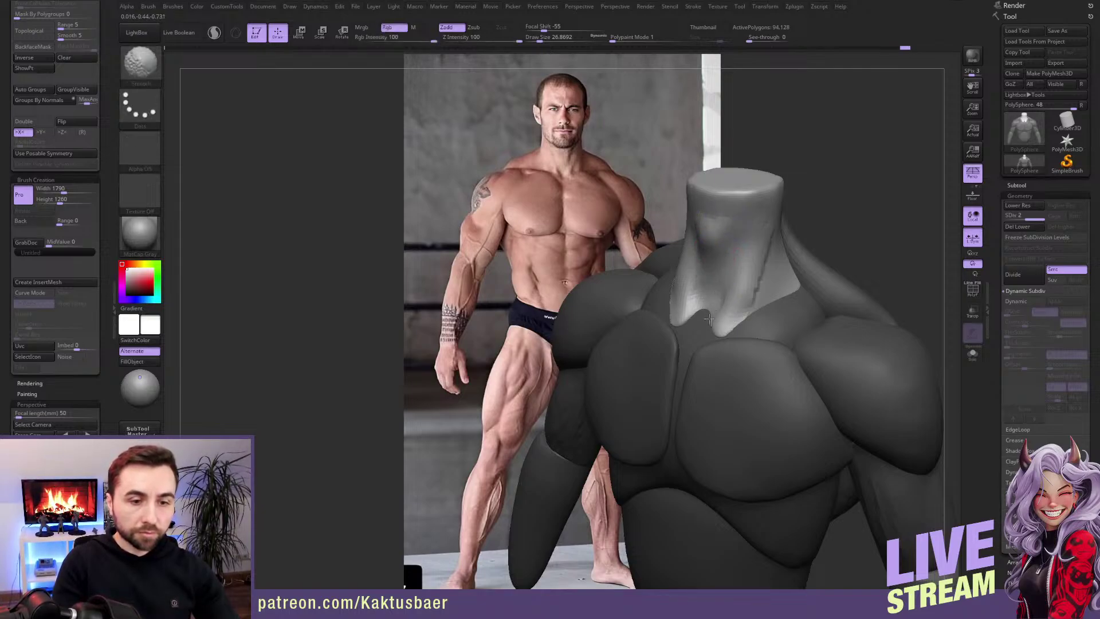
mouse_move(691, 310)
right_down()
mouse_move(712, 320)
mouse_move(703, 307)
right_up()
key(shift)
mouse_move(703, 308)
shift+mouse_down()
mouse_move(682, 287)
mouse_move(725, 321)
shift+mouse_up()
Step: Mask everything except the pectorals and adjust their upper edges below the collarbones with the Move brush
mouse_move(739, 358)
right_down()
mouse_move(770, 329)
mouse_move(720, 322)
right_up()
key(w)
alt+click(765, 331)
key(q)
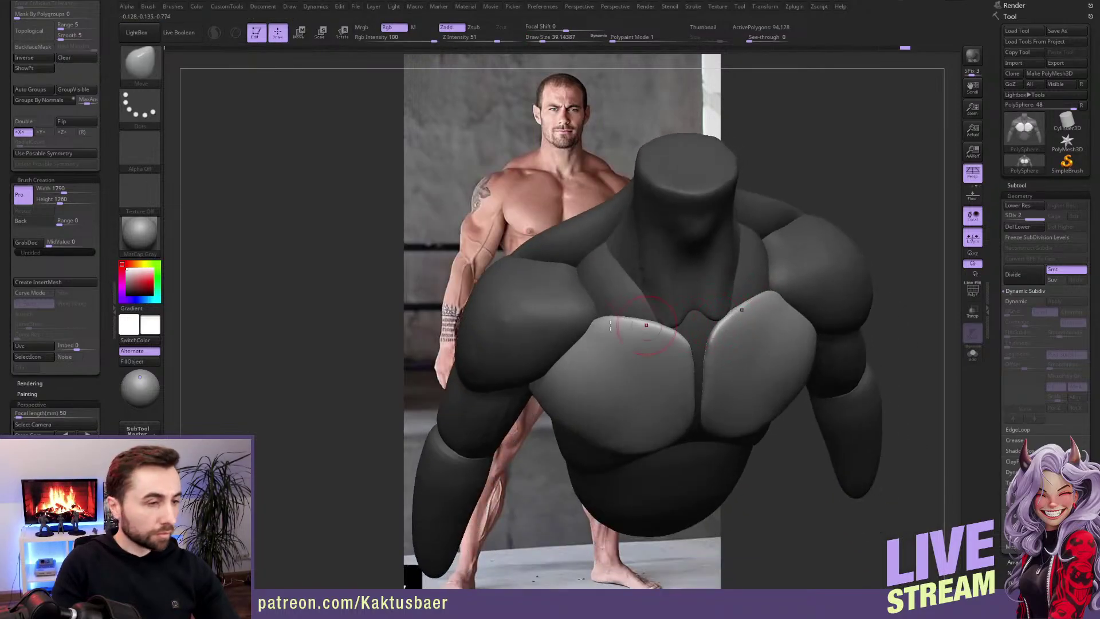
scroll(111, 174, up, 5)
drag(111, 174, 112, 182)
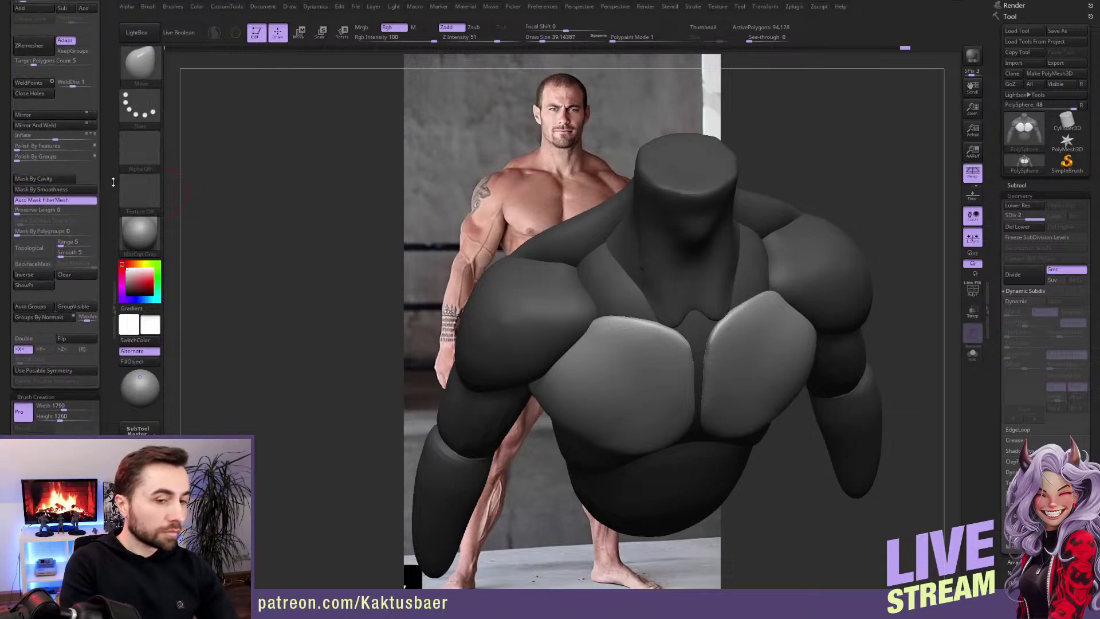
right_drag(773, 367, 759, 269)
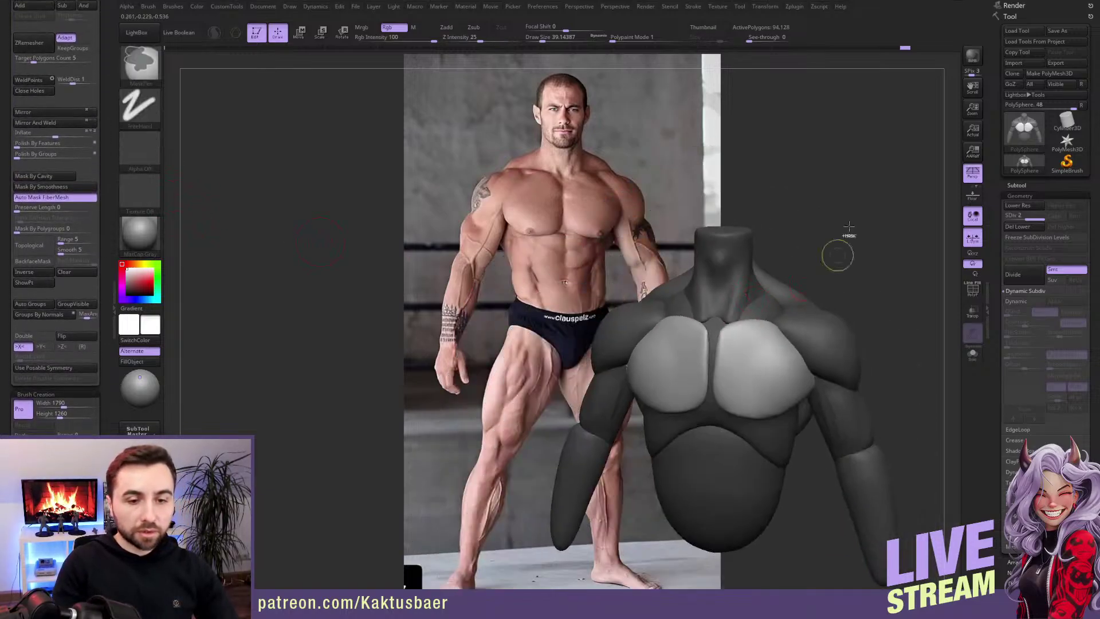
Step: Clear the mask and sculpt the collarbone area between the neck and the deltoid with ClayBuildup
ctrl+drag(837, 254, 851, 272)
alt+right_drag(799, 336, 800, 301)
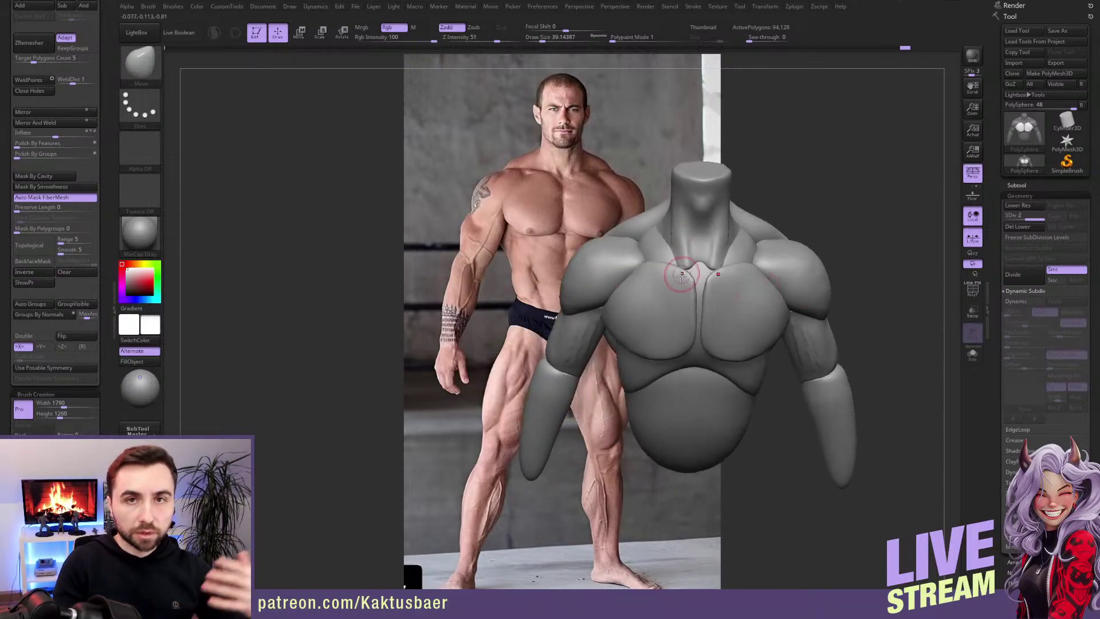
right_drag(681, 264, 654, 265)
key(b)
key(c)
key(b)
mouse_move(649, 267)
mouse_down()
mouse_move(652, 278)
mouse_move(622, 265)
mouse_move(637, 261)
mouse_up()
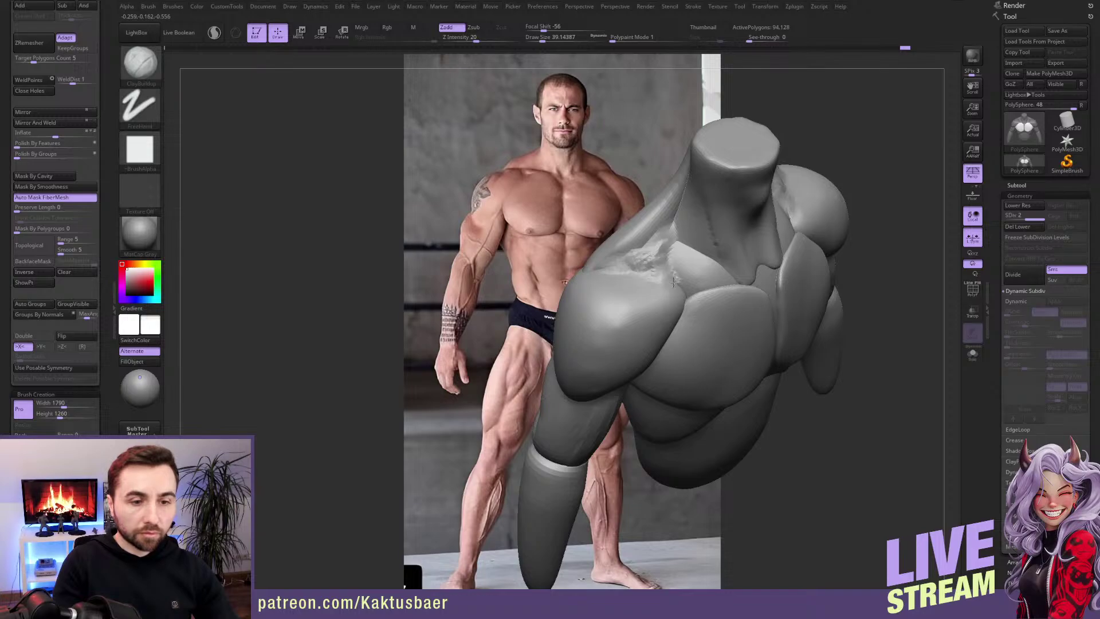
mouse_move(683, 304)
mouse_down()
mouse_move(675, 277)
mouse_move(700, 291)
mouse_move(727, 285)
mouse_move(650, 249)
mouse_move(630, 263)
mouse_move(652, 253)
mouse_move(636, 253)
mouse_move(646, 243)
mouse_move(627, 263)
mouse_up()
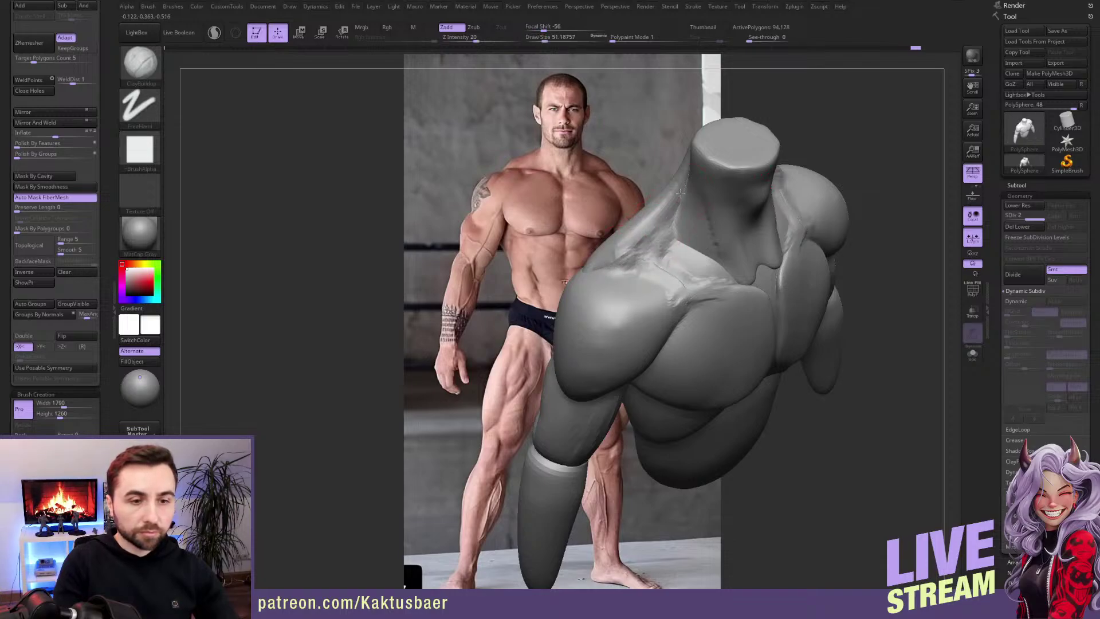
Step: Build up the outer collarbone beside the deltoid with ClayBuildup and carve separation lines into the deltoid with DamStandard
drag(691, 275, 677, 256)
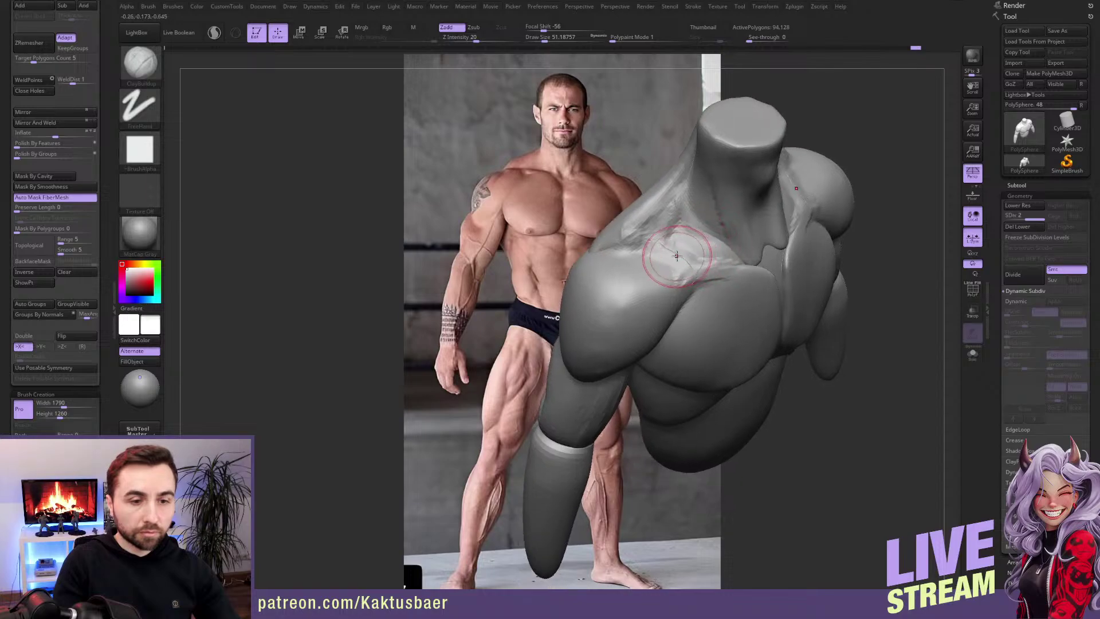
right_drag(643, 246, 643, 258)
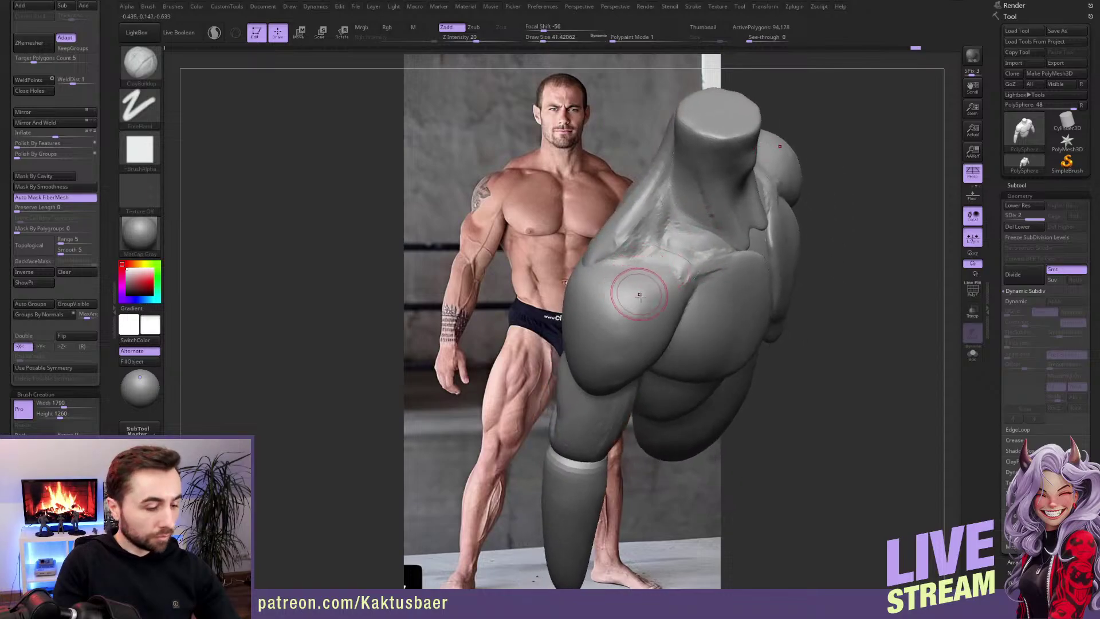
key(b)
key(d)
key(s)
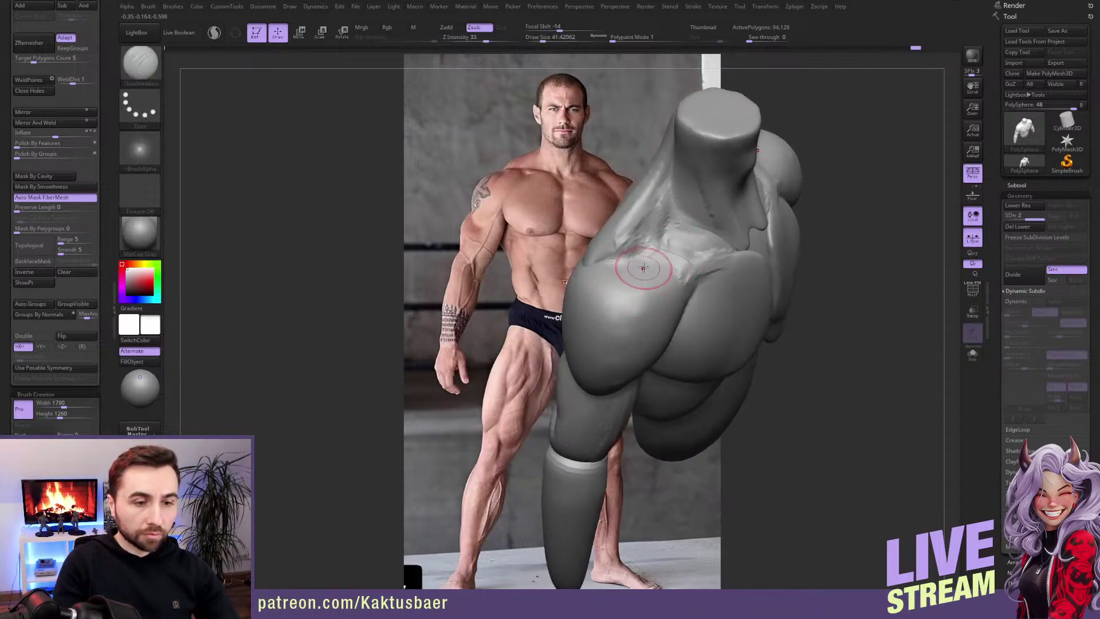
mouse_move(613, 321)
right_down()
mouse_move(567, 292)
mouse_move(584, 321)
right_up()
mouse_move(638, 293)
mouse_down()
mouse_move(622, 351)
mouse_move(596, 300)
mouse_move(613, 332)
mouse_move(607, 366)
mouse_move(610, 298)
mouse_move(630, 343)
mouse_up()
Step: Add volume to the separate muscle heads of the deltoid with ClayBuildup at draw size about 41
key(b)
key(c)
key(b)
mouse_move(608, 376)
alt+right_down()
mouse_move(608, 339)
mouse_move(595, 355)
alt+right_up()
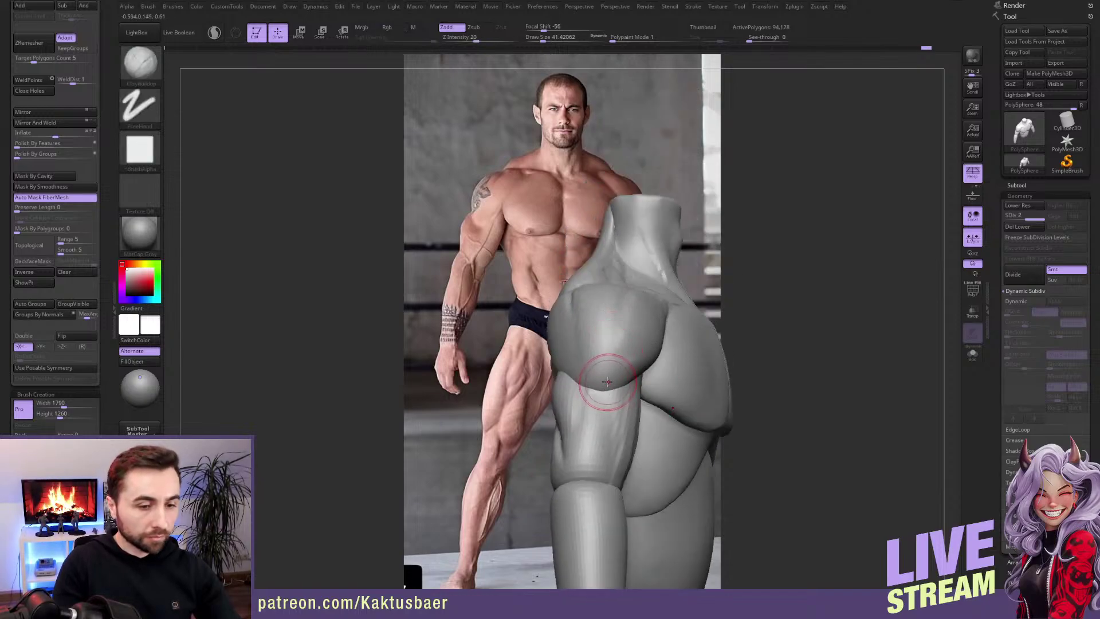
Step: Mask everything except the deltoids, taper their lower ends to a point with the Move brush and smooth the outer edge
key(w)
key(q)
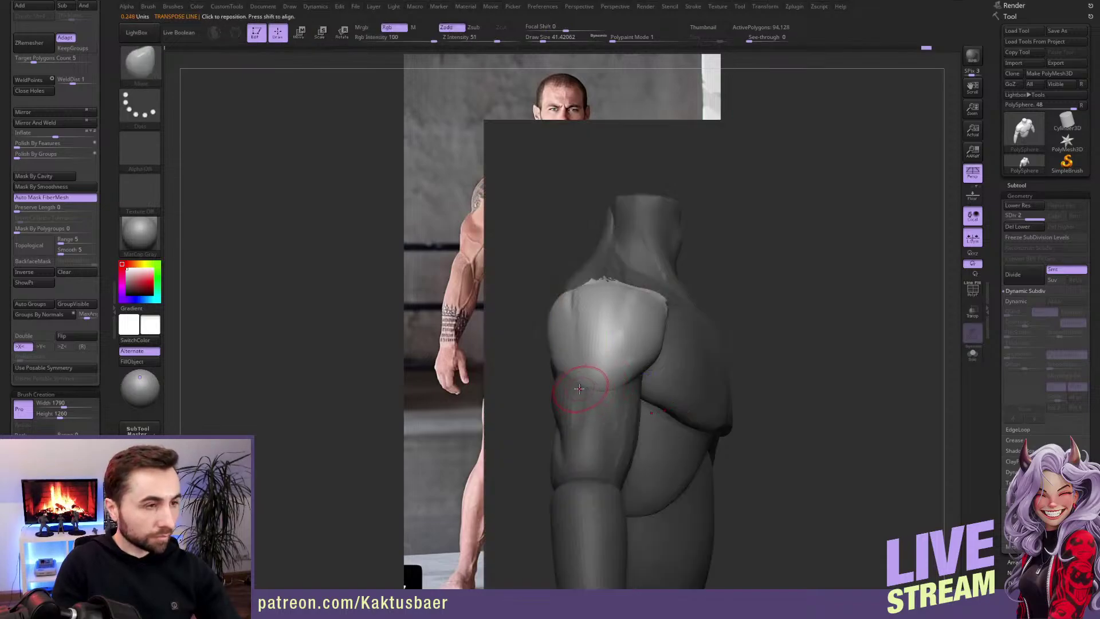
mouse_move(607, 378)
right_down()
mouse_move(553, 367)
mouse_move(550, 352)
mouse_move(555, 410)
mouse_move(611, 387)
right_up()
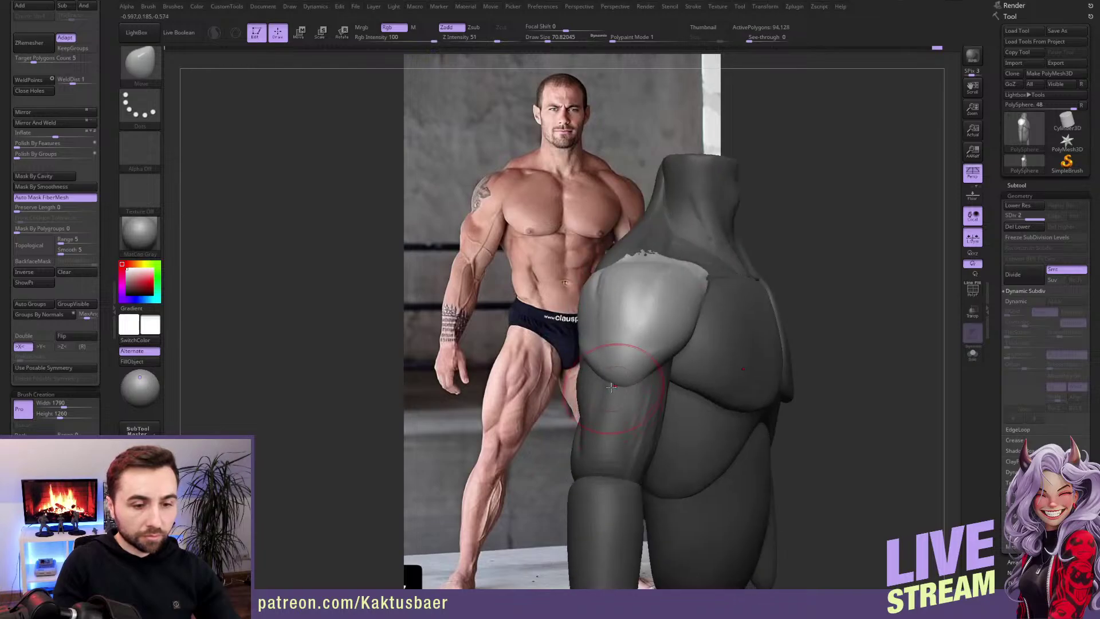
key(shift)
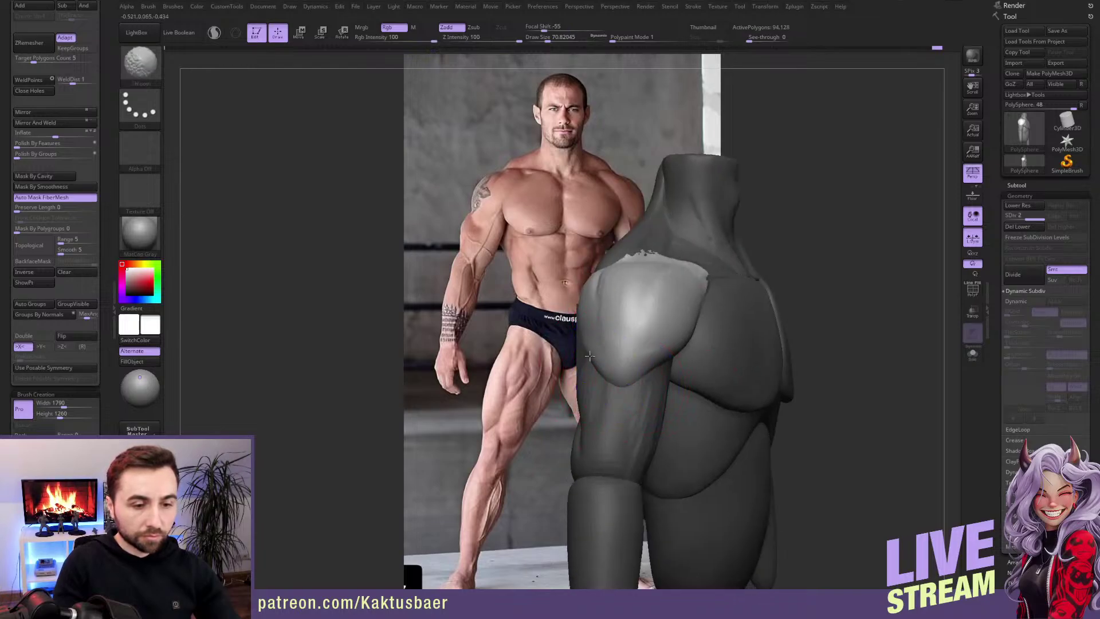
shift+drag(590, 356, 604, 380)
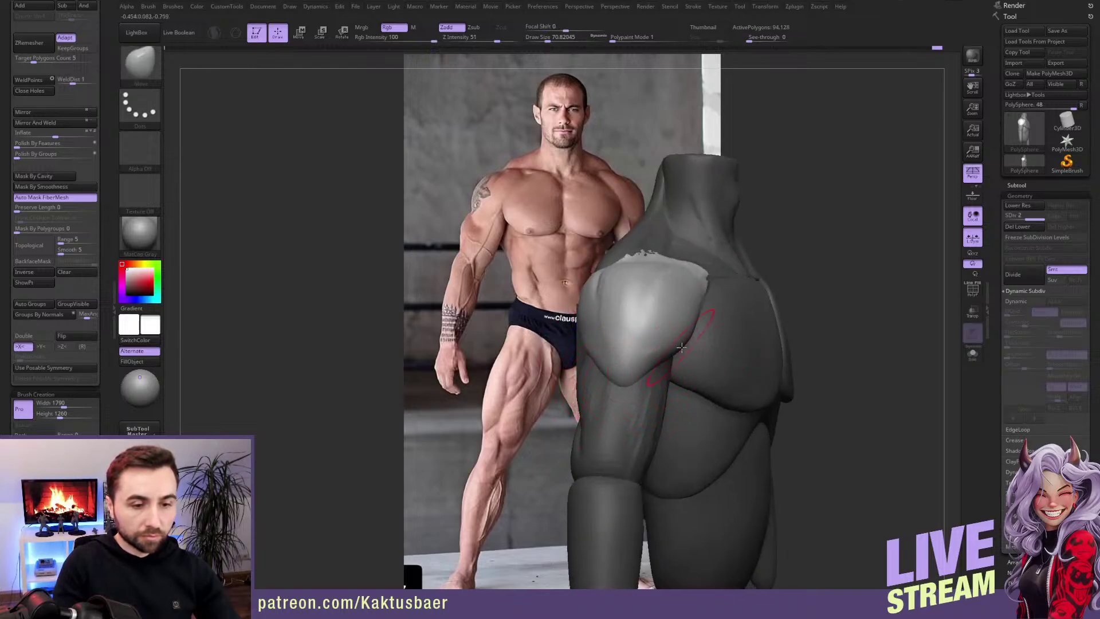
right_drag(696, 314, 676, 317)
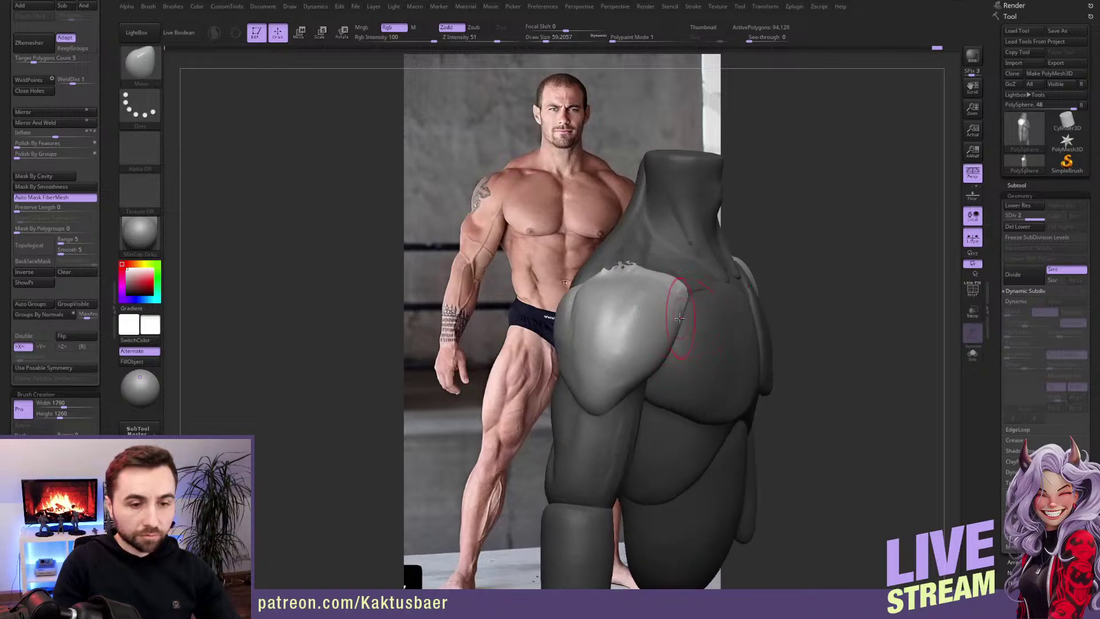
right_drag(741, 284, 709, 335)
Step: Isolate the upper arms with a mask and examine how they meet the deltoids from the front, side and back
key(w)
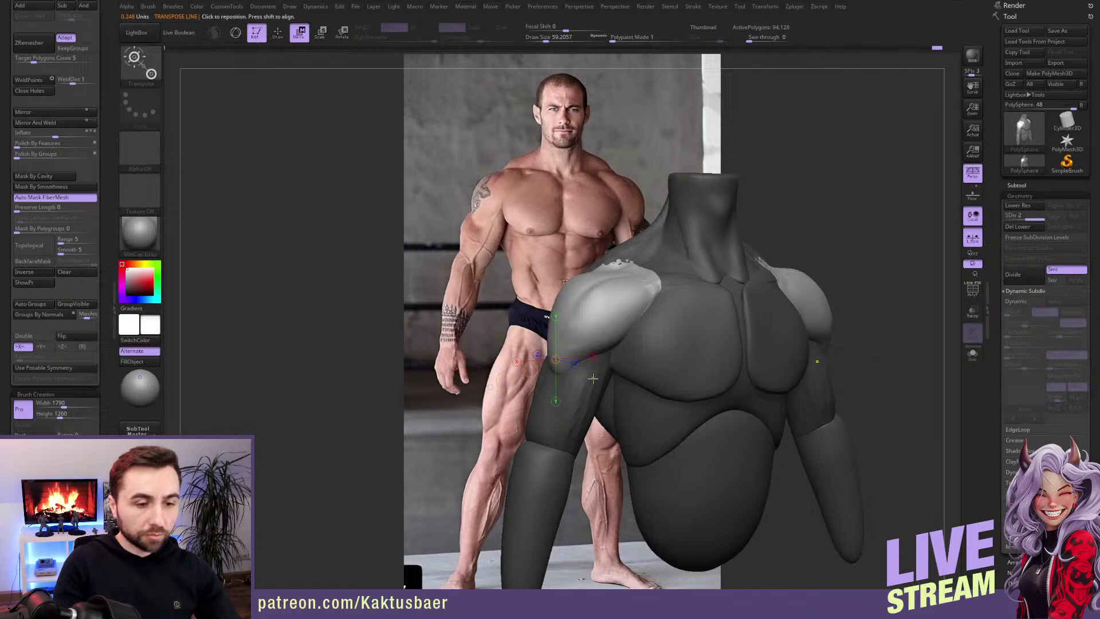
key(q)
right_drag(589, 380, 607, 340)
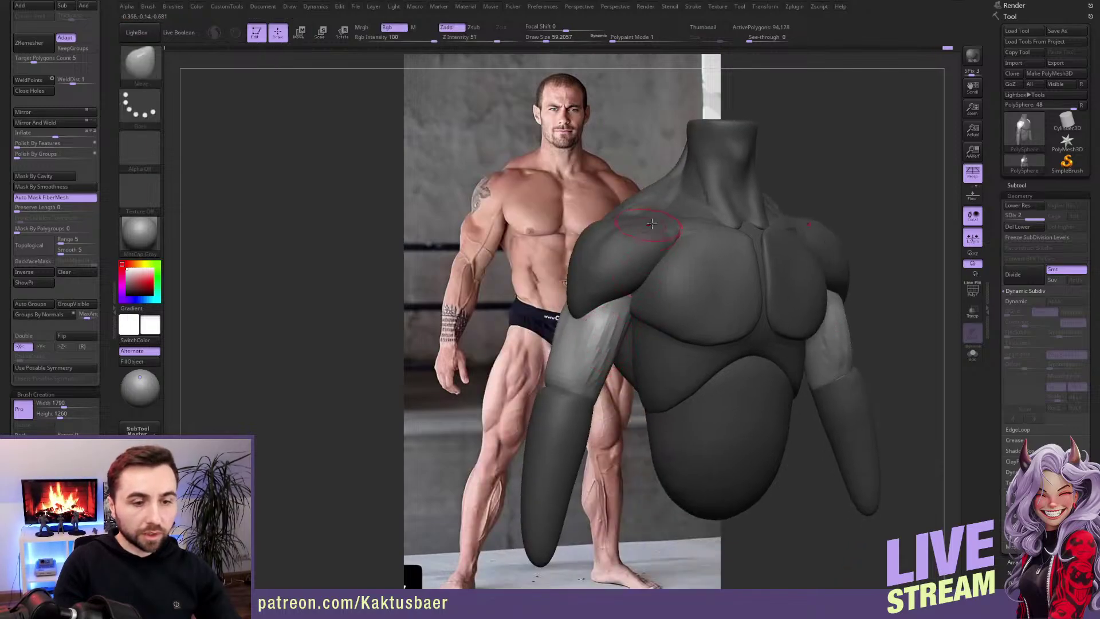
right_drag(646, 284, 663, 289)
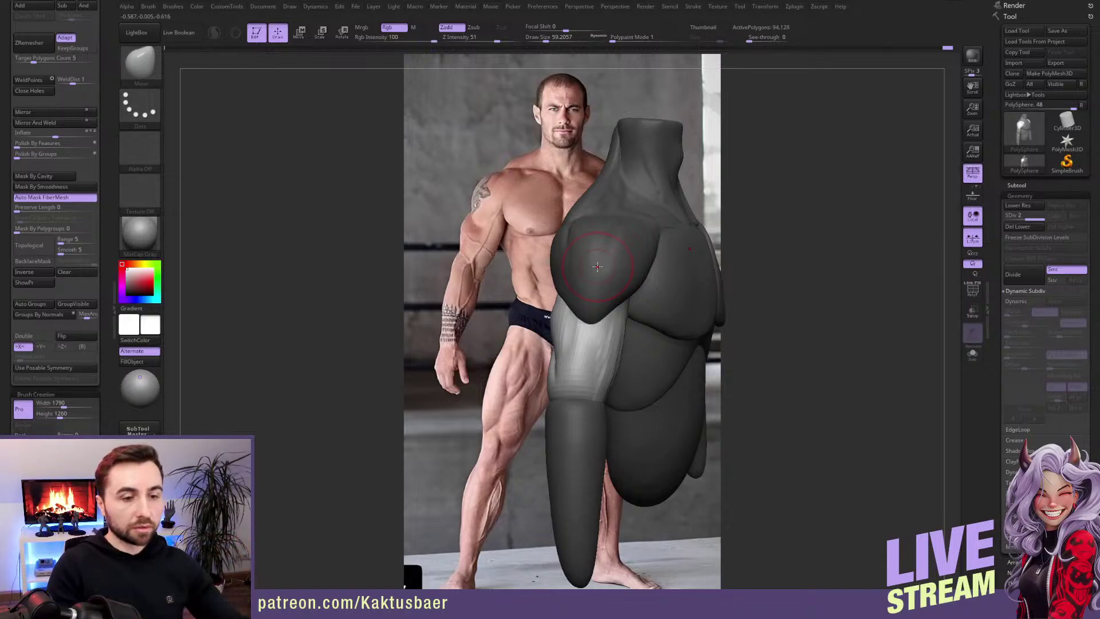
right_drag(579, 269, 622, 299)
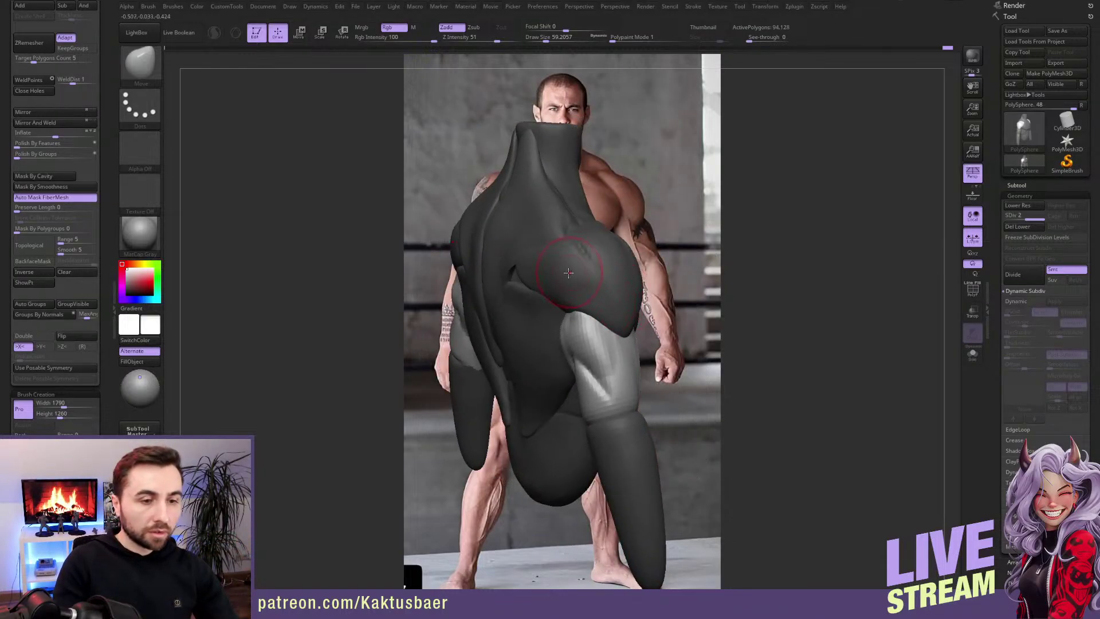
right_drag(568, 272, 641, 281)
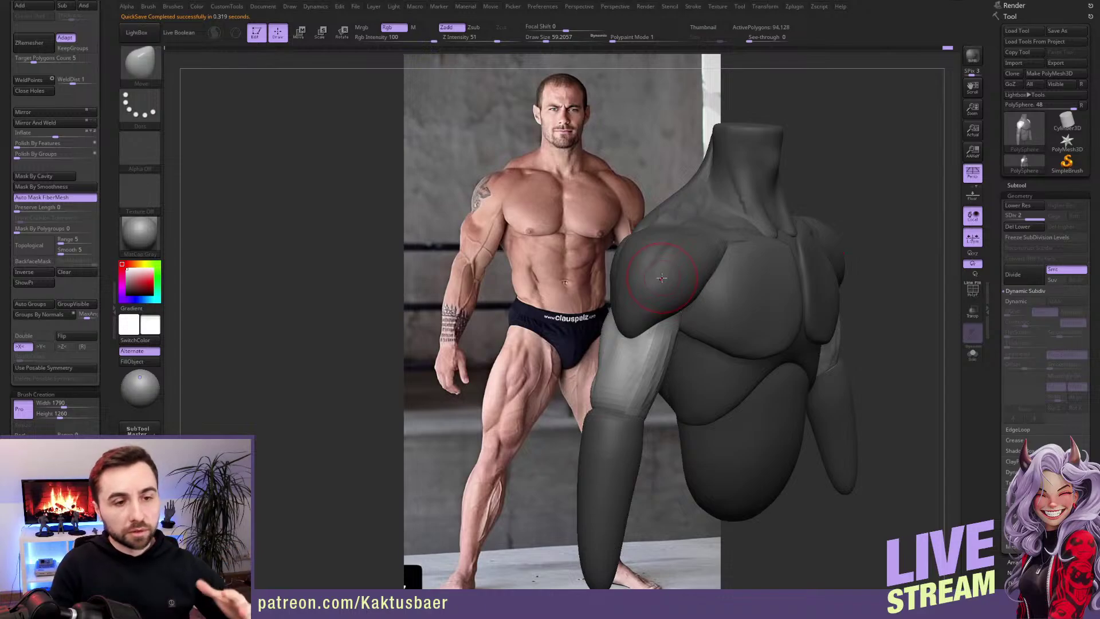
Step: Mask everything except the pectorals and enable backface masking for the Move brush, with its draw size at about 68
right_drag(776, 300, 761, 296)
key(w)
ctrl+shift+click(768, 292)
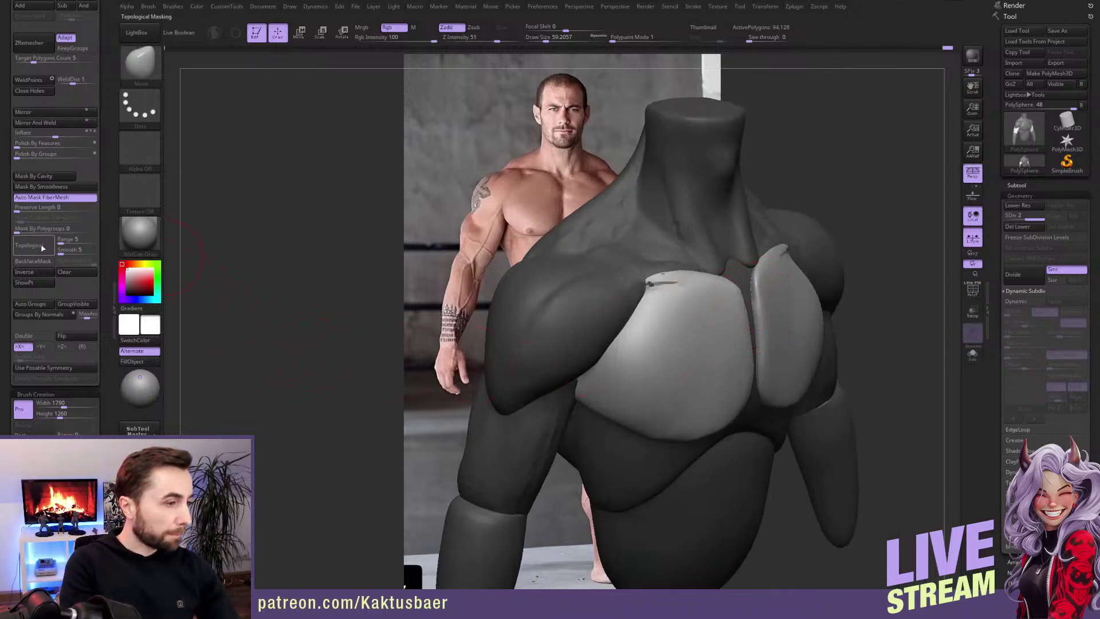
click(33, 261)
key(s)
drag(765, 306, 770, 306)
right_drag(770, 306, 744, 298)
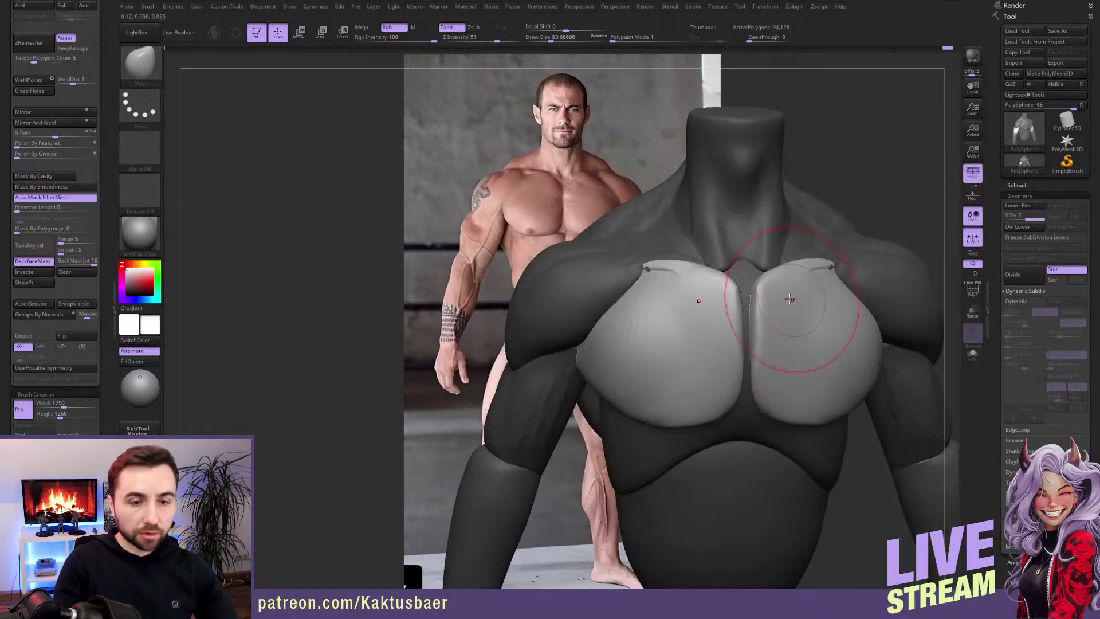
key([)
key([)
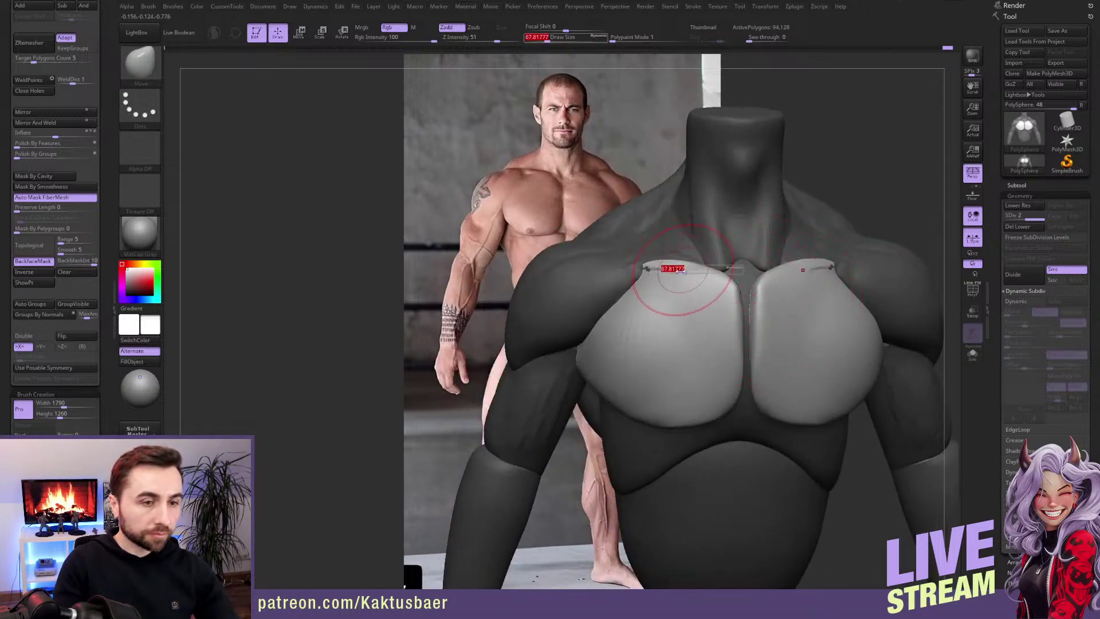
Step: Build up the upper outer corners of the pectorals with ClayBuildup at draw size about 31
key(b)
key(c)
key(b)
right_drag(665, 283, 653, 290)
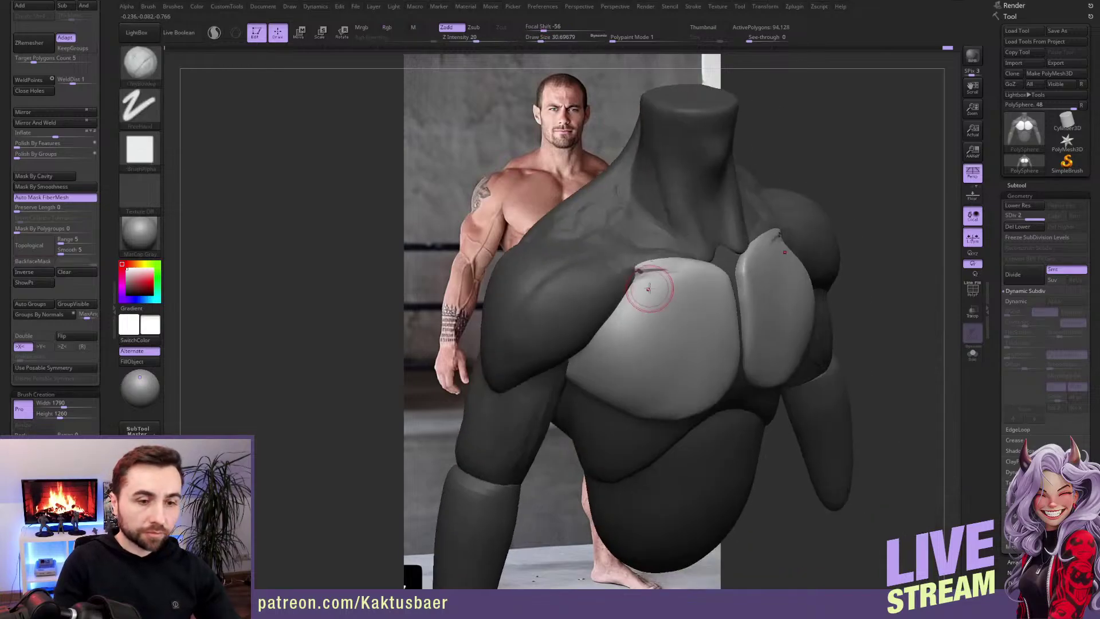
mouse_move(653, 283)
mouse_down()
mouse_move(605, 327)
mouse_move(660, 270)
mouse_move(641, 310)
mouse_move(653, 325)
mouse_up()
right_drag(654, 326, 742, 325)
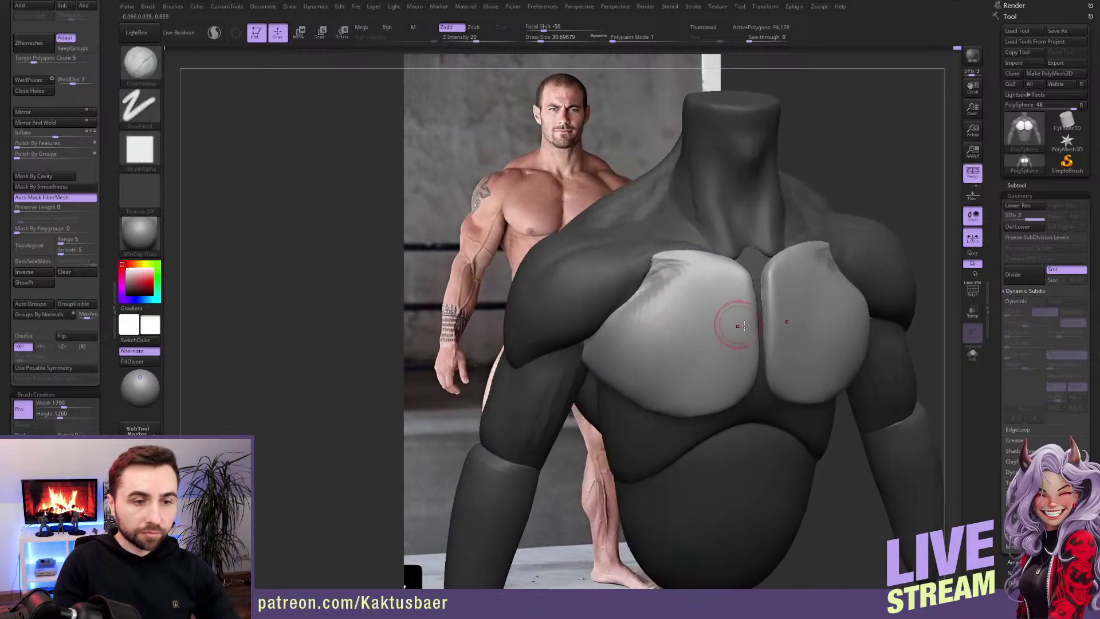
Step: Carve a groove across each pectoral from the sternum toward the armpit with DamStandard at draw size about 18
key([)
key(b)
key(d)
key(s)
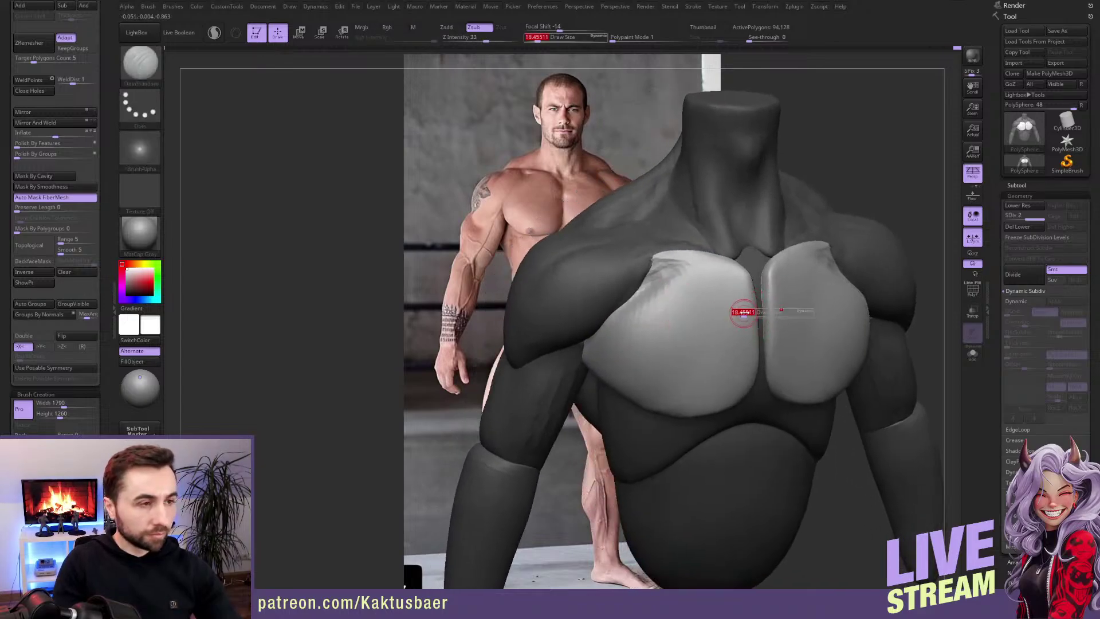
drag(747, 287, 751, 330)
right_drag(750, 331, 720, 332)
mouse_move(748, 322)
mouse_down()
mouse_move(659, 346)
mouse_move(673, 334)
mouse_move(616, 343)
mouse_up()
Step: Build up the pectoral fibres along the groove with ClayBuildup at draw size about 39
key(b)
key(c)
key(b)
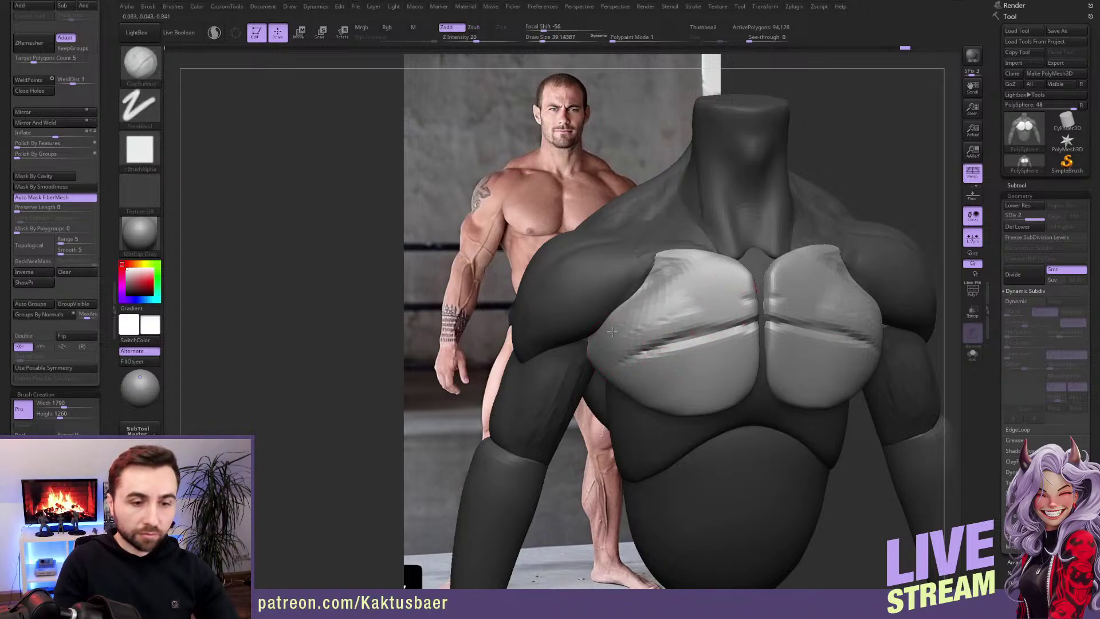
mouse_move(642, 315)
right_down()
mouse_move(696, 295)
mouse_move(713, 318)
mouse_move(707, 291)
right_up()
Step: Isolate the pectorals, smooth their back side and turn on backface masking for ClayBuildup
ctrl+shift+click(709, 329)
shift+drag(707, 290, 670, 282)
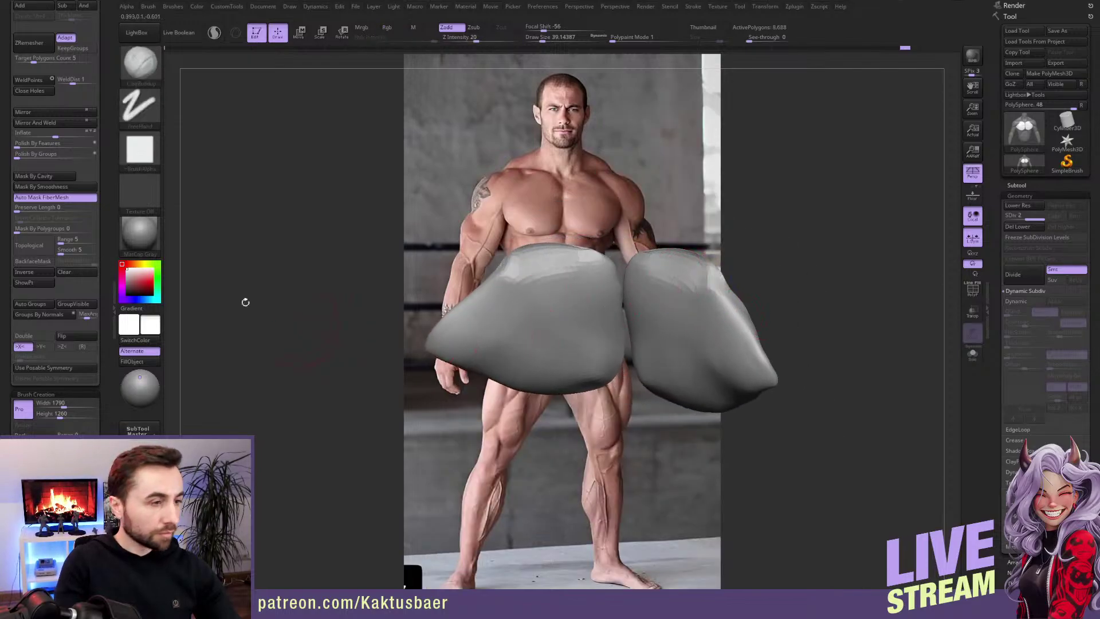
click(33, 261)
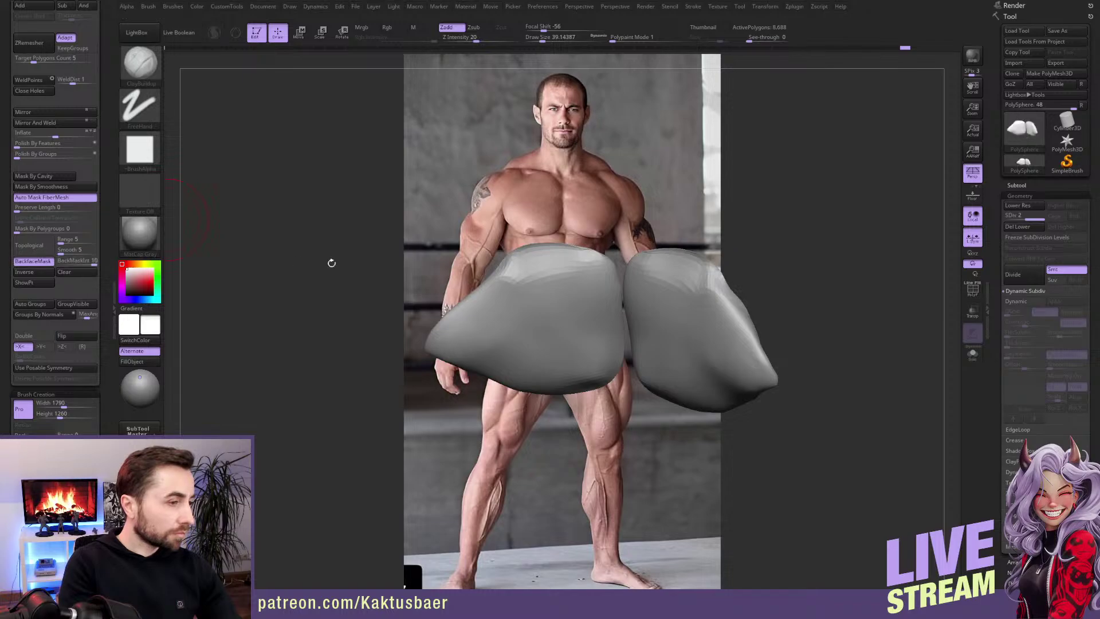
Step: Inflate and smooth the upper back side of the isolated pectorals, and show the whole torso again
key(b)
key(i)
key(n)
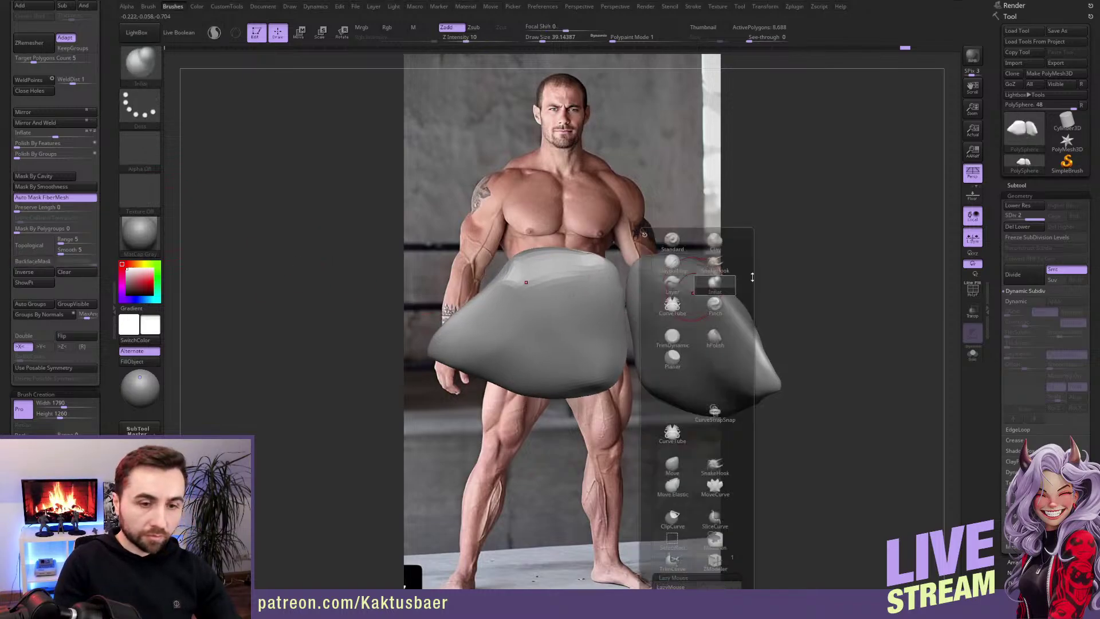
drag(688, 259, 707, 287)
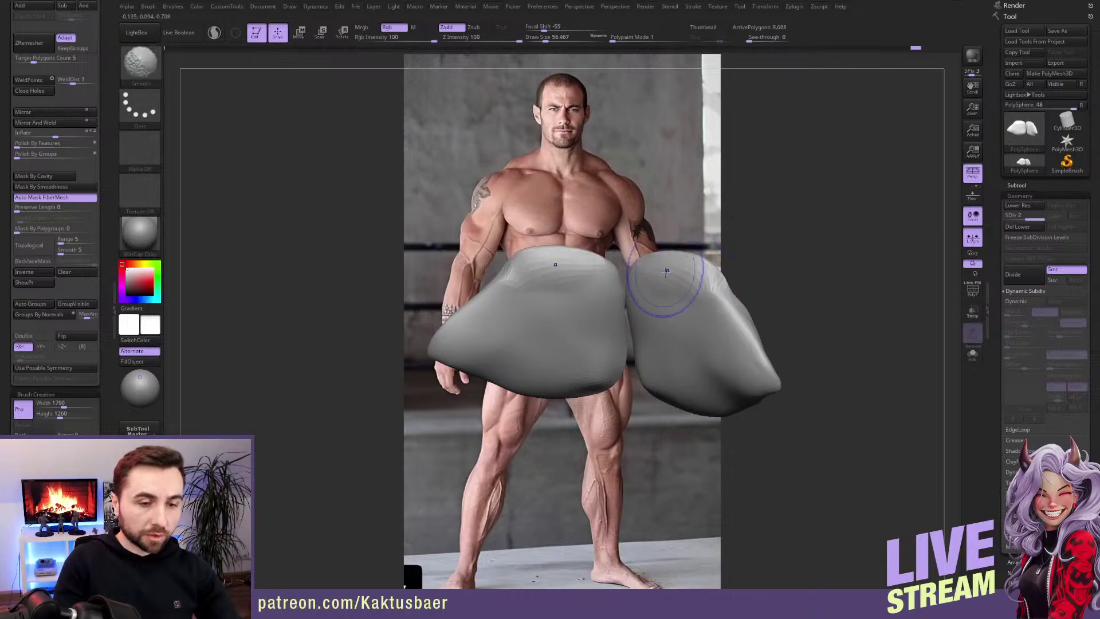
right_drag(690, 300, 664, 298)
shift+drag(697, 293, 675, 308)
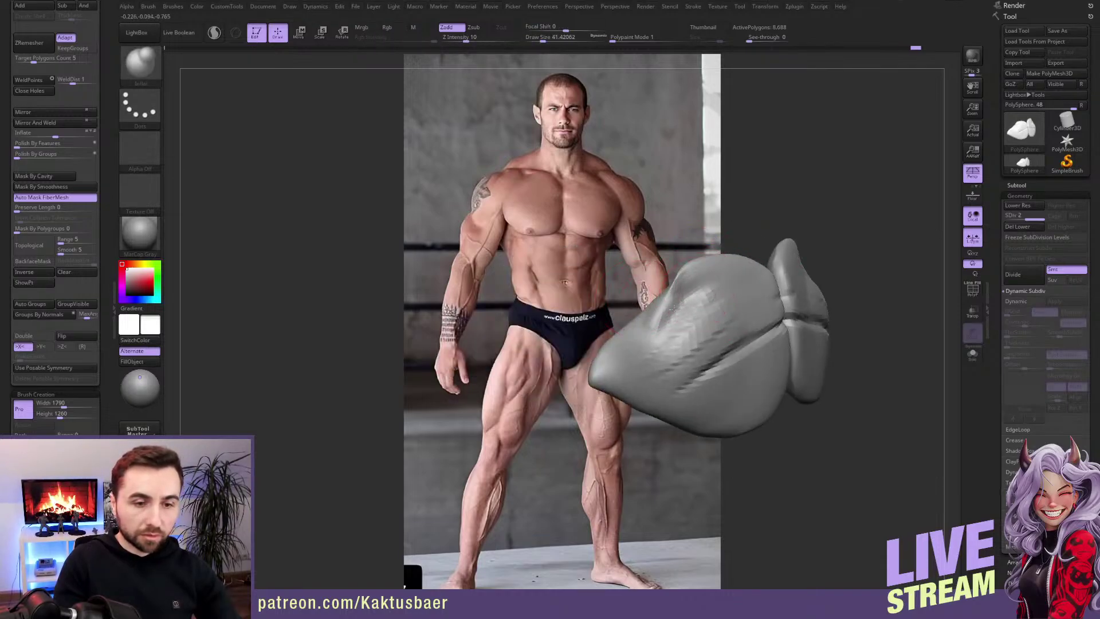
key(shift)
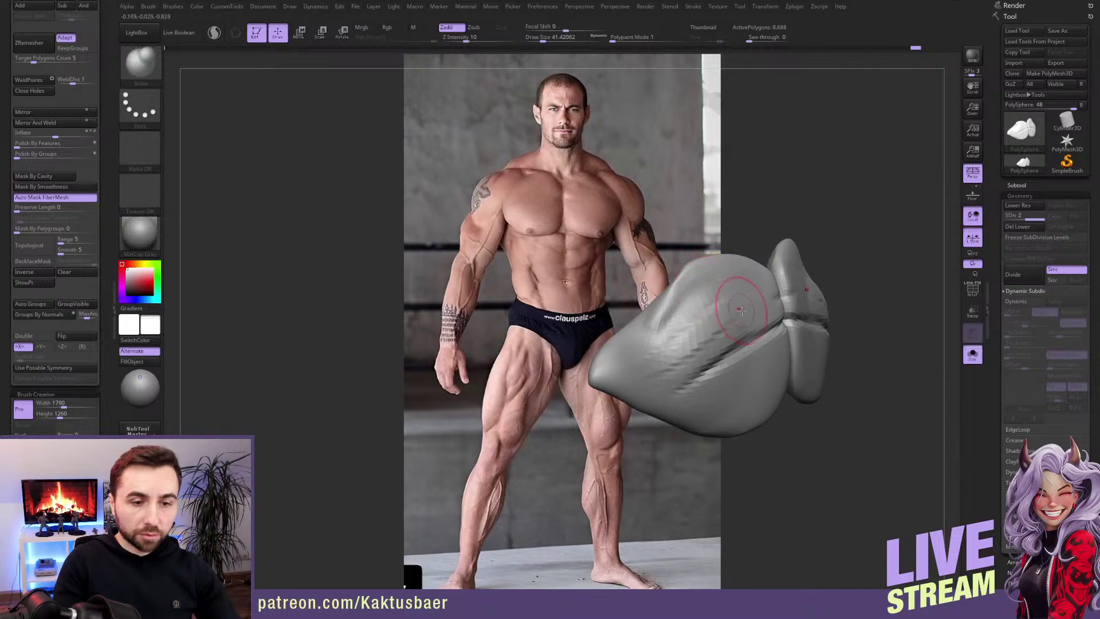
ctrl+shift+click(854, 258)
right_drag(855, 258, 879, 257)
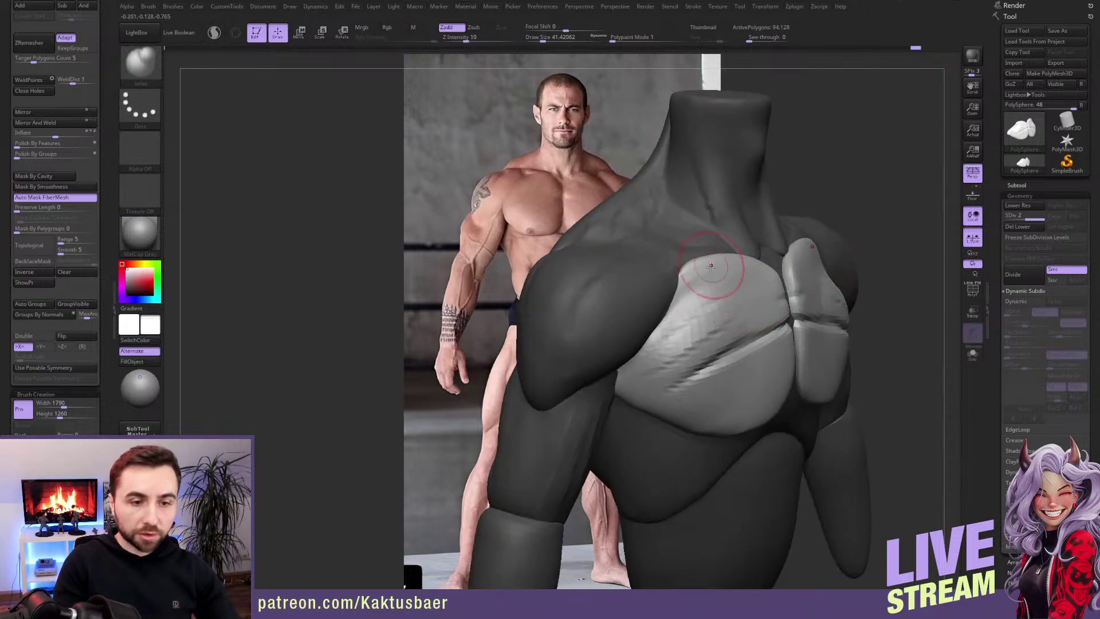
Step: Adjust the pectorals' upper edge beside the deltoid with the Move brush, turning off its backface masking
right_drag(720, 265, 722, 296)
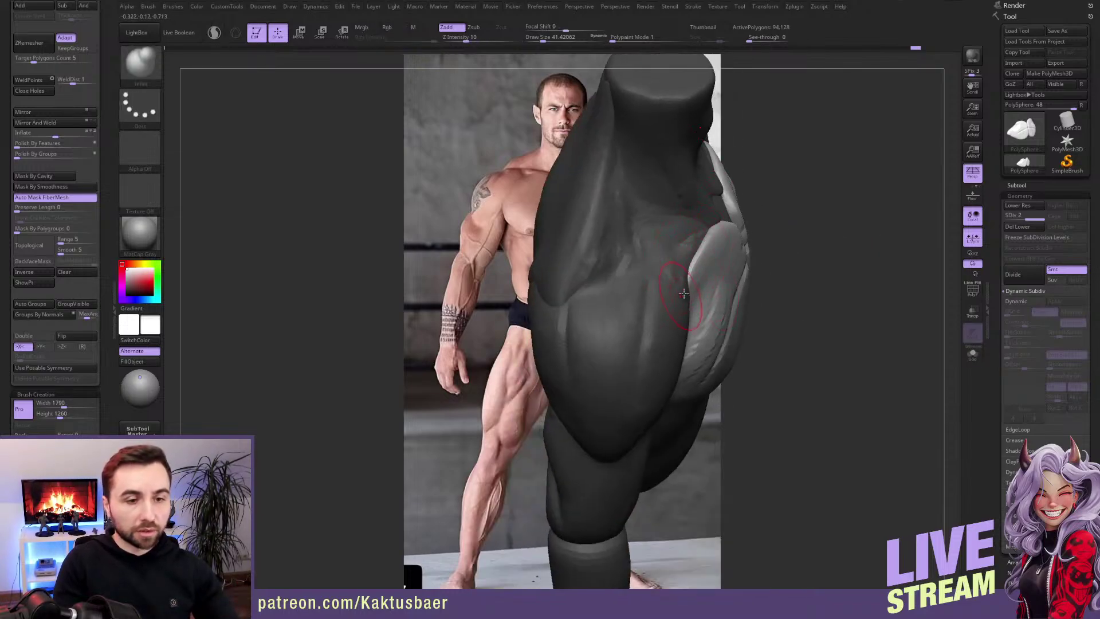
key(b)
key(m)
key(v)
right_drag(682, 250, 696, 254)
key(s)
drag(695, 254, 692, 255)
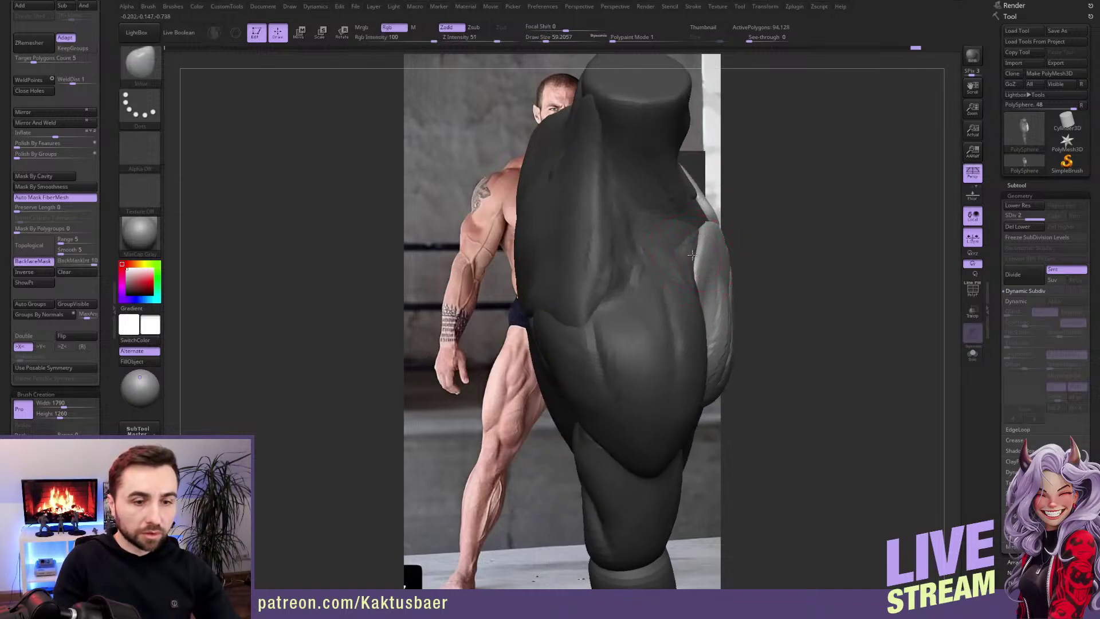
click(33, 261)
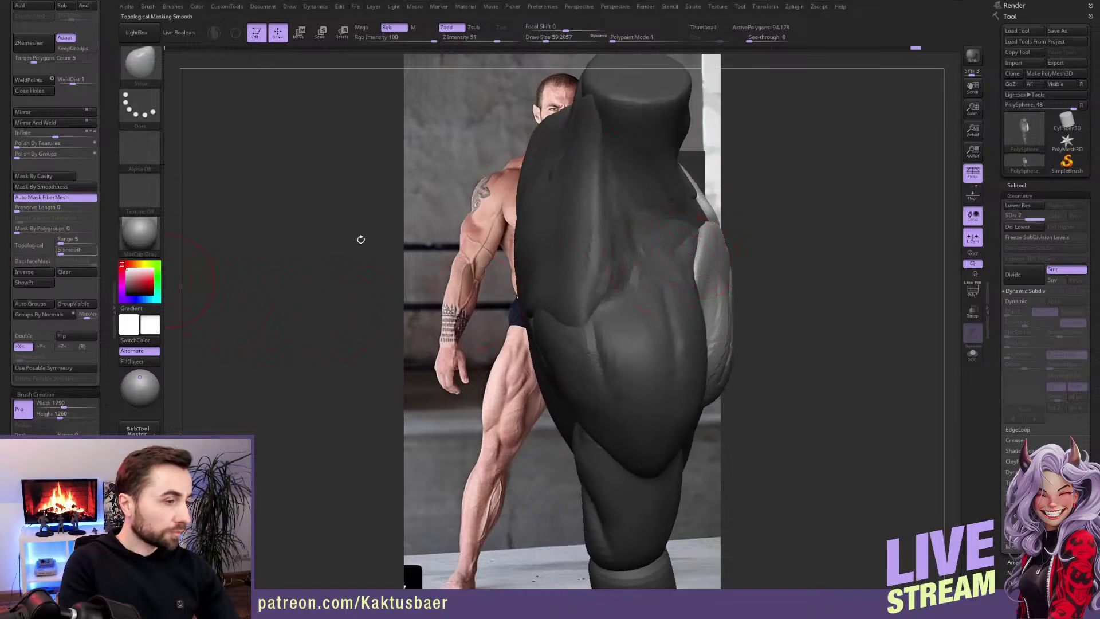
right_drag(692, 240, 737, 286)
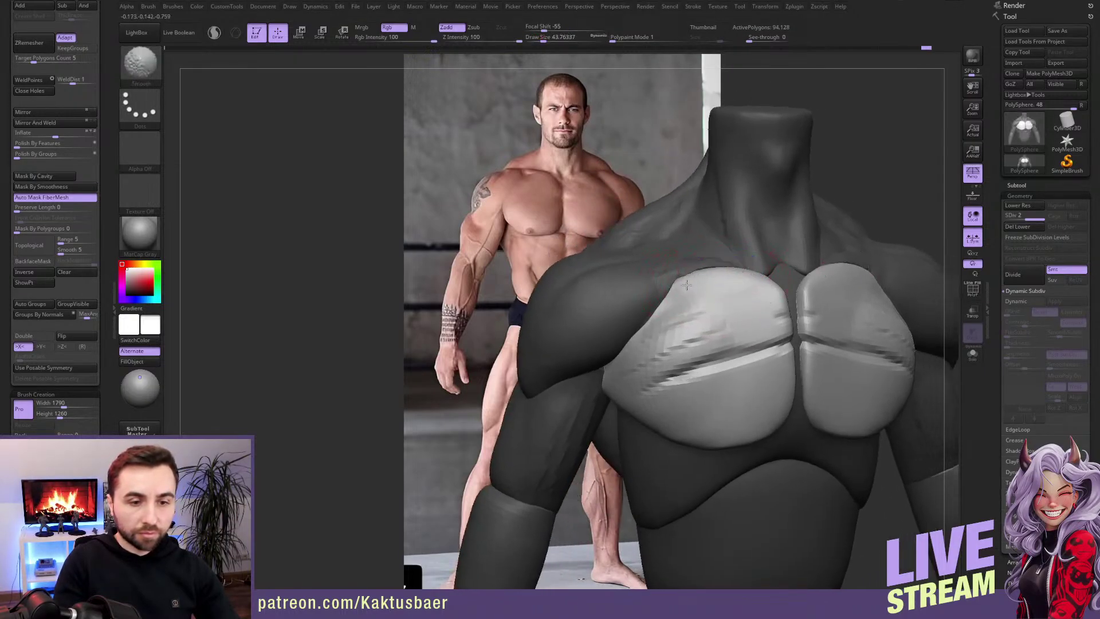
Step: Smooth the clay strokes and groove across the pectorals and refine their shape with the Move brush at draw size about 90
right_drag(728, 267, 731, 299)
shift+drag(723, 338, 788, 317)
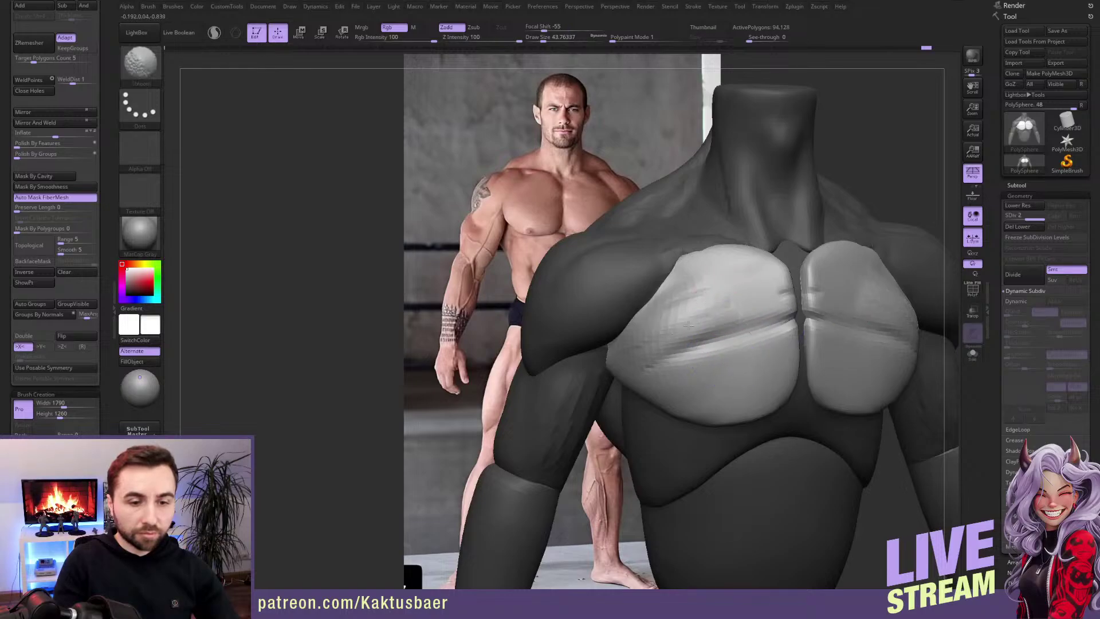
mouse_move(646, 333)
right_down()
mouse_move(749, 336)
mouse_move(771, 370)
mouse_move(791, 357)
mouse_move(748, 362)
mouse_move(762, 346)
right_up()
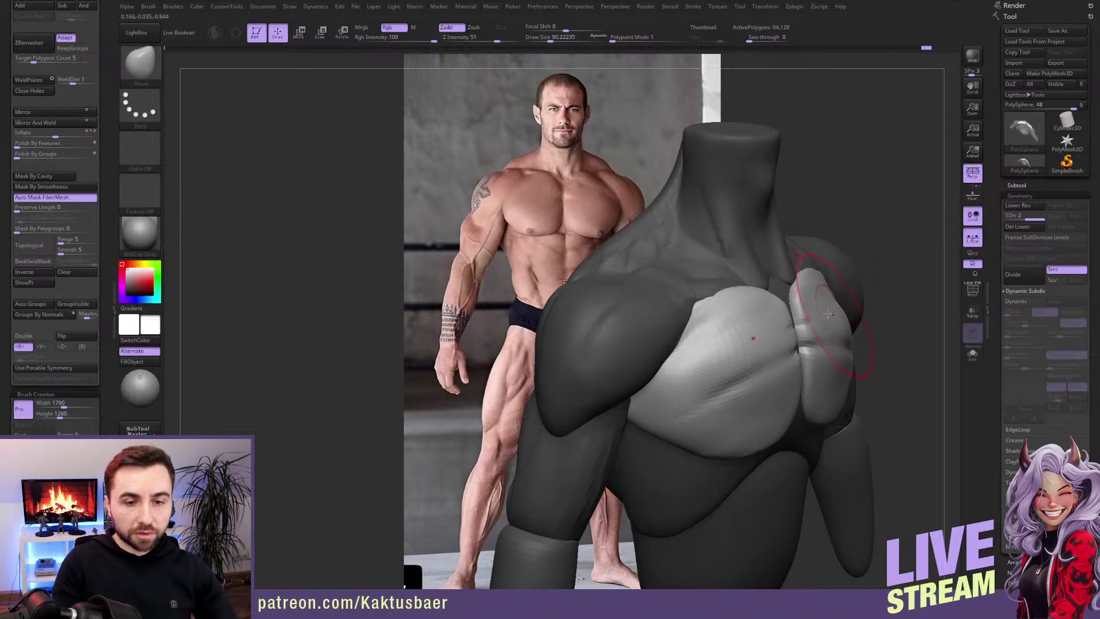
right_drag(828, 313, 714, 302)
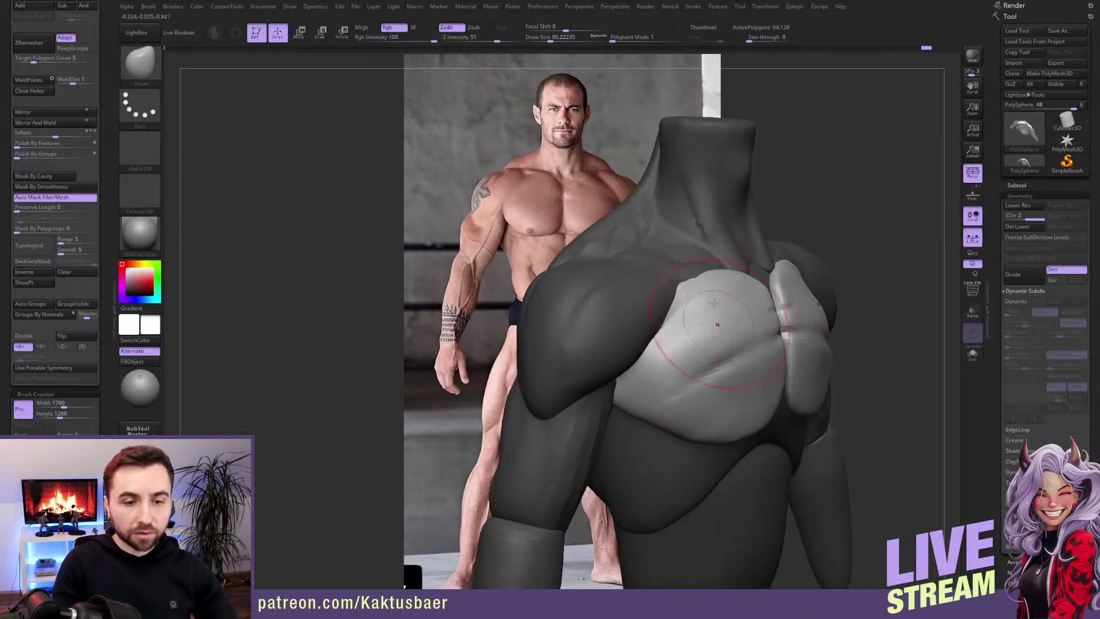
Step: Pull the outer and upper contours of the pectorals into shape with the Move brush at draw sizes between about 80 and 112
drag(808, 301, 801, 282)
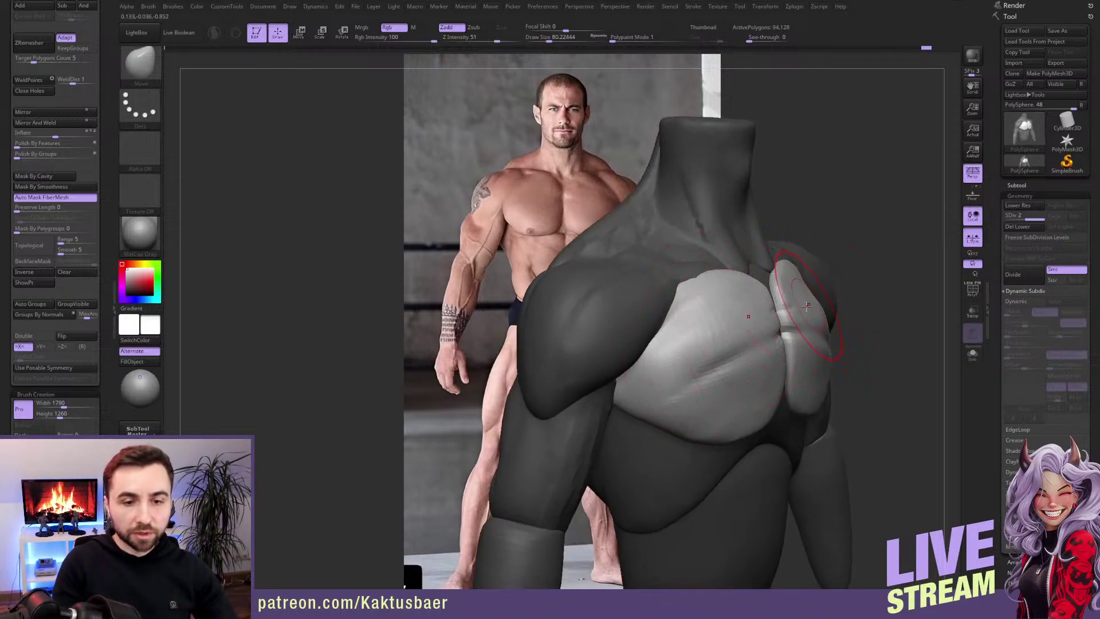
mouse_move(806, 306)
right_down()
mouse_move(830, 295)
mouse_move(846, 360)
mouse_move(804, 302)
right_up()
key(bracketright)
drag(797, 312, 781, 324)
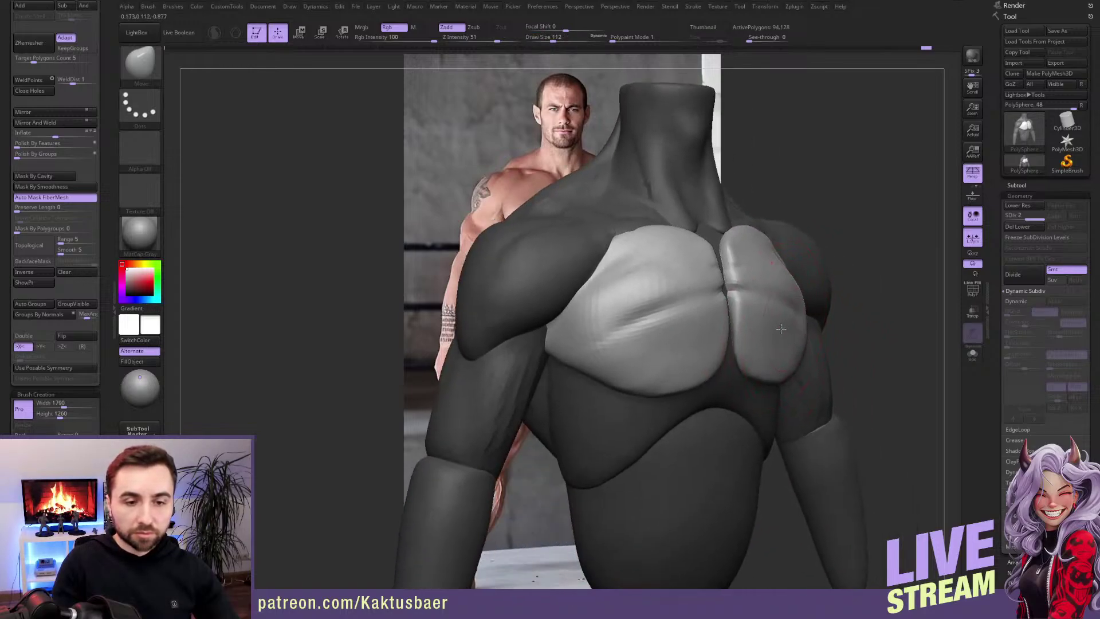
right_drag(781, 325, 776, 339)
key(s)
drag(786, 330, 775, 330)
Step: Turn on backface masking for the Move brush and refine the pectorals' outer contour at draw size about 104 to 124
click(33, 261)
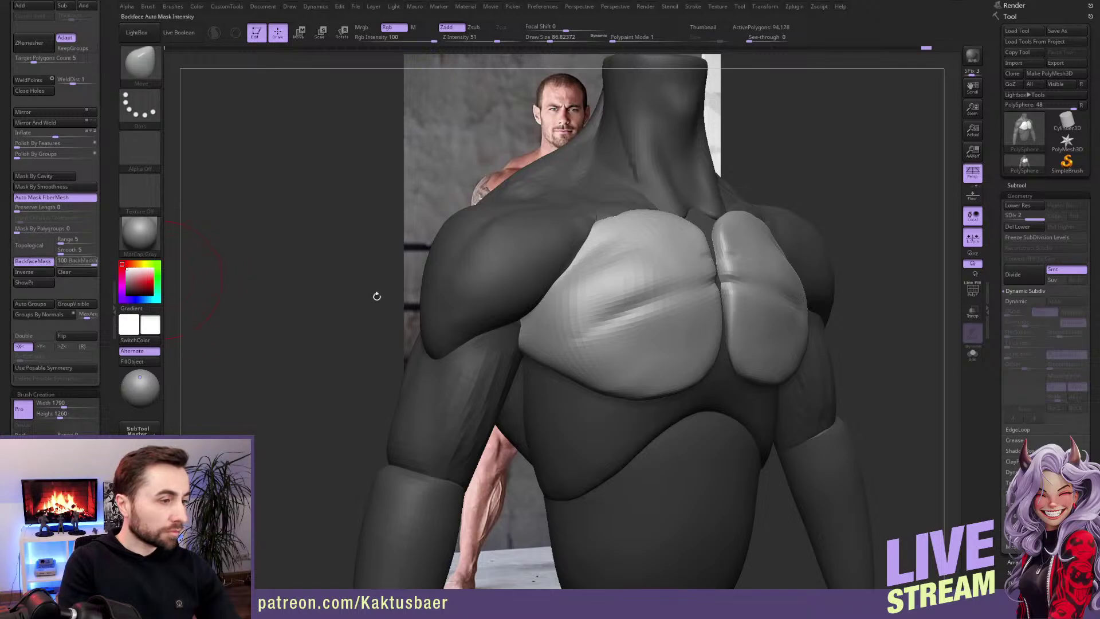
key(bracketright)
right_drag(769, 342, 771, 344)
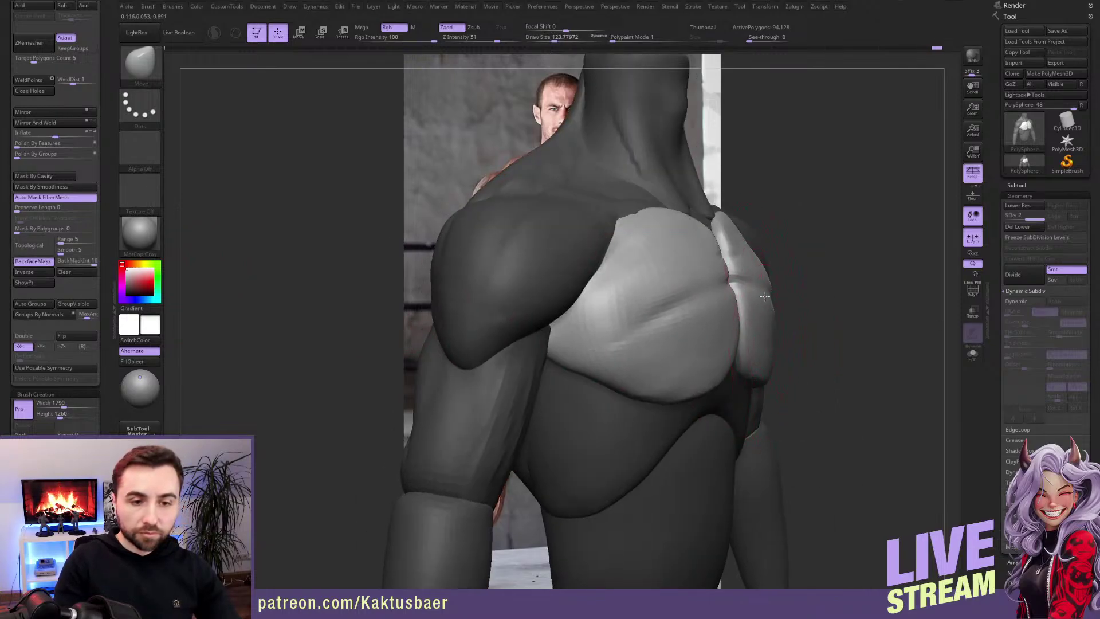
right_drag(750, 252, 774, 240)
key(bracketleft)
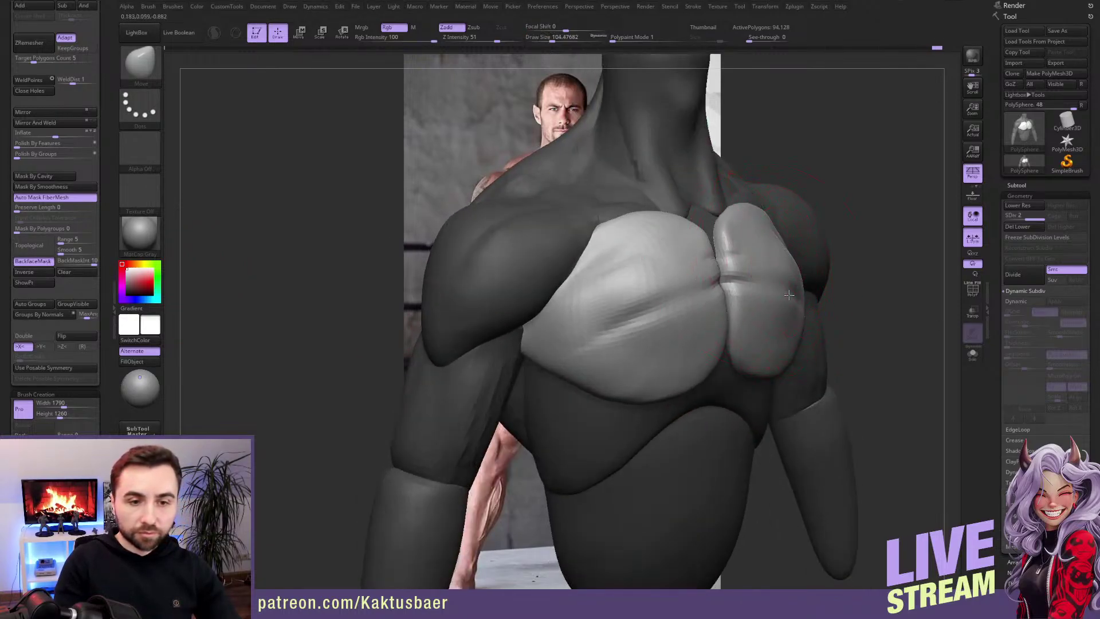
Step: Smooth the pectorals' inner crease and outer lower area from the front, at draw sizes of about 71 and 41
shift+right_drag(789, 295, 781, 277)
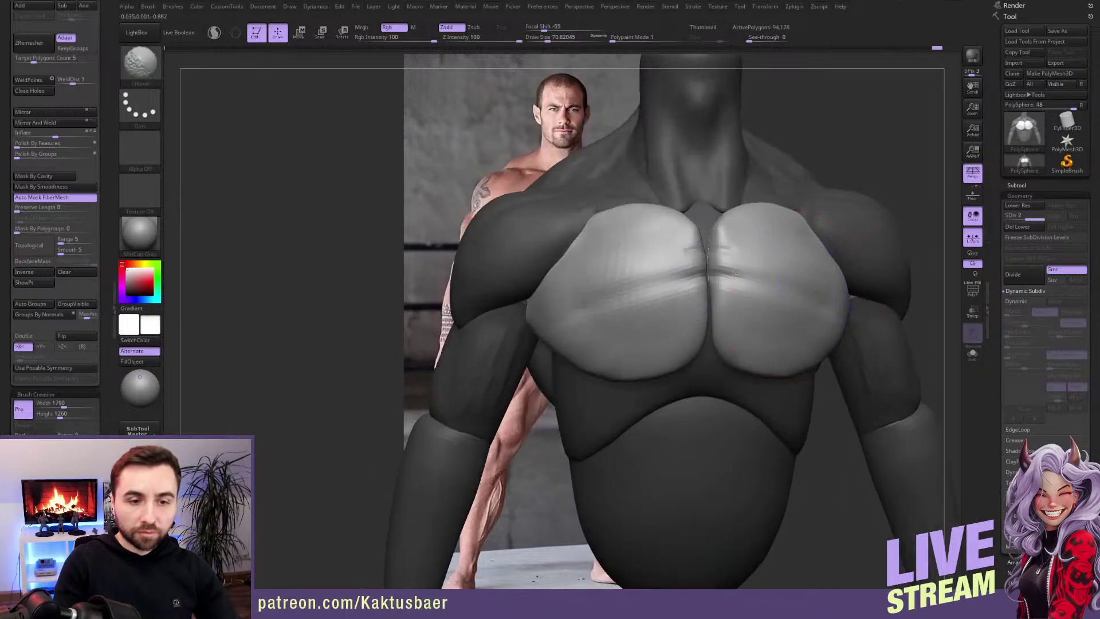
shift+drag(734, 274, 733, 298)
ctrl+right_drag(731, 320, 724, 247)
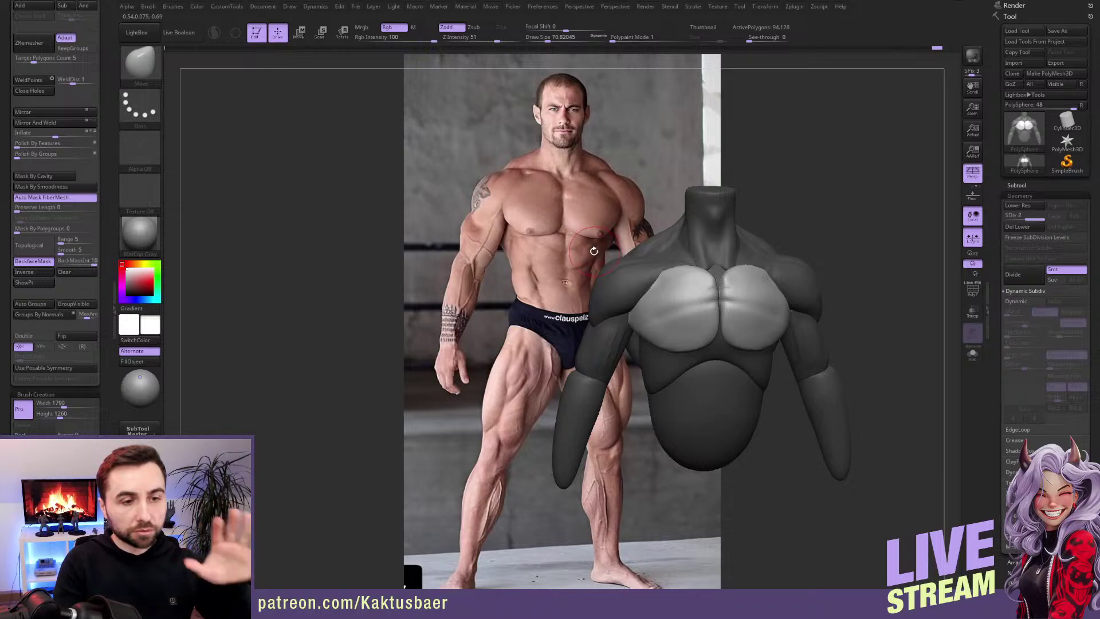
ctrl+right_drag(752, 330, 781, 299)
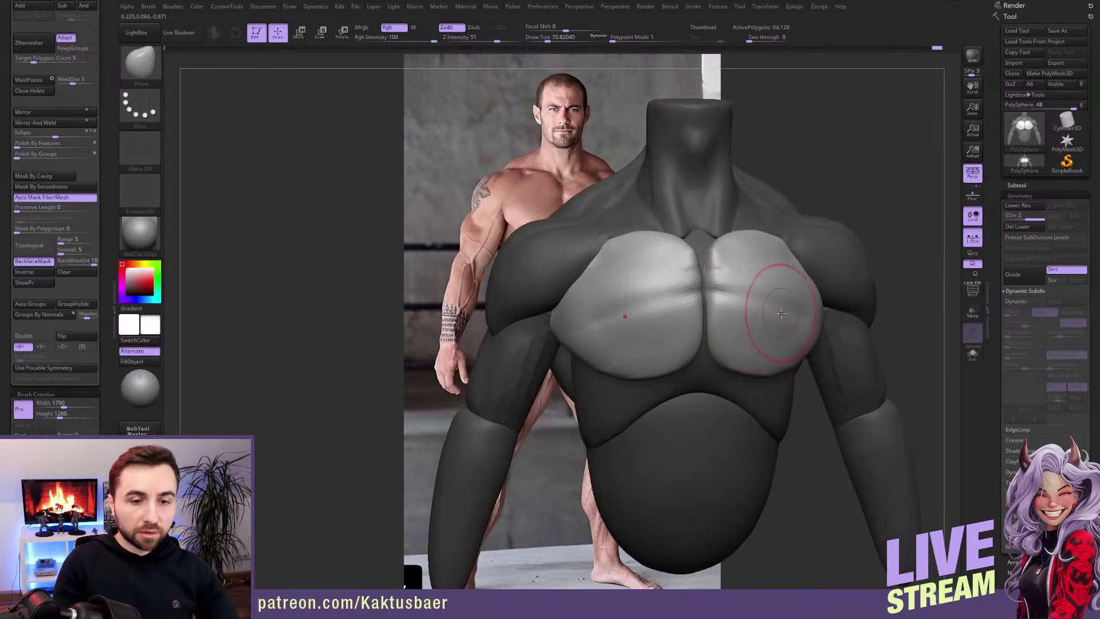
key(shift)
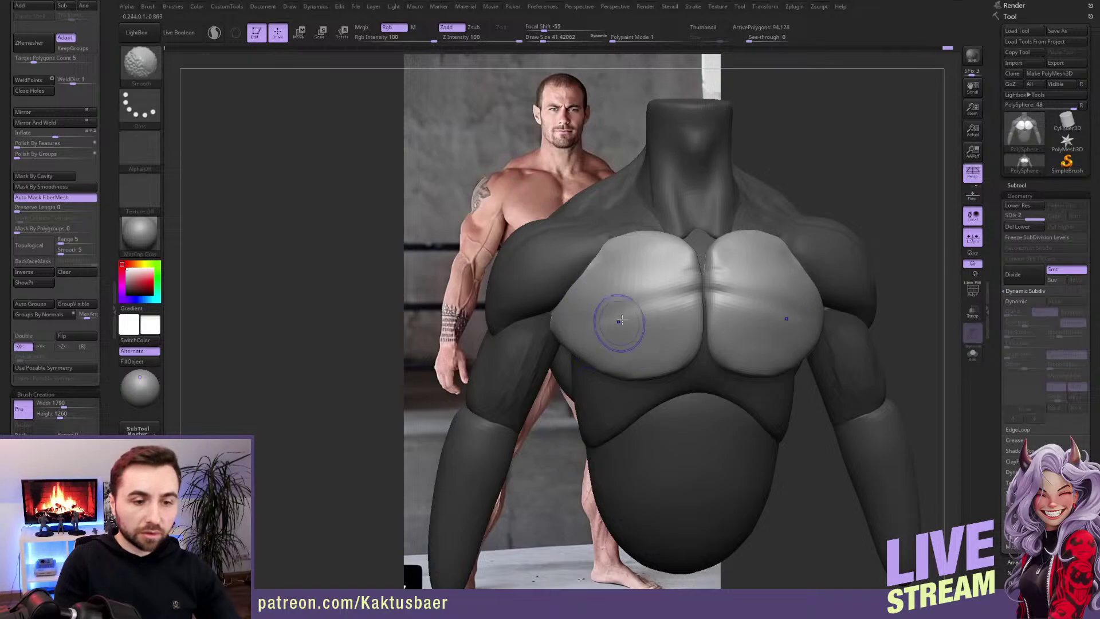
mouse_move(573, 303)
right_down()
mouse_move(597, 298)
mouse_move(576, 318)
mouse_move(593, 320)
mouse_move(609, 343)
right_up()
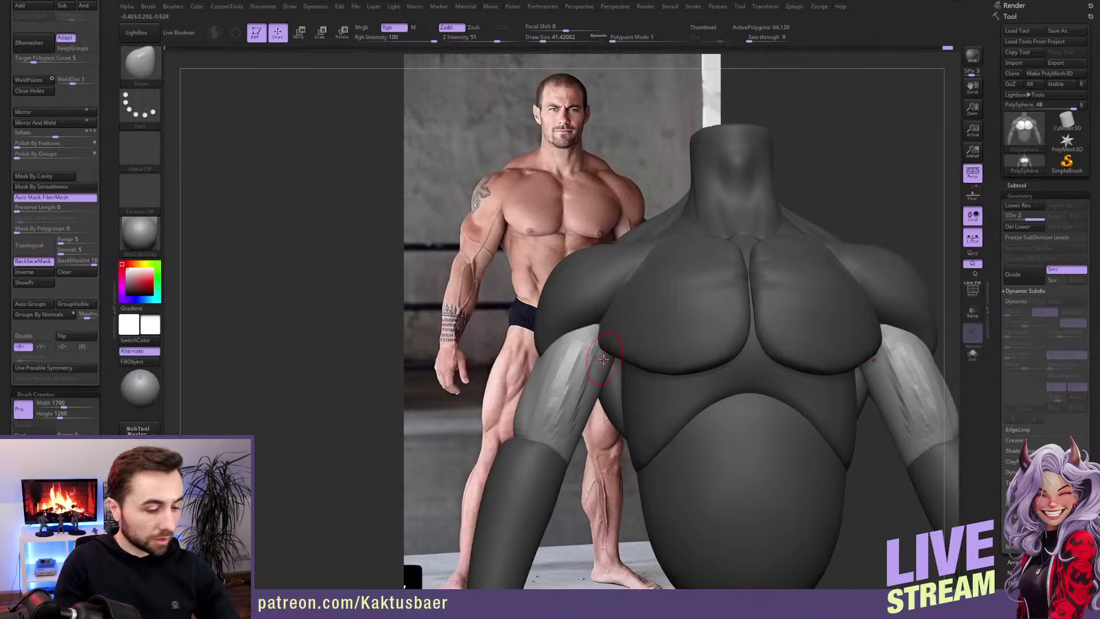
Step: Turn off backface masking, smooth the clay strokes on the isolated upper arms and refine their contour with the Move brush at draw size 112
key(bracketright)
click(33, 261)
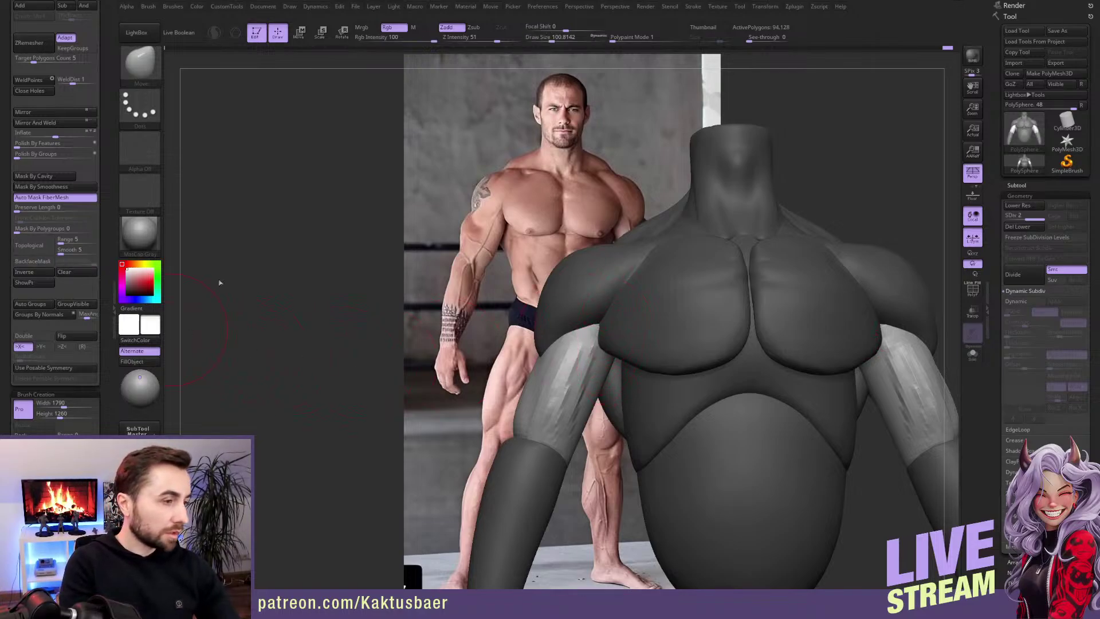
mouse_move(572, 350)
shift+mouse_down()
mouse_move(596, 401)
mouse_move(533, 332)
mouse_move(502, 395)
mouse_move(566, 378)
shift+mouse_up()
mouse_move(564, 380)
right_down()
mouse_move(547, 379)
mouse_move(645, 390)
mouse_move(579, 380)
right_up()
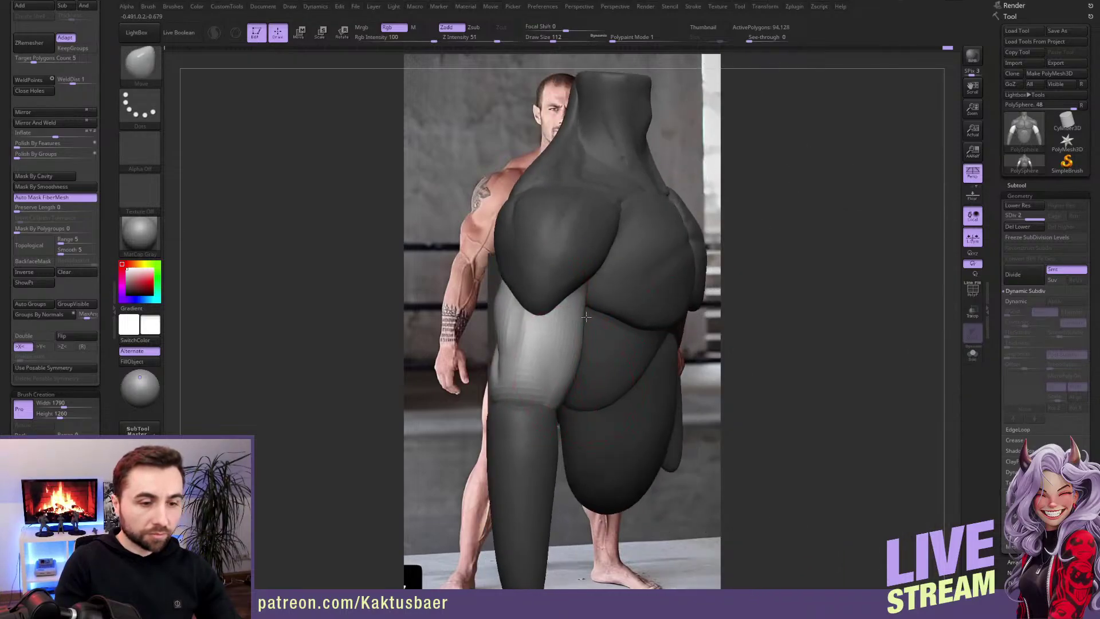
mouse_move(595, 318)
right_down()
mouse_move(569, 321)
mouse_move(597, 334)
mouse_move(573, 376)
mouse_move(517, 356)
right_up()
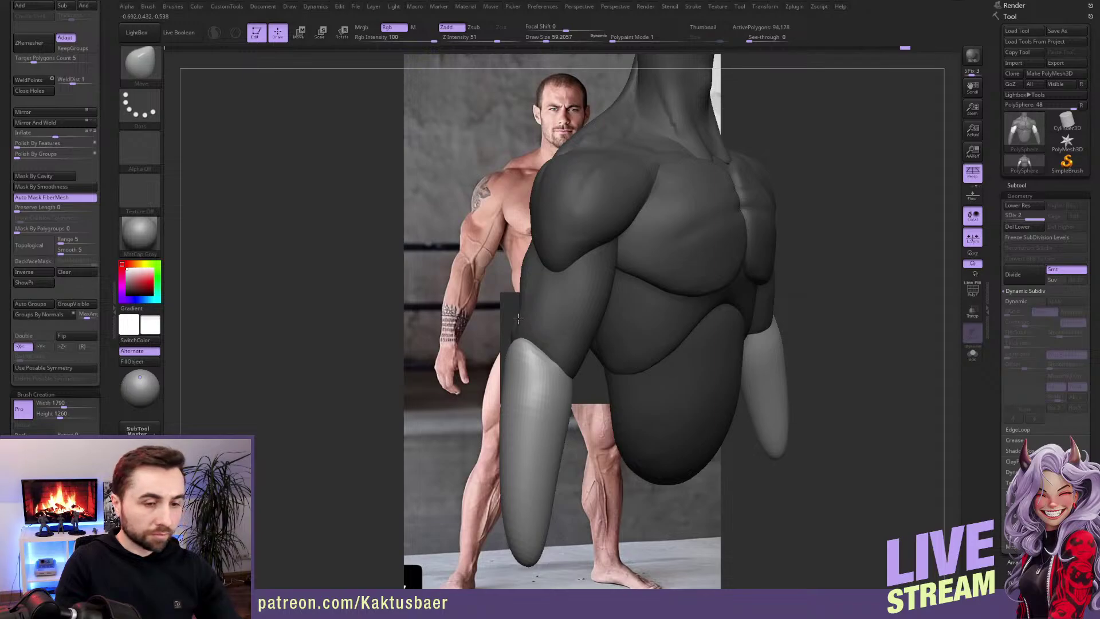
Step: Reshape and smooth the isolated forearms around the elbow from front and back with the Move brush at draw size about 74
mouse_move(518, 319)
right_down()
mouse_move(543, 350)
mouse_move(557, 349)
mouse_move(526, 380)
right_up()
drag(547, 394, 546, 434)
right_drag(545, 433, 540, 388)
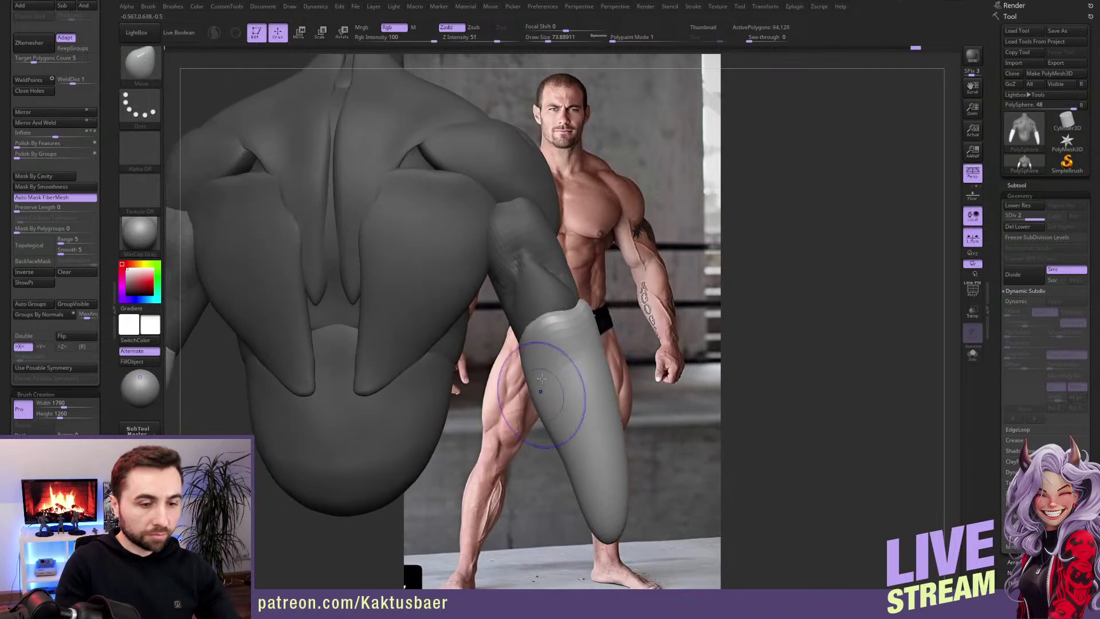
shift+drag(541, 388, 547, 398)
drag(559, 326, 541, 368)
mouse_move(554, 374)
right_down()
mouse_move(544, 380)
mouse_move(546, 371)
right_up()
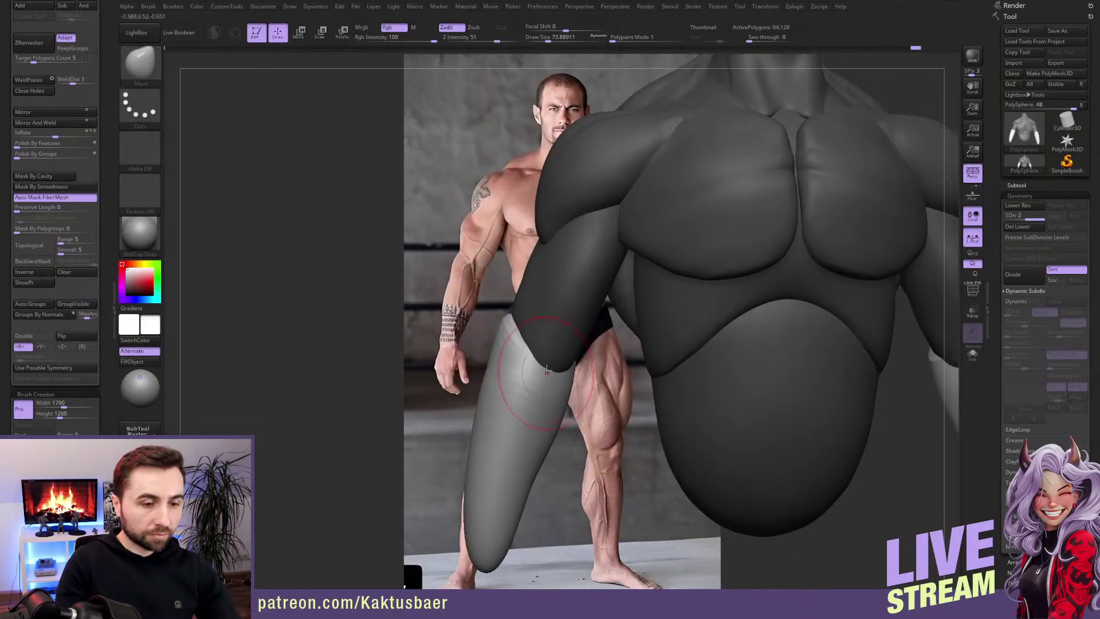
Step: Build up the forearm muscles below the elbow with ClayBuildup at draw size about 46, and smooth the strokes
key(b)
key(m)
key(t)
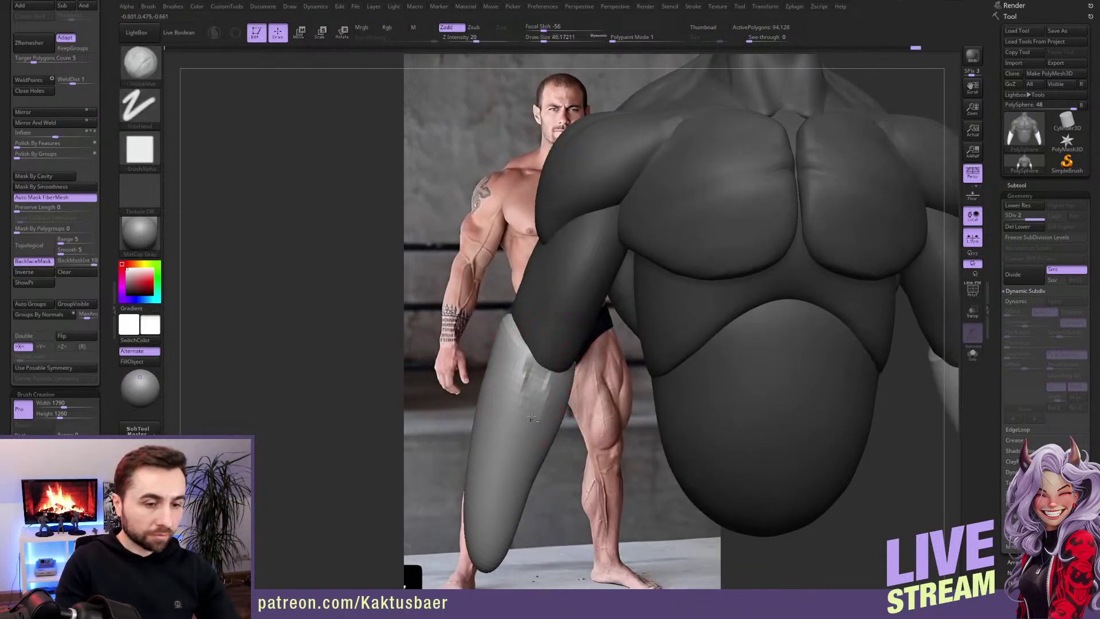
key(b)
key(c)
key(b)
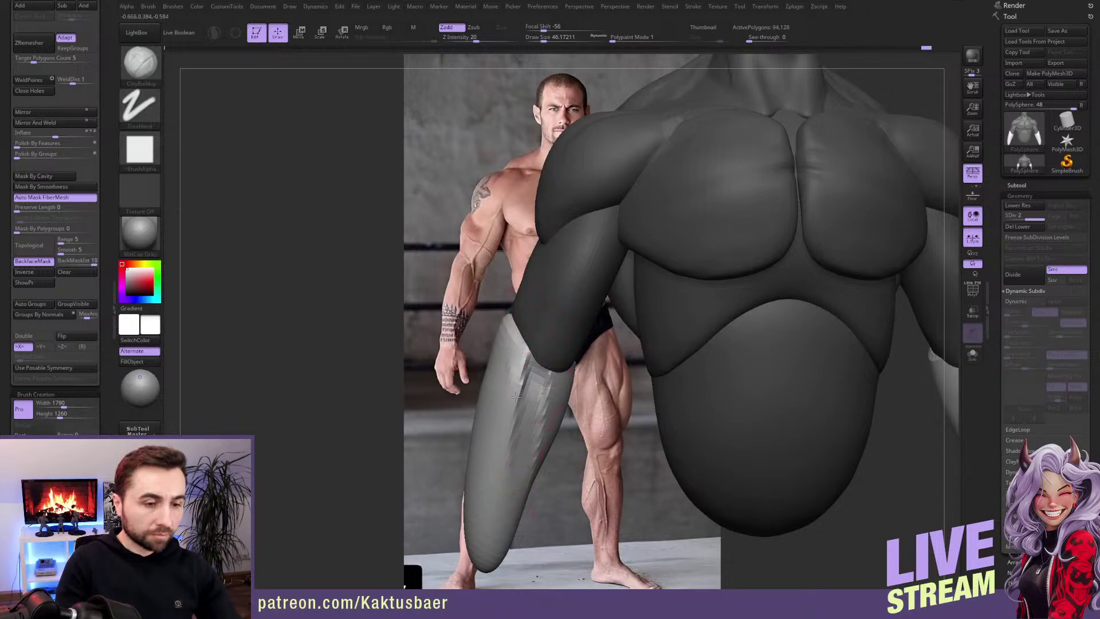
mouse_move(532, 349)
right_down()
mouse_move(536, 338)
mouse_move(535, 362)
right_up()
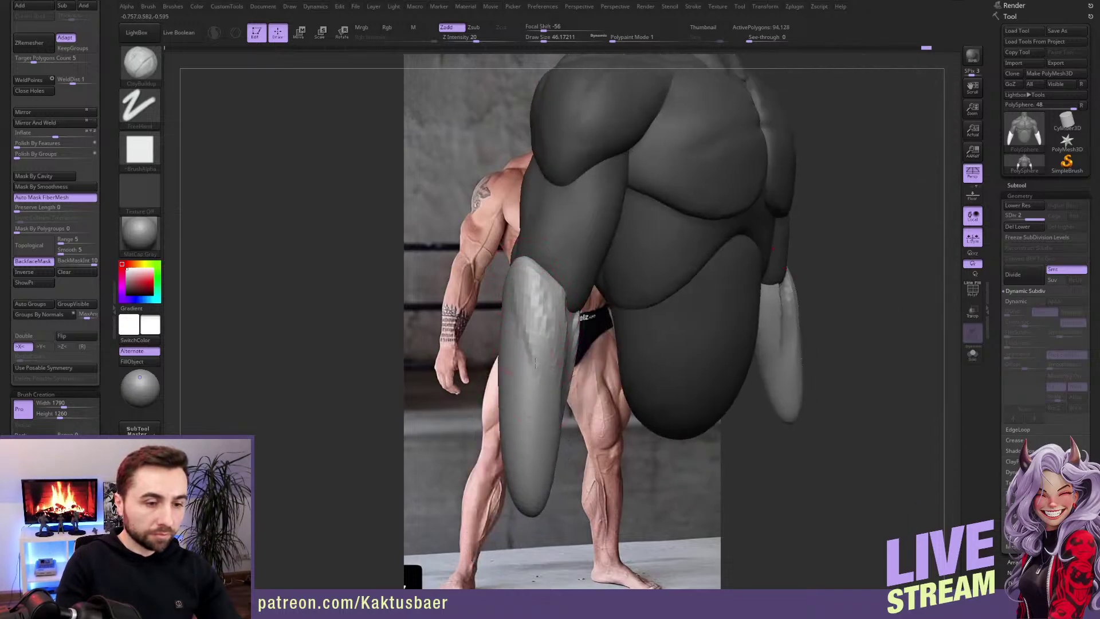
mouse_move(532, 307)
mouse_down()
mouse_move(547, 287)
mouse_move(536, 285)
mouse_move(556, 289)
mouse_up()
mouse_move(556, 289)
right_down()
mouse_move(528, 405)
mouse_move(575, 372)
mouse_move(573, 343)
right_up()
key(shift)
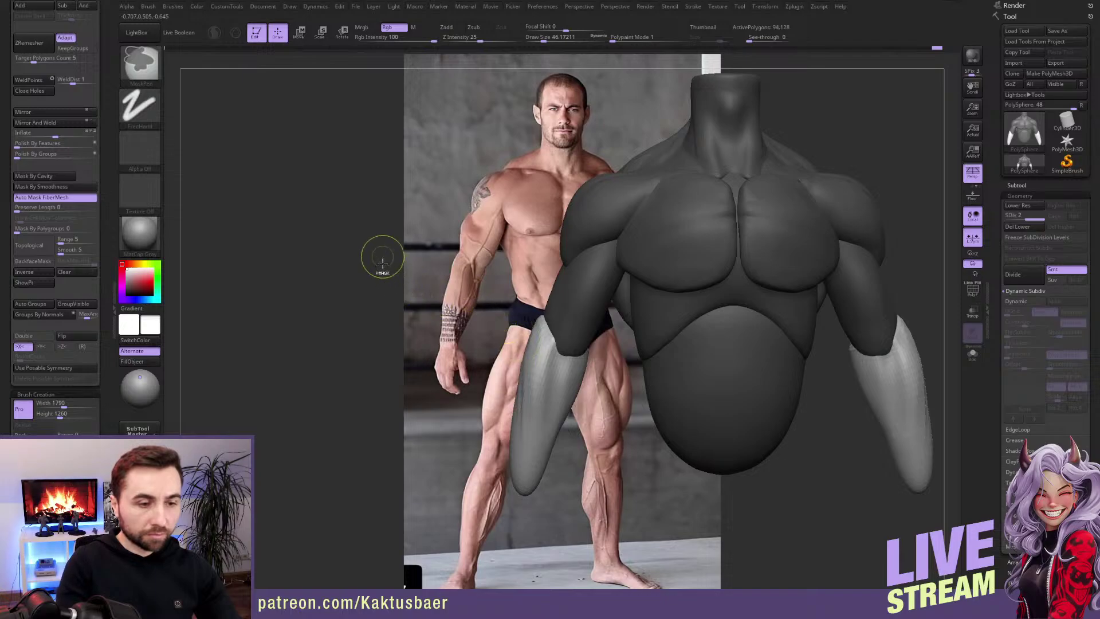
Step: Clear the mask from the torso and add ClayBuildup strokes across the elbow crease at draw size about 44
ctrl+drag(383, 256, 410, 284)
key(s)
drag(576, 360, 572, 360)
ctrl+right_drag(570, 355, 583, 358)
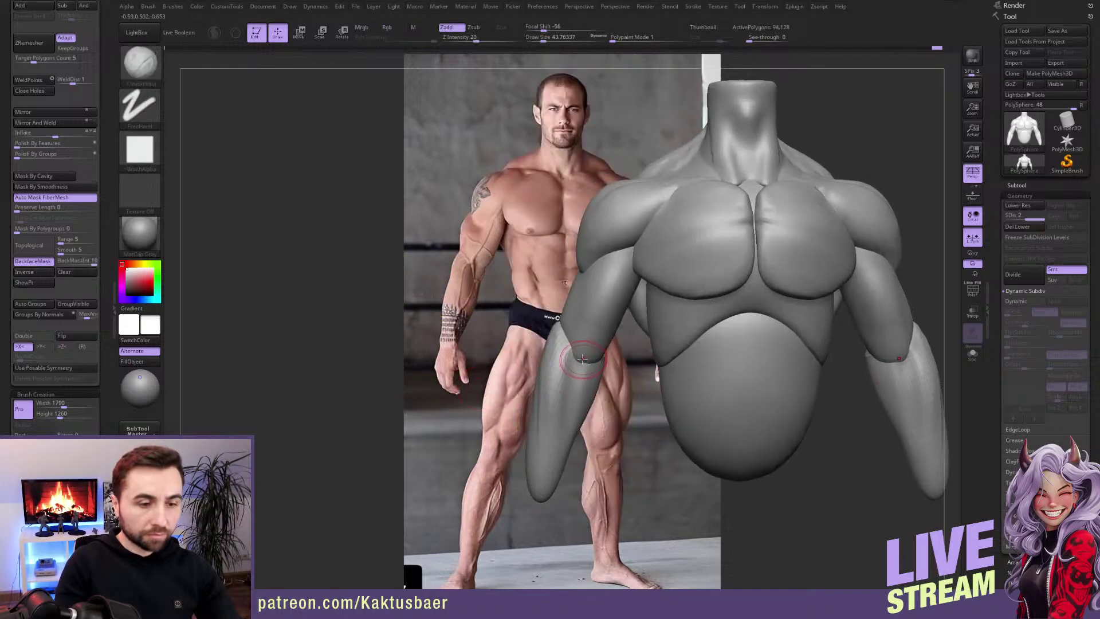
mouse_move(584, 350)
mouse_down()
mouse_move(580, 366)
mouse_move(589, 365)
mouse_move(570, 333)
mouse_up()
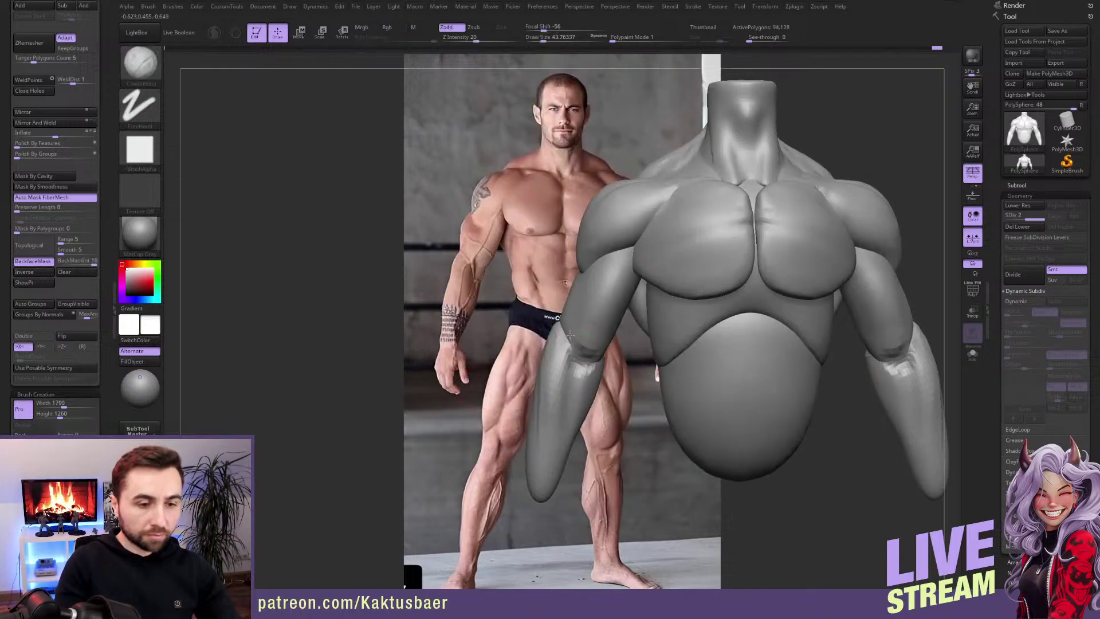
mouse_move(594, 358)
right_down()
mouse_move(582, 324)
mouse_move(604, 282)
right_up()
Step: Flatten the planes of the upper arms' biceps with the TrimDynamic brush at draw size about 49
key(b)
key(t)
key(d)
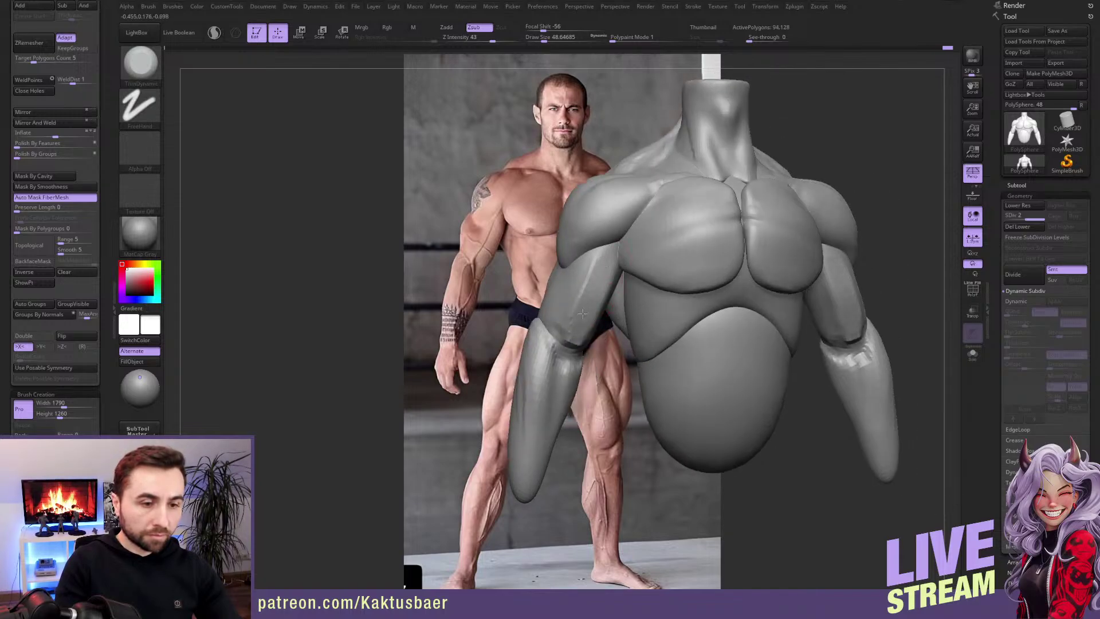
mouse_move(596, 294)
right_down()
mouse_move(591, 315)
mouse_move(598, 295)
right_up()
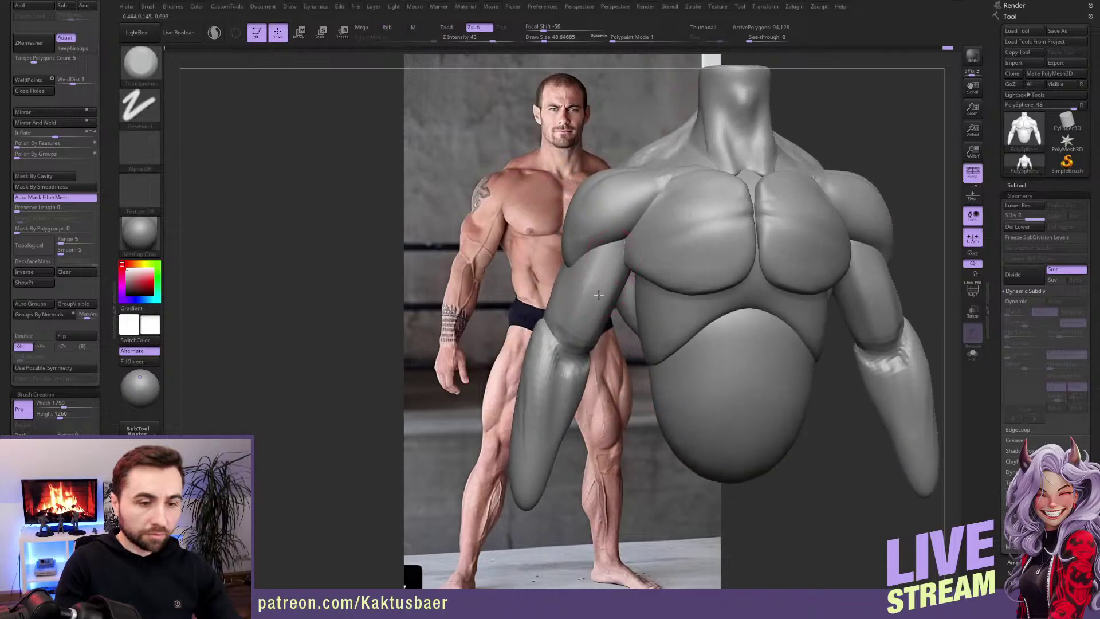
right_drag(570, 331, 584, 324)
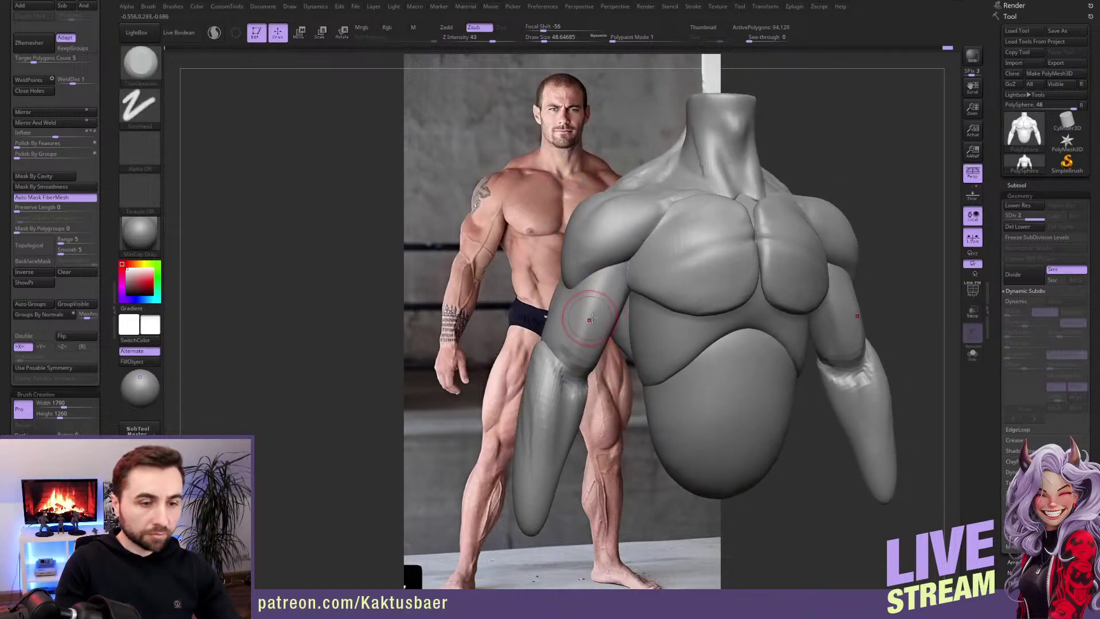
right_drag(619, 277, 614, 274)
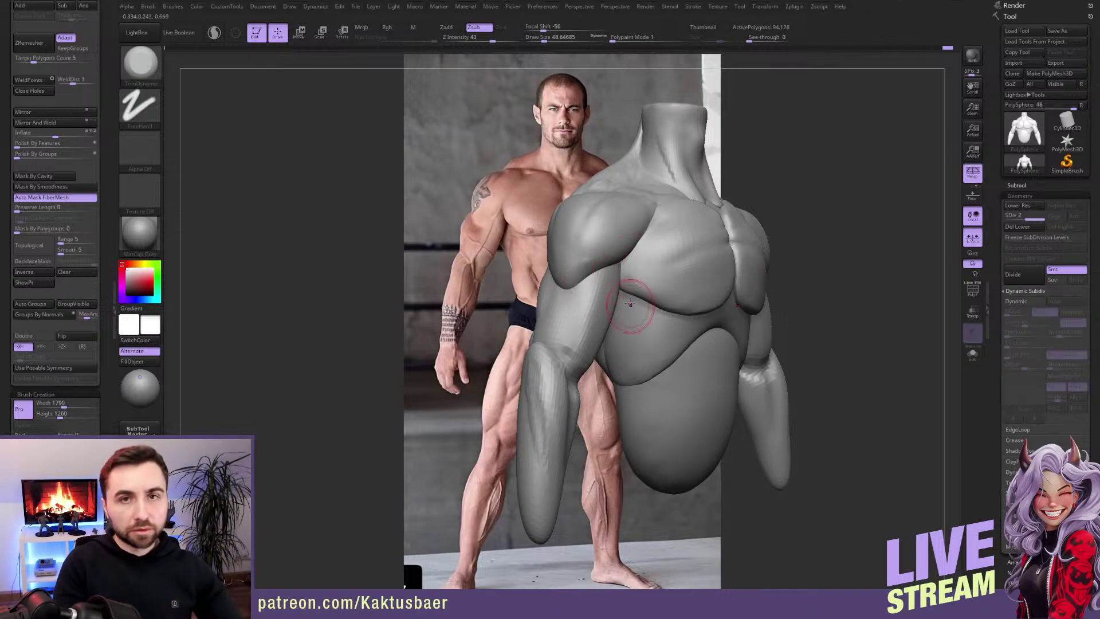
right_drag(585, 283, 620, 263)
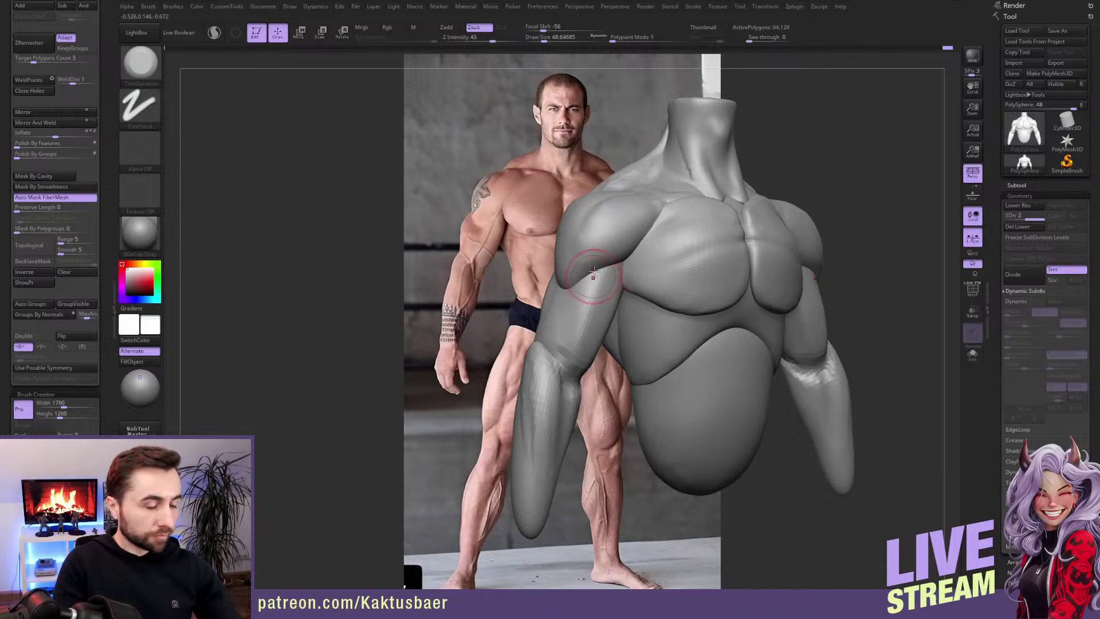
right_drag(593, 274, 563, 295)
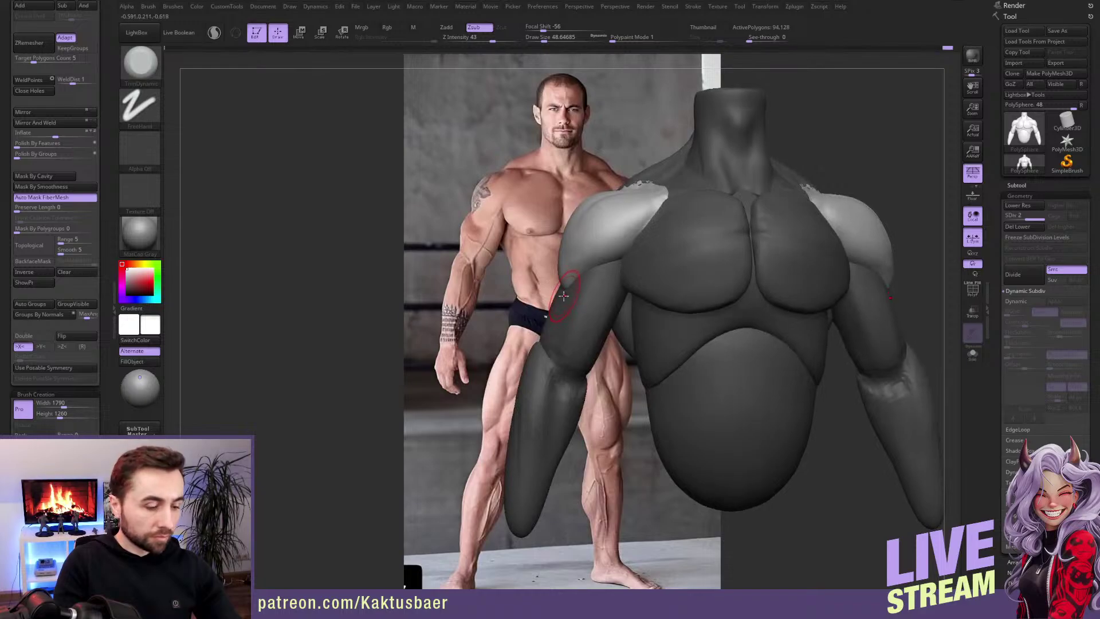
Step: Isolate the upper arms and adjust their shape below the deltoids with the Move brush, reducing the draw size to about 71
key(b)
key(s)
key(t)
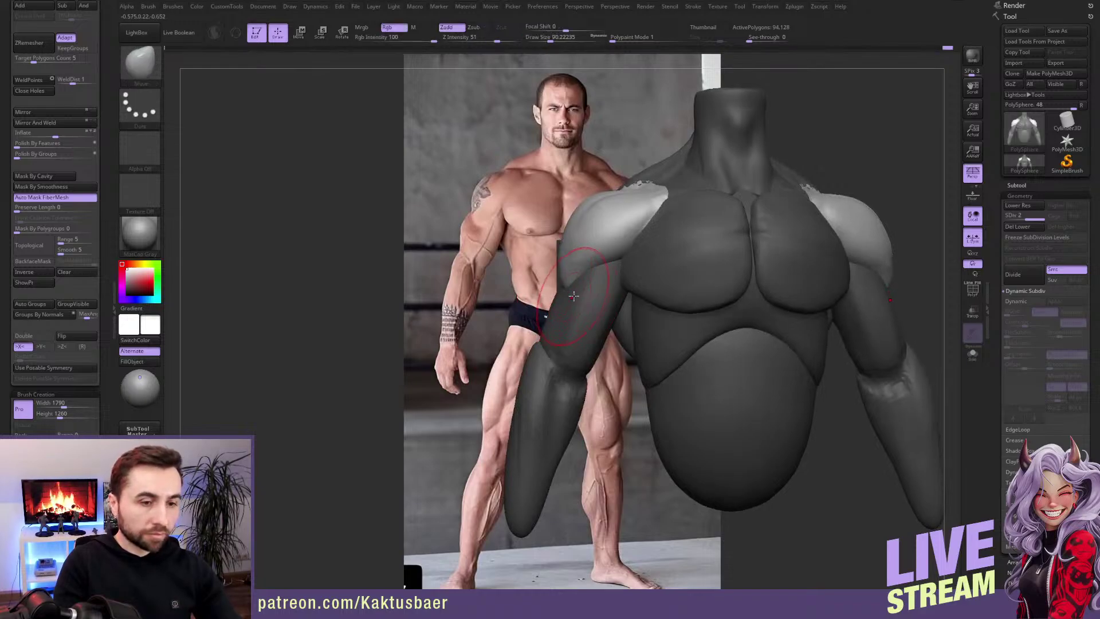
ctrl+click(570, 286)
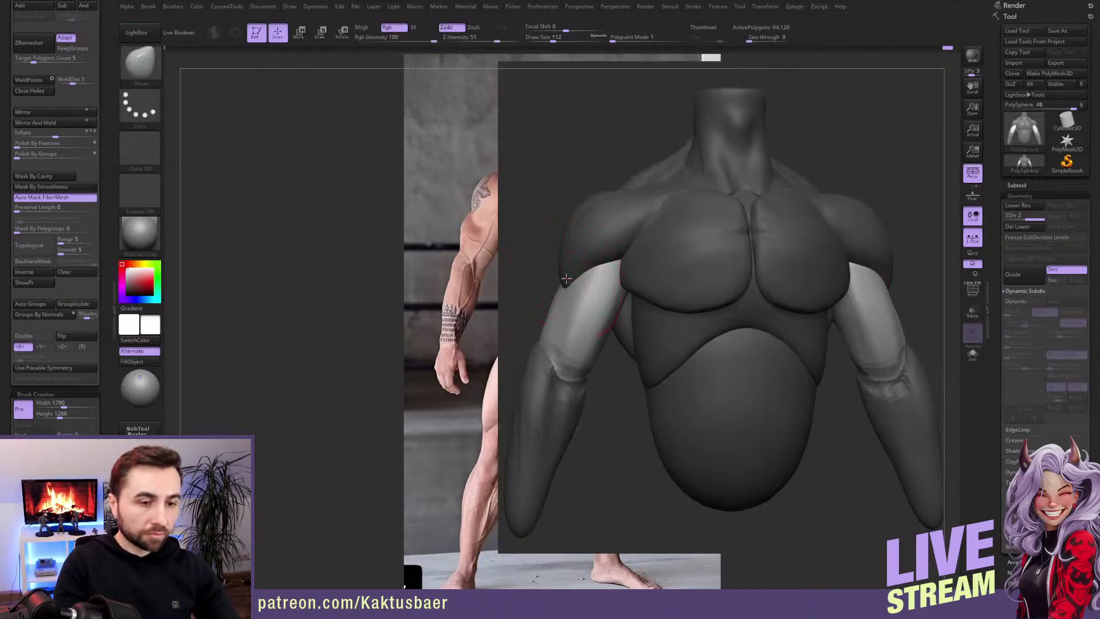
right_drag(566, 278, 668, 290)
key(s)
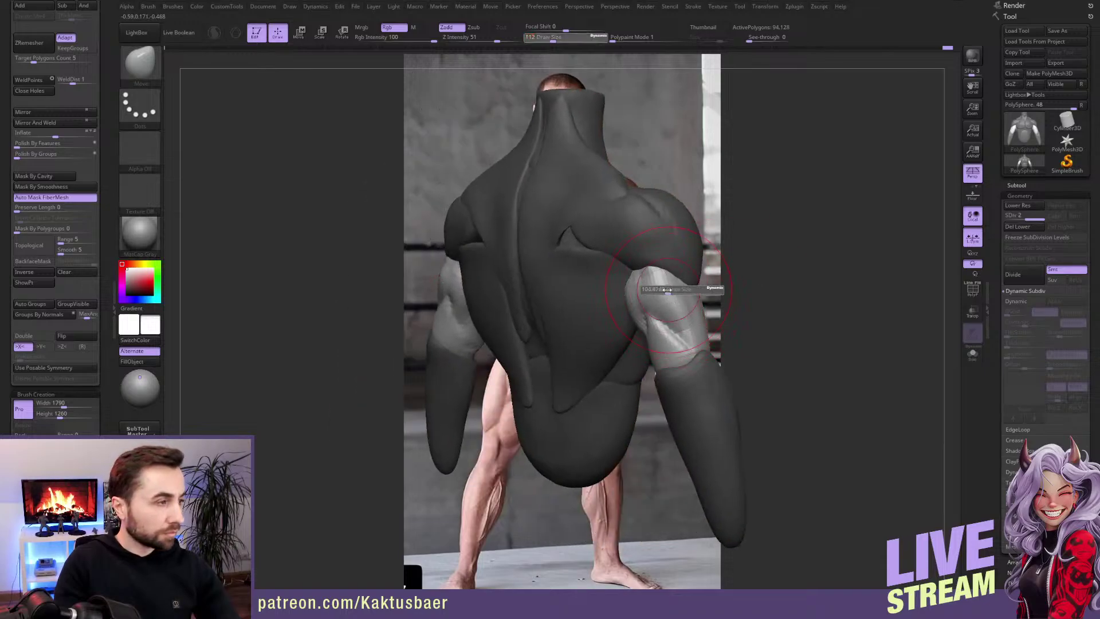
drag(668, 290, 653, 290)
mouse_move(653, 290)
right_down()
mouse_move(670, 298)
mouse_move(661, 283)
mouse_move(670, 270)
mouse_move(647, 264)
mouse_move(662, 245)
mouse_move(636, 247)
mouse_move(643, 259)
mouse_move(672, 225)
mouse_move(648, 287)
mouse_move(631, 292)
right_up()
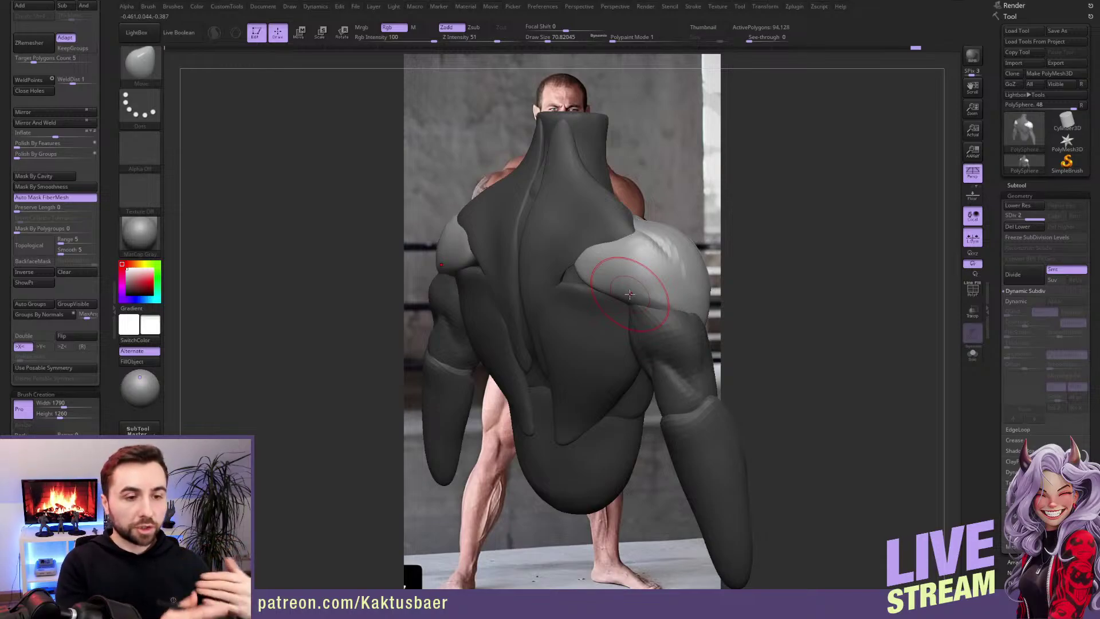
Step: Refine the rear deltoids and the trapezius from behind with the Move brush at draw size about 71
right_drag(627, 283, 607, 278)
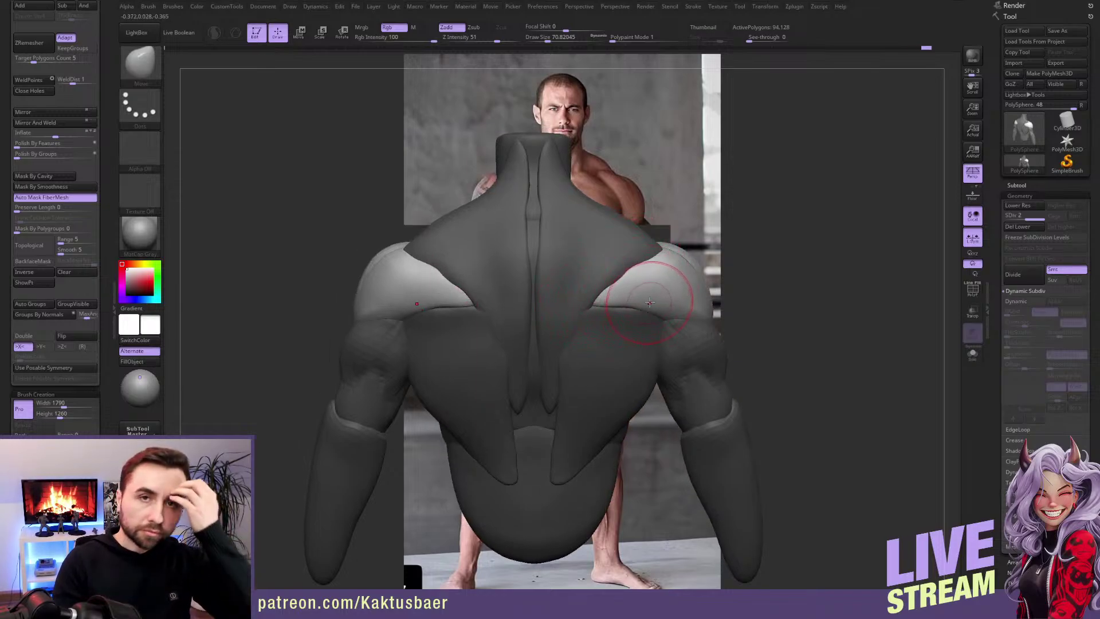
right_drag(610, 263, 584, 325)
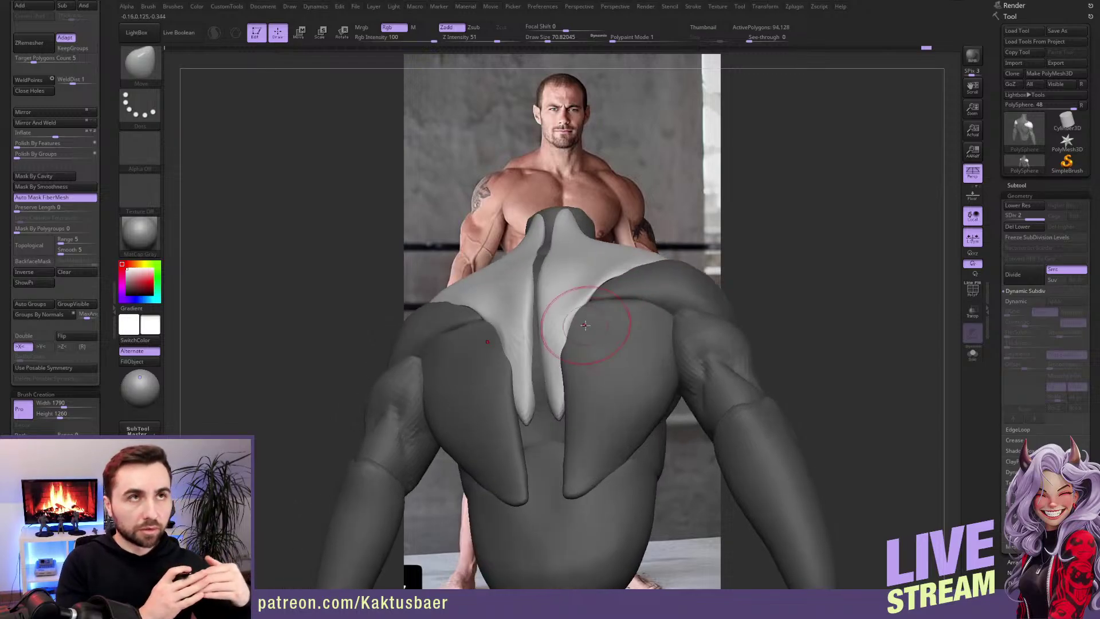
right_drag(607, 331, 552, 329)
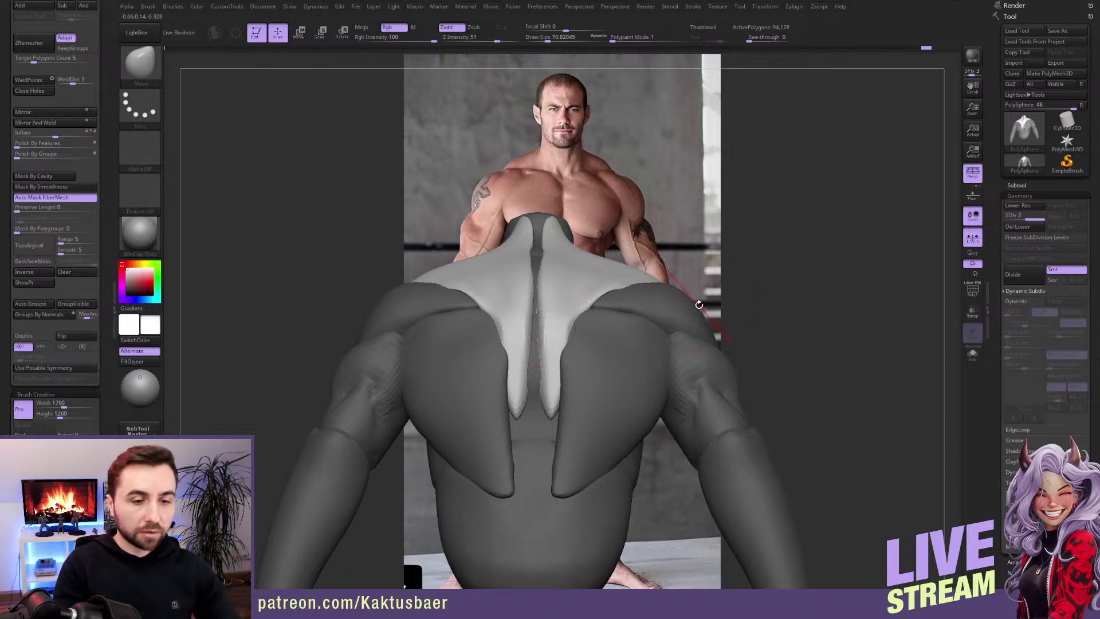
Step: Select the upper arms and adjust their position beneath the rear deltoids with the Transpose move tool
alt+click(710, 352)
mouse_move(689, 358)
right_down()
mouse_move(678, 381)
mouse_move(680, 355)
right_up()
key(w)
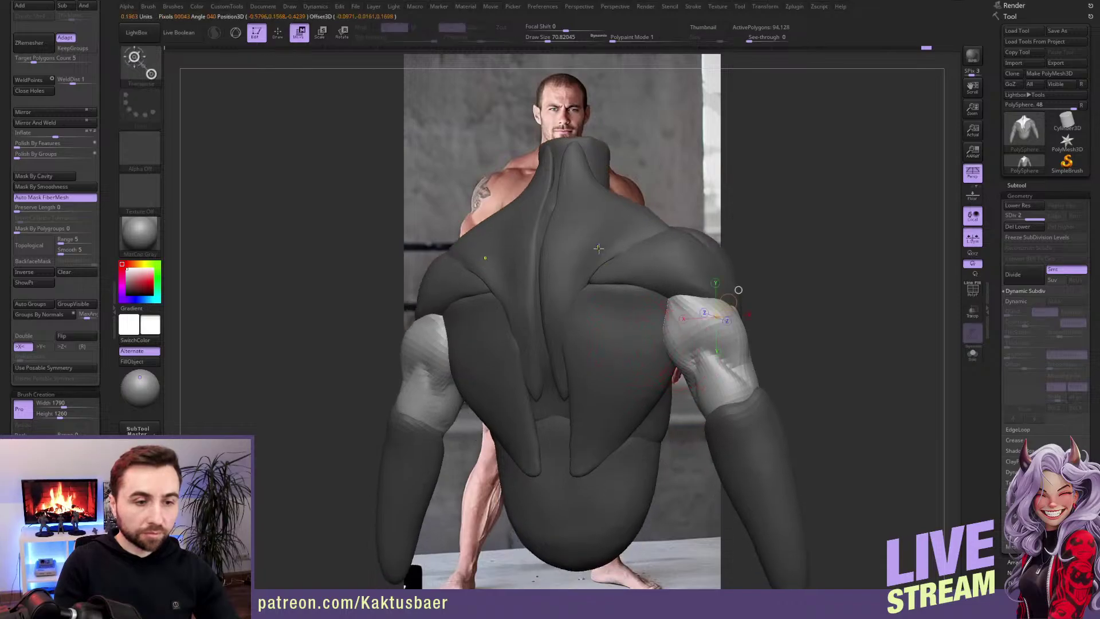
key(q)
Step: Select the trapezius, enable BackfaceMask for the Move brush, and reshape the muscle's outer edge at draw size about 94
alt+click(597, 256)
alt+right_drag(617, 280, 616, 323)
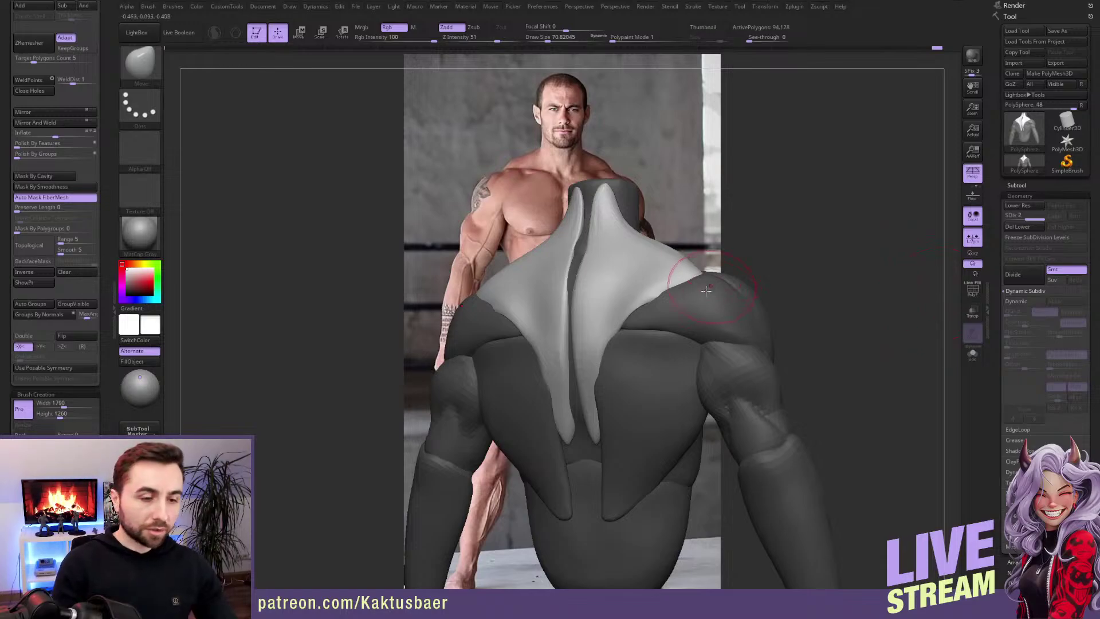
mouse_move(603, 312)
right_down()
mouse_move(624, 308)
mouse_move(634, 335)
mouse_move(624, 343)
right_up()
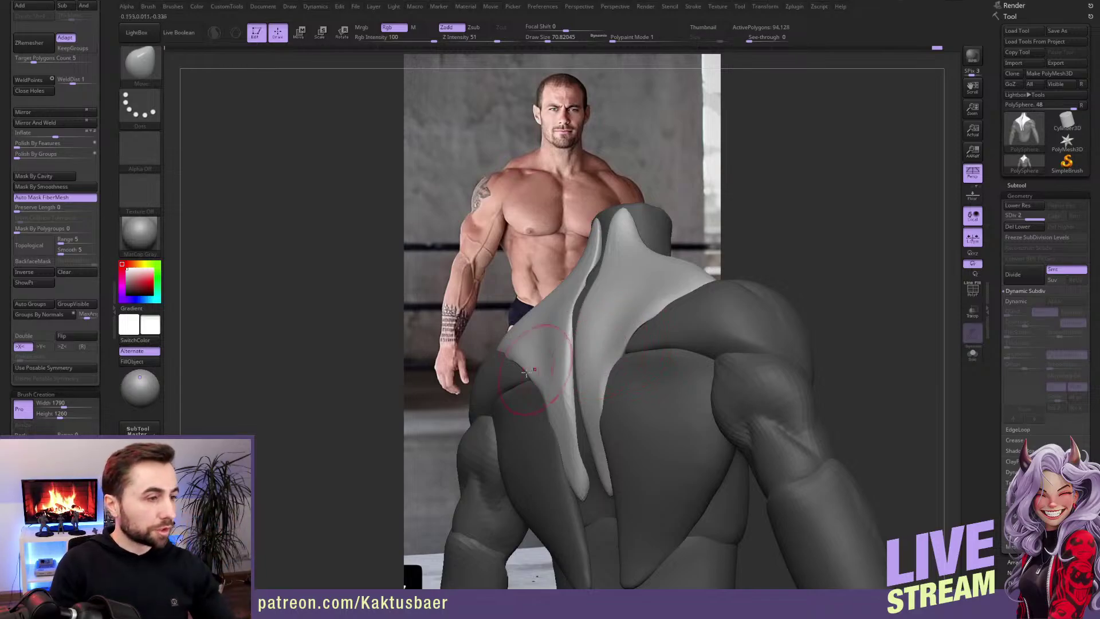
click(34, 261)
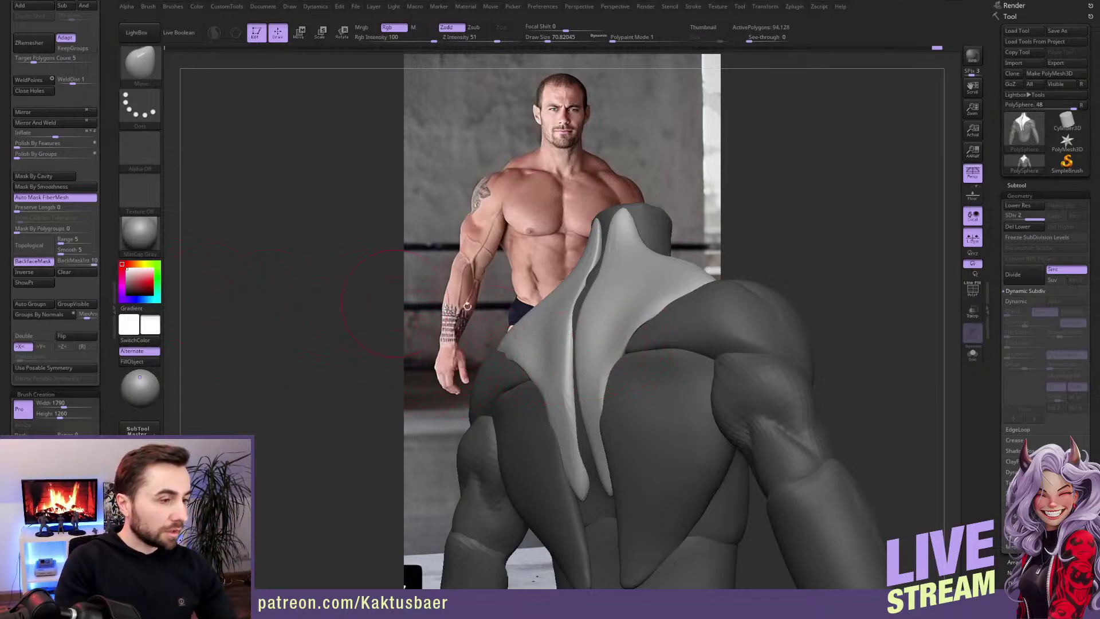
mouse_move(667, 324)
right_down()
mouse_move(624, 331)
mouse_move(621, 347)
mouse_move(646, 328)
mouse_move(651, 276)
mouse_move(630, 287)
right_up()
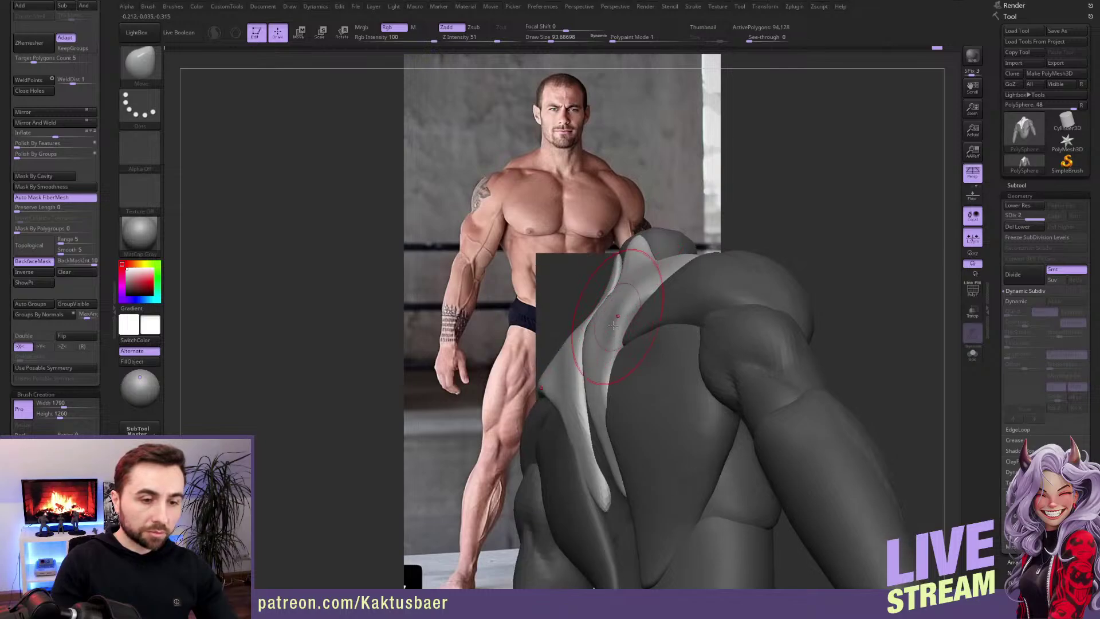
right_drag(599, 322, 608, 375)
right_drag(643, 265, 630, 307)
Step: Raise the draw size to 112, move the trapezius edge toward the shoulder, and smooth it
key(s)
mouse_move(630, 308)
mouse_down()
mouse_move(614, 306)
mouse_move(632, 295)
mouse_move(615, 328)
mouse_up()
key(s)
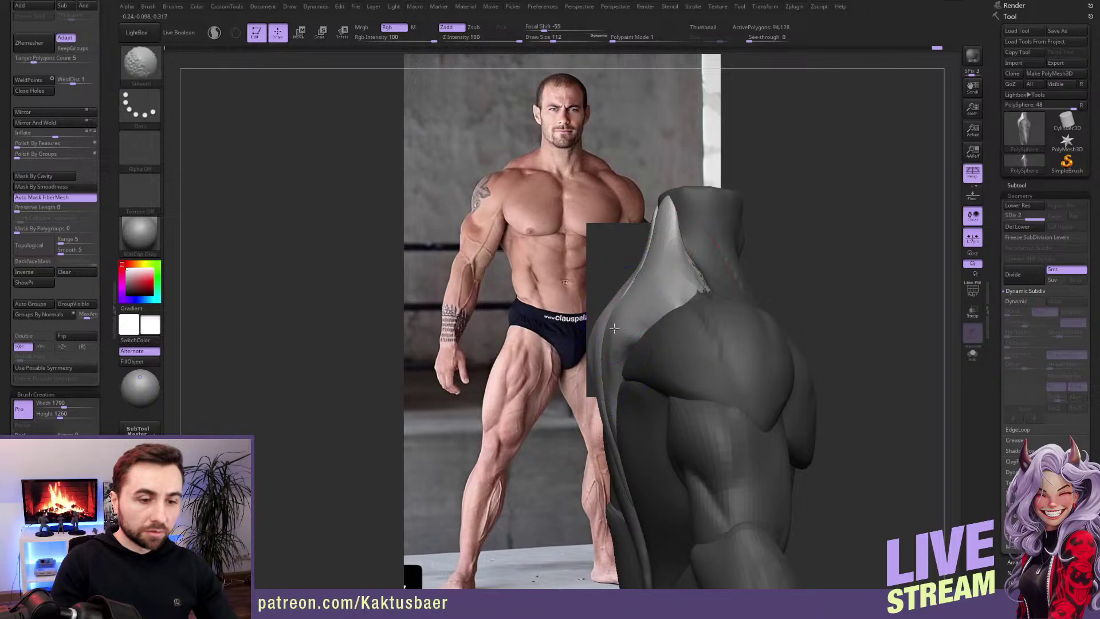
key(b)
key(m)
key(v)
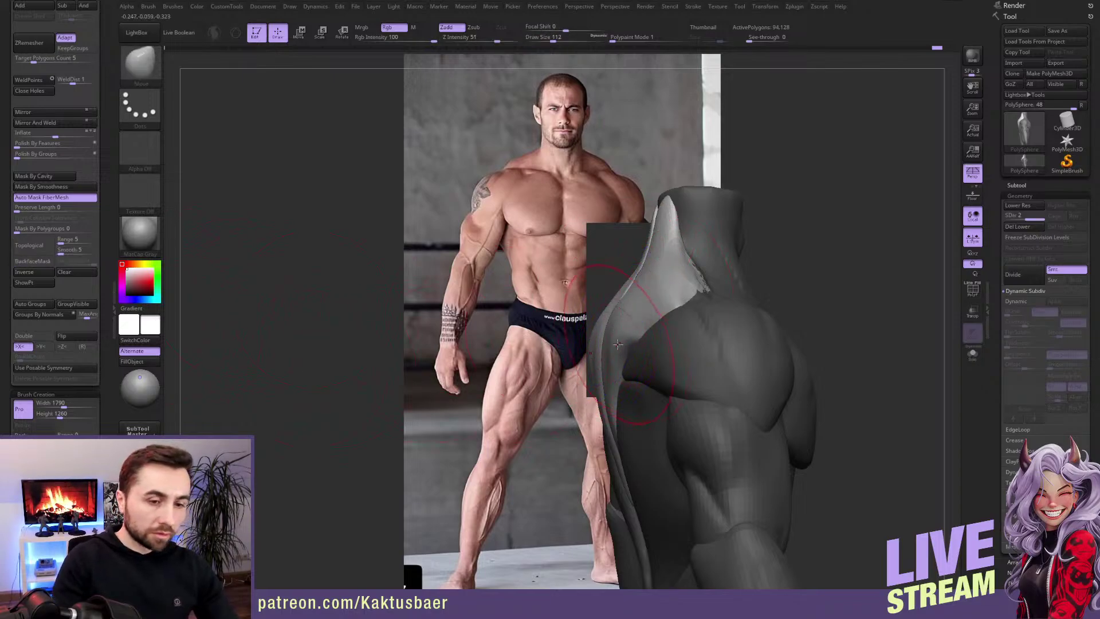
mouse_move(620, 335)
right_down()
mouse_move(630, 395)
mouse_move(608, 356)
mouse_move(613, 321)
mouse_move(722, 291)
mouse_move(676, 306)
mouse_move(663, 298)
right_up()
key(shift)
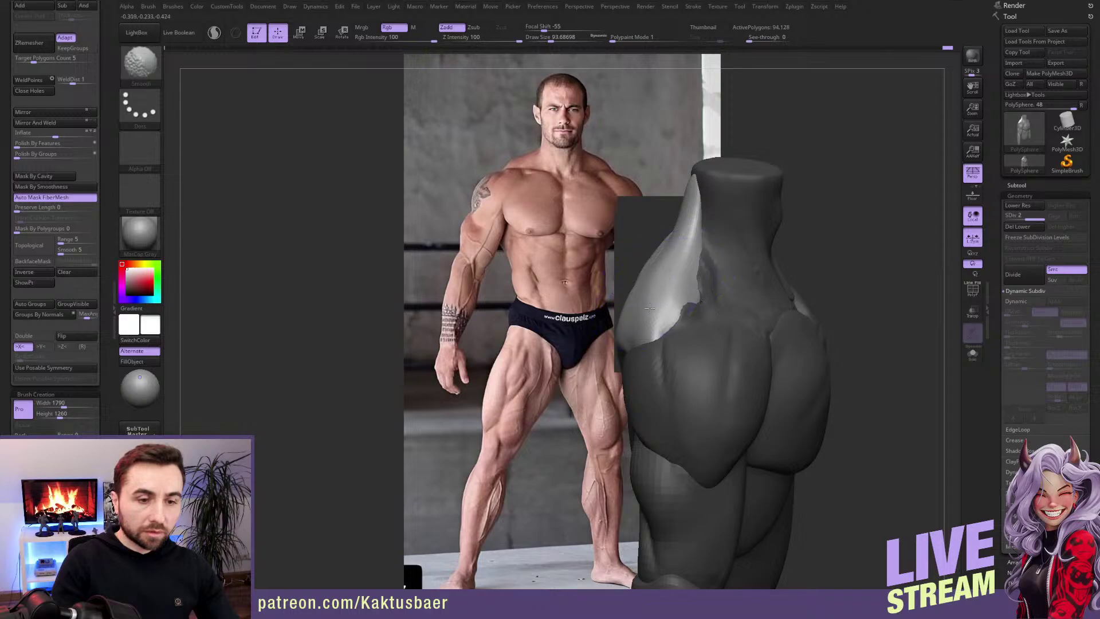
Step: Undo the rough trapezius strokes and reshape its edge over the deltoid with the Move brush at draw size about 62
key(ctrl+z)
key(ctrl+z)
key(ctrl+z)
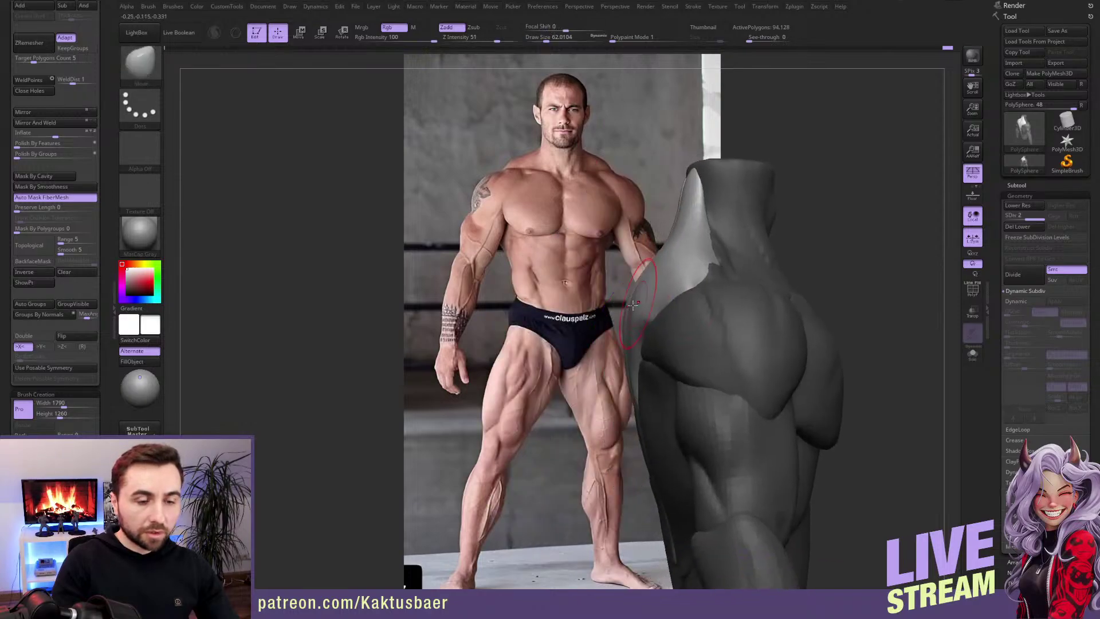
key(ctrl+z)
key(ctrl+z)
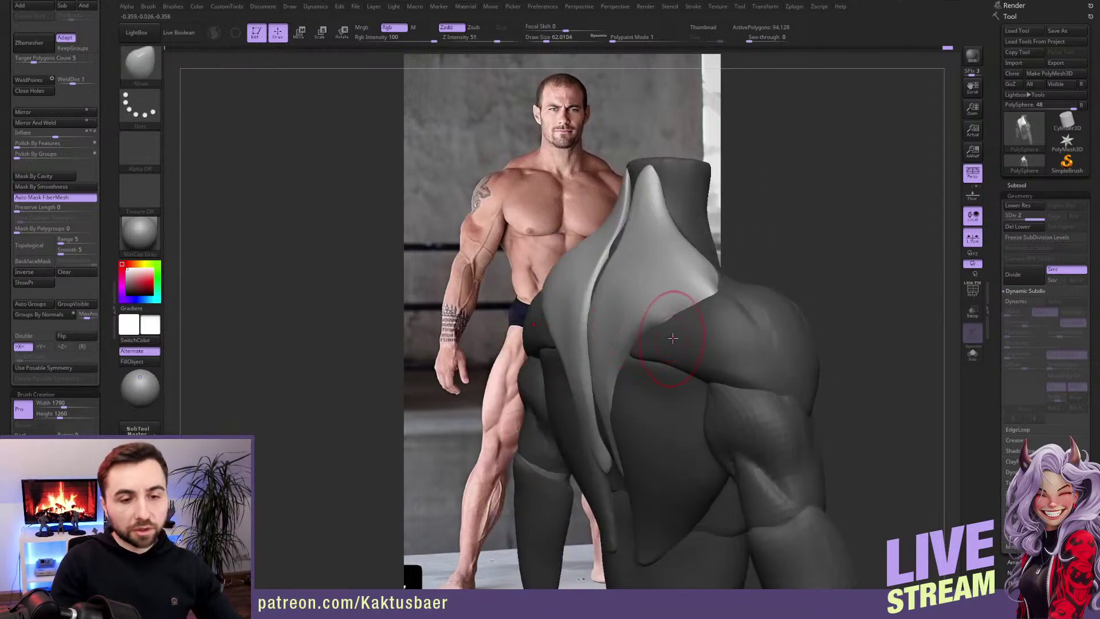
key(ctrl+z)
key(ctrl+z)
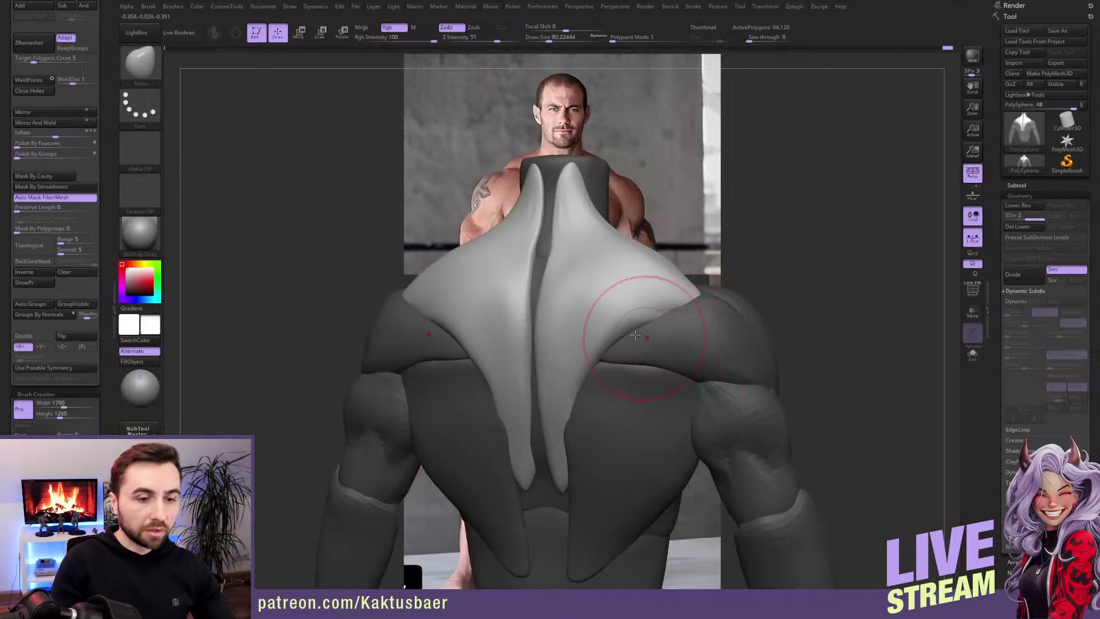
Step: Rework the trapezius's lower tails along the spine with the Move brush at draw size about 68, undoing unwanted strokes
key(ctrl+z)
key(ctrl+z)
key(ctrl+z)
key(ctrl+z)
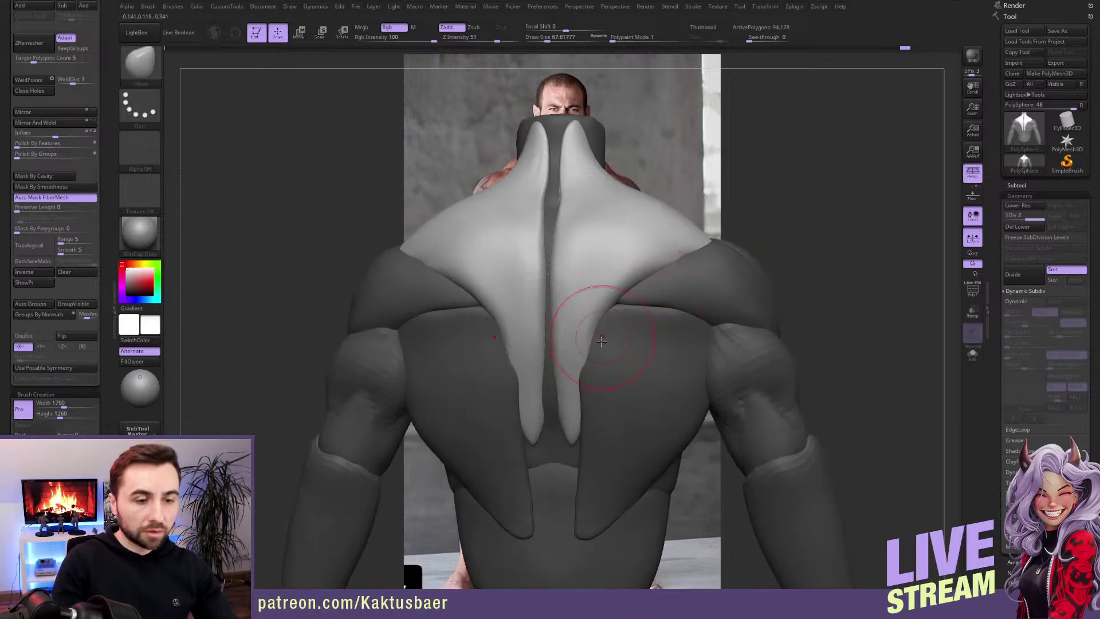
key(ctrl+z)
key(ctrl+z)
key(ctrl+z)
key(ctrl+z)
key(ctrl+z)
key(ctrl+z)
key(ctrl+z)
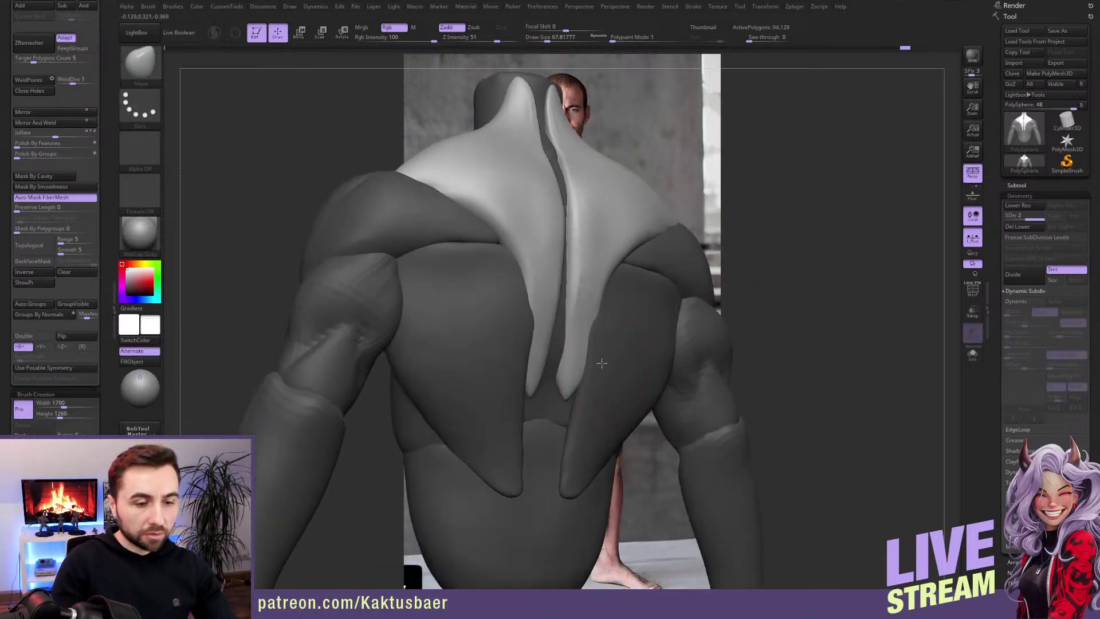
key(ctrl+z)
key(ctrl+z)
key(ctrl+z)
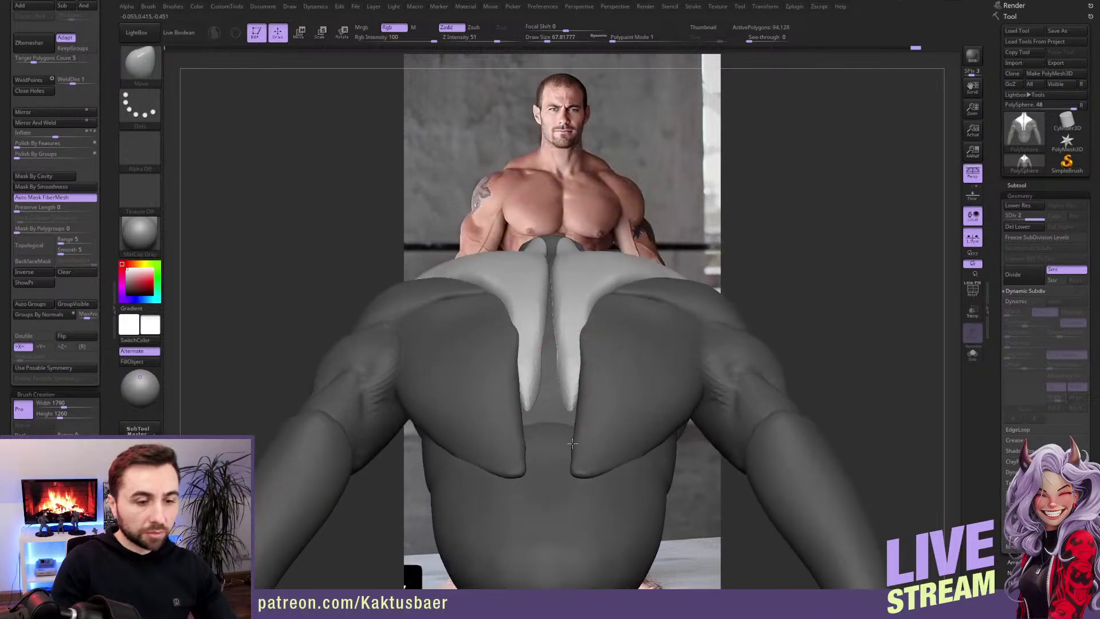
Step: Smooth the trapezius's inner edges along the spine and undo unwanted strokes
key(shift)
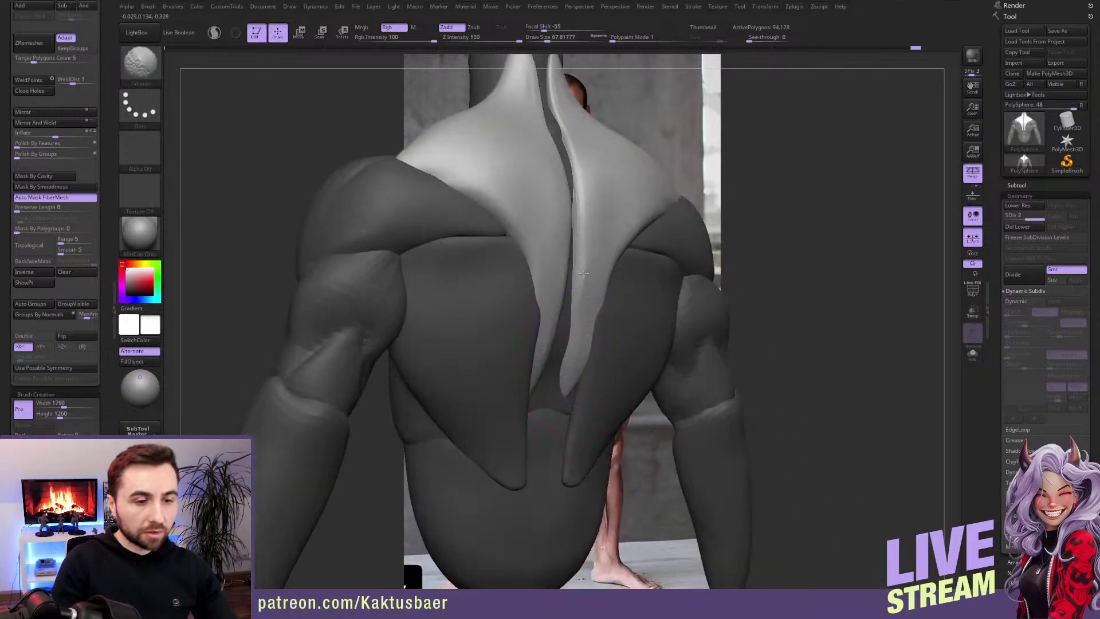
key(ctrl+z)
key(ctrl+z)
key(ctrl+z)
key(ctrl+z)
key(ctrl+z)
key(ctrl+z)
key(ctrl+z)
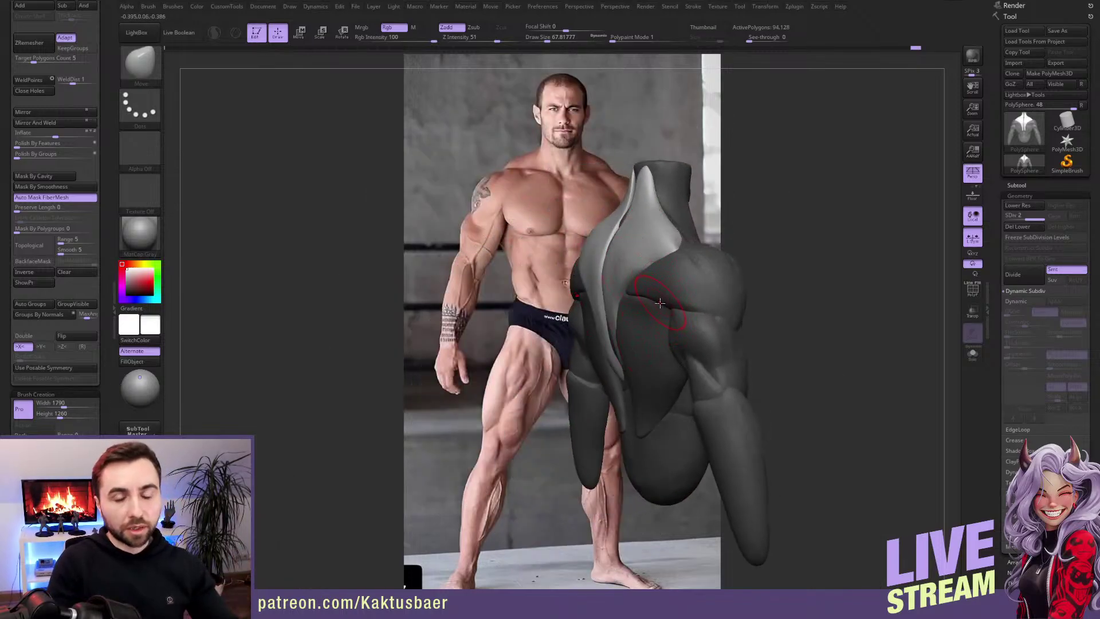
Step: Shape an oval gap between the trapezius halves at the nape with the Move brush, undoing misplaced strokes and smoothing the inner edges
key(ctrl+z)
key(ctrl+z)
key(ctrl+z)
key(ctrl+z)
key(ctrl+z)
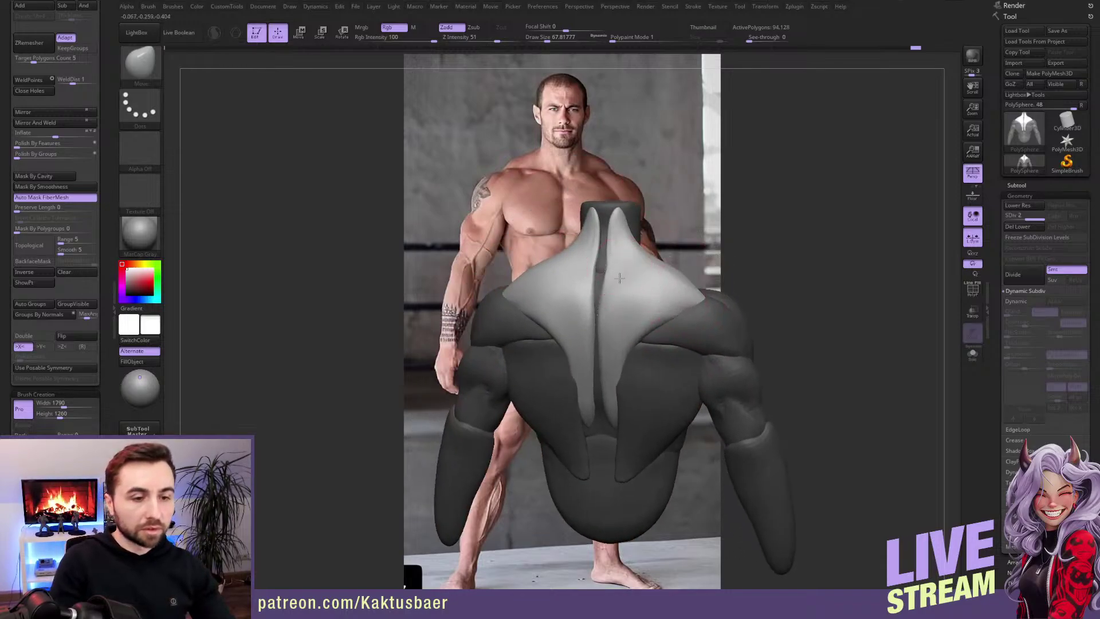
key(ctrl+z)
key(ctrl+z)
key(ctrl+z)
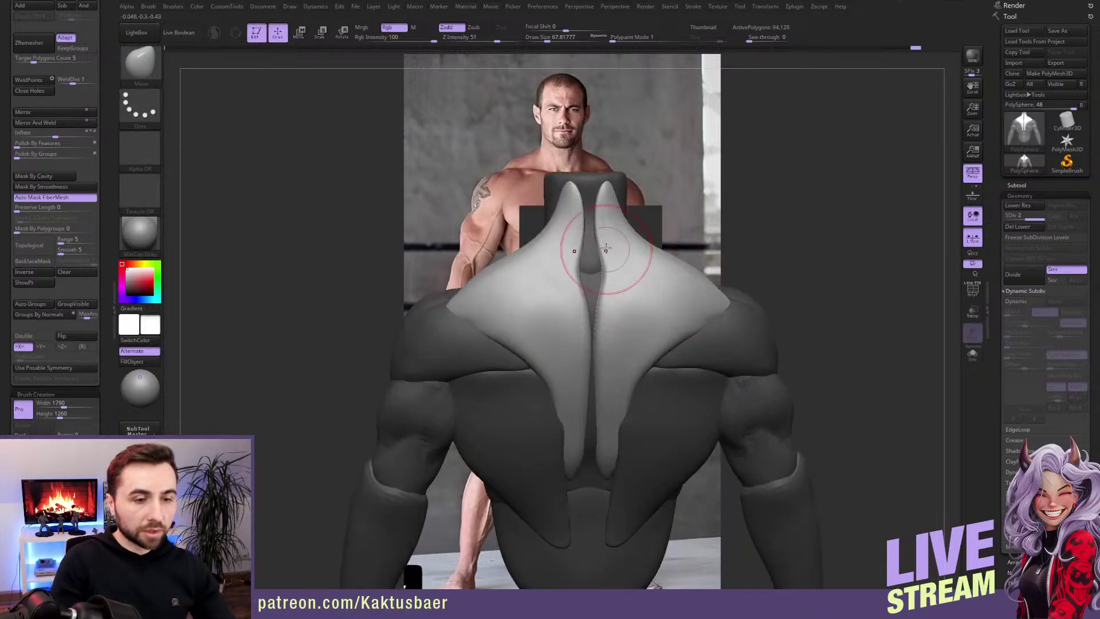
mouse_move(600, 228)
right_down()
mouse_move(593, 276)
mouse_move(609, 290)
right_up()
key(shift)
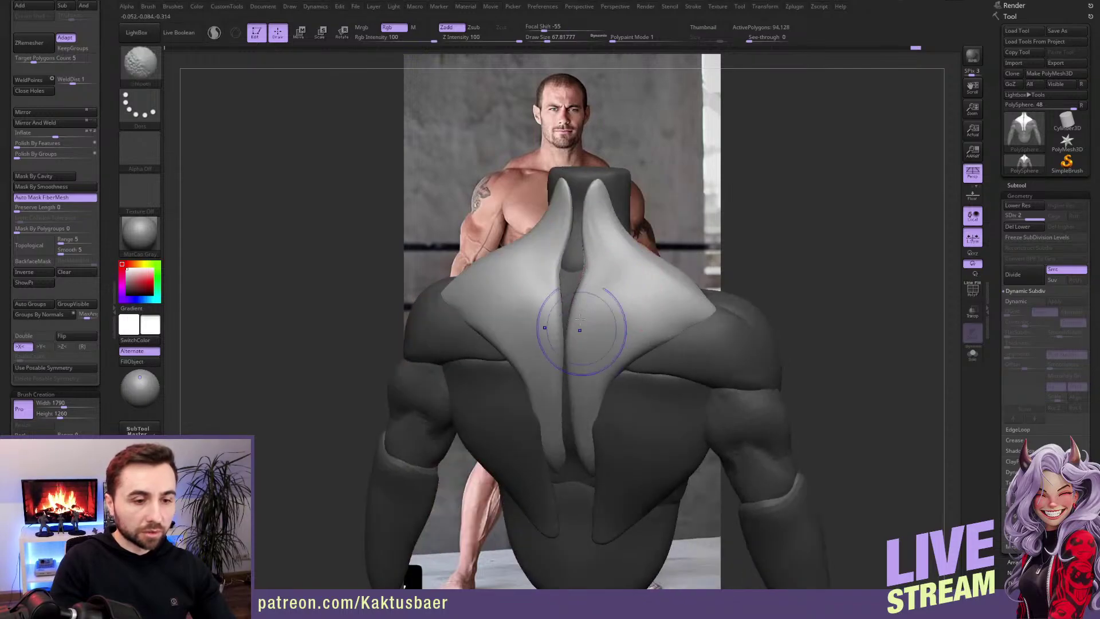
key(ctrl+z)
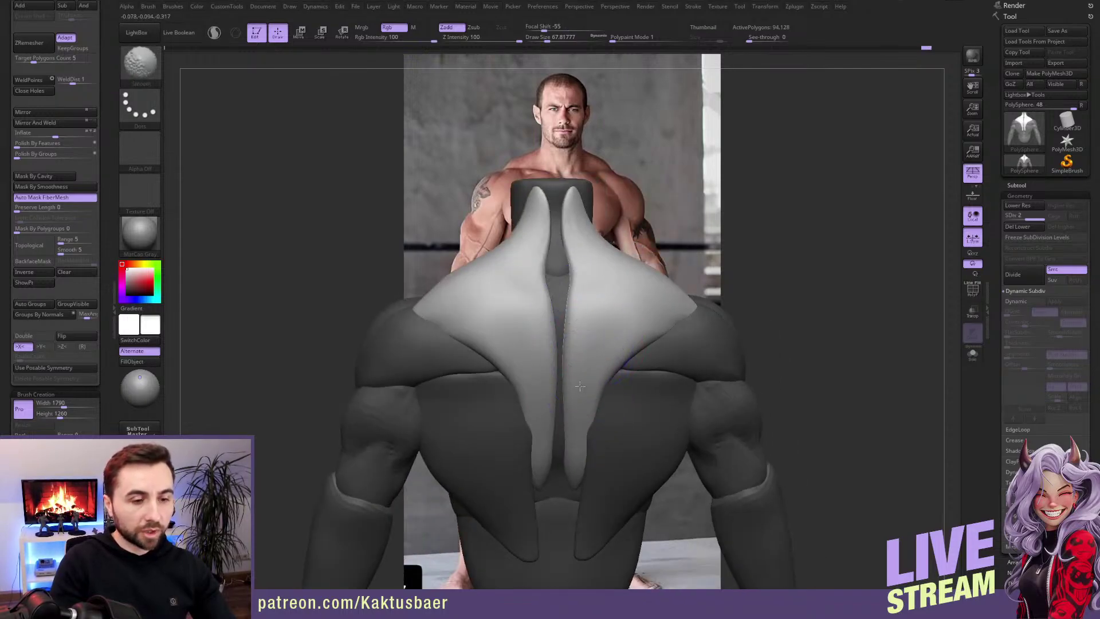
Step: Select the latissimus muscles and pull their lower tips down over the lower back with the Move brush at draw size about 145
mouse_move(577, 398)
right_down()
mouse_move(601, 421)
mouse_move(634, 400)
mouse_move(596, 356)
mouse_move(642, 344)
mouse_move(601, 452)
right_up()
key(w)
key(q)
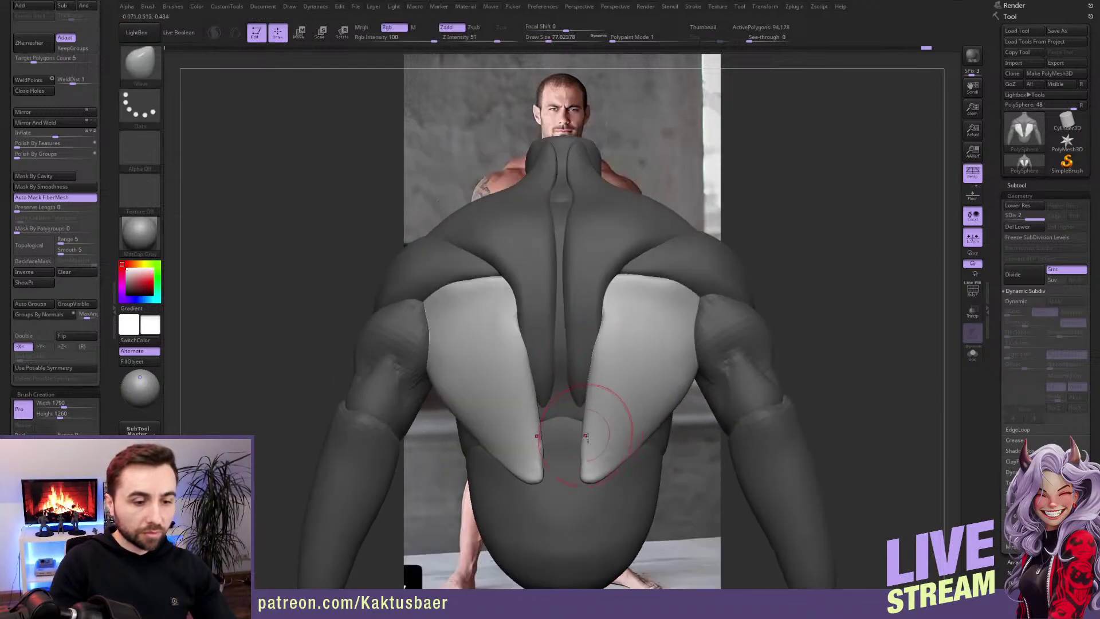
right_drag(586, 502, 583, 504)
key(s)
drag(583, 505, 607, 506)
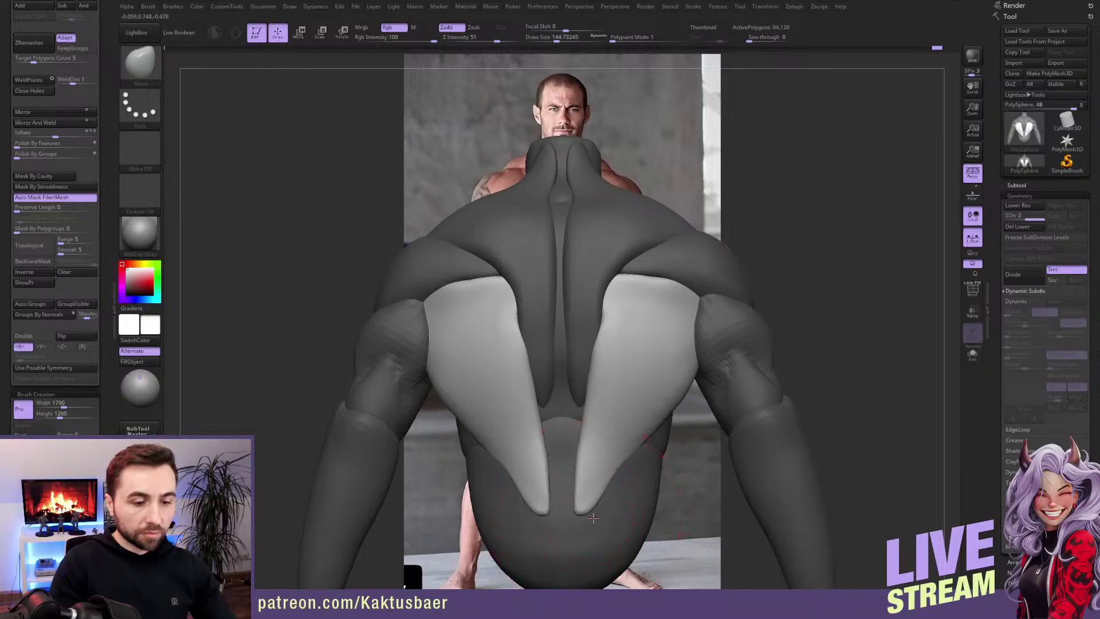
mouse_move(607, 506)
right_down()
mouse_move(584, 465)
mouse_move(622, 414)
right_up()
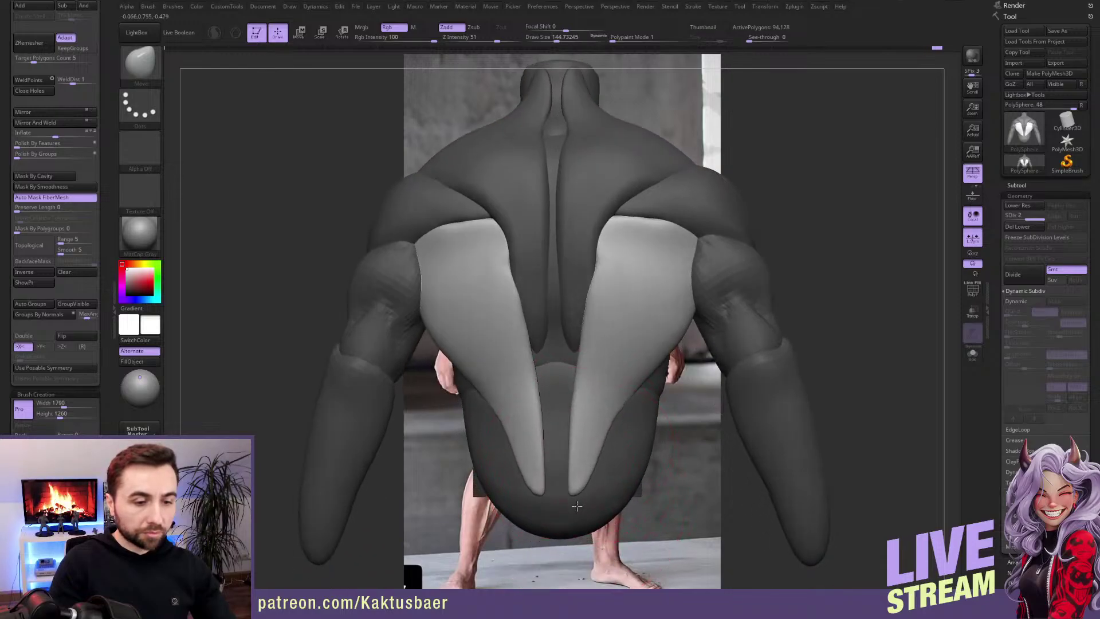
Step: Adjust the latissimus outer edges at draw size about 108, add volume with the Inflate brush, and smooth the surface
key([)
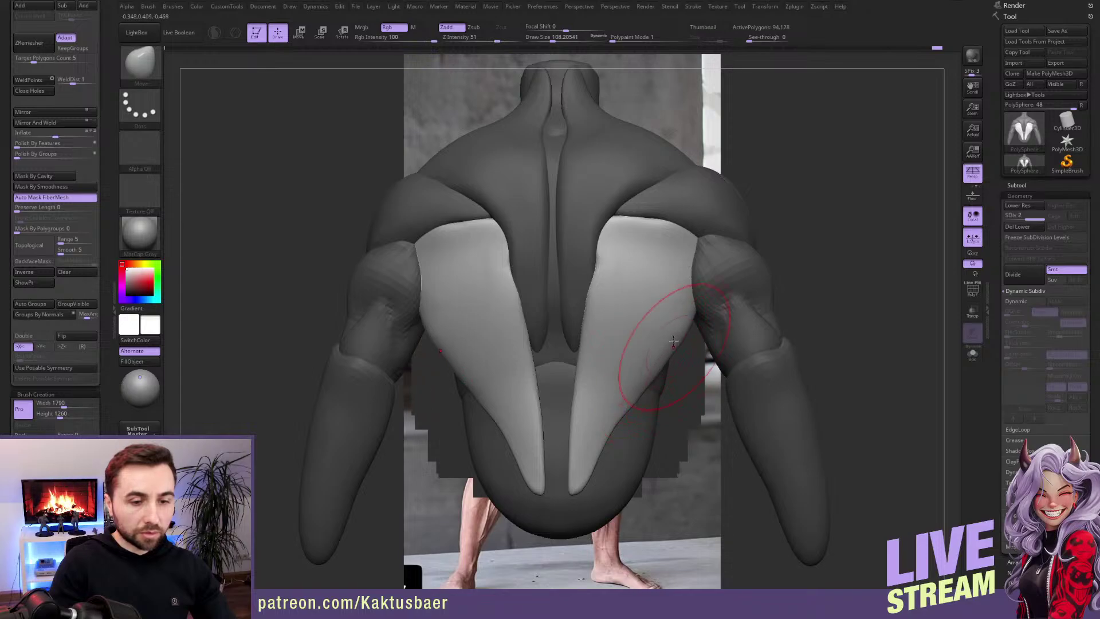
key(b)
key(i)
key(n)
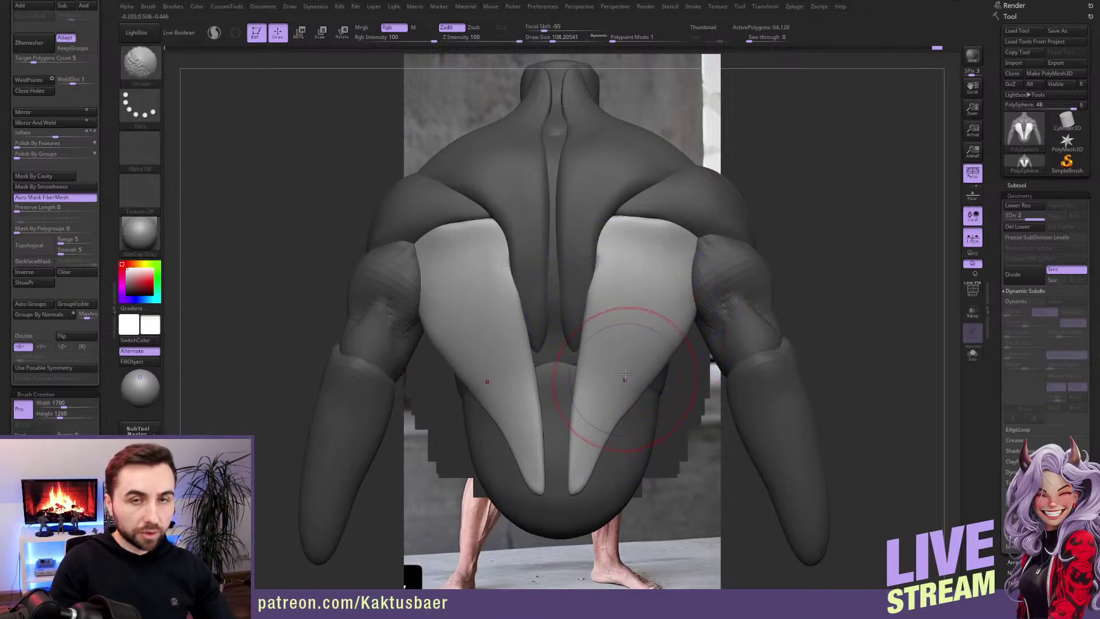
key(w)
mouse_move(630, 394)
right_down()
mouse_move(687, 414)
mouse_move(644, 405)
right_up()
key(q)
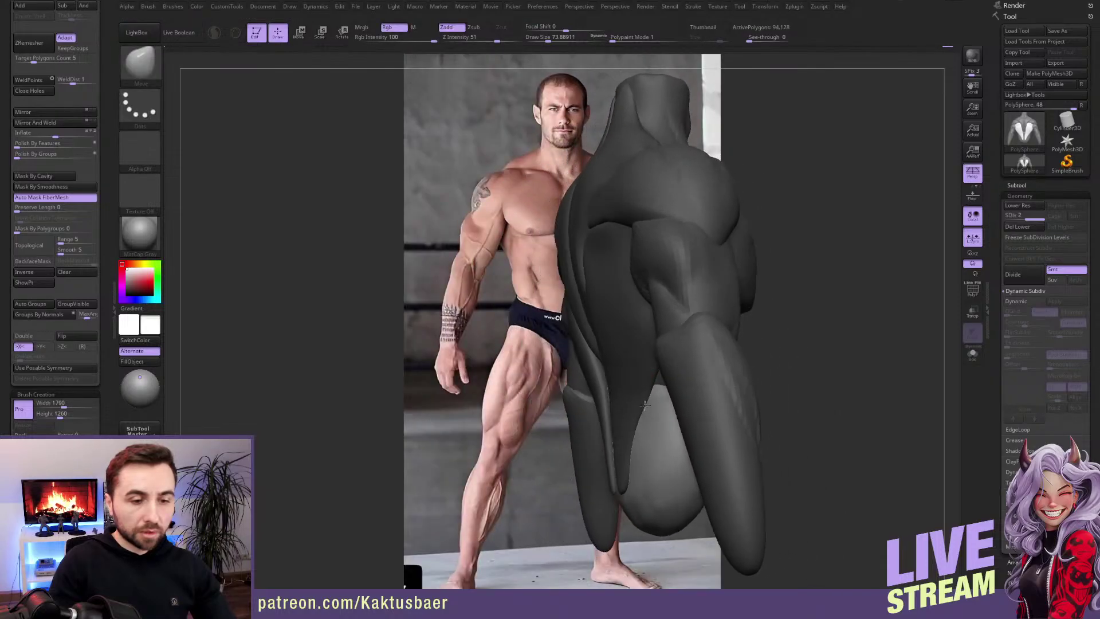
Step: Select the deltoids and refine their upper edges from above with the Move brush at draw size about 62, smoothing the strokes
mouse_move(800, 320)
right_down()
mouse_move(643, 393)
mouse_move(622, 356)
mouse_move(597, 240)
mouse_move(596, 306)
mouse_move(633, 275)
mouse_move(626, 349)
mouse_move(654, 328)
mouse_move(588, 303)
mouse_move(598, 310)
right_up()
key(w)
key(q)
key(w)
key(q)
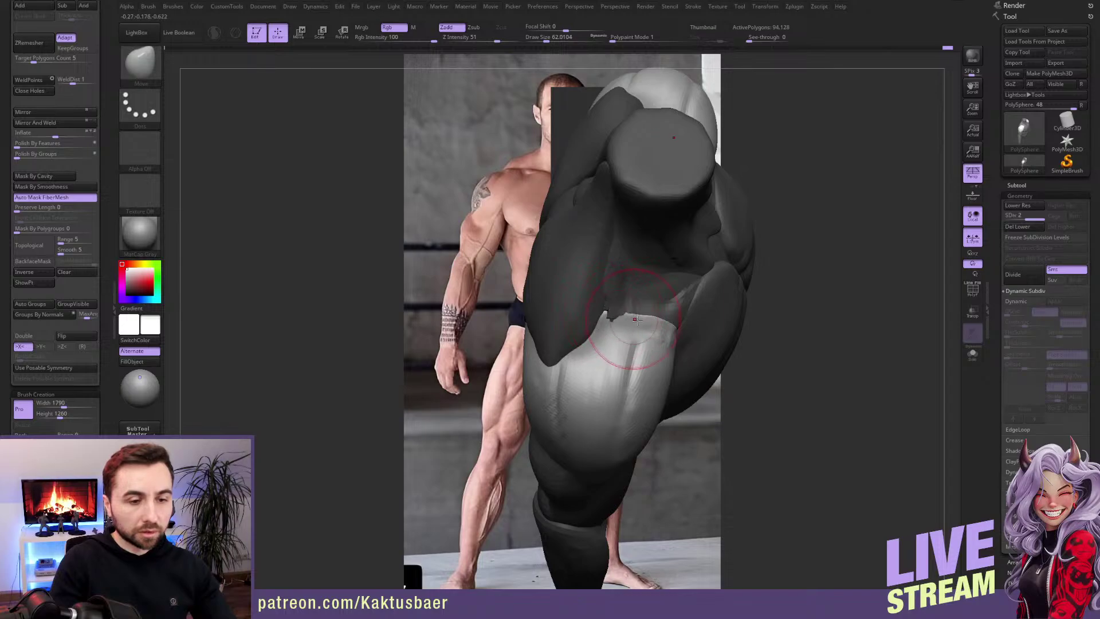
mouse_move(657, 329)
right_down()
mouse_move(672, 338)
mouse_move(653, 307)
mouse_move(639, 321)
mouse_move(664, 309)
mouse_move(716, 333)
mouse_move(609, 304)
mouse_move(663, 319)
mouse_move(638, 321)
mouse_move(647, 310)
mouse_move(709, 308)
right_up()
key(shift)
key(shift)
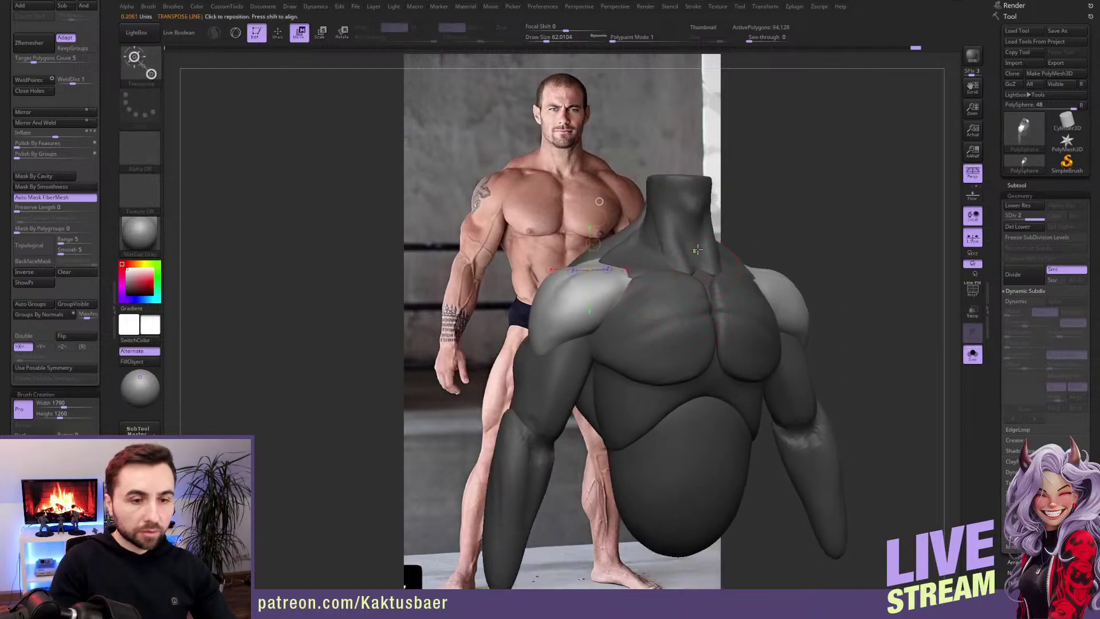
Step: Select the neck and adjust its side contours with the Move brush at draw size about 94
right_drag(707, 269, 663, 259)
drag(662, 260, 667, 260)
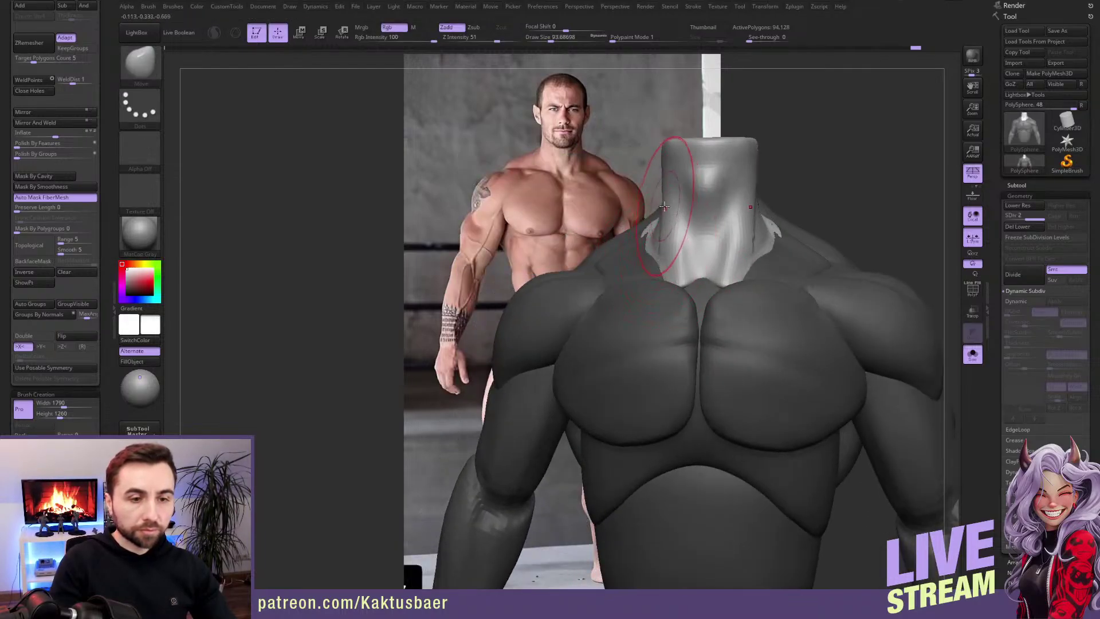
drag(668, 212, 664, 213)
mouse_move(713, 246)
right_down()
mouse_move(725, 307)
mouse_move(710, 295)
mouse_move(756, 365)
mouse_move(736, 353)
mouse_move(769, 385)
right_up()
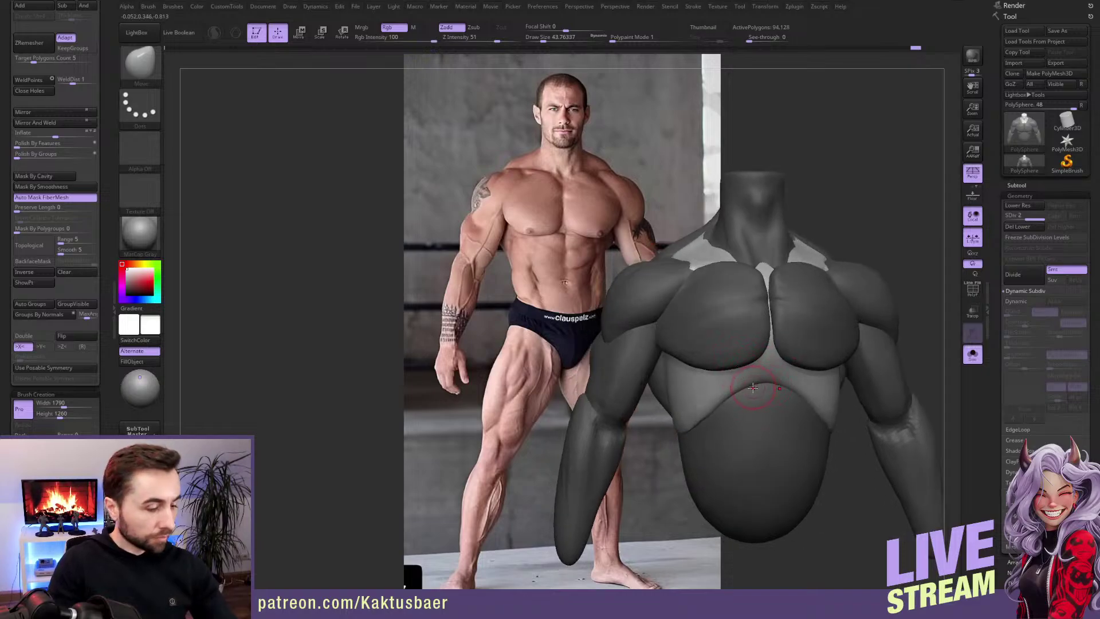
Step: Build up the rib cage's sides and the costal arch below the chest with ClayBuildup at draw size about 44, smoothing the strokes
key(b)
key(c)
key(b)
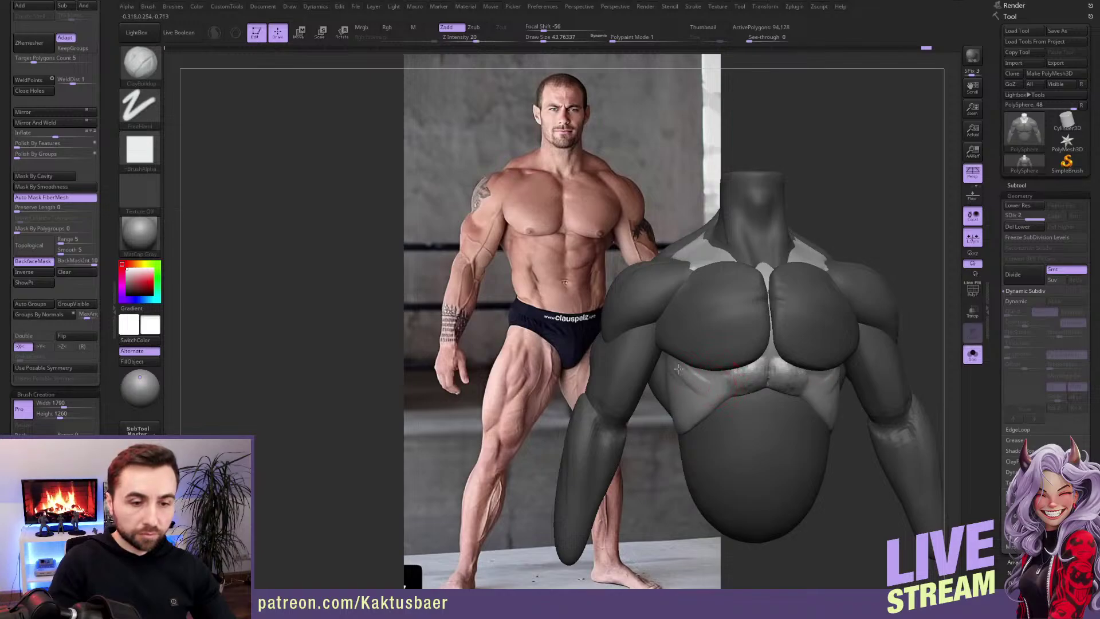
right_drag(695, 365, 666, 371)
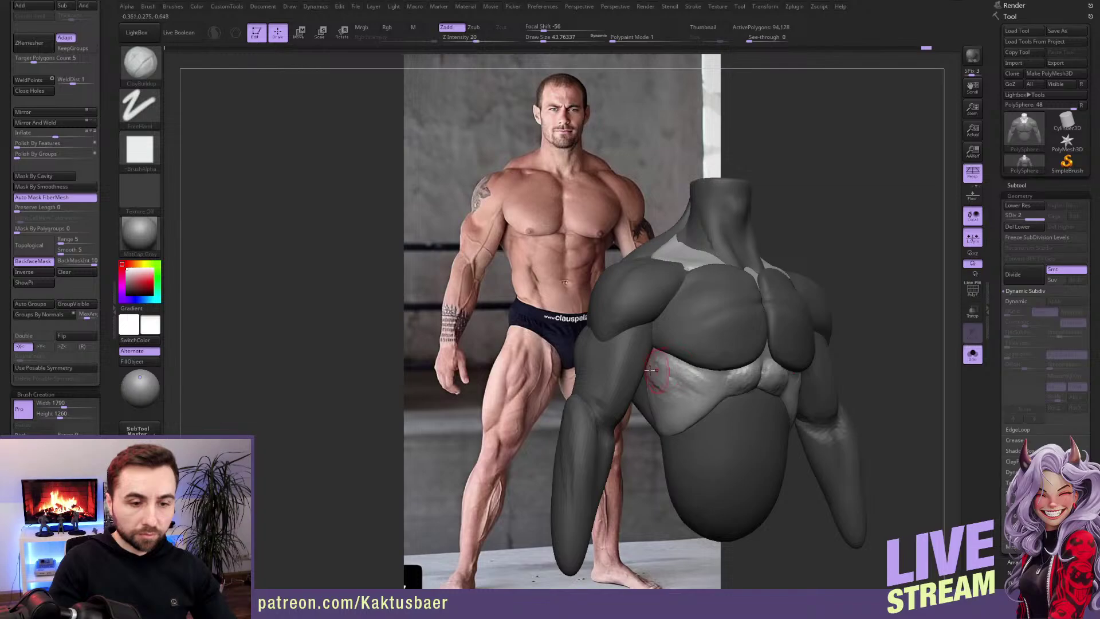
key(shift)
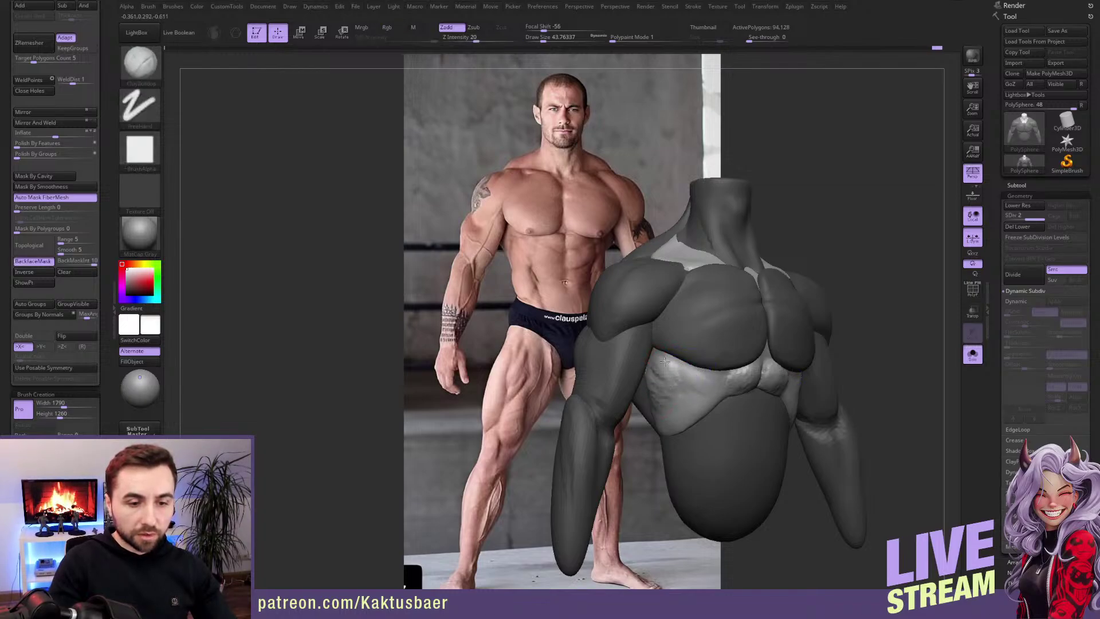
key(shift)
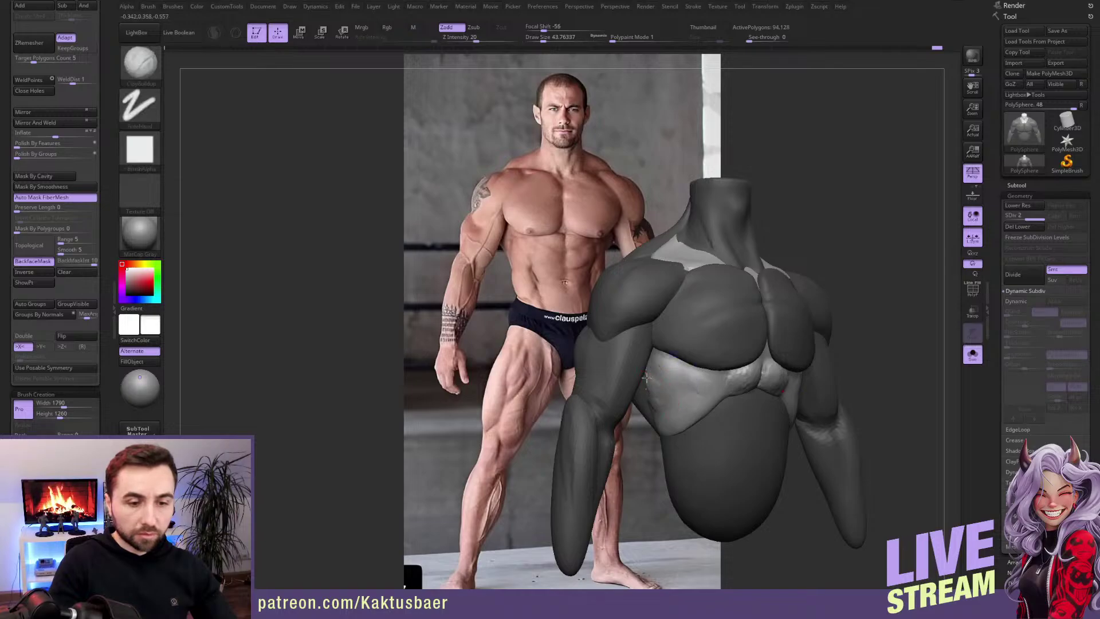
key(shift)
right_drag(657, 363, 669, 382)
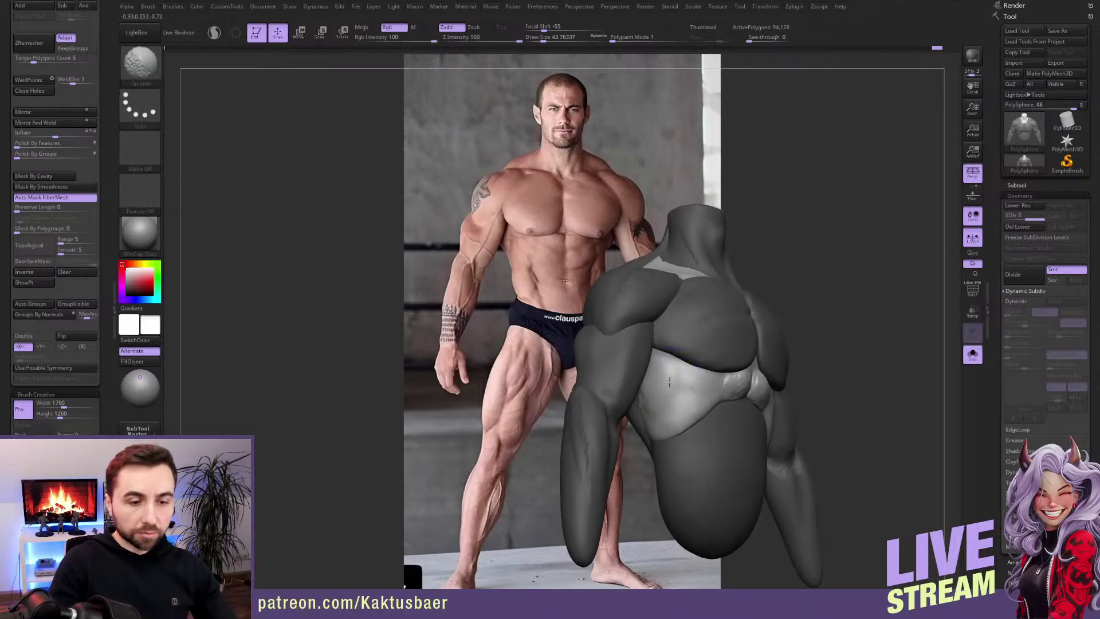
right_drag(695, 418, 681, 379)
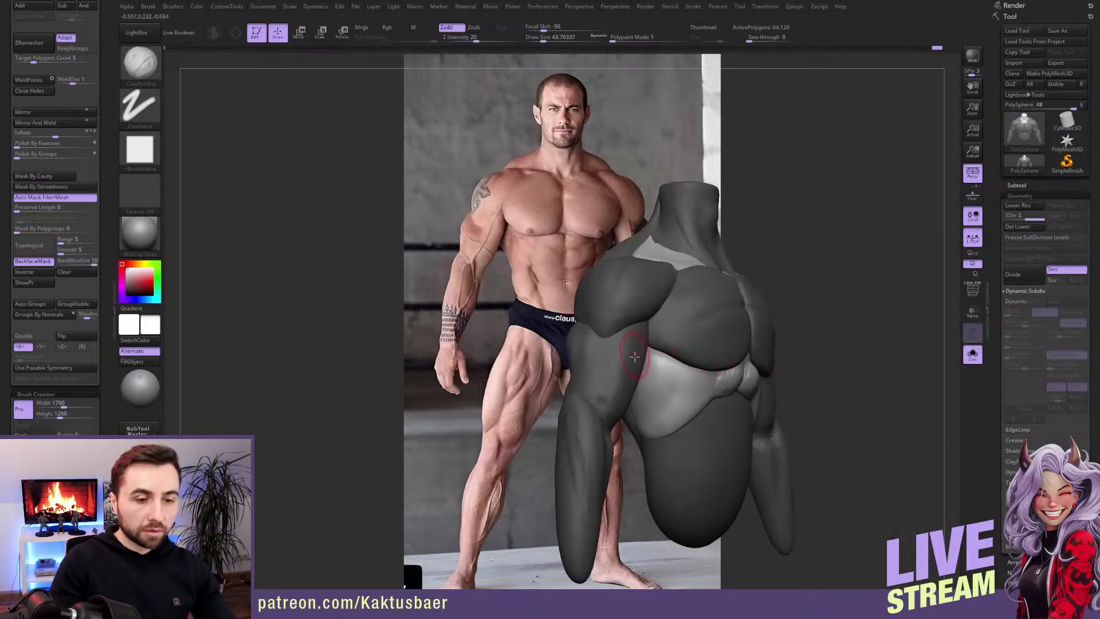
Step: Hide the upper arms and forearms, and mask everything except the latissimus muscles
ctrl+shift+click(619, 378)
ctrl+shift+click(619, 377)
ctrl+shift+click(596, 437)
drag(595, 436, 656, 395)
key(w)
ctrl+drag(764, 256, 746, 324)
ctrl+click(637, 328)
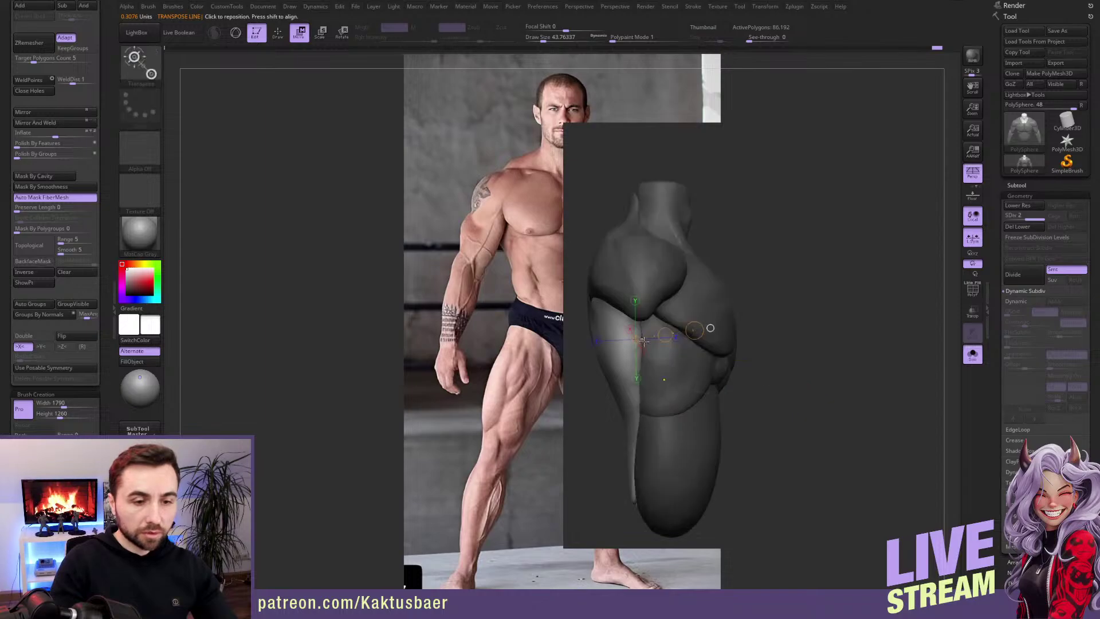
Step: Reshape the latissimus muscles and the adjoining sides of the rib cage with the Move brush at draw size about 83
key(q)
mouse_move(651, 337)
right_down()
mouse_move(640, 323)
mouse_move(655, 357)
mouse_move(649, 299)
mouse_move(663, 290)
mouse_move(654, 320)
mouse_move(649, 277)
mouse_move(679, 329)
mouse_move(675, 365)
mouse_move(672, 307)
right_up()
key(b)
key(m)
key(v)
key(w)
key(q)
key(w)
key(q)
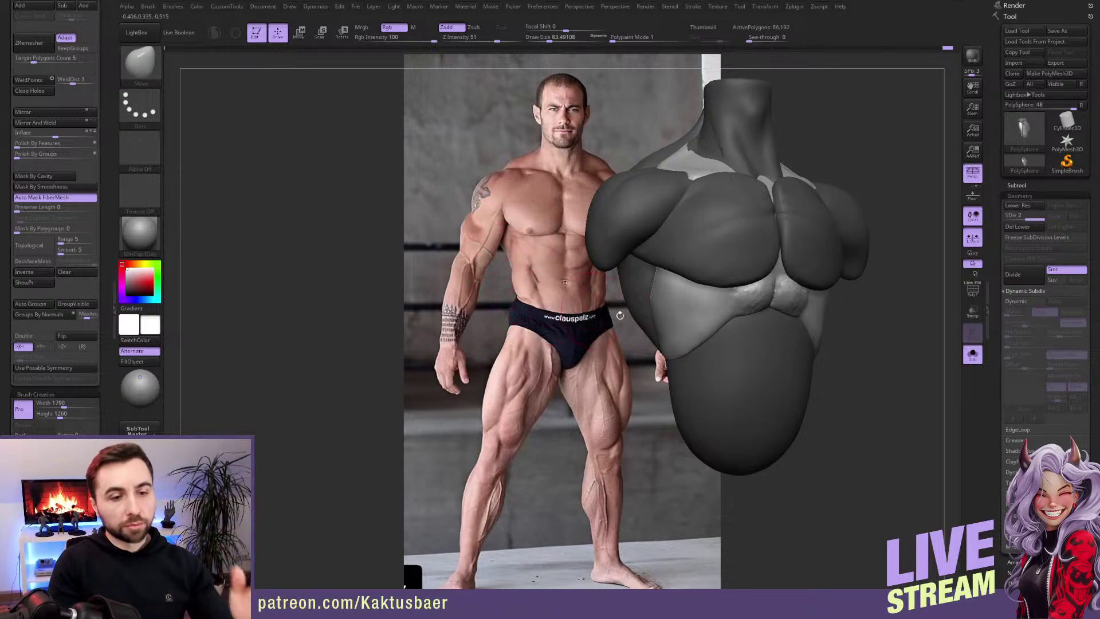
Step: Refine the border between rib cage and latissimus with the Move brush at draw size about 65, and clear the mask
right_drag(642, 300, 681, 296)
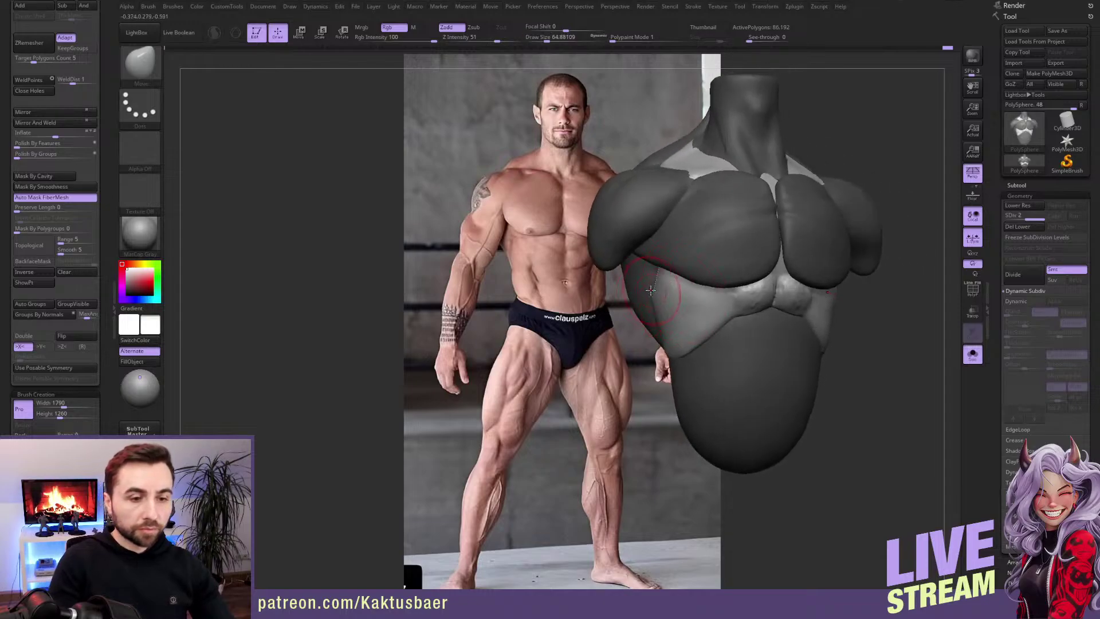
key(w)
ctrl+click(642, 285)
key(q)
ctrl+drag(581, 299, 600, 362)
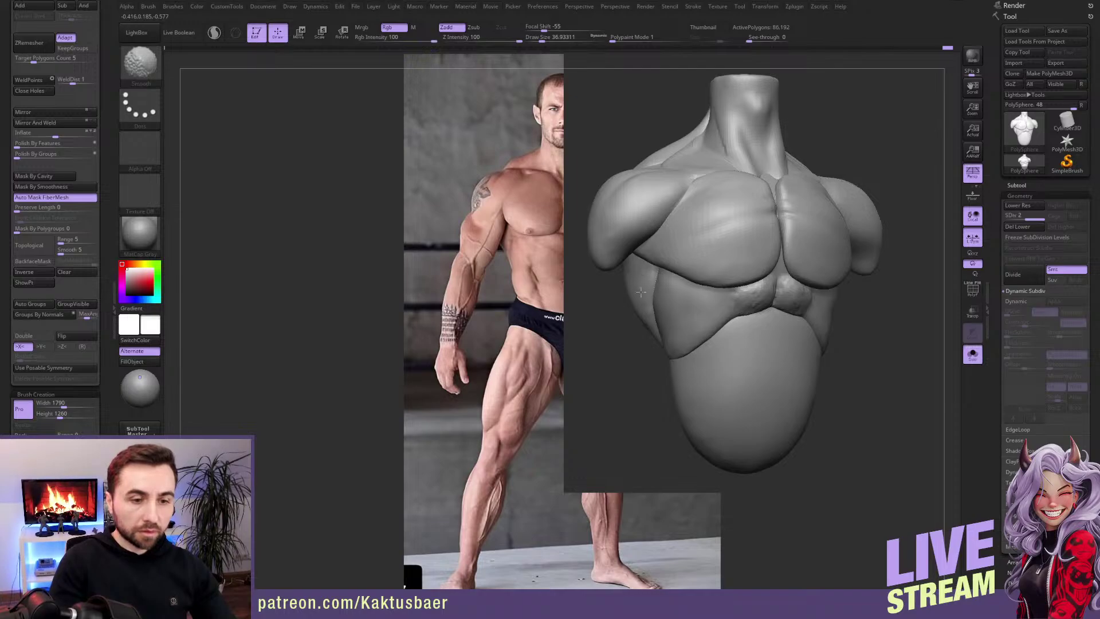
ctrl+right_drag(643, 306, 644, 292)
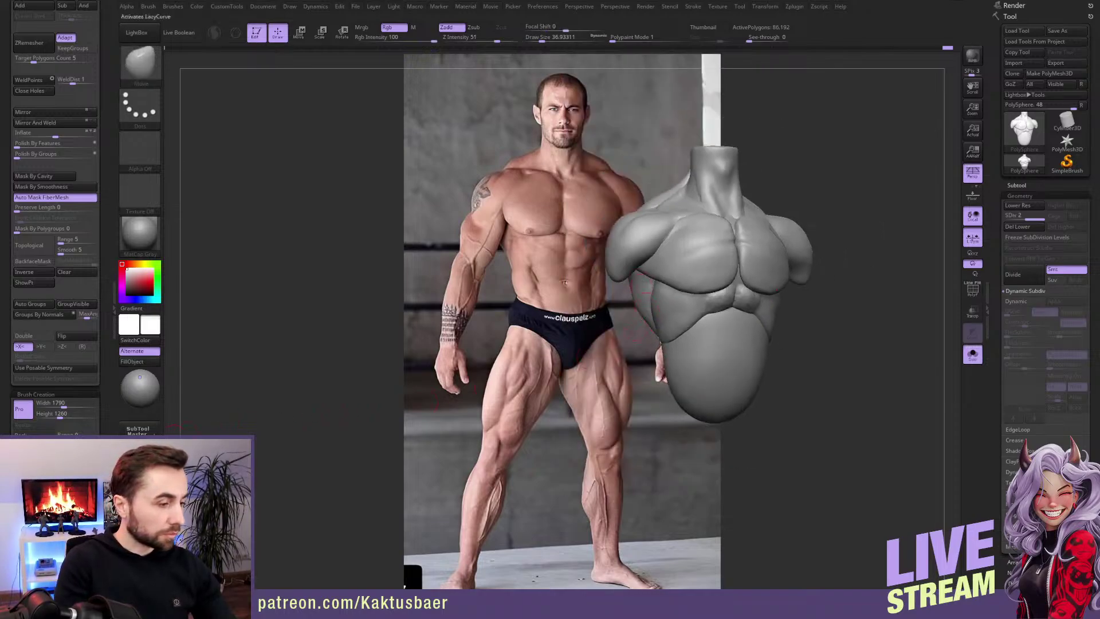
Step: Align the torso with the reference photo in the front view and fit the latissimus contours at draw size about 56, smoothing them
scroll(52, 422, down, 5)
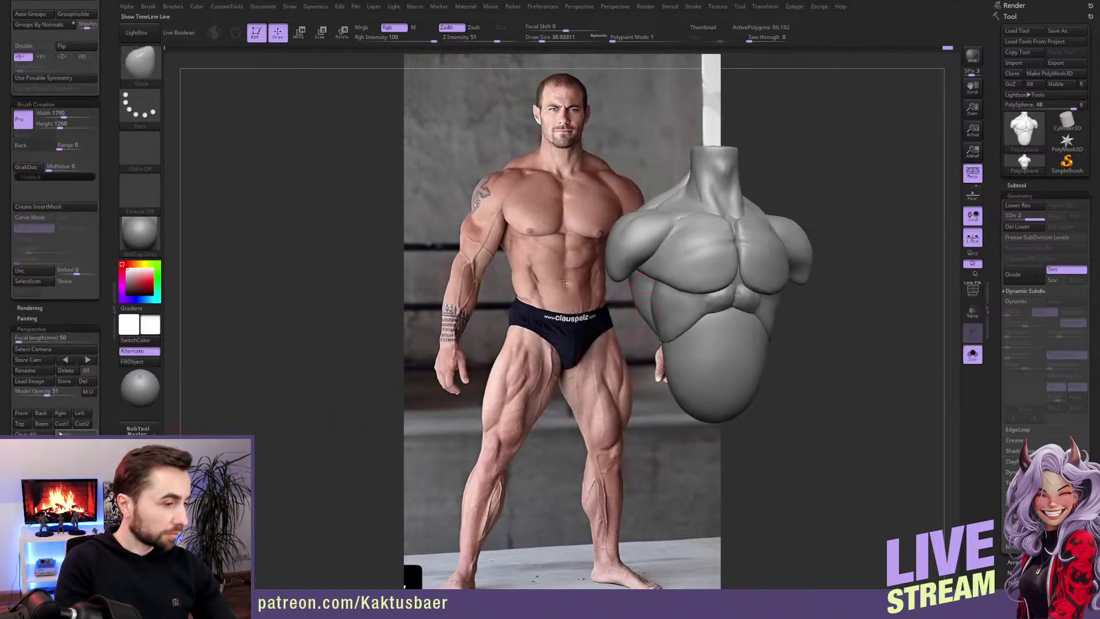
click(52, 424)
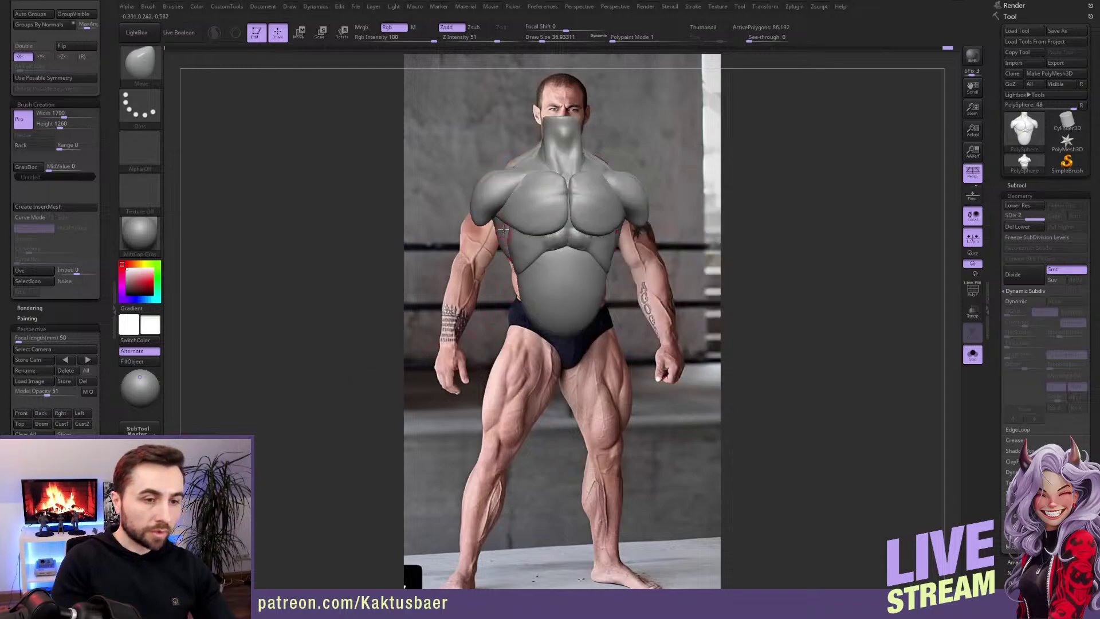
key(shift)
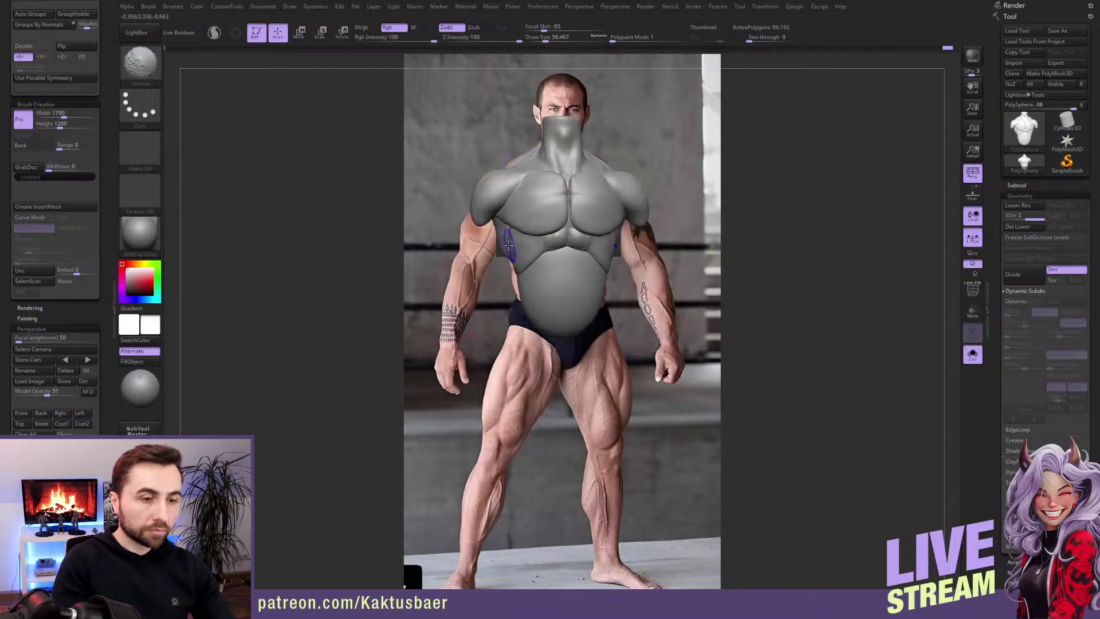
shift+drag(506, 256, 511, 265)
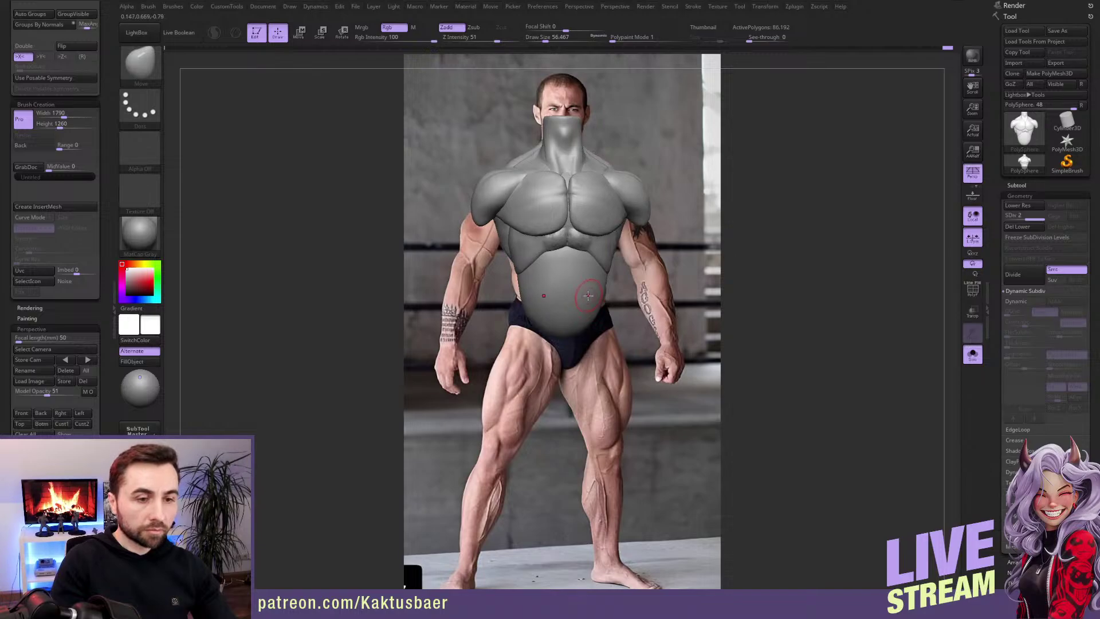
key(shift)
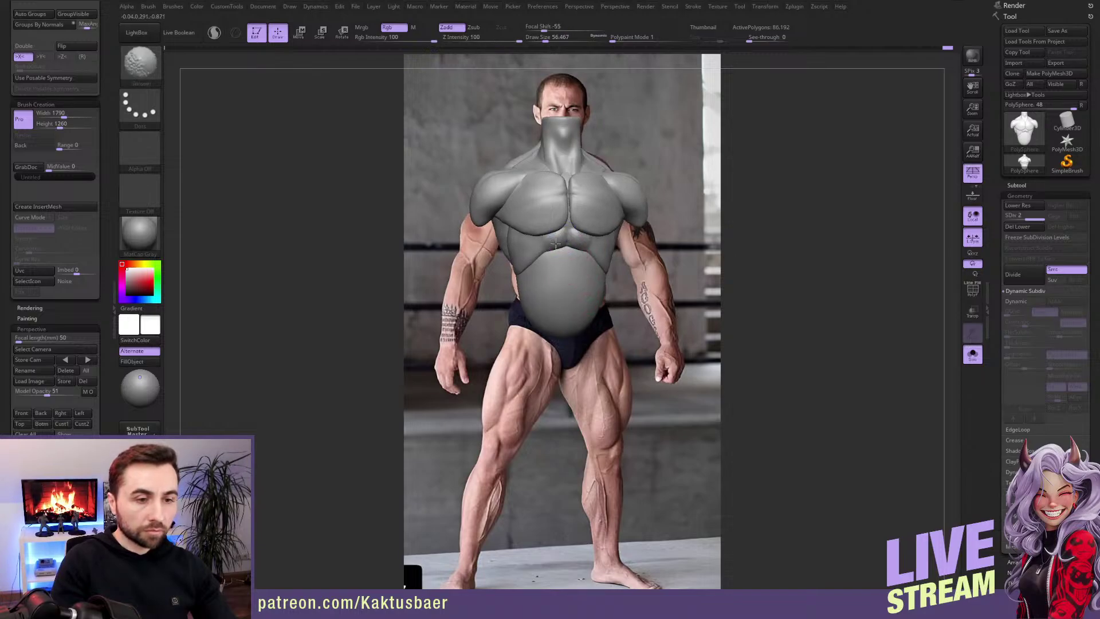
Step: Mask everything except the abdomen and adjust its side contours with the Move brush at draw size about 74
mouse_move(556, 243)
alt+right_down()
mouse_move(616, 280)
mouse_move(682, 286)
mouse_move(693, 351)
mouse_move(734, 356)
alt+right_up()
key(w)
ctrl+click(687, 350)
key(q)
key(s)
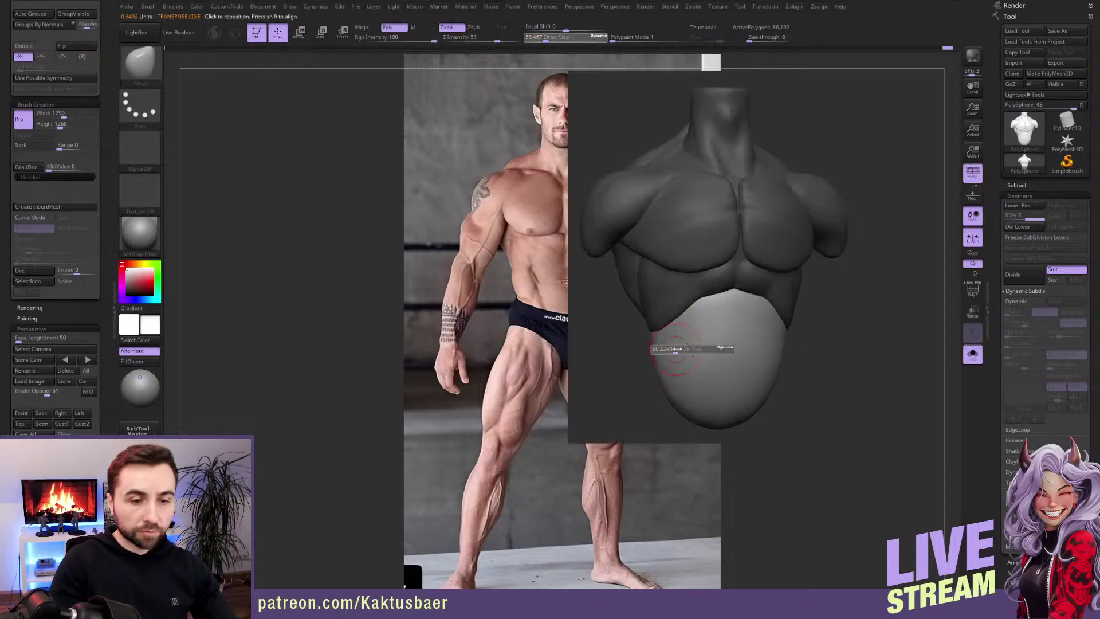
drag(677, 349, 671, 346)
key(s)
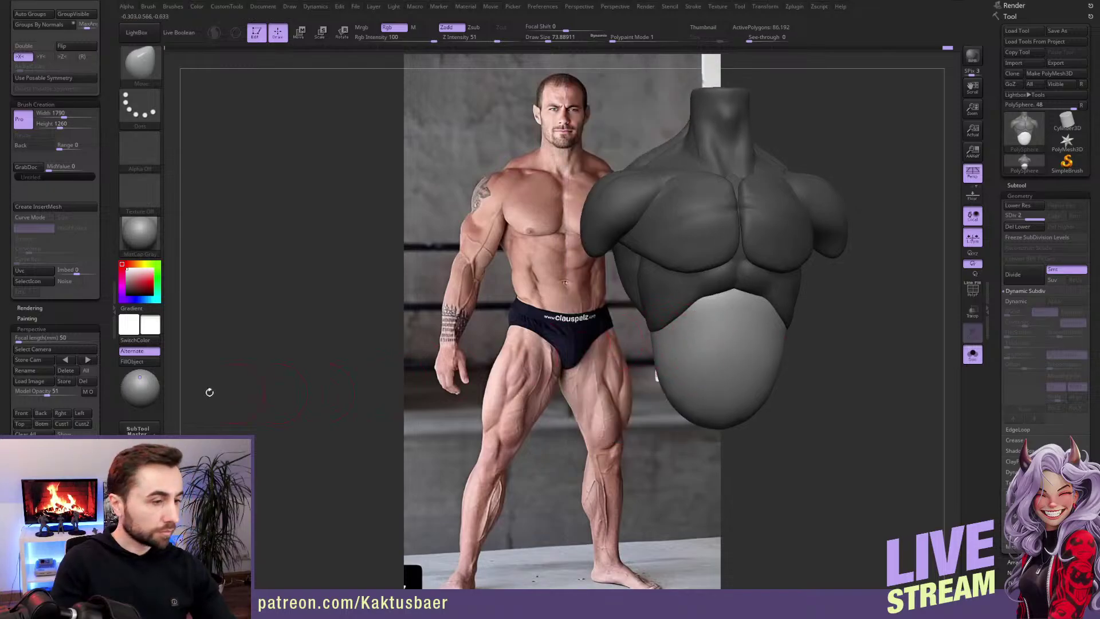
Step: Match the abdomen's sides to the front reference at draw size about 140, and adjust the rib cage's lower edges at about 101
click(22, 413)
key(s)
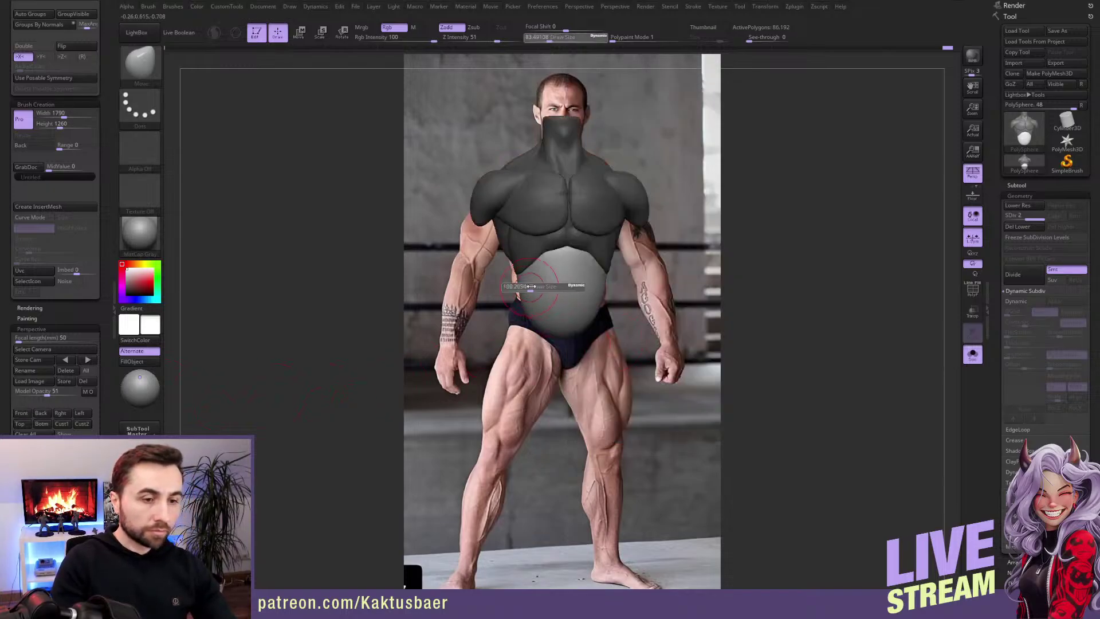
drag(523, 286, 516, 285)
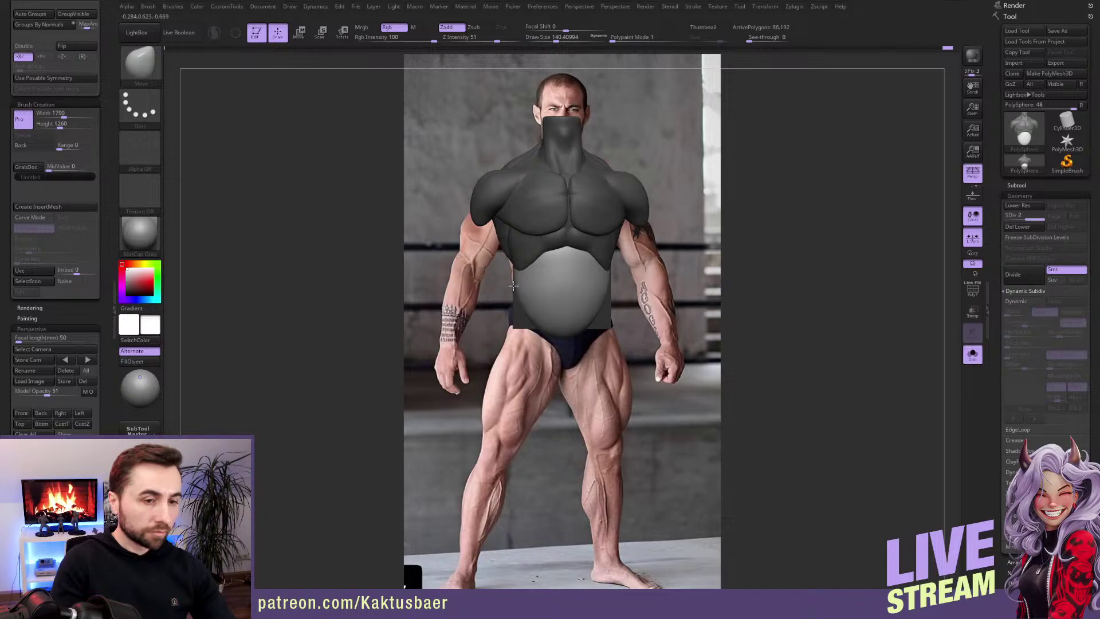
key(w)
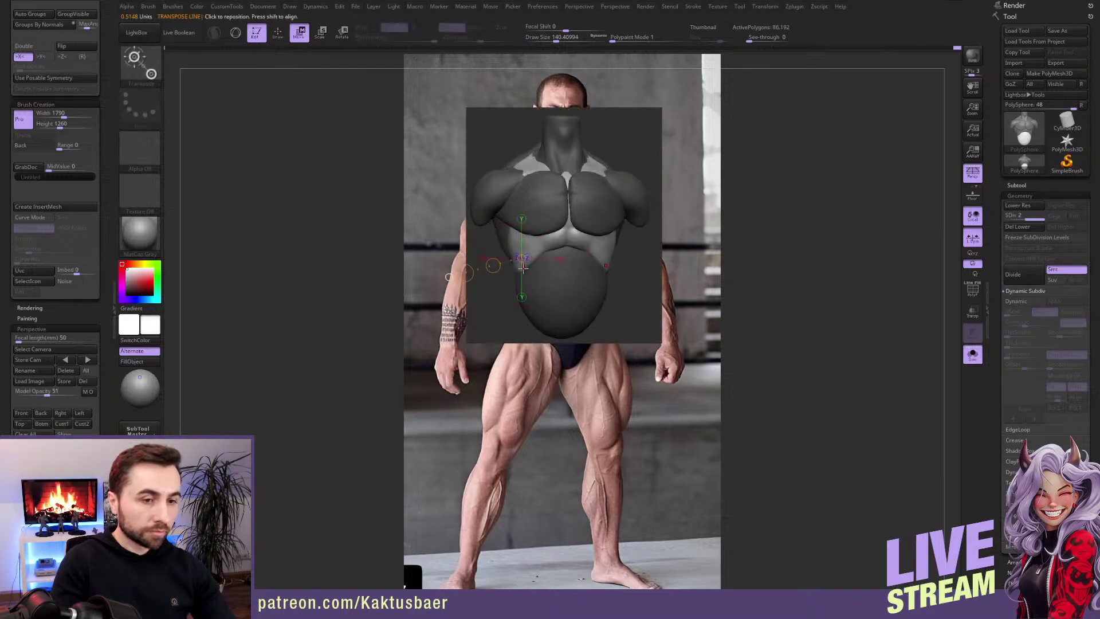
key(q)
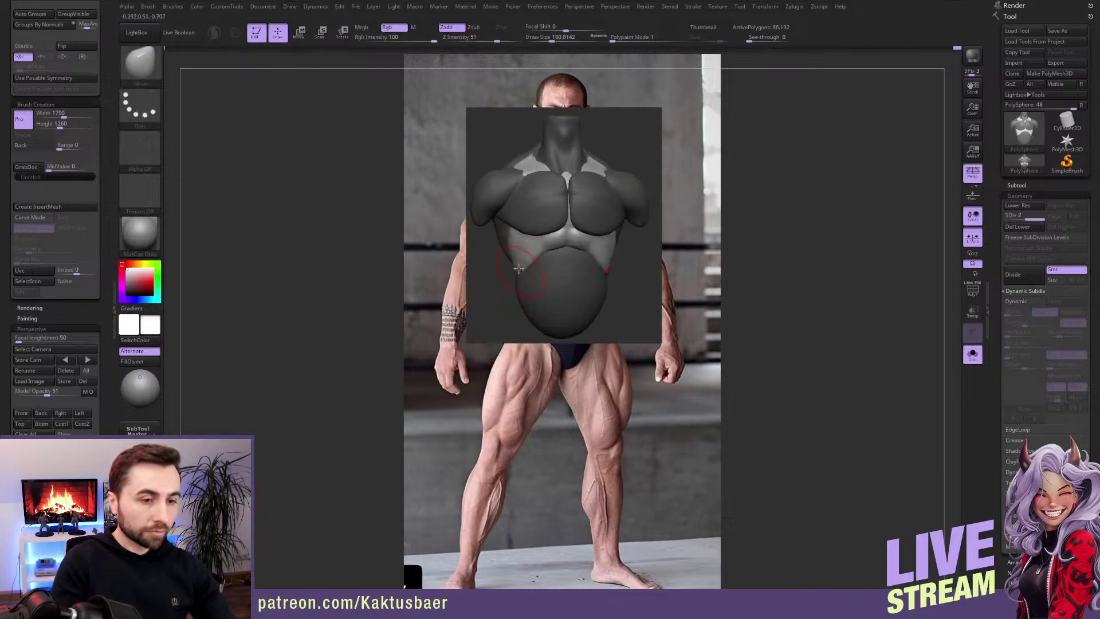
Step: Clear the mask and reshape the abdomen's side profile with the Move brush at draw size about 145
right_drag(564, 289, 679, 323)
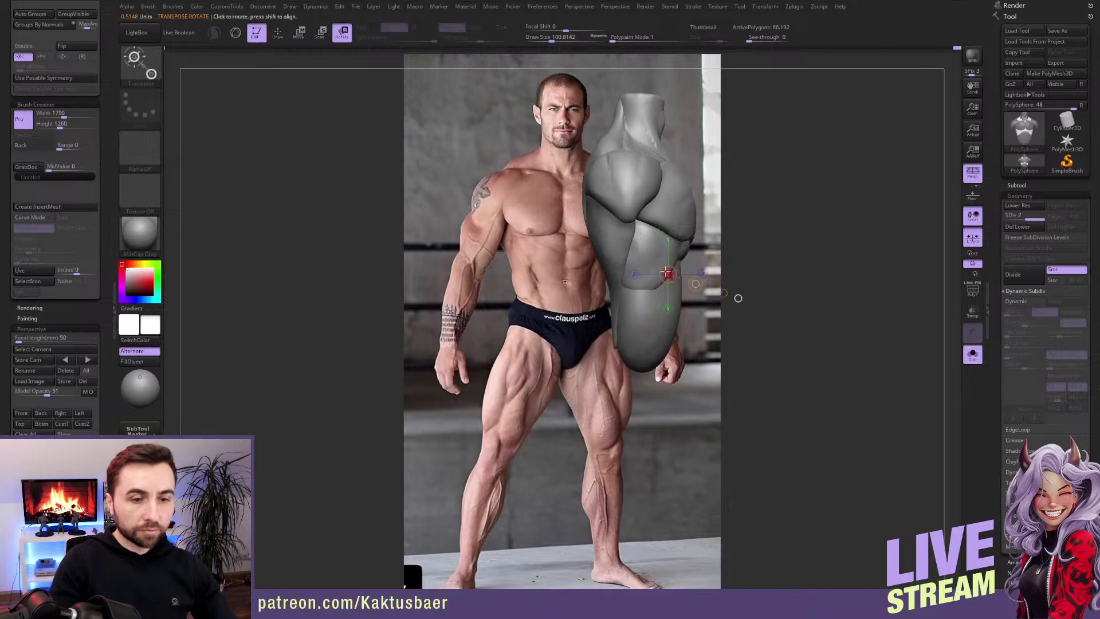
key(])
key(])
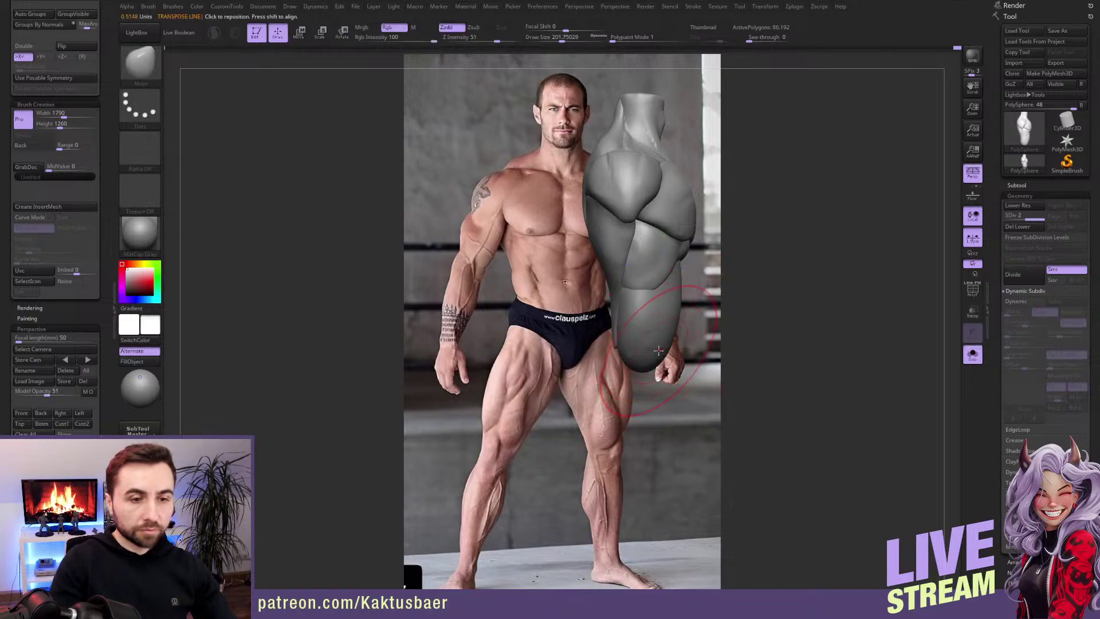
key([)
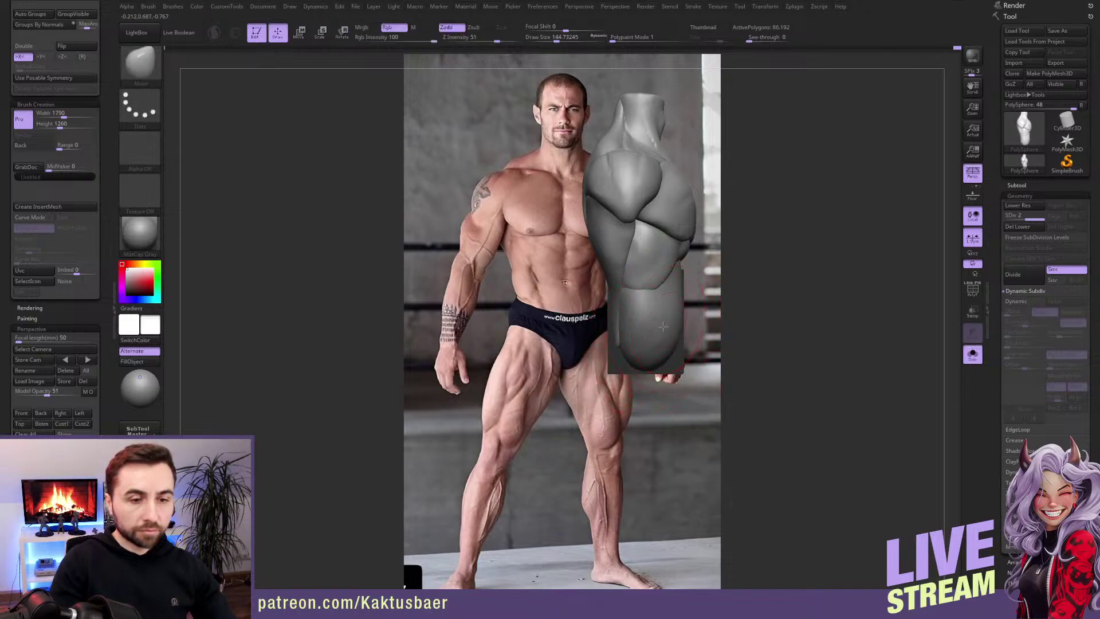
Step: Carve the outer borders of the abdominal muscles into the abdomen with the DamStandard brush at draw size about 46
mouse_move(667, 339)
right_down()
mouse_move(685, 297)
mouse_move(672, 299)
mouse_move(682, 318)
mouse_move(654, 307)
right_up()
key([)
key([)
key(b)
key(c)
key(b)
key([)
key(b)
key(d)
key(s)
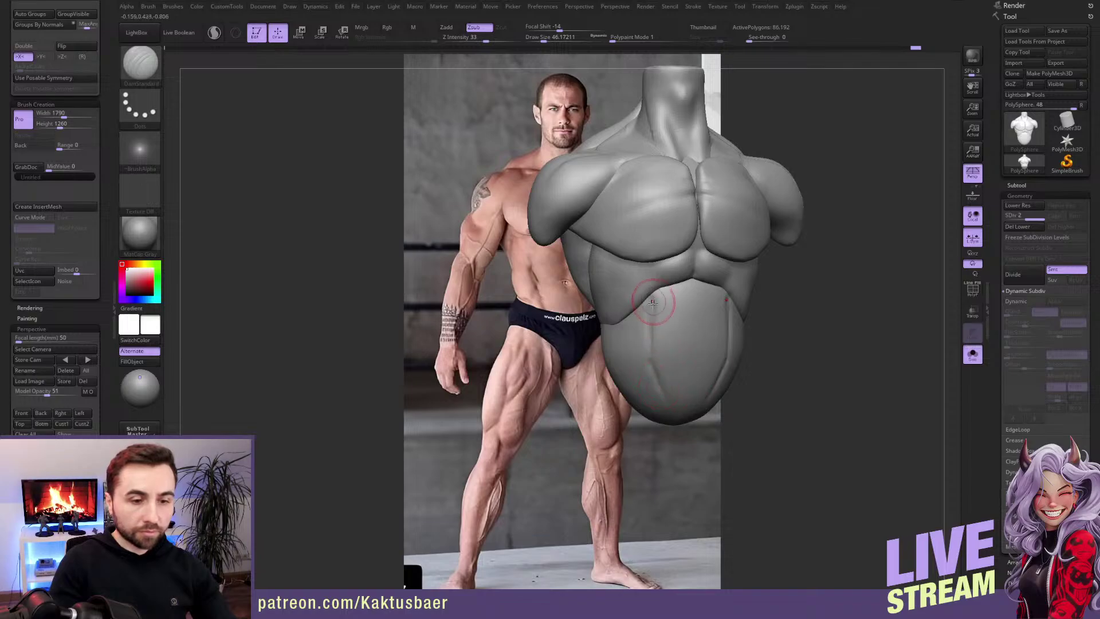
Step: Refine the abdominal border lines against the front reference with the chest hidden and transparency on, and restore all parts to solid display
click(21, 413)
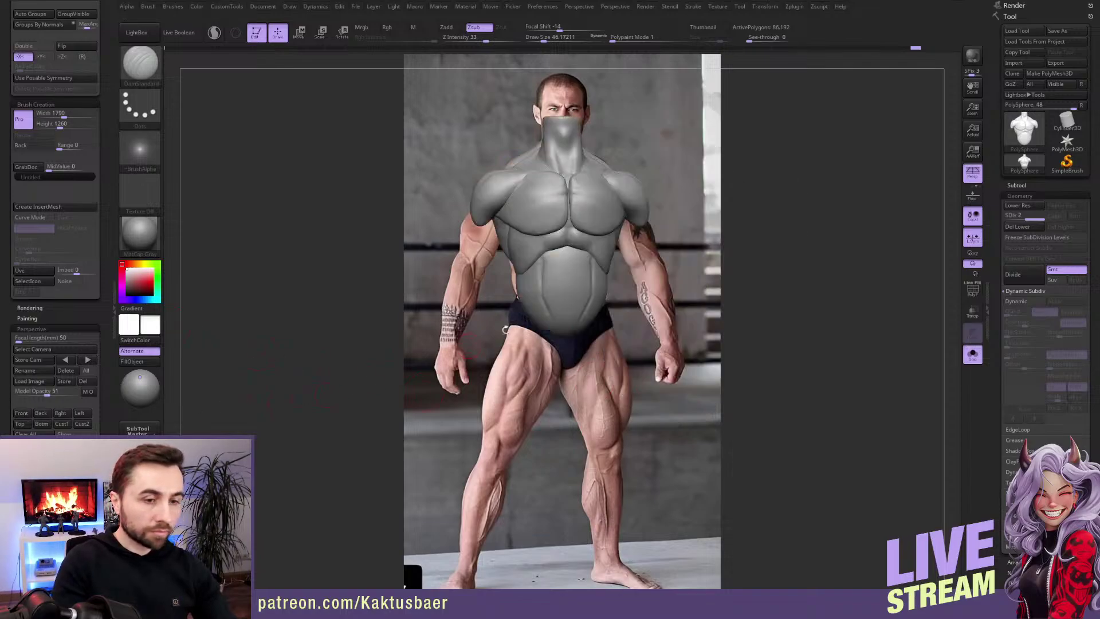
ctrl+alt+shift+click(564, 295)
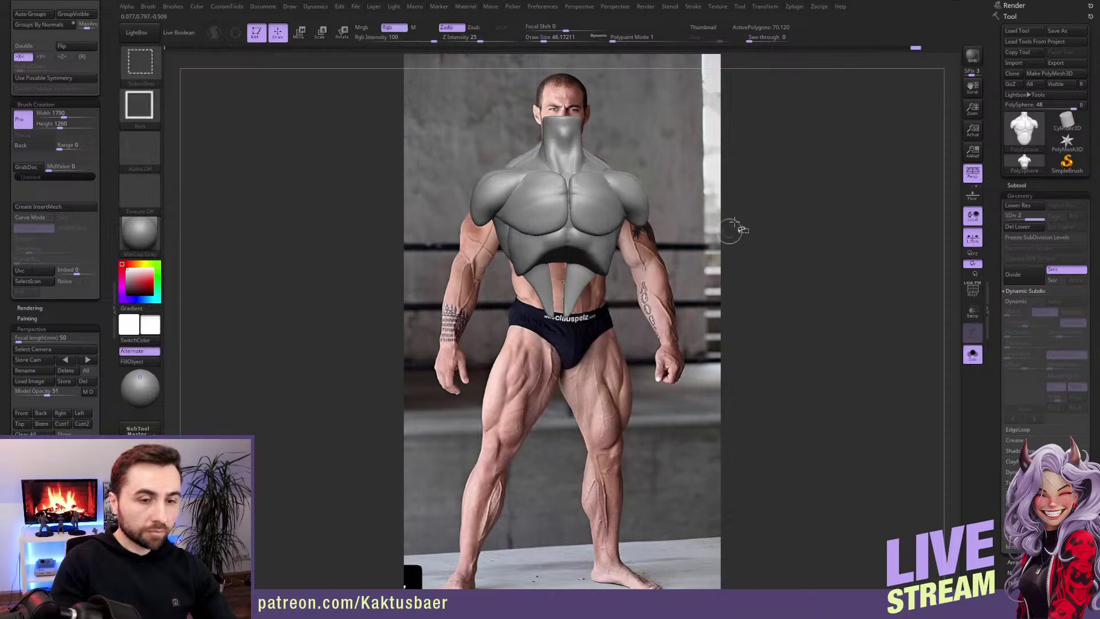
ctrl+shift+drag(726, 228, 733, 320)
key(alt)
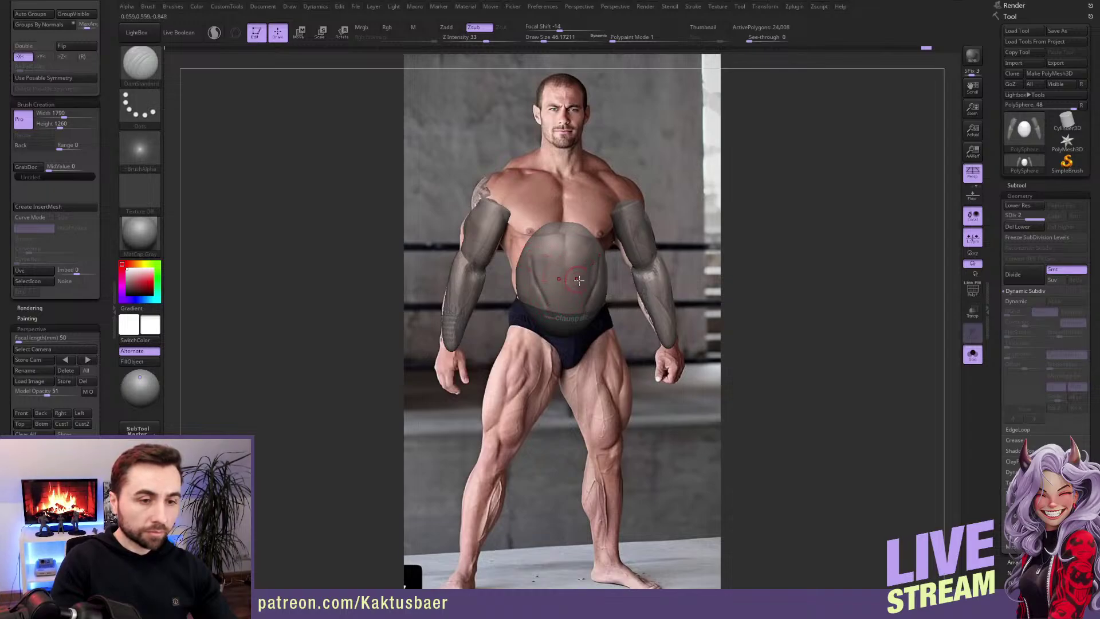
alt+right_drag(578, 279, 681, 307)
ctrl+shift+click(810, 245)
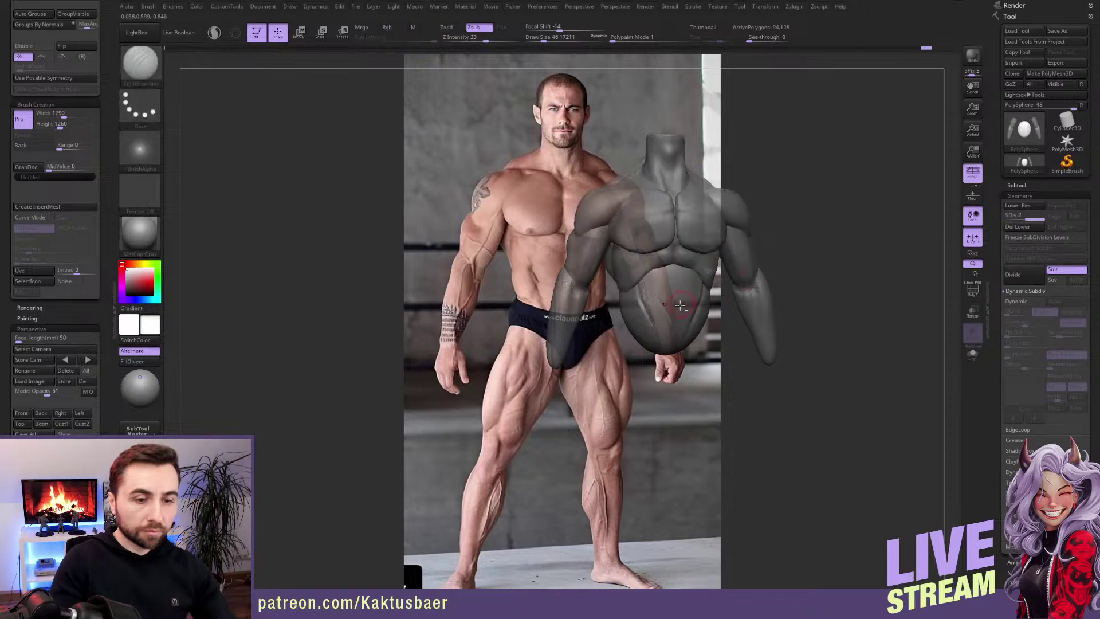
key(ctrl+shift+s)
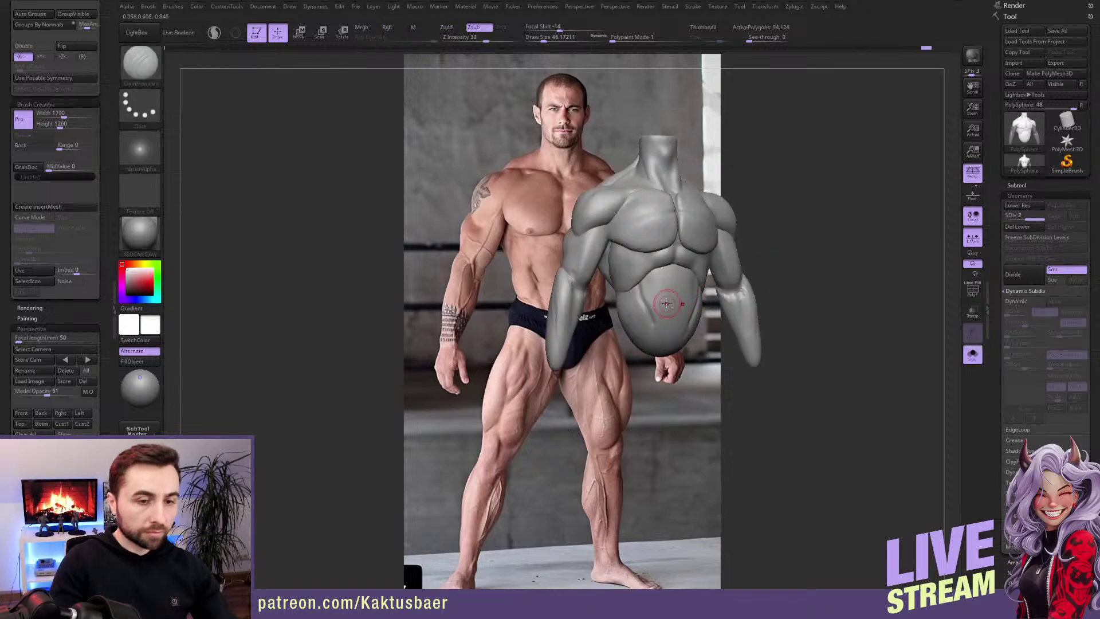
mouse_move(672, 308)
ctrl+right_down()
mouse_move(678, 342)
mouse_move(706, 338)
ctrl+right_up()
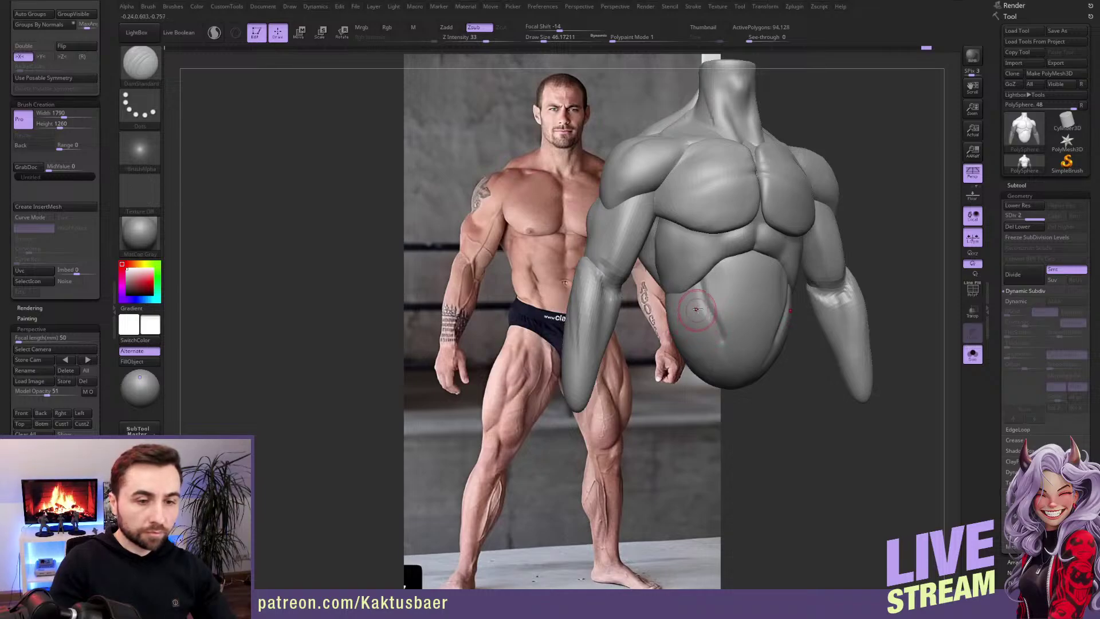
Step: Build up the abdominal muscles, obliques and lower rib cage edges with the ClayBuildup brush at draw sizes between about 37 and 68
key(b)
key(c)
key(b)
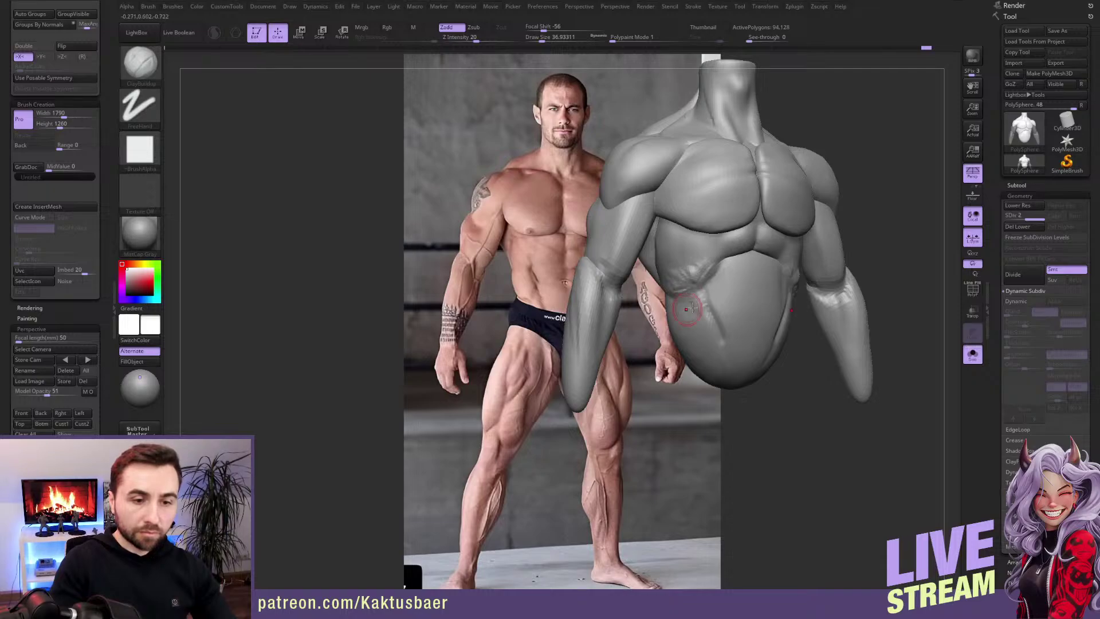
key(bracketright)
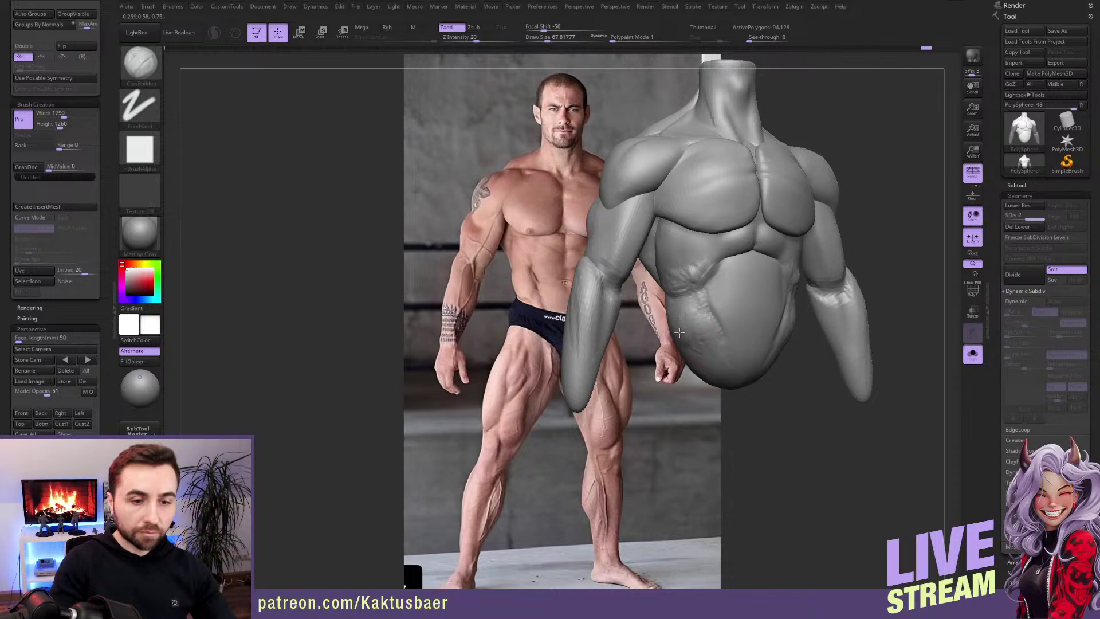
mouse_move(679, 333)
mouse_down()
mouse_move(691, 321)
mouse_move(695, 351)
mouse_move(736, 290)
mouse_move(710, 312)
mouse_move(725, 310)
mouse_up()
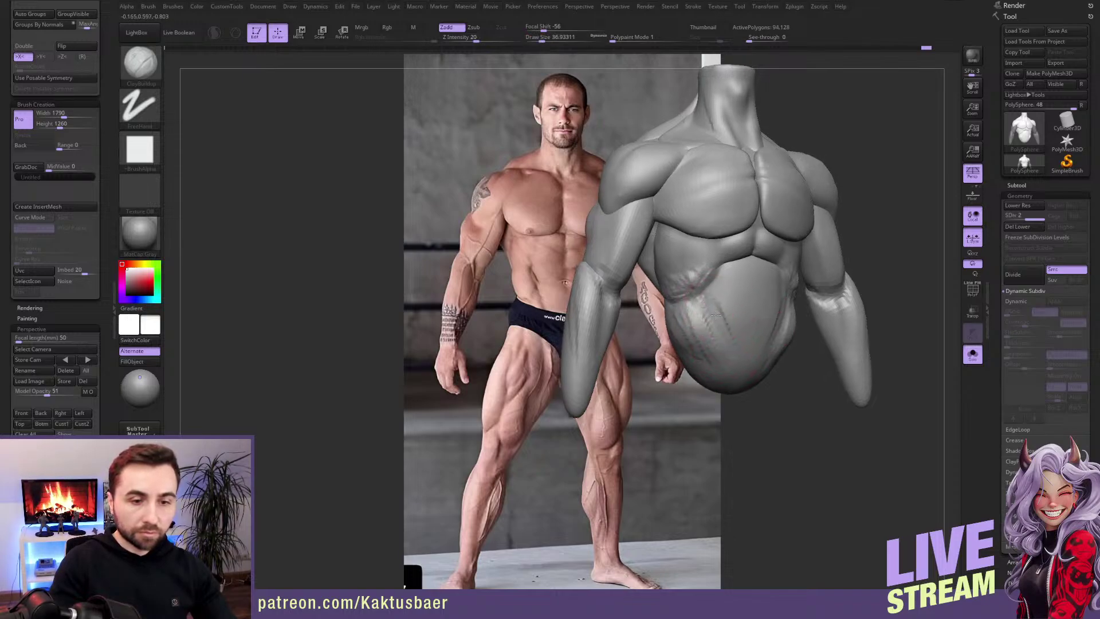
key(bracketleft)
shift+right_drag(724, 310, 748, 285)
mouse_move(748, 285)
mouse_down()
mouse_move(791, 290)
mouse_move(768, 287)
mouse_up()
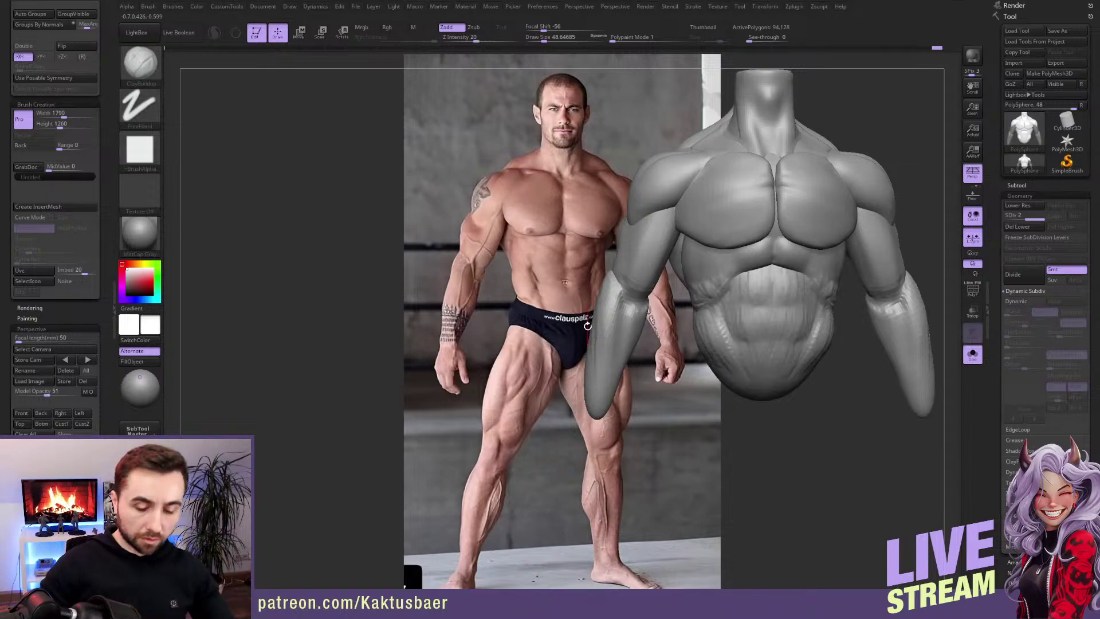
key(alt+Tab)
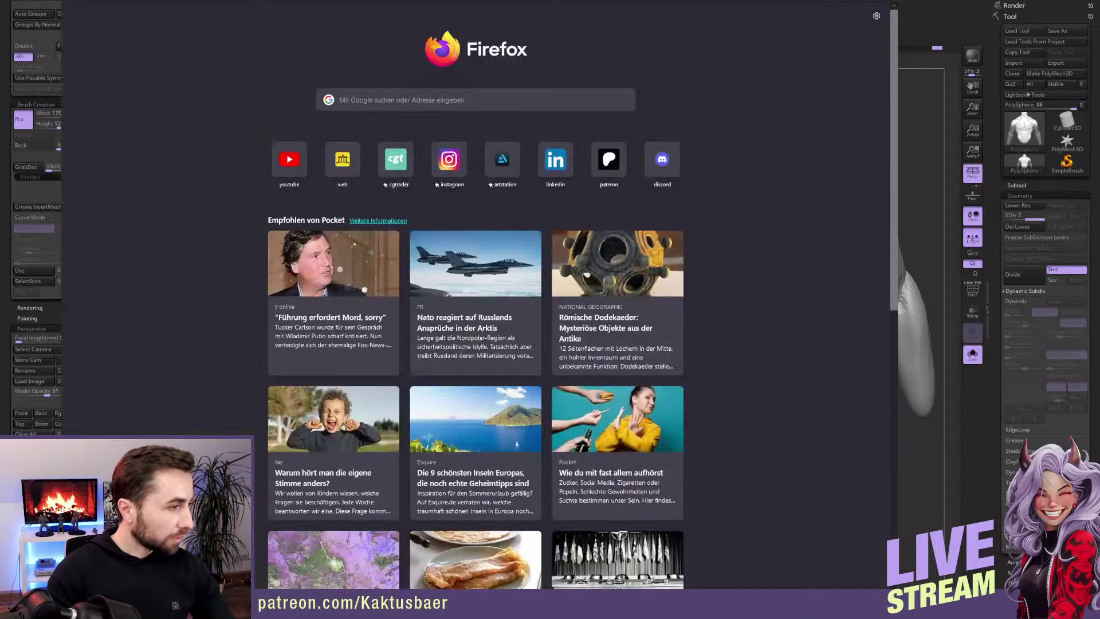
key(alt+Tab)
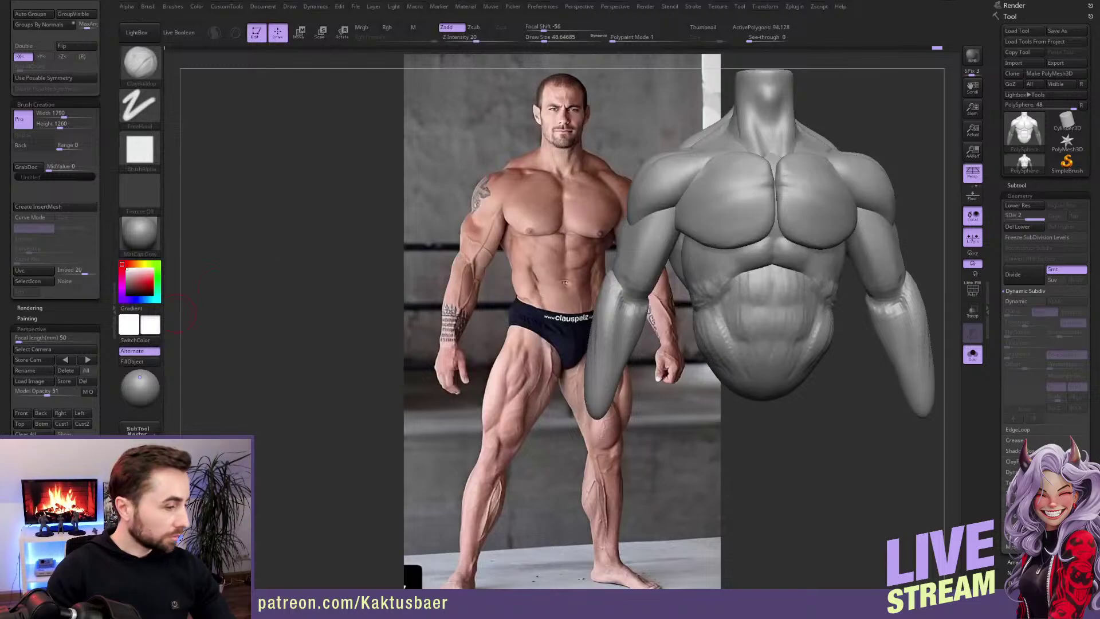
key(alt+Tab)
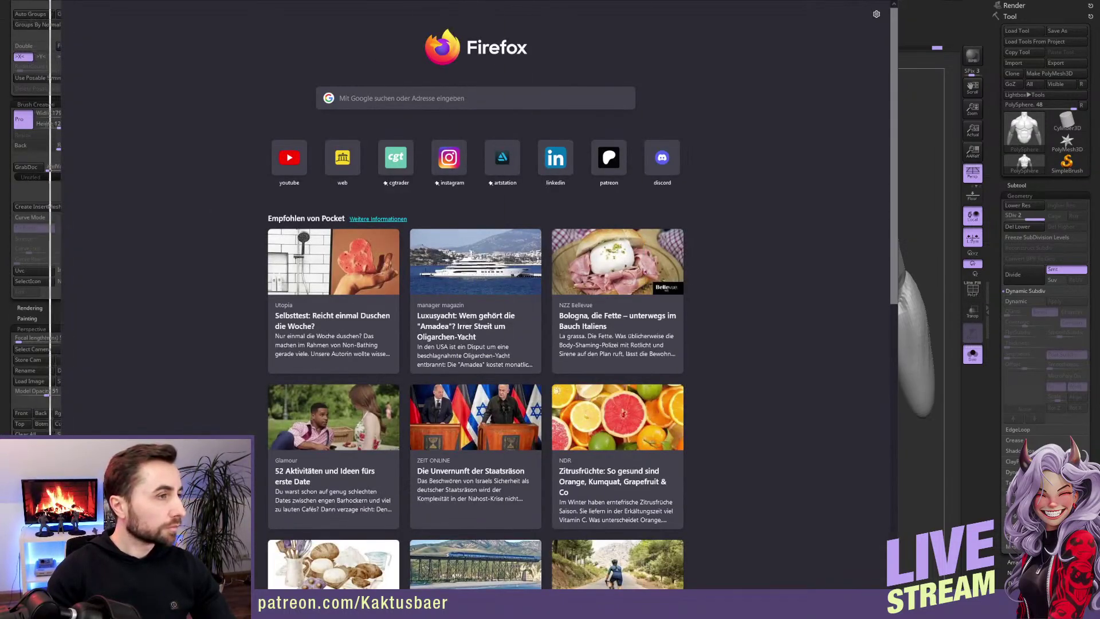
key(alt+Tab)
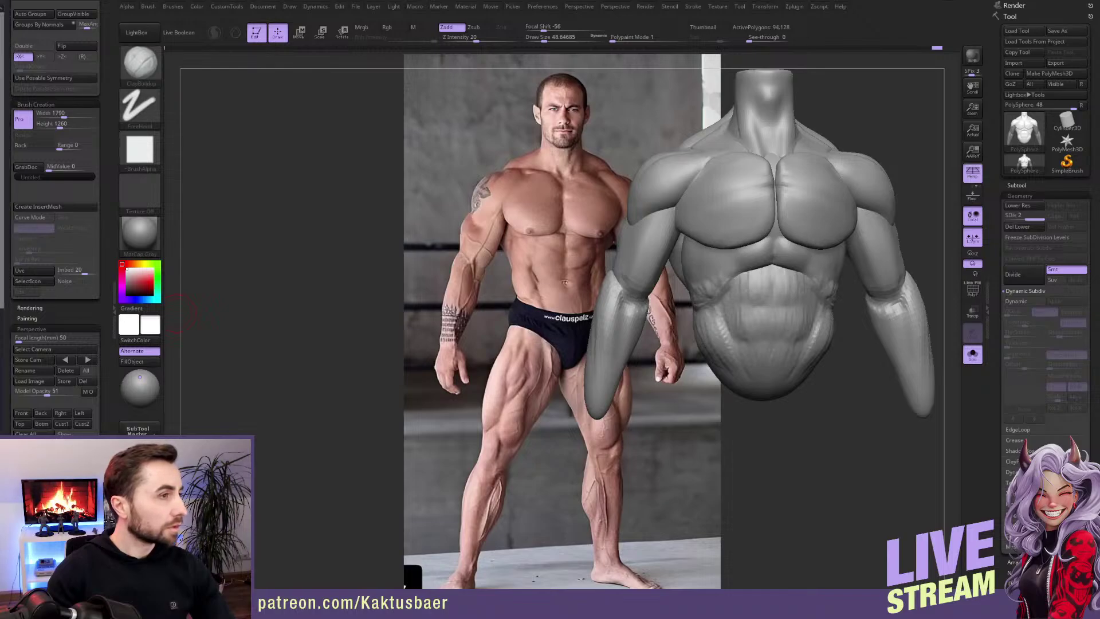
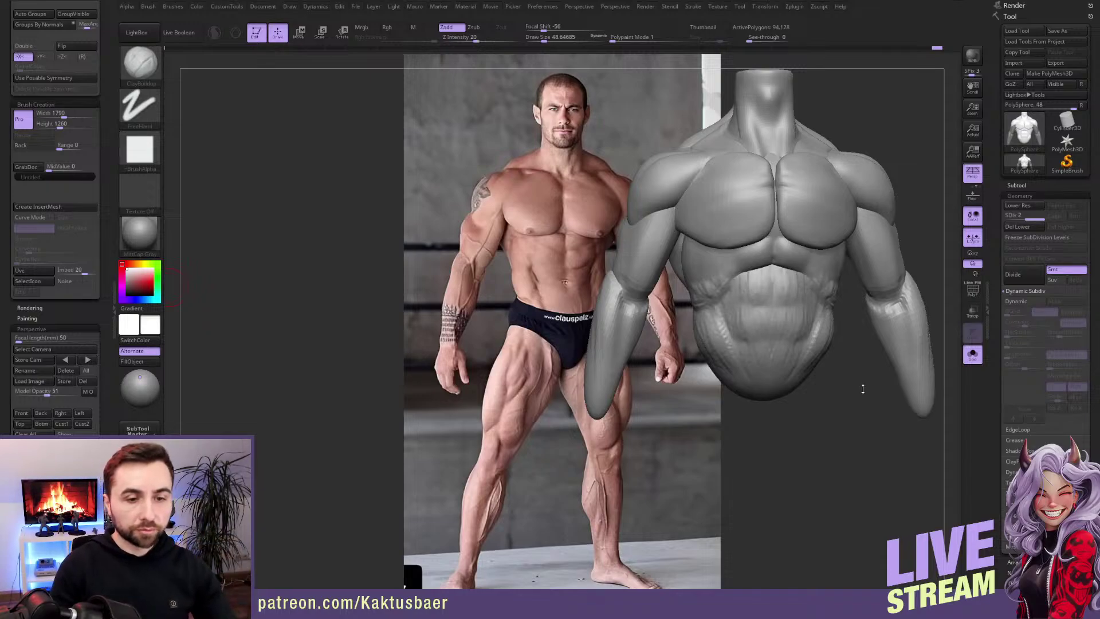
Step: Smooth the clay strokes on the lower rib cage, abdominal muscles and obliques at draw sizes of about 41 to 46
mouse_move(786, 298)
alt+right_down()
mouse_move(822, 305)
mouse_move(802, 276)
alt+right_up()
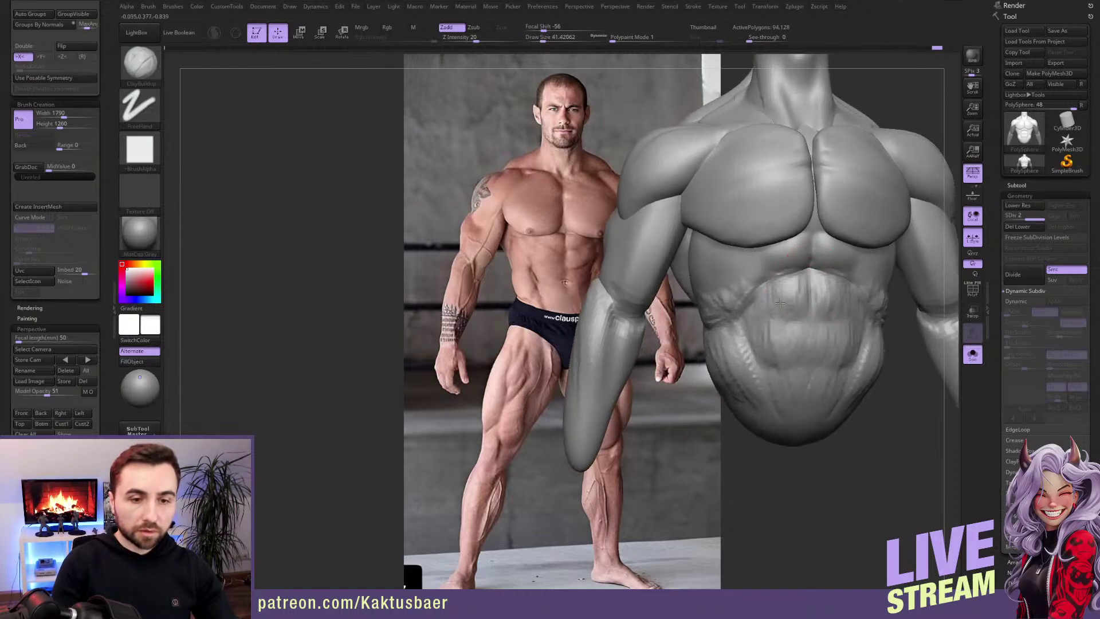
mouse_move(810, 289)
shift+mouse_down()
mouse_move(731, 314)
mouse_move(741, 293)
mouse_move(724, 315)
shift+mouse_up()
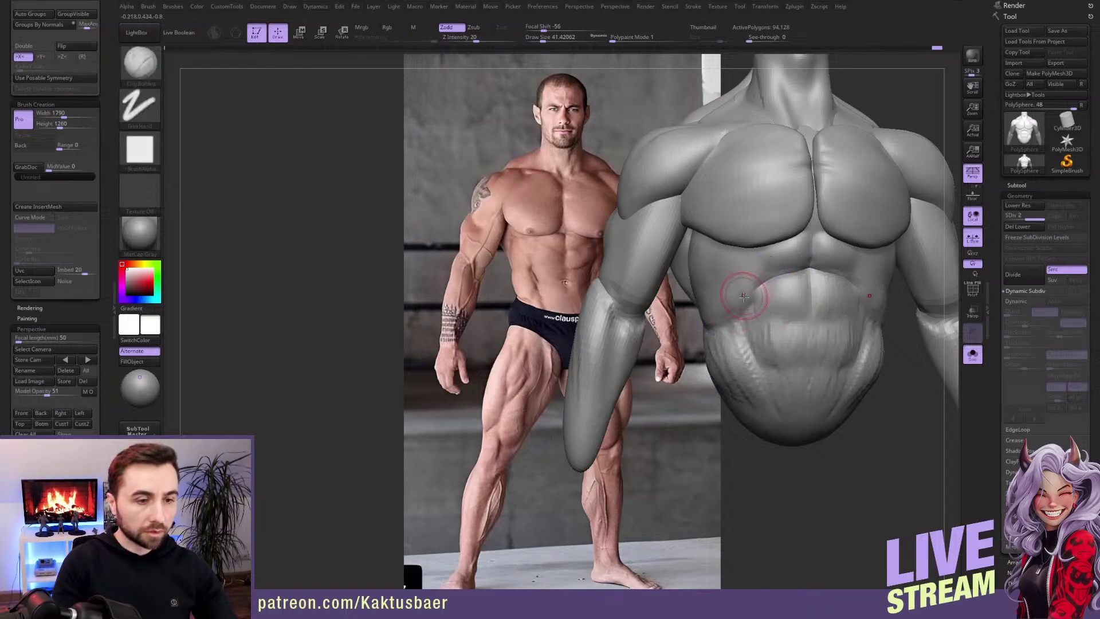
mouse_move(745, 312)
right_down()
mouse_move(780, 314)
mouse_move(731, 301)
right_up()
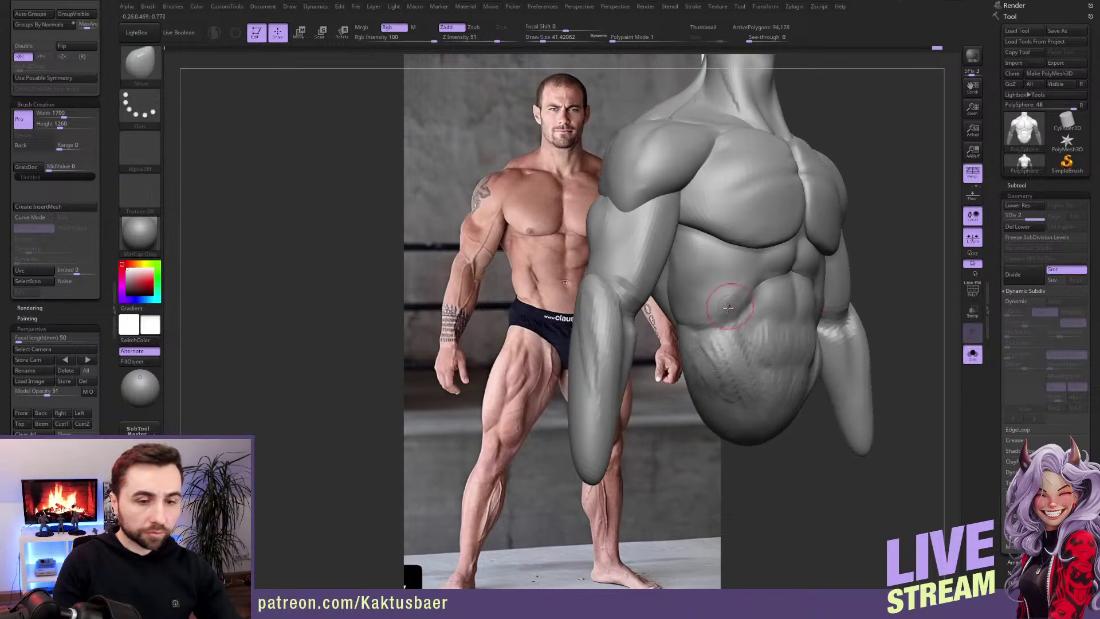
mouse_move(732, 321)
shift+mouse_down()
mouse_move(688, 287)
mouse_move(731, 330)
shift+mouse_up()
right_drag(797, 324, 768, 321)
shift+drag(774, 322, 771, 351)
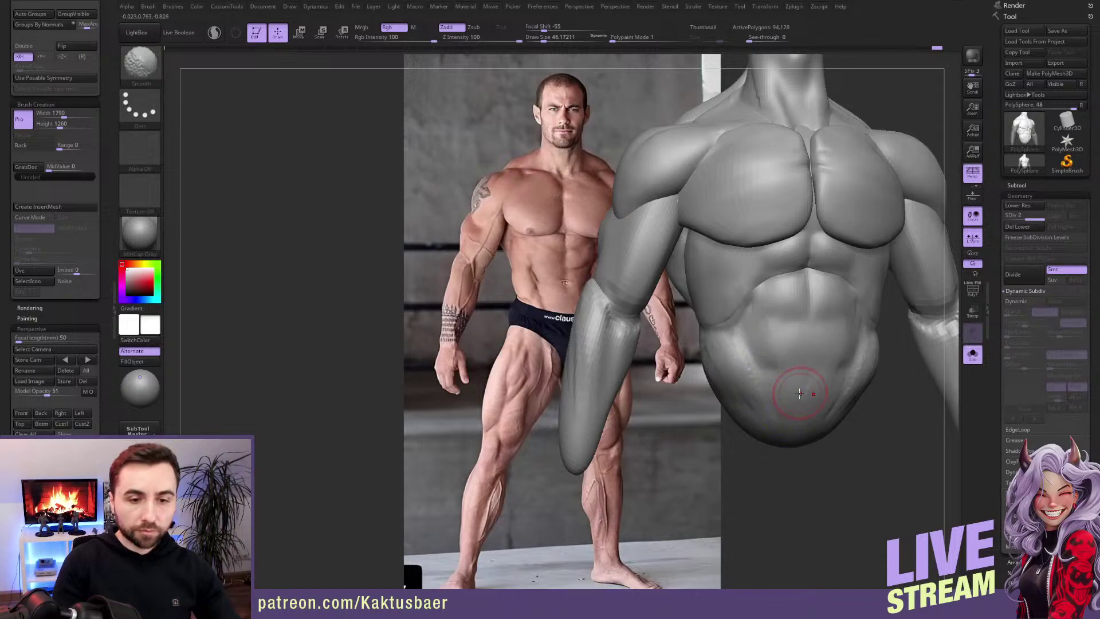
mouse_move(798, 393)
right_down()
mouse_move(794, 364)
mouse_move(764, 357)
right_up()
shift+drag(797, 344, 742, 367)
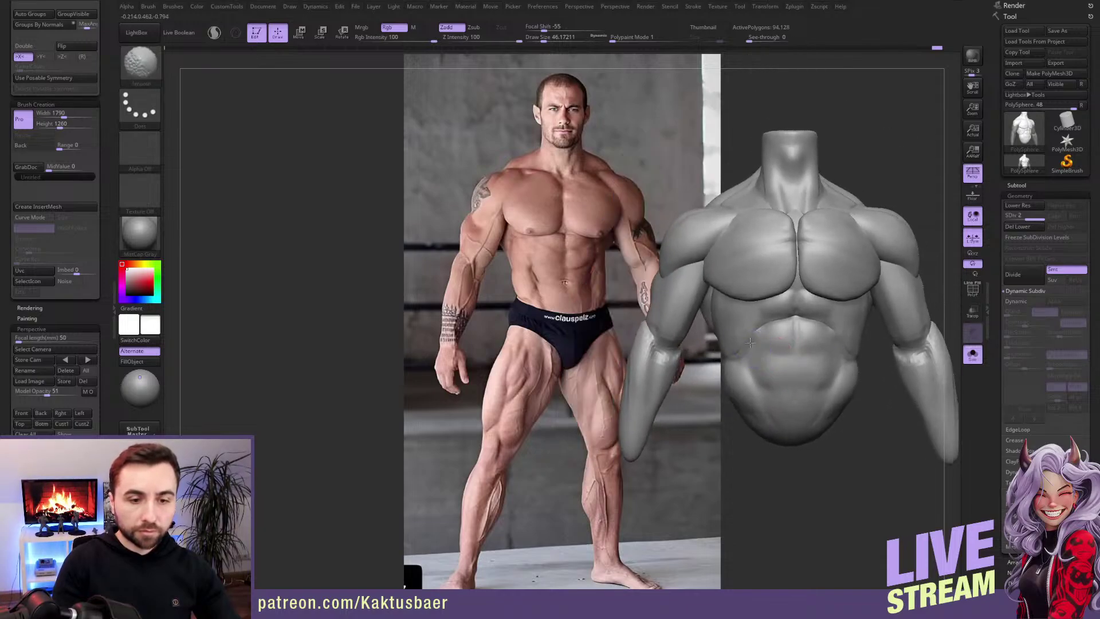
Step: Adjust the waist and obliques against the front reference with the Move brush at draw sizes of about 112 to 124
alt+right_drag(793, 386, 798, 361)
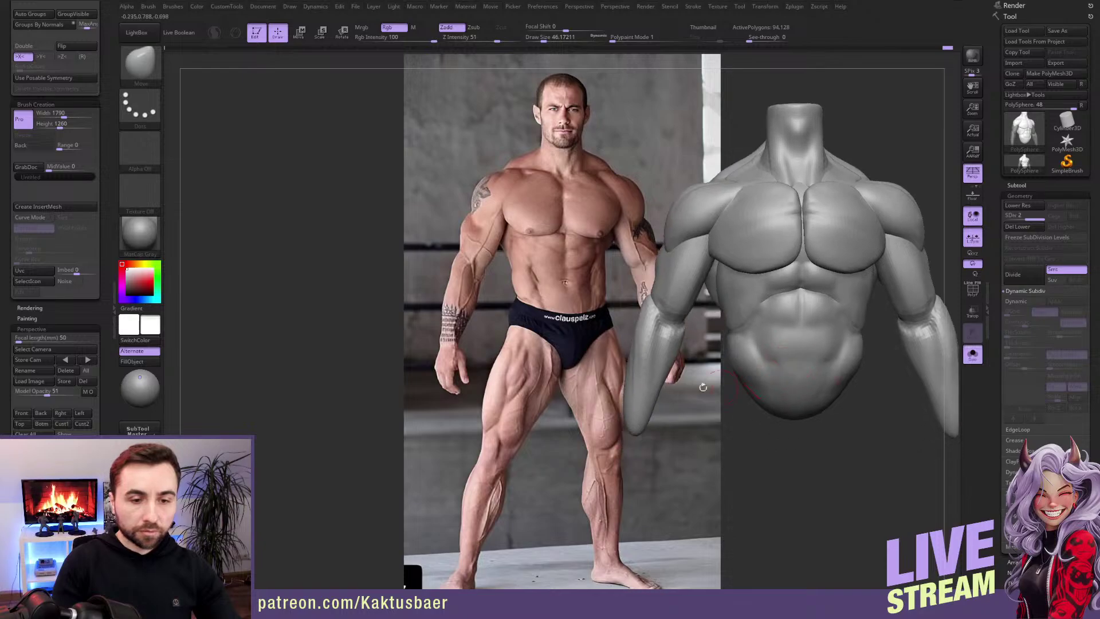
click(41, 413)
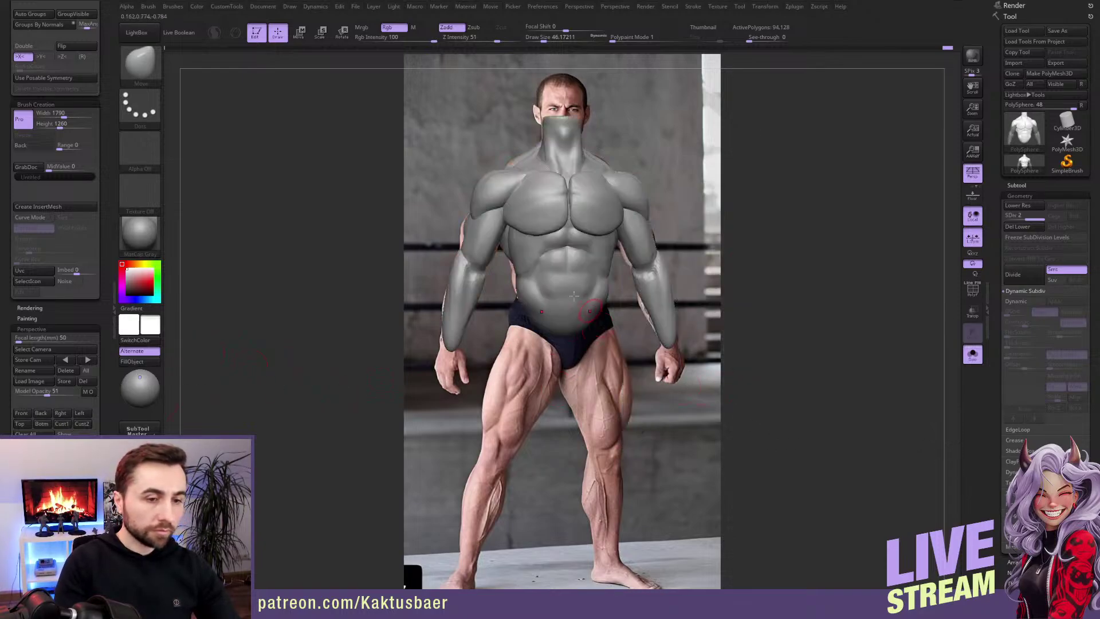
key(bracketright)
key(bracketright)
key(bracketright)
key(bracketright)
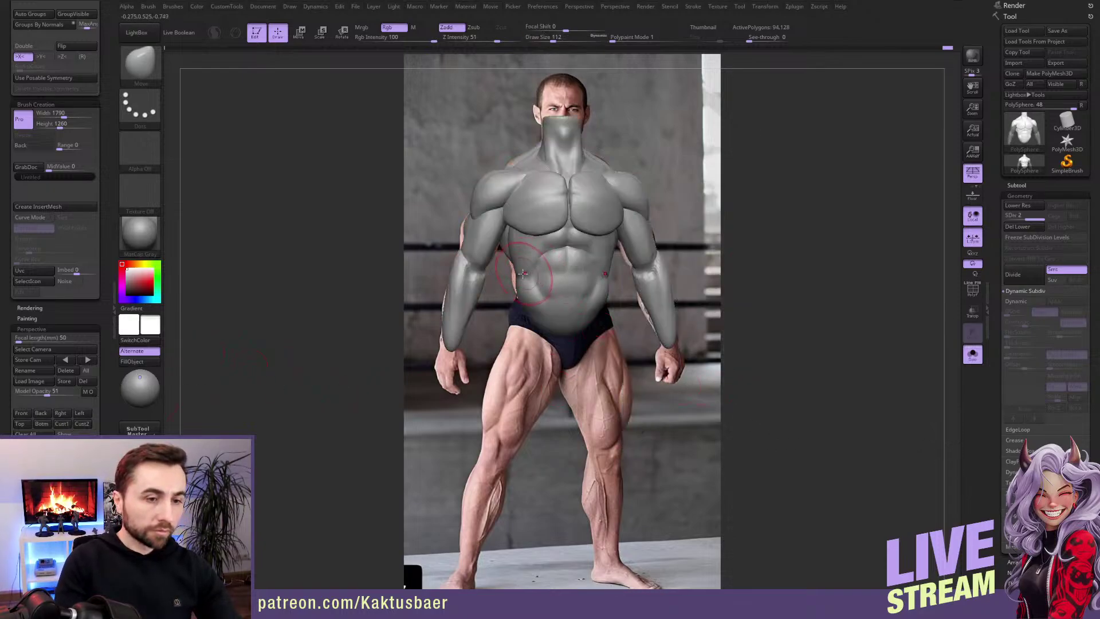
key(bracketleft)
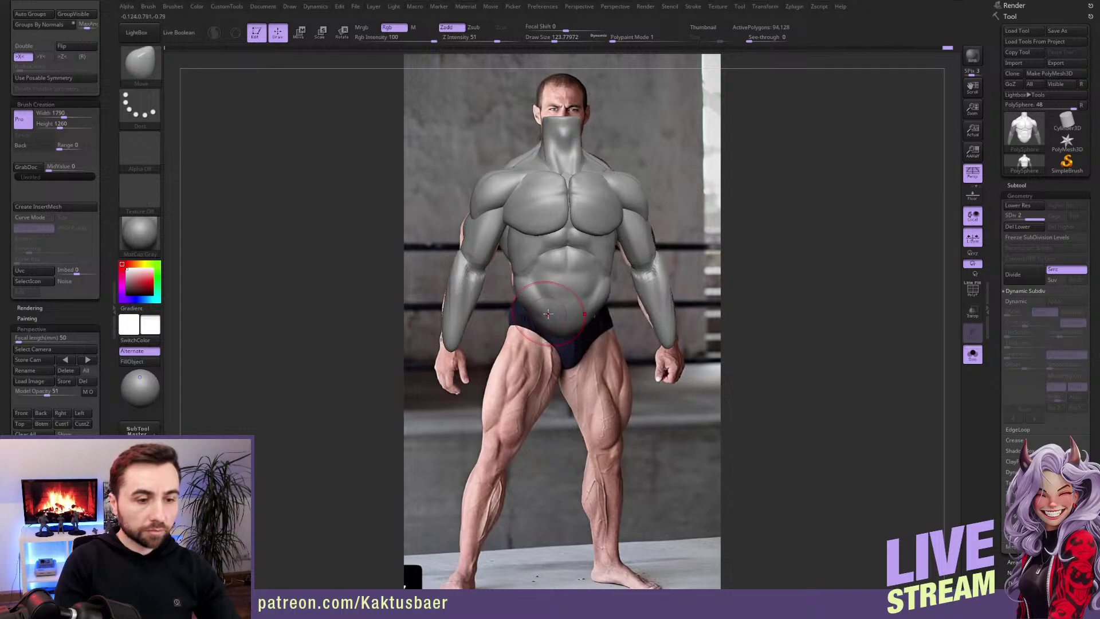
right_drag(578, 283, 613, 359)
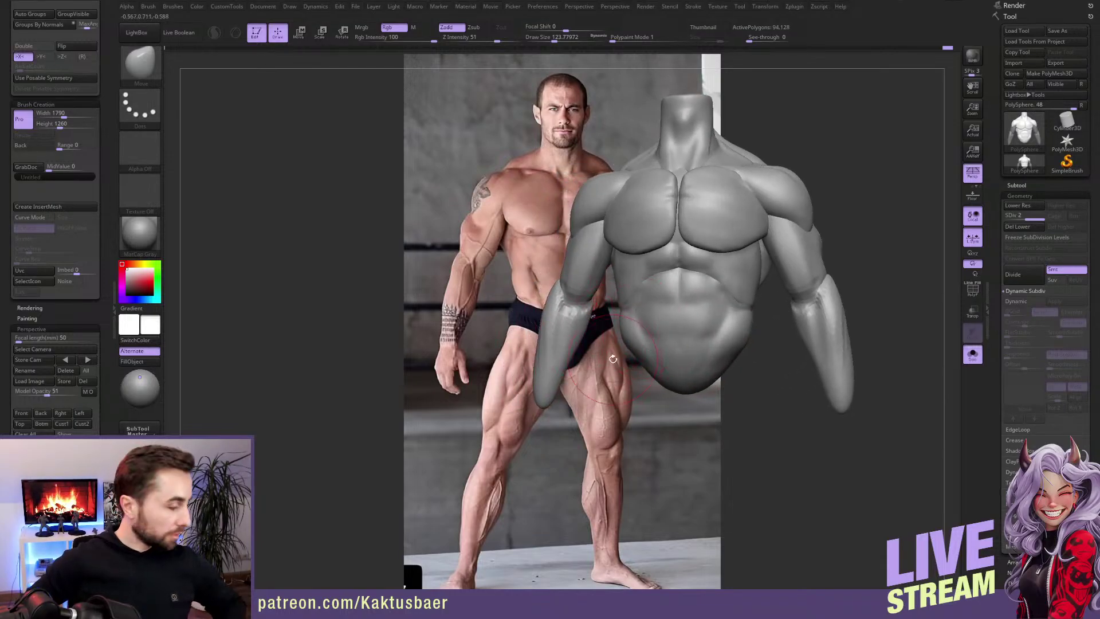
mouse_move(683, 372)
right_down()
mouse_move(690, 310)
mouse_move(703, 312)
mouse_move(659, 206)
right_up()
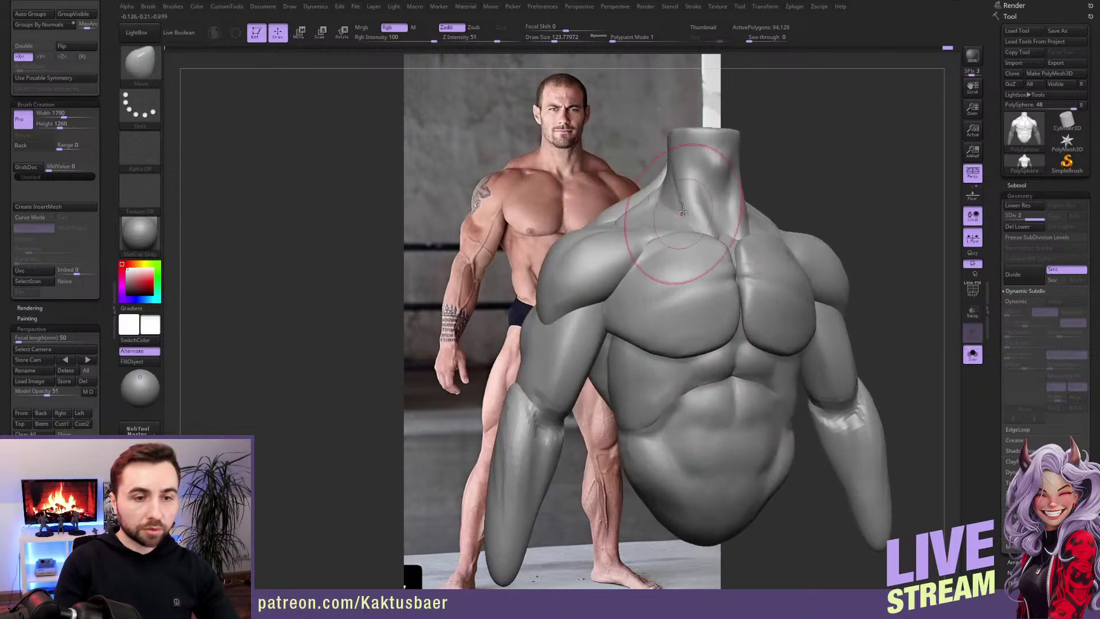
key(shift)
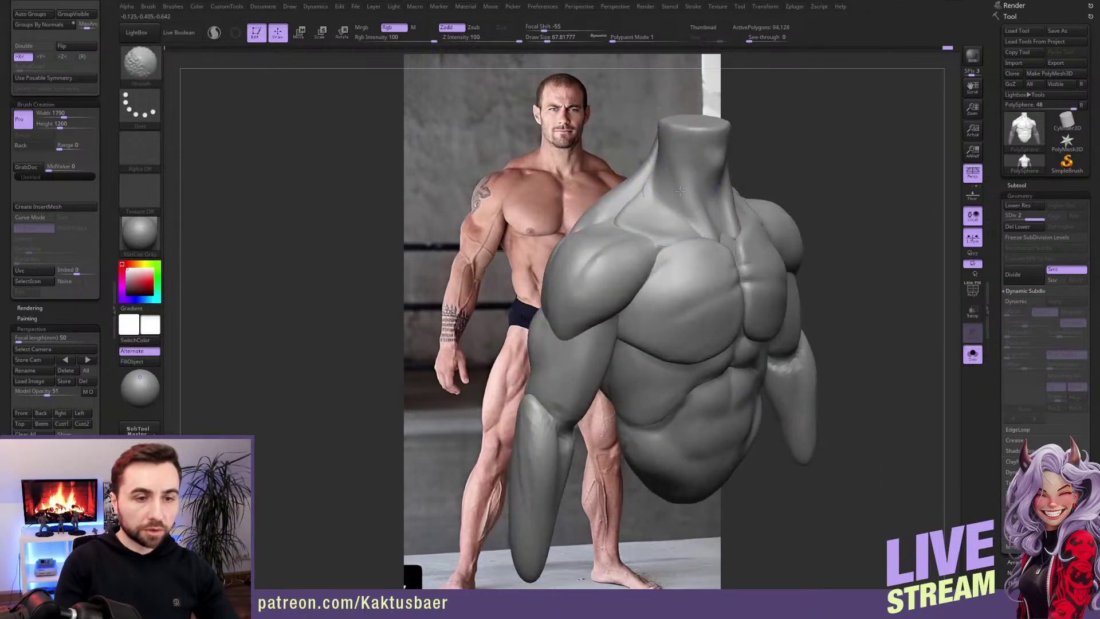
mouse_move(687, 201)
right_down()
mouse_move(664, 215)
mouse_move(730, 212)
mouse_move(729, 221)
right_up()
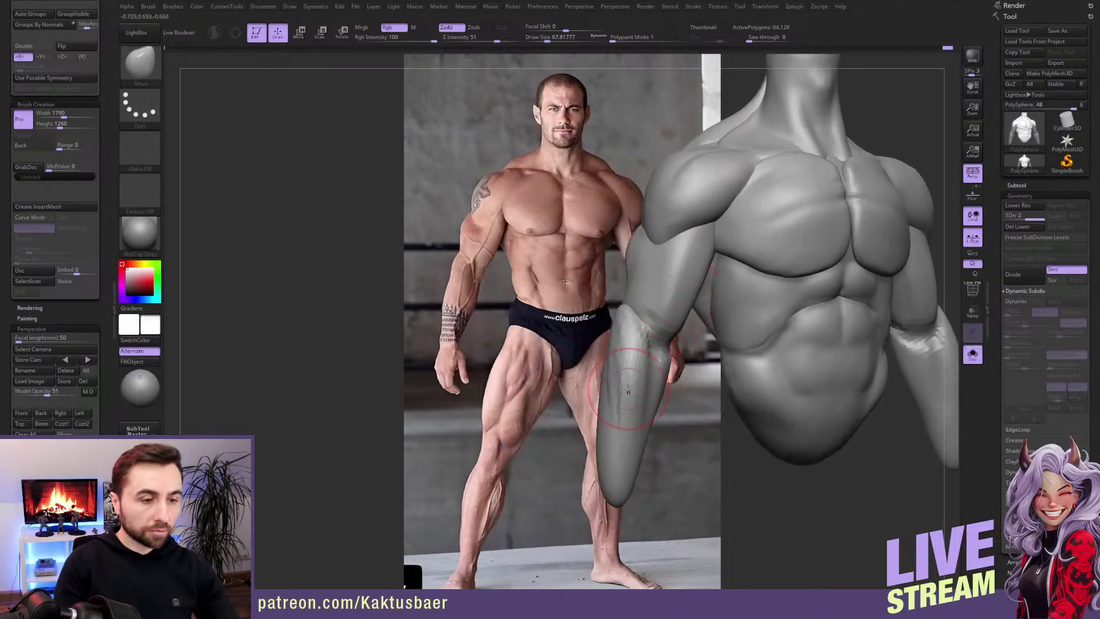
right_drag(621, 400, 603, 365)
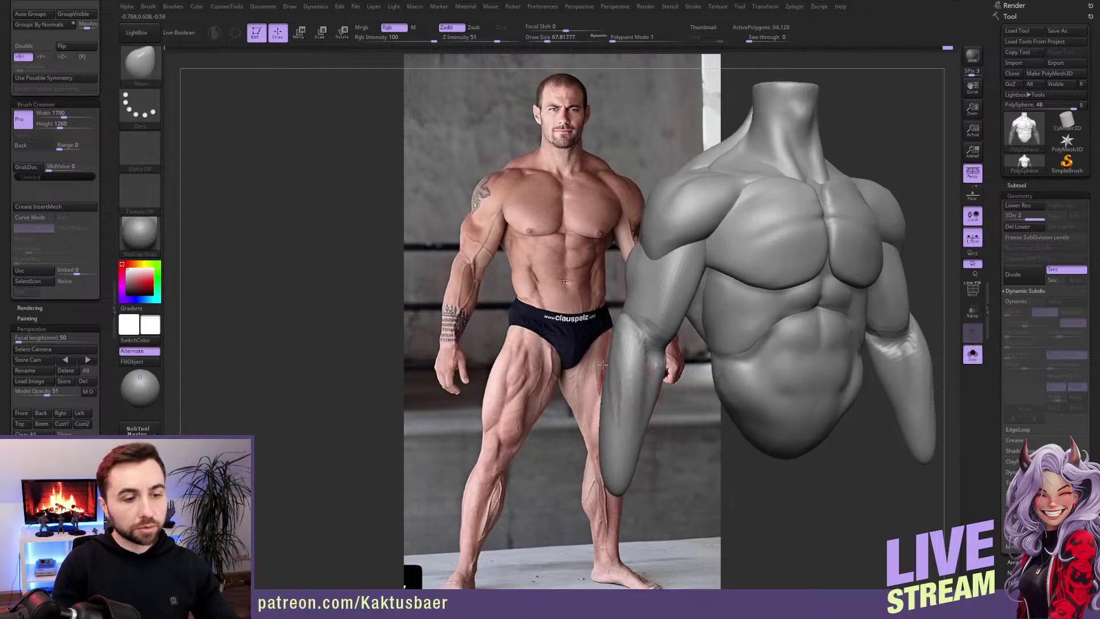
mouse_move(642, 419)
right_down()
mouse_move(780, 278)
mouse_move(717, 265)
right_up()
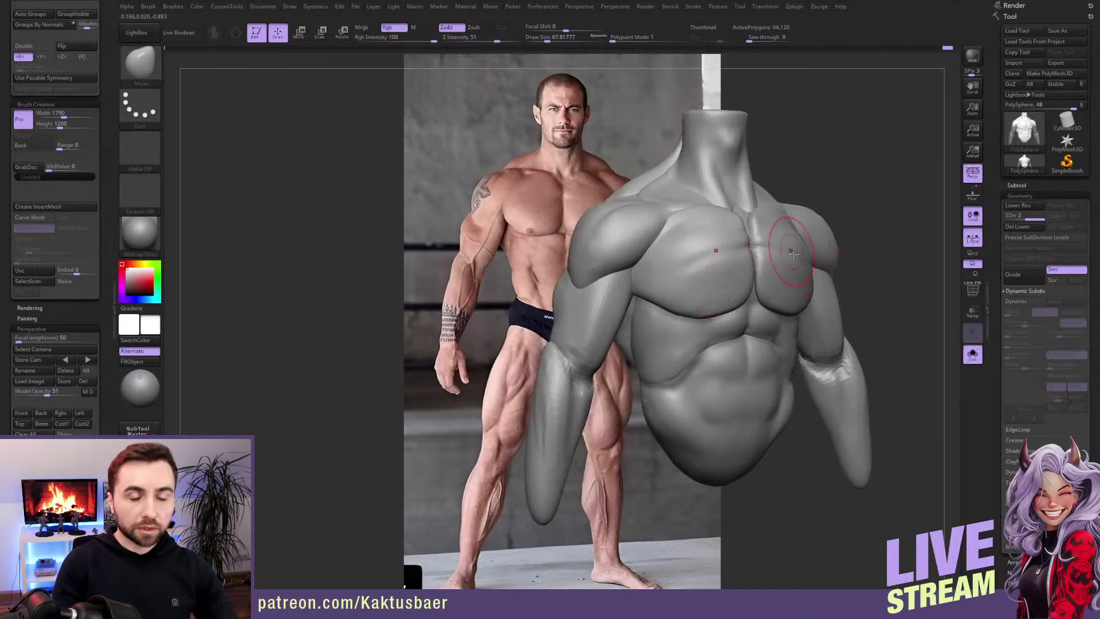
mouse_move(794, 268)
right_down()
mouse_move(762, 252)
mouse_move(811, 231)
mouse_move(899, 238)
right_up()
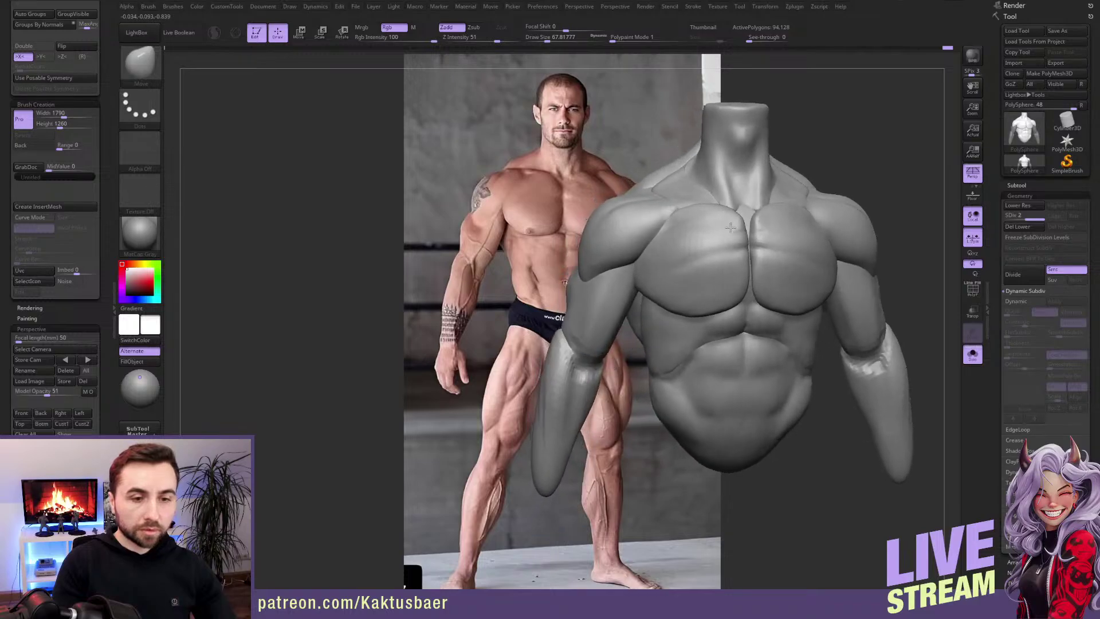
Step: Enable BackfaceMask for the Move brush while everything except the chest muscles is masked, and clear the mask
click(1016, 185)
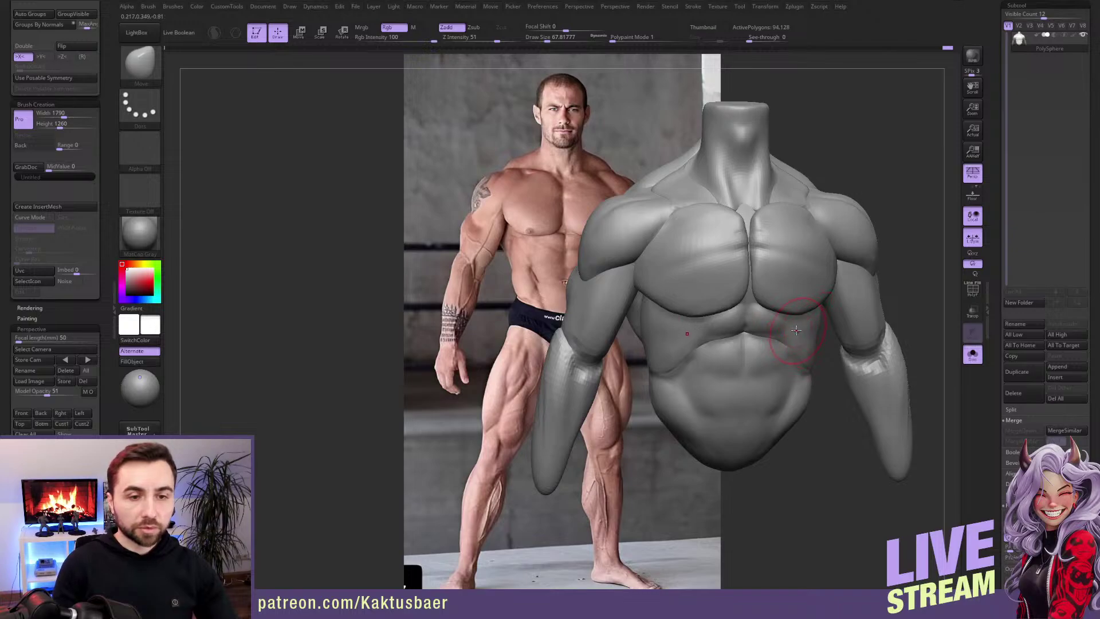
mouse_move(734, 200)
right_down()
mouse_move(723, 188)
mouse_move(713, 194)
mouse_move(718, 219)
right_up()
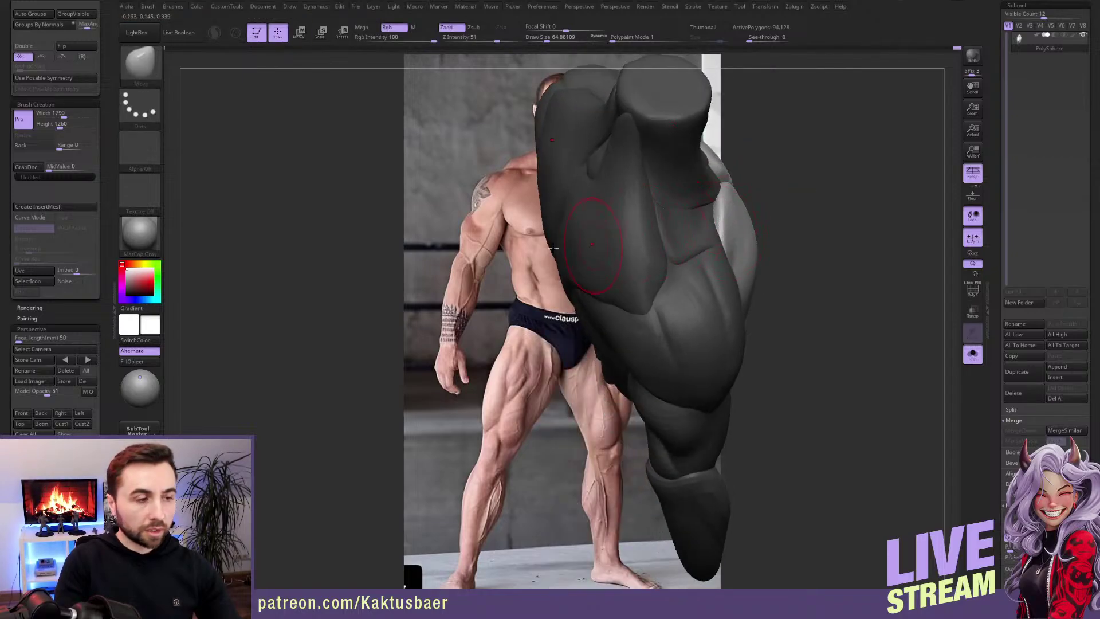
scroll(69, 229, up, 5)
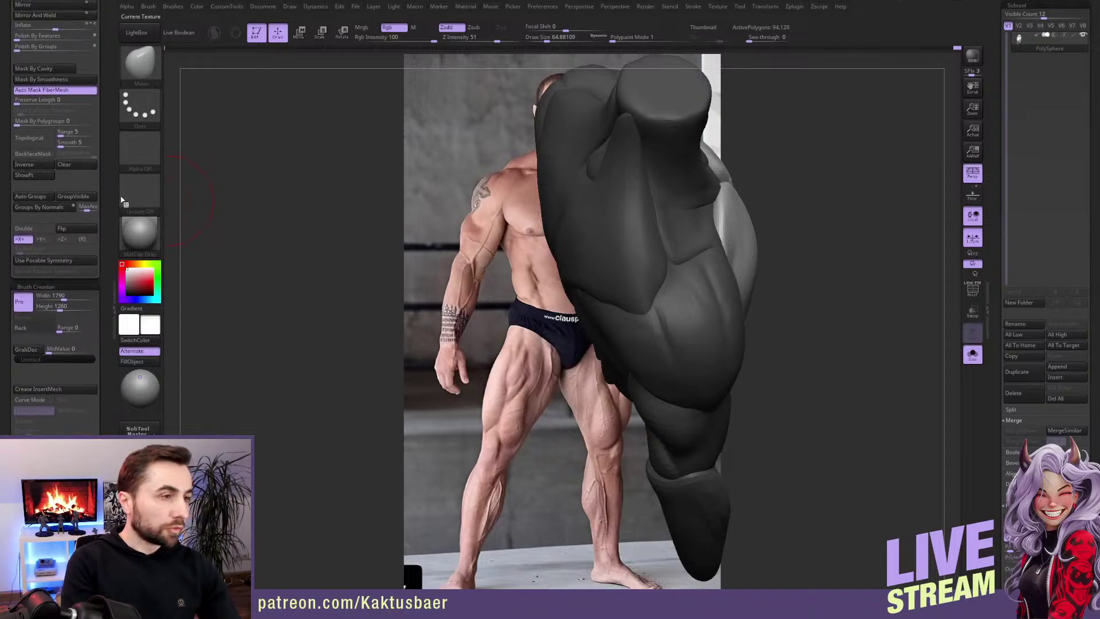
click(49, 154)
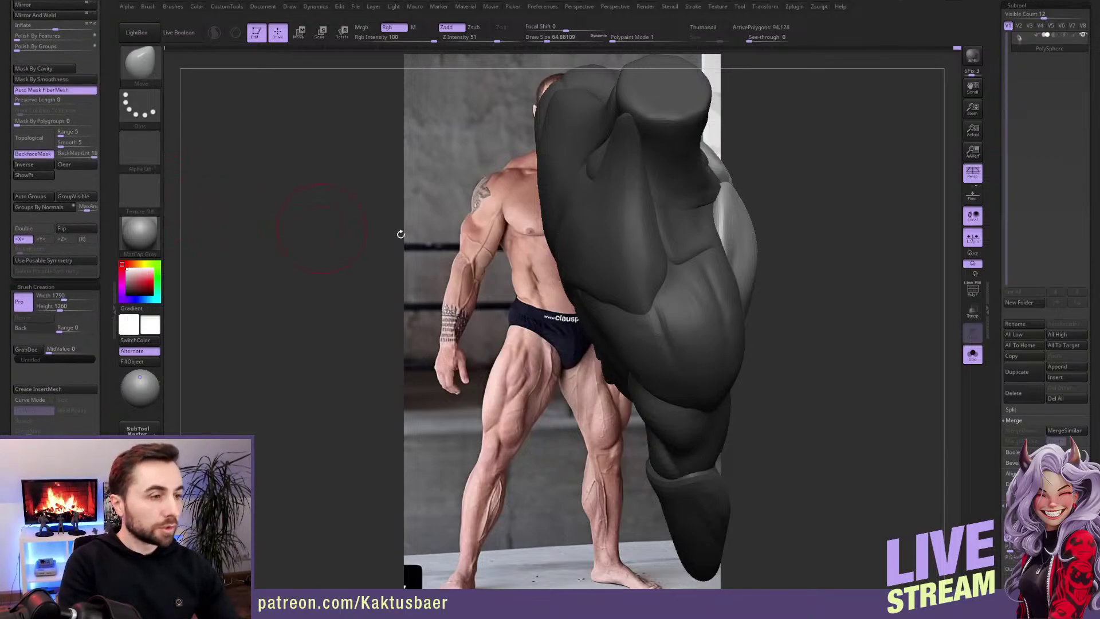
right_drag(705, 221, 686, 185)
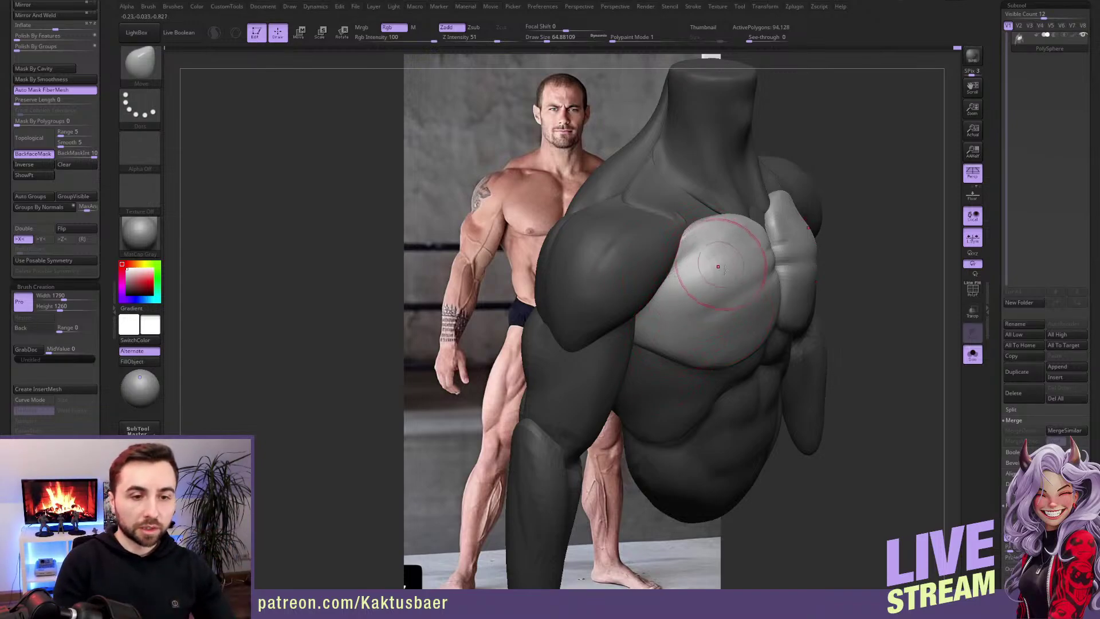
mouse_move(720, 277)
right_down()
mouse_move(750, 310)
mouse_move(714, 294)
right_up()
ctrl+drag(887, 238, 904, 255)
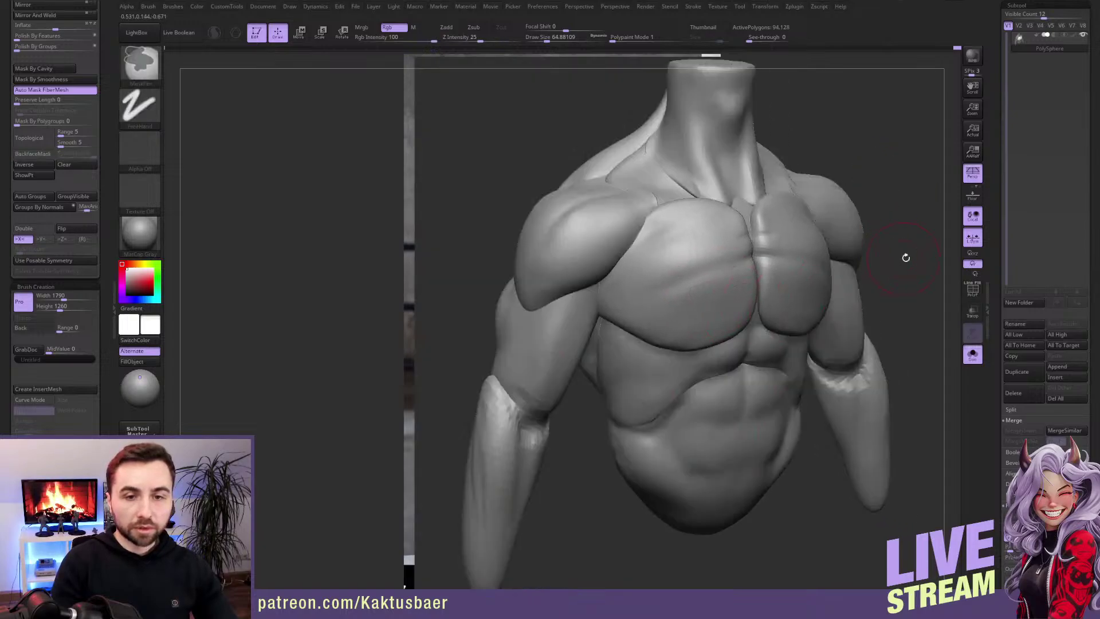
click(974, 338)
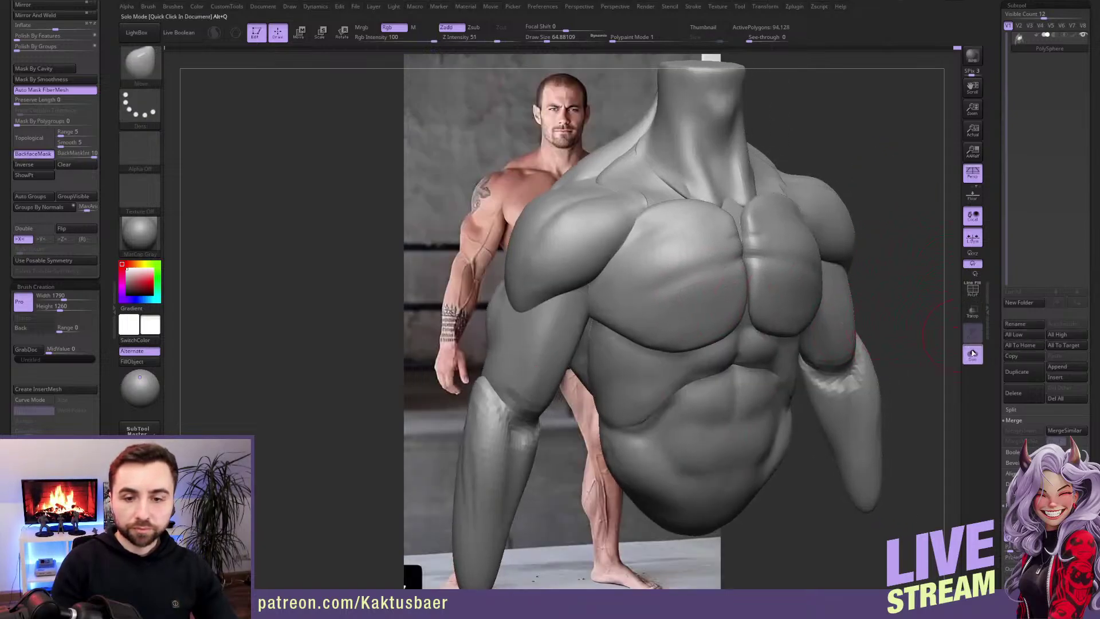
scroll(997, 354, down, 2)
scroll(998, 353, down, 4)
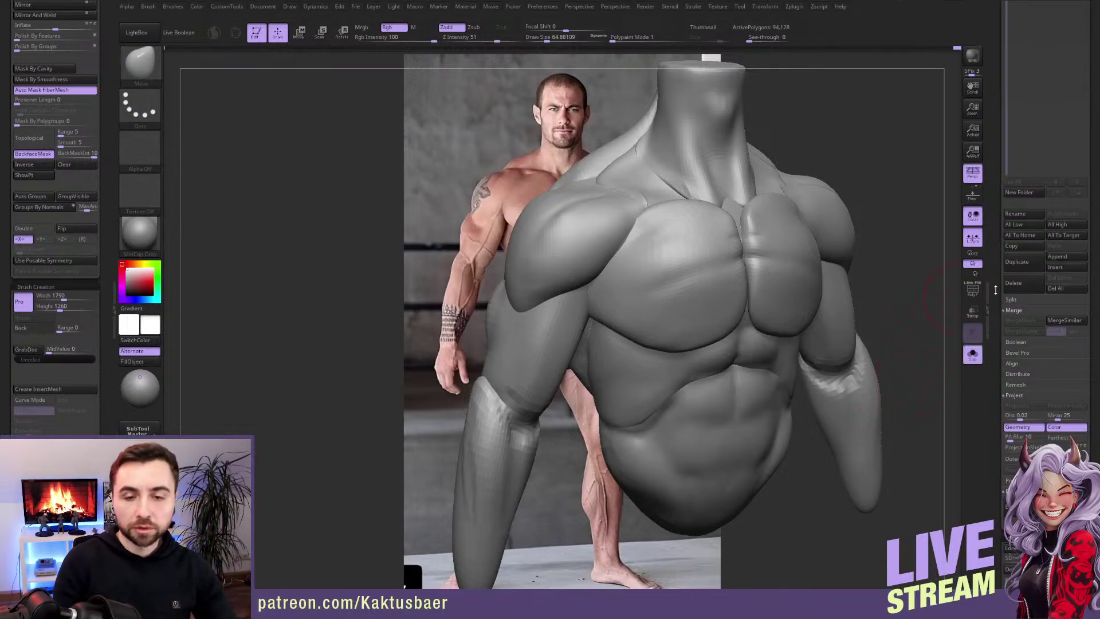
scroll(996, 302, down, 2)
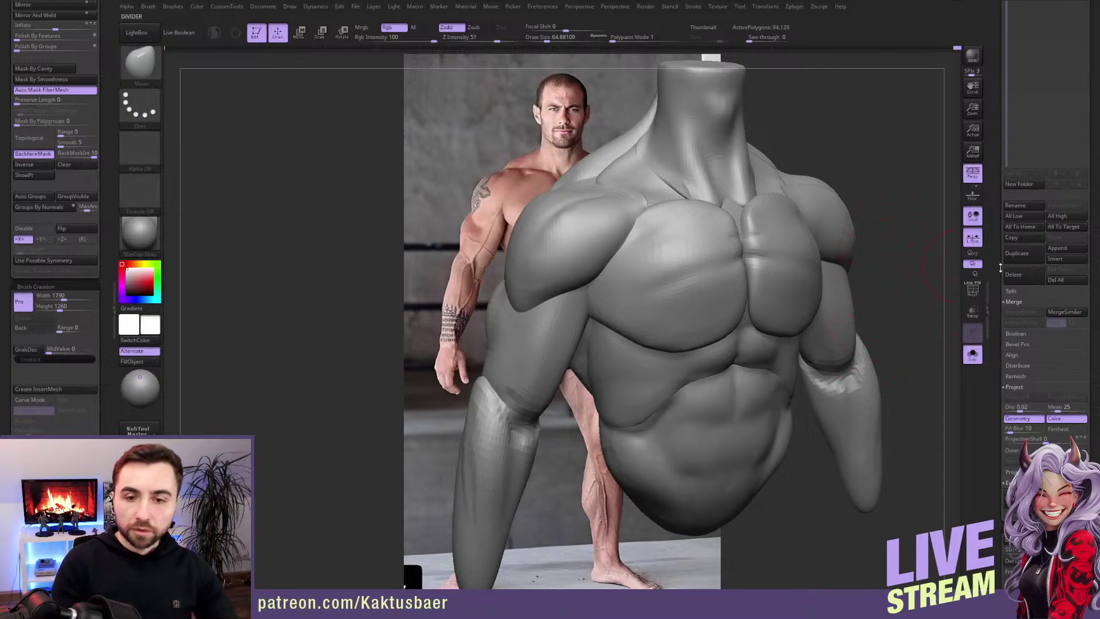
scroll(995, 269, down, 2)
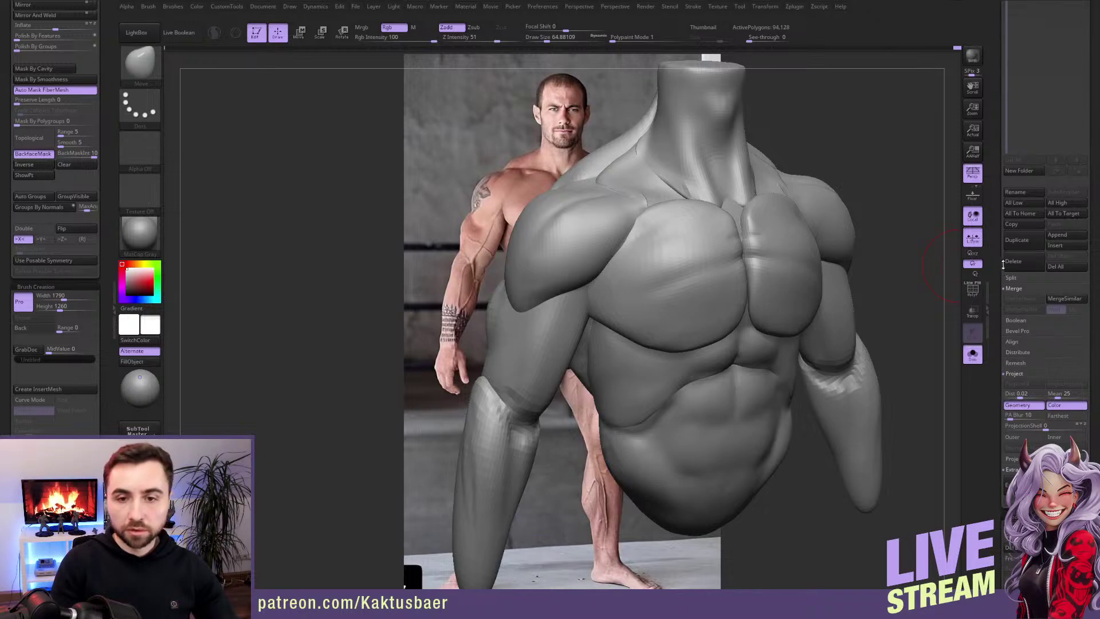
Step: Duplicate the torso subtool and merge the copy's muscle parts with DynaMesh at resolution 200, with Groups turned off
click(1018, 243)
scroll(1048, 218, up, 10)
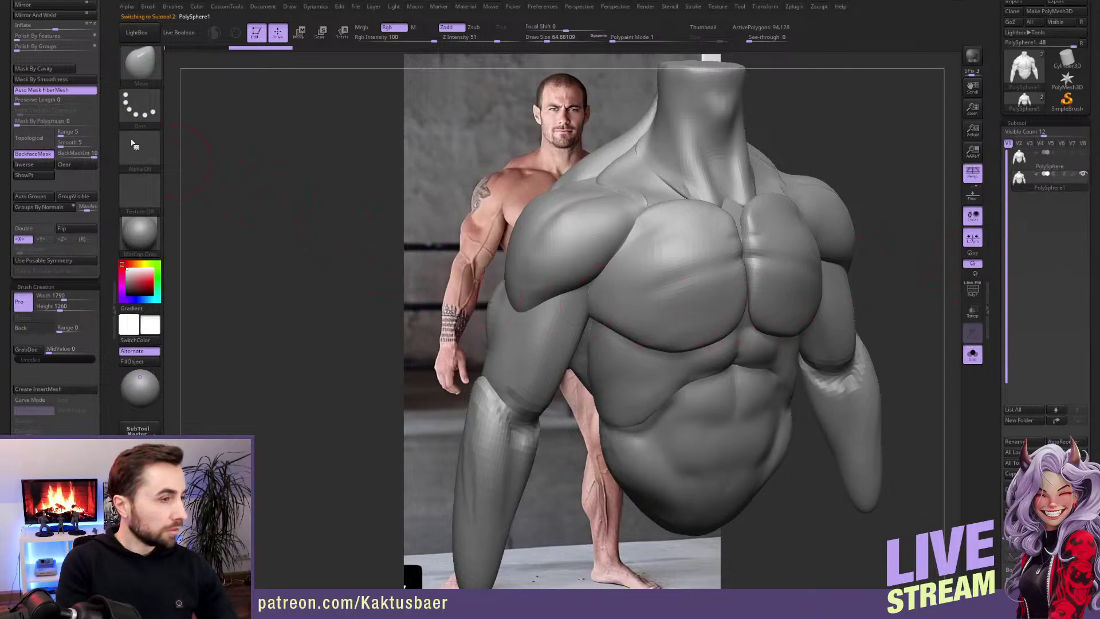
scroll(109, 93, up, 3)
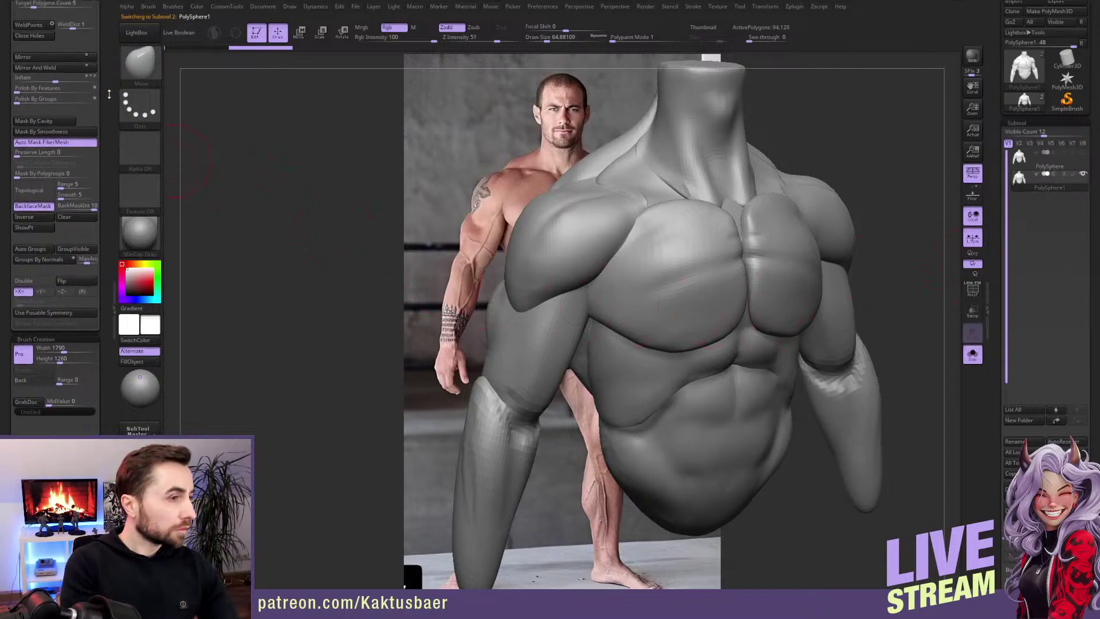
scroll(109, 93, up, 10)
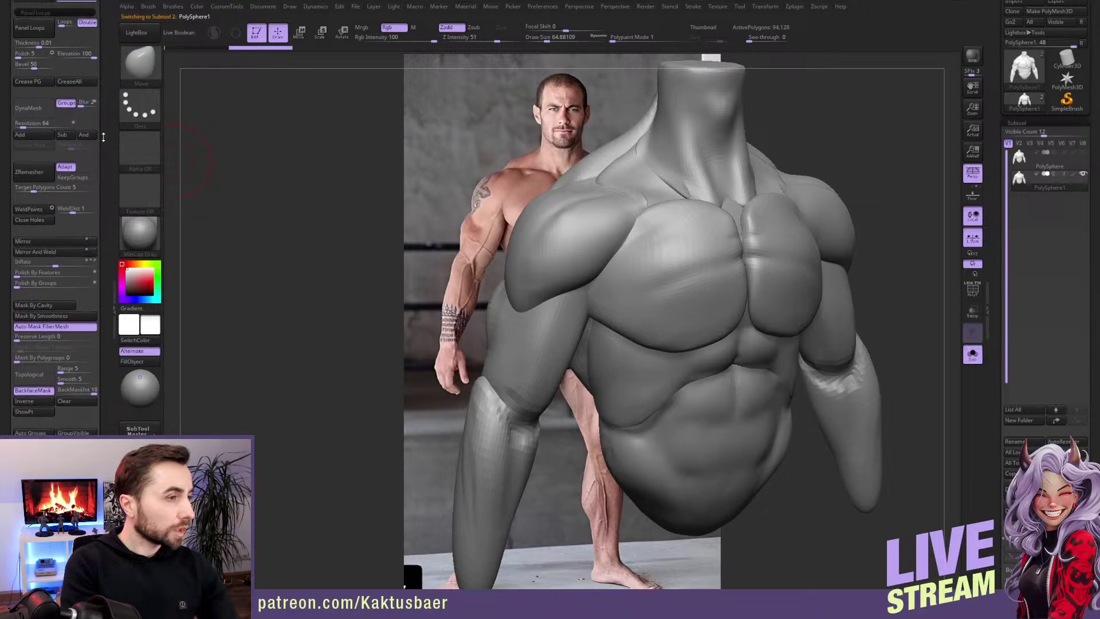
click(66, 103)
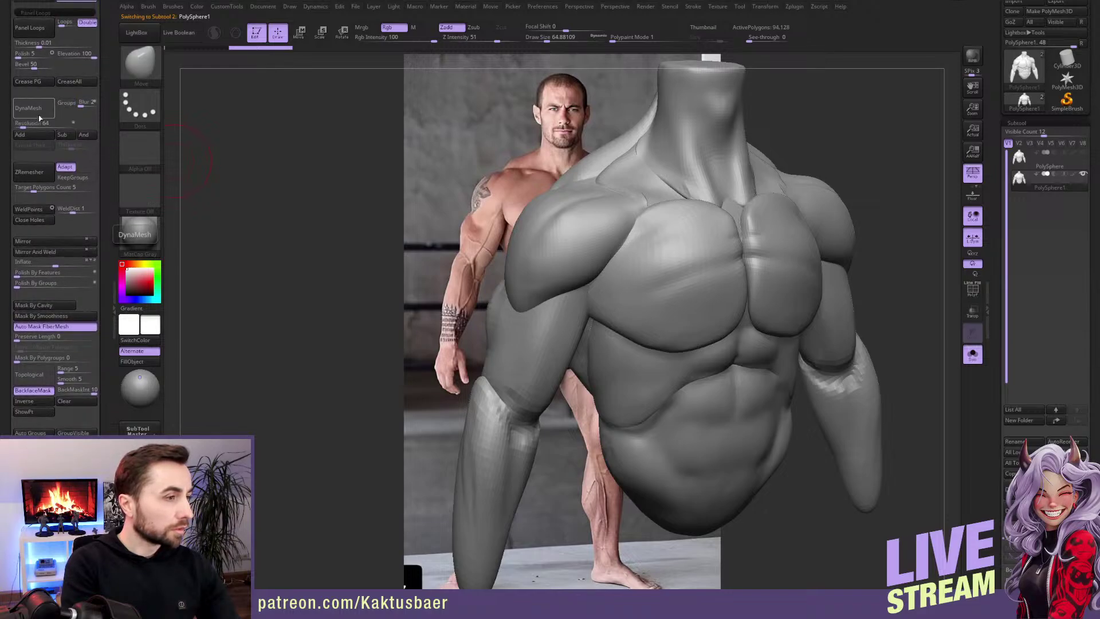
click(23, 124)
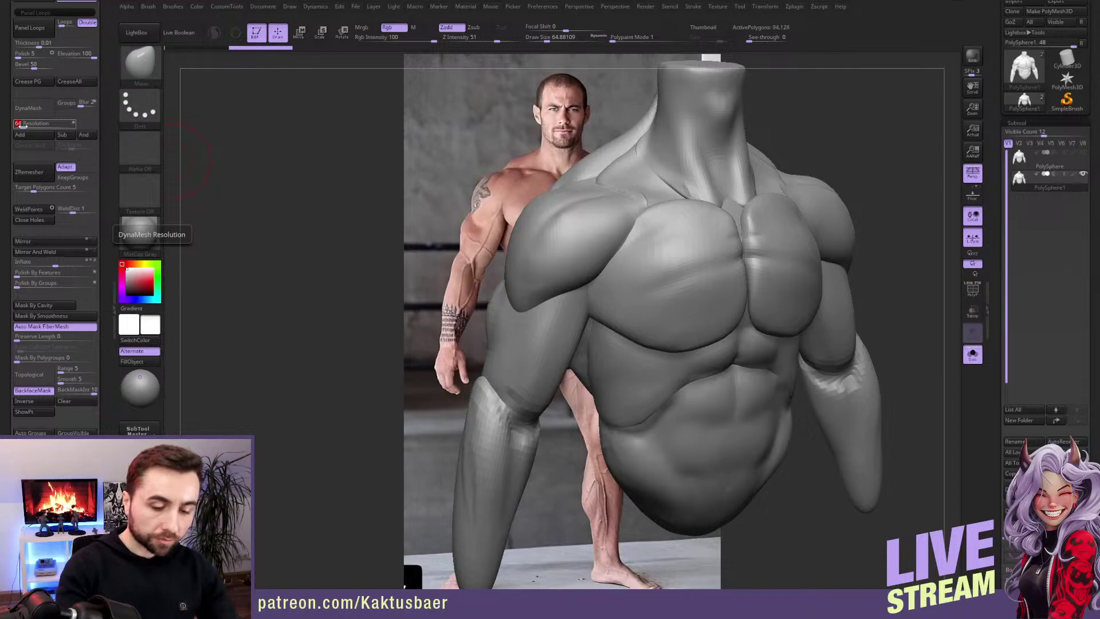
key(Return)
click(28, 108)
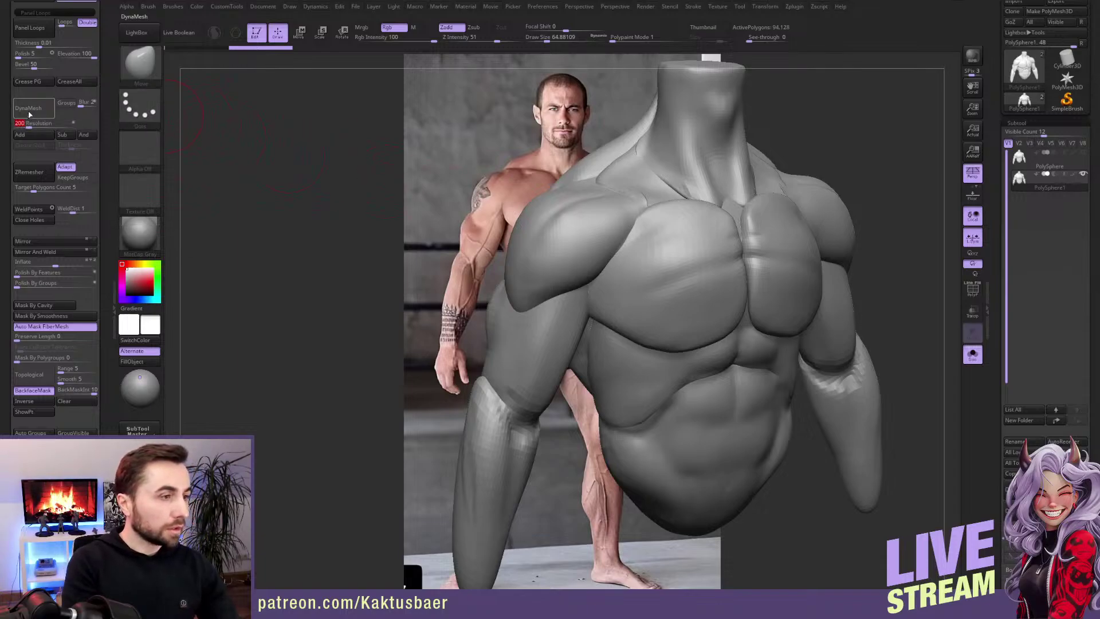
click(93, 128)
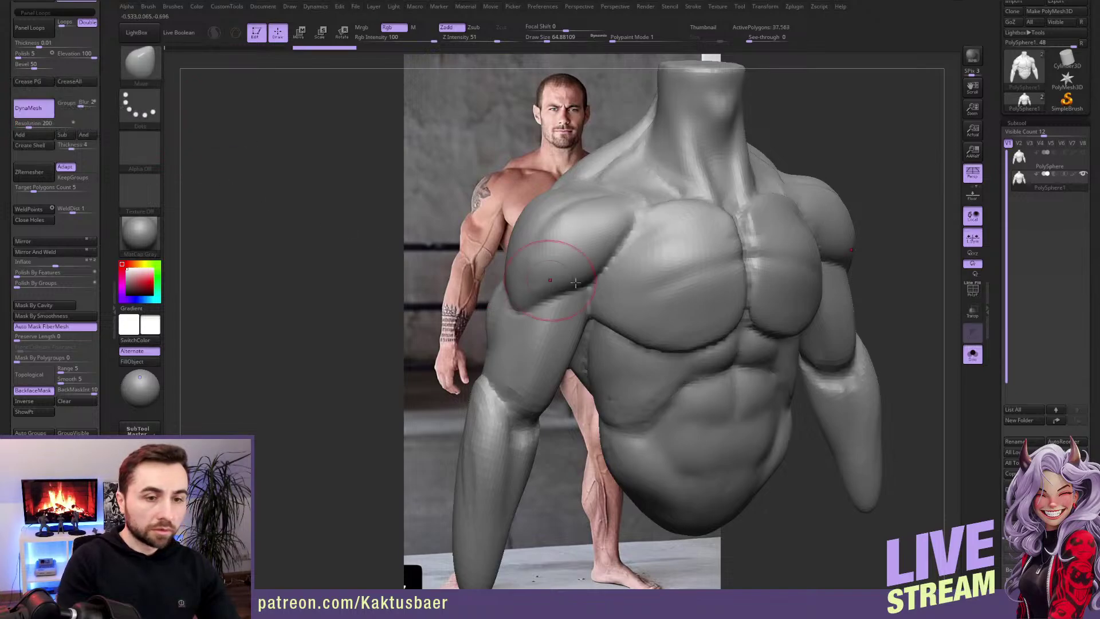
Step: Examine the merged torso from the front and back, including its polygroups and wireframe
mouse_move(716, 287)
alt+mouse_down()
mouse_move(688, 275)
mouse_move(768, 295)
mouse_move(730, 290)
alt+mouse_up()
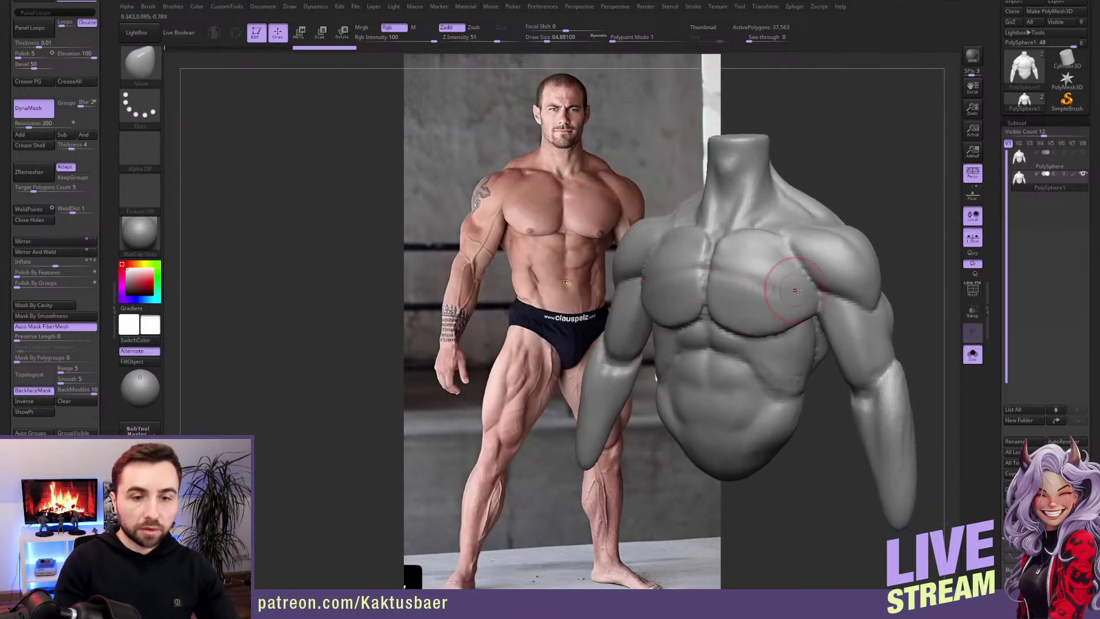
right_drag(738, 254, 800, 258)
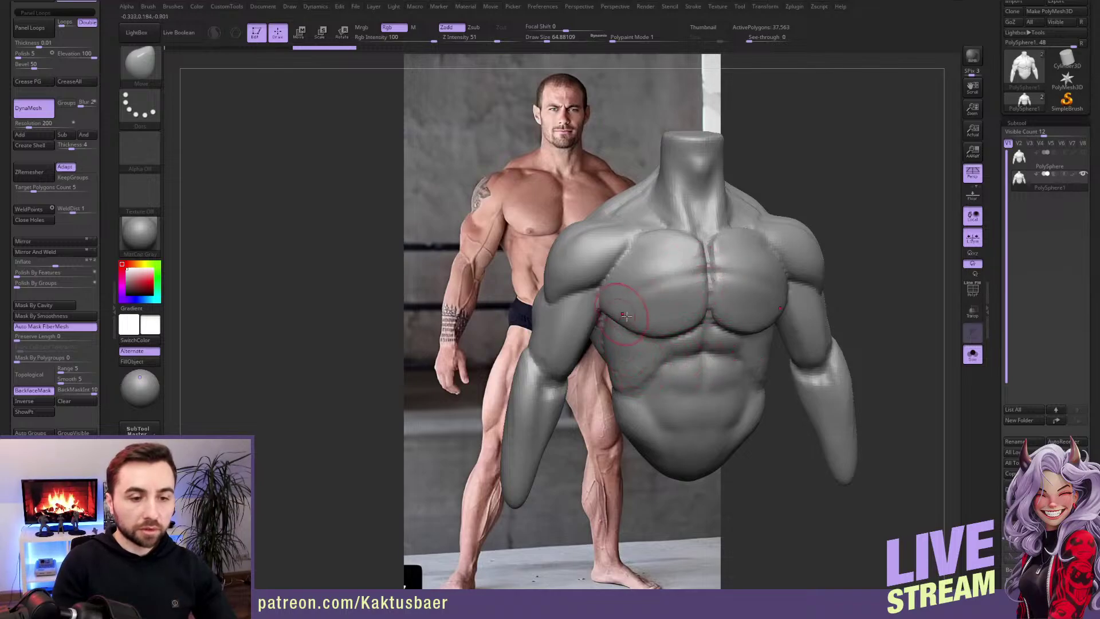
right_drag(625, 312, 962, 246)
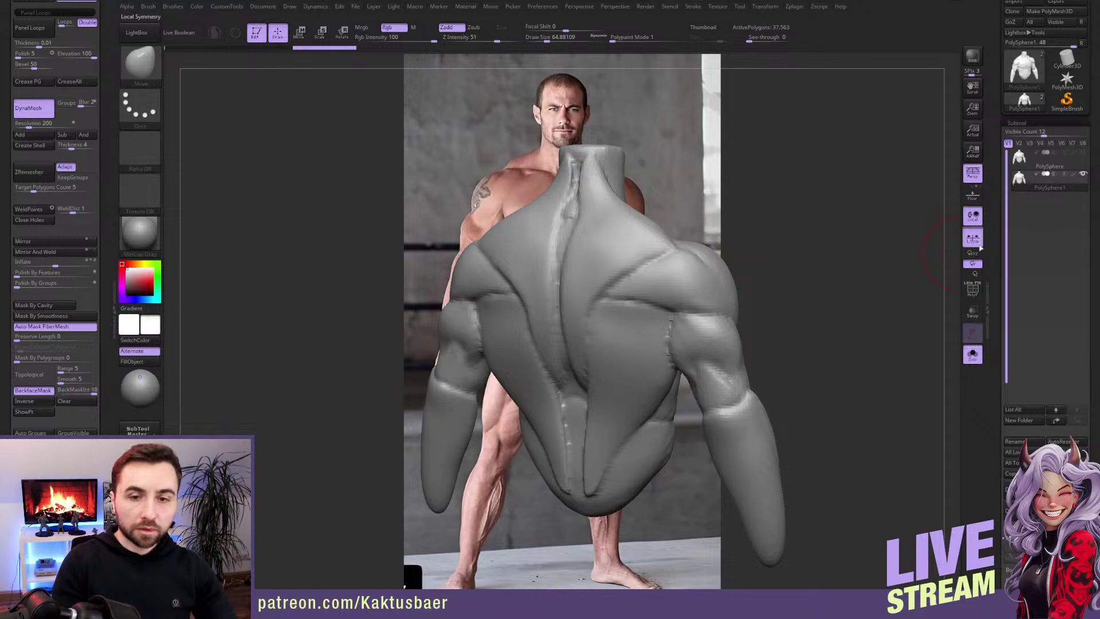
click(972, 290)
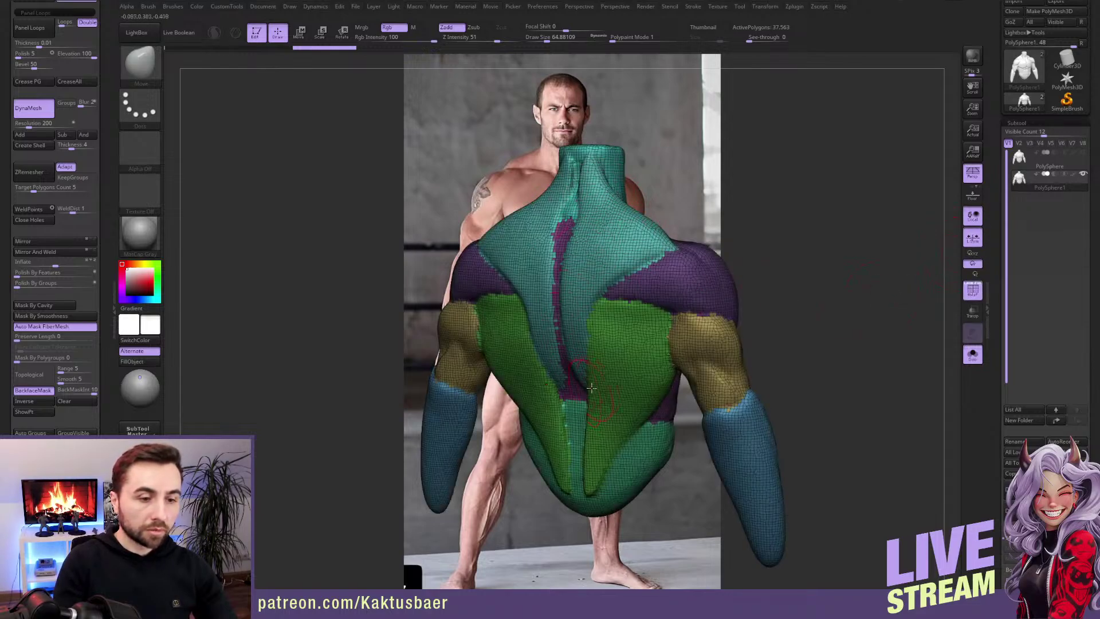
right_drag(591, 388, 710, 332)
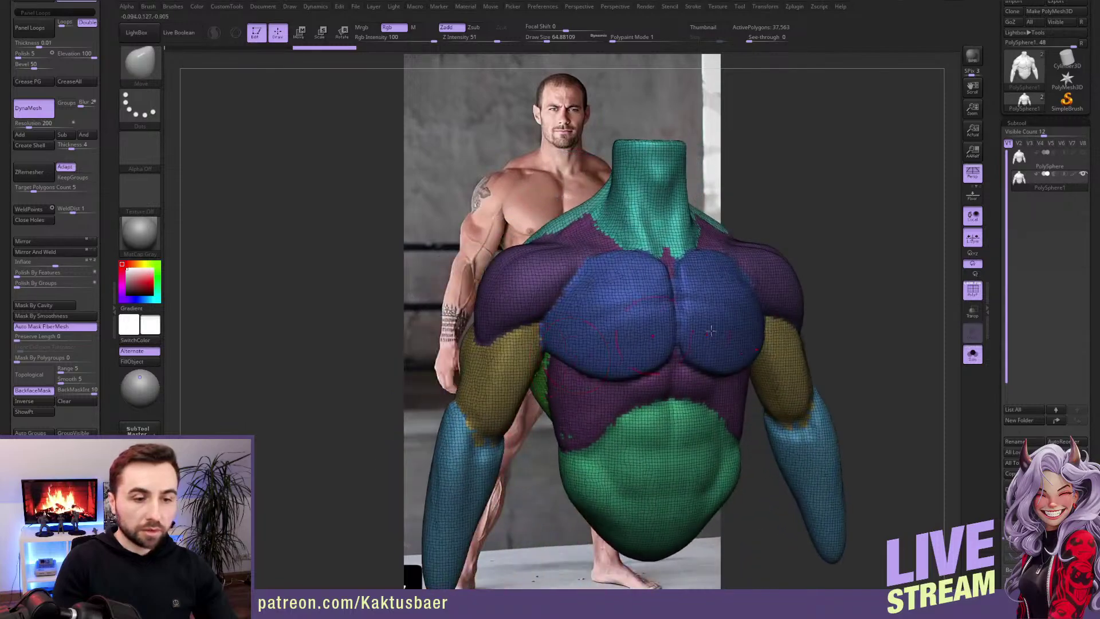
click(973, 290)
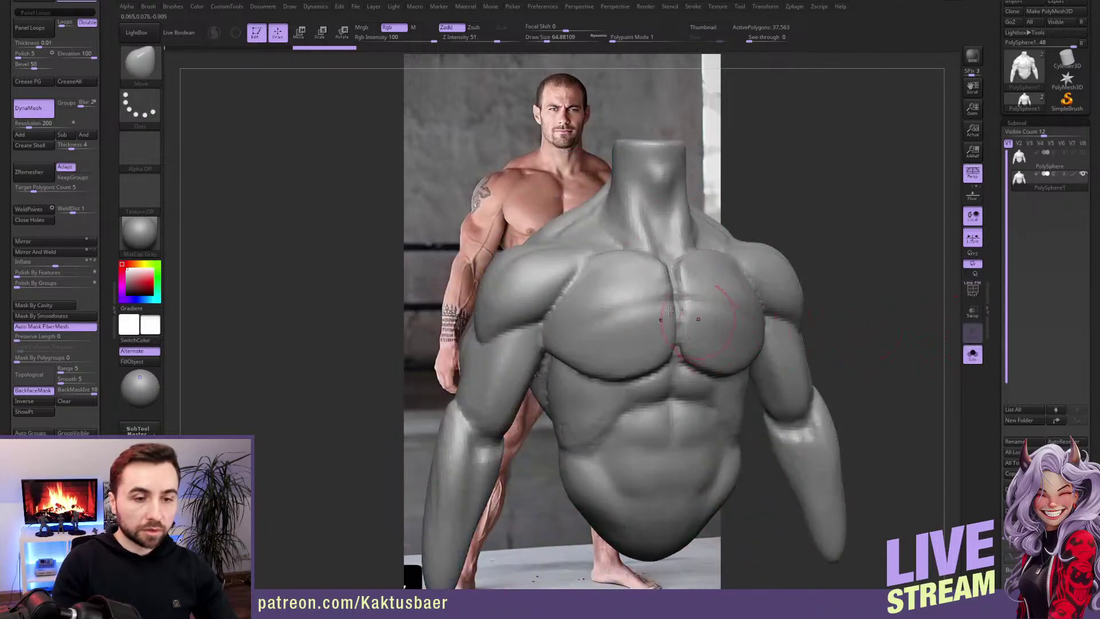
Step: Try to ZRemesh the torso with KeepGroups enabled and a target polygon count of 1, and undo the remesh
click(72, 177)
click(36, 188)
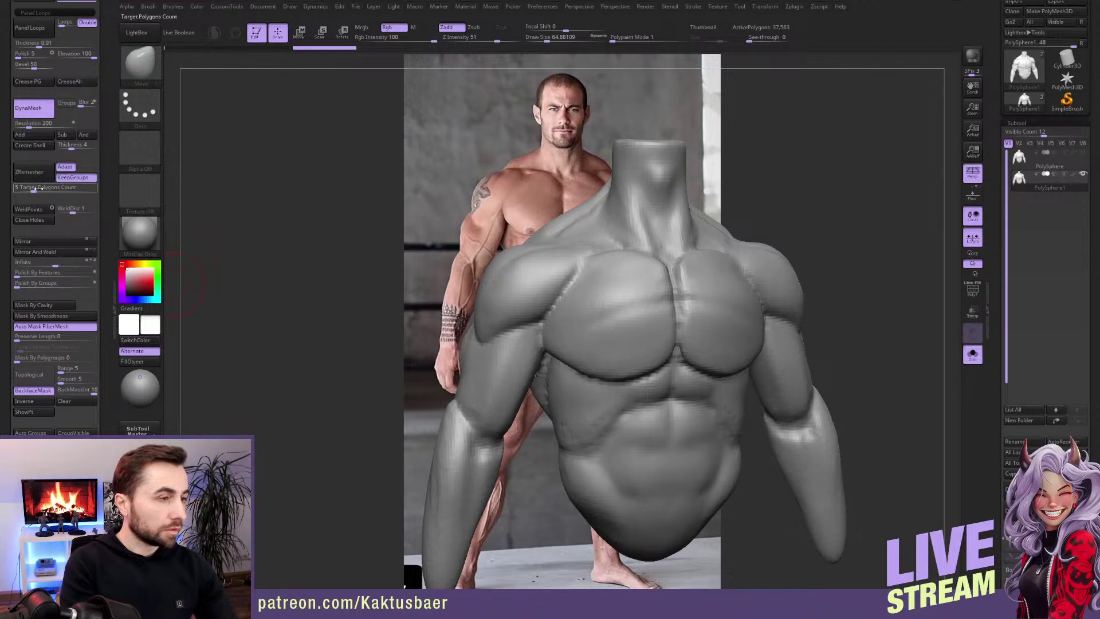
text(1)
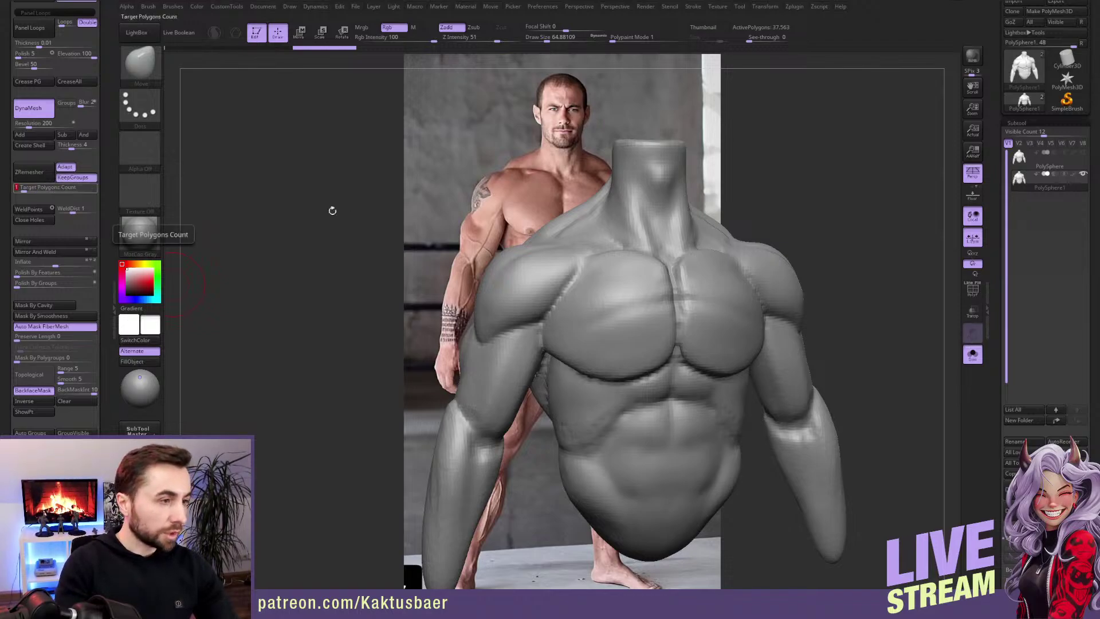
click(29, 172)
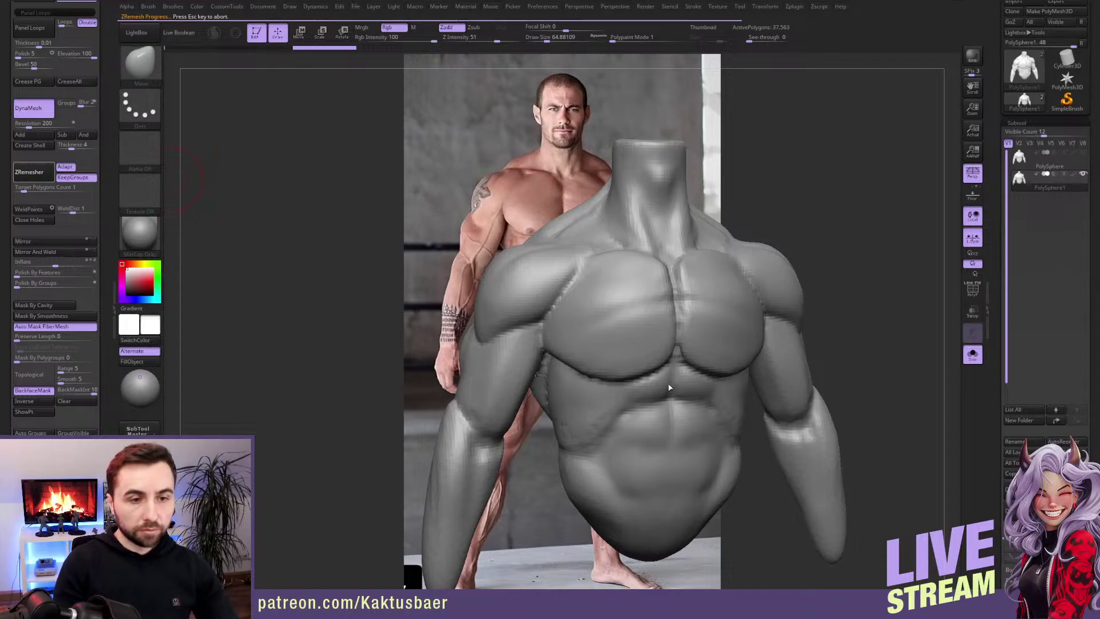
mouse_move(667, 386)
right_down()
mouse_move(708, 329)
mouse_move(688, 328)
mouse_move(677, 342)
mouse_move(691, 339)
mouse_move(663, 284)
mouse_move(657, 360)
mouse_move(726, 324)
right_up()
key(ctrl)
key(ctrl+z)
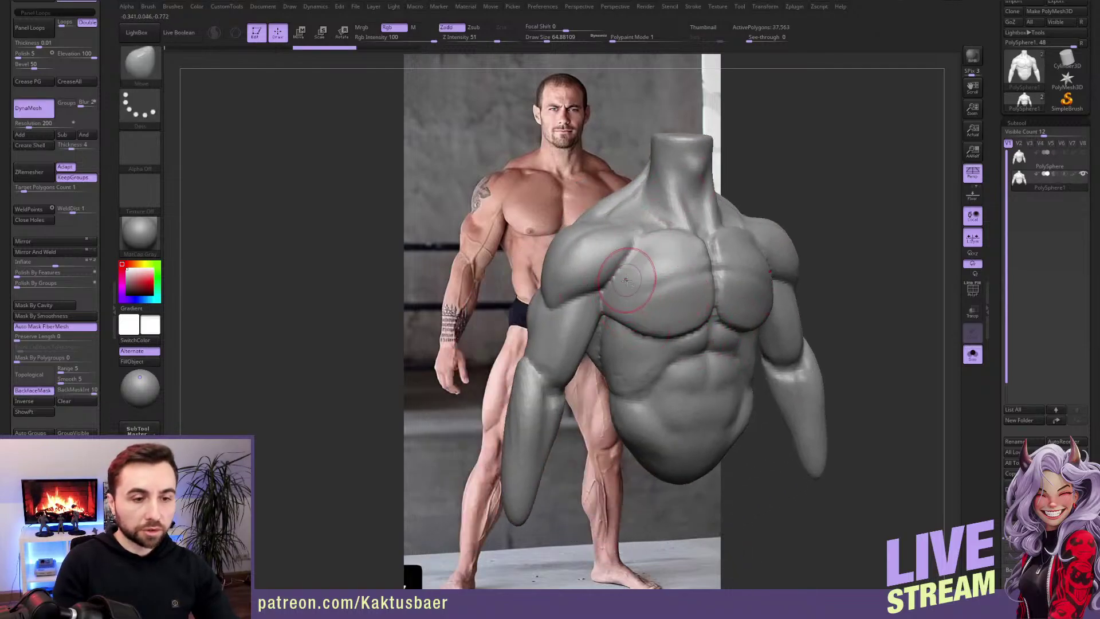
Step: Blend the seams between the deltoids, chest and upper arms with the ClayBuildup brush at draw sizes of about 41 to 54
mouse_move(626, 281)
ctrl+right_down()
mouse_move(626, 269)
mouse_move(663, 315)
mouse_move(663, 348)
ctrl+right_up()
key(bracketleft)
key(bracketleft)
key(b)
key(c)
key(b)
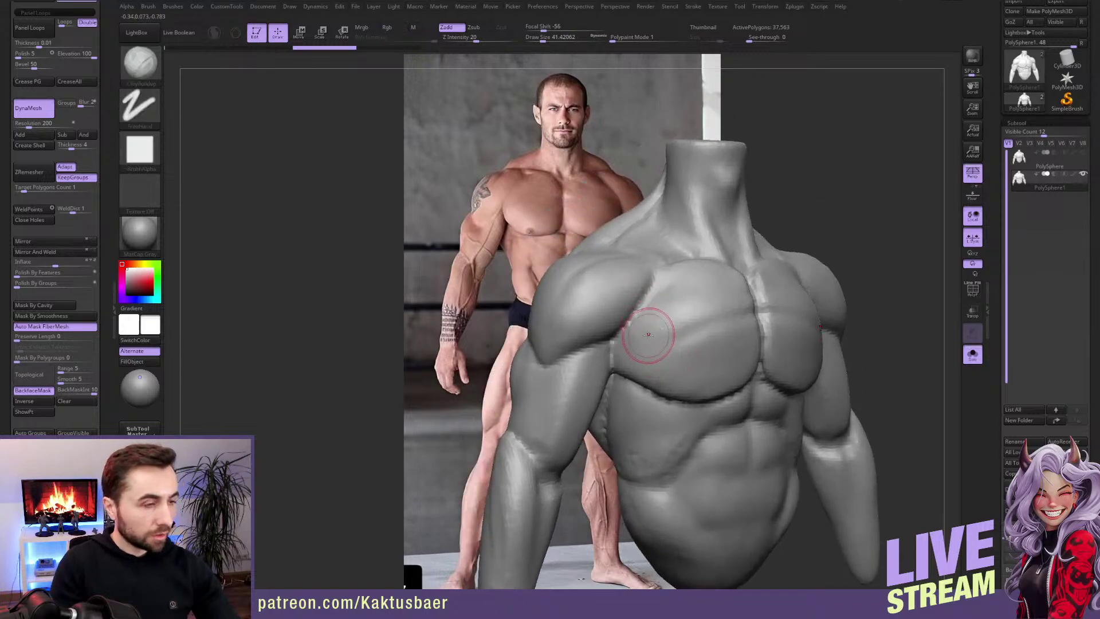
key(bracketright)
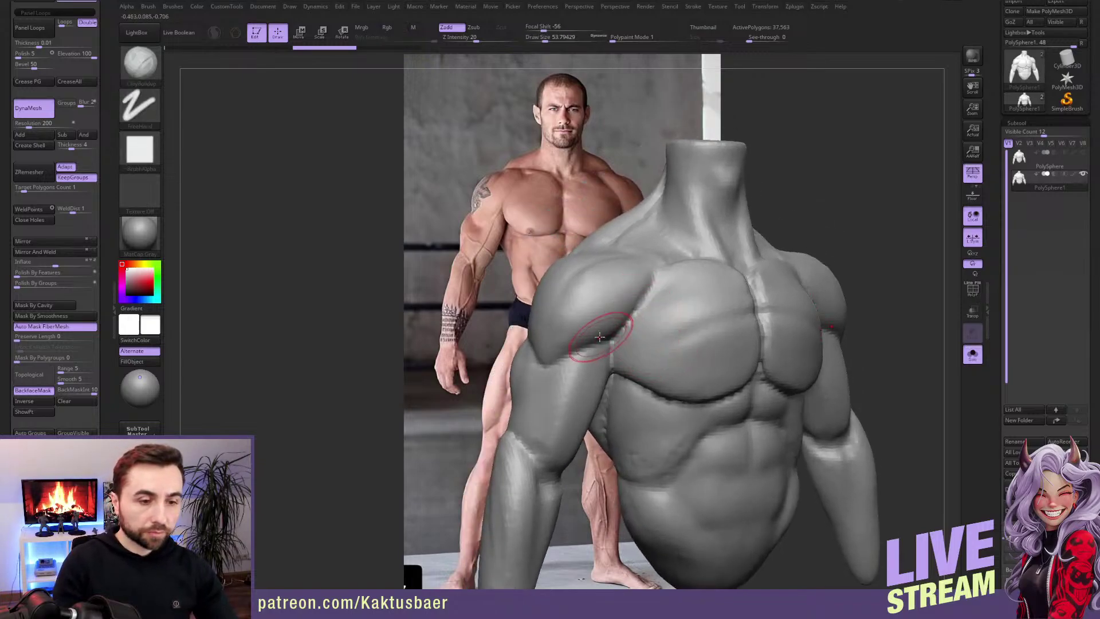
key(shift)
mouse_move(622, 326)
right_down()
mouse_move(598, 335)
mouse_move(604, 327)
mouse_move(572, 320)
mouse_move(638, 324)
mouse_move(622, 324)
right_up()
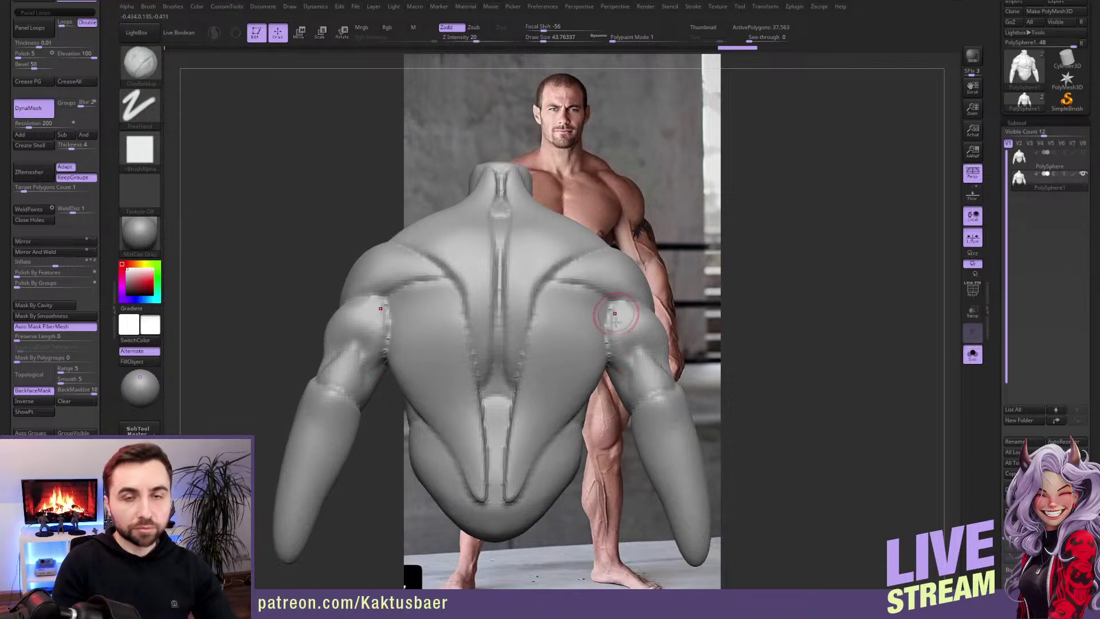
right_drag(609, 312, 607, 313)
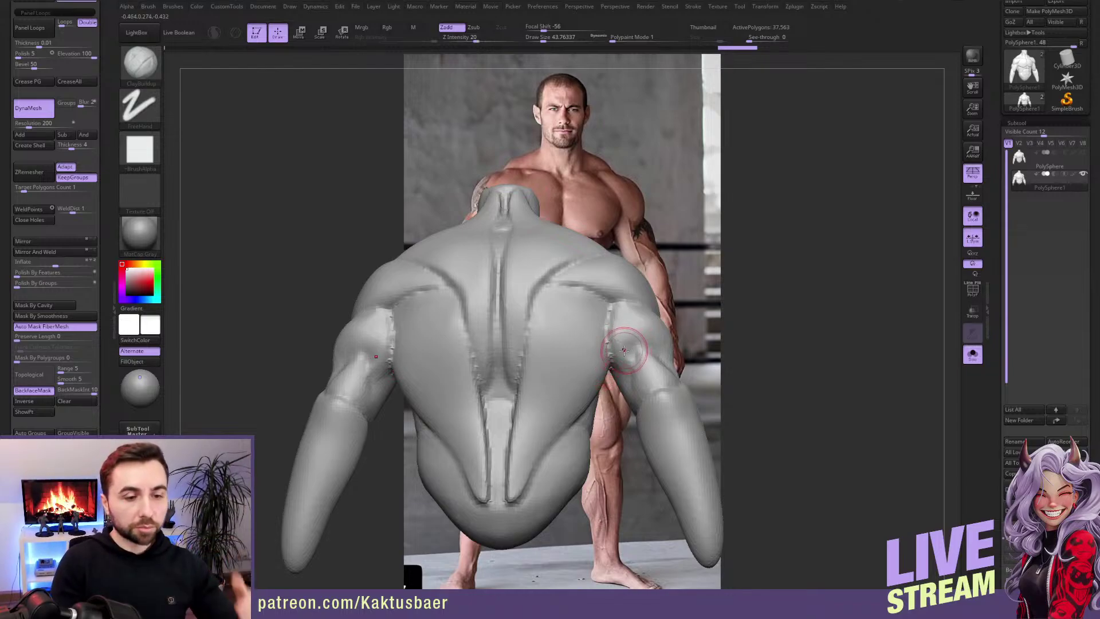
right_drag(632, 342, 624, 343)
Step: Step back through the undo history to compare the torso with its pre-DynaMesh version, and restore the latest state
key(ctrl)
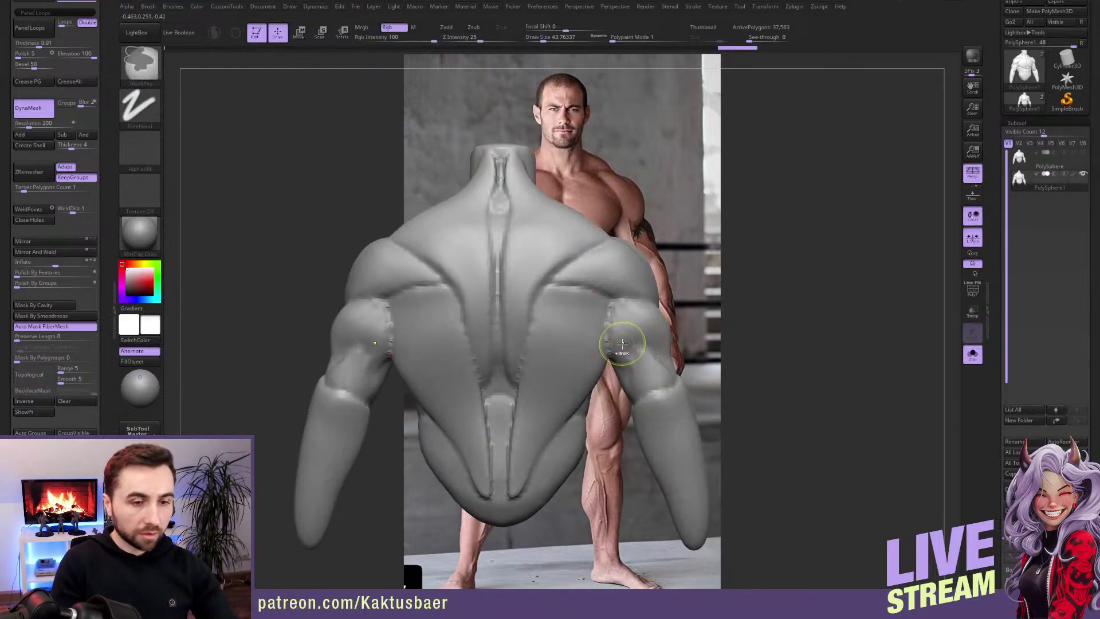
key(ctrl+z)
key(ctrl+z)
key(ctrl+z)
key(ctrl+z)
key(ctrl+z)
key(ctrl+z)
key(ctrl+z)
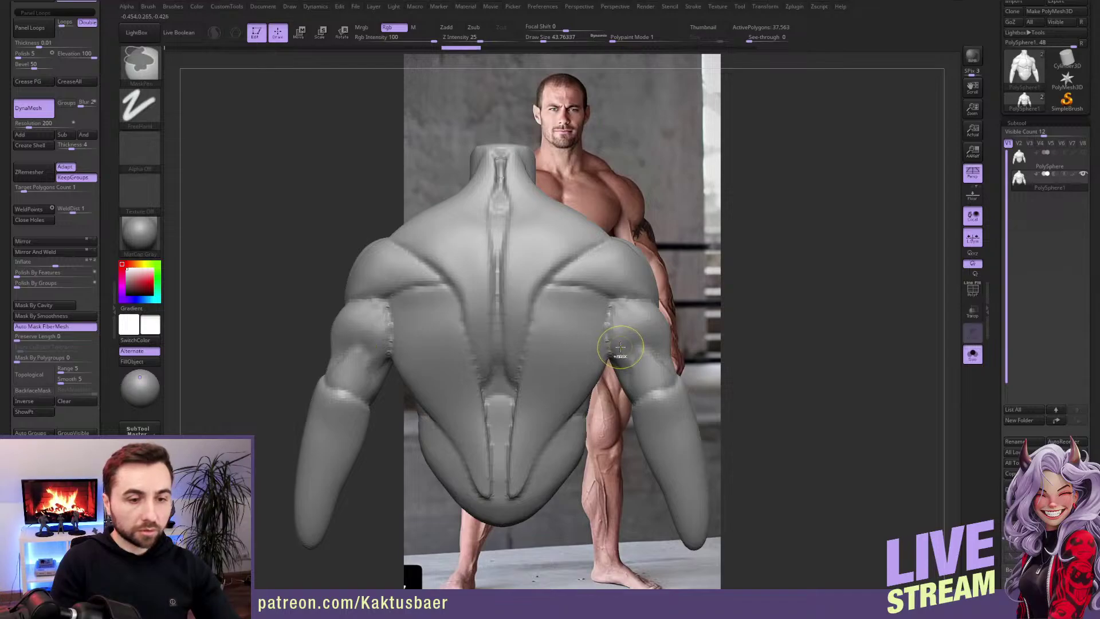
key(ctrl+z)
key(ctrl+z)
key(ctrl+z)
key(ctrl+z)
key(ctrl+z)
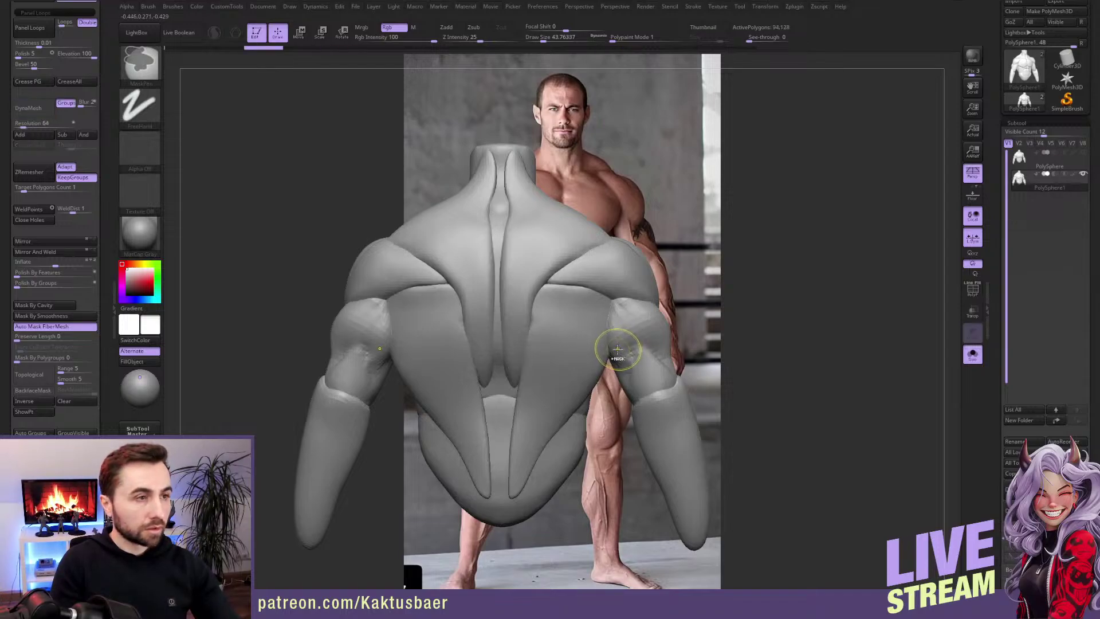
key(ctrl+z)
key(ctrl+z)
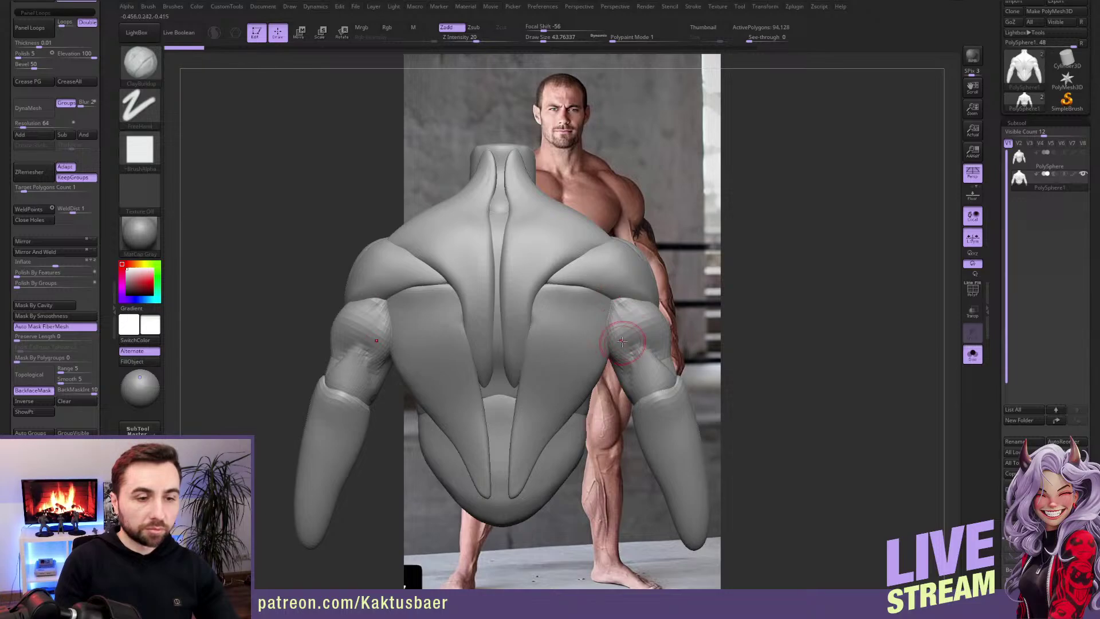
click(731, 49)
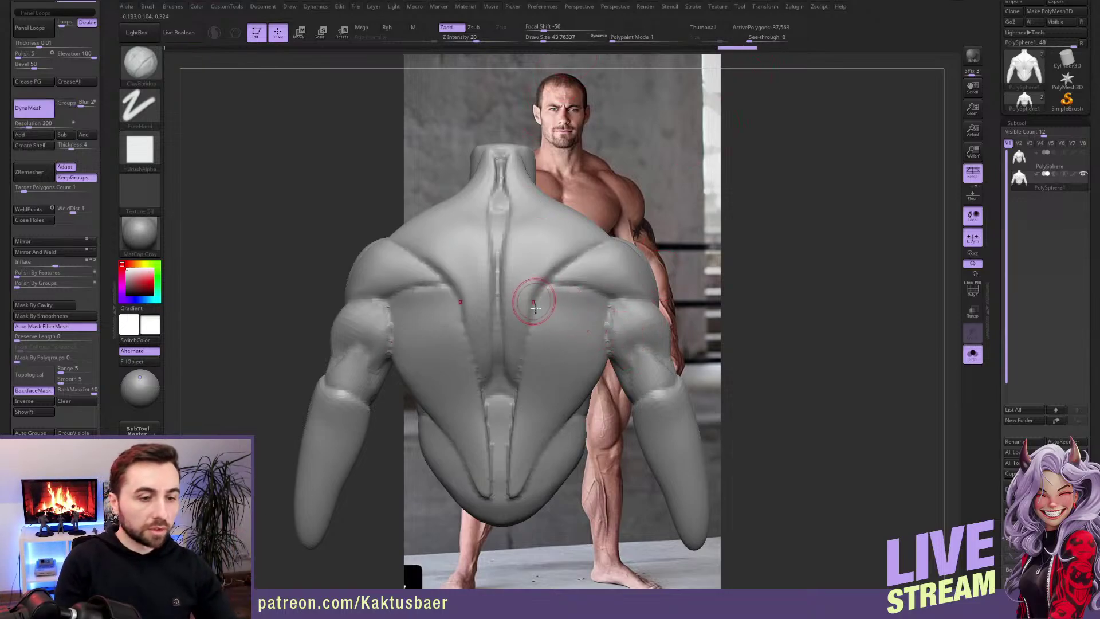
Step: Carve the crease along the lower edge of the rear deltoids with the DamStandard brush at a draw size of about 44
mouse_move(584, 307)
right_down()
mouse_move(636, 295)
mouse_move(618, 297)
mouse_move(604, 258)
right_up()
key(b)
key(d)
key(s)
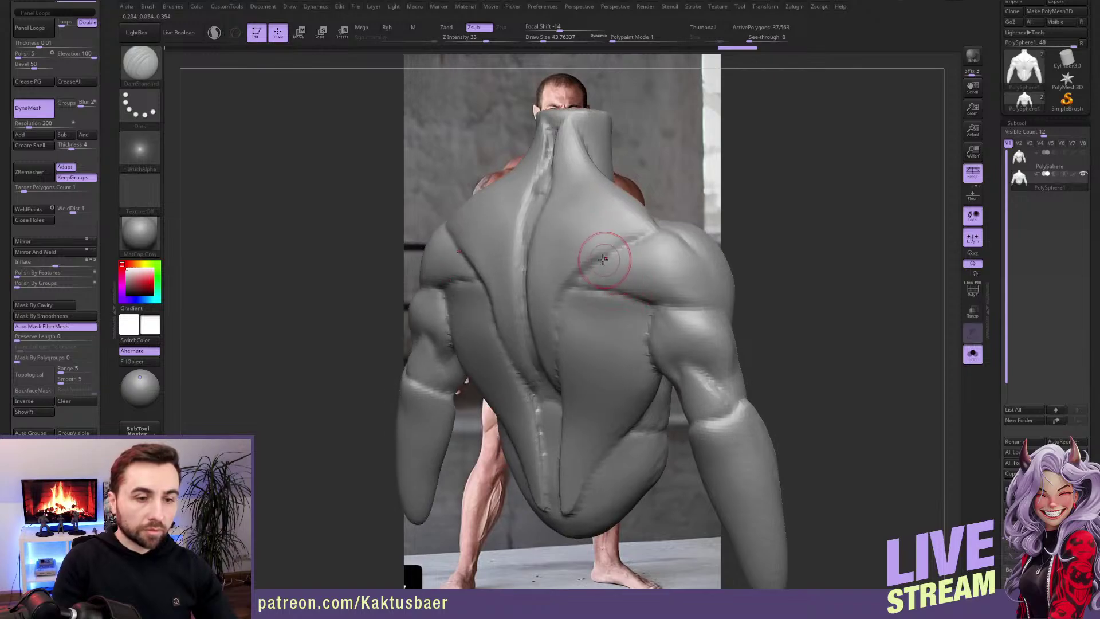
drag(635, 280, 640, 283)
key(ctrl+z)
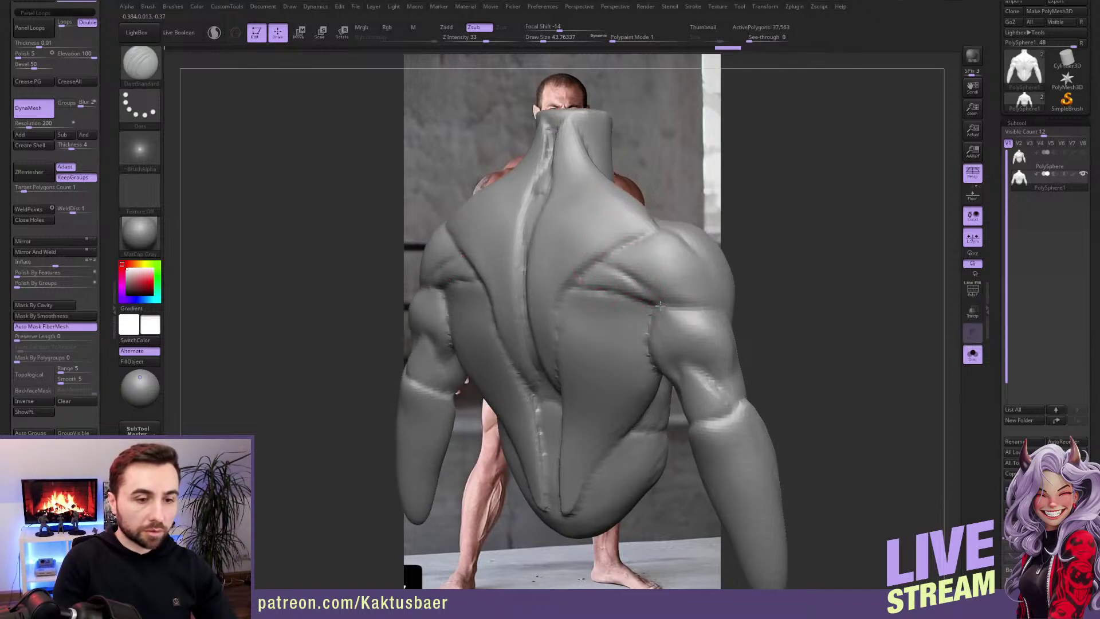
Step: Build up the back muscles just below the rear deltoids with the ClayBuildup brush at a draw size of about 44
key(b)
key(c)
key(b)
shift+right_drag(649, 294, 652, 298)
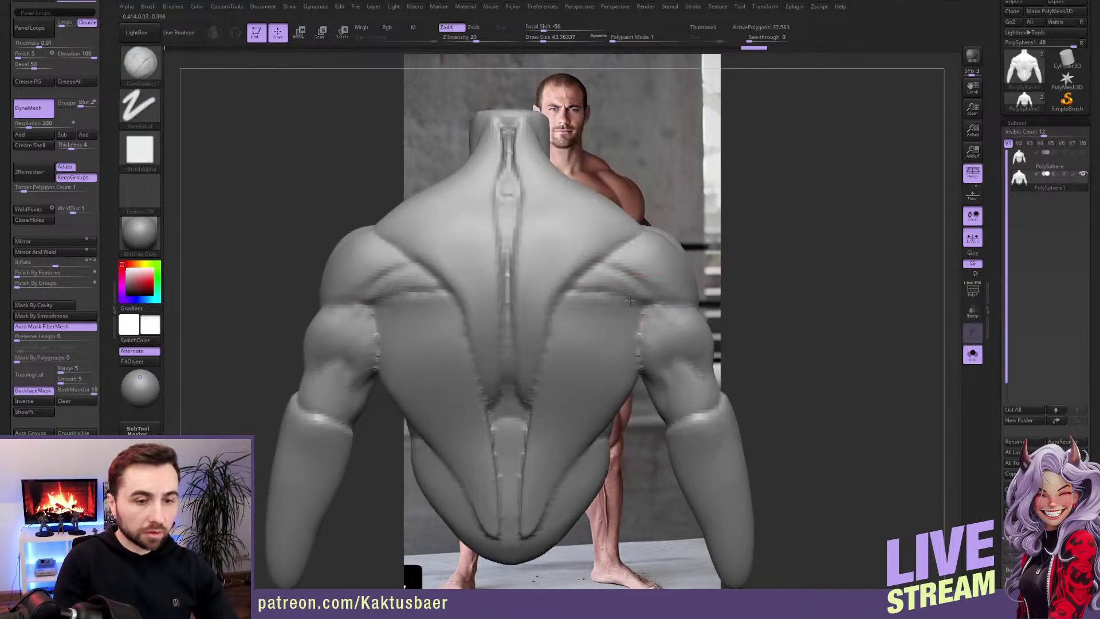
mouse_move(630, 299)
mouse_down()
mouse_move(567, 307)
mouse_move(639, 300)
mouse_move(590, 324)
mouse_move(622, 327)
mouse_move(578, 312)
mouse_move(616, 298)
mouse_move(570, 312)
mouse_move(589, 316)
mouse_move(599, 303)
mouse_move(564, 295)
mouse_move(613, 312)
mouse_up()
Step: Build up and smooth the upper chest and its transition into the deltoids at a draw size of about 35
mouse_move(613, 312)
right_down()
mouse_move(657, 325)
mouse_move(699, 277)
right_up()
key(s)
mouse_move(700, 247)
mouse_down()
mouse_move(676, 310)
mouse_move(732, 267)
mouse_up()
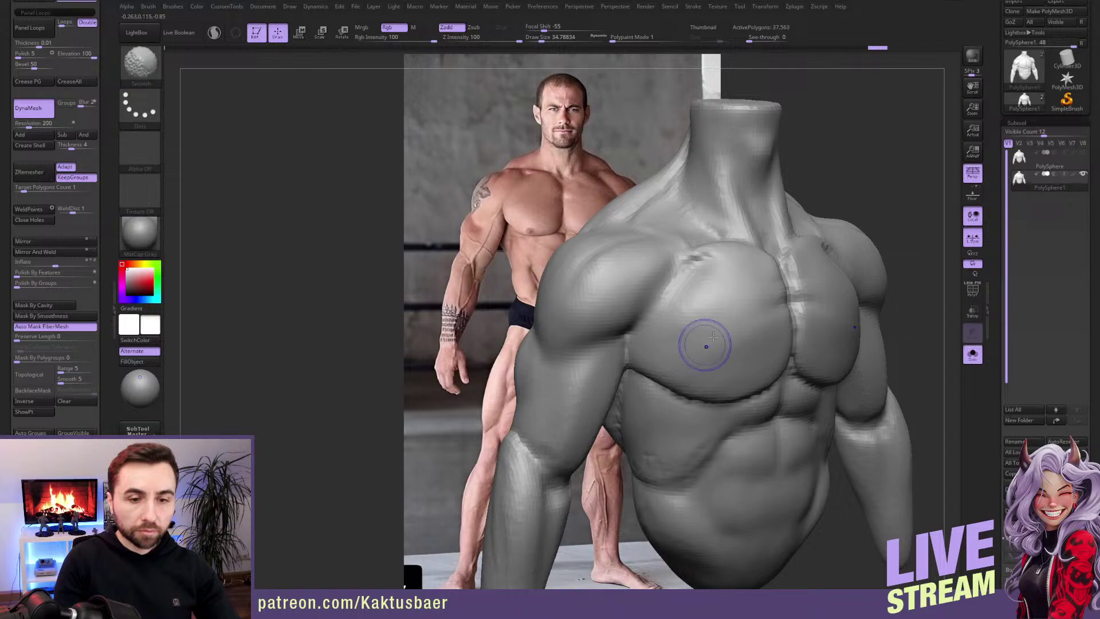
right_drag(704, 343, 709, 312)
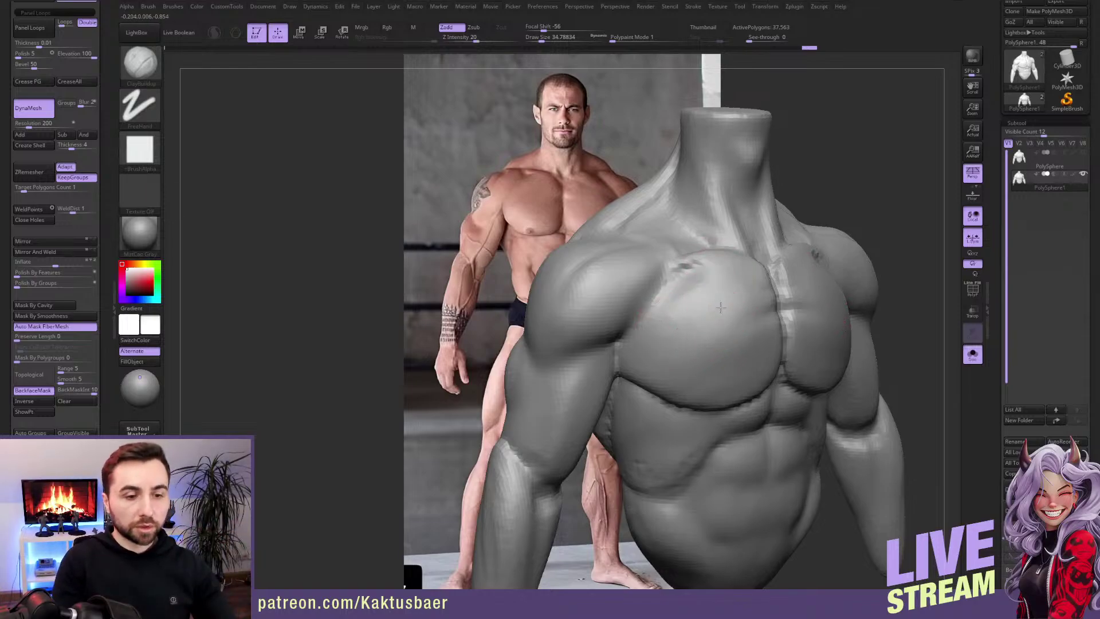
Step: Carve the crease under the outer pectorals toward the armpits with the DamStandard brush at a draw size of about 35
mouse_move(711, 318)
right_down()
mouse_move(678, 314)
mouse_move(626, 355)
right_up()
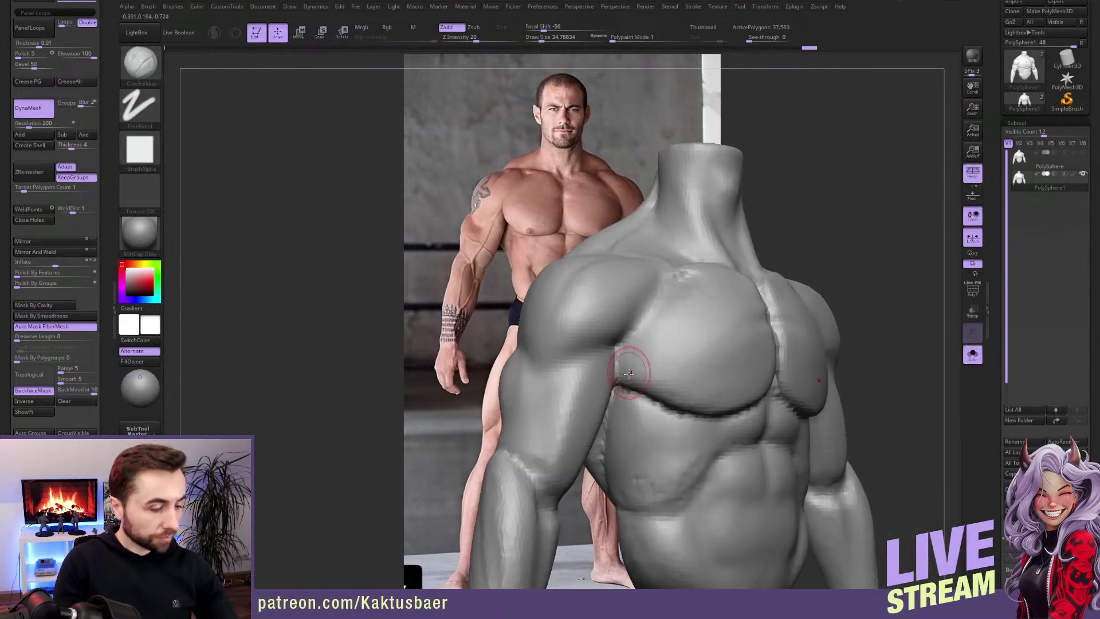
key(b)
key(d)
key(s)
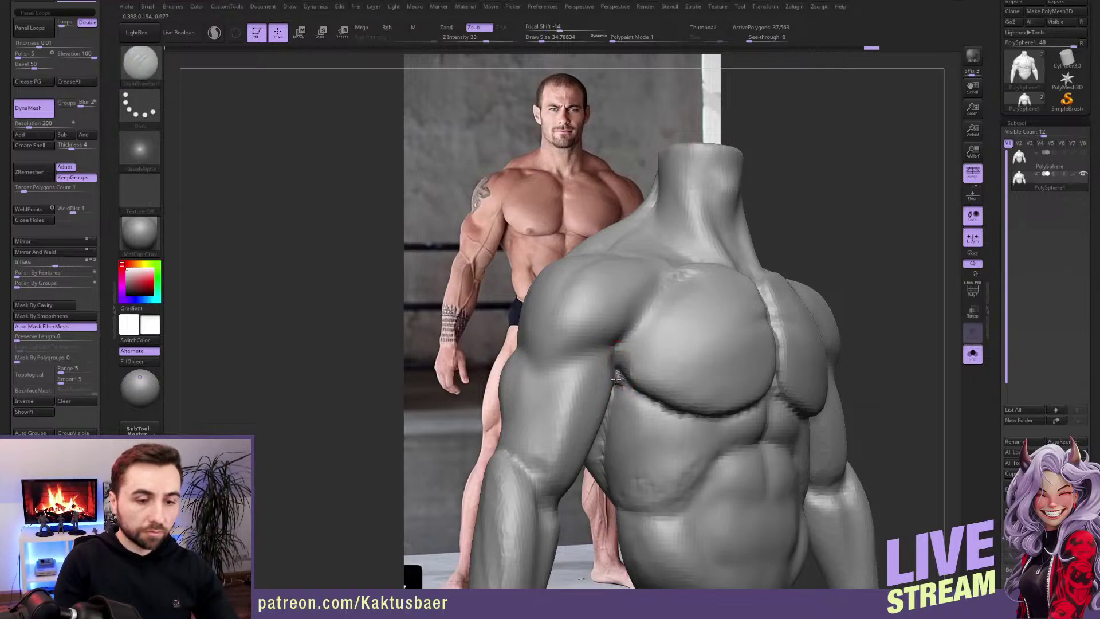
mouse_move(612, 401)
right_down()
mouse_move(616, 352)
mouse_move(635, 424)
right_up()
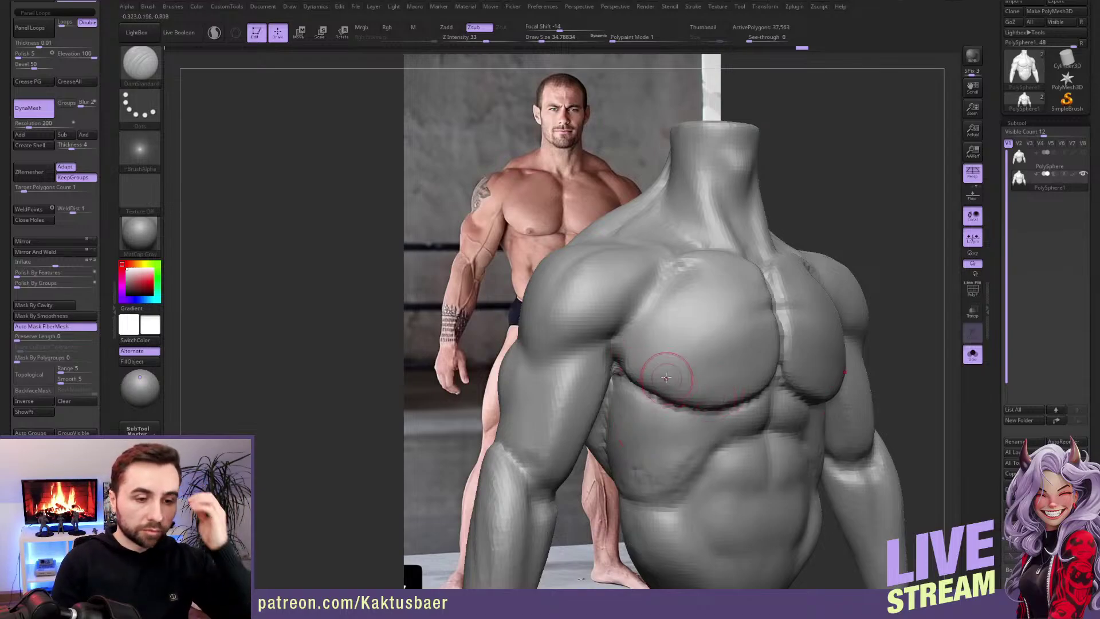
key(b)
key(s)
key(t)
key(b)
key(d)
key(s)
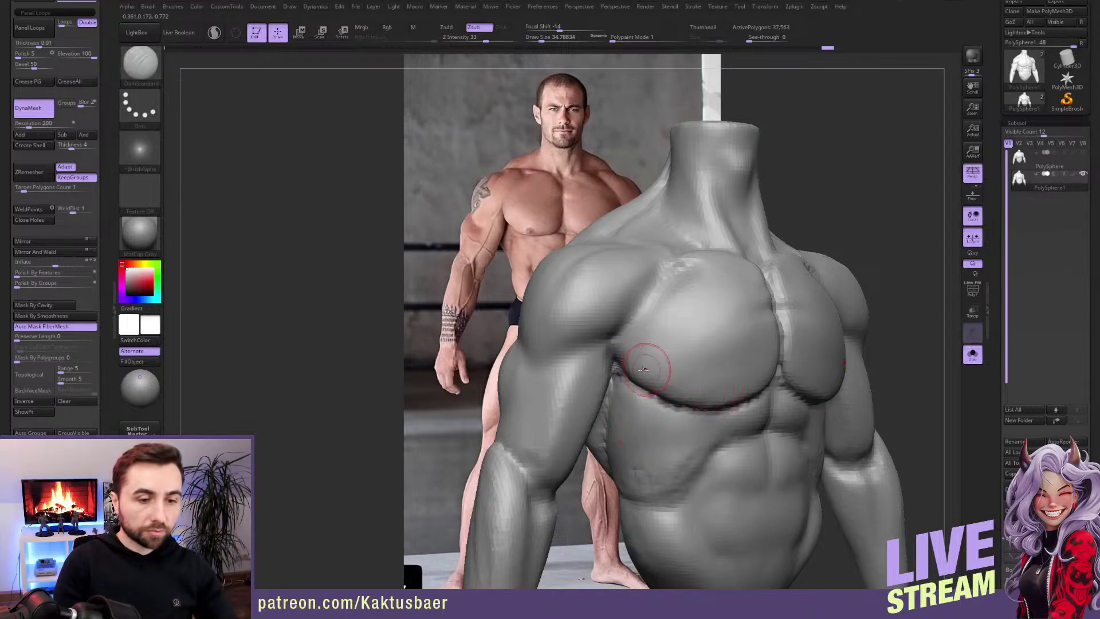
mouse_move(633, 367)
right_down()
mouse_move(632, 384)
mouse_move(617, 381)
mouse_move(623, 399)
right_up()
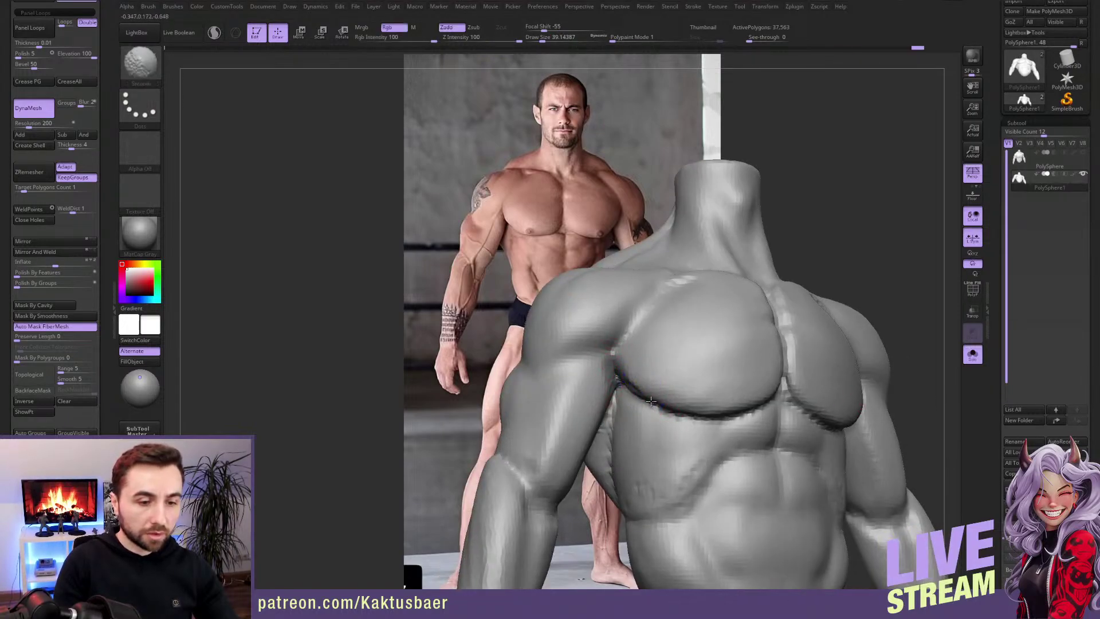
Step: Build up the lower half of the pectorals with the ClayBuildup brush at a draw size of about 49 and smooth them
key(b)
key(c)
key(b)
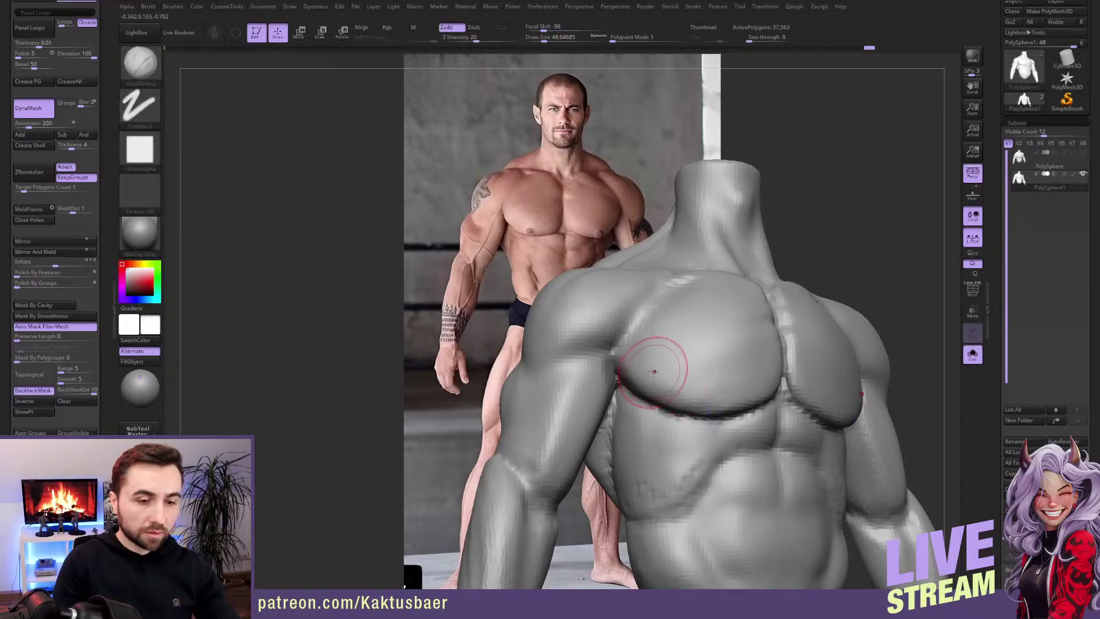
right_drag(658, 363, 658, 344)
drag(642, 344, 698, 380)
right_drag(698, 380, 710, 366)
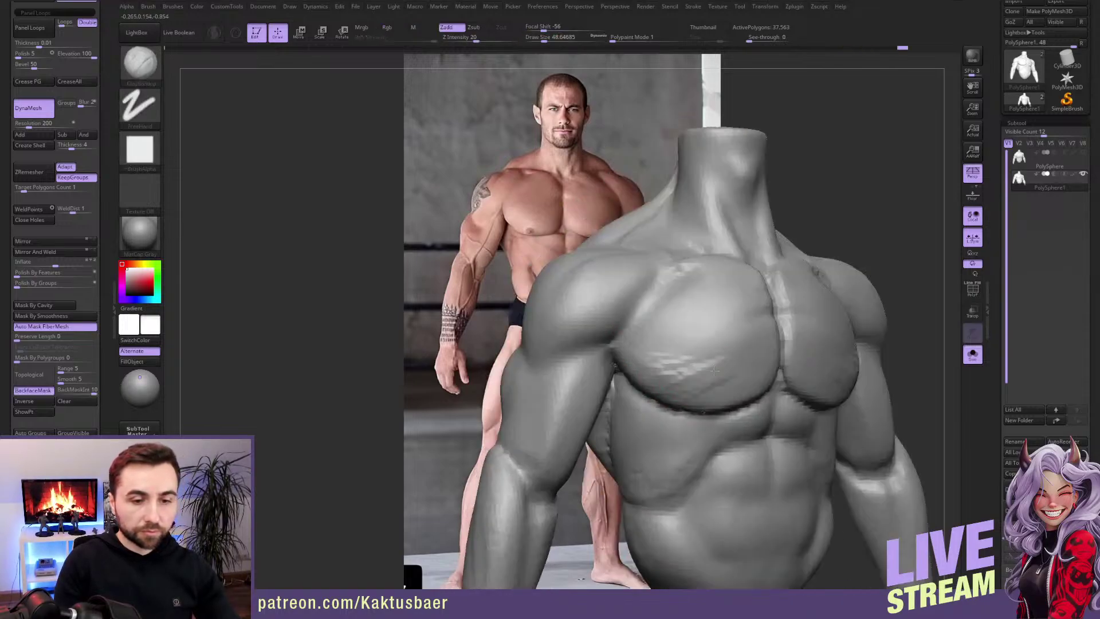
drag(696, 338, 756, 338)
mouse_move(658, 366)
mouse_down()
mouse_move(750, 372)
mouse_move(740, 370)
mouse_move(754, 364)
mouse_move(716, 344)
mouse_move(719, 376)
mouse_up()
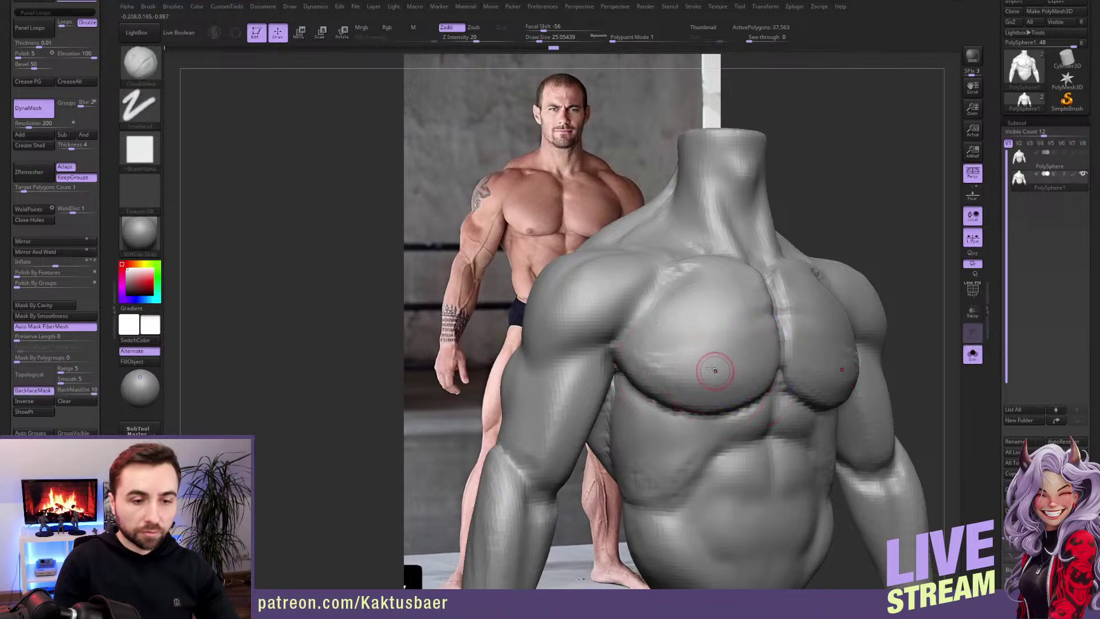
right_drag(713, 368, 700, 364)
Step: Inflate the lower pectorals with the Inflat brush at draw sizes of about 62 to 97 and smooth the surface
key(b)
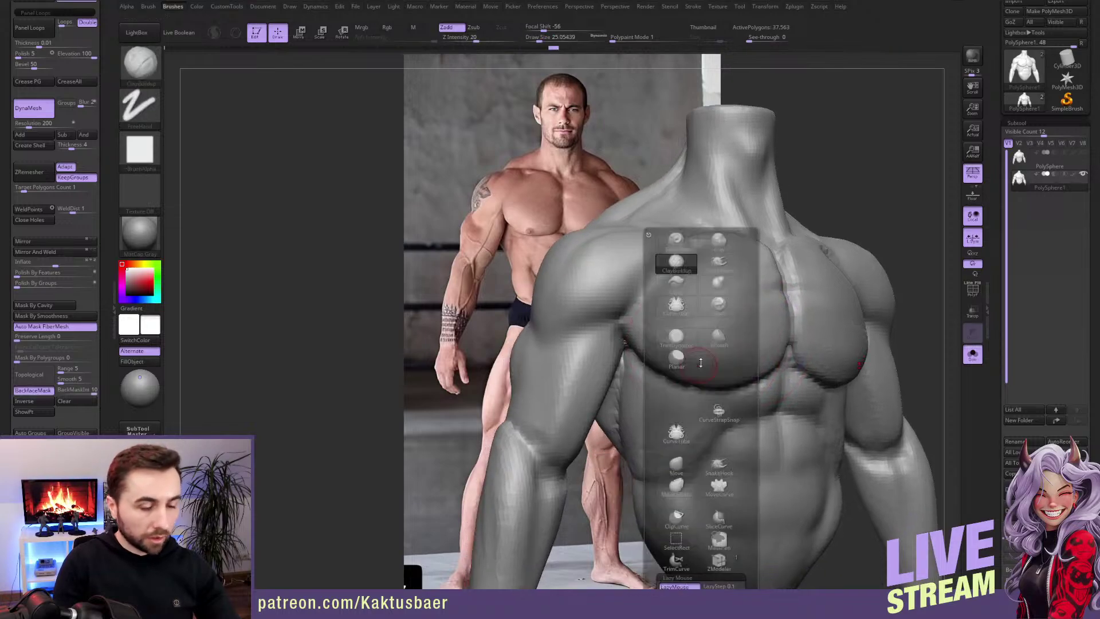
click(720, 282)
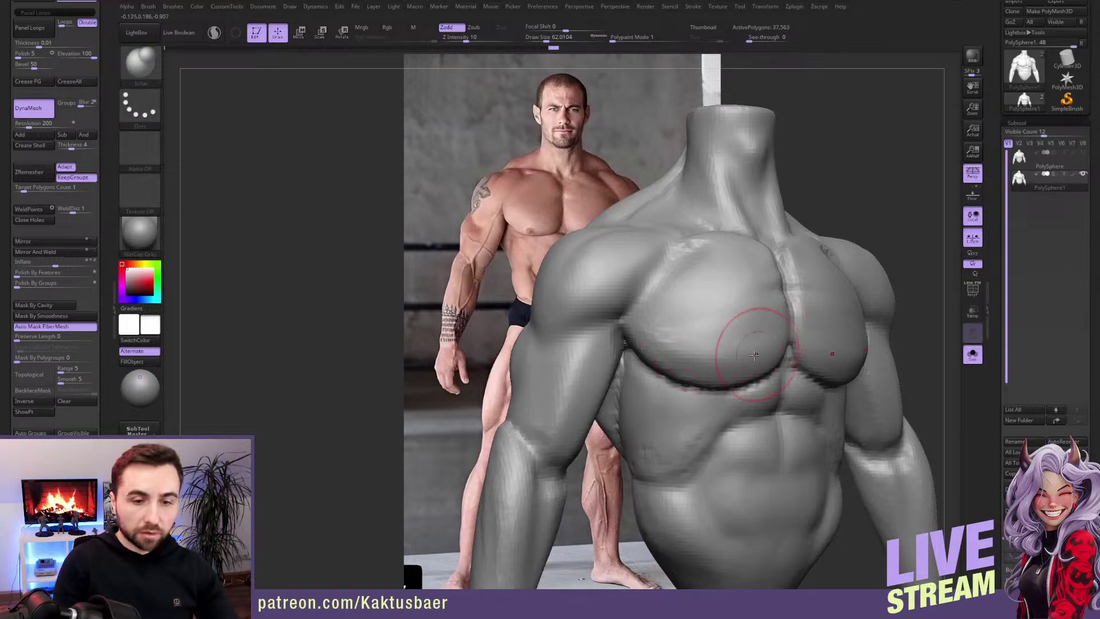
key(bracketright)
mouse_move(755, 355)
mouse_down()
mouse_move(665, 341)
mouse_move(771, 332)
mouse_move(736, 307)
mouse_move(680, 356)
mouse_move(654, 340)
mouse_up()
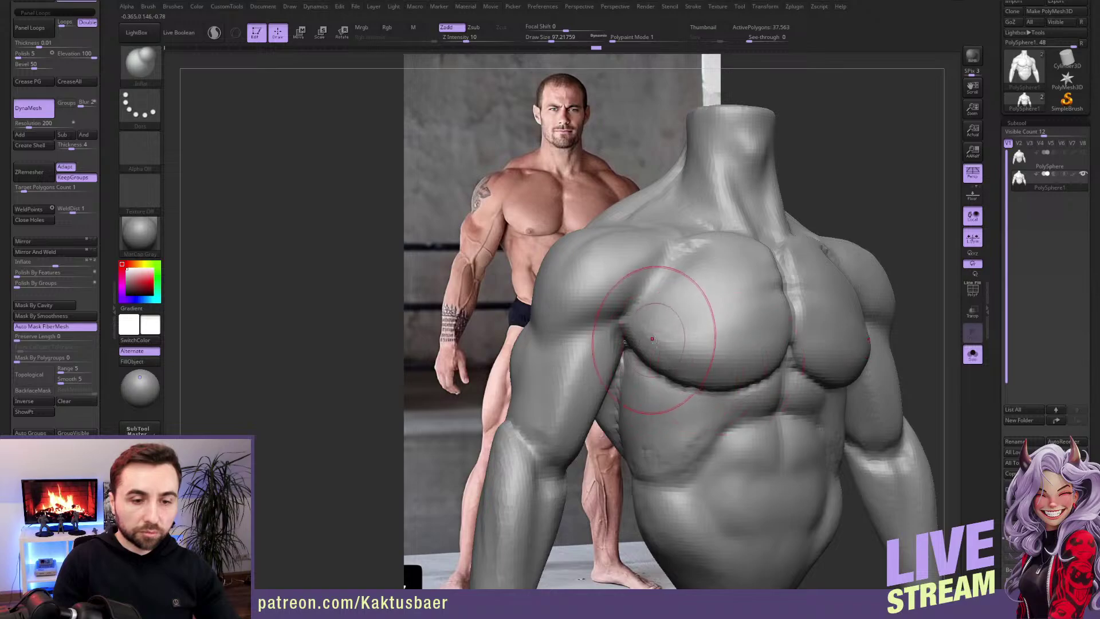
key(shift)
shift+drag(752, 340, 702, 339)
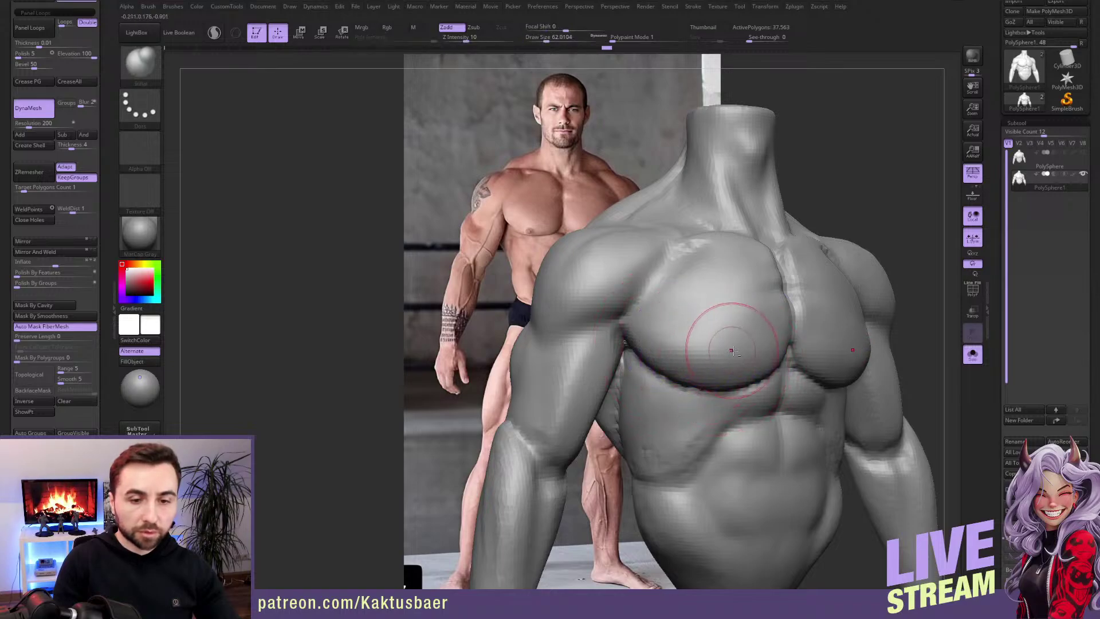
alt+right_drag(730, 349, 719, 350)
mouse_move(654, 336)
shift+mouse_down()
mouse_move(687, 350)
mouse_move(672, 357)
shift+mouse_up()
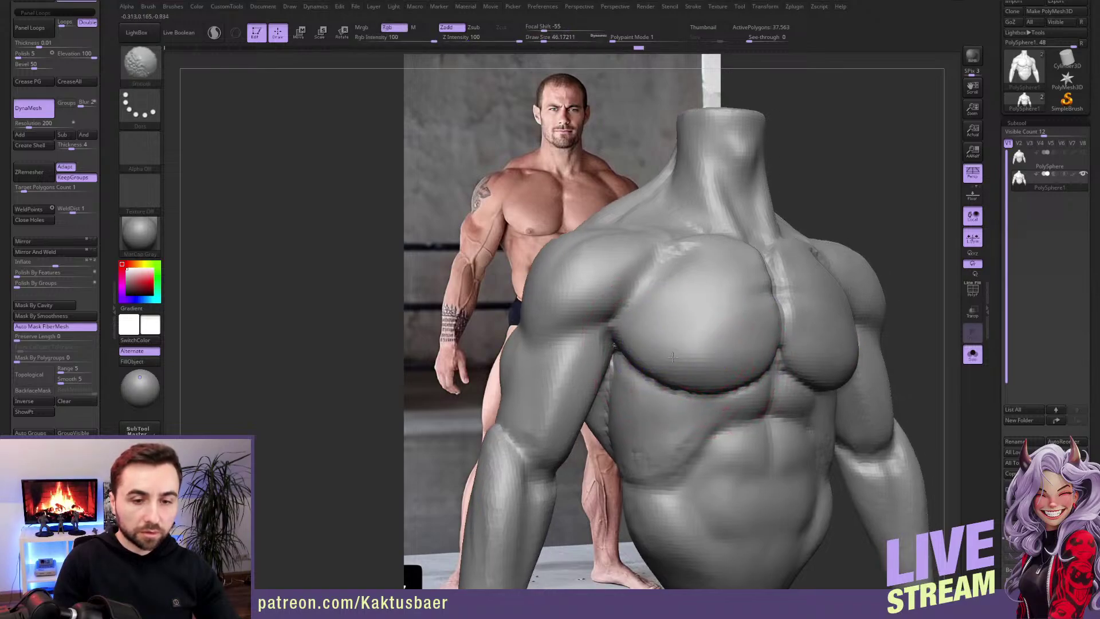
mouse_move(730, 360)
shift+right_down()
mouse_move(704, 349)
mouse_move(739, 344)
mouse_move(775, 313)
shift+right_up()
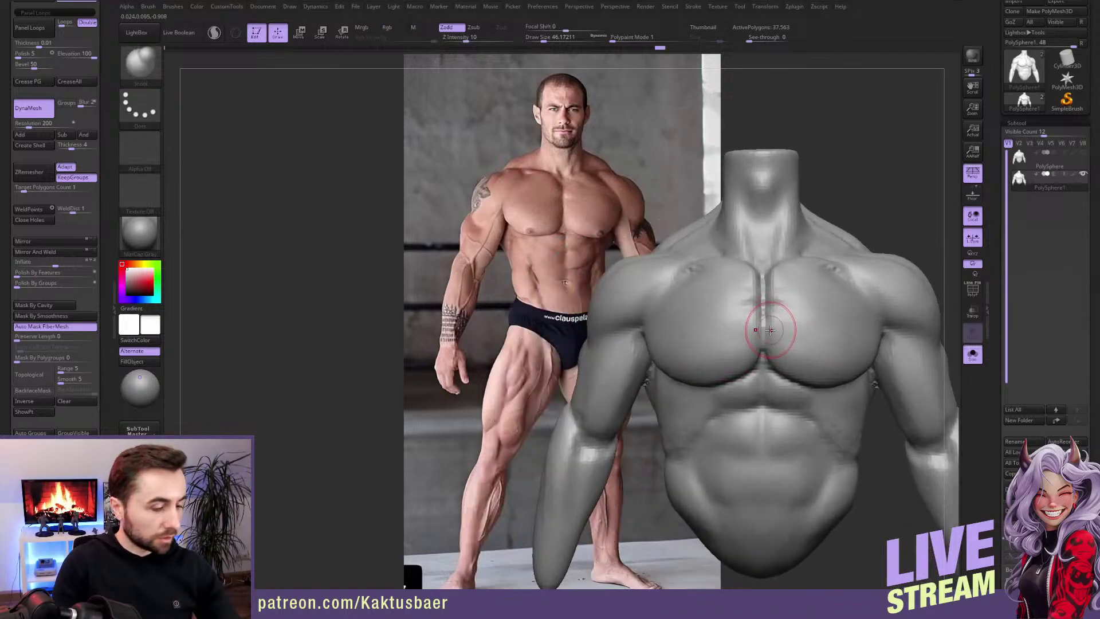
Step: Carve the vertical groove between the pectorals with the DamStandard brush at a draw size of about 41
key(b)
key(d)
key(s)
key(s)
drag(773, 318, 765, 314)
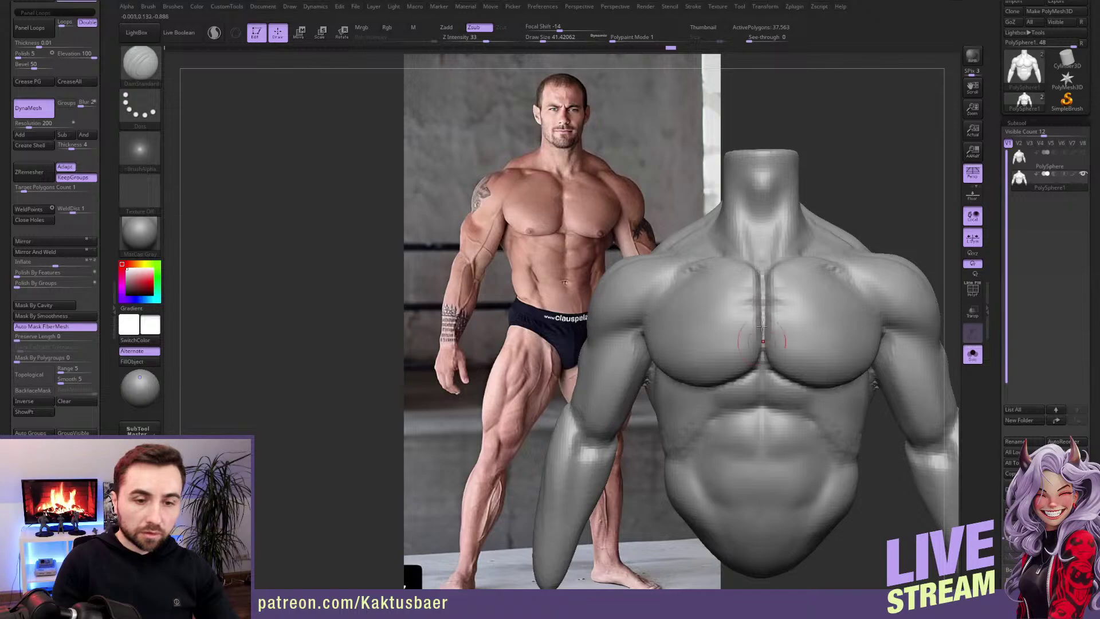
mouse_move(763, 338)
right_down()
mouse_move(767, 324)
mouse_move(768, 369)
right_up()
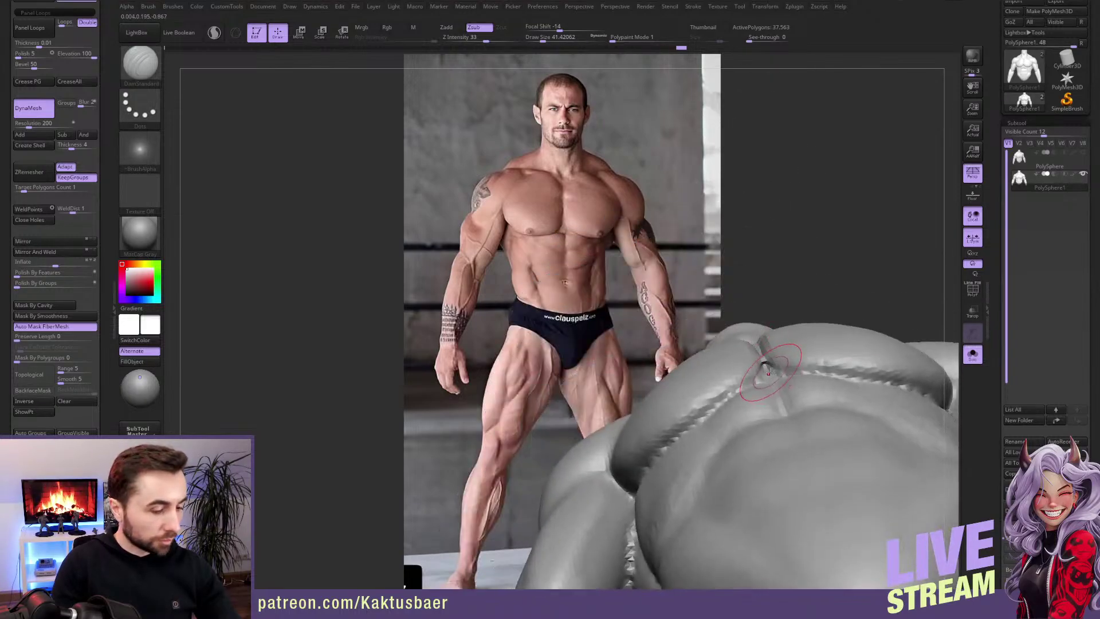
Step: Build up and smooth the lower end of the sternum between the pectorals with the ClayBuildup brush
key(b)
key(c)
key(b)
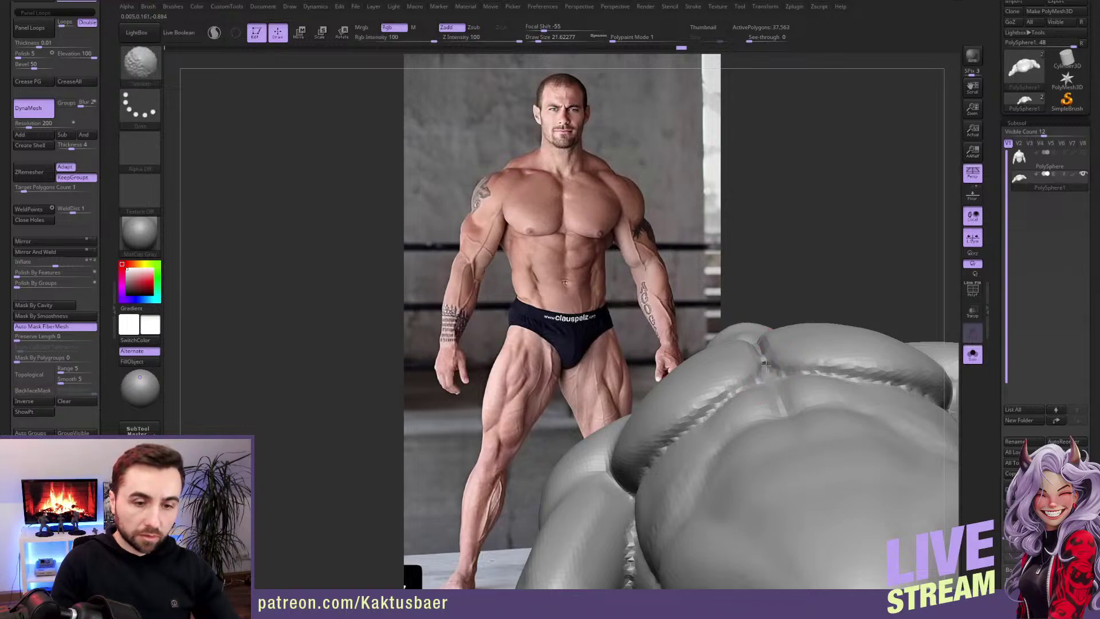
right_drag(767, 364, 762, 396)
Step: Reshape the lower edge of the pectorals with the Move brush at a draw size of about 68 and turn off BackfaceMask
key(b)
key(s)
key(t)
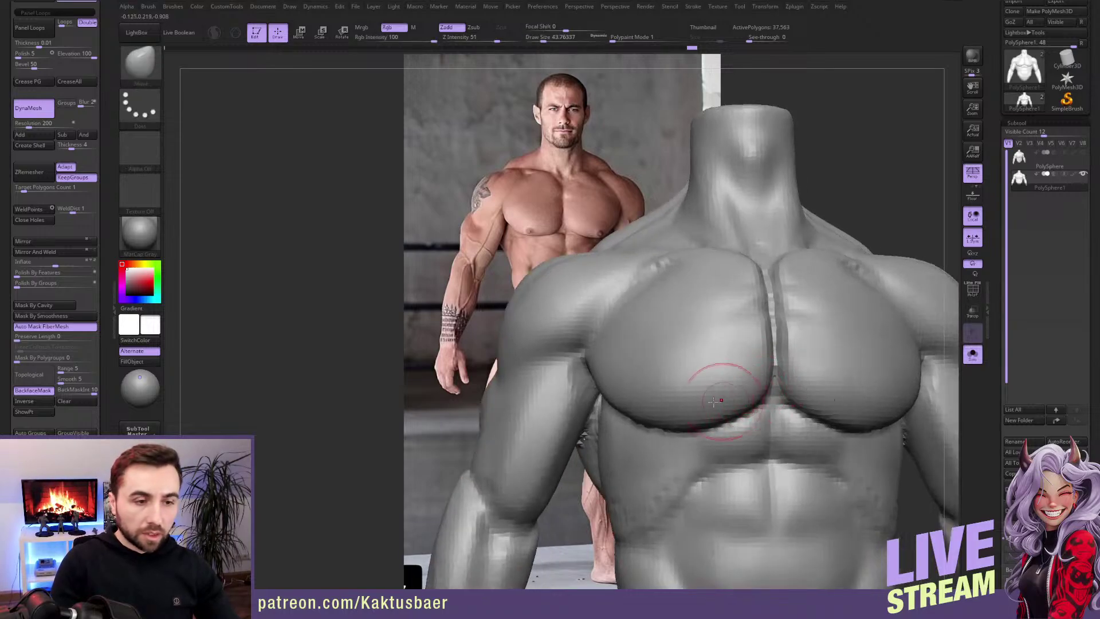
key(bracketright)
key(bracketright)
drag(687, 416, 699, 423)
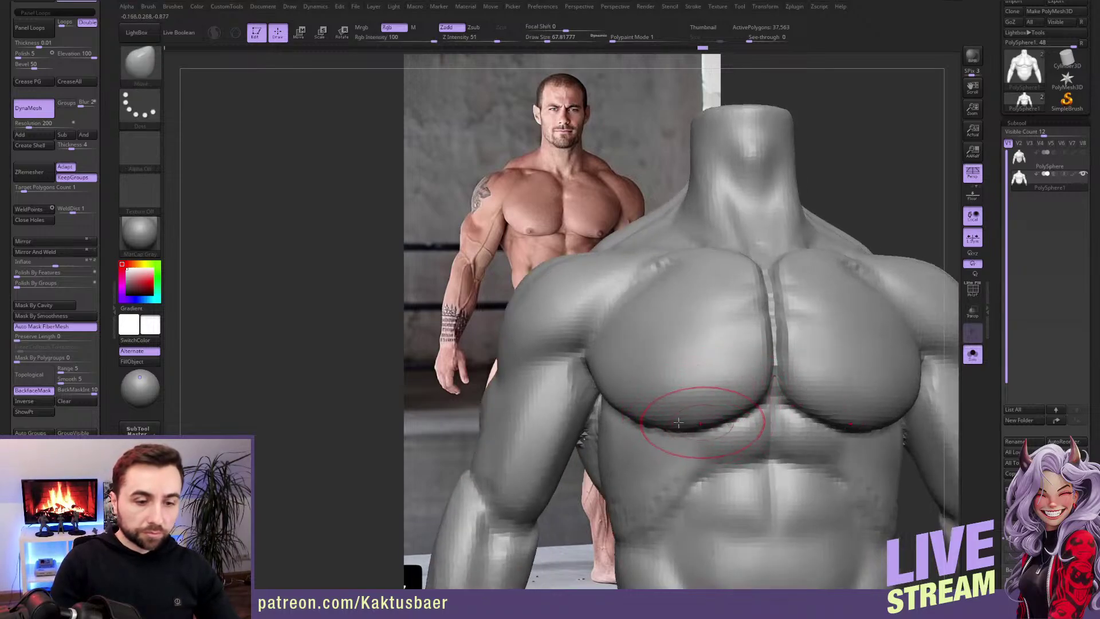
click(51, 390)
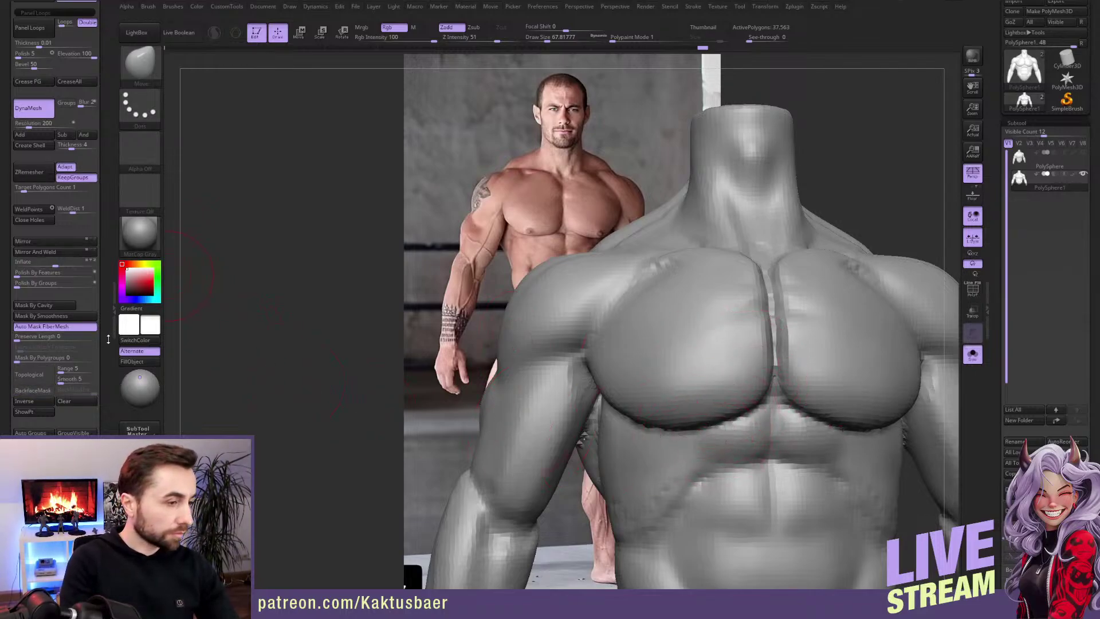
Step: Clear the canvas, restore the stored front camera view, and load the reference photo as background behind the semi-transparent torso
scroll(109, 339, down, 8)
click(46, 414)
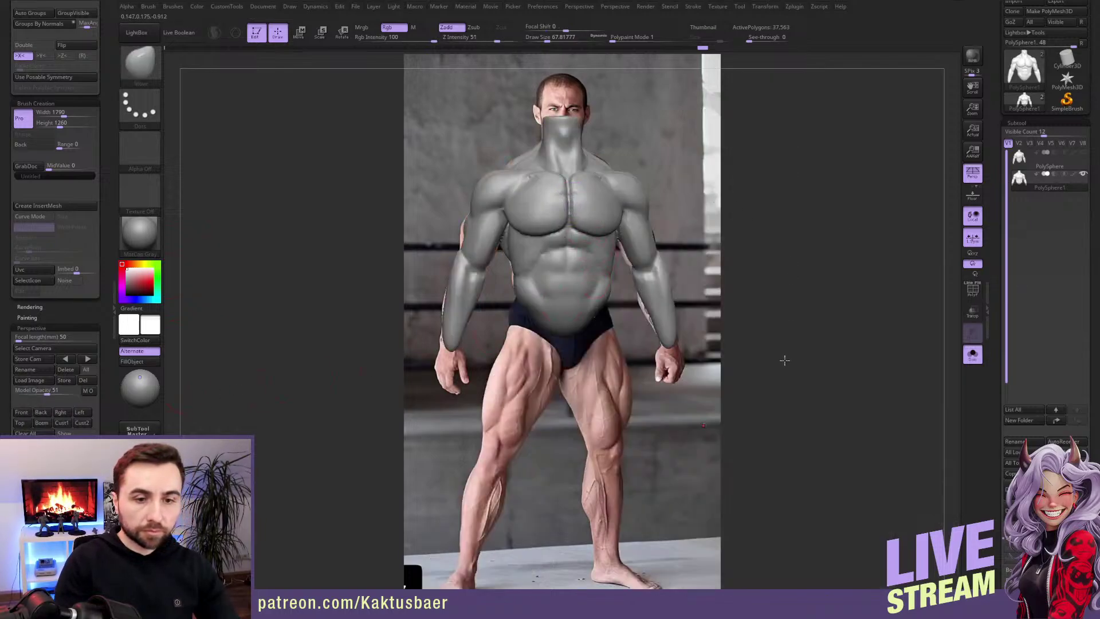
key(ctrl+n)
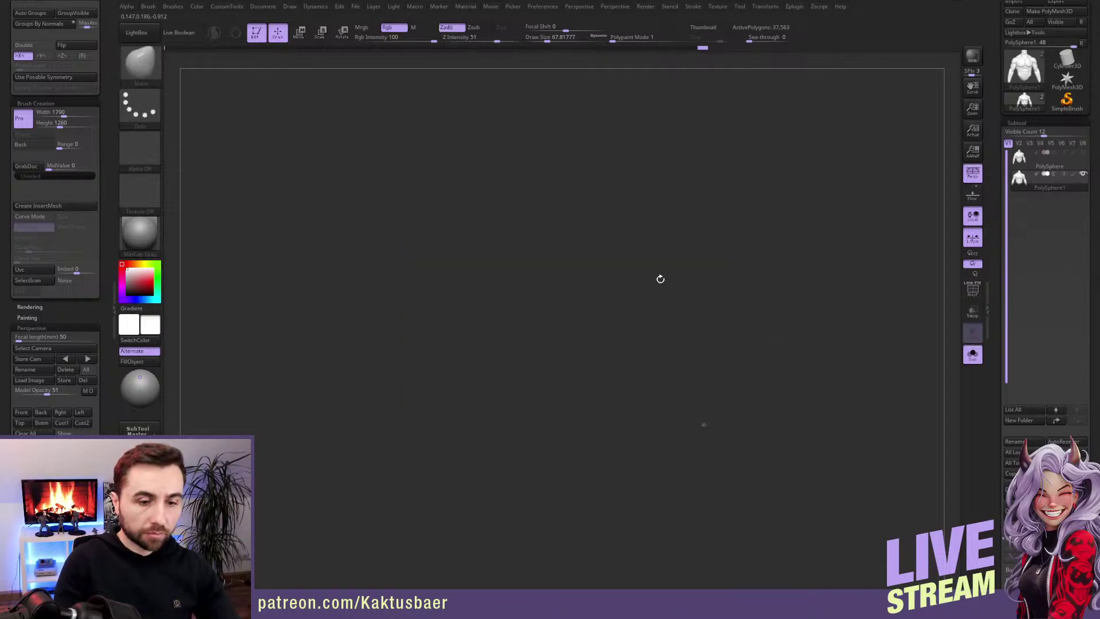
click(21, 412)
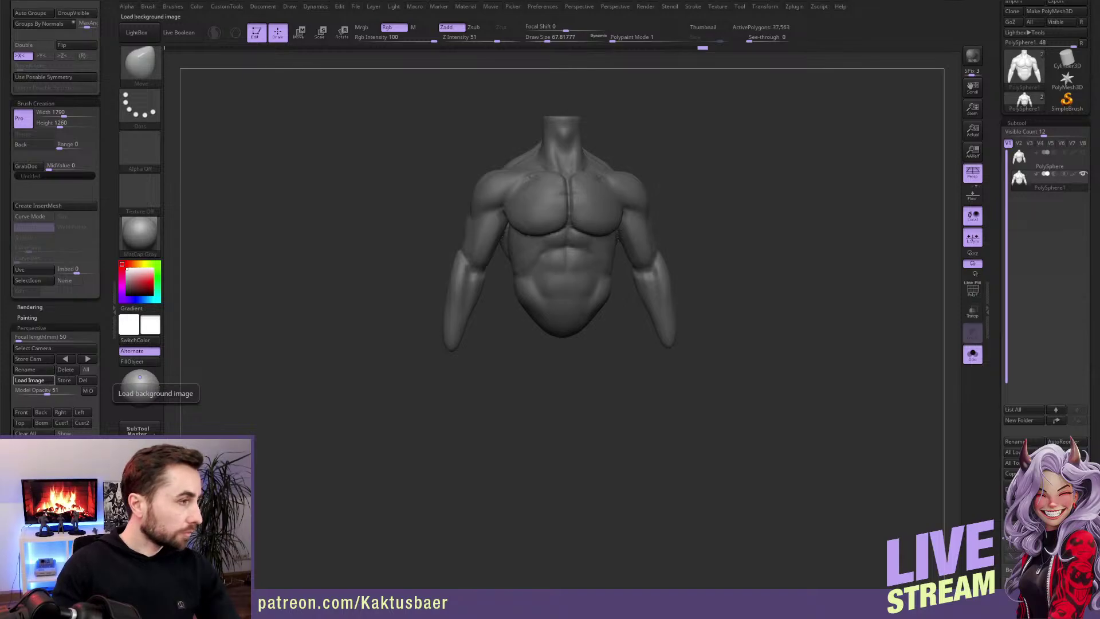
click(29, 380)
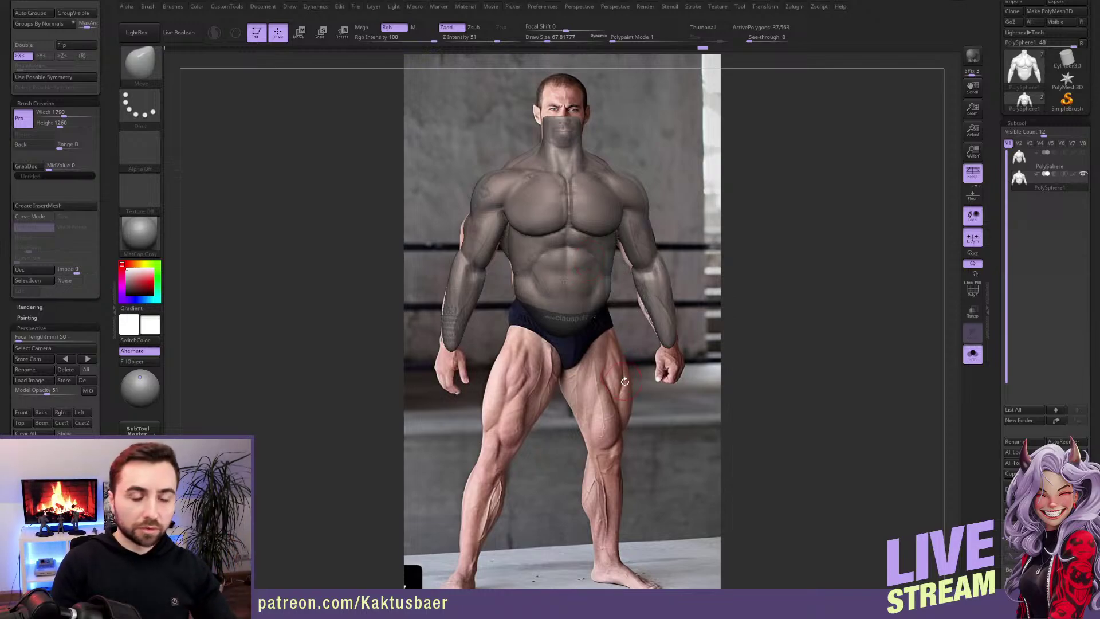
Step: Adjust the shoulder, trapezius and neck outlines to the reference photo with the Move brush at draw sizes of about 80 to 154
key(bracketright)
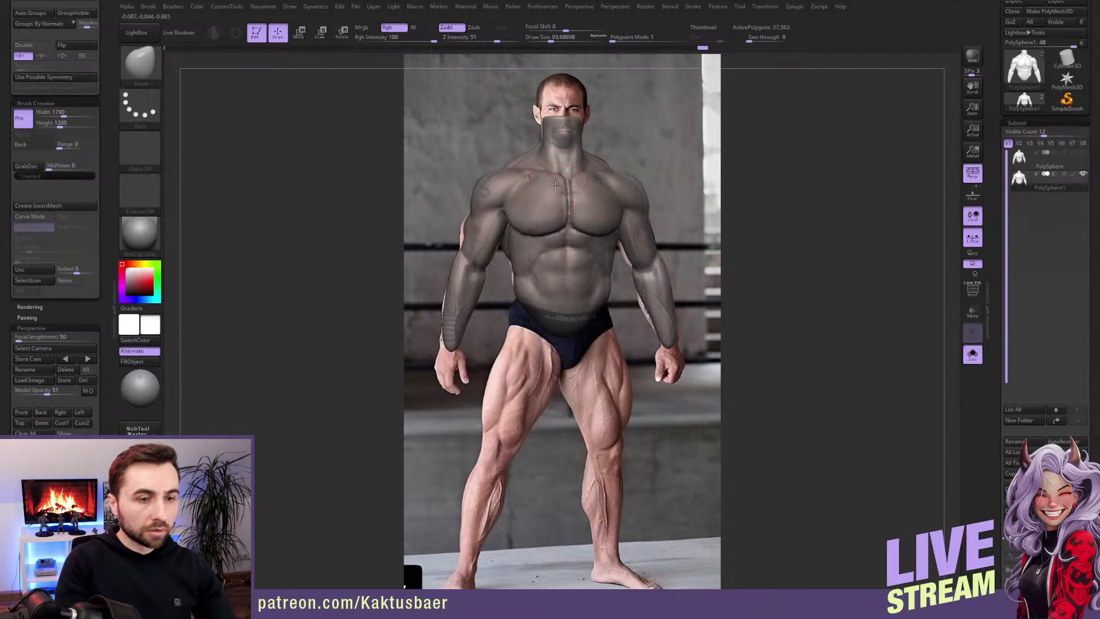
right_drag(559, 183, 554, 195)
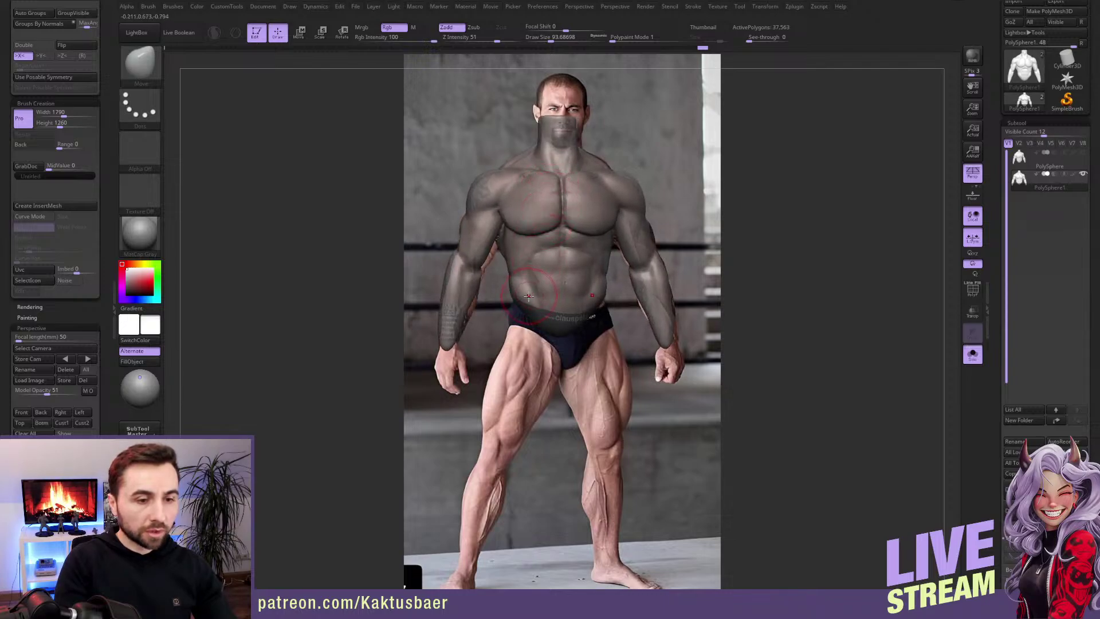
key(s)
drag(490, 187, 491, 185)
key(s)
key(s)
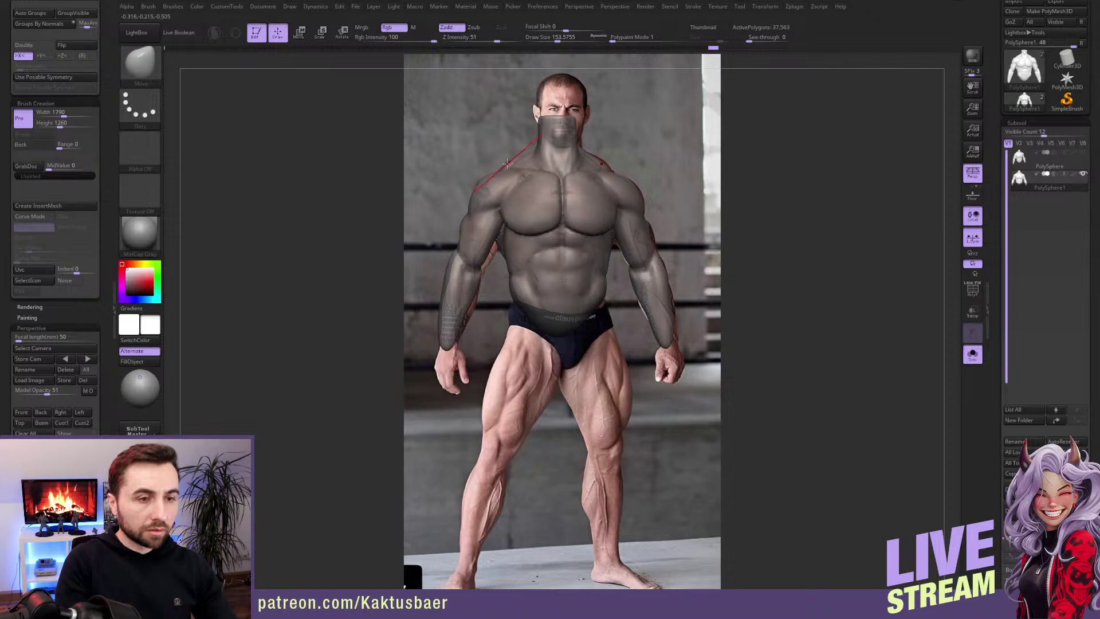
drag(508, 165, 506, 163)
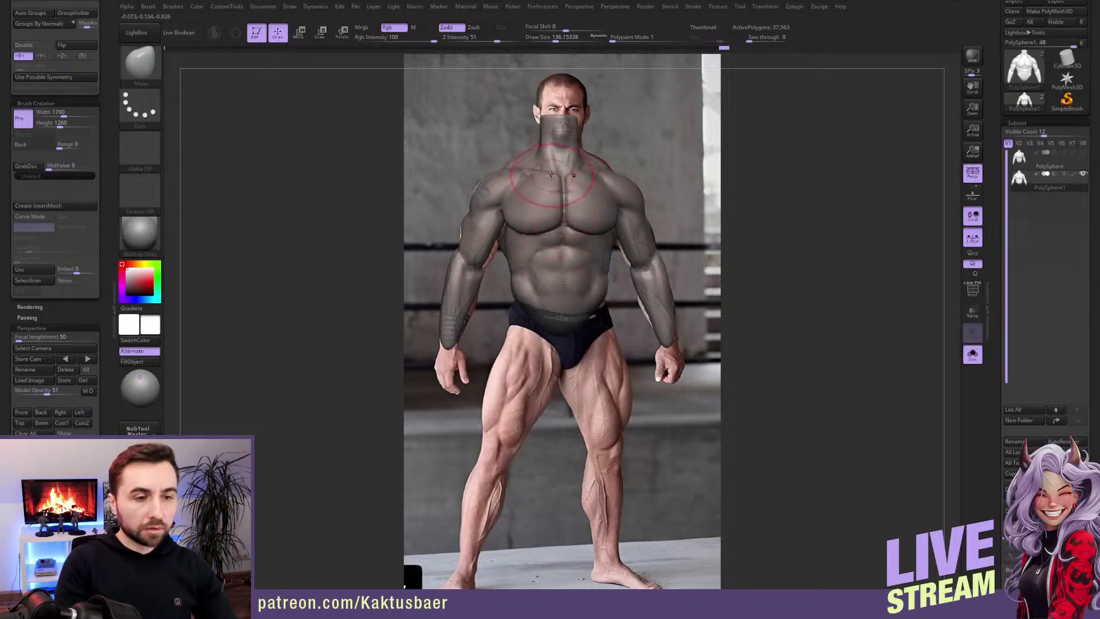
mouse_move(596, 142)
mouse_down()
mouse_move(631, 143)
mouse_move(602, 139)
mouse_up()
key(s)
drag(565, 134, 563, 131)
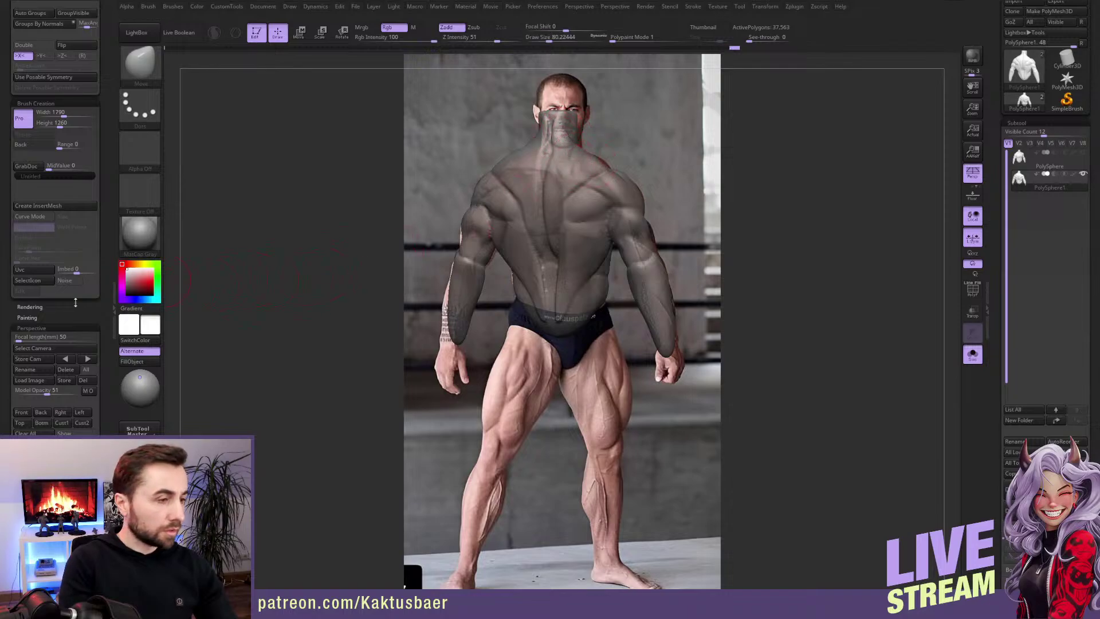
Step: Switch to another stored camera view to compare the torso with the photo, and undo the last few changes
click(48, 413)
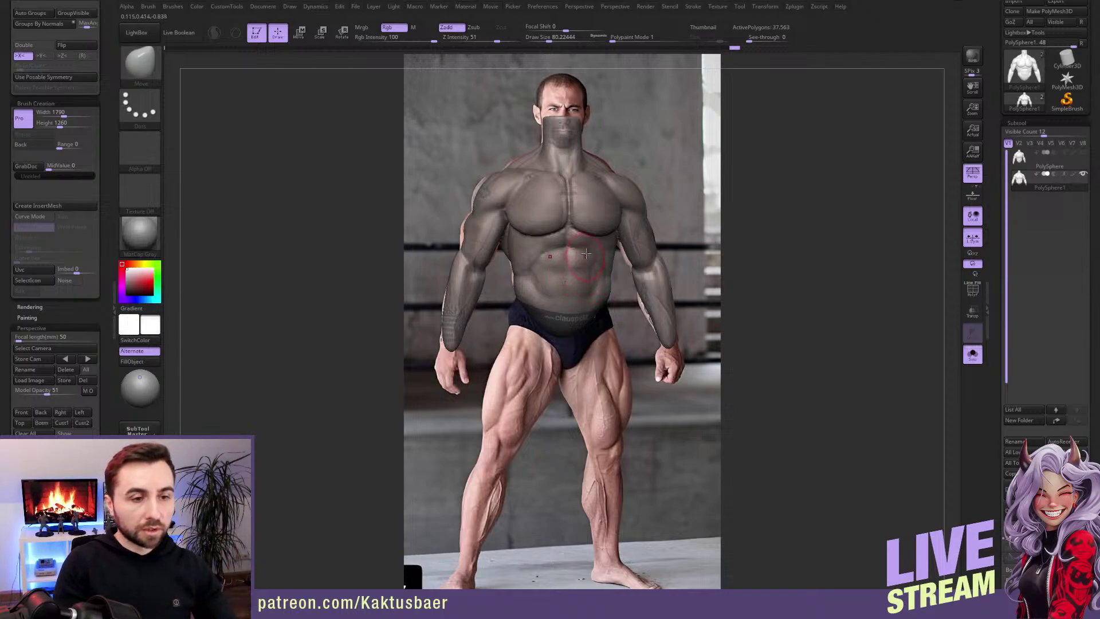
key(ctrl+z)
key(ctrl+z)
key(ctrl+z)
key(ctrl+z)
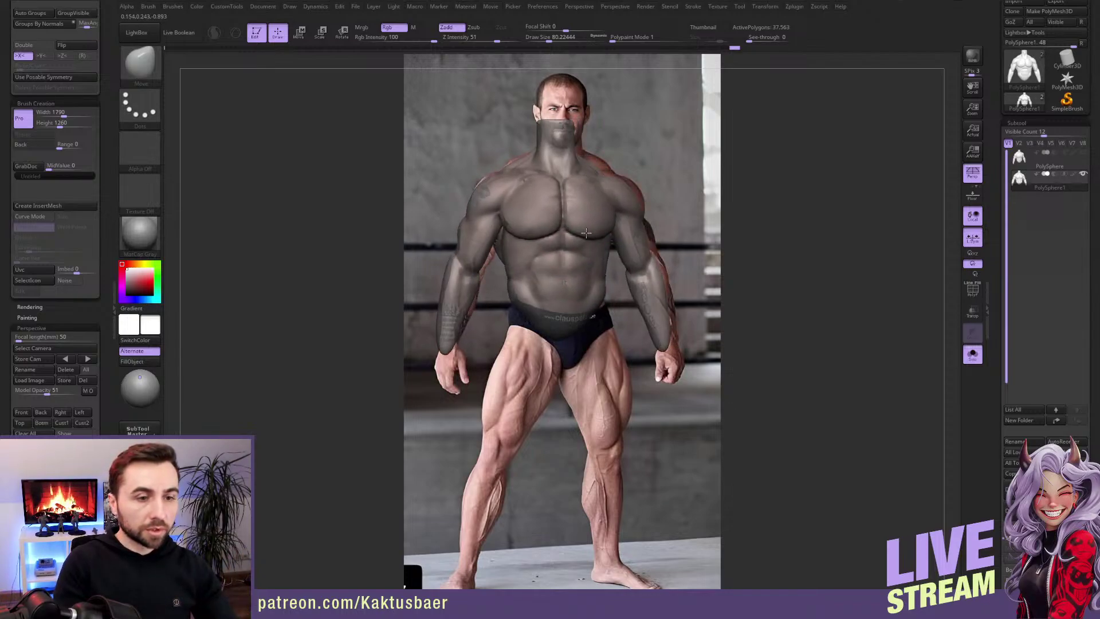
key(ctrl+z)
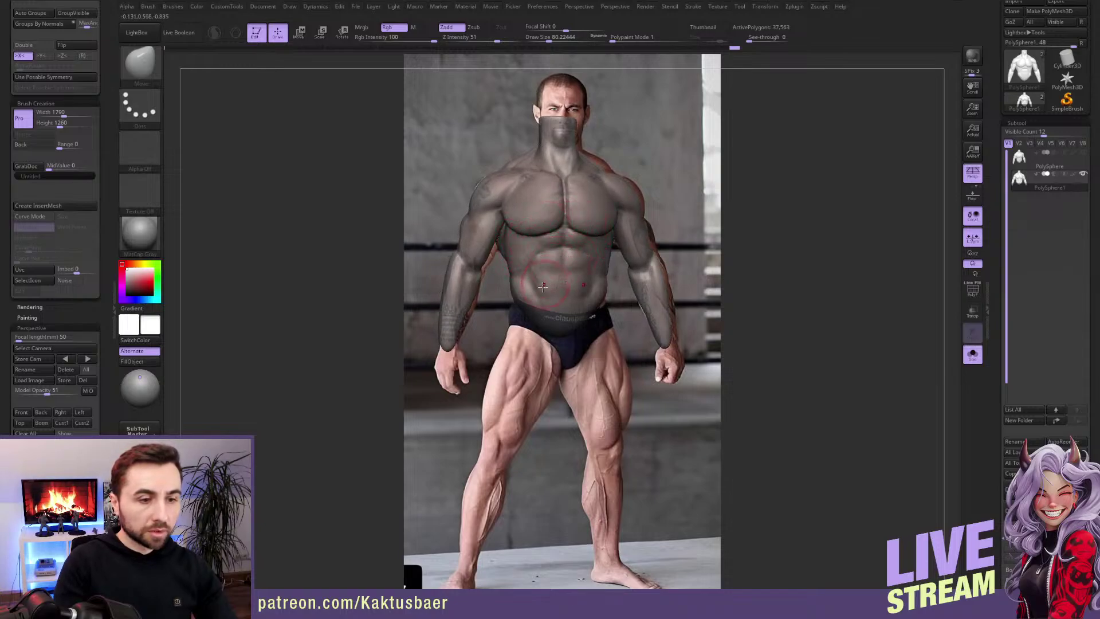
Step: Adjust the waist and lower abdomen outline to the reference photo with the Move brush at draw sizes of about 71 to 101
drag(523, 306, 530, 306)
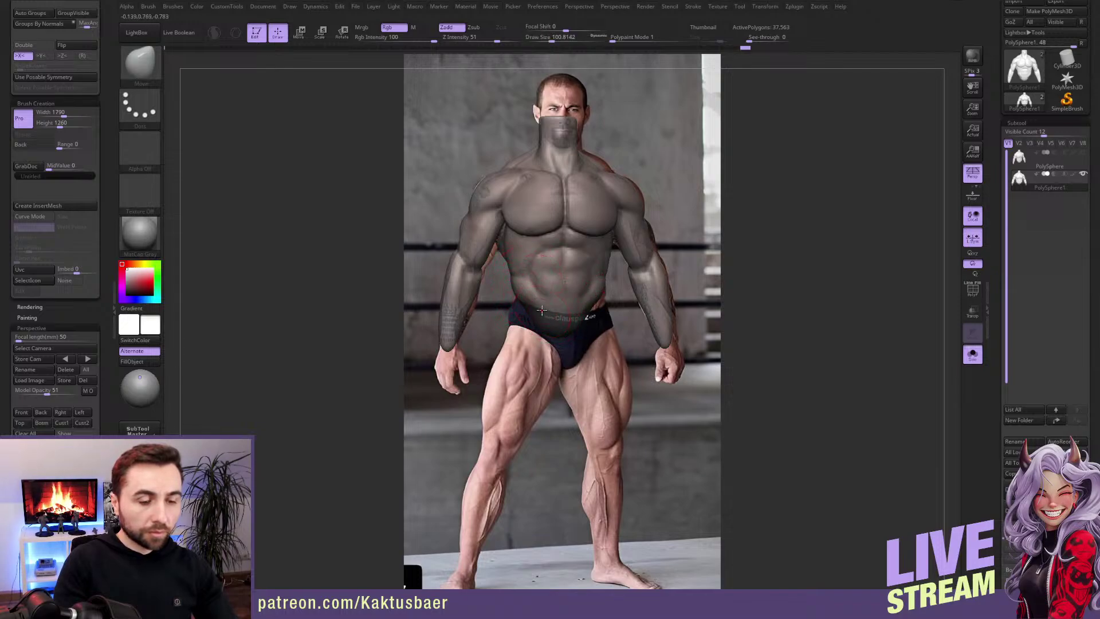
key(bracketleft)
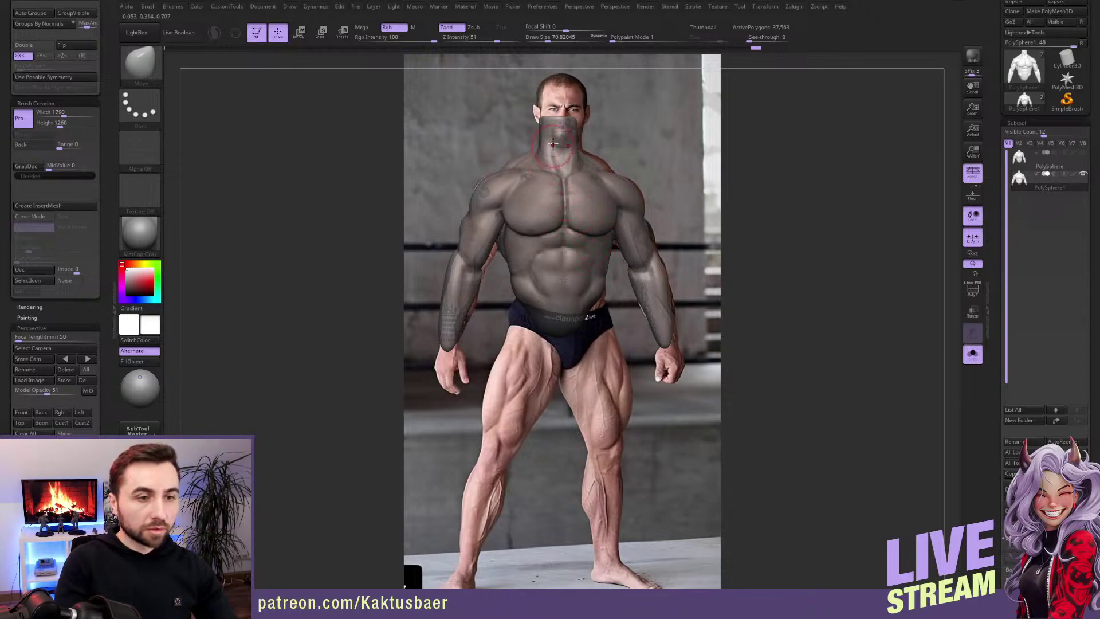
key(bracketright)
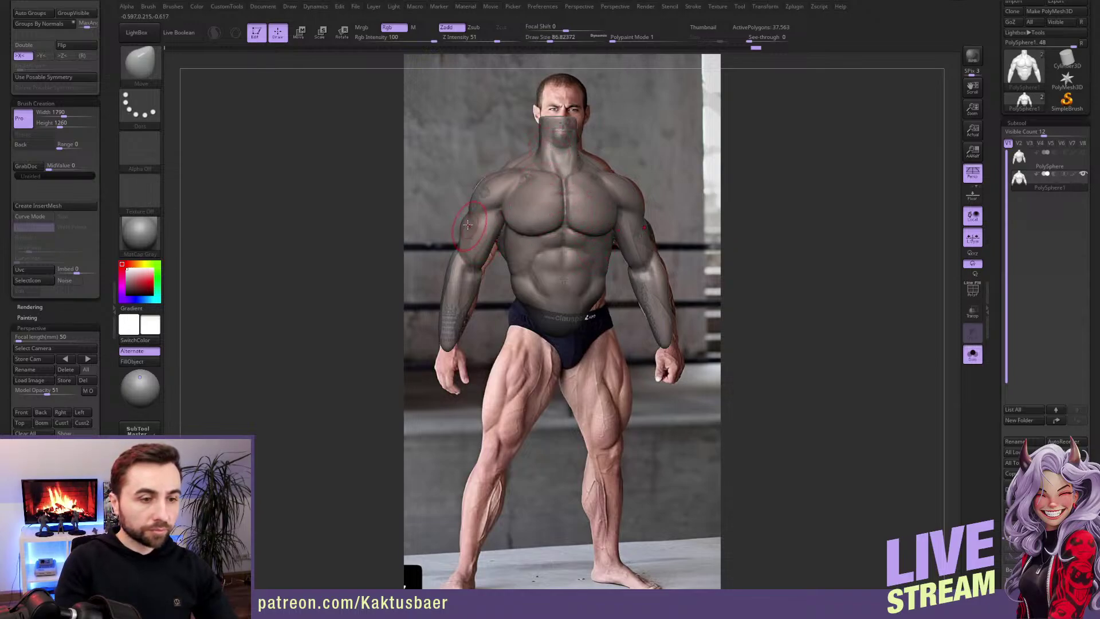
Step: Place the torso beside the reference photo and refine the side of the abdomen with the Move brush at a draw size of about 35
mouse_move(510, 205)
right_down()
mouse_move(589, 238)
mouse_move(651, 296)
mouse_move(684, 310)
mouse_move(671, 308)
mouse_move(747, 324)
mouse_move(716, 335)
mouse_move(744, 315)
mouse_move(696, 366)
right_up()
key(bracketleft)
key(bracketleft)
key(b)
key(m)
key(v)
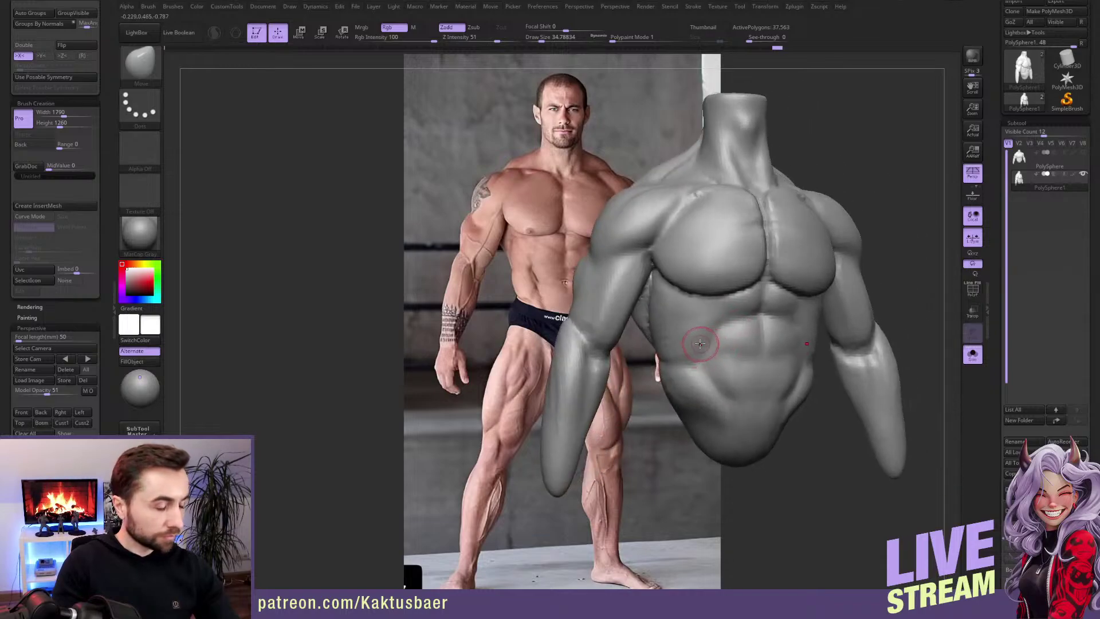
Step: Carve the crease between the ribs and the abdominals with the DamStandard brush at a draw size of about 23
key(b)
key(c)
key(b)
key(b)
key(d)
key(s)
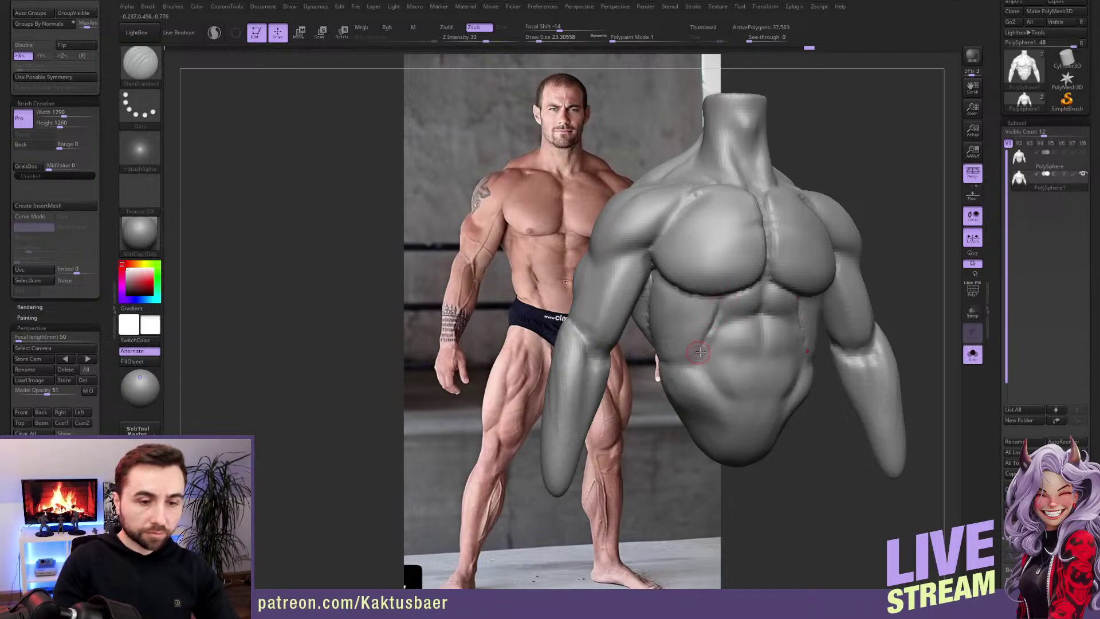
Step: Build up the obliques beside the abdominals with the ClayBuildup brush at draw sizes of about 25 to 37 and smooth them
key(b)
key(c)
key(b)
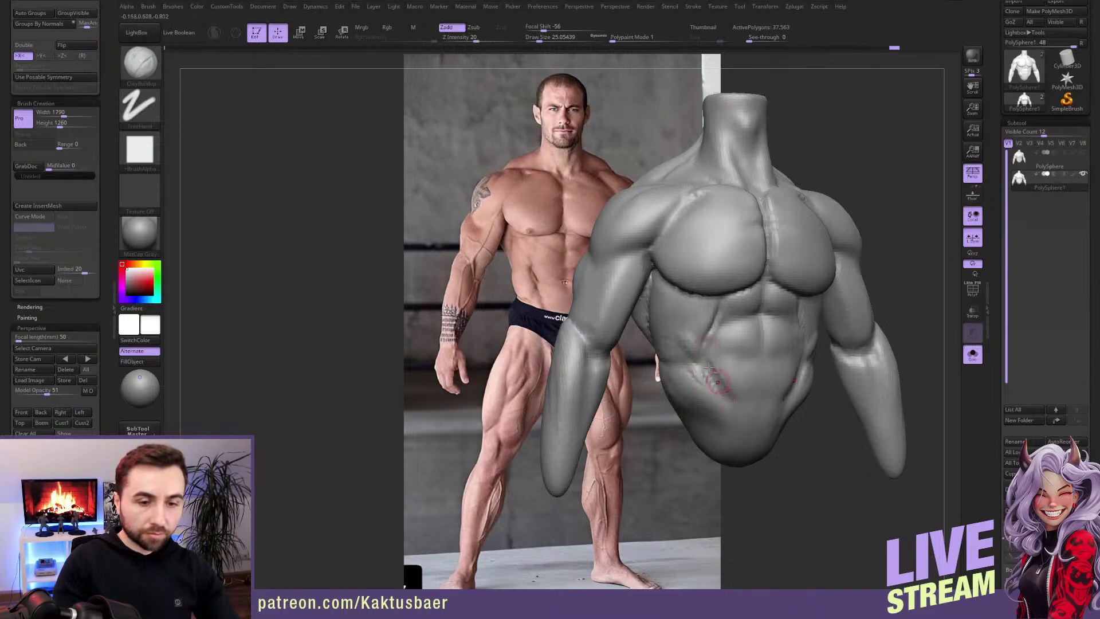
key(bracketright)
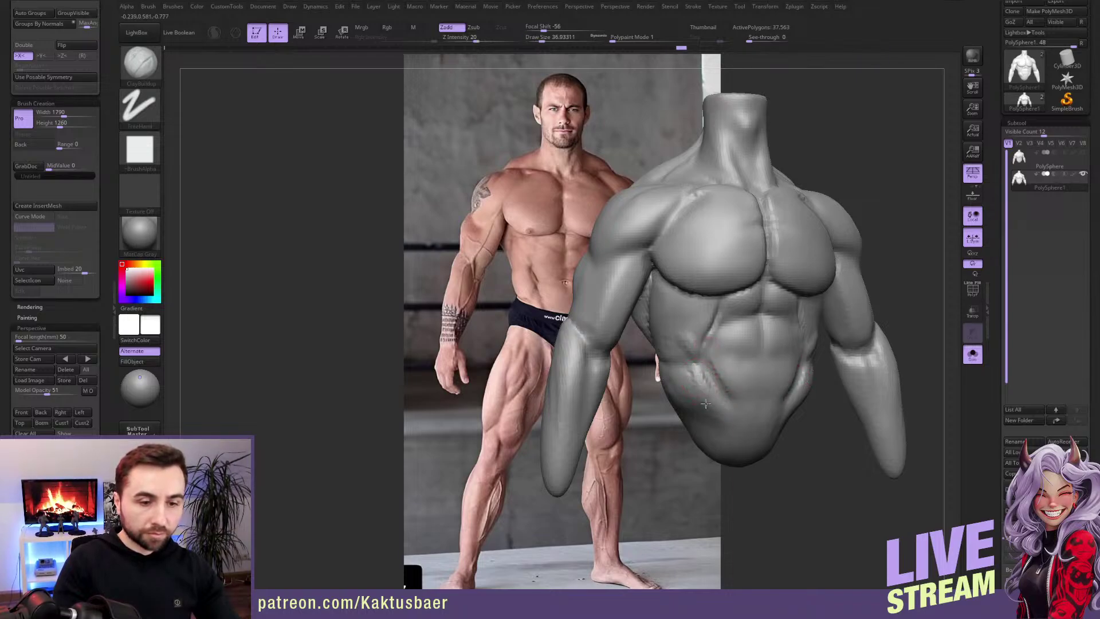
key(shift)
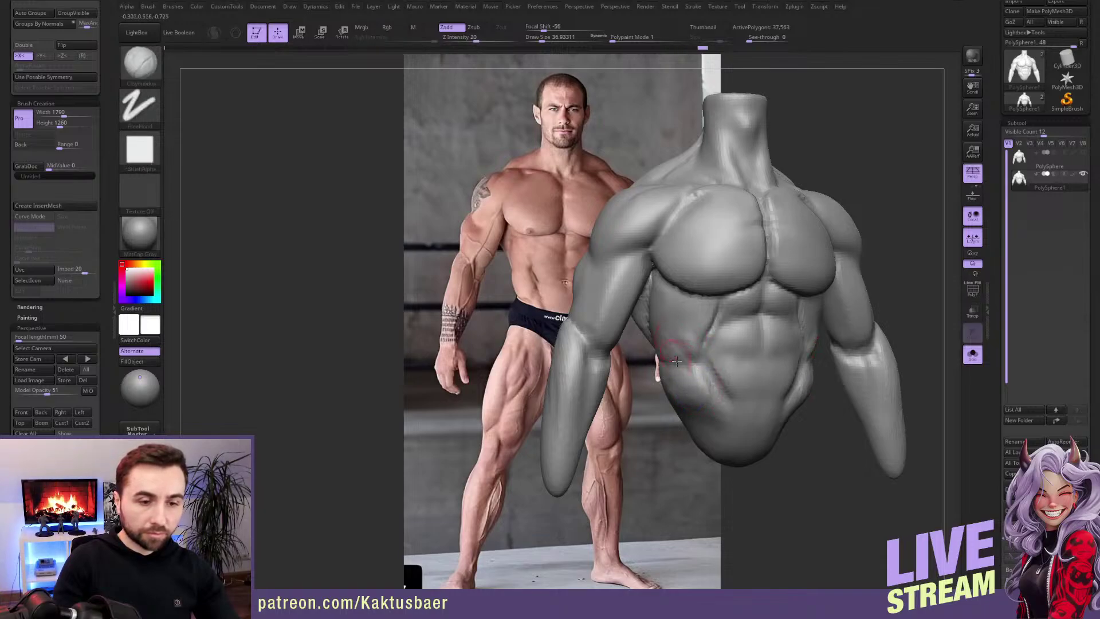
key(shift)
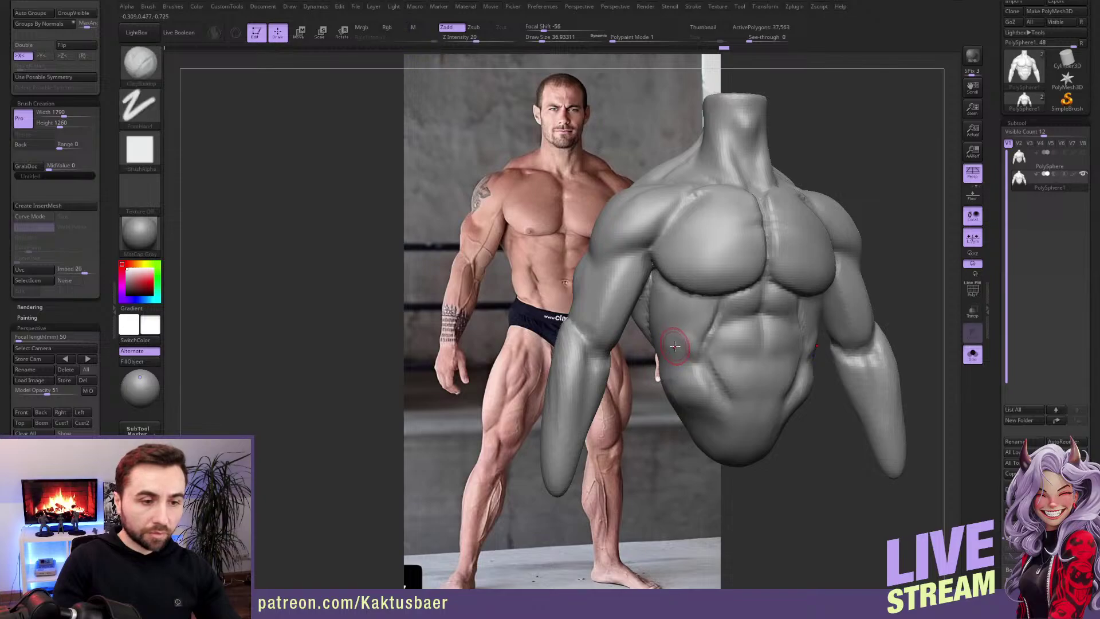
Step: Shape and smooth the side of the rib cage below the armpit at draw sizes of about 31 to 41
key(shift)
key(shift)
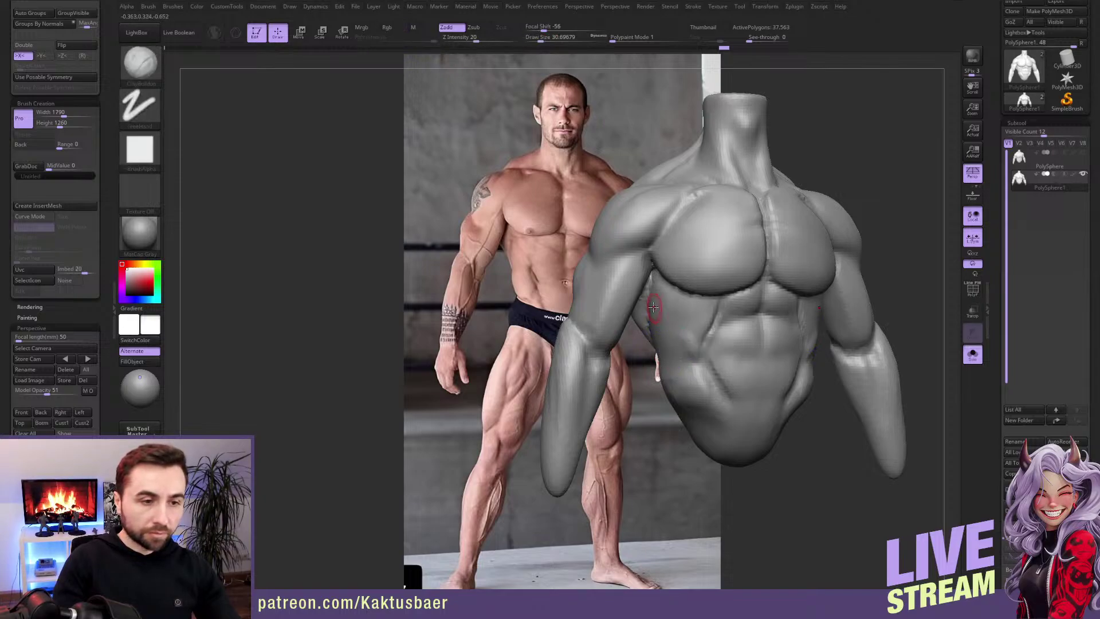
right_drag(652, 318, 645, 301)
key(shift)
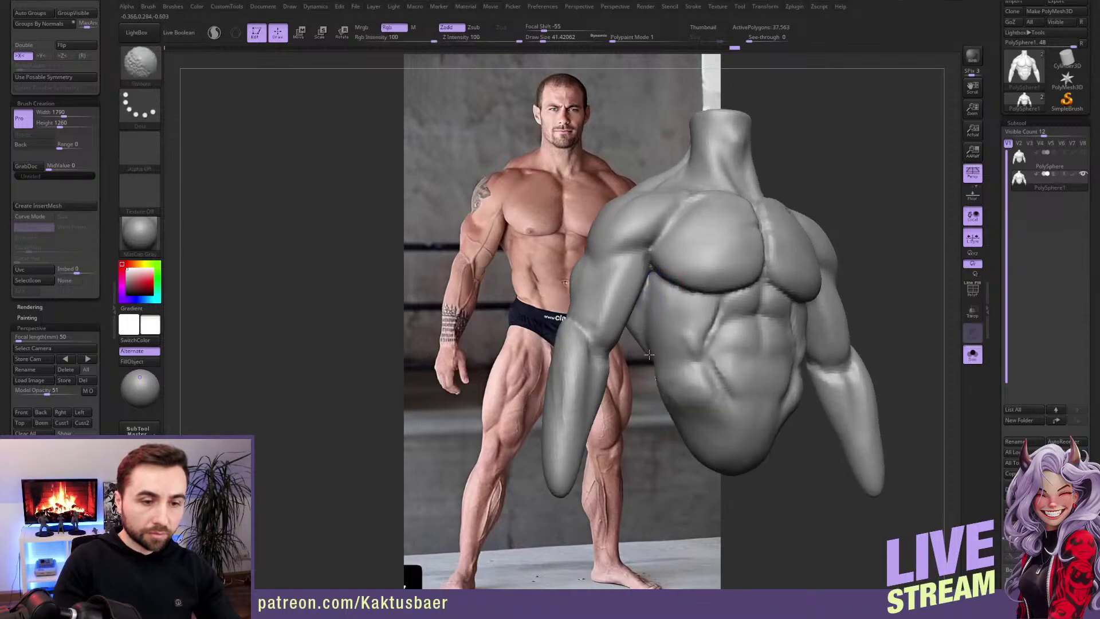
Step: Reshape the shoulder's outer form with the Move brush at a draw size of about 104
mouse_move(649, 355)
right_down()
mouse_move(578, 350)
mouse_move(676, 338)
mouse_move(507, 241)
right_up()
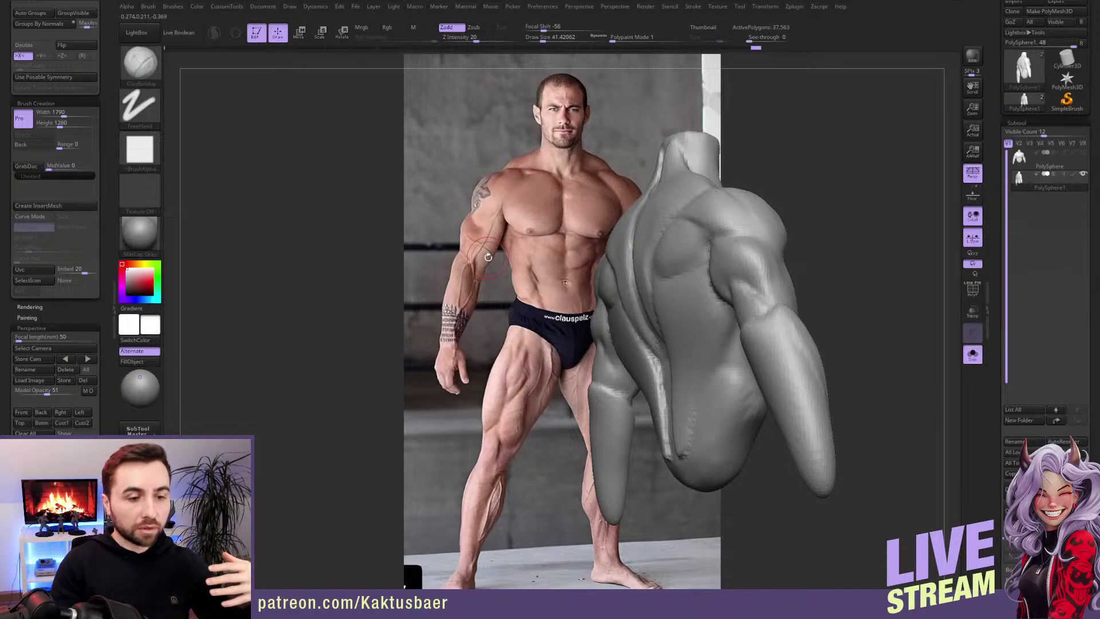
right_drag(719, 338, 660, 283)
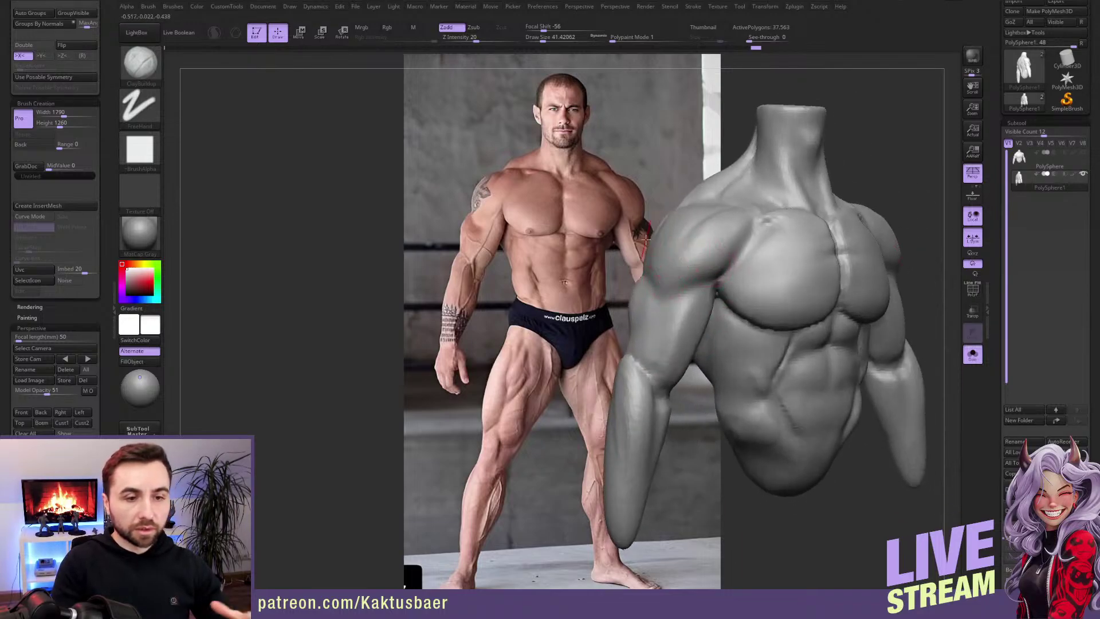
right_drag(679, 296, 682, 291)
key(b)
key(m)
key(v)
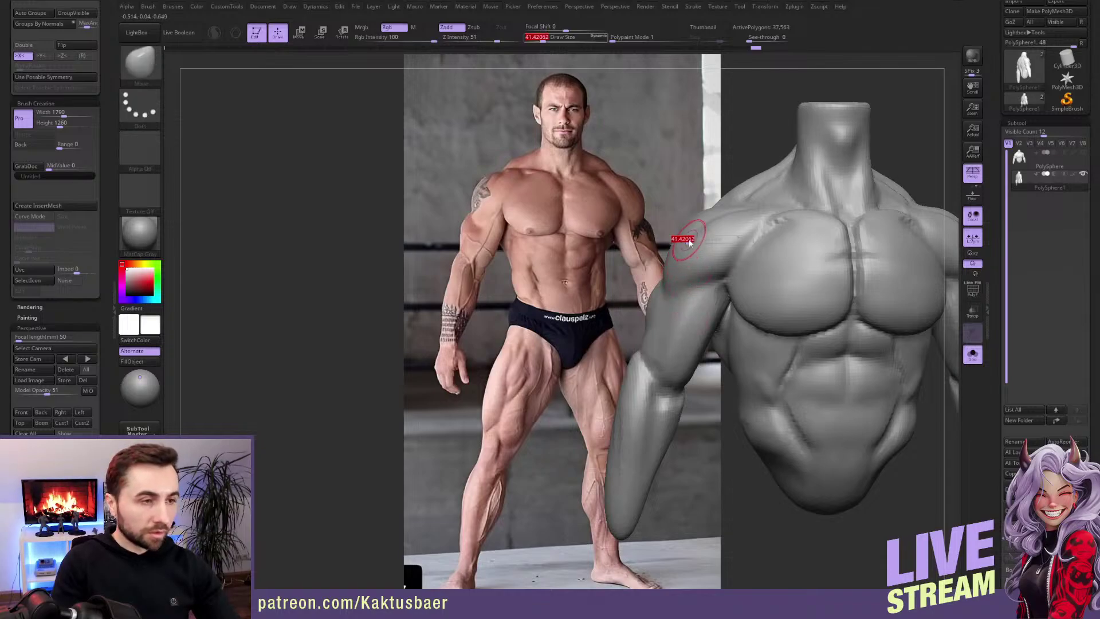
key(s)
drag(673, 240, 688, 239)
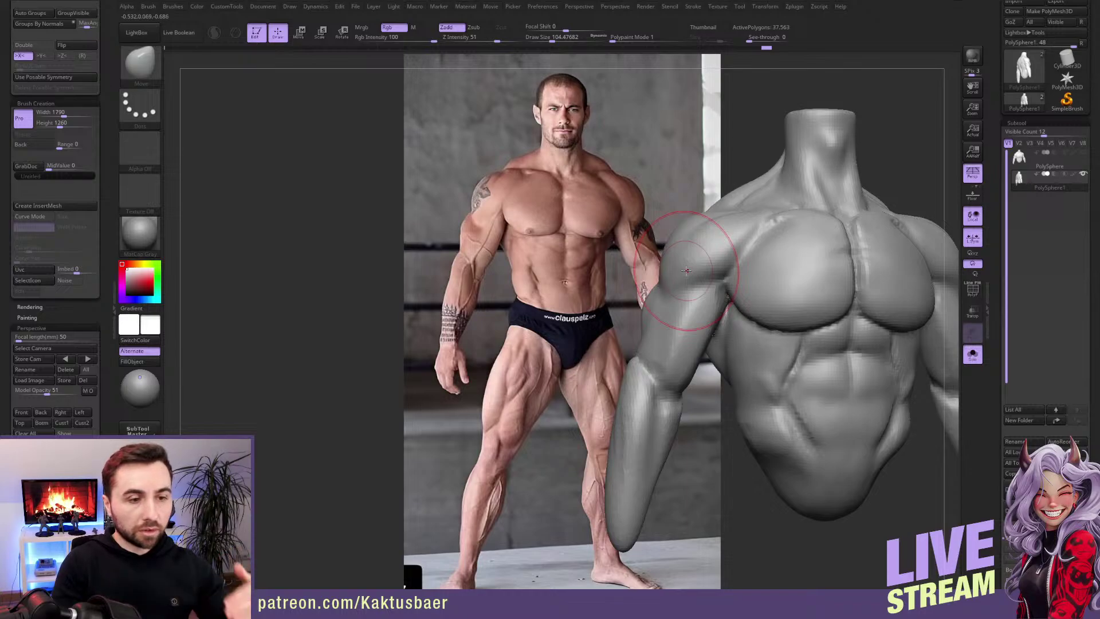
Step: Refine the transition between deltoid, chest and upper arm with the Move brush at draw sizes of about 39 to 54
mouse_move(687, 270)
right_down()
mouse_move(695, 221)
mouse_move(767, 313)
right_up()
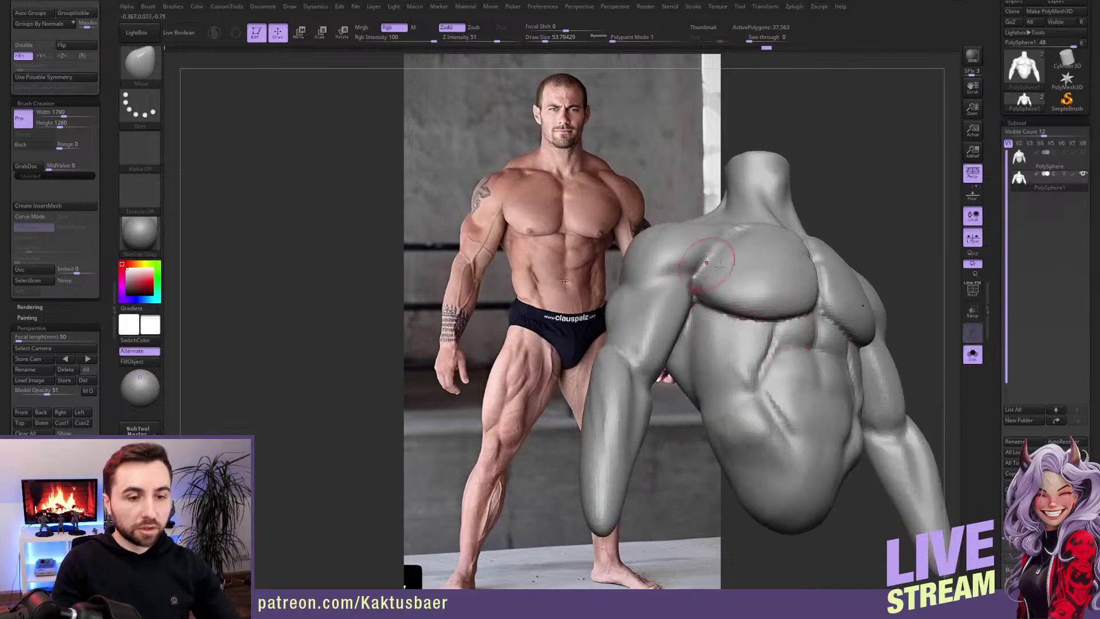
right_drag(707, 262, 698, 285)
key(shift)
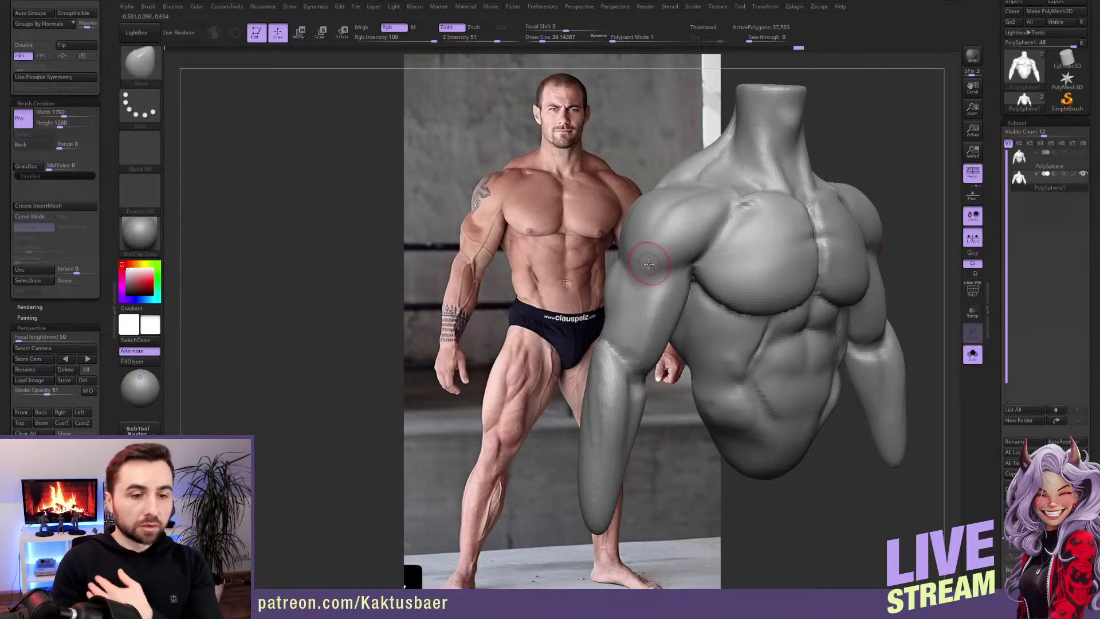
Step: Build up the outer upper arm and the triceps with the ClayBuildup brush at a draw size of about 39
ctrl+right_drag(639, 301, 648, 311)
key(b)
key(c)
key(b)
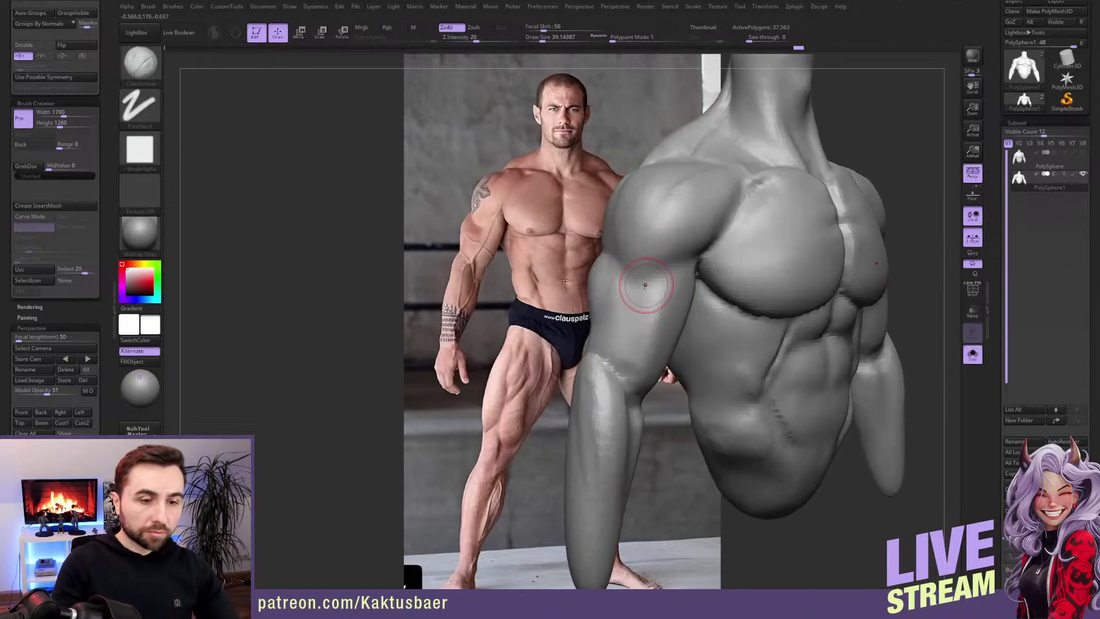
drag(638, 306, 610, 327)
mouse_move(636, 278)
mouse_down()
mouse_move(618, 352)
mouse_move(630, 309)
mouse_move(628, 343)
mouse_move(630, 330)
mouse_move(616, 355)
mouse_move(662, 321)
mouse_up()
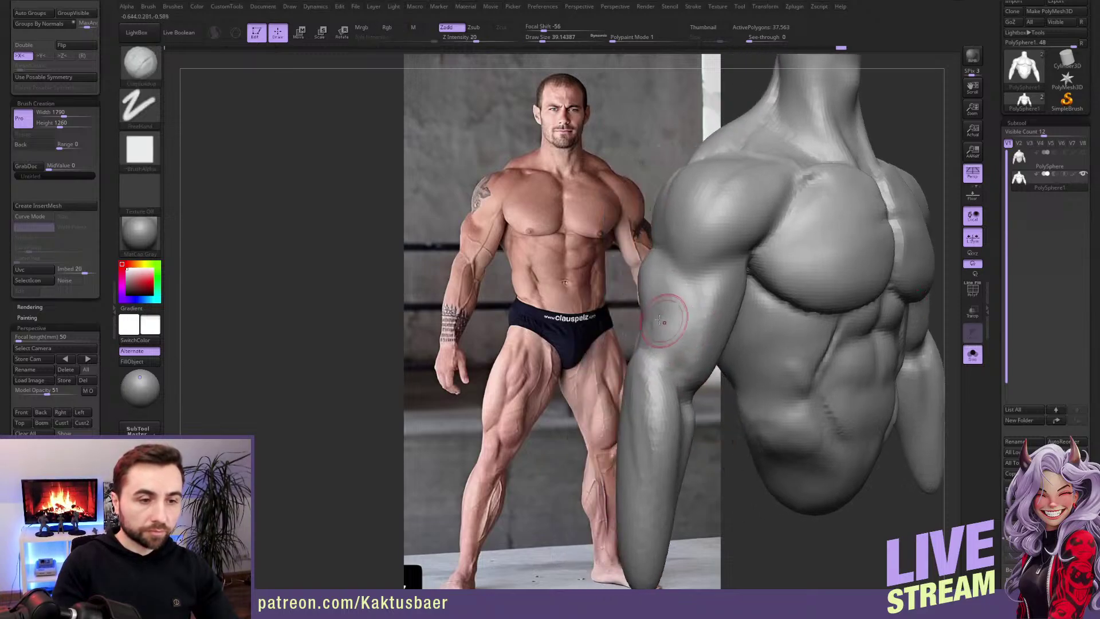
right_drag(662, 320, 644, 331)
mouse_move(650, 350)
mouse_down()
mouse_move(641, 334)
mouse_move(651, 356)
mouse_move(640, 408)
mouse_up()
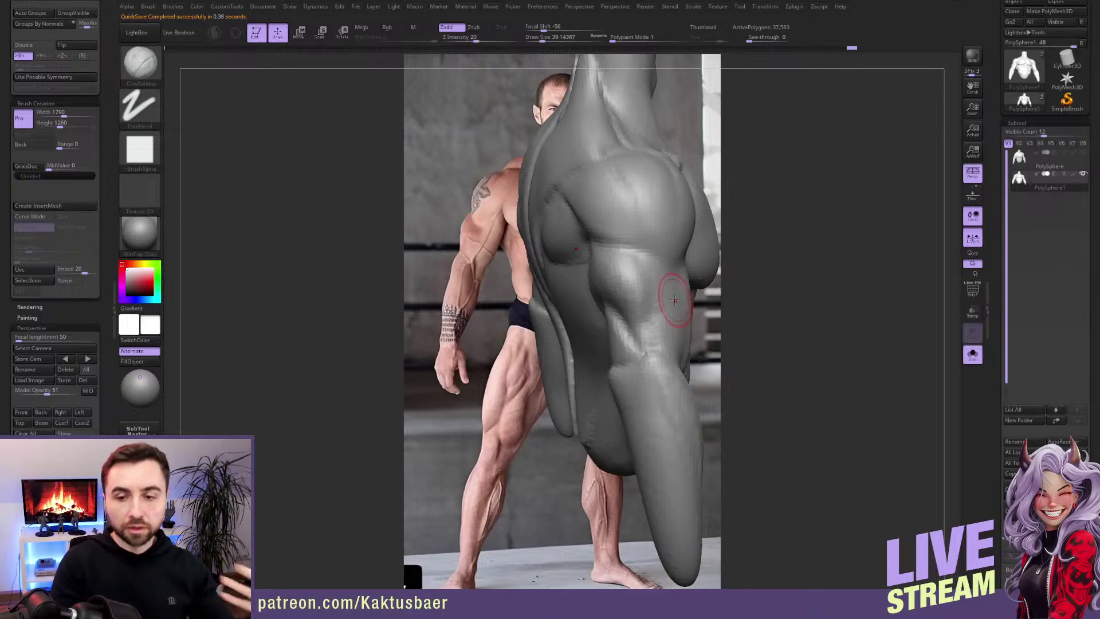
mouse_move(607, 290)
right_down()
mouse_move(712, 290)
mouse_move(693, 294)
right_up()
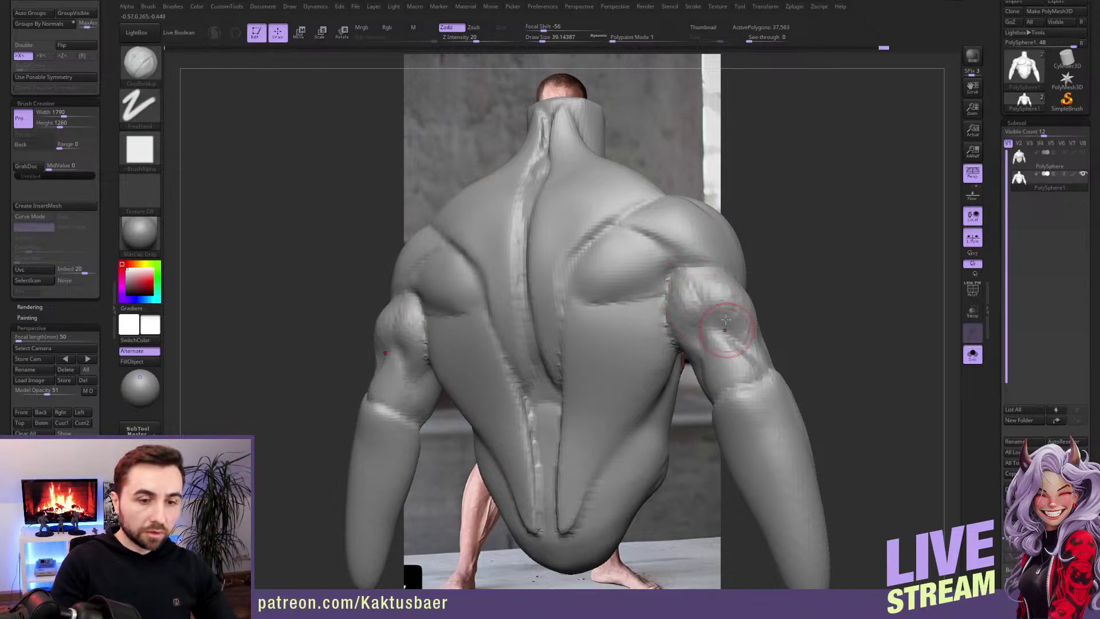
right_drag(711, 306, 725, 306)
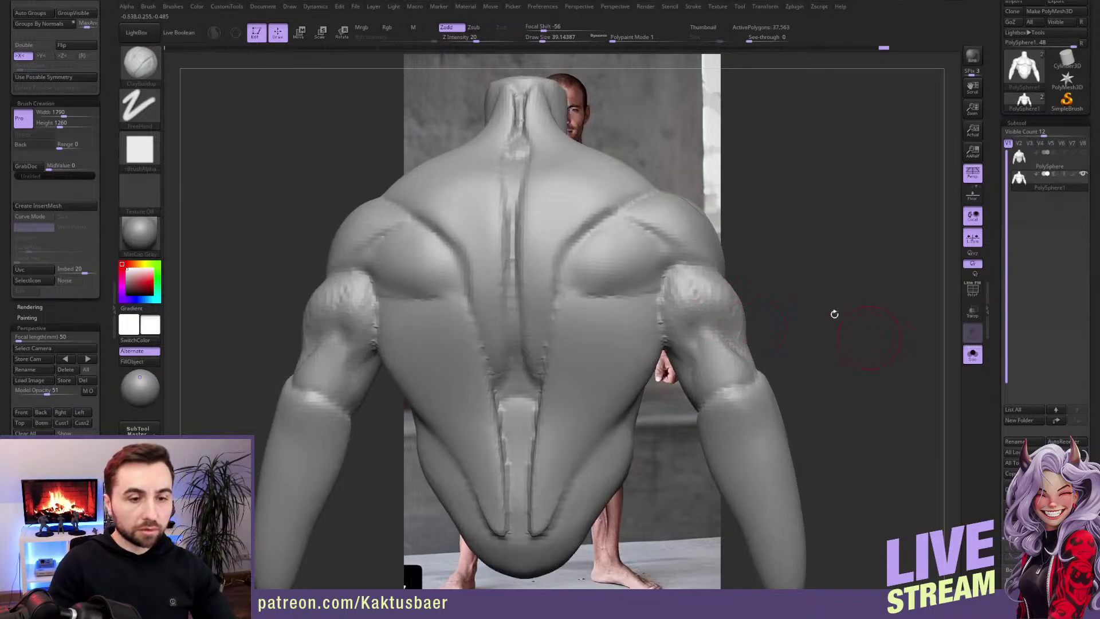
Step: Smooth the hard grooves along the spine and soften the lower back muscles at a draw size of about 39
key(shift)
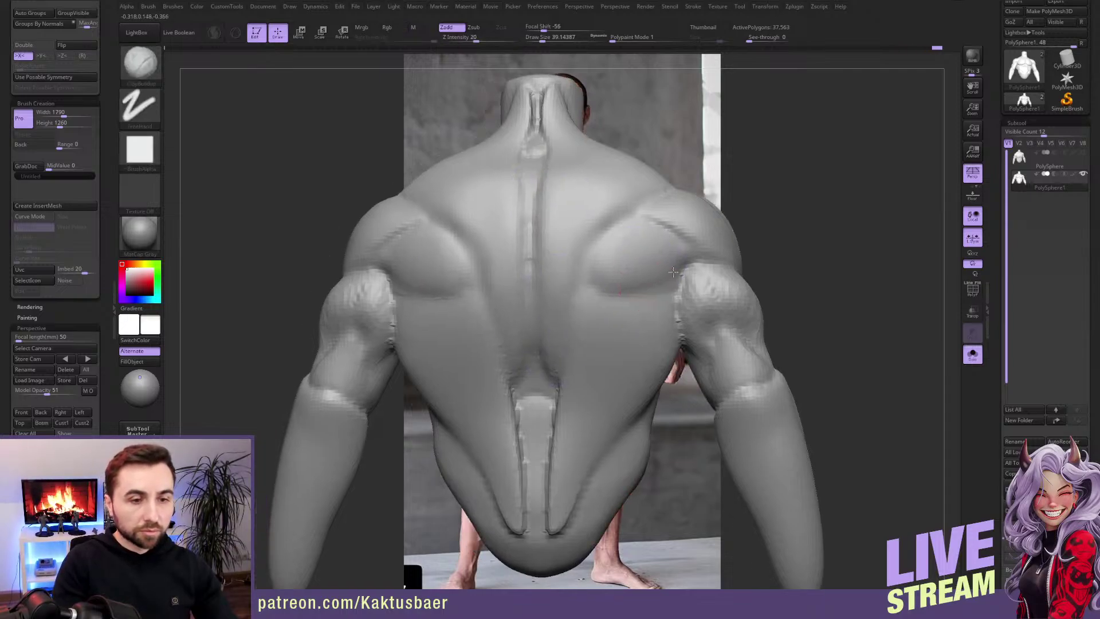
right_drag(624, 264, 663, 245)
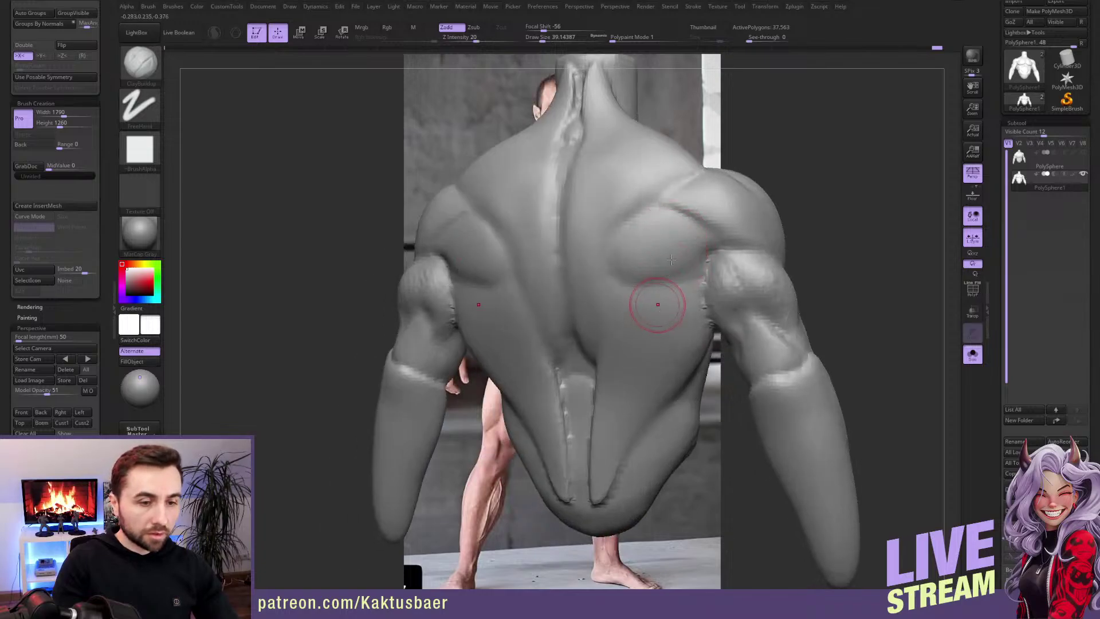
shift+right_drag(656, 302, 621, 314)
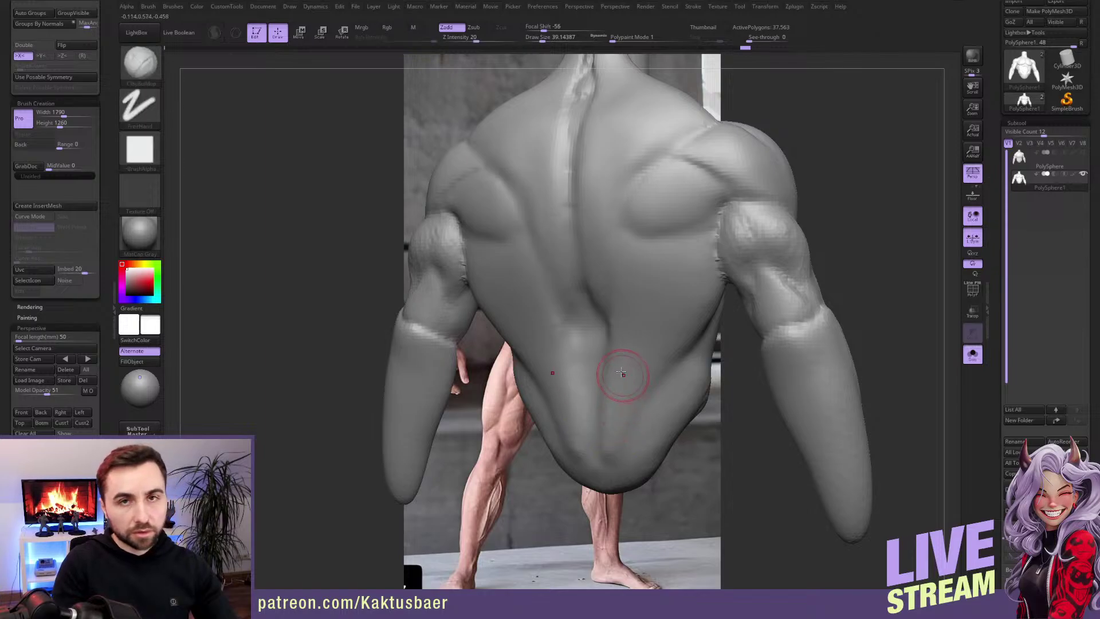
right_drag(619, 373, 607, 349)
mouse_move(608, 349)
mouse_down()
mouse_move(624, 367)
mouse_move(611, 387)
mouse_up()
Step: Build up and smooth the lats and the side of the back with the ClayBuildup brush at a draw size of about 49
right_drag(658, 338, 711, 307)
mouse_move(710, 307)
mouse_down()
mouse_move(633, 342)
mouse_move(657, 347)
mouse_up()
key(shift)
shift+drag(676, 288, 663, 321)
mouse_move(663, 323)
right_down()
mouse_move(672, 299)
mouse_move(658, 319)
right_up()
key(shift)
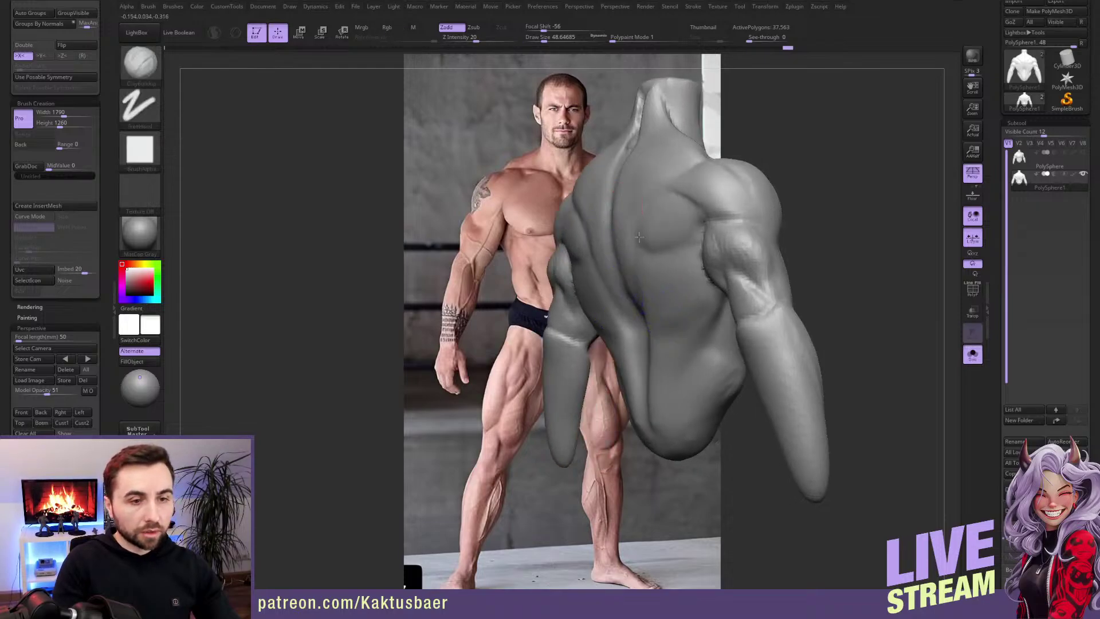
Step: Blend the upper spine and trapezius into the base of the neck by smoothing at a draw size of about 35
mouse_move(617, 202)
right_down()
mouse_move(653, 263)
mouse_move(626, 240)
mouse_move(638, 231)
right_up()
mouse_move(638, 231)
shift+mouse_down()
mouse_move(630, 172)
mouse_move(642, 163)
mouse_move(634, 172)
shift+mouse_up()
ctrl+right_drag(631, 277, 642, 248)
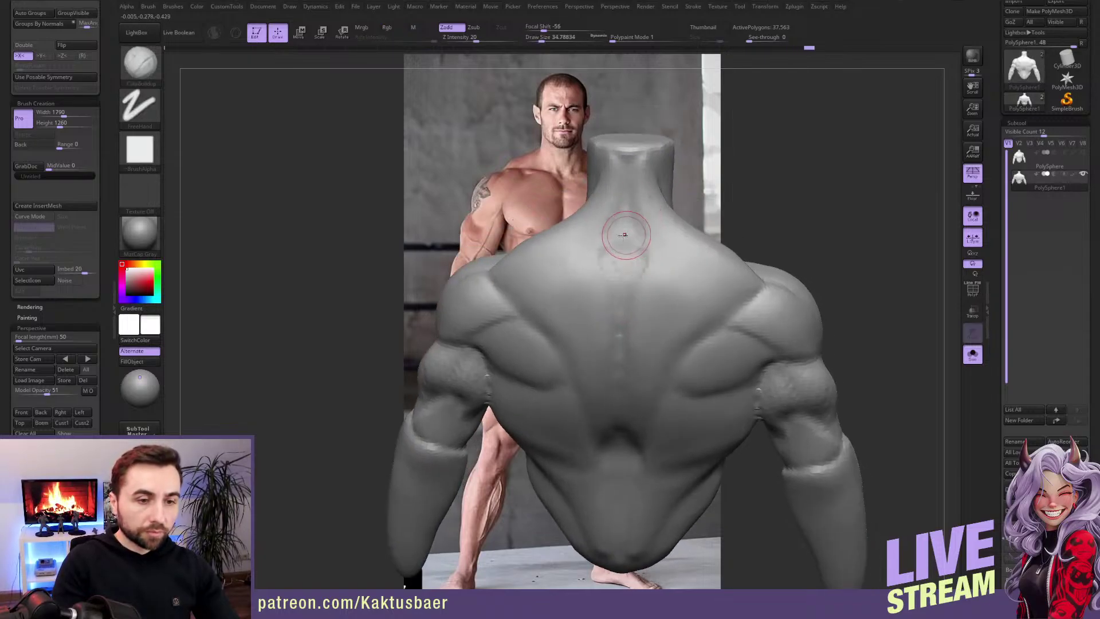
shift+drag(609, 239, 599, 241)
right_drag(613, 260, 626, 263)
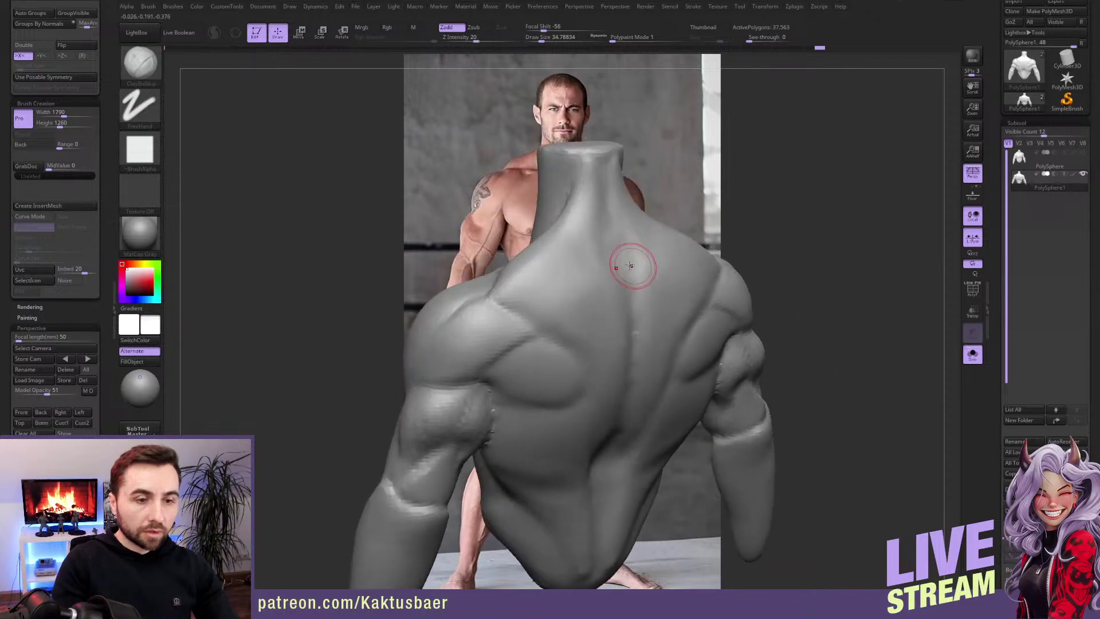
shift+drag(626, 263, 590, 222)
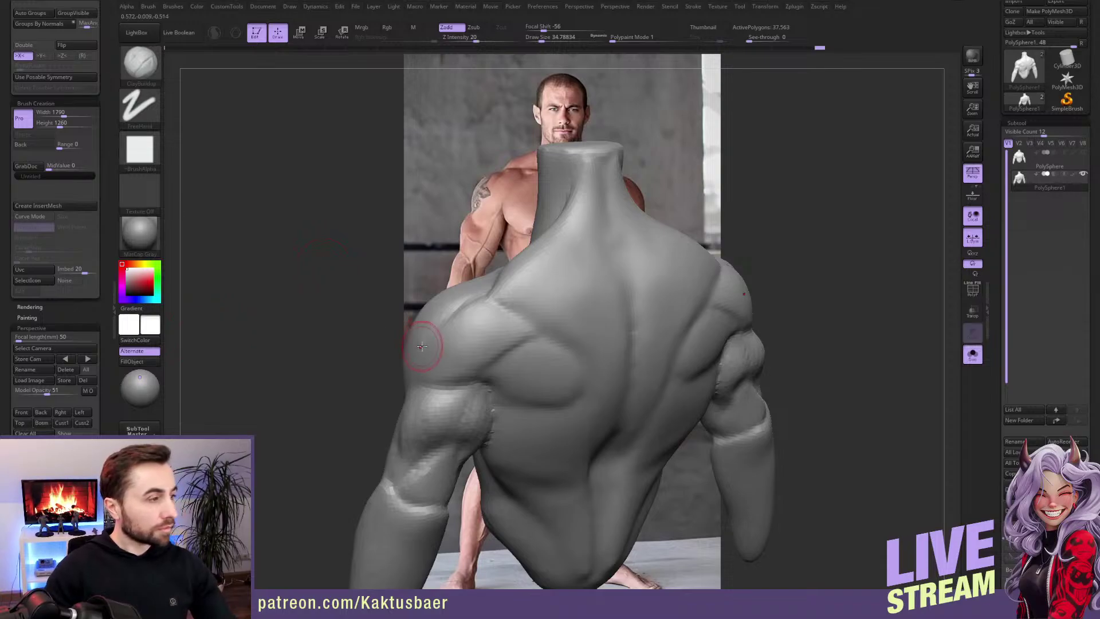
Step: Add volume to the lats below the shoulder blades with ClayBuildup at a draw size of about 65 and smooth the strokes
mouse_move(818, 359)
mouse_down()
mouse_move(793, 356)
mouse_move(810, 290)
mouse_move(807, 303)
mouse_move(824, 295)
mouse_up()
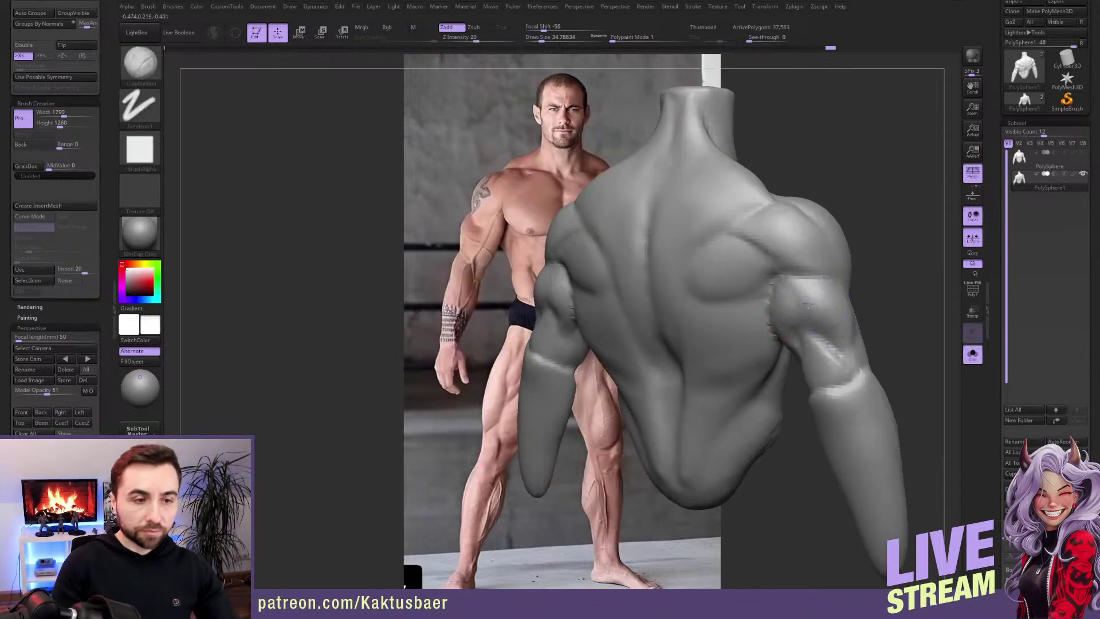
mouse_move(607, 287)
mouse_down()
mouse_move(575, 277)
mouse_move(596, 292)
mouse_up()
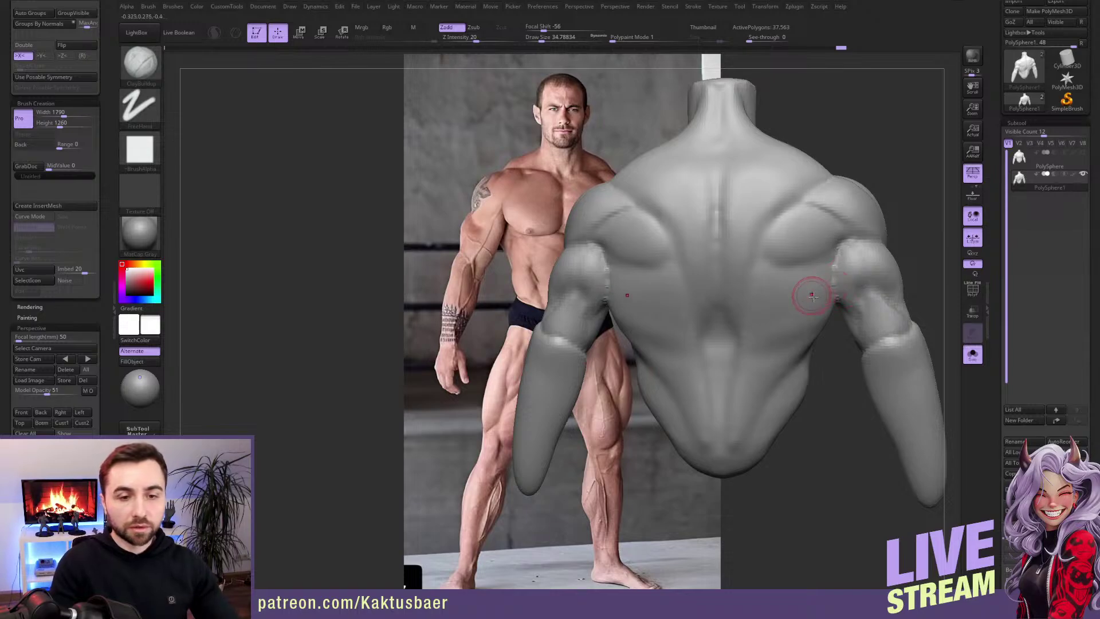
right_drag(815, 289, 765, 337)
key(shift)
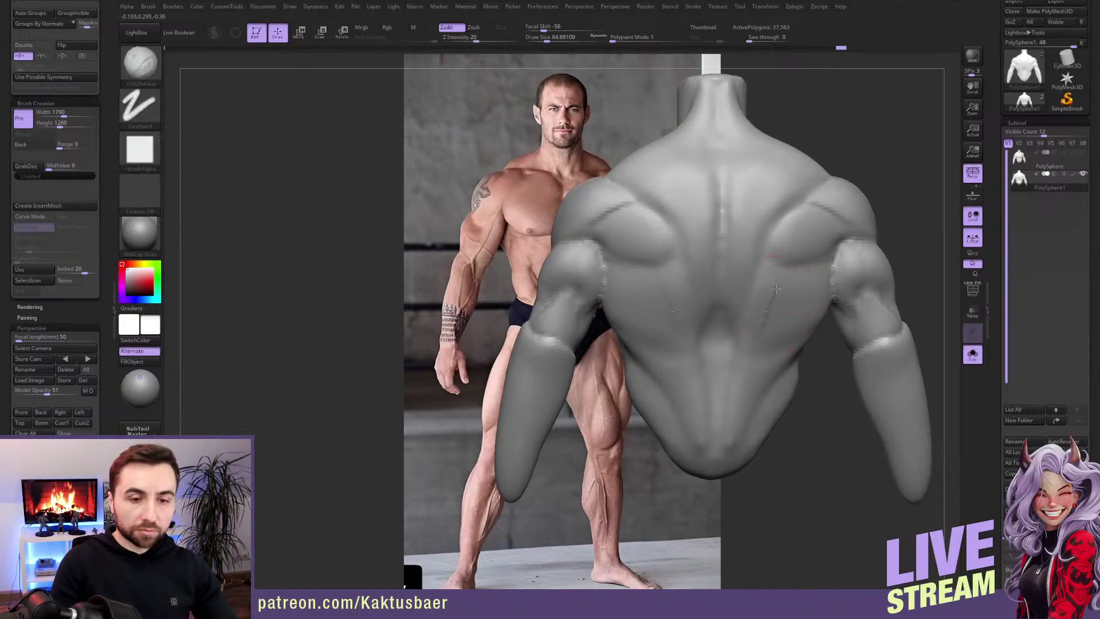
key(shift)
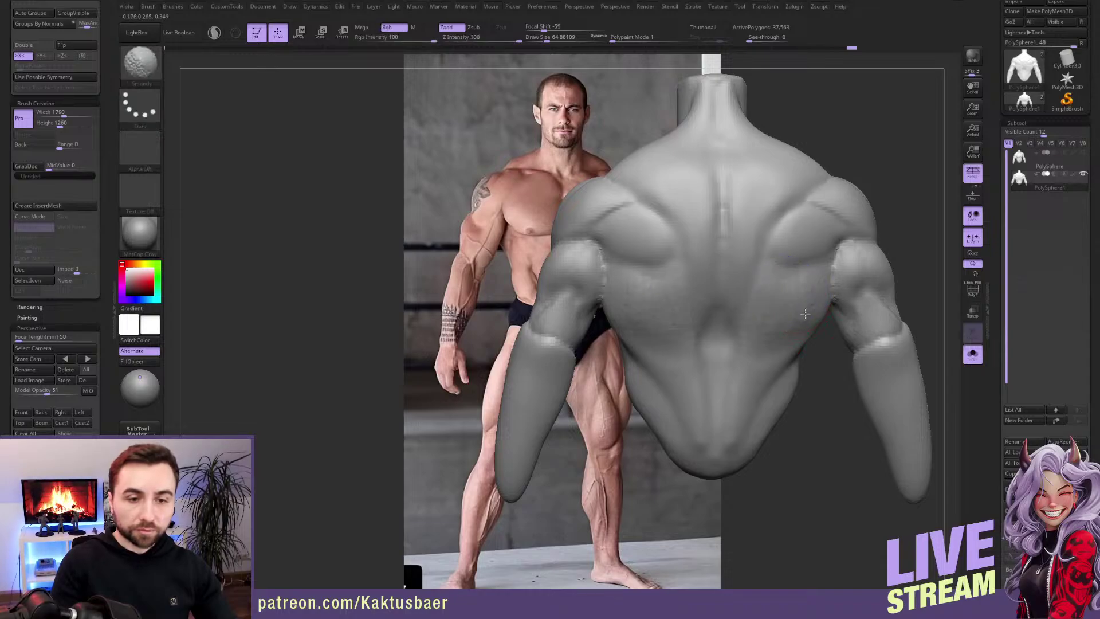
right_drag(785, 307, 761, 315)
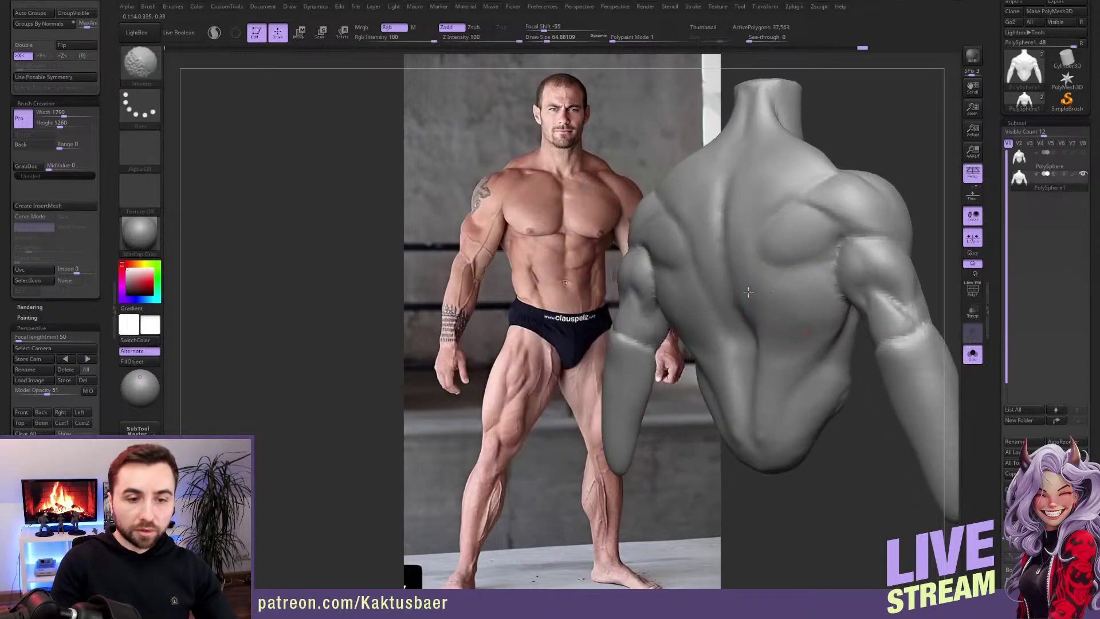
Step: Smooth the transition between the trapezius and the collarbone at a draw size of about 30
mouse_move(781, 436)
right_down()
mouse_move(830, 309)
mouse_move(809, 290)
mouse_move(800, 300)
mouse_move(801, 274)
mouse_move(773, 285)
mouse_move(702, 235)
right_up()
key(shift)
key(shift)
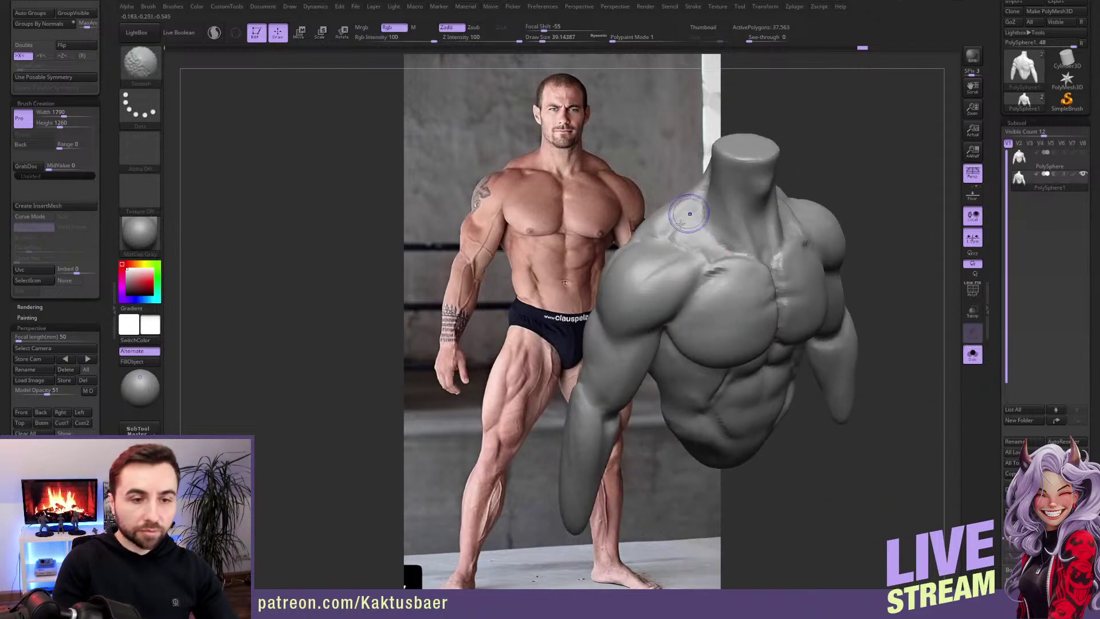
shift+drag(691, 218, 694, 240)
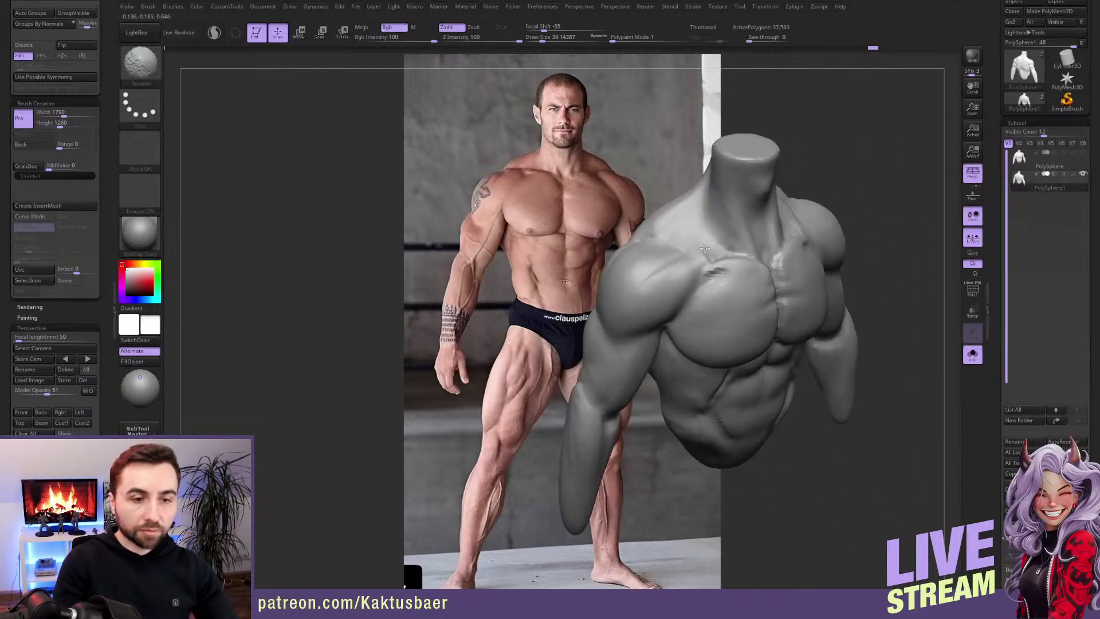
Step: Build up the trapezius and the collarbone above the shoulder with ClayBuildup at a draw size of about 37 to 39 and smooth the strokes
mouse_move(699, 233)
right_down()
mouse_move(687, 294)
mouse_move(678, 291)
right_up()
key(b)
key(c)
key(b)
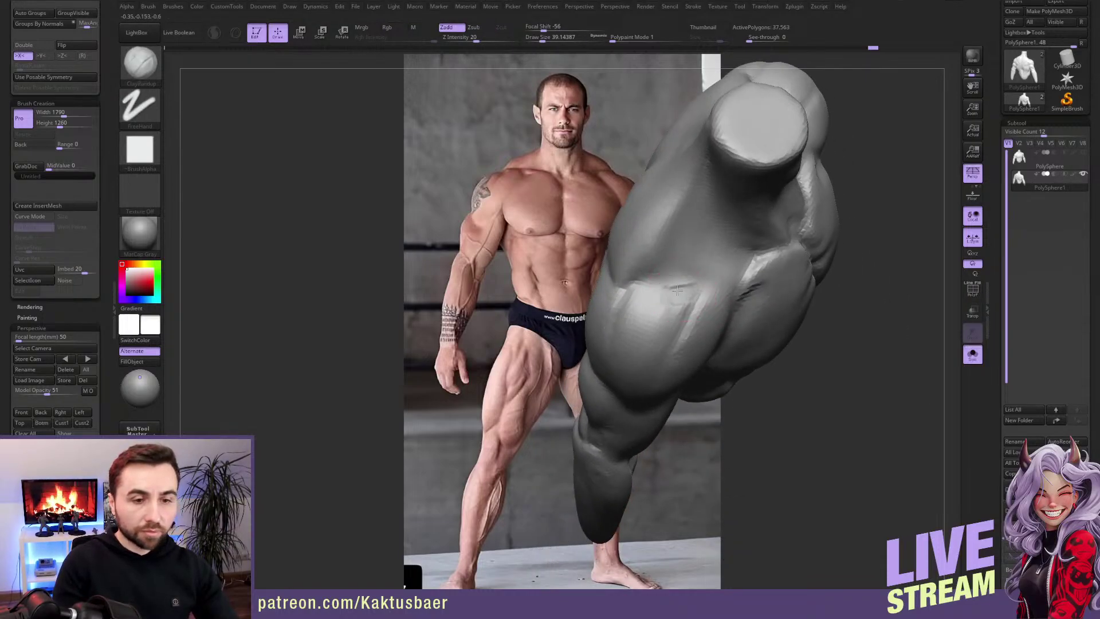
mouse_move(678, 291)
mouse_down()
mouse_move(653, 300)
mouse_move(692, 287)
mouse_move(696, 265)
mouse_move(641, 290)
mouse_move(613, 275)
mouse_up()
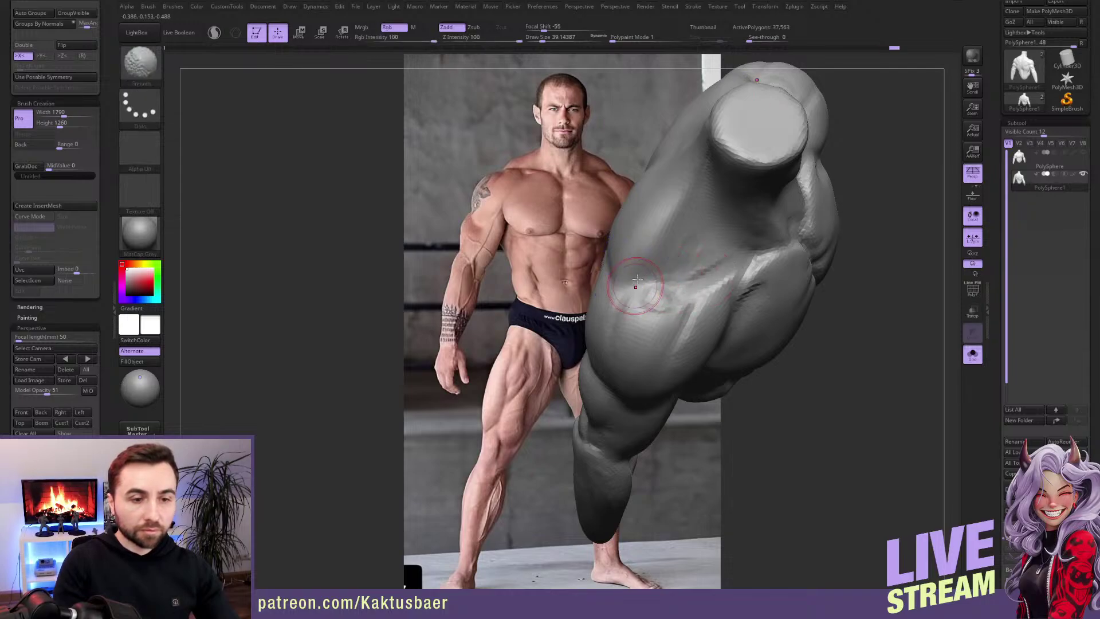
right_drag(613, 275, 636, 263)
mouse_move(653, 284)
mouse_down()
mouse_move(640, 237)
mouse_move(668, 247)
mouse_move(642, 204)
mouse_up()
mouse_move(656, 223)
right_down()
mouse_move(676, 277)
mouse_move(676, 240)
mouse_move(669, 266)
right_up()
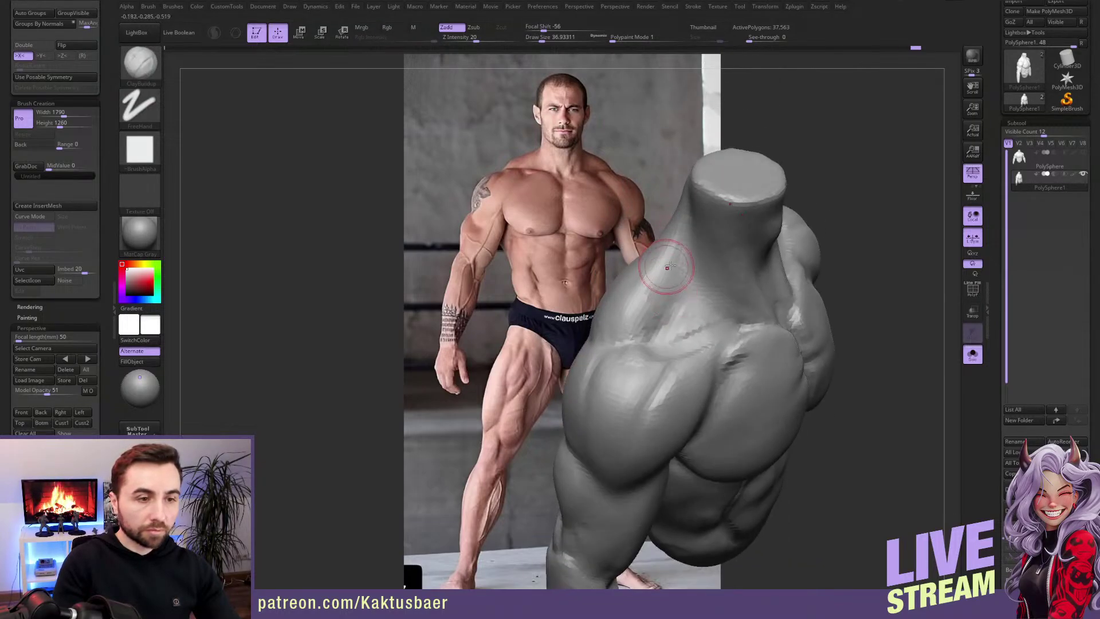
drag(669, 266, 660, 263)
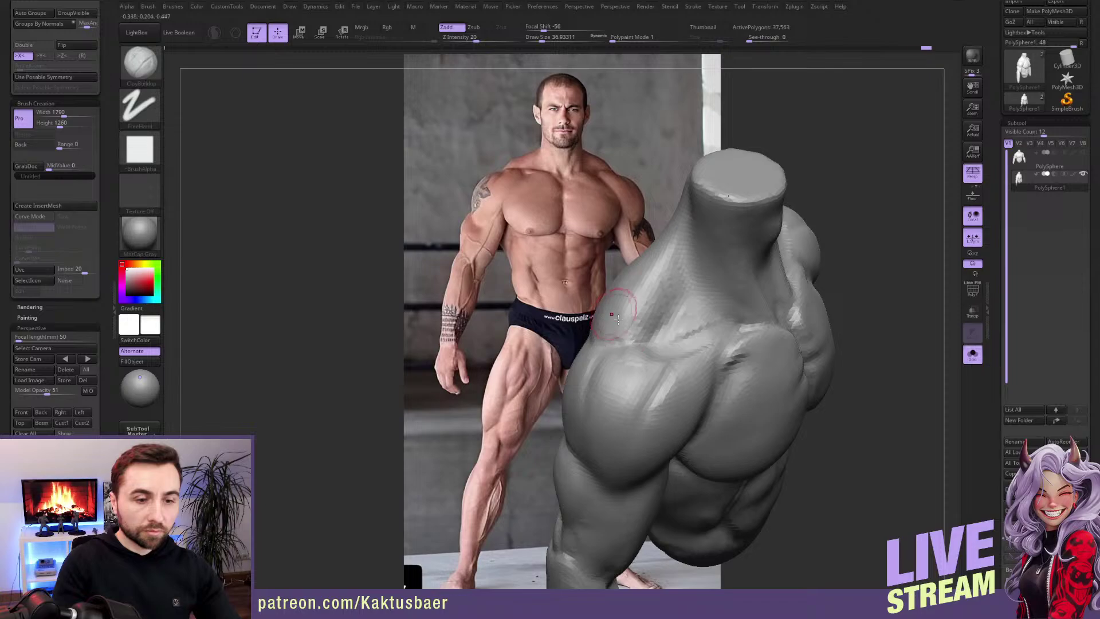
key(shift)
Step: Shape the base of the neck and the inner collarbone with ClayBuildup at draw sizes of about 31 and 23 and smooth the transitions
mouse_move(651, 283)
right_down()
mouse_move(658, 263)
mouse_move(702, 255)
mouse_move(685, 246)
right_up()
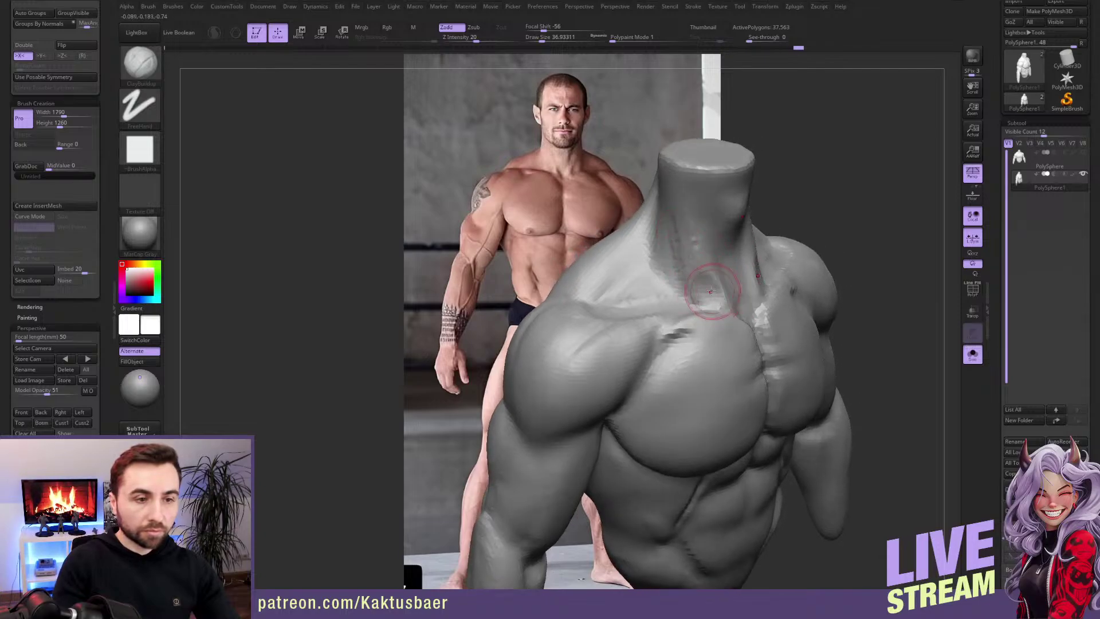
right_drag(710, 258, 727, 310)
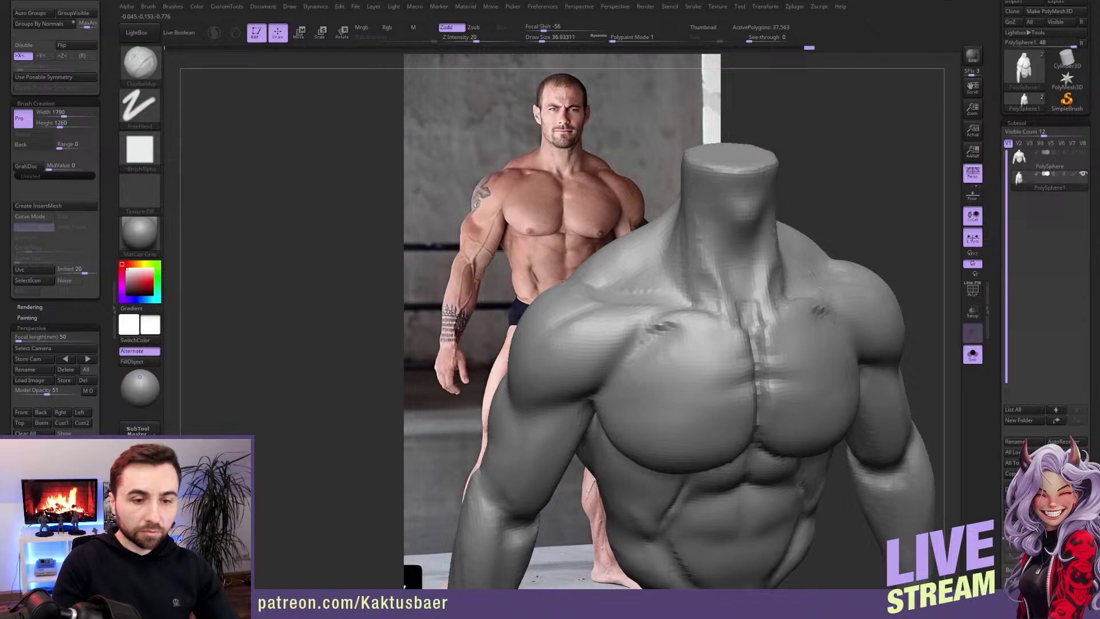
key(b)
key(s)
key(t)
key(b)
key(c)
key(b)
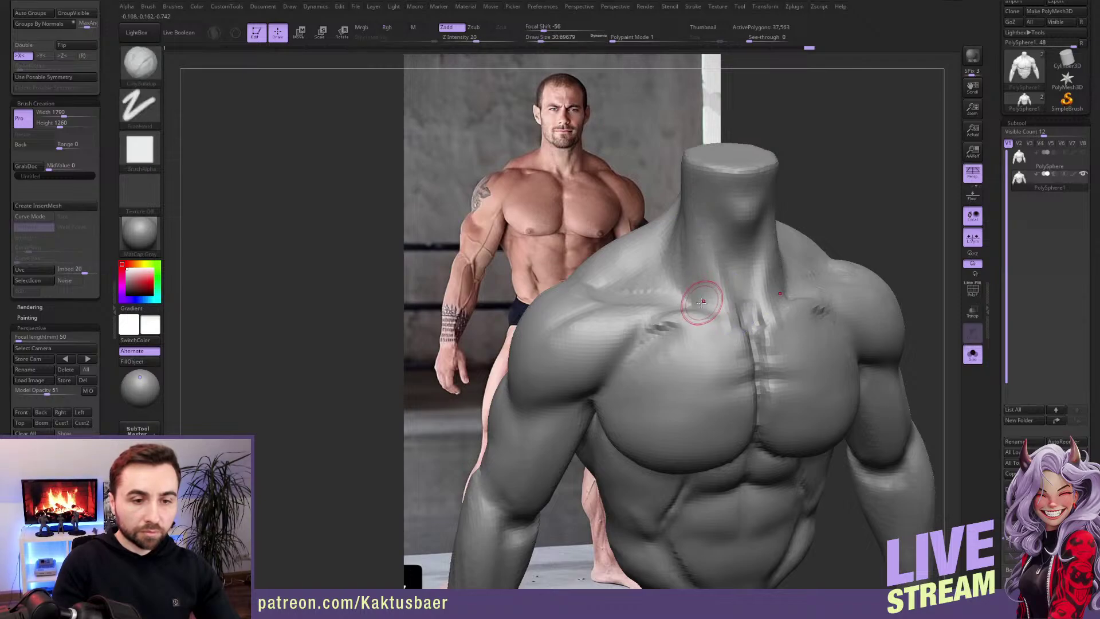
mouse_move(710, 299)
right_down()
mouse_move(704, 321)
mouse_move(685, 252)
right_up()
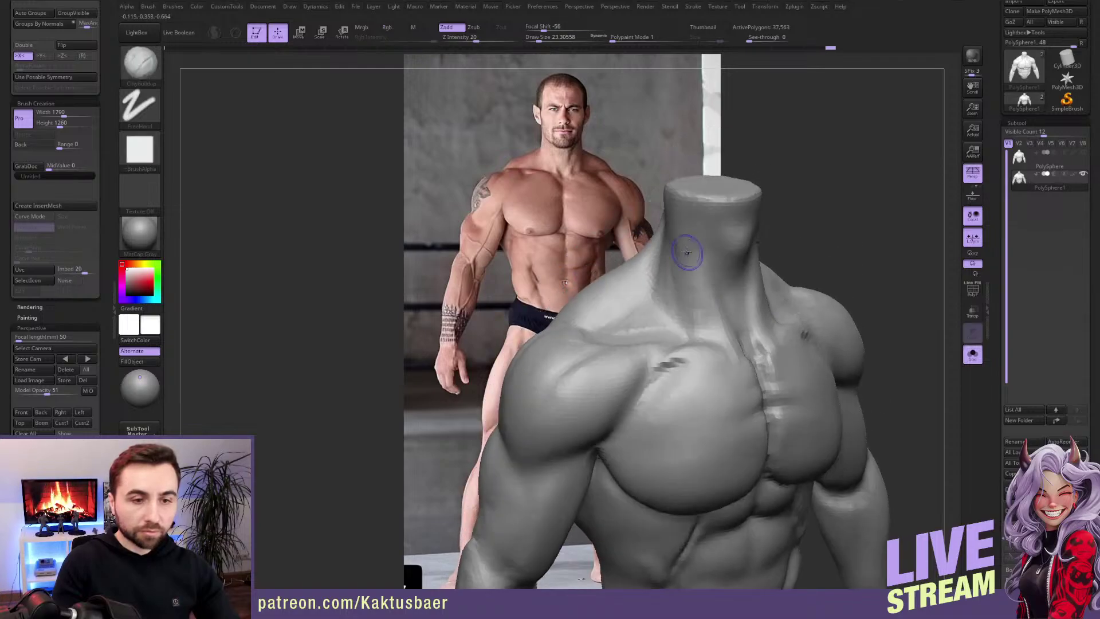
mouse_move(687, 312)
shift+right_down()
mouse_move(689, 332)
mouse_move(677, 315)
mouse_move(658, 355)
mouse_move(644, 314)
shift+right_up()
key(shift)
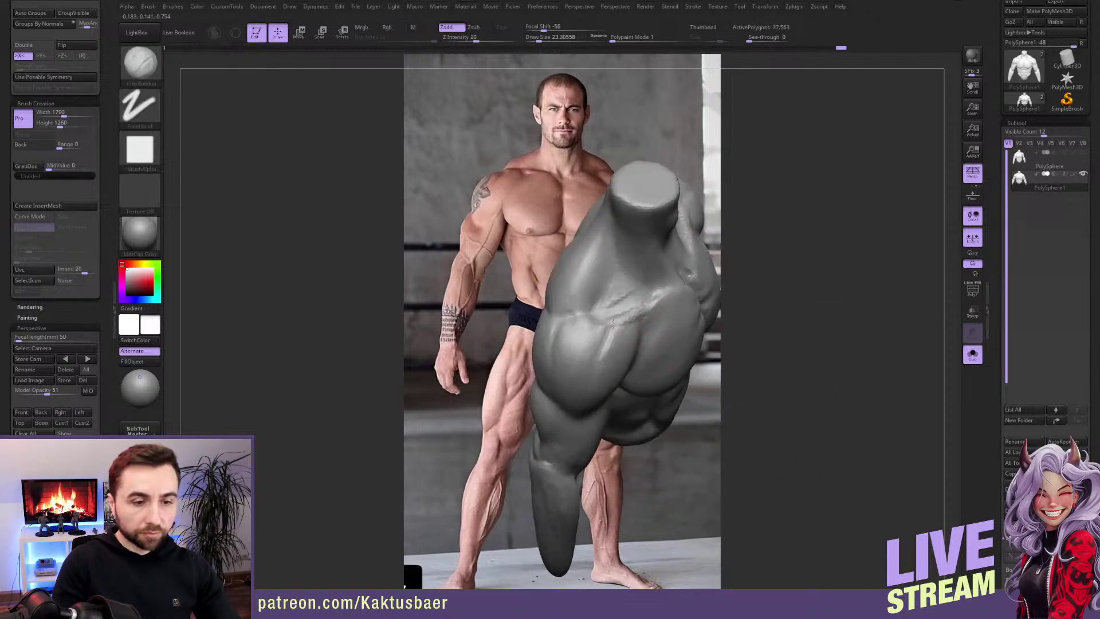
Step: Adjust the collarbone's curve with the Move brush at a draw size of about 71 and smooth its ridge at about 40
mouse_move(624, 312)
right_down()
mouse_move(634, 348)
mouse_move(640, 341)
right_up()
key(b)
key(m)
key(v)
drag(646, 315, 614, 318)
drag(654, 259, 648, 254)
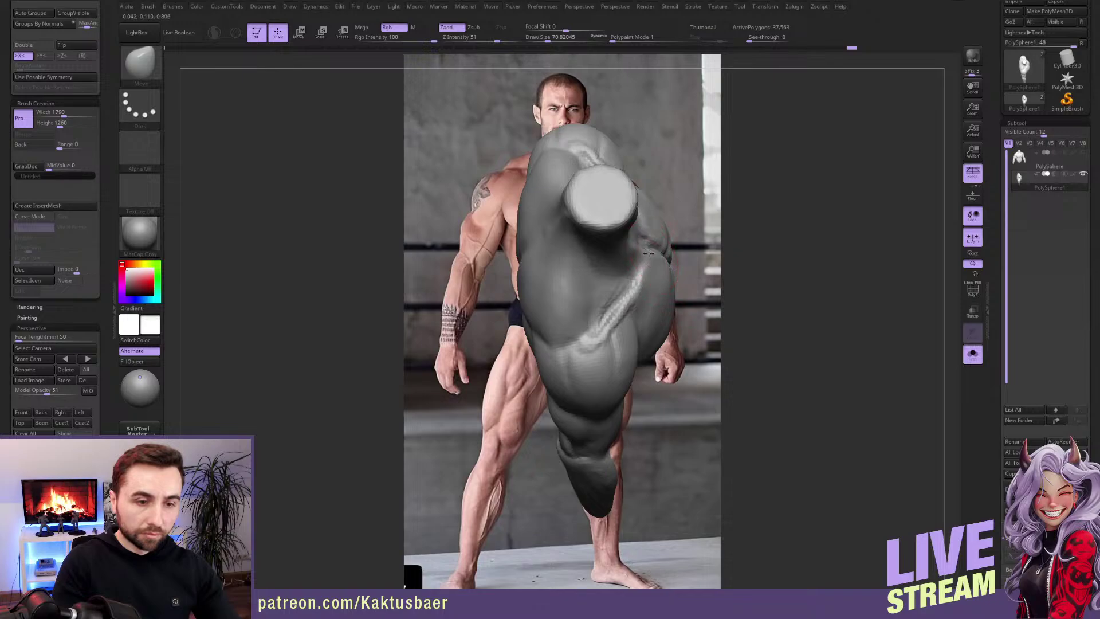
right_drag(639, 296, 635, 350)
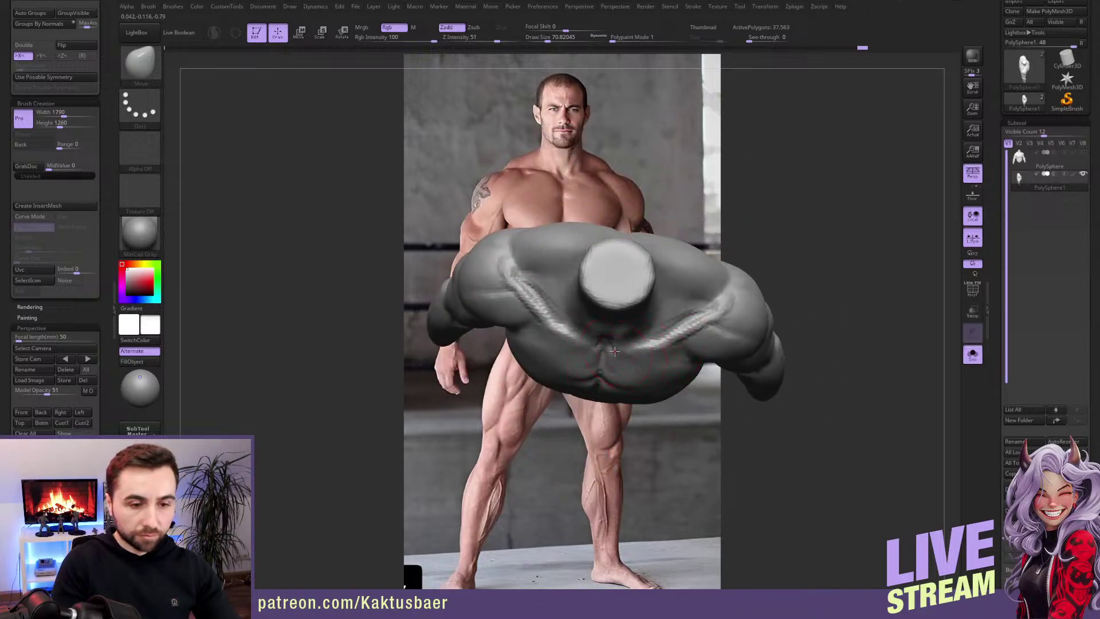
mouse_move(658, 340)
mouse_down()
mouse_move(711, 312)
mouse_move(669, 345)
mouse_up()
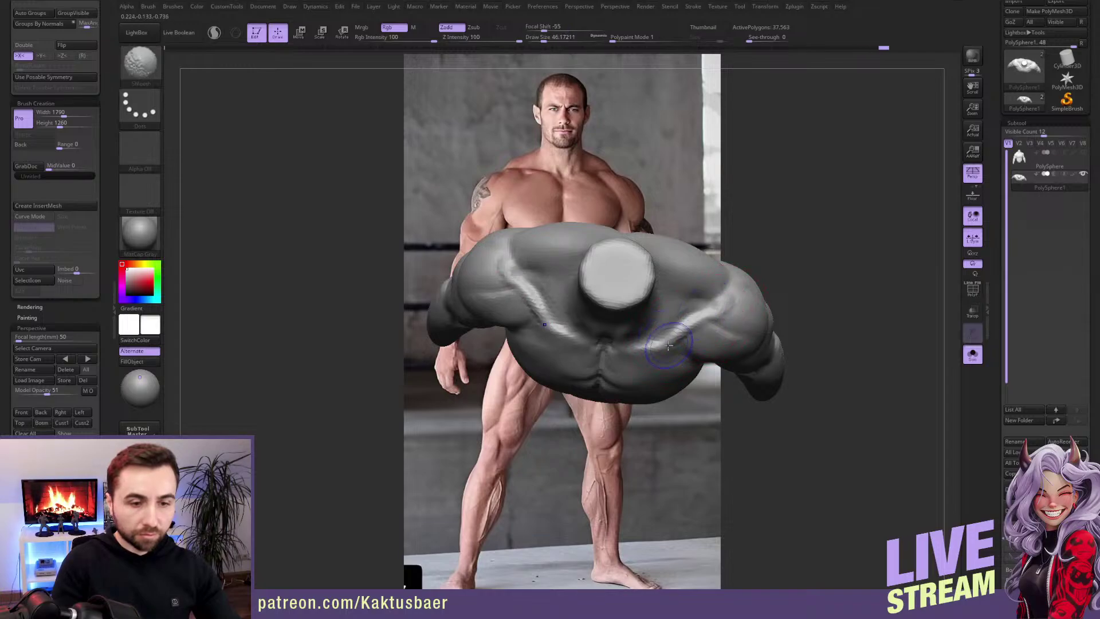
Step: Fill the upper chest below the collarbones with ClayBuildup at a draw size of about 31 and smooth the pectoral surface
mouse_move(670, 344)
right_down()
mouse_move(642, 355)
mouse_move(650, 342)
mouse_move(619, 324)
mouse_move(638, 317)
right_up()
key(b)
key(c)
key(b)
key(s)
drag(638, 317, 634, 317)
right_drag(634, 317, 648, 303)
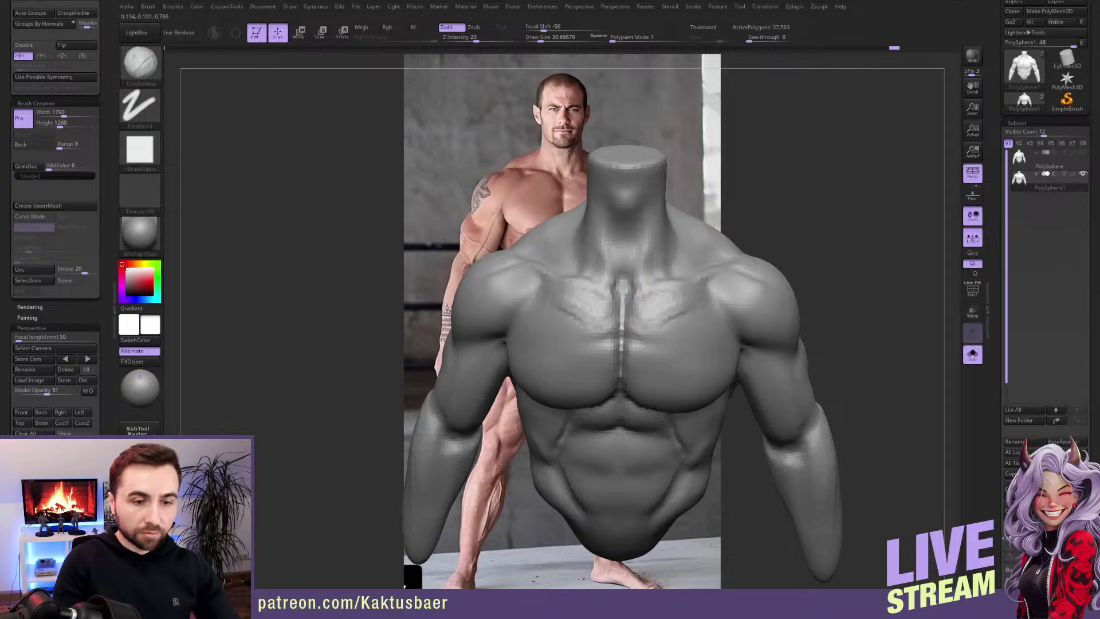
key(shift)
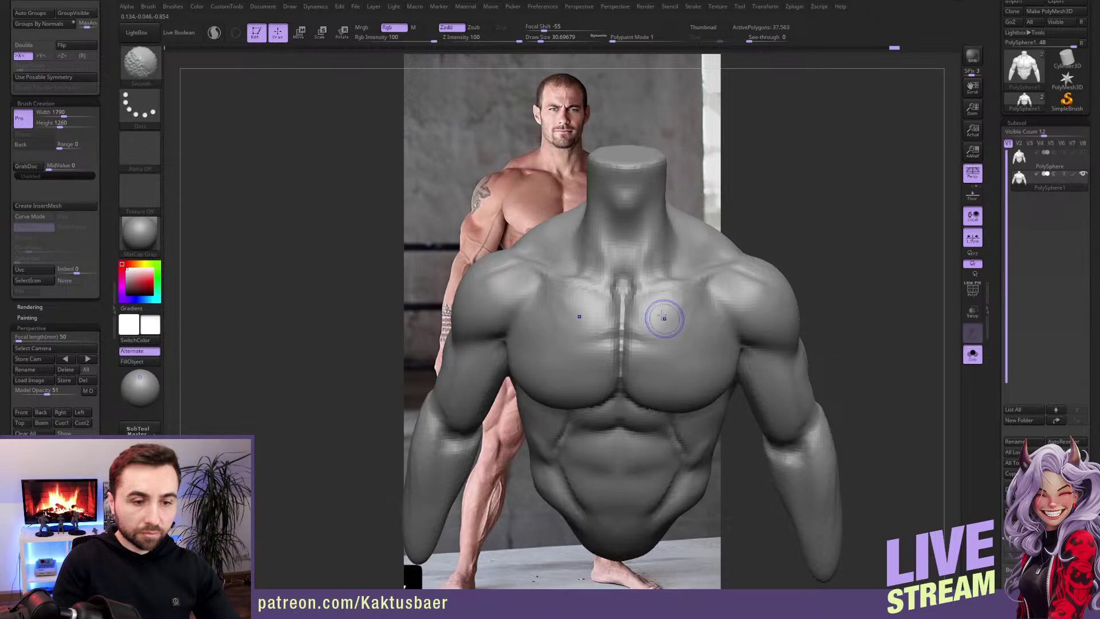
shift+drag(688, 316, 679, 327)
Step: Refine the upper abs and the side of the ribcage with ClayBuildup at a draw size of about 31 and smooth the strokes
mouse_move(679, 327)
right_down()
mouse_move(703, 325)
mouse_move(651, 297)
mouse_move(657, 313)
mouse_move(701, 332)
right_up()
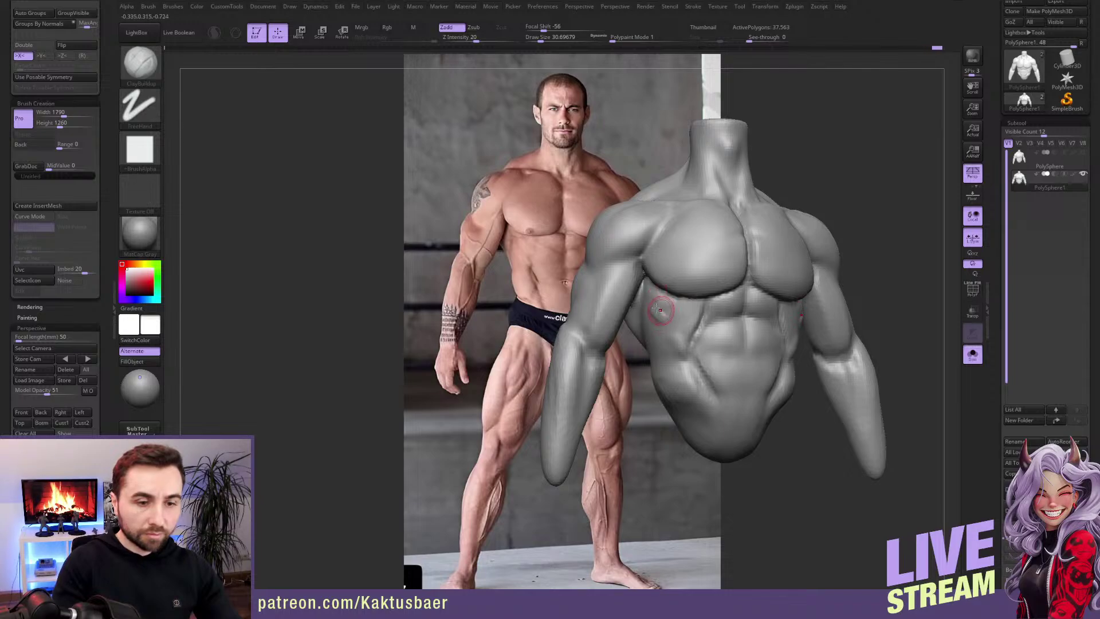
key(shift)
drag(700, 330, 715, 330)
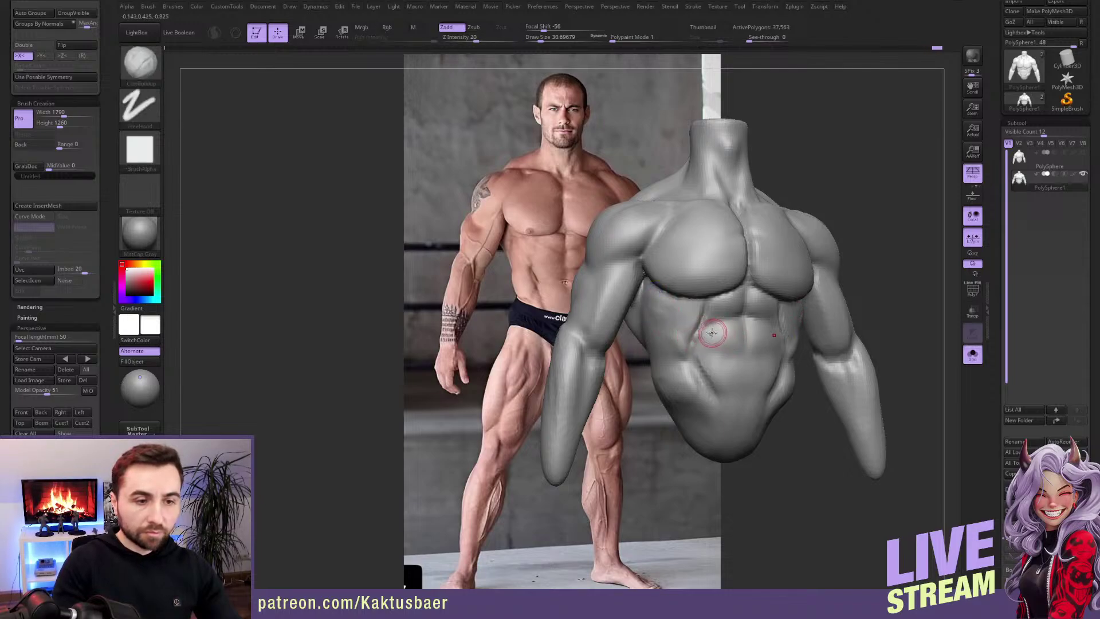
key(shift)
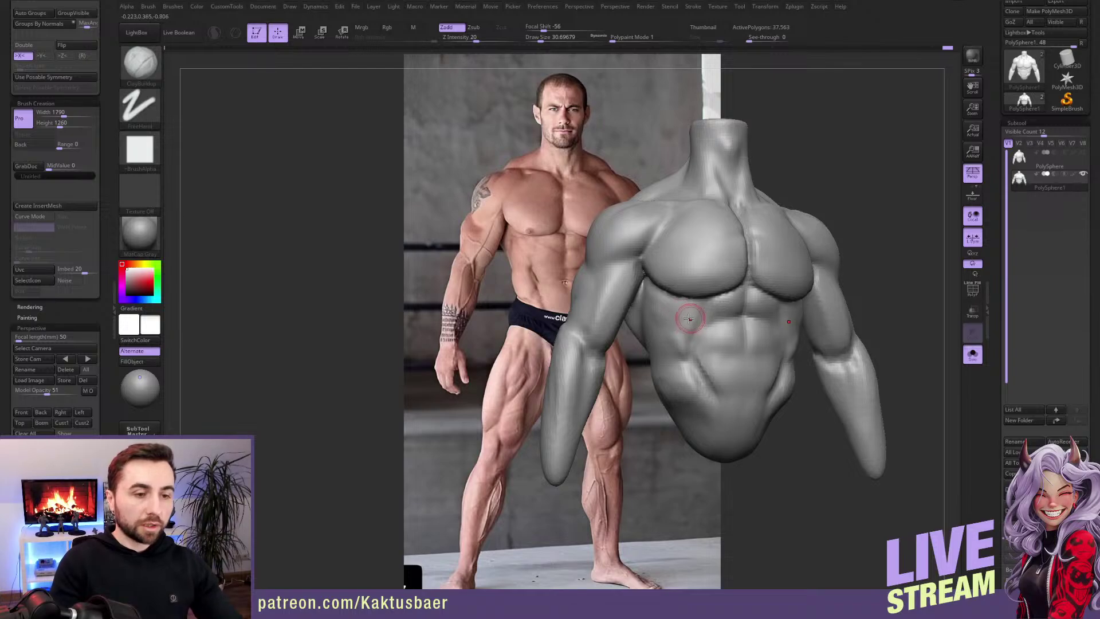
Step: Reshape the side of the torso below the chest with the Move brush at a draw size of about 39
key(b)
key(m)
key(v)
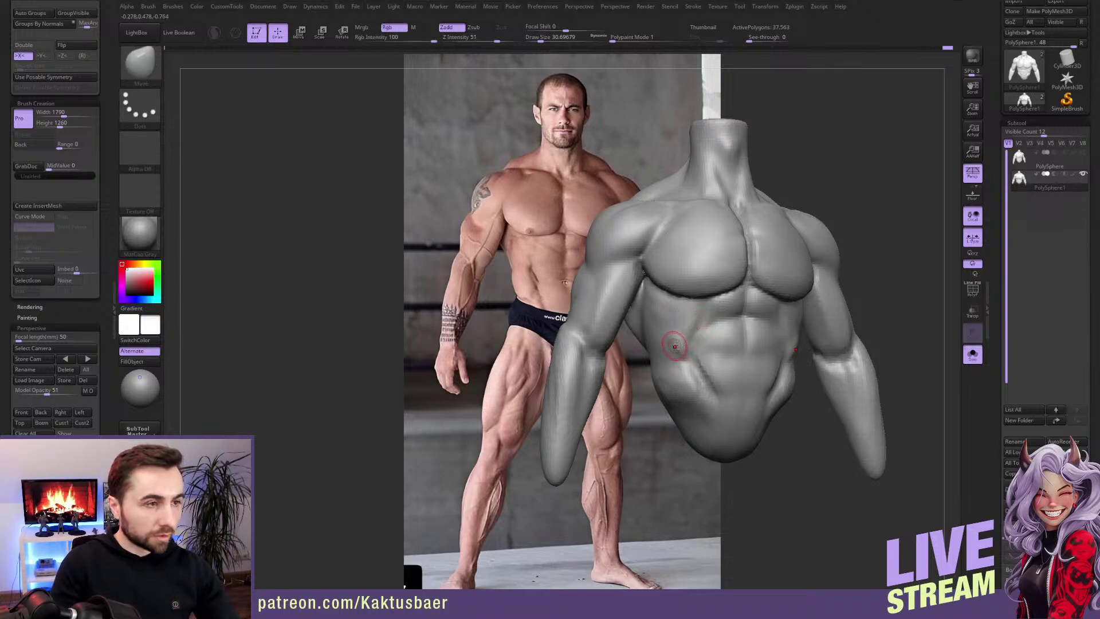
right_drag(678, 344, 676, 353)
key(s)
drag(645, 362, 657, 329)
right_drag(660, 325, 681, 337)
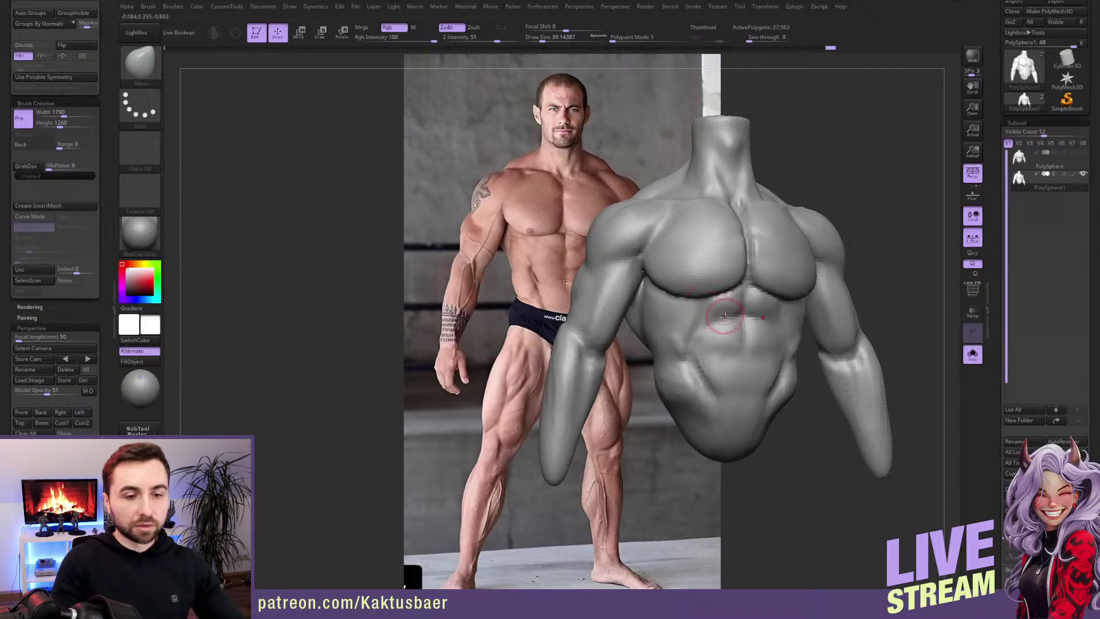
Step: Adjust and smooth the abdominal muscles at a draw size of about 35, undoing one unwanted stroke
key(s)
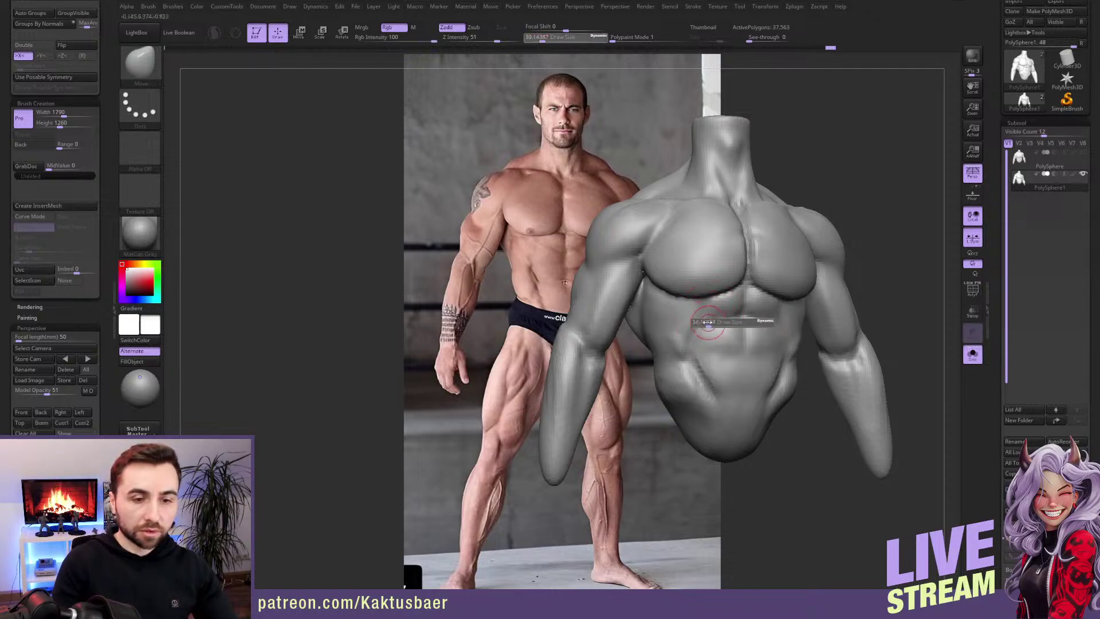
drag(706, 329, 703, 329)
mouse_move(713, 316)
shift+mouse_down()
mouse_move(728, 300)
mouse_move(744, 307)
shift+mouse_up()
key(s)
key(s)
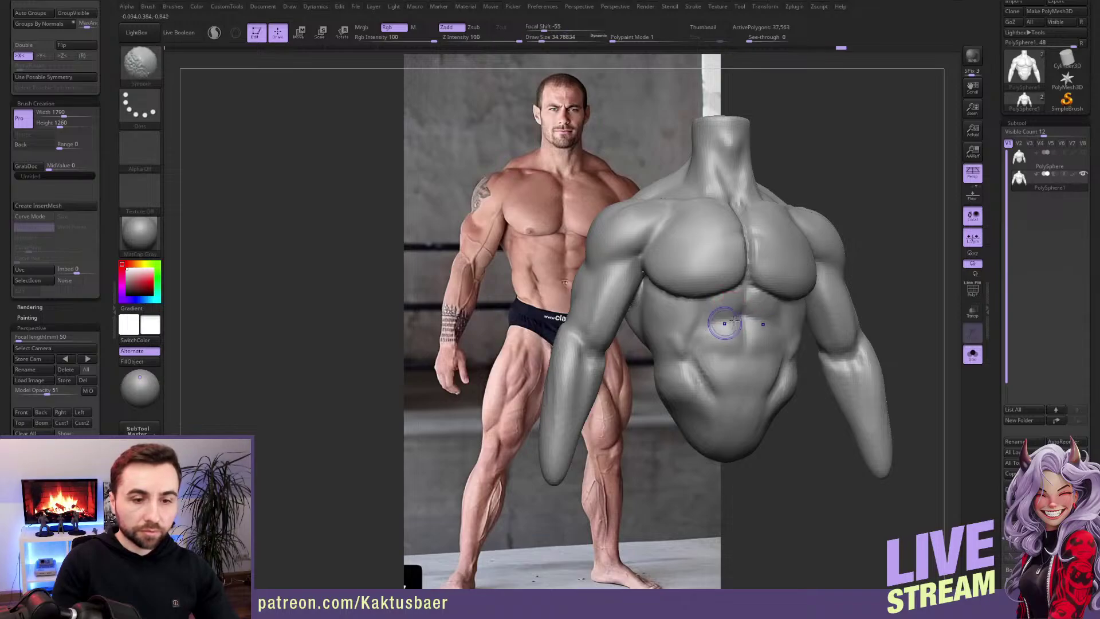
key(ctrl+z)
shift+drag(707, 358, 715, 378)
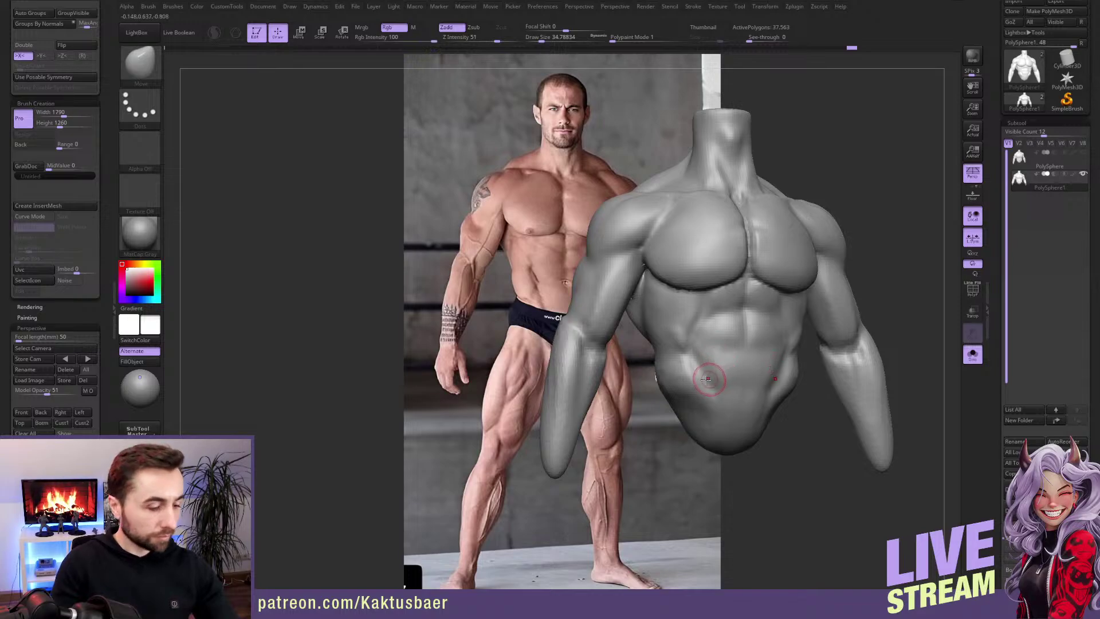
Step: Fill the groove beside the lower abs with ClayBuildup at a draw size of about 35 and smooth it
key(b)
key(c)
key(b)
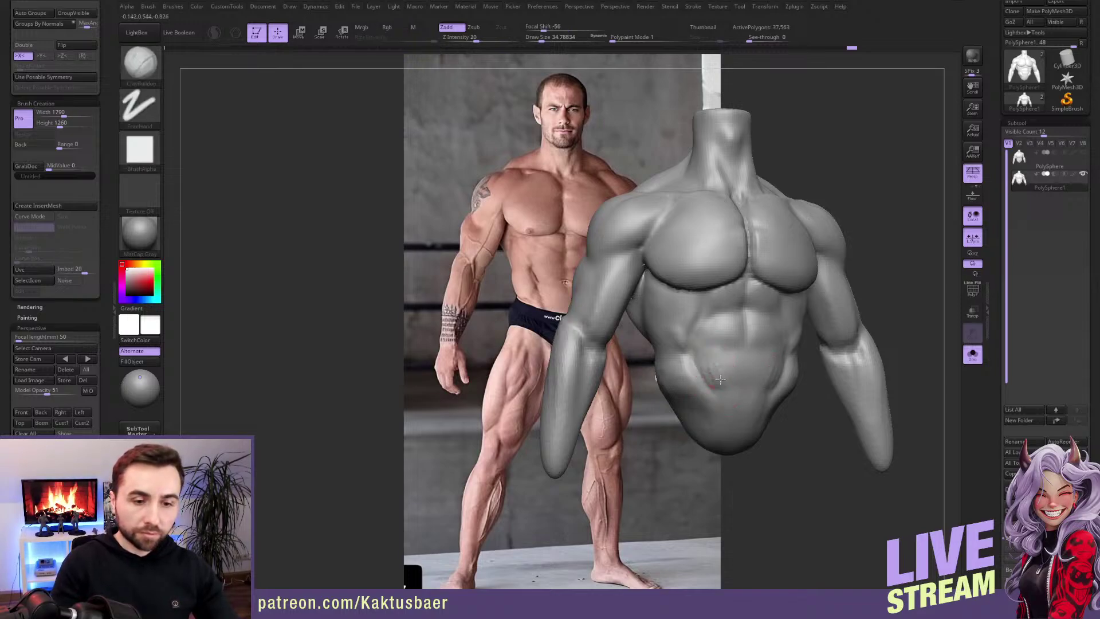
key(shift)
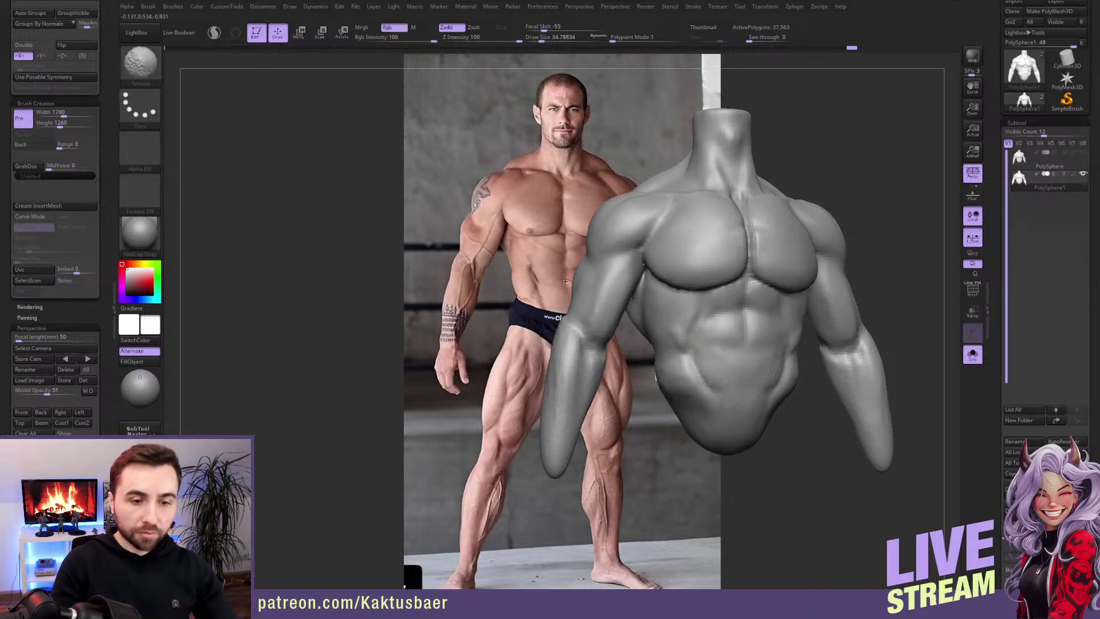
right_drag(714, 383, 721, 356)
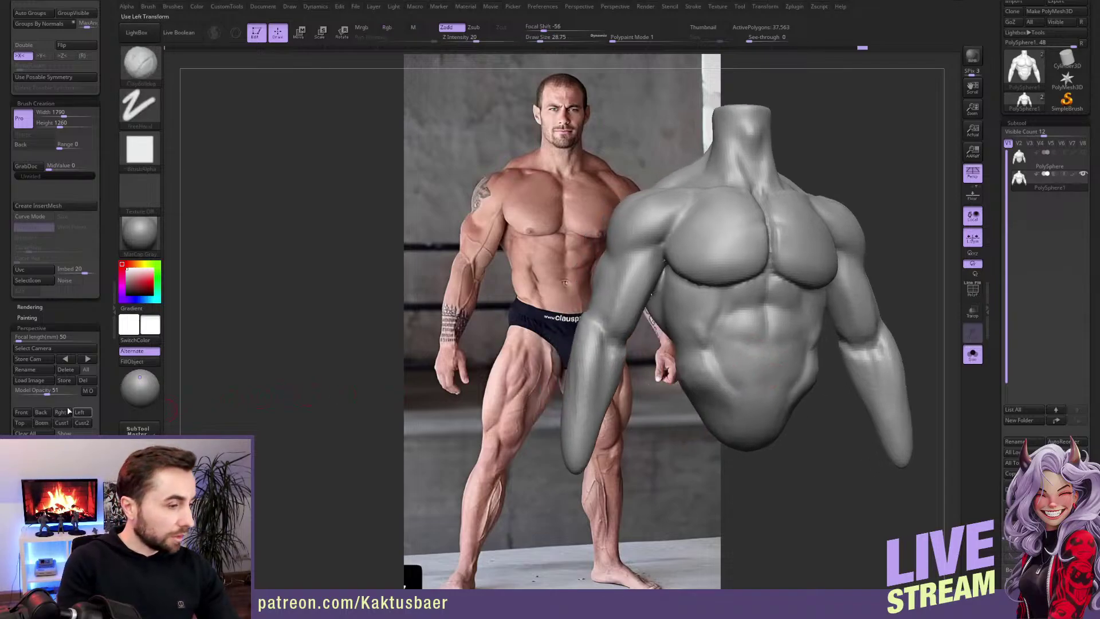
Step: Align the torso with the reference photo in front view and carve the navel with DamStandard at a draw size of about 18
click(23, 412)
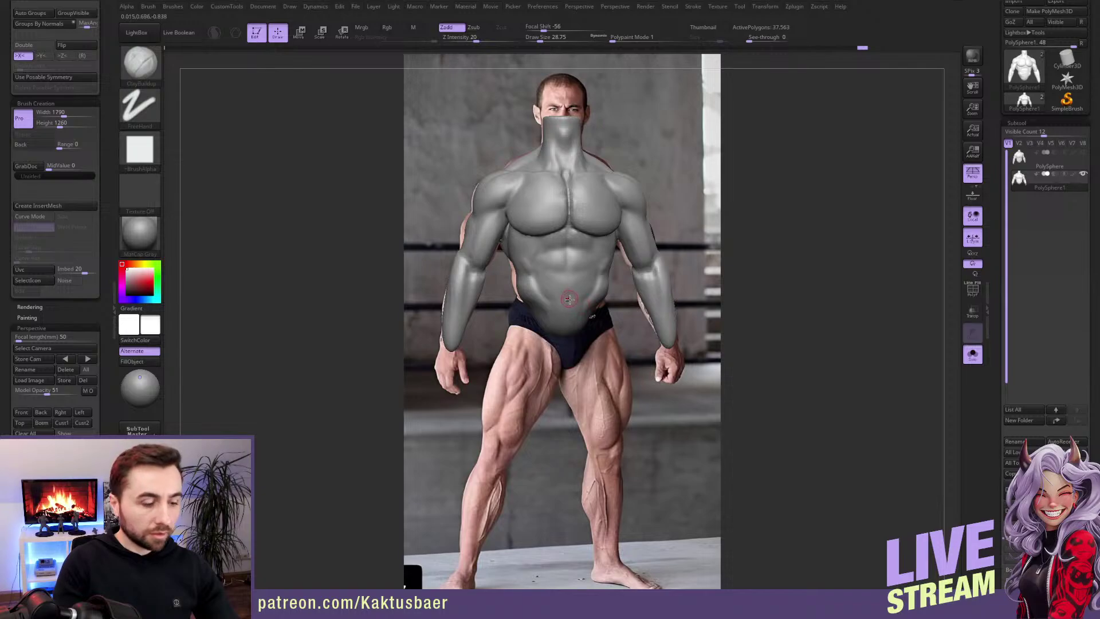
key(b)
key(d)
key(s)
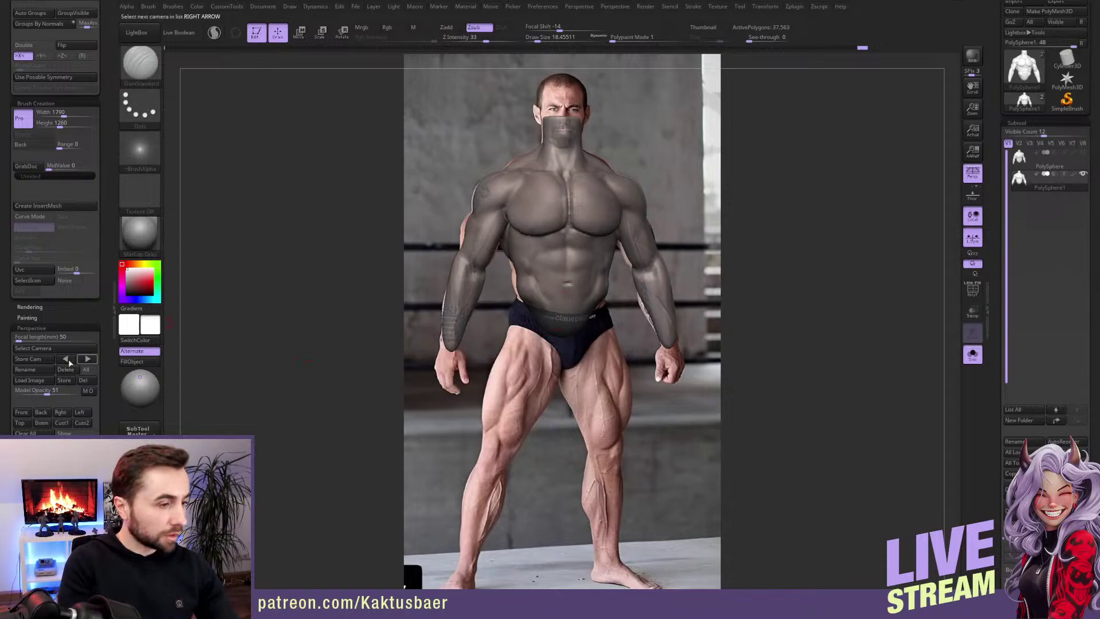
mouse_move(599, 298)
right_down()
mouse_move(694, 349)
mouse_move(805, 372)
right_up()
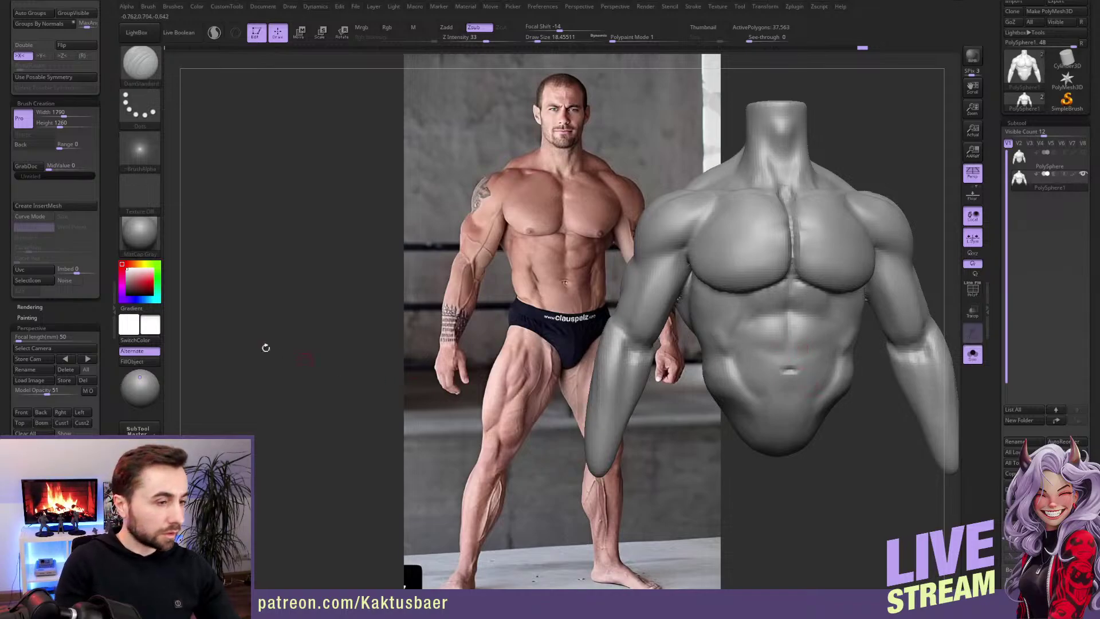
Step: Restore the front view over the photo and adjust the waist and abdomen with the Move brush at a draw size of about 74
click(23, 412)
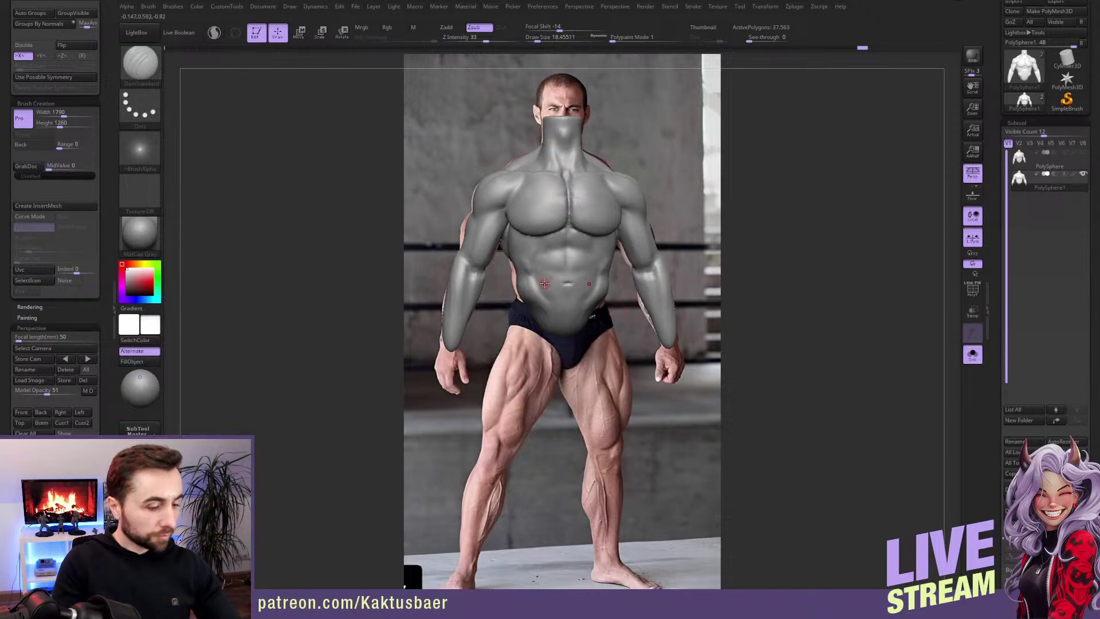
key(b)
key(m)
key(v)
key(s)
mouse_move(528, 273)
mouse_down()
mouse_move(518, 281)
mouse_move(533, 277)
mouse_up()
key(s)
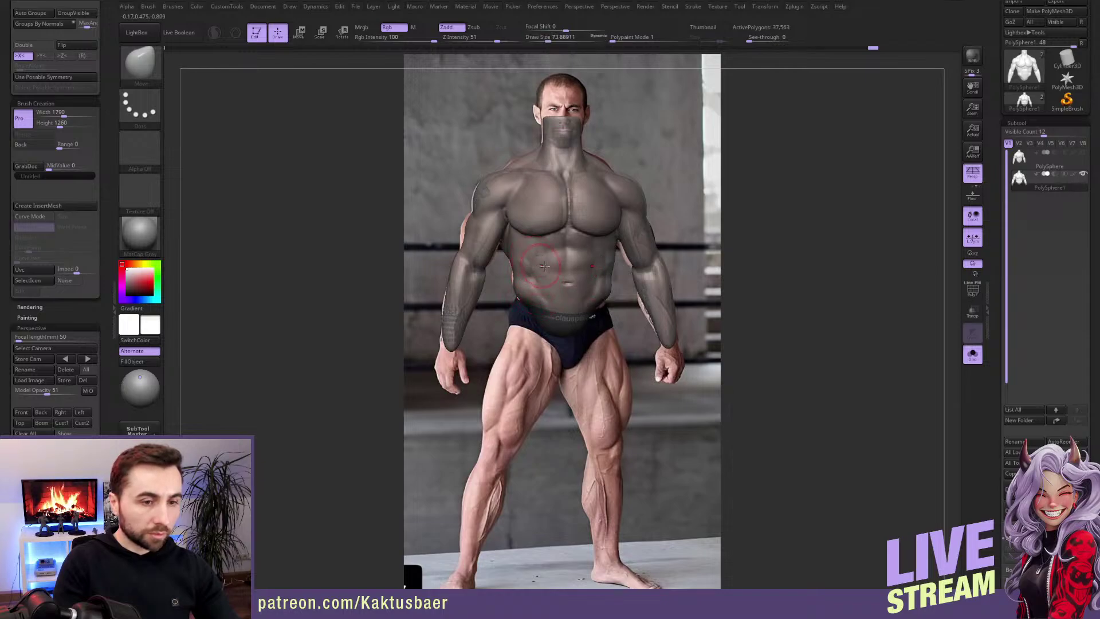
Step: Carve the horizontal divisions between the abdominal muscles along the reference photo with DamStandard at a draw size of about 29
key(b)
key(d)
key(s)
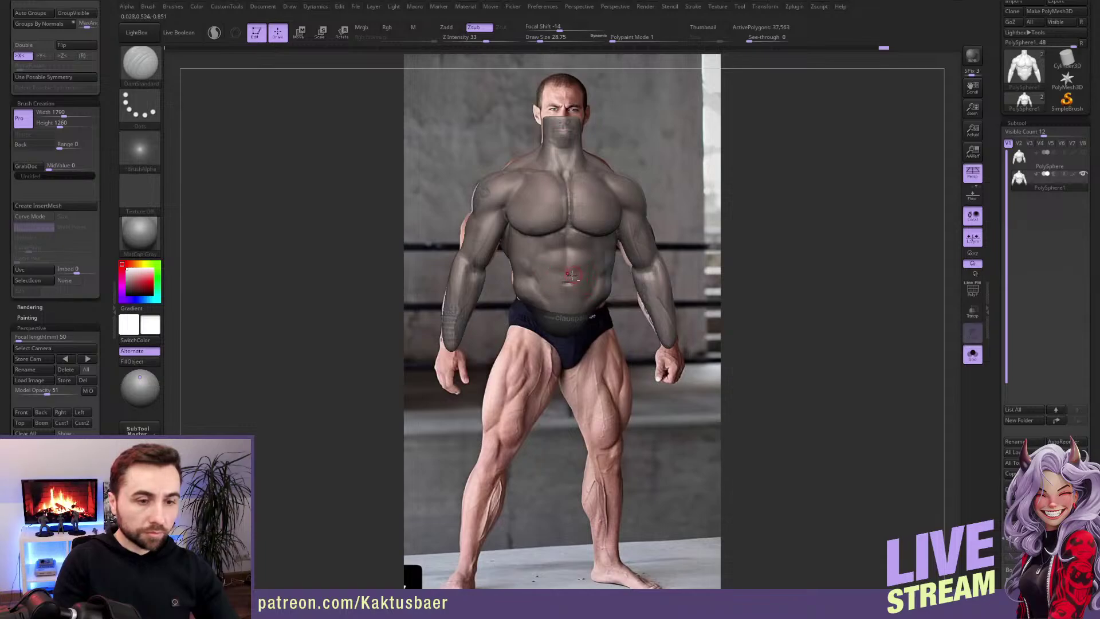
click(52, 422)
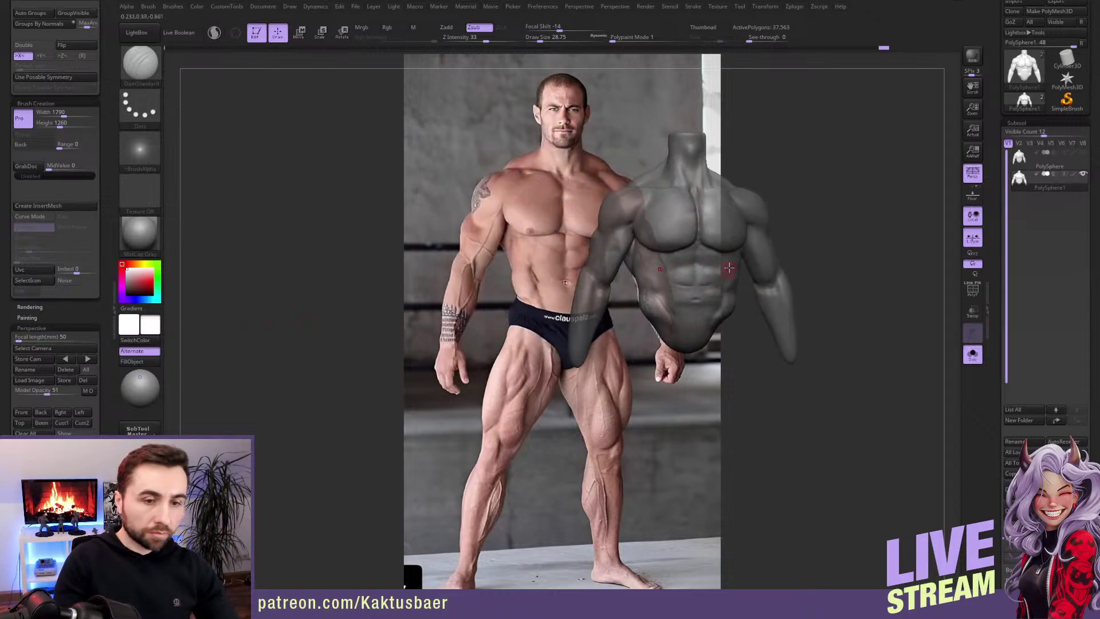
key(shift)
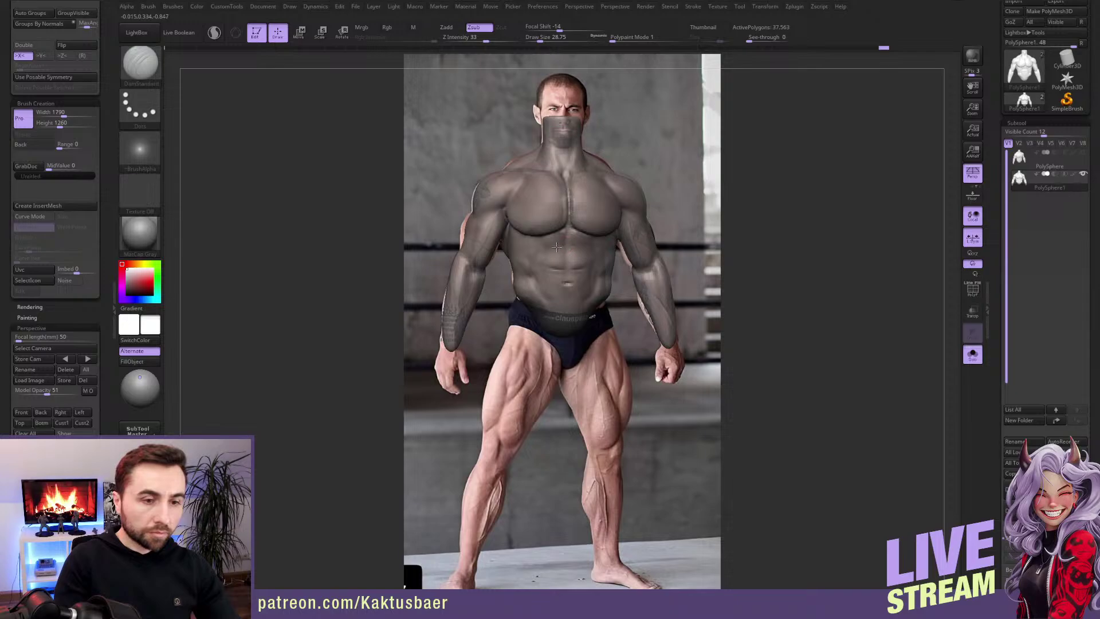
key(shift)
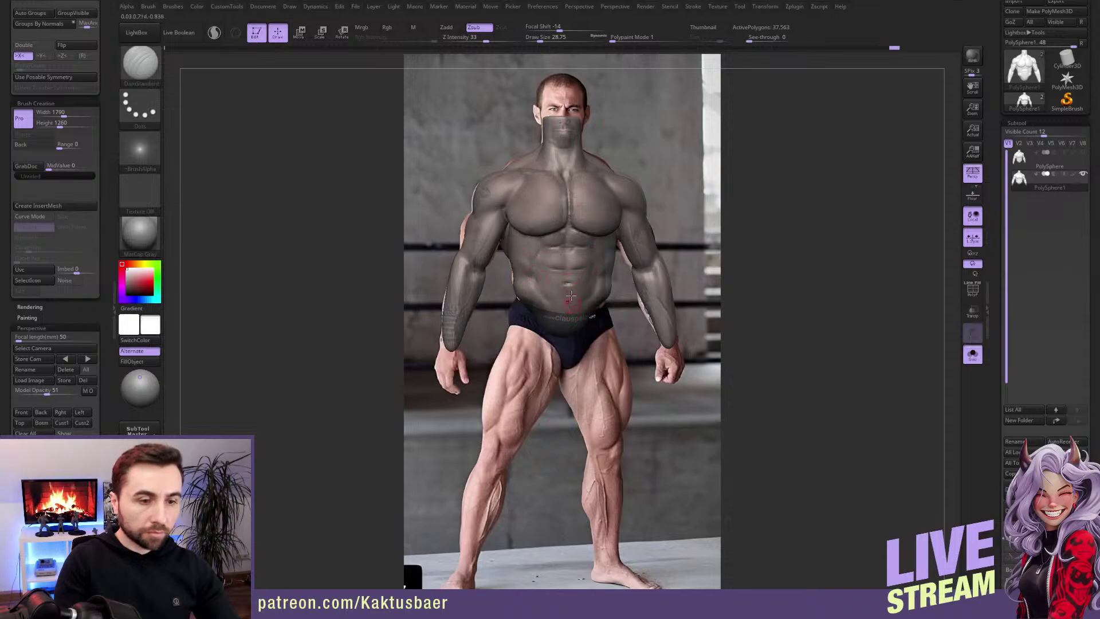
Step: Add volume to the middle abdominal muscles above the navel with ClayBuildup at a draw size of about 35
alt+right_drag(561, 296, 677, 322)
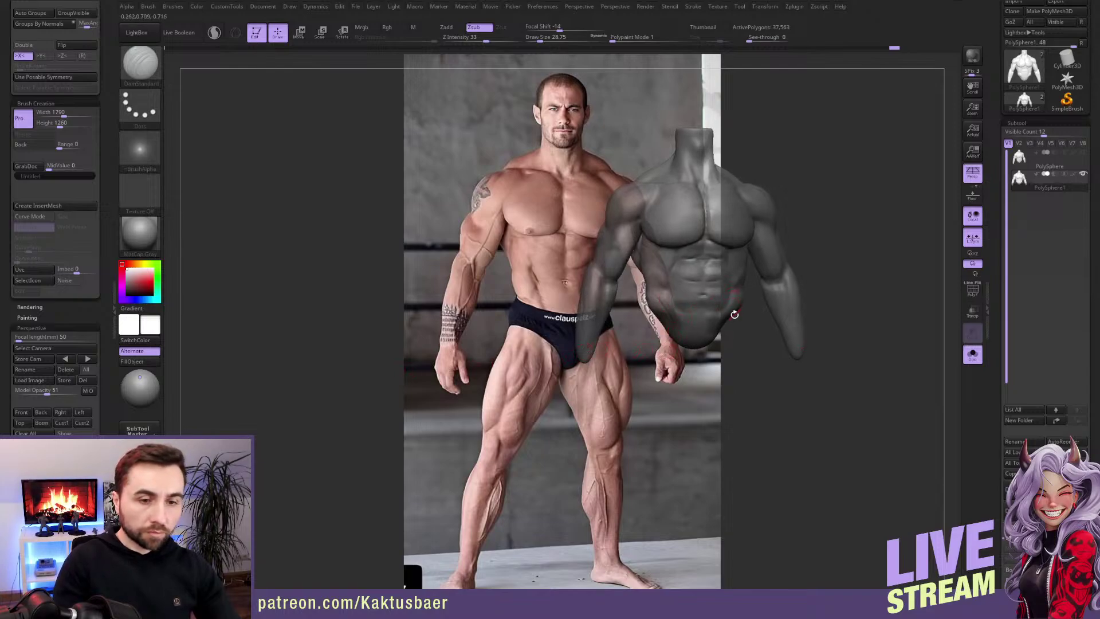
ctrl+right_drag(735, 314, 695, 296)
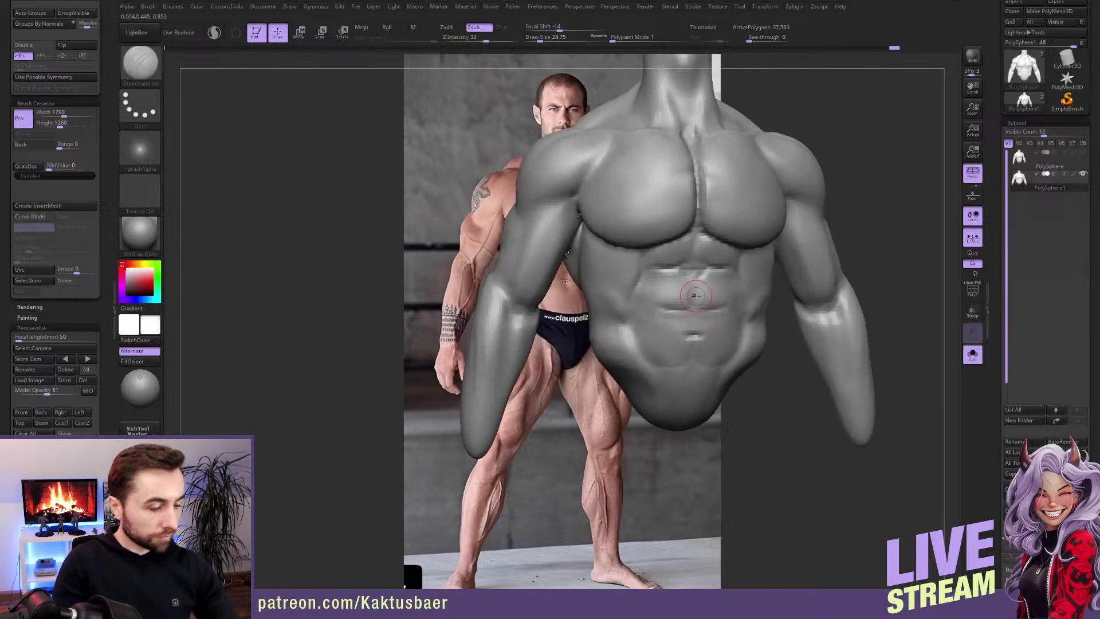
key(b)
key(c)
key(b)
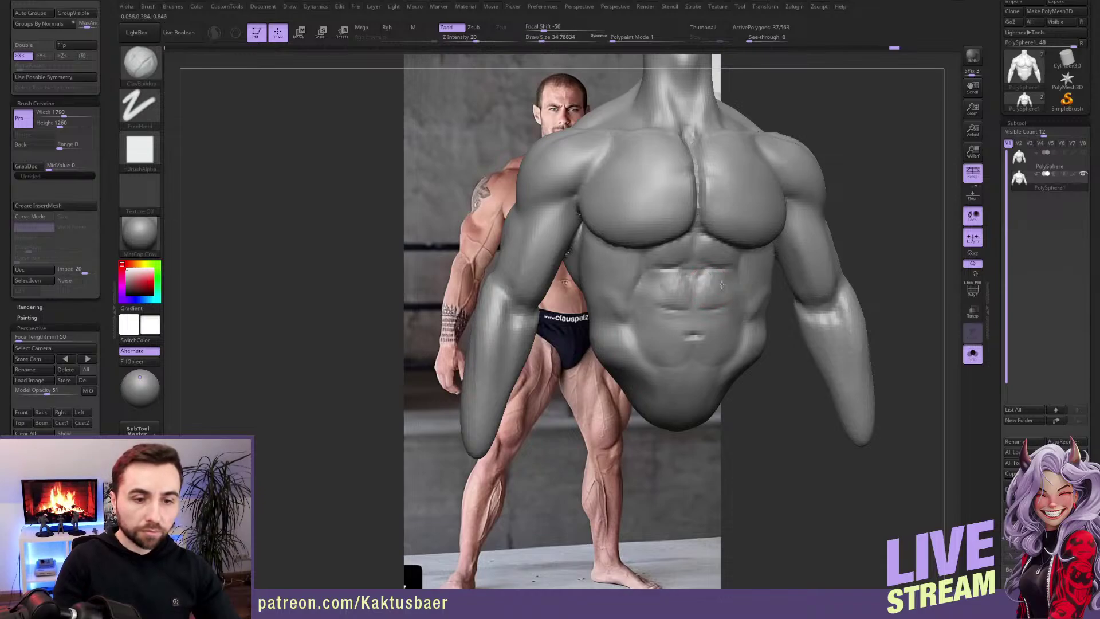
Step: Smooth the harsh clay marks on the torso's upper abdominal muscles, from the centre outward to their side edges
key(shift)
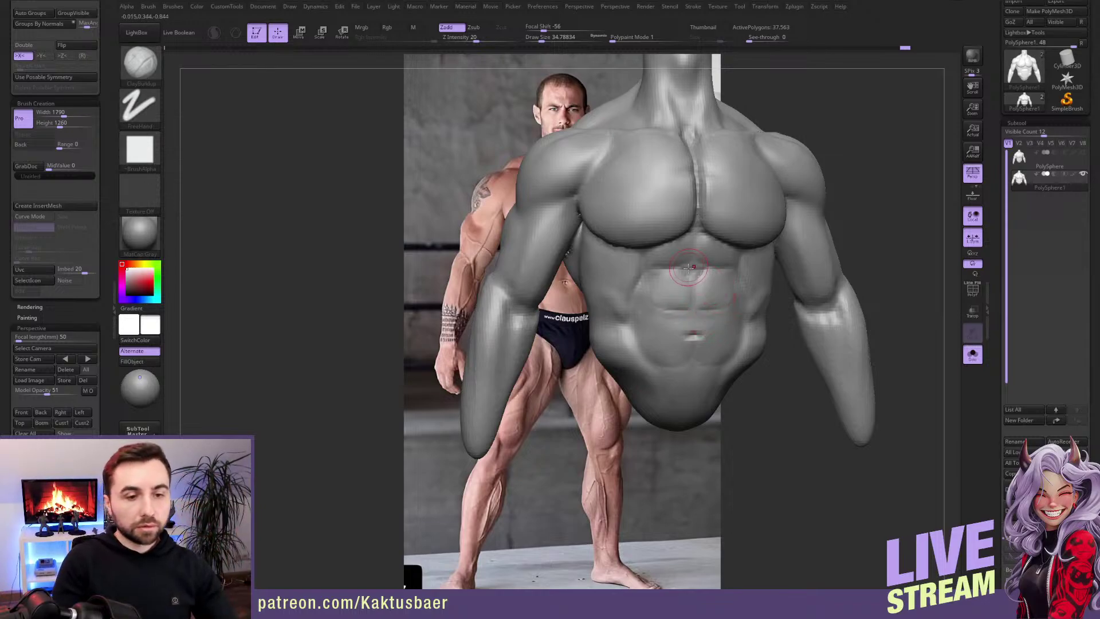
key(shift)
mouse_move(664, 275)
shift+mouse_down()
mouse_move(670, 286)
mouse_move(673, 275)
mouse_move(663, 293)
shift+mouse_up()
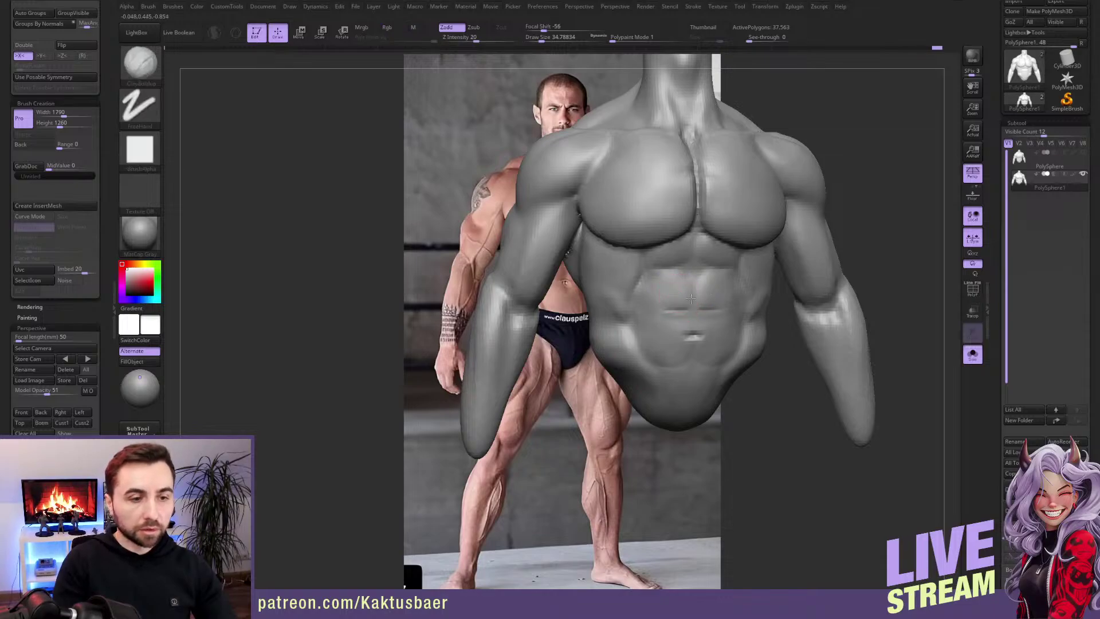
right_drag(670, 298, 735, 299)
mouse_move(734, 299)
shift+mouse_down()
mouse_move(745, 287)
mouse_move(725, 309)
mouse_move(748, 292)
shift+mouse_up()
right_drag(747, 292, 739, 293)
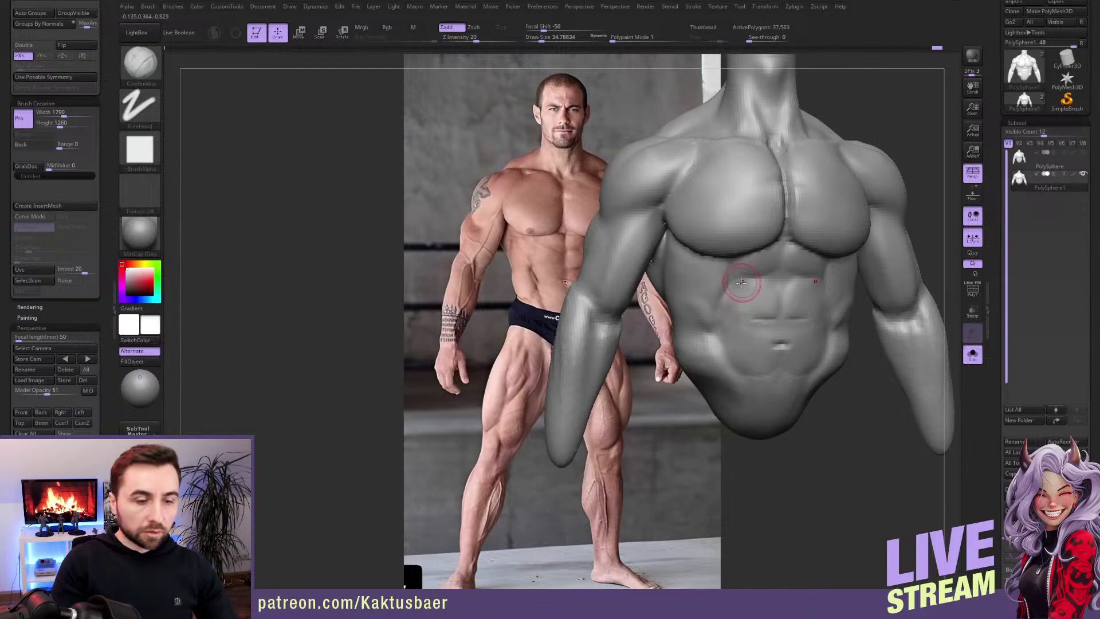
Step: Reduce the draw size to about 27 and refine the outer edge of the upper abs below the chest, undoing the unwanted stroke
key(s)
drag(739, 280, 726, 285)
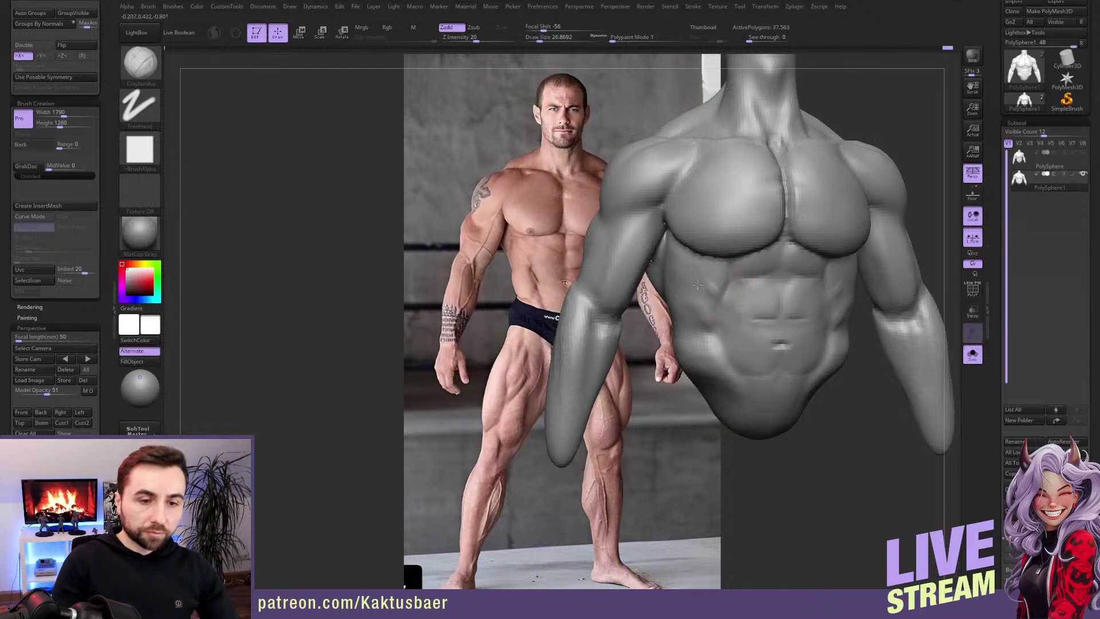
key(ctrl+z)
drag(722, 273, 726, 270)
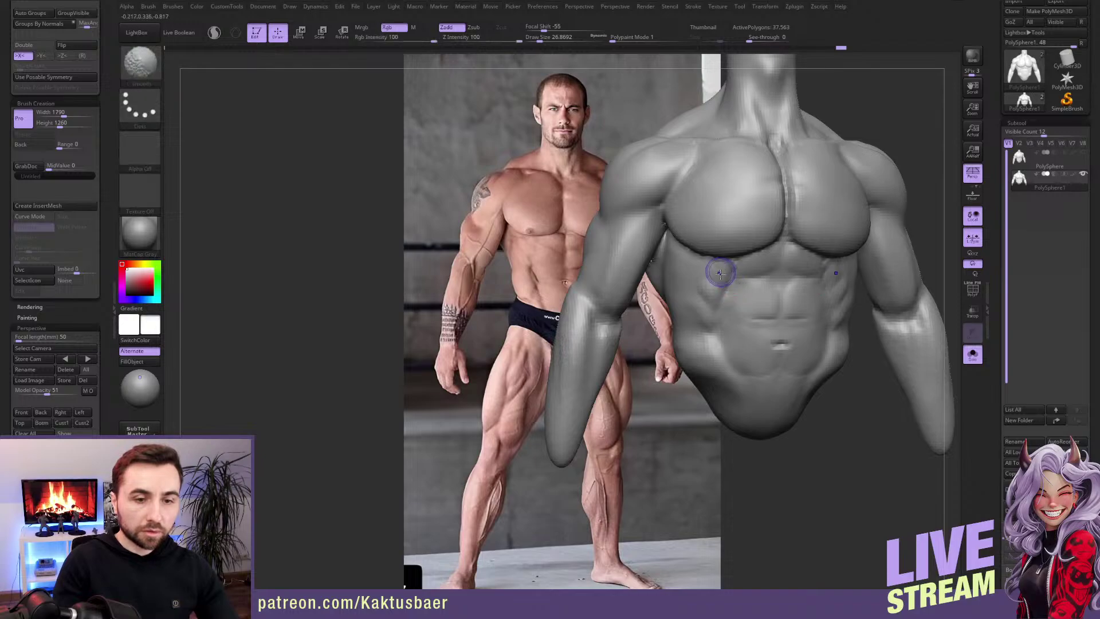
drag(720, 268, 717, 272)
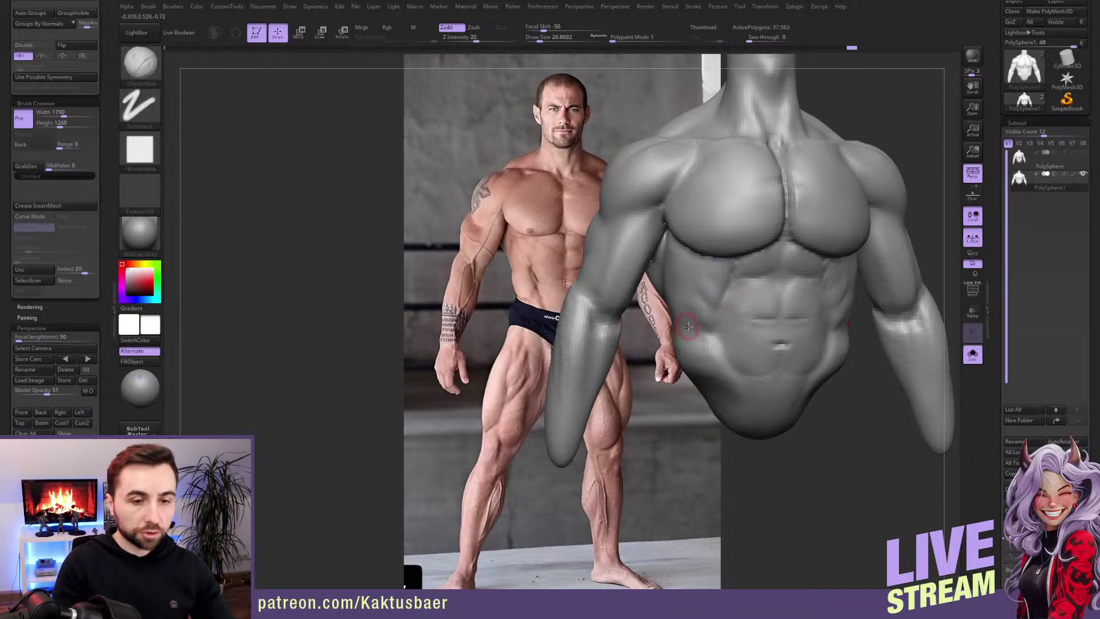
Step: Carve short creases along the outer edge of the abs beside the ribs with the DamStandard brush
key(b)
key(d)
key(s)
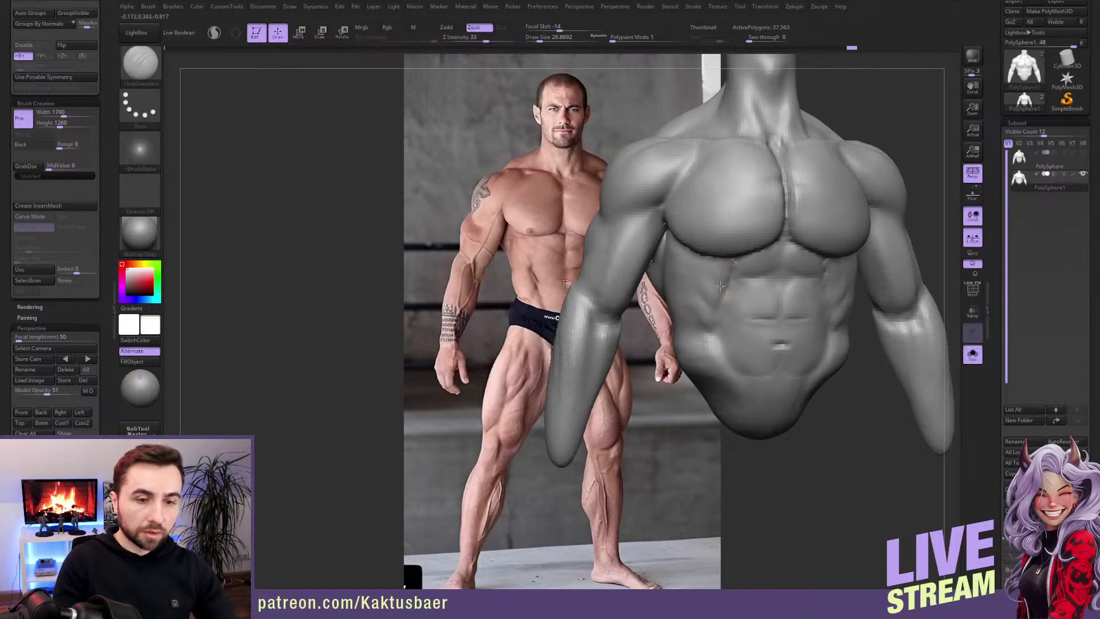
drag(711, 314, 718, 305)
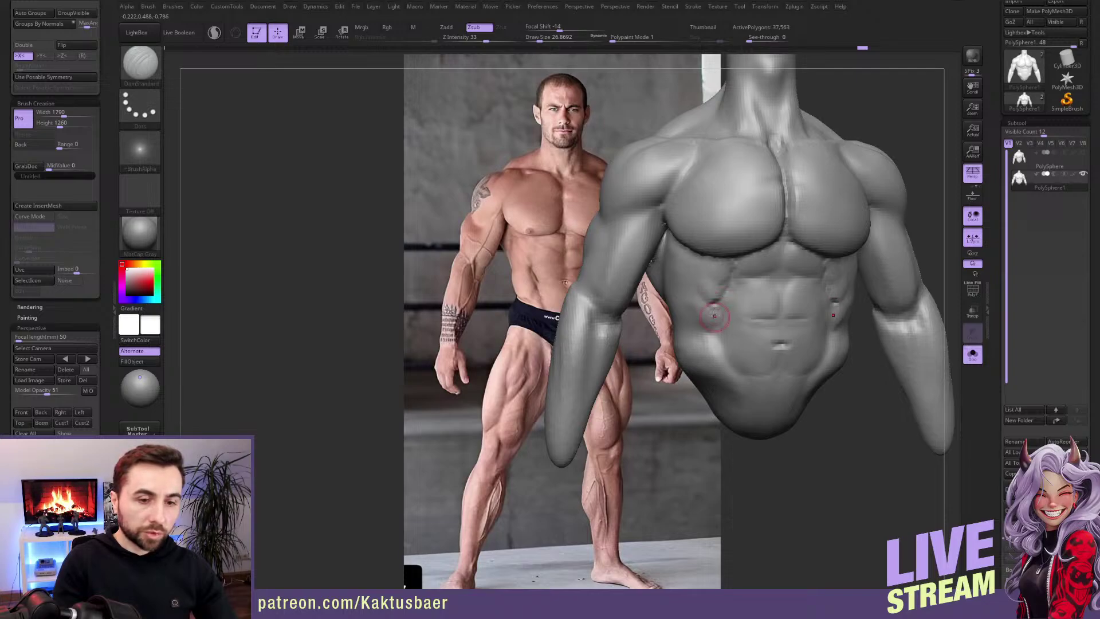
drag(713, 303, 712, 295)
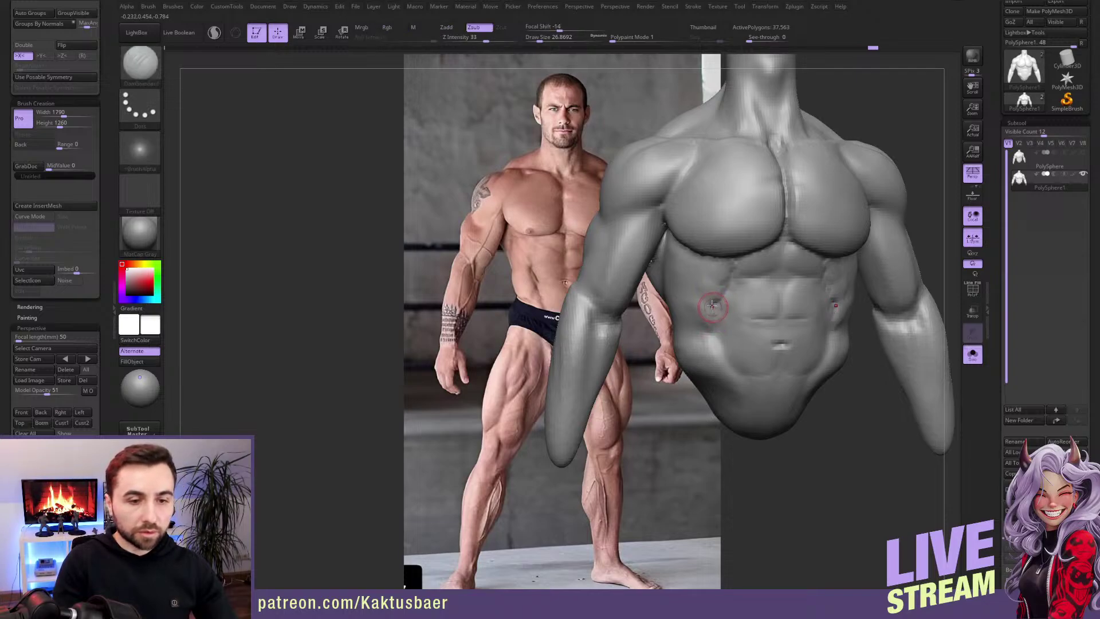
Step: Reshape the chest's side profile with the Move brush at a draw size of about 97, and reduce the size to about 41
right_drag(765, 274, 751, 291)
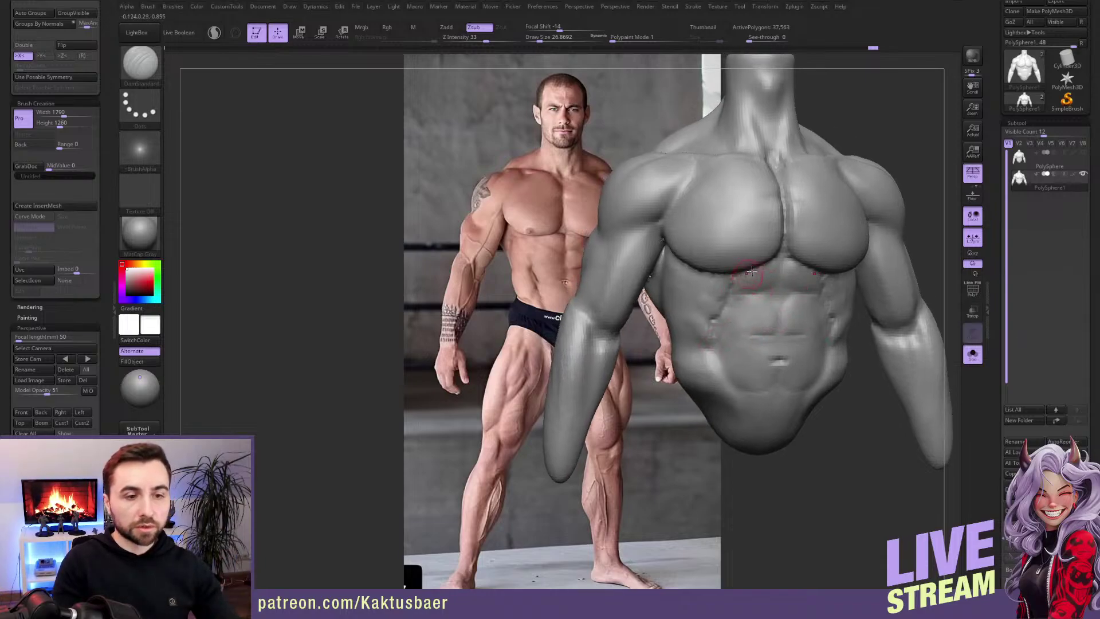
right_drag(780, 253, 755, 229)
key(b)
key(m)
key(v)
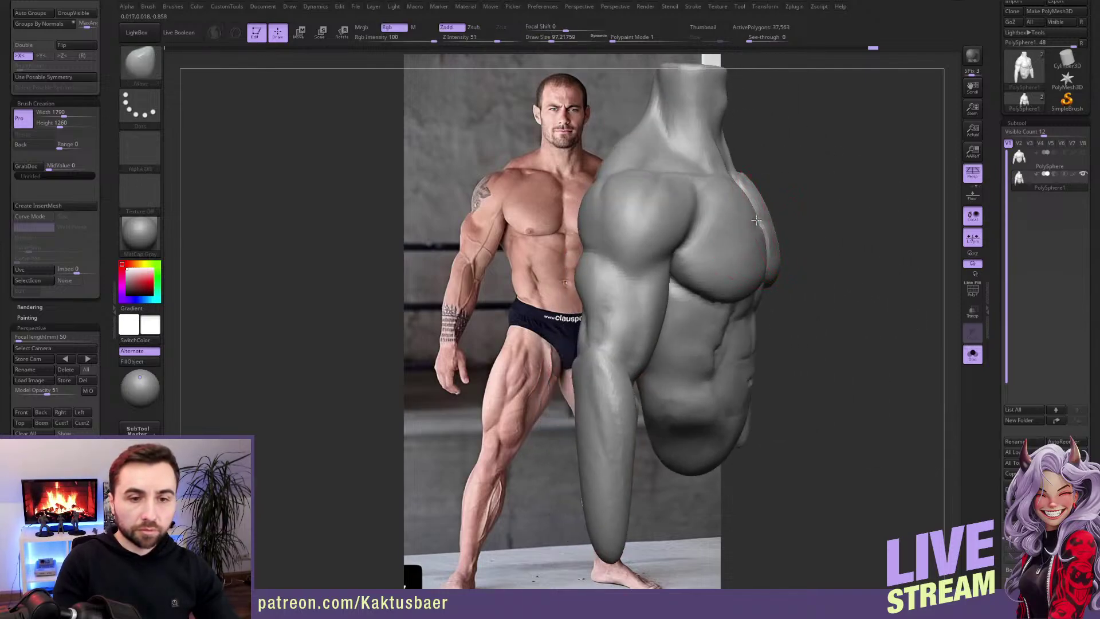
right_drag(755, 235, 747, 208)
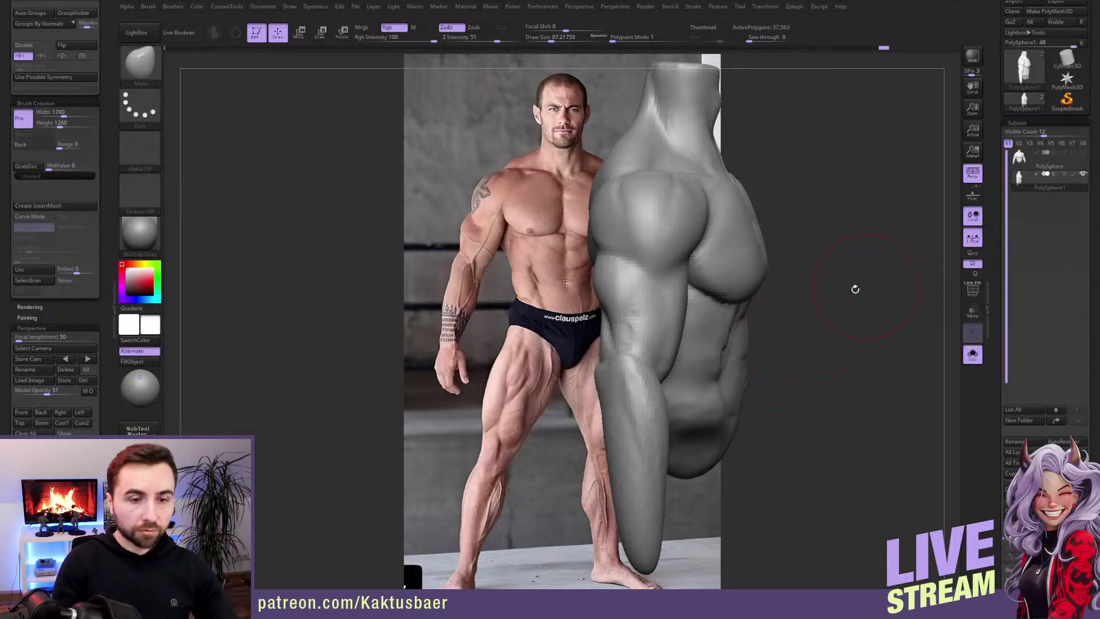
drag(855, 290, 762, 232)
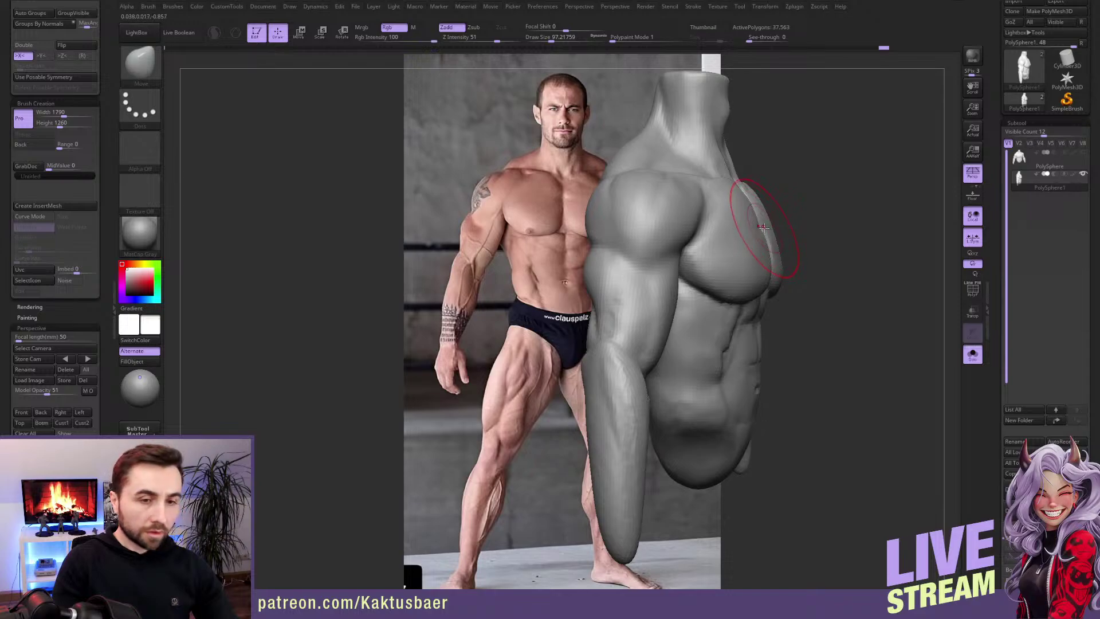
drag(764, 228, 764, 238)
mouse_move(822, 286)
mouse_down()
mouse_move(731, 307)
mouse_move(790, 333)
mouse_up()
key(bracketleft)
key(bracketleft)
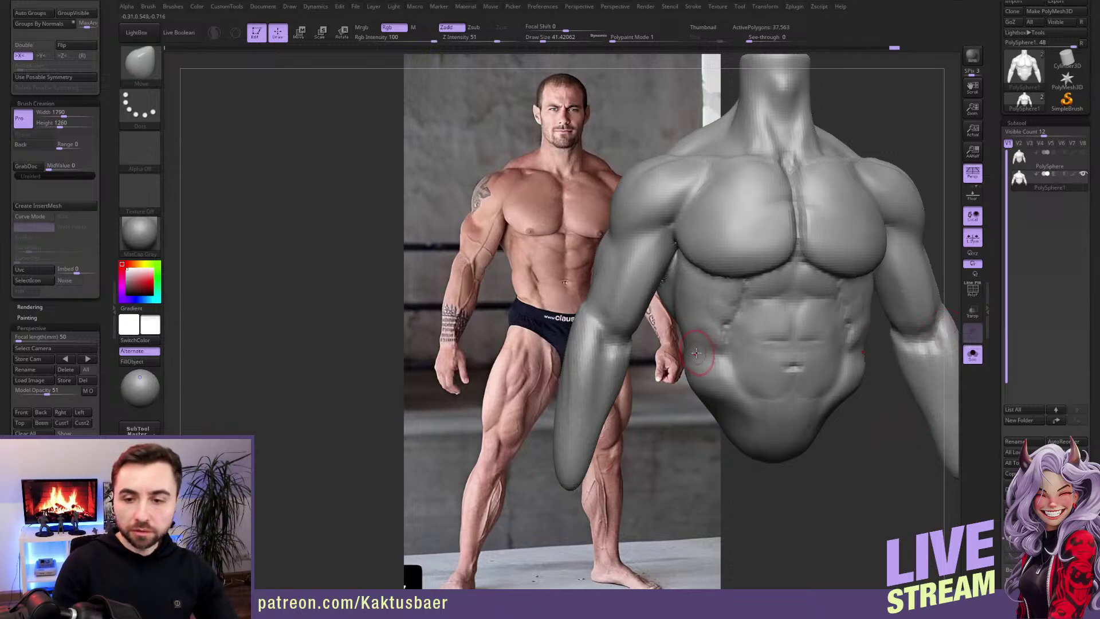
Step: Carve the crease between the ab rows above the navel with ClayBuildup, and set the draw size to about 35
right_drag(697, 355, 643, 346)
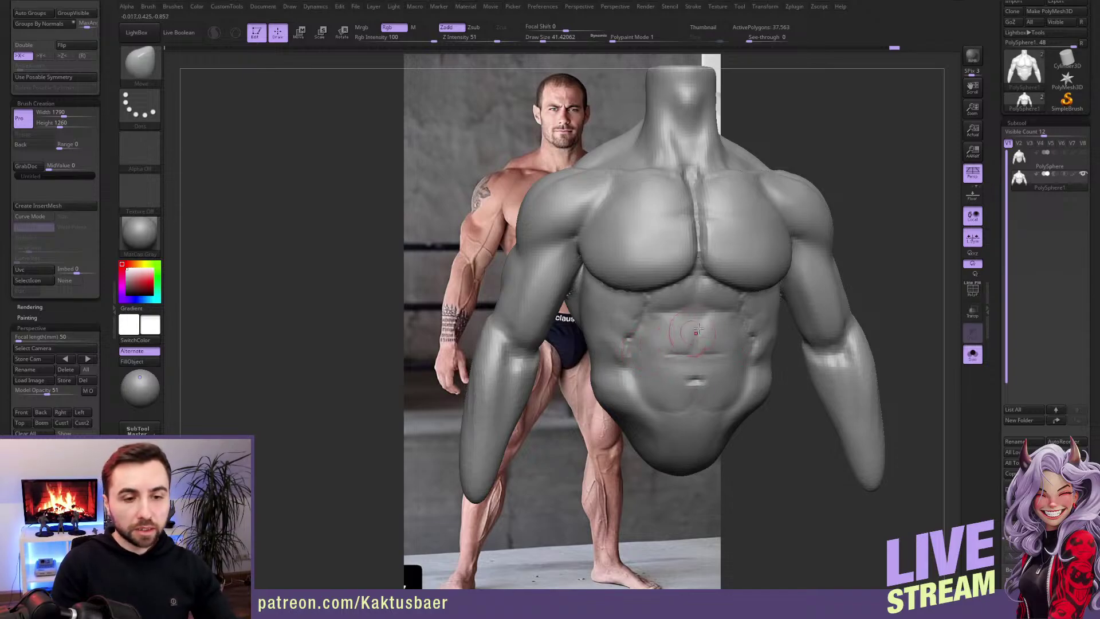
mouse_move(659, 321)
right_down()
mouse_move(665, 338)
mouse_move(696, 315)
right_up()
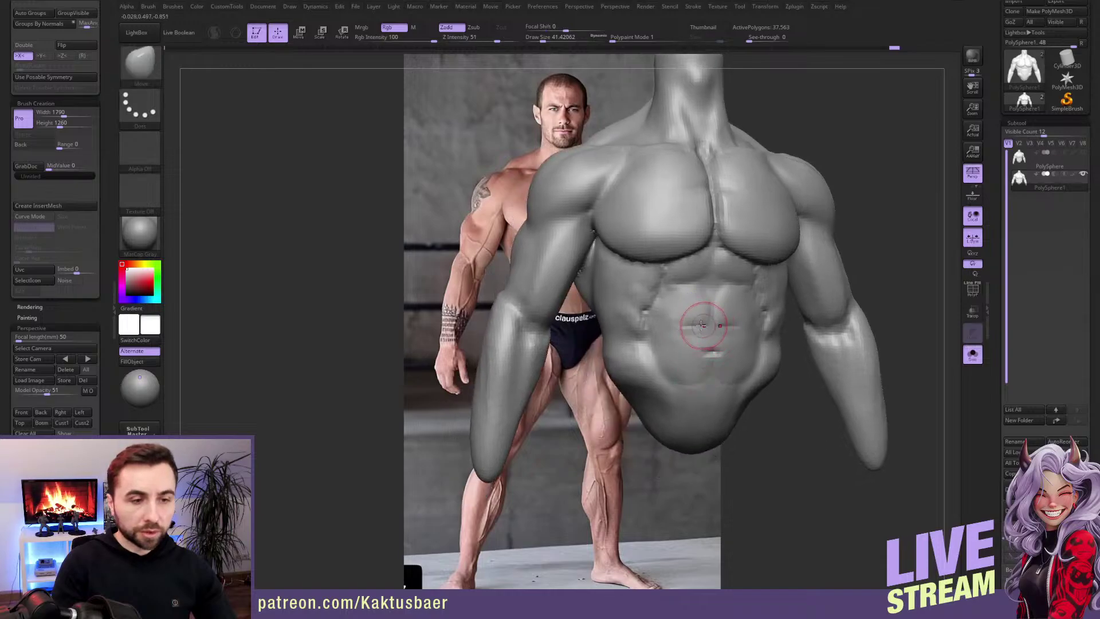
key(b)
key(c)
key(b)
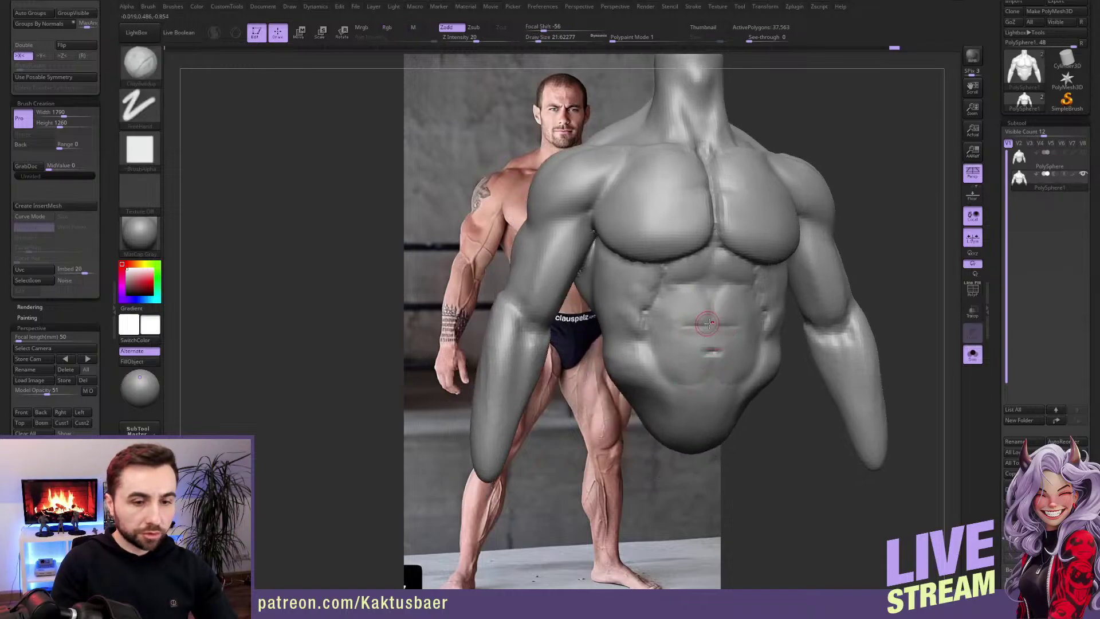
mouse_move(711, 328)
alt+mouse_down()
mouse_move(675, 327)
mouse_move(704, 325)
mouse_move(678, 301)
mouse_move(694, 305)
mouse_move(702, 337)
alt+mouse_up()
key(s)
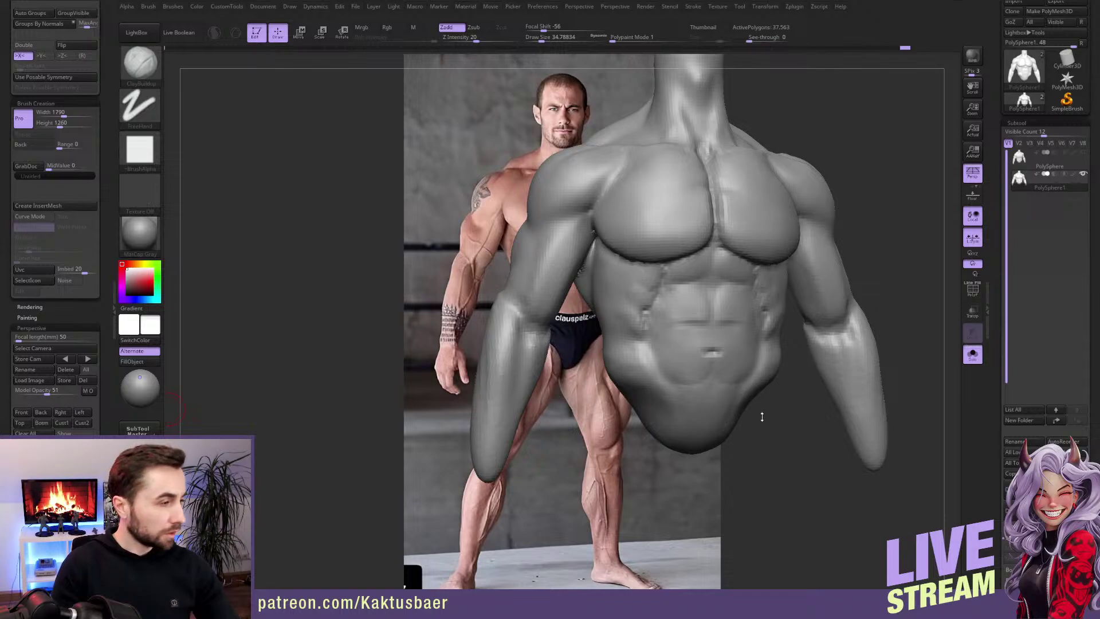
Step: Smooth the abs above the navel, reducing the draw size to about 33
right_drag(741, 382, 723, 382)
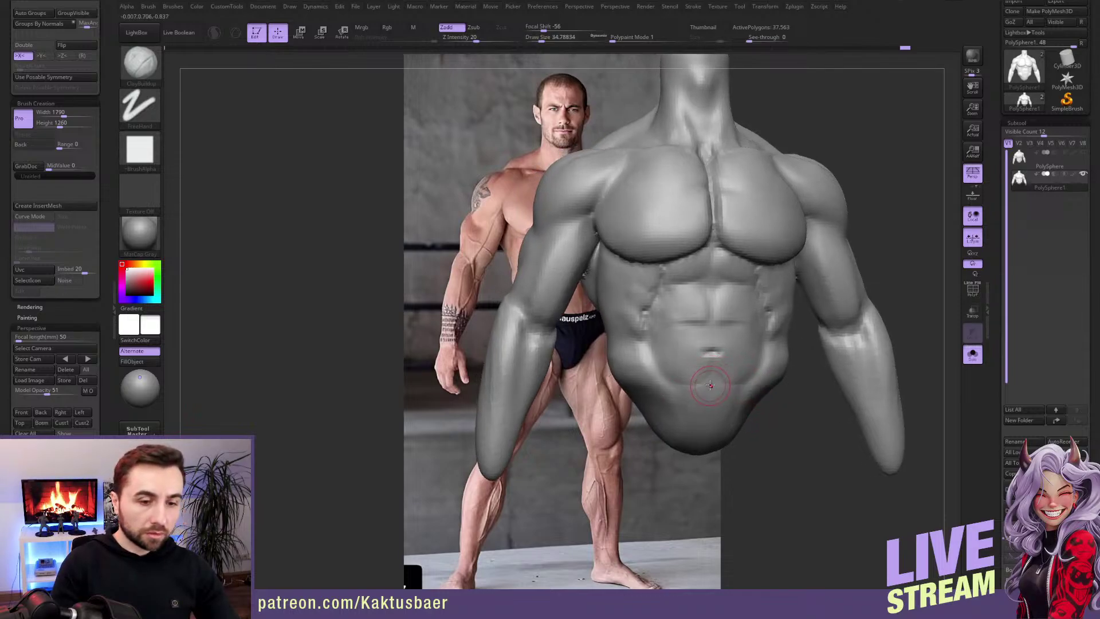
key(bracketright)
key(bracketright)
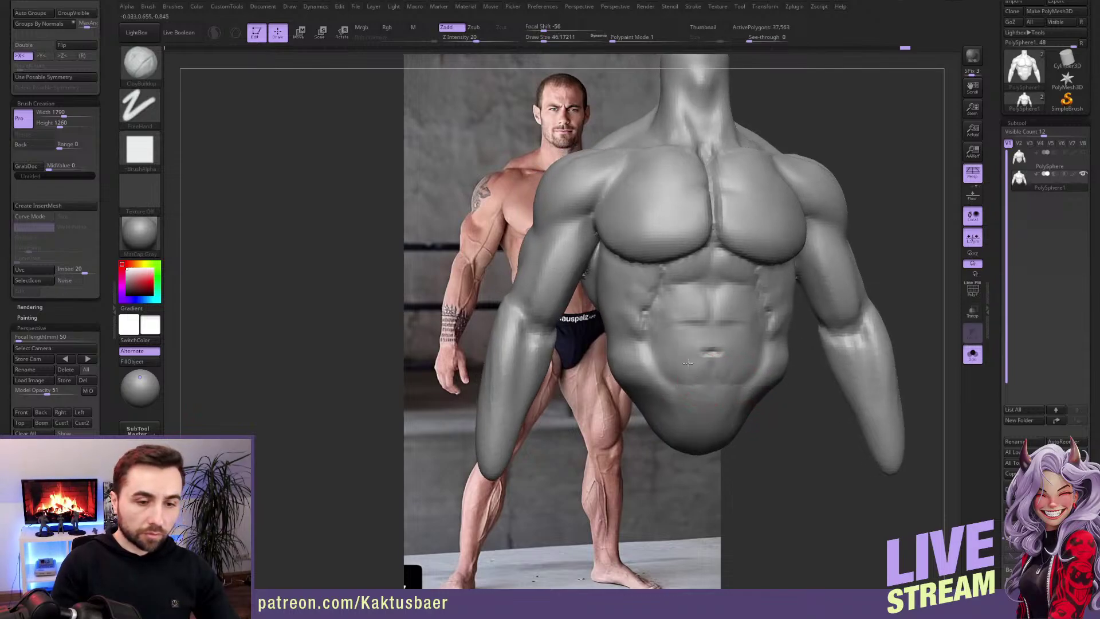
key(shift)
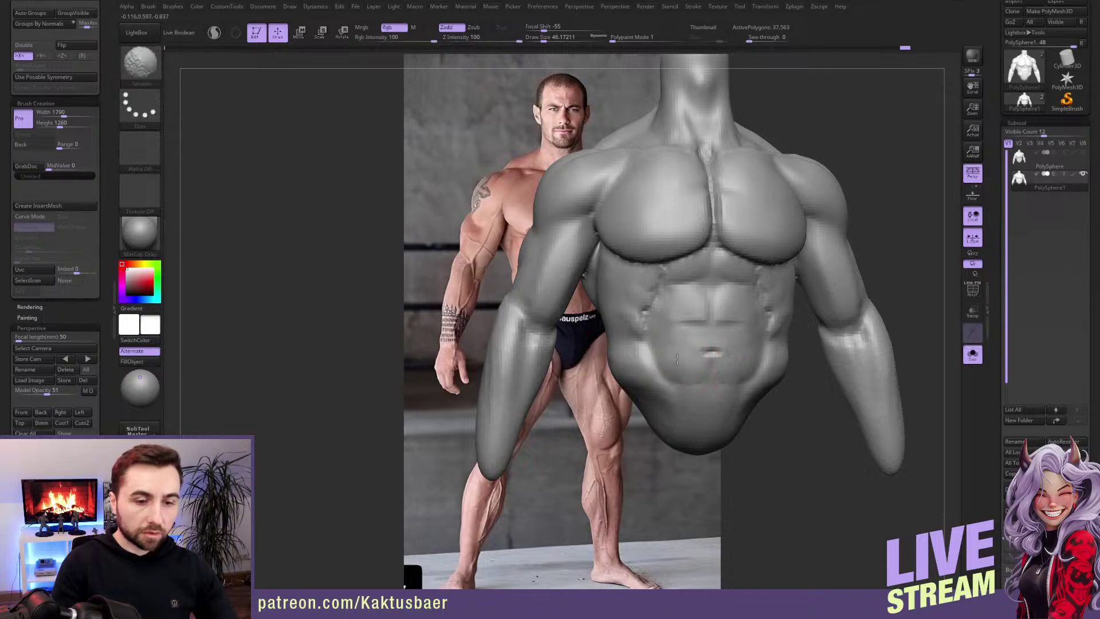
key(bracketleft)
key(bracketleft)
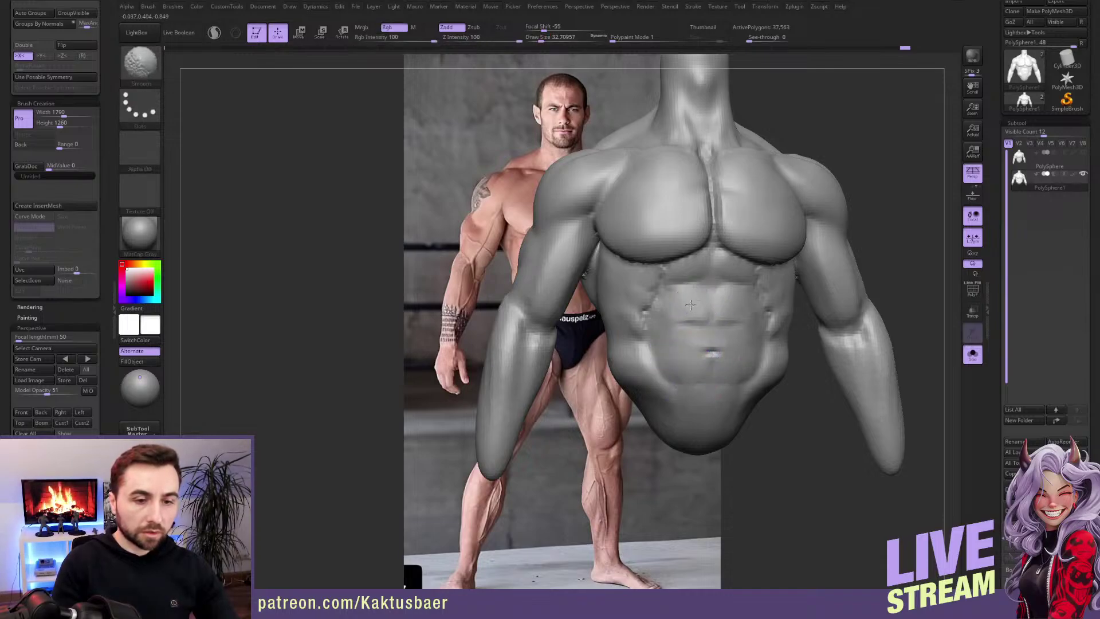
shift+drag(691, 305, 680, 307)
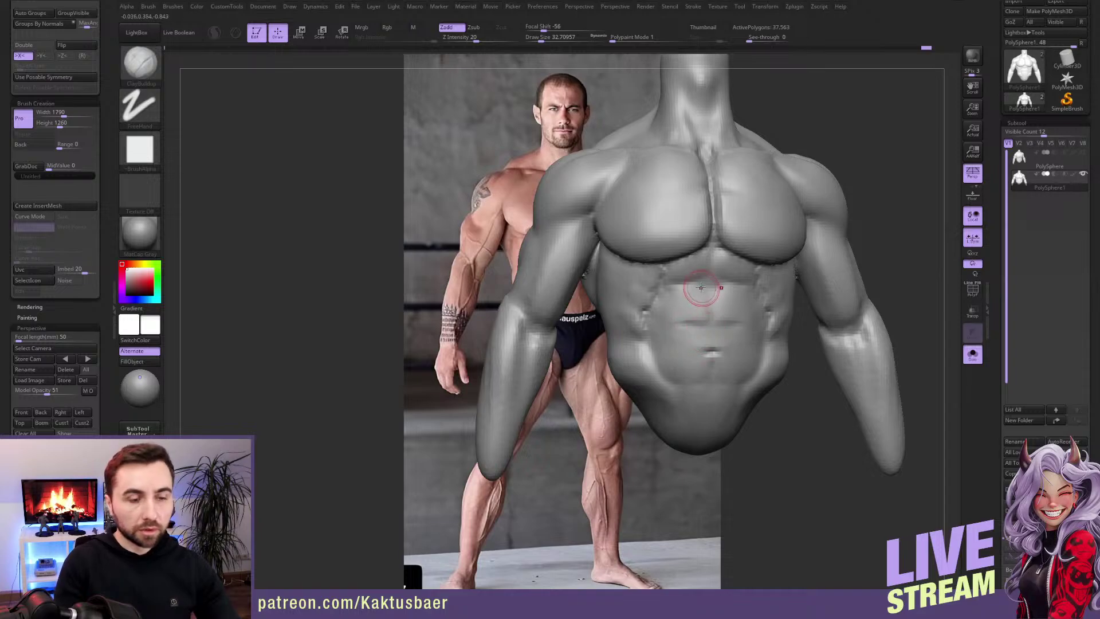
Step: Reshape the neck and its transition into the upper chest with the Move brush
right_drag(698, 293, 713, 307)
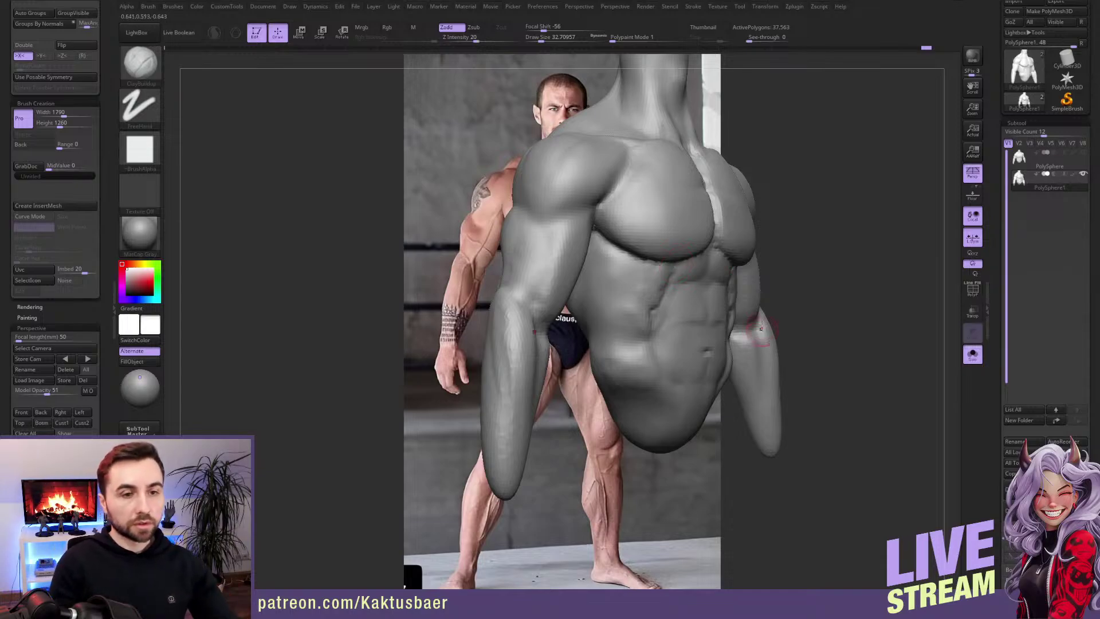
mouse_move(728, 198)
right_down()
mouse_move(709, 250)
mouse_move(683, 229)
right_up()
key(b)
key(m)
key(v)
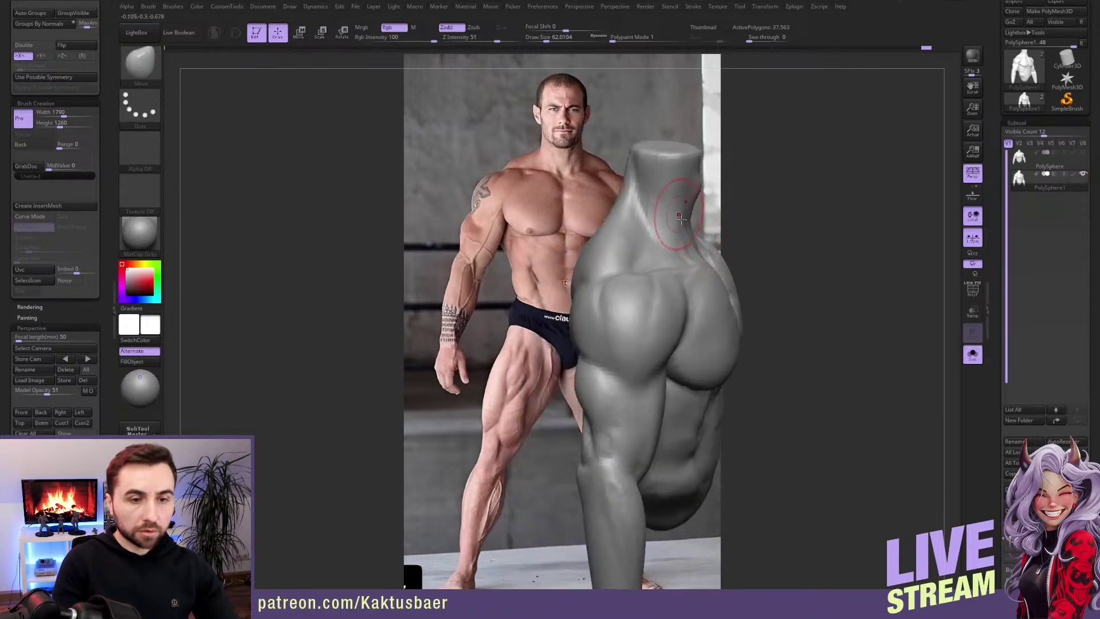
mouse_move(681, 228)
right_down()
mouse_move(727, 232)
mouse_move(731, 200)
mouse_move(740, 222)
right_up()
key(shift)
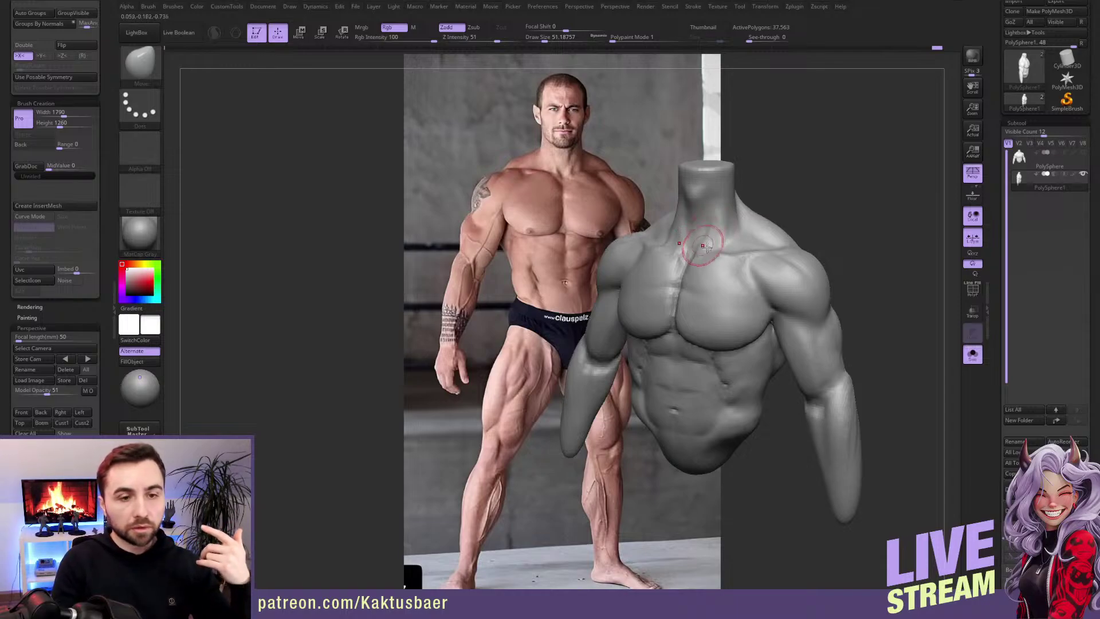
mouse_move(725, 253)
right_down()
mouse_move(719, 225)
mouse_move(711, 291)
right_up()
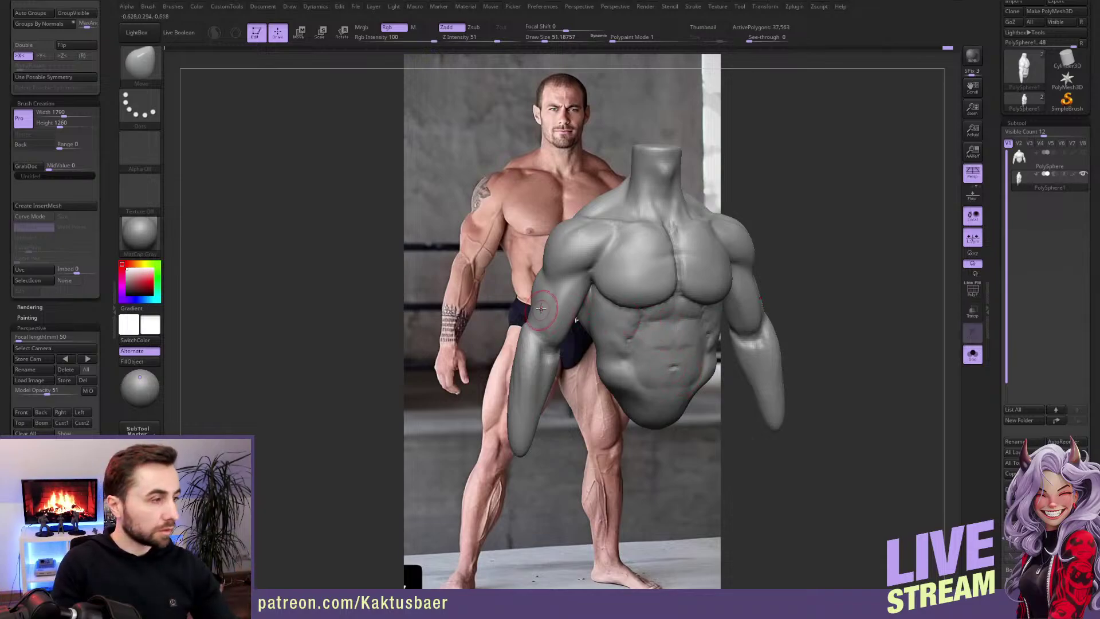
Step: Shape the biceps with ClayBuildup strokes at a draw size of about 51, and undo the unwanted ones
scroll(540, 309, up, 5)
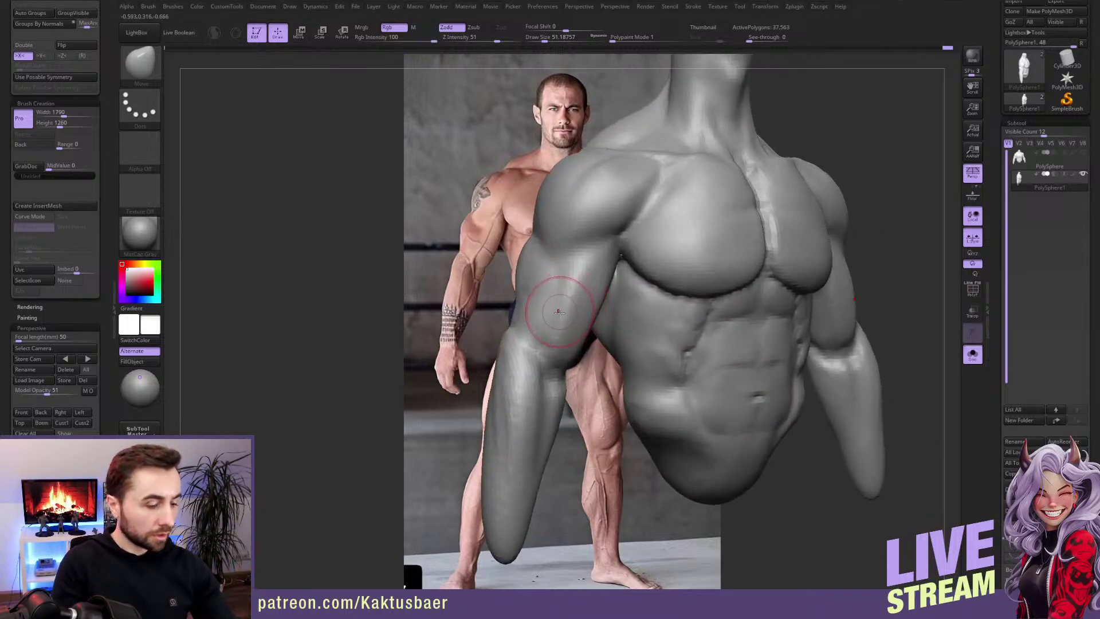
key(b)
key(c)
key(b)
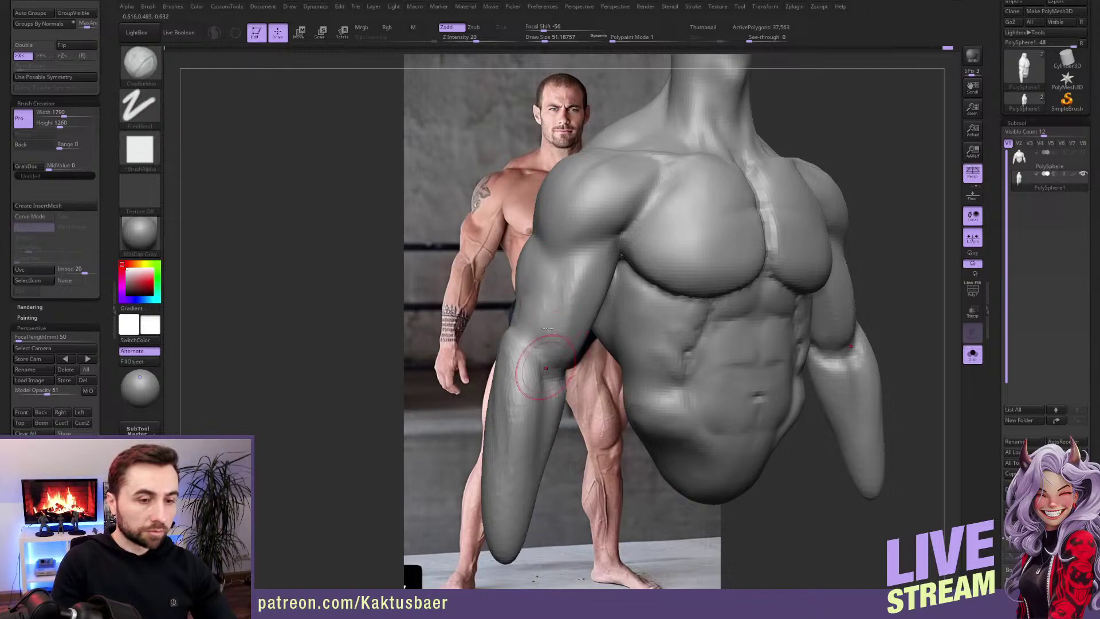
drag(554, 342, 569, 273)
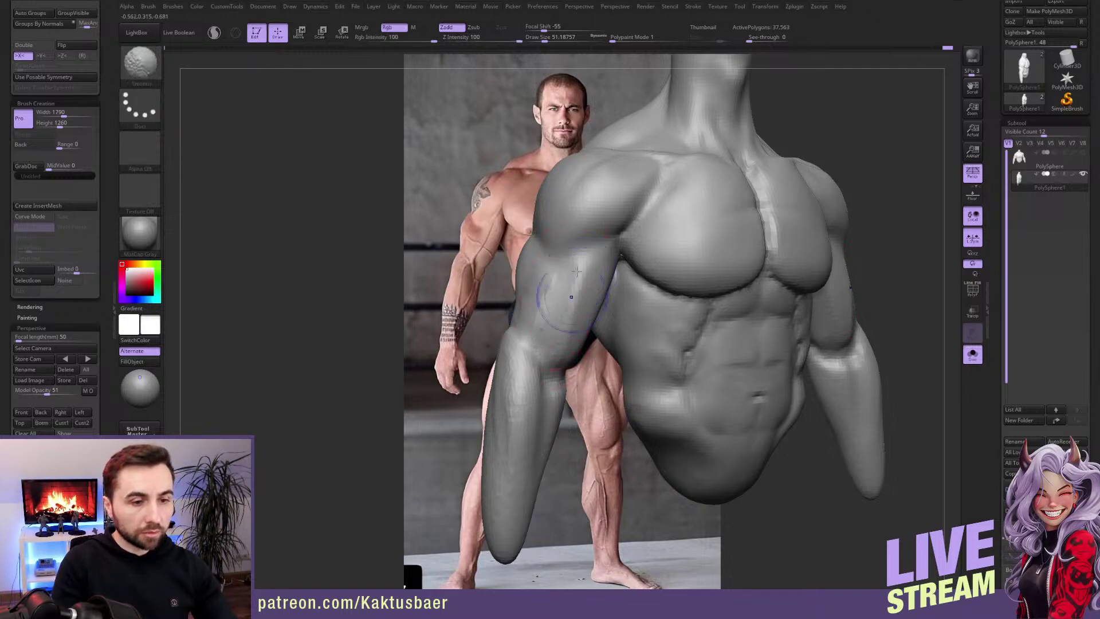
key(ctrl+z)
key(ctrl+z)
key(ctrl+z)
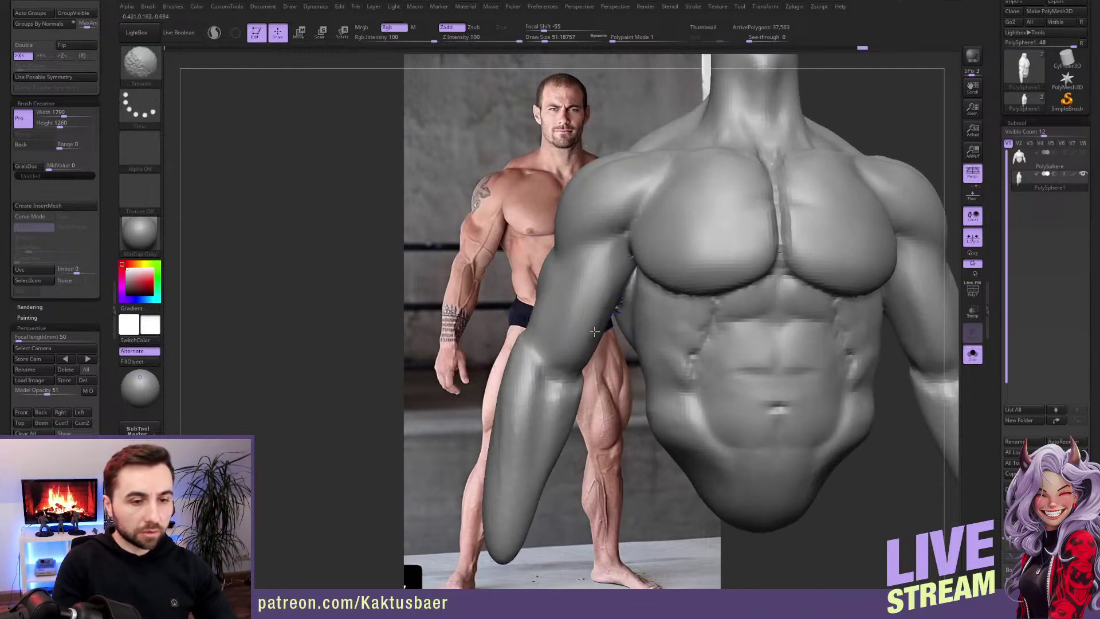
key(ctrl+z)
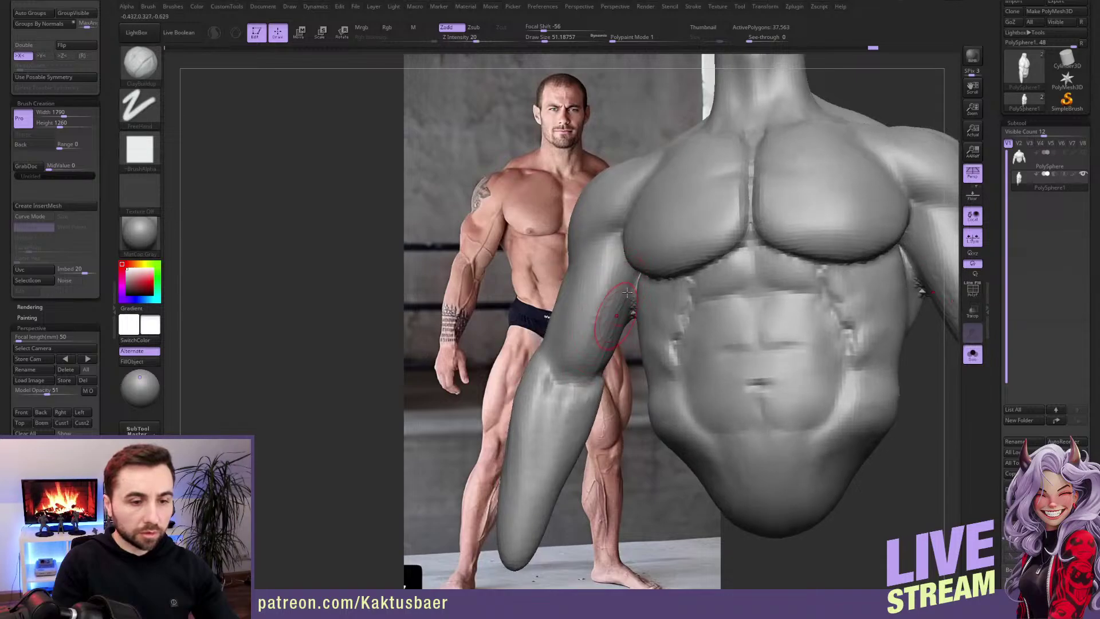
Step: Smooth the inner side of the upper arm down toward the elbow crease
shift+drag(628, 293, 596, 352)
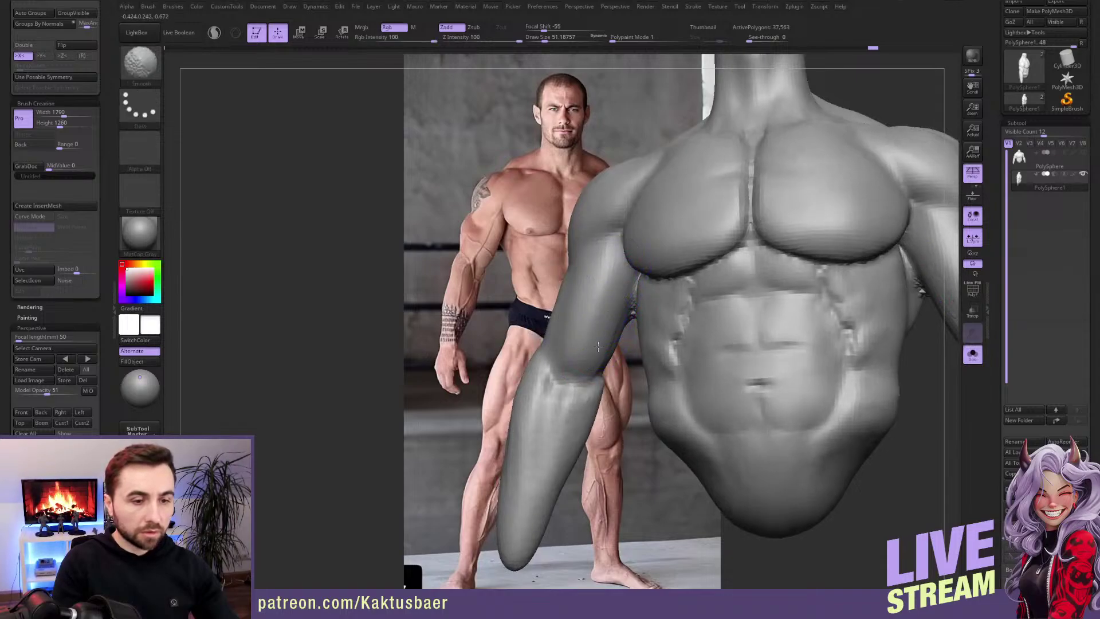
key(ctrl+shift+z)
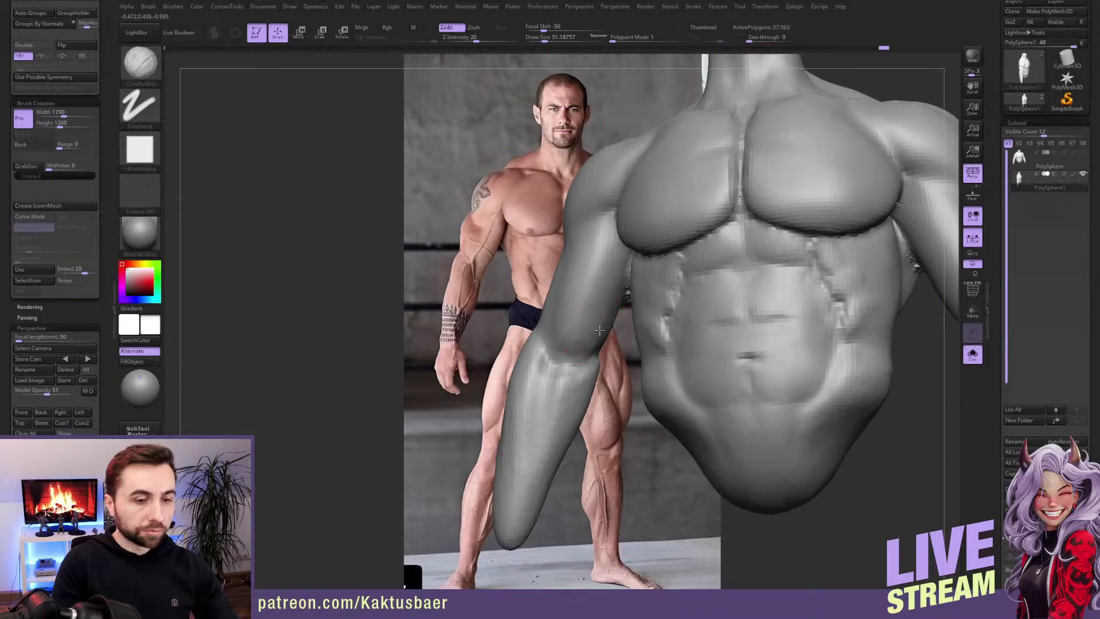
key(ctrl+shift+z)
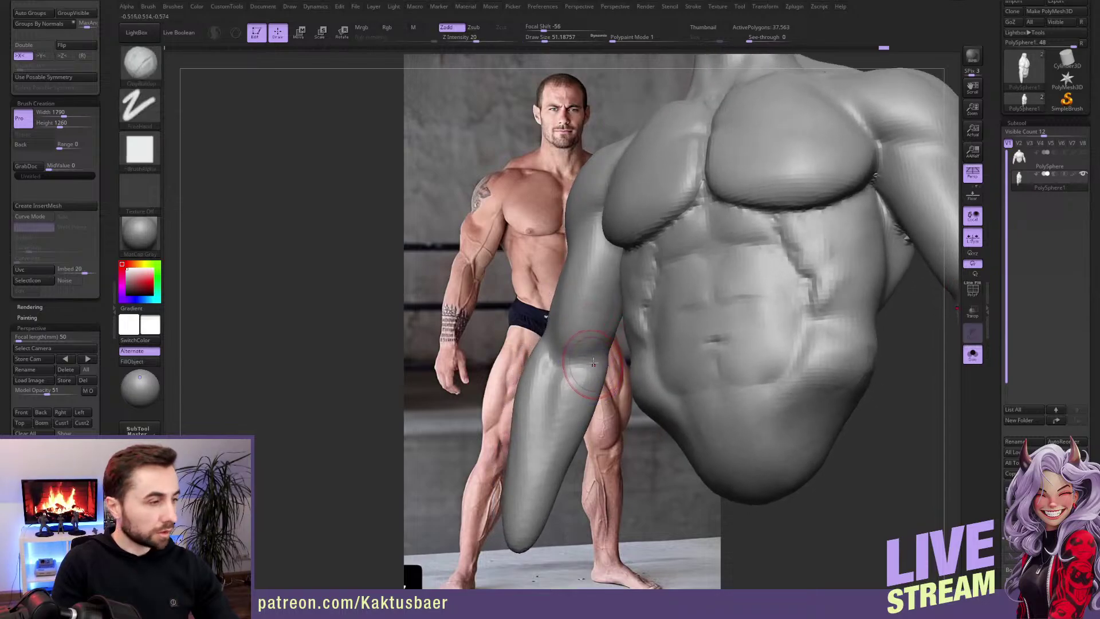
Step: Build up the forearm muscle just below the elbow crease with ClayBuildup at a draw size of about 51
key(ctrl+shift+z)
key(ctrl+shift+z)
key(ctrl+shift+z)
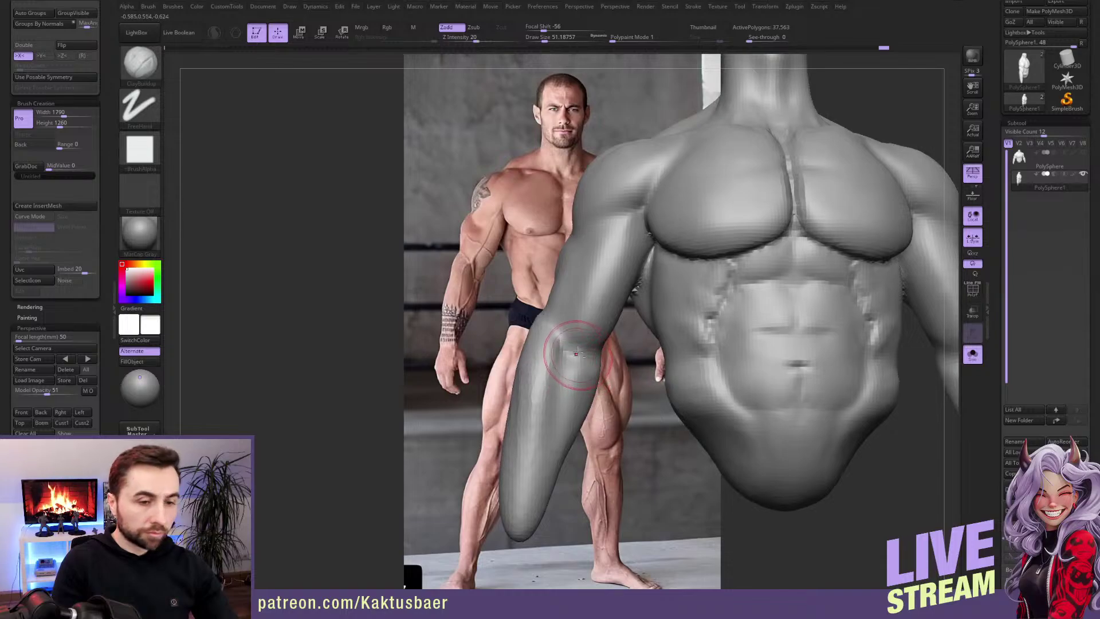
key(ctrl+shift+z)
key(ctrl+shift+z)
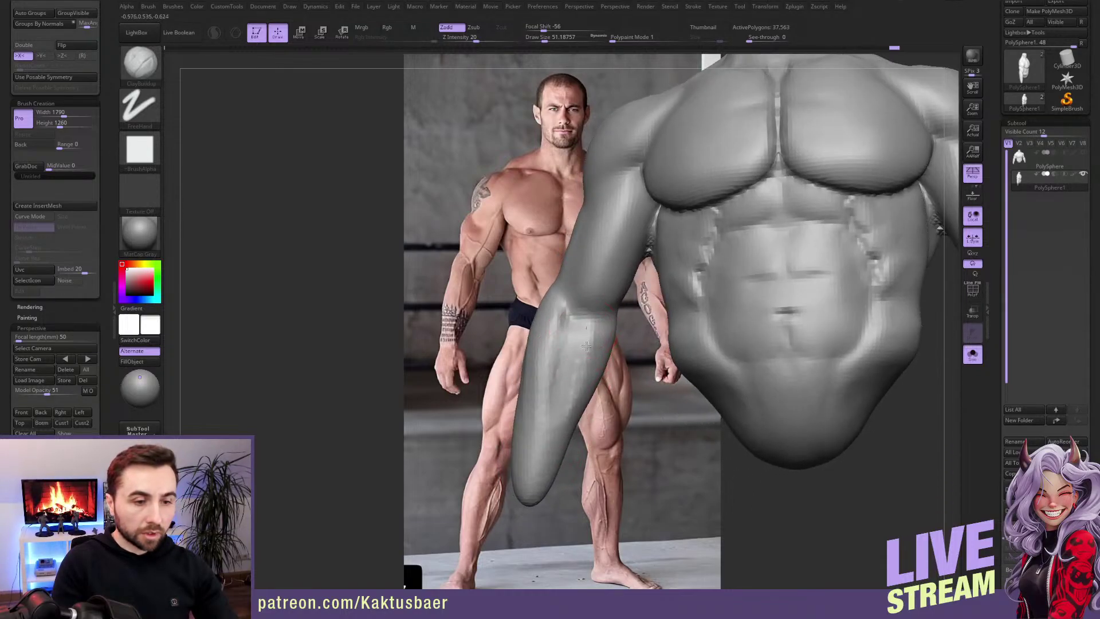
key(ctrl+shift+z)
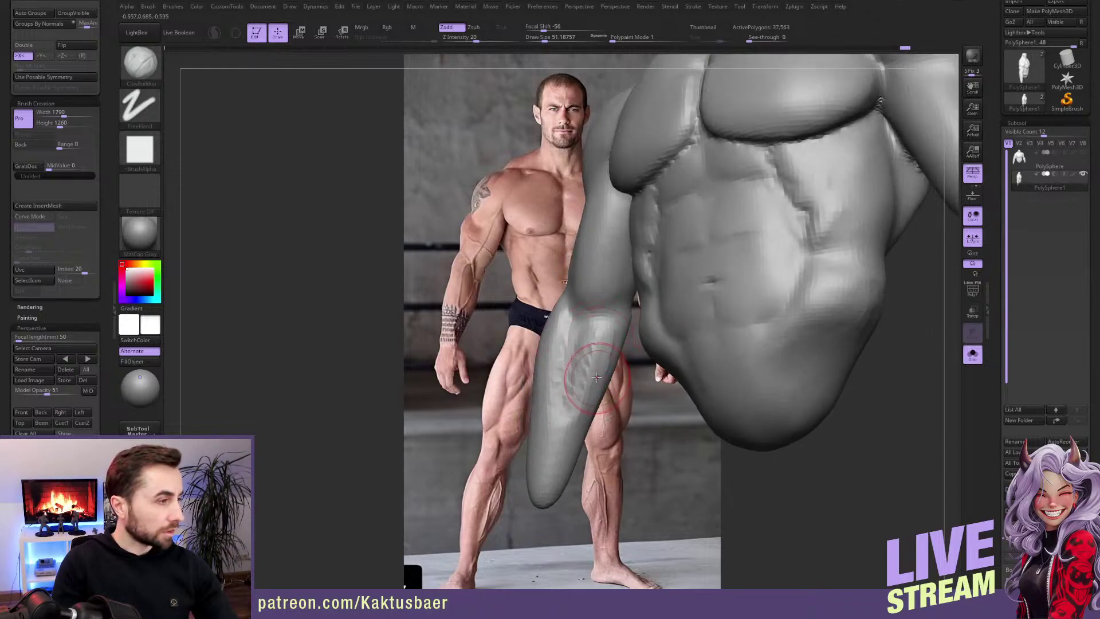
Step: Add ClayBuildup volume along the inner and front forearm muscles, tapering toward the wrist
key(ctrl+shift+z)
key(ctrl+shift+z)
key(ctrl+shift+z)
key(ctrl+shift+z)
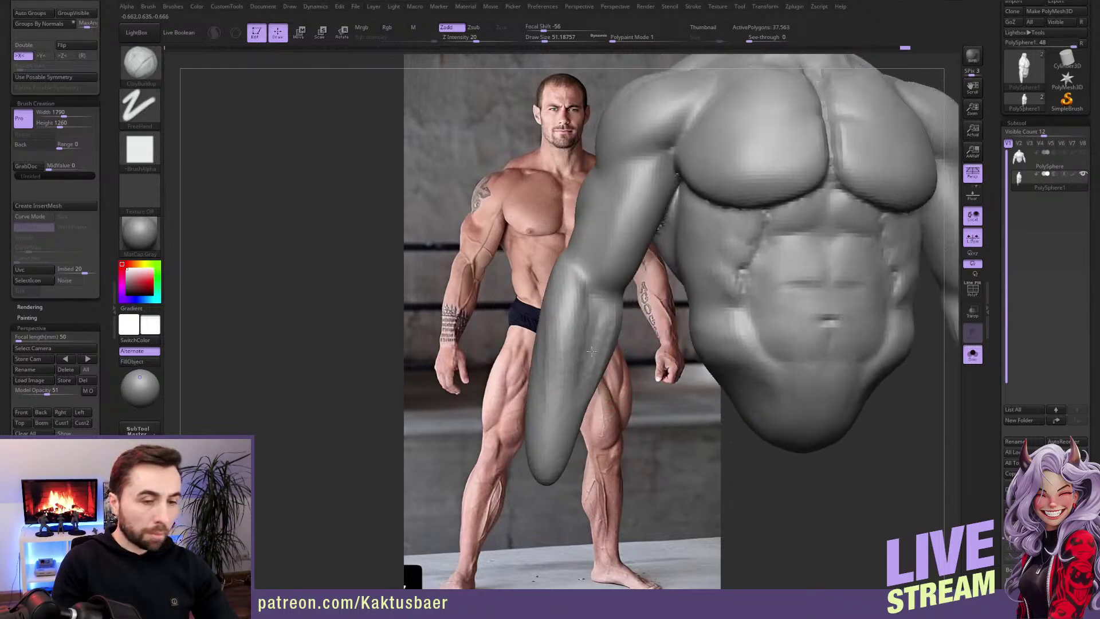
key(ctrl+shift+z)
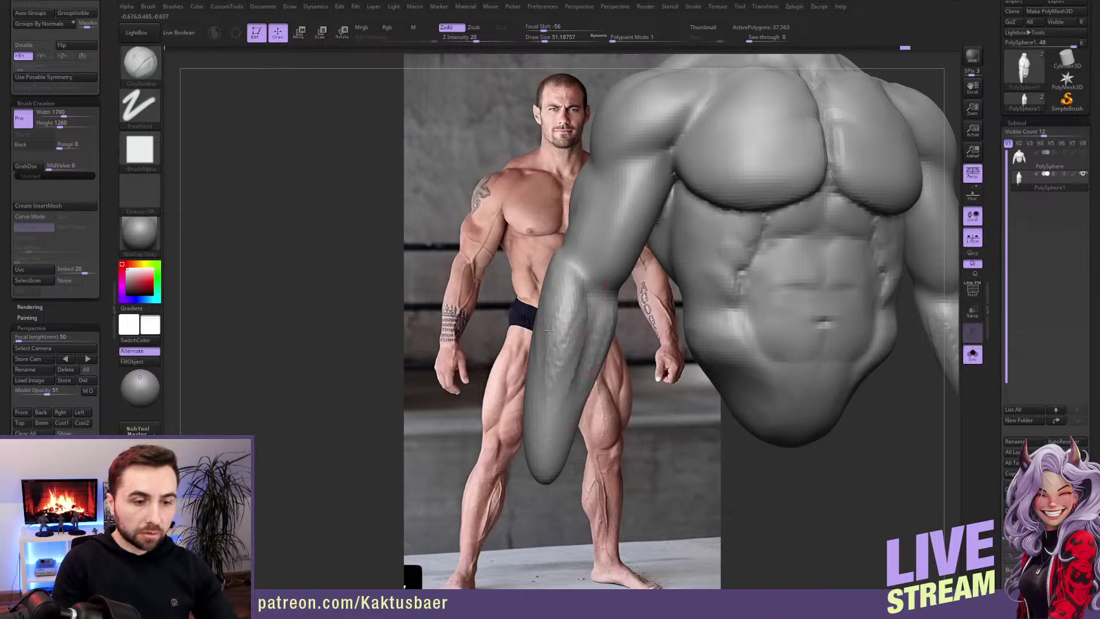
Step: Thicken the outer side of the forearm below the elbow with ClayBuildup strokes and smooth the transitions
key(ctrl+shift+z)
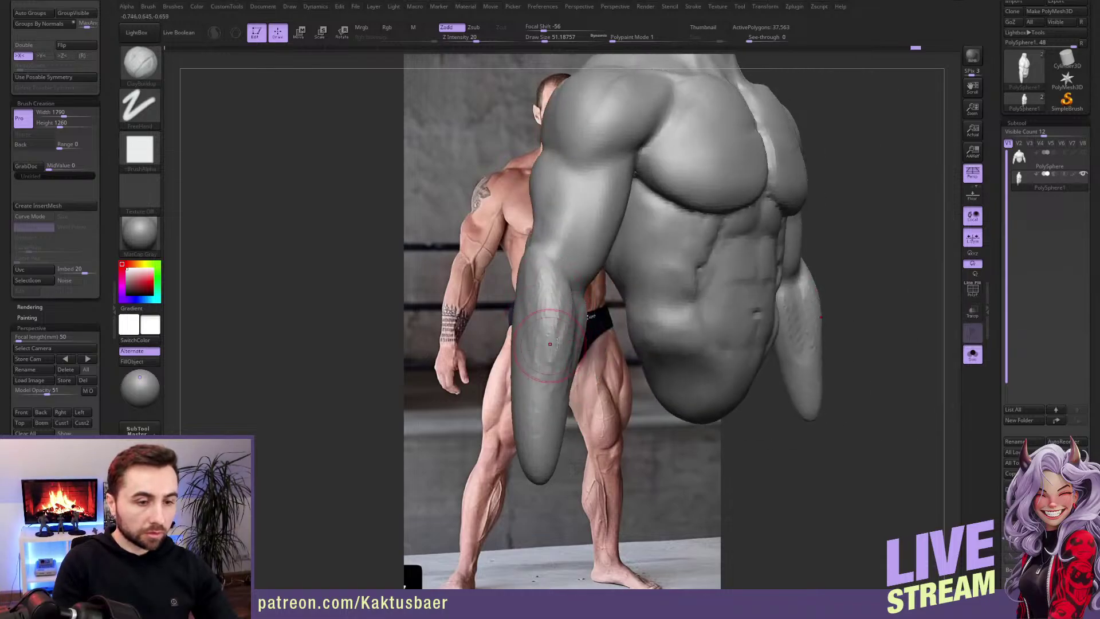
key(ctrl+shift+z)
key(ctrl+shift+z)
key(ctrl+shift+z)
key(ctrl+shift+z)
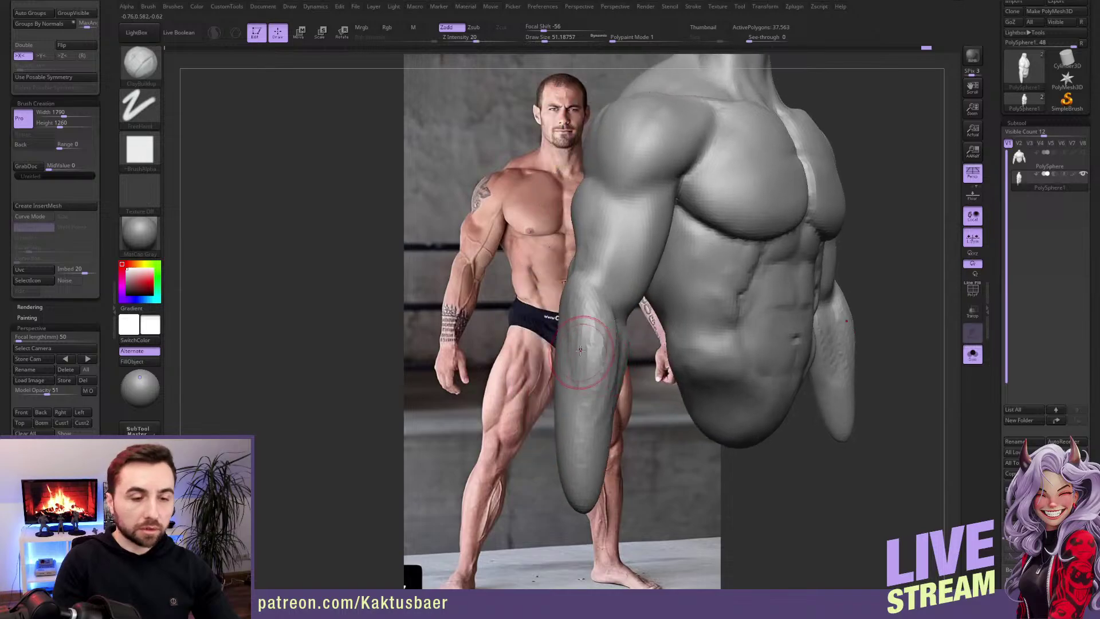
key(shift)
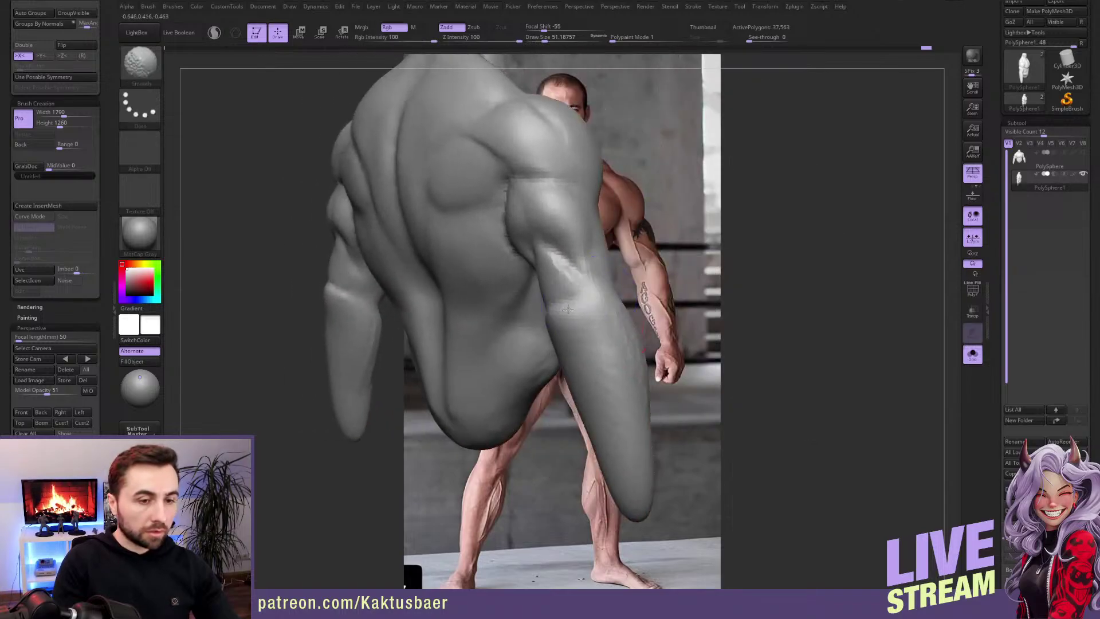
Step: Build up the lower triceps and the elbow bump on the back of the arm with ClayBuildup strokes
key(ctrl+shift+z)
key(ctrl+shift+z)
key(ctrl+shift+z)
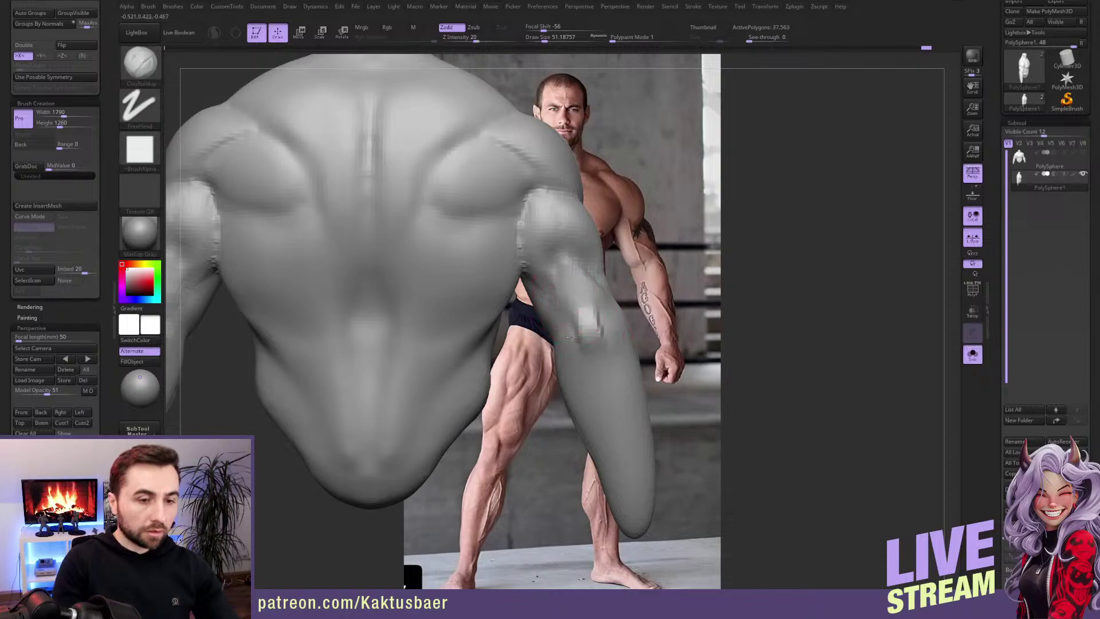
key(ctrl+shift+z)
key(ctrl+shift+z)
mouse_move(604, 291)
mouse_down()
mouse_move(609, 309)
mouse_move(588, 308)
mouse_up()
key(ctrl+shift+z)
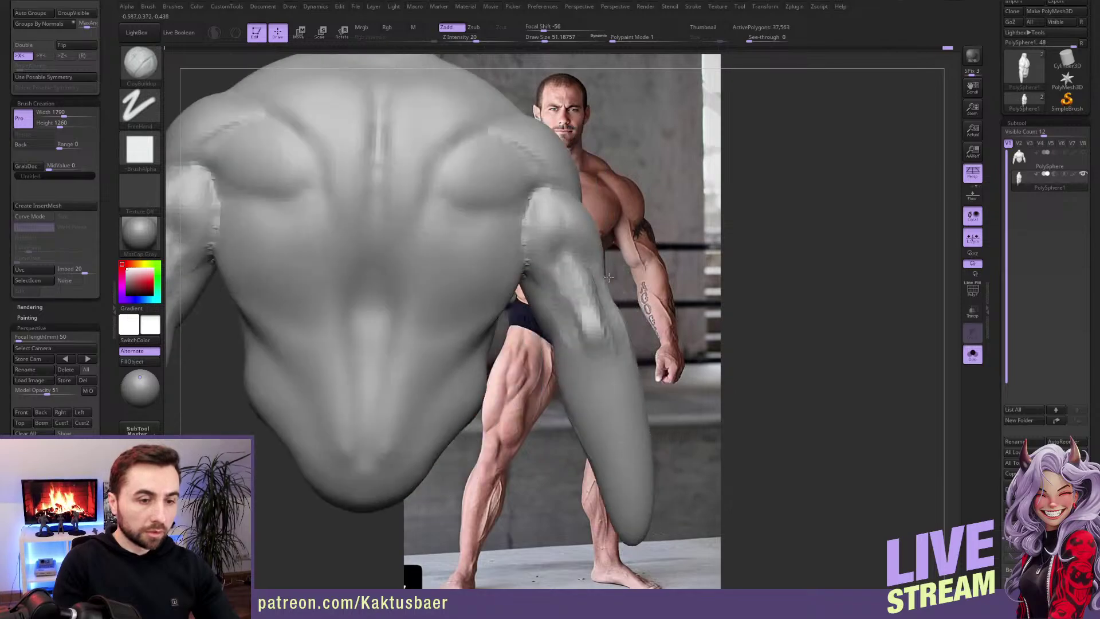
key(ctrl+shift+z)
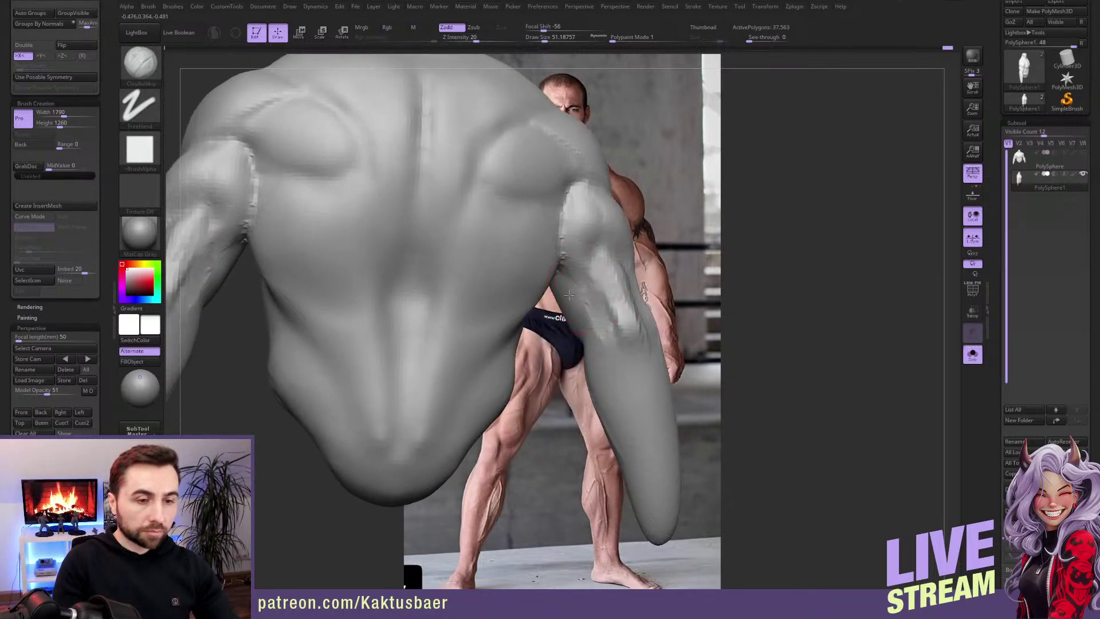
Step: Undo the unwanted strokes on the back of the elbow and smooth the lower triceps
key(ctrl+z)
key(ctrl+z)
key(ctrl+z)
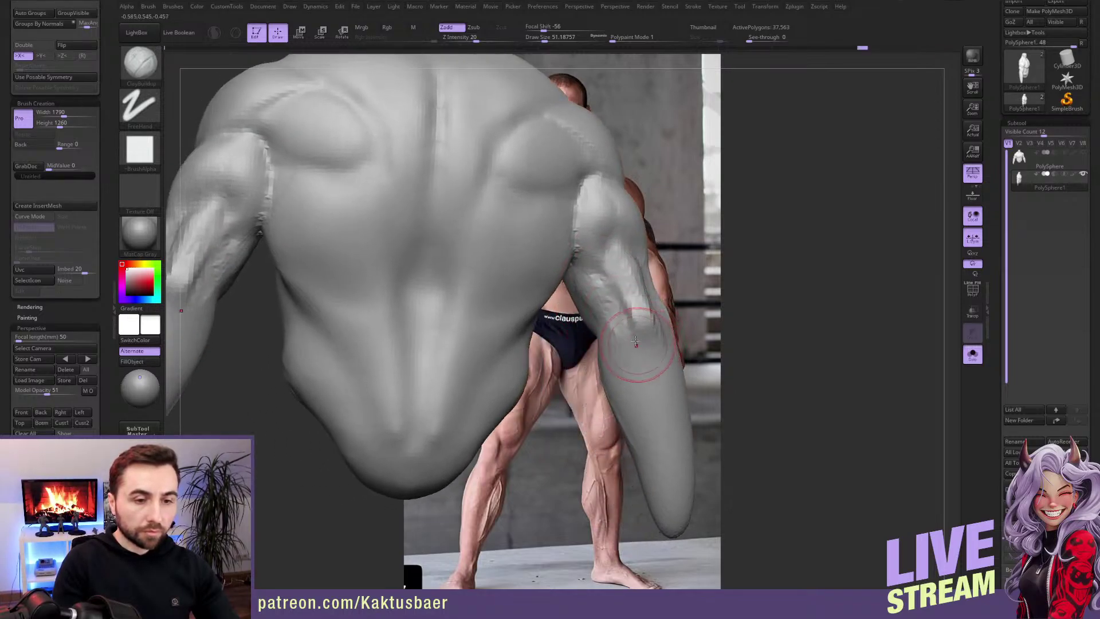
key(ctrl+z)
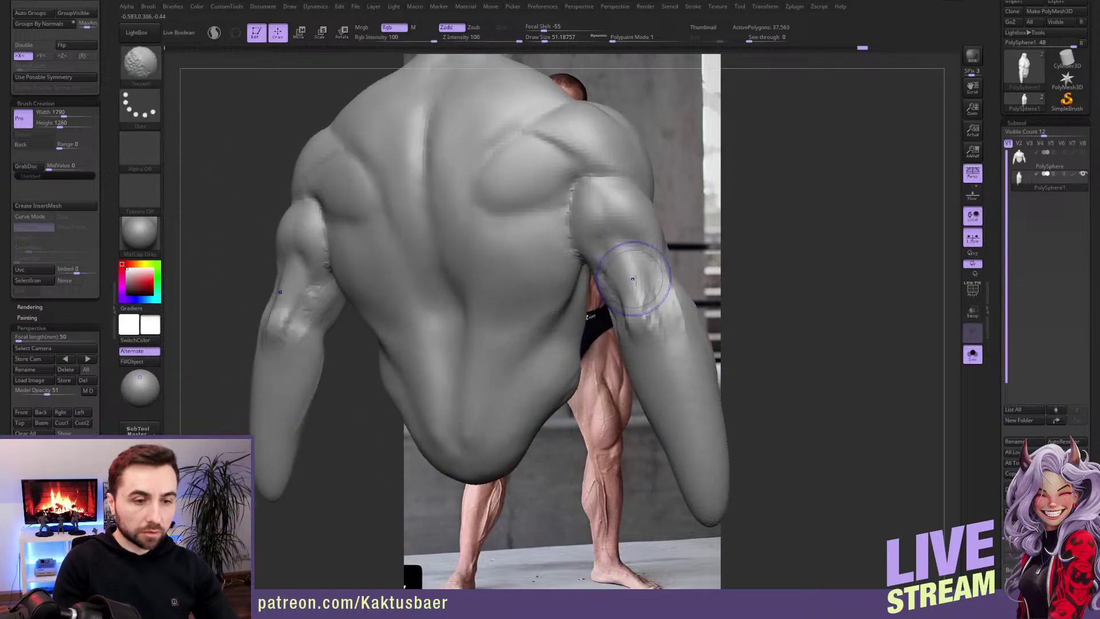
key(ctrl+shift+z)
key(ctrl+shift+z)
Step: Define the triceps tendon running down to the elbow with ClayBuildup strokes from behind
key(b)
key(c)
key(b)
key(ctrl+shift+z)
key(ctrl+shift+z)
key(ctrl+shift+z)
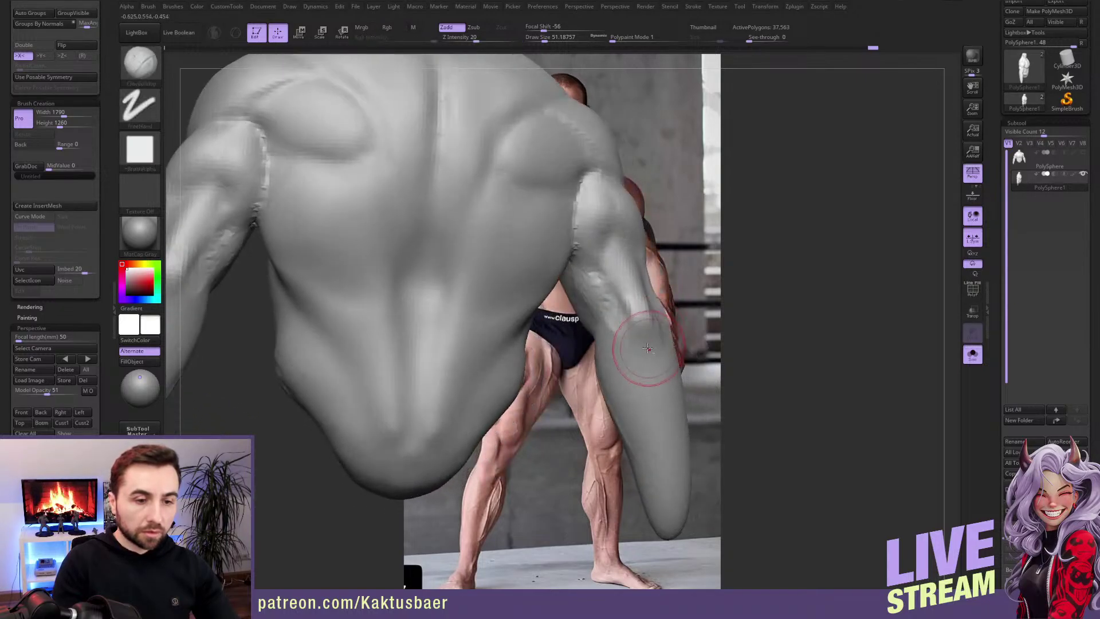
Step: Reshape the elbow and the back contour of the forearm with the Move brush at a draw size of about 77
key(b)
key(m)
key(v)
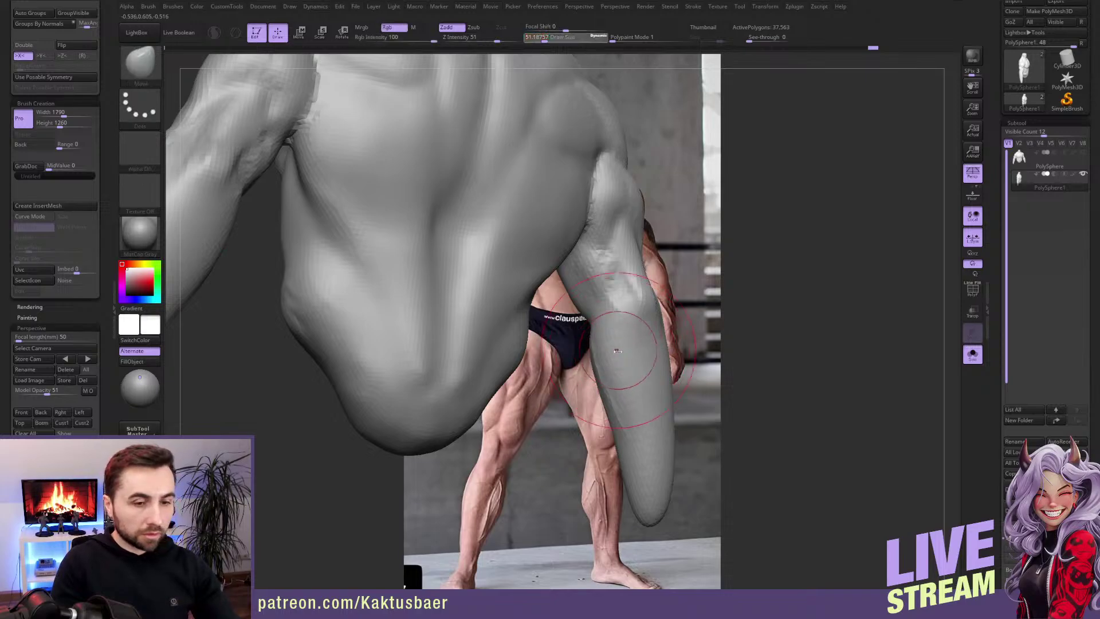
mouse_move(613, 344)
right_down()
mouse_move(629, 368)
mouse_move(593, 363)
right_up()
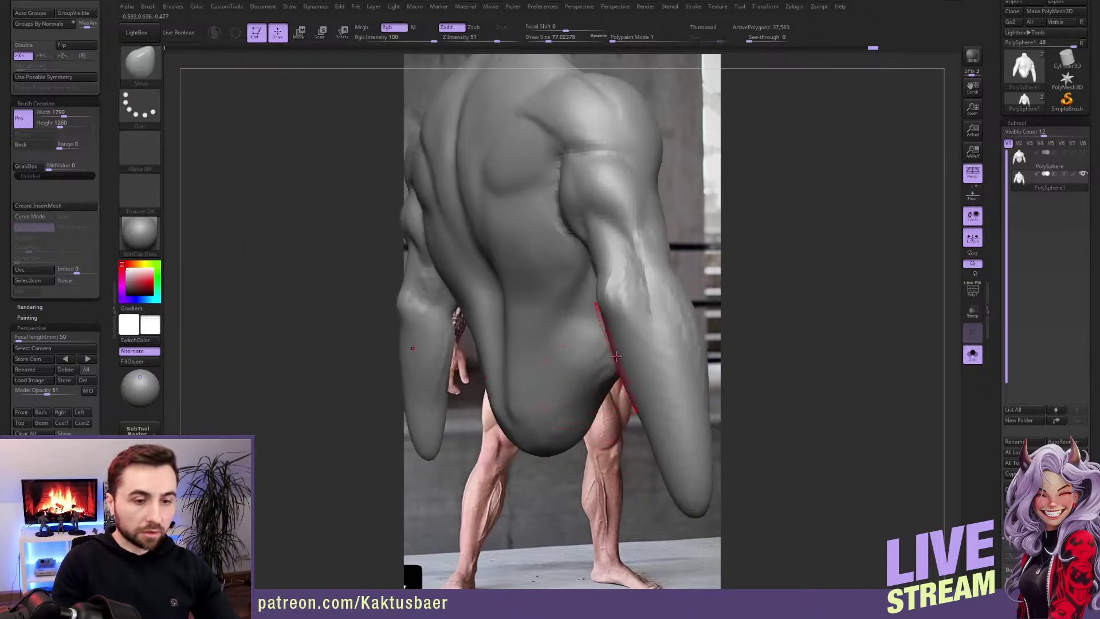
key(s)
drag(622, 360, 623, 360)
mouse_move(606, 361)
right_down()
mouse_move(659, 357)
mouse_move(637, 289)
right_up()
key(s)
drag(636, 289, 627, 290)
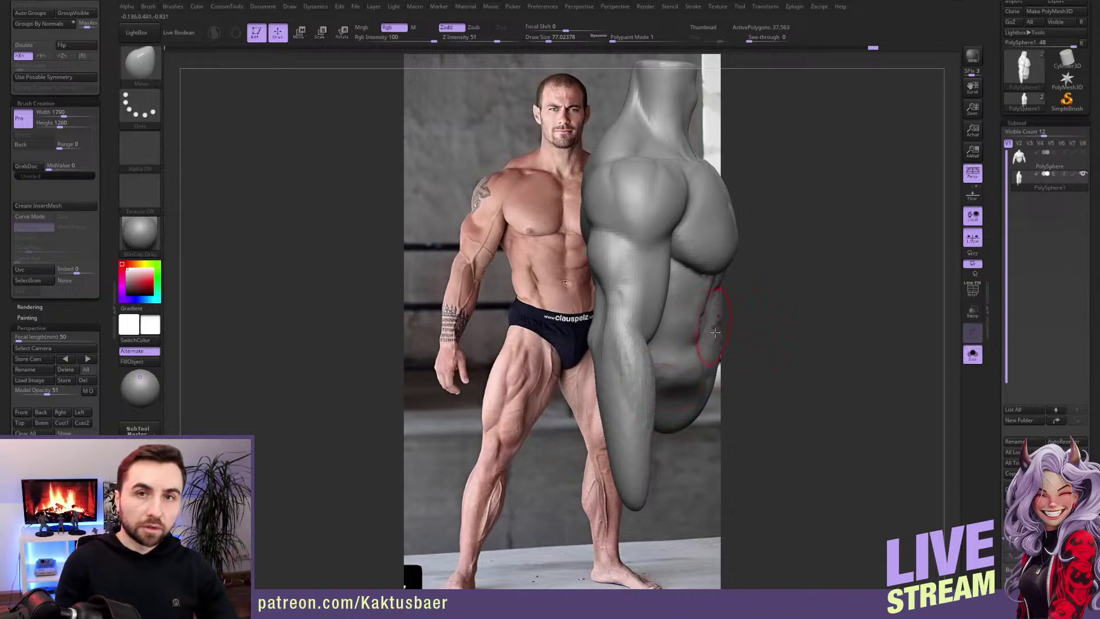
Step: Build up the outer triceps above the elbow with ClayBuildup at a draw size of about 31
right_drag(629, 354, 664, 341)
mouse_move(608, 313)
right_down()
mouse_move(613, 299)
mouse_move(610, 321)
mouse_move(591, 308)
right_up()
key(b)
key(c)
key(b)
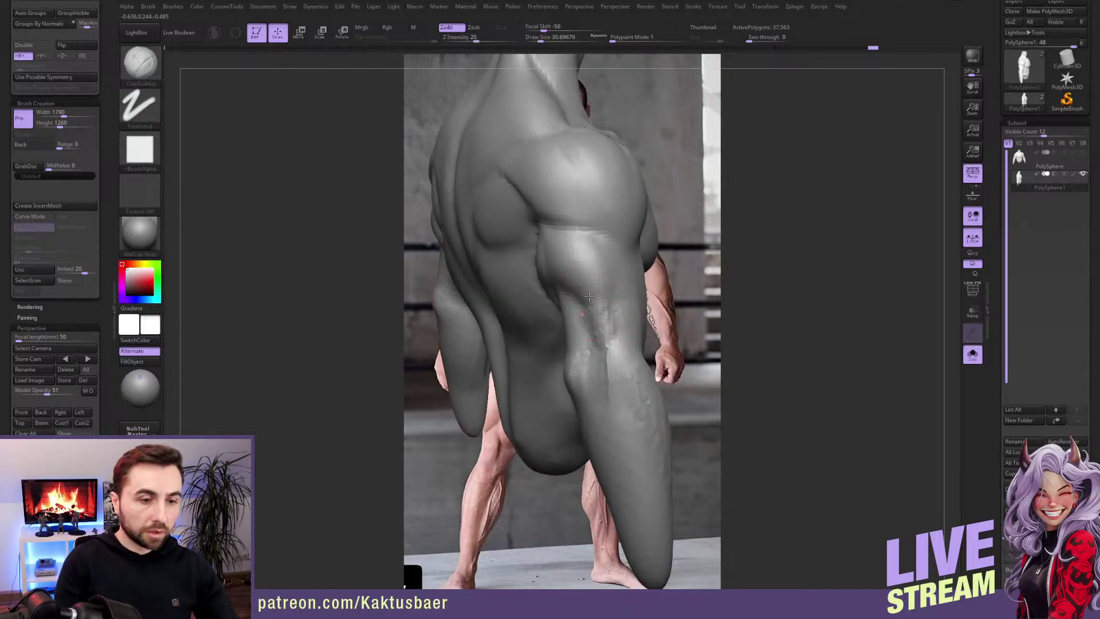
right_drag(596, 341, 633, 281)
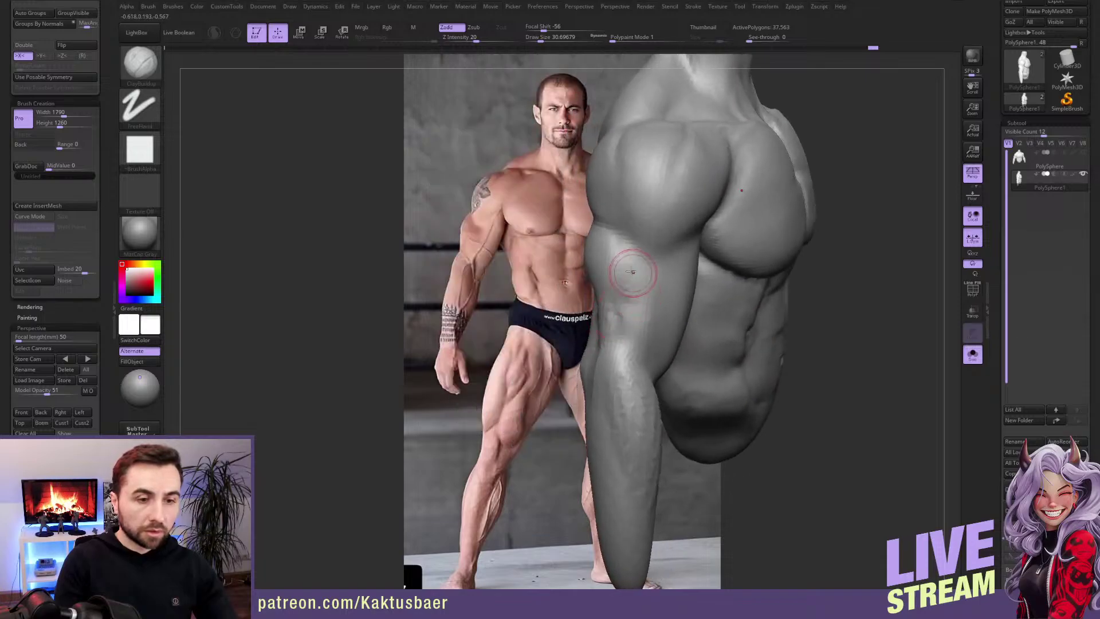
Step: Carve the groove between triceps and biceps along the outer upper arm with the DamStandard brush
key(b)
key(d)
key(s)
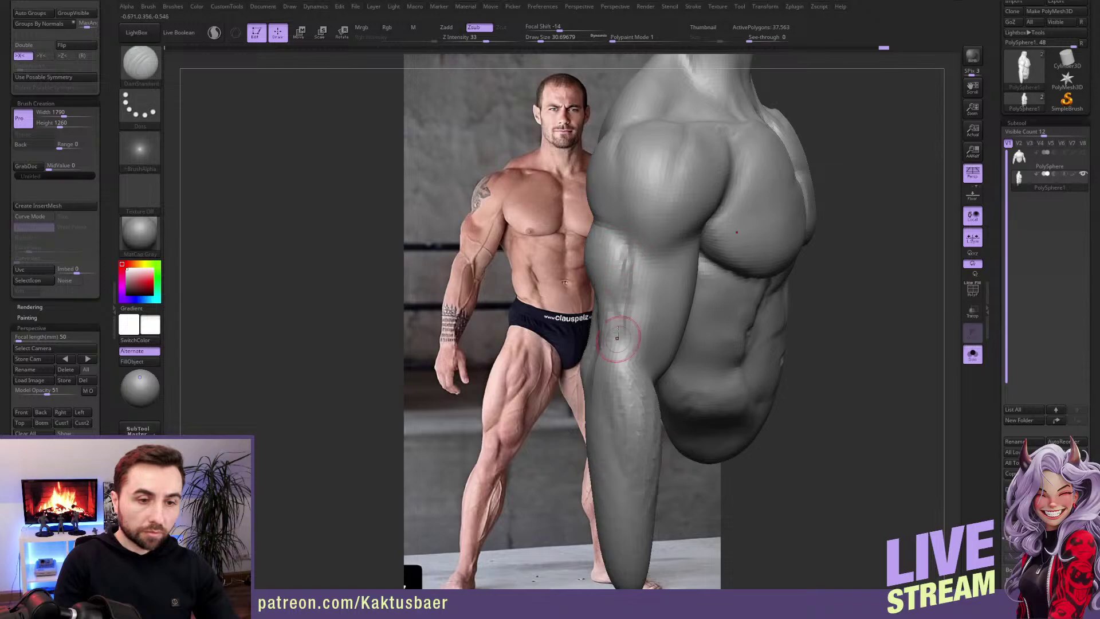
mouse_move(627, 269)
right_down()
mouse_move(634, 295)
mouse_move(657, 309)
mouse_move(657, 344)
right_up()
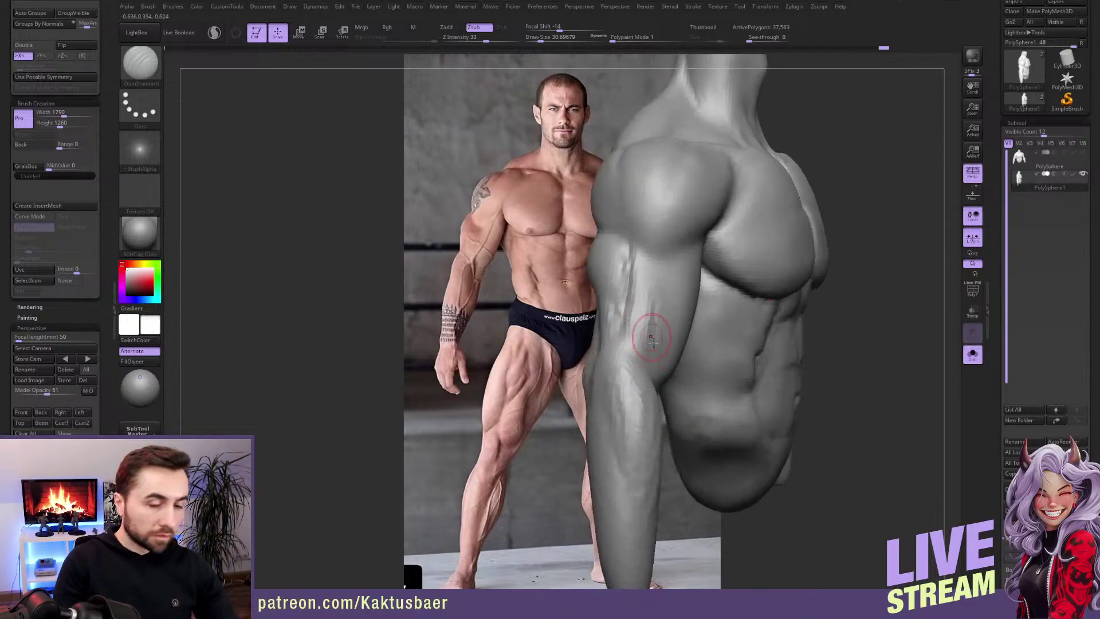
Step: Build up the muscle crossing from the outer upper arm into the forearm with ClayBuildup, enlarging the draw size to about 46
key(b)
key(c)
key(b)
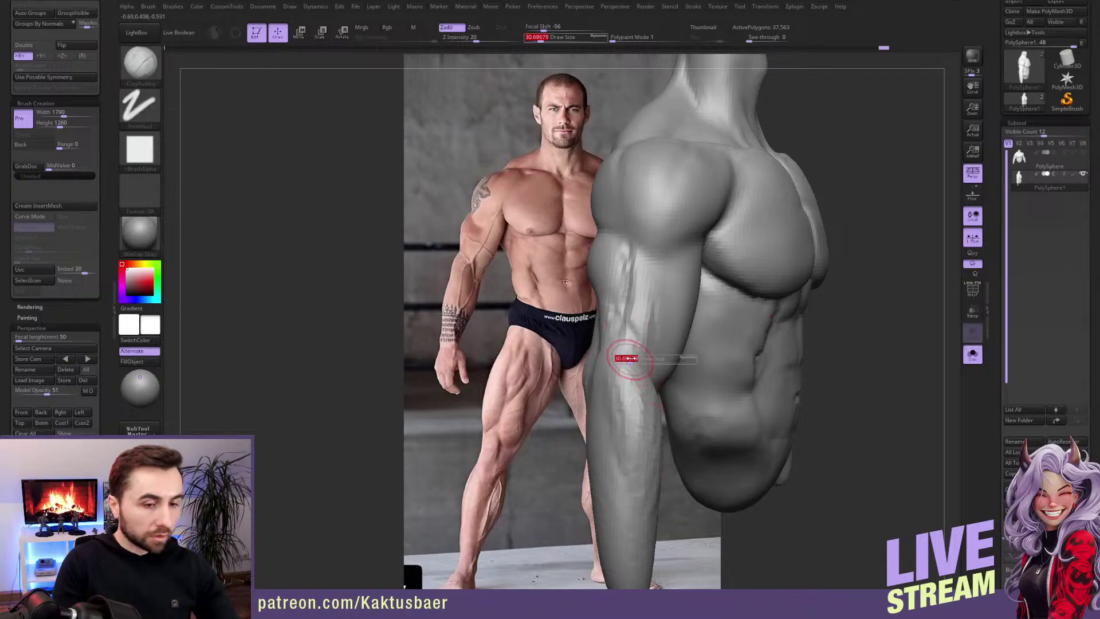
mouse_move(626, 355)
right_down()
mouse_move(603, 363)
mouse_move(638, 338)
mouse_move(639, 314)
right_up()
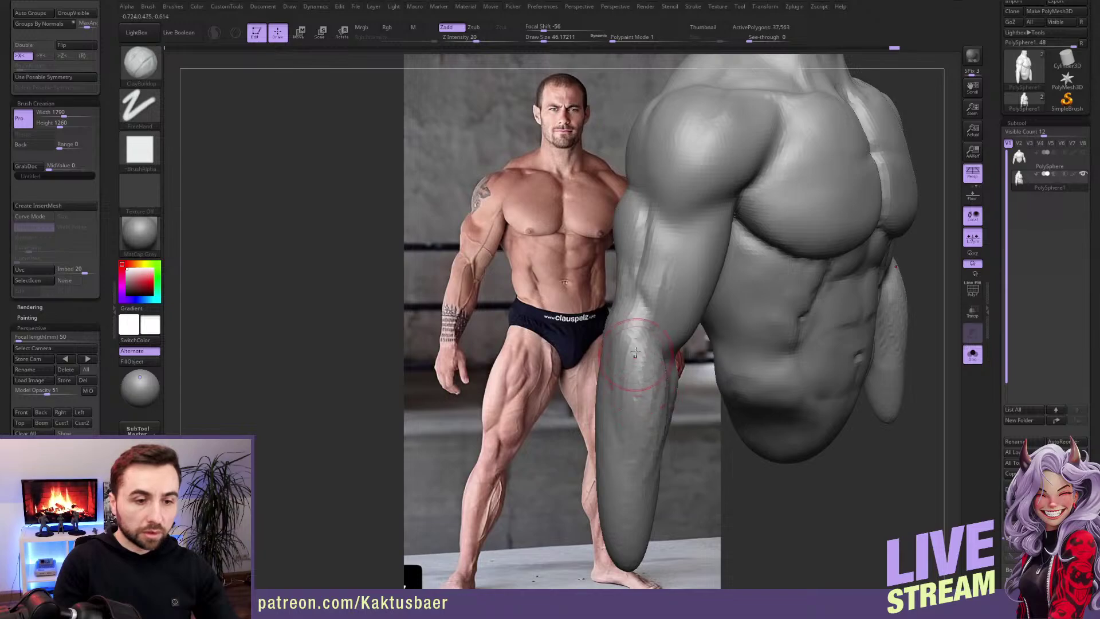
mouse_move(635, 353)
right_down()
mouse_move(651, 270)
mouse_move(645, 303)
mouse_move(654, 293)
right_up()
Step: Shape the lower end and side of the deltoid with ClayBuildup strokes at a draw size of about 39
key(bracketleft)
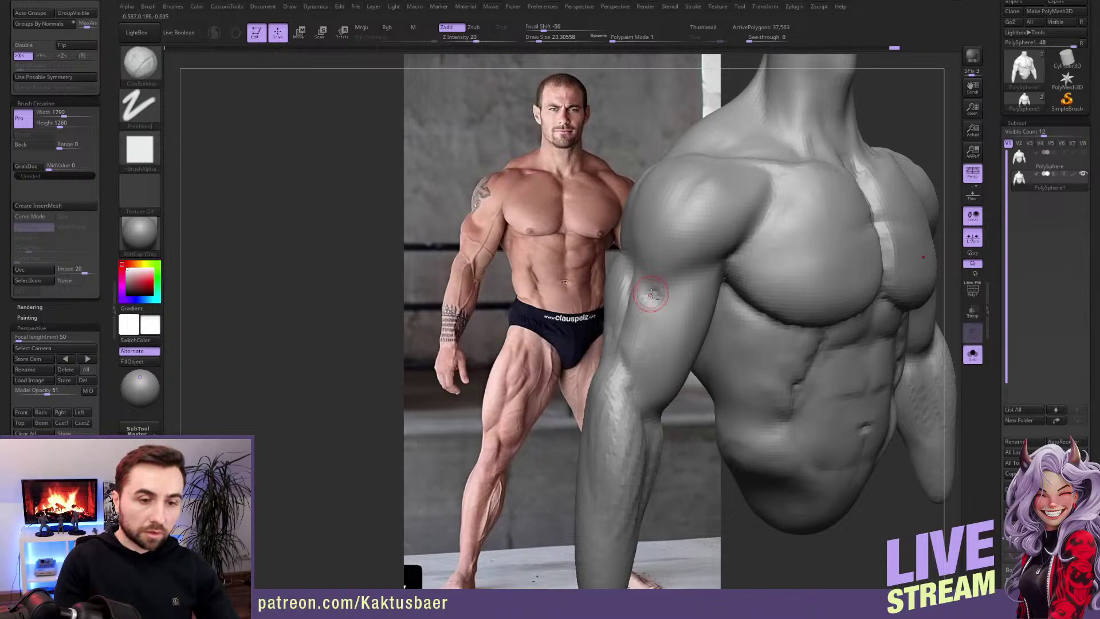
key(bracketright)
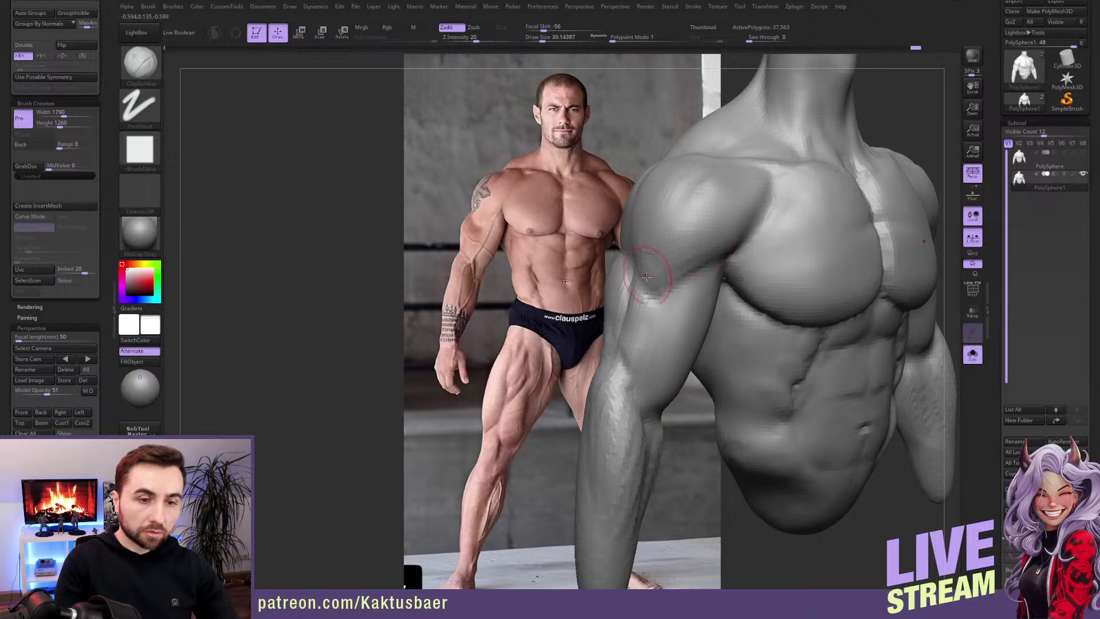
right_drag(646, 277, 686, 274)
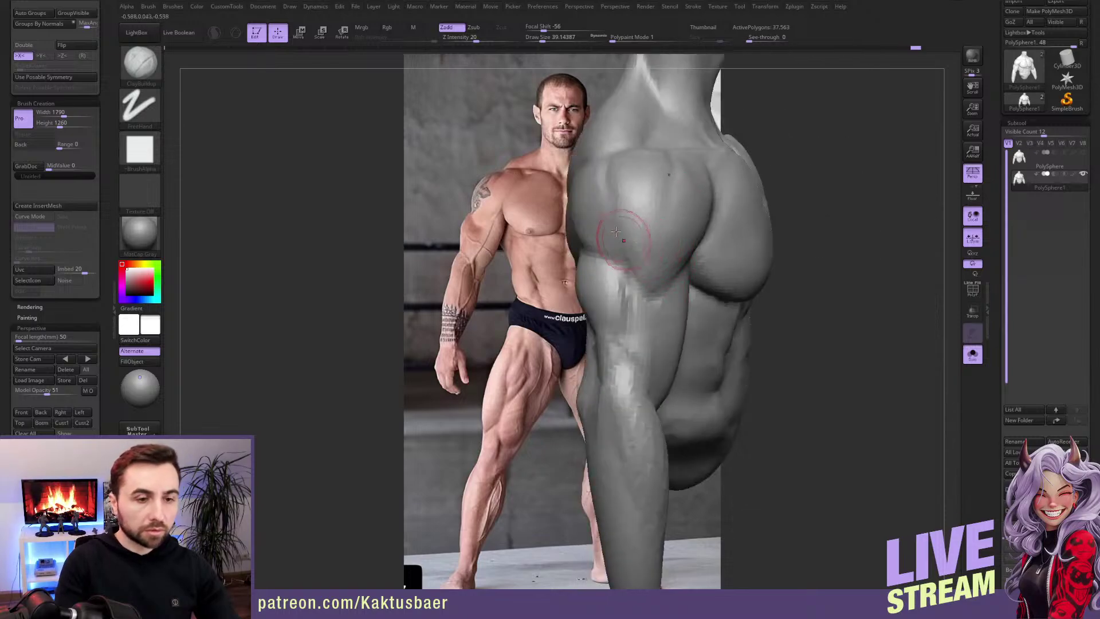
drag(597, 166, 626, 232)
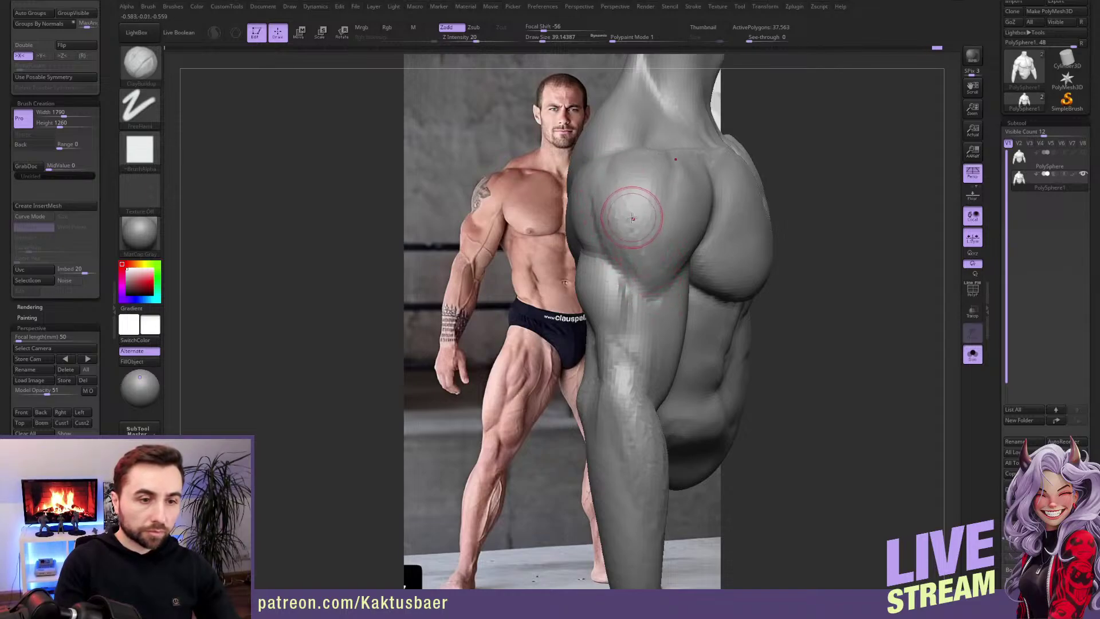
Step: Build up the rear deltoid and sharpen its edge above the triceps with ClayBuildup strokes
right_drag(634, 216, 601, 165)
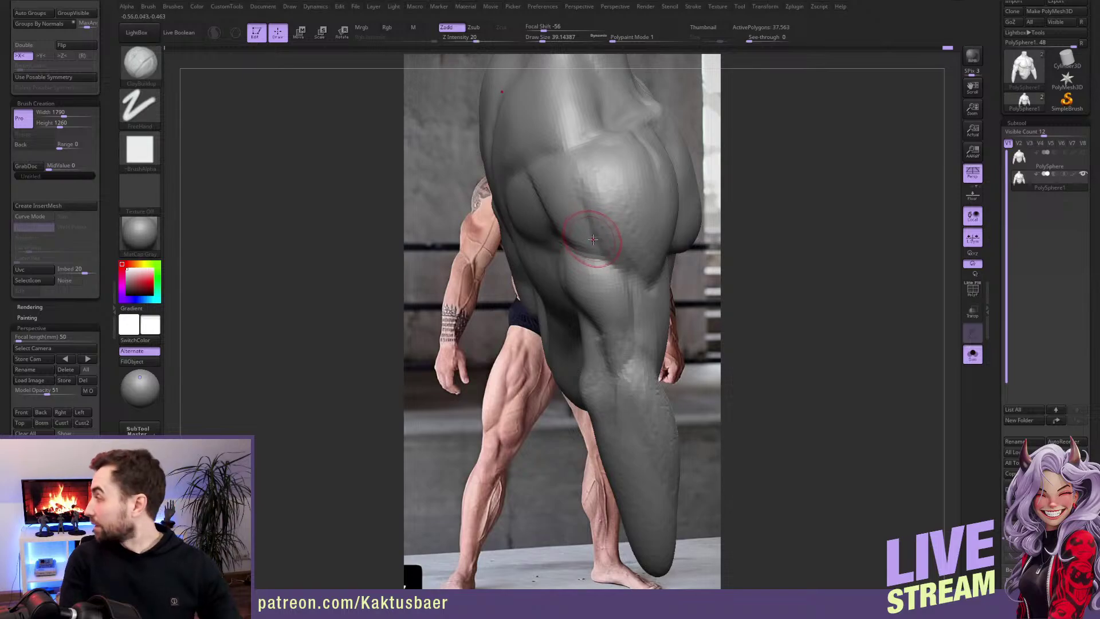
mouse_move(587, 199)
right_down()
mouse_move(602, 190)
mouse_move(581, 215)
mouse_move(603, 227)
right_up()
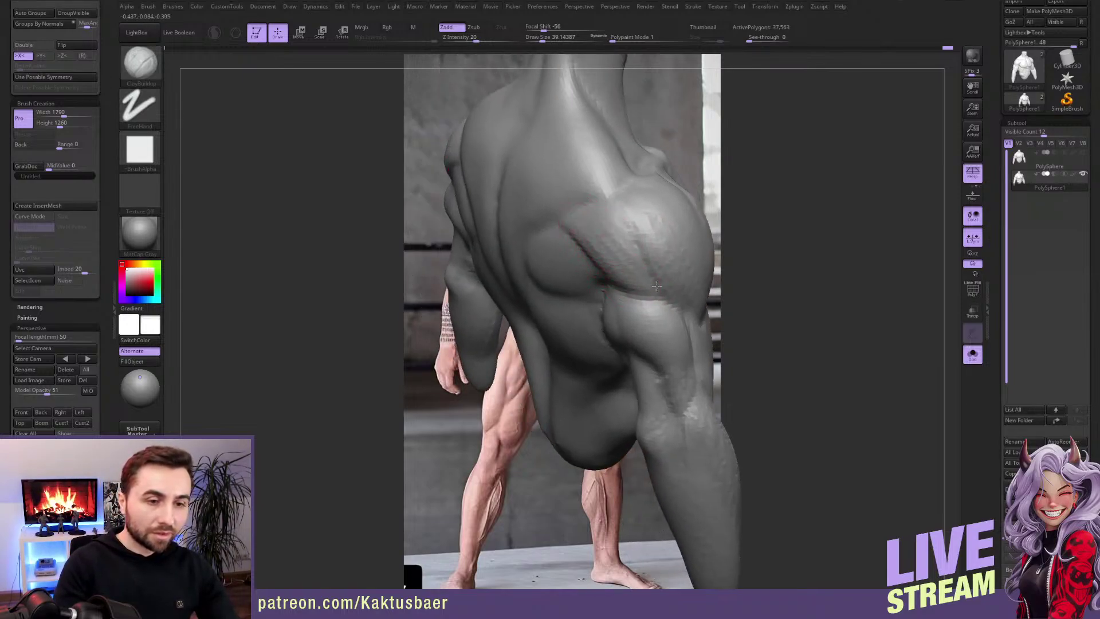
mouse_move(656, 275)
mouse_down()
mouse_move(643, 263)
mouse_move(622, 290)
mouse_up()
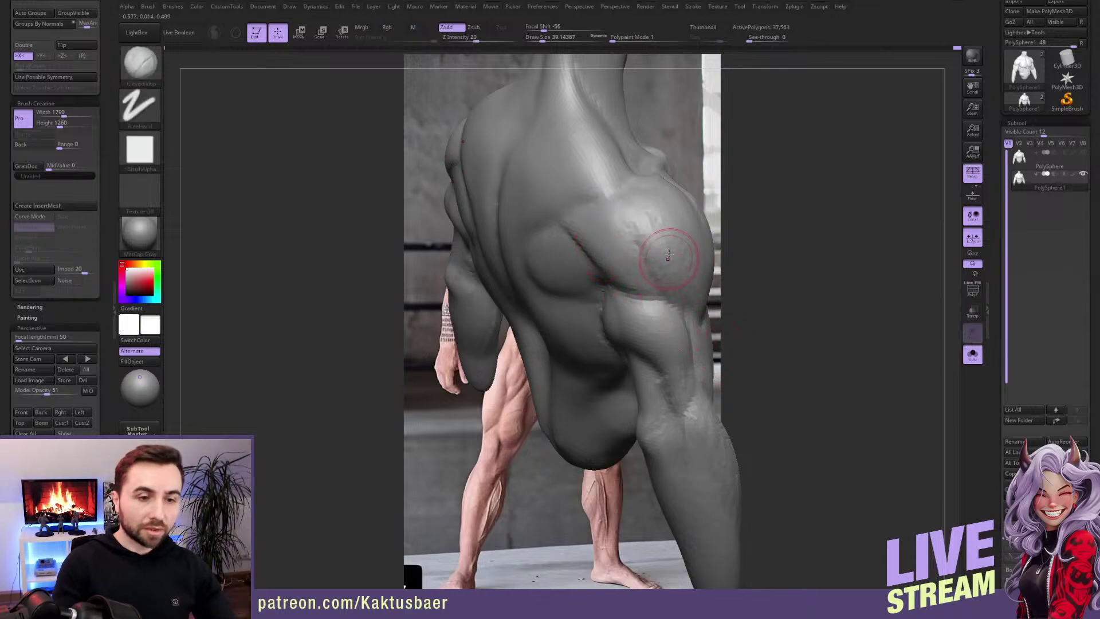
right_drag(668, 255, 658, 209)
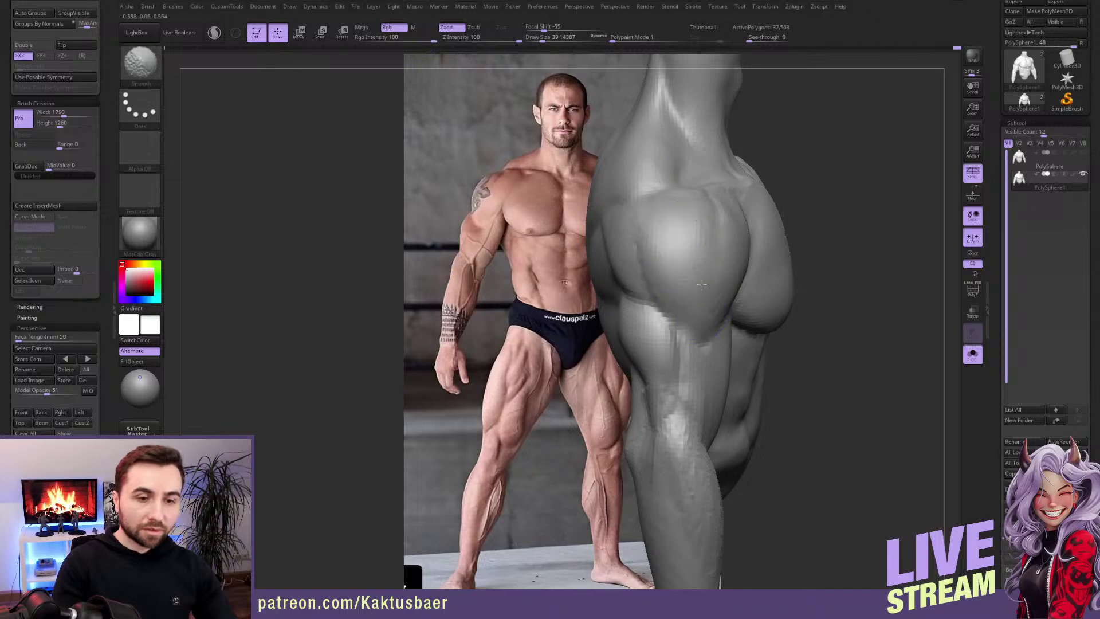
Step: Smooth the side and front of the deltoid where it meets the upper arm and chest
right_drag(701, 284, 635, 271)
shift+drag(748, 256, 728, 311)
mouse_move(725, 314)
right_down()
mouse_move(711, 260)
mouse_move(719, 258)
right_up()
key(ctrl)
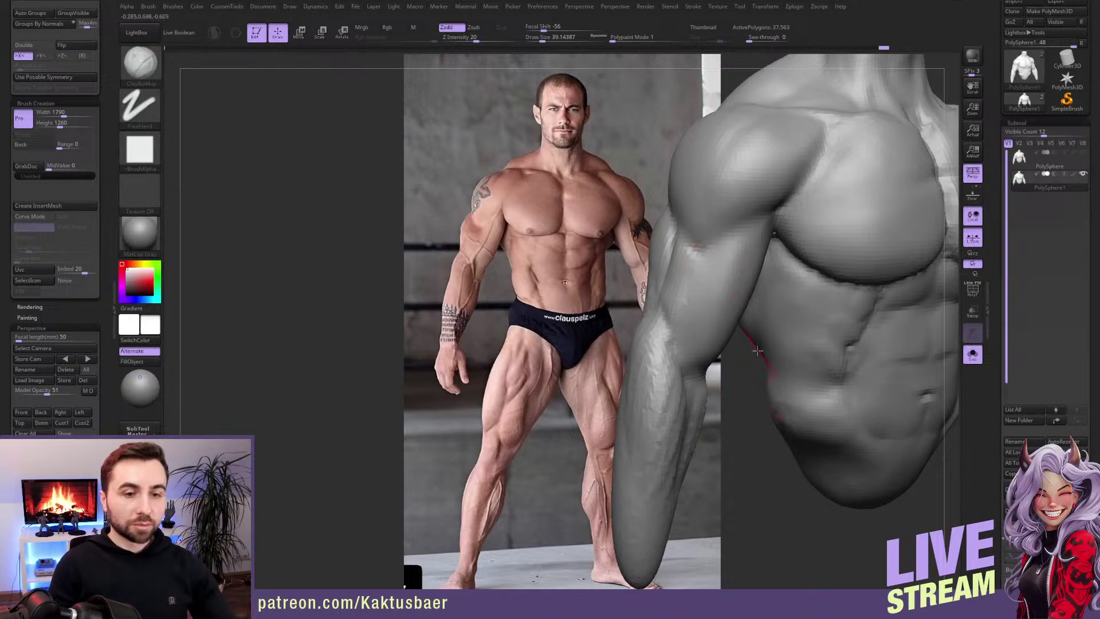
Step: Smooth the rough clay strokes along the outer and front forearm down toward the wrist
right_drag(725, 299, 665, 293)
key(shift)
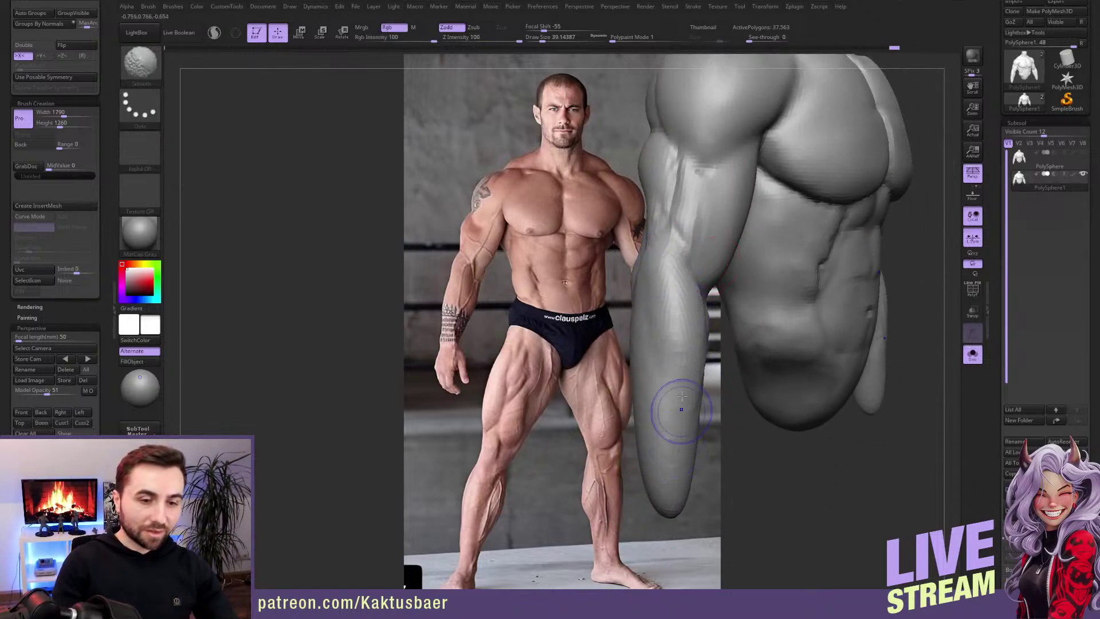
right_drag(682, 396, 712, 370)
mouse_move(713, 370)
shift+mouse_down()
mouse_move(720, 289)
mouse_move(694, 401)
shift+mouse_up()
right_drag(693, 355, 710, 330)
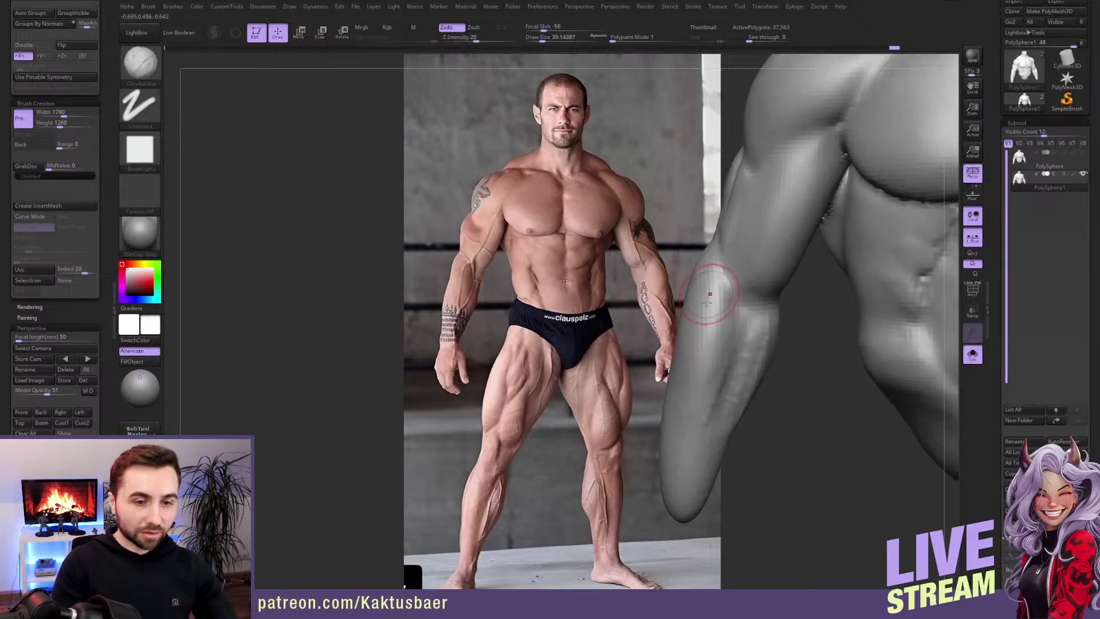
Step: Reshape the outer elbow and upper forearm outline with the Move brush at a draw size of about 77
key(b)
key(m)
key(v)
key(bracketright)
key(bracketright)
key(bracketright)
key(bracketright)
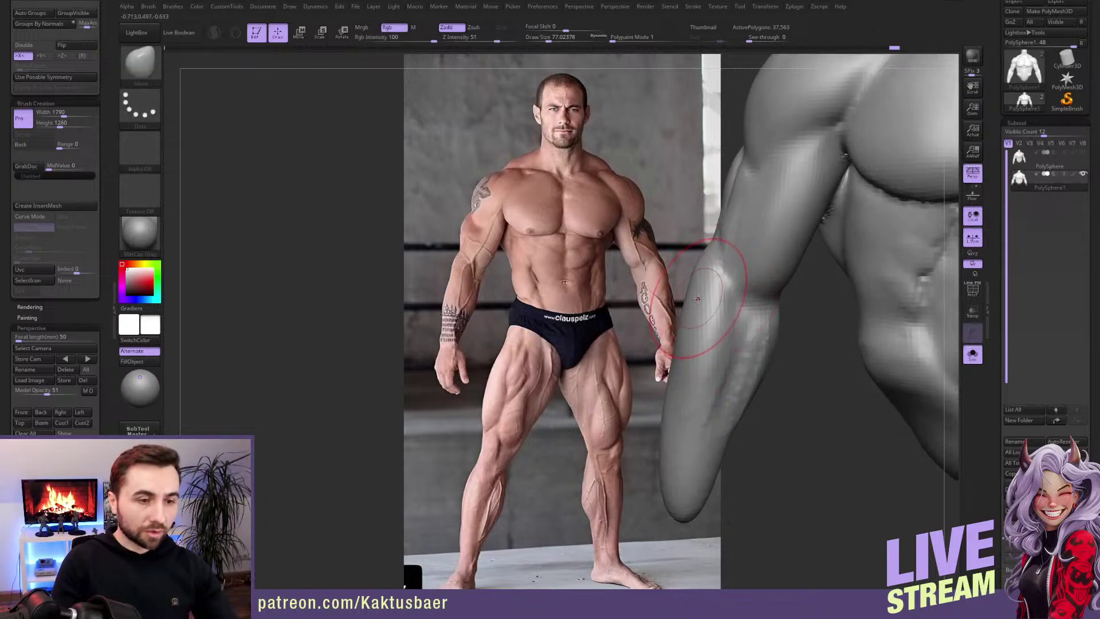
drag(698, 298, 691, 295)
right_drag(705, 333, 697, 328)
drag(736, 246, 729, 249)
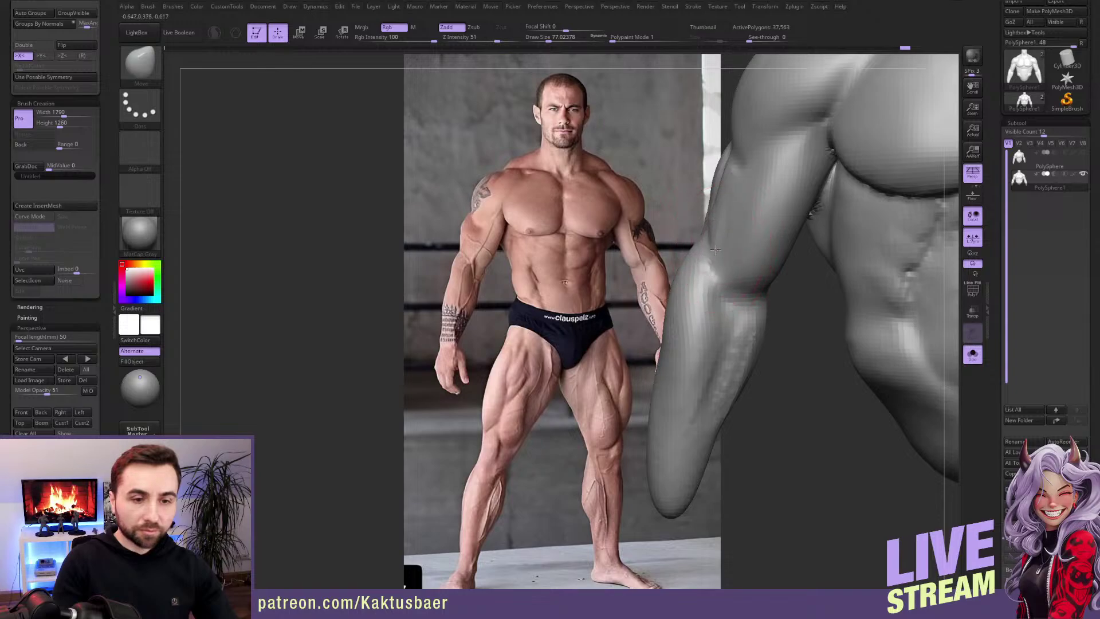
Step: Smooth the elbow crease and the inner forearm down toward the wrist at a draw size of about 44
right_drag(715, 287, 696, 286)
ctrl+right_drag(696, 285, 693, 264)
right_drag(740, 198, 728, 172)
key(bracketleft)
key(bracketleft)
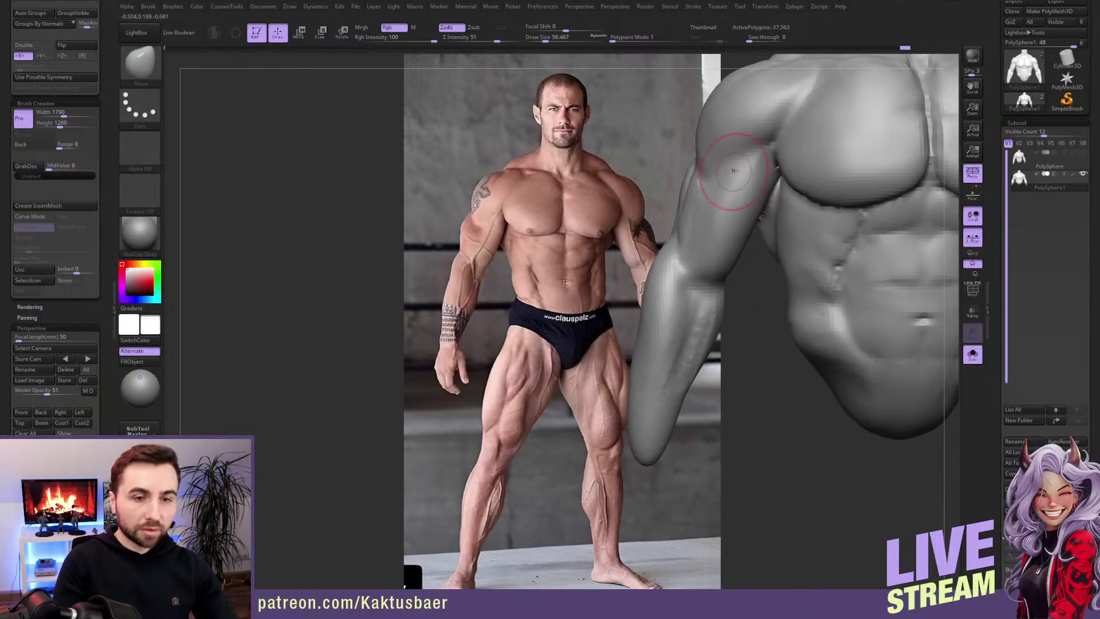
key(shift)
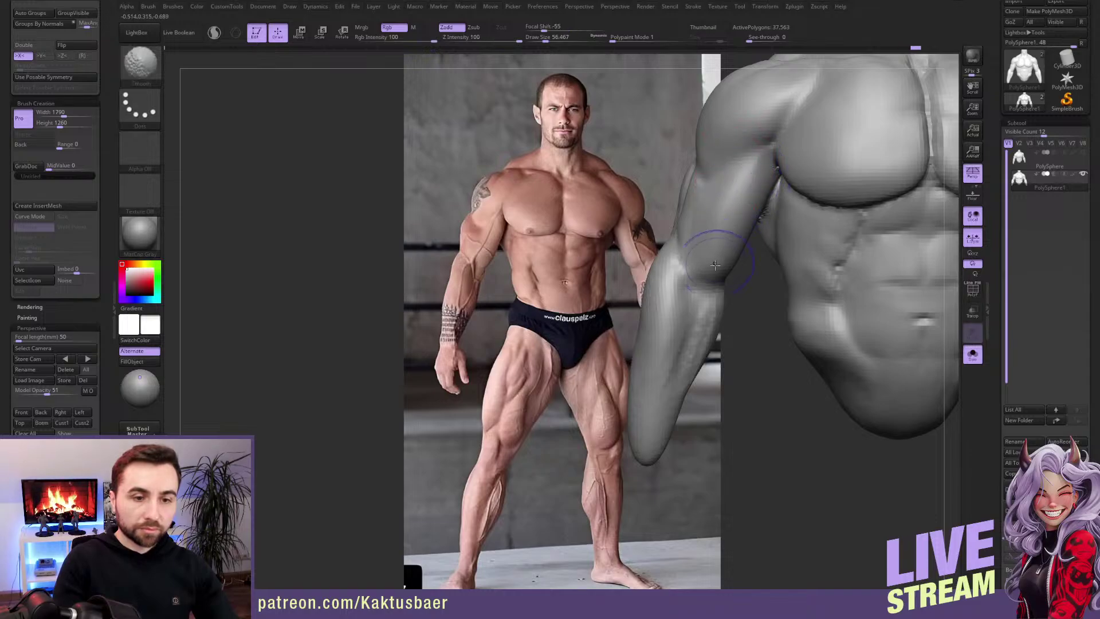
right_drag(715, 265, 682, 290)
key(bracketleft)
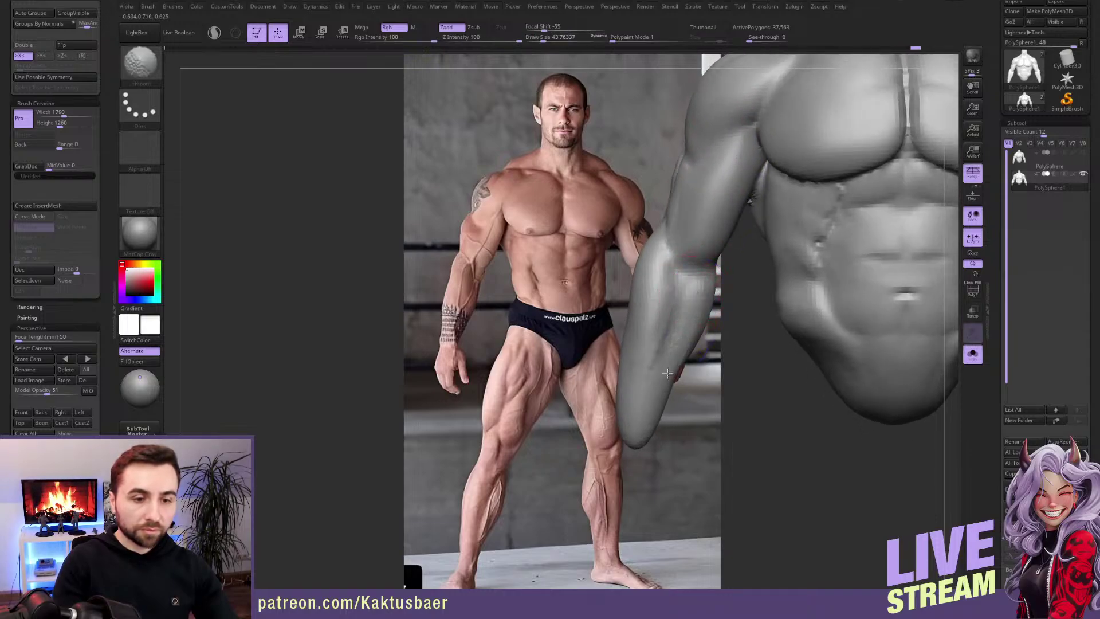
right_drag(667, 373, 589, 379)
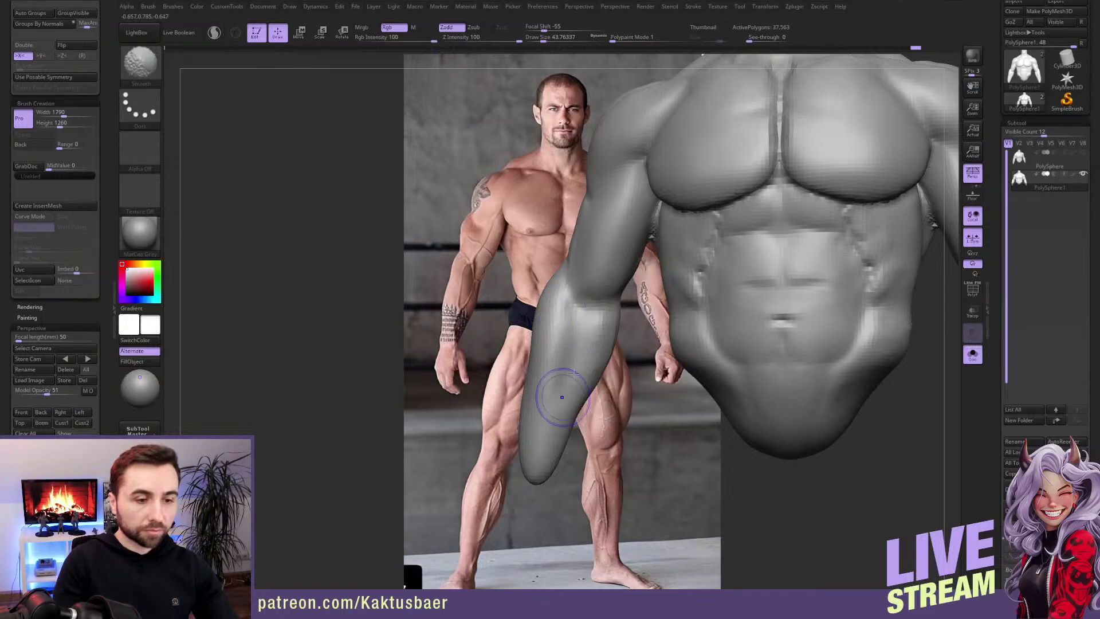
Step: Adjust the inner forearm outline below the elbow with the Move brush at a draw size of about 44
drag(613, 320, 599, 356)
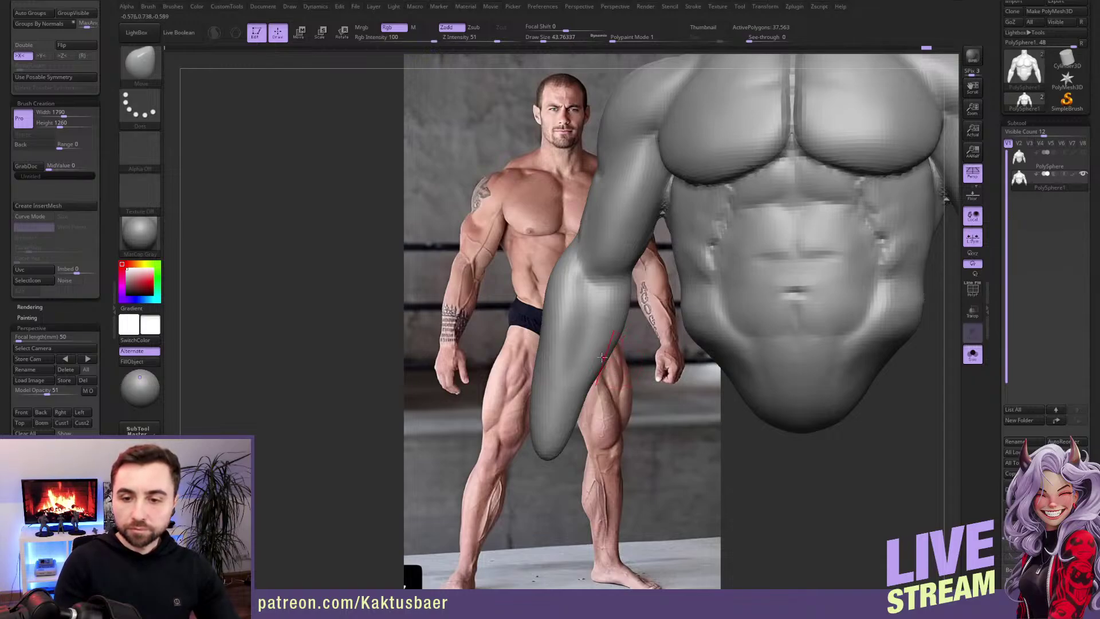
mouse_move(602, 356)
mouse_down()
mouse_move(588, 321)
mouse_move(576, 352)
mouse_move(614, 347)
mouse_up()
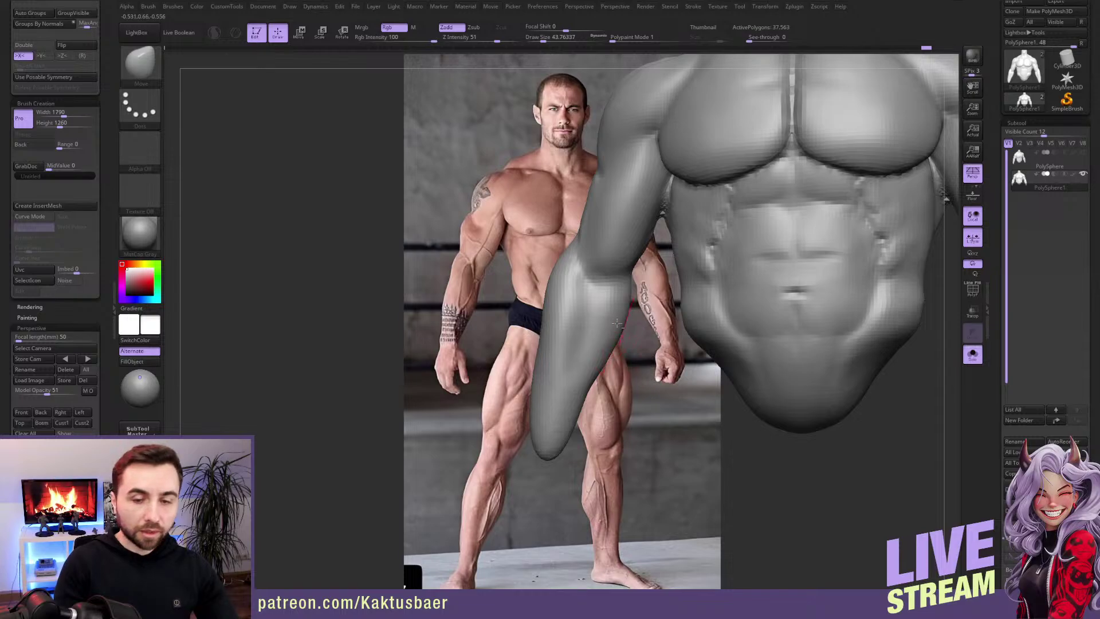
right_drag(616, 324, 659, 282)
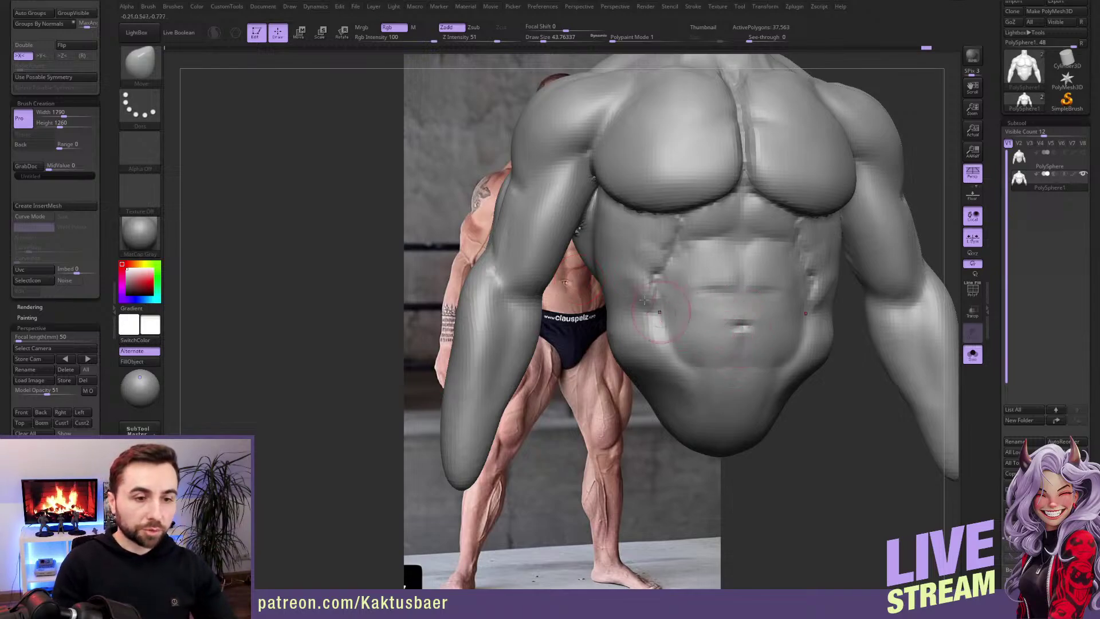
right_drag(645, 300, 594, 270)
key(shift)
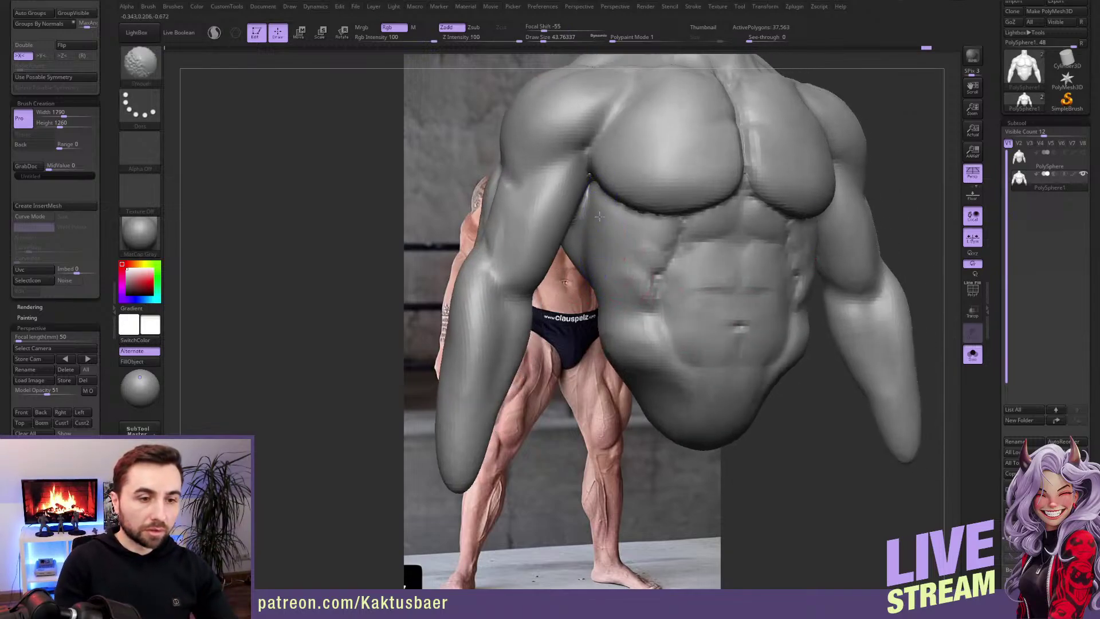
right_drag(598, 216, 653, 318)
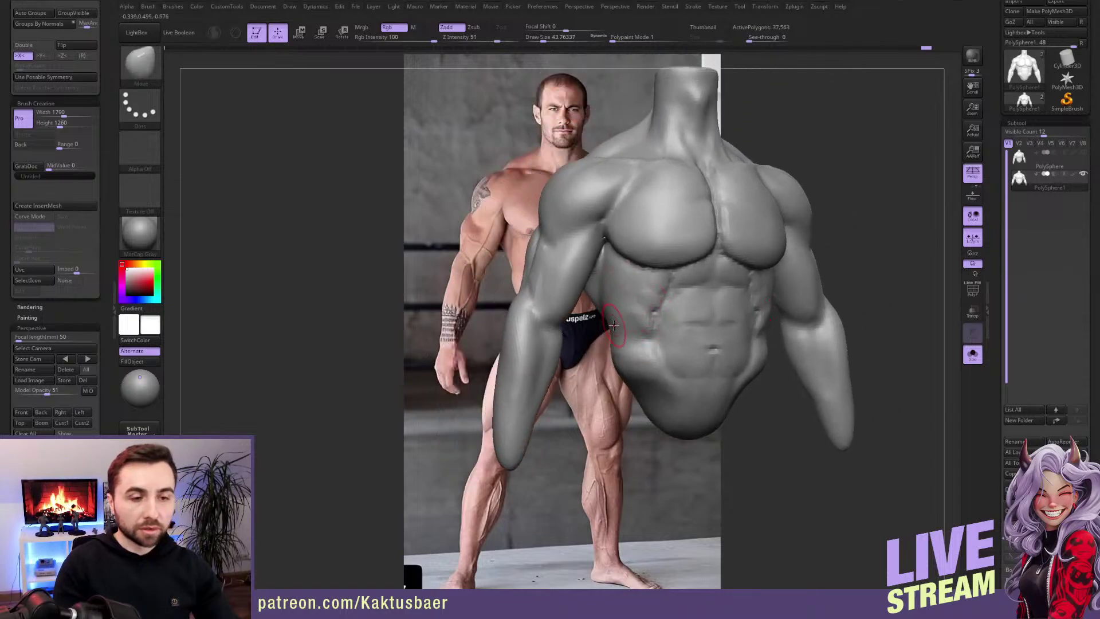
right_drag(541, 269, 533, 252)
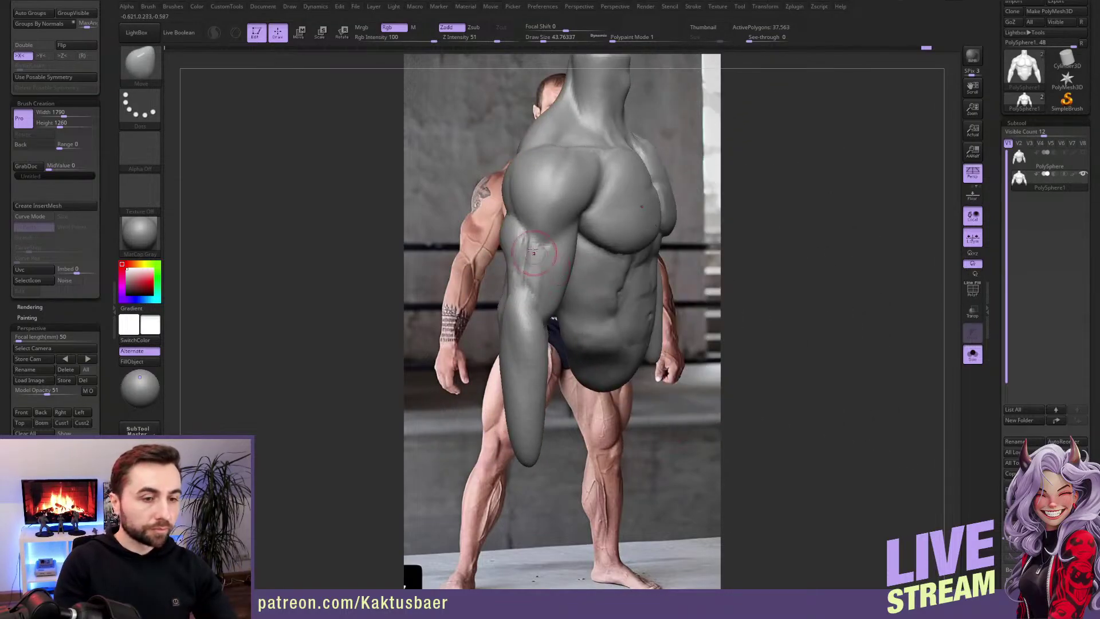
mouse_move(543, 301)
right_down()
mouse_move(566, 285)
mouse_move(553, 246)
mouse_move(641, 290)
mouse_move(573, 261)
right_up()
Step: Set the Move brush to a draw size of about 71 for adjusting the back of the shoulders and torso
key(bracketright)
key(bracketright)
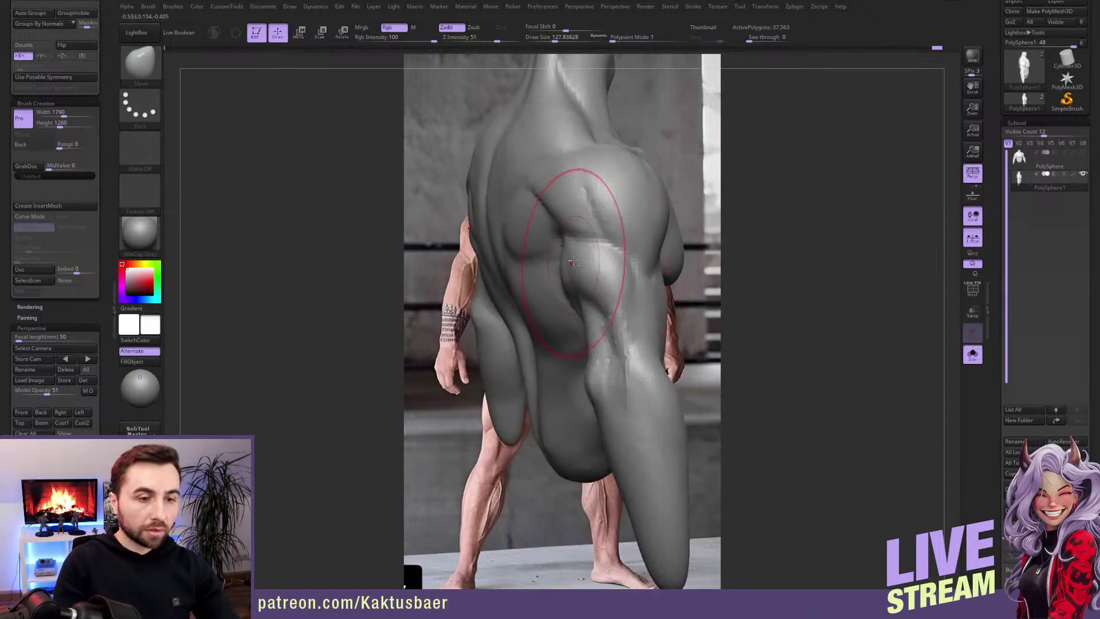
key(s)
drag(574, 236, 575, 236)
mouse_move(576, 237)
right_down()
mouse_move(588, 224)
mouse_move(560, 225)
mouse_move(604, 247)
right_up()
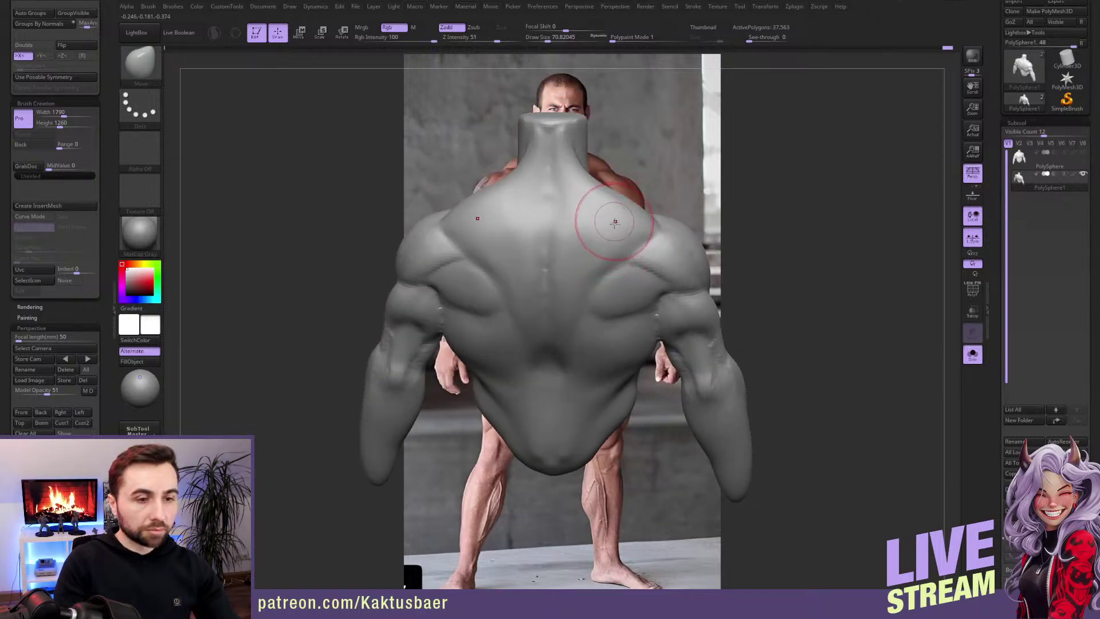
Step: Smooth the upper back and the rear deltoid edge beside the shoulder blade at a draw size of about 39
key(b)
key(s)
key(t)
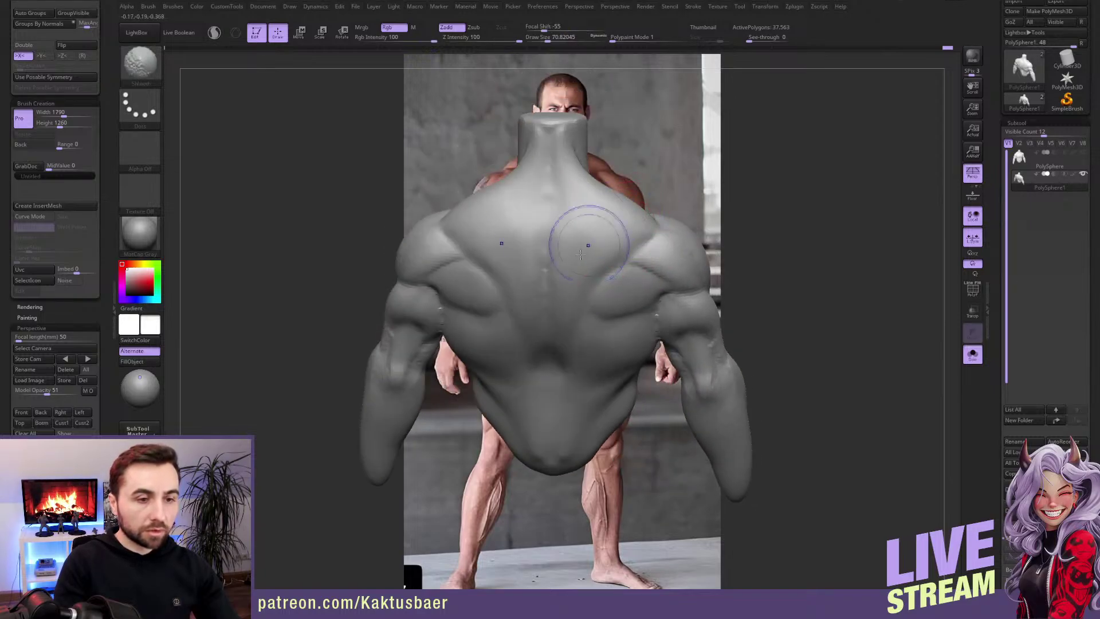
key([)
key([)
right_drag(579, 241, 596, 238)
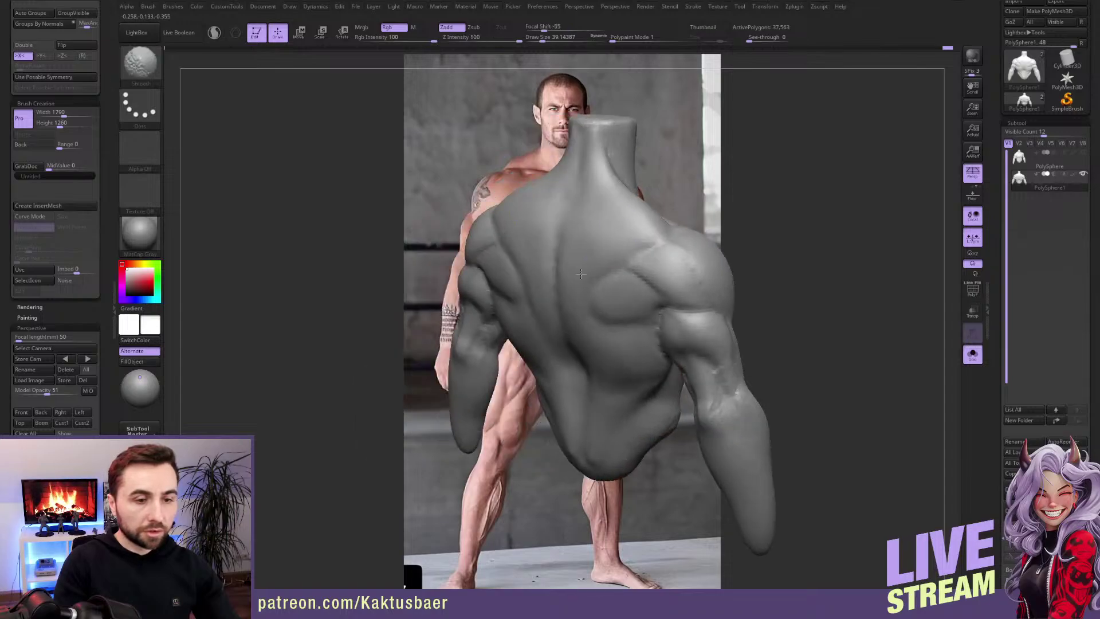
key(b)
key(m)
key(v)
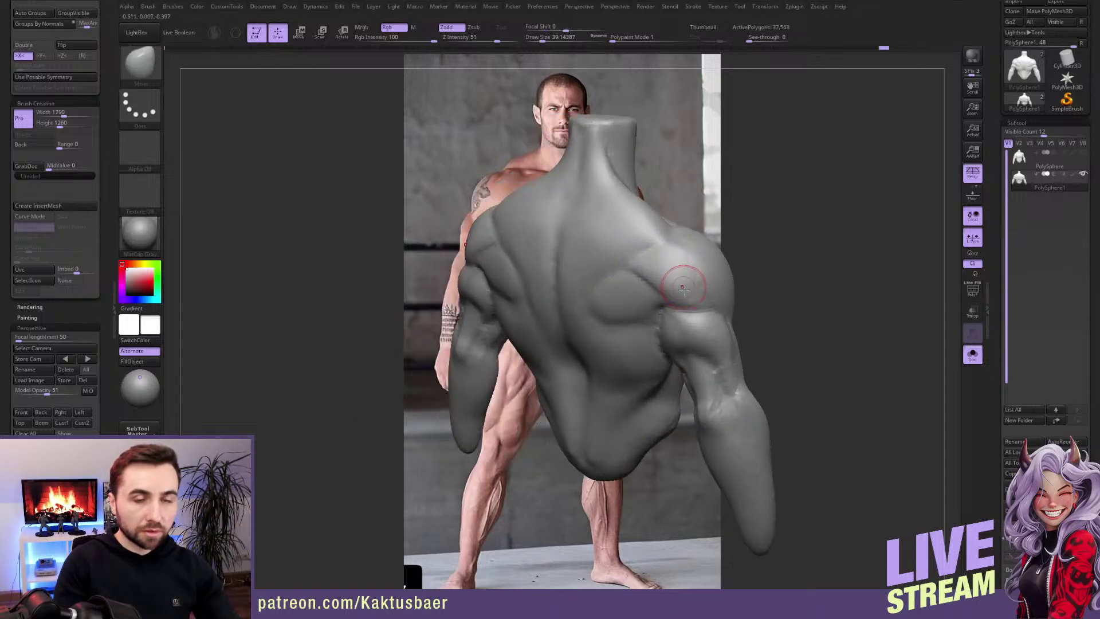
mouse_move(692, 277)
shift+right_down()
mouse_move(700, 233)
mouse_move(659, 252)
shift+right_up()
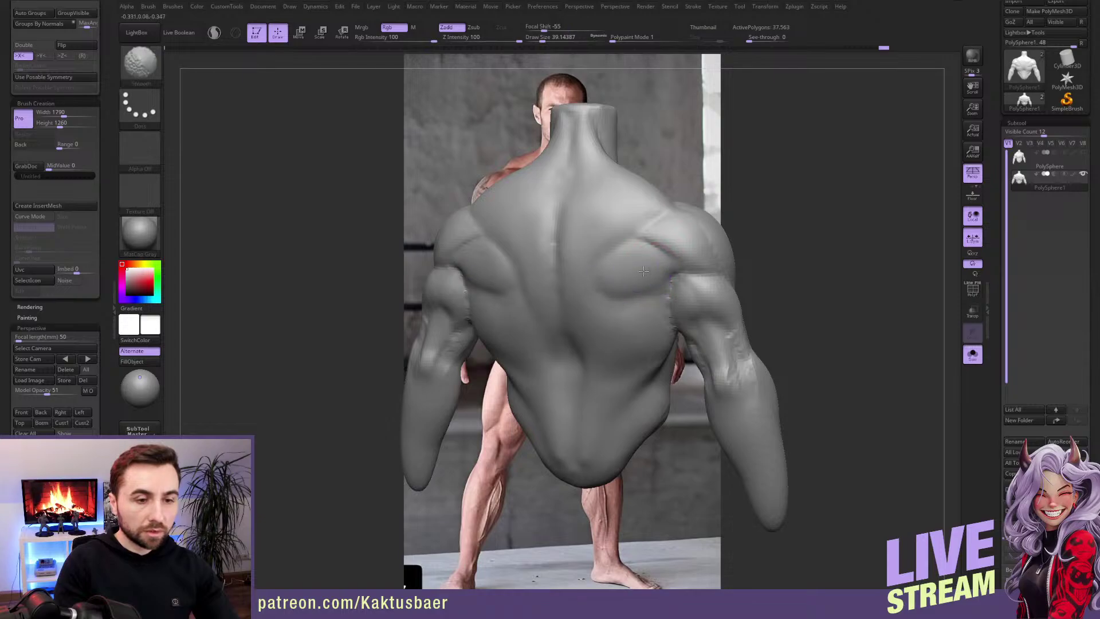
mouse_move(643, 317)
right_down()
mouse_move(644, 300)
mouse_move(651, 307)
mouse_move(682, 277)
right_up()
Step: Build up the lats from the armpit toward the spine with ClayBuildup strokes at a draw size of about 39
key(b)
key(c)
key(b)
drag(675, 282, 622, 293)
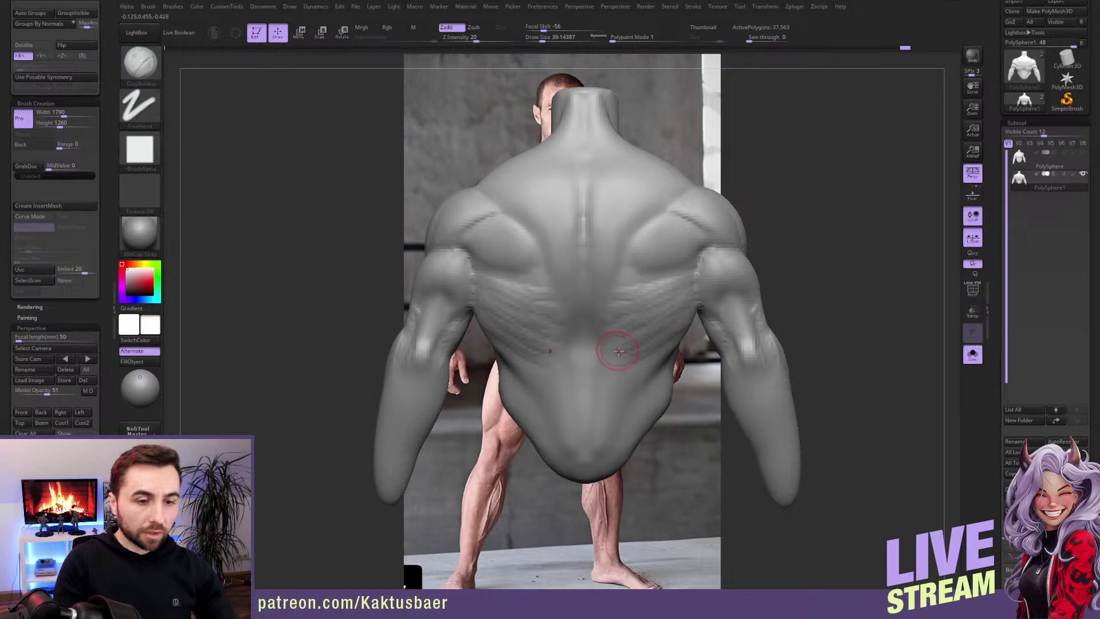
Step: Build up the lower back muscles on both sides of the spine with ClayBuildup at a draw size of about 41
right_drag(619, 351, 644, 307)
drag(639, 334, 613, 423)
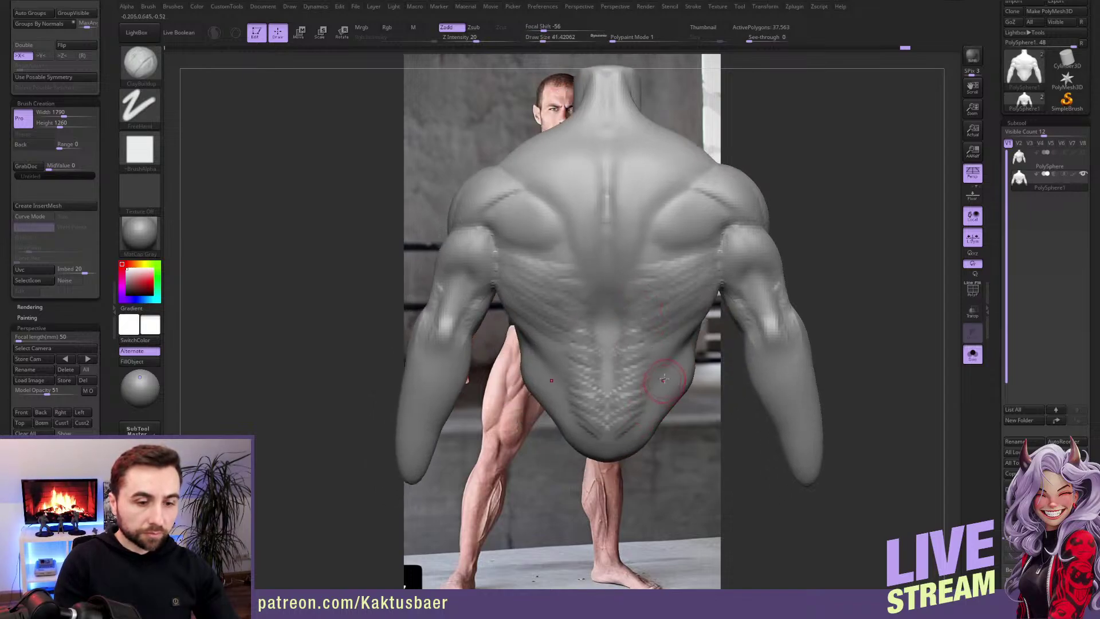
mouse_move(662, 366)
mouse_down()
mouse_move(644, 381)
mouse_move(625, 440)
mouse_up()
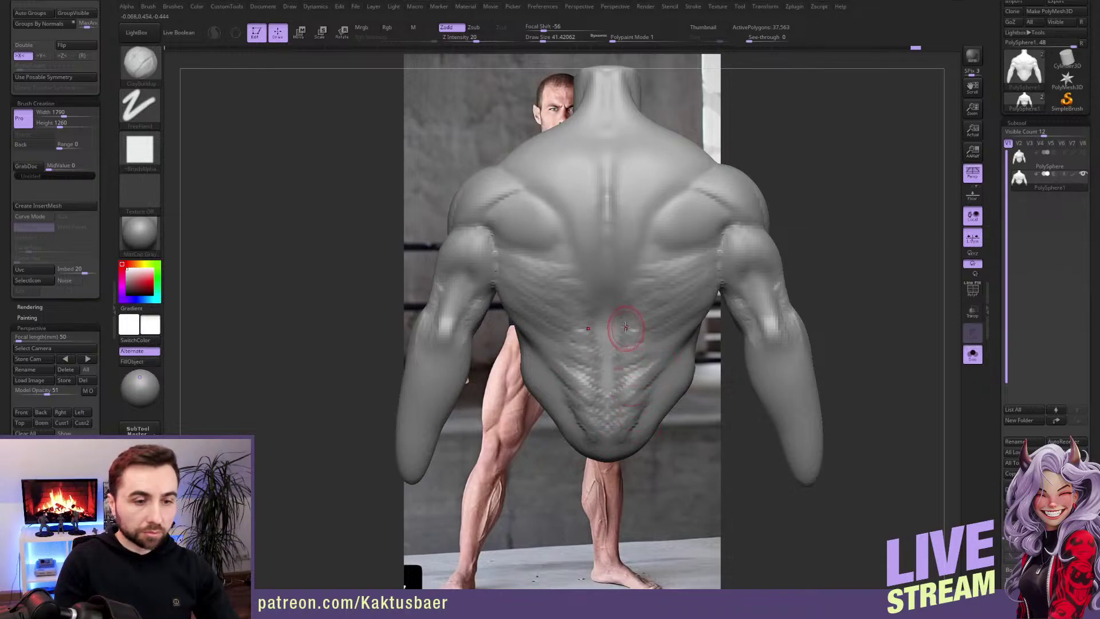
mouse_move(626, 319)
right_down()
mouse_move(642, 320)
mouse_move(609, 319)
right_up()
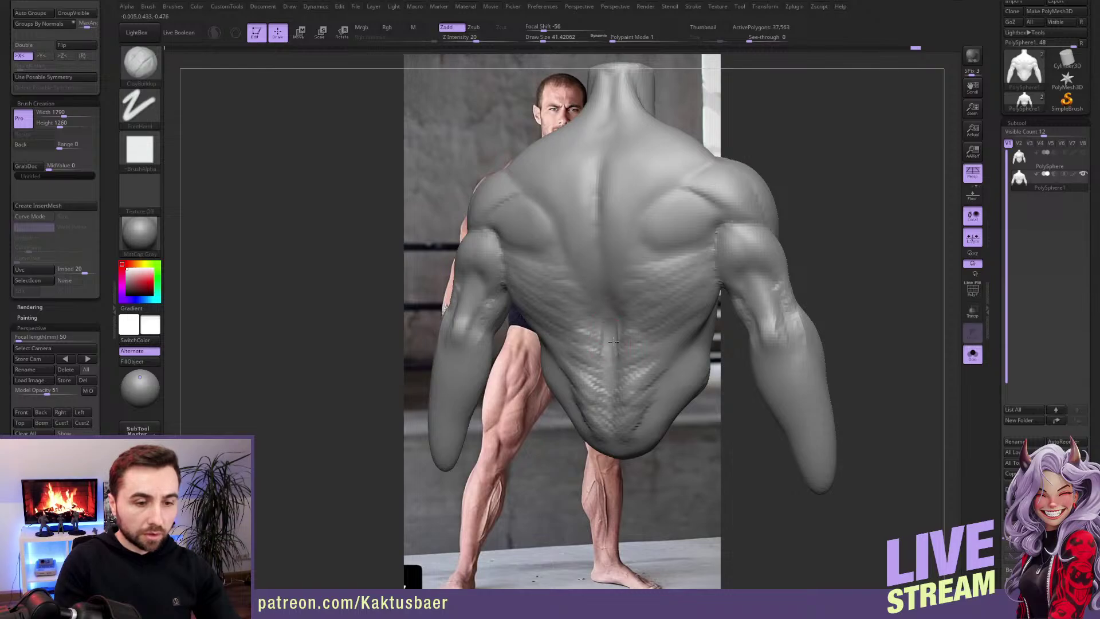
drag(614, 399, 632, 338)
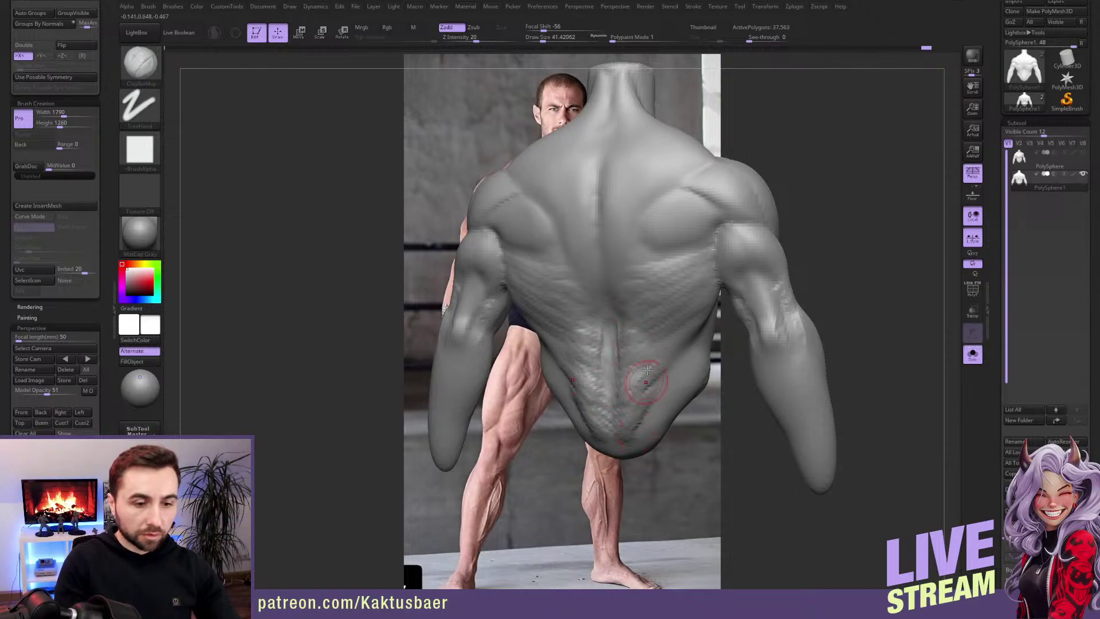
Step: Smooth the rough clay strokes over the lats and along the lower back beside the spine
mouse_move(638, 378)
shift+mouse_down()
mouse_move(637, 361)
mouse_move(633, 403)
shift+mouse_up()
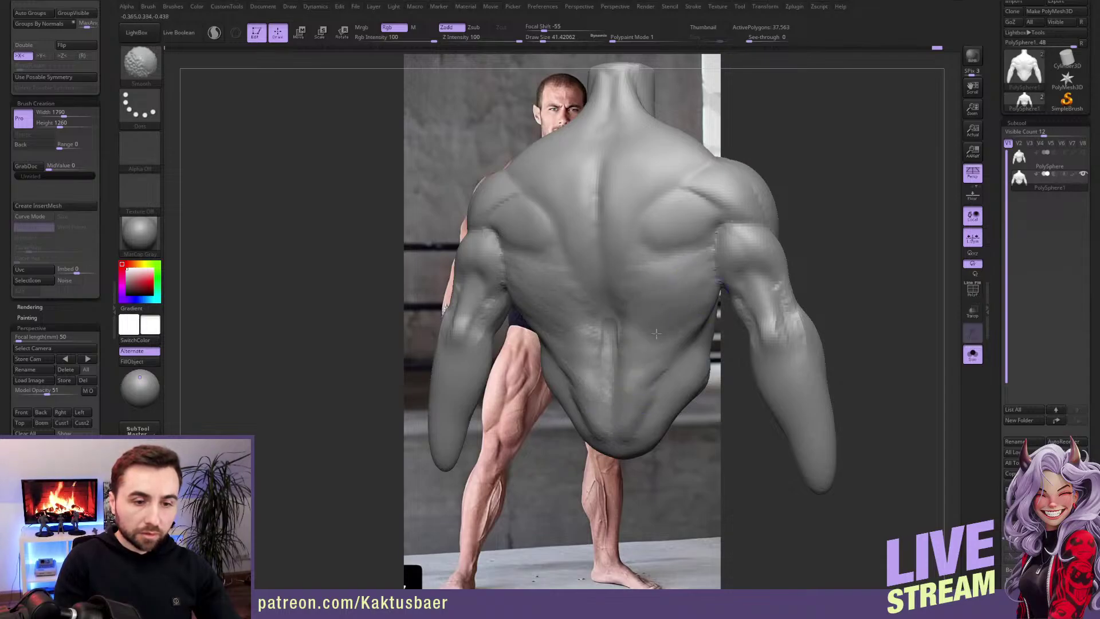
right_drag(644, 390, 670, 381)
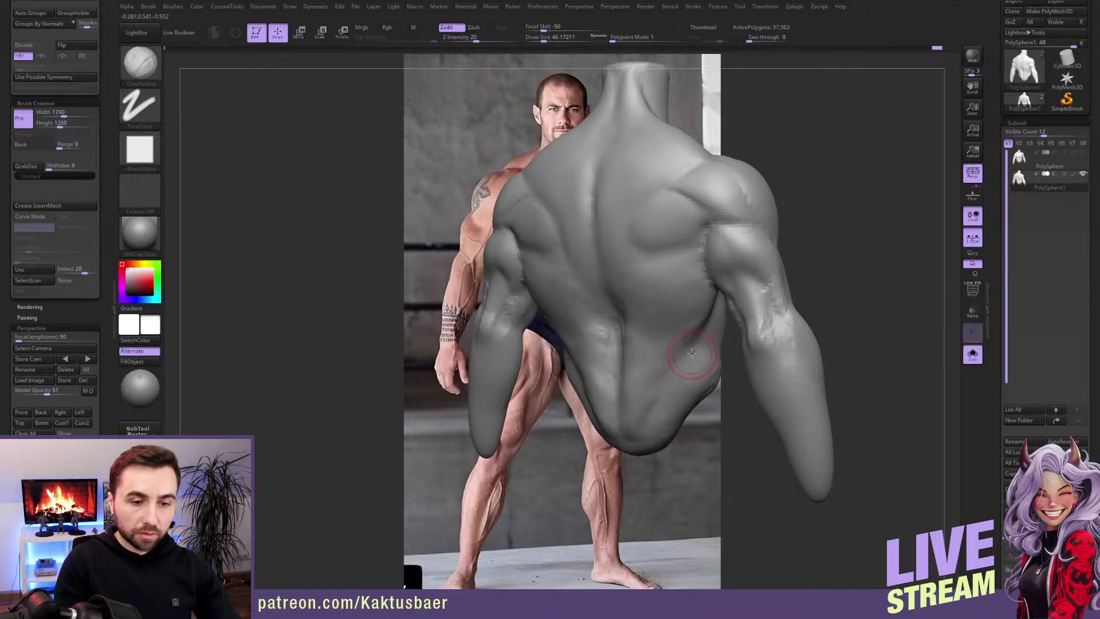
shift+drag(643, 404, 631, 418)
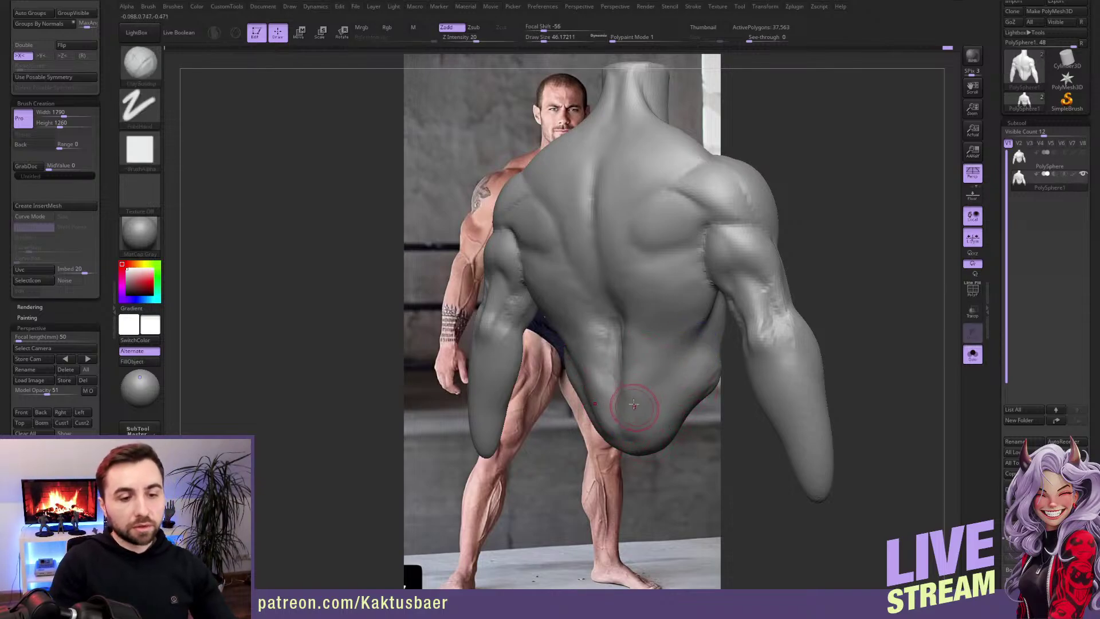
shift+drag(634, 404, 619, 346)
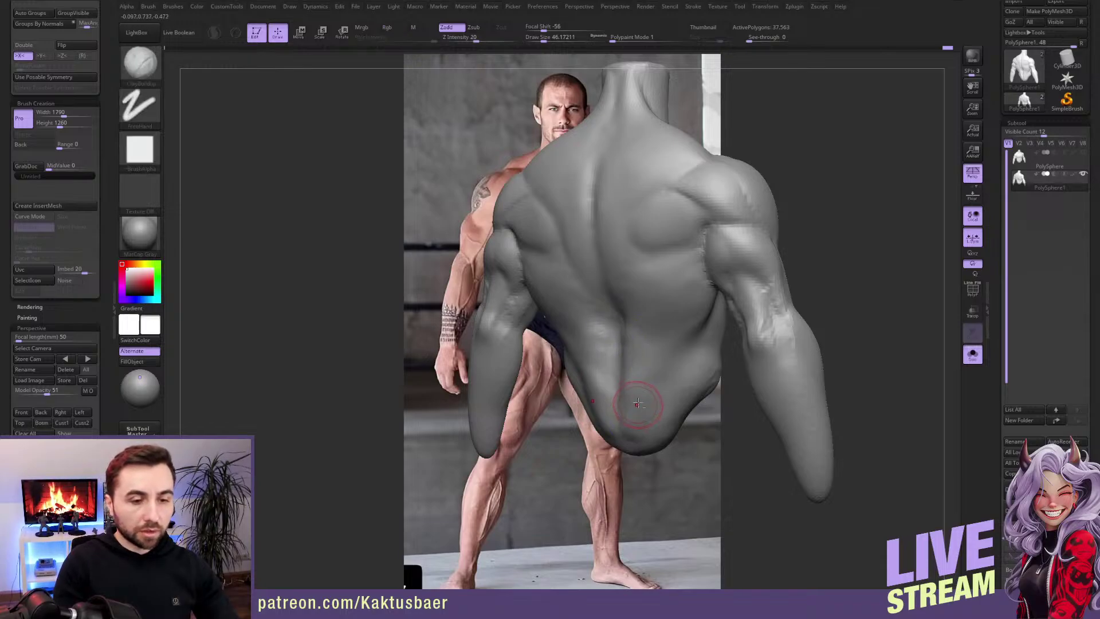
Step: Adjust the shape of the lower back and waist with the Move brush, reducing its draw size from about 112 to 77
right_drag(631, 395, 642, 390)
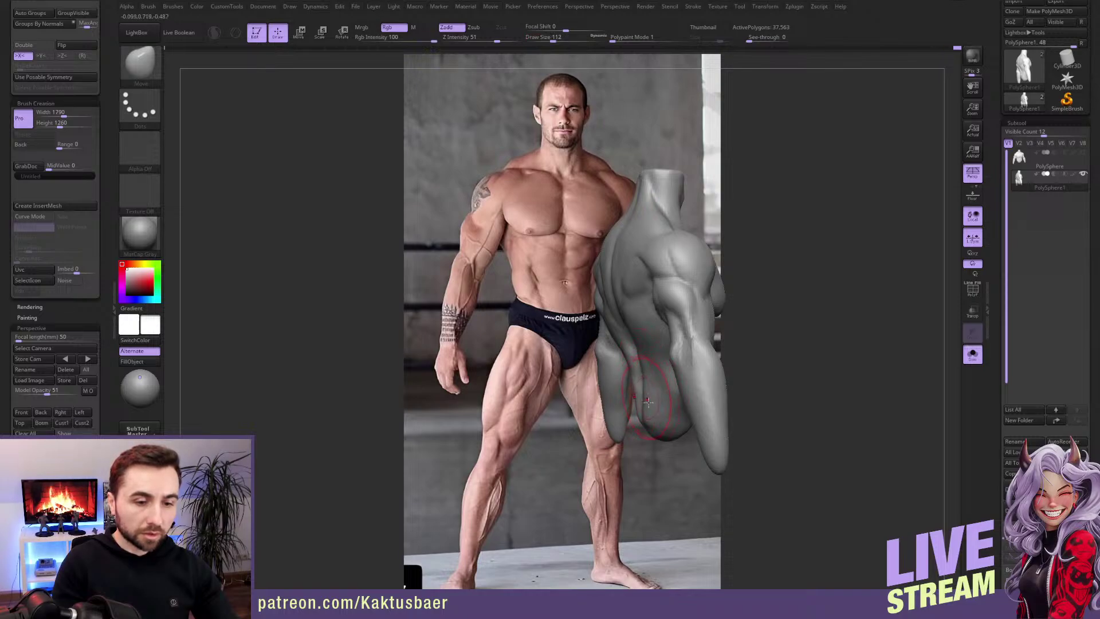
shift+right_drag(647, 423, 675, 416)
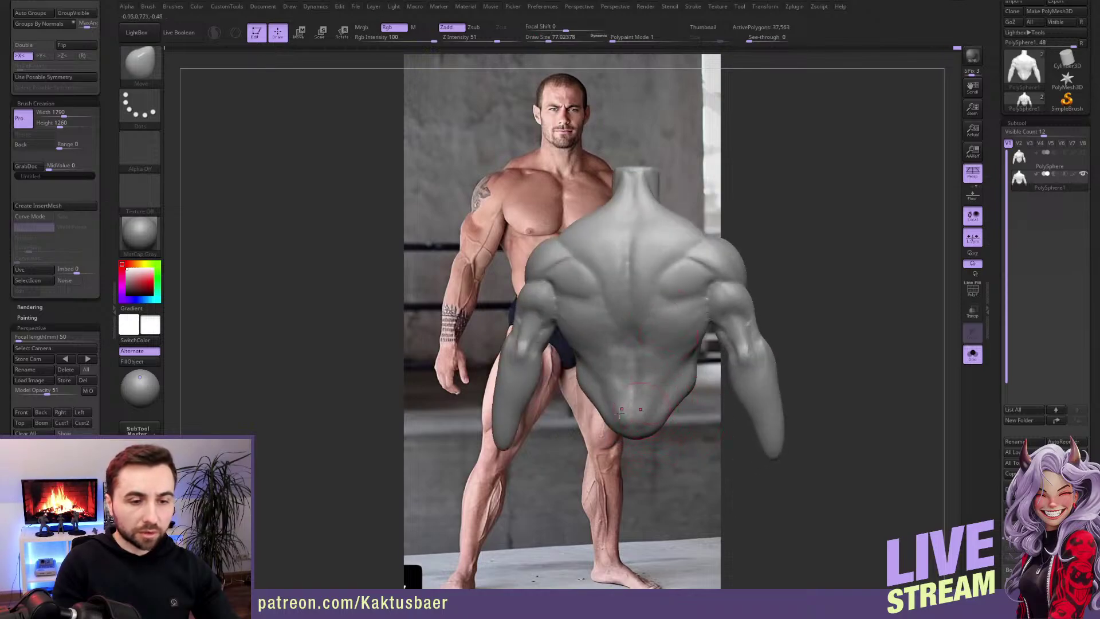
mouse_move(637, 315)
right_down()
mouse_move(763, 349)
mouse_move(648, 303)
right_up()
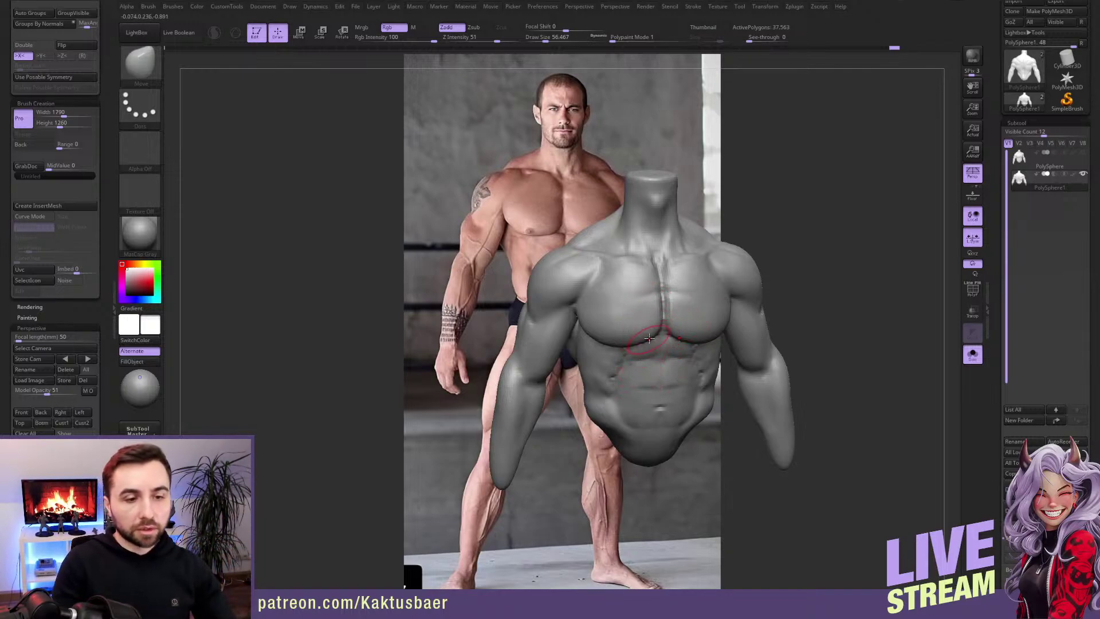
mouse_move(649, 338)
right_down()
mouse_move(688, 336)
mouse_move(642, 343)
mouse_move(669, 347)
right_up()
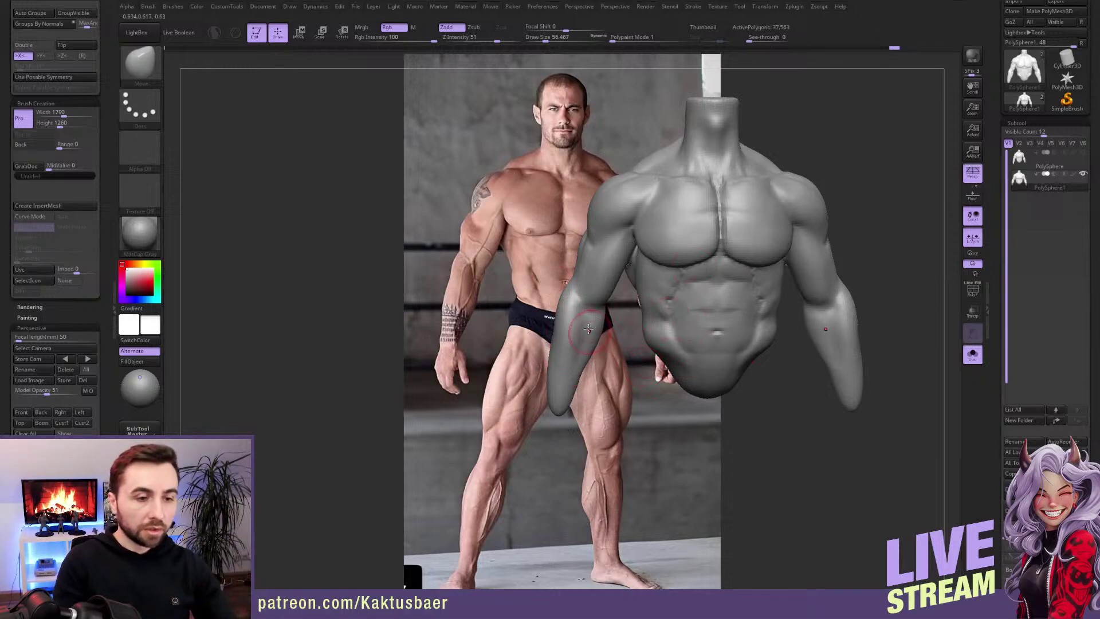
Step: Build up the outer forearm muscle from the elbow downward with ClayBuildup strokes at a draw size of about 44
mouse_move(575, 358)
alt+right_down()
mouse_move(579, 291)
mouse_move(547, 280)
mouse_move(571, 274)
alt+right_up()
key(b)
key(c)
key(b)
key(s)
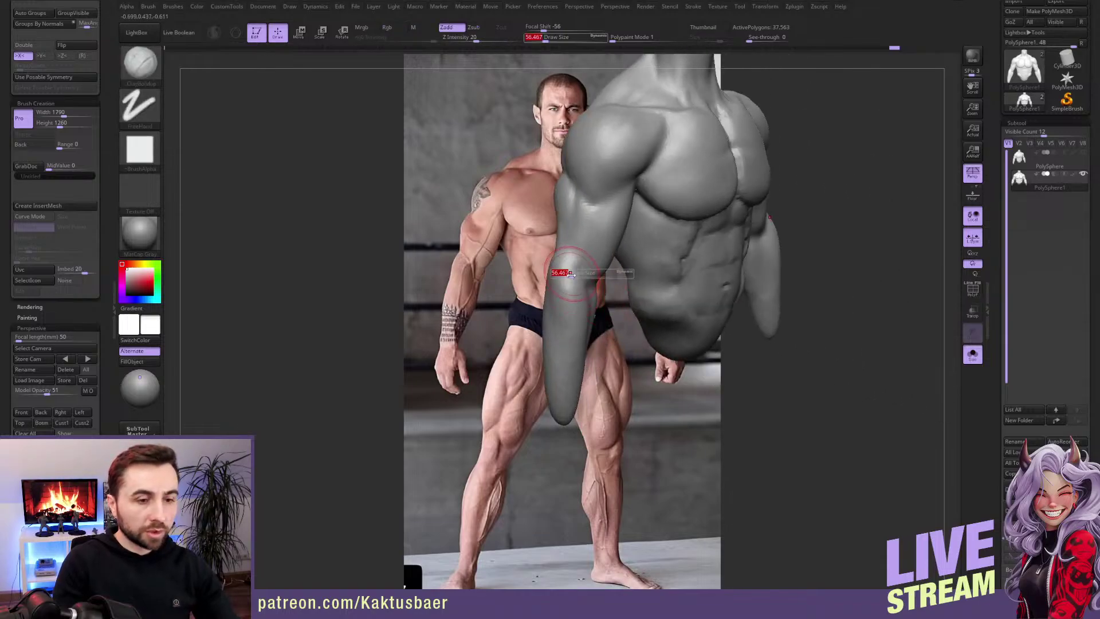
drag(571, 274, 567, 258)
right_drag(564, 323, 582, 272)
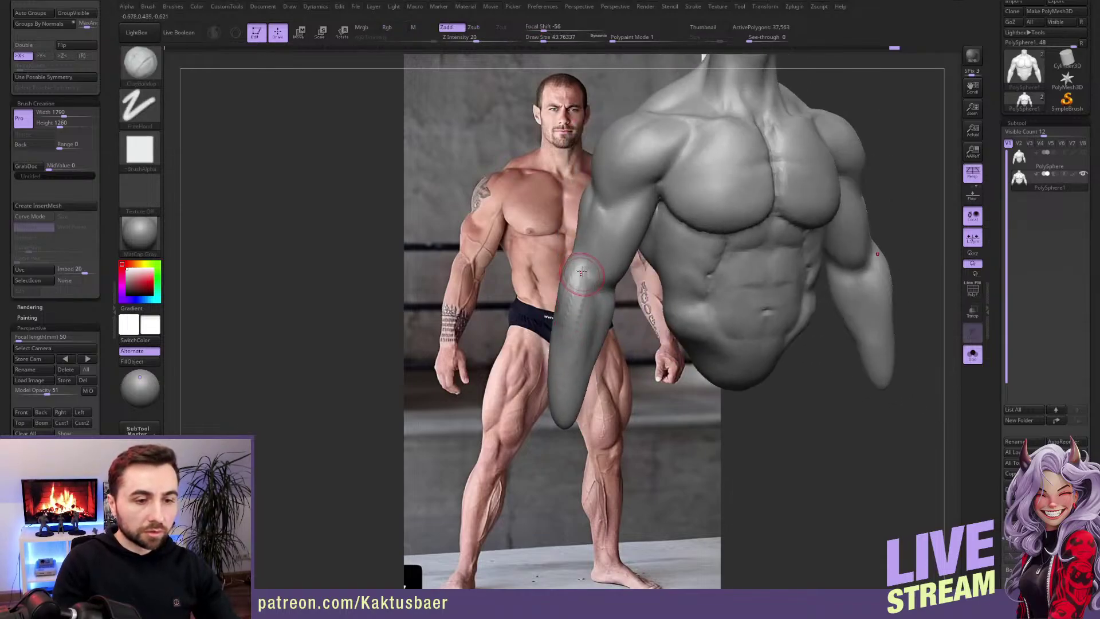
right_drag(574, 349, 584, 331)
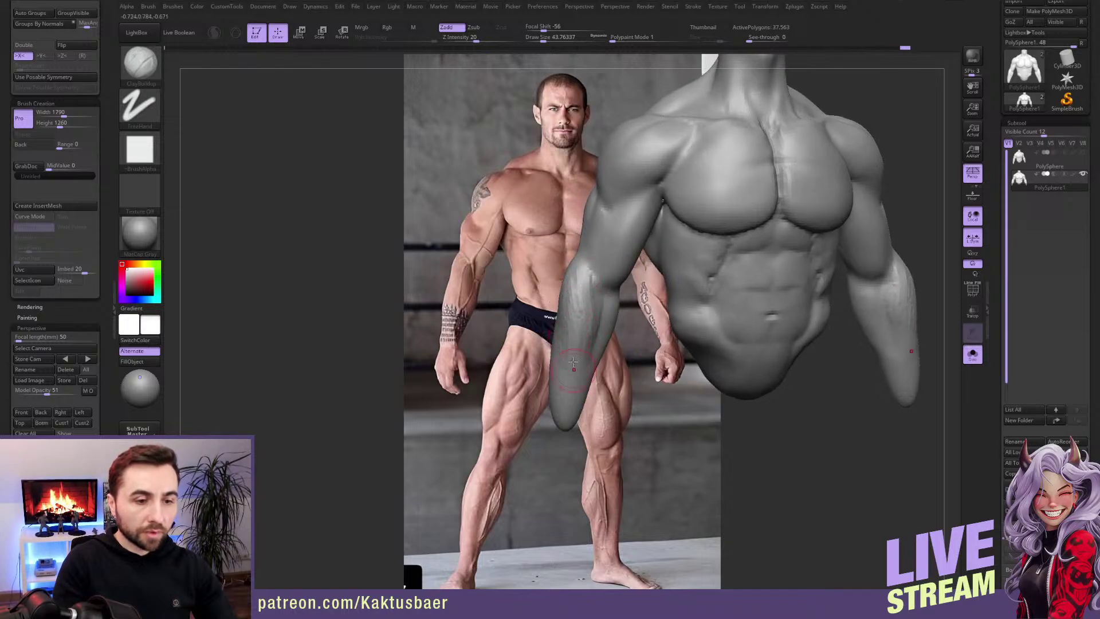
Step: Smooth the new clay strokes on the outer forearm and around the elbow
key(shift)
mouse_move(566, 315)
right_down()
mouse_move(573, 344)
mouse_move(564, 332)
right_up()
right_drag(552, 394, 569, 355)
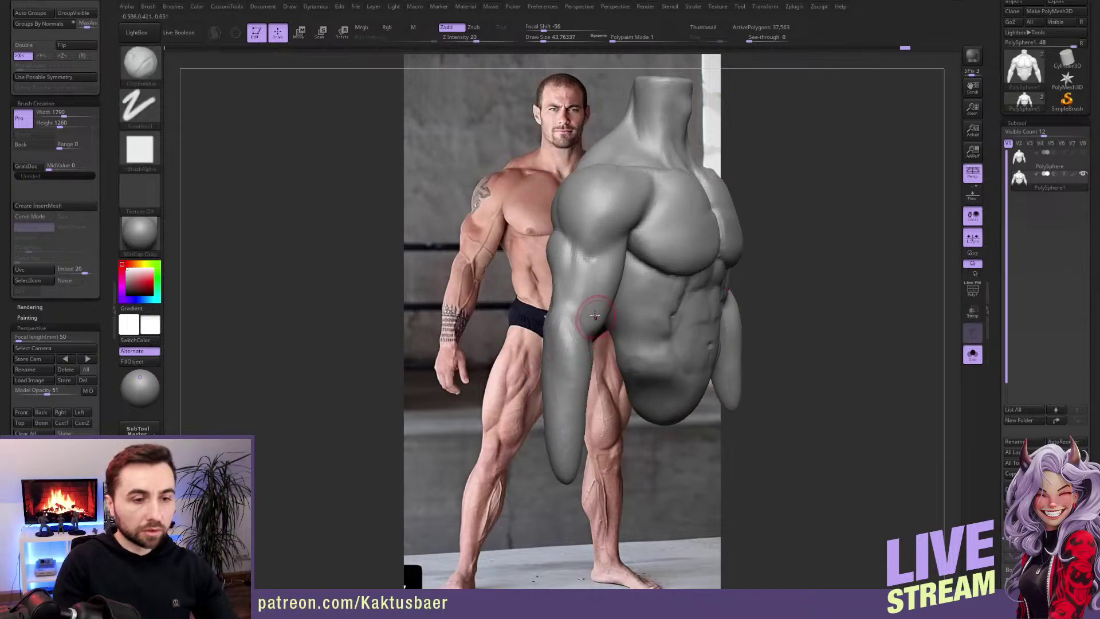
Step: Switch to the Move brush for adjusting the arms and torso, and enlarge its draw size to 112
right_drag(614, 318, 602, 315)
key(b)
key(m)
key(v)
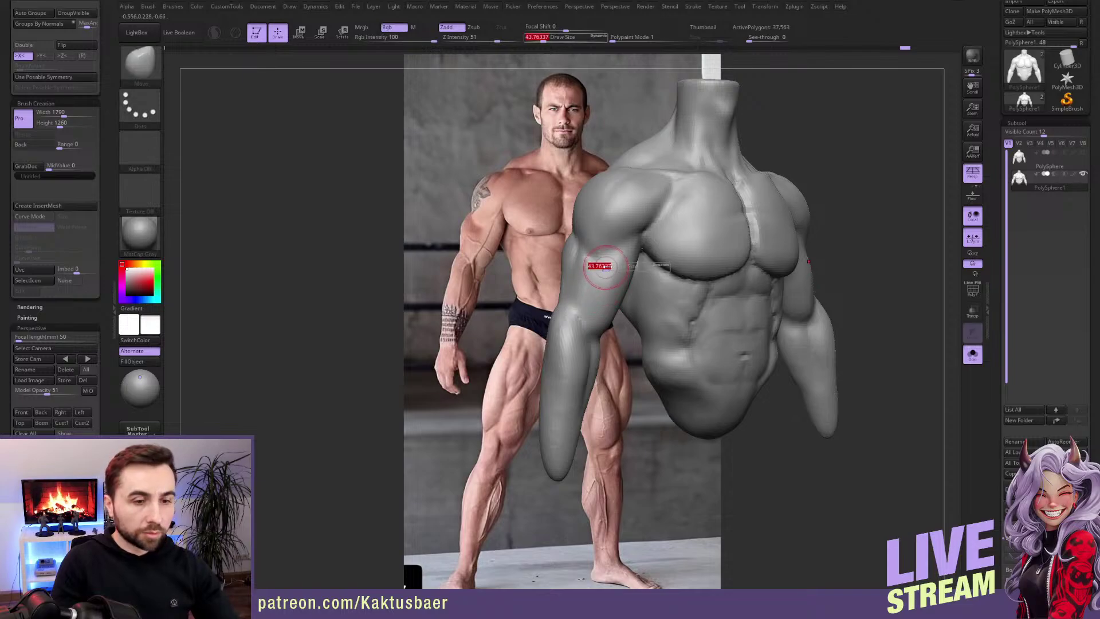
key(bracketright)
key(bracketright)
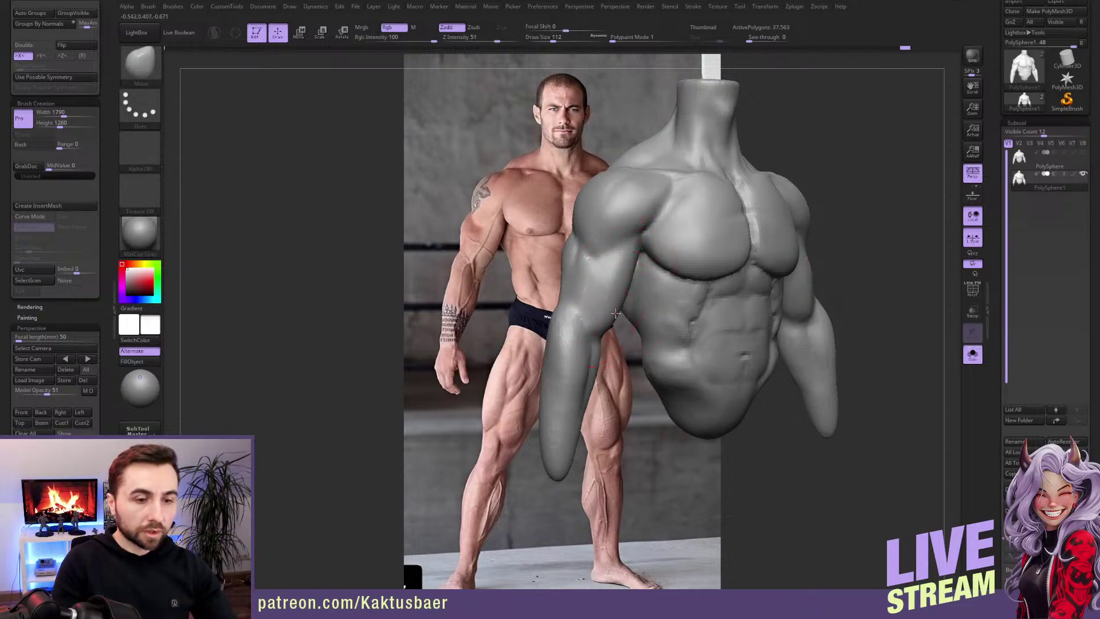
right_drag(613, 297, 894, 241)
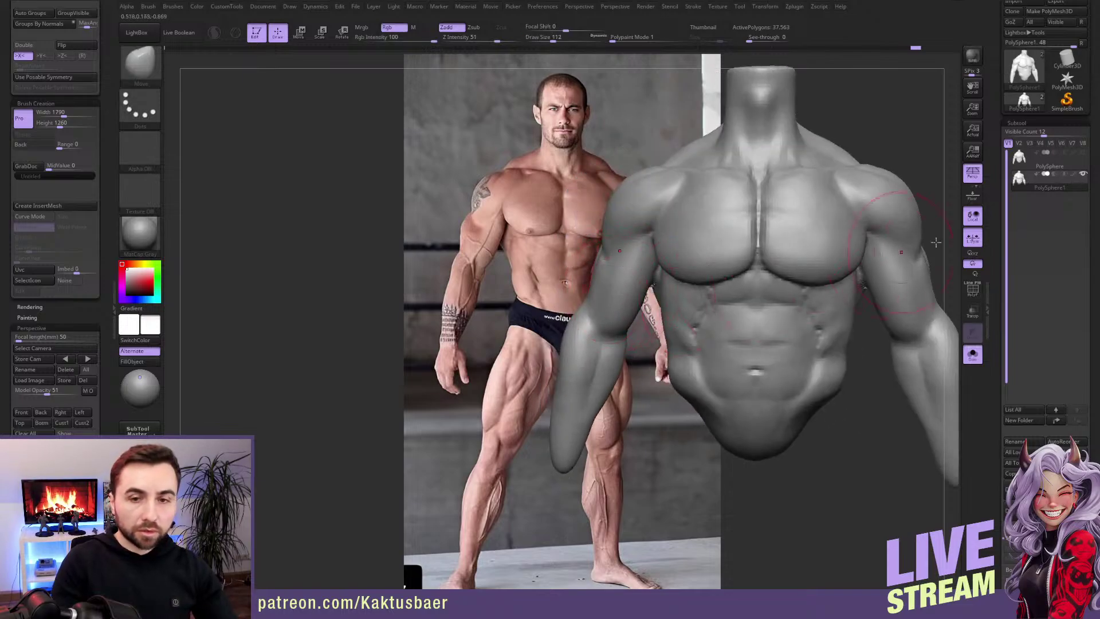
Step: Compare the current torso with the earlier PolySphere torso, and return to the PolySphere1 subtool
click(1051, 170)
ctrl+right_drag(739, 305, 690, 238)
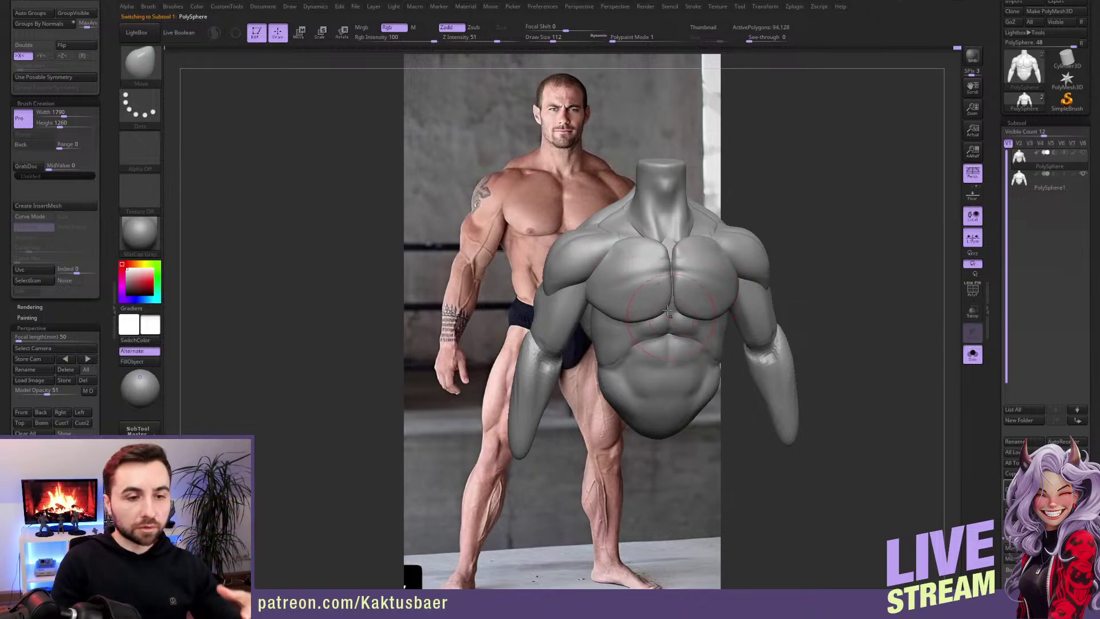
mouse_move(667, 311)
right_down()
mouse_move(621, 241)
mouse_move(644, 243)
mouse_move(627, 249)
mouse_move(625, 232)
right_up()
click(1030, 190)
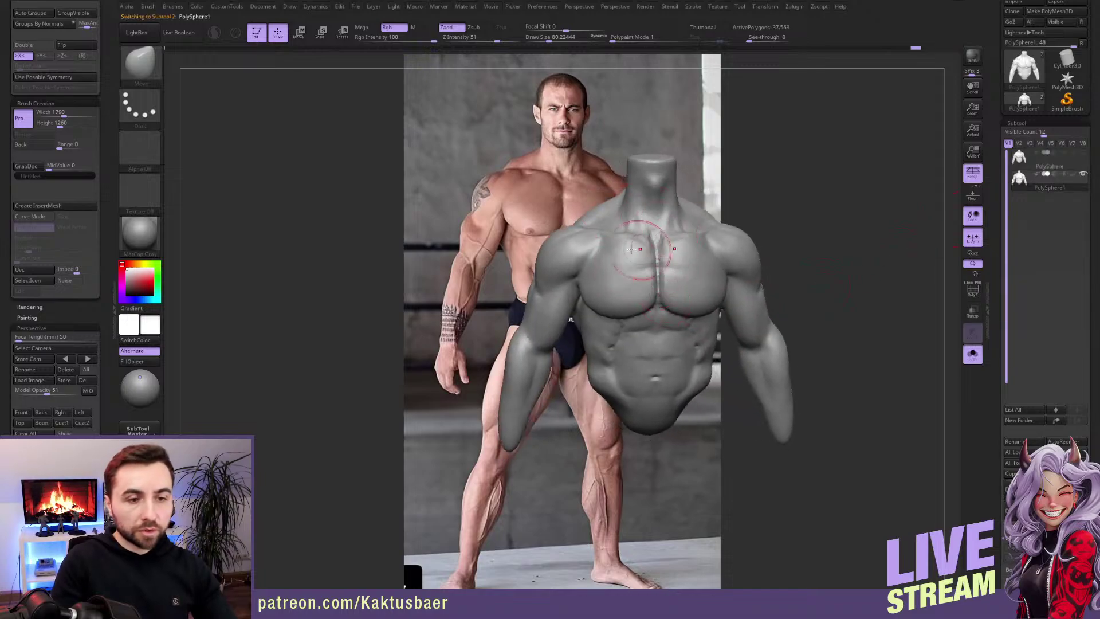
right_drag(650, 234, 637, 240)
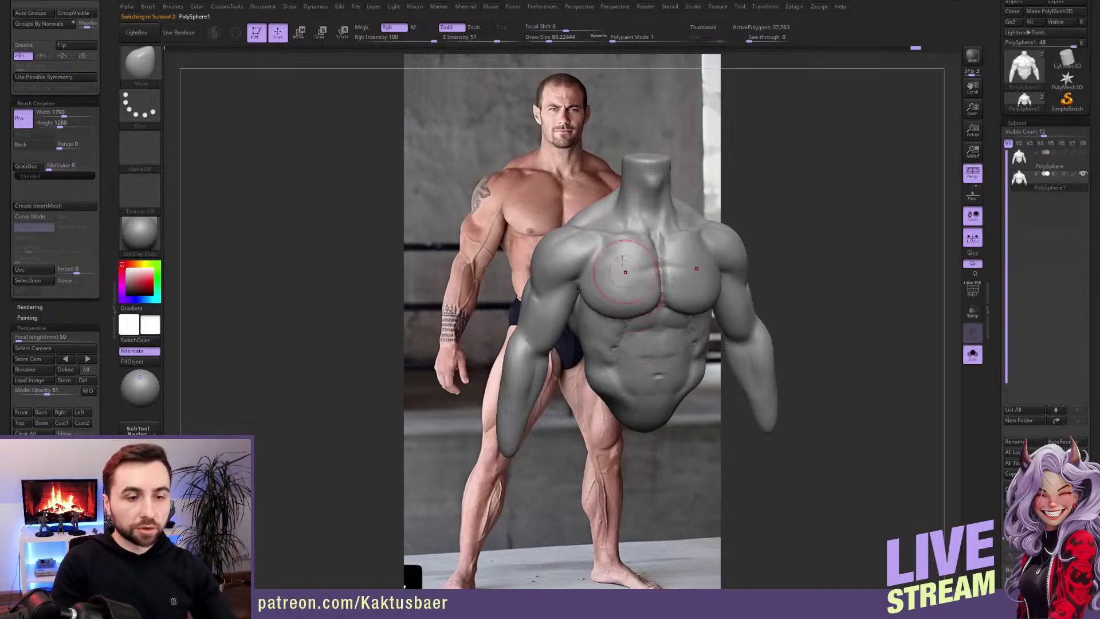
right_drag(642, 321, 906, 280)
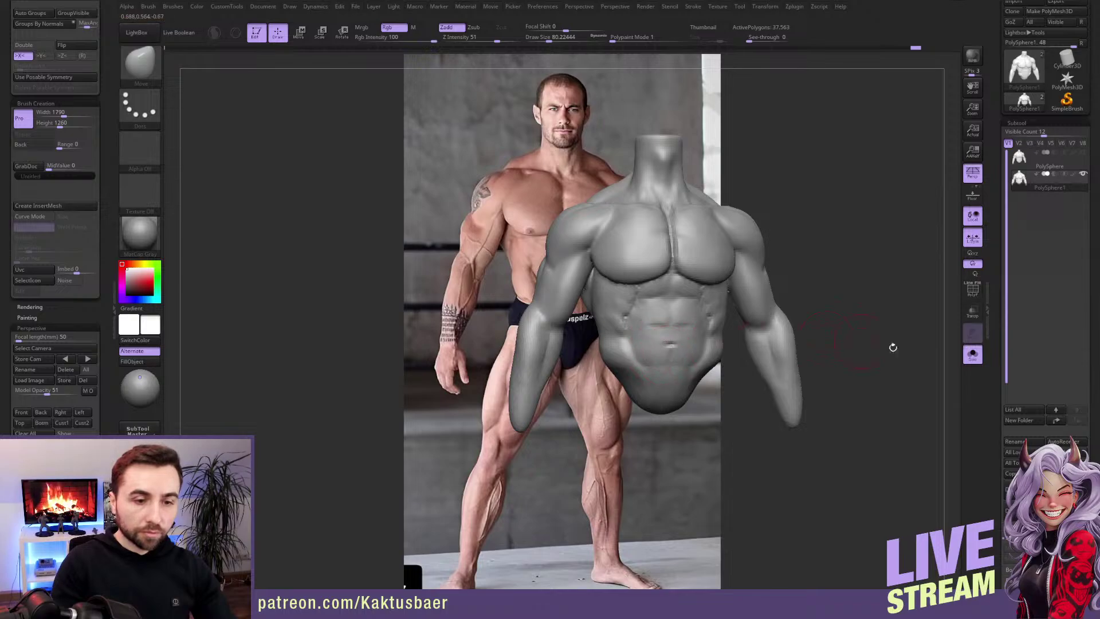
Step: Define the abs' midline and horizontal separations with ClayBuildup strokes, reducing the draw size from about 29 to 22
key(s)
mouse_move(663, 332)
ctrl+right_down()
mouse_move(650, 338)
mouse_move(786, 373)
ctrl+right_up()
key(s)
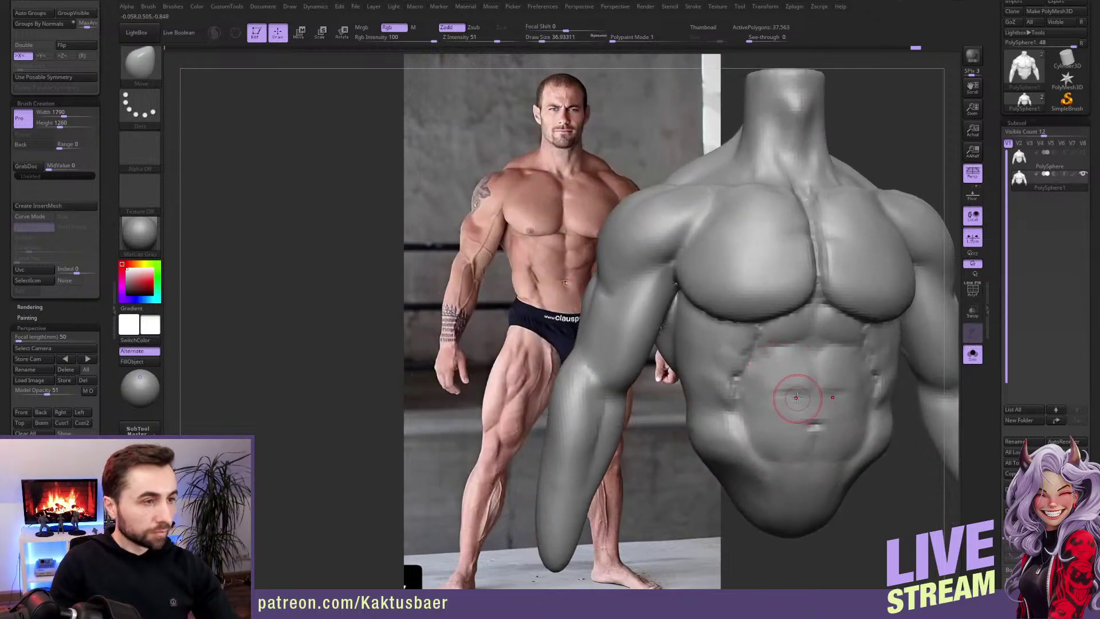
key(b)
key(c)
key(b)
key(s)
drag(799, 393, 808, 394)
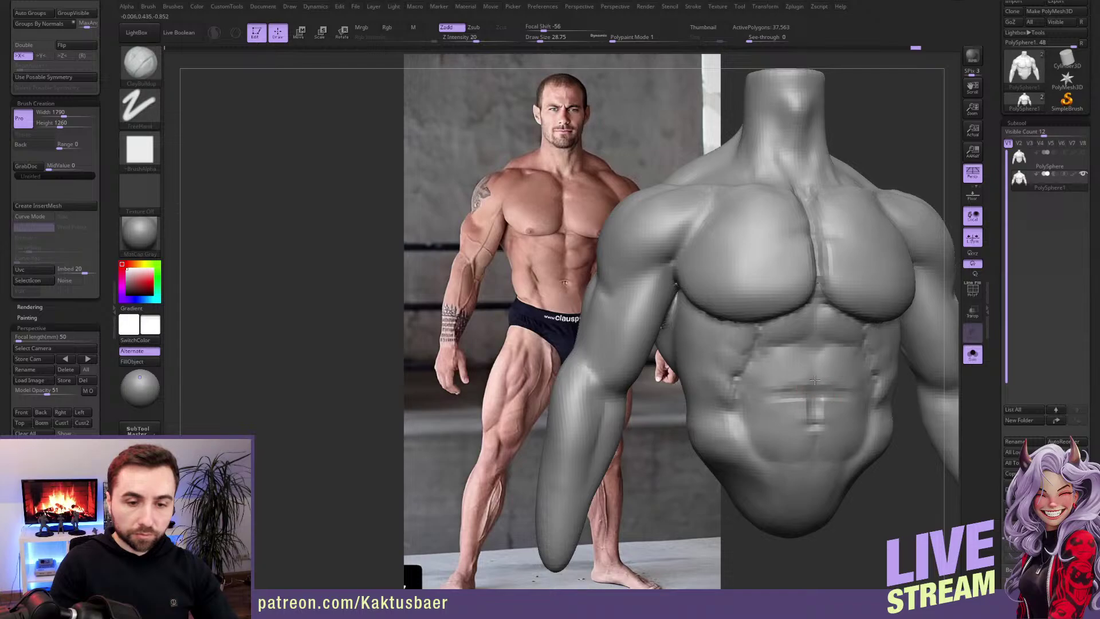
key(bracketleft)
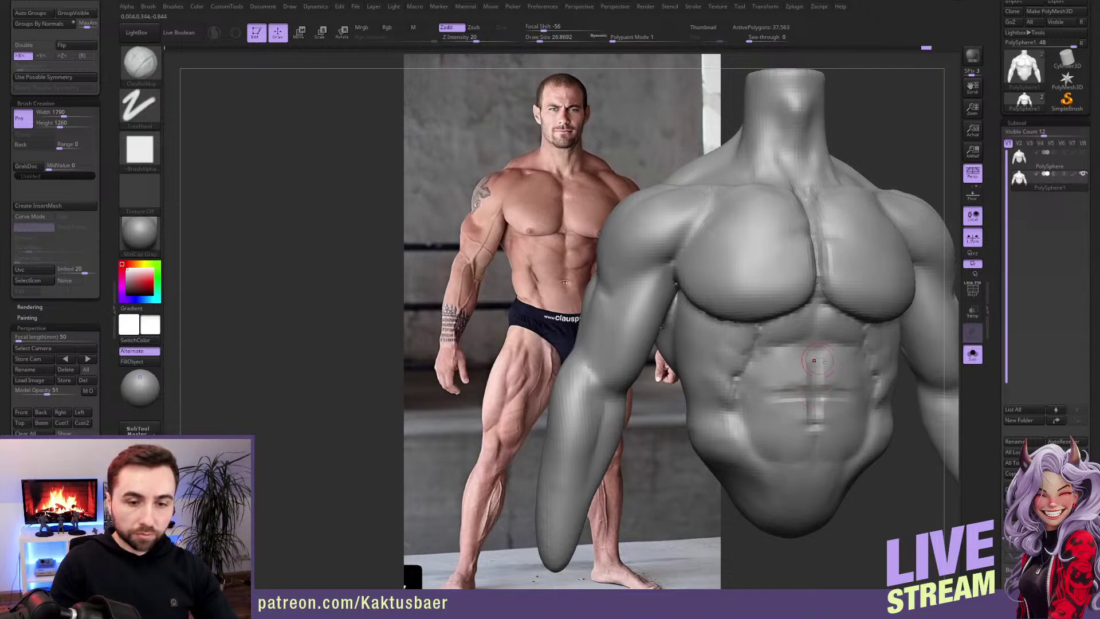
key(bracketleft)
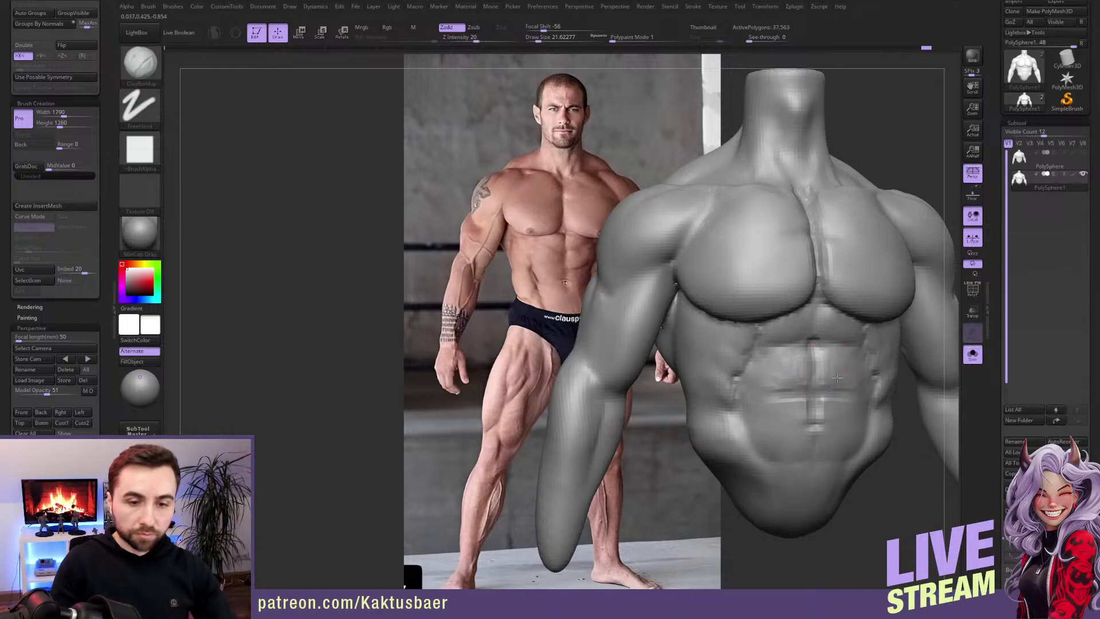
Step: Puff up the abdominal blocks with the Inflat brush at a draw size of about 56, and smooth the separations between them
key(b)
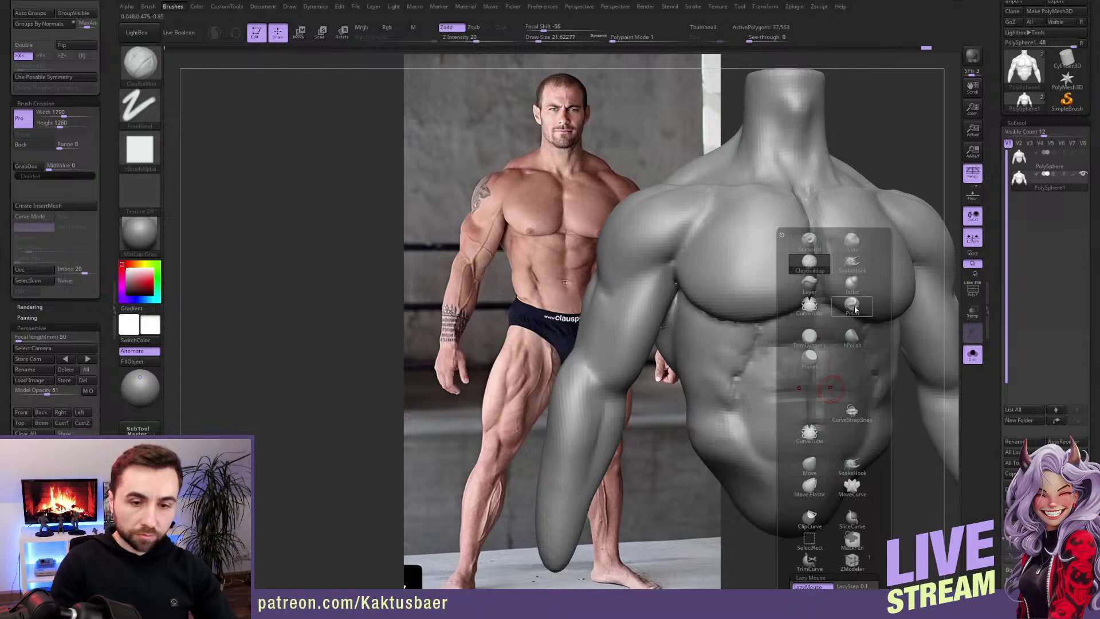
click(852, 285)
key(bracketright)
key(bracketright)
key(bracketright)
key(bracketright)
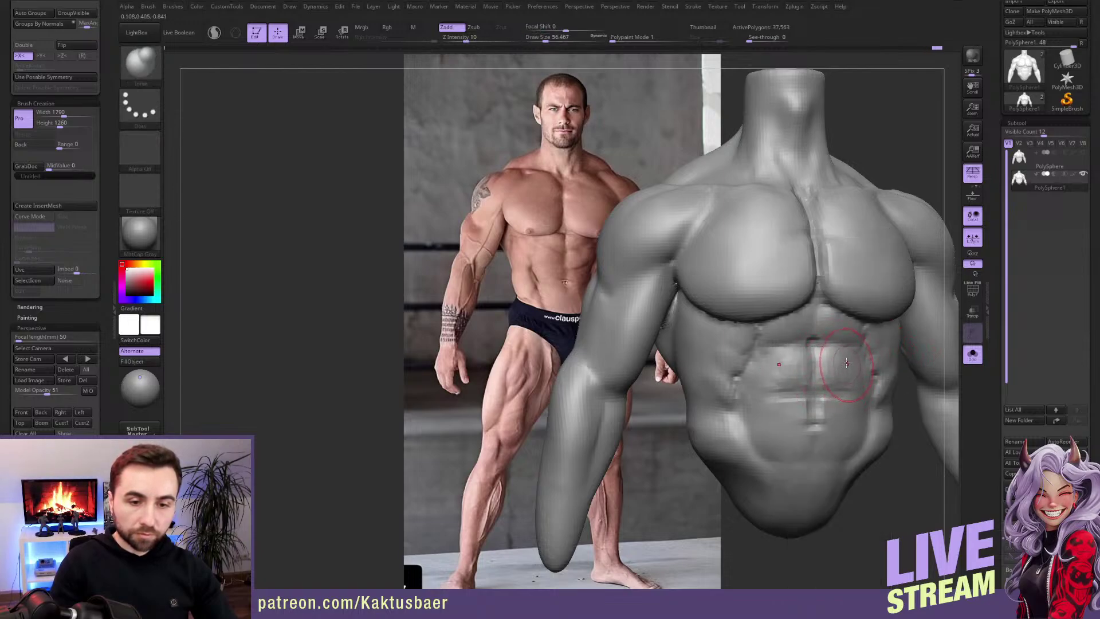
key(bracketleft)
key(bracketleft)
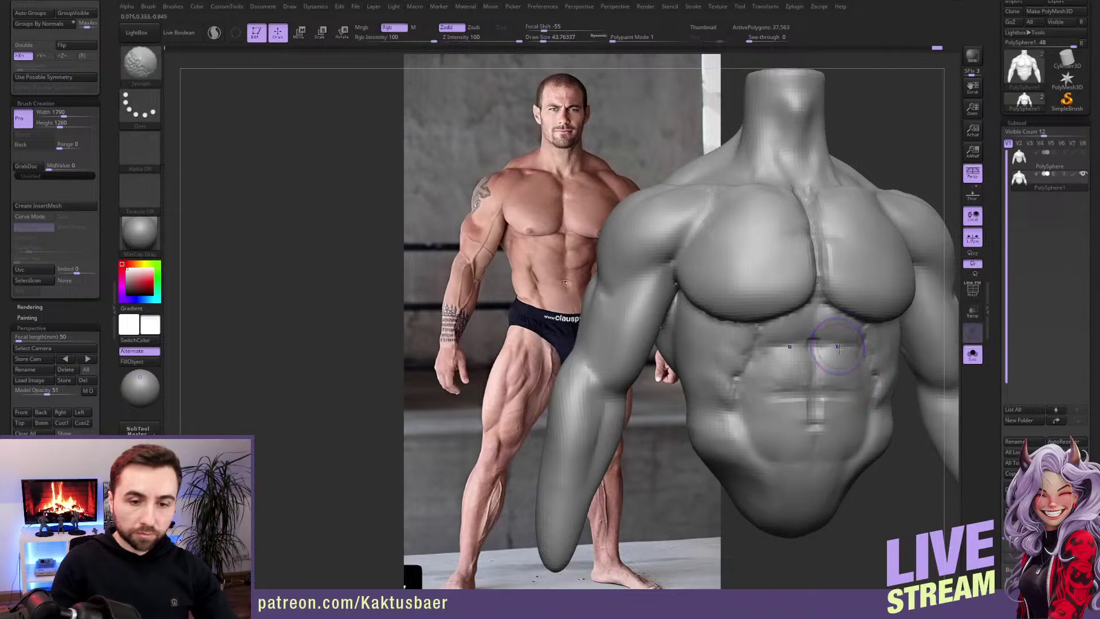
shift+drag(819, 343, 824, 339)
shift+drag(827, 381, 841, 412)
key(b)
key(c)
key(b)
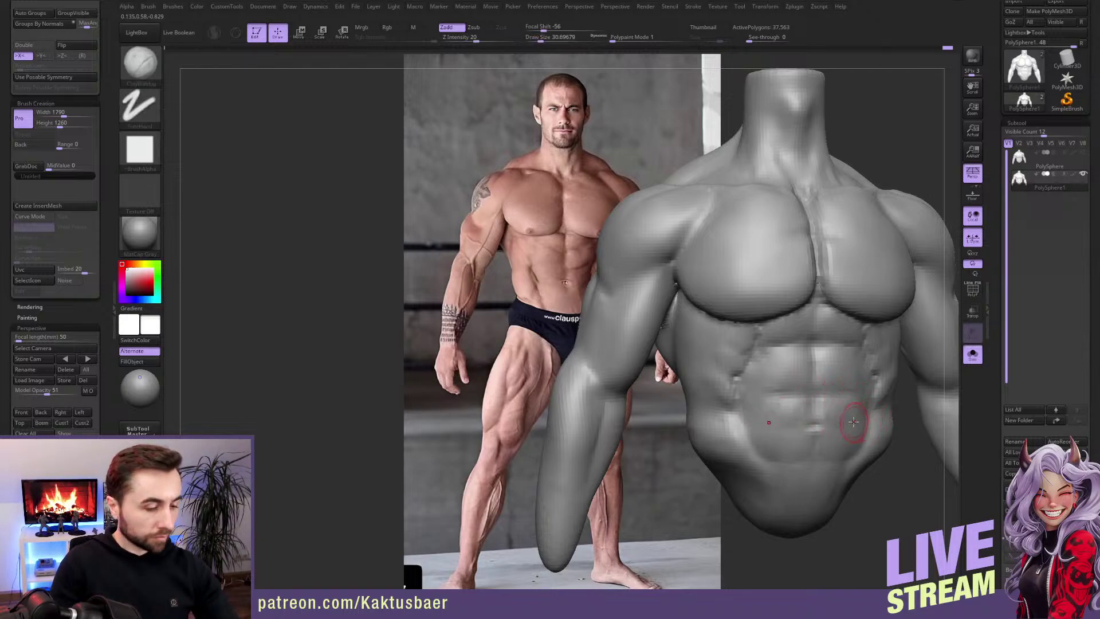
key(b)
key(d)
key(s)
Step: Adjust the abdomen's front profile in side view with the Move brush at draw sizes between about 51 and 80, undoing one attempt
key(b)
key(m)
key(v)
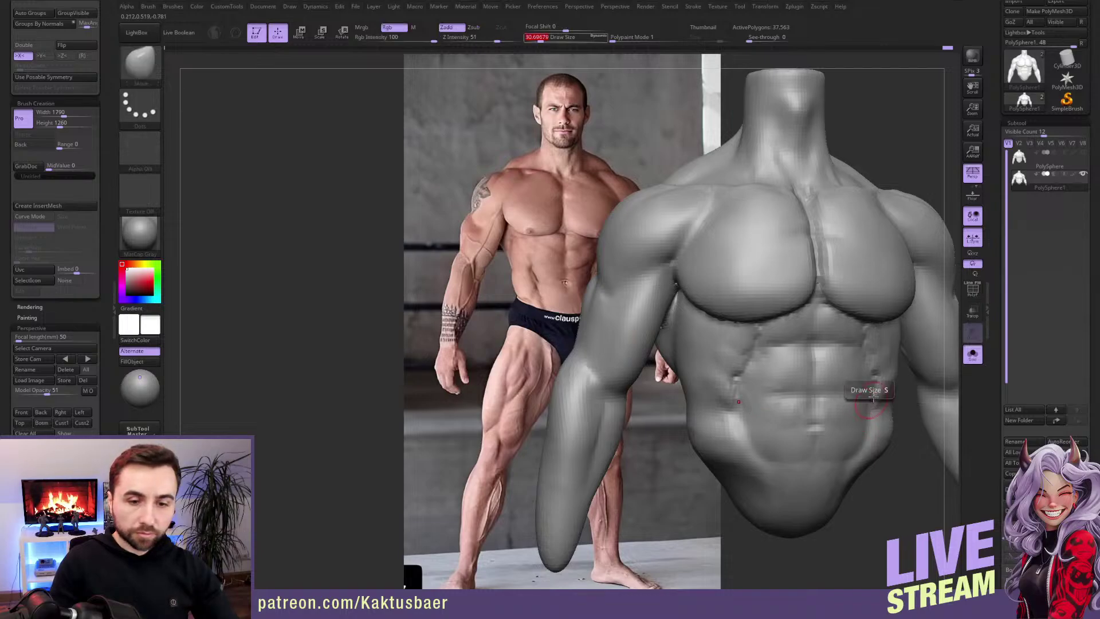
right_drag(873, 395, 804, 397)
key(s)
click(804, 397)
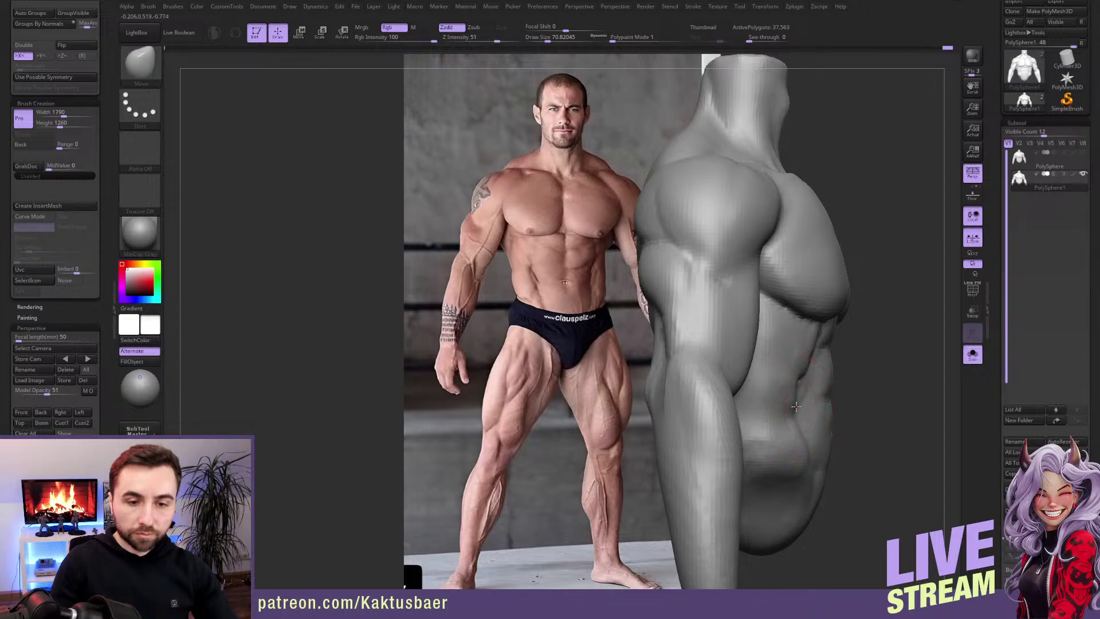
key(s)
click(825, 396)
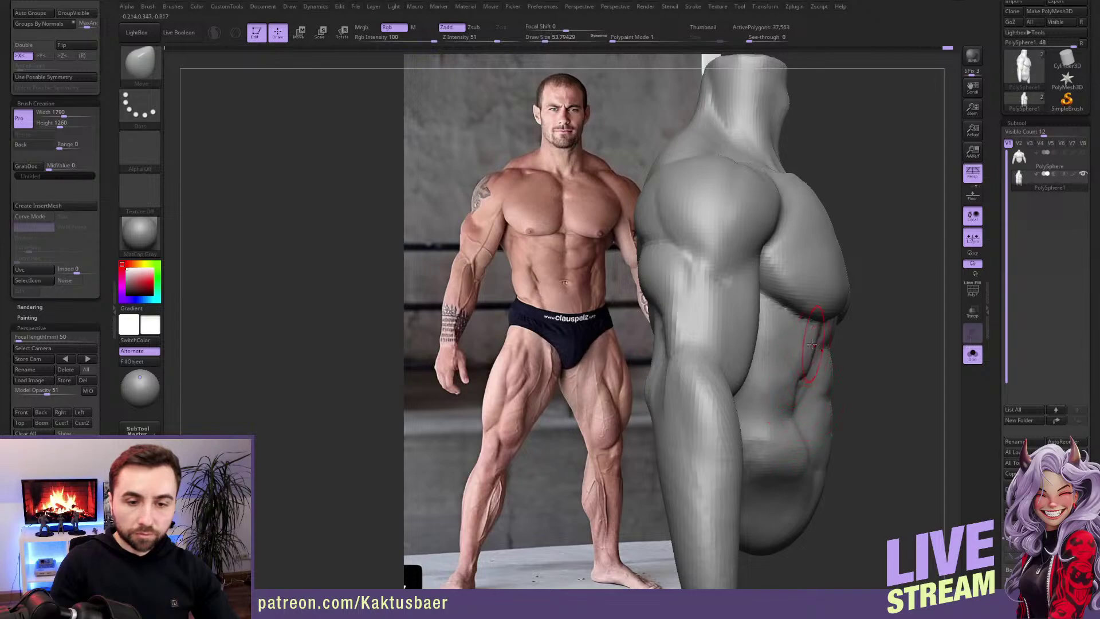
mouse_move(813, 366)
right_down()
mouse_move(822, 395)
mouse_move(829, 384)
right_up()
key(ctrl+z)
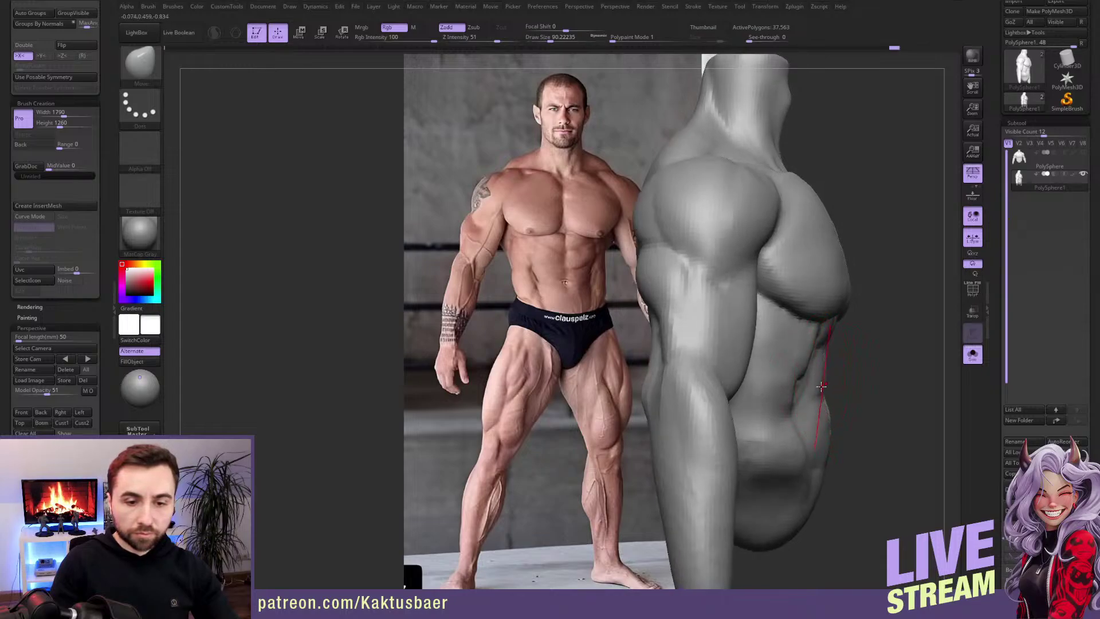
Step: Build up diagonal ridges from the hips toward the groin with ClayBuildup at draw sizes of about 22 to 35, and smooth them
mouse_move(822, 388)
right_down()
mouse_move(837, 441)
mouse_move(812, 452)
mouse_move(777, 424)
right_up()
key(shift)
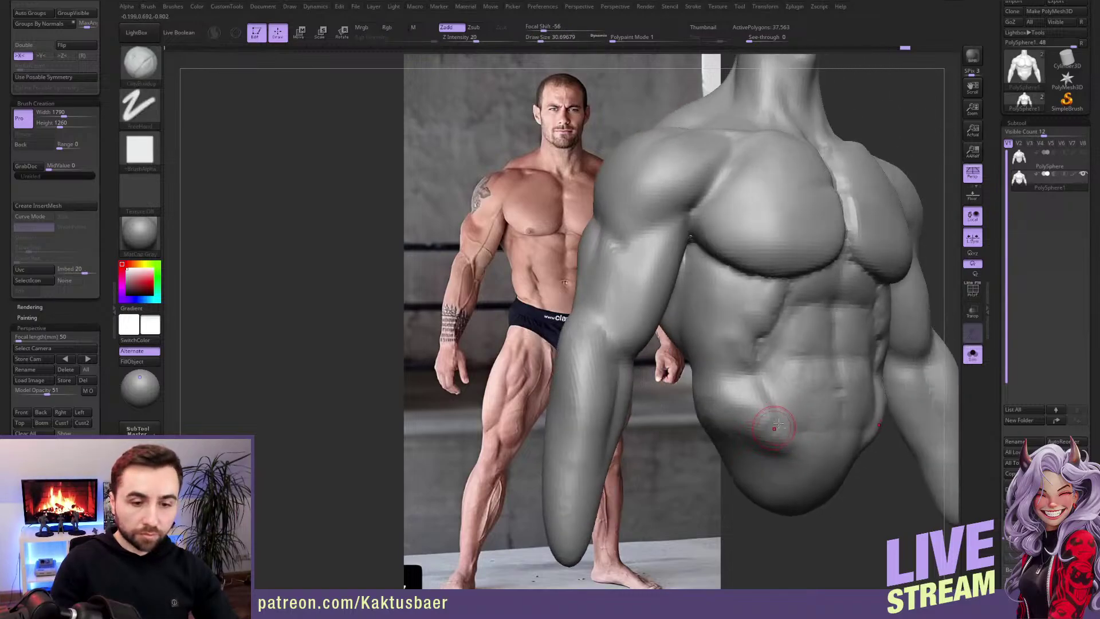
drag(775, 450, 795, 473)
right_drag(795, 473, 773, 427)
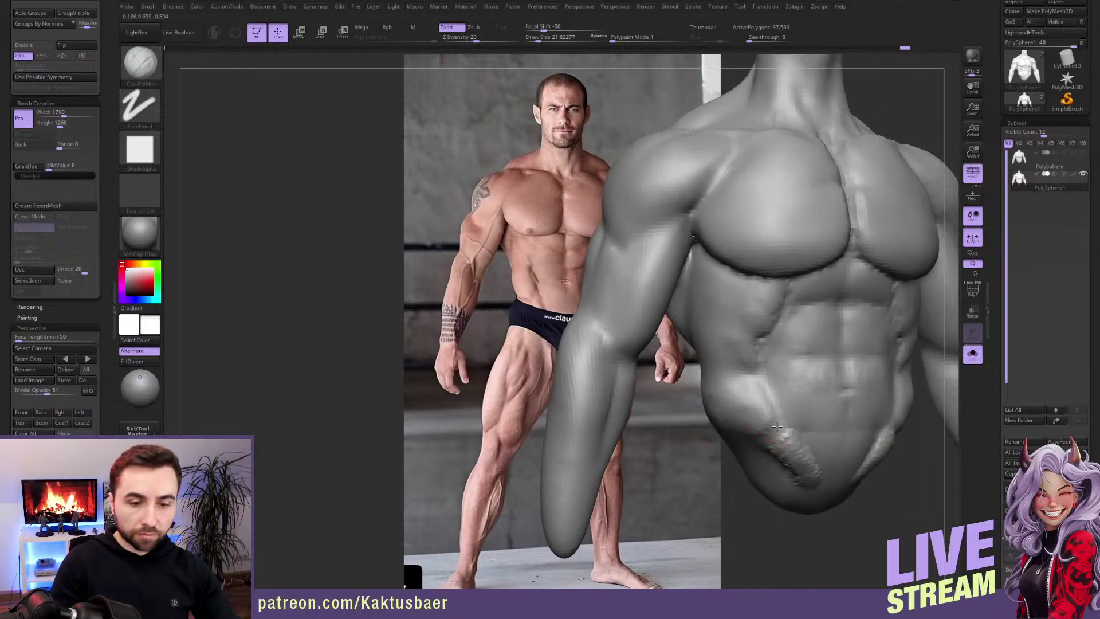
key(bracketright)
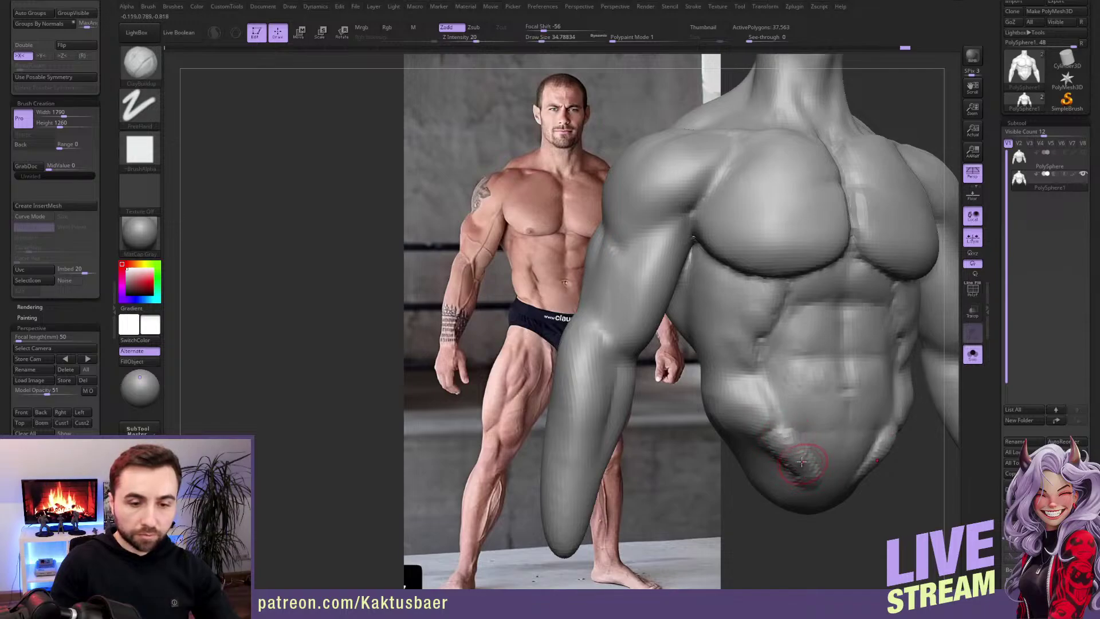
mouse_move(790, 457)
right_down()
mouse_move(776, 459)
mouse_move(769, 432)
mouse_move(746, 438)
right_up()
key(shift)
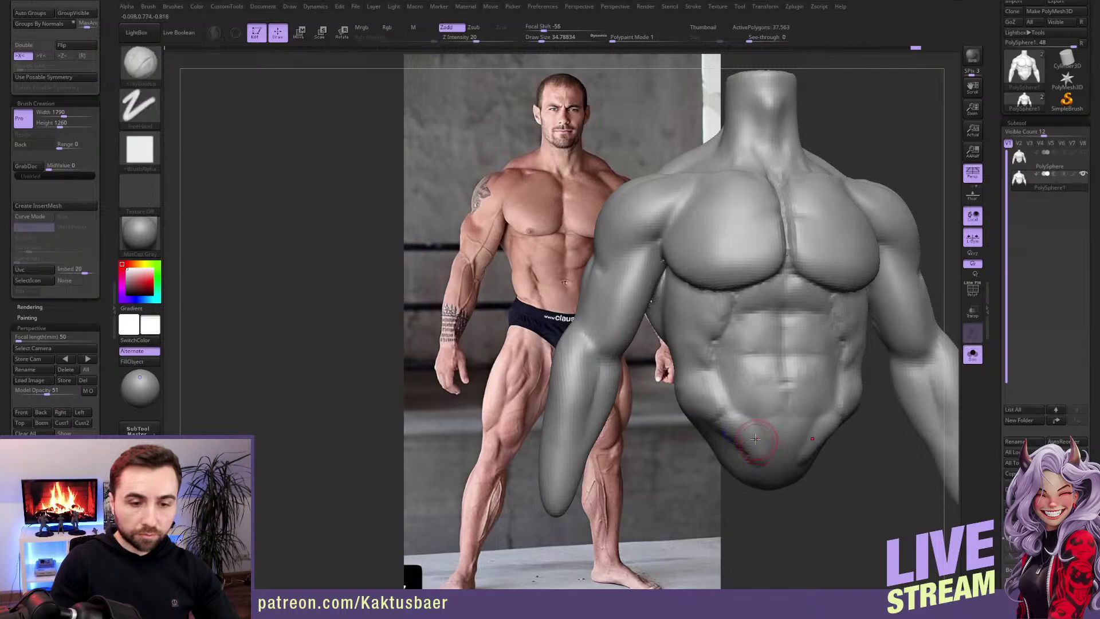
Step: Reshape the V-shaped contour of the lower abdomen with the Move brush, starting at a draw size of about 68
key(b)
key(m)
key(v)
key(s)
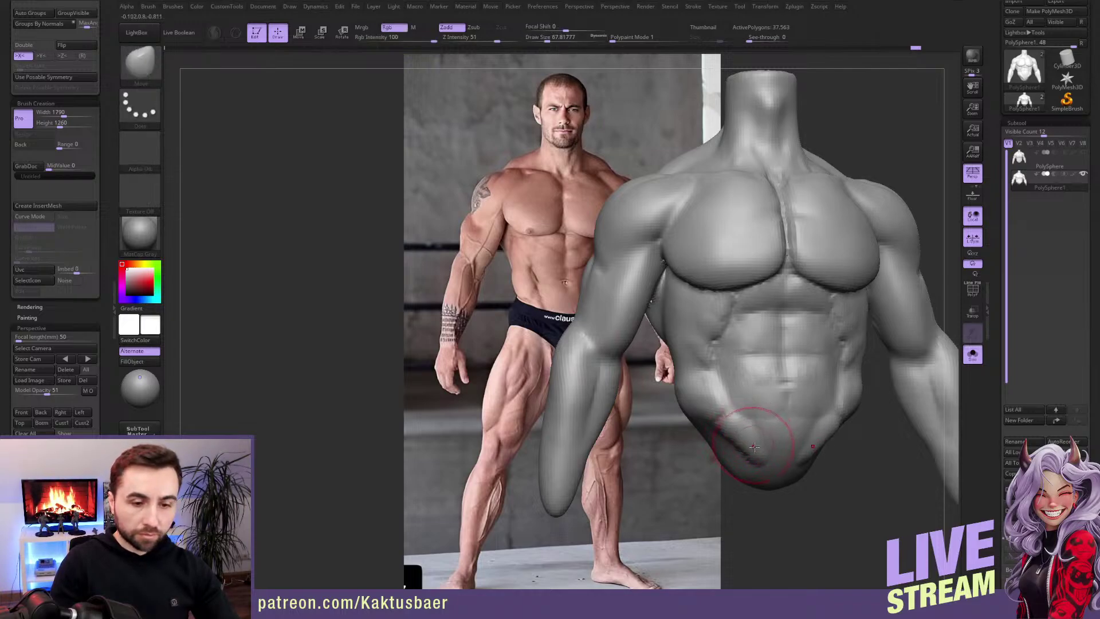
drag(755, 443, 745, 439)
right_drag(745, 439, 750, 437)
drag(744, 436, 737, 436)
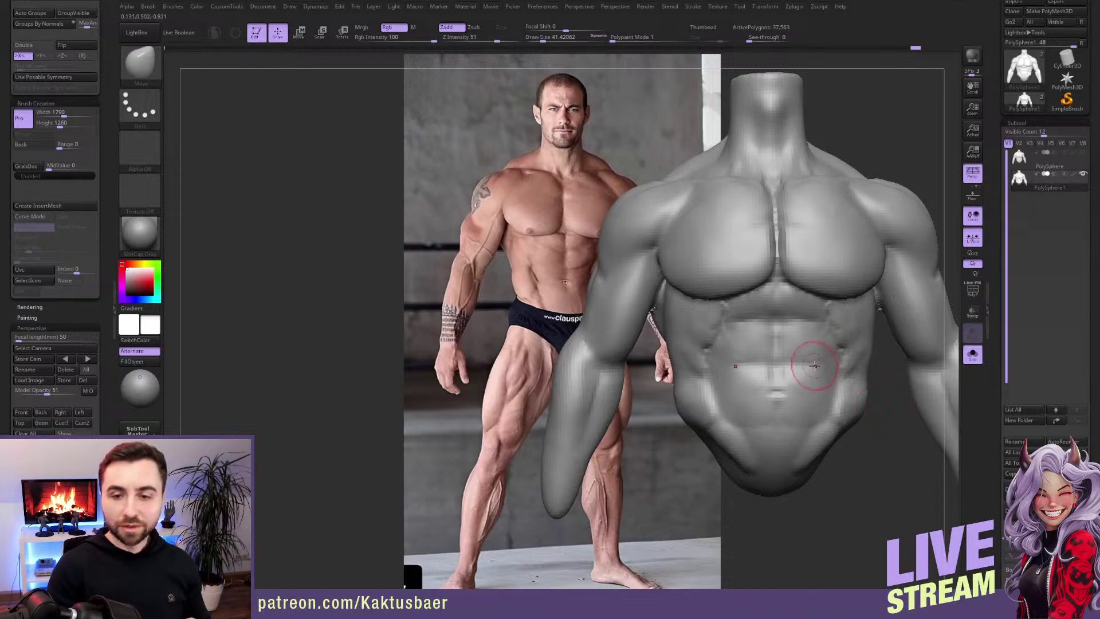
mouse_move(783, 325)
right_down()
mouse_move(794, 327)
mouse_move(784, 325)
right_up()
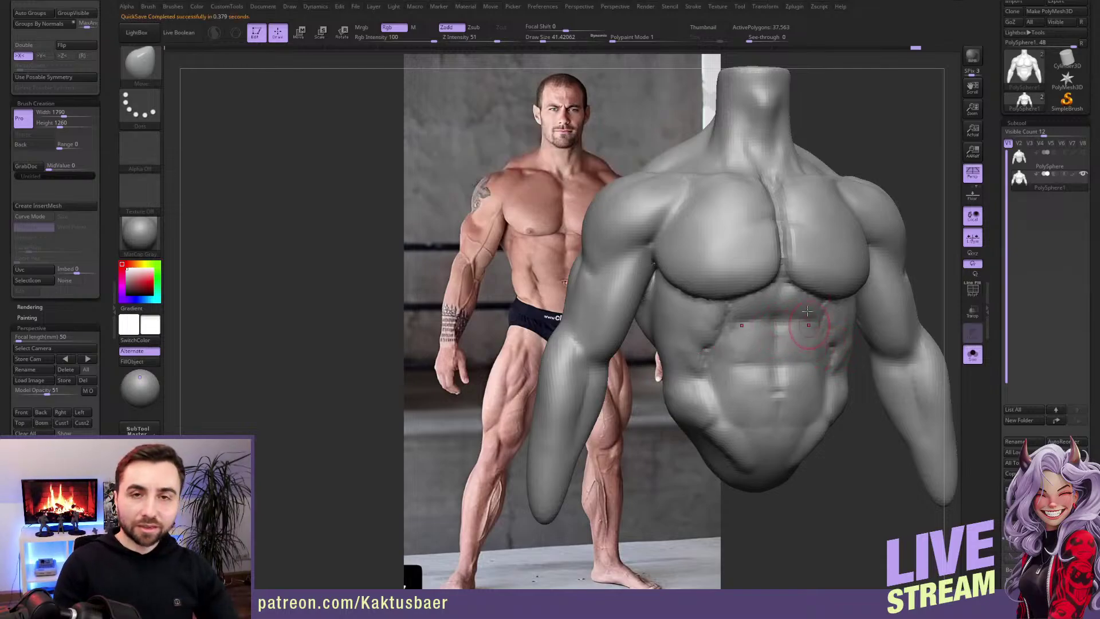
mouse_move(818, 311)
alt+right_down()
mouse_move(595, 341)
mouse_move(597, 353)
mouse_move(743, 367)
mouse_move(809, 361)
mouse_move(660, 369)
mouse_move(584, 344)
mouse_move(793, 367)
alt+right_up()
scroll(793, 366, up, 6)
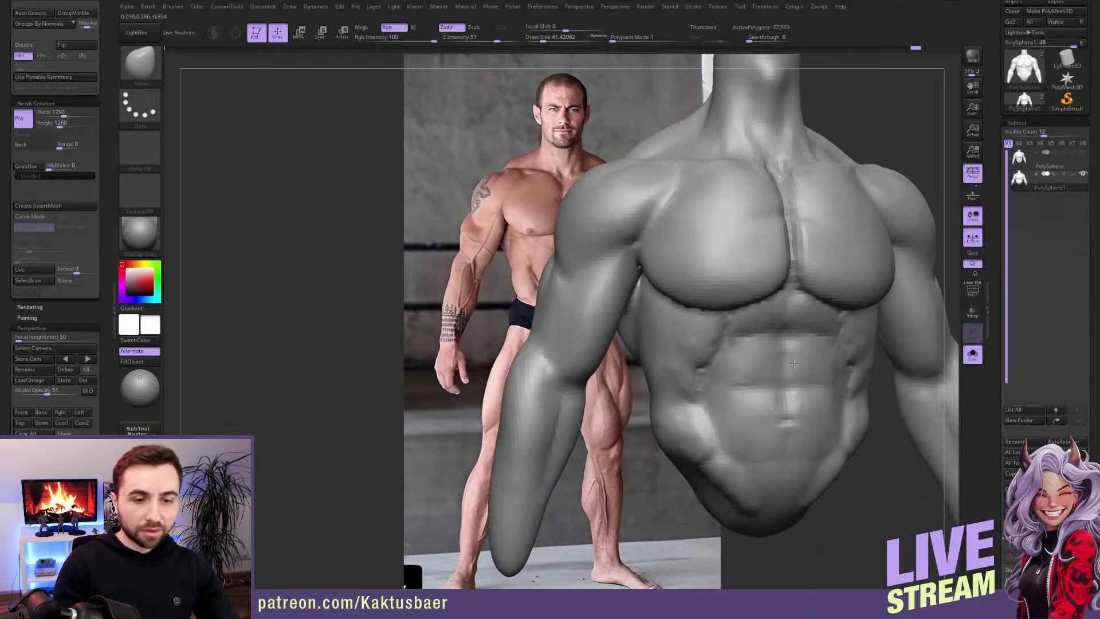
scroll(794, 363, down, 3)
scroll(740, 382, up, 1)
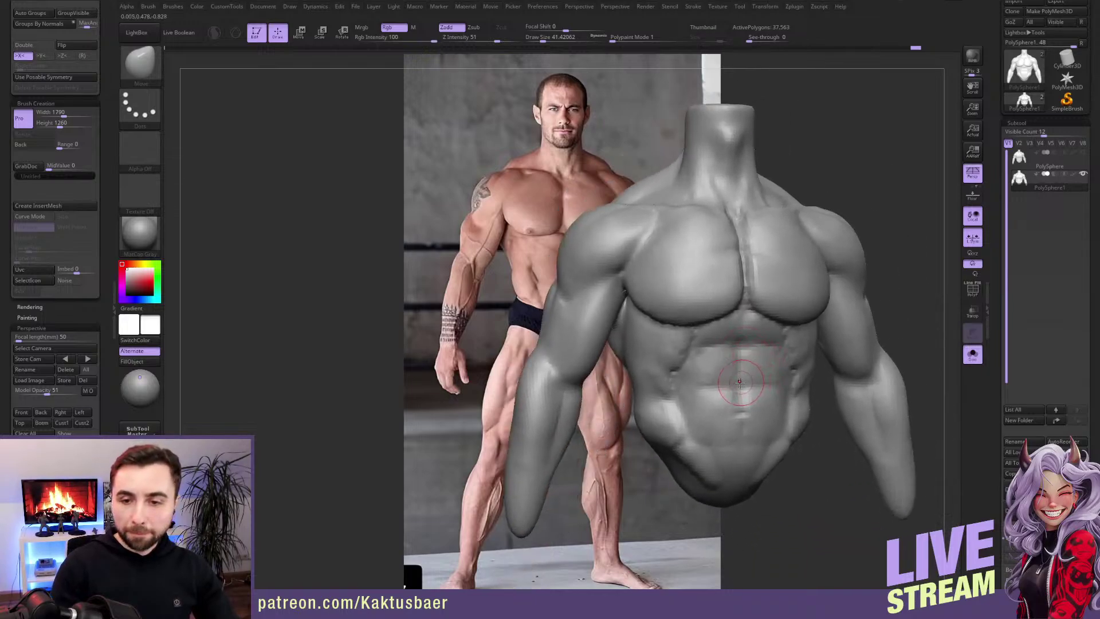
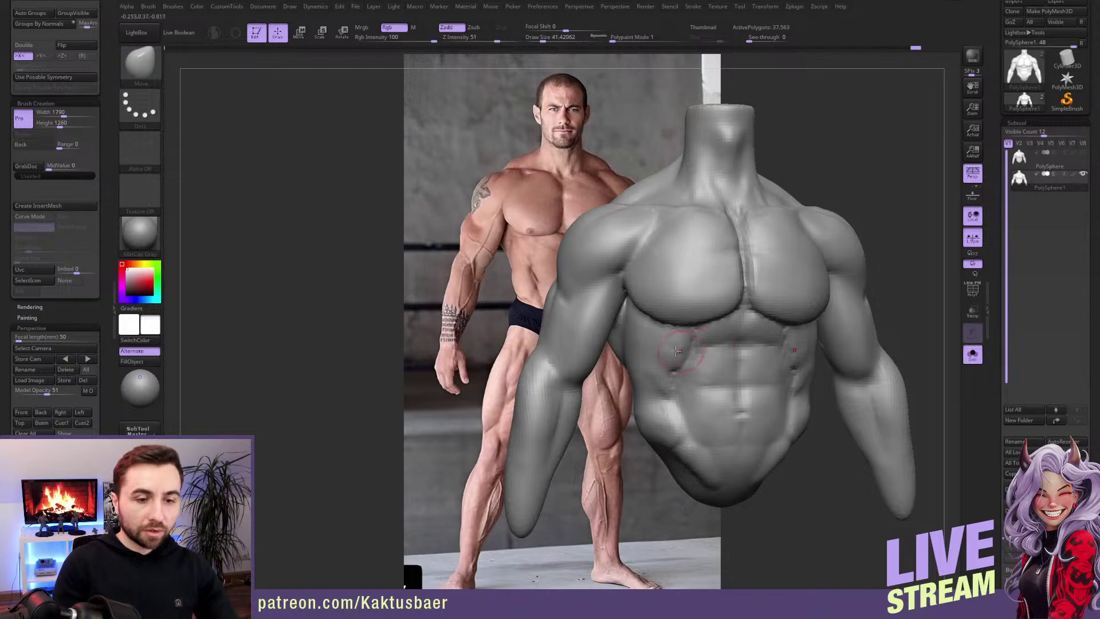
Step: Build up the obliques beside the lower abdomen with ClayBuildup at a draw size of about 29, and smooth the transitions
mouse_move(716, 344)
shift+right_down()
mouse_move(653, 337)
mouse_move(667, 362)
mouse_move(659, 357)
mouse_move(711, 355)
shift+right_up()
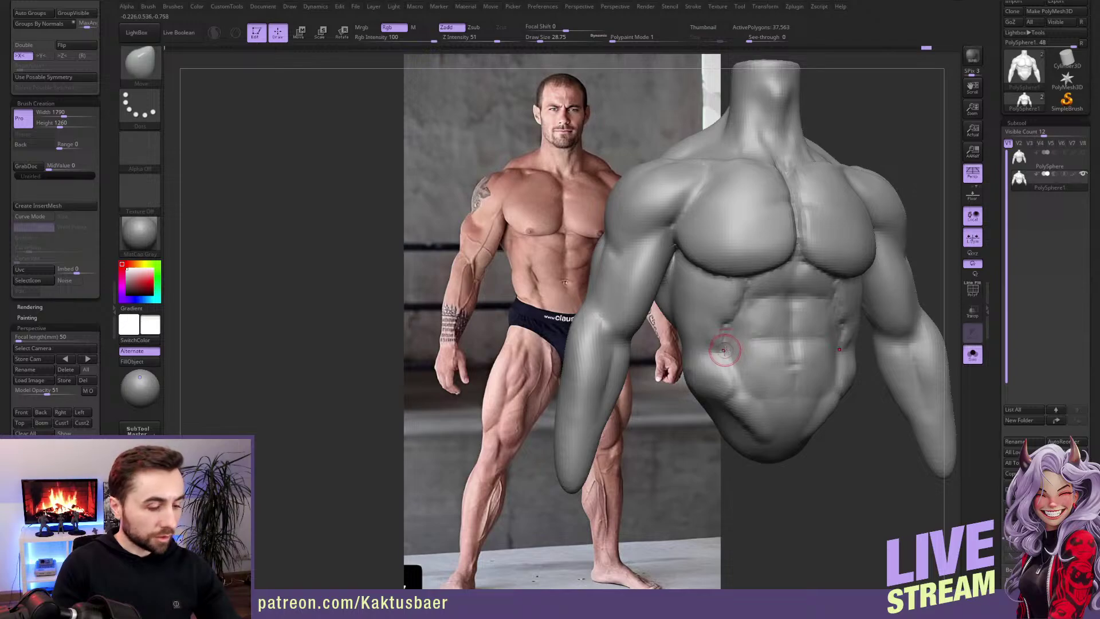
key(b)
key(c)
key(b)
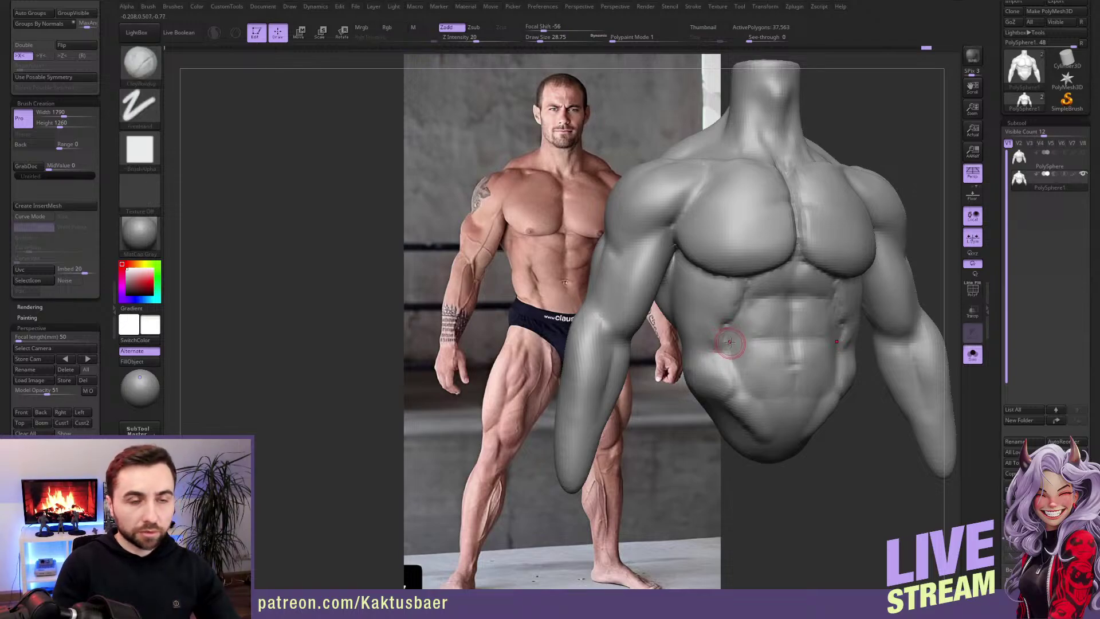
click(24, 414)
key(shift)
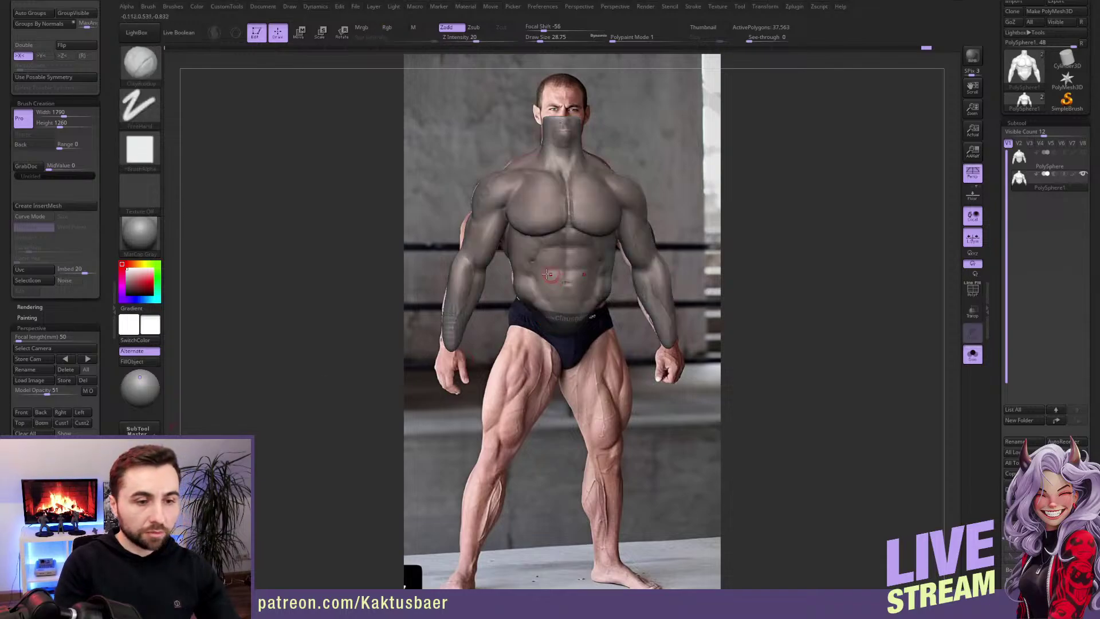
alt+right_drag(554, 286, 773, 319)
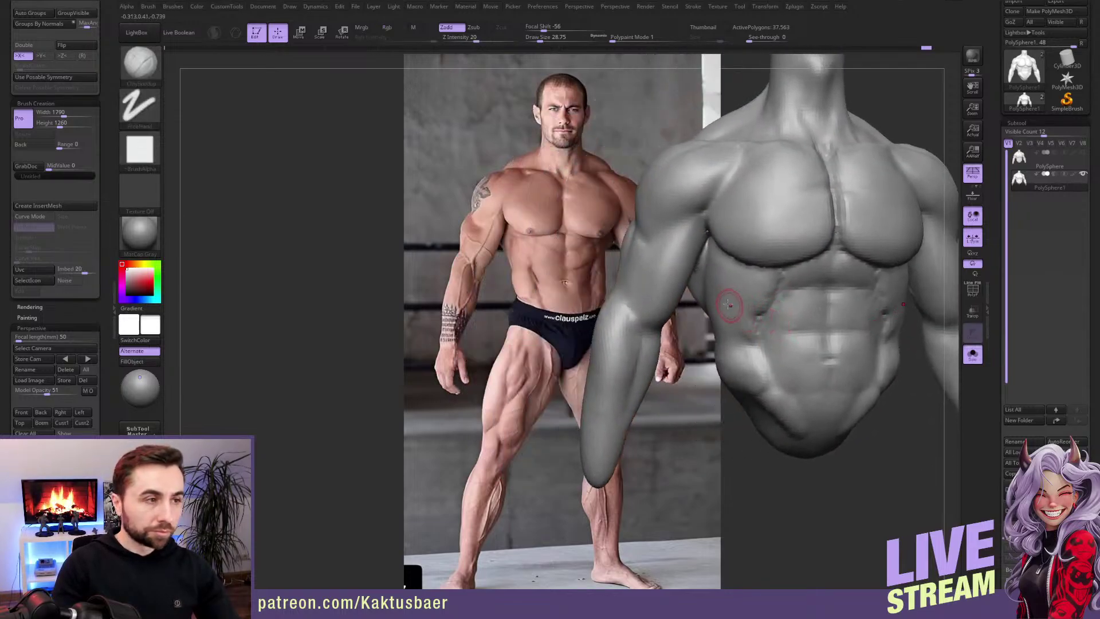
right_drag(730, 307, 737, 335)
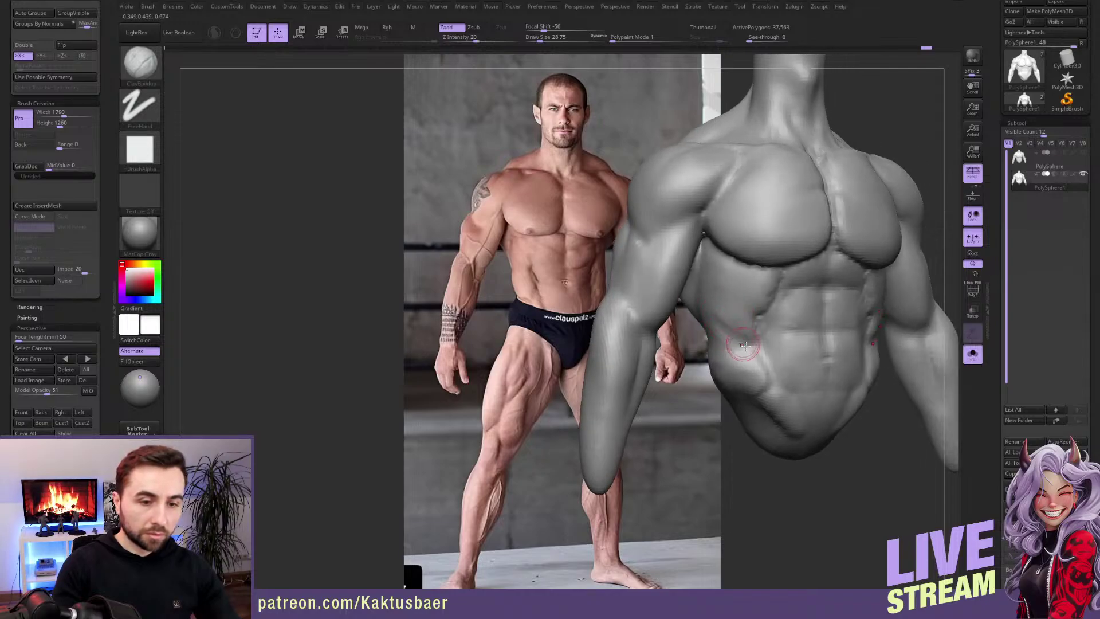
right_drag(736, 327, 736, 319)
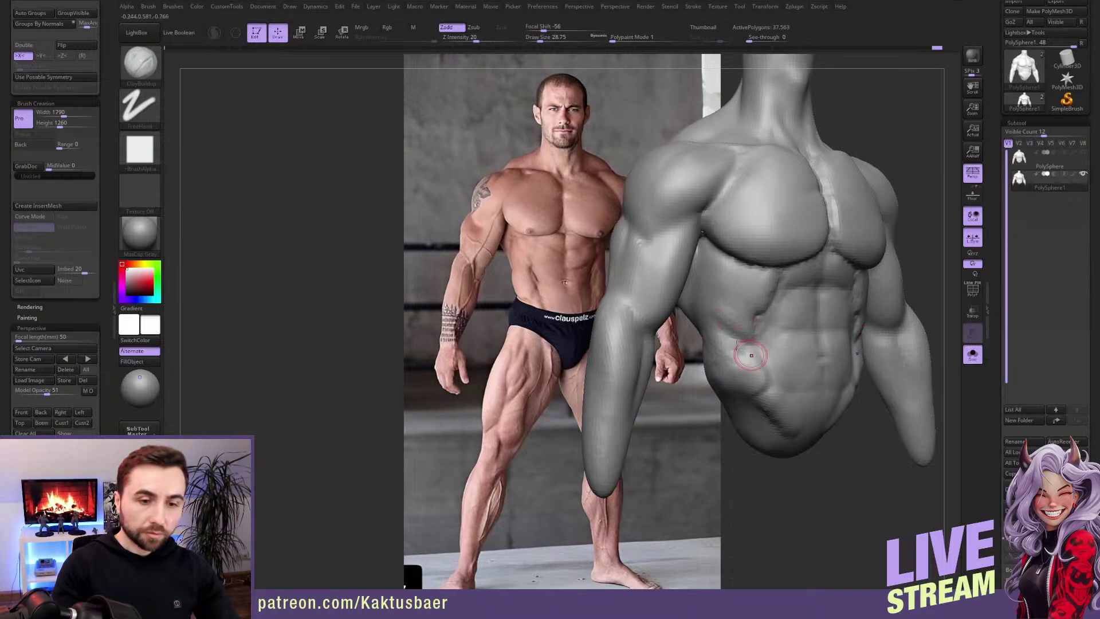
key(shift)
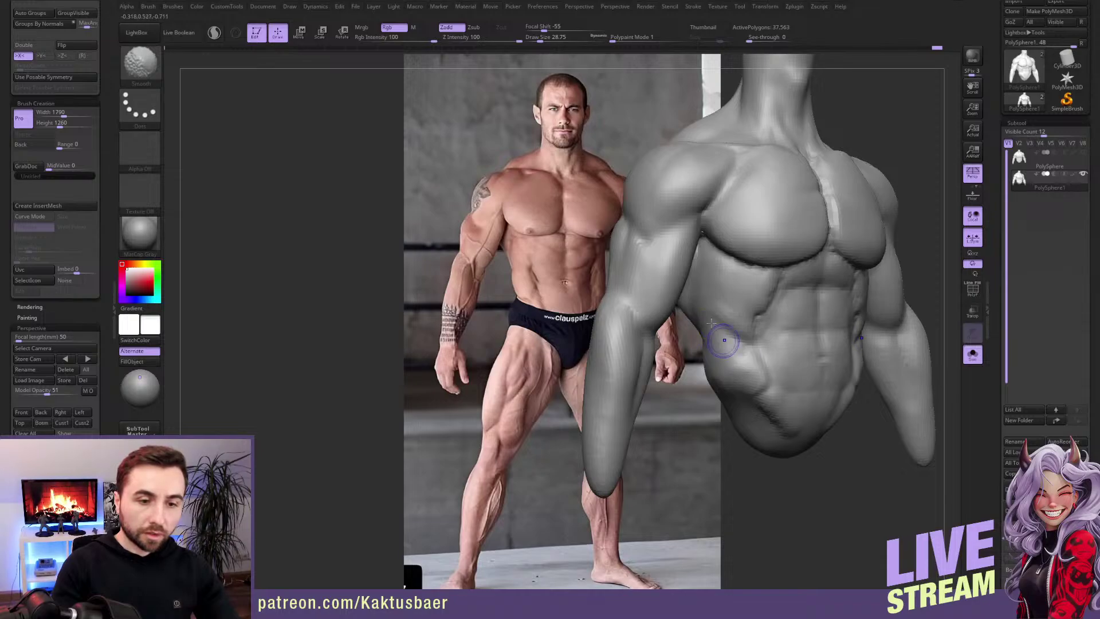
mouse_move(748, 320)
right_down()
mouse_move(758, 342)
mouse_move(726, 318)
right_up()
key(shift)
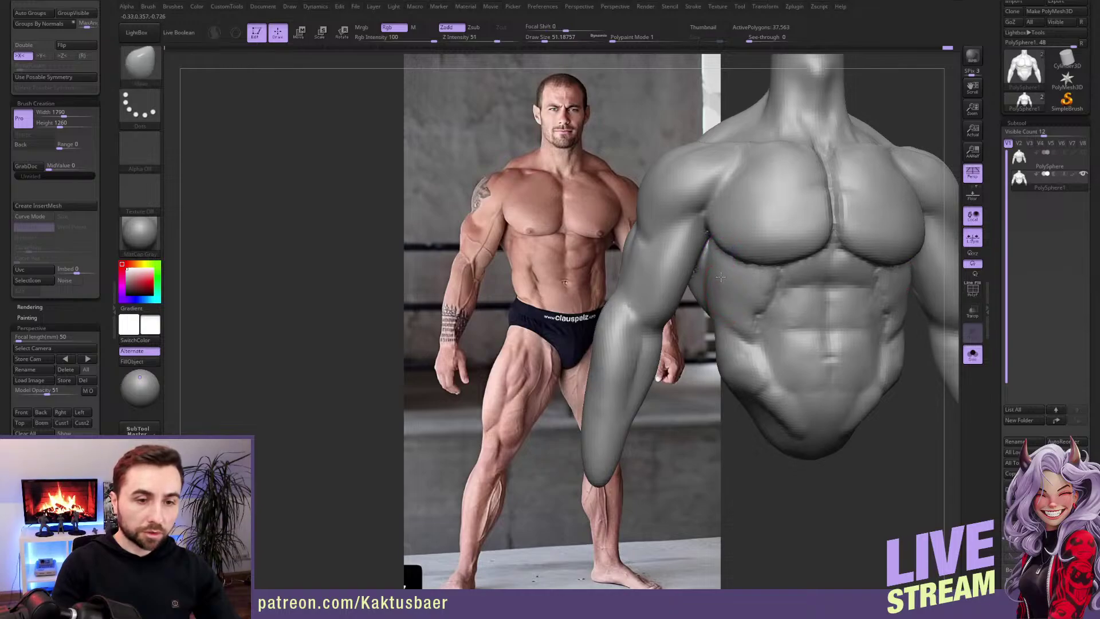
Step: Refine the oblique and waist contours with the Move brush, reducing the draw size from about 51 to 25
ctrl+right_drag(716, 265, 726, 316)
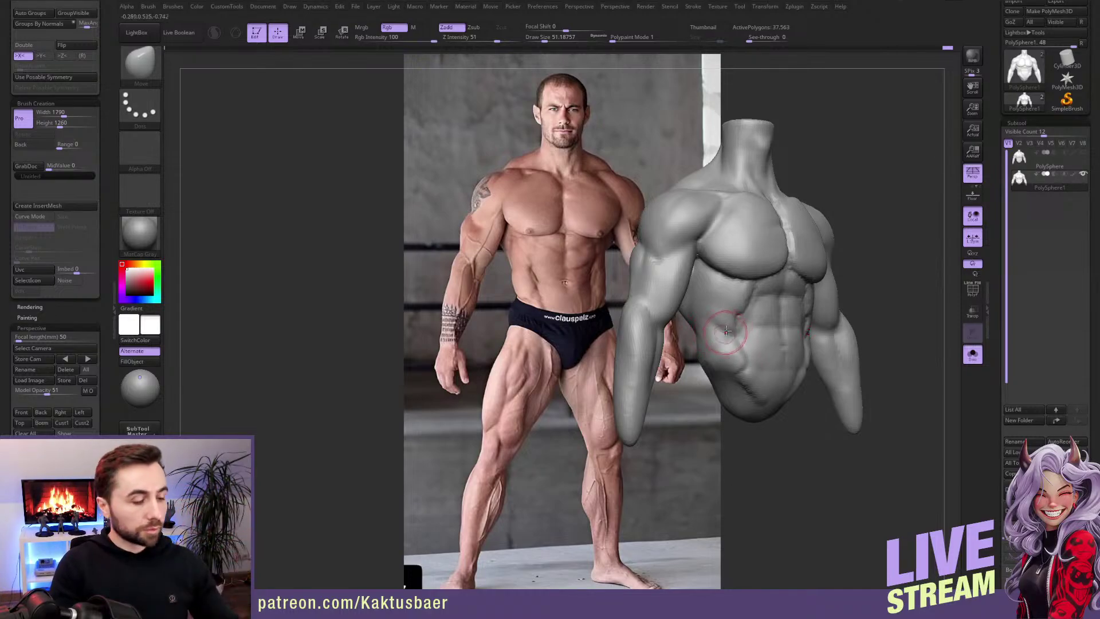
key(s)
drag(761, 320, 754, 319)
ctrl+right_drag(757, 319, 759, 338)
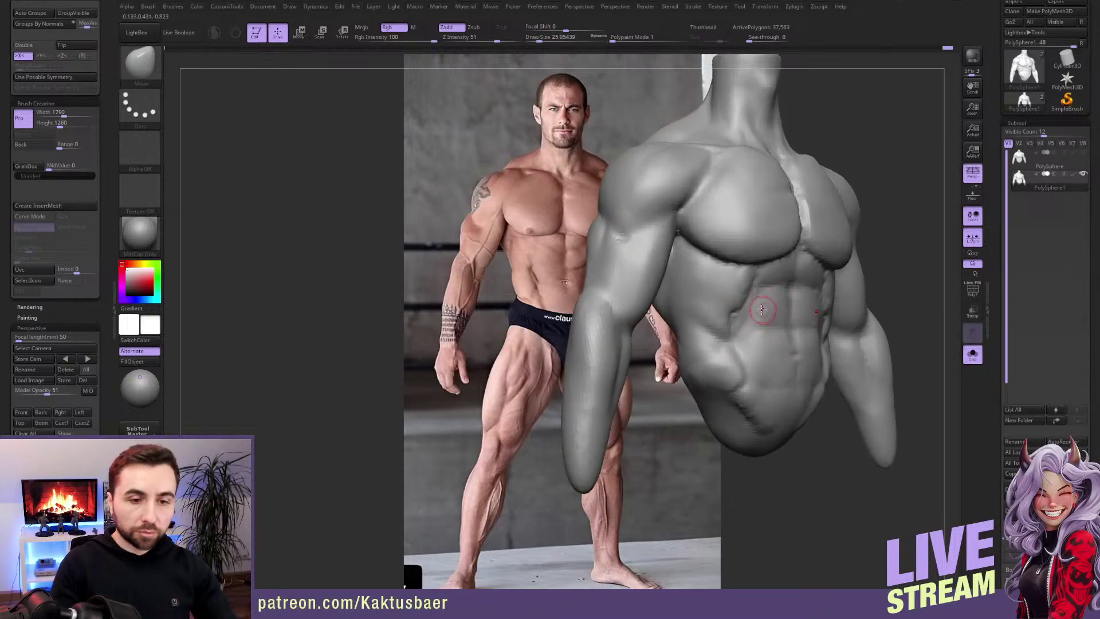
Step: Shape the upper abdominal separations with ClayBuildup at draw sizes of about 17 to 29, undoing one stroke, and smooth beneath the chest
key(b)
key(c)
key(b)
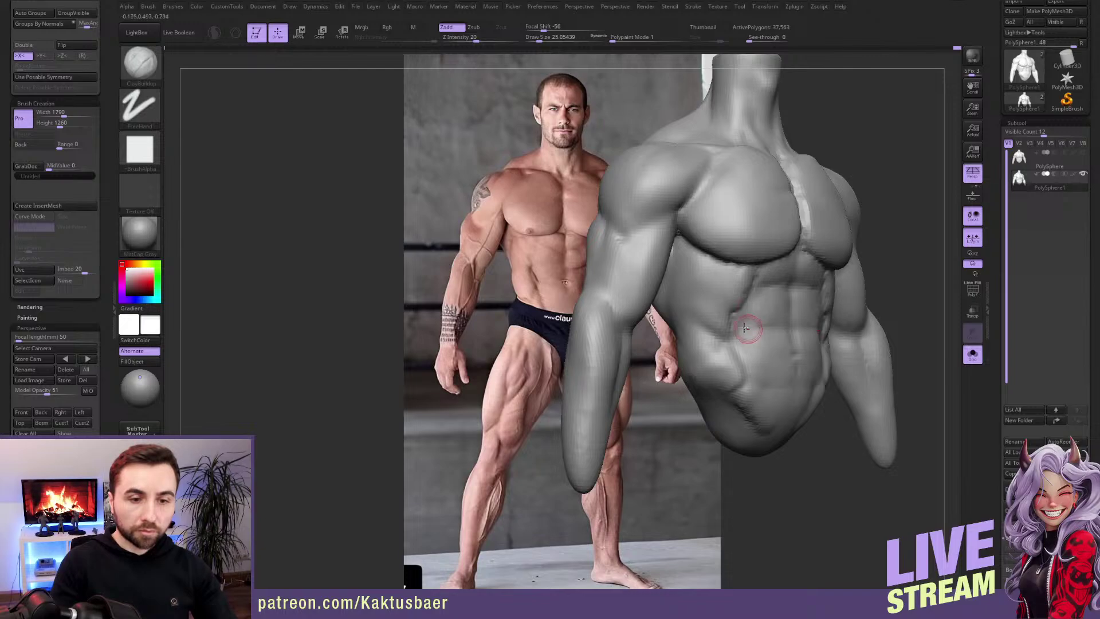
key(ctrl+z)
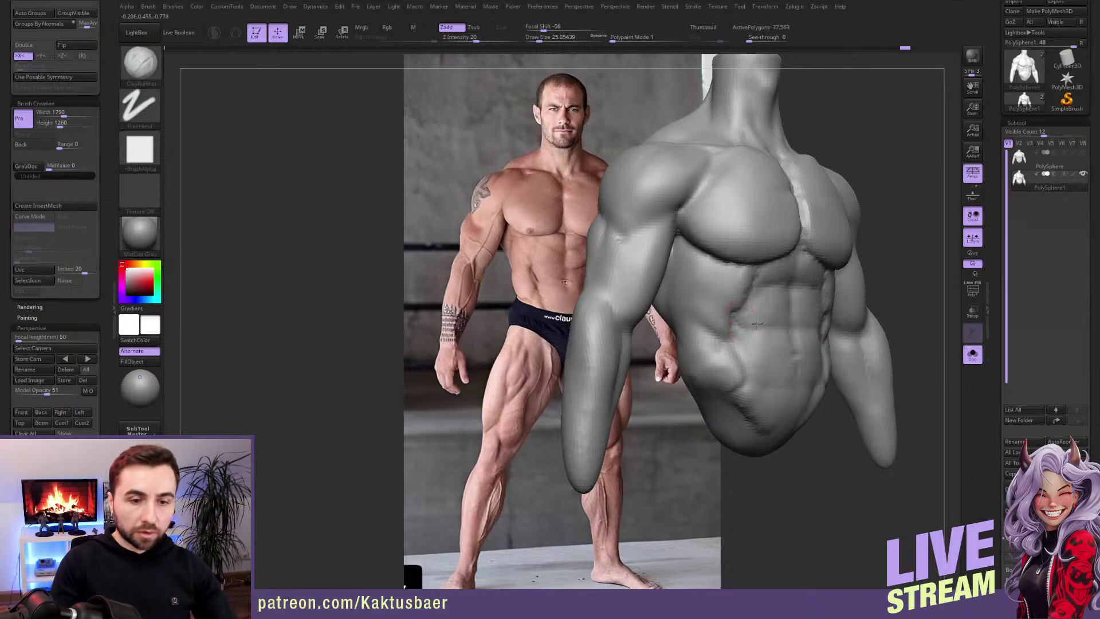
mouse_move(741, 317)
right_down()
mouse_move(766, 317)
mouse_move(761, 294)
right_up()
key([)
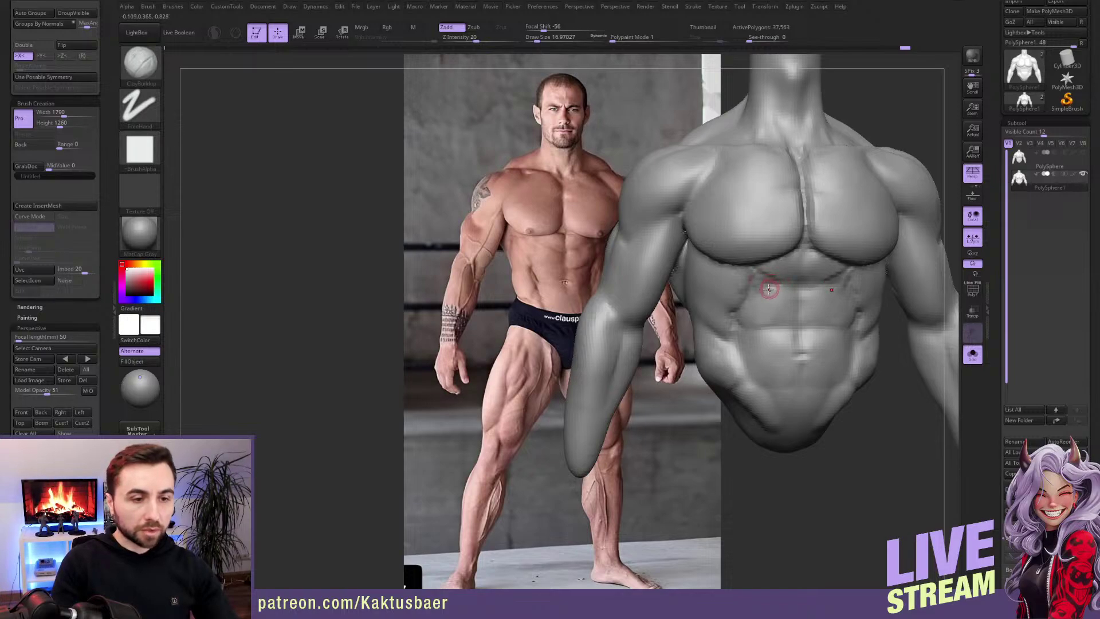
key(])
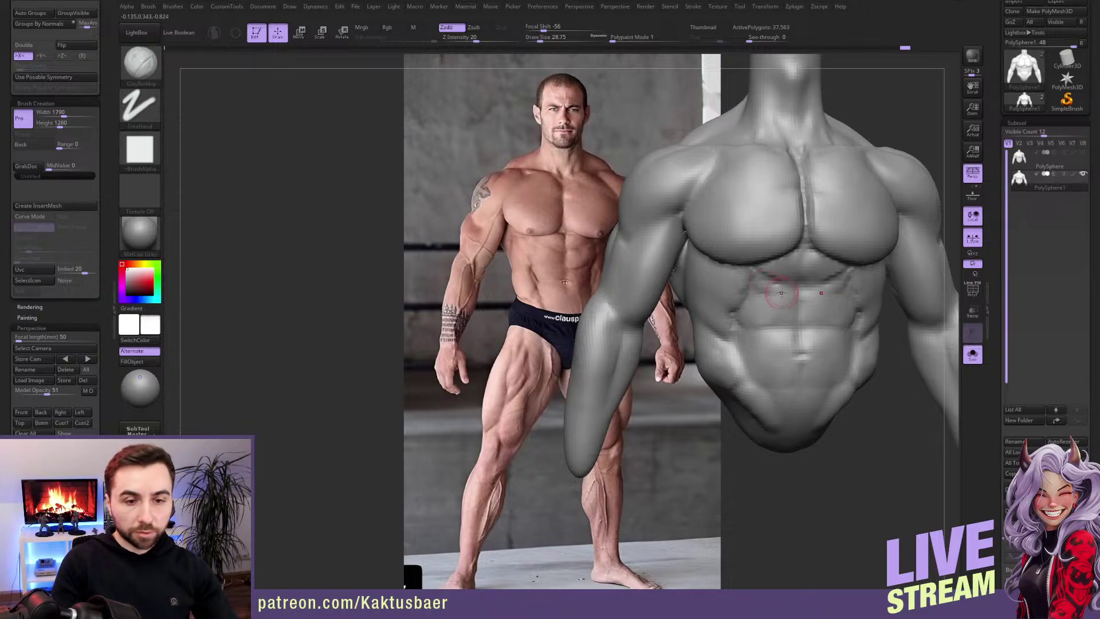
shift+drag(761, 278, 804, 273)
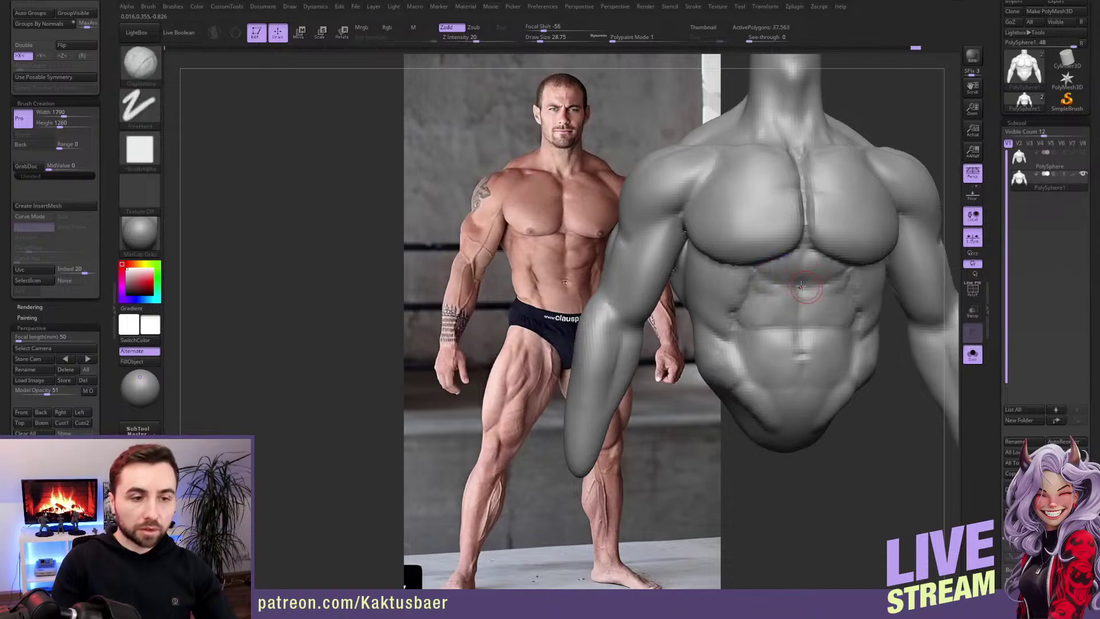
Step: Carve the abdominal center line just below the sternum with DamStandard at a draw size of about 23
key([)
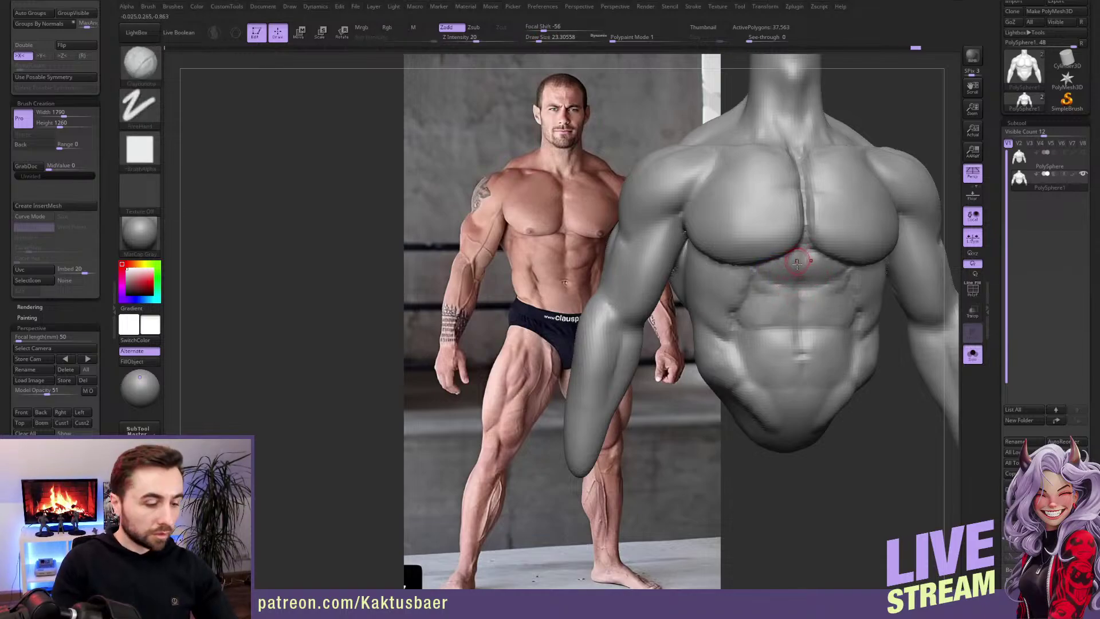
key(b)
key(d)
key(s)
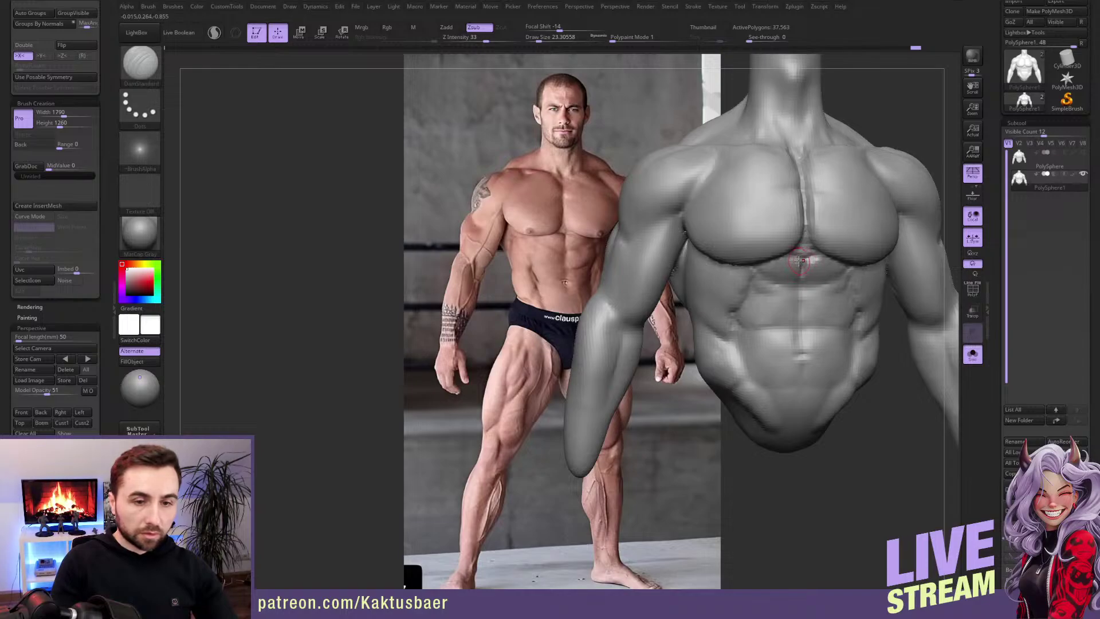
Step: Define the upper and middle abdominal blocks with ClayBuildup at a draw size of about 23, and smooth them
key(b)
key(c)
key(b)
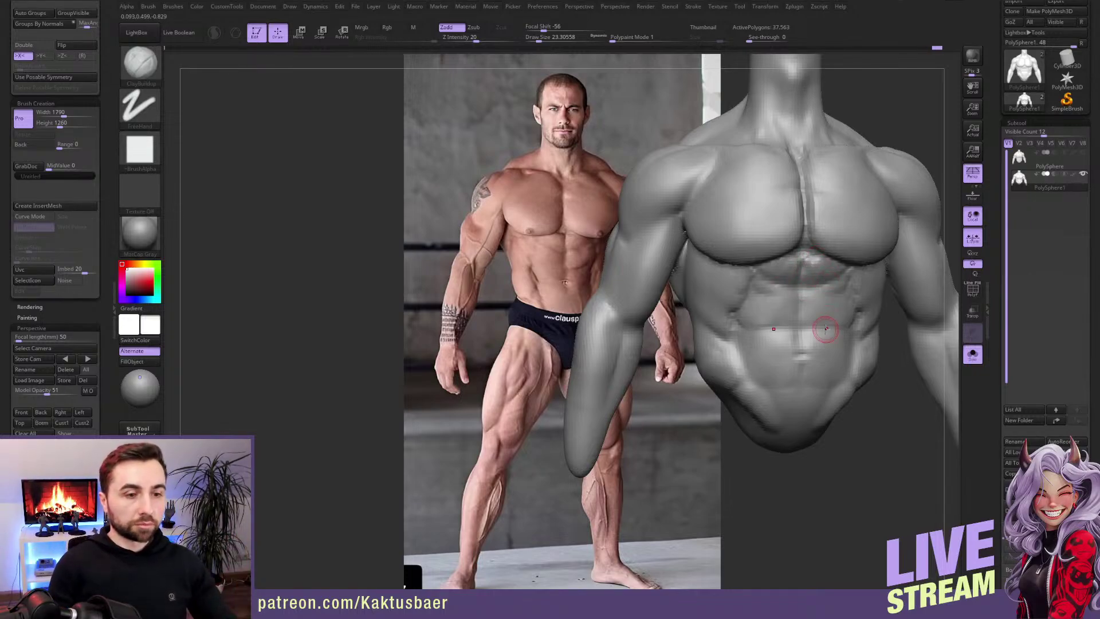
right_drag(792, 288, 807, 275)
key(shift)
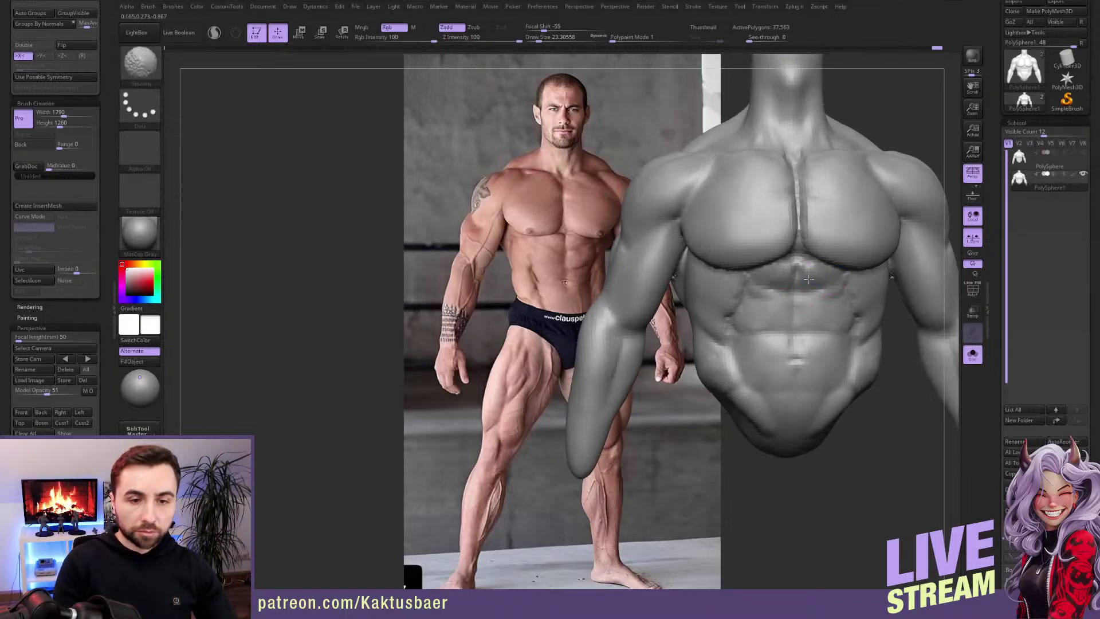
right_drag(810, 279, 821, 284)
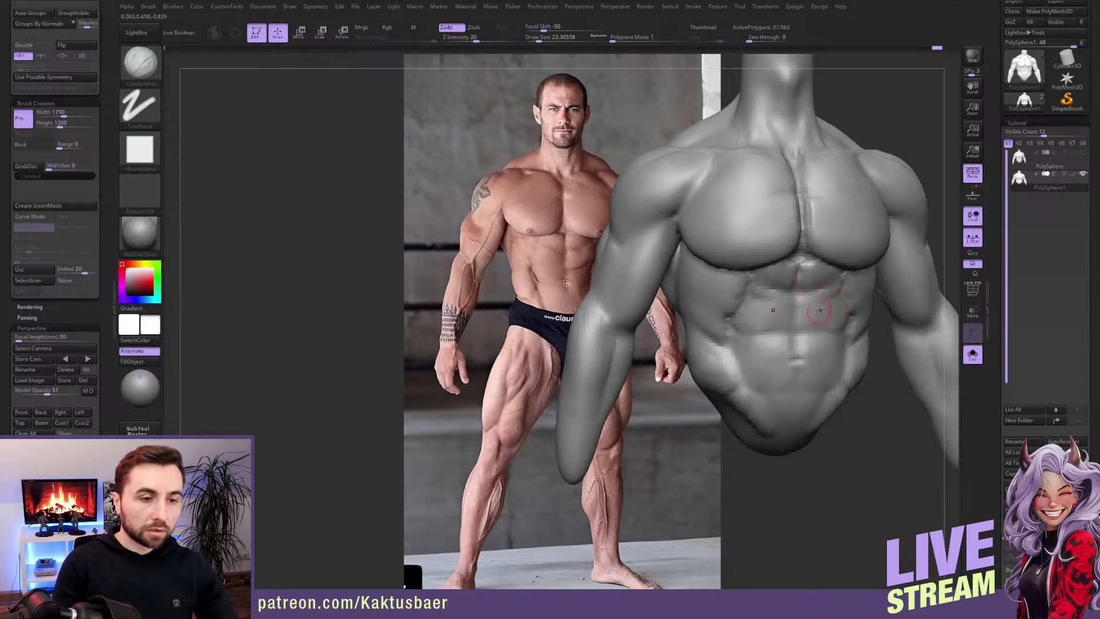
right_drag(818, 309, 835, 295)
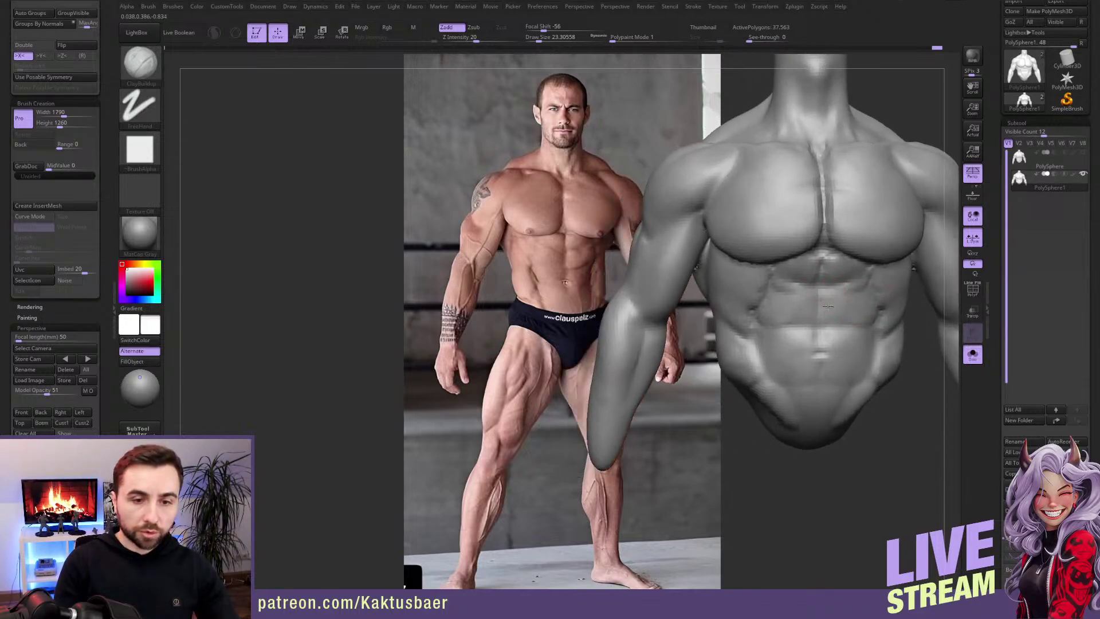
drag(843, 317, 847, 302)
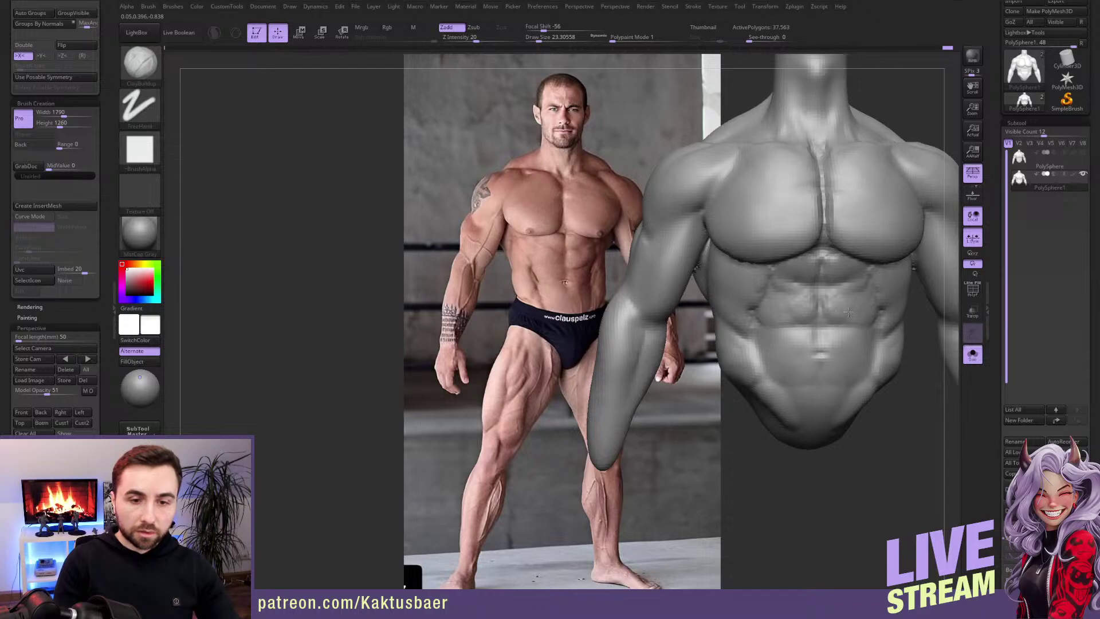
mouse_move(848, 312)
mouse_down()
mouse_move(849, 297)
mouse_move(850, 359)
mouse_up()
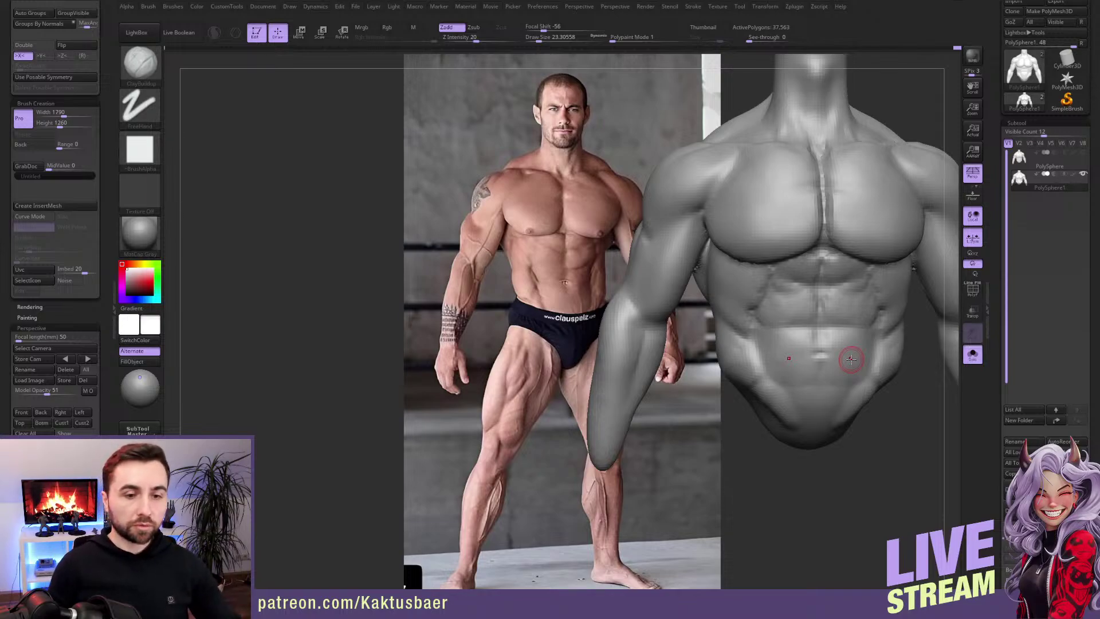
Step: Reshape the outer edges of the abs and adjoining obliques with the Move brush at draw sizes of about 23 to 54
key(b)
key(m)
key(v)
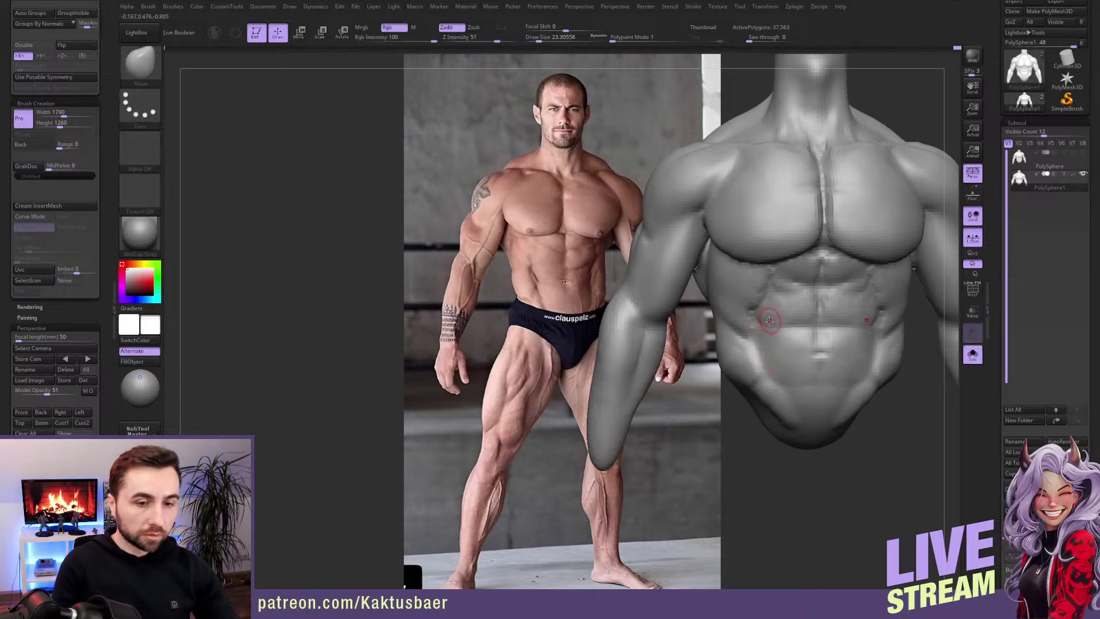
right_drag(769, 321, 756, 327)
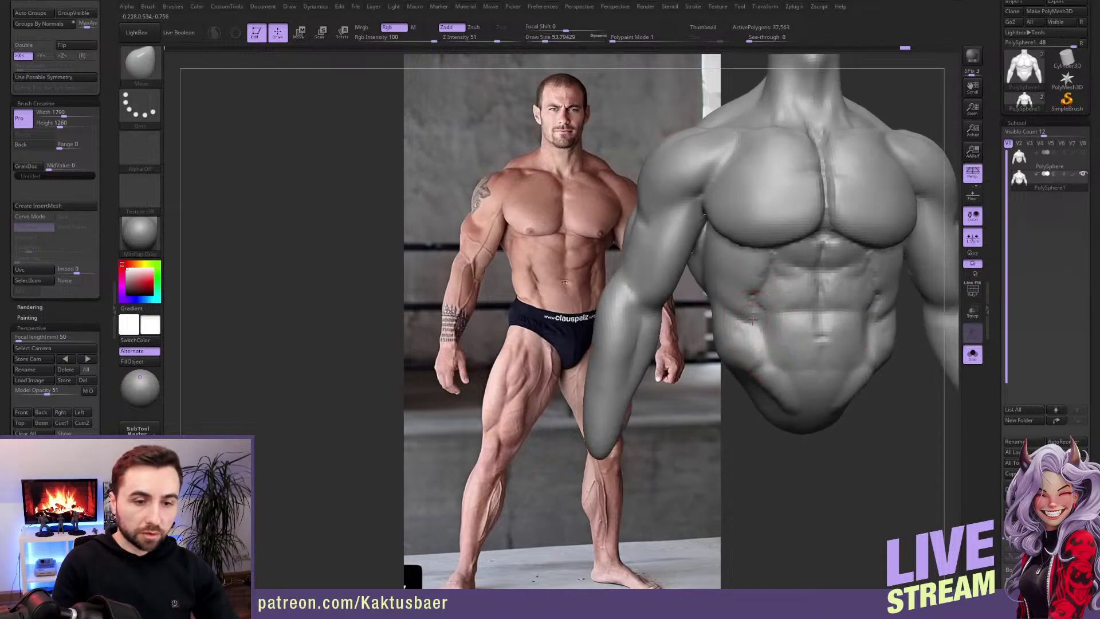
drag(753, 319, 749, 321)
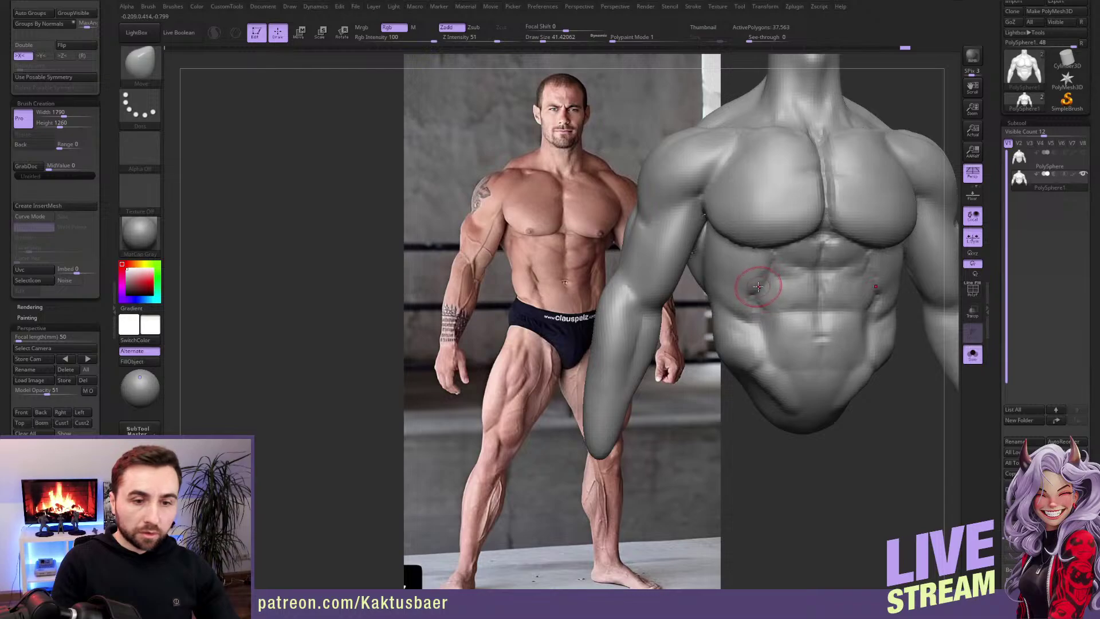
Step: Adjust the upper abdomen and lower chest profile in side view with the Move brush at draw sizes of about 74 to 77
right_drag(758, 287, 774, 277)
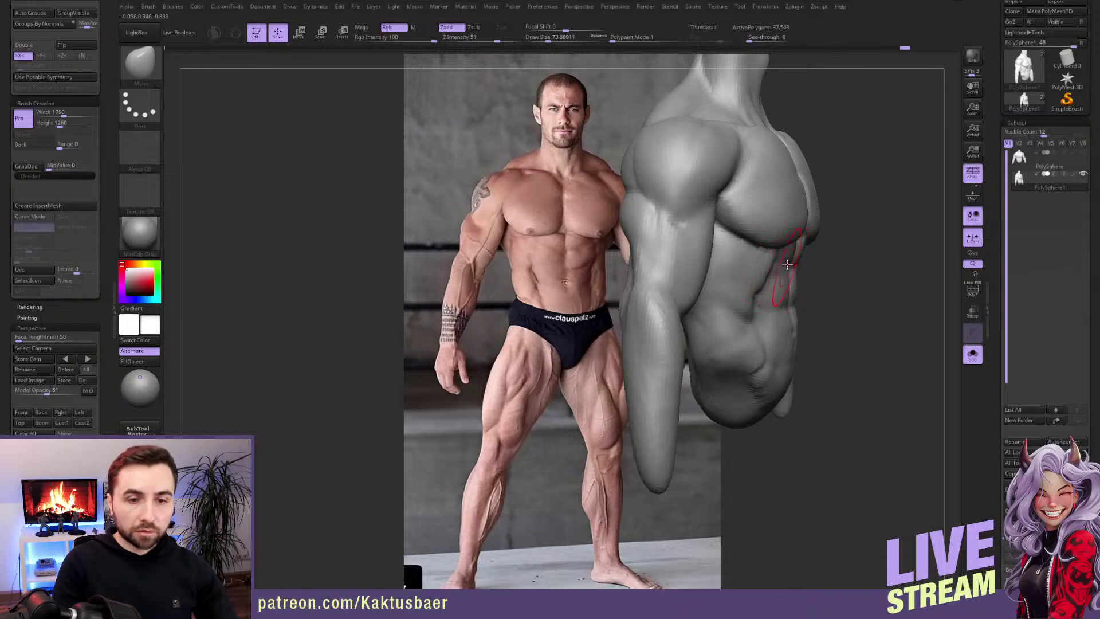
right_drag(787, 265, 788, 260)
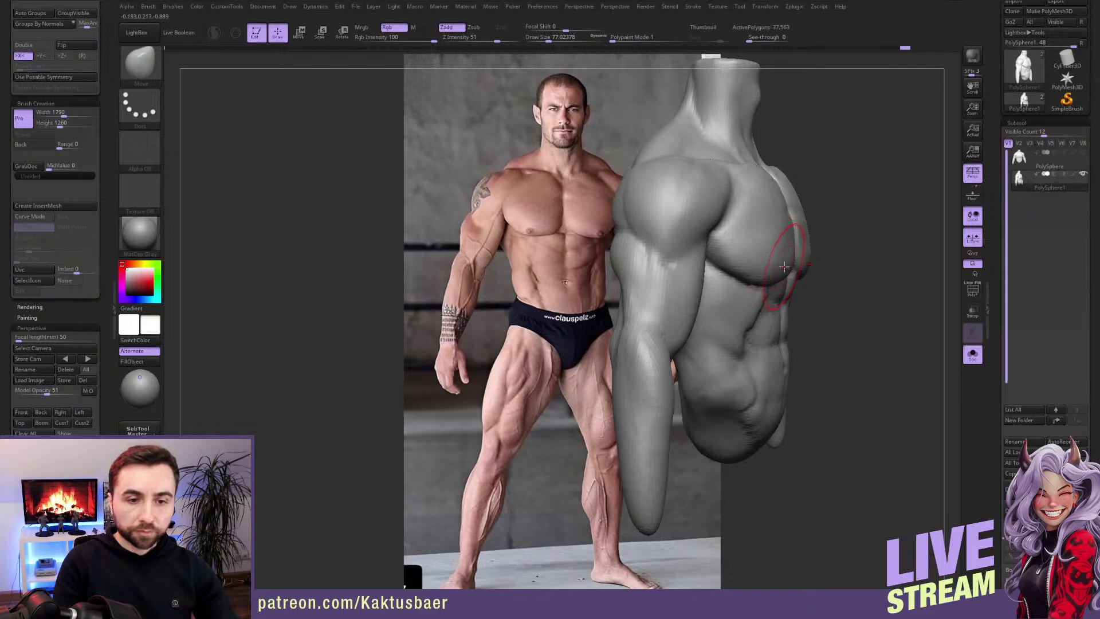
right_drag(784, 267, 769, 262)
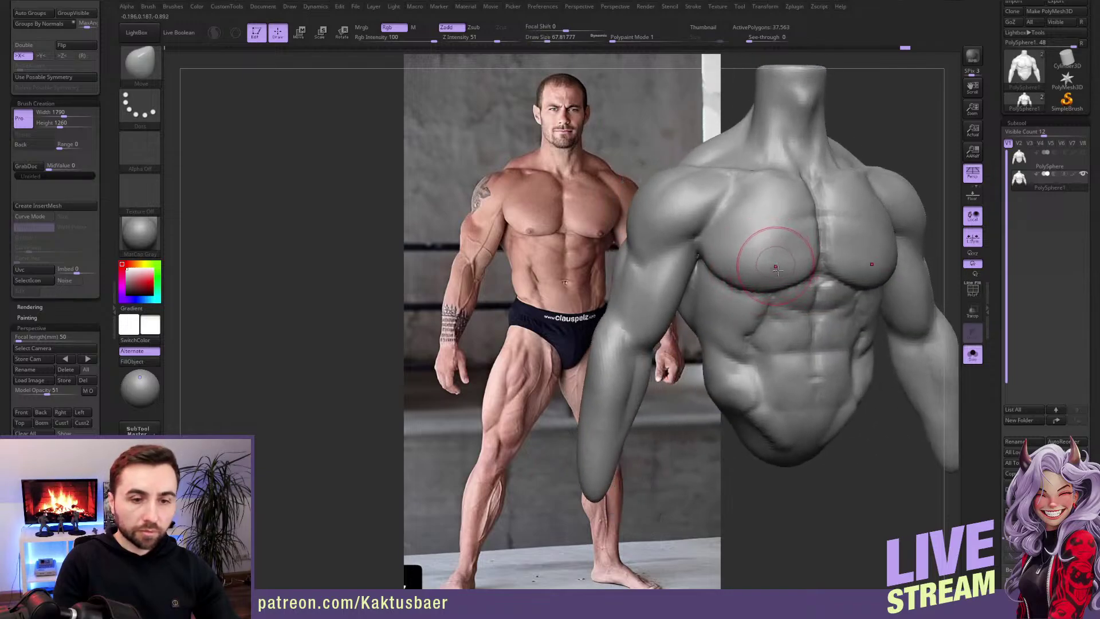
Step: Puff up the inner and lower chest muscles with the Inflat brush at a draw size of about 68, and smooth them at about 41
key(b)
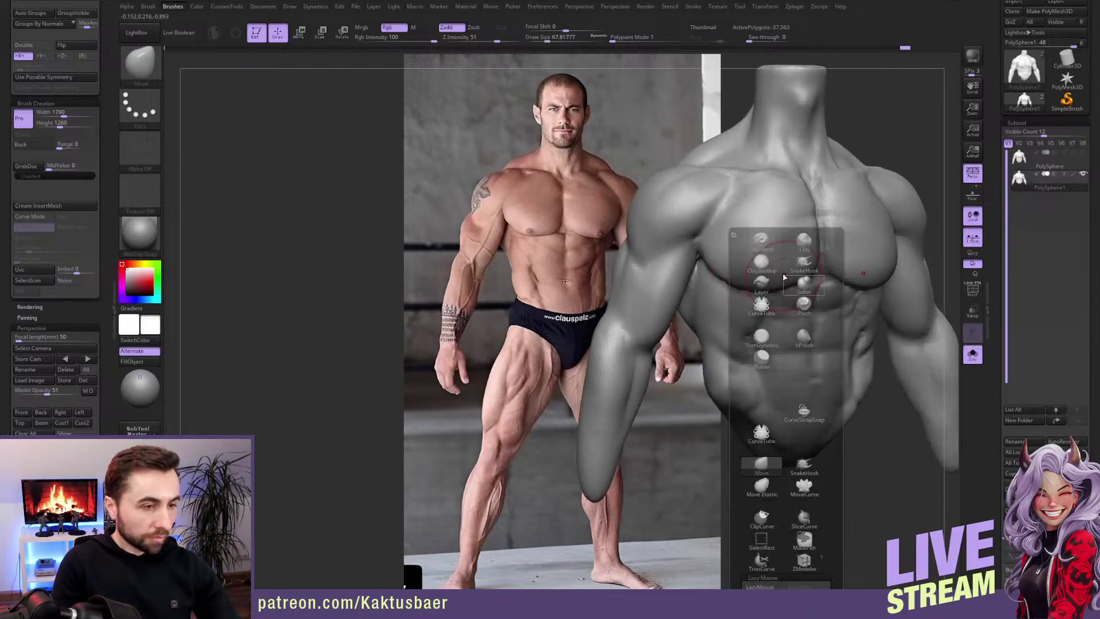
click(804, 337)
right_drag(804, 337, 803, 247)
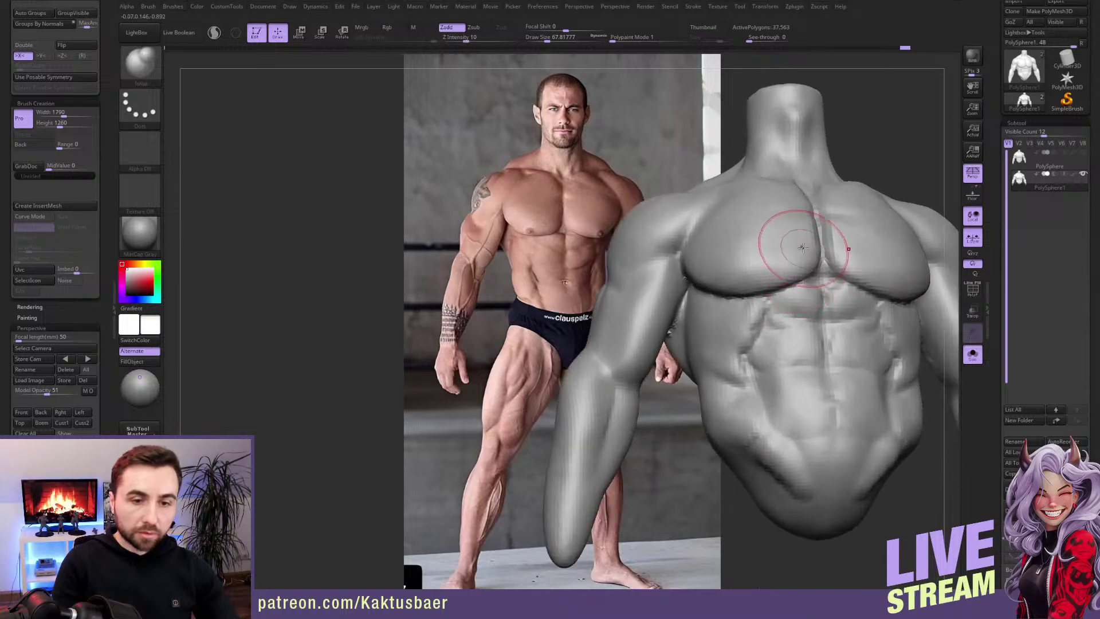
drag(803, 248, 814, 223)
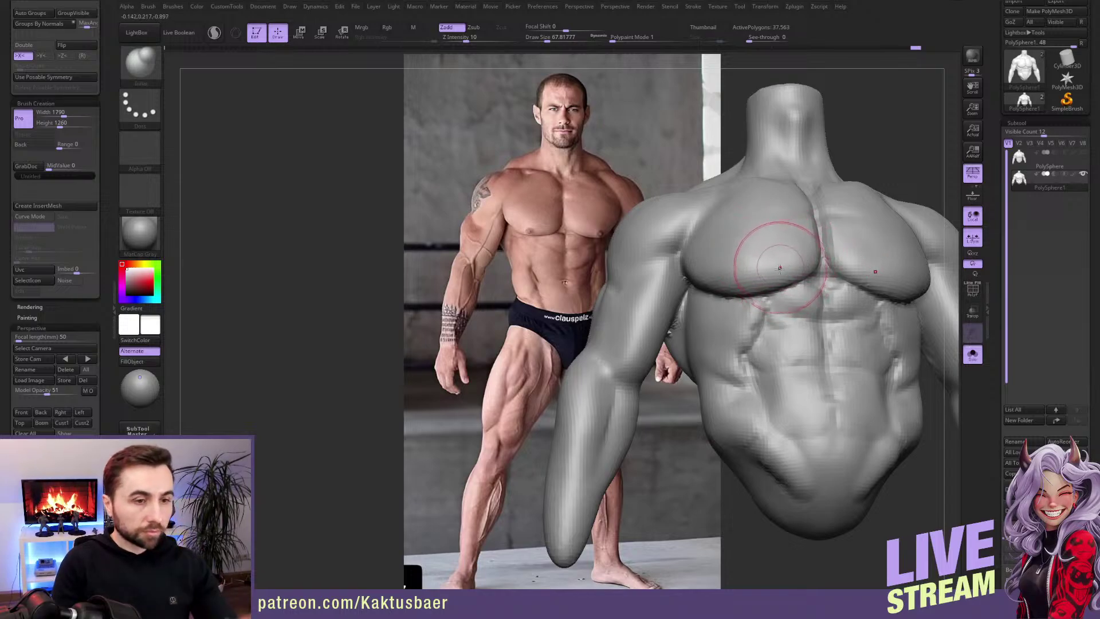
mouse_move(779, 269)
right_down()
mouse_move(786, 276)
mouse_move(794, 235)
mouse_move(790, 257)
right_up()
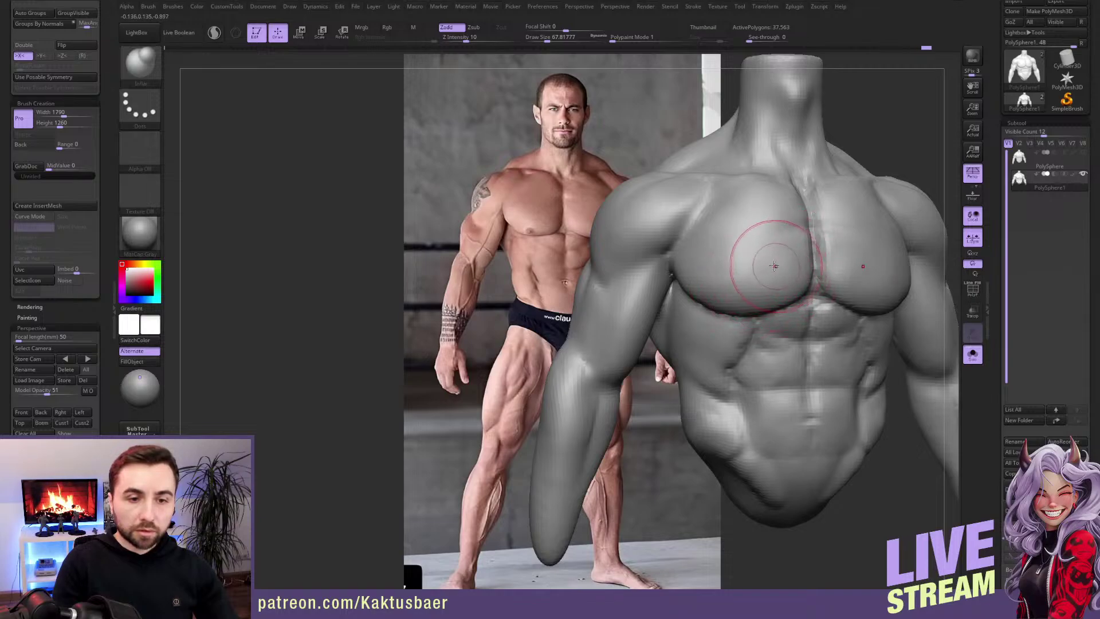
key(shift)
mouse_move(781, 265)
shift+mouse_down()
mouse_move(745, 275)
mouse_move(749, 287)
shift+mouse_up()
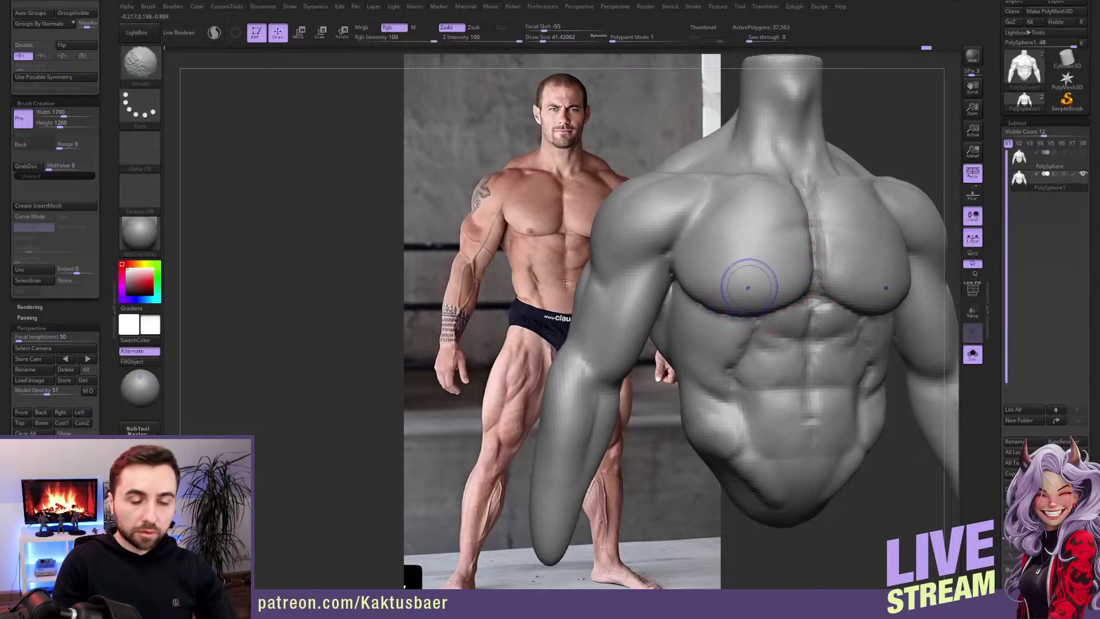
ctrl+right_drag(793, 338, 802, 293)
mouse_move(802, 293)
alt+right_down()
mouse_move(778, 314)
mouse_move(754, 312)
alt+right_up()
shift+drag(864, 283, 870, 297)
mouse_move(837, 301)
right_down()
mouse_move(850, 302)
mouse_move(825, 327)
right_up()
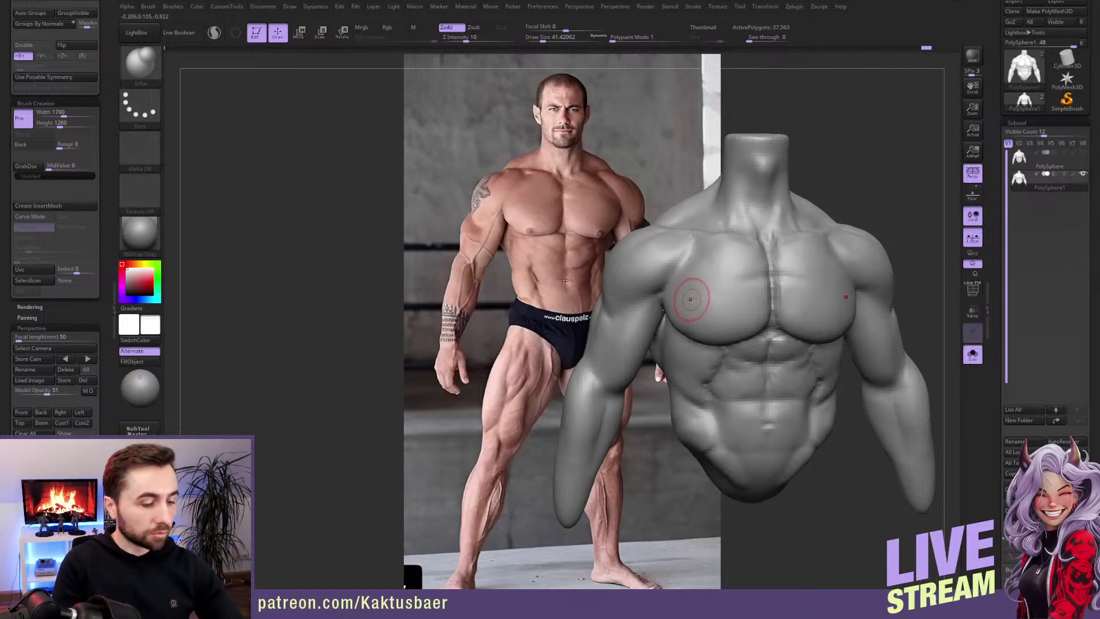
Step: Build up the chest muscles with ClayBuildup at a draw size of about 54, and smooth them at about 33
key(b)
key(c)
key(b)
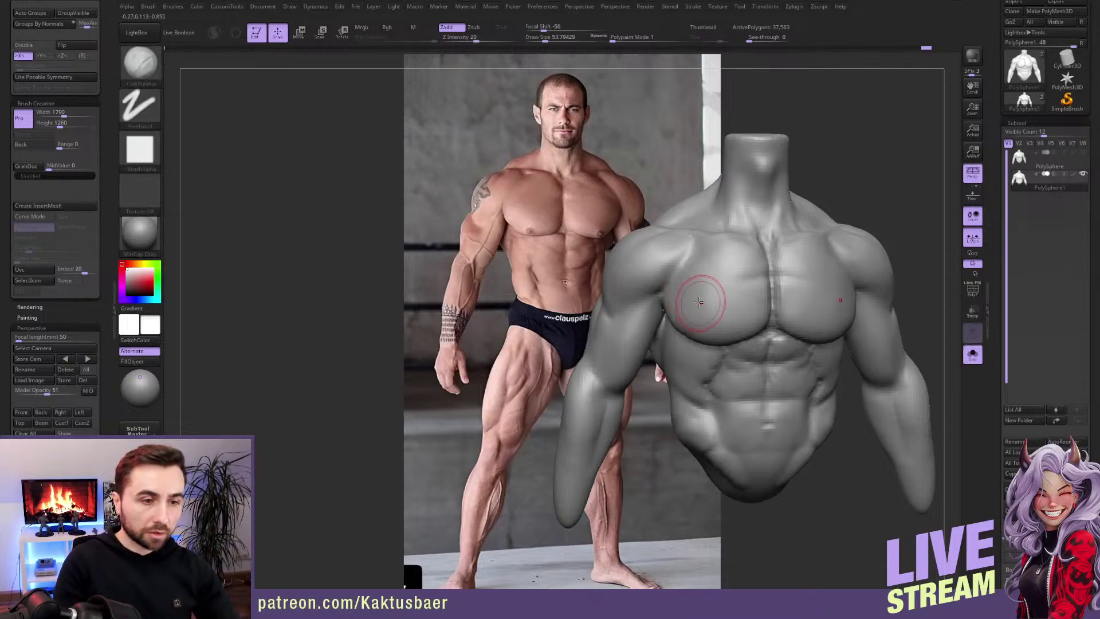
key(bracketright)
mouse_move(708, 297)
mouse_down()
mouse_move(699, 290)
mouse_move(695, 300)
mouse_move(693, 275)
mouse_move(691, 317)
mouse_move(707, 252)
mouse_up()
key(bracketleft)
key(bracketleft)
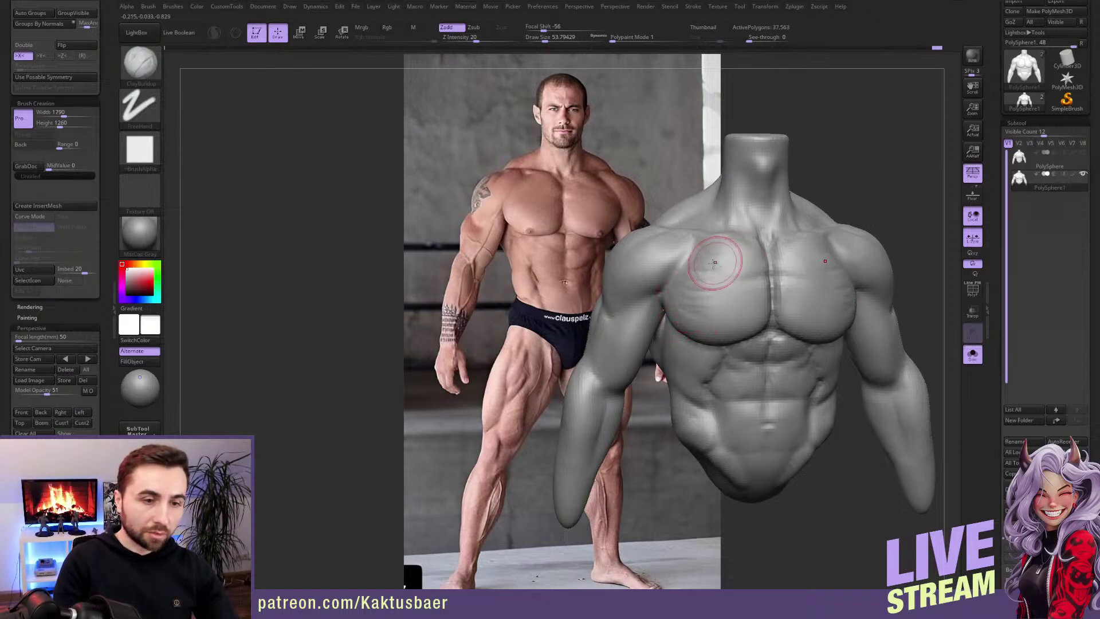
right_drag(712, 262, 698, 270)
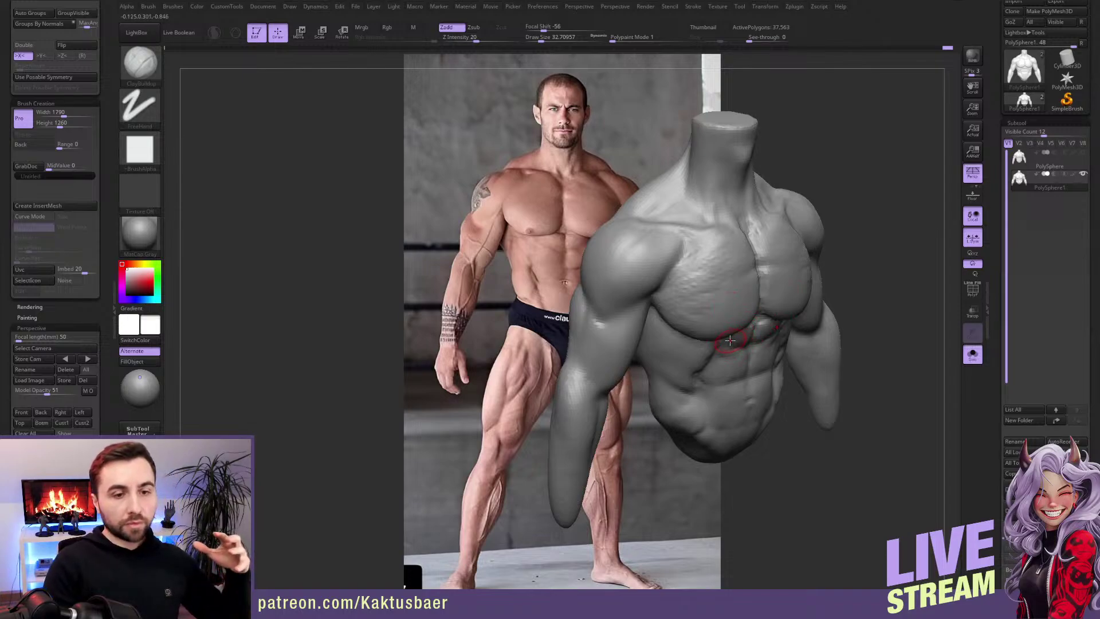
mouse_move(714, 297)
right_down()
mouse_move(726, 315)
mouse_move(709, 289)
right_up()
key(shift)
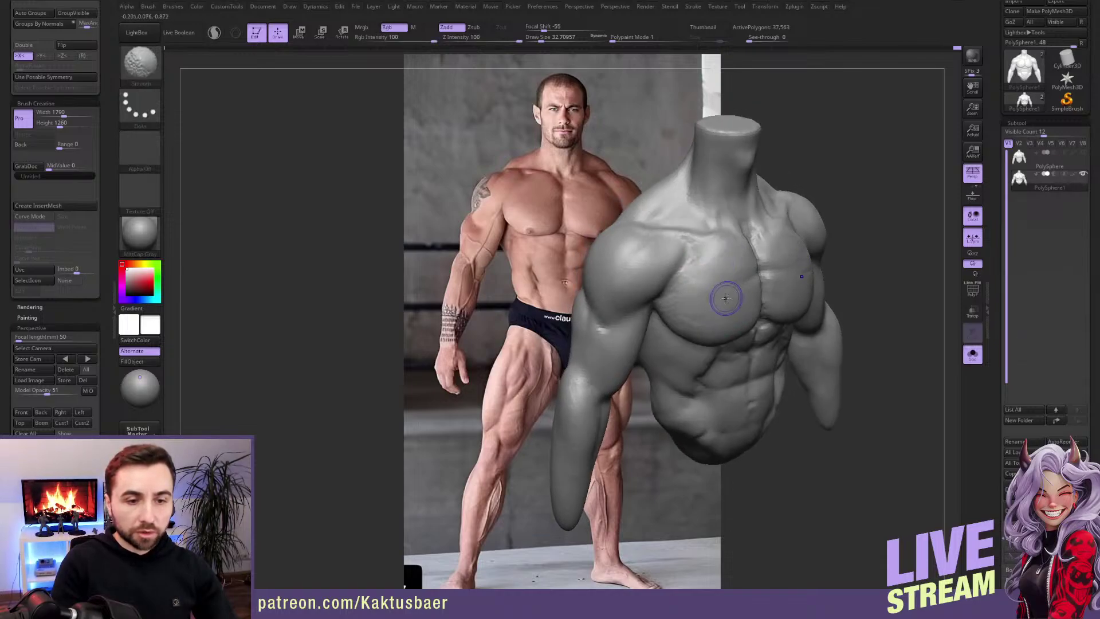
mouse_move(726, 298)
shift+mouse_down()
mouse_move(692, 309)
mouse_move(719, 270)
shift+mouse_up()
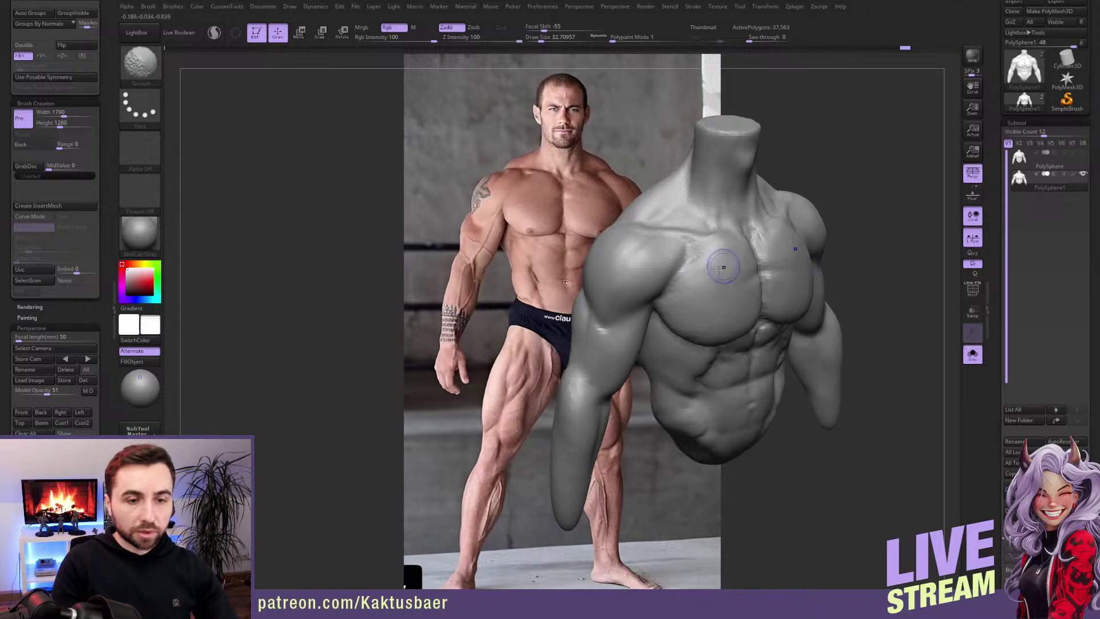
Step: Blend the transition between the front shoulder and upper chest with ClayBuildup and Smooth at a draw size of about 33
mouse_move(719, 273)
right_down()
mouse_move(702, 297)
mouse_move(673, 294)
right_up()
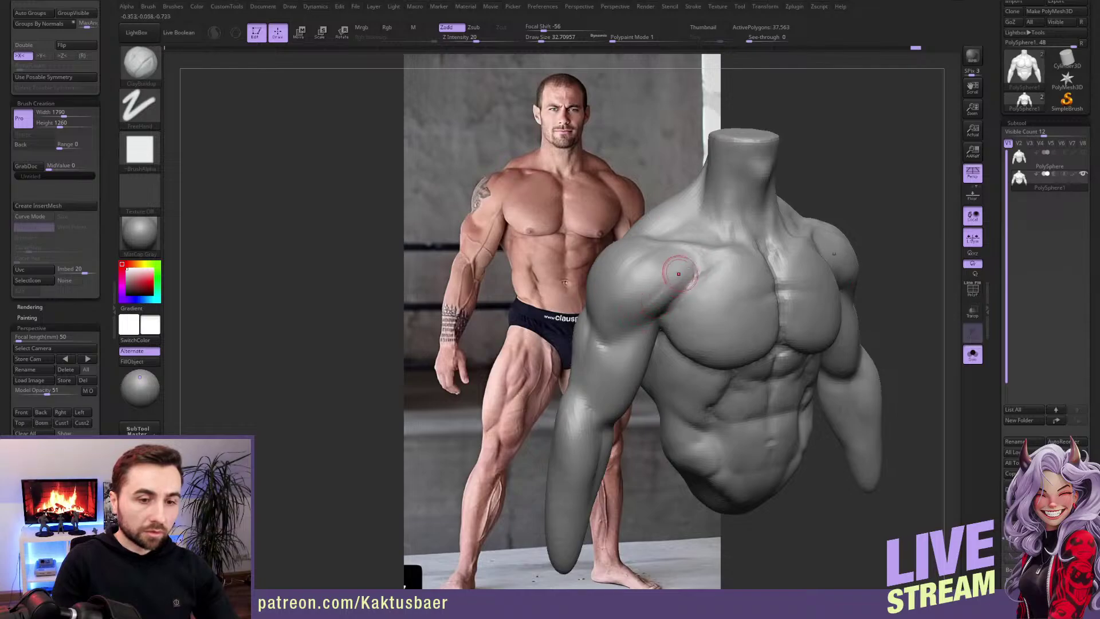
key(shift)
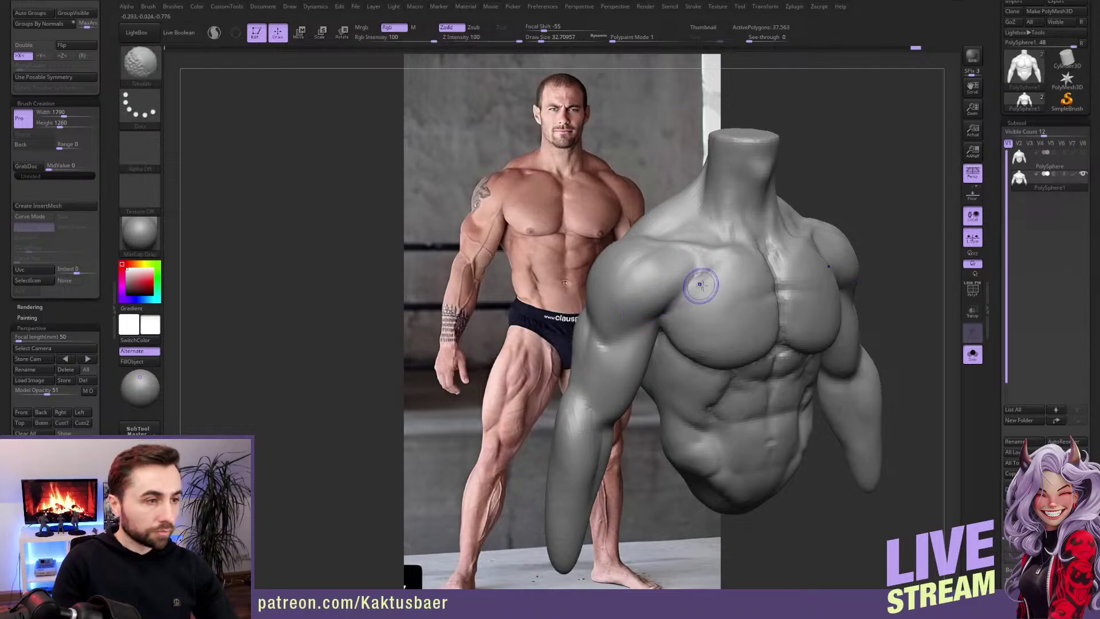
right_drag(698, 287, 705, 269)
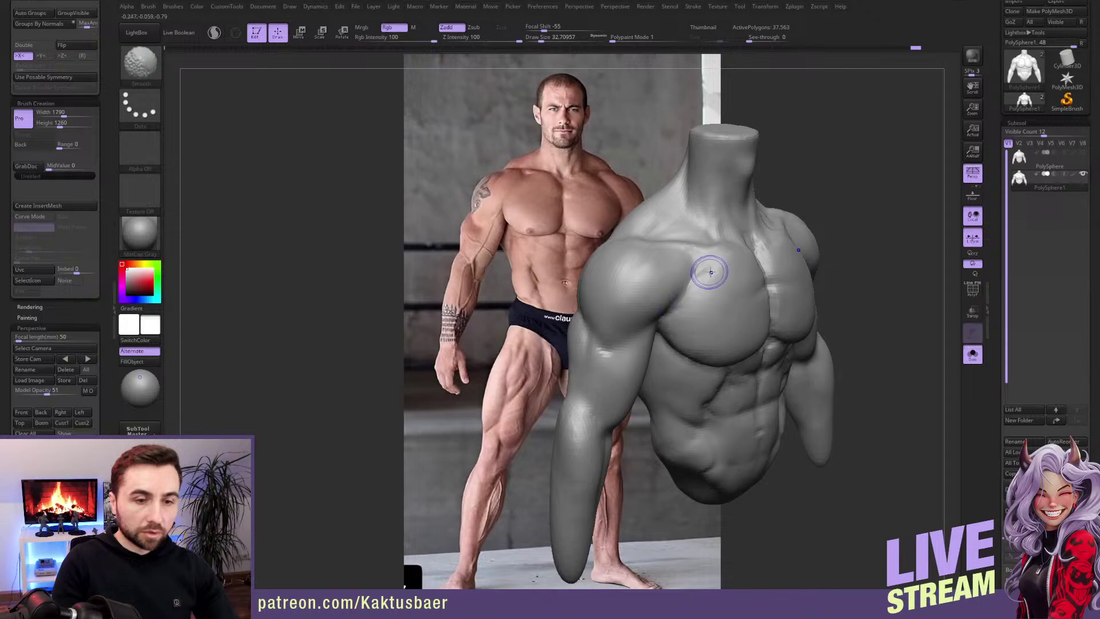
right_drag(690, 316, 680, 281)
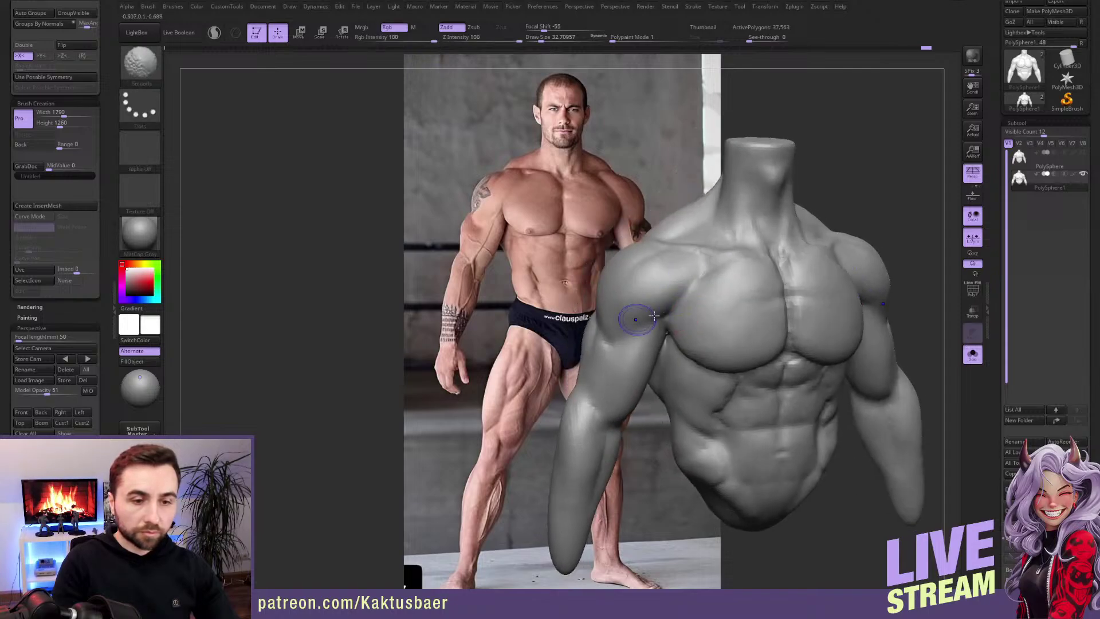
mouse_move(654, 315)
right_down()
mouse_move(733, 263)
mouse_move(716, 321)
mouse_move(687, 318)
right_up()
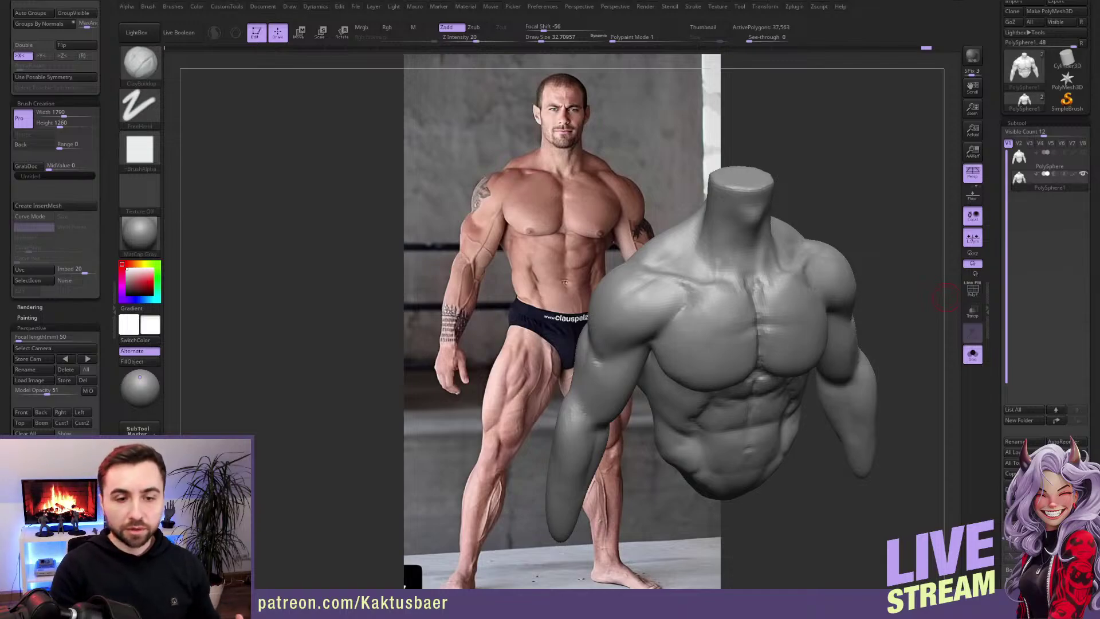
Step: Quick-save the torso sculpt
right_drag(798, 335, 787, 330)
alt+right_drag(788, 330, 743, 326)
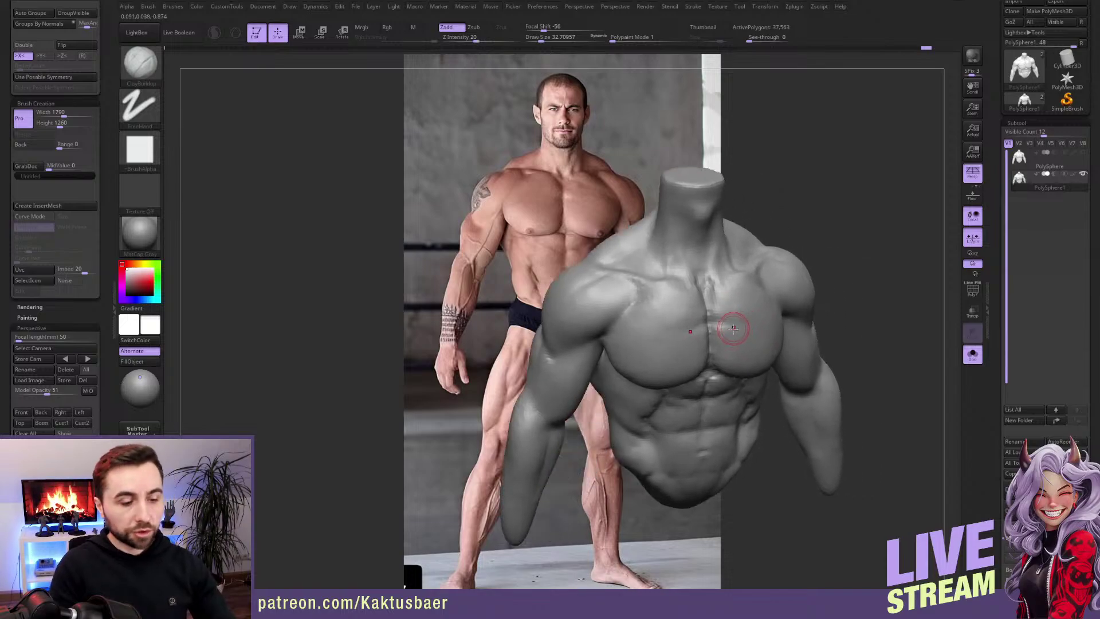
key(ctrl+s)
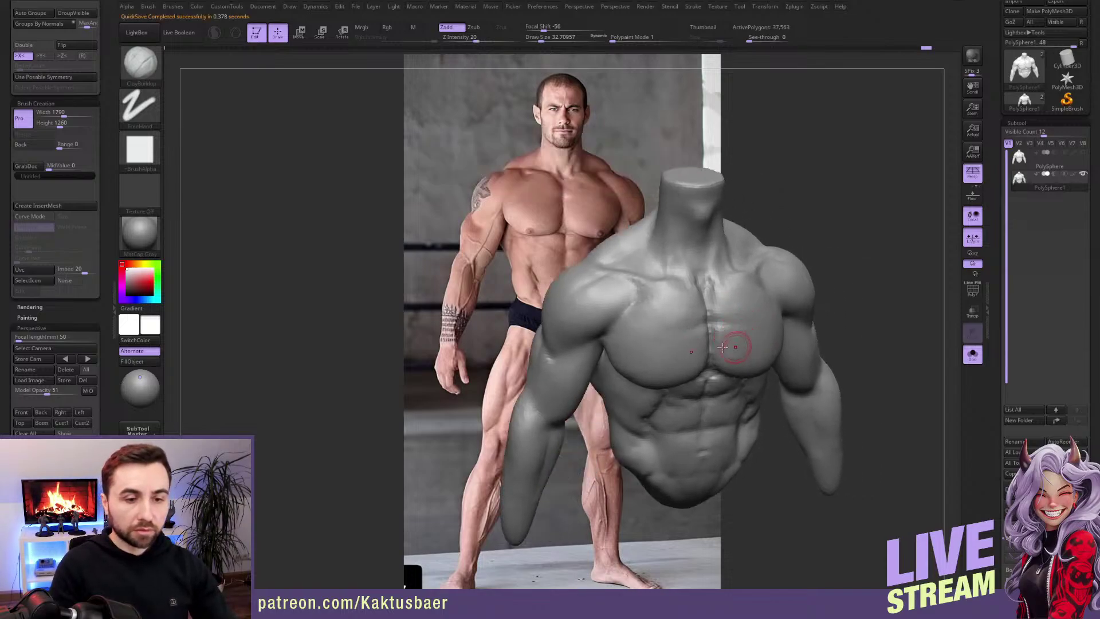
right_drag(683, 371, 680, 332)
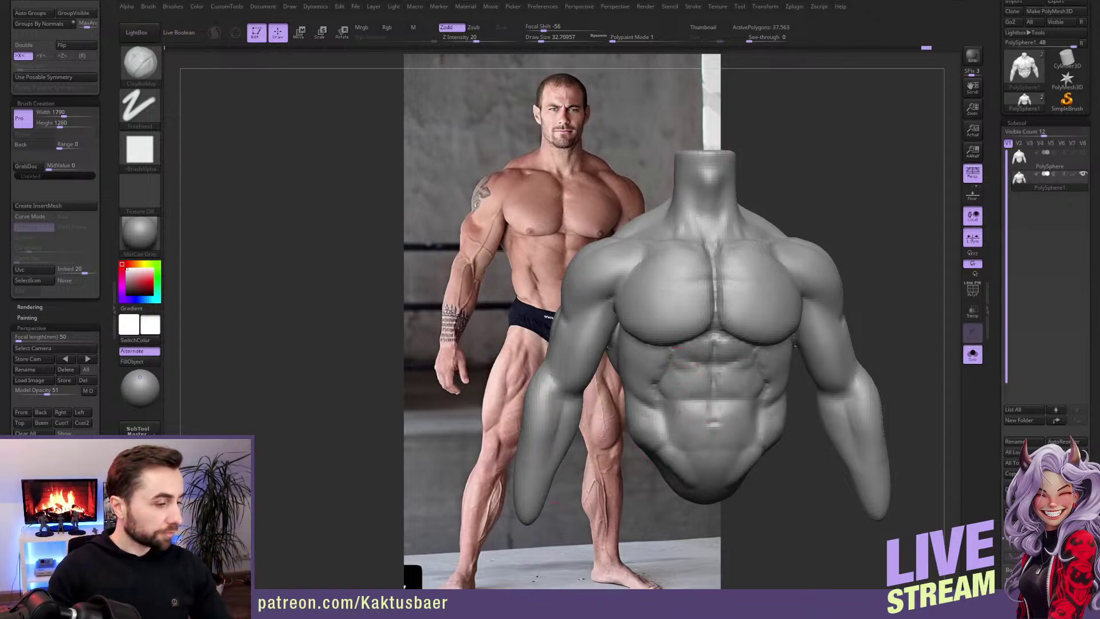
mouse_move(676, 401)
right_down()
mouse_move(716, 381)
mouse_move(617, 327)
mouse_move(628, 303)
mouse_move(621, 251)
mouse_move(658, 292)
mouse_move(645, 303)
mouse_move(606, 299)
mouse_move(683, 300)
mouse_move(725, 340)
right_up()
key(b)
key(m)
key(v)
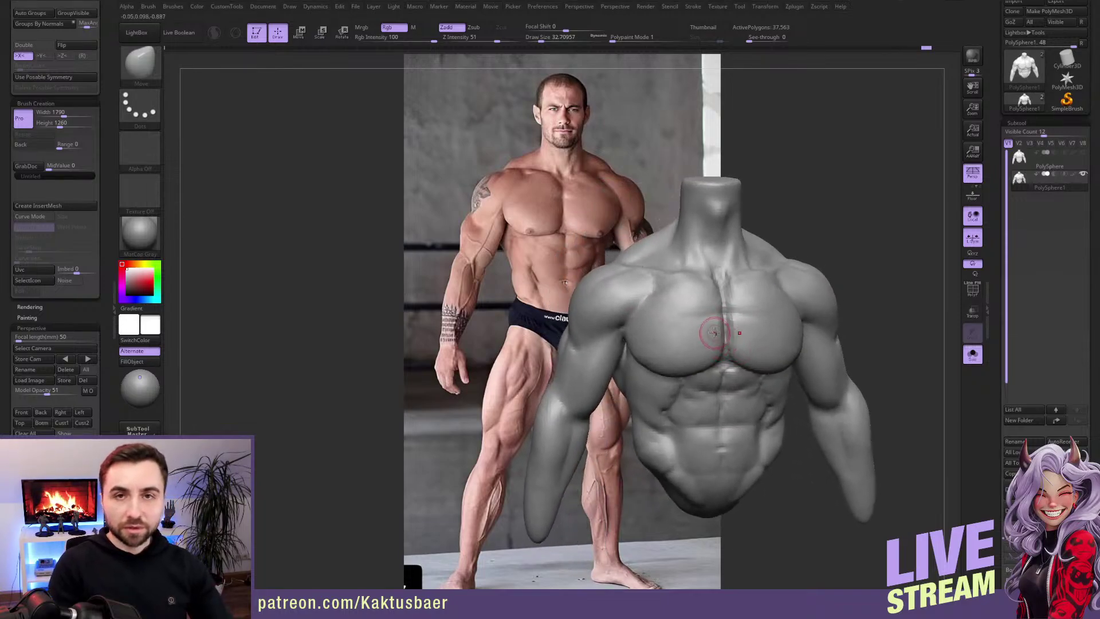
Step: Build up the trapezius above the collarbone with ClayBuildup at a draw size of about 33, and smooth it
mouse_move(716, 314)
right_down()
mouse_move(695, 320)
mouse_move(659, 246)
mouse_move(667, 304)
mouse_move(634, 295)
right_up()
key(b)
key(c)
key(b)
drag(633, 295, 634, 306)
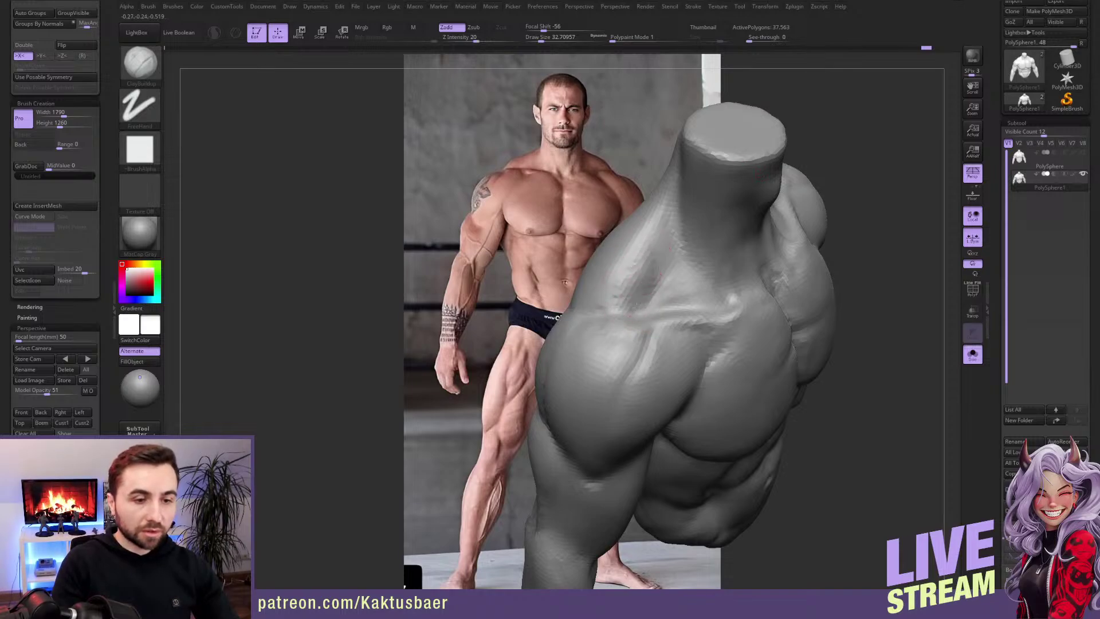
drag(628, 284, 619, 307)
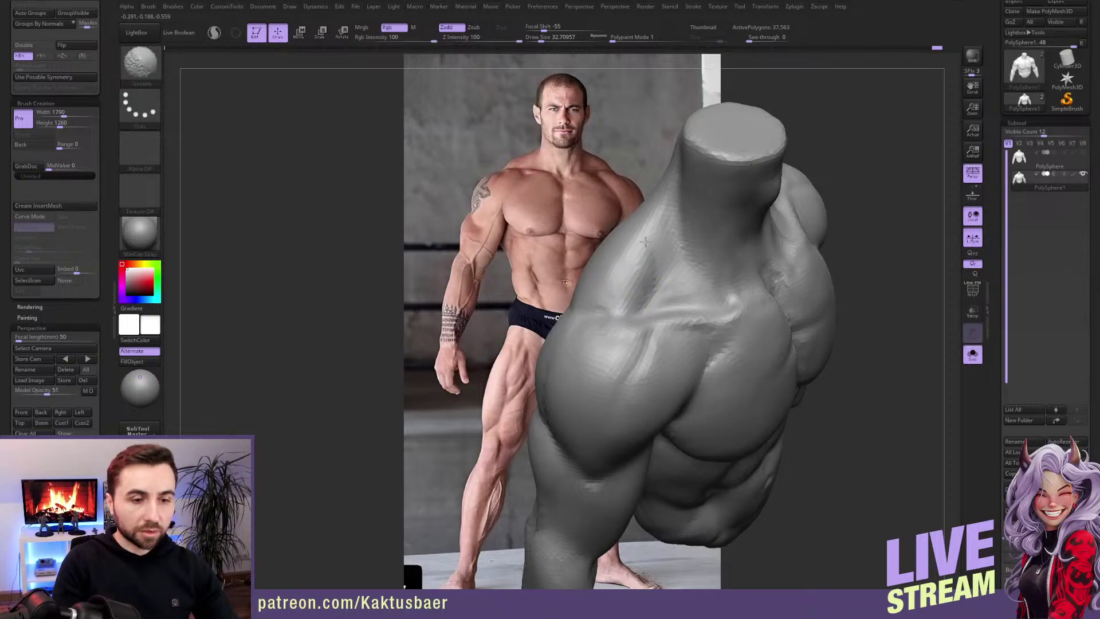
mouse_move(629, 285)
right_down()
mouse_move(648, 292)
mouse_move(653, 244)
right_up()
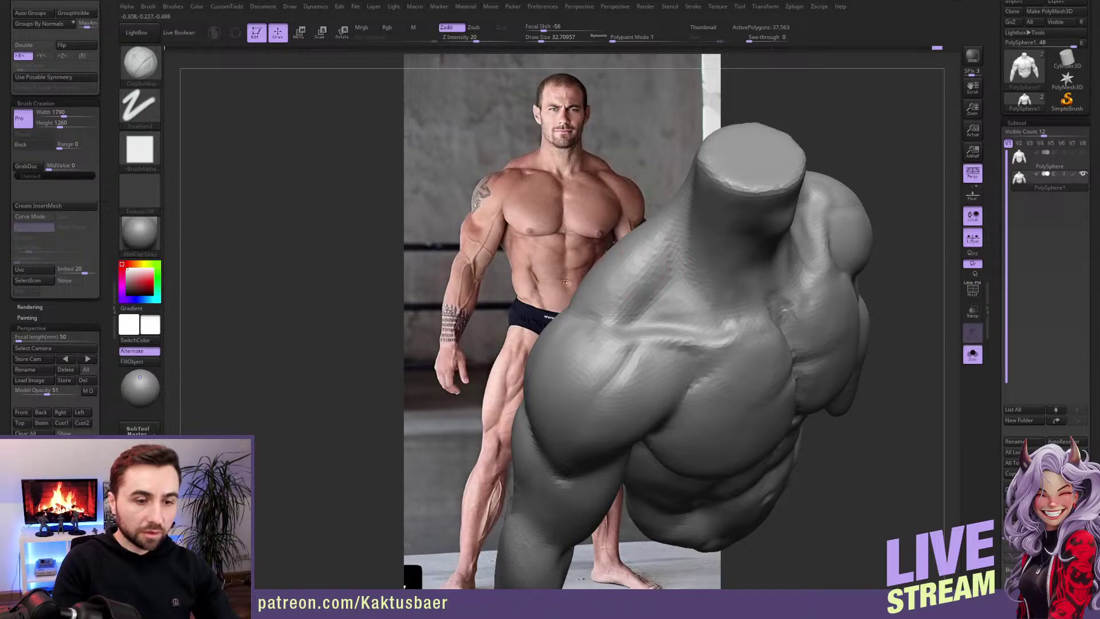
drag(620, 313, 633, 298)
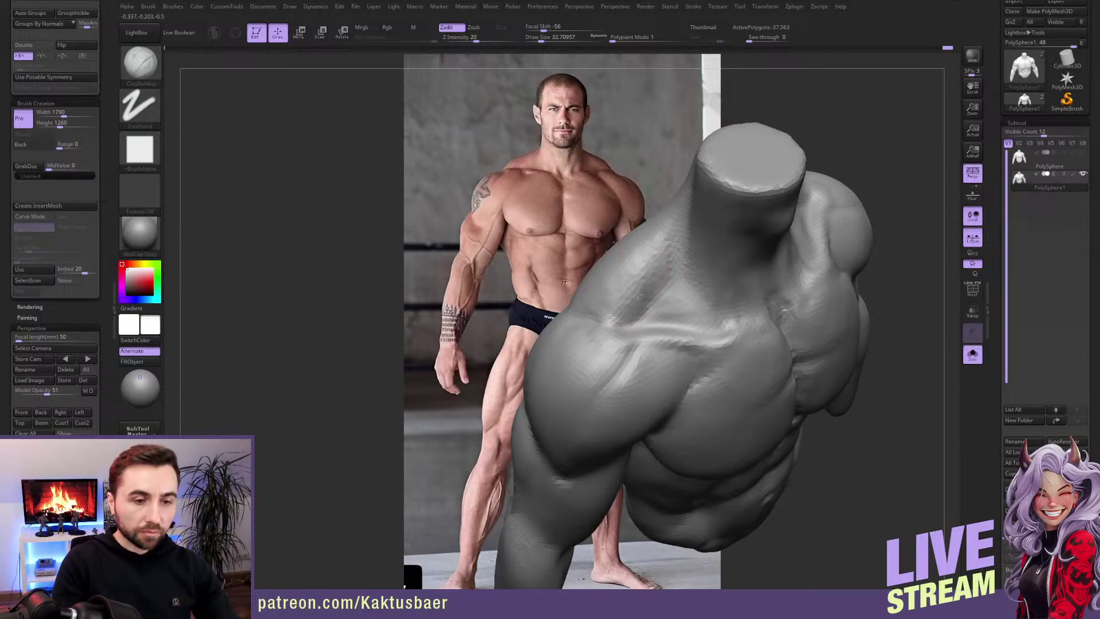
mouse_move(624, 290)
right_down()
mouse_move(657, 278)
mouse_move(623, 249)
right_up()
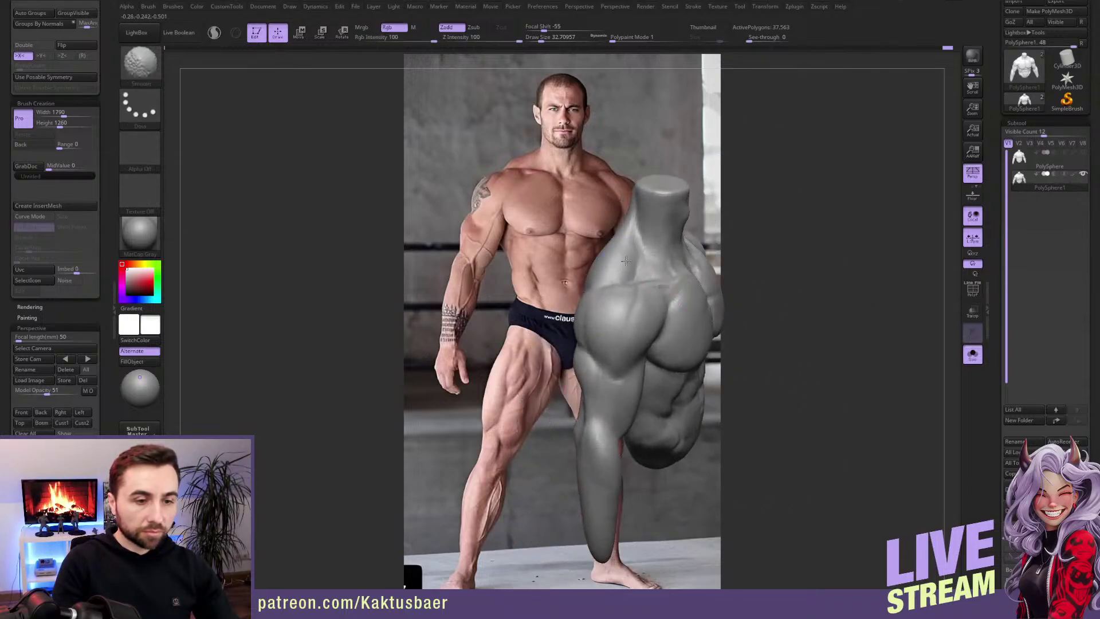
shift+drag(626, 261, 630, 256)
Step: Reshape the trapezius where it meets the neck and collarbone with the Move brush at draw sizes of about 33 to 41
right_drag(631, 257, 644, 292)
key(s)
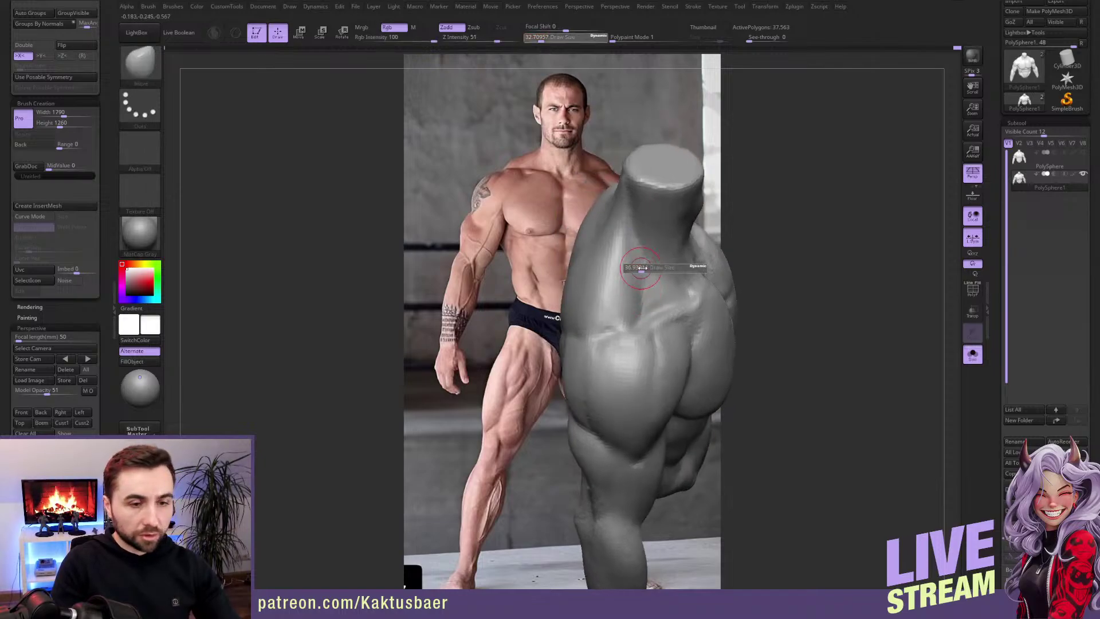
click(640, 268)
drag(643, 302, 643, 270)
key(s)
click(638, 288)
mouse_move(643, 270)
right_down()
mouse_move(630, 257)
mouse_move(691, 309)
mouse_move(675, 319)
mouse_move(695, 314)
right_up()
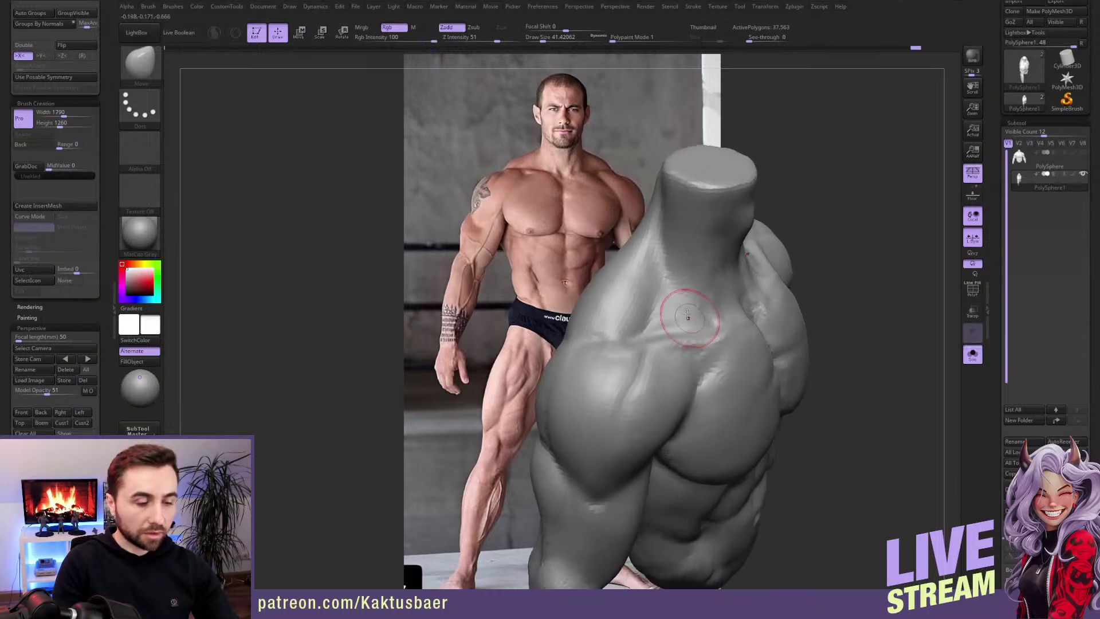
Step: Fill the hollow between the neck and collarbone with ClayBuildup at a draw size of about 31, and smooth it
key(b)
key(c)
key(b)
key(s)
drag(678, 298, 673, 298)
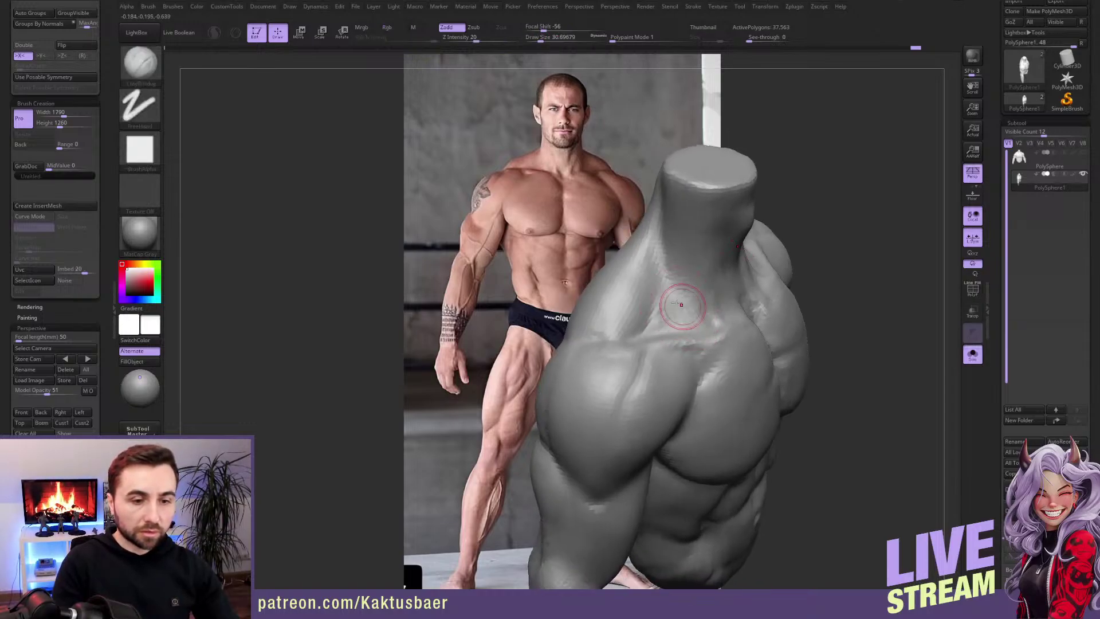
drag(682, 305, 671, 311)
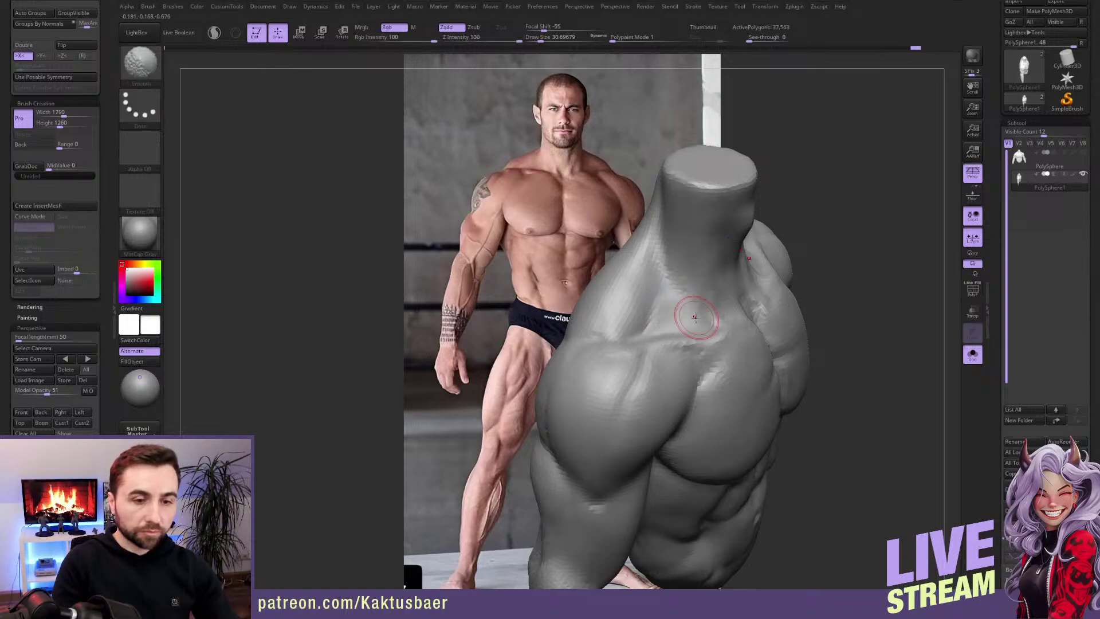
Step: Define the side of the neck along the trapezius with ClayBuildup at a draw size of about 29, and smooth it
right_drag(695, 317, 693, 235)
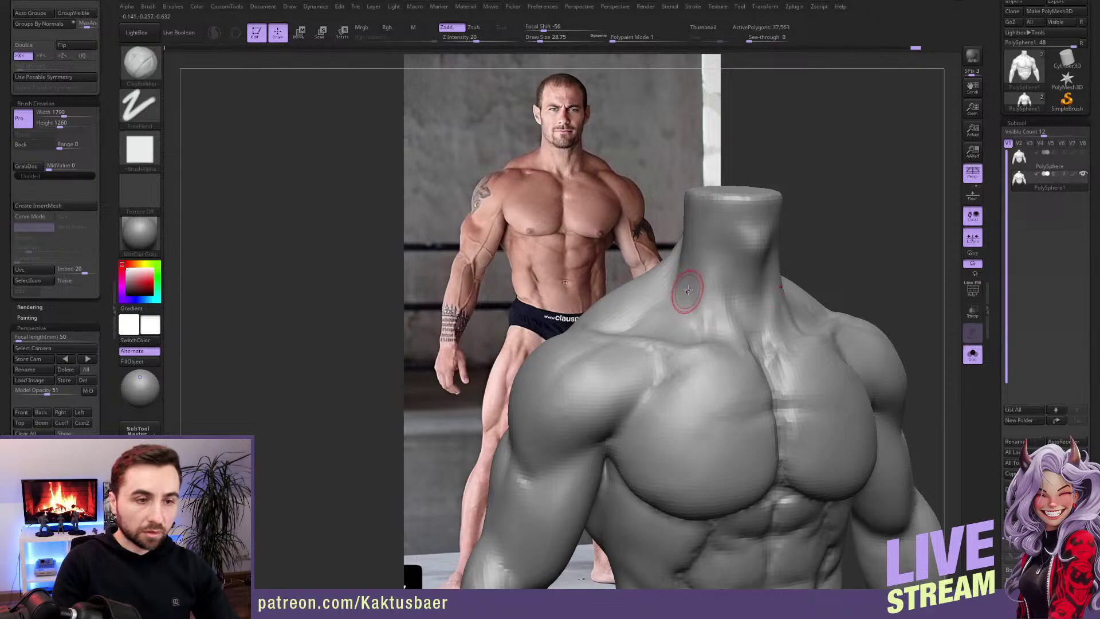
right_drag(687, 291, 697, 274)
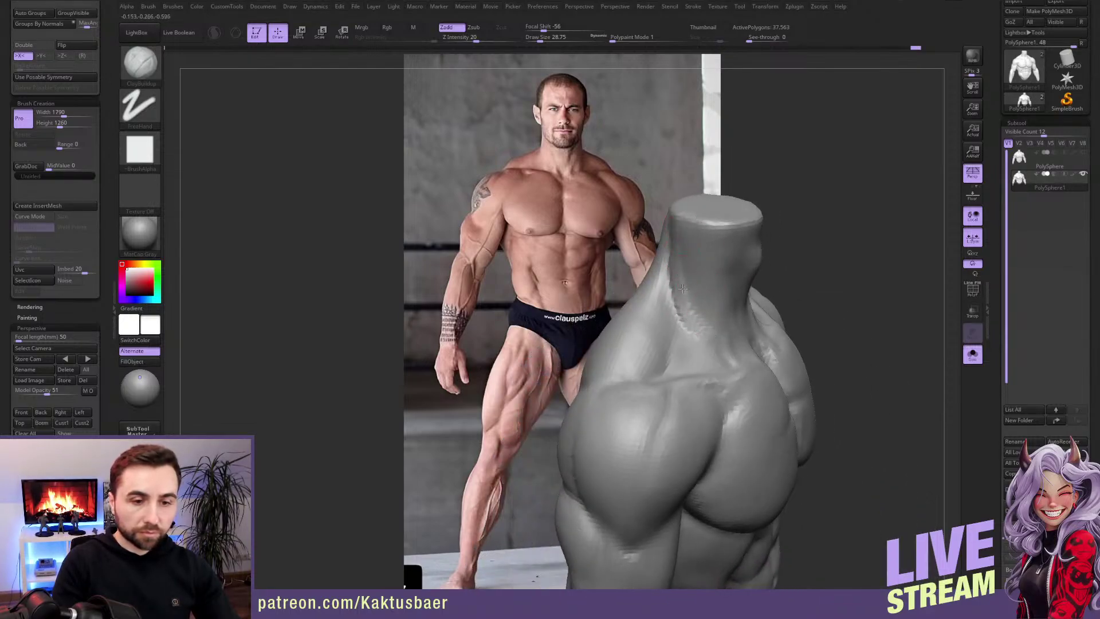
key(shift)
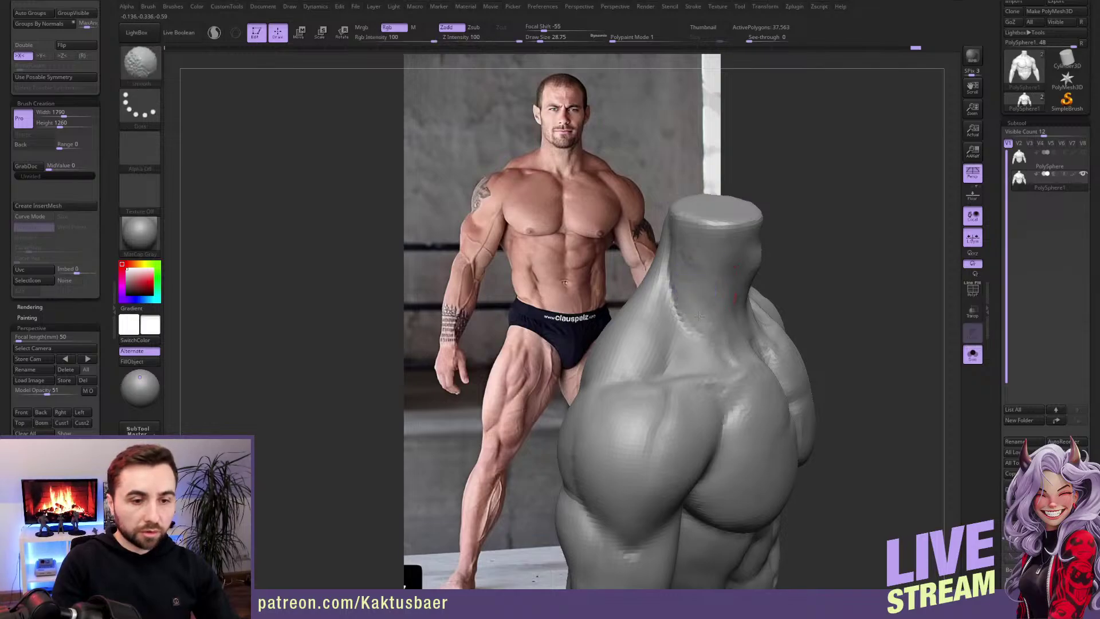
mouse_move(691, 244)
right_down()
mouse_move(674, 252)
mouse_move(691, 329)
mouse_move(699, 284)
mouse_move(676, 257)
right_up()
key(shift)
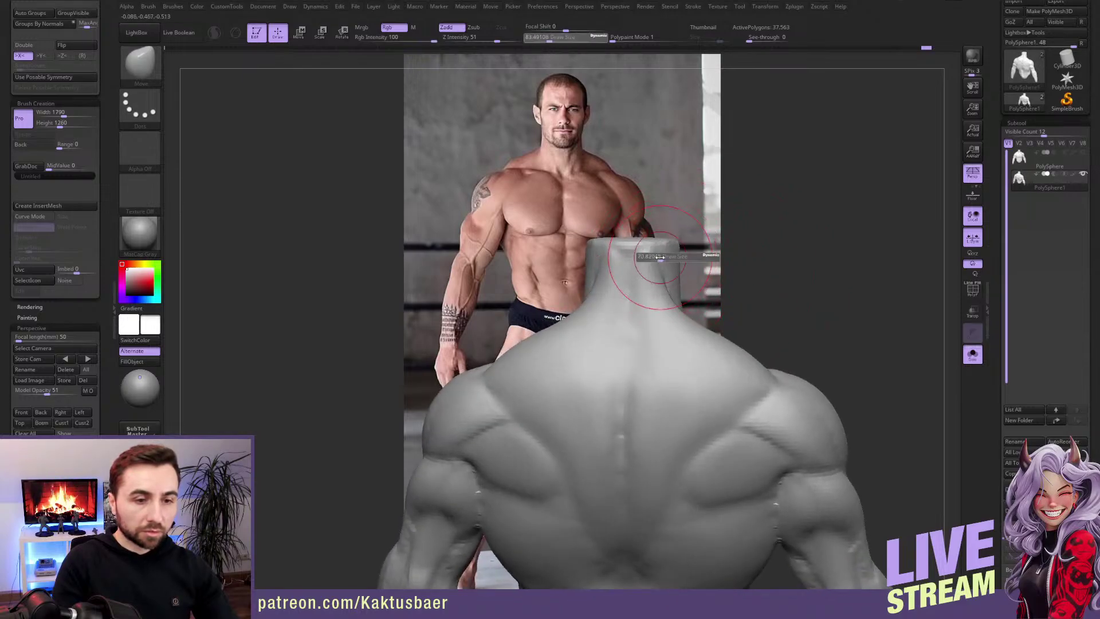
Step: Adjust the neck outline and its transition into the trapezius with the Move brush at draw sizes of about 65 to 80
mouse_move(656, 261)
right_down()
mouse_move(692, 303)
mouse_move(729, 319)
mouse_move(703, 293)
right_up()
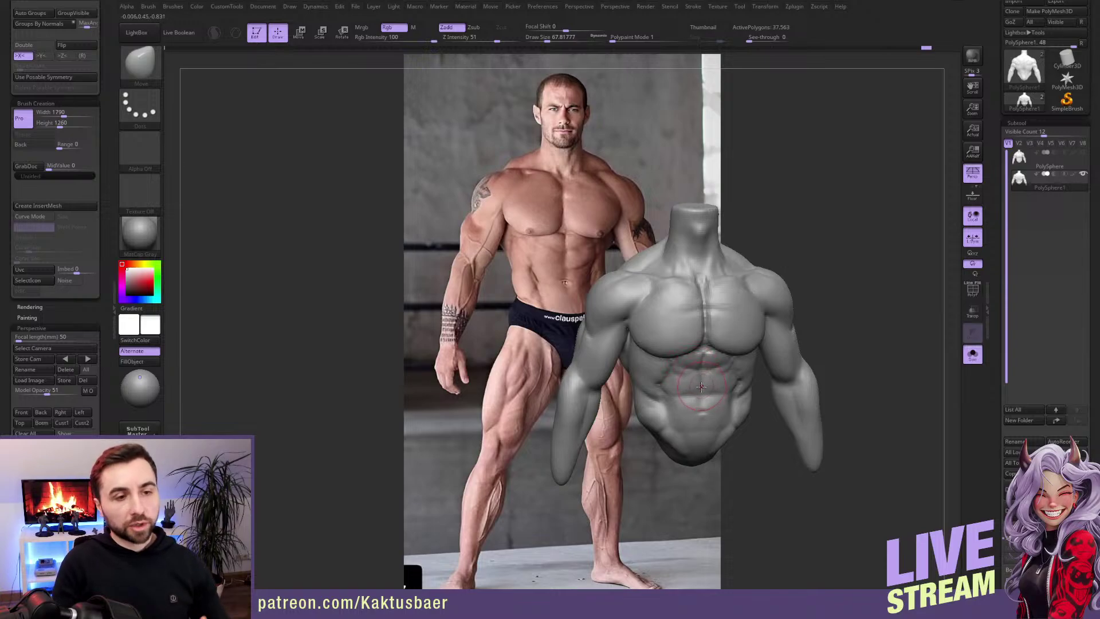
scroll(676, 259, up, 5)
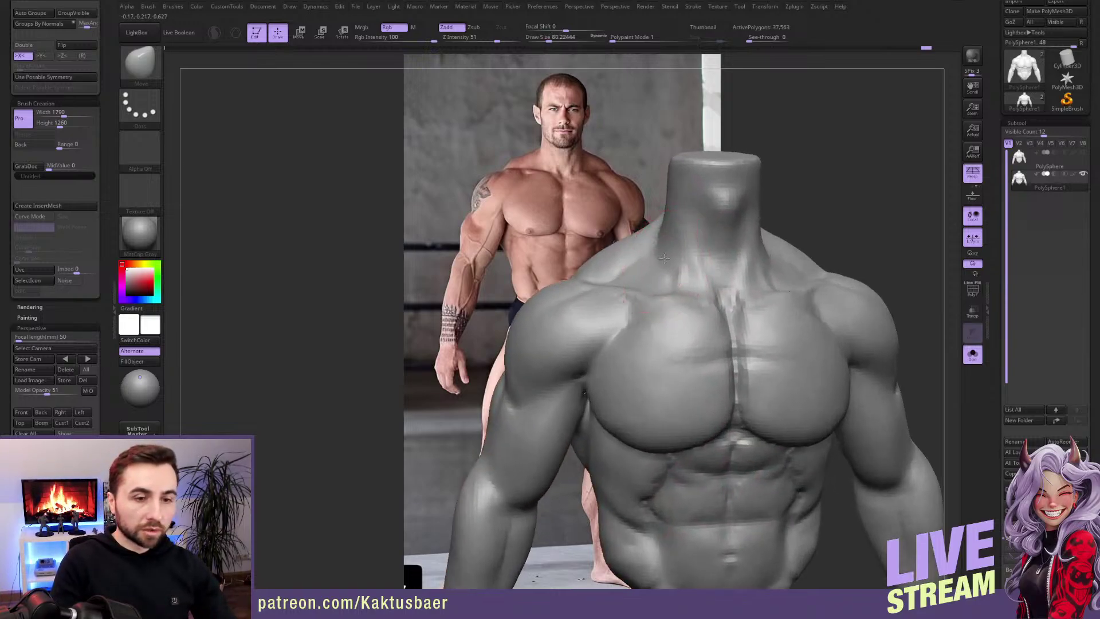
key(s)
drag(664, 247, 664, 232)
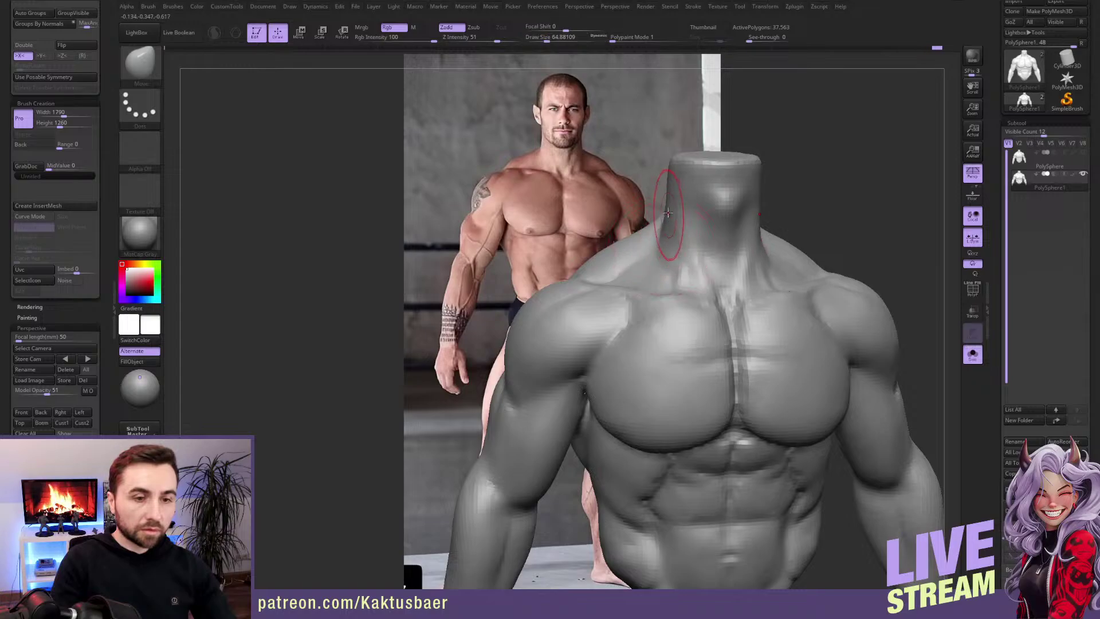
mouse_move(667, 208)
alt+right_down()
mouse_move(669, 235)
mouse_move(659, 229)
mouse_move(676, 259)
mouse_move(715, 228)
alt+right_up()
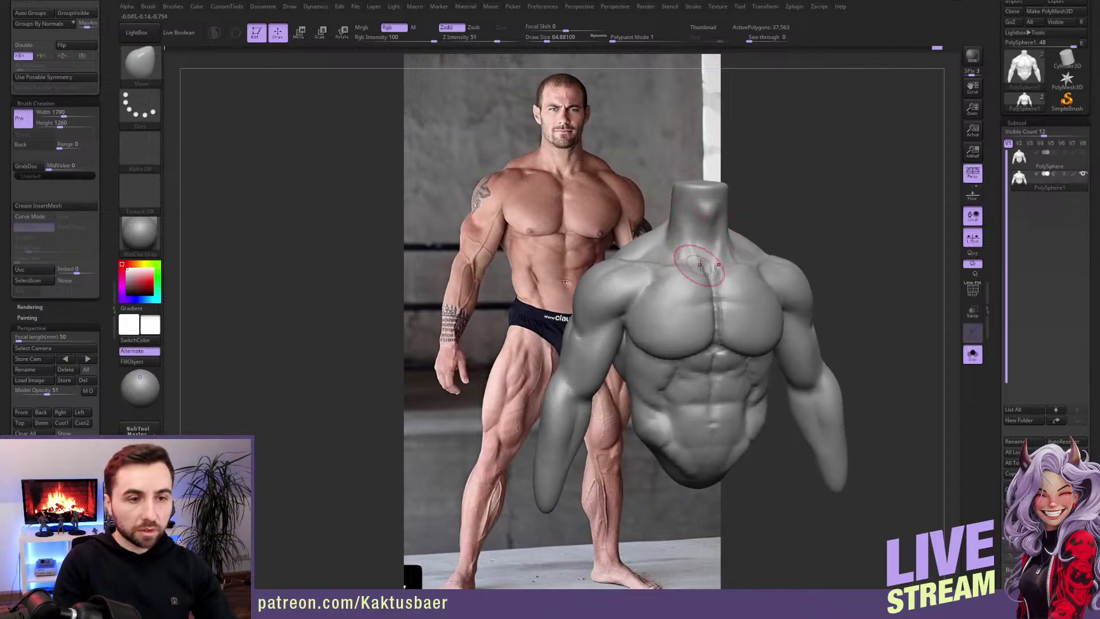
Step: Refine the outer chest edge near the armpit with the Move brush and Smooth at a draw size of about 20
key(s)
drag(710, 238, 703, 236)
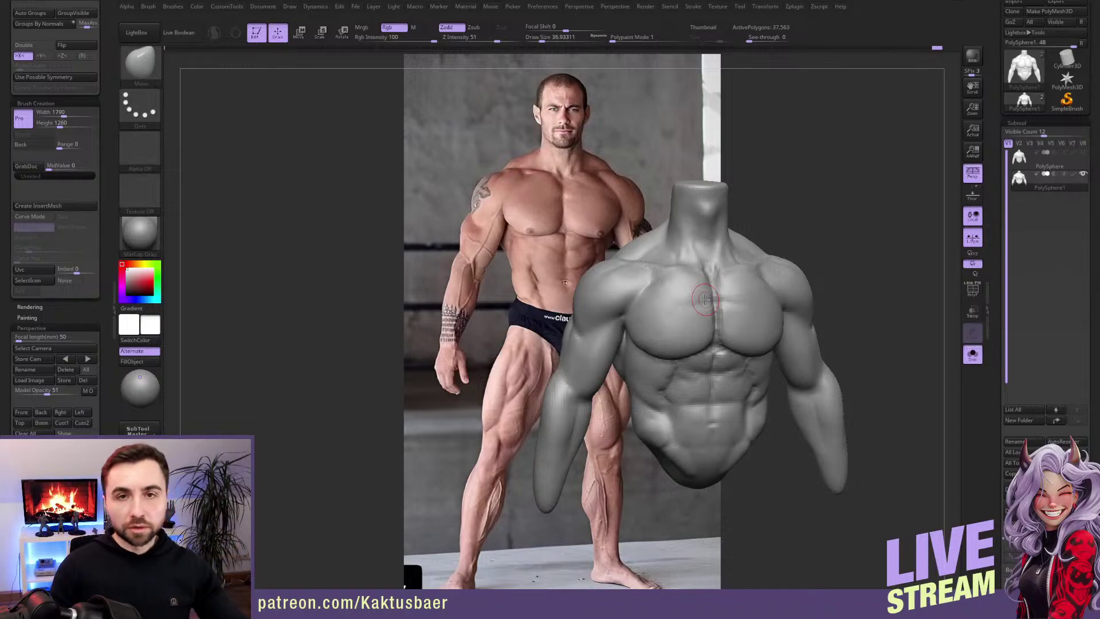
ctrl+right_drag(628, 306, 600, 350)
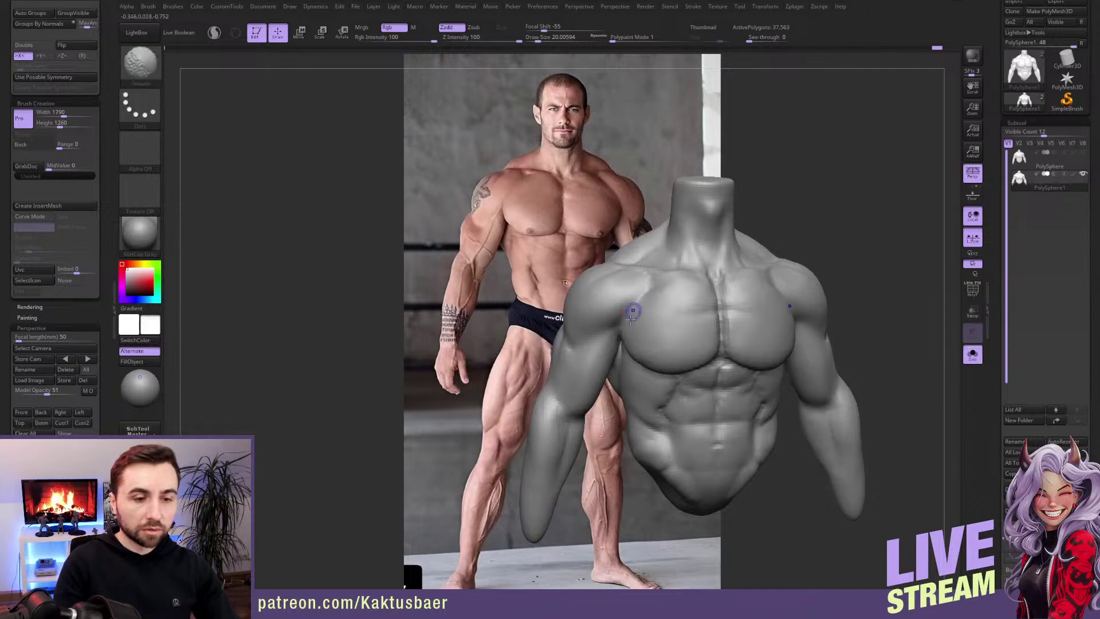
key(shift)
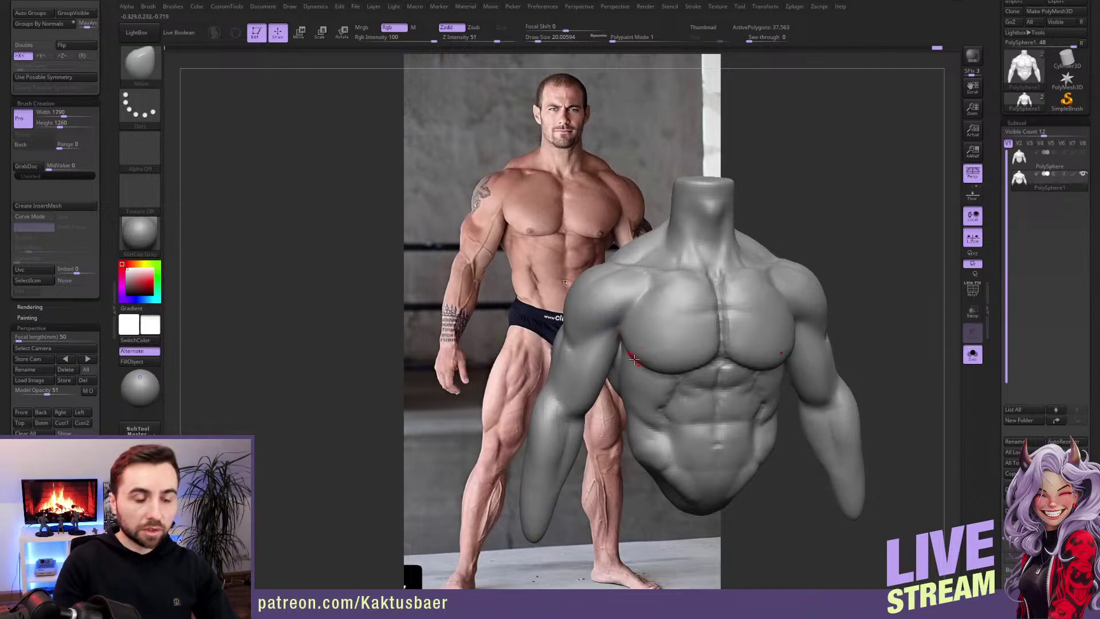
key(shift)
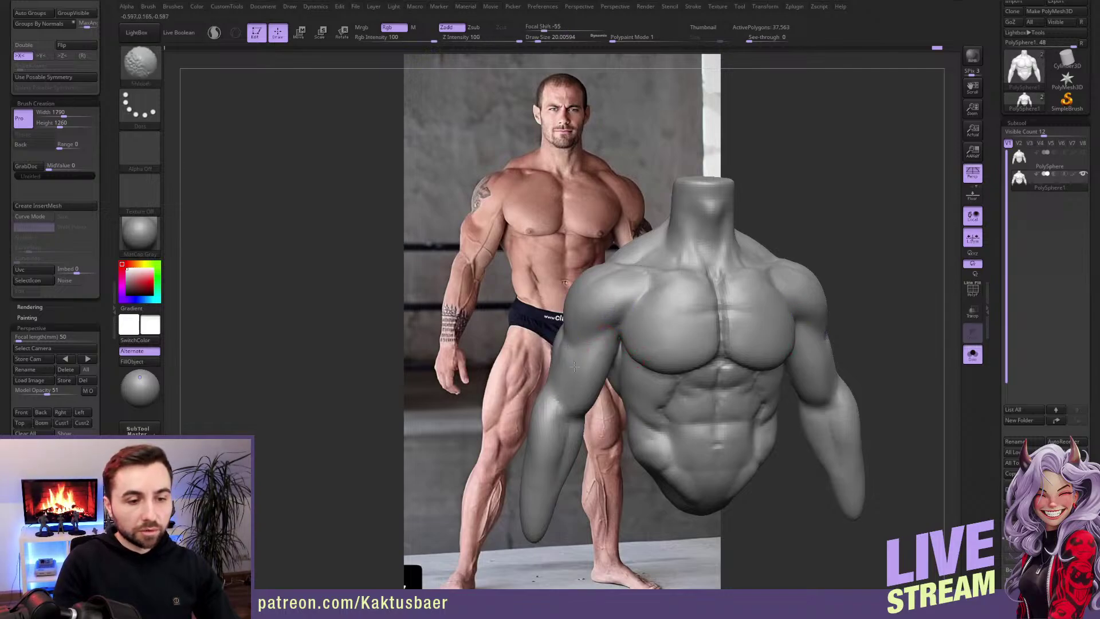
Step: Build up the front of the upper arm below the deltoid with ClayBuildup at a draw size of about 33, and smooth it
key(shift)
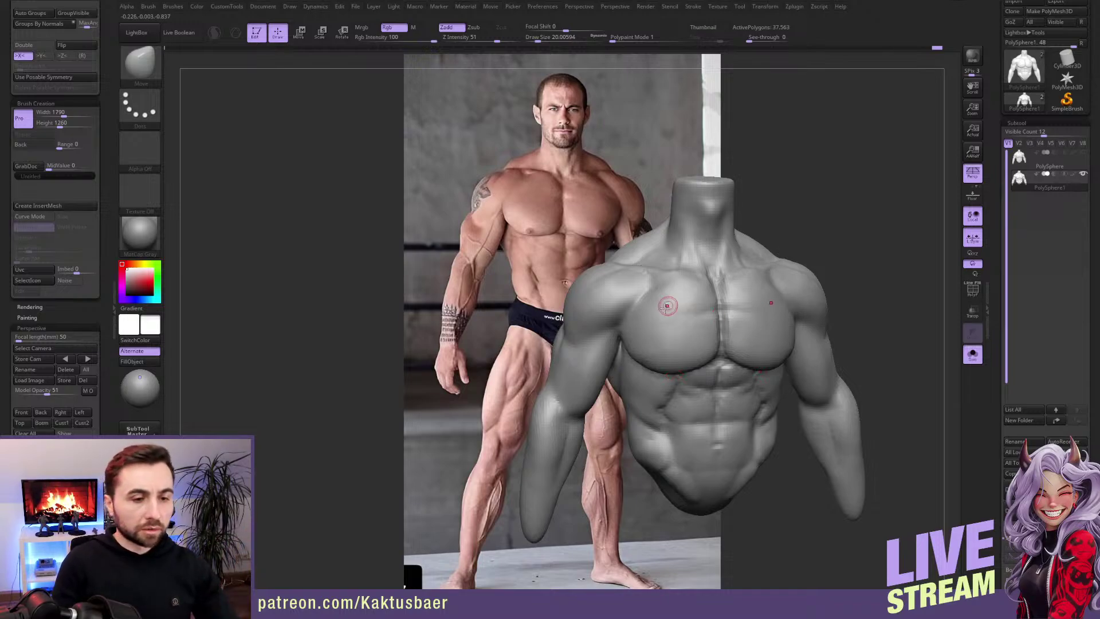
right_drag(668, 306, 634, 328)
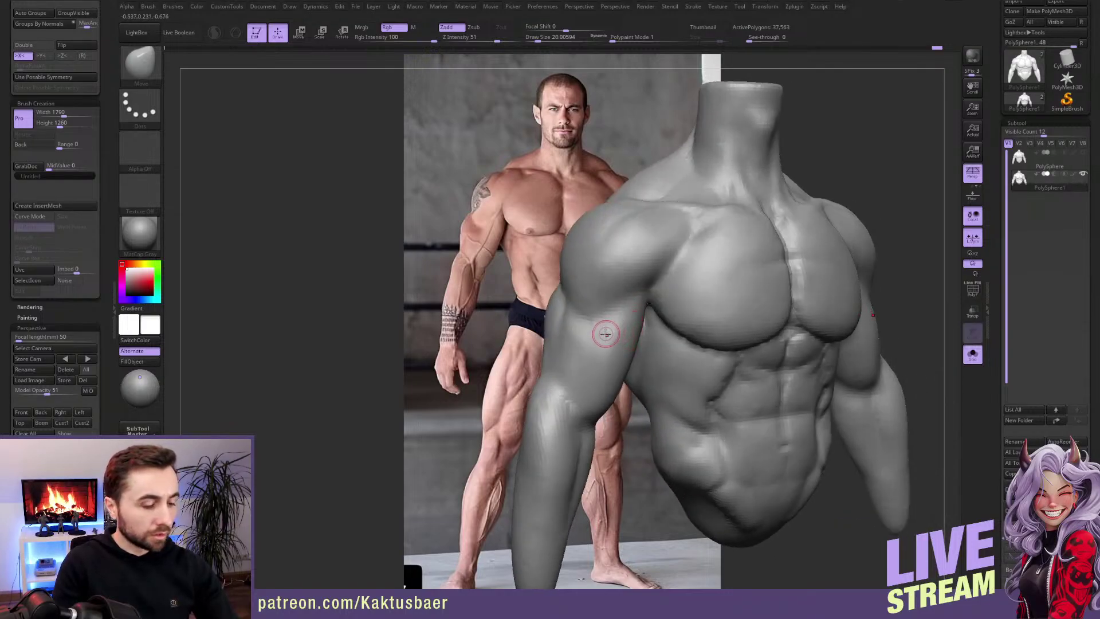
key(b)
key(c)
key(b)
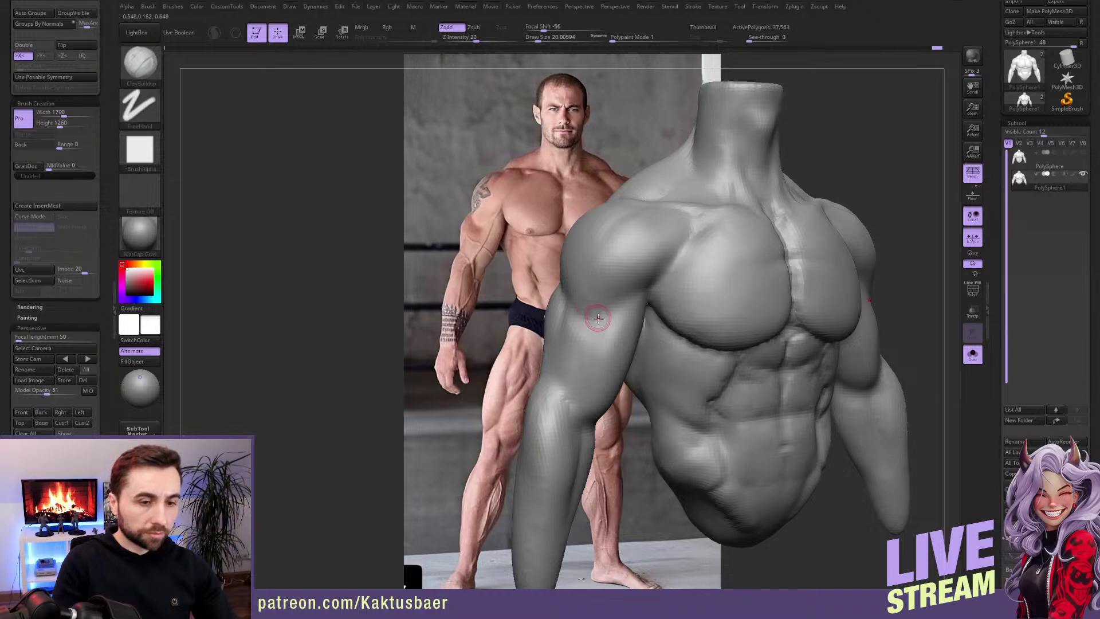
key(s)
mouse_move(585, 324)
mouse_down()
mouse_move(589, 335)
mouse_move(581, 325)
mouse_up()
key(s)
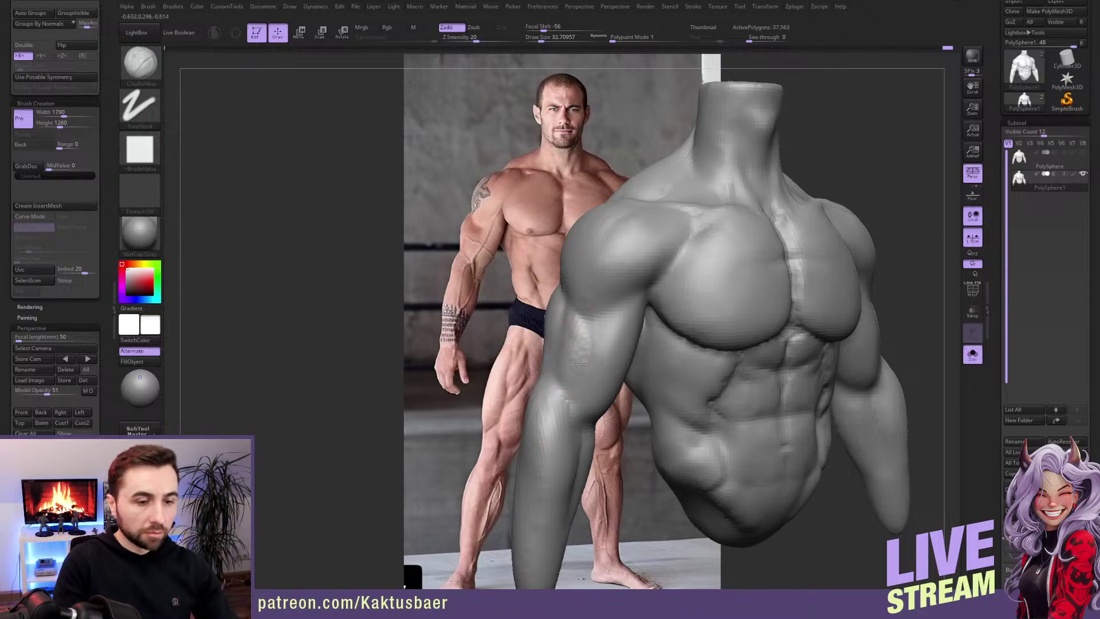
key(shift)
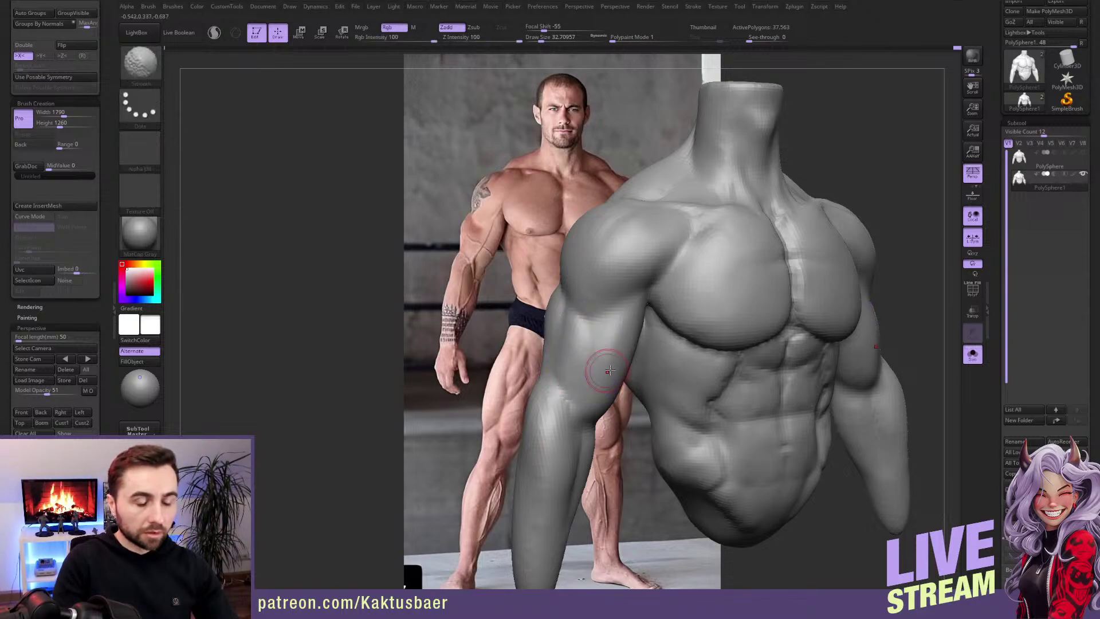
Step: Try ClayBuildup at a draw size of about 29 on the upper arm near the armpit, and undo the strokes
key(ctrl+z)
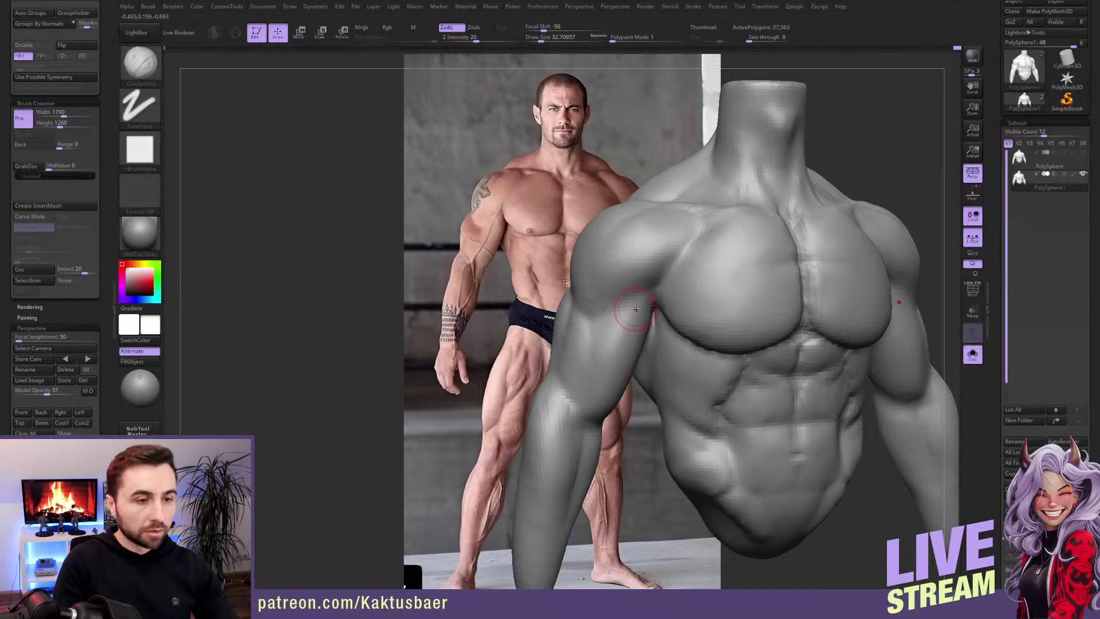
key(bracketleft)
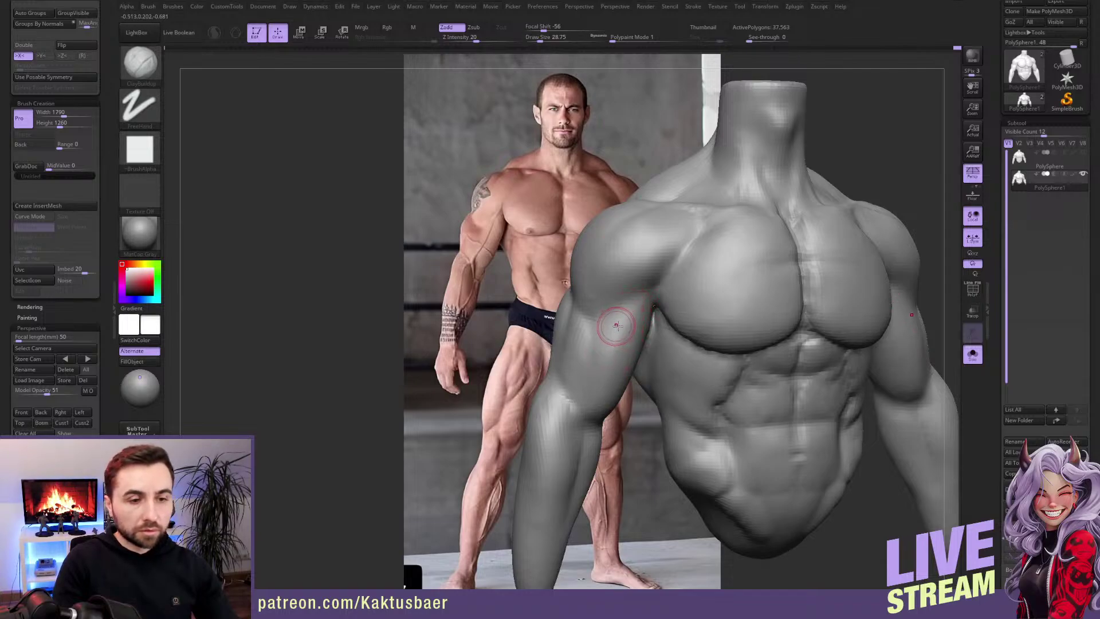
key(ctrl+z)
key(ctrl+z)
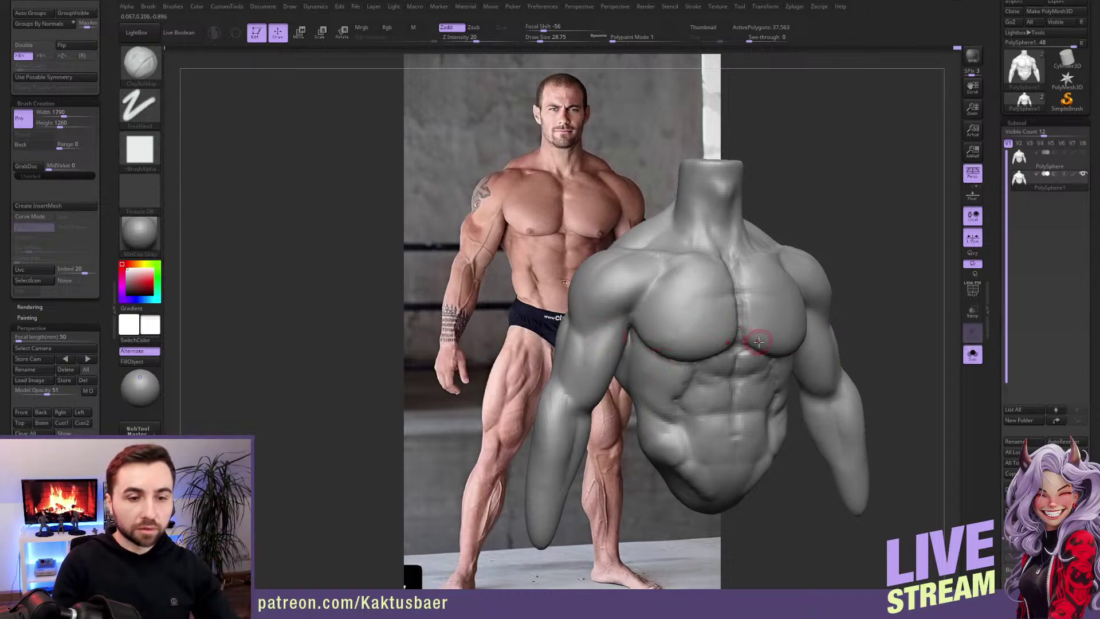
key(ctrl+z)
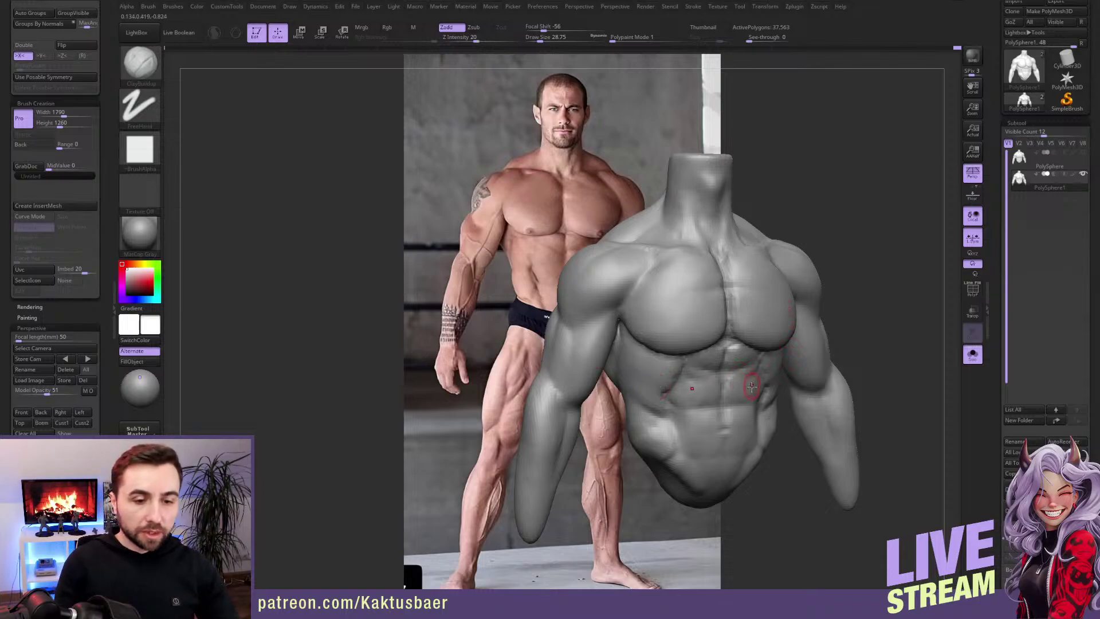
Step: Reshape the lower abdomen with the Move brush at a draw size of about 49, and smooth it at about 41
mouse_move(756, 389)
right_down()
mouse_move(742, 369)
mouse_move(788, 364)
mouse_move(793, 399)
mouse_move(781, 405)
right_up()
key(b)
key(m)
key(v)
key(s)
drag(777, 405, 788, 403)
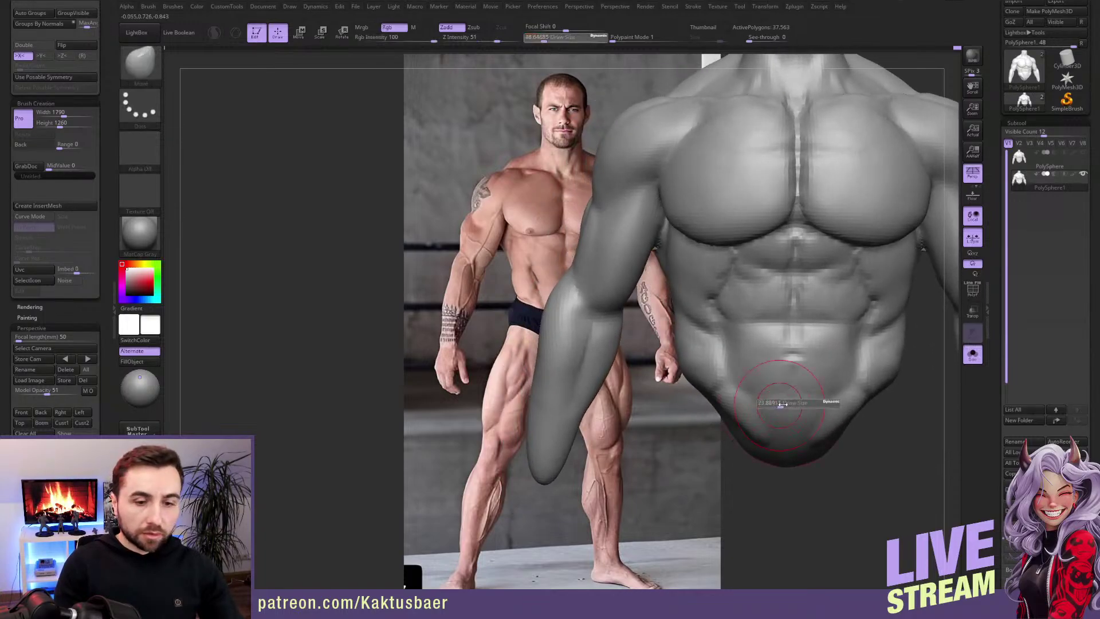
mouse_move(777, 405)
right_down()
mouse_move(782, 426)
mouse_move(774, 424)
right_up()
key(s)
drag(773, 422, 762, 422)
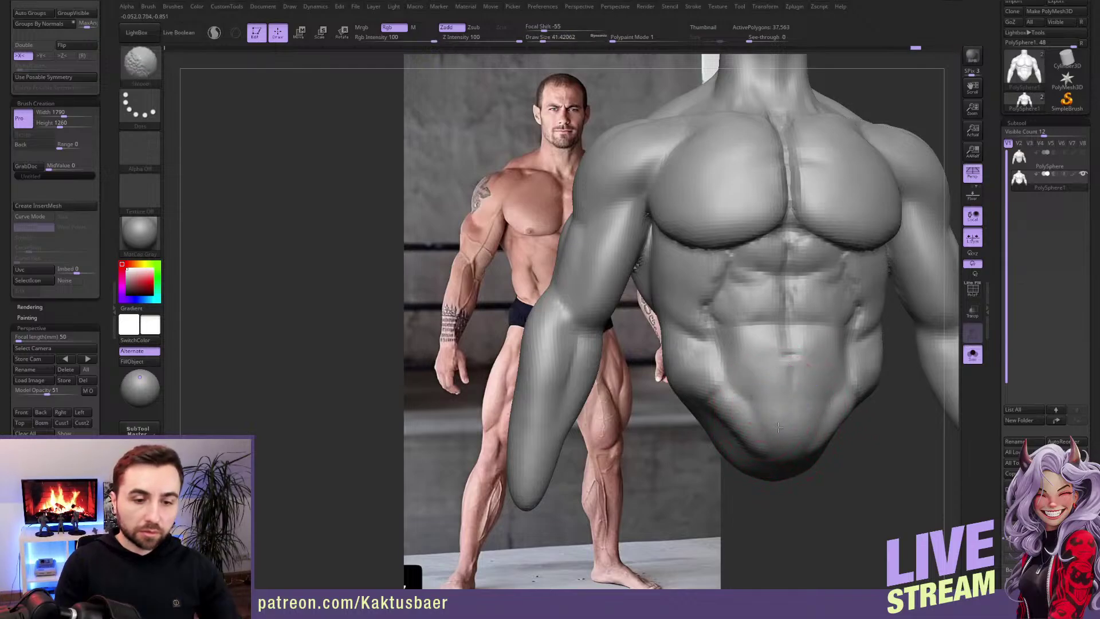
Step: Adjust the lower abdominal contour with the Move brush at a draw size of about 59, and smooth the abs at about 29
right_drag(768, 401, 766, 407)
key(s)
drag(766, 407, 760, 407)
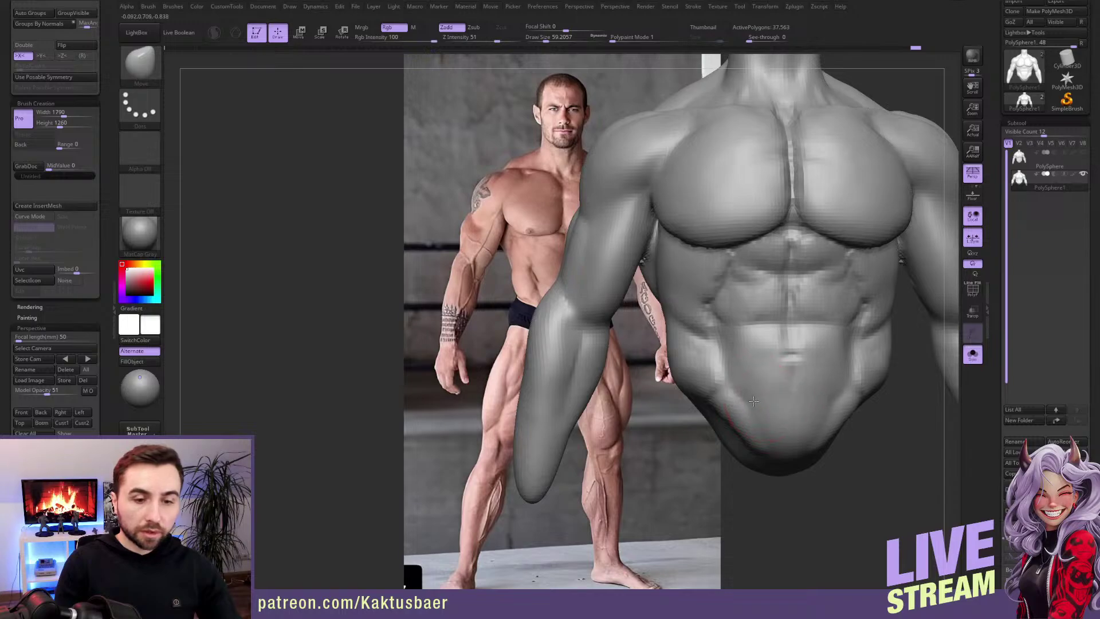
mouse_move(769, 402)
ctrl+right_down()
mouse_move(770, 369)
mouse_move(761, 392)
ctrl+right_up()
right_drag(761, 392, 778, 393)
key(shift)
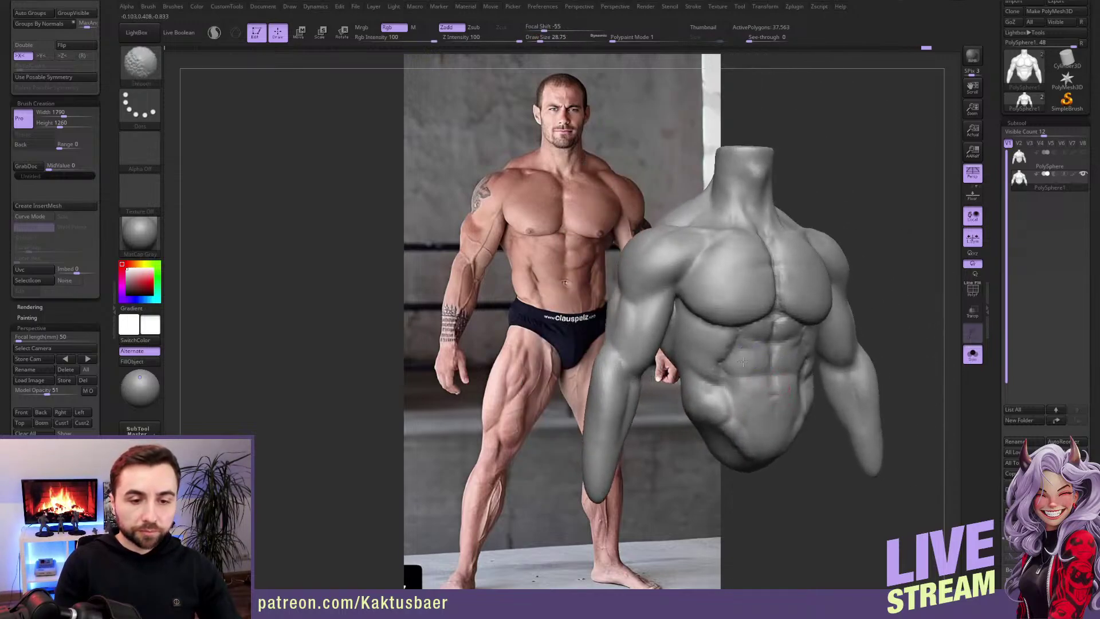
right_drag(763, 328, 760, 379)
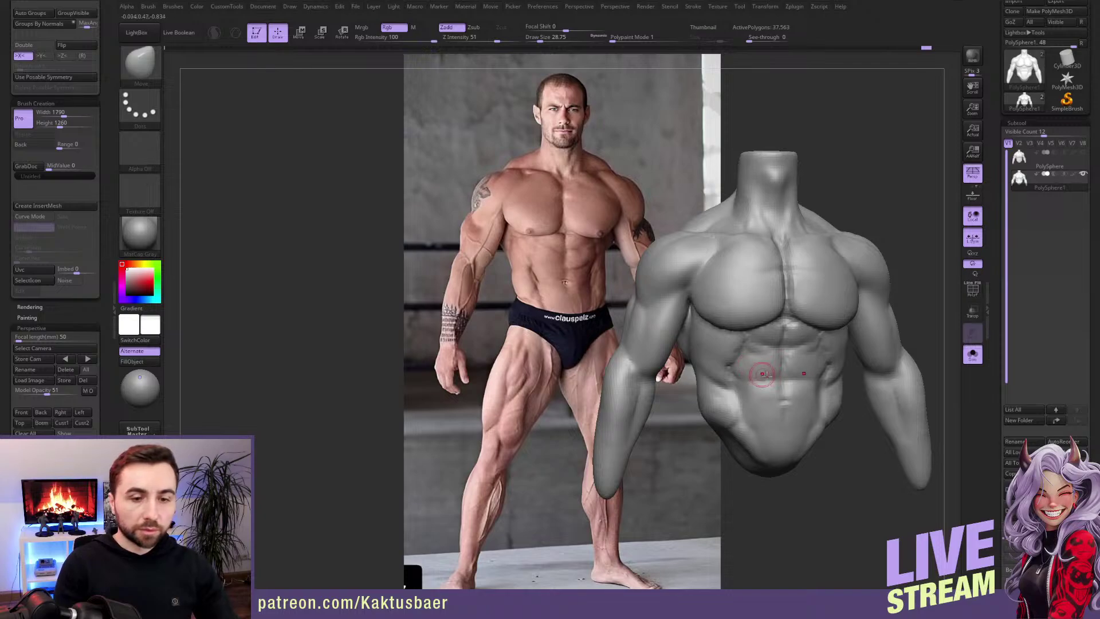
Step: Refine the serratus area beside the abs with DamStandard and Smooth at a draw size of about 29
ctrl+right_drag(748, 338, 750, 365)
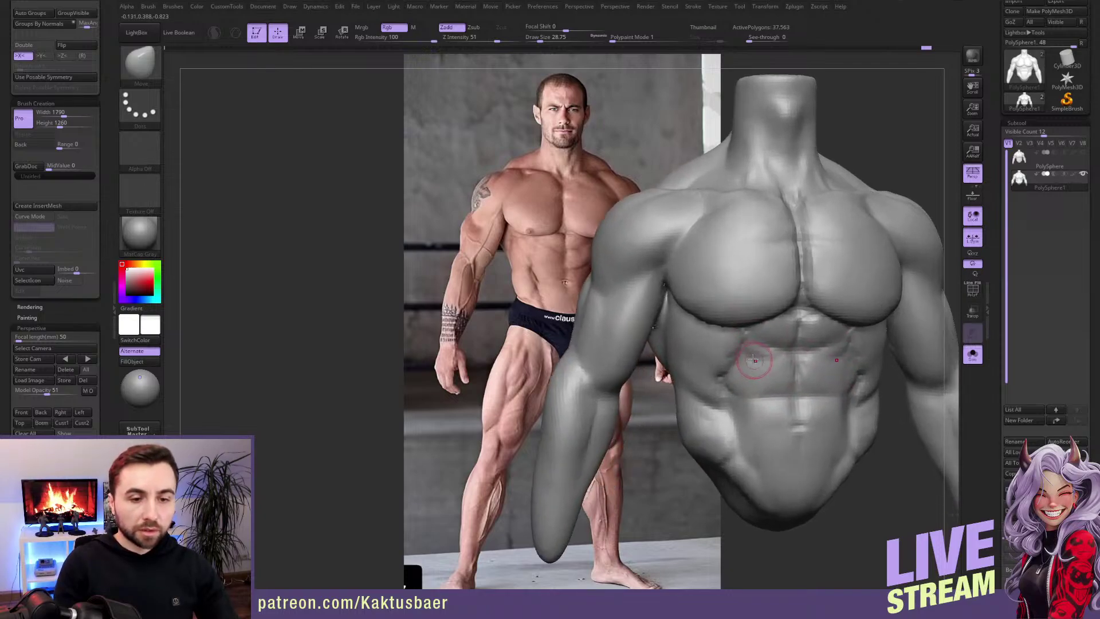
key(b)
key(d)
key(s)
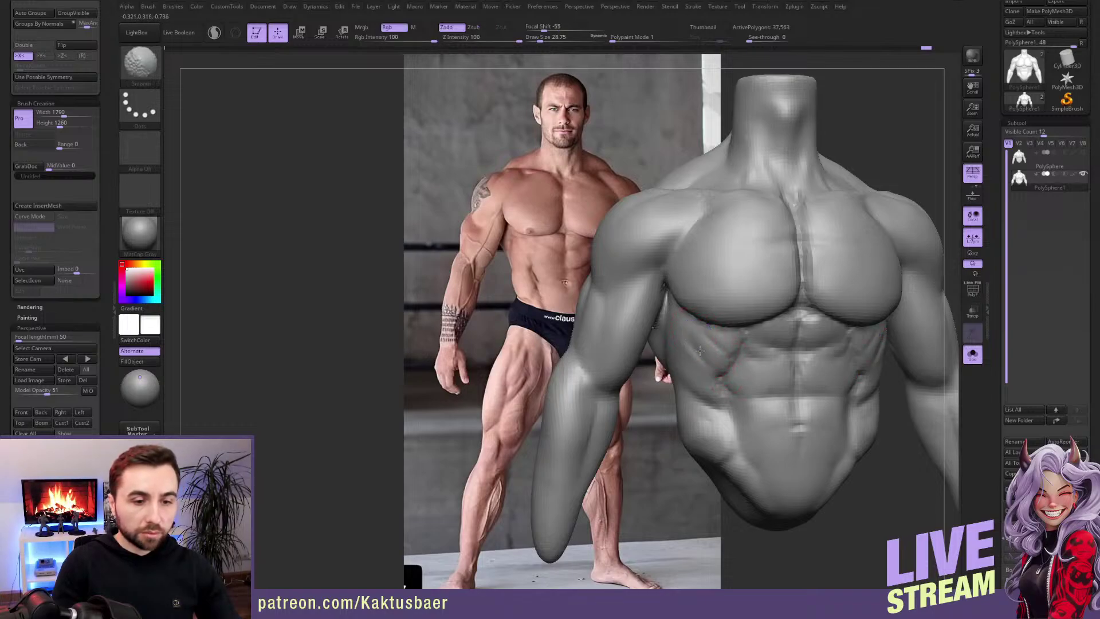
mouse_move(704, 355)
shift+mouse_down()
mouse_move(712, 344)
mouse_move(714, 356)
mouse_move(706, 331)
shift+mouse_up()
drag(719, 374, 723, 368)
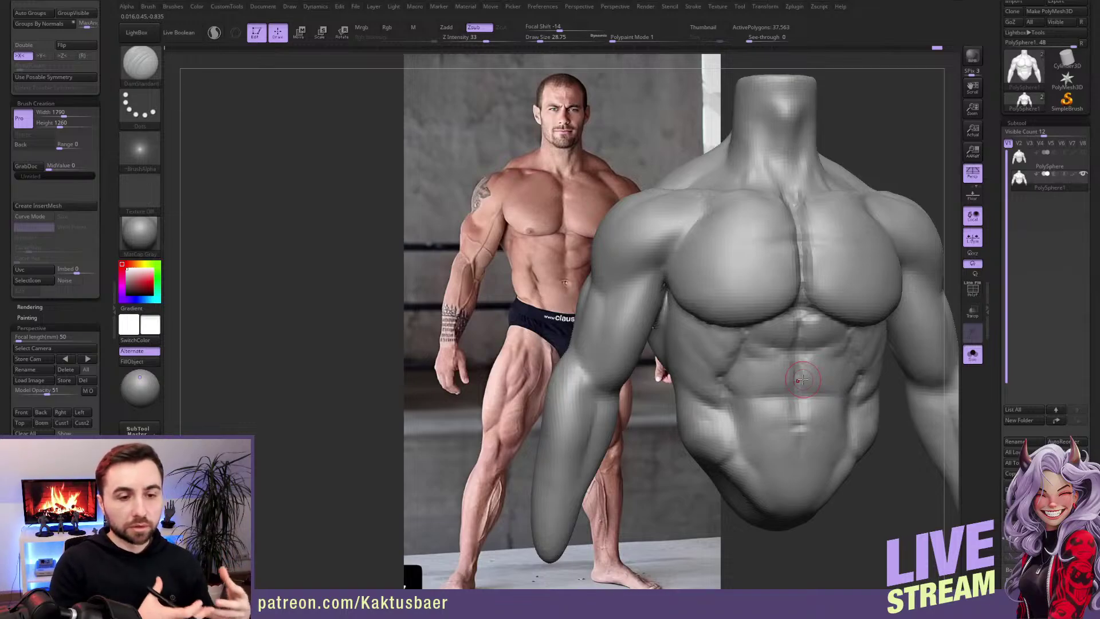
right_drag(770, 312, 756, 314)
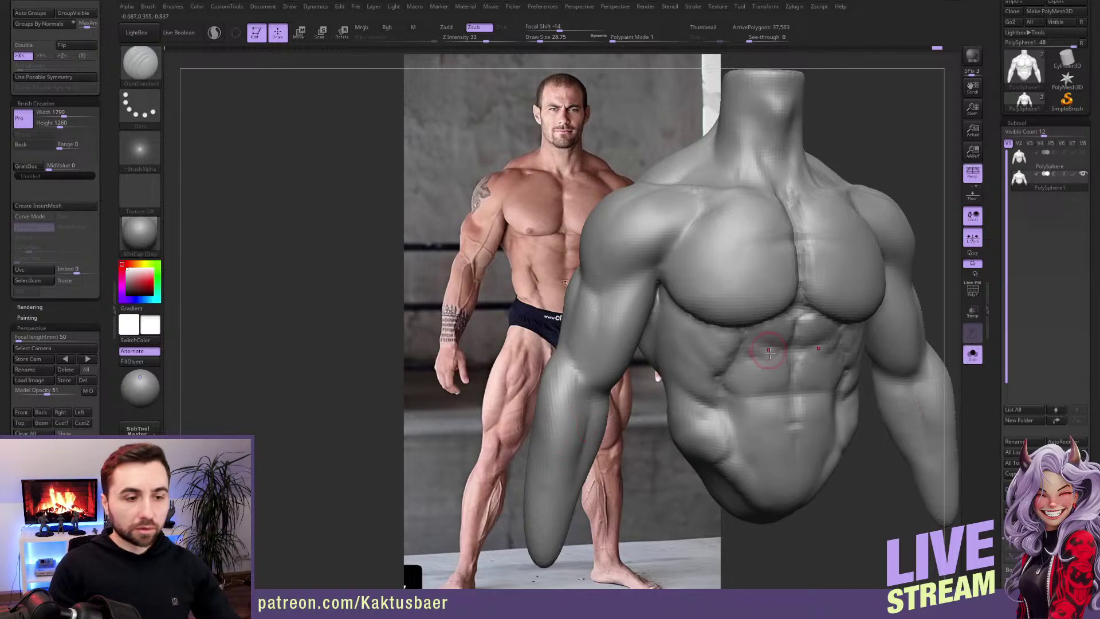
ctrl+right_drag(718, 391, 723, 360)
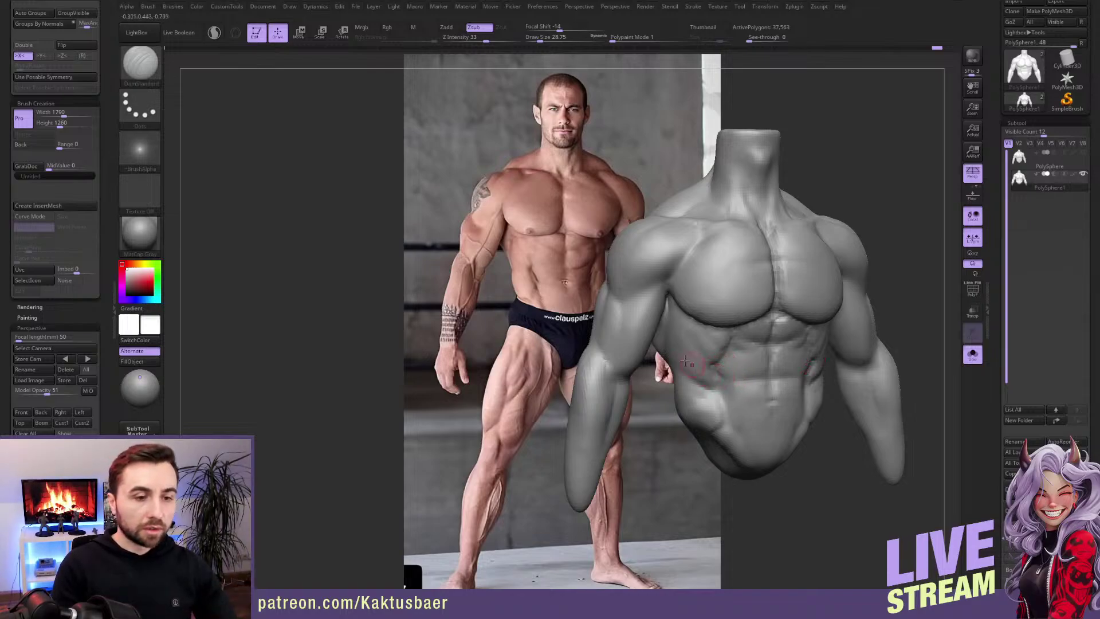
Step: Adjust the deltoid and upper arm shapes with the Move brush at draw sizes of about 51 and 39
alt+right_drag(633, 314, 656, 315)
right_drag(657, 315, 629, 275)
key(b)
key(m)
key(v)
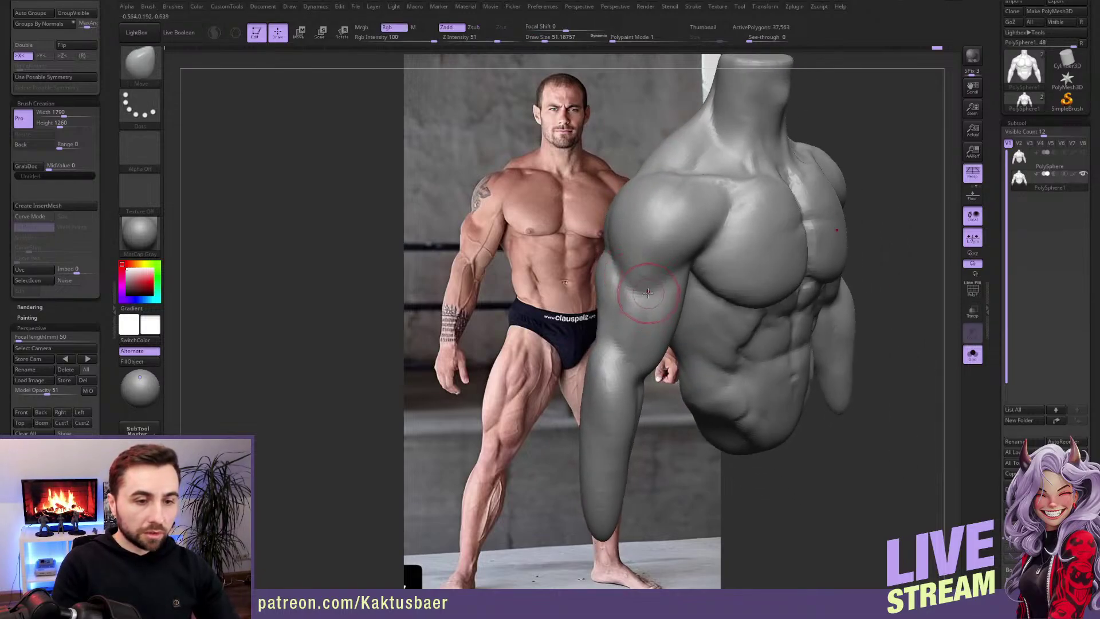
mouse_move(629, 275)
right_down()
mouse_move(693, 316)
mouse_move(727, 315)
mouse_move(719, 321)
right_up()
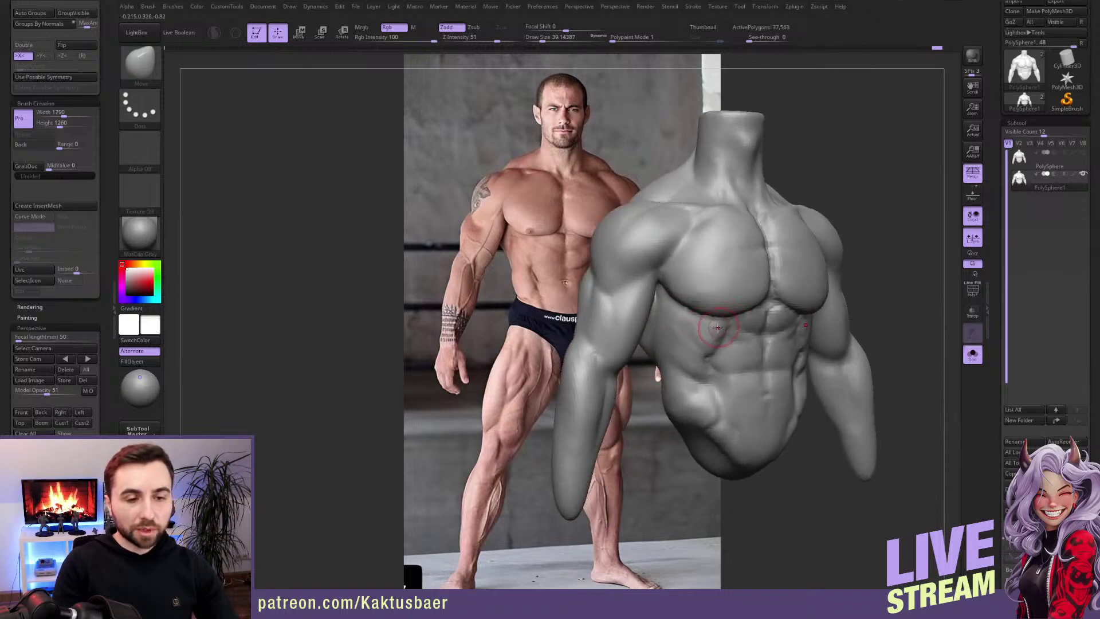
key(shift)
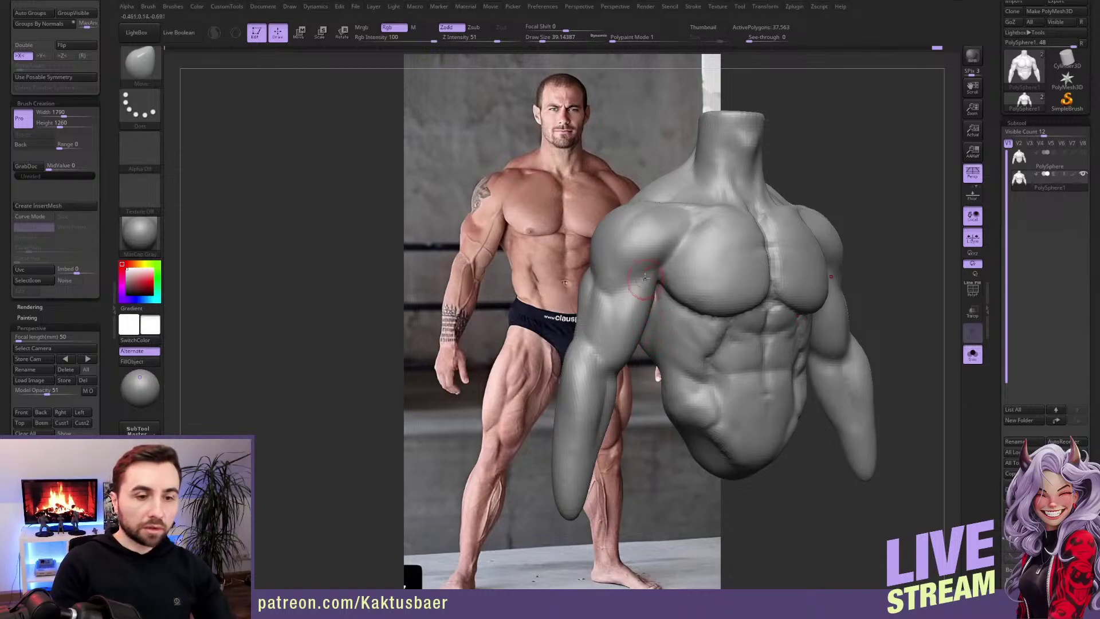
mouse_move(632, 255)
ctrl+right_down()
mouse_move(629, 279)
mouse_move(641, 281)
ctrl+right_up()
key(s)
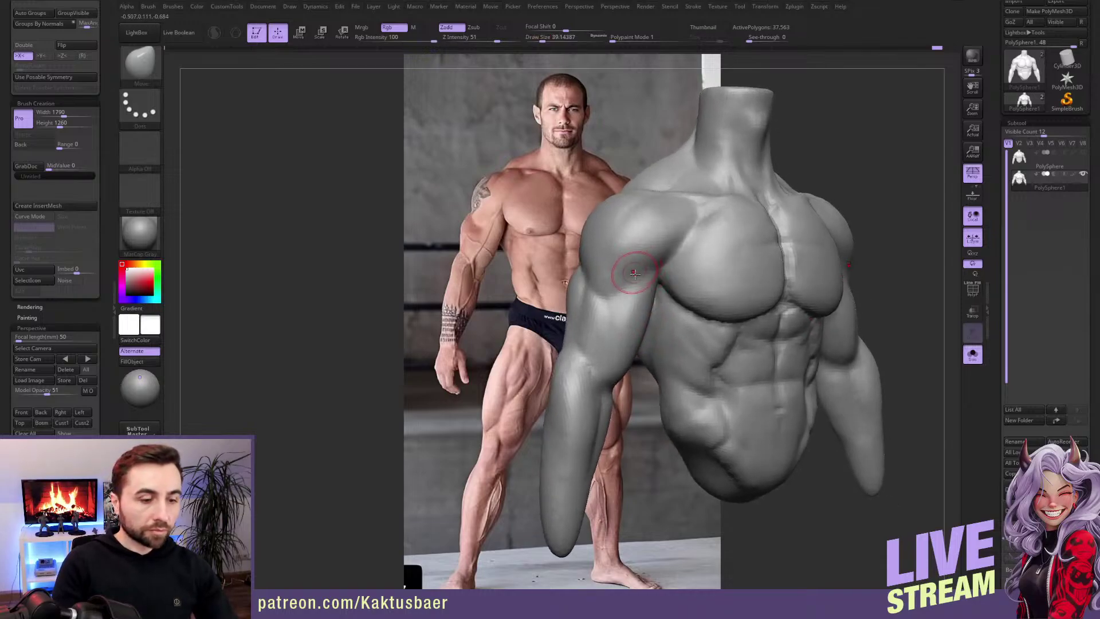
Step: Build up the lower front of the deltoid with ClayBuildup at a draw size of about 39, and smooth it
key(b)
key(c)
key(b)
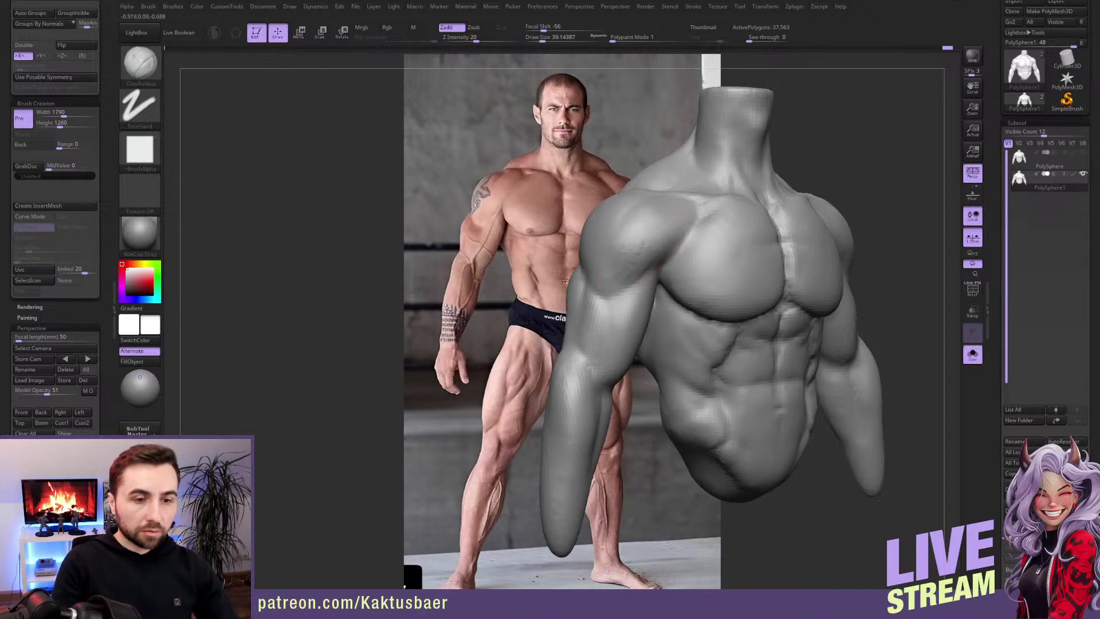
key(shift)
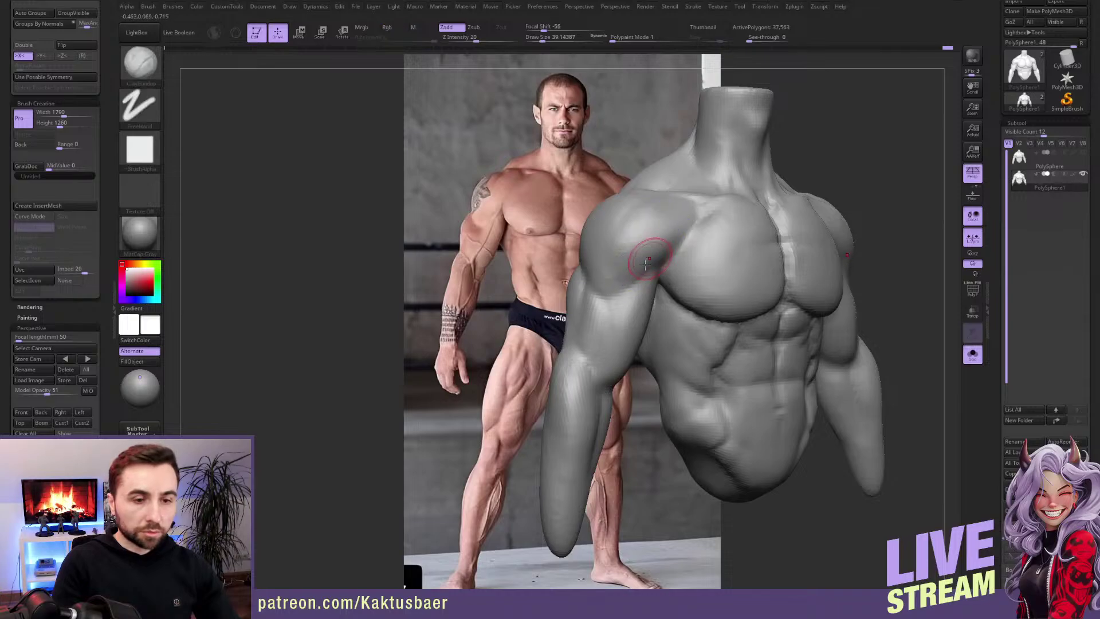
mouse_move(653, 254)
right_down()
mouse_move(650, 279)
mouse_move(668, 275)
mouse_move(634, 285)
right_up()
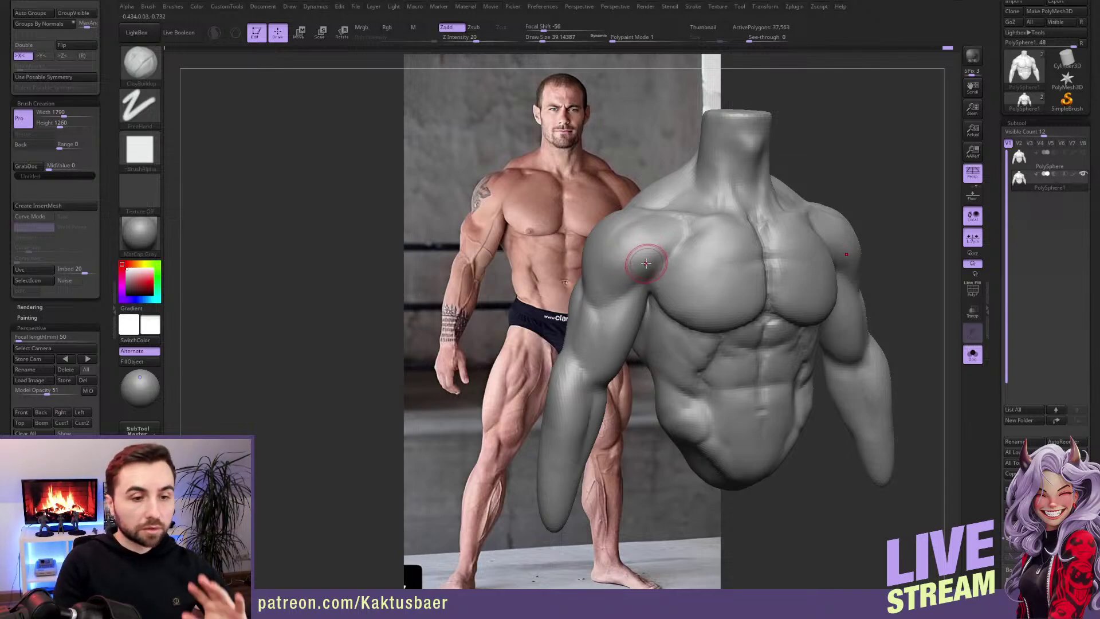
key(shift)
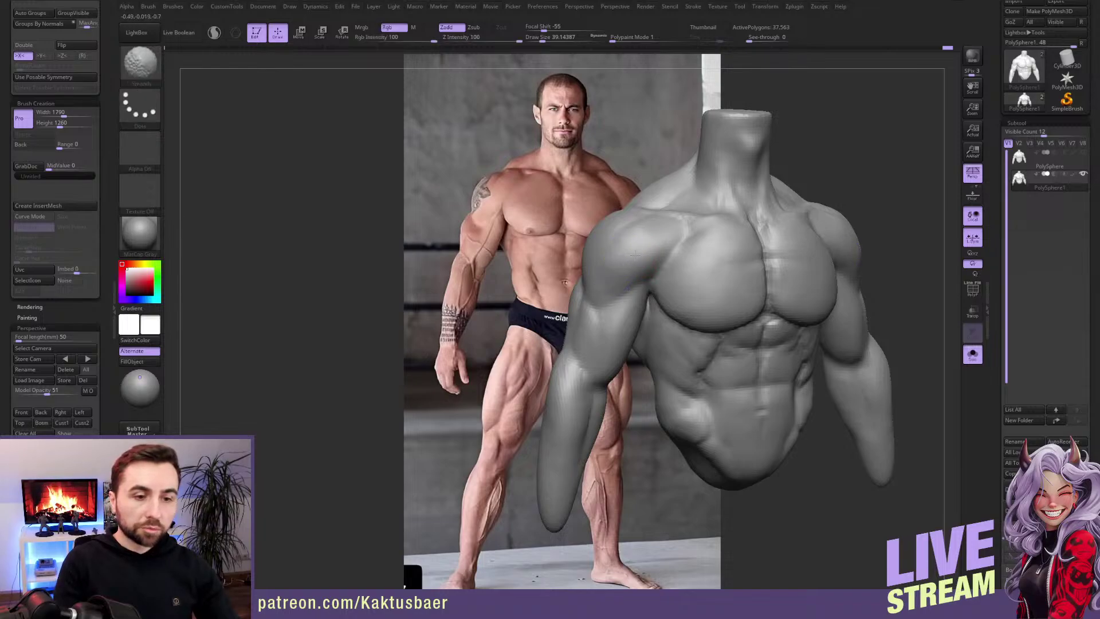
mouse_move(614, 277)
mouse_down()
mouse_move(611, 258)
mouse_move(620, 261)
mouse_up()
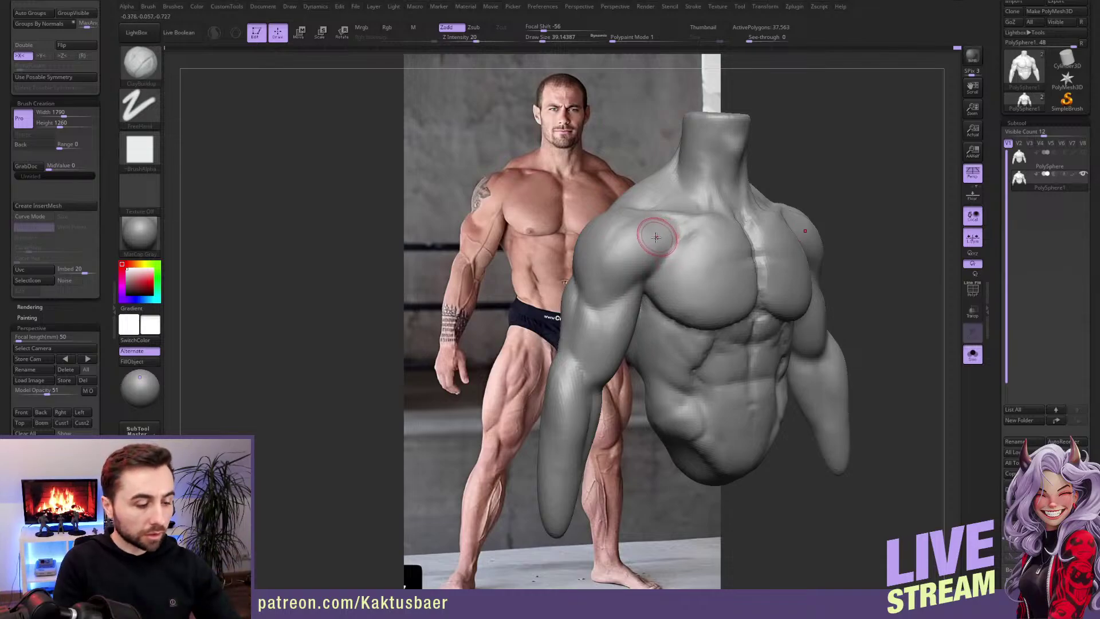
Step: Define the front deltoid between the collarbone and the chest with ClayBuildup at a draw size of about 39, and smooth the transition
drag(652, 240, 653, 245)
right_drag(653, 245, 660, 247)
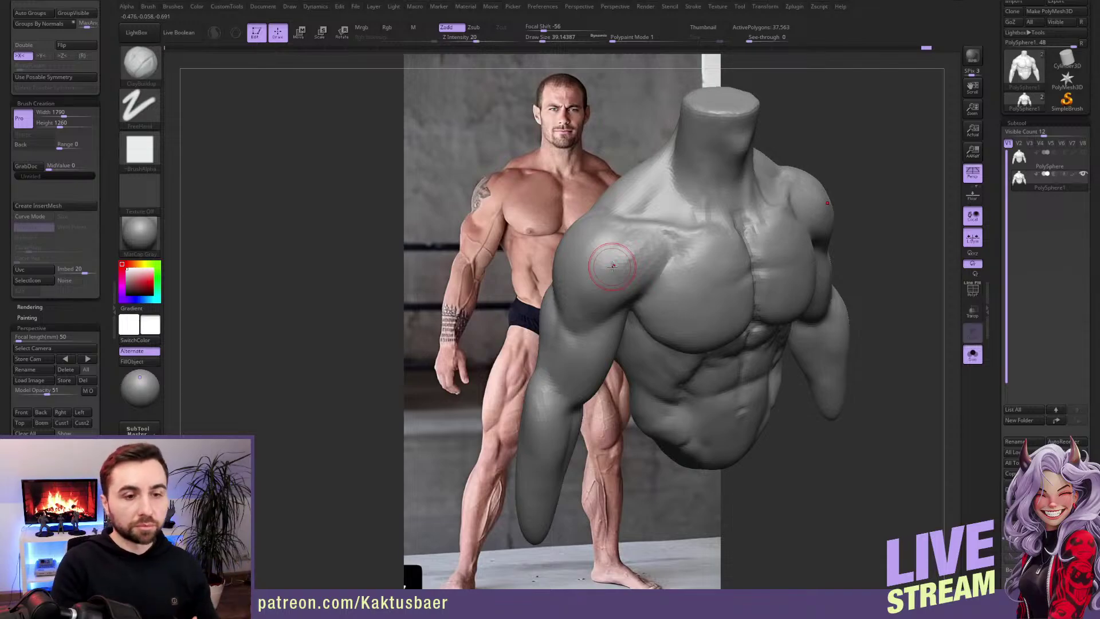
right_drag(624, 238, 654, 264)
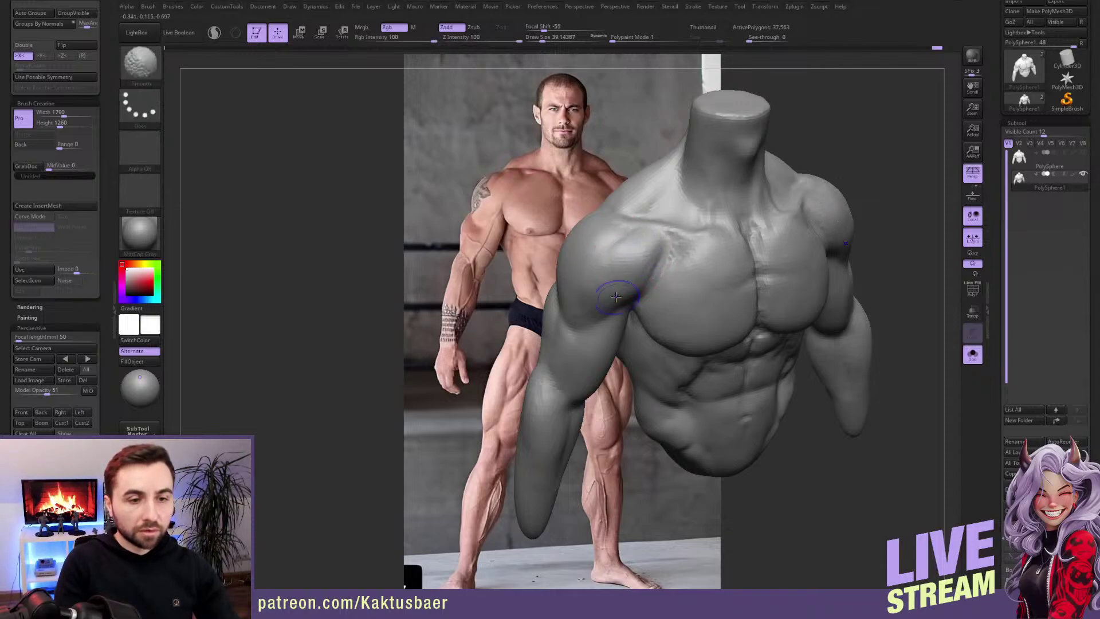
mouse_move(631, 264)
right_down()
mouse_move(639, 243)
mouse_move(631, 253)
mouse_move(652, 248)
mouse_move(633, 235)
right_up()
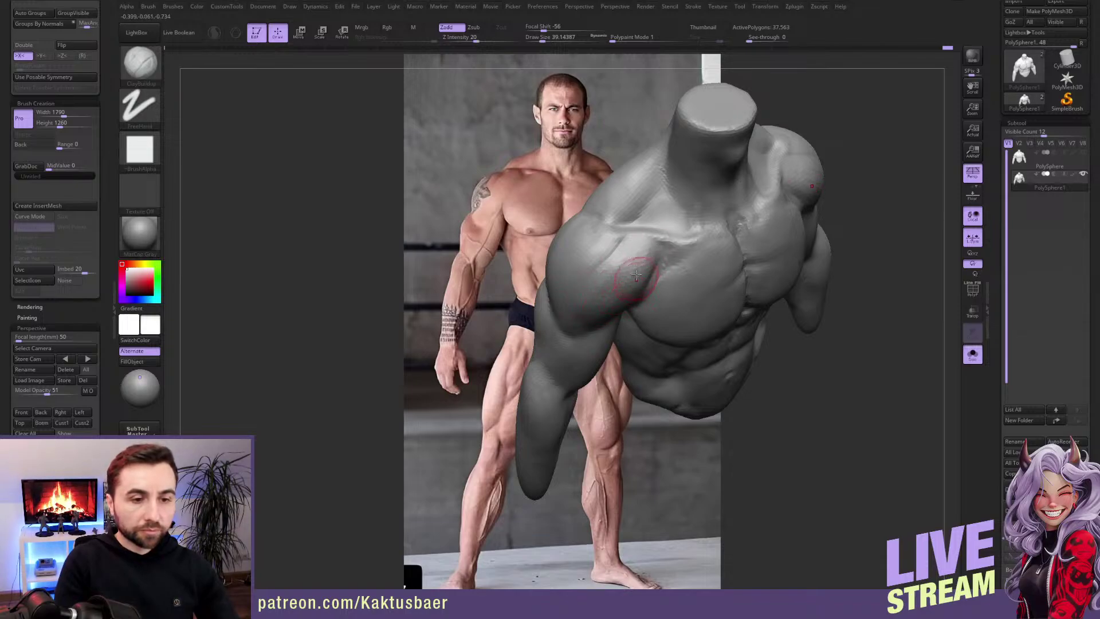
right_drag(636, 275, 688, 250)
key(shift)
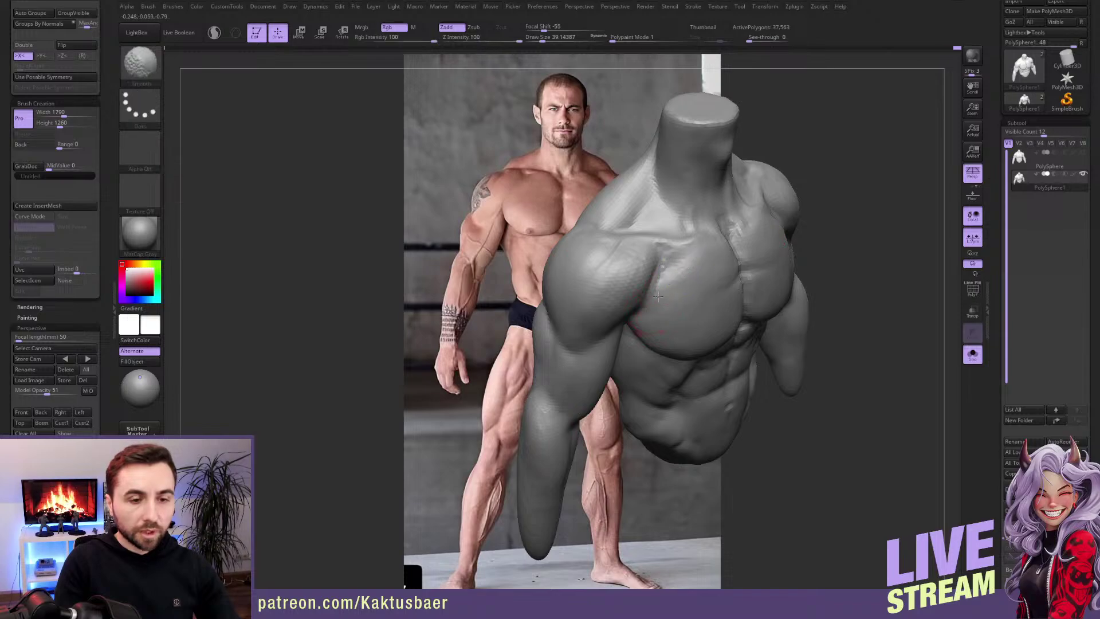
right_drag(658, 296, 650, 266)
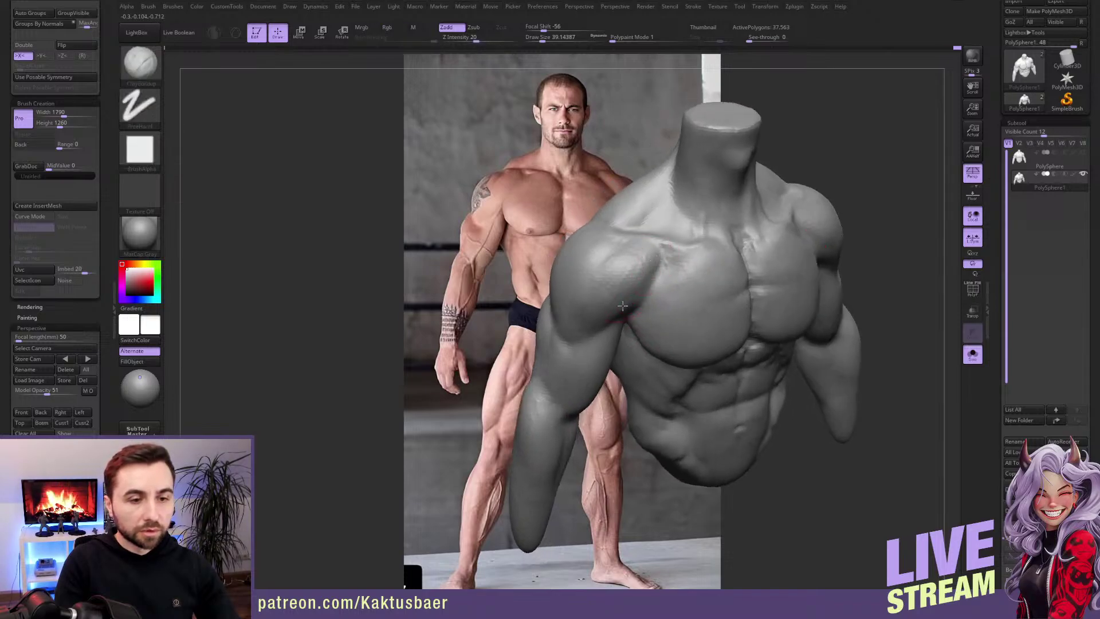
mouse_move(623, 309)
right_down()
mouse_move(677, 290)
mouse_move(649, 242)
right_up()
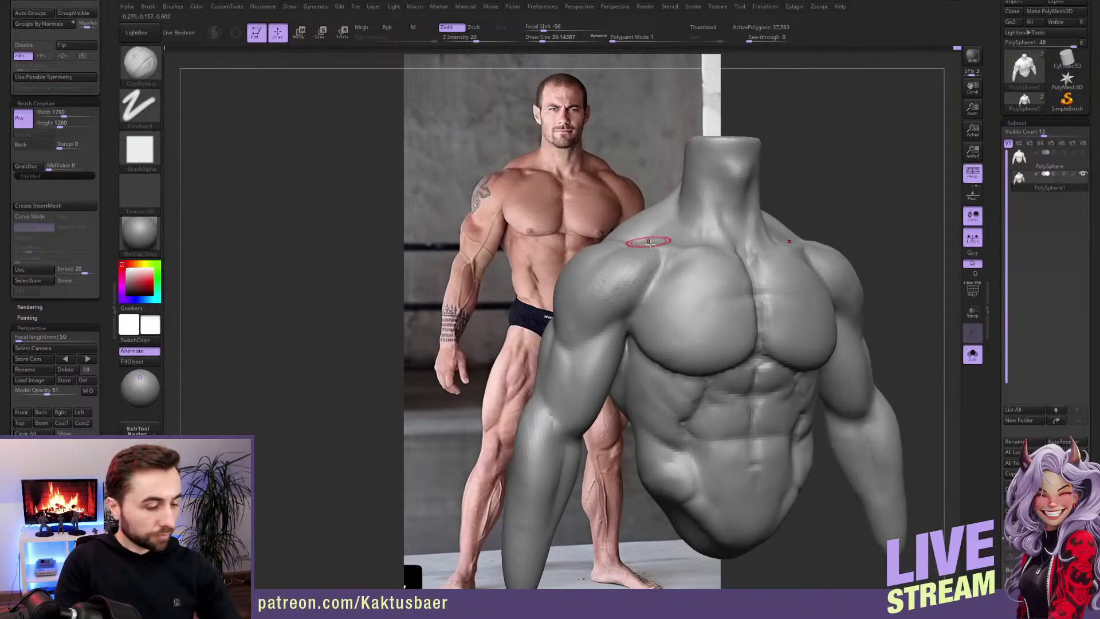
Step: Adjust the top and outer shape of the shoulder with the Move brush at draw sizes of about 65 and 41
key(b)
key(m)
key(v)
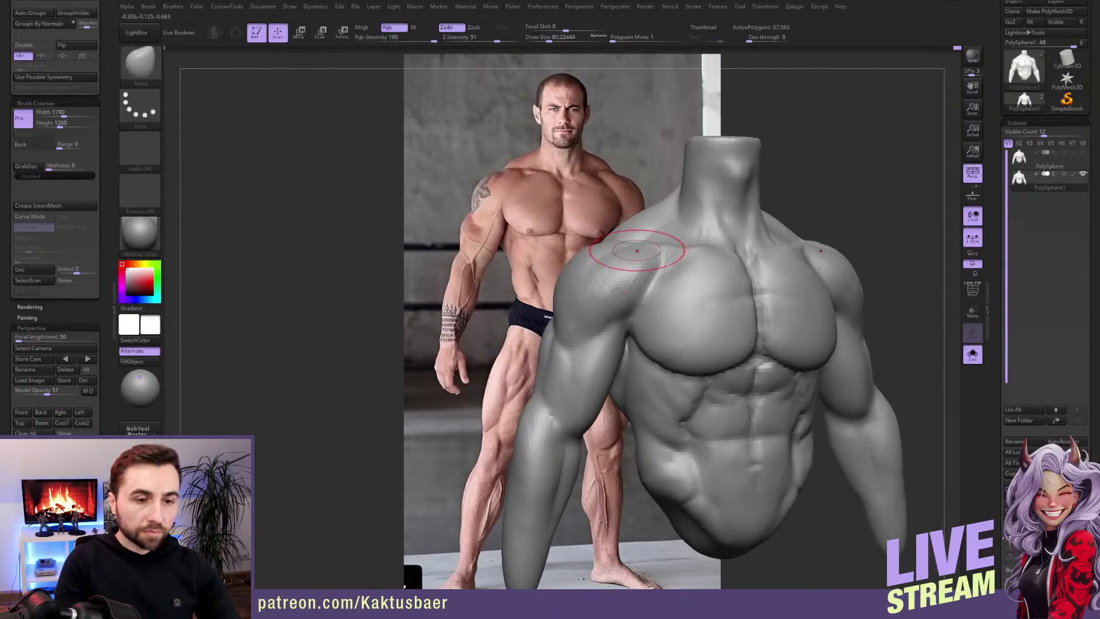
key(bracketleft)
key(bracketleft)
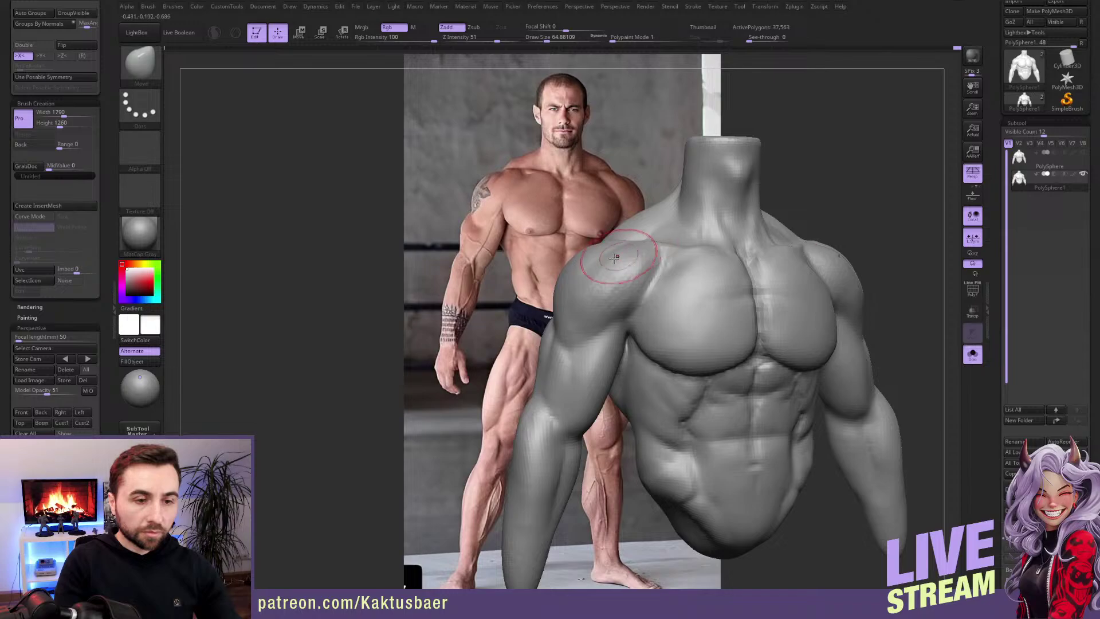
mouse_move(607, 259)
right_down()
mouse_move(648, 340)
mouse_move(647, 324)
right_up()
key(bracketleft)
key(bracketleft)
key(bracketleft)
key(bracketleft)
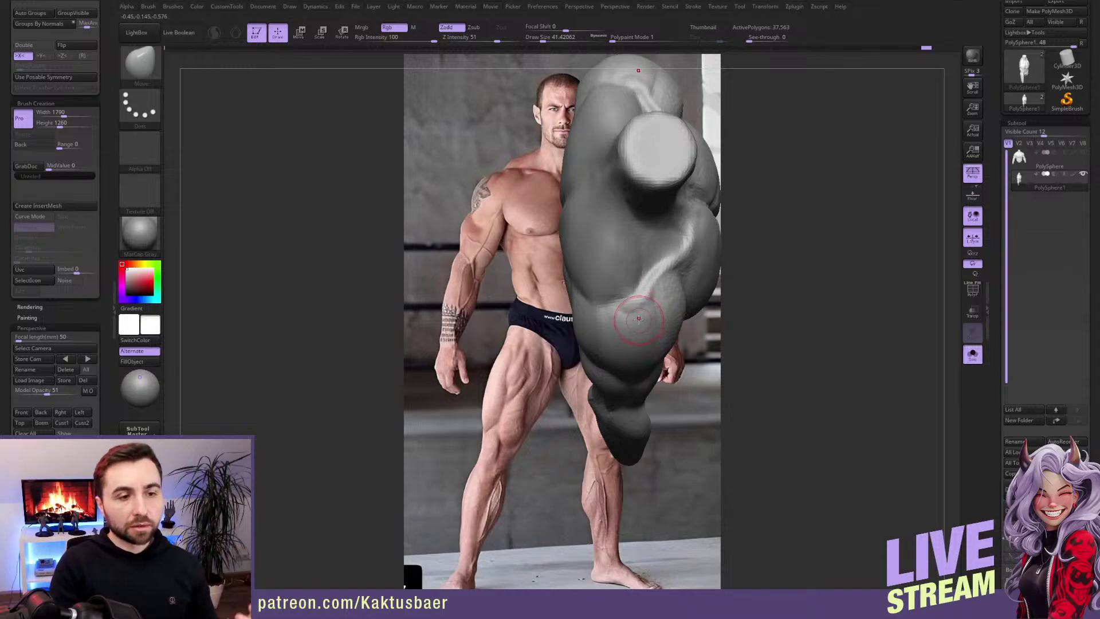
mouse_move(651, 309)
right_down()
mouse_move(630, 319)
mouse_move(673, 302)
right_up()
Step: Build up the edge between the trapezius and the rear deltoid with ClayBuildup at a draw size of about 25, and smooth it
key(b)
key(c)
key(b)
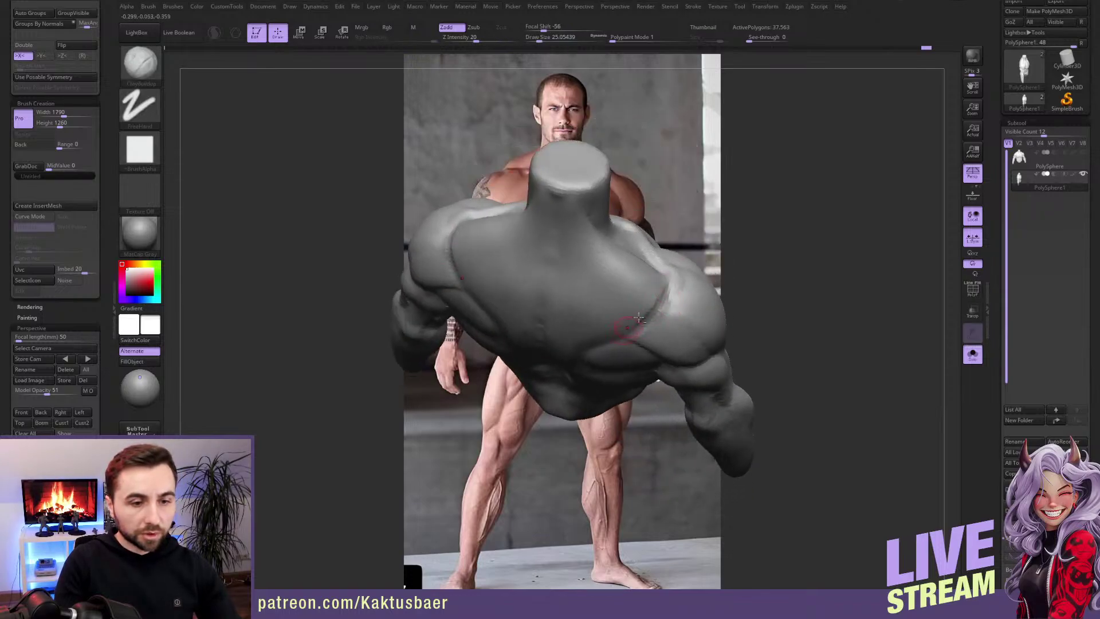
mouse_move(620, 328)
right_down()
mouse_move(671, 294)
mouse_move(633, 316)
right_up()
key(shift)
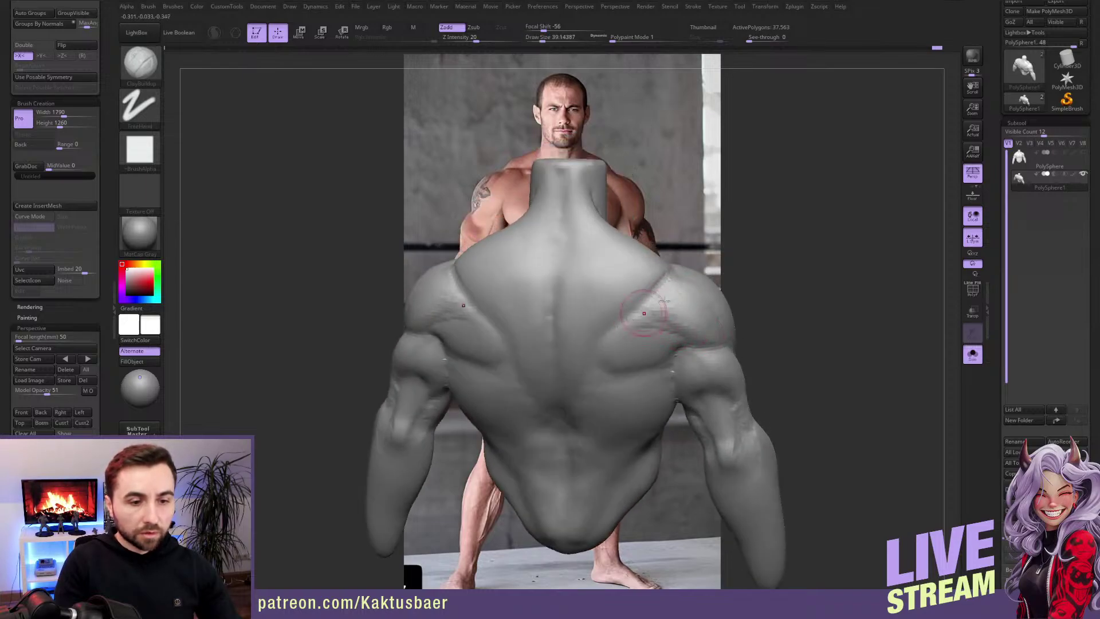
Step: Build up the rear deltoid toward the shoulder blade with ClayBuildup at a draw size of about 39, and smooth it
right_drag(644, 314, 677, 287)
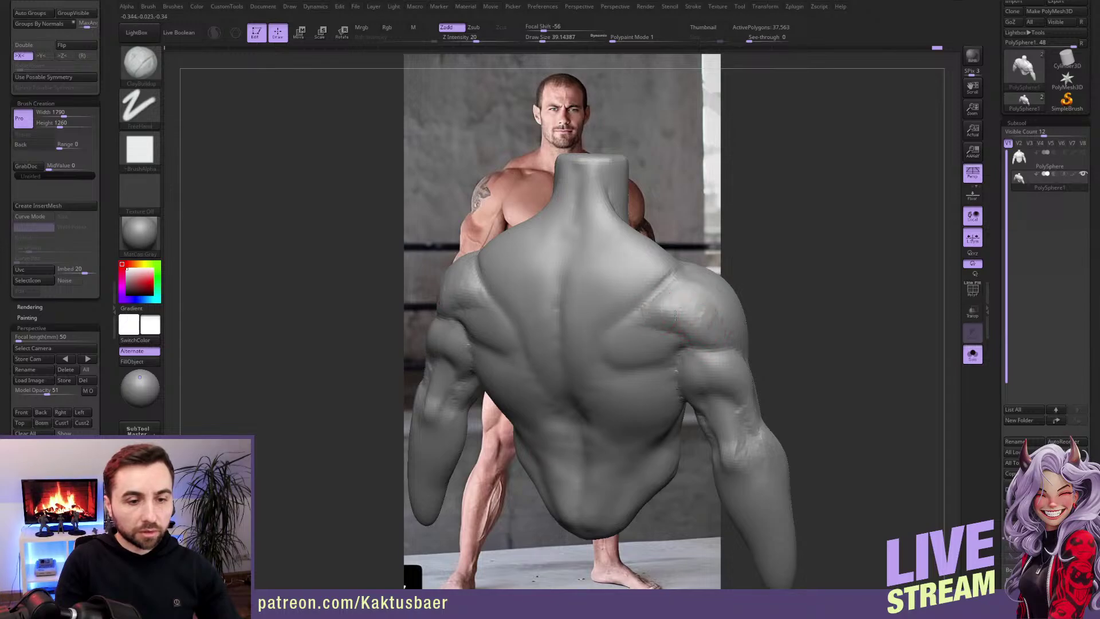
right_drag(712, 324, 706, 345)
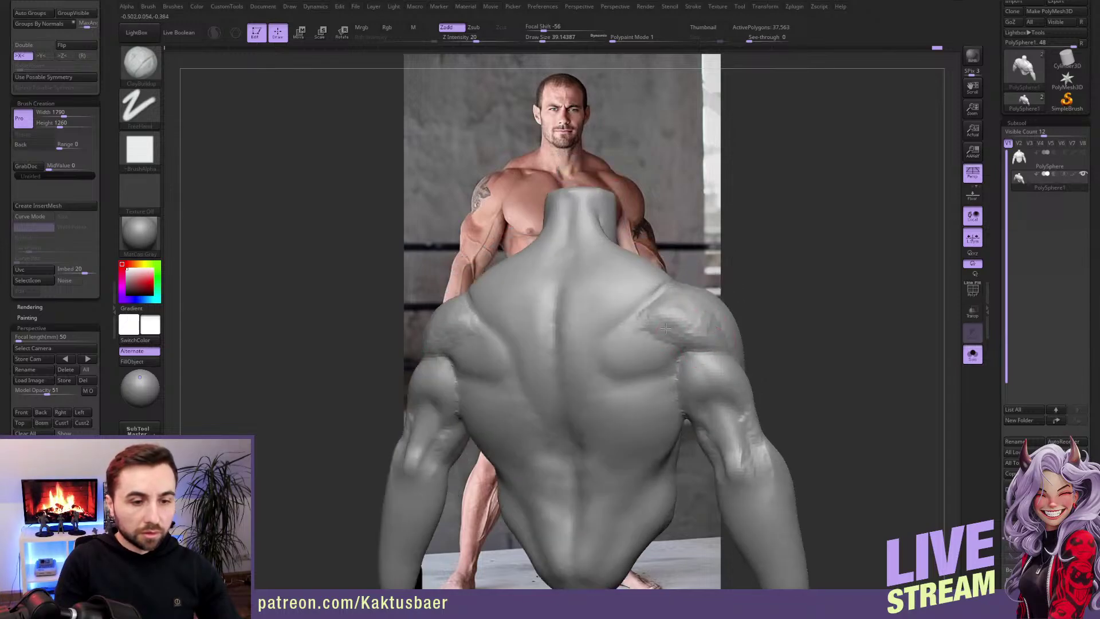
key(shift)
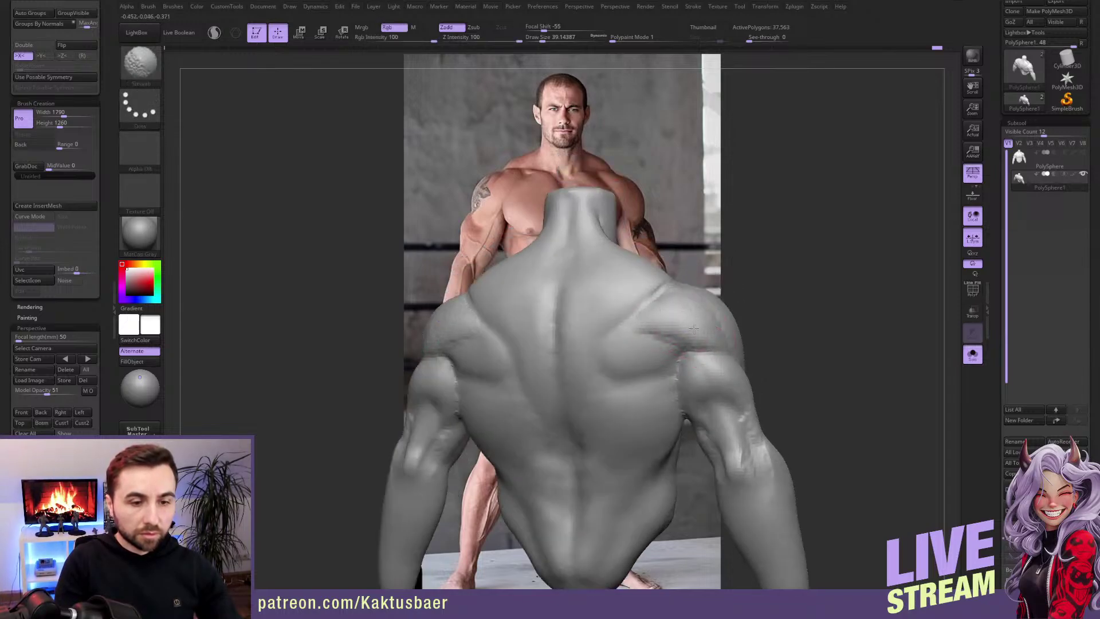
Step: Smooth where the trapezius meets the rear deltoid at a draw size of about 27, and refine the rear shoulder with ClayBuildup
right_drag(668, 294, 659, 290)
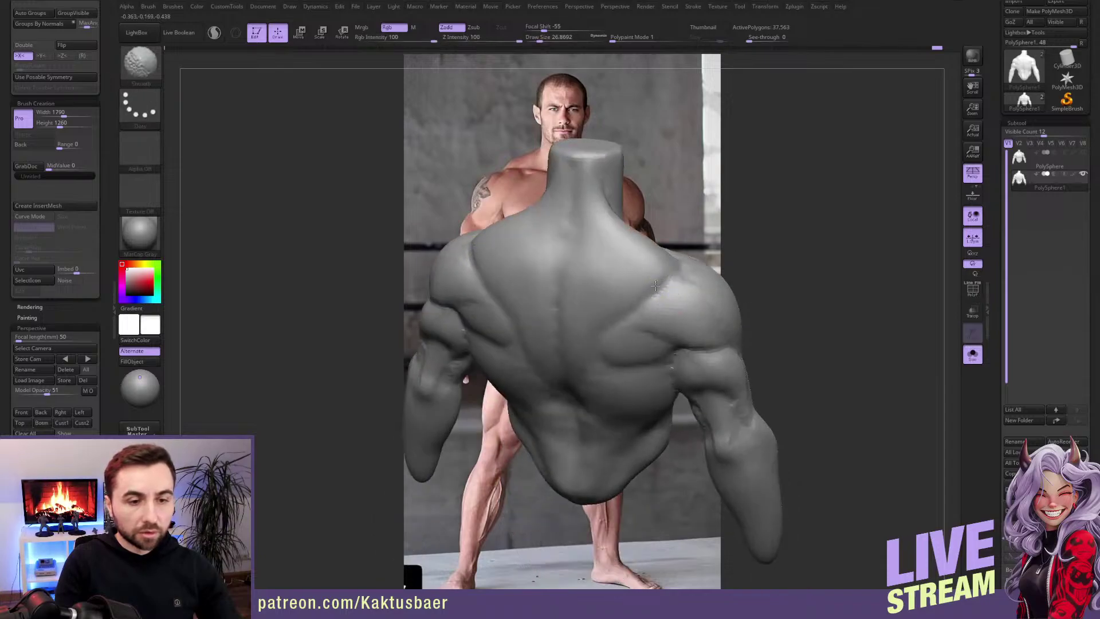
shift+drag(655, 285, 650, 291)
mouse_move(745, 299)
right_down()
mouse_move(693, 310)
mouse_move(739, 318)
right_up()
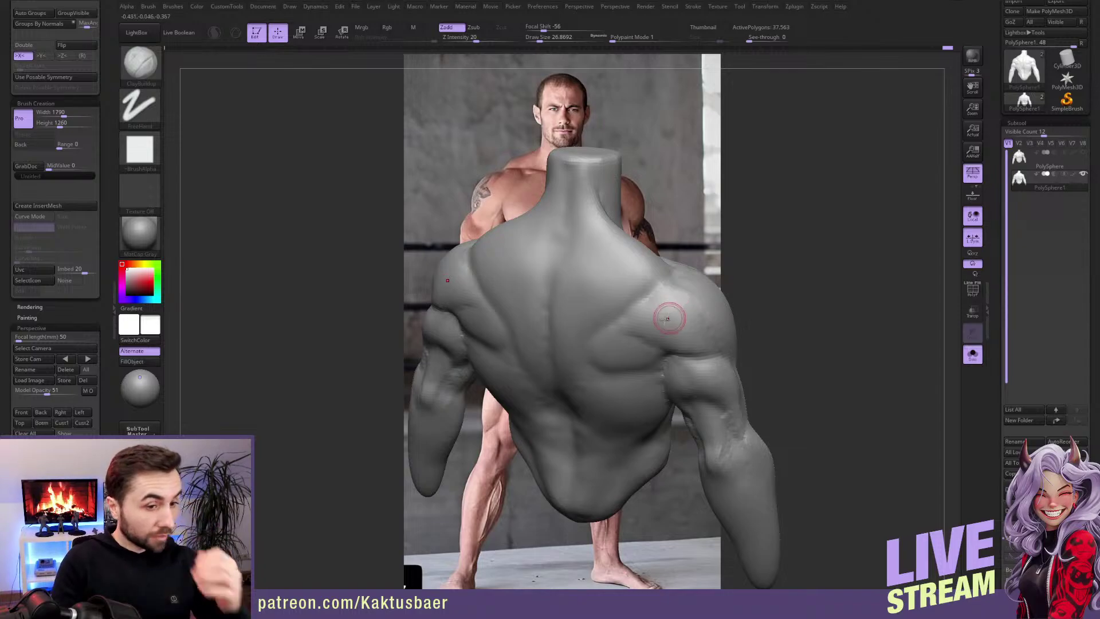
mouse_move(668, 319)
right_down()
mouse_move(621, 328)
mouse_move(626, 317)
right_up()
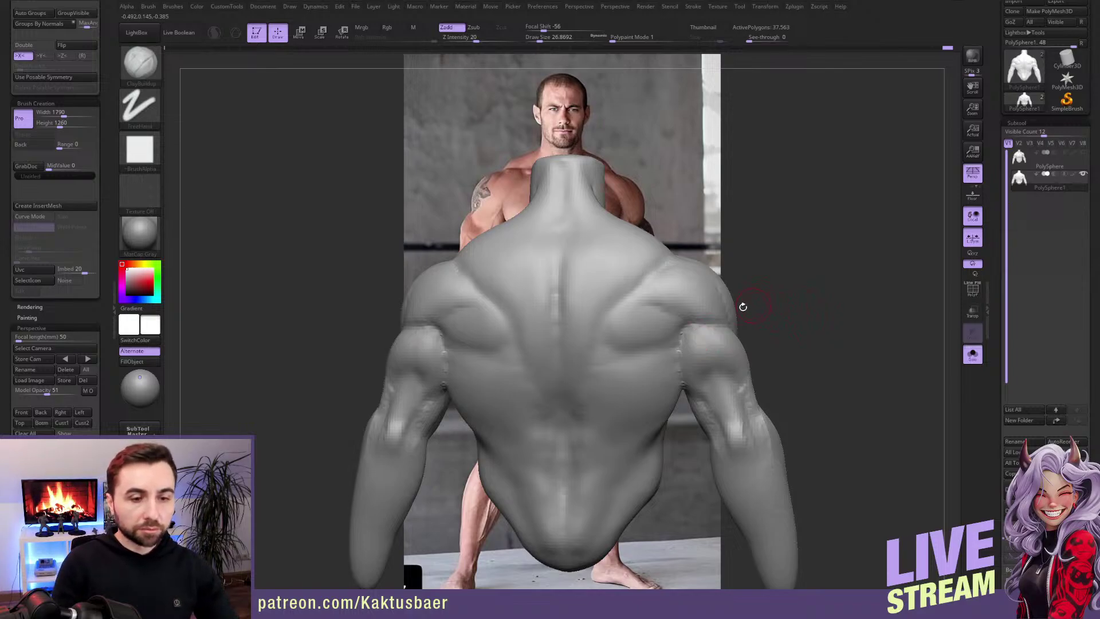
Step: Refine the front of the neck and the inner collarbone ends with ClayBuildup at a draw size of about 27, and smooth them
mouse_move(739, 307)
mouse_down()
mouse_move(676, 306)
mouse_move(615, 328)
mouse_move(617, 298)
mouse_move(593, 309)
mouse_move(593, 336)
mouse_move(630, 307)
mouse_move(608, 326)
mouse_move(613, 335)
mouse_up()
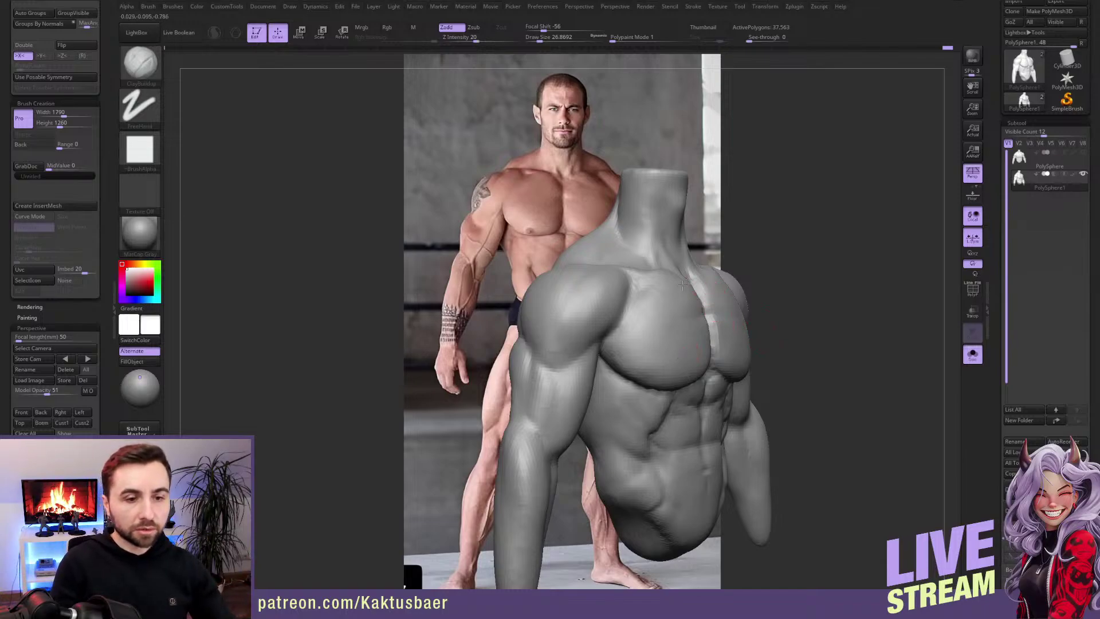
right_drag(682, 285, 636, 276)
alt+right_drag(705, 270, 695, 366)
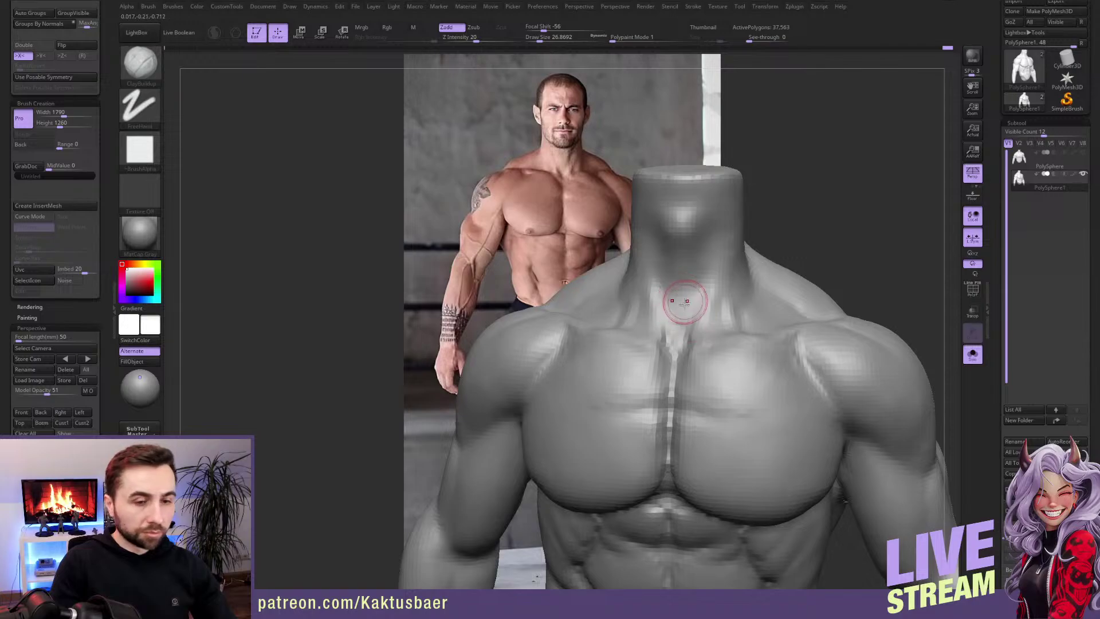
right_drag(685, 302, 684, 325)
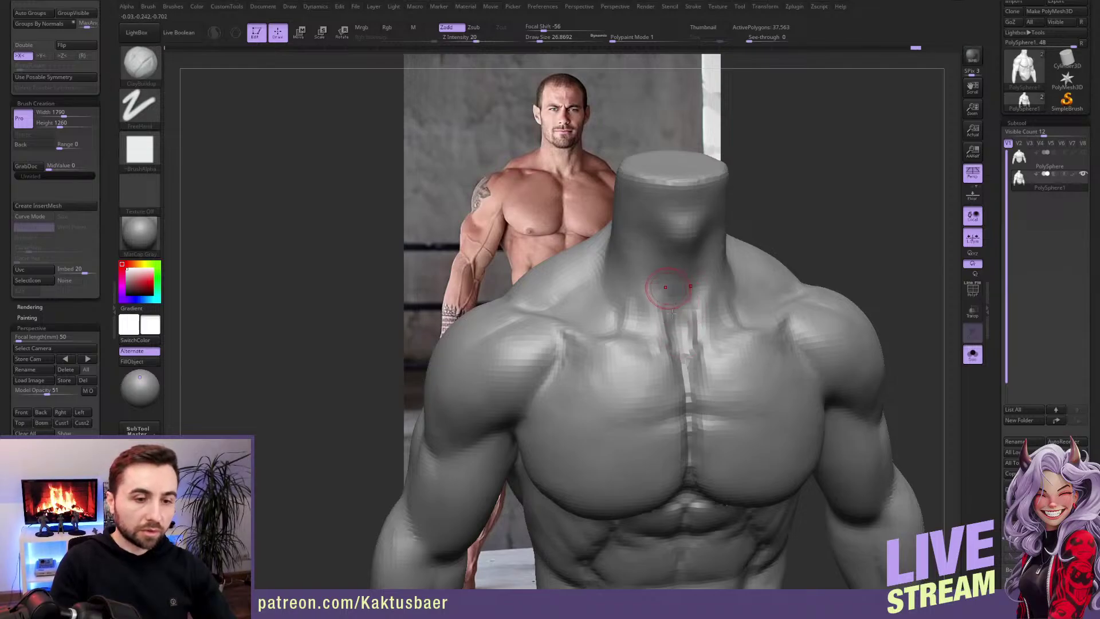
mouse_move(701, 356)
right_down()
mouse_move(684, 343)
mouse_move(687, 321)
mouse_move(724, 322)
right_up()
key(shift)
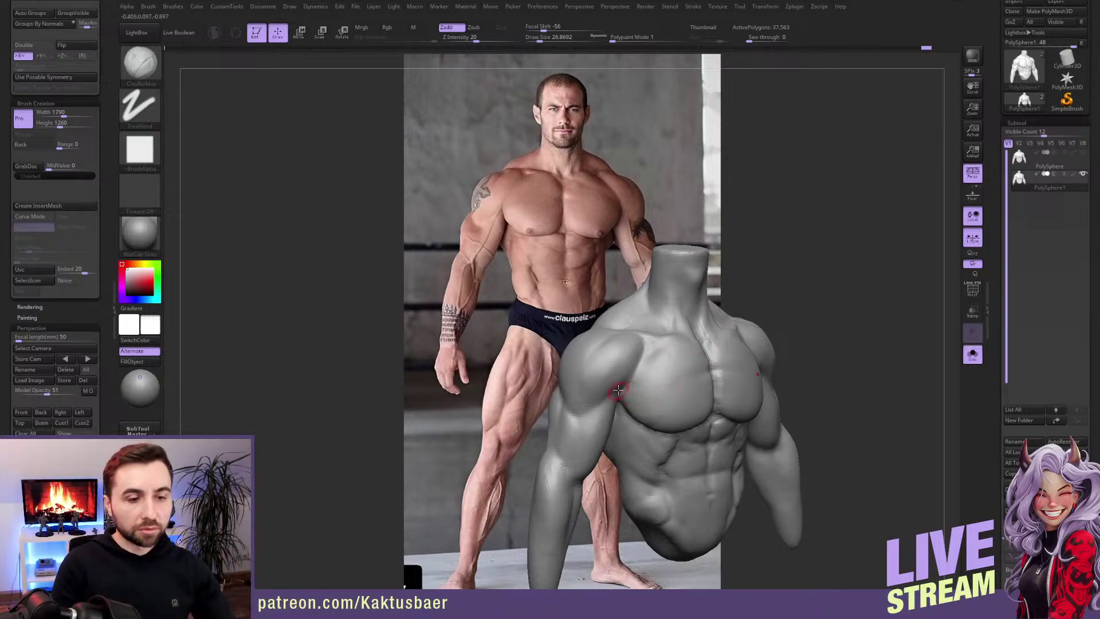
Step: Carve a separation line between the front and side deltoid heads with DamStandard at a draw size of about 27
scroll(633, 378, up, 5)
right_drag(629, 363, 623, 344)
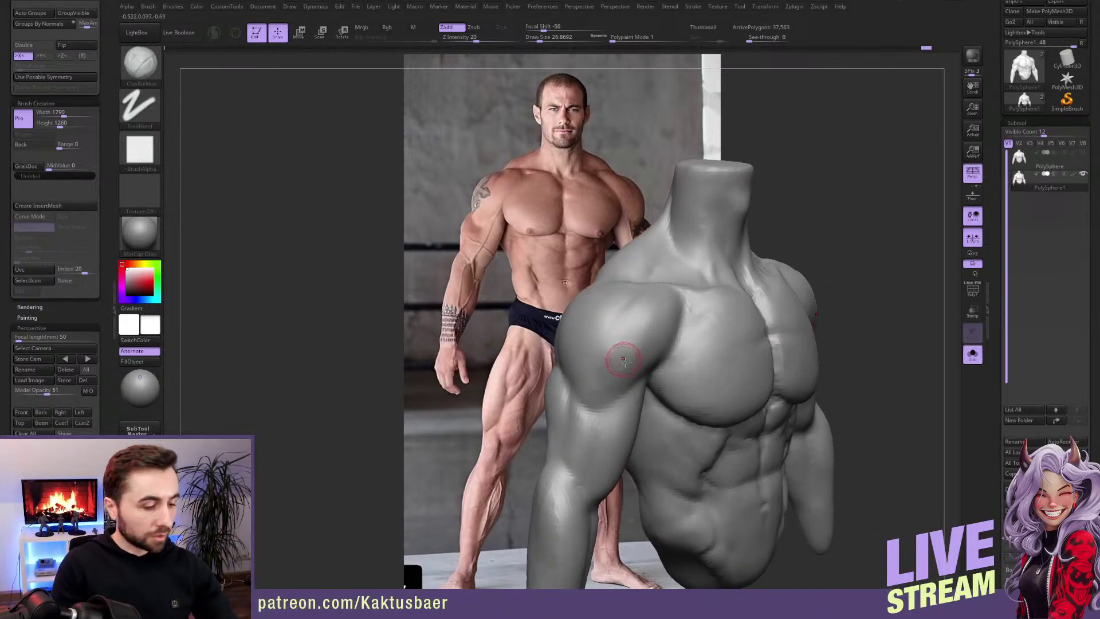
key(b)
key(d)
key(s)
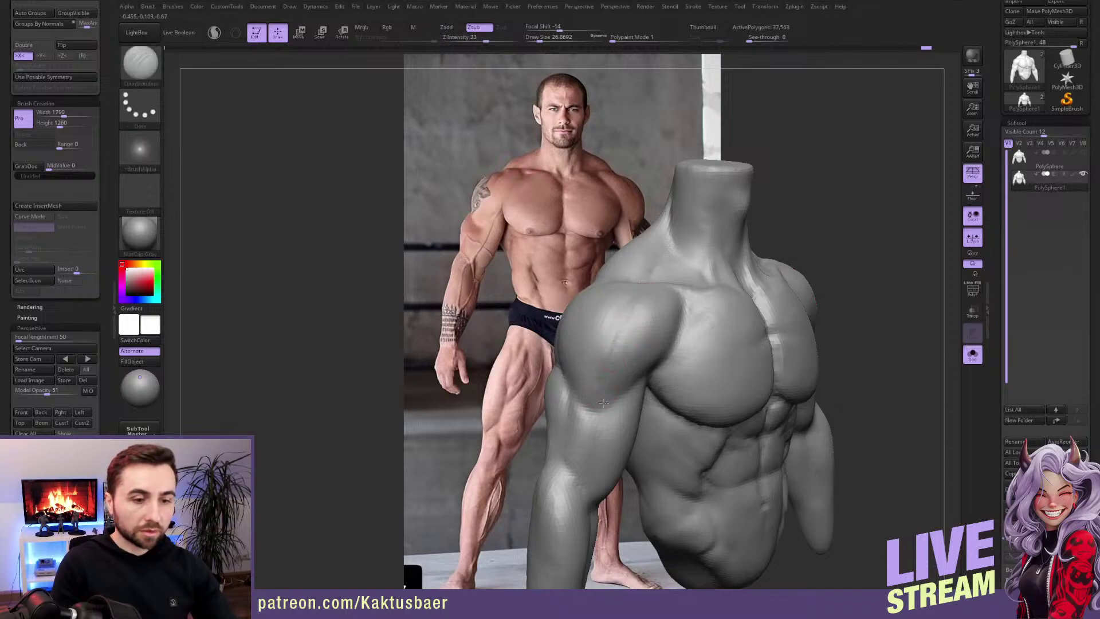
drag(633, 307, 614, 369)
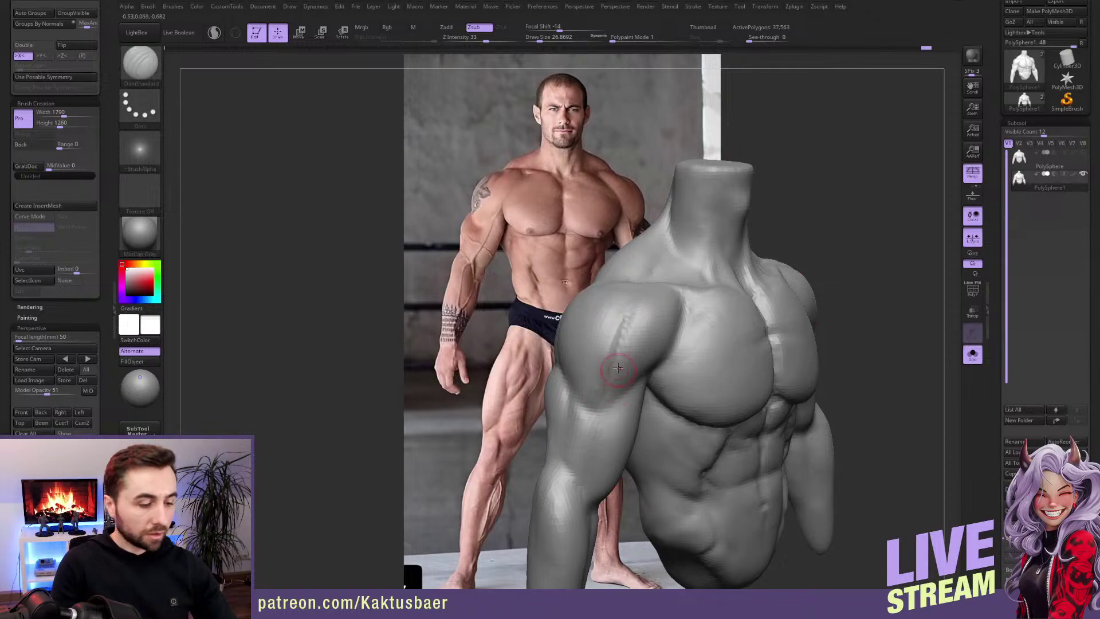
right_drag(614, 362, 625, 375)
Step: Build up the side head of the deltoid with ClayBuildup at a draw size of about 41
key(b)
key(c)
key(b)
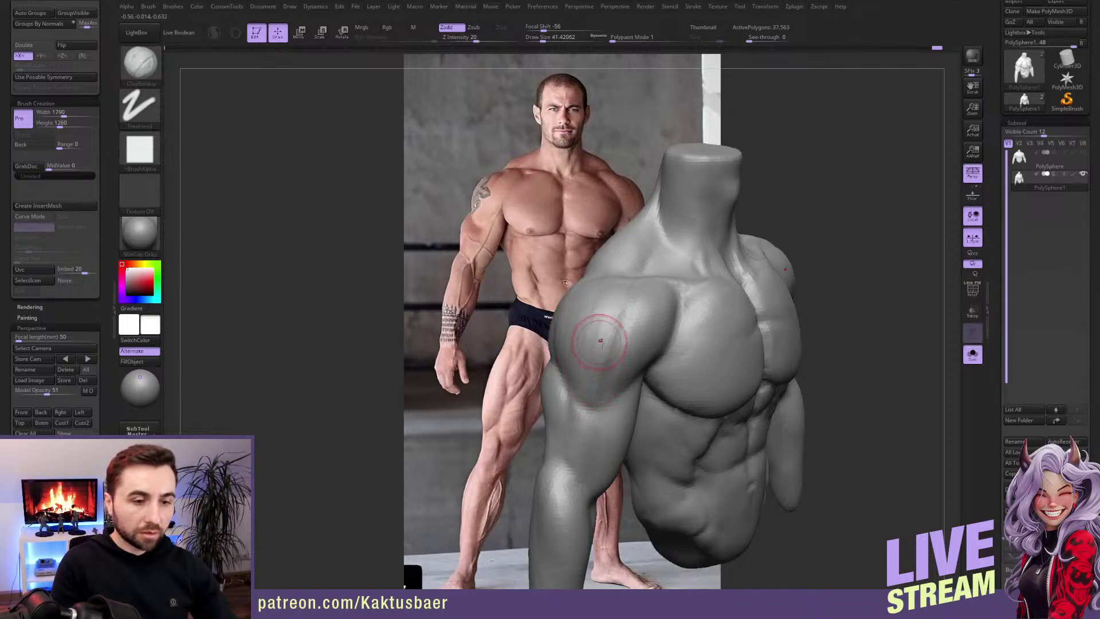
right_drag(590, 319, 577, 309)
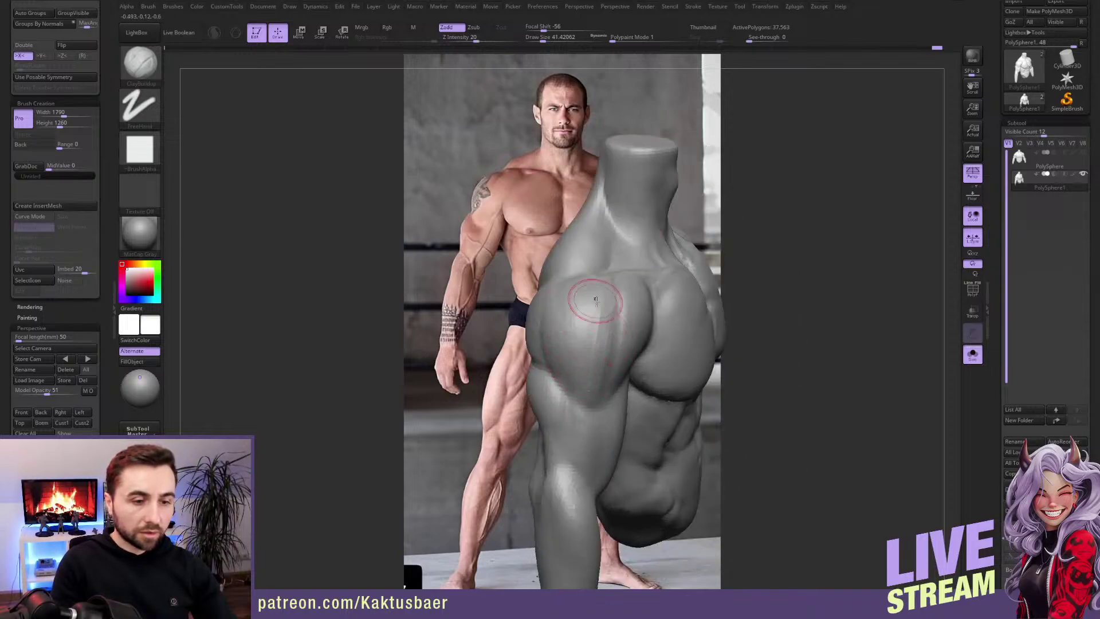
drag(590, 287, 595, 321)
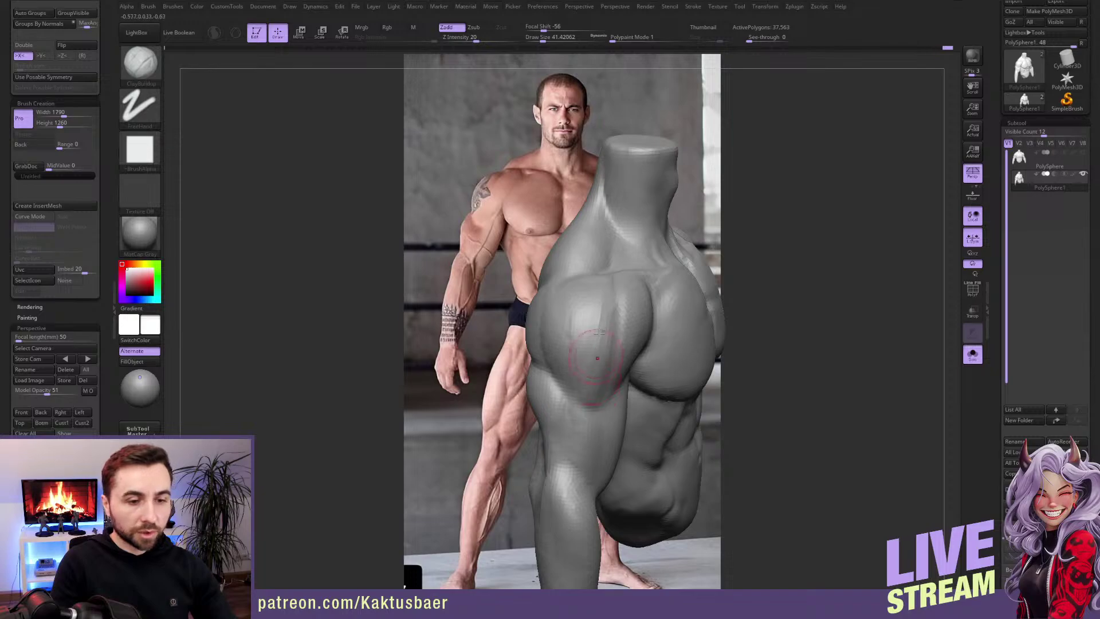
right_drag(593, 350, 609, 311)
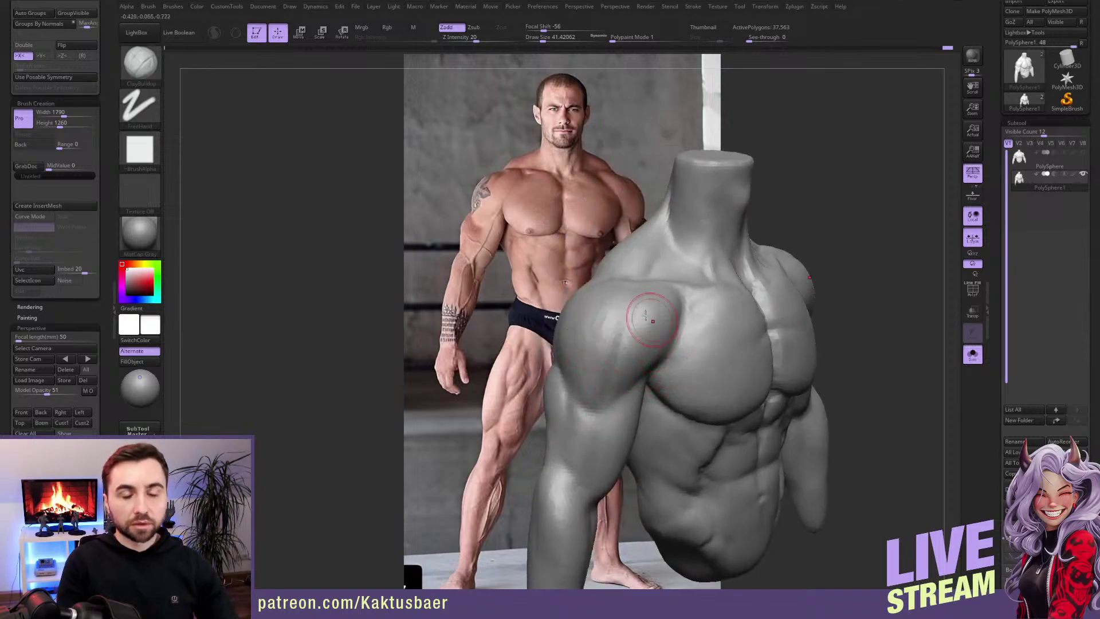
Step: Smooth the front and side deltoid heads, and refine them further with ClayBuildup at a draw size of about 41
shift+drag(612, 300, 596, 344)
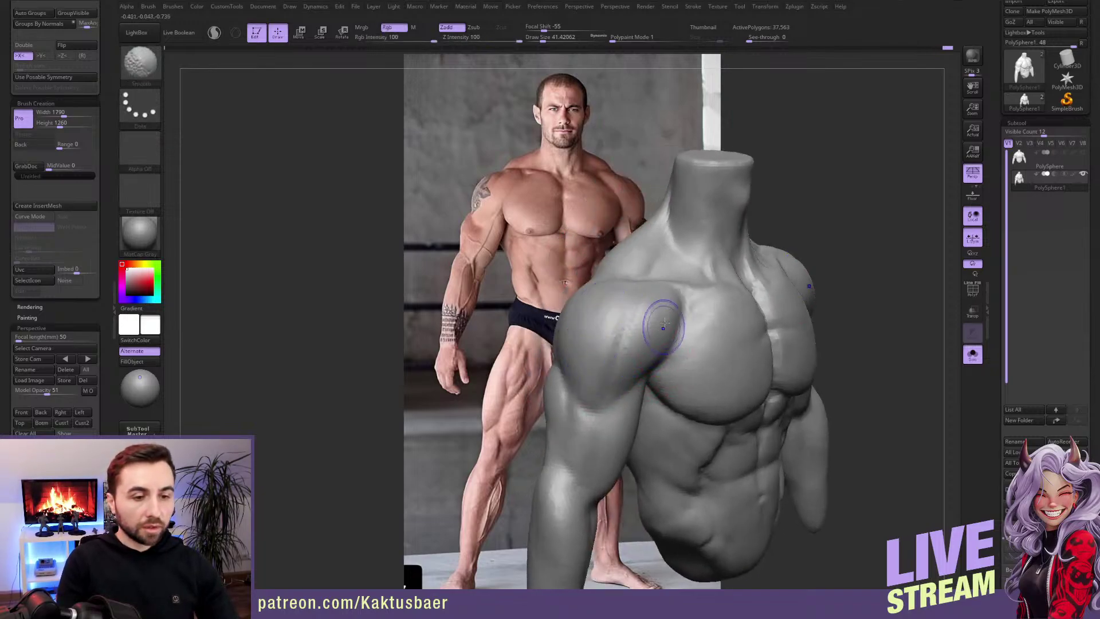
shift+drag(658, 310, 629, 339)
key(b)
key(c)
key(b)
right_drag(630, 338, 645, 335)
right_drag(682, 377, 722, 367)
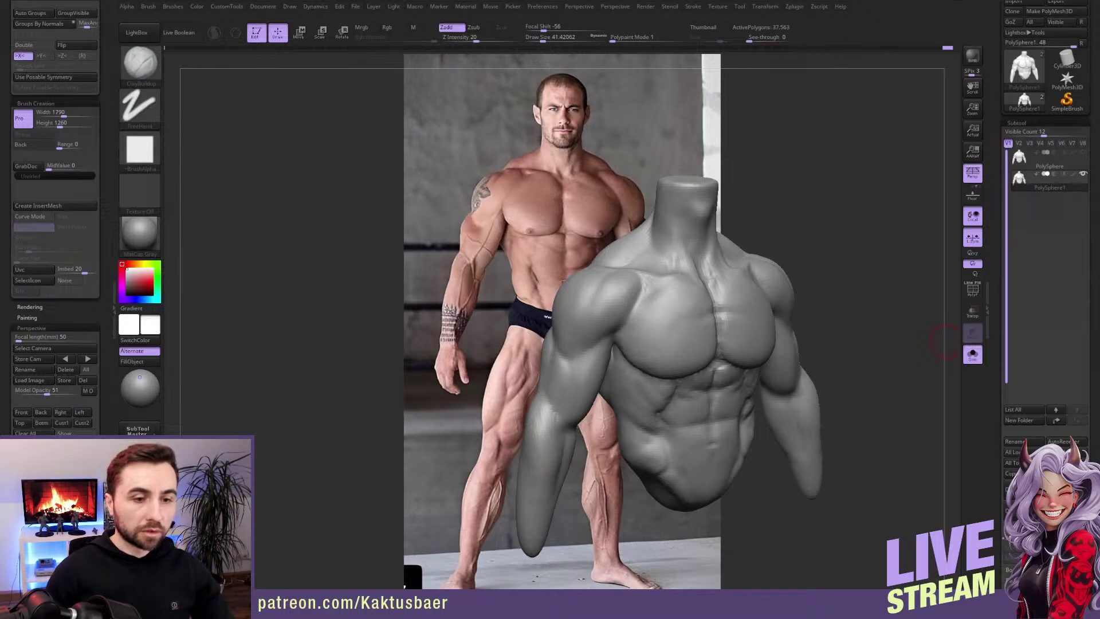
Step: Try to reshape the outer end of the collarbone with the Move brush at a draw size of about 49, undoing the strokes
scroll(647, 286, up, 5)
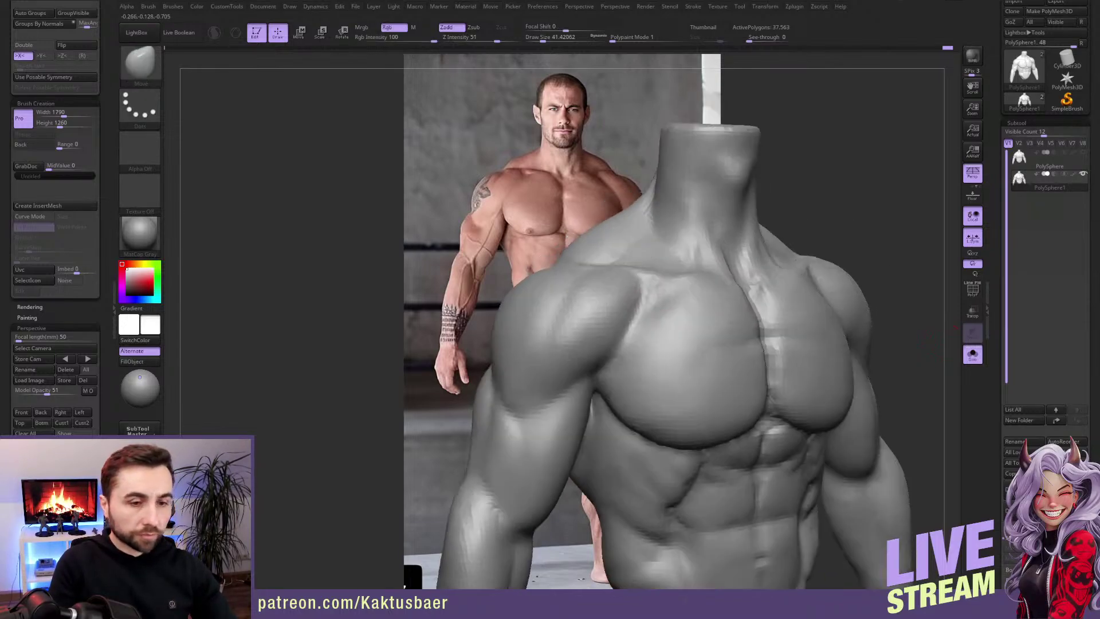
key(ctrl+z)
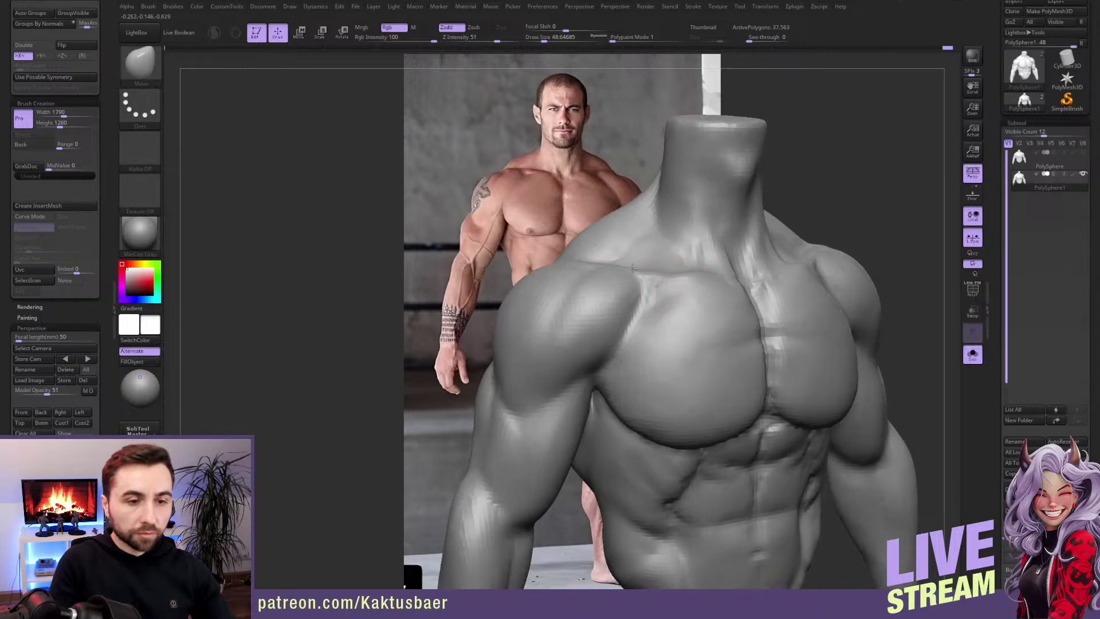
key(ctrl+z)
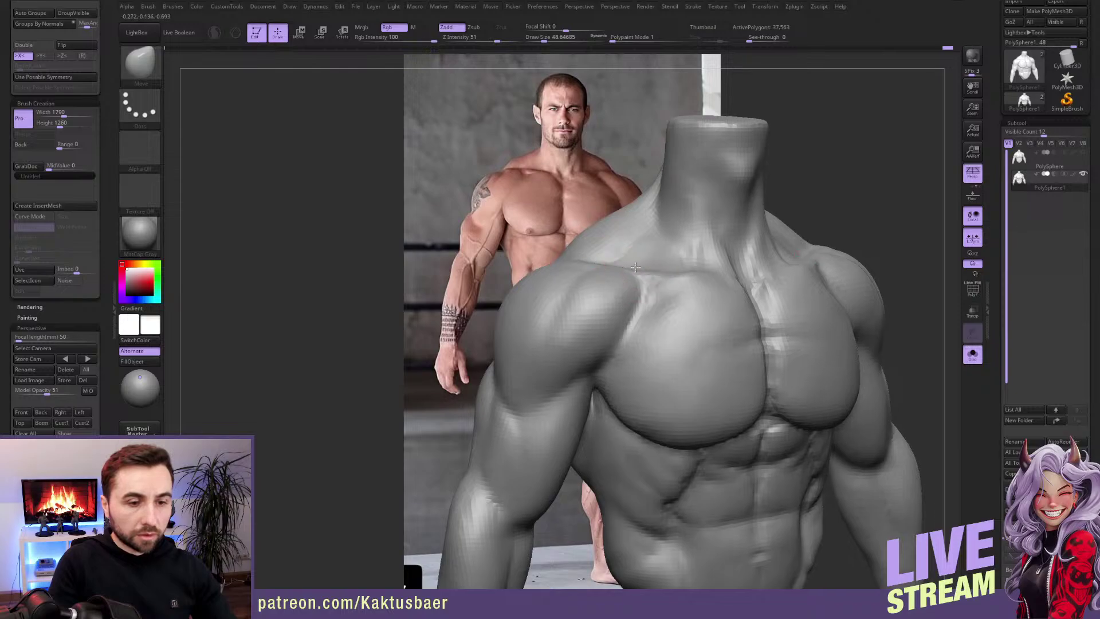
key(ctrl+z)
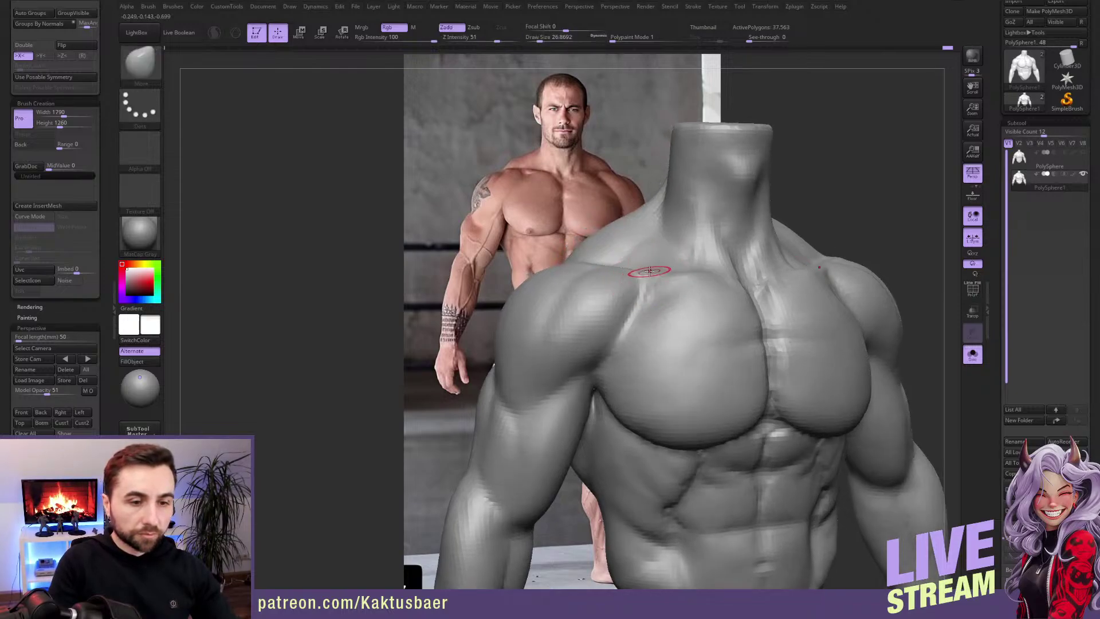
Step: Compare the torso's front, back and side forms with the bodybuilder reference photo
mouse_move(653, 288)
right_down()
mouse_move(678, 277)
mouse_move(679, 299)
right_up()
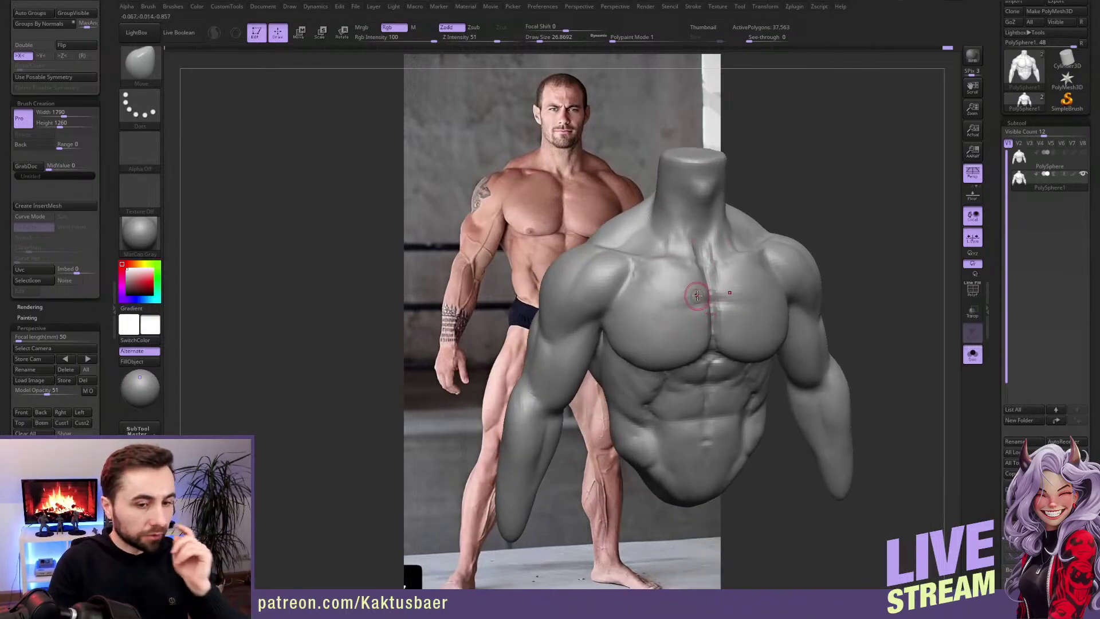
mouse_move(671, 299)
right_down()
mouse_move(707, 300)
mouse_move(535, 263)
right_up()
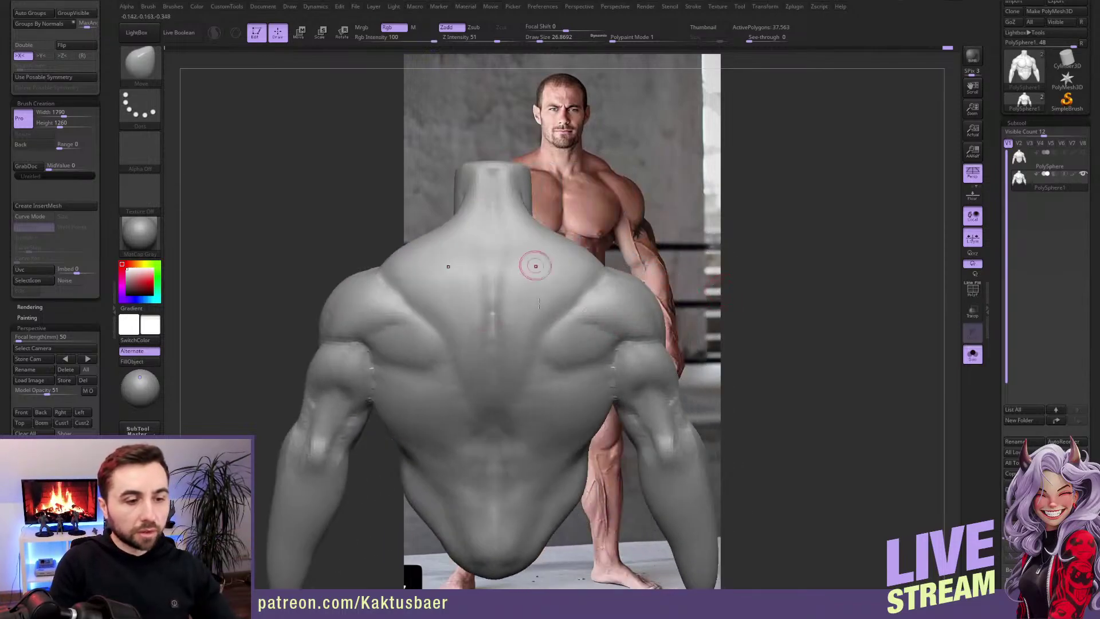
scroll(552, 323, down, 3)
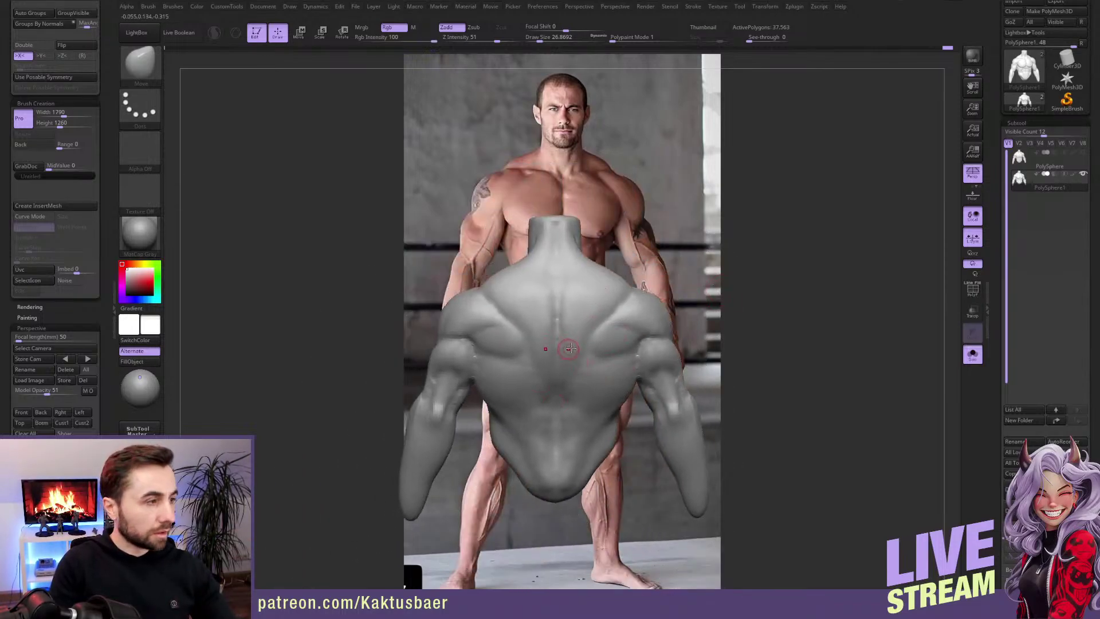
right_drag(628, 347, 645, 296)
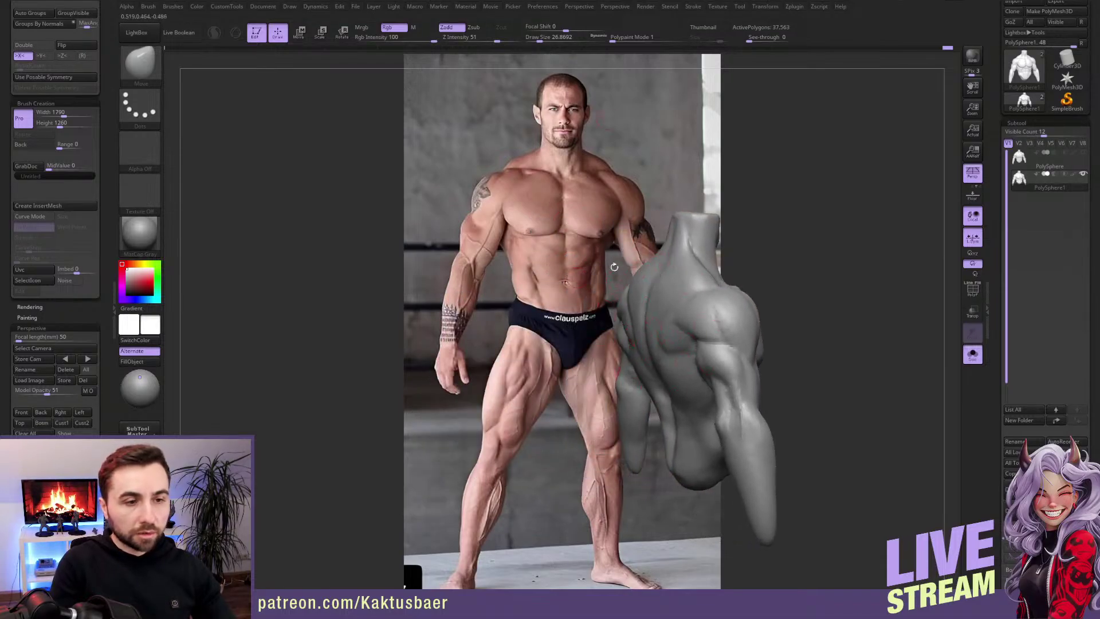
mouse_move(725, 350)
right_down()
mouse_move(703, 346)
mouse_move(745, 329)
right_up()
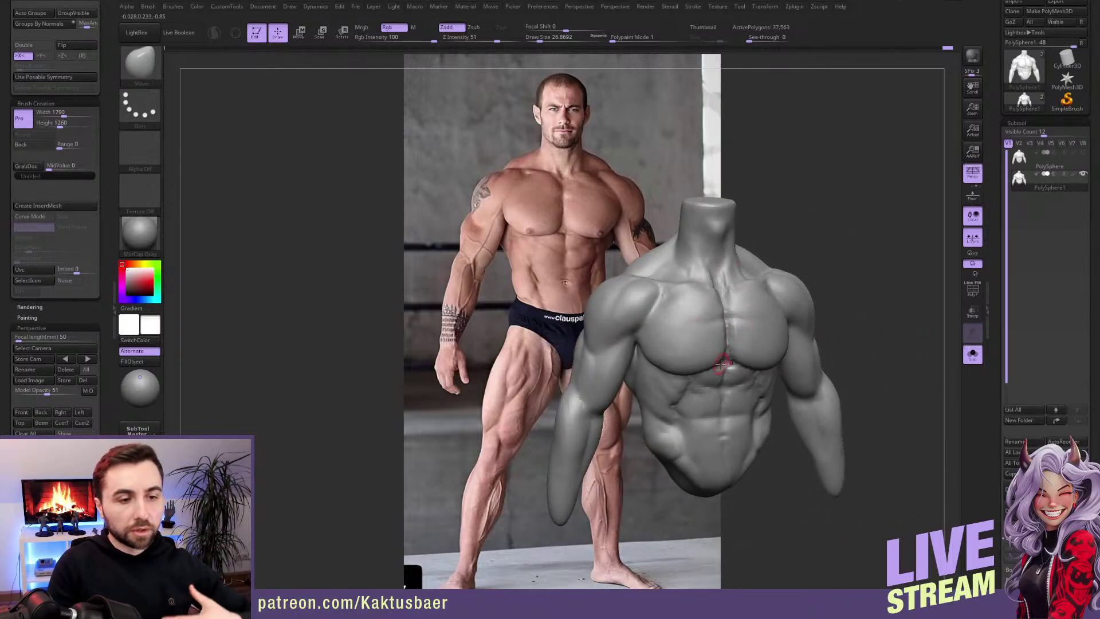
right_drag(723, 373, 692, 381)
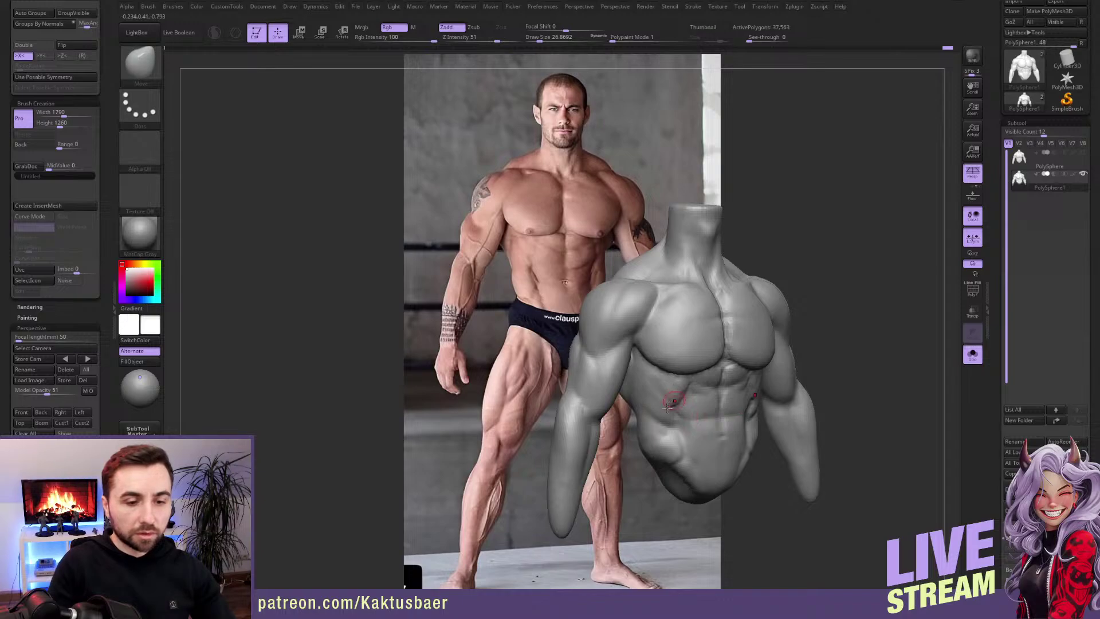
Step: Try to smooth the side muscles next to the abs at a draw size of about 27, undoing the strokes
ctrl+right_drag(698, 420, 688, 396)
key(shift)
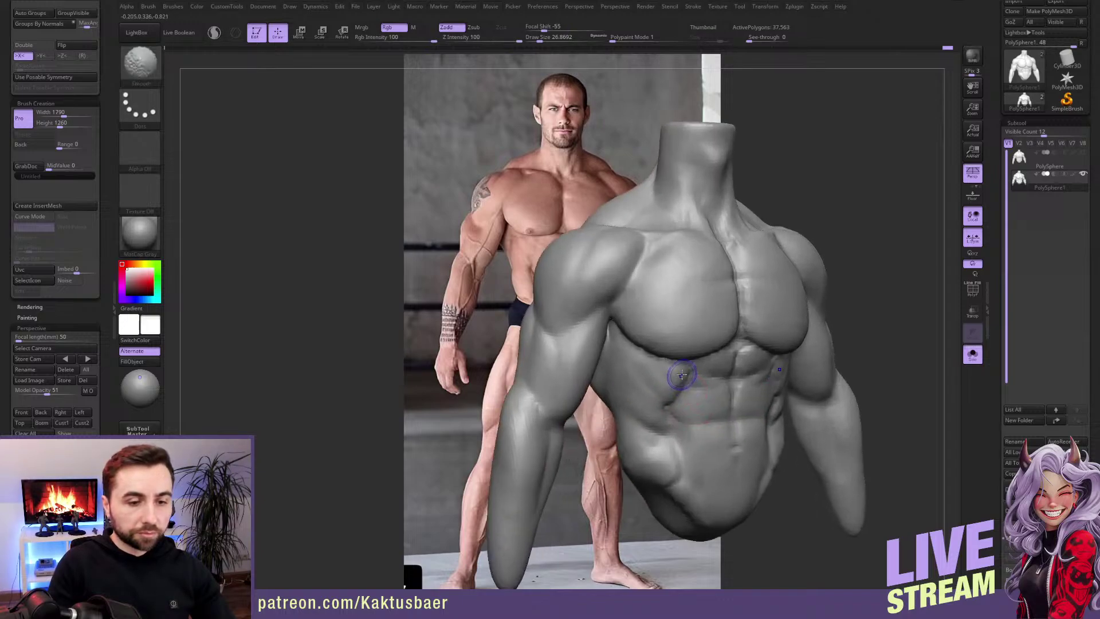
mouse_move(677, 373)
shift+mouse_down()
mouse_move(660, 385)
mouse_move(663, 396)
mouse_move(687, 389)
mouse_move(674, 407)
mouse_move(672, 385)
shift+mouse_up()
ctrl+right_drag(673, 395, 679, 435)
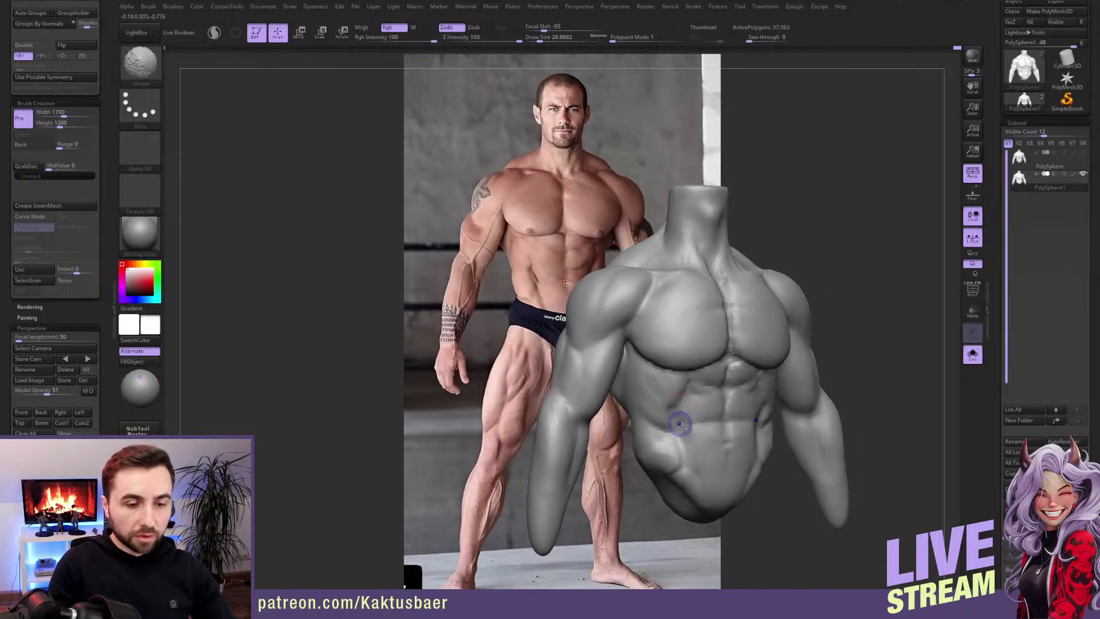
shift+drag(678, 422, 697, 437)
key(ctrl+z)
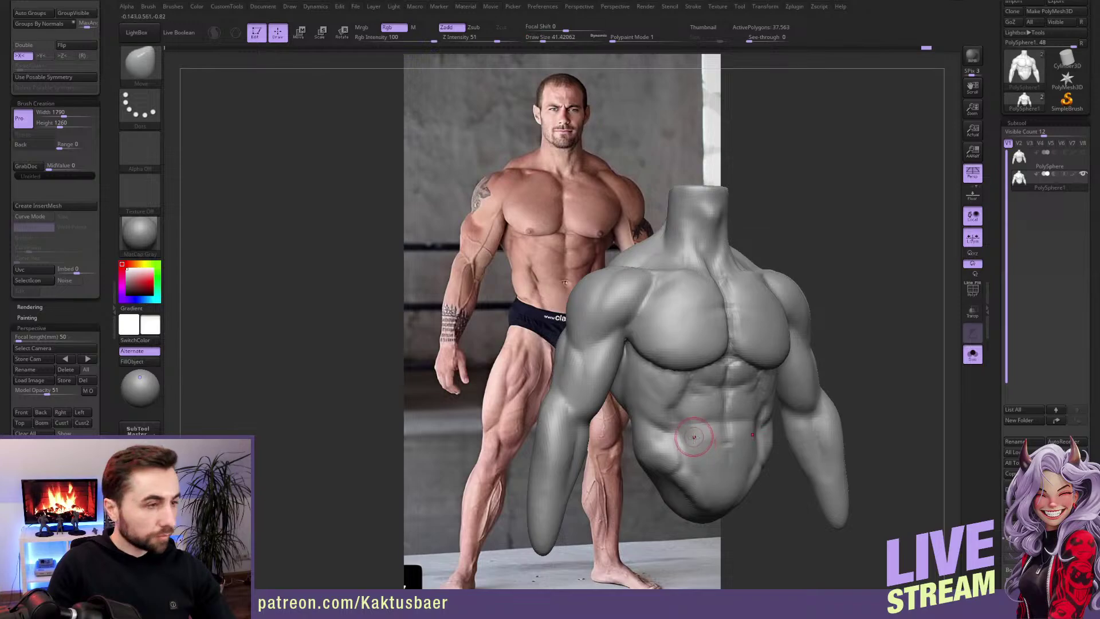
Step: Build up the area between the lower abs and the oblique with ClayBuildup at a draw size of about 25
key(b)
key(c)
key(b)
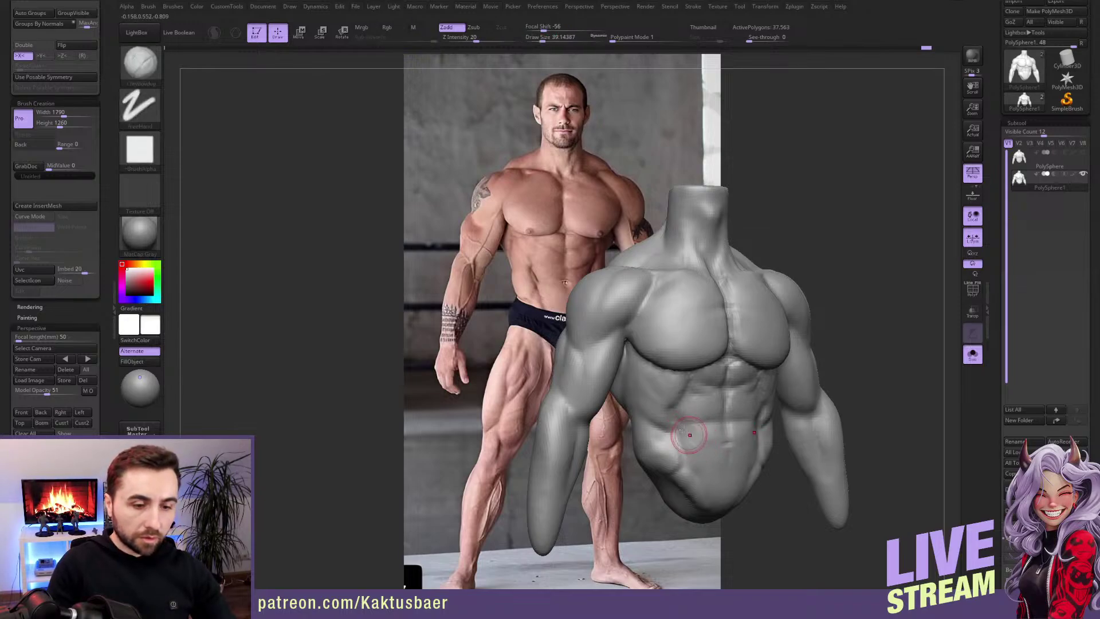
key(bracketleft)
key(bracketleft)
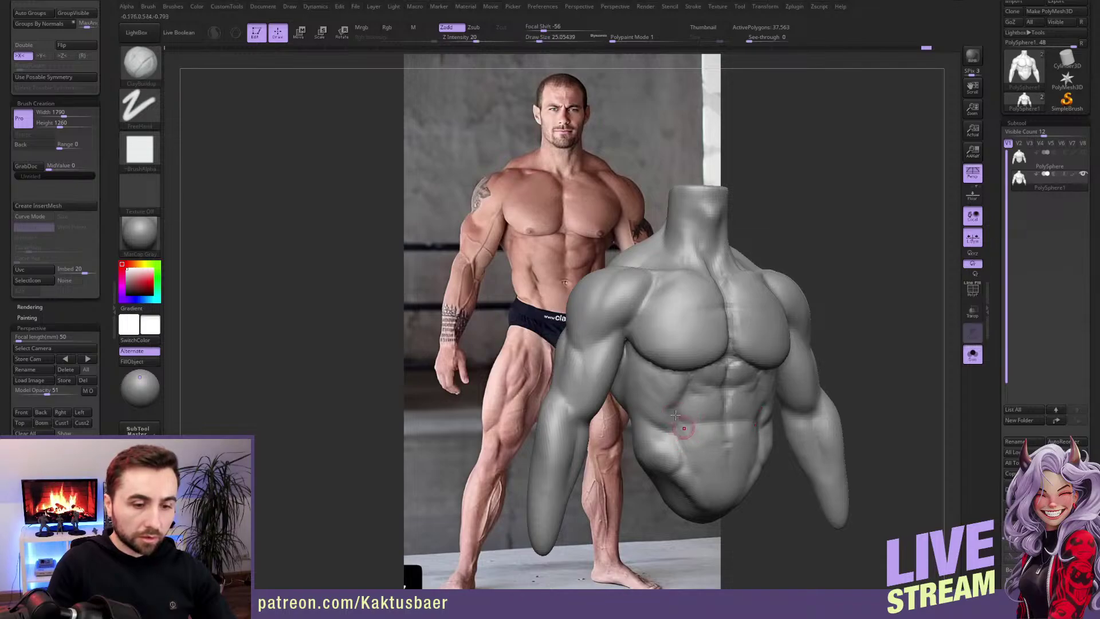
drag(690, 448, 678, 445)
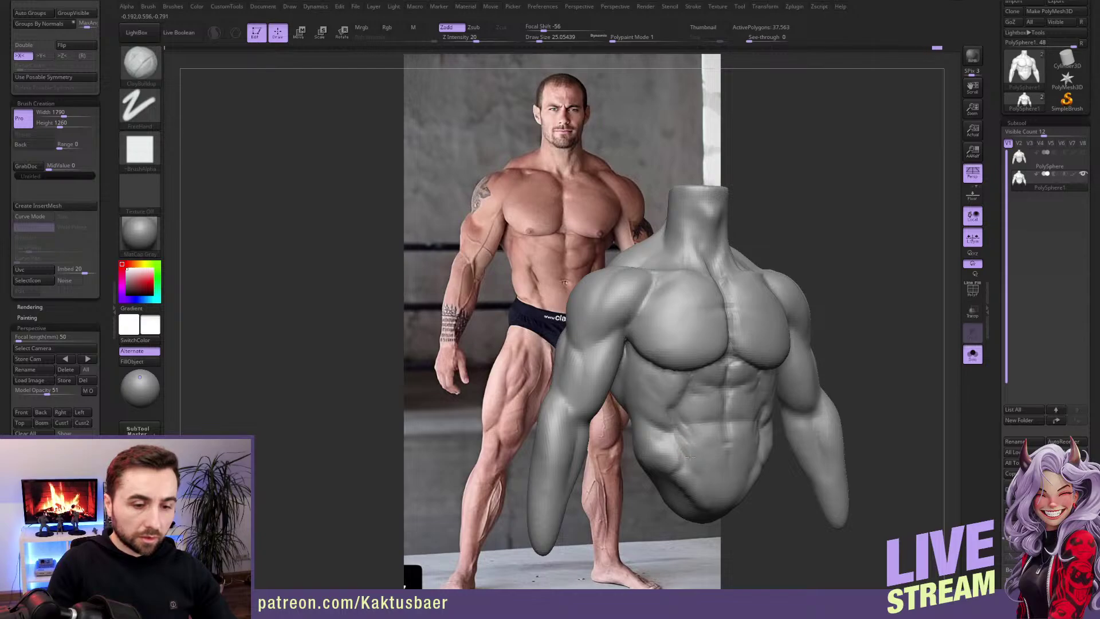
key(shift)
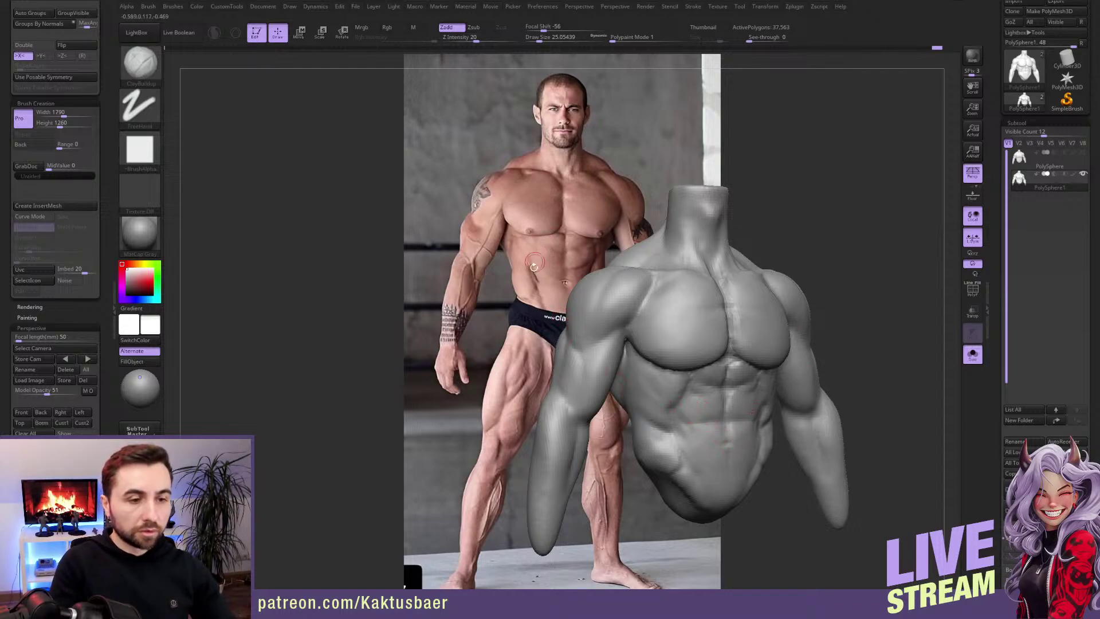
Step: Try to refine the ab segments with ClayBuildup at a draw size of about 18, undoing the strokes
ctrl+right_drag(669, 376, 680, 426)
mouse_move(680, 427)
alt+right_down()
mouse_move(684, 379)
mouse_move(543, 285)
alt+right_up()
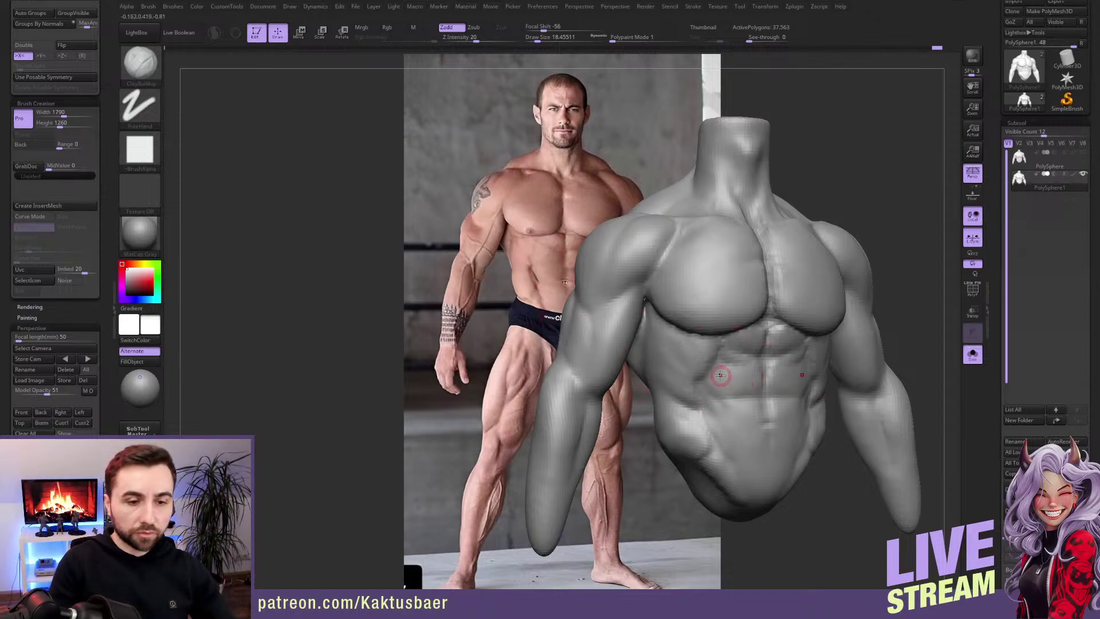
key(ctrl+z)
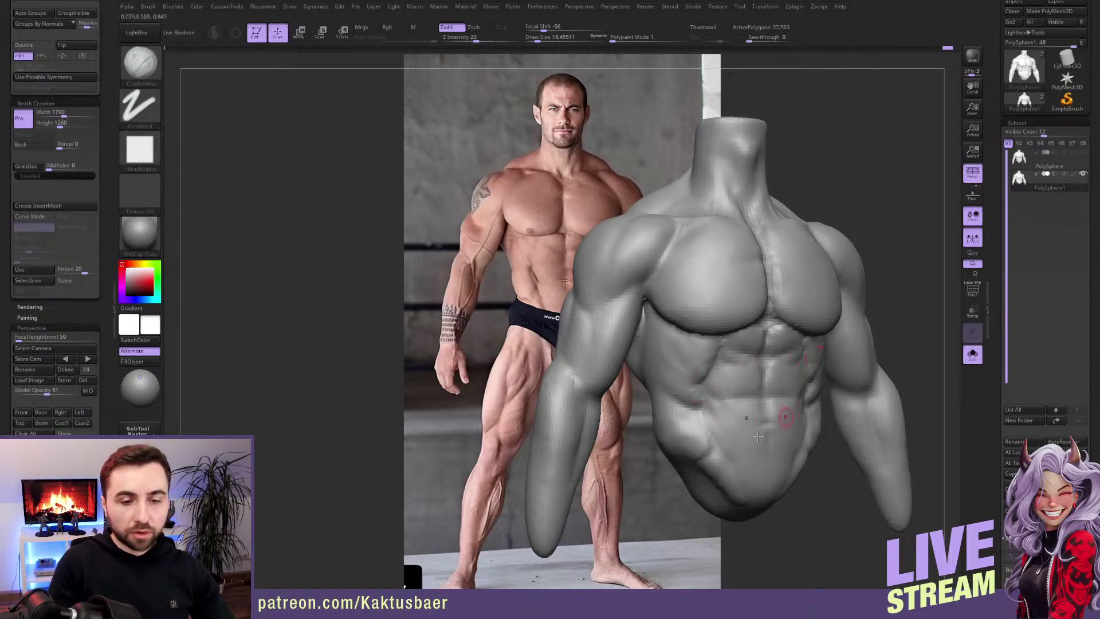
key(ctrl+z)
key(ctrl+z)
key(ctrl+z)
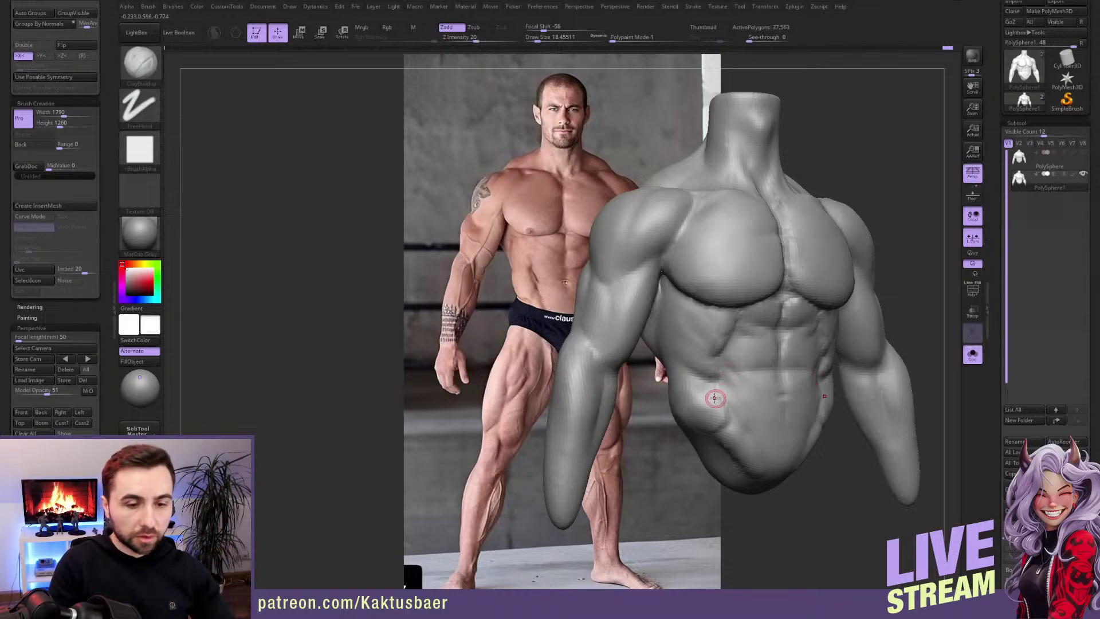
Step: Build up the oblique beside the lower abs with ClayBuildup at a draw size of about 25 and smooth it
key(bracketright)
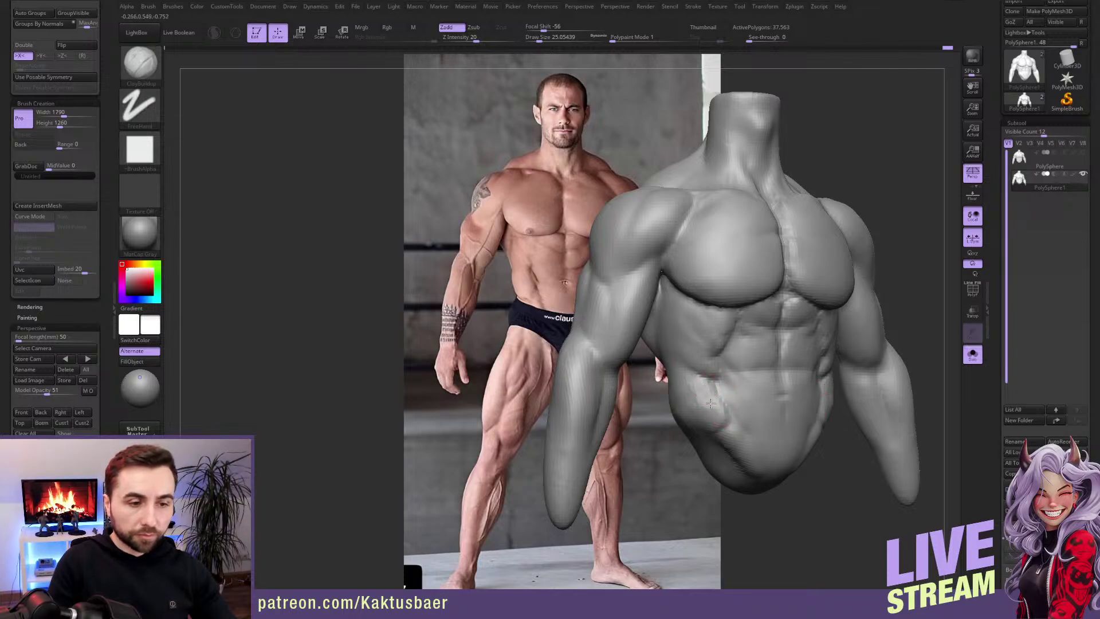
key(shift)
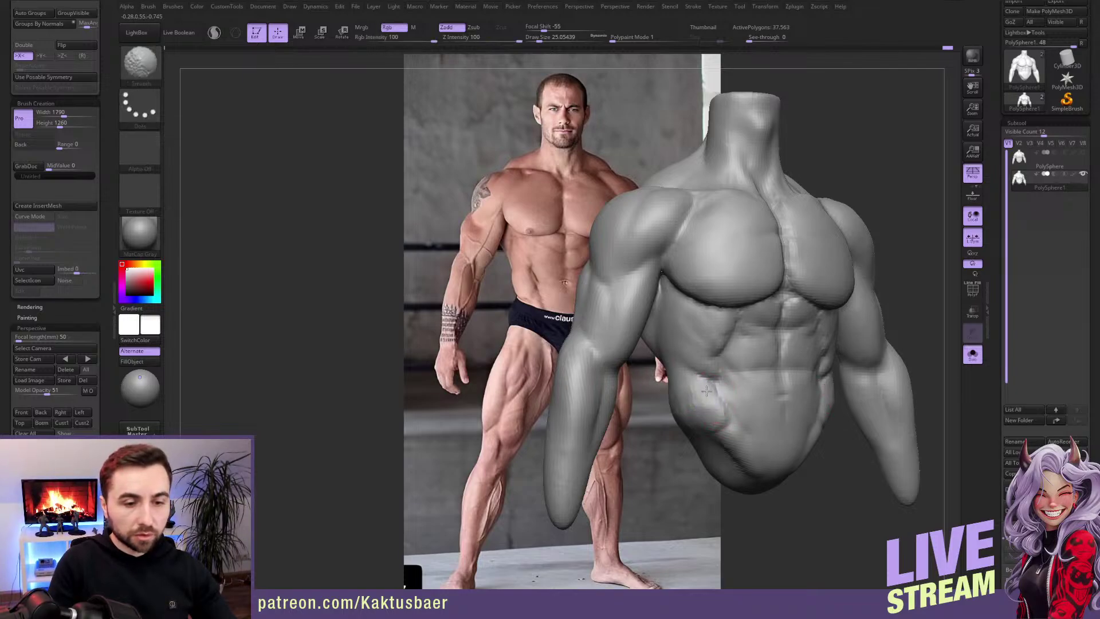
shift+drag(717, 413, 723, 422)
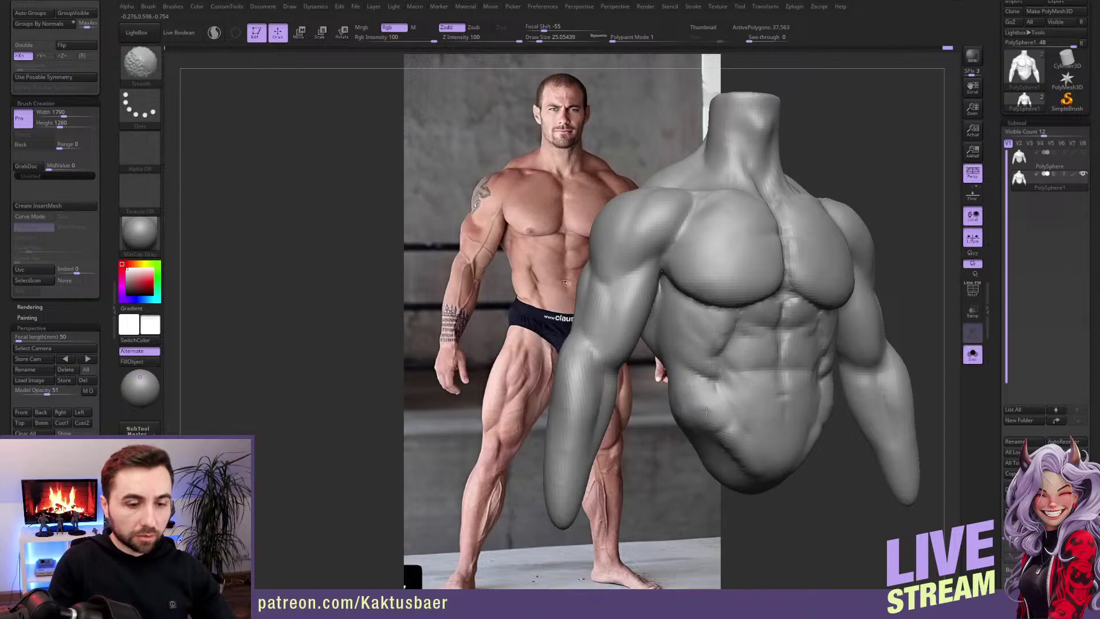
mouse_move(693, 410)
right_down()
mouse_move(735, 367)
mouse_move(744, 372)
right_up()
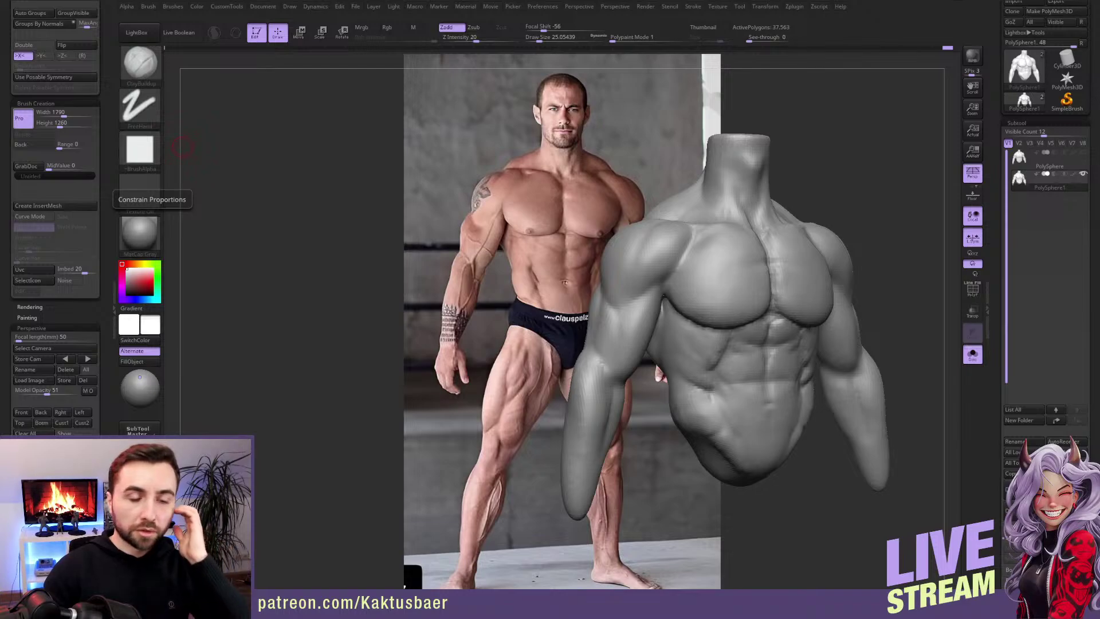
Step: Paint the trapezius on the upper back red with the Standard brush at a draw size of about 25, keeping symmetry
drag(182, 148, 594, 256)
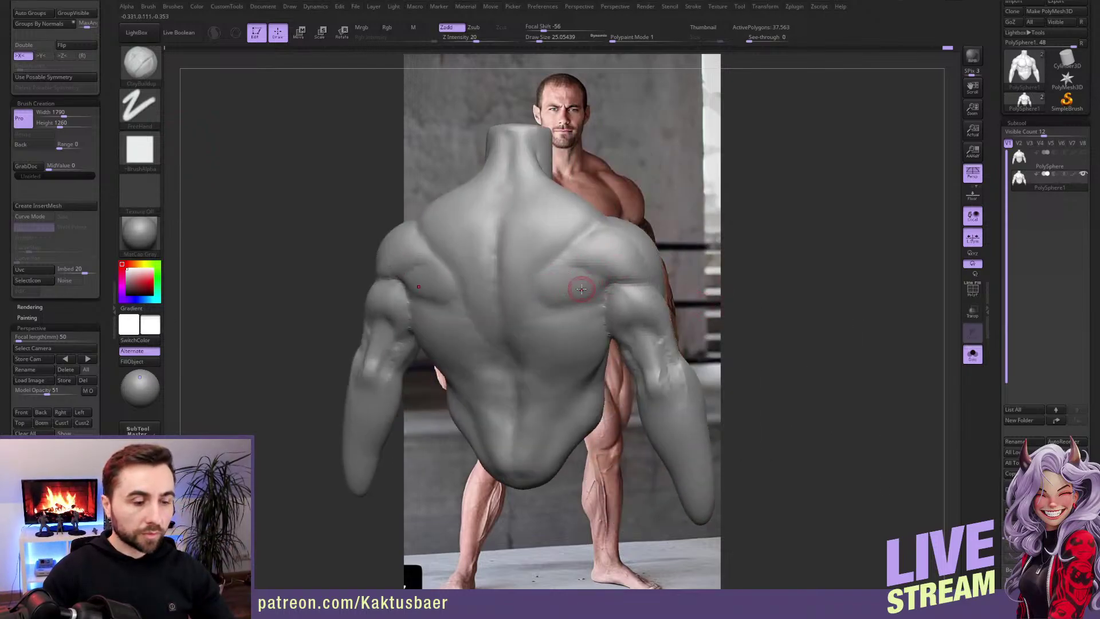
right_drag(576, 281, 635, 328)
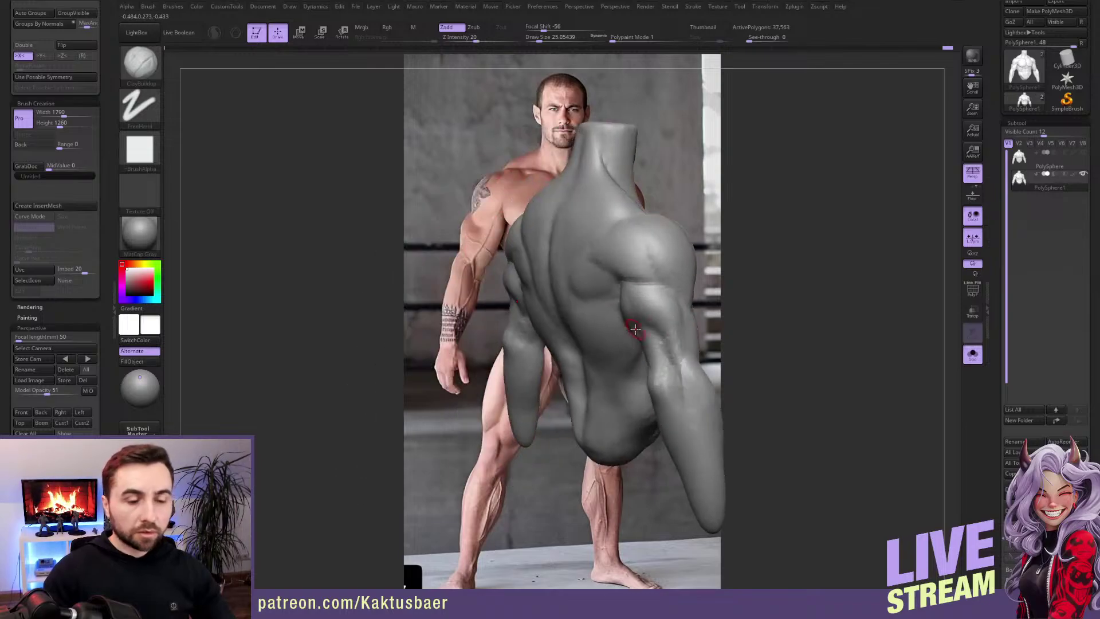
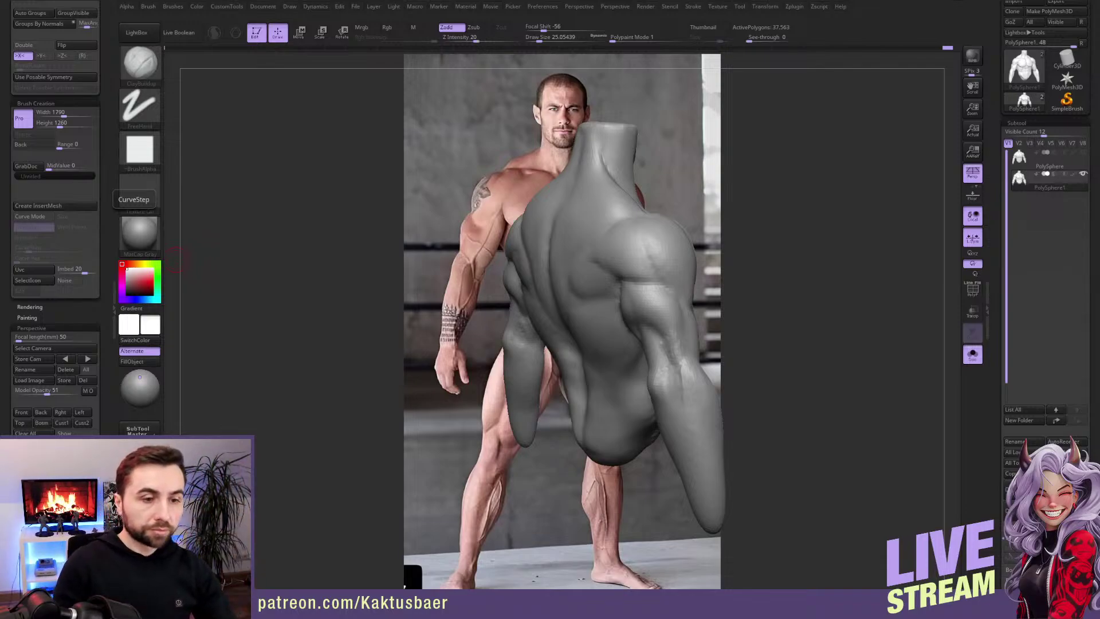
drag(769, 296, 635, 252)
right_drag(612, 297, 621, 307)
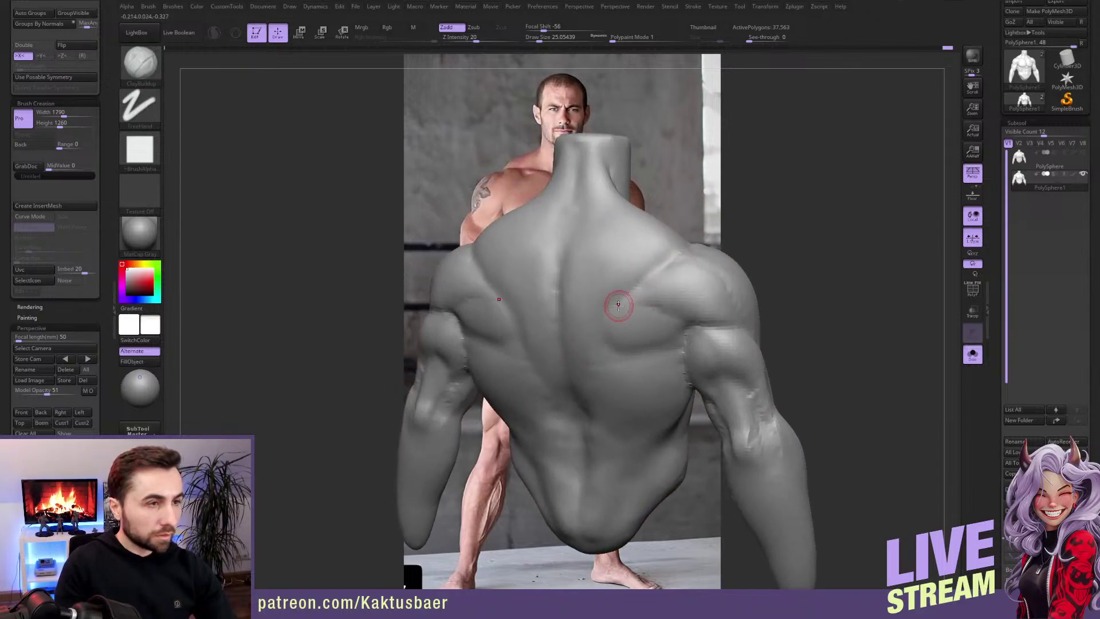
key(b)
key(s)
key(t)
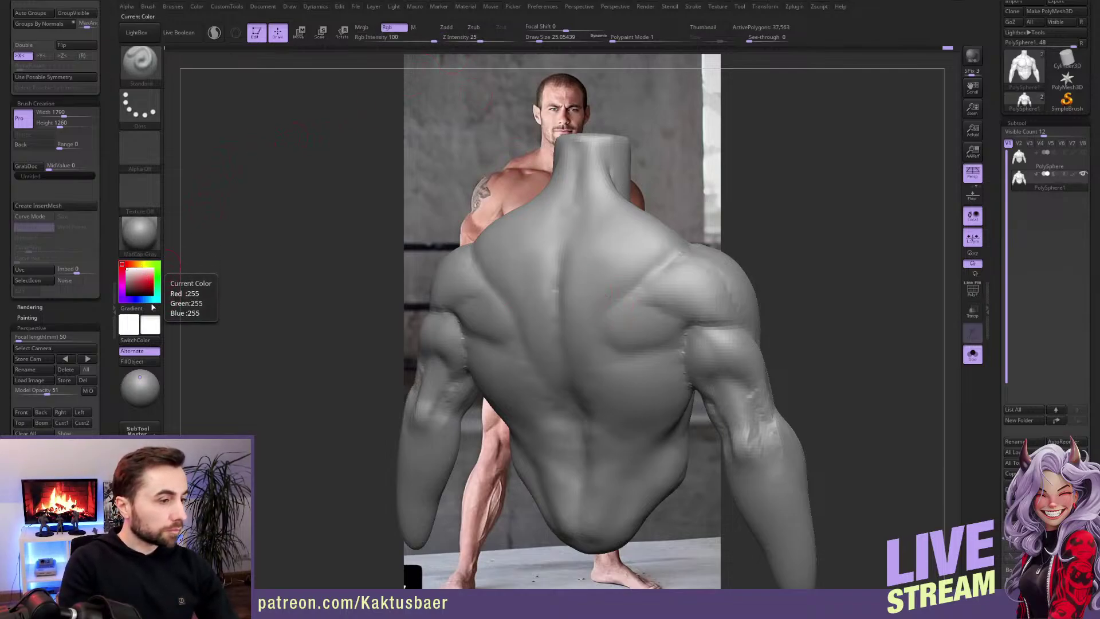
click(152, 283)
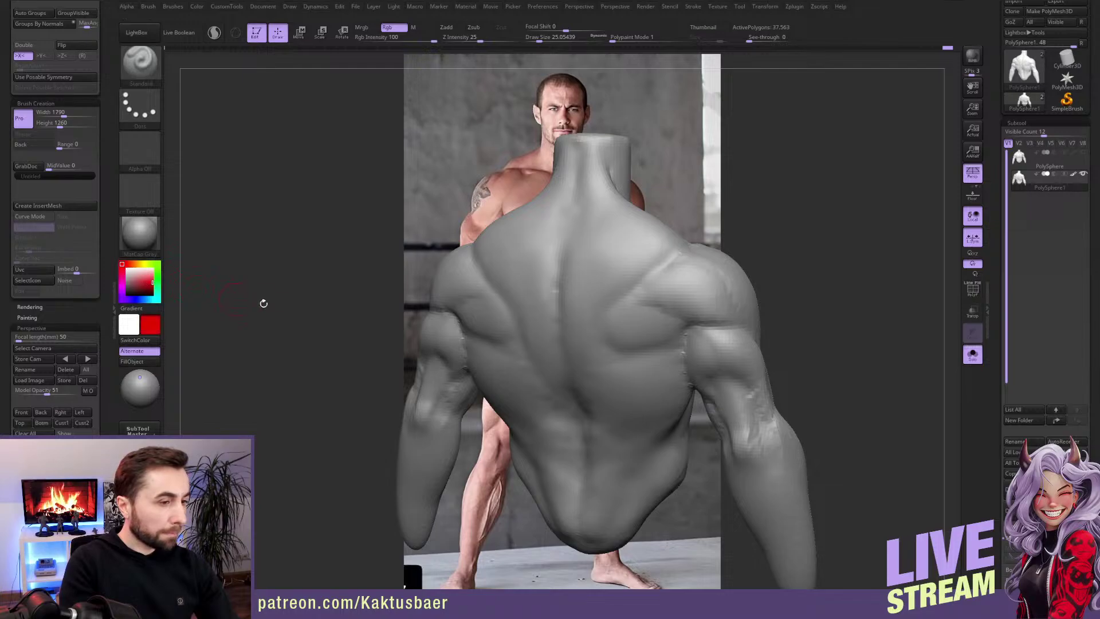
drag(264, 303, 653, 258)
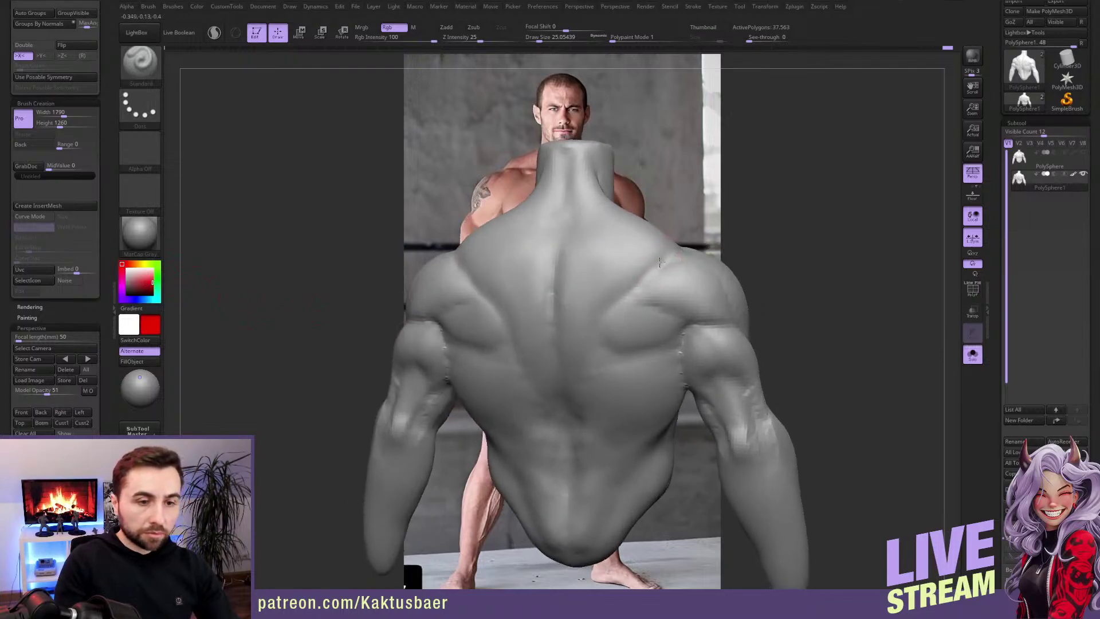
right_drag(660, 262, 672, 251)
mouse_move(672, 251)
mouse_down()
mouse_move(603, 314)
mouse_move(573, 370)
mouse_up()
key(ctrl+z)
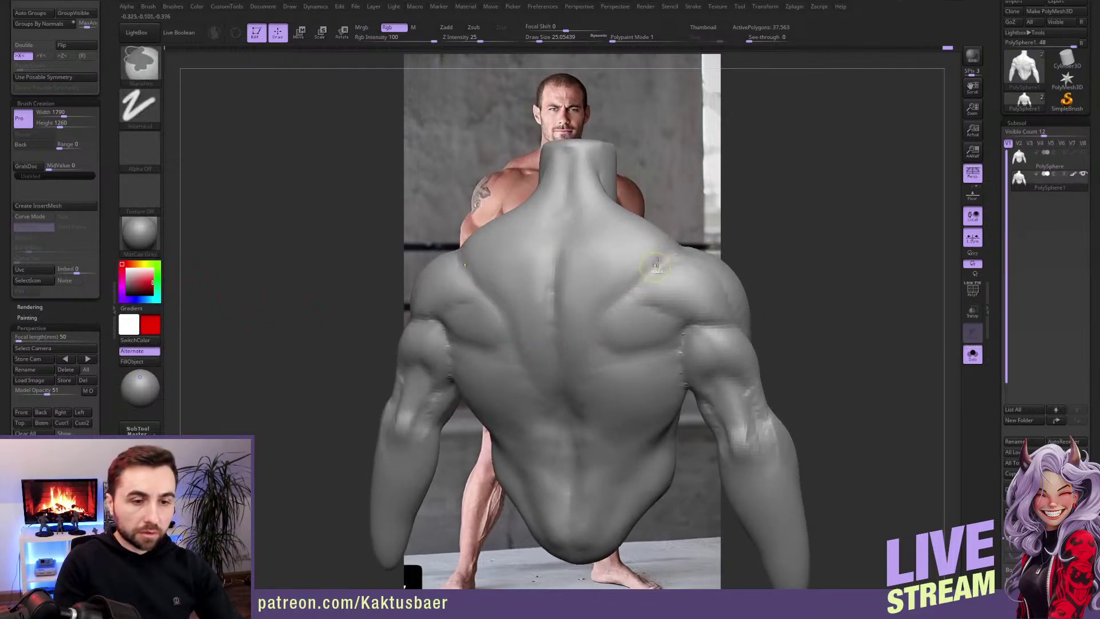
mouse_move(672, 248)
mouse_down()
mouse_move(610, 293)
mouse_move(571, 361)
mouse_move(572, 400)
mouse_move(591, 198)
mouse_move(653, 250)
mouse_move(604, 246)
mouse_move(596, 283)
mouse_move(636, 244)
mouse_move(607, 220)
mouse_move(585, 235)
mouse_move(578, 349)
mouse_move(586, 217)
mouse_move(567, 392)
mouse_up()
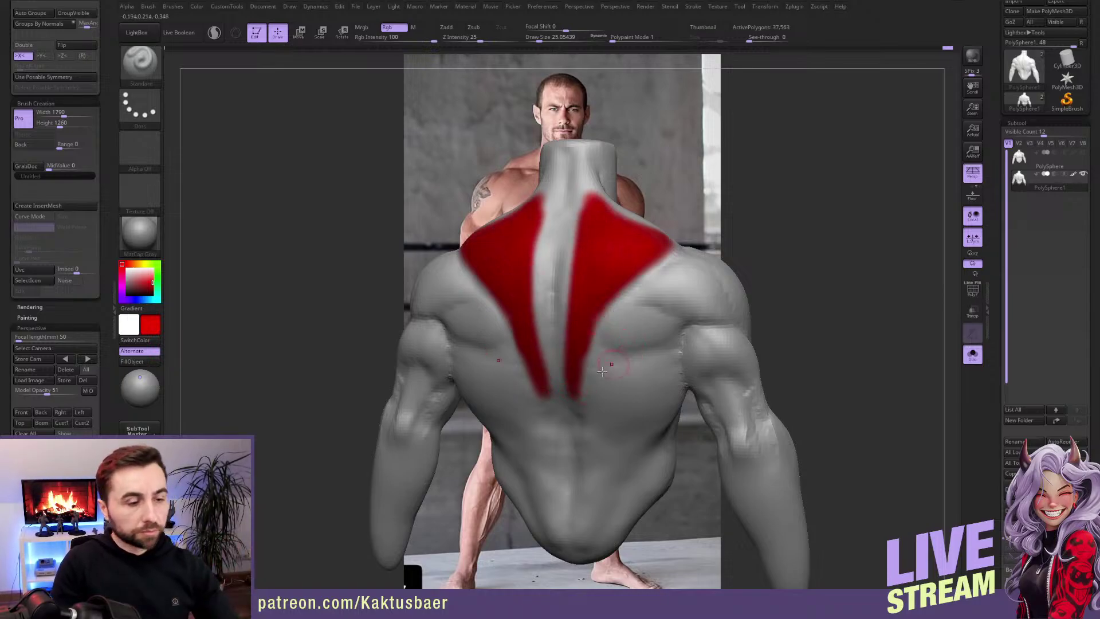
Step: Paint the latissimus muscles green, from below the armpits to the lower back on both sides of the spine
click(156, 266)
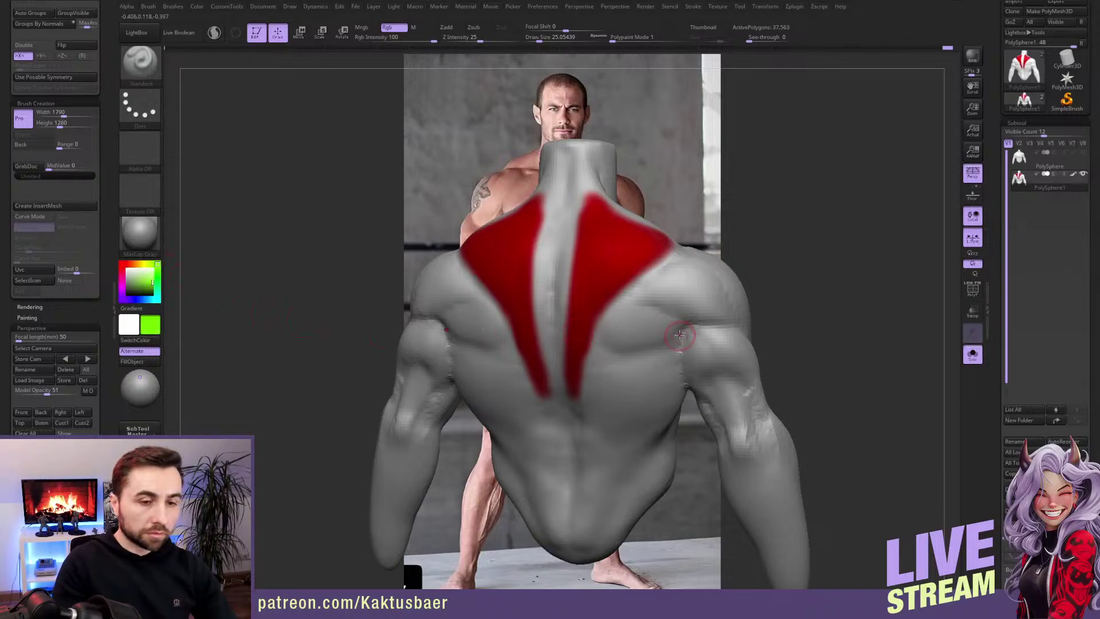
right_drag(679, 335, 679, 350)
mouse_move(680, 351)
mouse_down()
mouse_move(592, 378)
mouse_move(599, 542)
mouse_move(653, 452)
mouse_move(684, 368)
mouse_move(636, 401)
mouse_move(598, 396)
mouse_move(616, 492)
mouse_move(678, 373)
mouse_move(596, 368)
mouse_up()
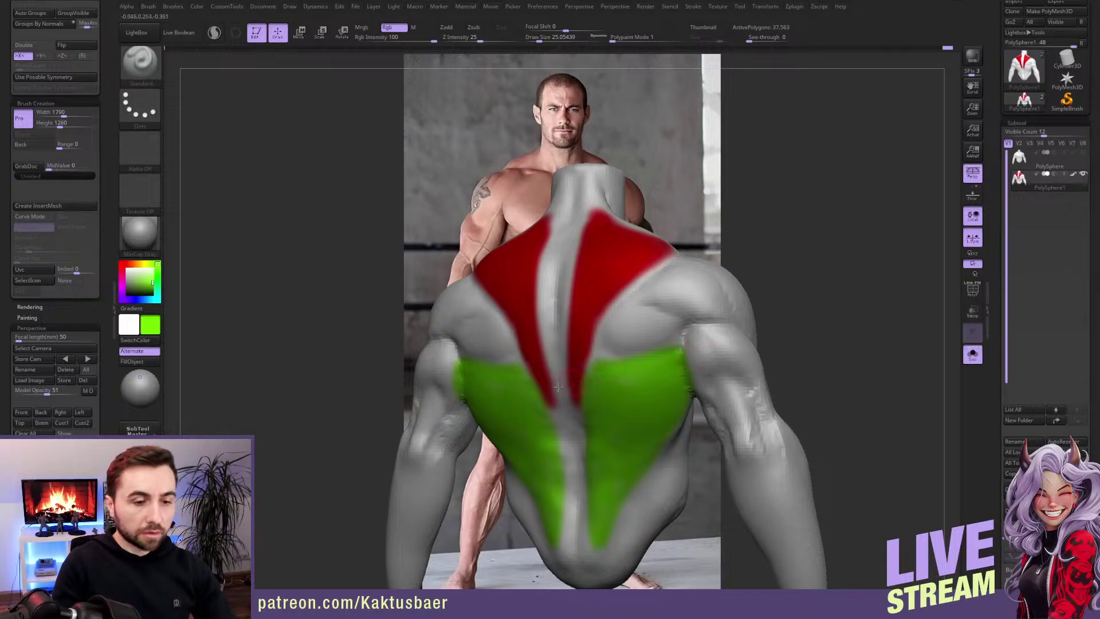
Step: Extend the red trapezius and green latissimus areas inward to the spine, taking the green further down the lower back
right_drag(575, 440, 665, 365)
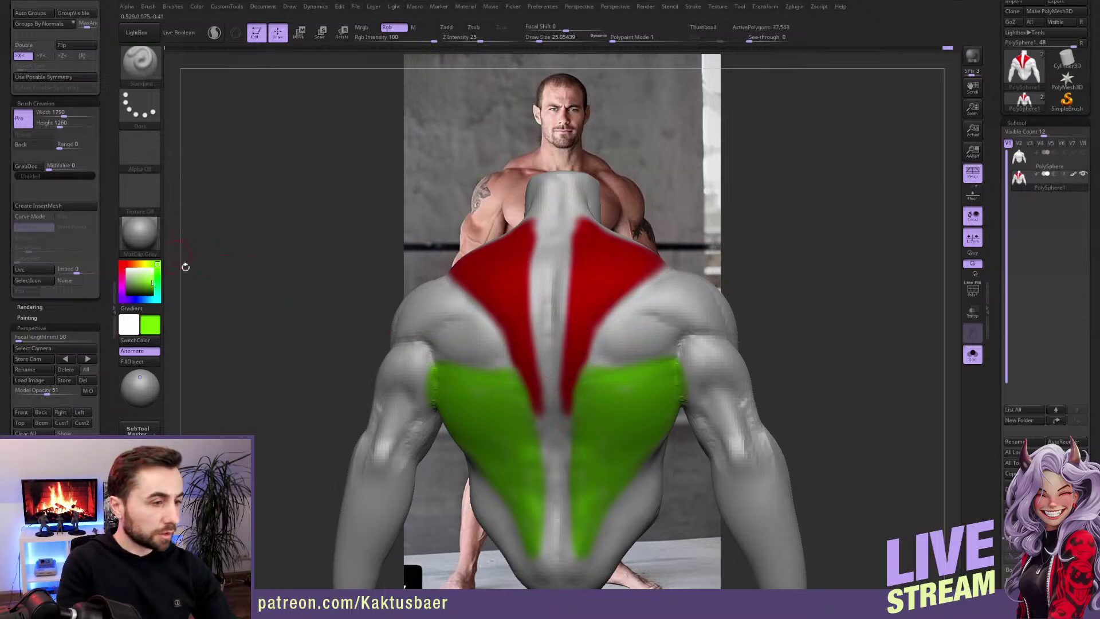
key(c)
drag(567, 225, 557, 436)
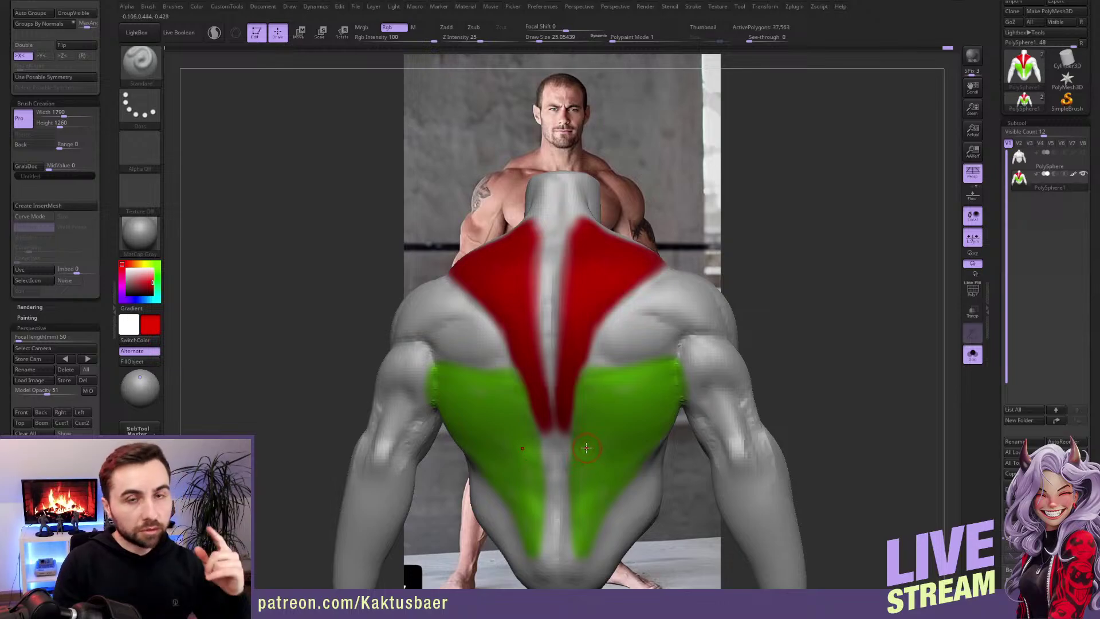
key(c)
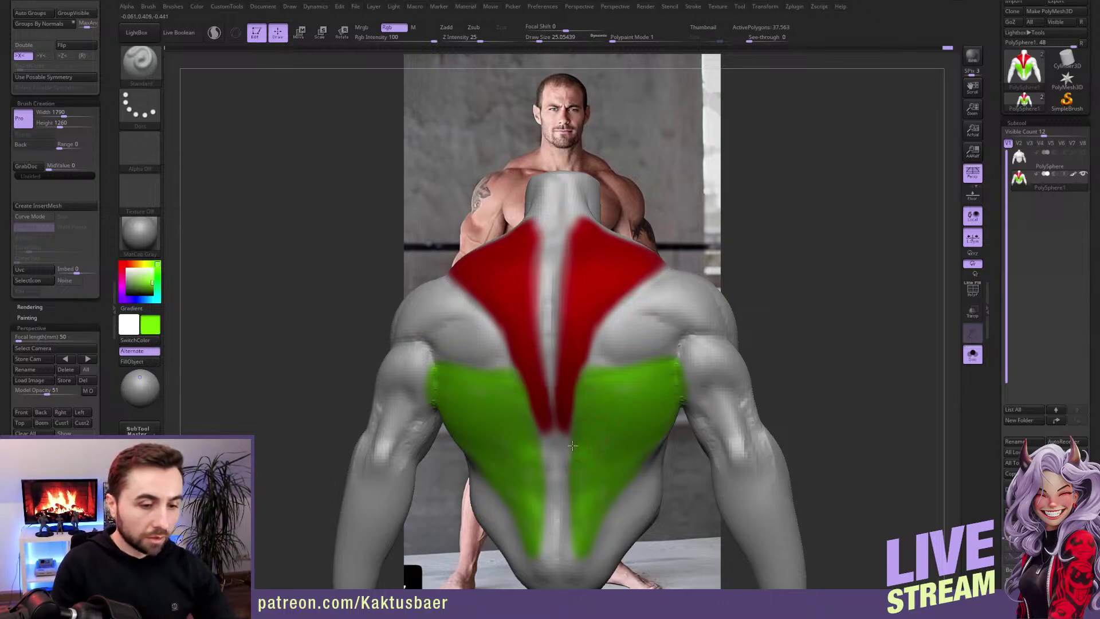
drag(573, 446, 573, 565)
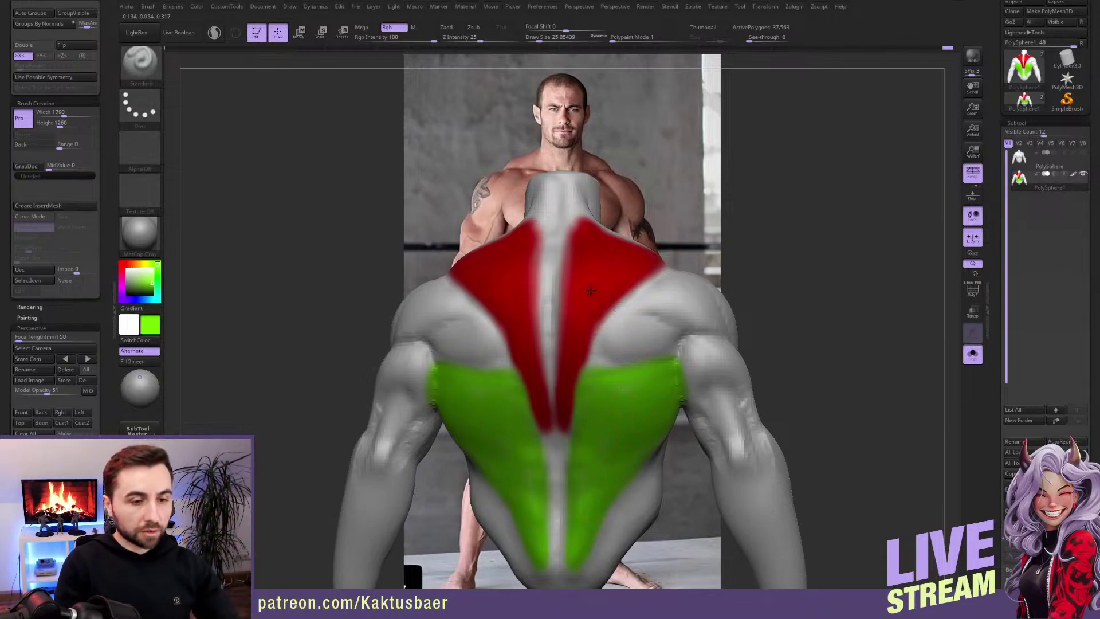
Step: Paint the rear deltoids blue on the back of both shoulders, keeping the draw size at about 25
key(c)
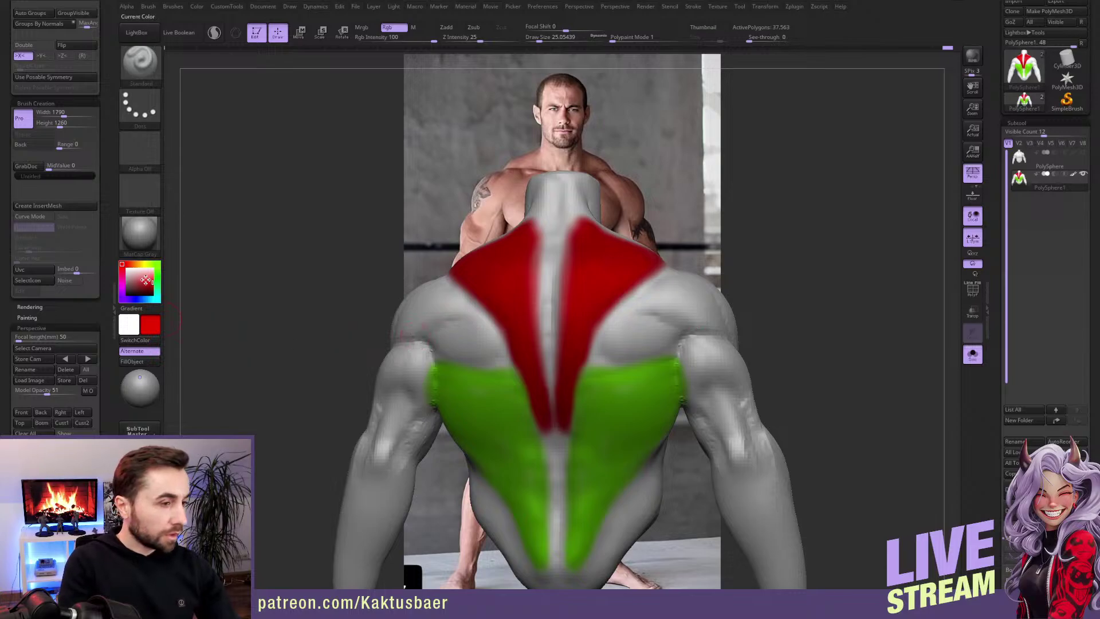
click(140, 296)
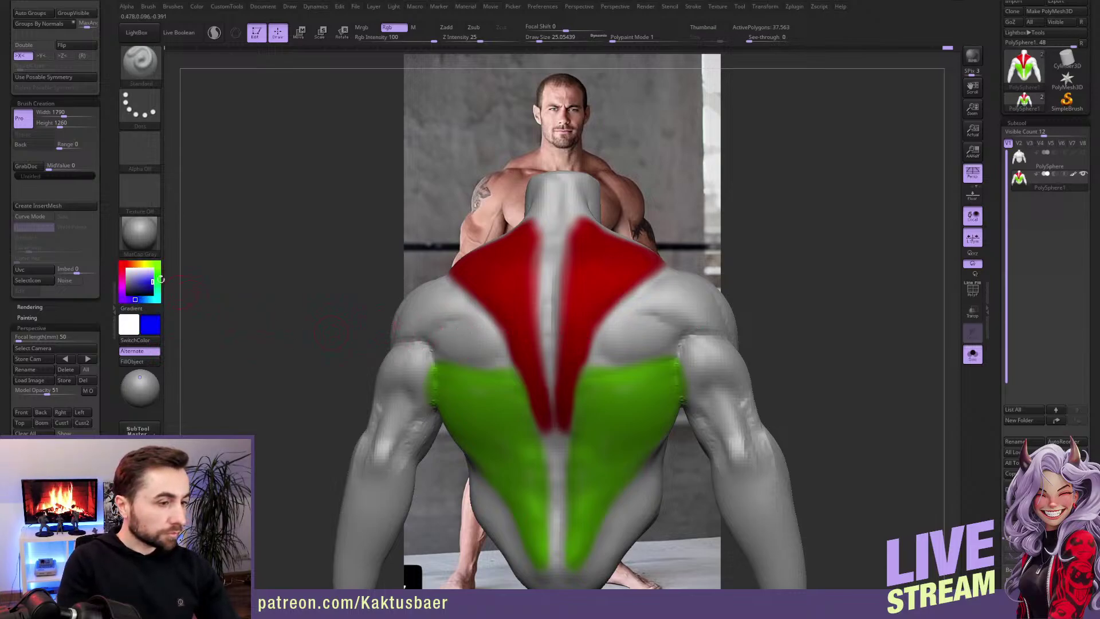
click(135, 299)
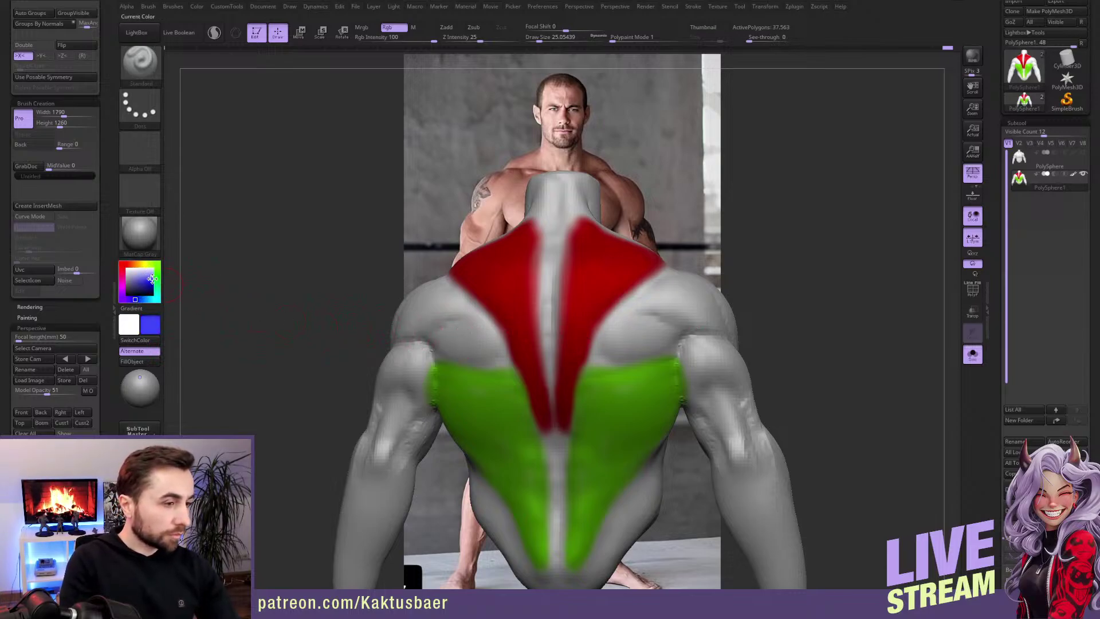
mouse_move(634, 324)
right_down()
mouse_move(651, 329)
mouse_move(641, 311)
right_up()
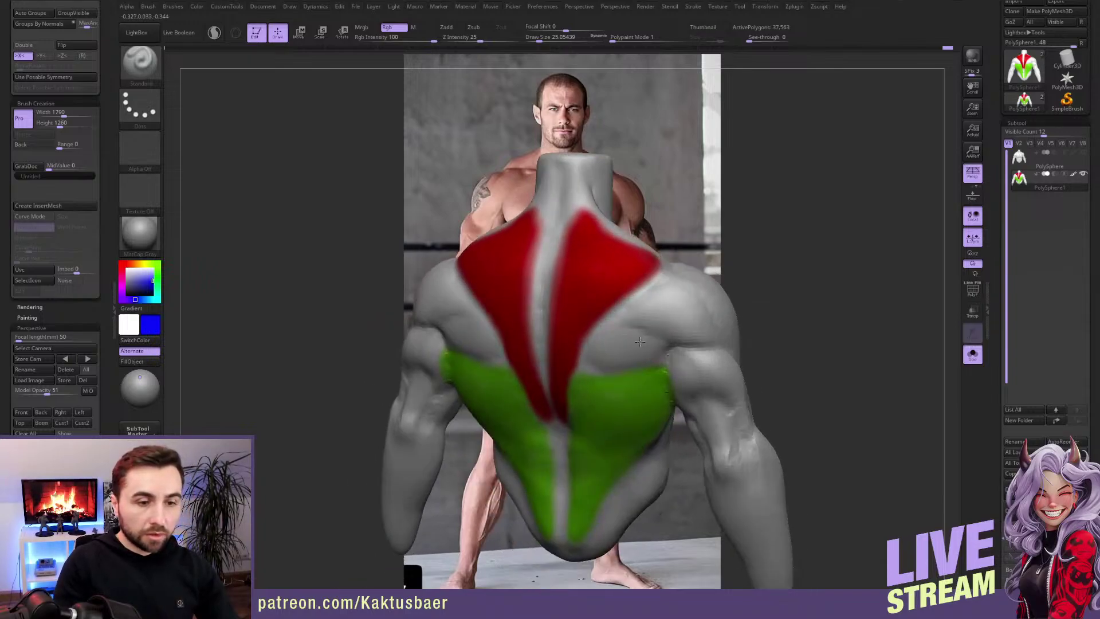
mouse_move(623, 311)
mouse_down()
mouse_move(653, 292)
mouse_move(713, 337)
mouse_move(636, 307)
mouse_move(669, 316)
mouse_move(627, 318)
mouse_move(707, 344)
mouse_move(674, 294)
mouse_move(637, 294)
mouse_up()
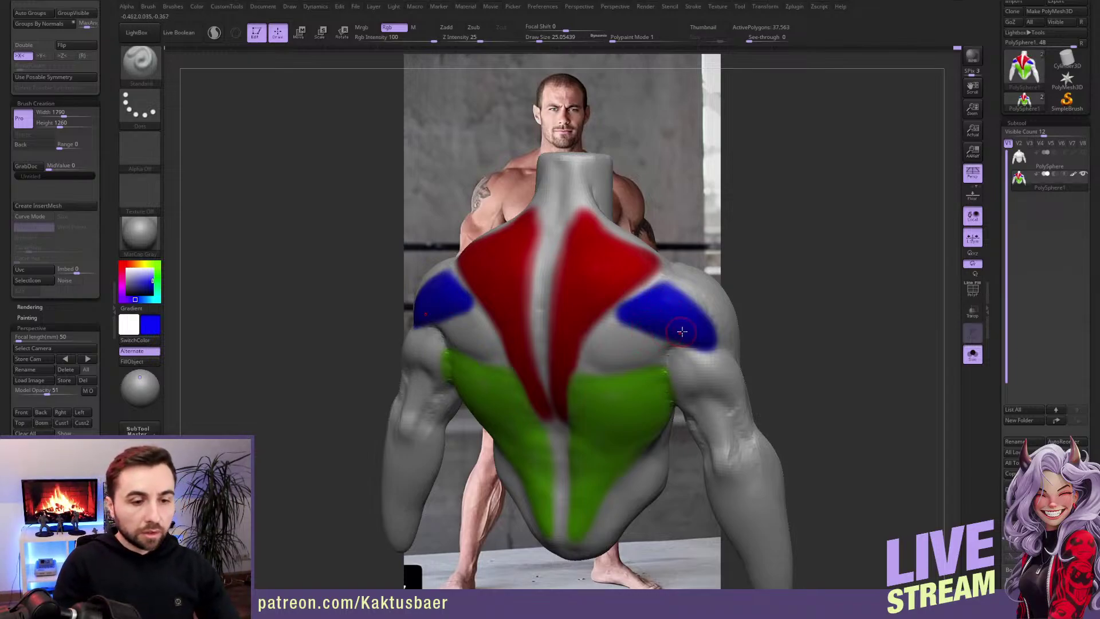
right_drag(682, 332, 678, 319)
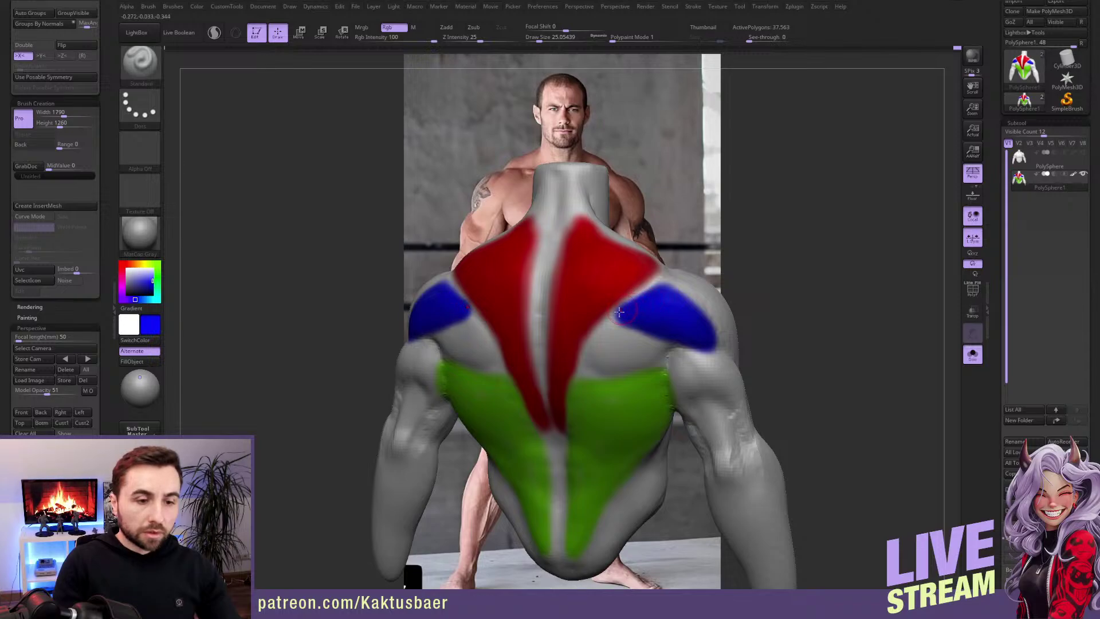
Step: Touch up the outer edge of the red trapezius and paint a purple band above the green latissimus, running inward from each armpit
key(c)
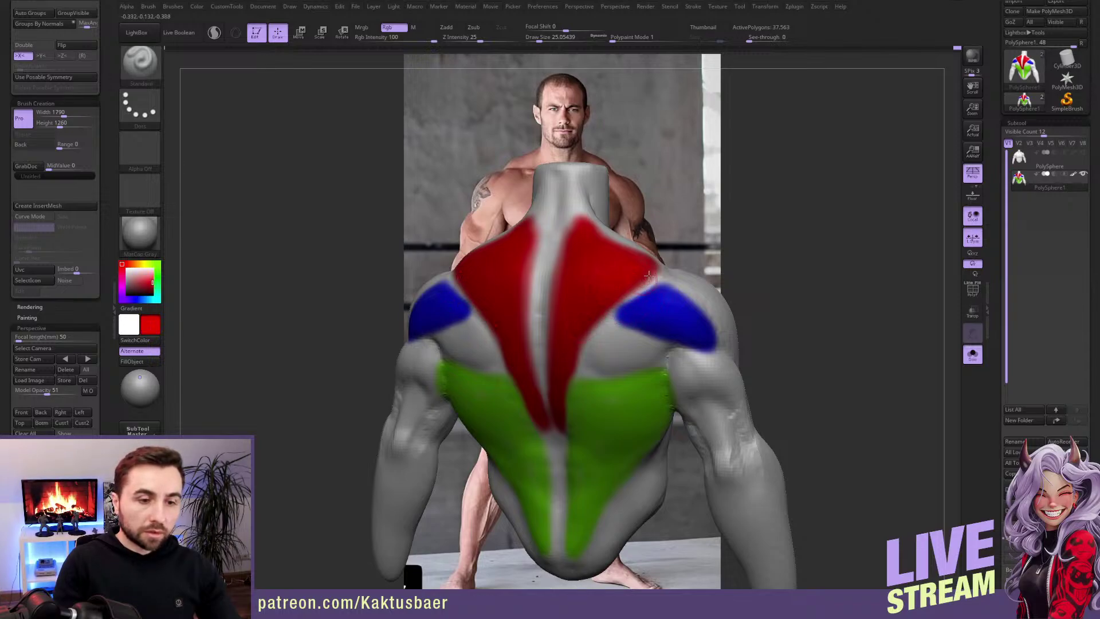
drag(653, 275, 589, 317)
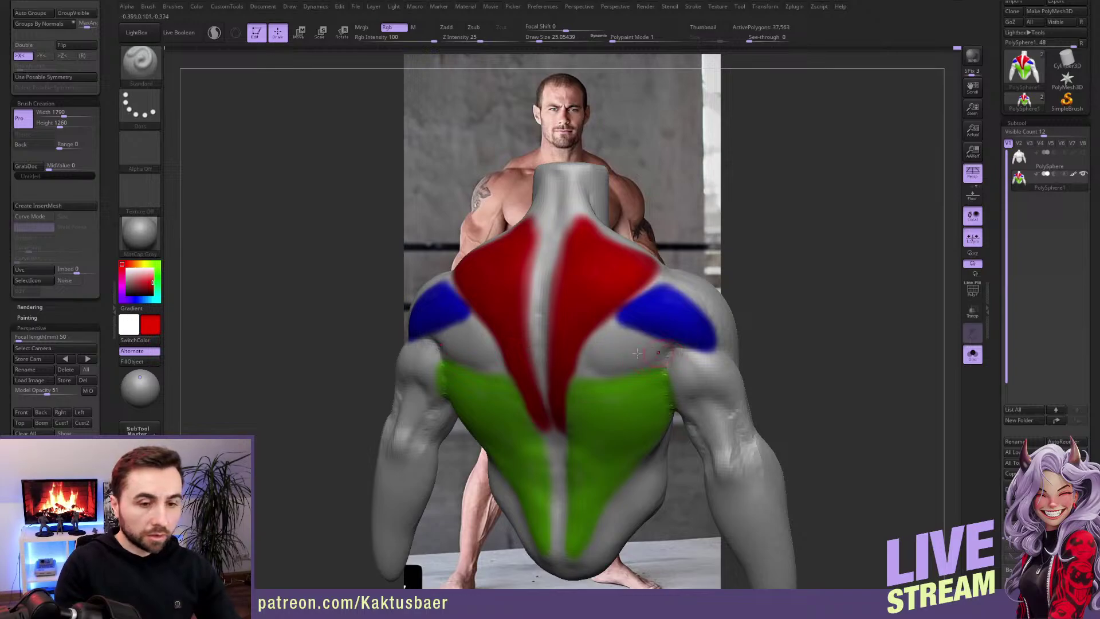
click(122, 298)
mouse_move(679, 348)
mouse_down()
mouse_move(596, 367)
mouse_move(648, 356)
mouse_up()
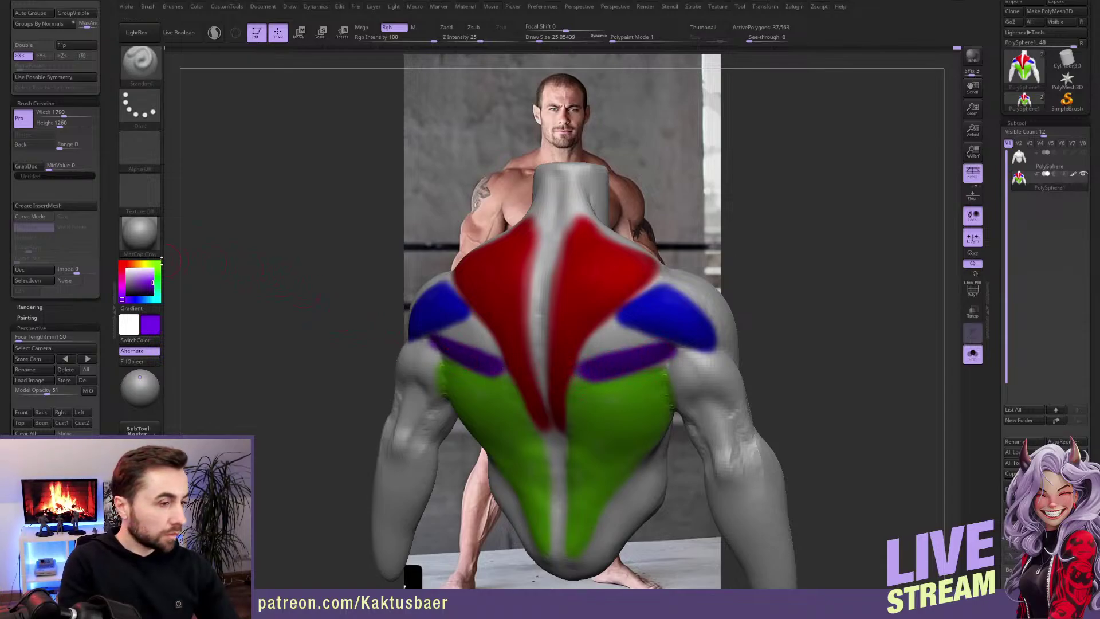
Step: Paint the shoulder blade area between the blue, red and purple muscles turquoise on both sides
click(156, 295)
mouse_move(642, 363)
mouse_down()
mouse_move(659, 338)
mouse_move(610, 332)
mouse_move(581, 358)
mouse_up()
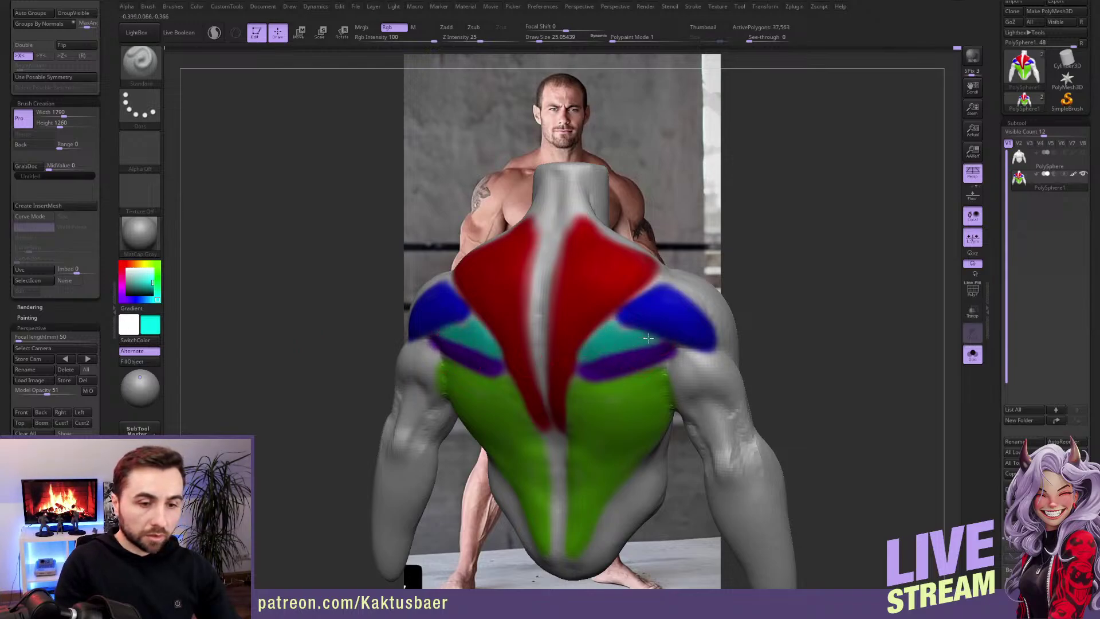
mouse_move(633, 347)
right_down()
mouse_move(651, 341)
mouse_move(668, 357)
right_up()
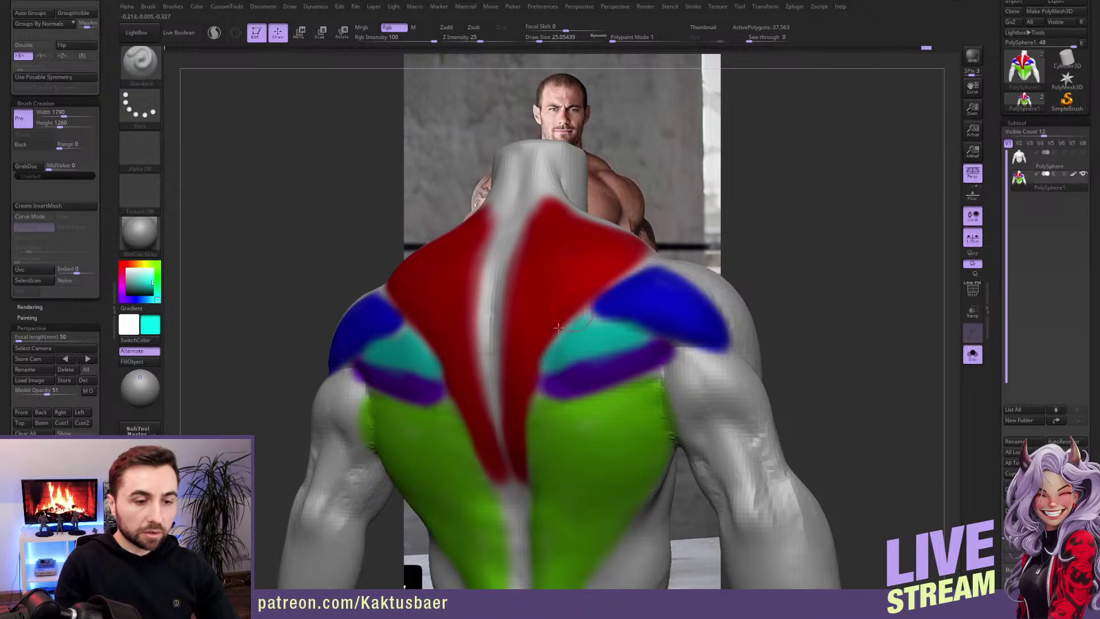
click(143, 265)
right_drag(536, 381, 542, 347)
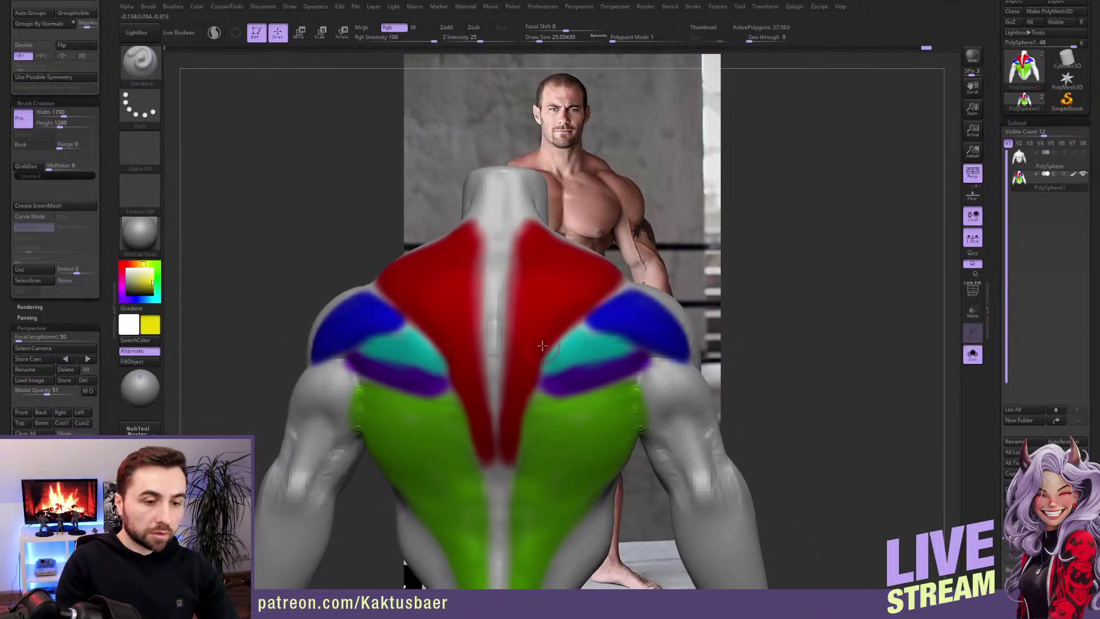
mouse_move(587, 315)
mouse_down()
mouse_move(545, 337)
mouse_move(523, 411)
mouse_up()
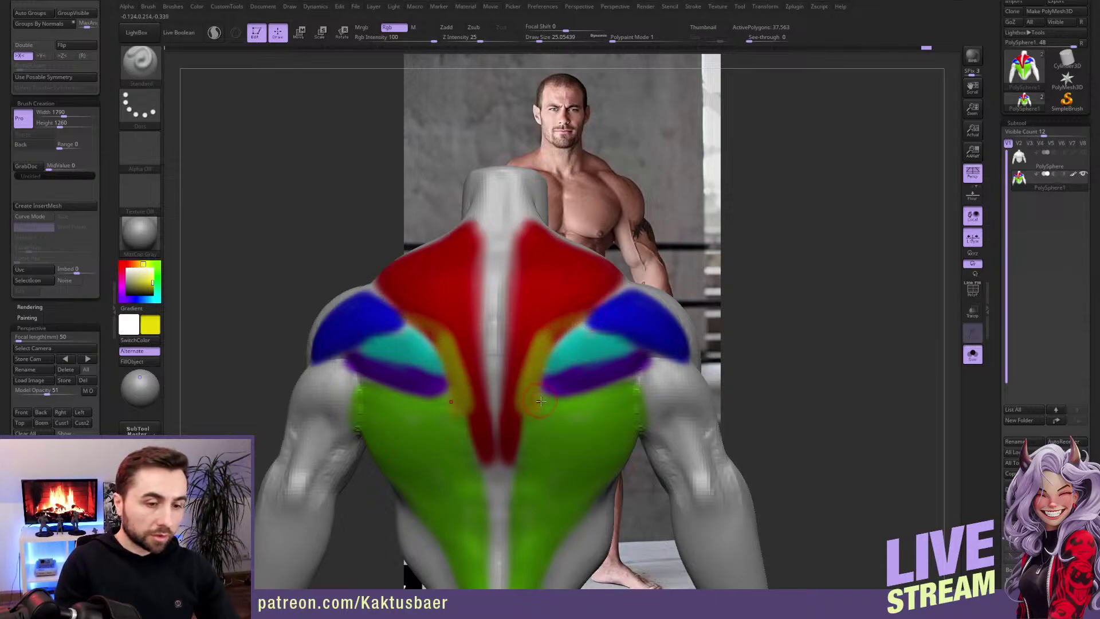
key(ctrl+z)
key(ctrl+z)
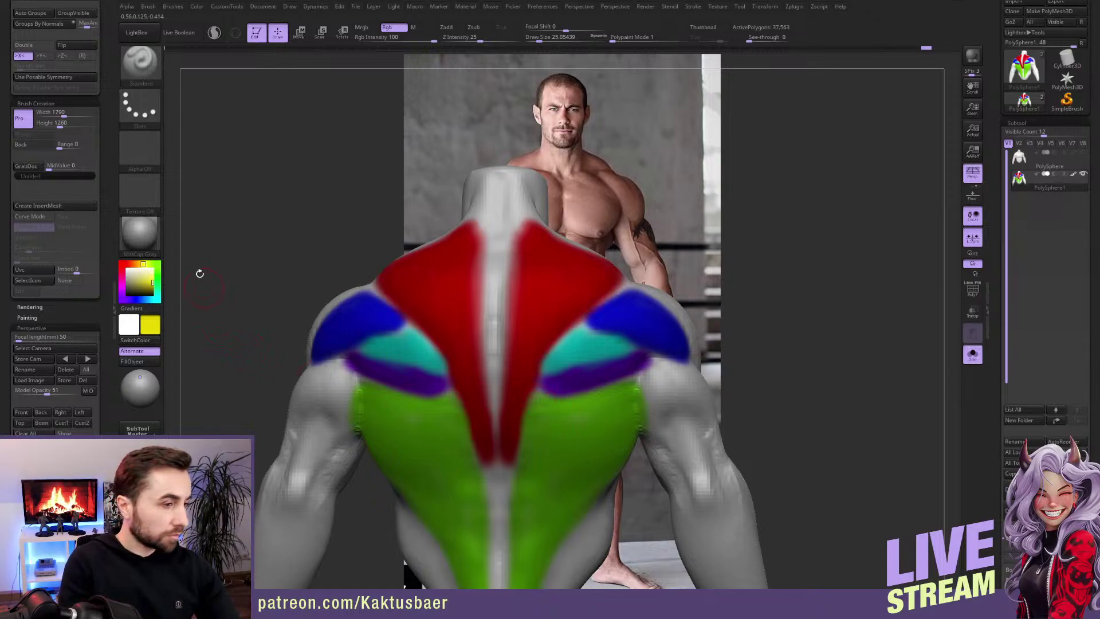
Step: Paint a magenta strip along the trapezius's outer edge, from the blue rear deltoid down to the green latissimus on both sides
click(137, 298)
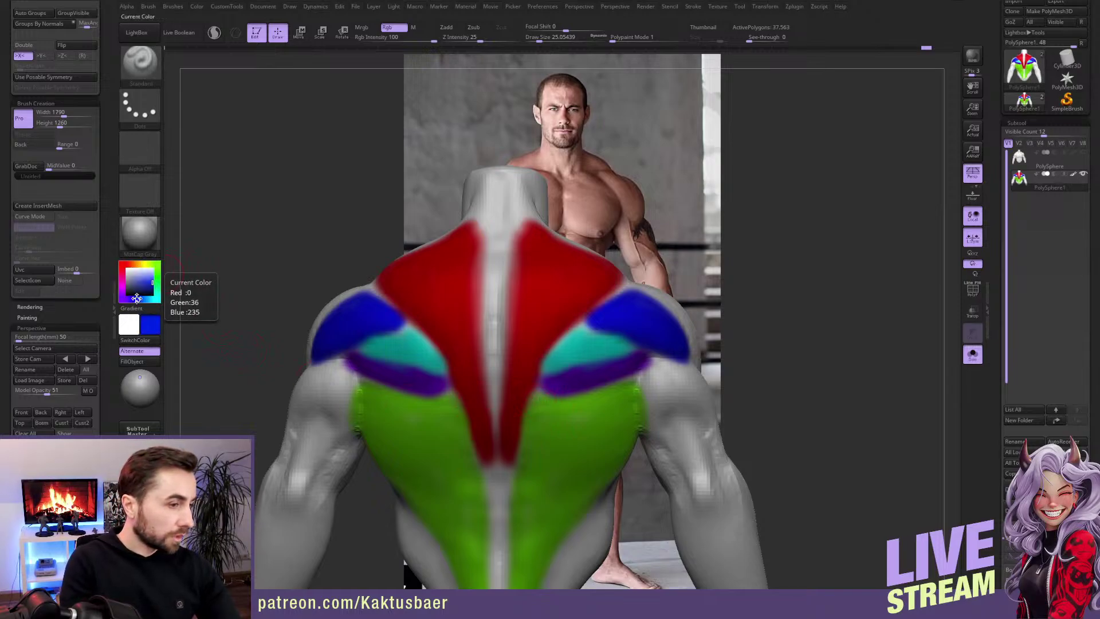
click(140, 263)
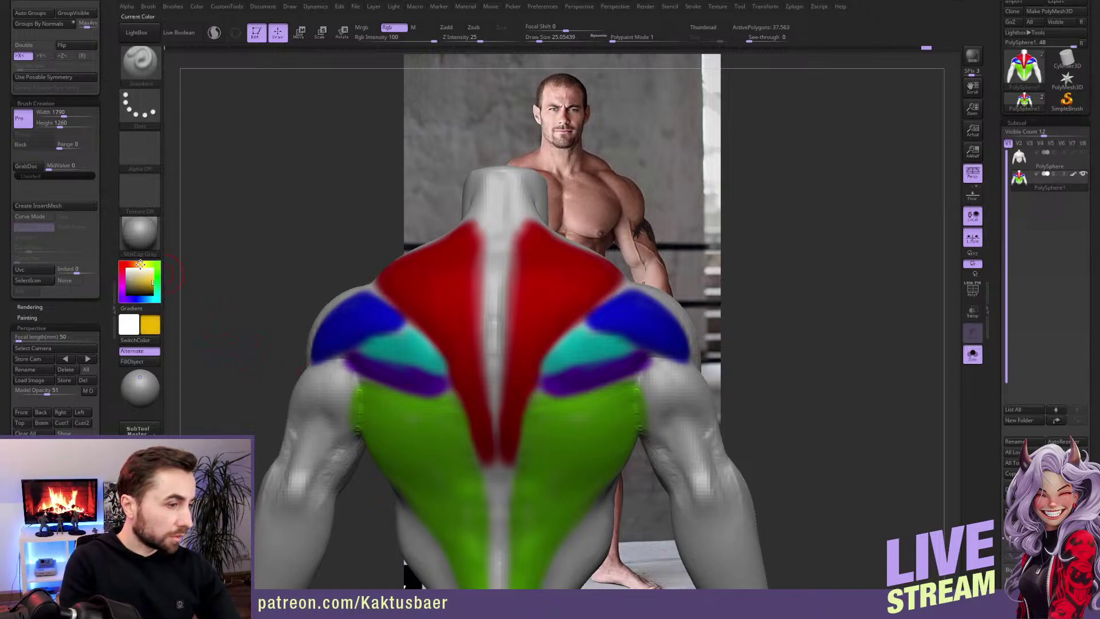
drag(140, 264, 121, 285)
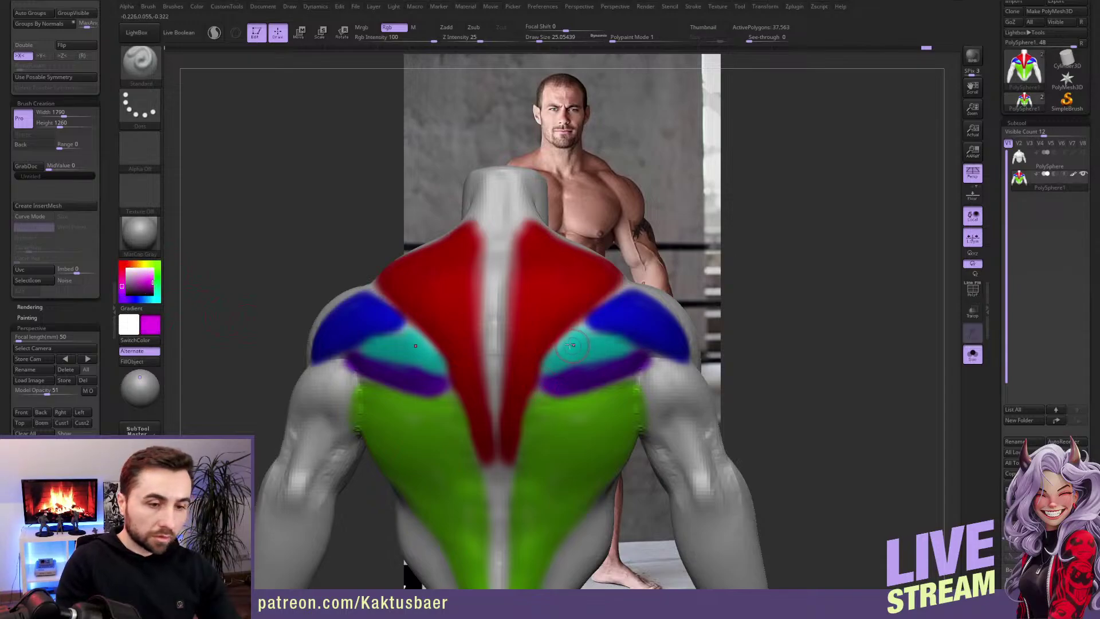
mouse_move(571, 345)
mouse_down()
mouse_move(573, 325)
mouse_move(542, 385)
mouse_move(552, 332)
mouse_move(599, 309)
mouse_move(563, 324)
mouse_up()
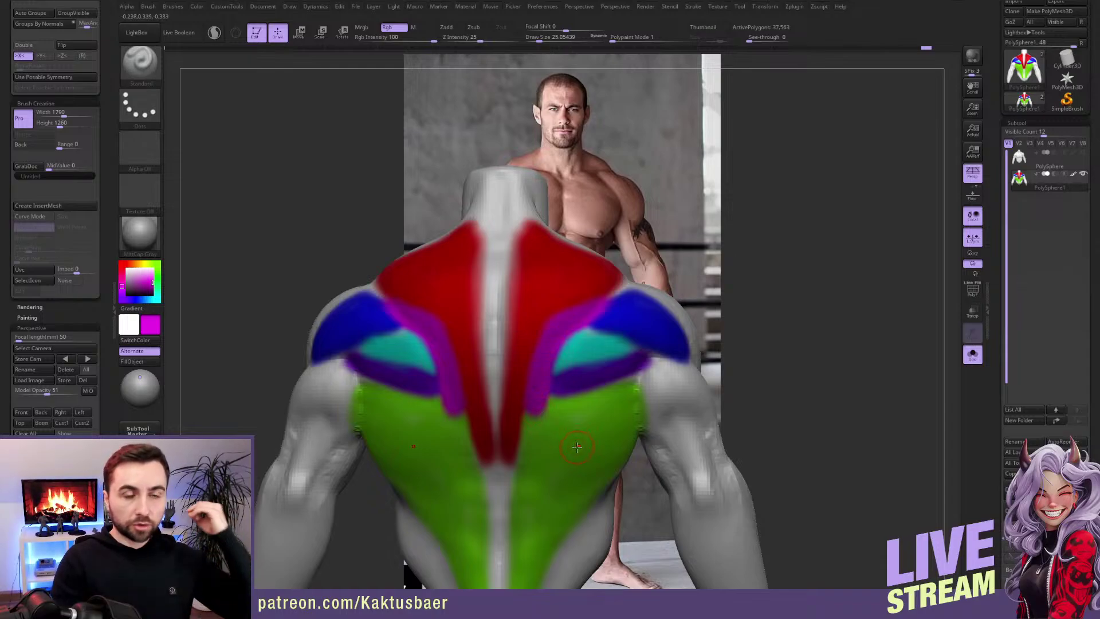
Step: Clean up the borders around the magenta strip by sampling and repainting the neighbouring green, turquoise and purple areas
key(c)
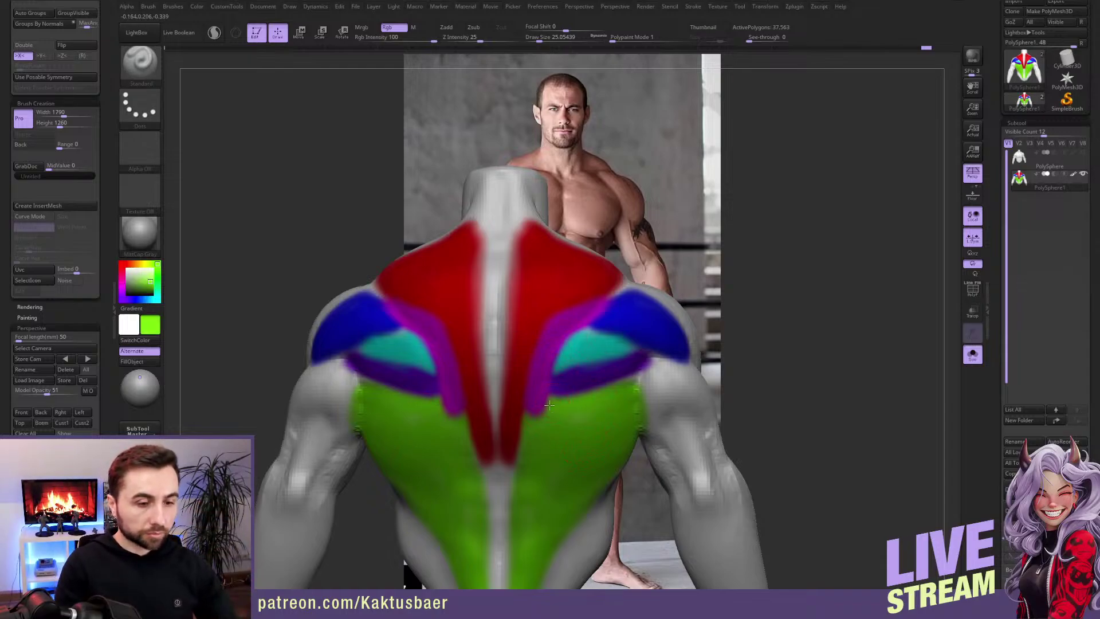
key(c)
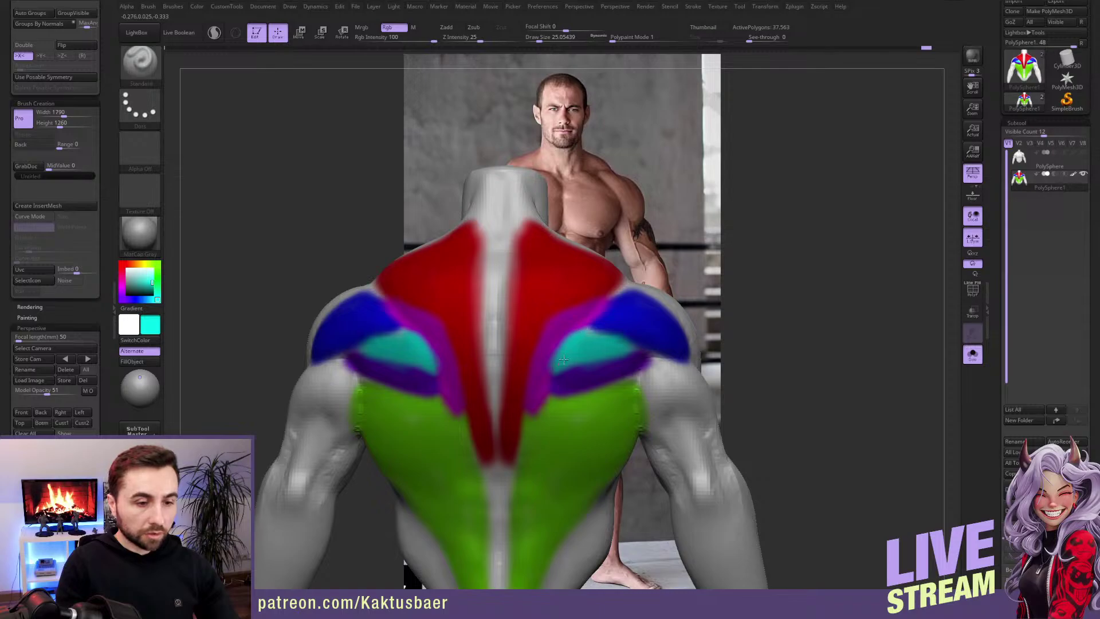
key(c)
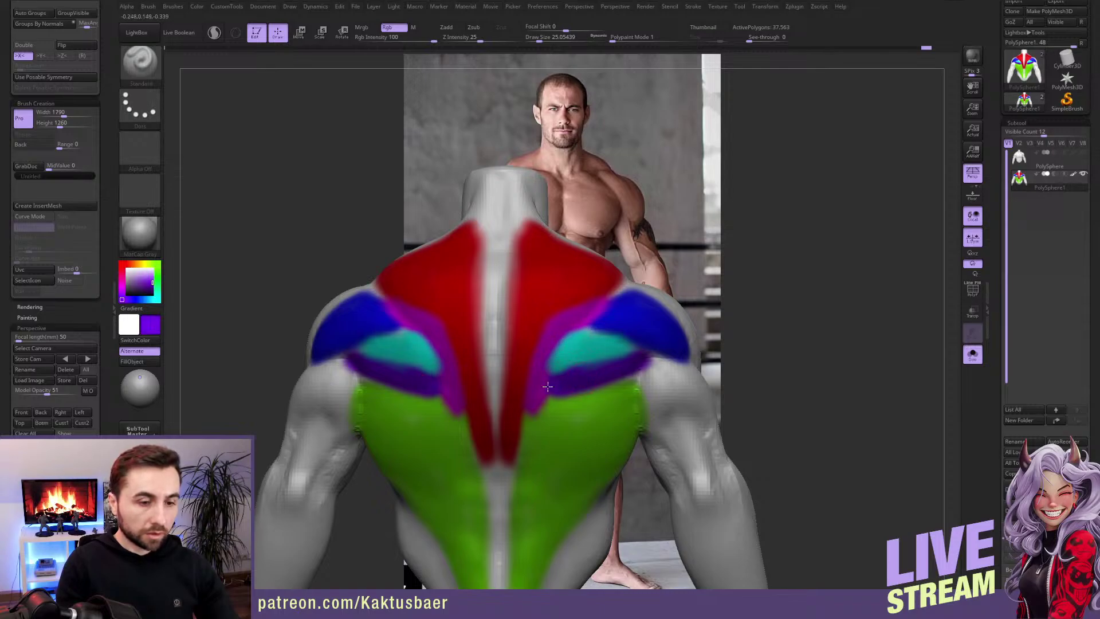
mouse_move(610, 373)
right_down()
mouse_move(623, 362)
mouse_move(581, 326)
mouse_move(566, 340)
right_up()
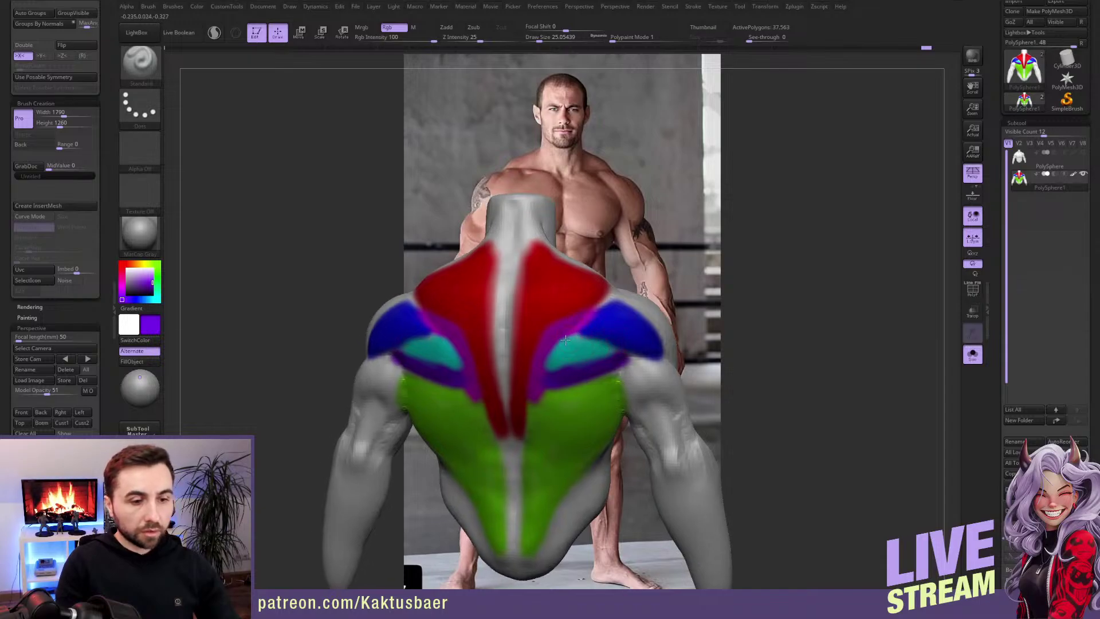
Step: Reduce the draw size to about 10.5 and refine the inner tip of the blue rear deltoid with its sampled colour
key(c)
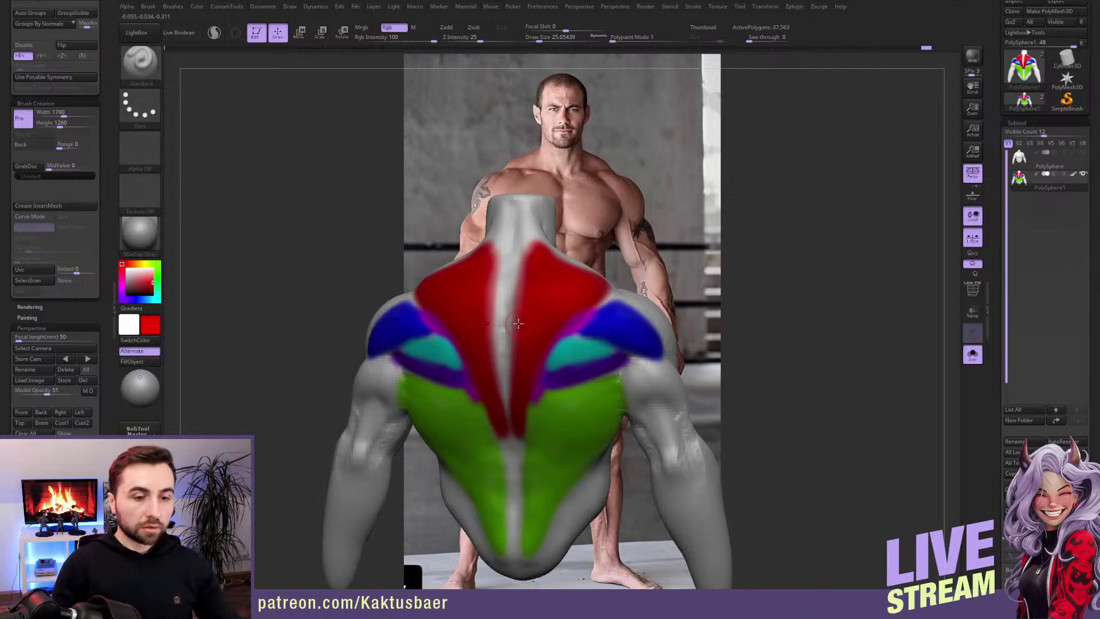
key(c)
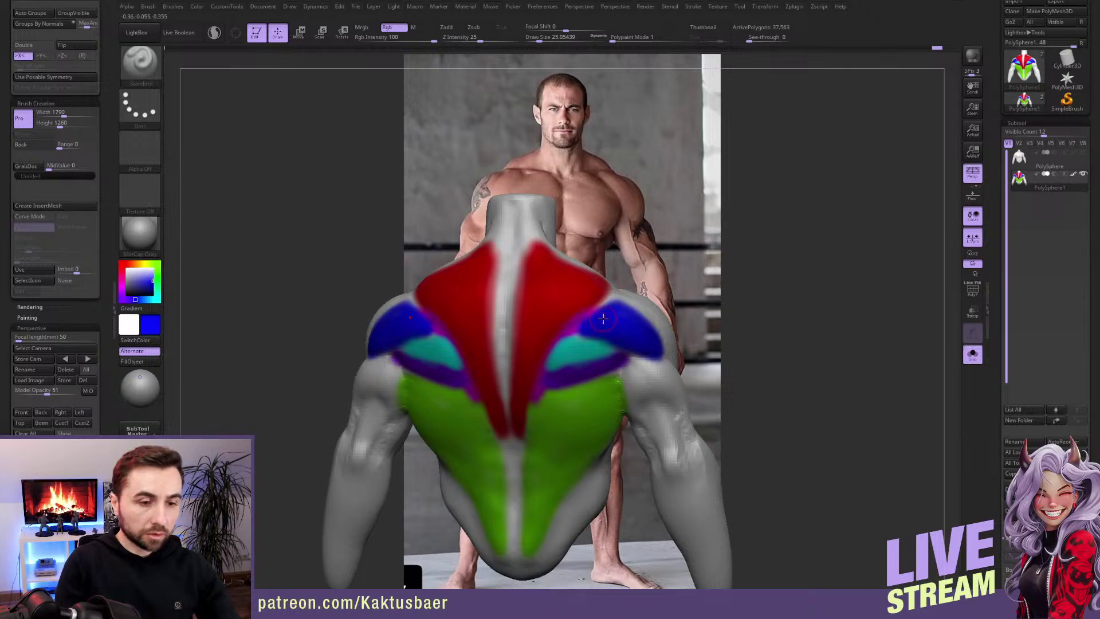
key(s)
drag(598, 316, 590, 318)
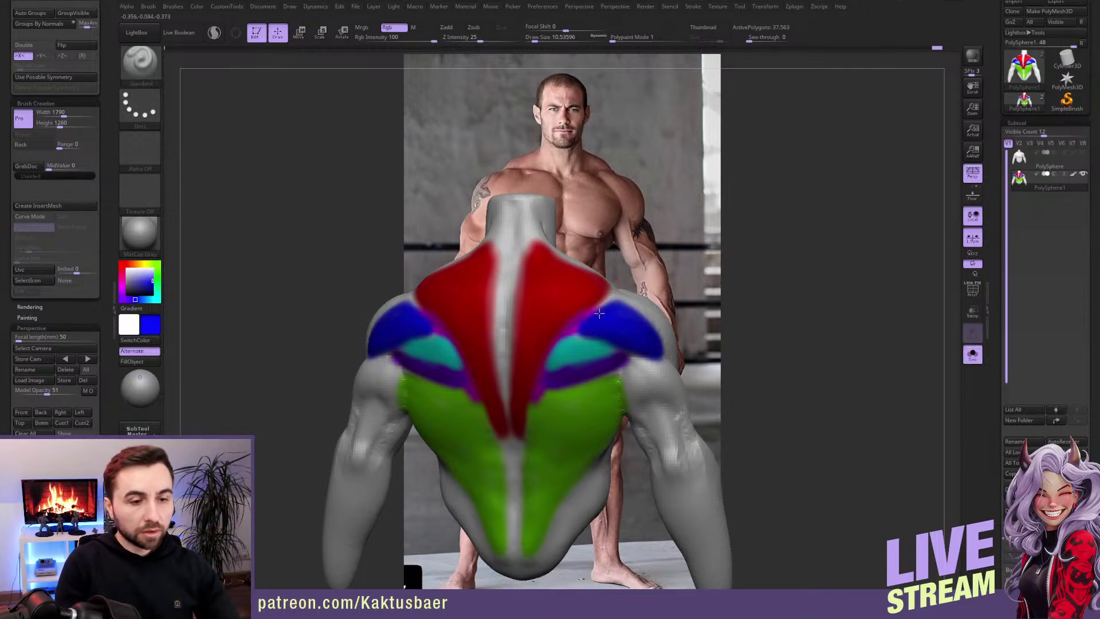
mouse_move(647, 347)
right_down()
mouse_move(620, 330)
mouse_move(633, 353)
right_up()
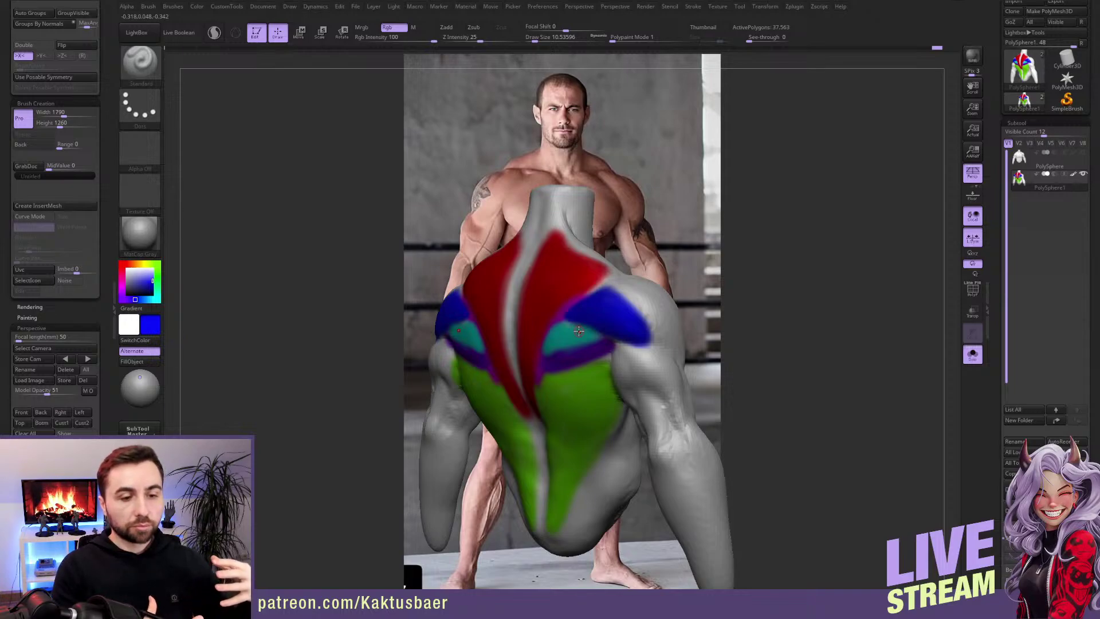
Step: Switch the paint colour to white, raise the draw size to about 33 and remove the muscle colour markings from the torso
right_drag(654, 373, 626, 381)
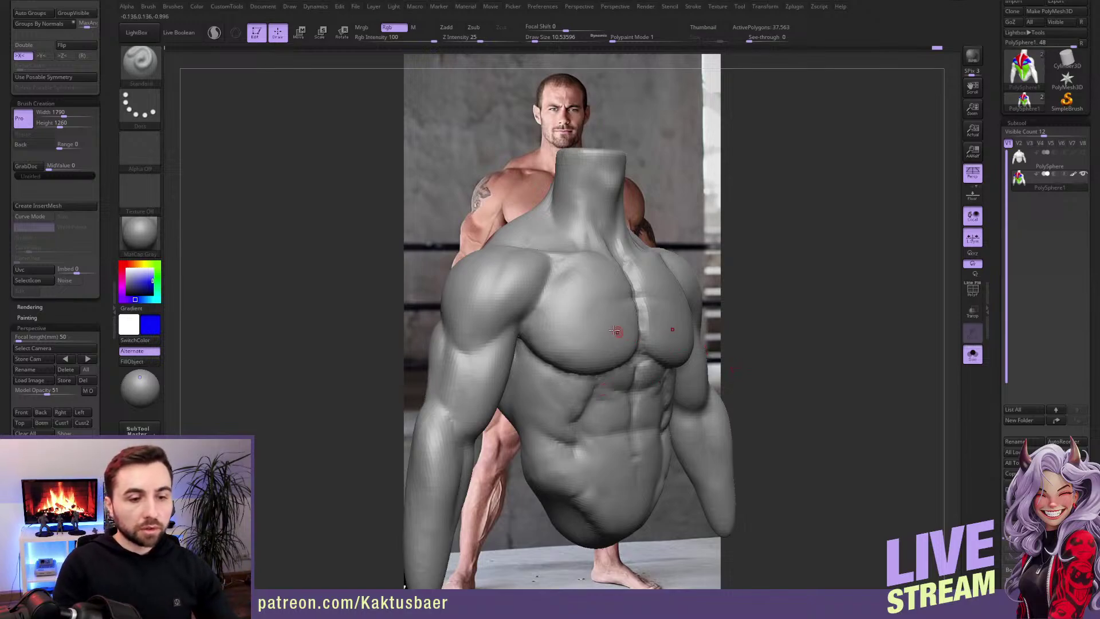
right_drag(619, 332, 596, 336)
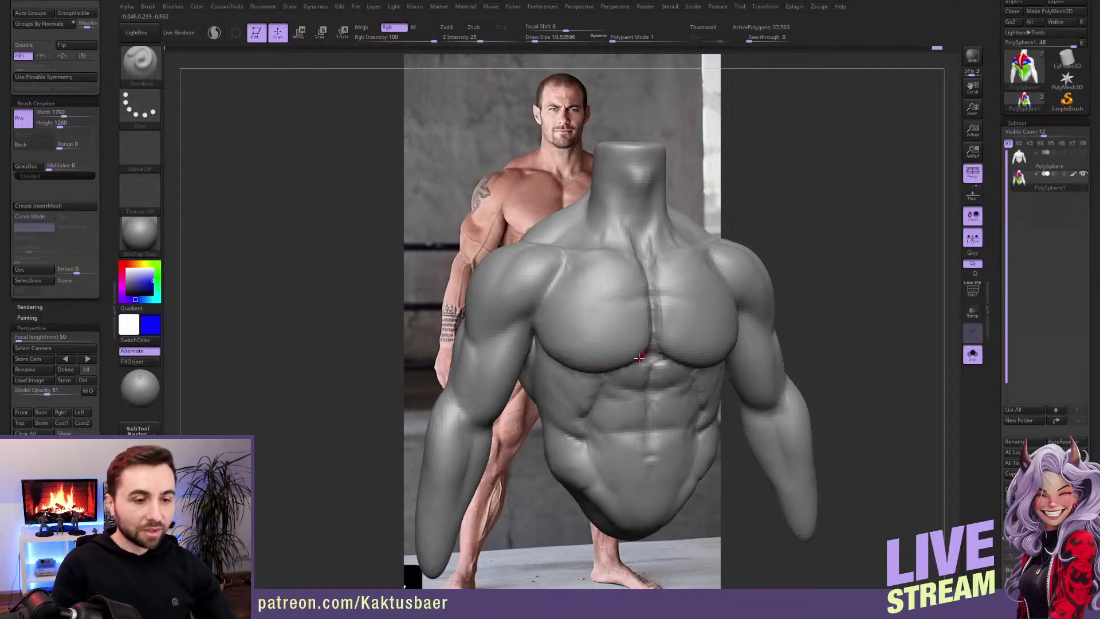
right_drag(601, 336, 585, 298)
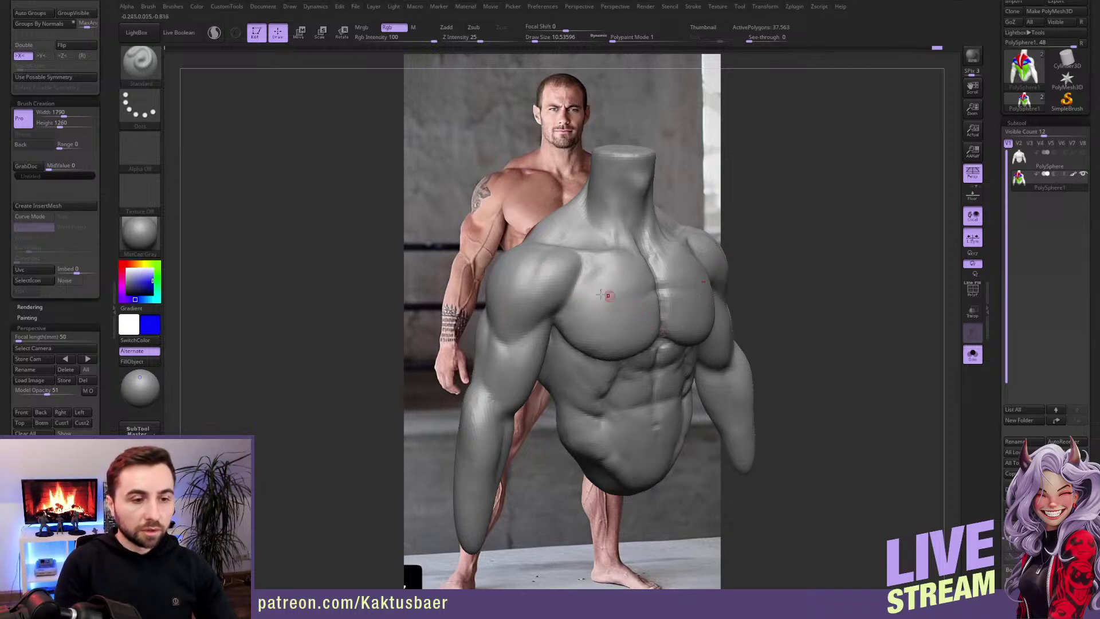
key(c)
right_drag(645, 288, 618, 304)
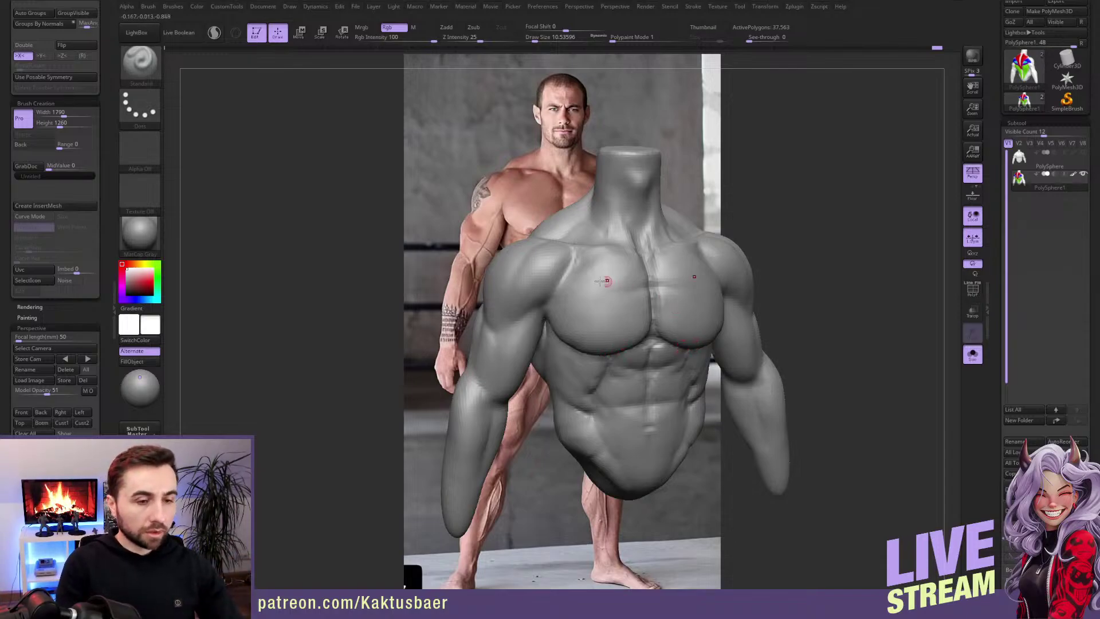
key(s)
key(bracketright)
key(bracketright)
mouse_move(575, 331)
shift+mouse_down()
mouse_move(558, 331)
mouse_move(584, 334)
shift+mouse_up()
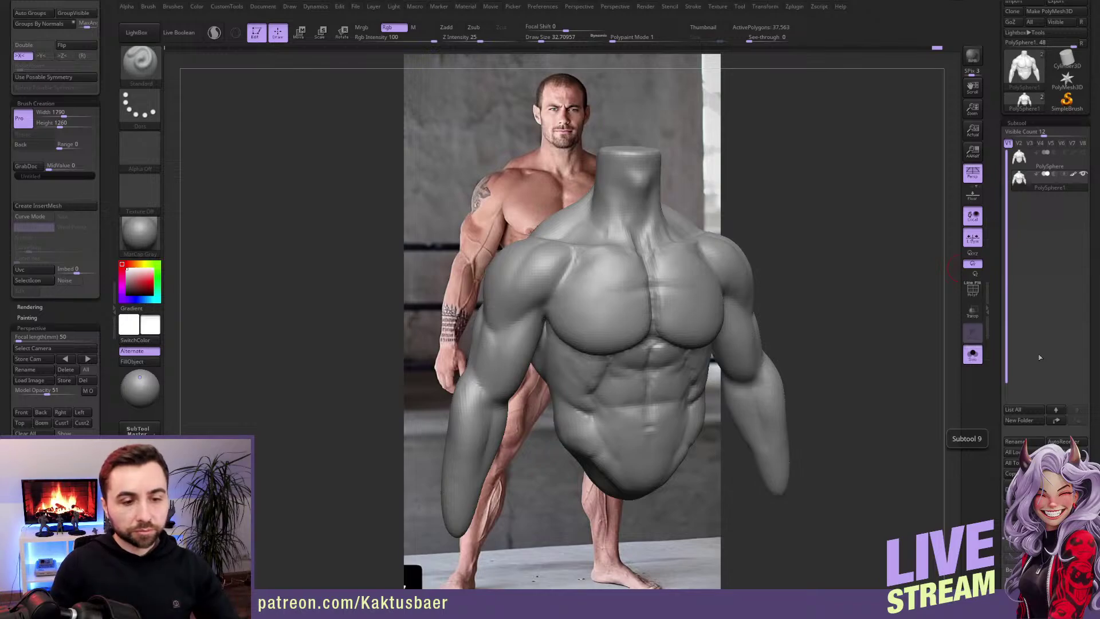
mouse_move(665, 289)
right_down()
mouse_move(665, 300)
mouse_move(668, 279)
right_up()
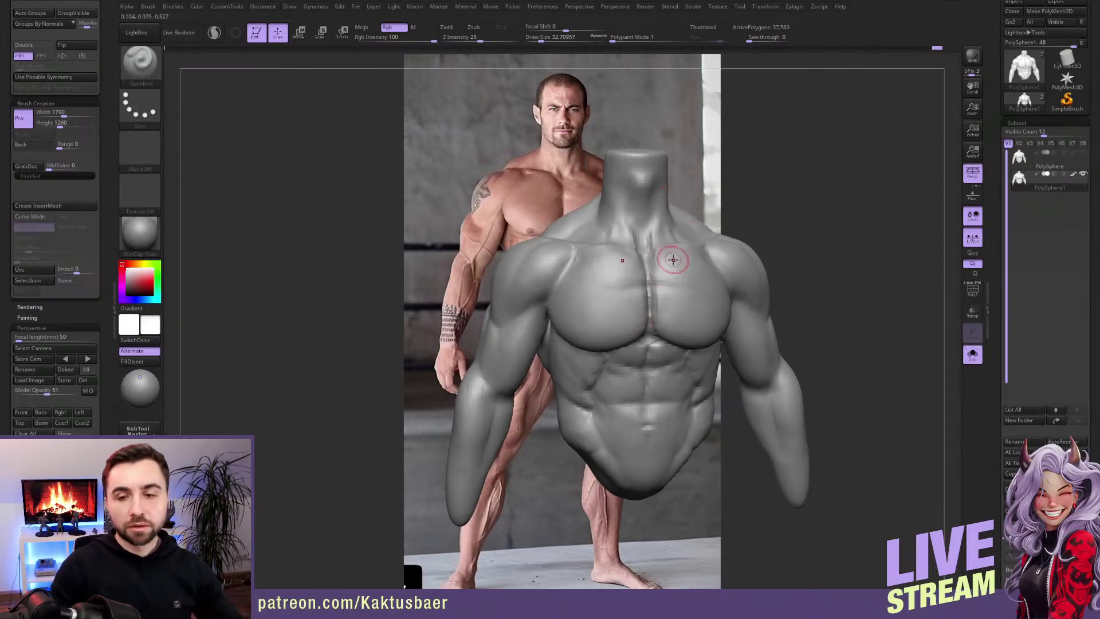
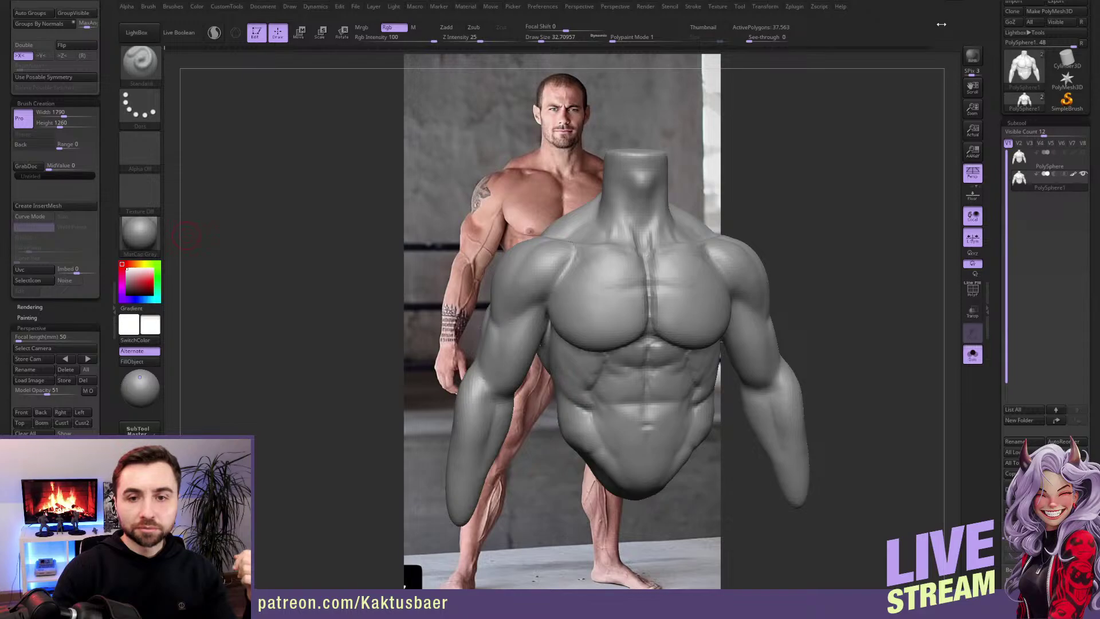
Step: Save the current state of the torso sculpt with QuickSave
click(357, 7)
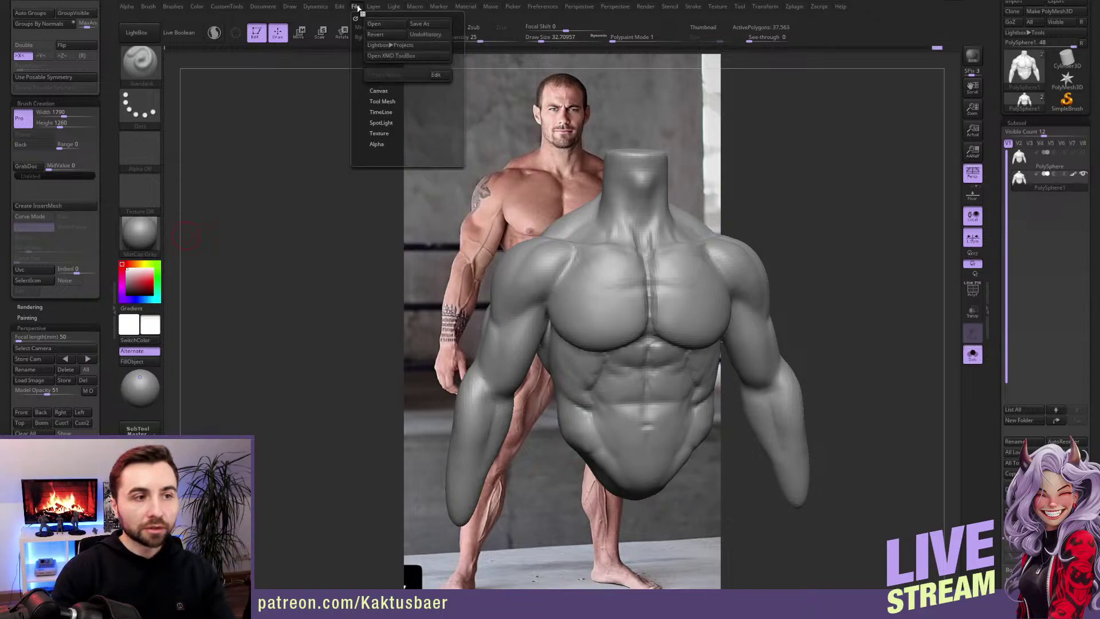
click(421, 35)
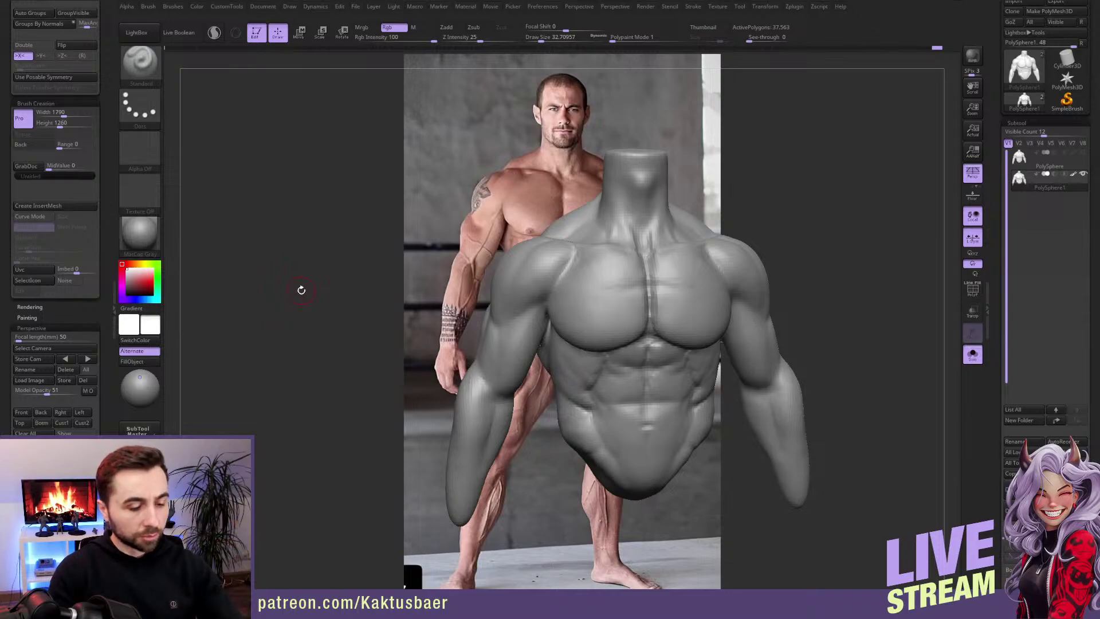
key(ctrl+s)
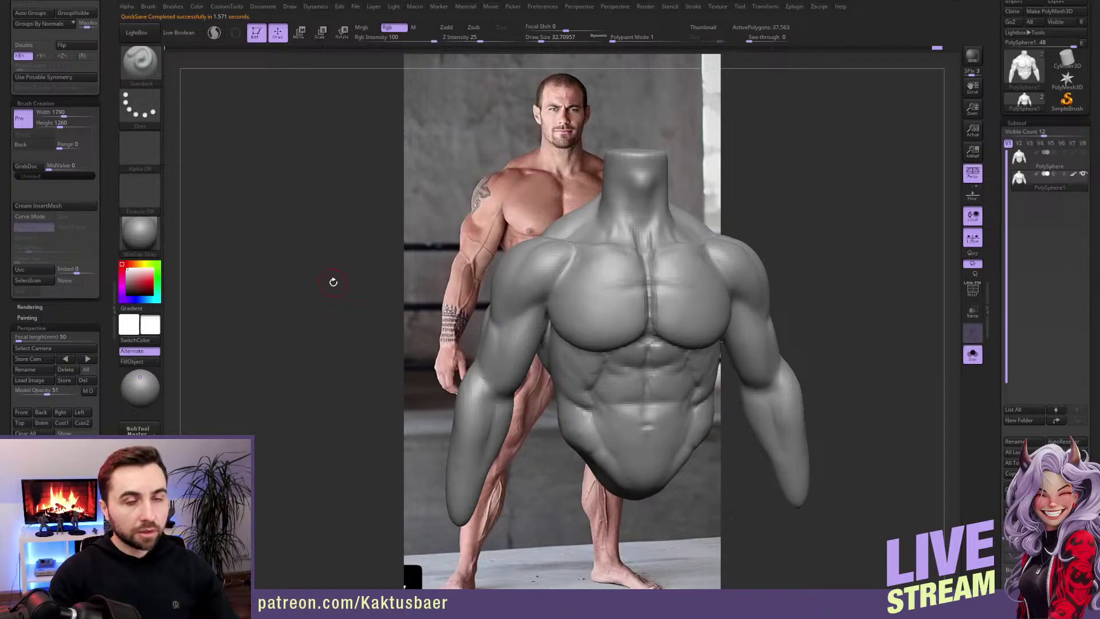
key(ctrl)
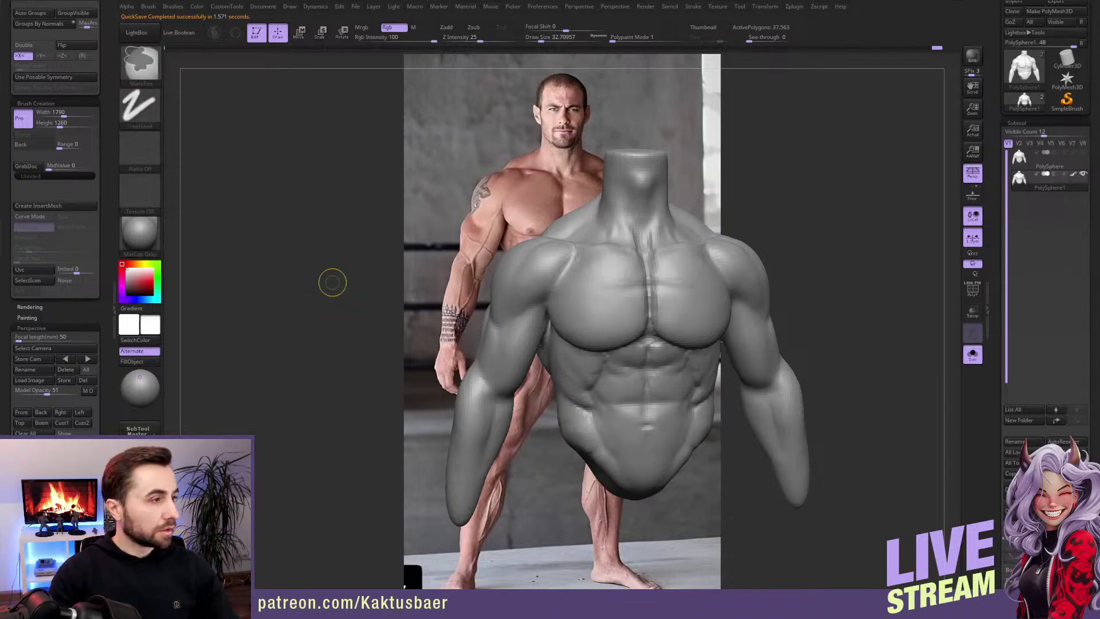